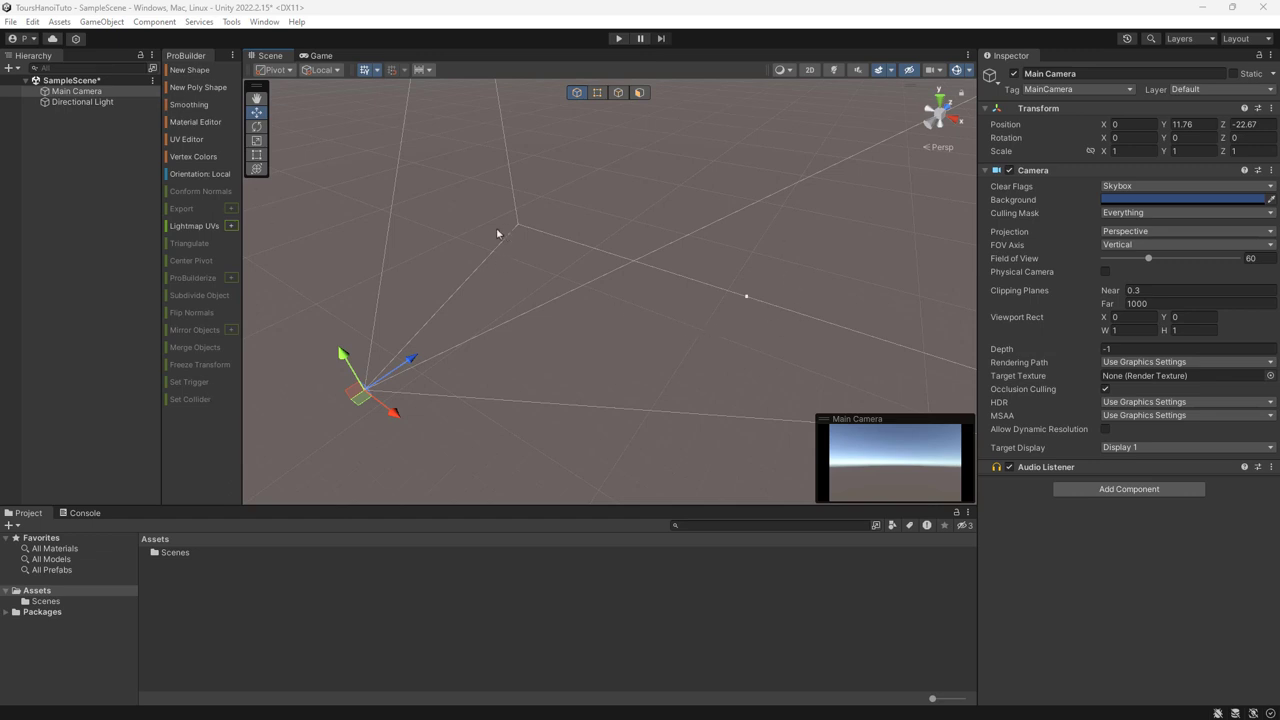
# - Create a ProBuilder cylinder sized 1 × 20 × 1
pyautogui.click(204, 73)
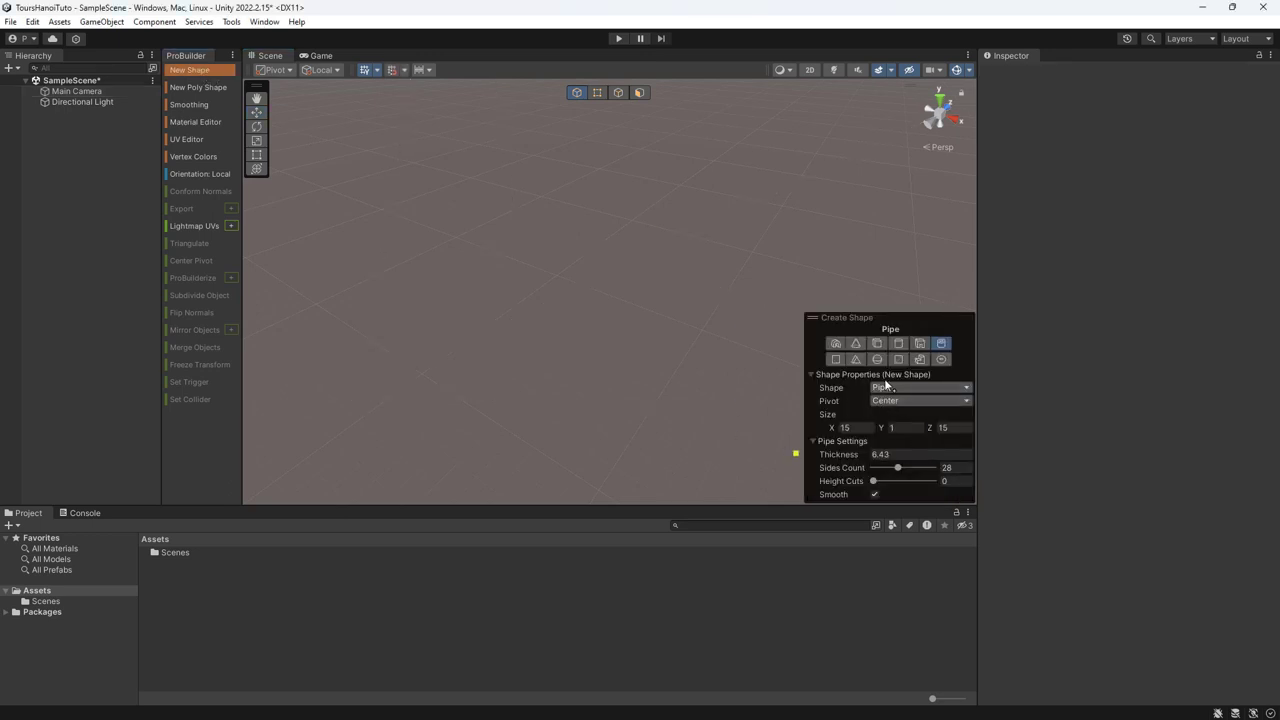
pyautogui.click(899, 344)
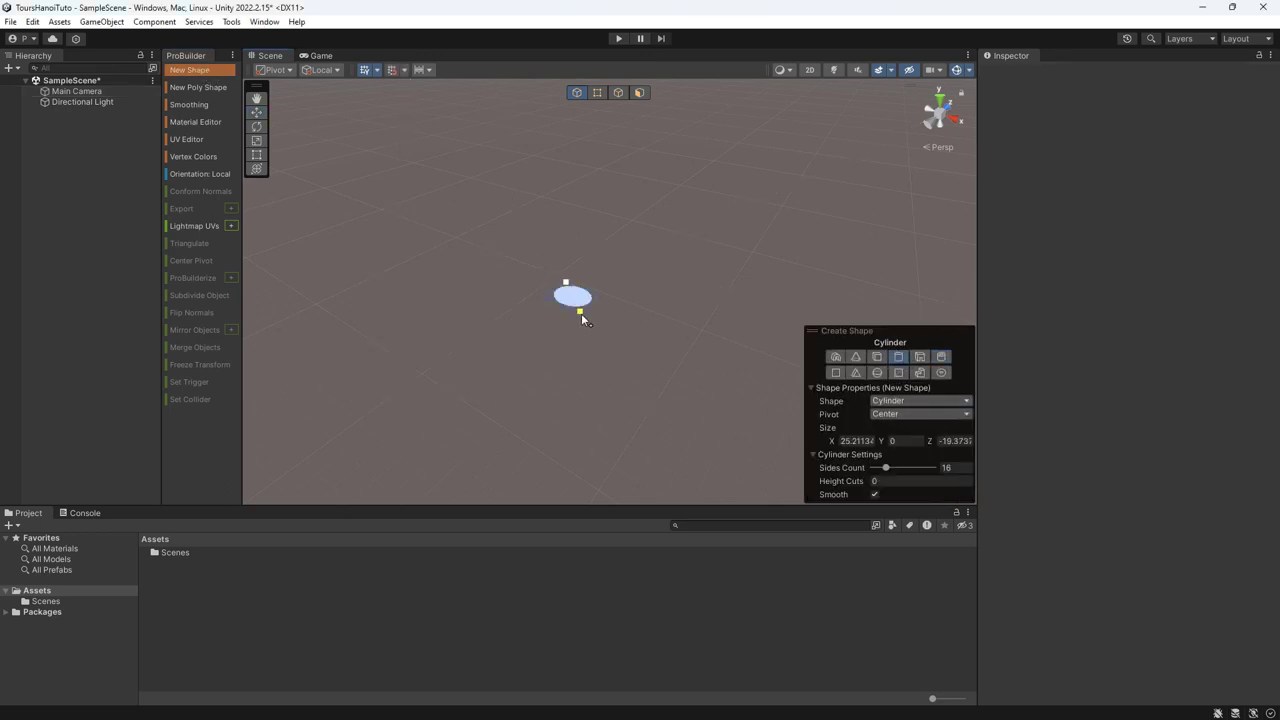
pyautogui.moveTo(593, 333); pyautogui.dragTo(588, 330)
pyautogui.click(592, 190)
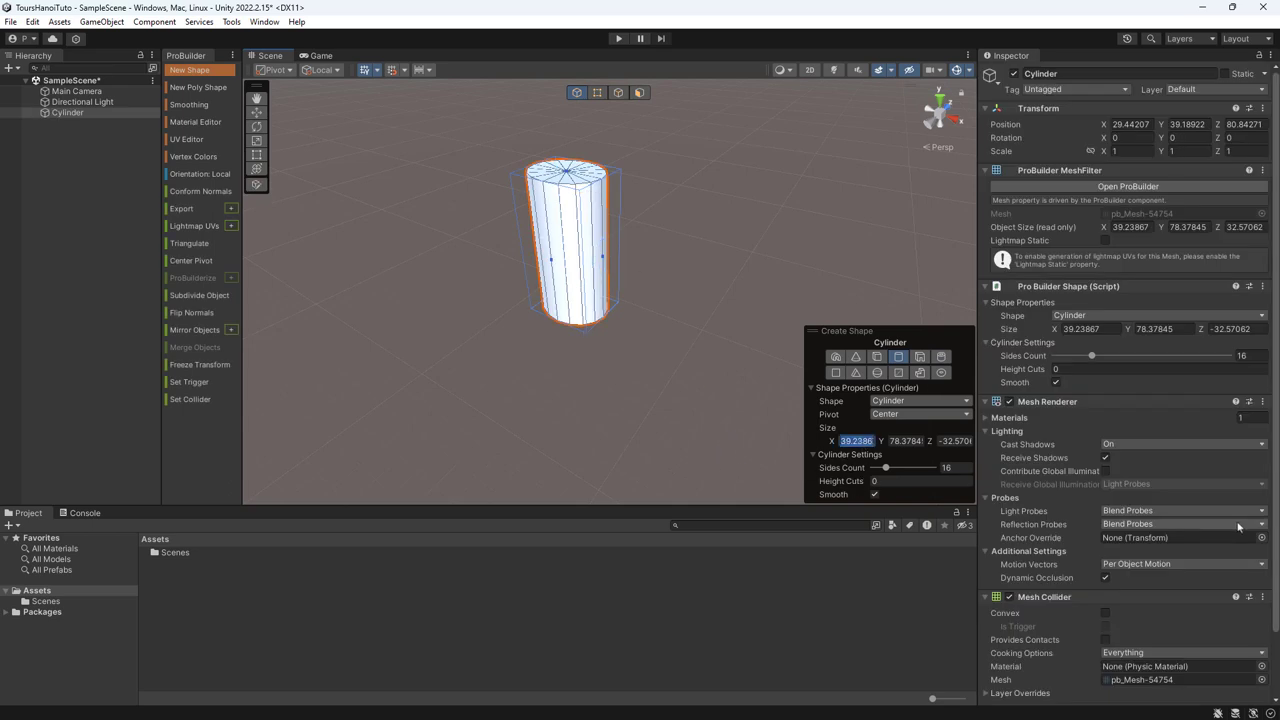
pyautogui.write('1')
pyautogui.press('Tab')
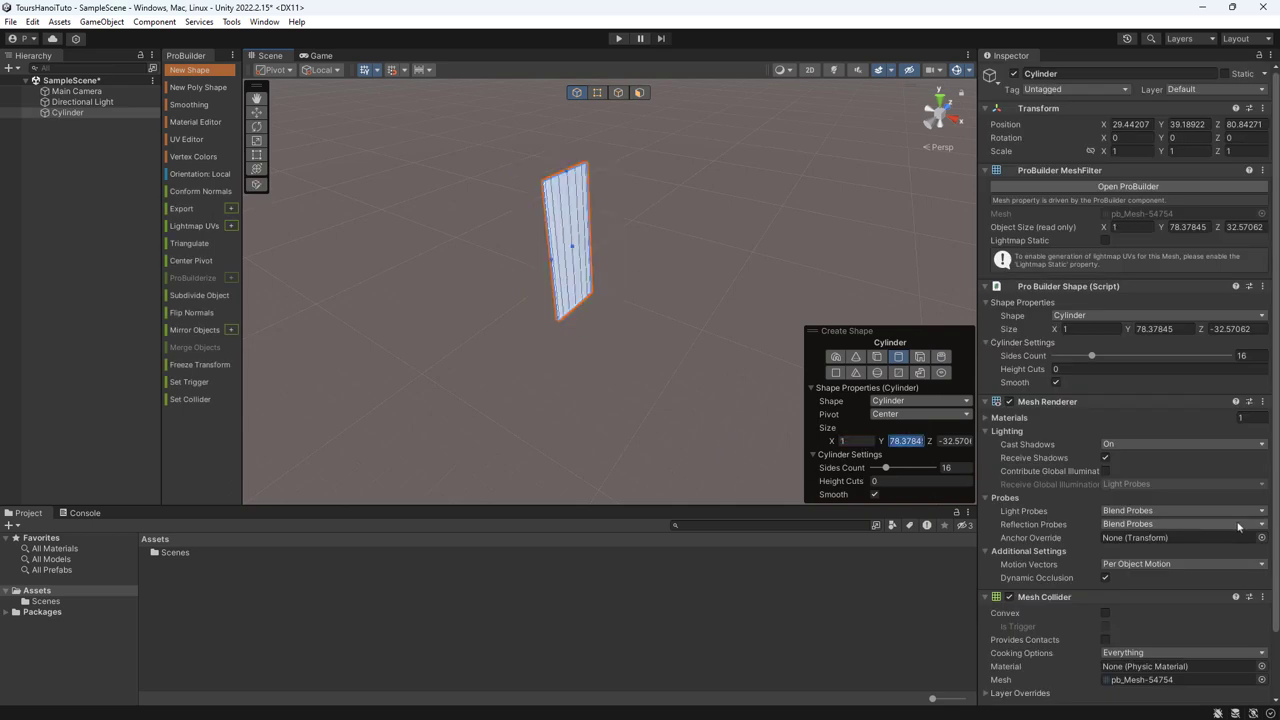
pyautogui.write('20')
pyautogui.press('Tab')
pyautogui.write('1')
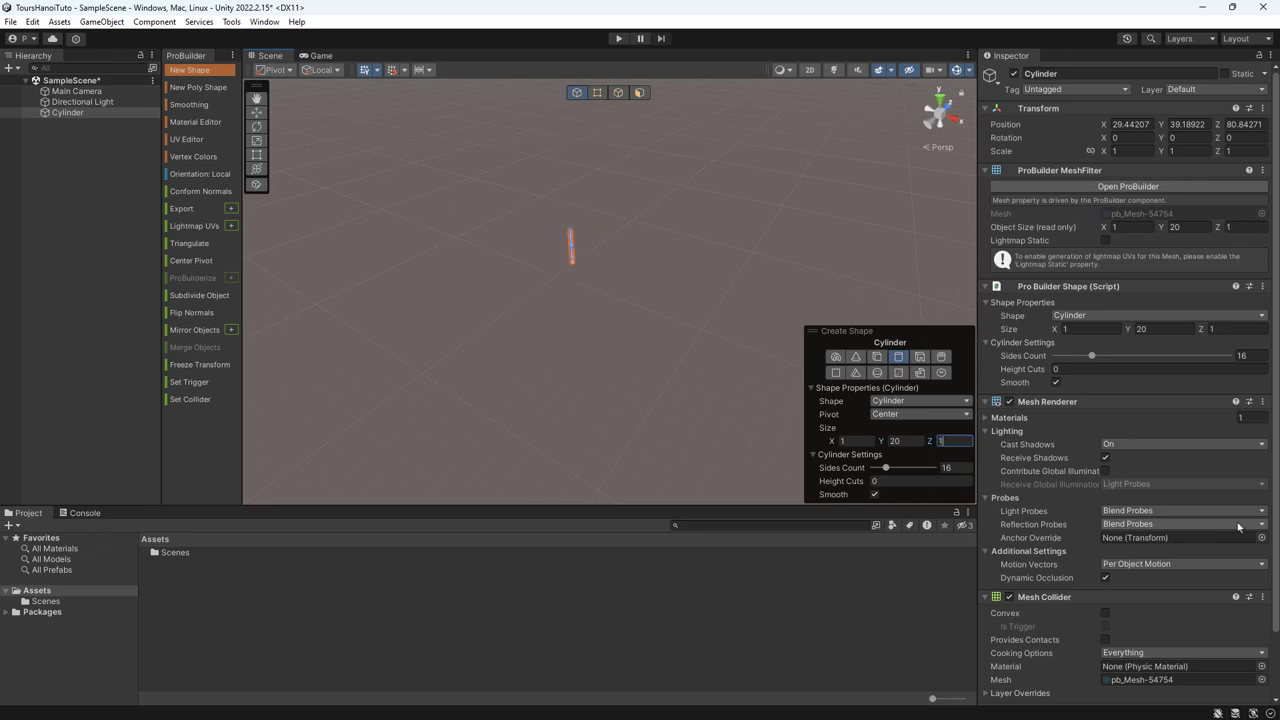
# - Reset the cylinder's transform so it stands at the scene origin
pyautogui.doubleClick(79, 115)
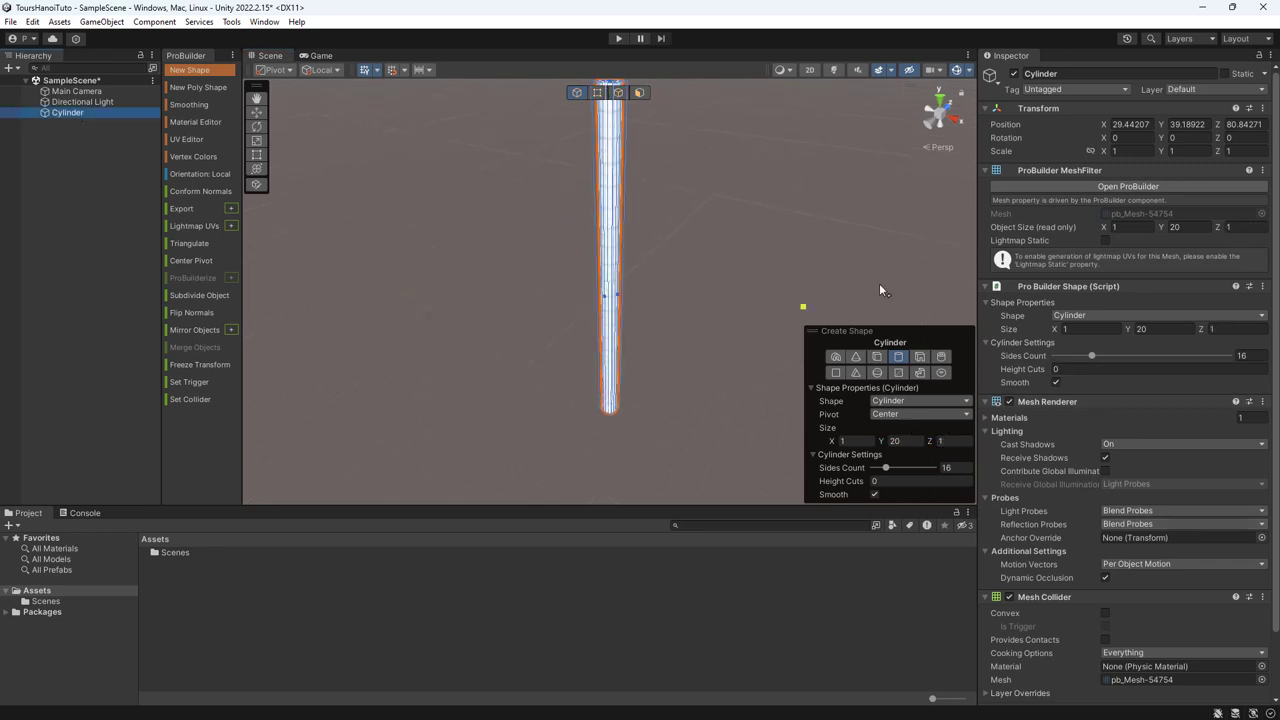
pyautogui.click(1262, 108)
pyautogui.click(1245, 123)
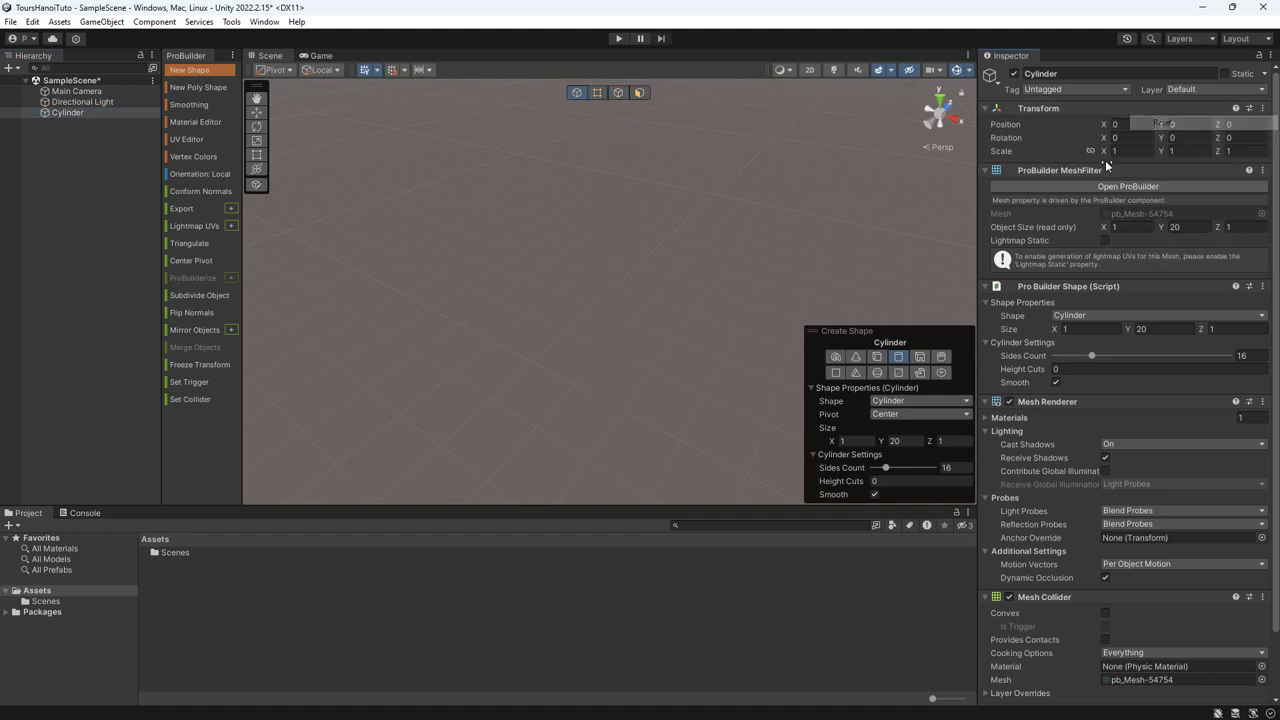
pyautogui.doubleClick(88, 114)
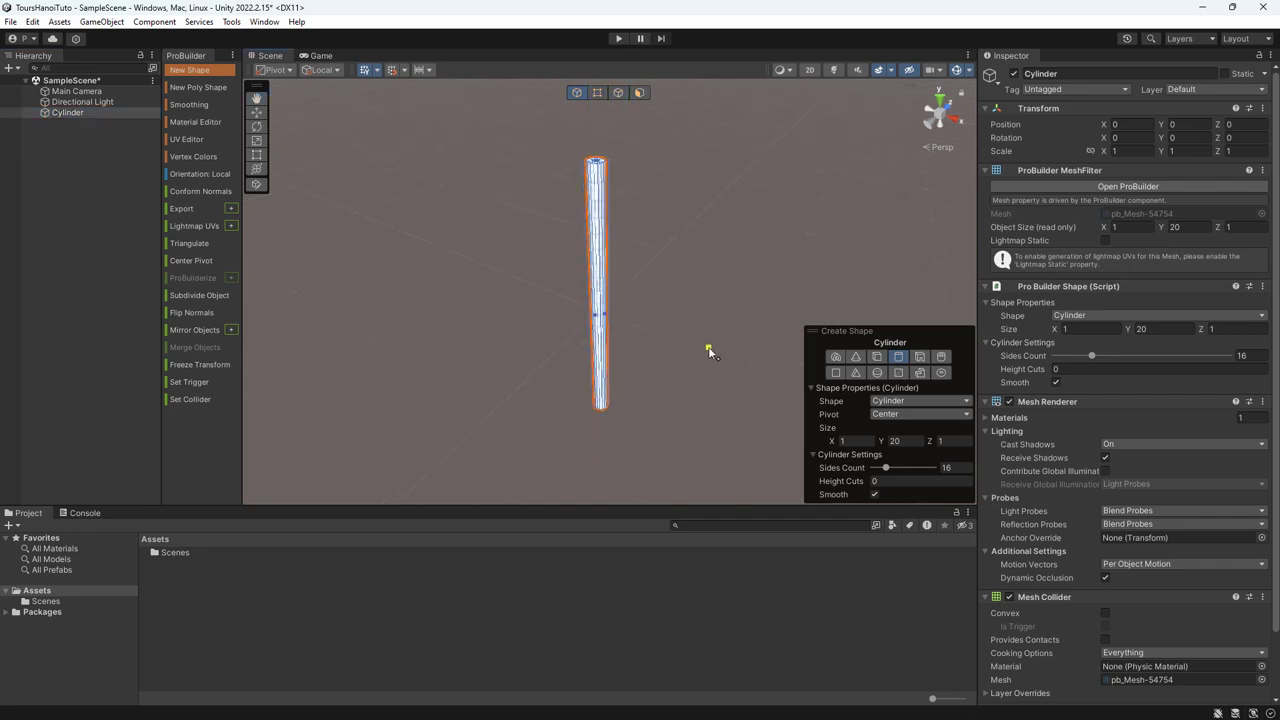
pyautogui.click(257, 113)
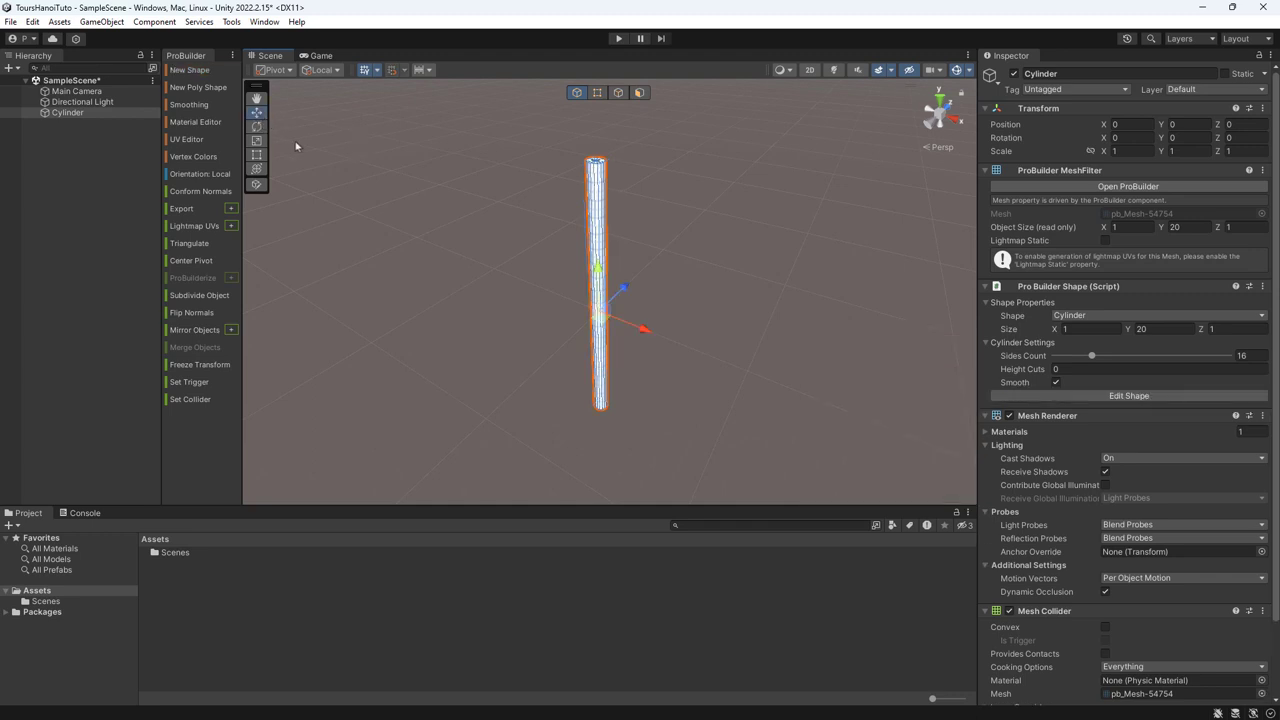
# - Create a ProBuilder pipe and set its position to 0, 0, 0
pyautogui.click(192, 72)
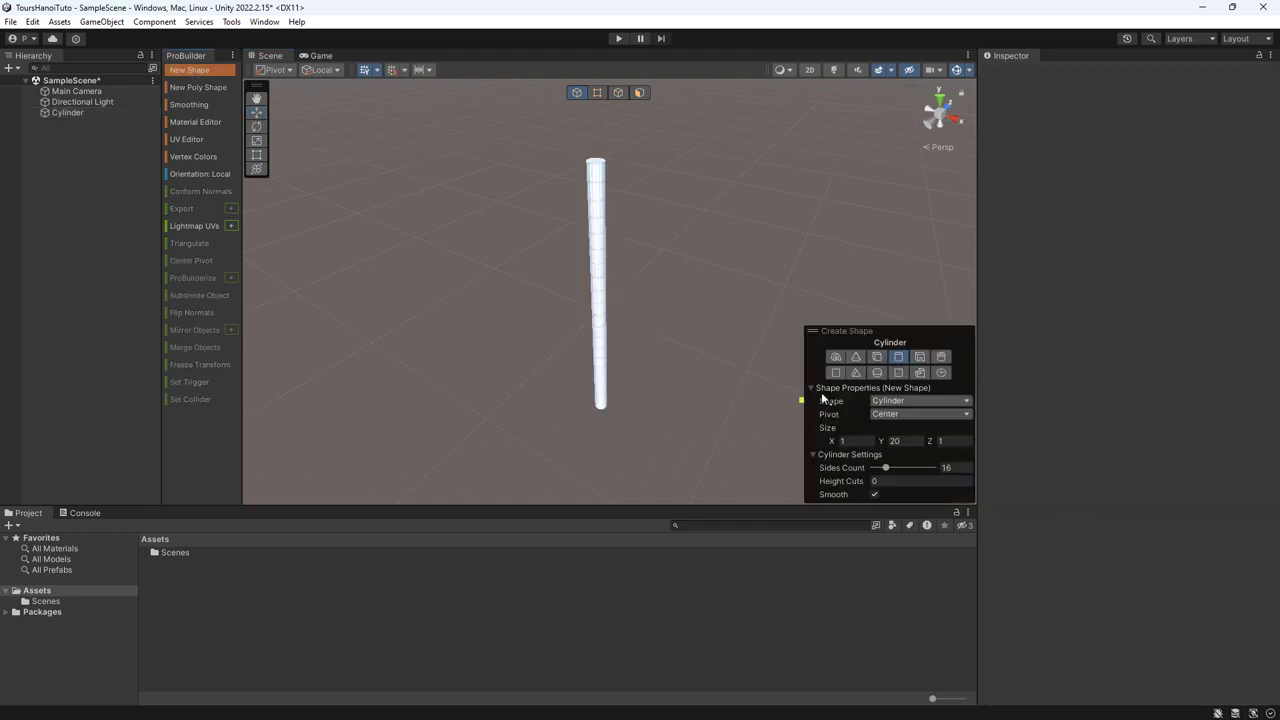
pyautogui.click(941, 360)
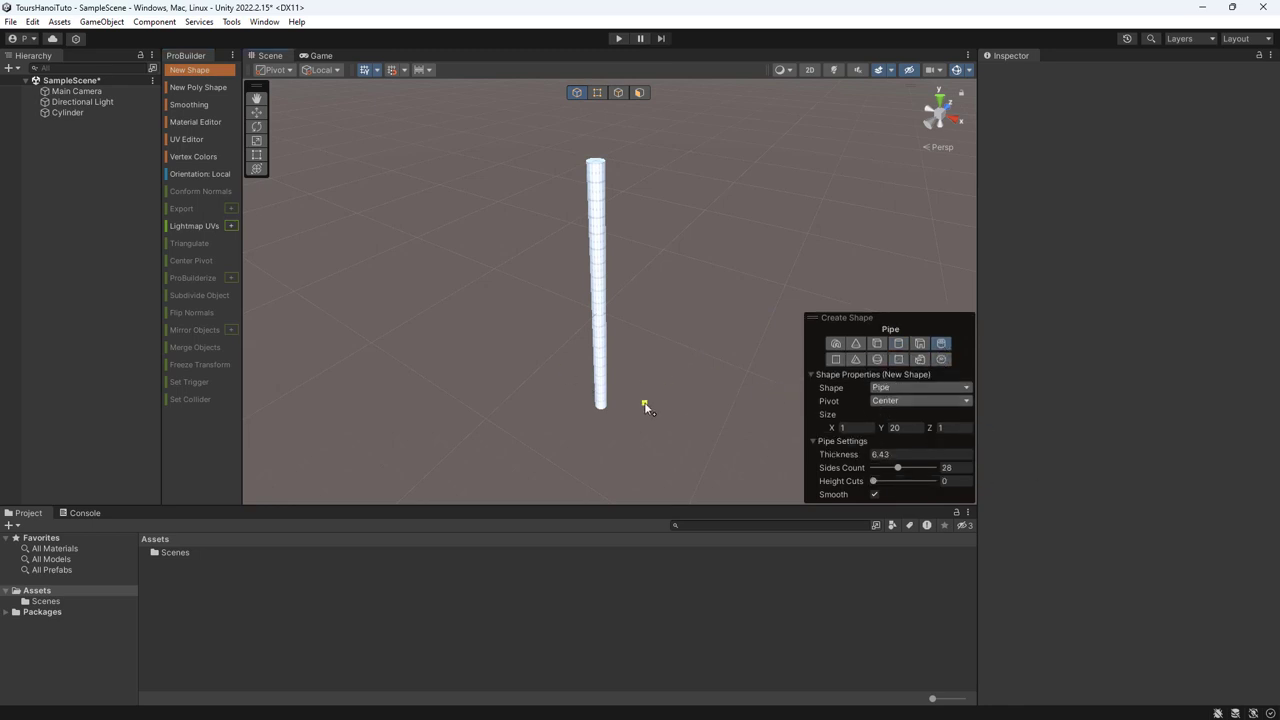
pyautogui.moveTo(557, 343)
pyautogui.mouseDown()
pyautogui.moveTo(588, 428)
pyautogui.moveTo(716, 465)
pyautogui.moveTo(539, 215)
pyautogui.moveTo(528, 150)
pyautogui.mouseUp()
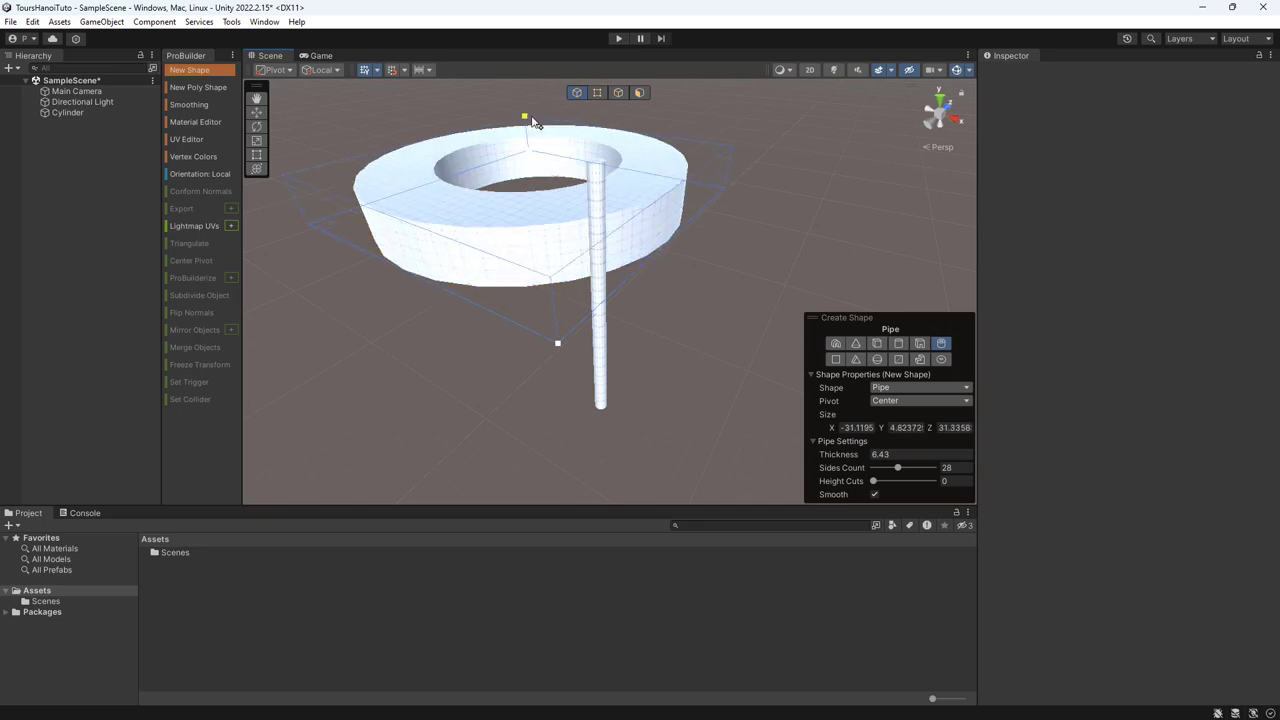
pyautogui.click(528, 123)
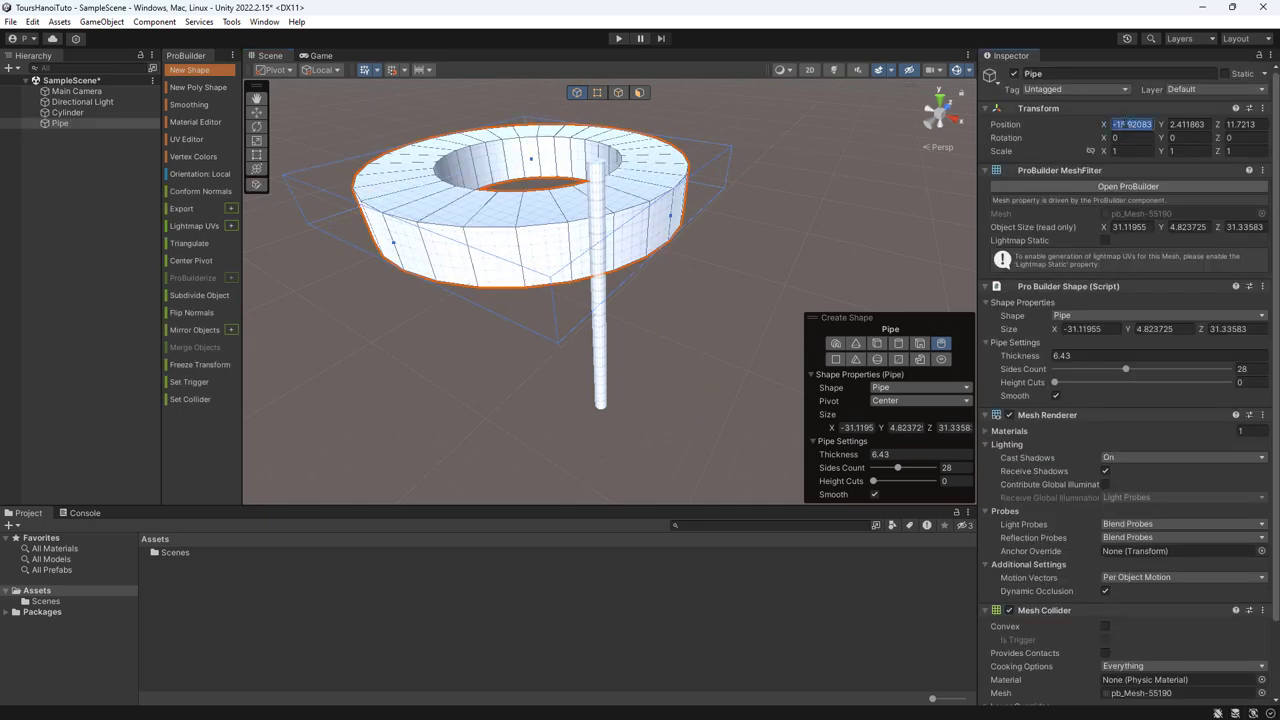
pyautogui.write('0')
pyautogui.press('Tab')
pyautogui.write('0')
pyautogui.press('Tab')
pyautogui.write('0')
# - Size the pipe 10 × 1 × 10 as a flat base ring
pyautogui.scroll(-2, 710, 255)
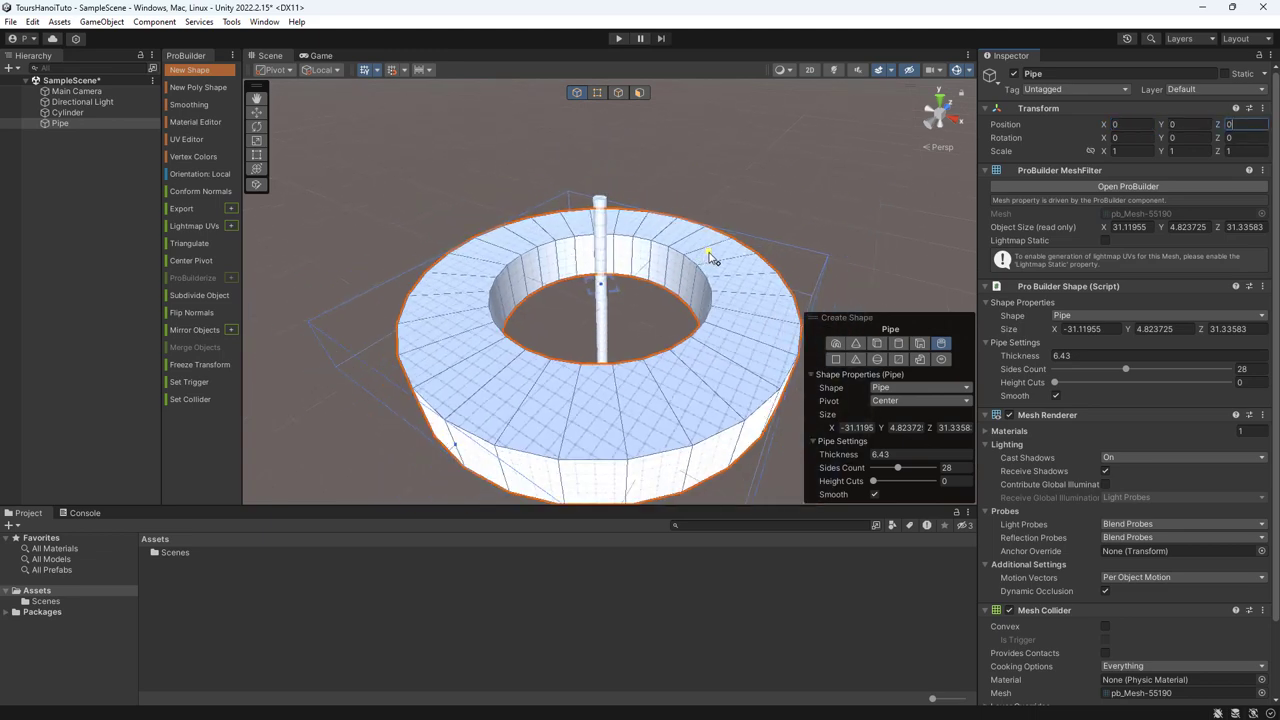
pyautogui.scroll(-2, 712, 312)
pyautogui.scroll(-2, 703, 380)
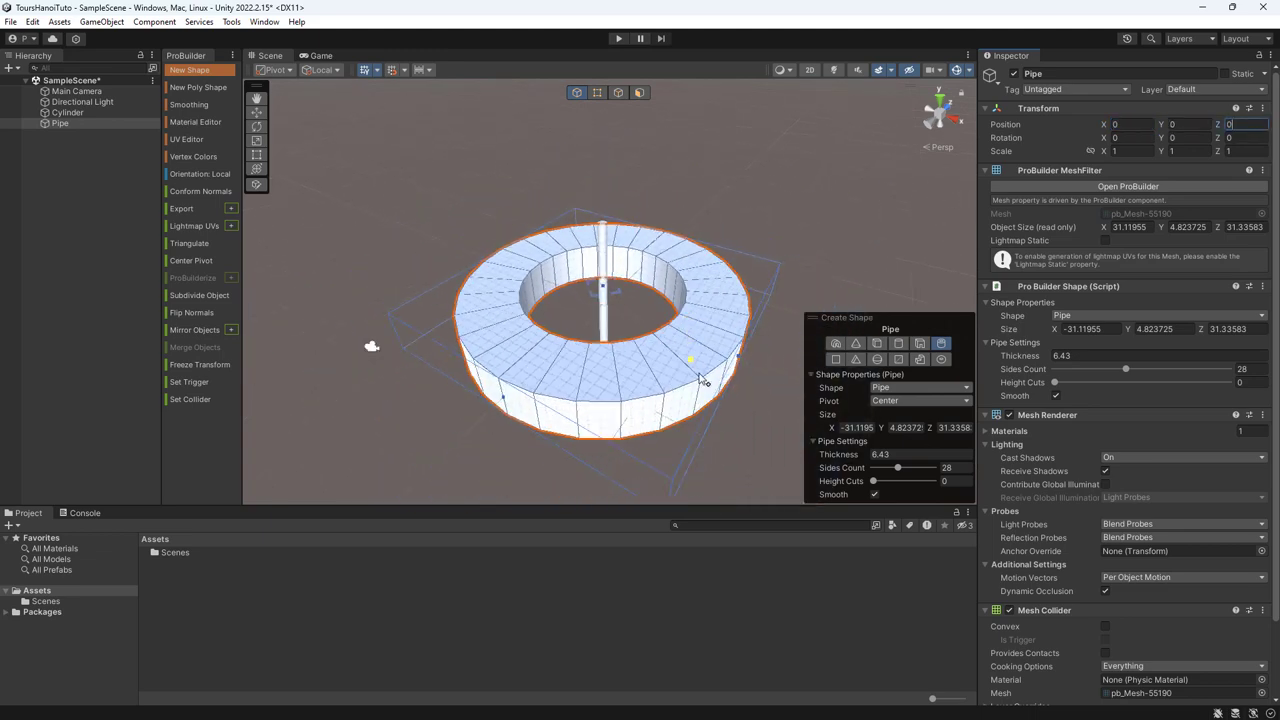
pyautogui.click(849, 430)
pyautogui.write('10')
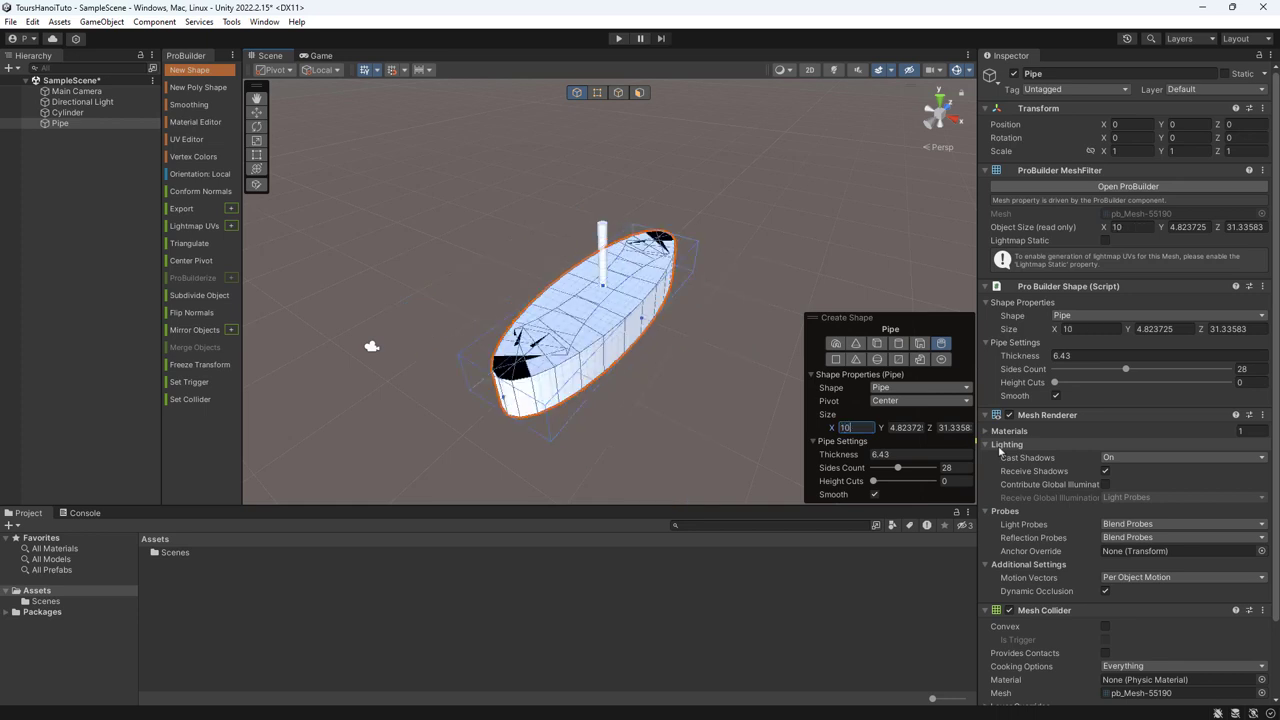
pyautogui.write('1')
pyautogui.press('Tab')
pyautogui.write('10')
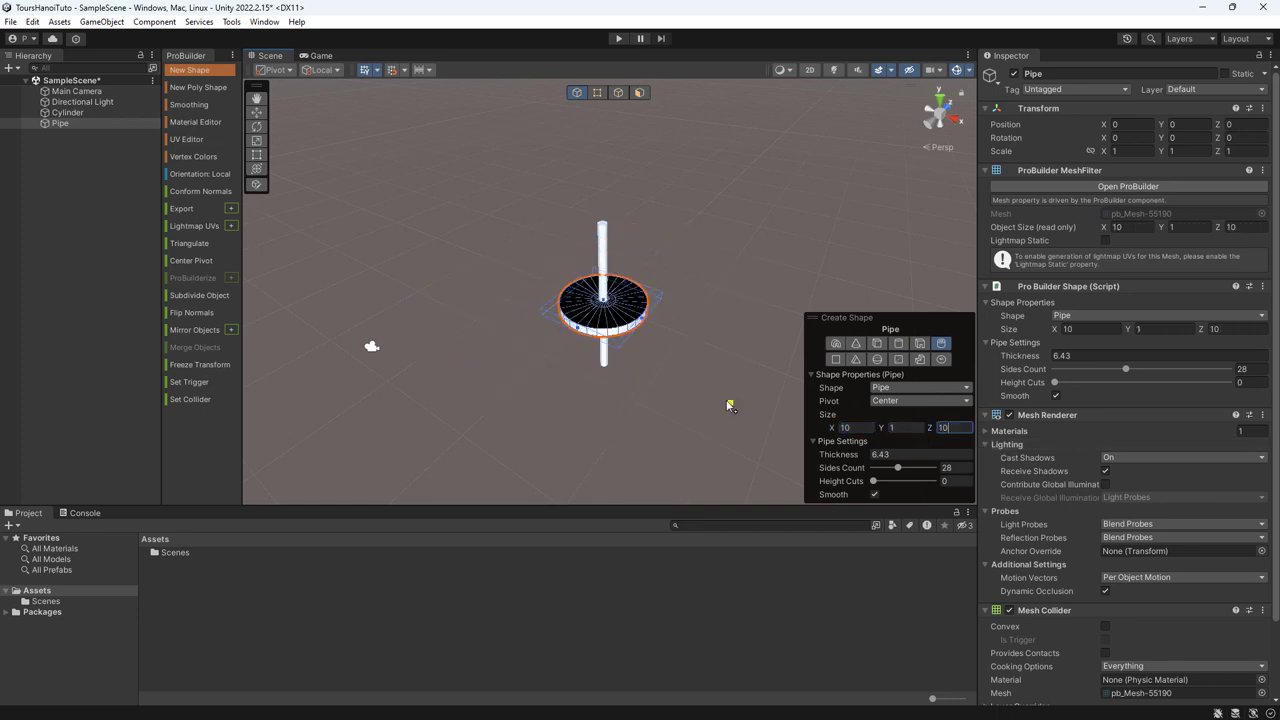
# - Reduce the pipe's wall thickness to about 4
pyautogui.scroll(5, 729, 404)
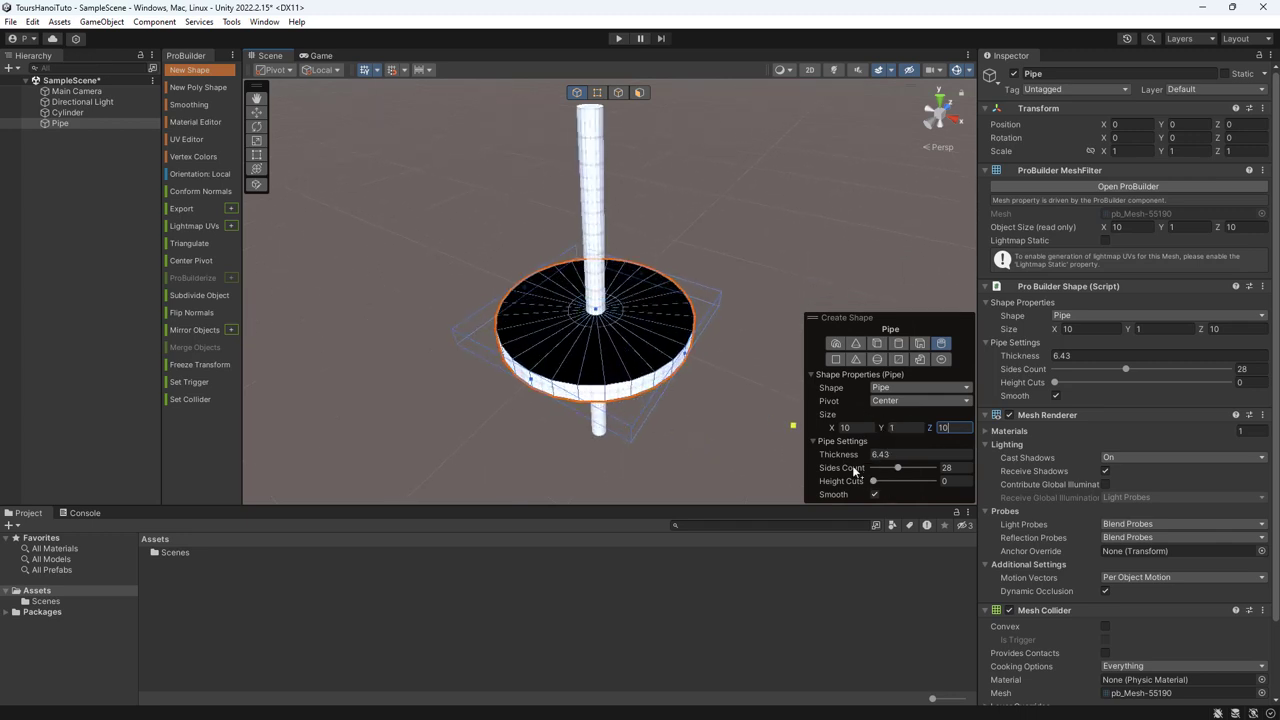
pyautogui.moveTo(859, 454); pyautogui.dragTo(836, 458)
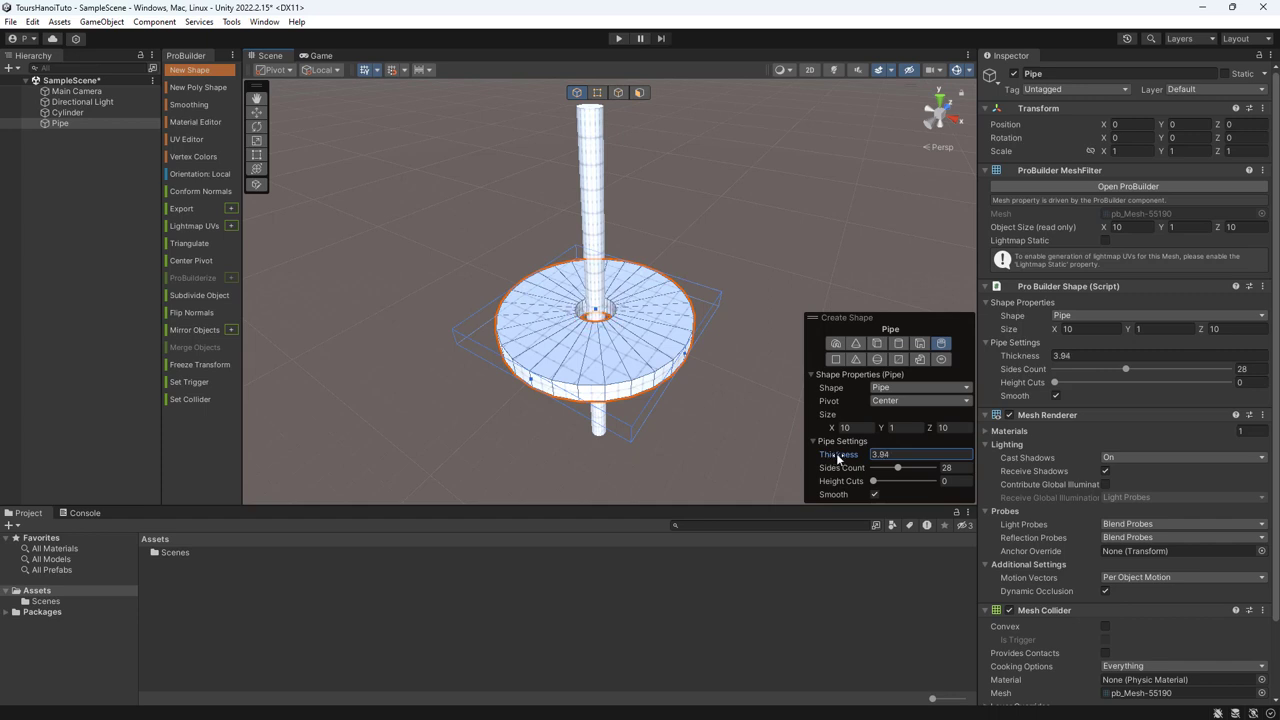
pyautogui.moveTo(836, 458); pyautogui.dragTo(839, 458)
pyautogui.click(60, 150)
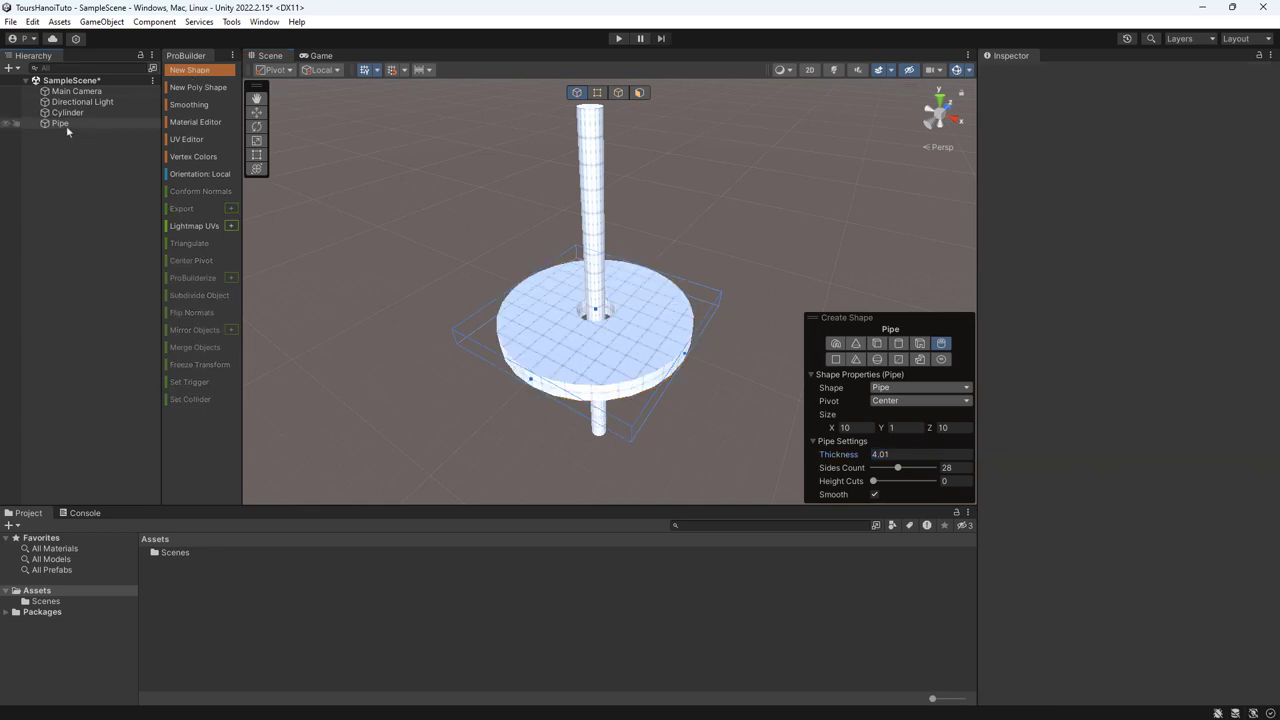
# - Duplicate the base pipe as Pipe (1) at height 1 and reset its shape for editing
pyautogui.click(60, 124)
pyautogui.hotkey('ctrl', 'd')
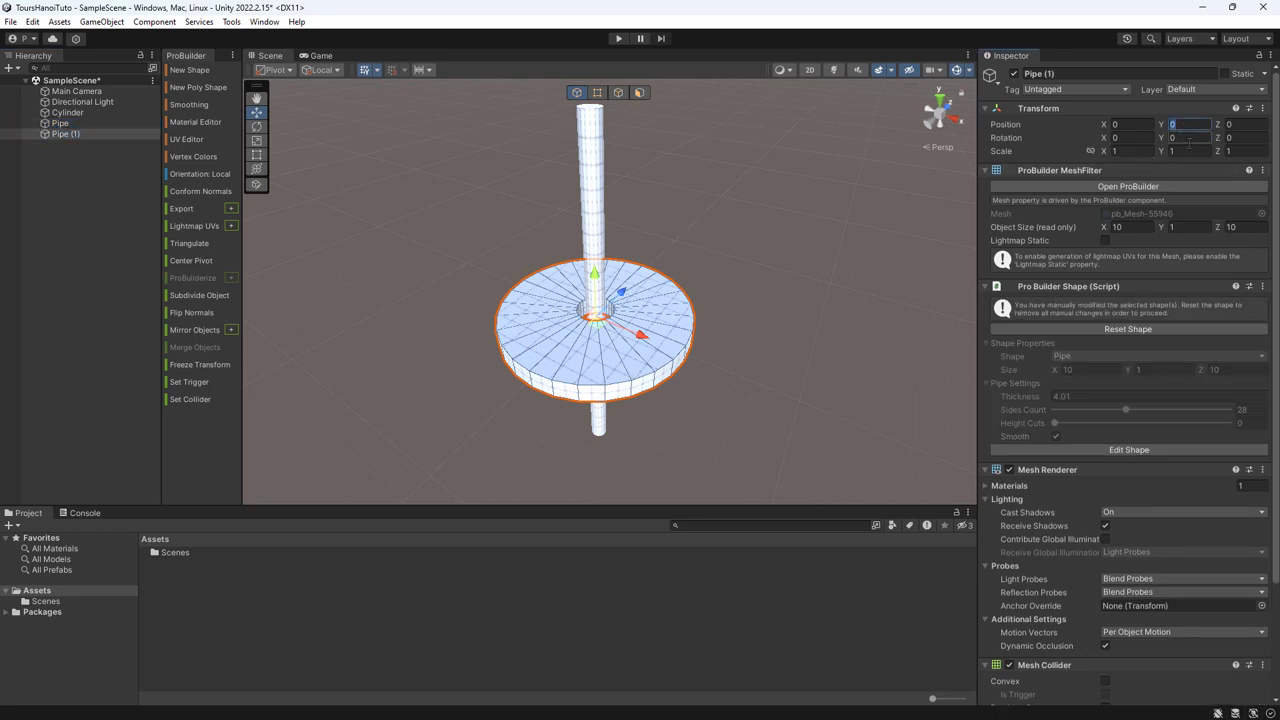
pyautogui.write('1')
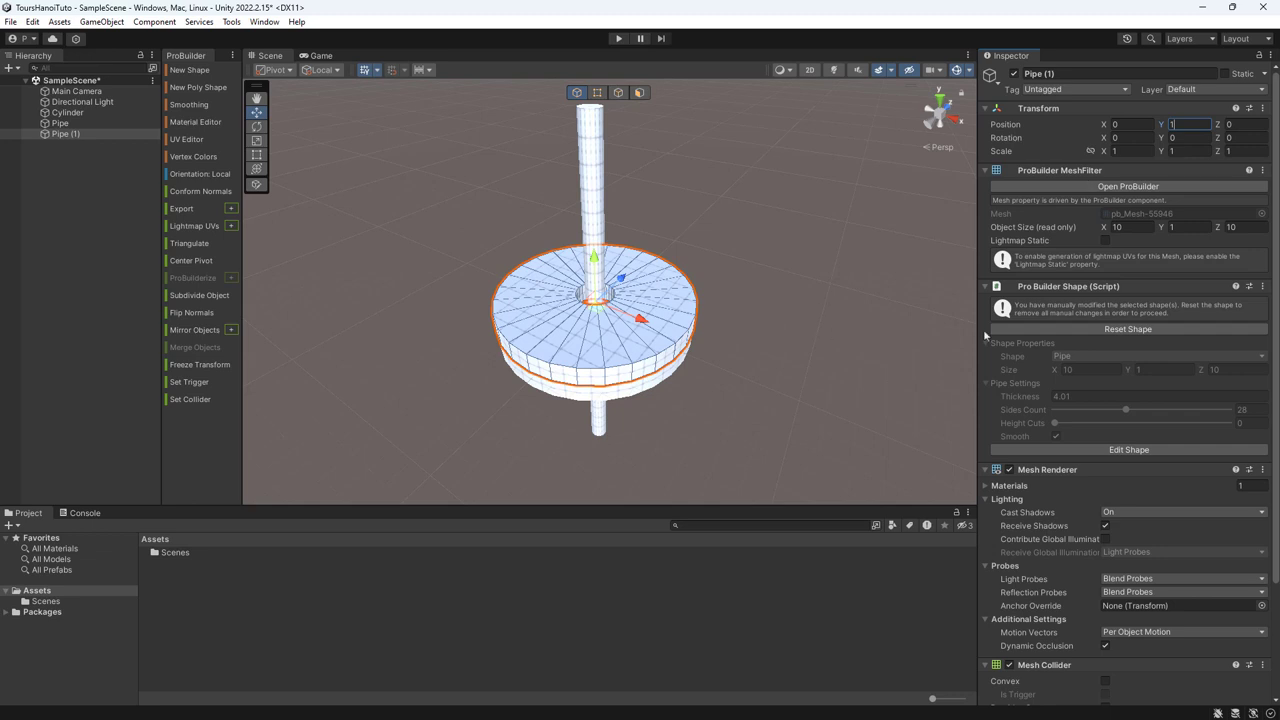
pyautogui.click(1103, 449)
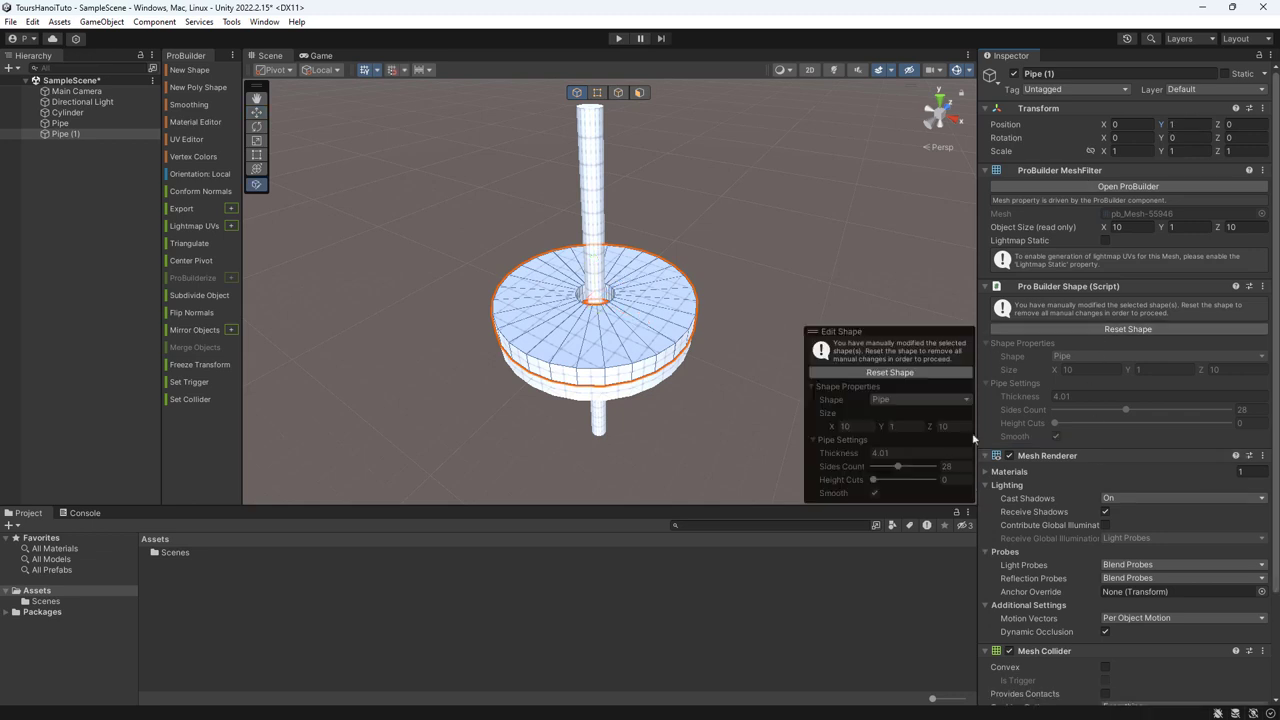
pyautogui.click(866, 373)
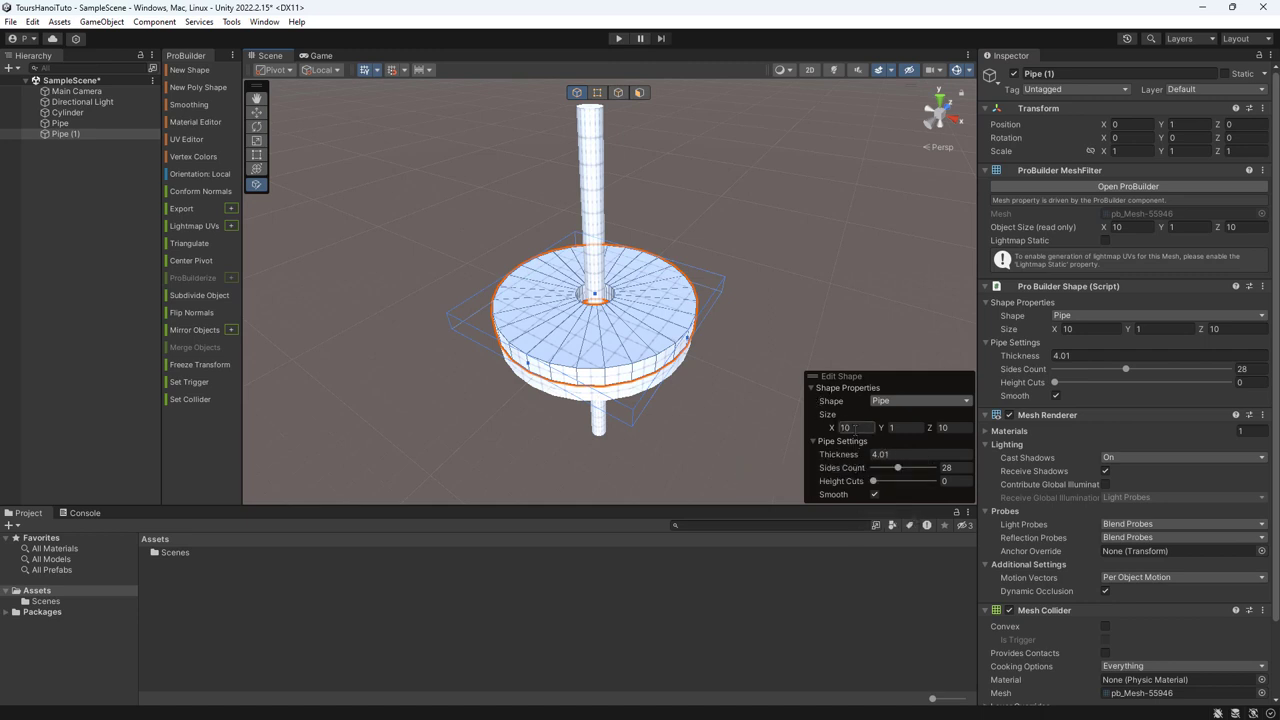
# - Give Pipe (1) size 8.5 × 8.5 and wall thickness 3.09
pyautogui.click(856, 428)
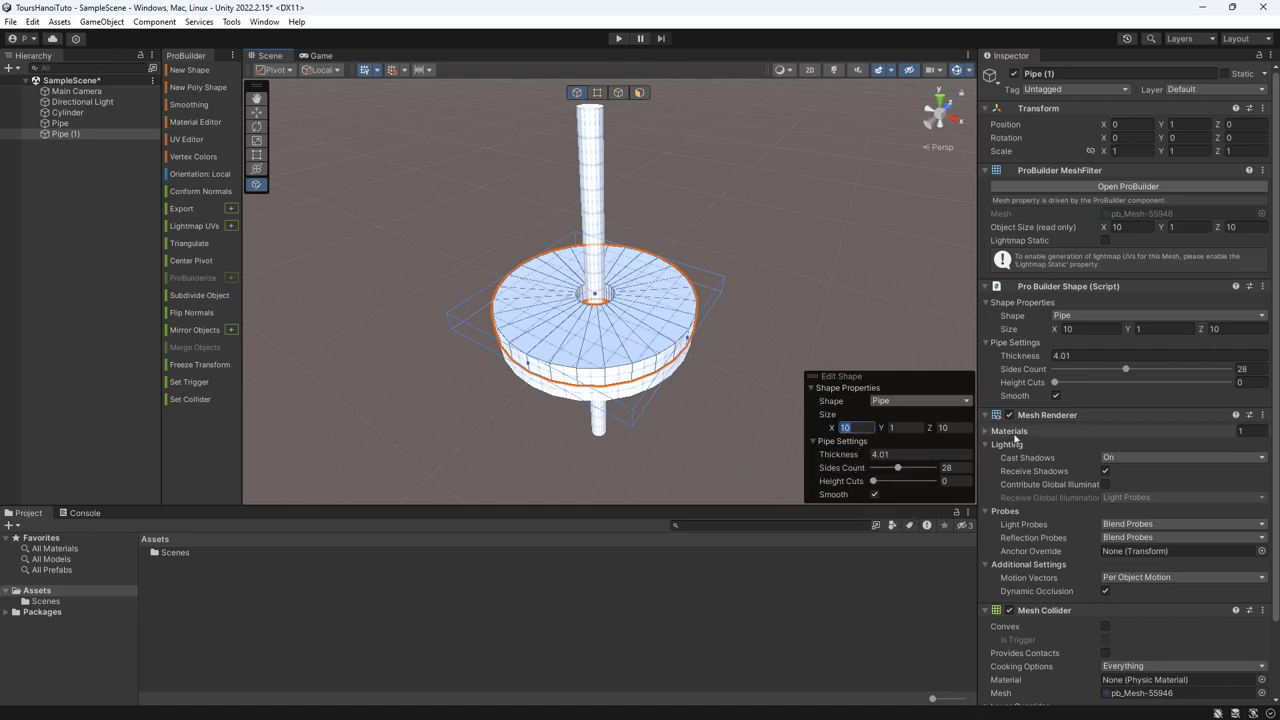
pyautogui.write('8')
pyautogui.press('Tab')
pyautogui.press('Tab')
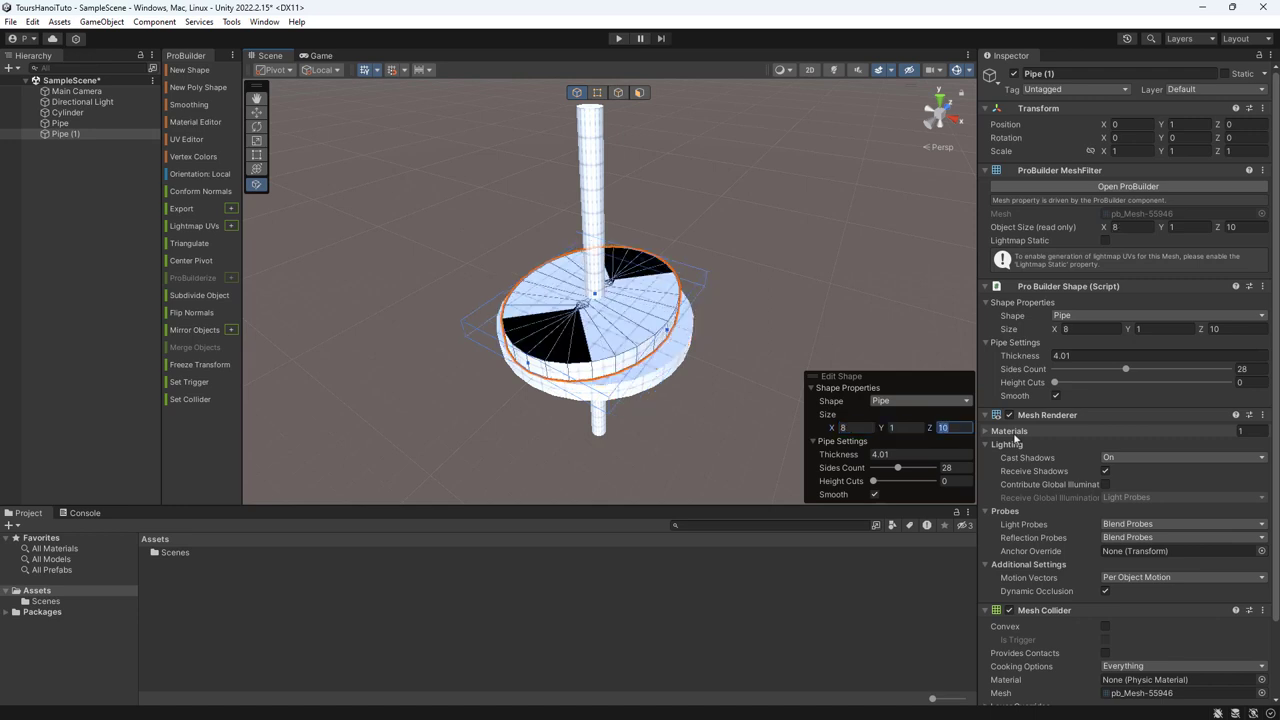
pyautogui.write('8')
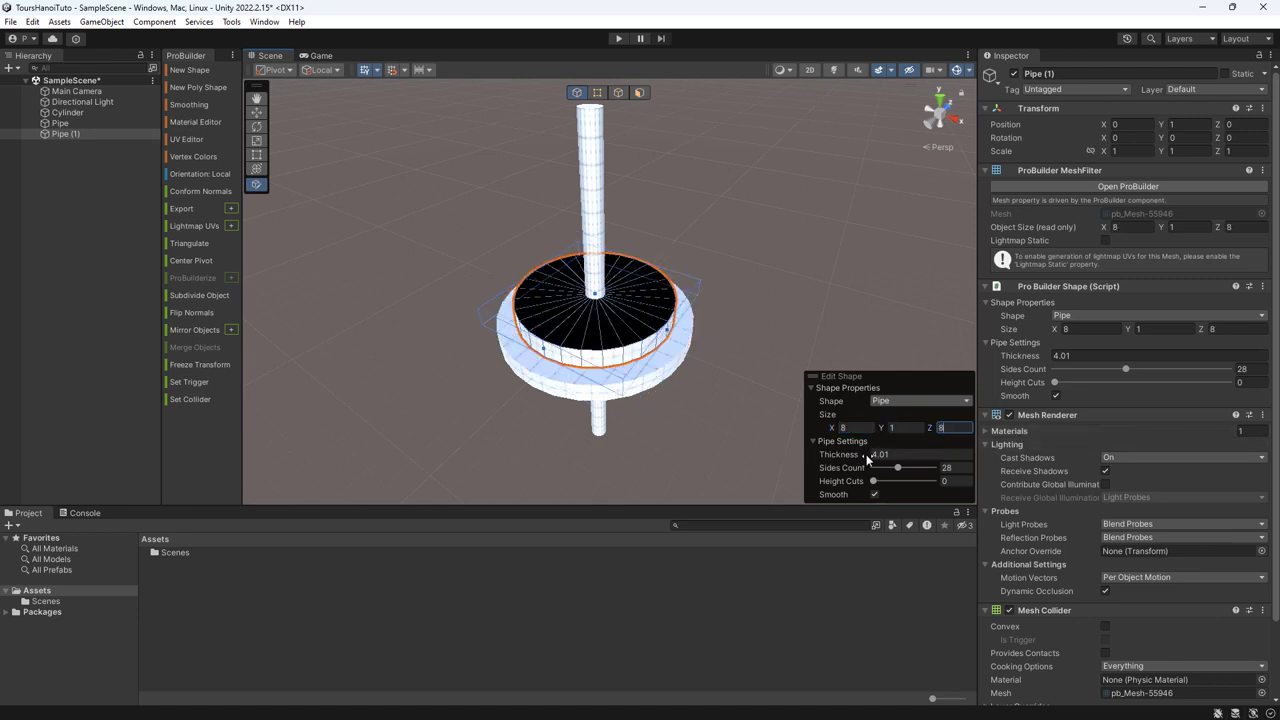
pyautogui.moveTo(866, 456); pyautogui.dragTo(855, 456)
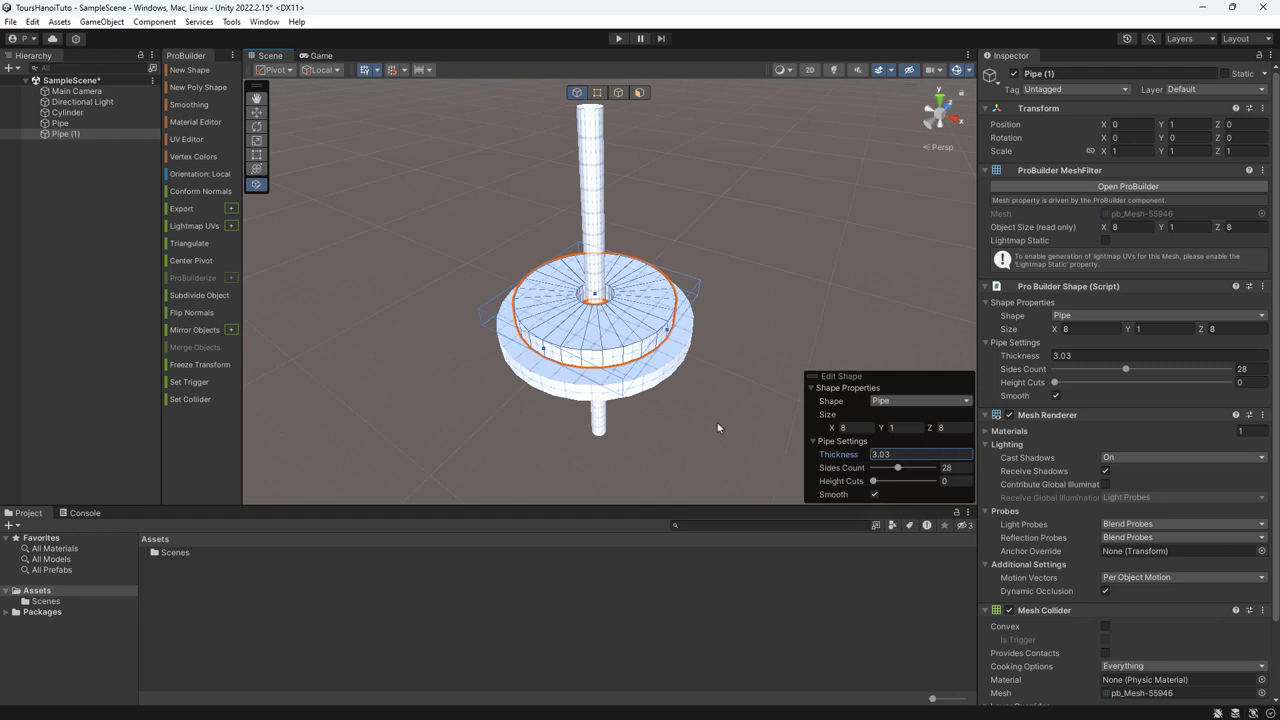
pyautogui.click(848, 427)
pyautogui.write('5')
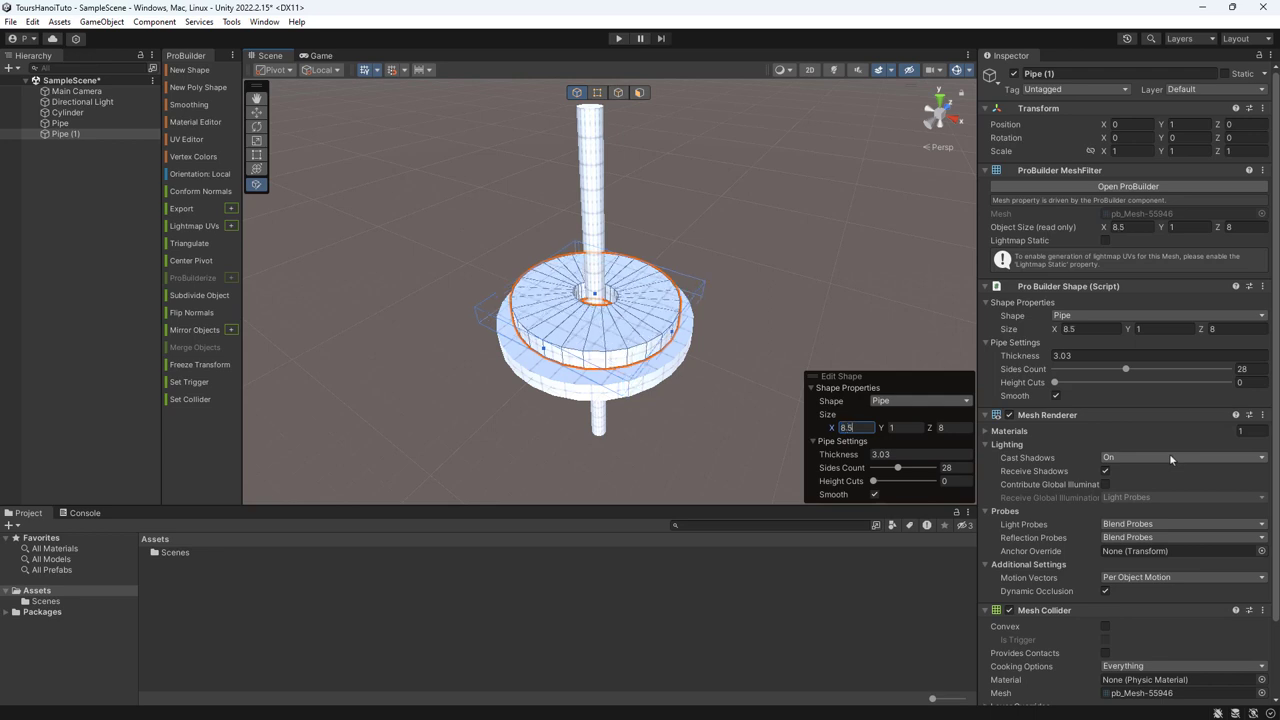
pyautogui.press('Tab')
pyautogui.press('Tab')
pyautogui.write('5.5')
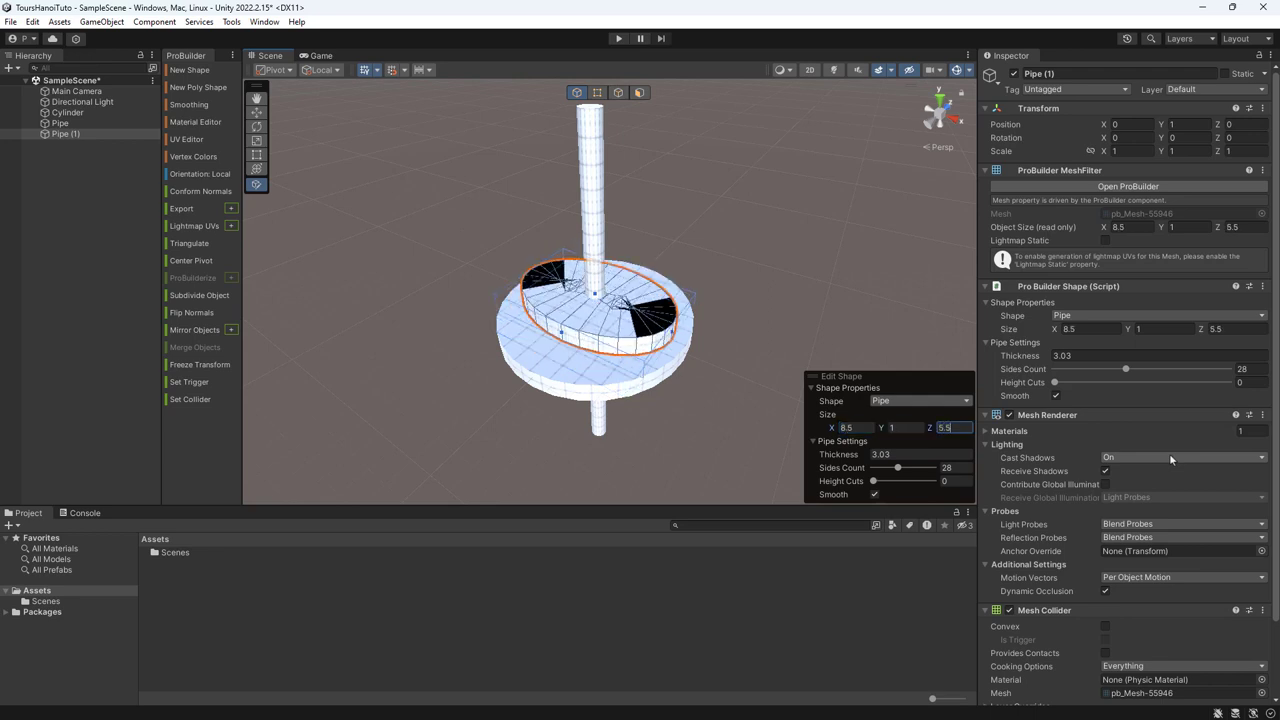
pyautogui.write('8.5')
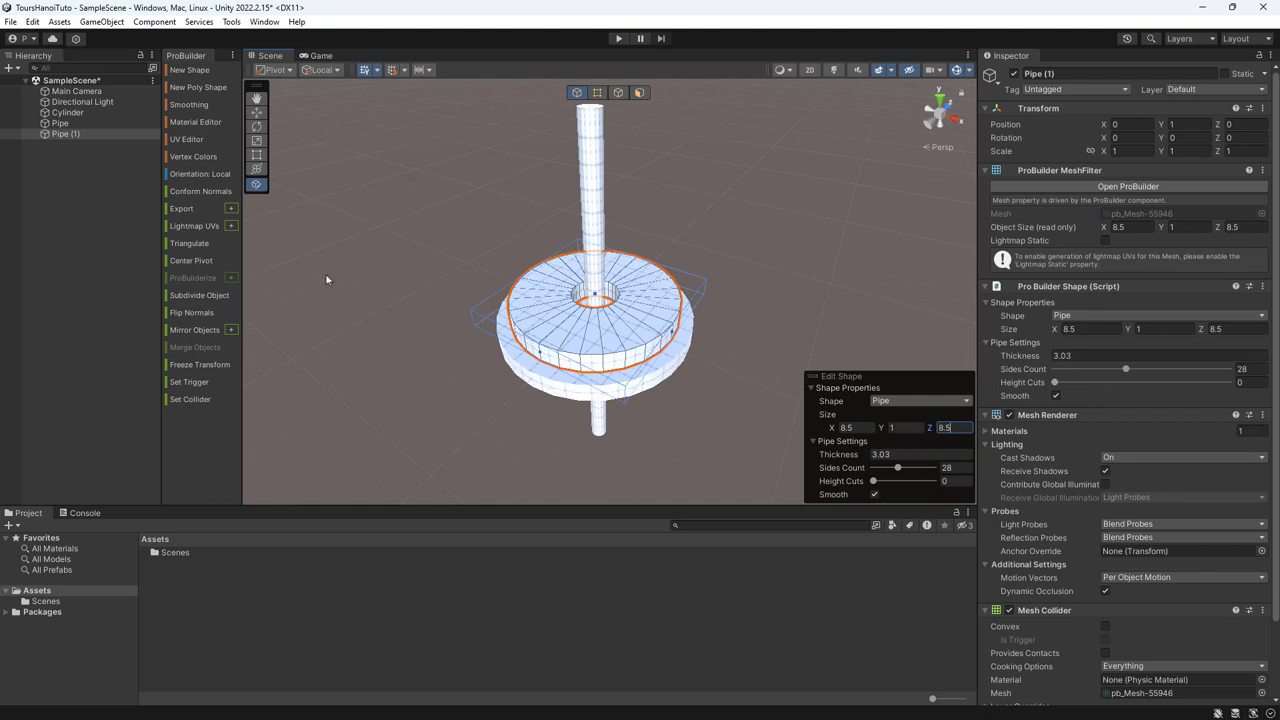
pyautogui.keyDown('alt'); pyautogui.moveTo(326, 279); pyautogui.dragTo(613, 336); pyautogui.keyUp('alt')
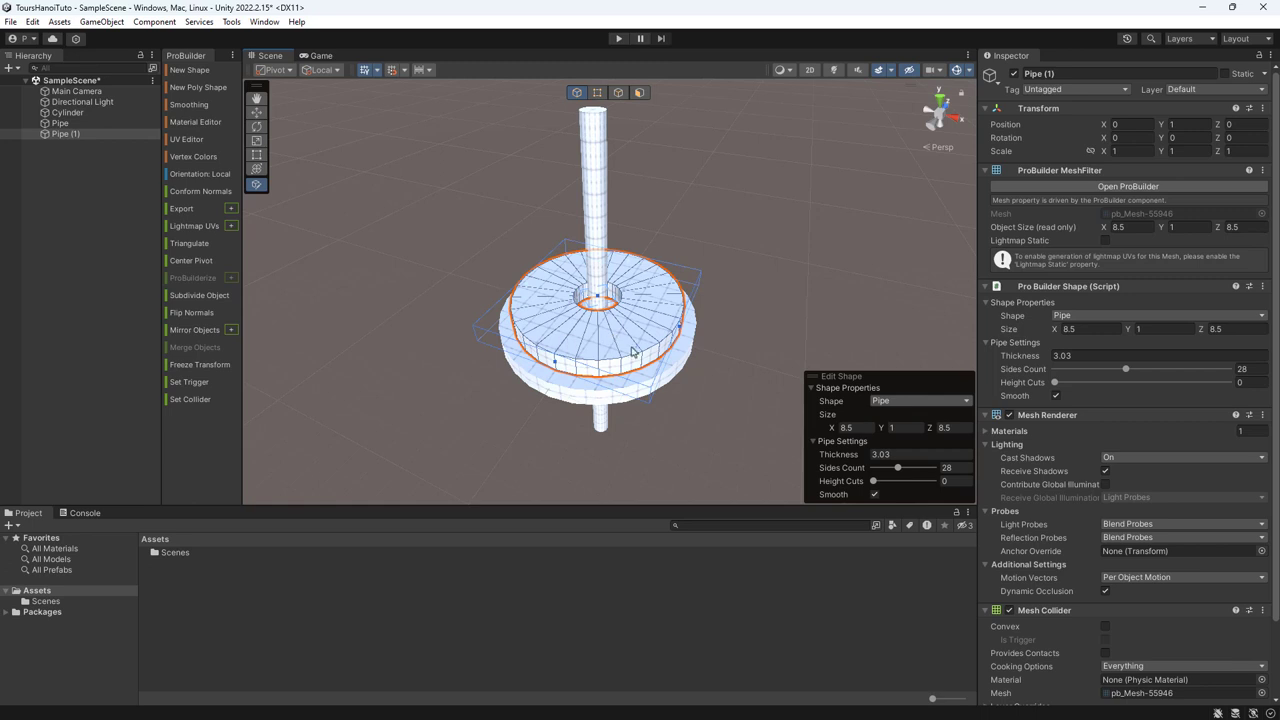
pyautogui.moveTo(866, 457); pyautogui.dragTo(866, 458)
pyautogui.write('3.09')
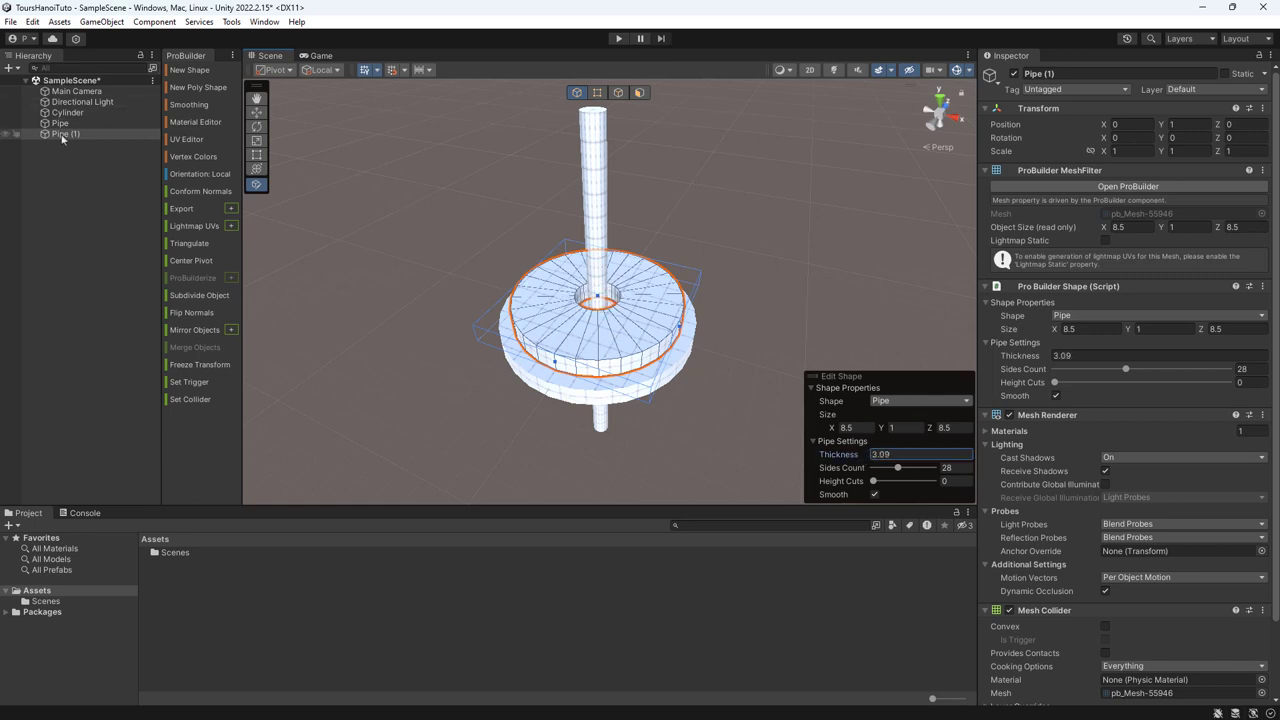
# - Duplicate Pipe (1) as Pipe (2) and raise it above the stack
pyautogui.click(62, 134)
pyautogui.hotkey('ctrl', 'd')
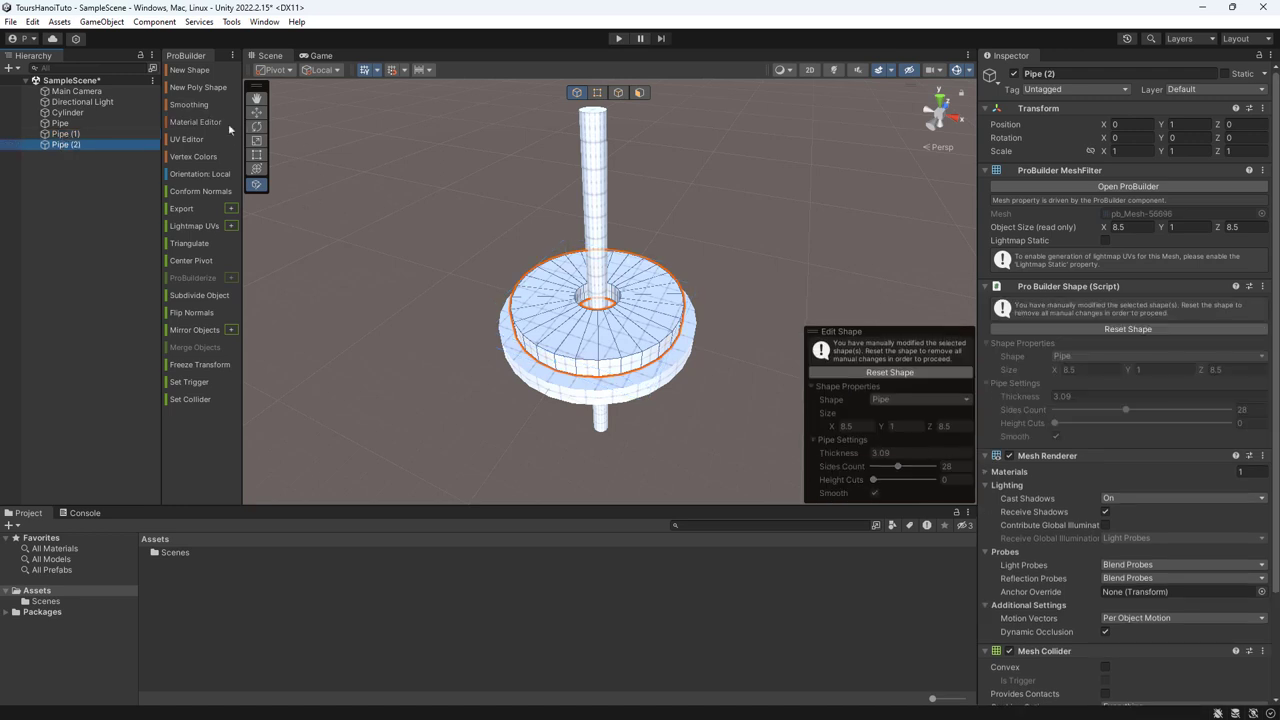
pyautogui.click(256, 112)
pyautogui.moveTo(598, 272); pyautogui.dragTo(598, 238)
pyautogui.click(1180, 124)
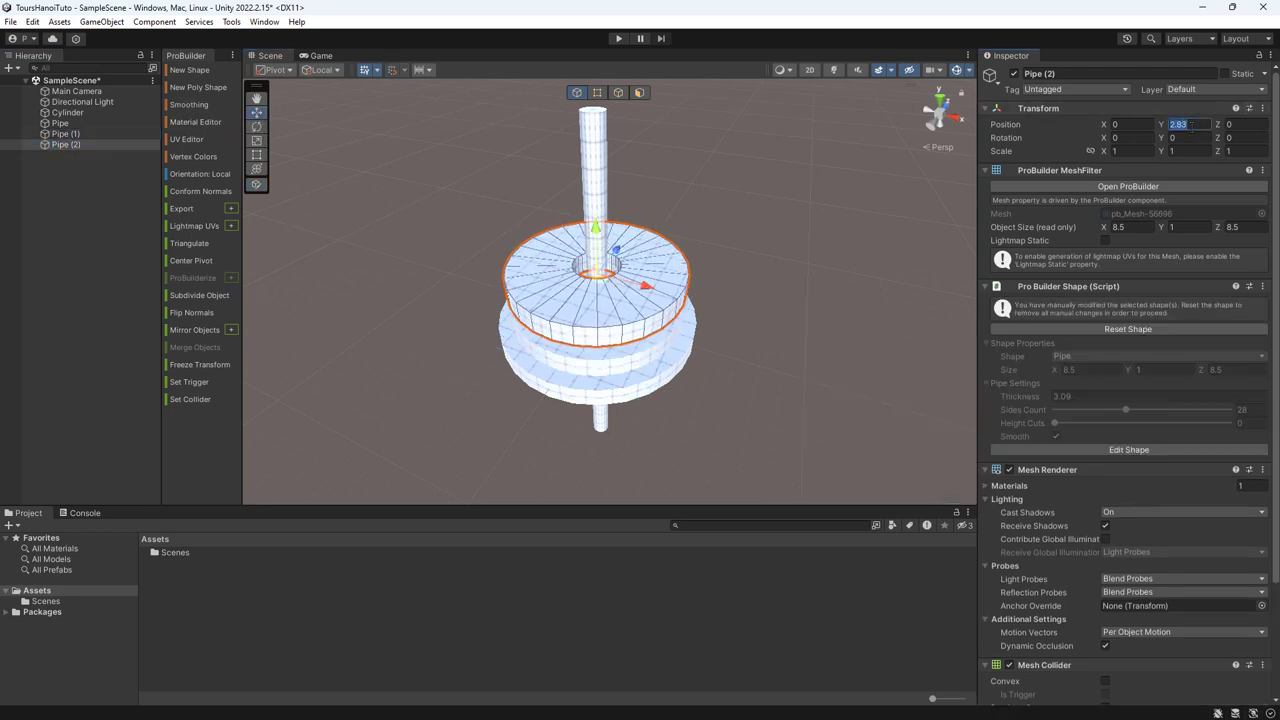
pyautogui.write('3')
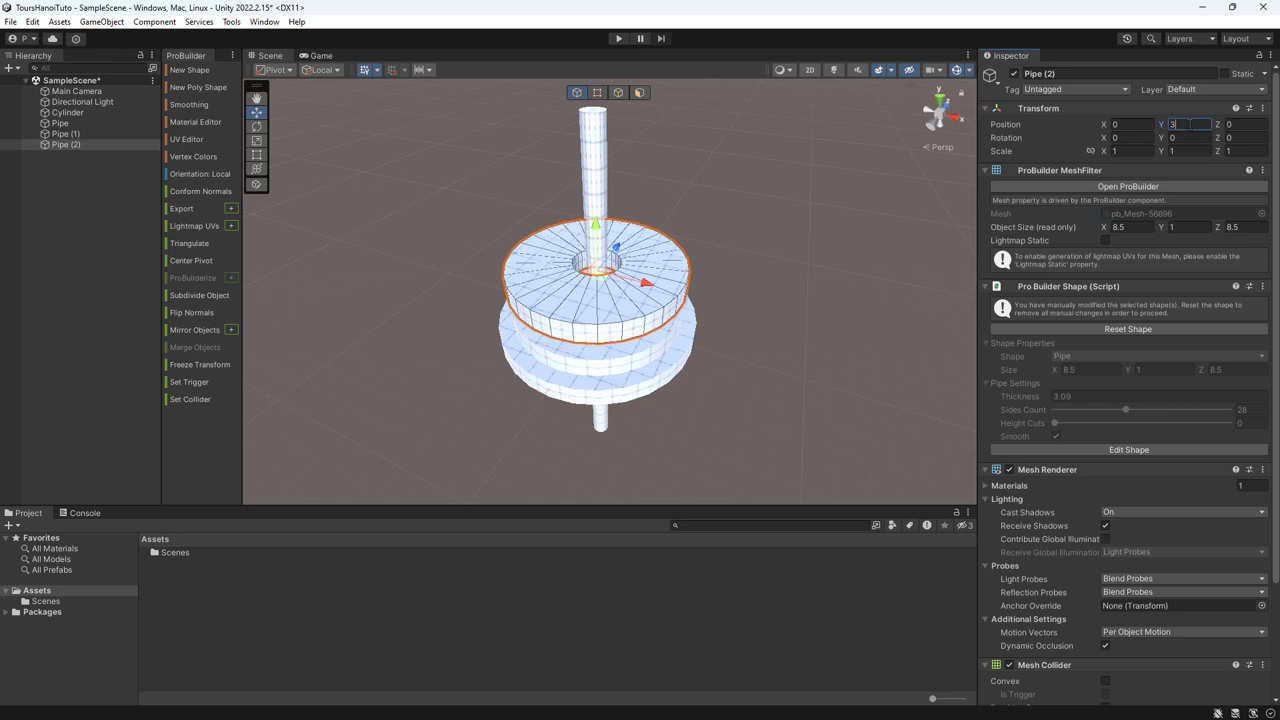
pyautogui.press('BackSpace')
pyautogui.write('2')
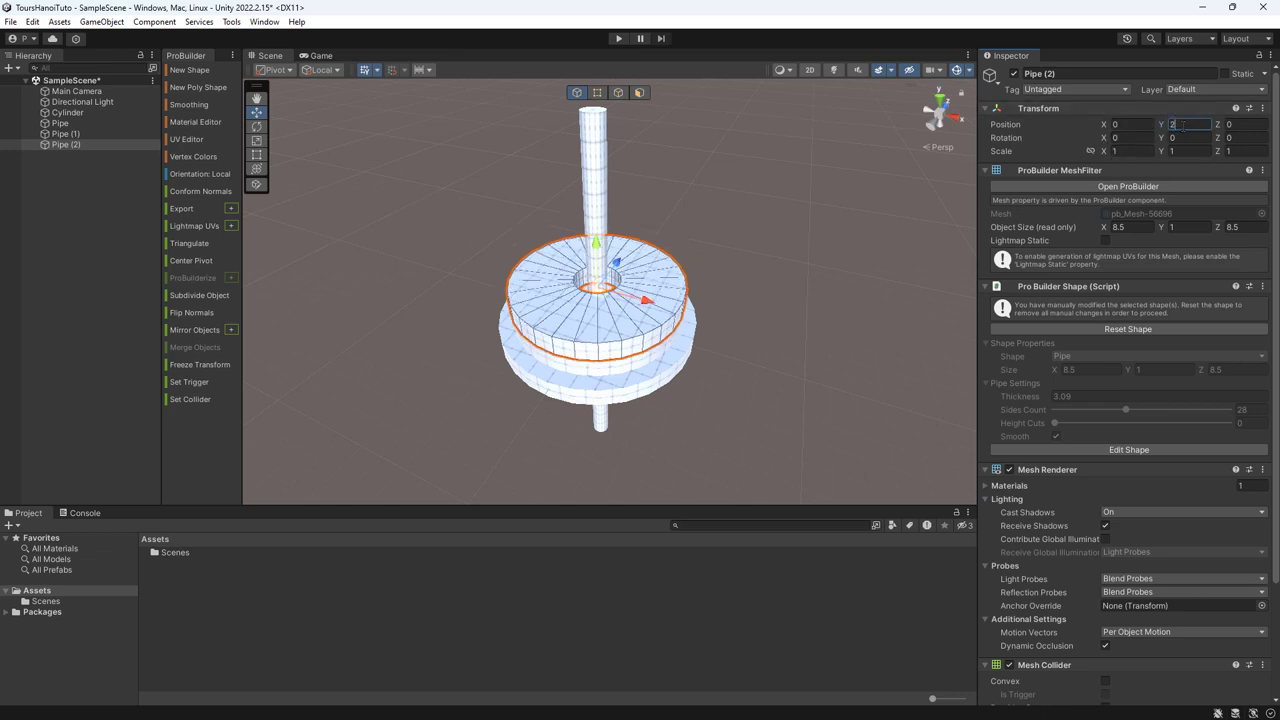
pyautogui.press('BackSpace')
pyautogui.write('3')
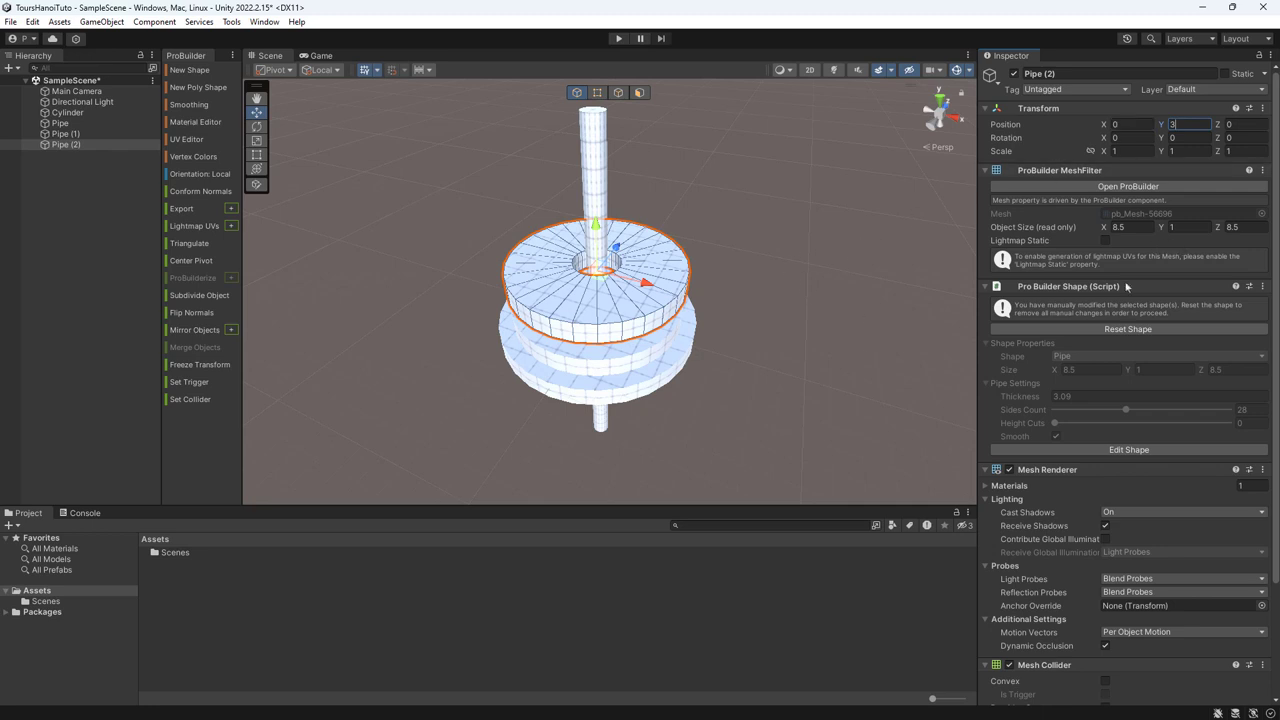
# - Reset Pipe (2)'s shape and make it 7 × 7 with thickness 2.59
pyautogui.click(1129, 449)
pyautogui.click(898, 374)
pyautogui.click(846, 427)
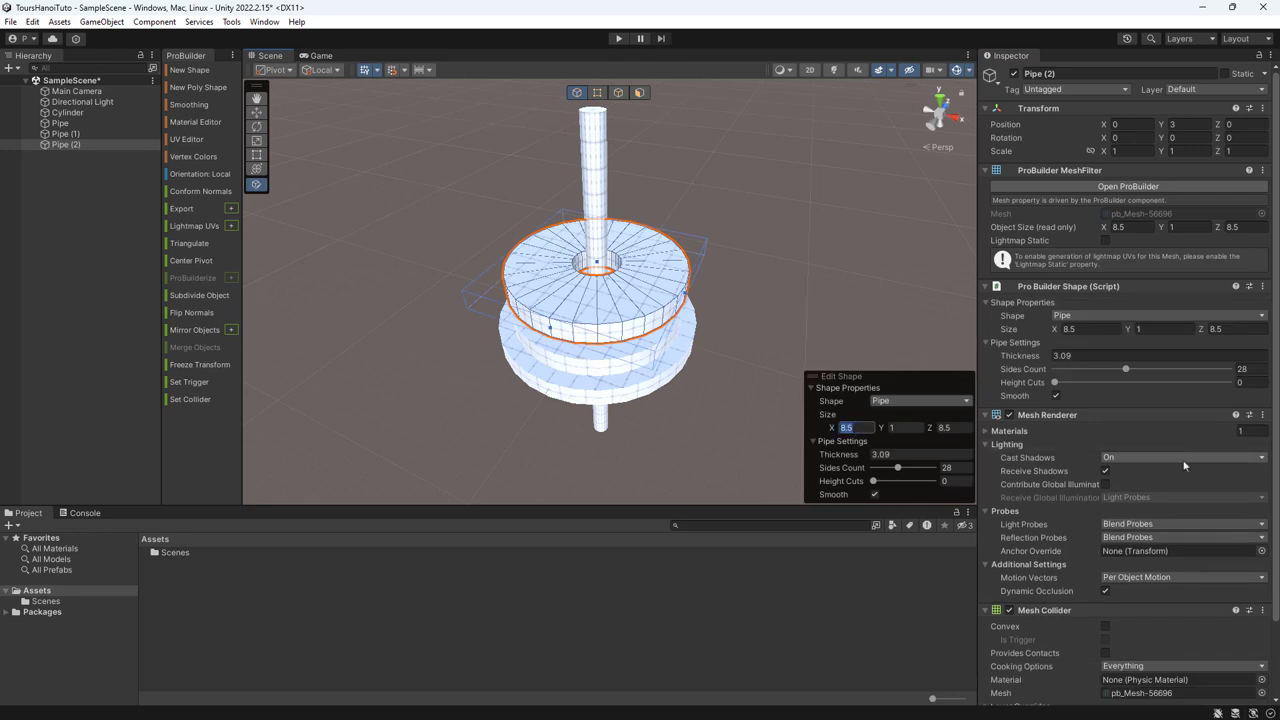
pyautogui.write('7')
pyautogui.press('Tab')
pyautogui.press('Tab')
pyautogui.write('7')
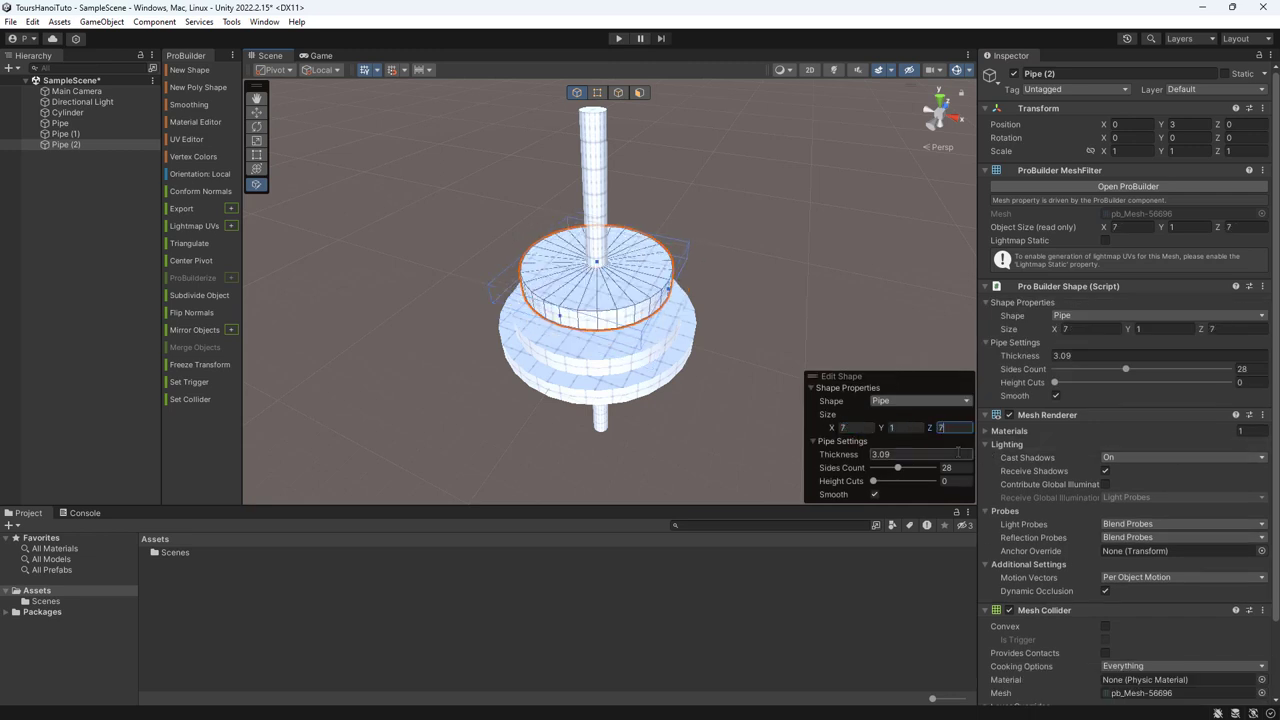
pyautogui.moveTo(866, 458); pyautogui.dragTo(850, 458)
# - Set Pipe (2)'s height to 2
pyautogui.keyDown('alt'); pyautogui.moveTo(750, 312); pyautogui.dragTo(752, 232); pyautogui.keyUp('alt')
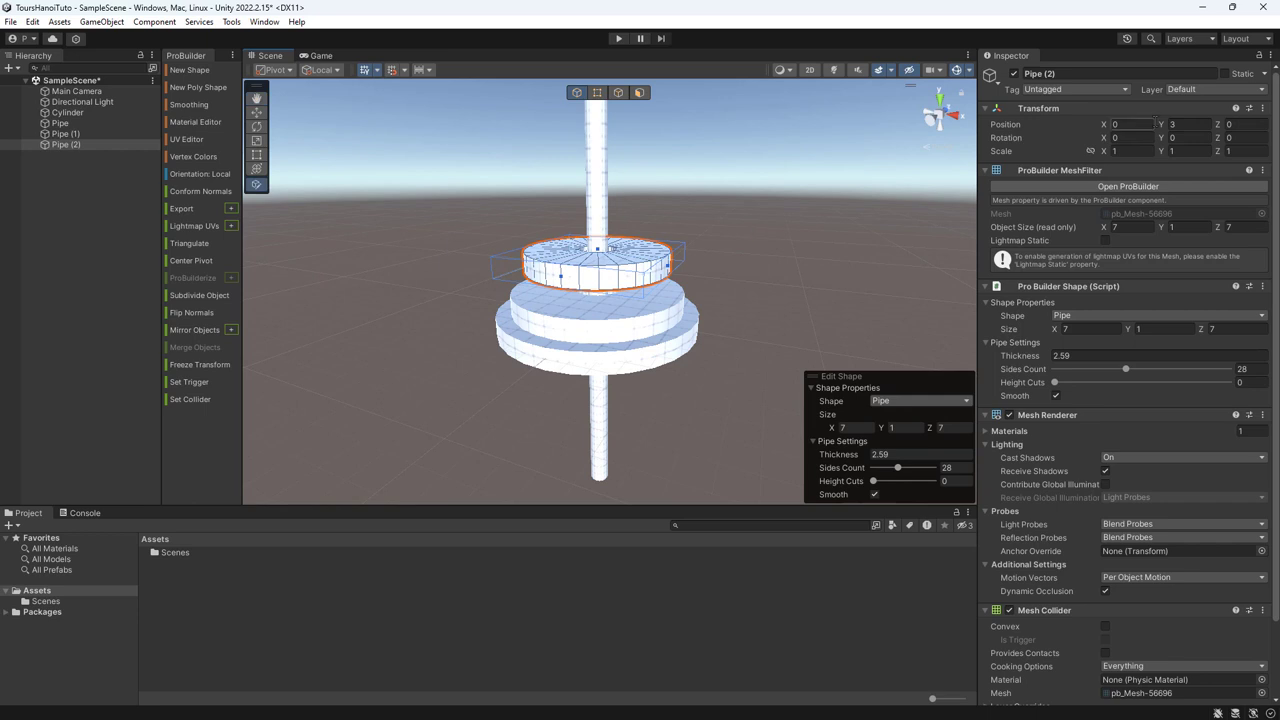
pyautogui.click(1188, 124)
pyautogui.write('2')
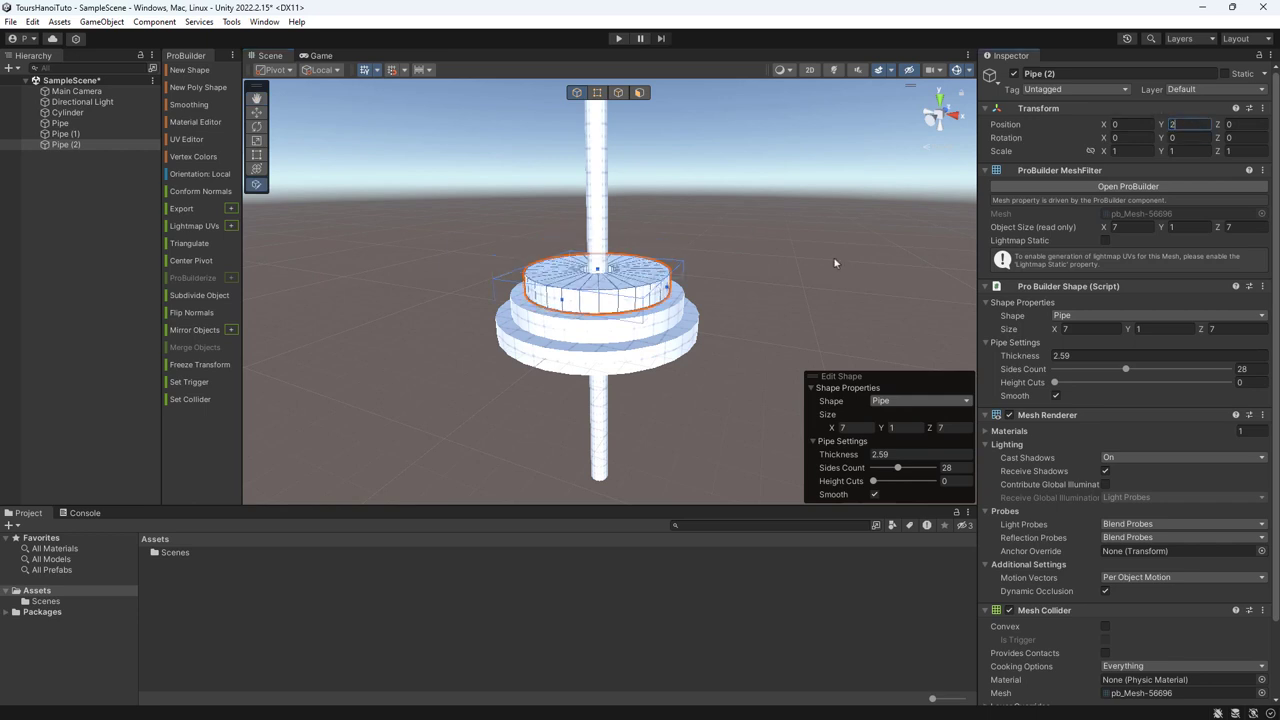
pyautogui.click(59, 146)
# - Duplicate Pipe (2) as Pipe (3) and set its height to 3
pyautogui.hotkey('ctrl', 'd')
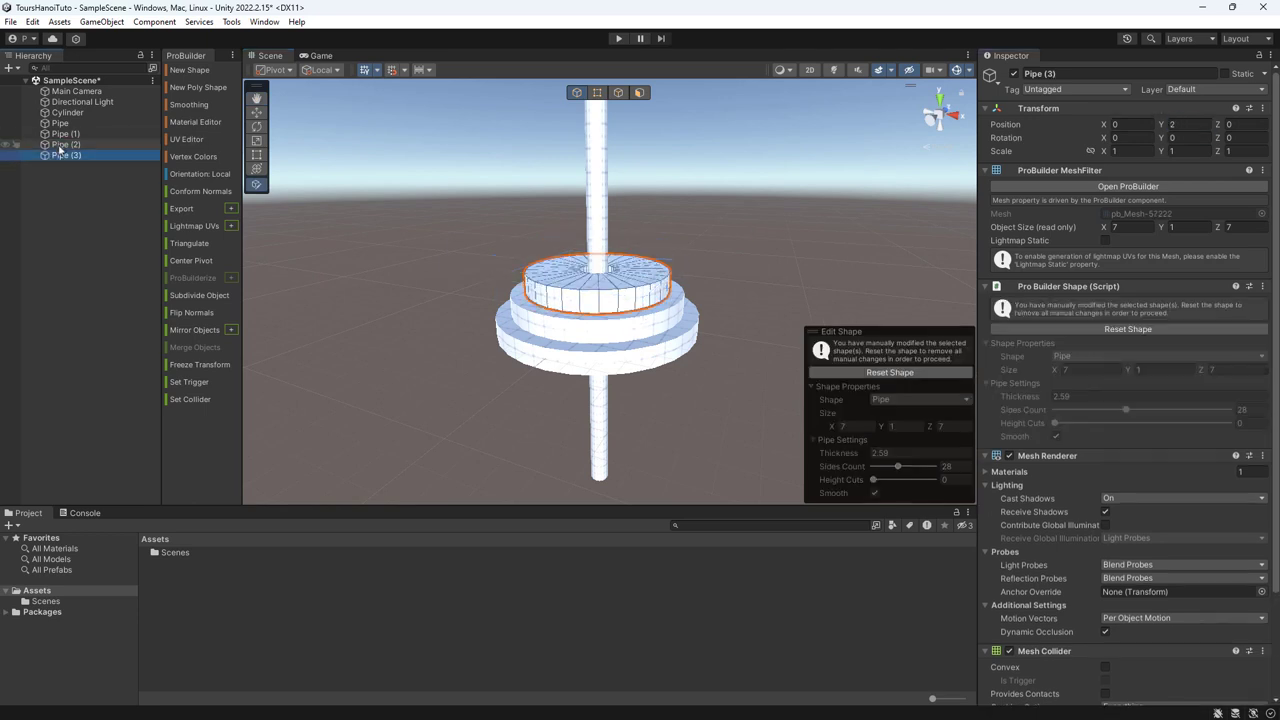
pyautogui.click(256, 112)
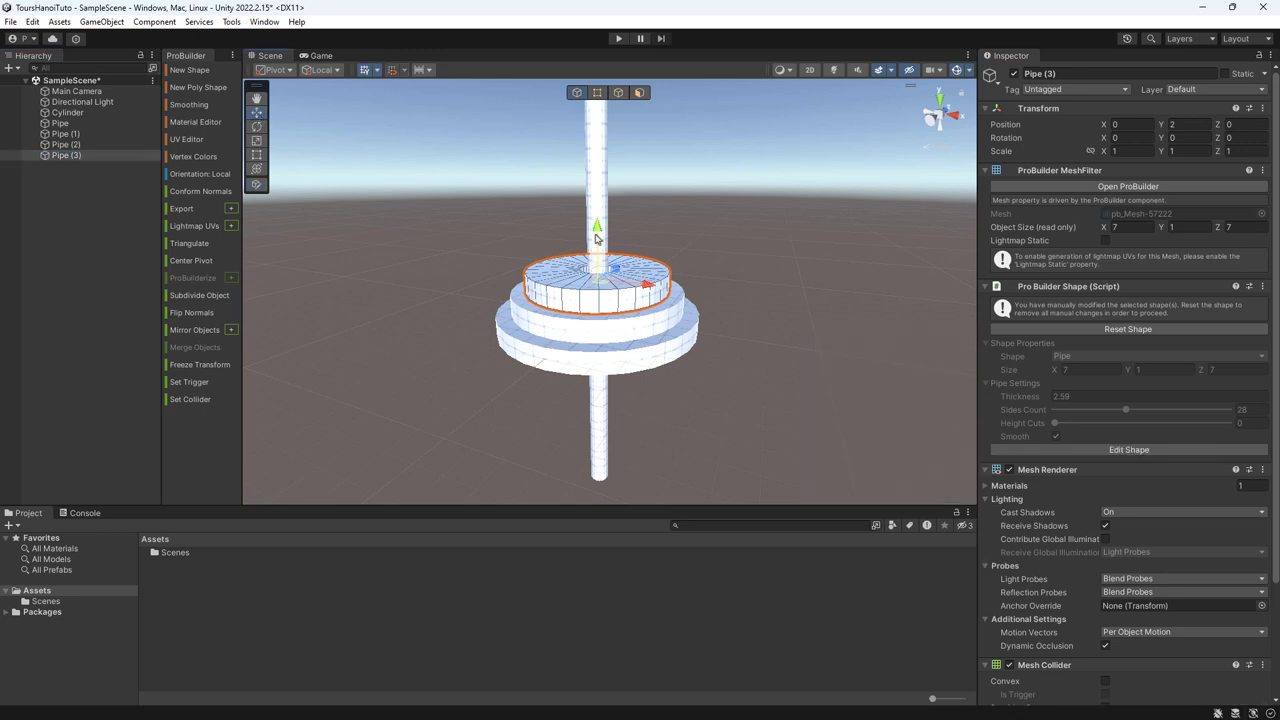
pyautogui.moveTo(596, 228); pyautogui.dragTo(601, 205)
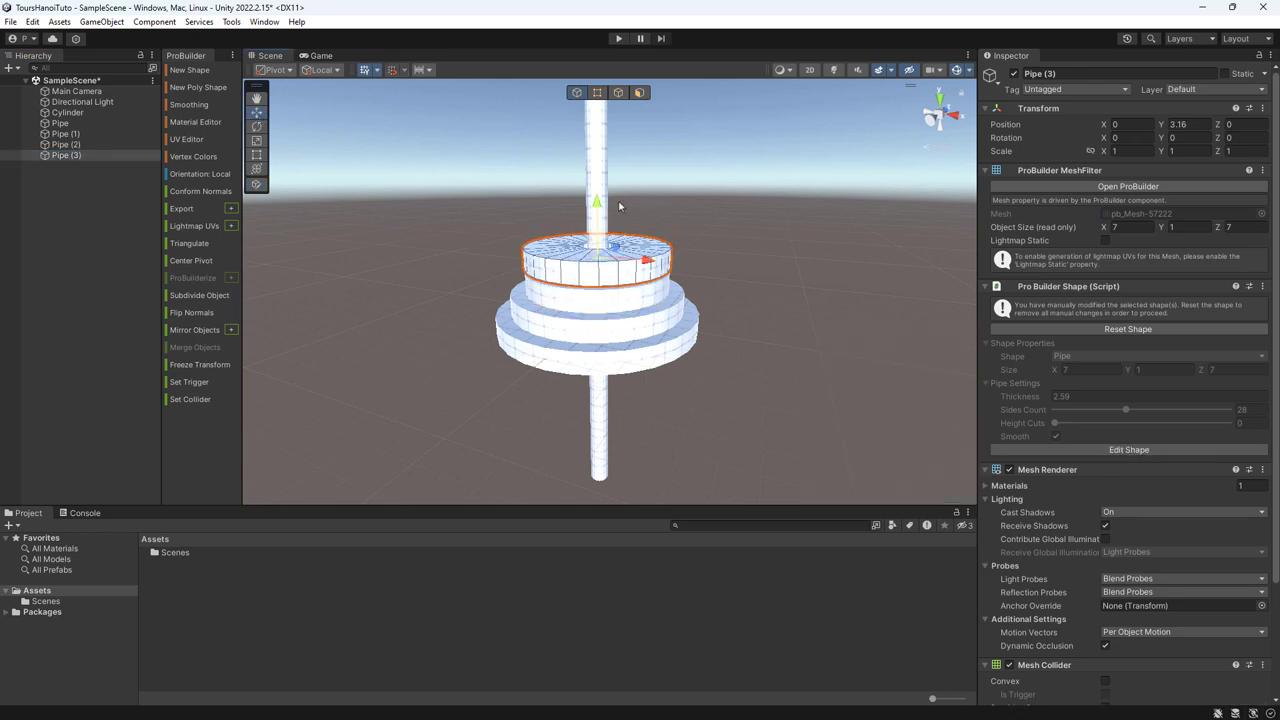
pyautogui.click(1200, 127)
pyautogui.write('3')
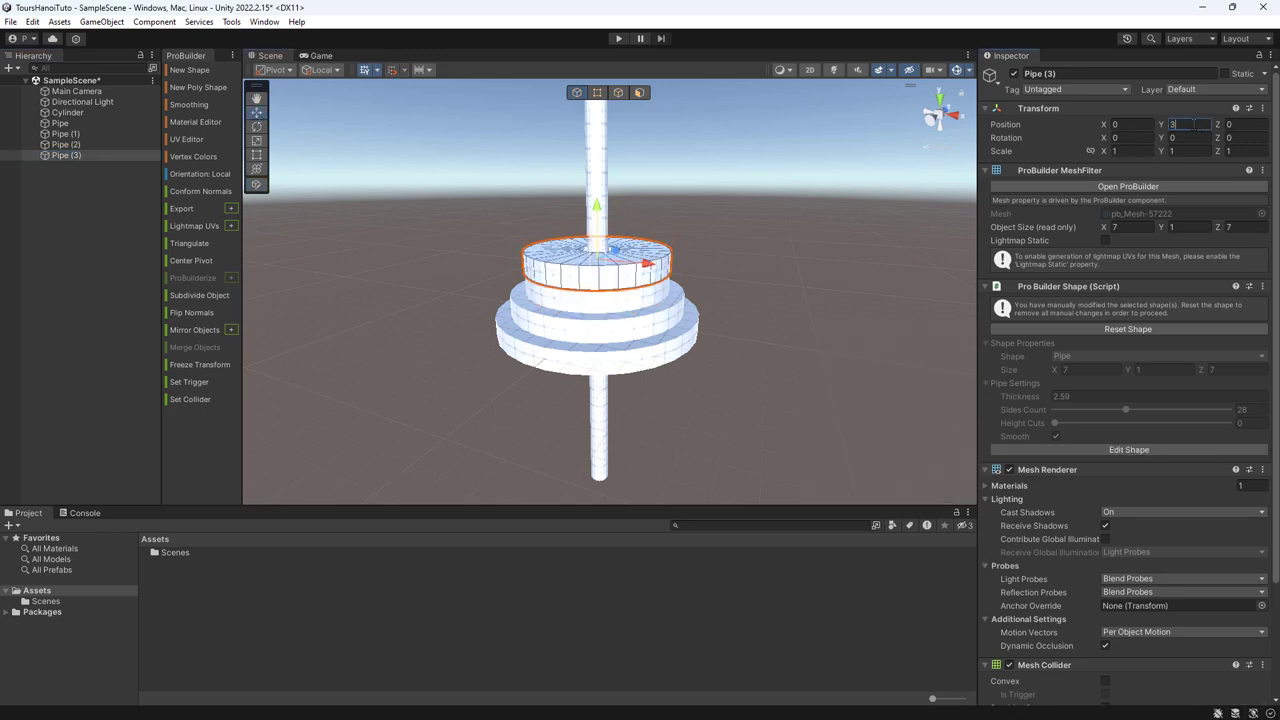
pyautogui.press('Return')
# - Make Pipe (3) a 5.5 × 5.5 ring with thickness 2.01, then duplicate it as Pipe (4)
pyautogui.click(1126, 449)
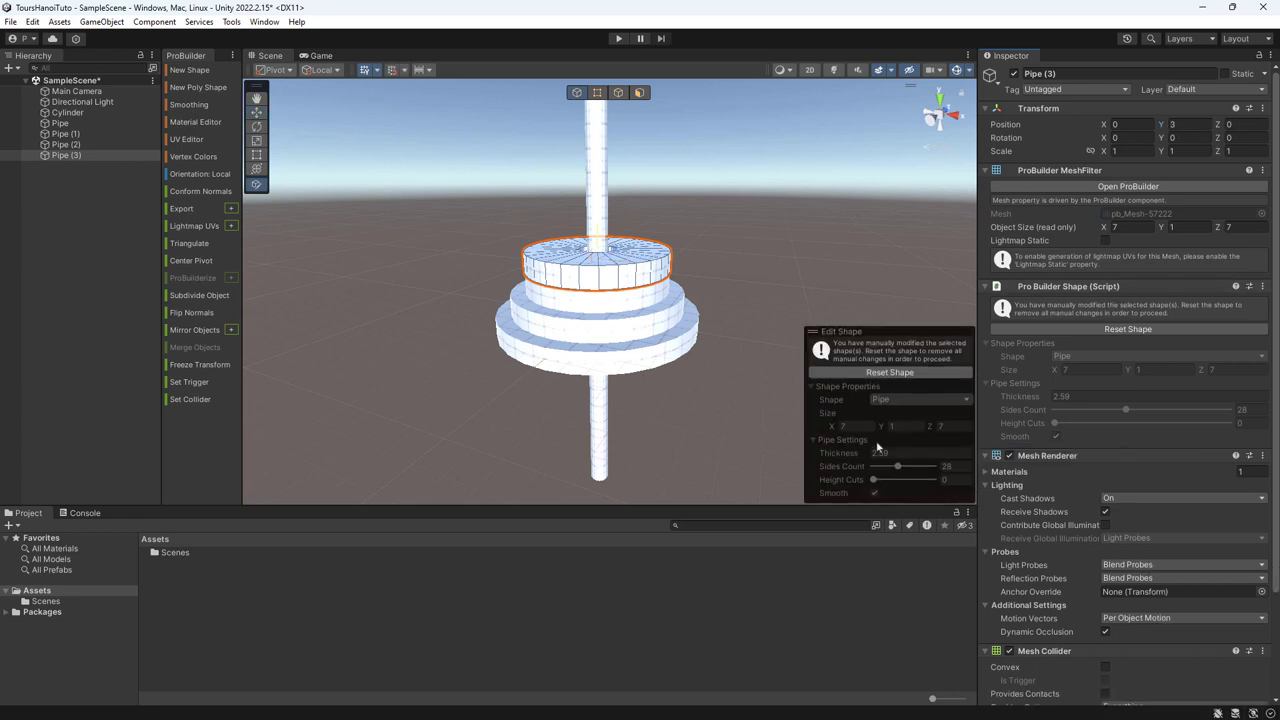
pyautogui.click(866, 374)
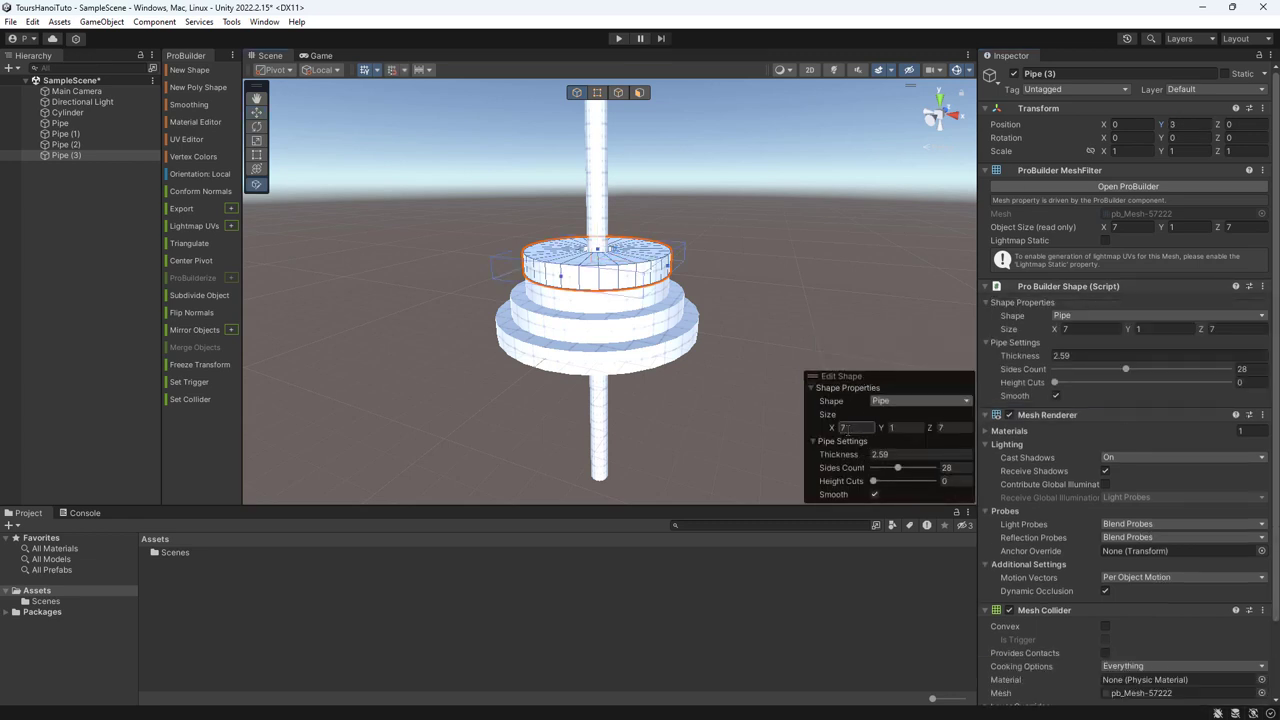
pyautogui.write('5')
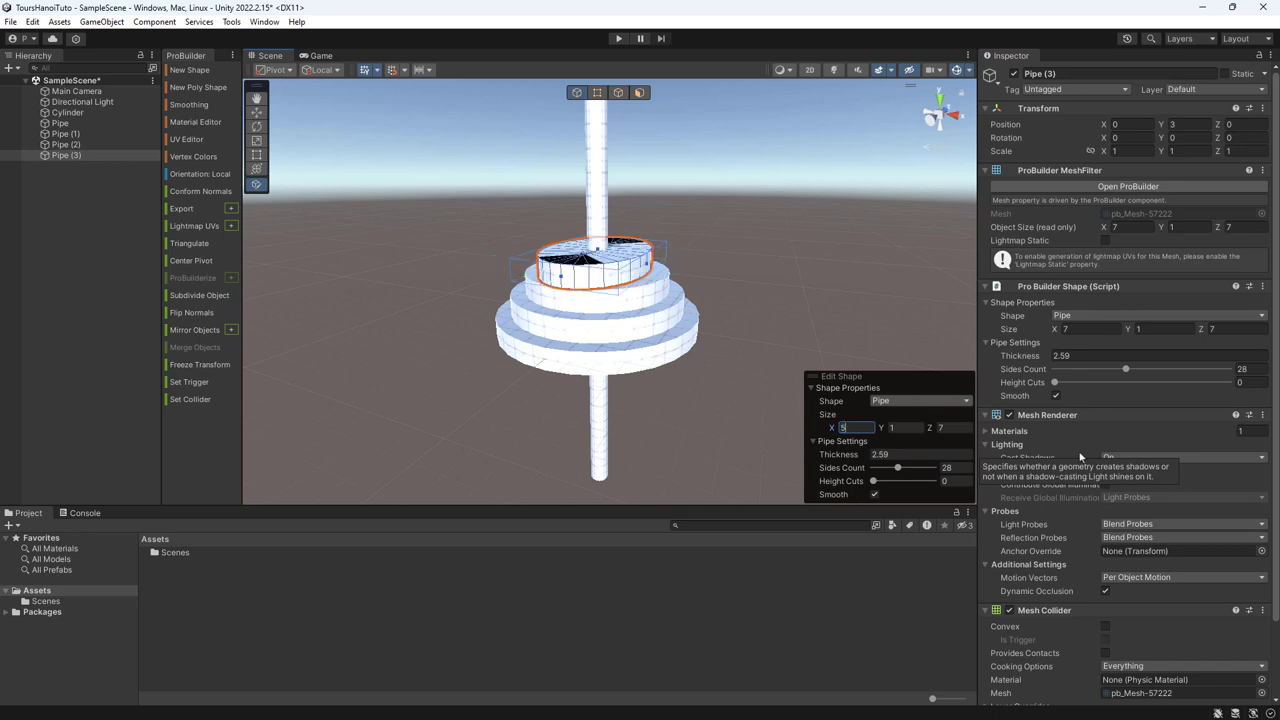
pyautogui.write('.5')
pyautogui.press('Tab')
pyautogui.press('Tab')
pyautogui.write('5.5')
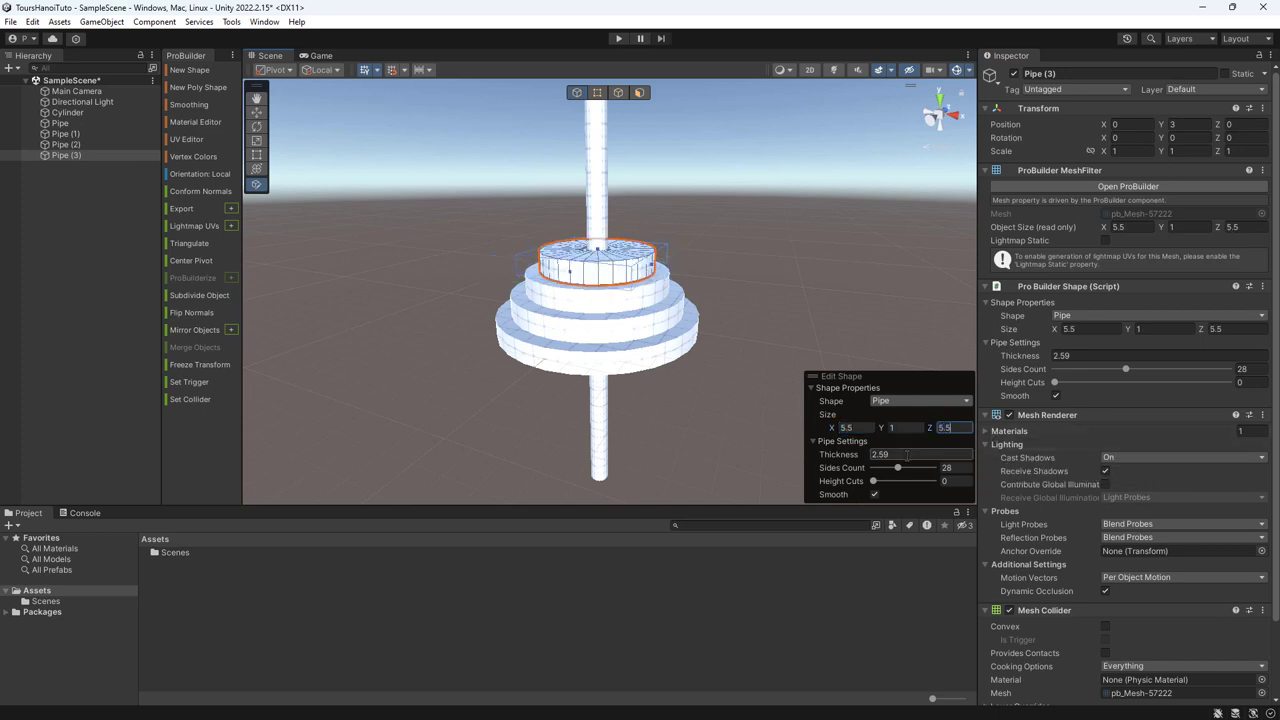
pyautogui.keyDown('alt'); pyautogui.moveTo(780, 445); pyautogui.dragTo(748, 473); pyautogui.keyUp('alt')
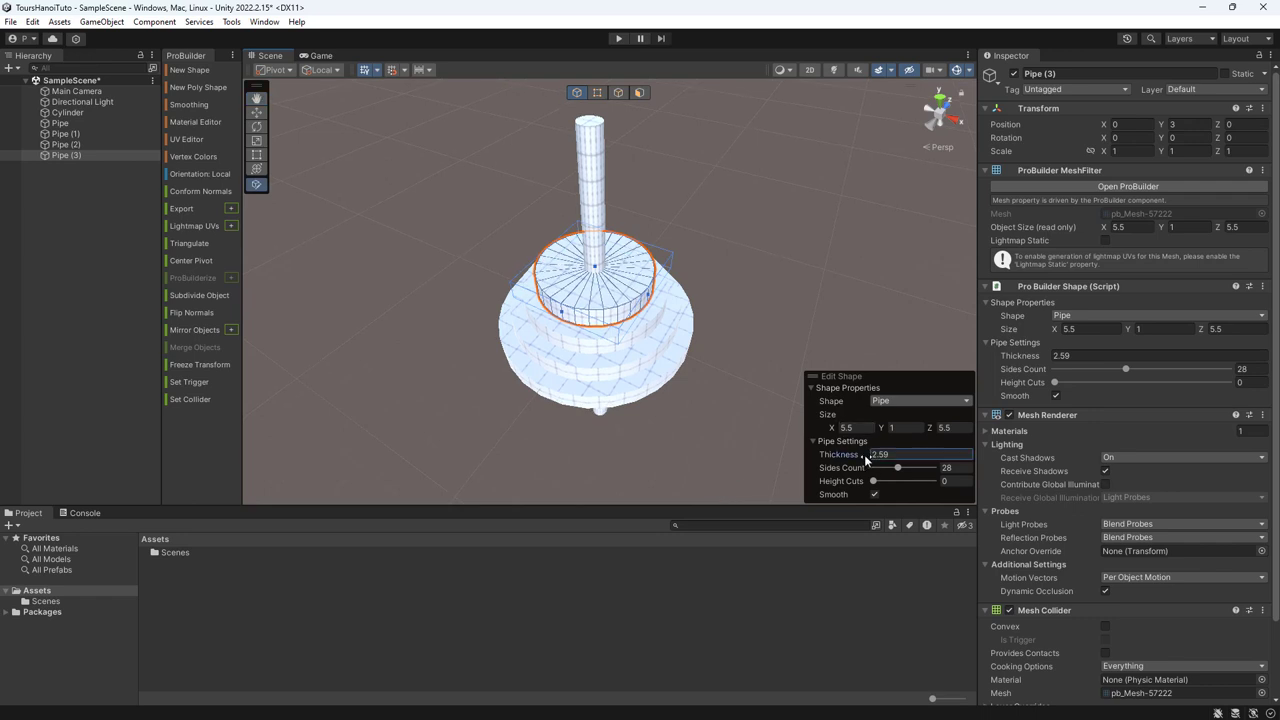
pyautogui.moveTo(864, 454); pyautogui.dragTo(853, 456)
pyautogui.click(57, 157)
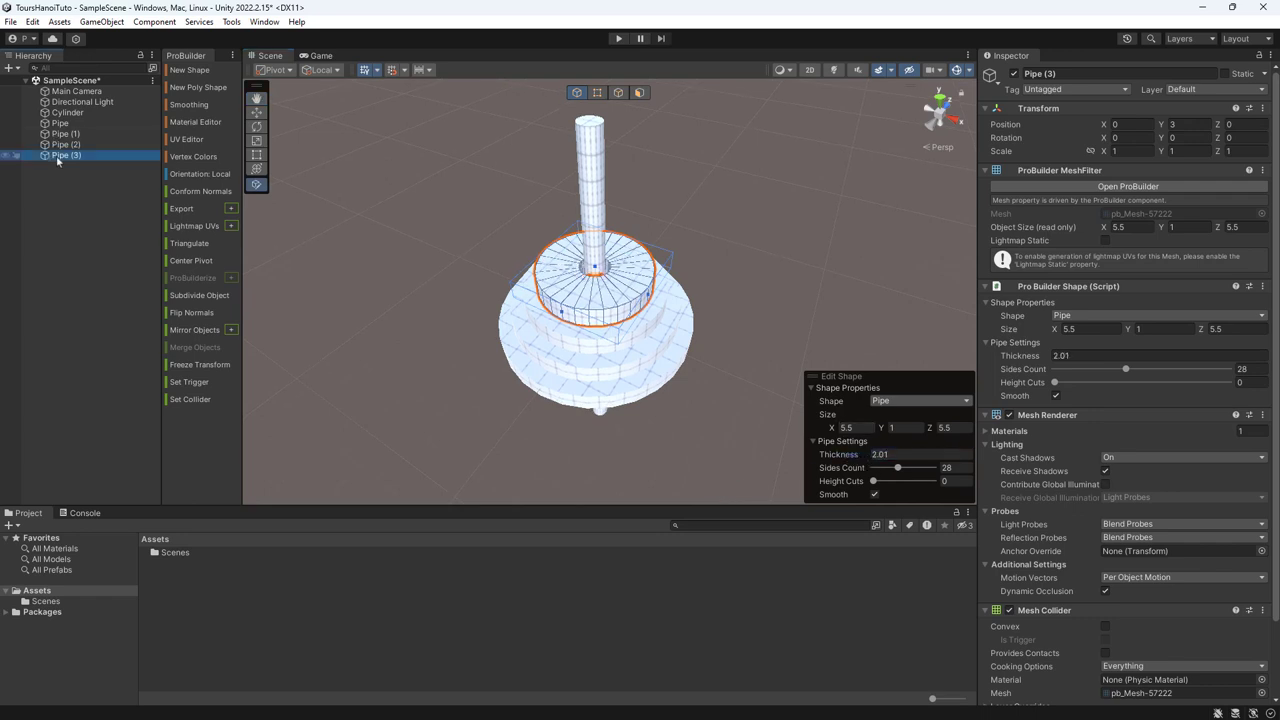
pyautogui.hotkey('ctrl', 'd')
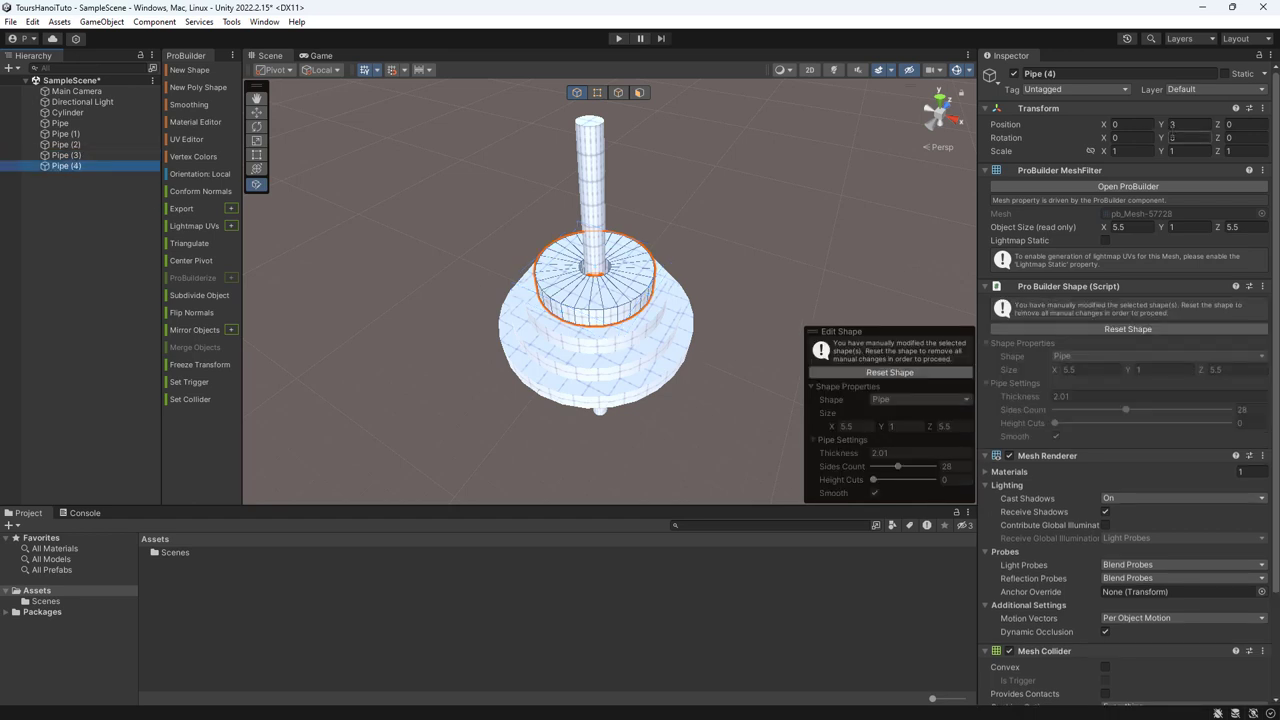
# - Raise the new copy, Pipe (4), to height 4
pyautogui.click(1180, 125)
pyautogui.write('4')
pyautogui.press('Return')
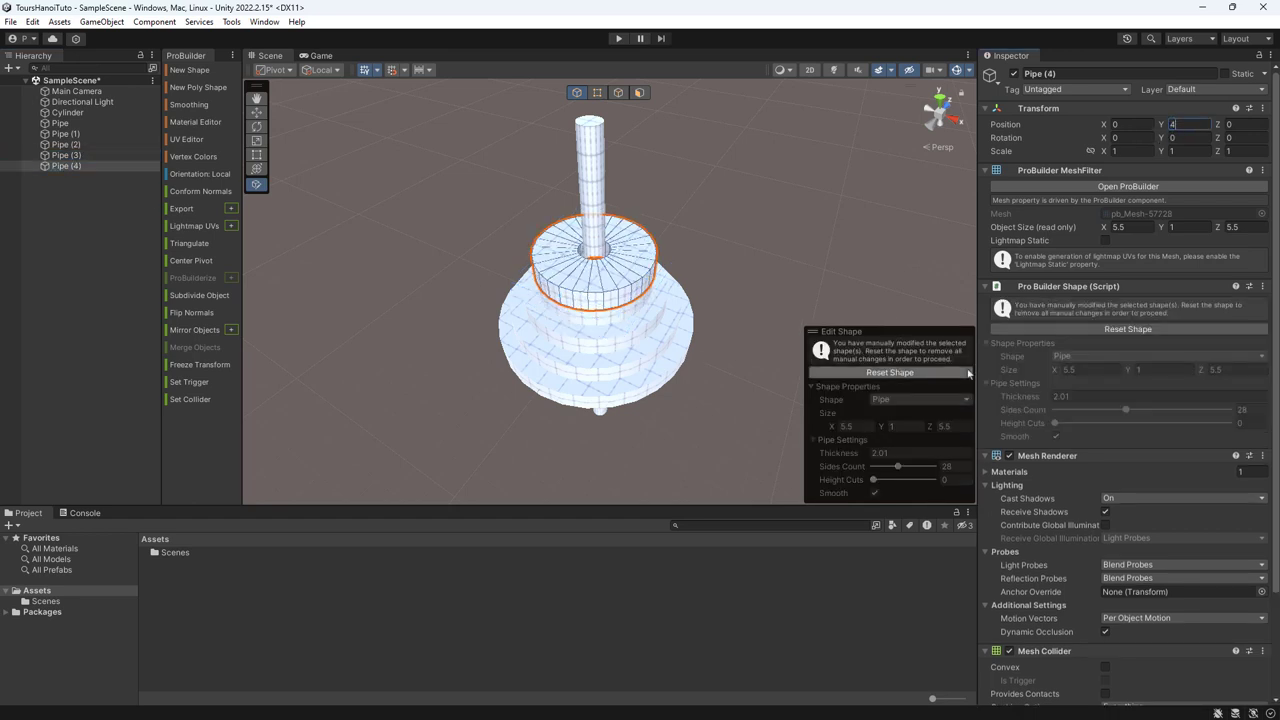
# - Make Pipe (4) a 4 × 4 ring with thickness 1.28, then duplicate it as Pipe (5)
pyautogui.click(902, 374)
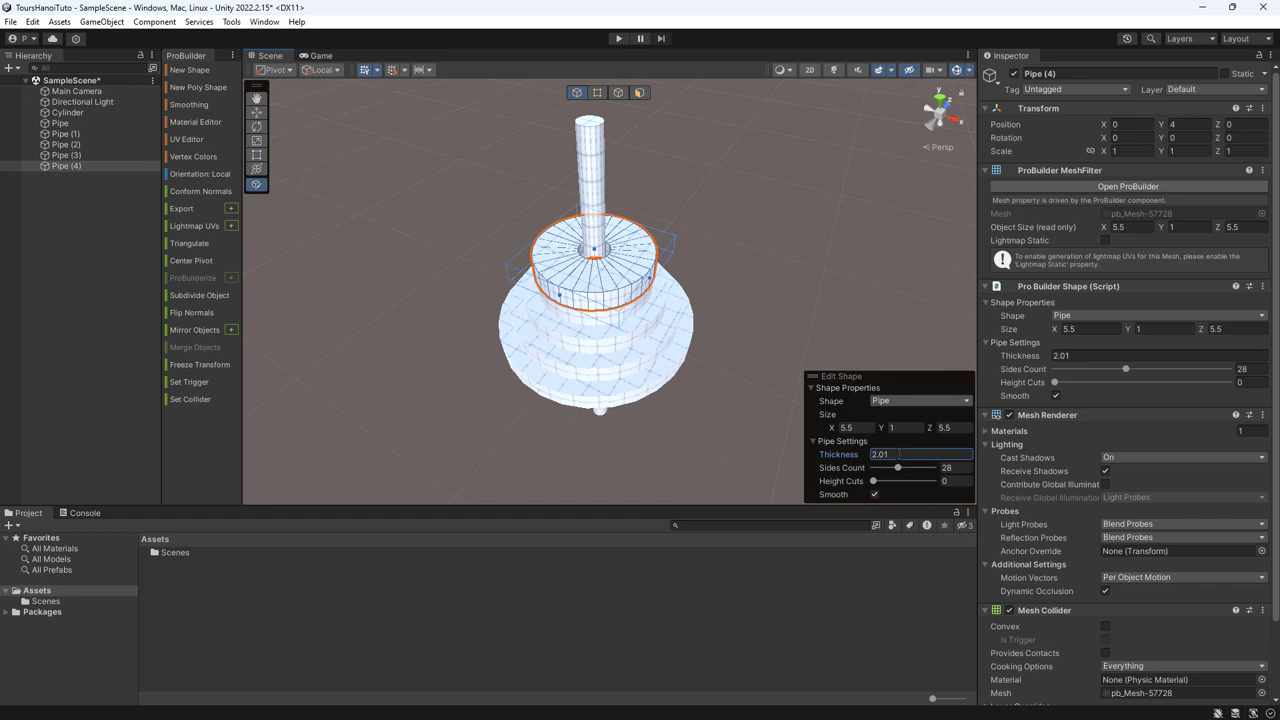
pyautogui.click(849, 428)
pyautogui.write('4')
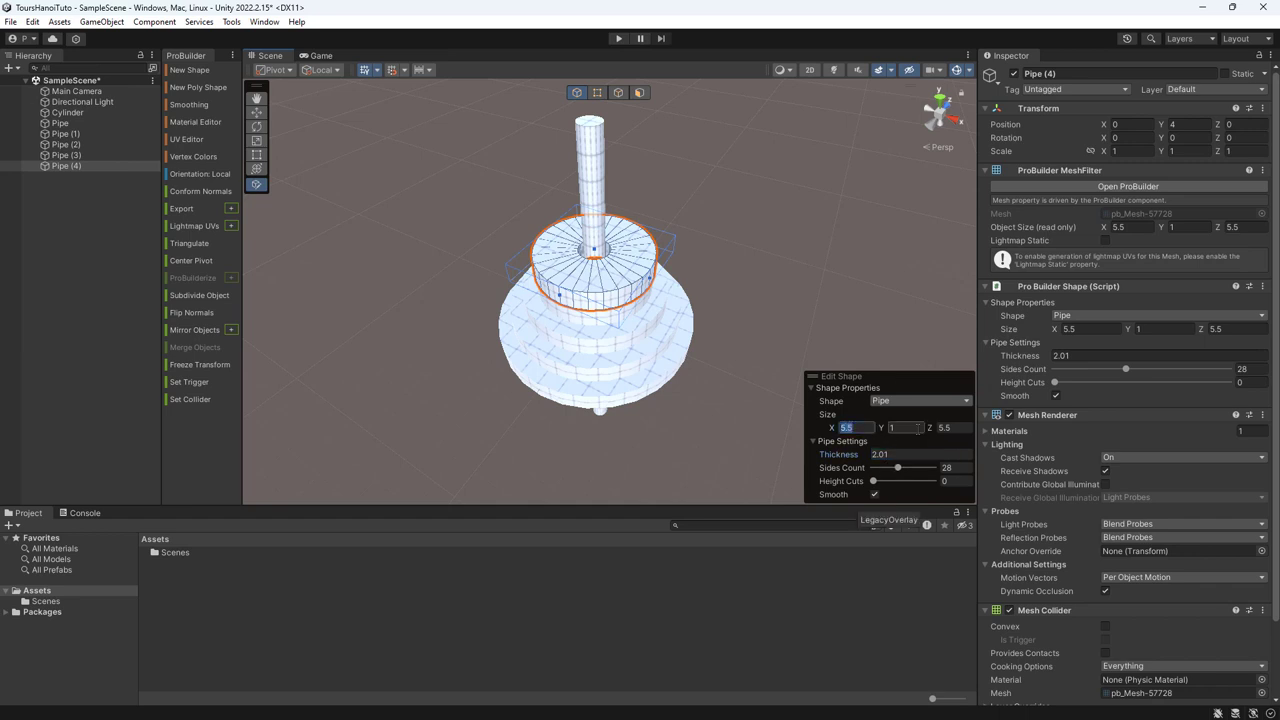
pyautogui.press('Tab')
pyautogui.press('Tab')
pyautogui.write('4')
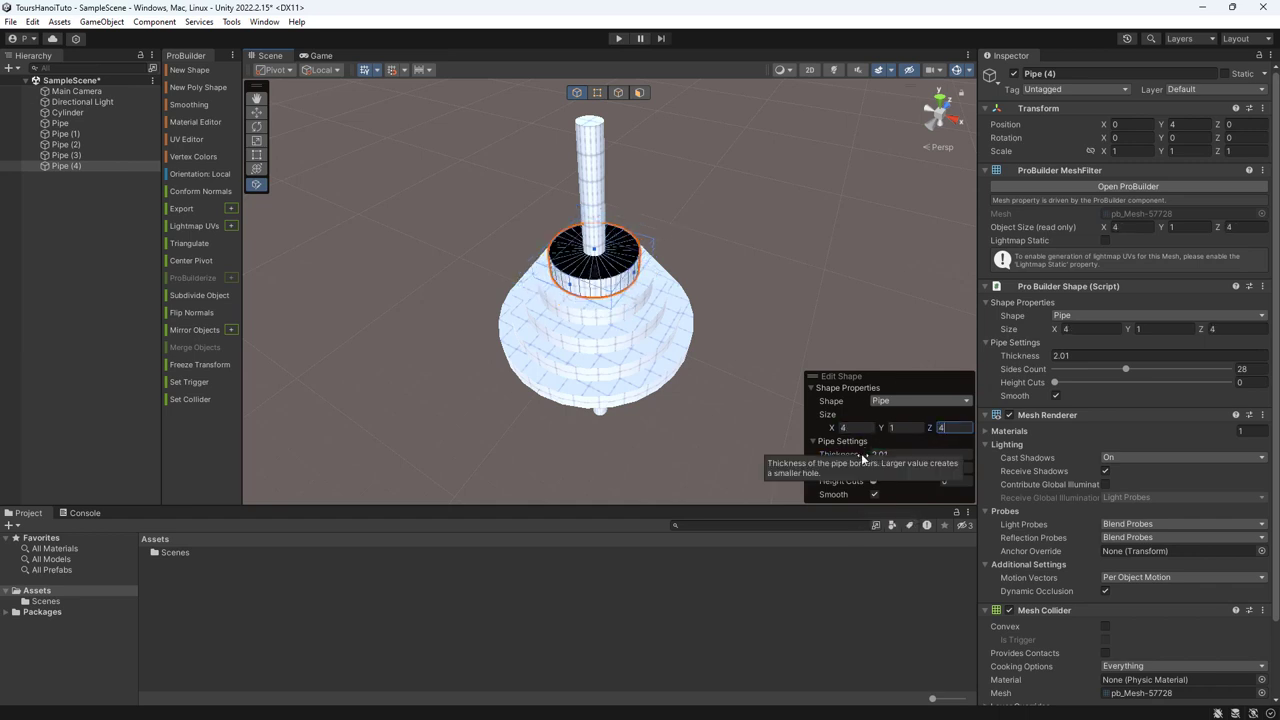
pyautogui.moveTo(860, 456); pyautogui.dragTo(848, 456)
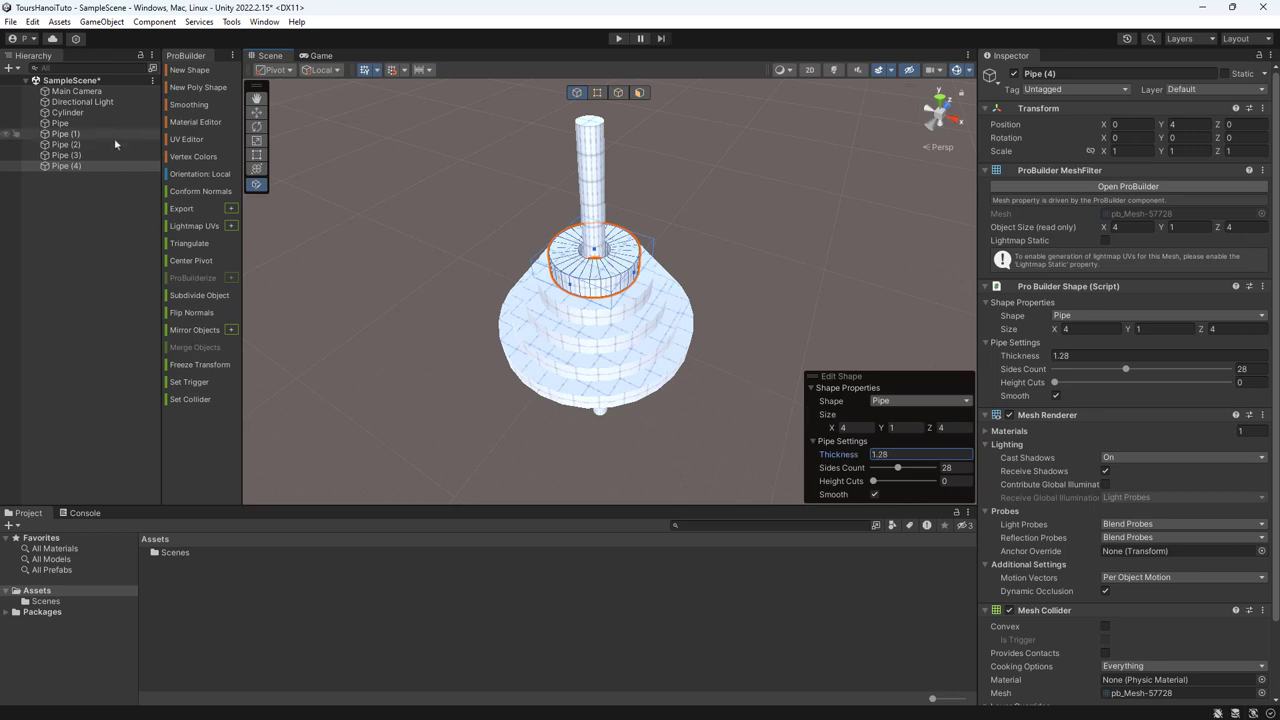
pyautogui.click(74, 167)
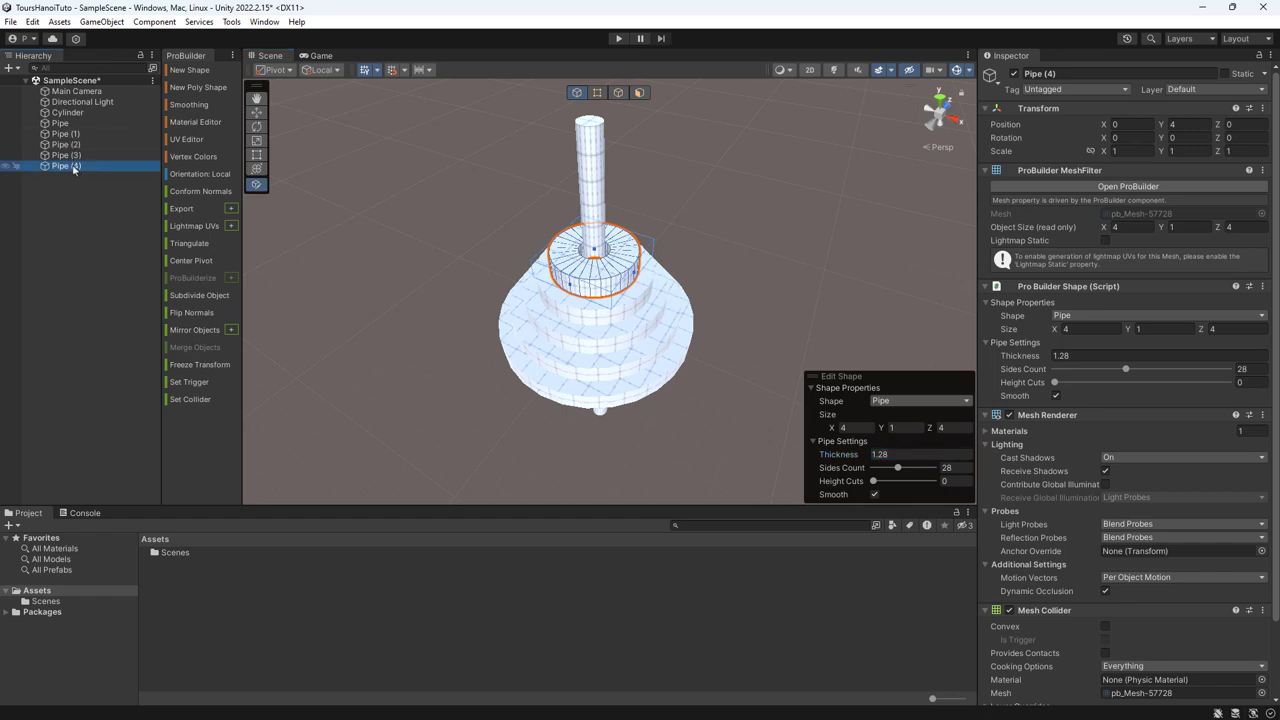
pyautogui.hotkey('ctrl', 'd')
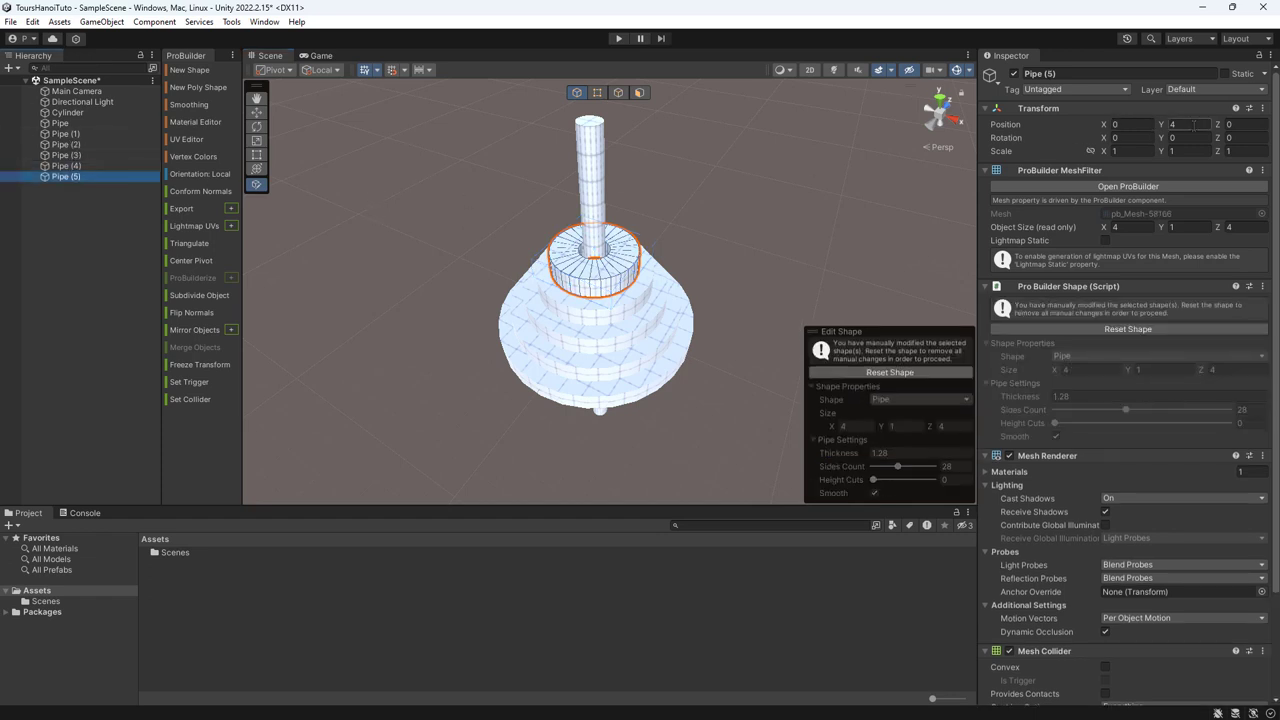
# - Set Pipe (5) to height 5, size 3.5 × 3.5, and wall thickness 1.12
pyautogui.click(1187, 125)
pyautogui.write('5')
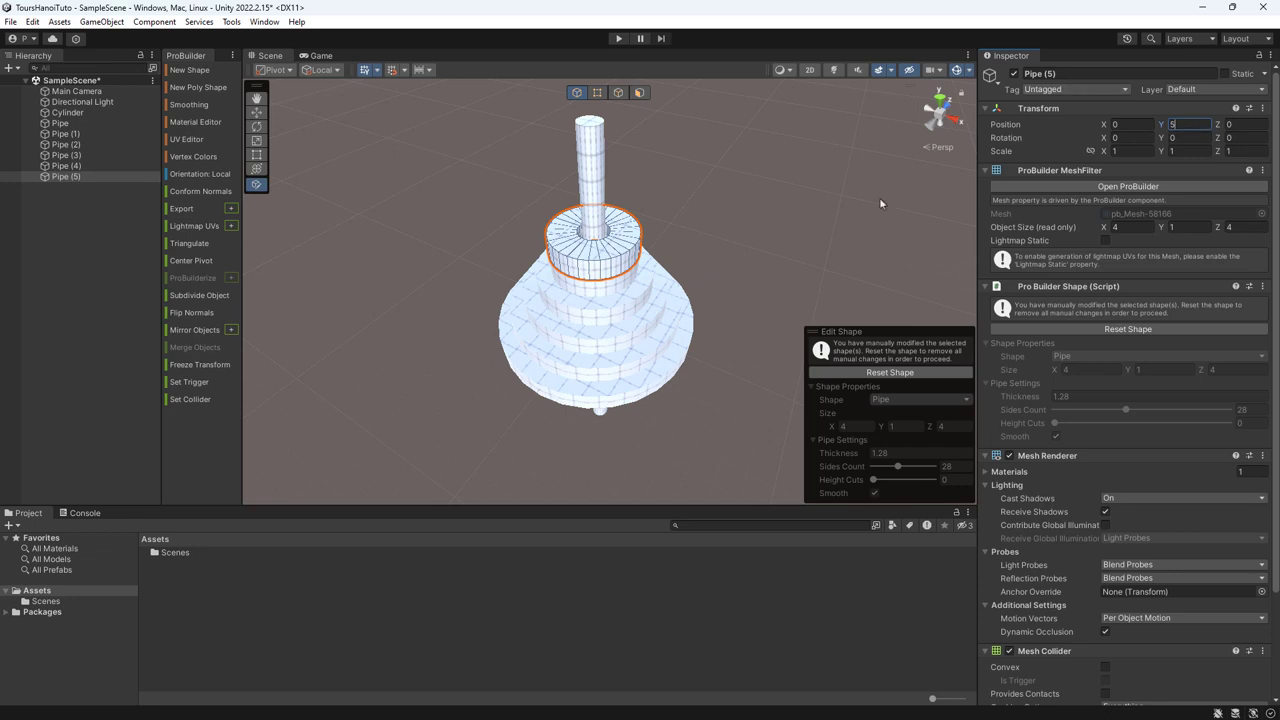
pyautogui.click(889, 372)
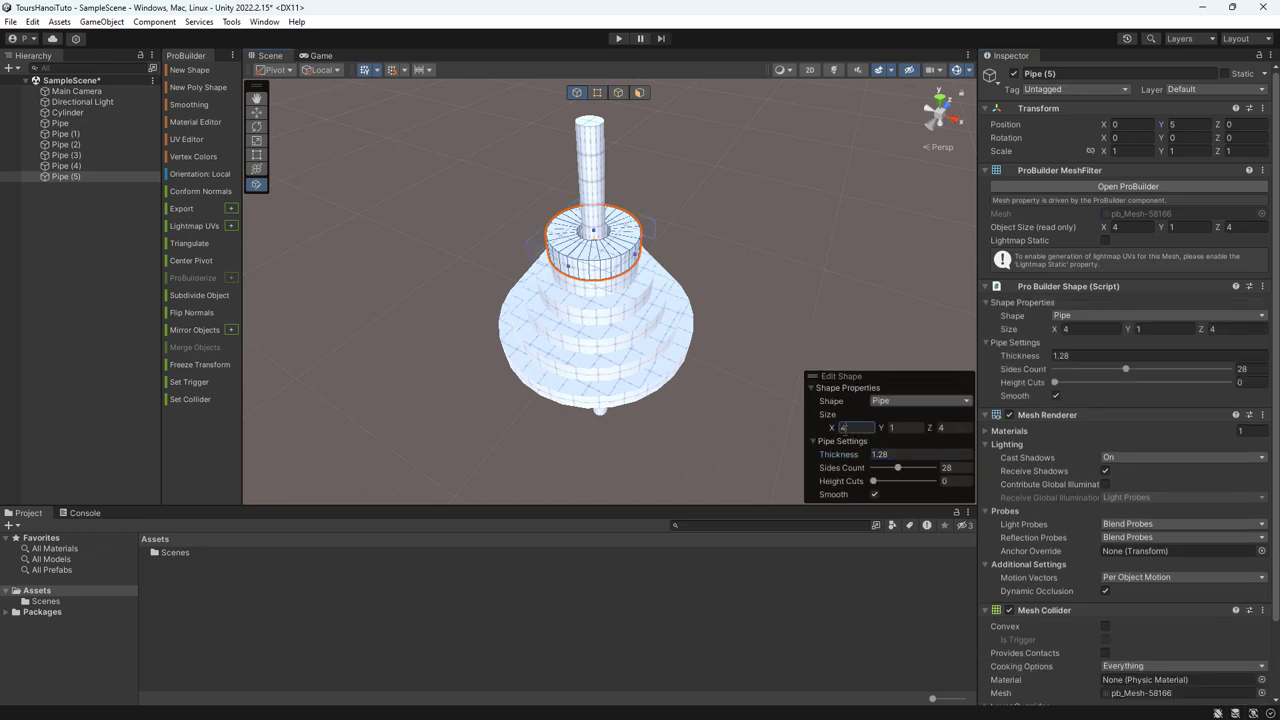
pyautogui.write('3.5')
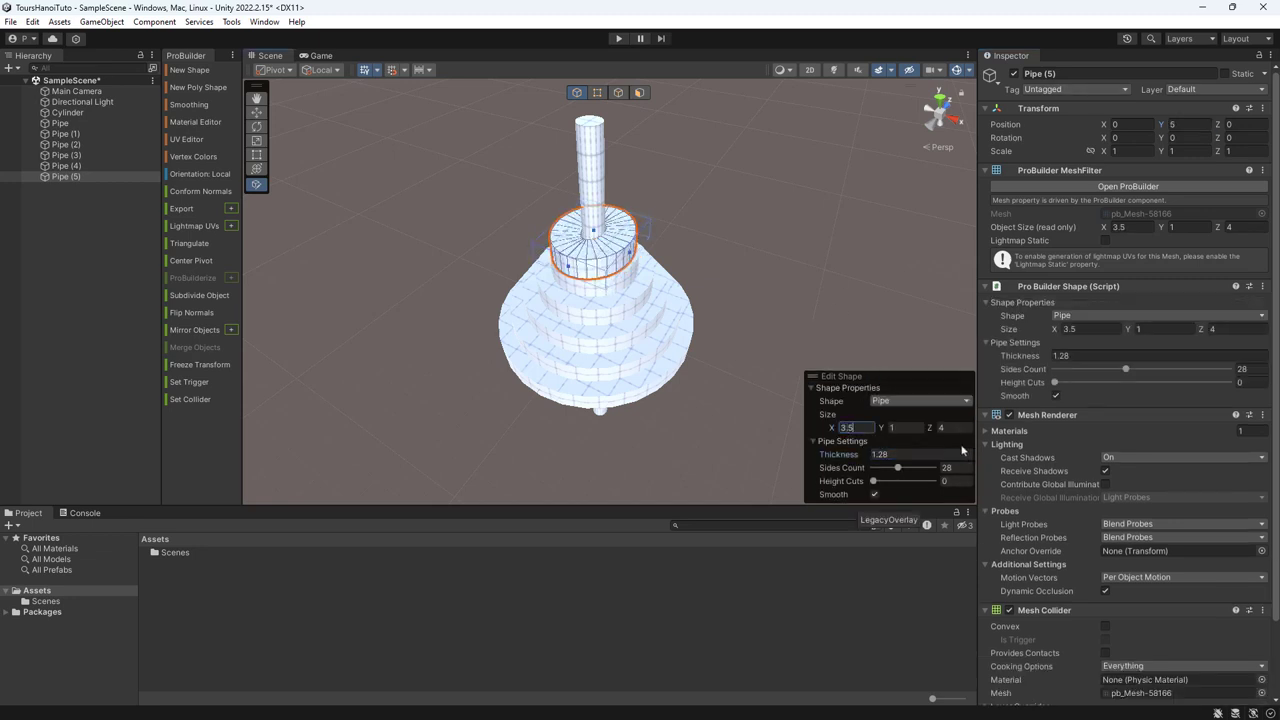
pyautogui.press('Tab')
pyautogui.press('Tab')
pyautogui.write('5.5')
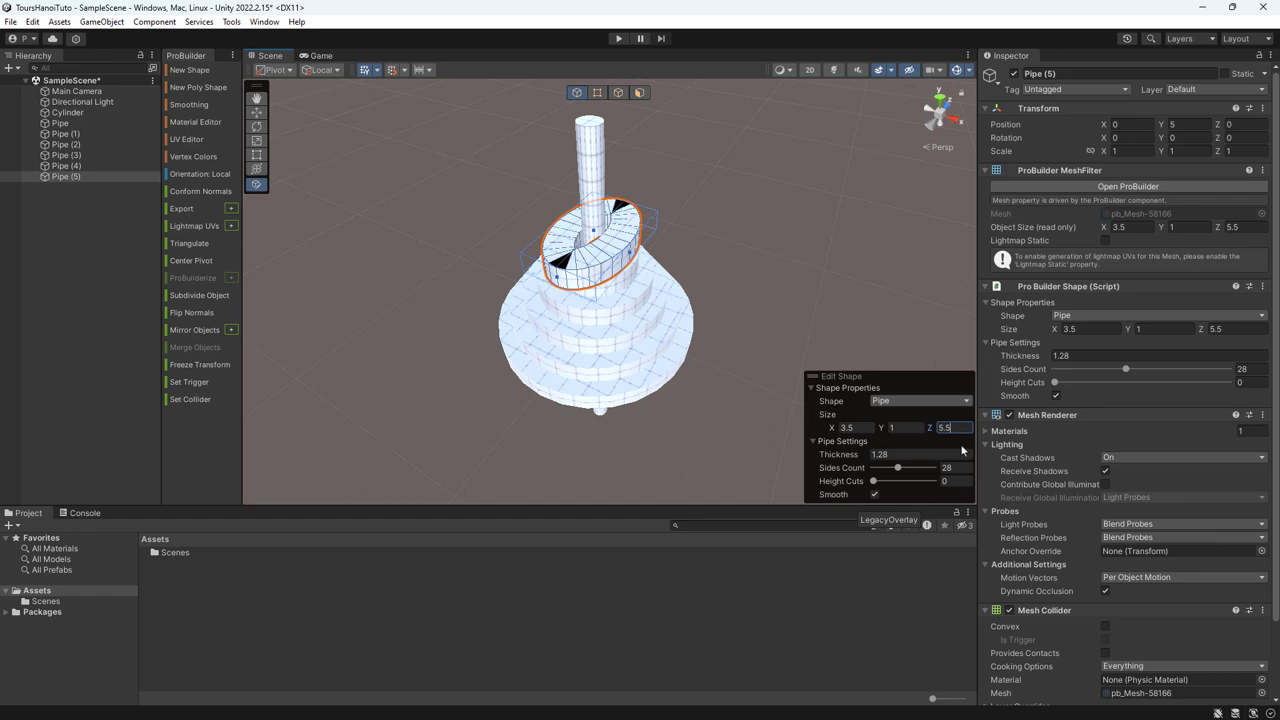
pyautogui.press('BackSpace')
pyautogui.press('BackSpace')
pyautogui.press('BackSpace')
pyautogui.write('3.5')
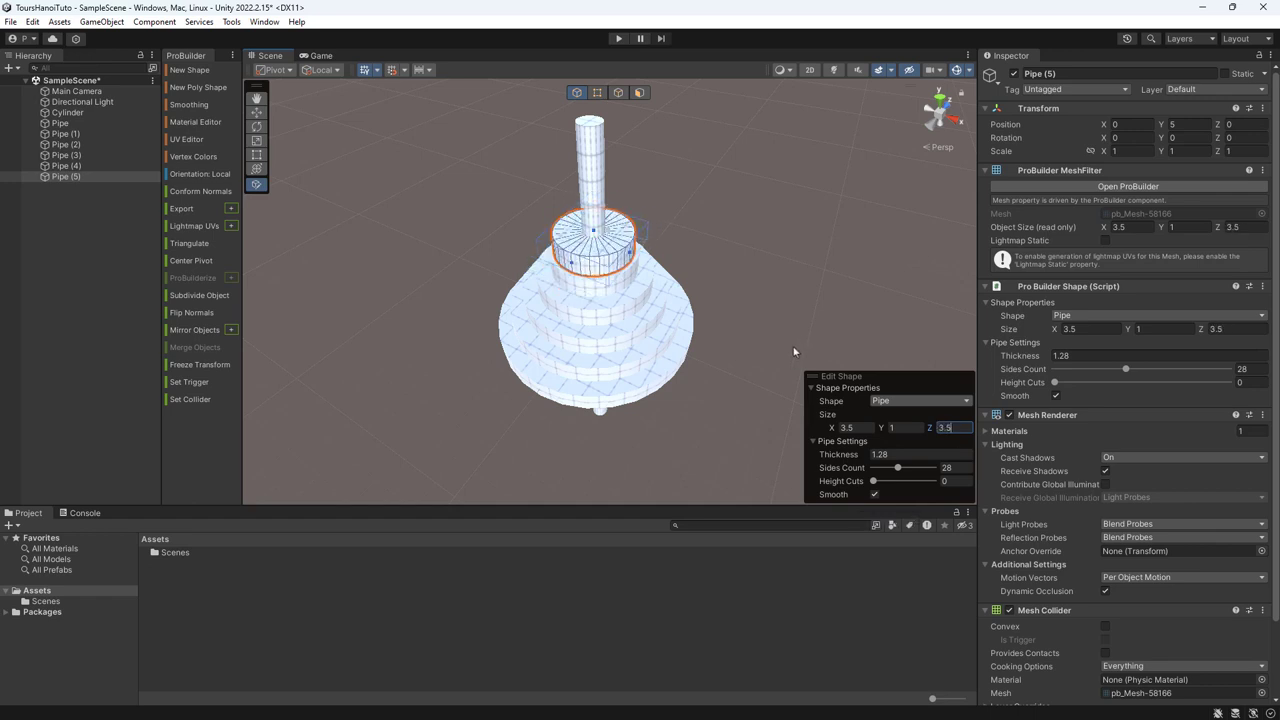
pyautogui.moveTo(864, 460); pyautogui.dragTo(856, 456)
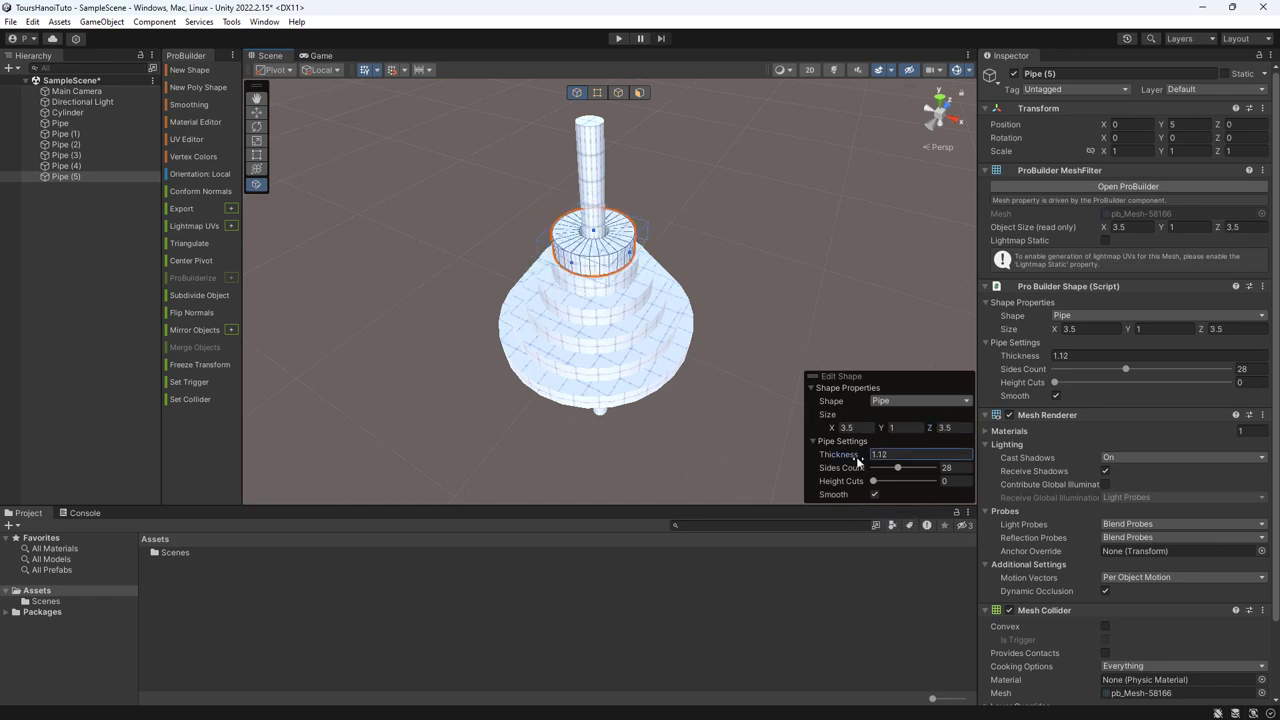
pyautogui.moveTo(728, 404)
pyautogui.keyDown('alt'); pyautogui.mouseDown()
pyautogui.moveTo(429, 357)
pyautogui.moveTo(445, 373)
pyautogui.mouseUp(); pyautogui.keyUp('alt')
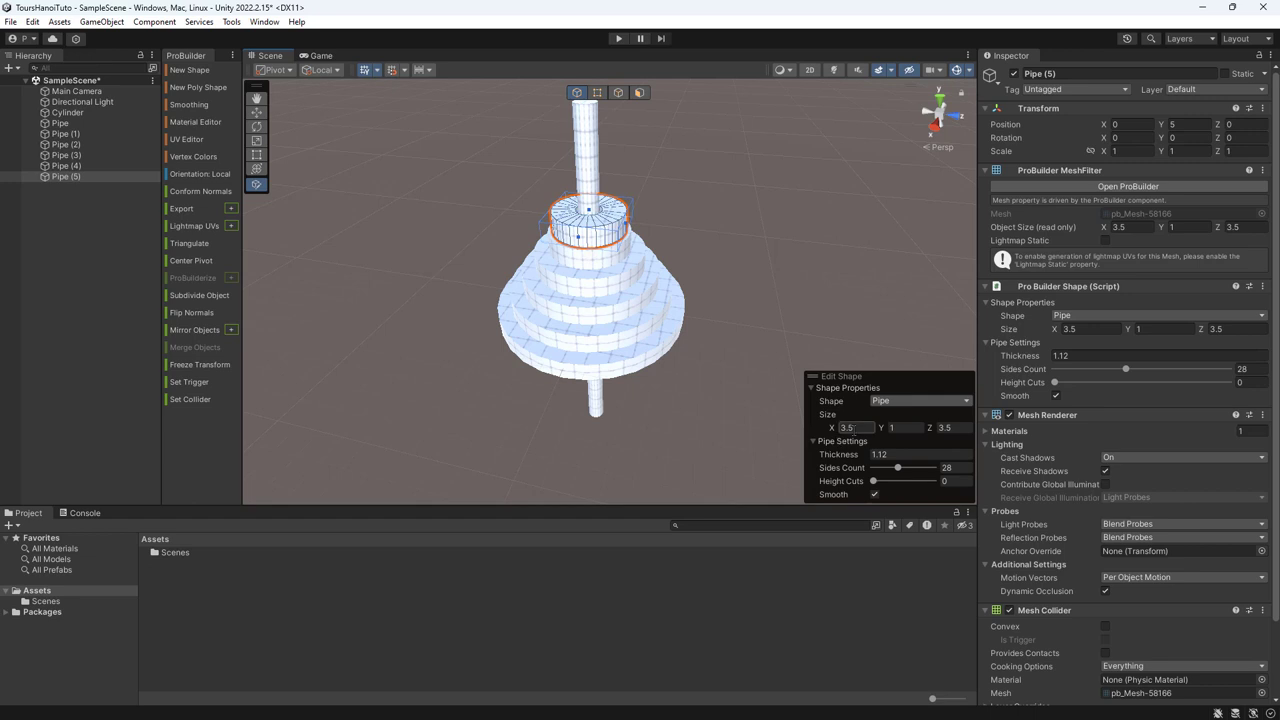
# - Select the top ring Pipe (5) and resize it to 2.5 × 2.5
pyautogui.click(590, 263)
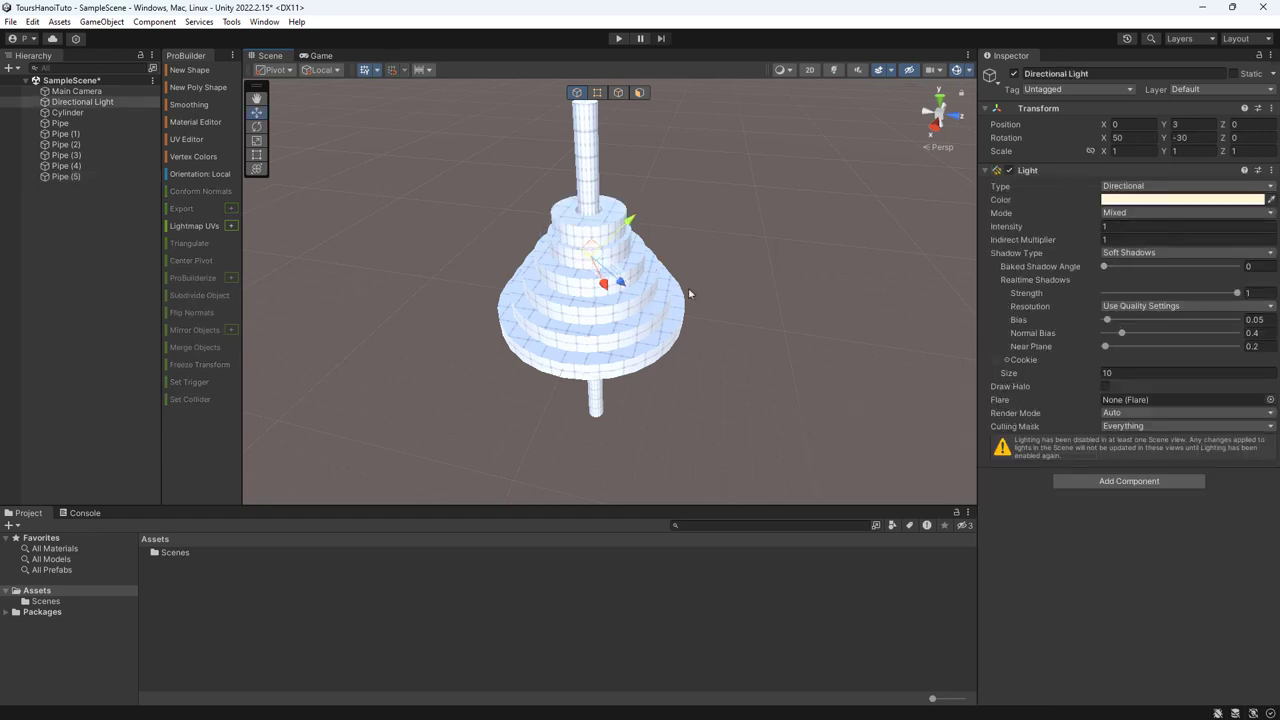
pyautogui.scroll(3, 688, 287)
pyautogui.click(617, 248)
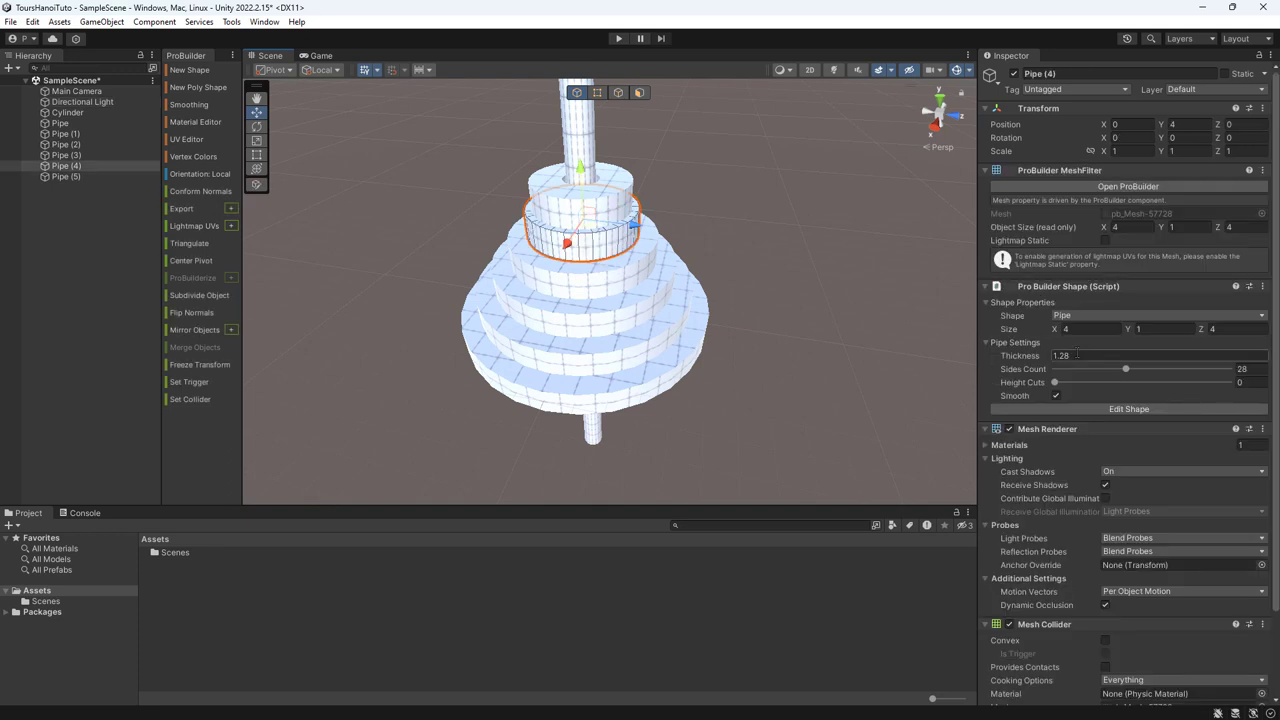
pyautogui.click(614, 204)
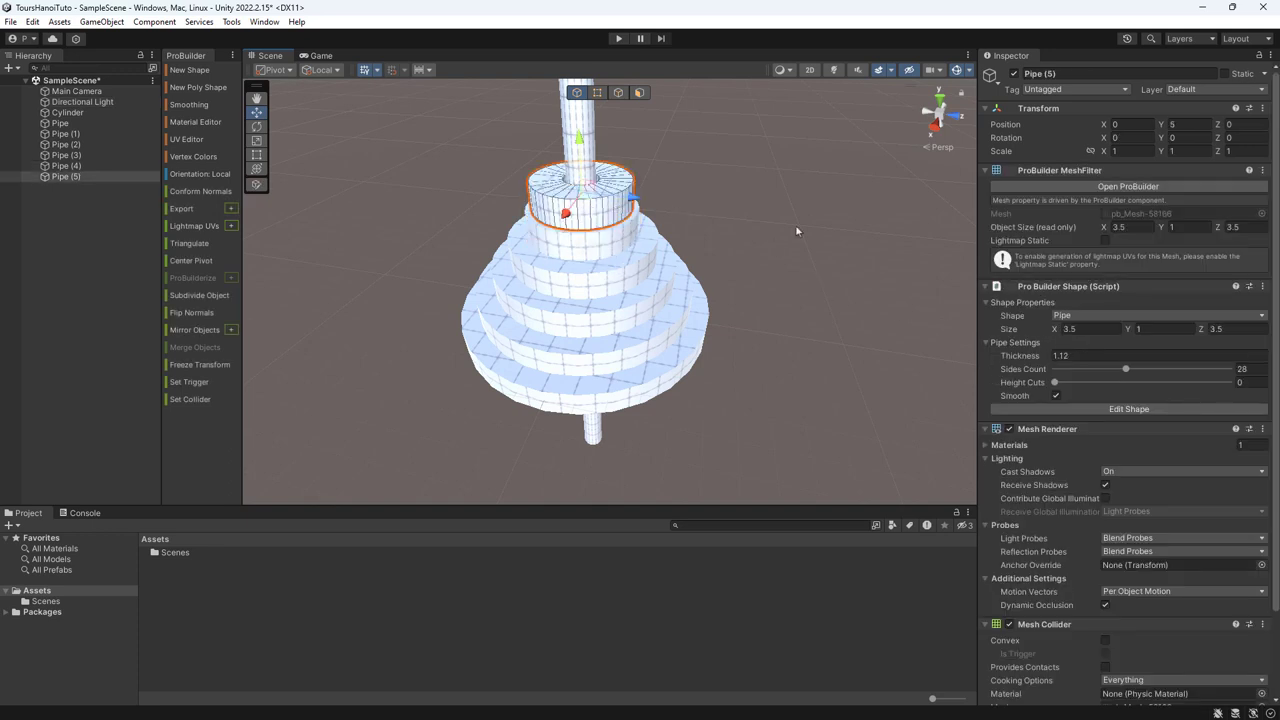
pyautogui.click(1036, 328)
pyautogui.write('2.5')
pyautogui.press('Tab')
pyautogui.press('Tab')
pyautogui.write('2.5')
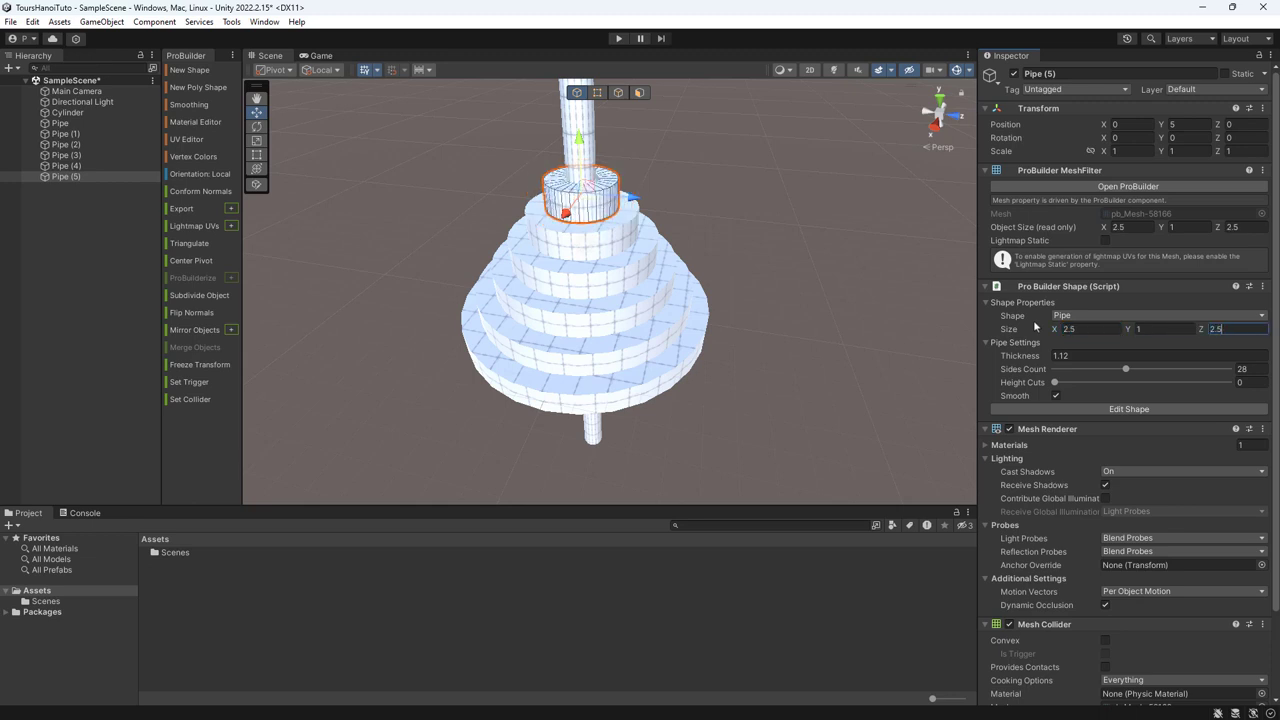
pyautogui.click(846, 341)
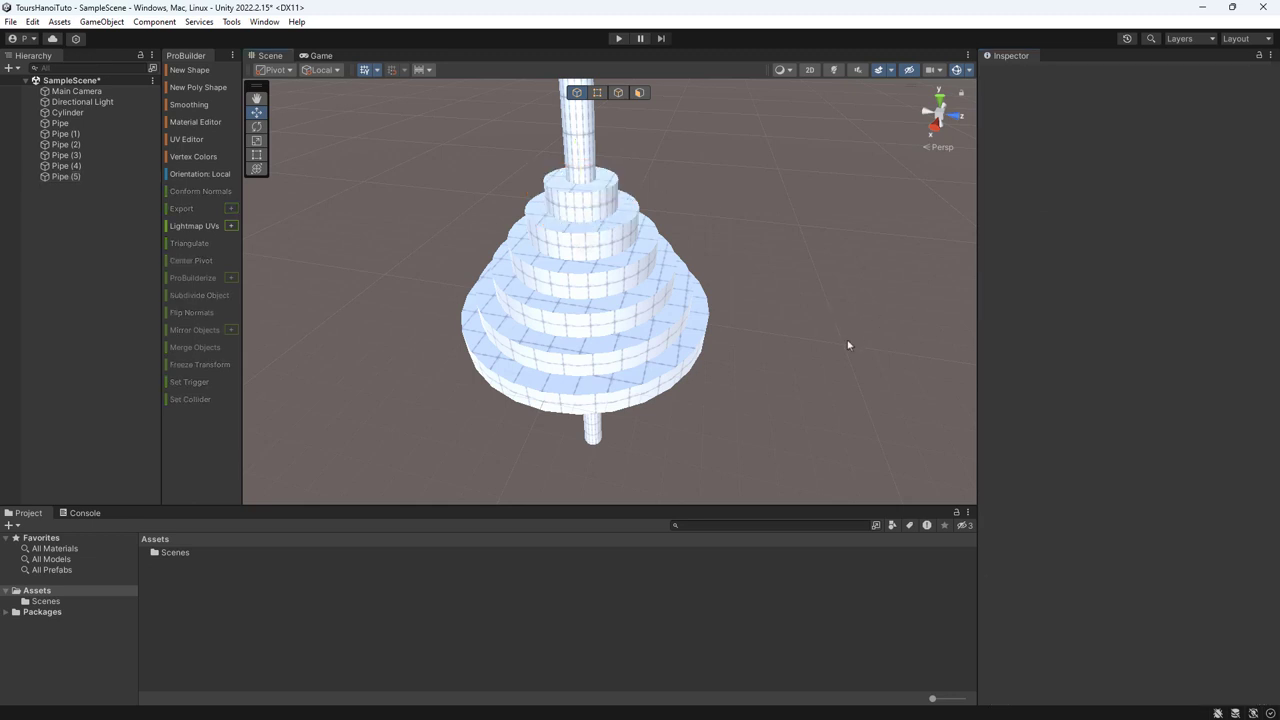
# - Thin Pipe (5)'s wall thickness to 0.62
pyautogui.click(596, 214)
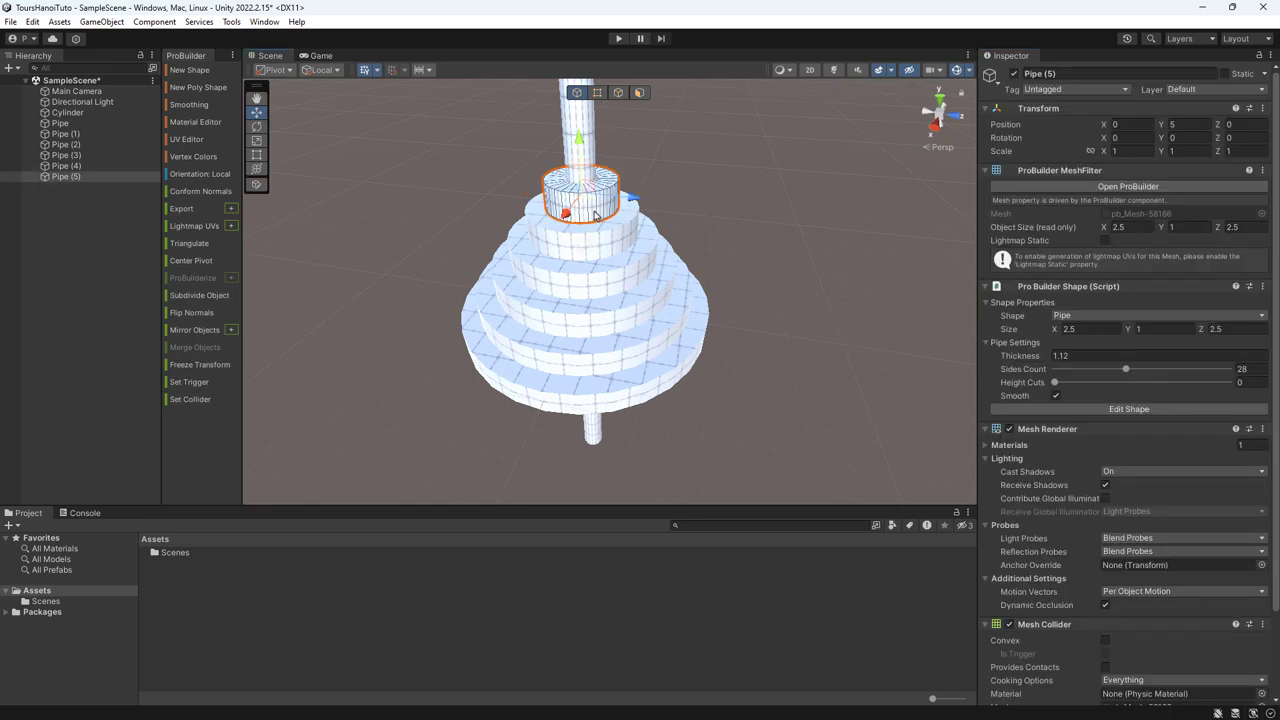
pyautogui.click(1119, 407)
pyautogui.moveTo(860, 460); pyautogui.dragTo(844, 458)
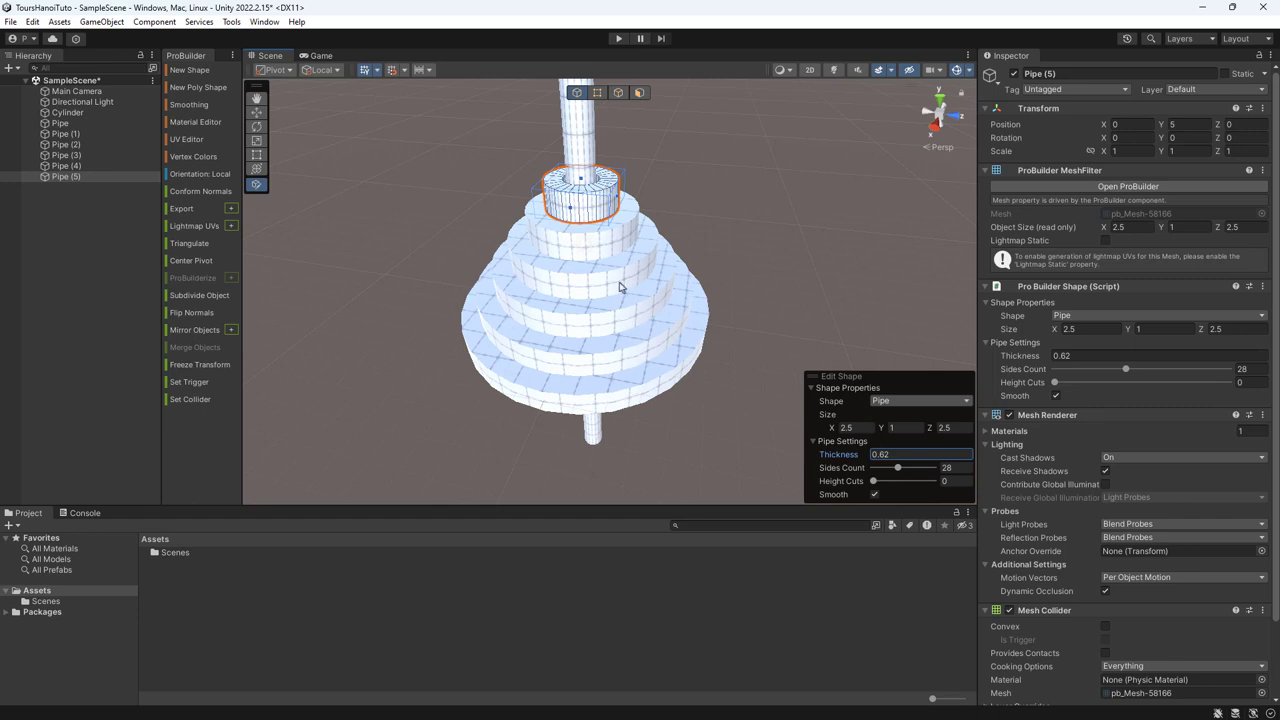
pyautogui.click(814, 259)
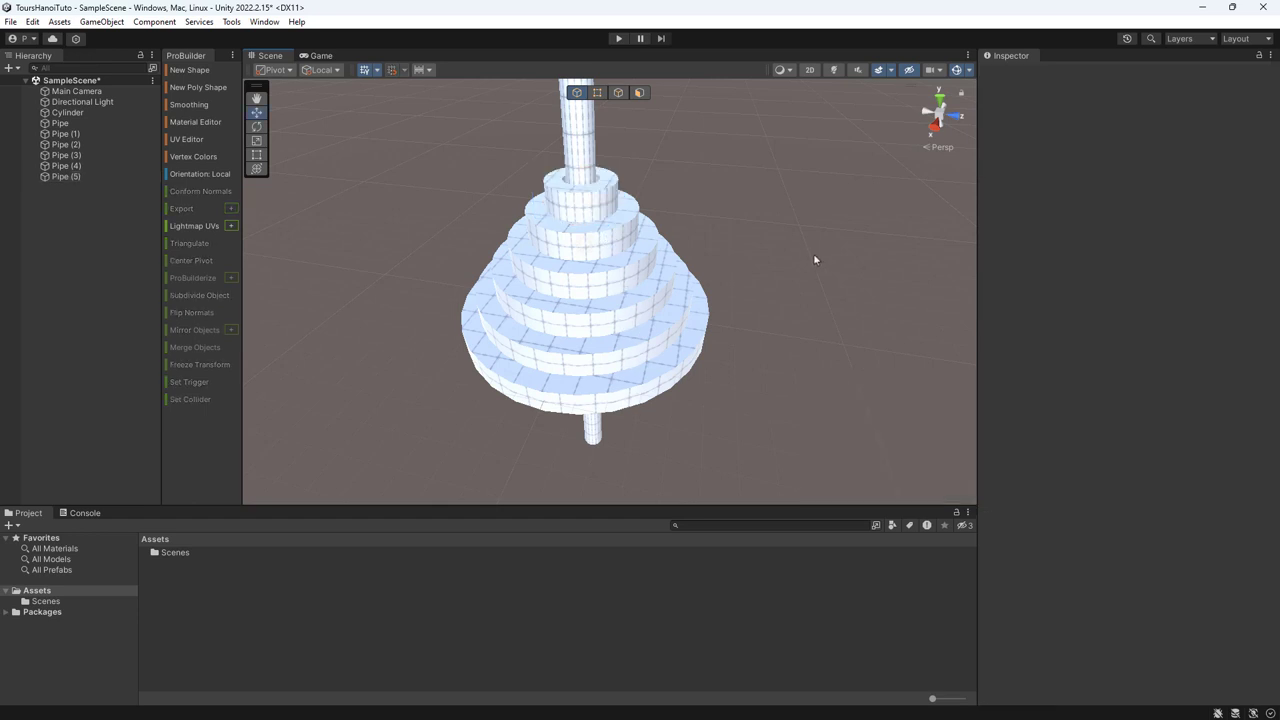
pyautogui.keyDown('alt'); pyautogui.moveTo(802, 339); pyautogui.dragTo(824, 303); pyautogui.keyUp('alt')
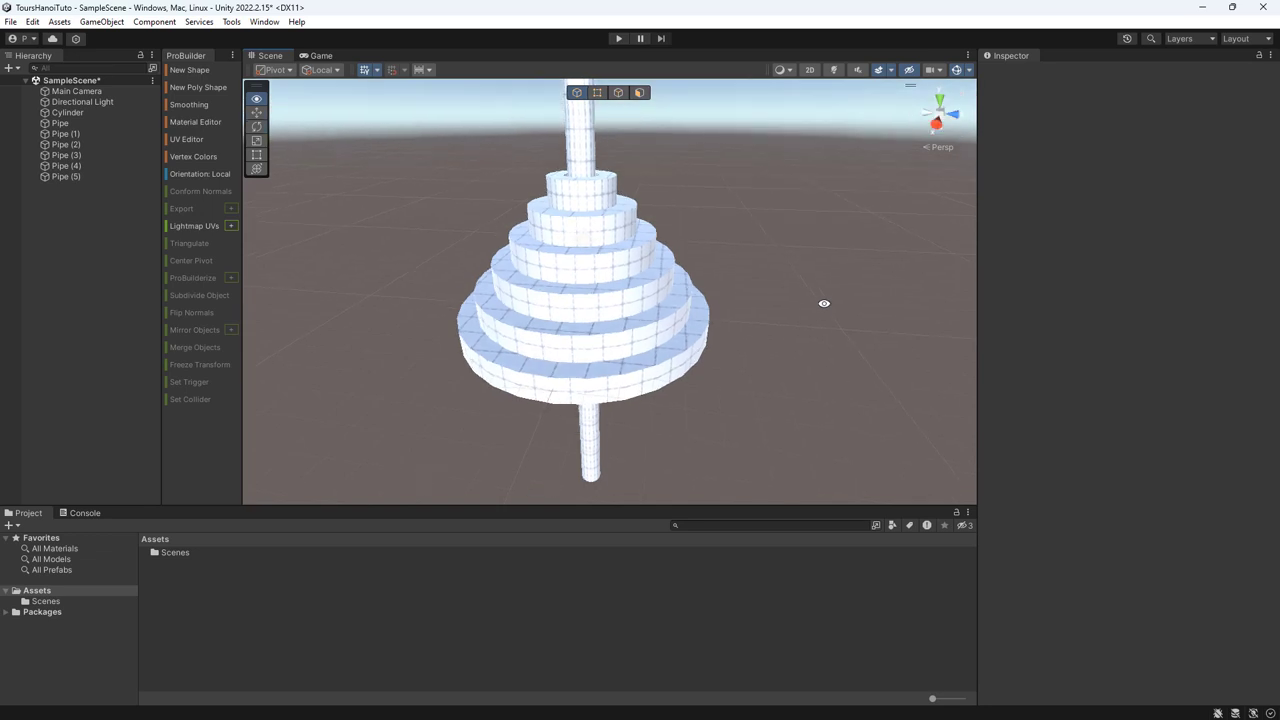
# - Duplicate the bottom Pipe disc, set its Y to -1, then delete that Pipe (6) copy
pyautogui.click(585, 394)
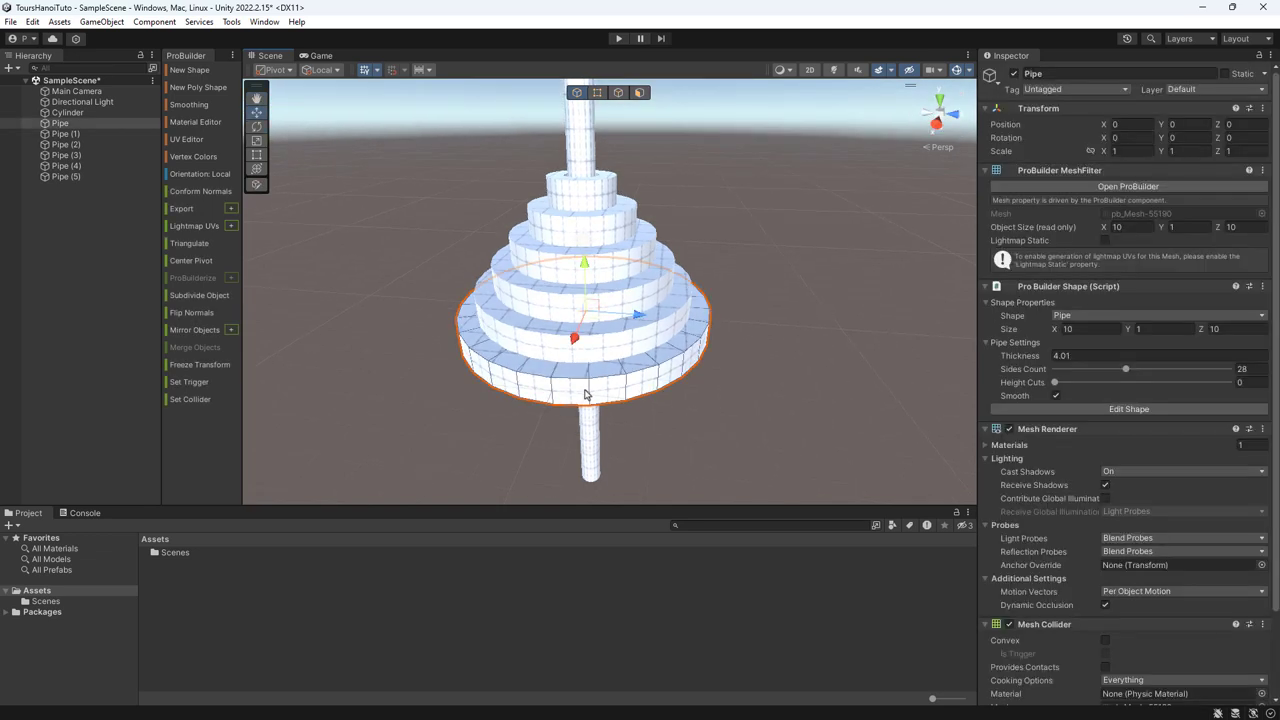
pyautogui.hotkey('ctrl', 'd')
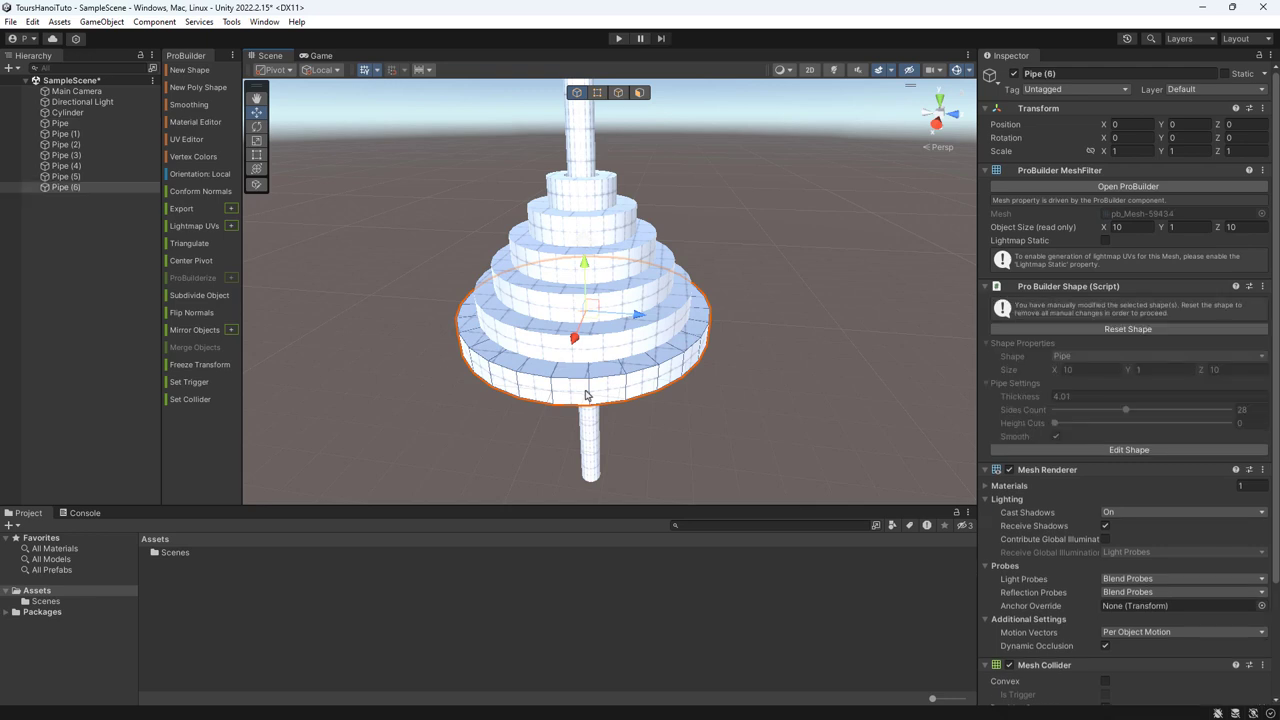
pyautogui.click(1176, 126)
pyautogui.write('-1')
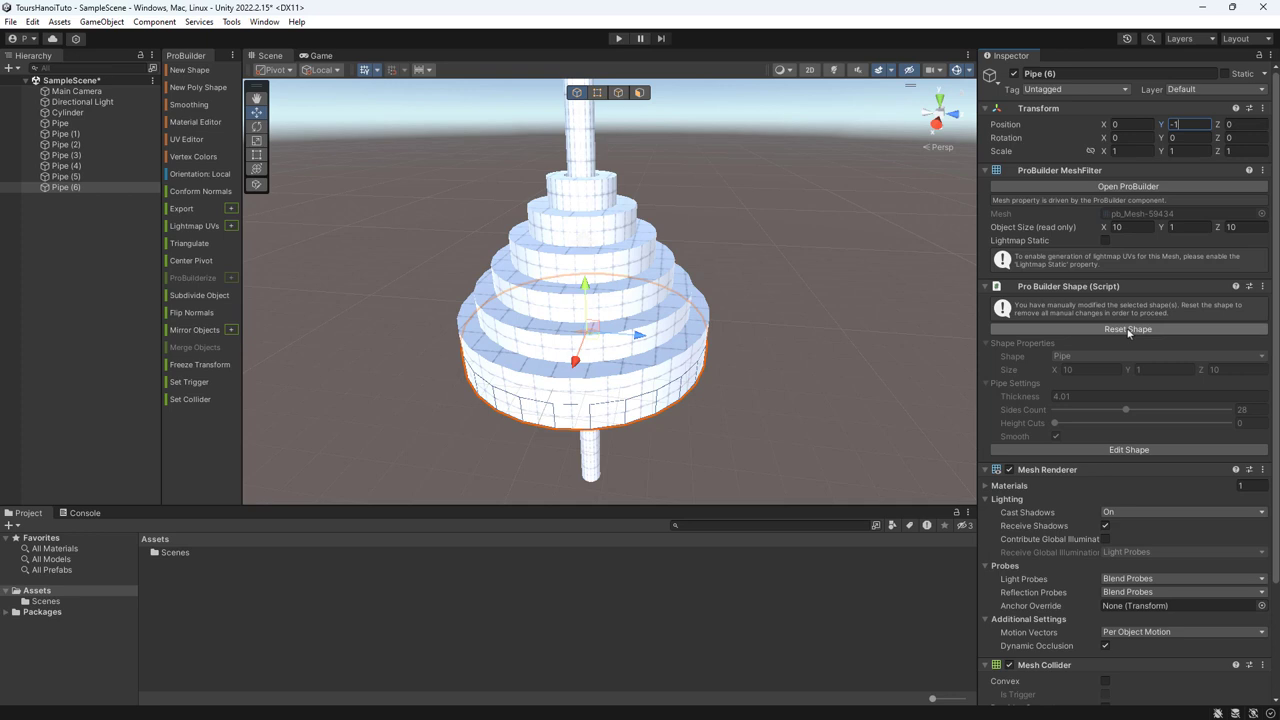
pyautogui.click(89, 231)
pyautogui.click(63, 187)
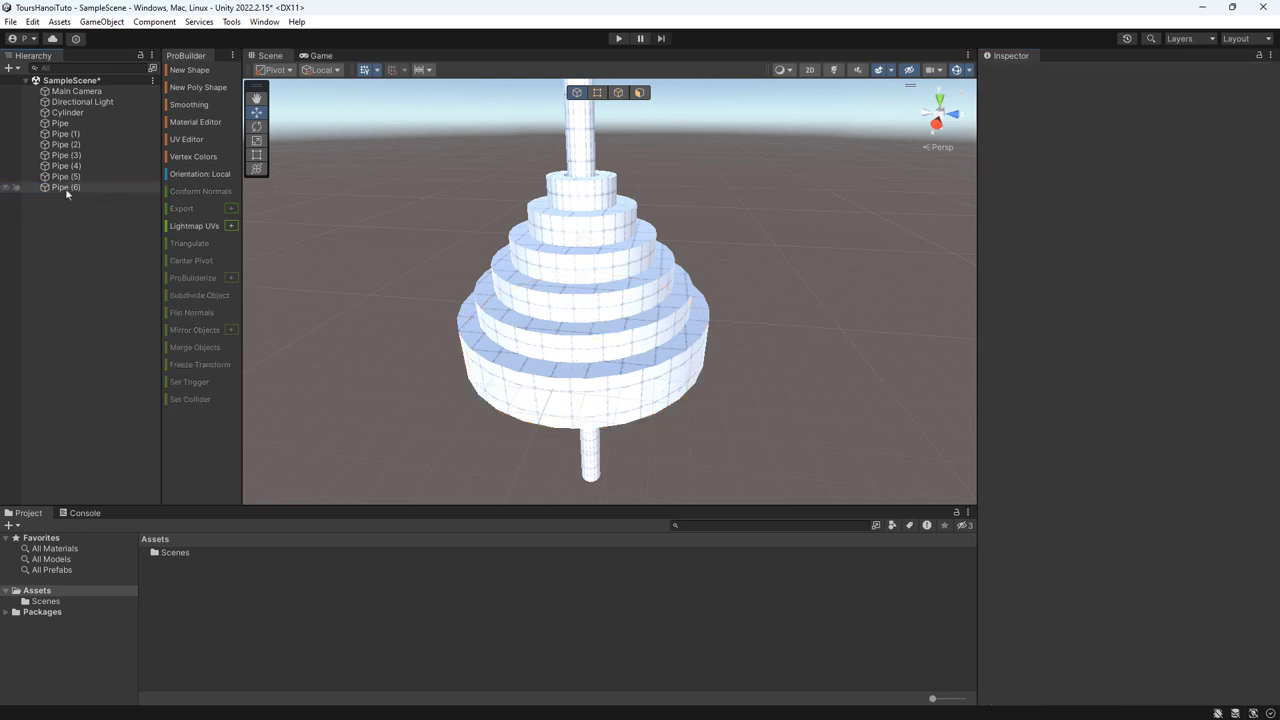
pyautogui.press('Delete')
# - Duplicate the bottom disc again as Pipe (6), reset it, and size it 11.5 × 11.5
pyautogui.click(573, 392)
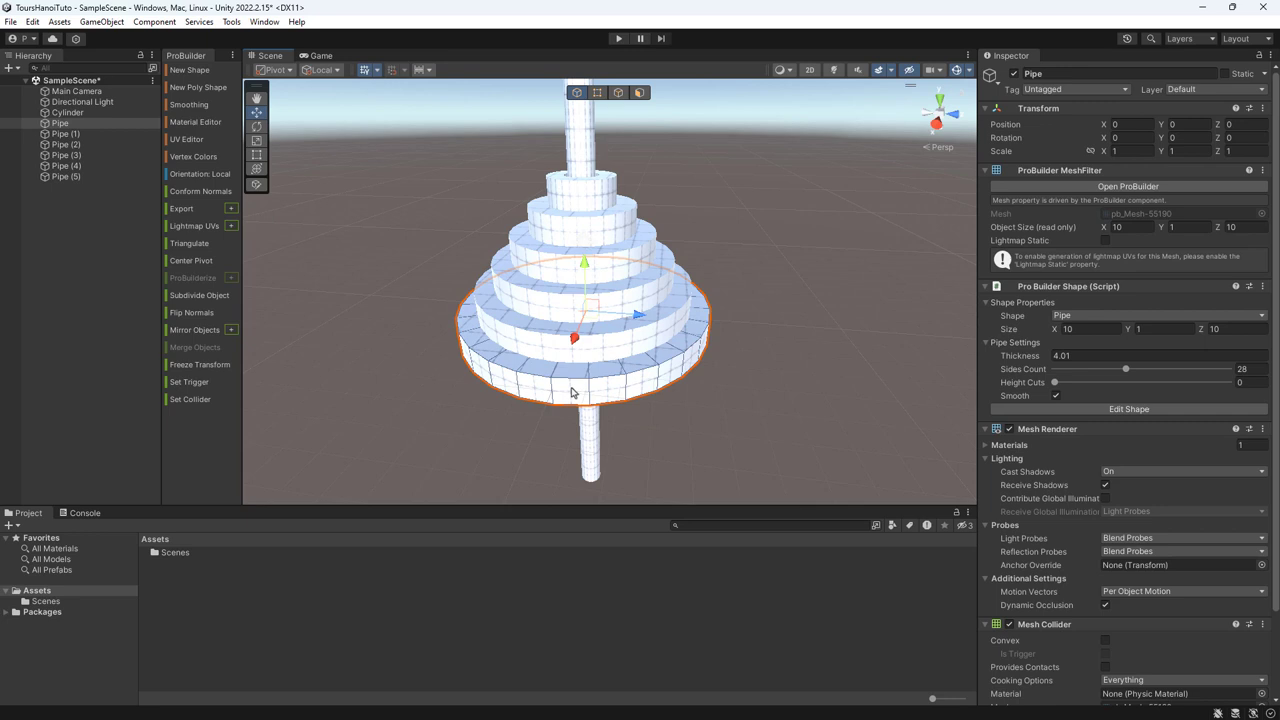
pyautogui.click(70, 124)
pyautogui.hotkey('ctrl', 'd')
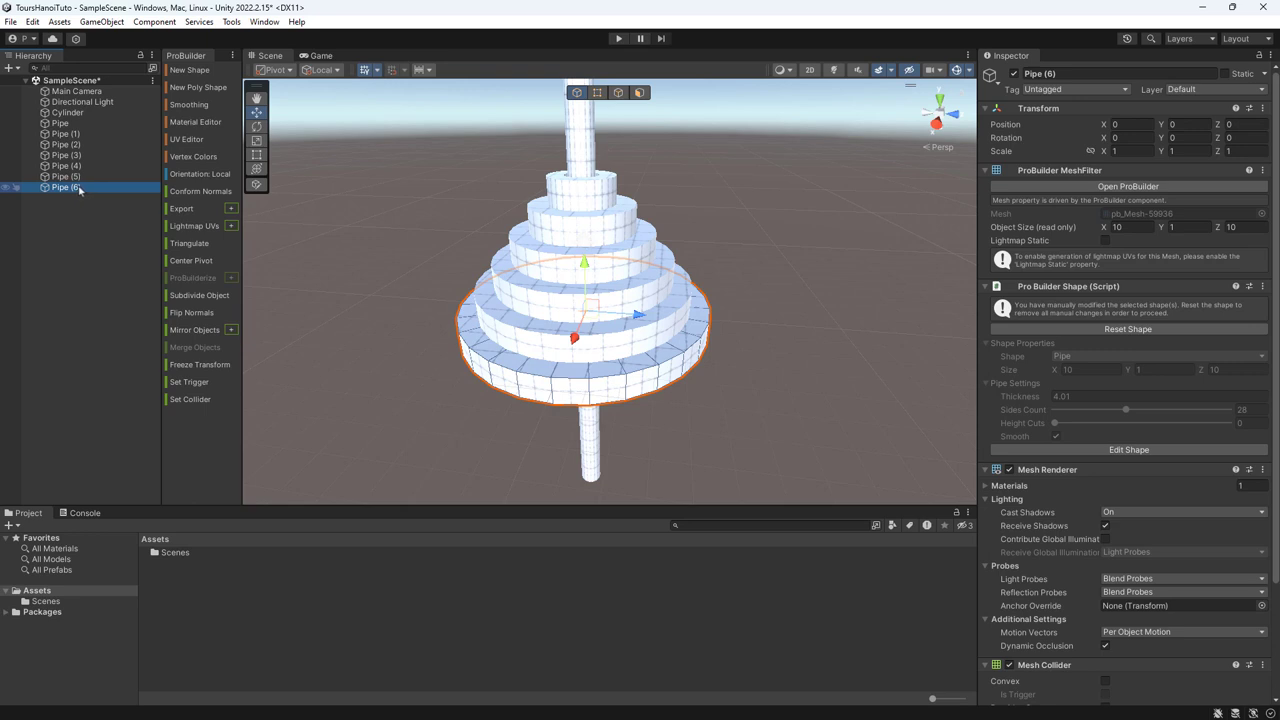
pyautogui.moveTo(584, 266); pyautogui.dragTo(586, 311)
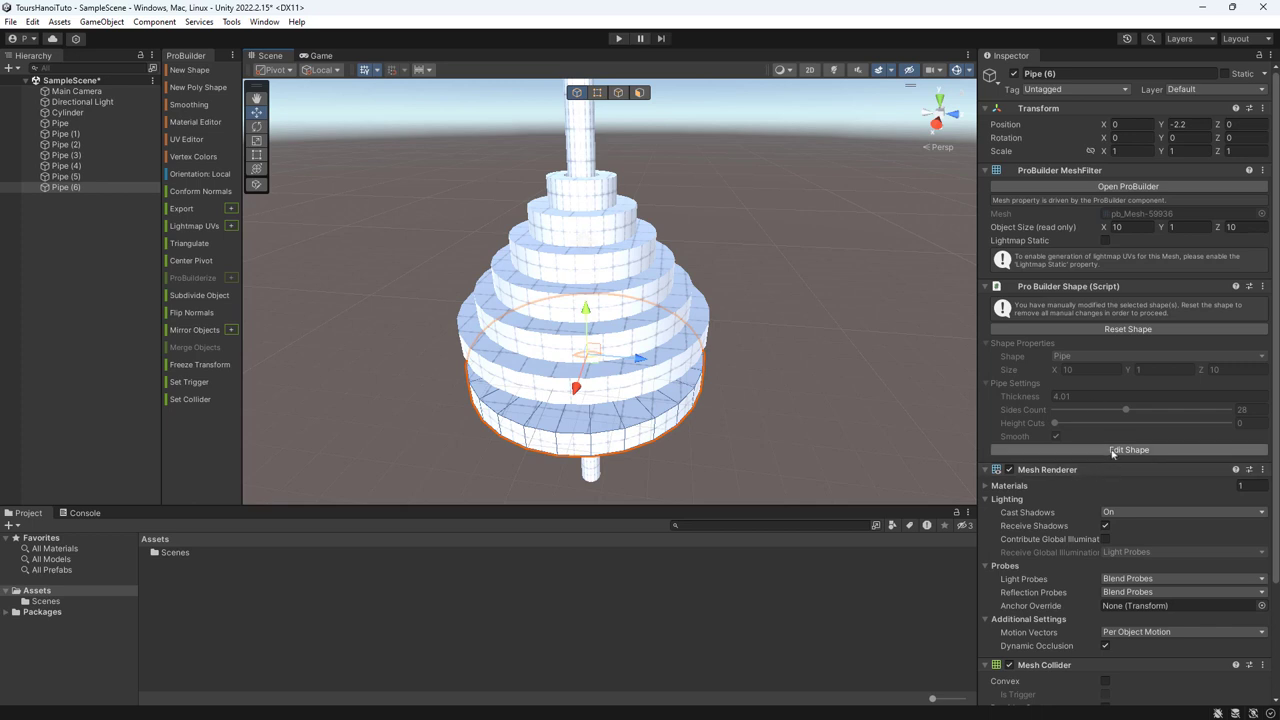
pyautogui.click(1035, 449)
pyautogui.click(889, 372)
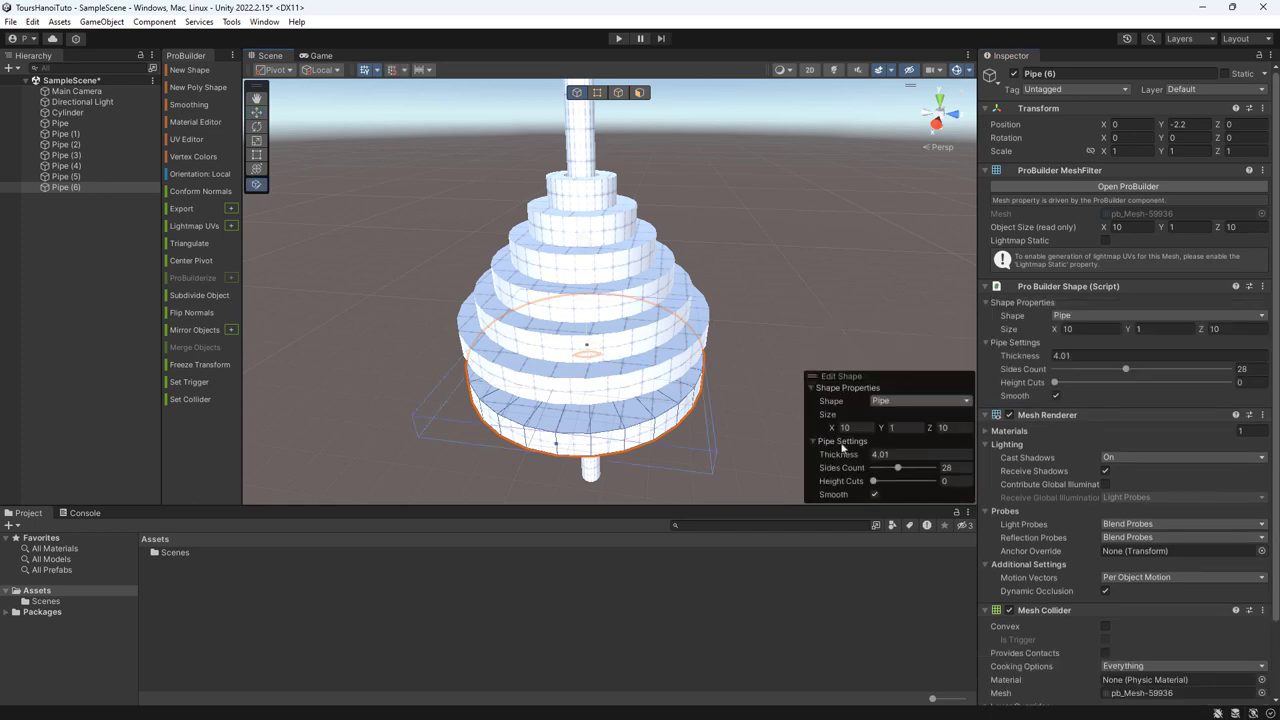
pyautogui.click(850, 427)
pyautogui.write('11.5')
pyautogui.press('Tab')
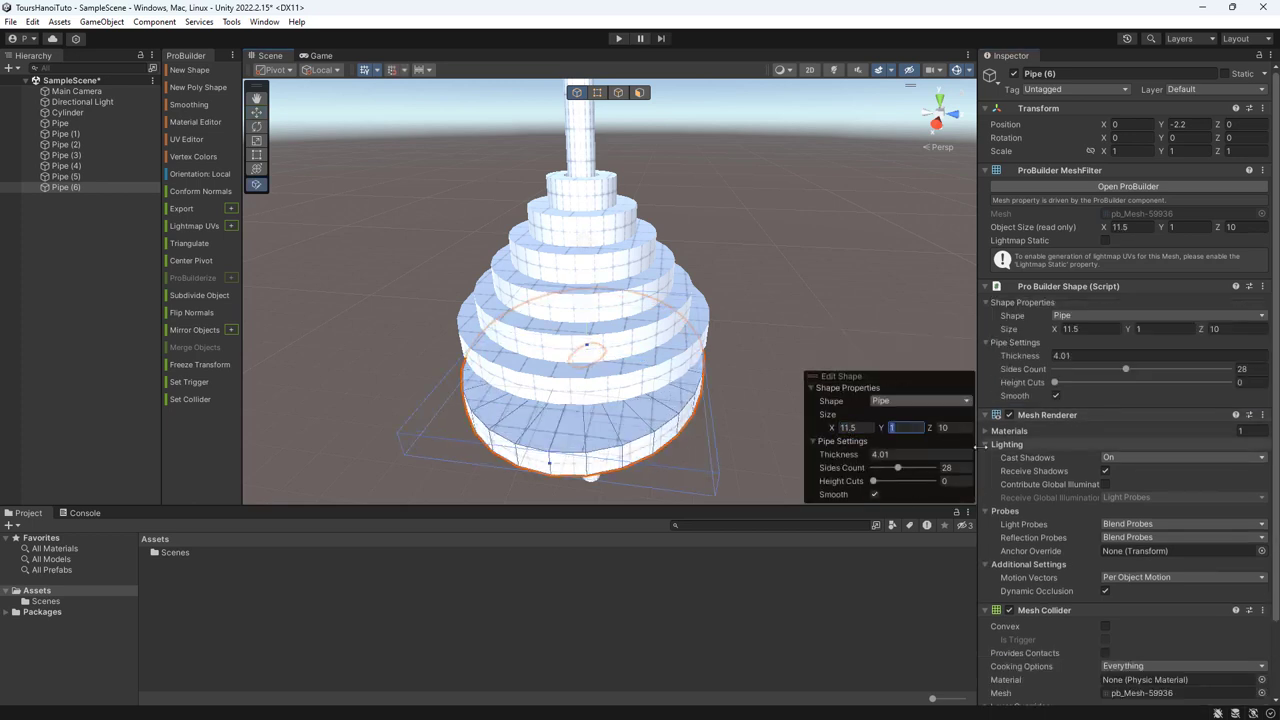
pyautogui.press('Tab')
pyautogui.write('11.5')
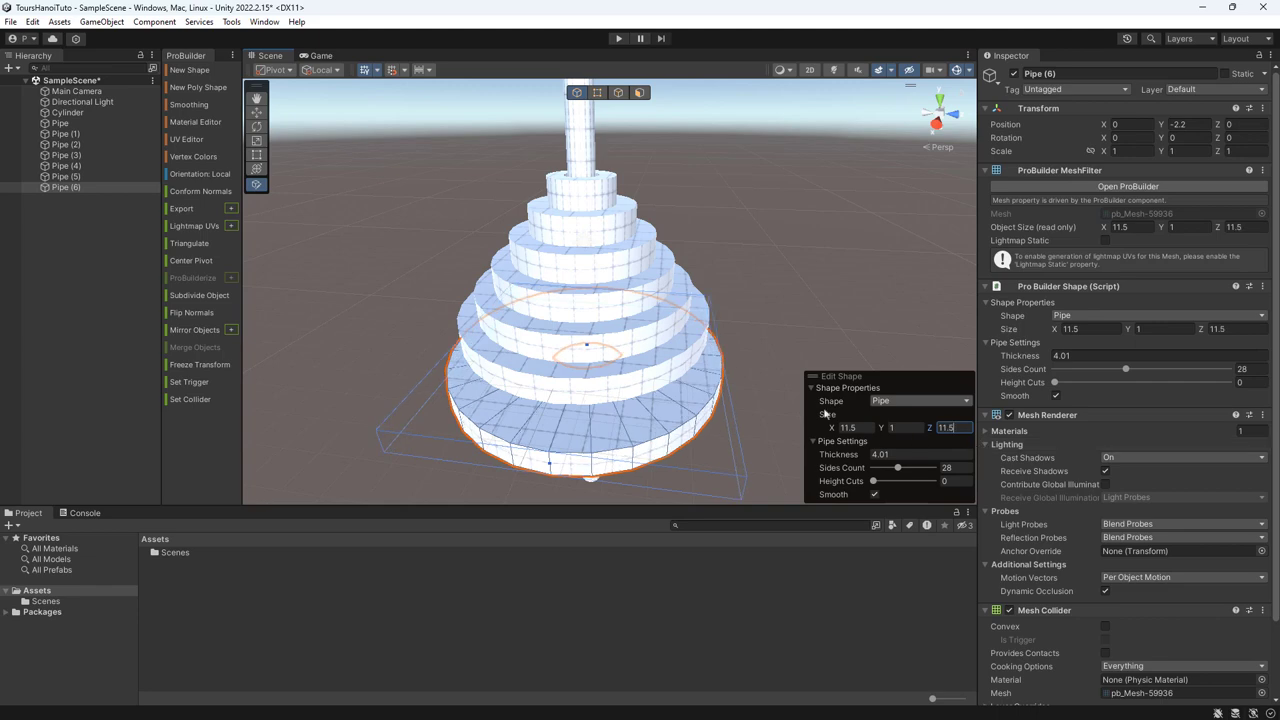
# - Thicken the Pipe (6) ring to 4.76 and set its Y position to -1
pyautogui.keyDown('alt'); pyautogui.moveTo(679, 380); pyautogui.dragTo(686, 255); pyautogui.keyUp('alt')
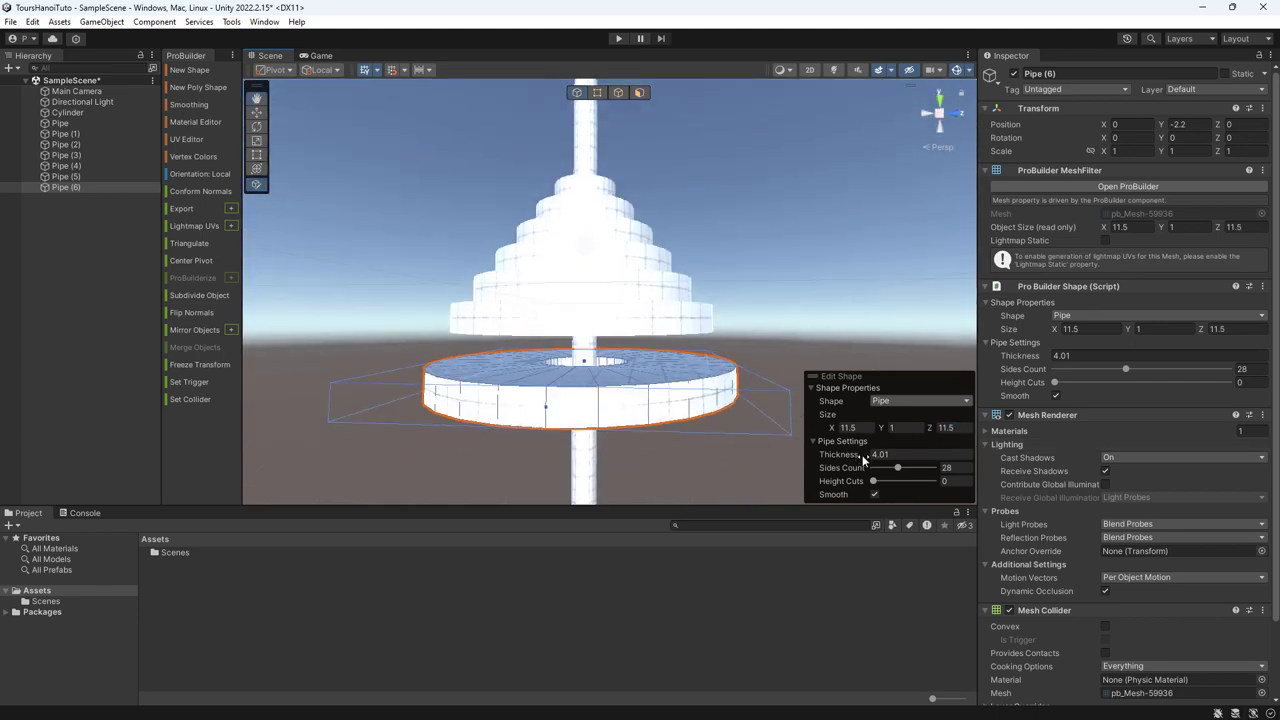
pyautogui.moveTo(857, 456); pyautogui.dragTo(877, 456)
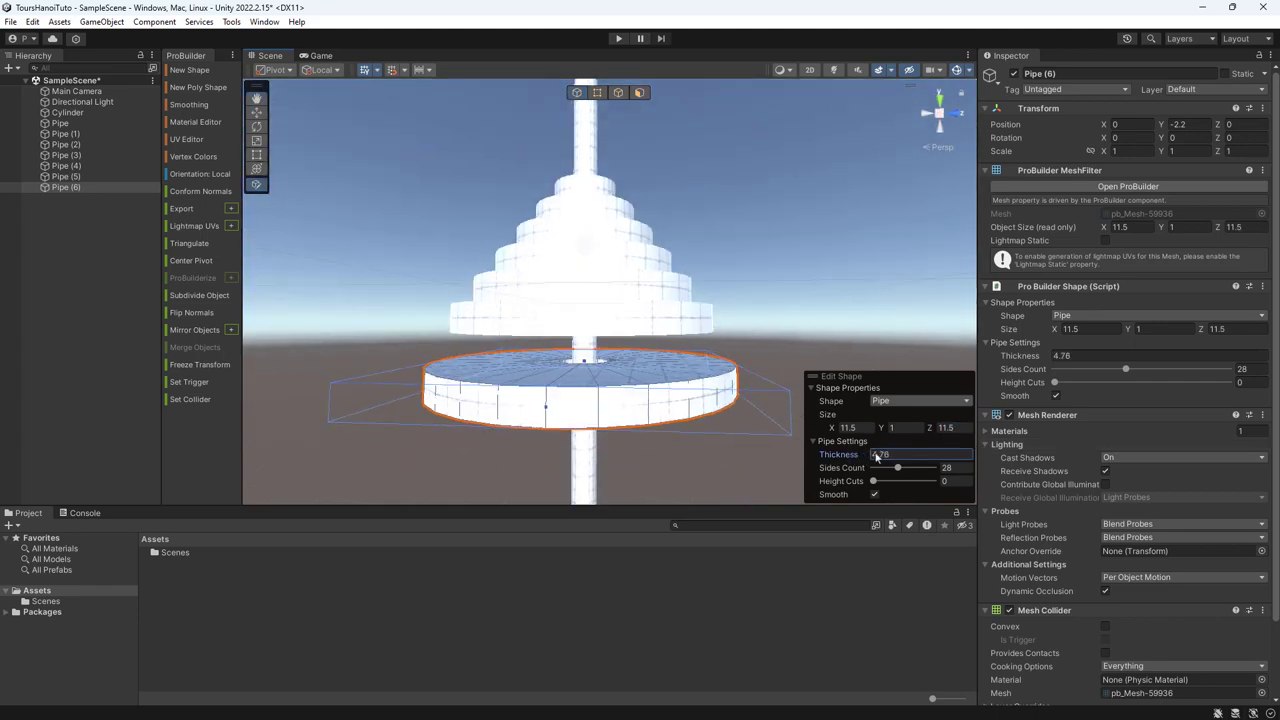
pyautogui.click(1193, 123)
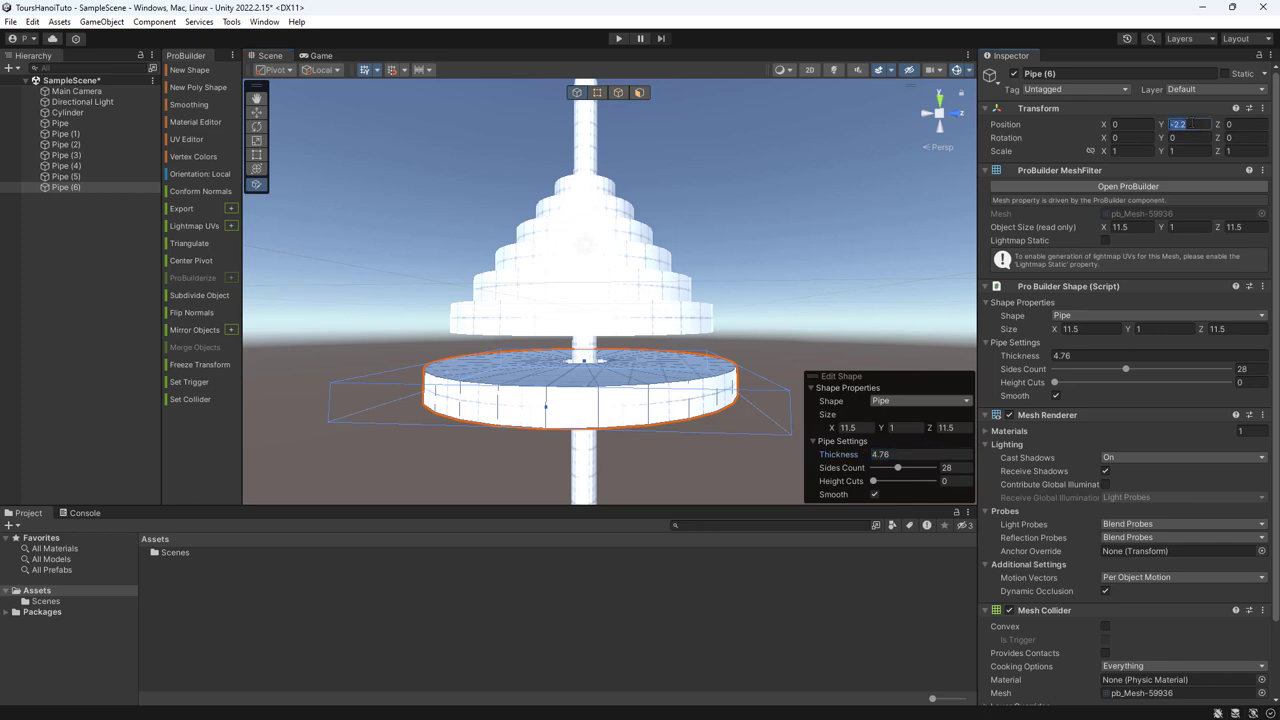
pyautogui.write('-1')
pyautogui.moveTo(600, 300)
pyautogui.keyDown('alt'); pyautogui.mouseDown()
pyautogui.moveTo(672, 334)
pyautogui.moveTo(660, 345)
pyautogui.mouseUp(); pyautogui.keyUp('alt')
pyautogui.scroll(-2, 744, 391)
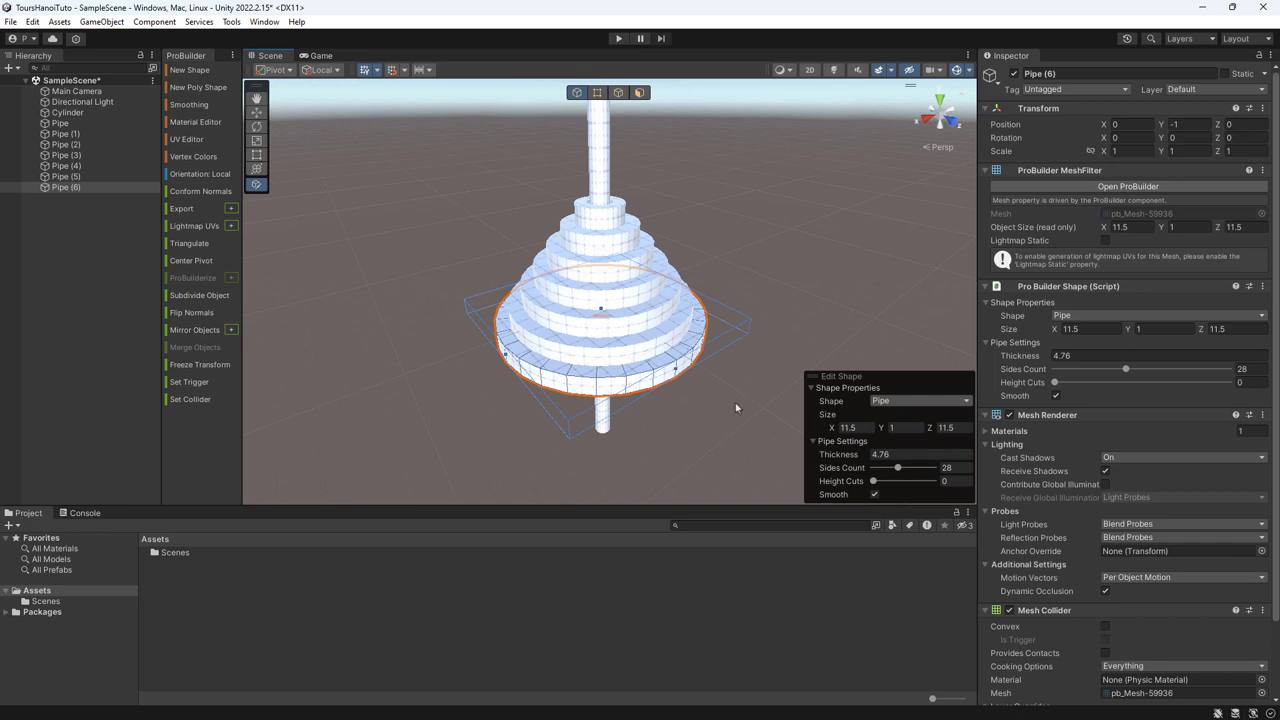
pyautogui.click(91, 260)
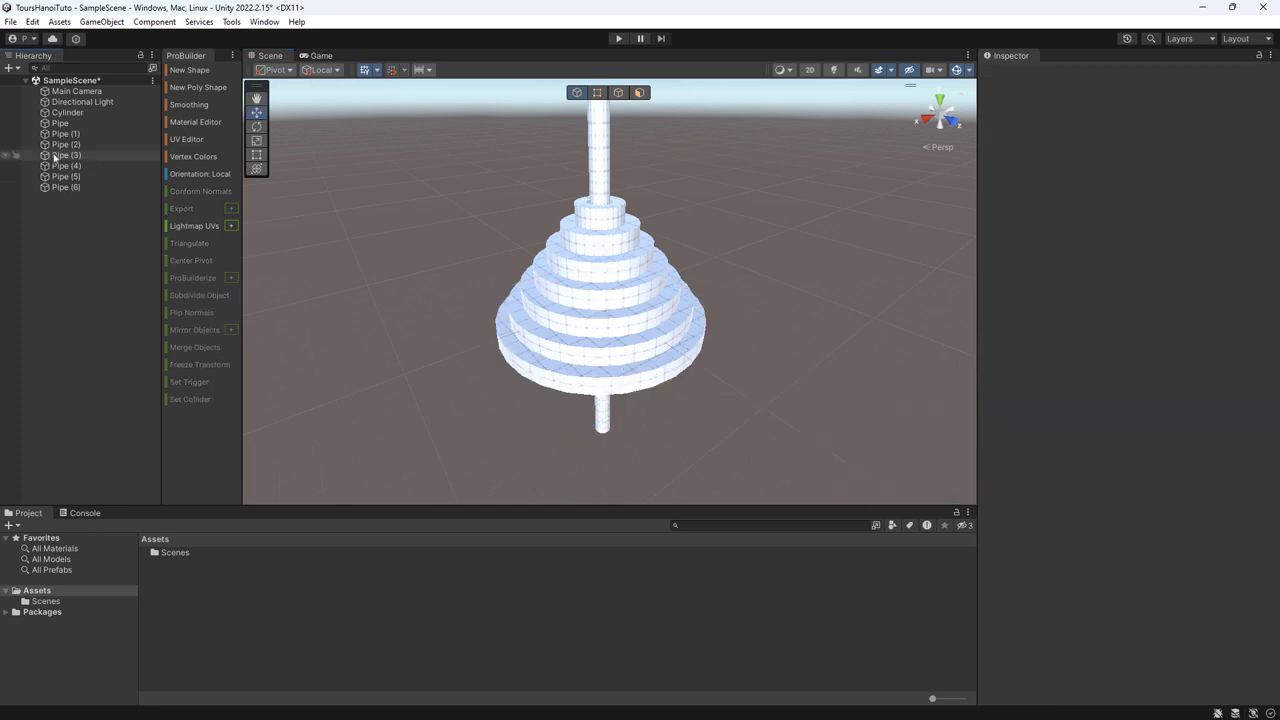
pyautogui.keyDown('alt'); pyautogui.moveTo(757, 268); pyautogui.dragTo(690, 267); pyautogui.keyUp('alt')
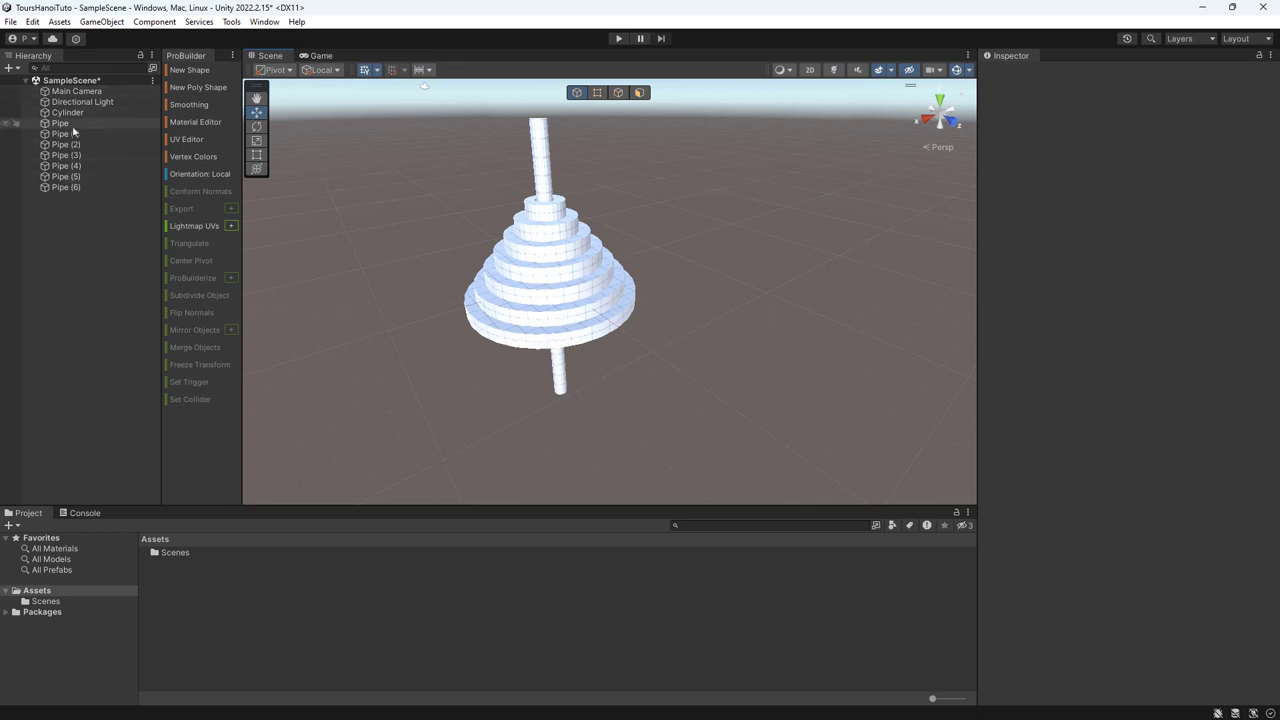
# - Resize the central Cylinder peg to 1 × 10 × 1 and move it to Y 2.51 in the stack
pyautogui.click(540, 172)
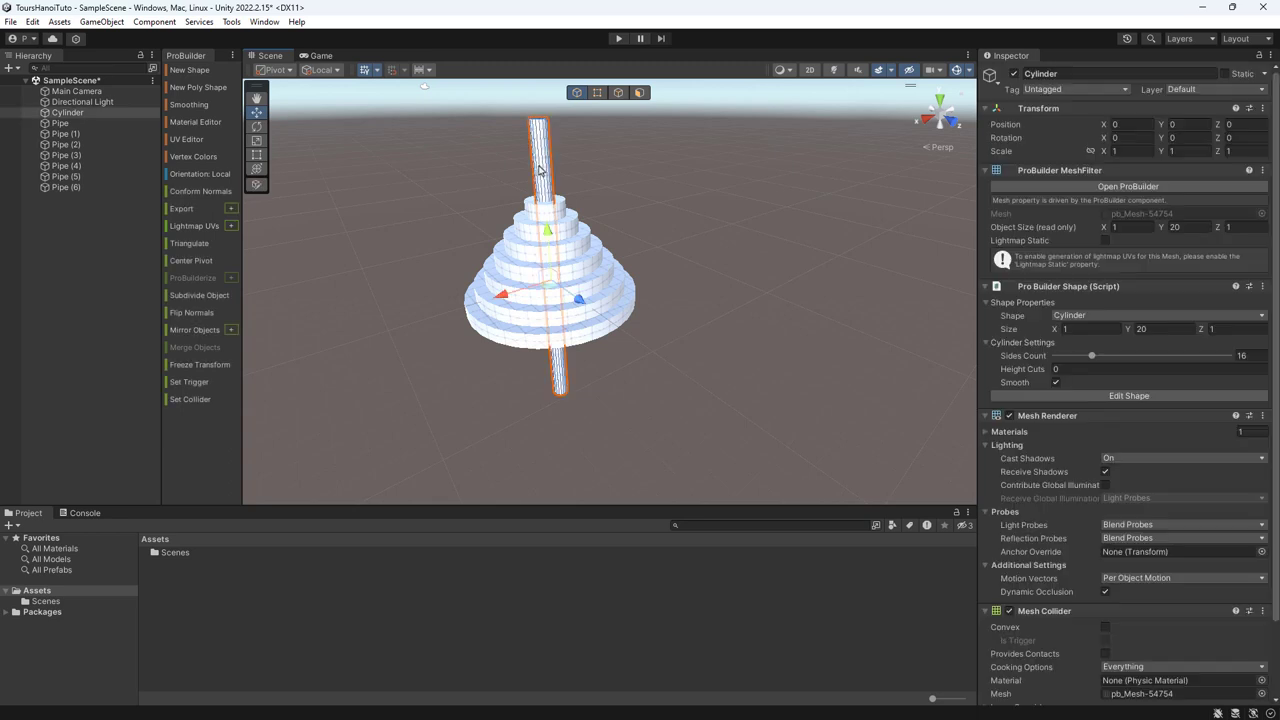
pyautogui.moveTo(548, 232); pyautogui.dragTo(541, 158)
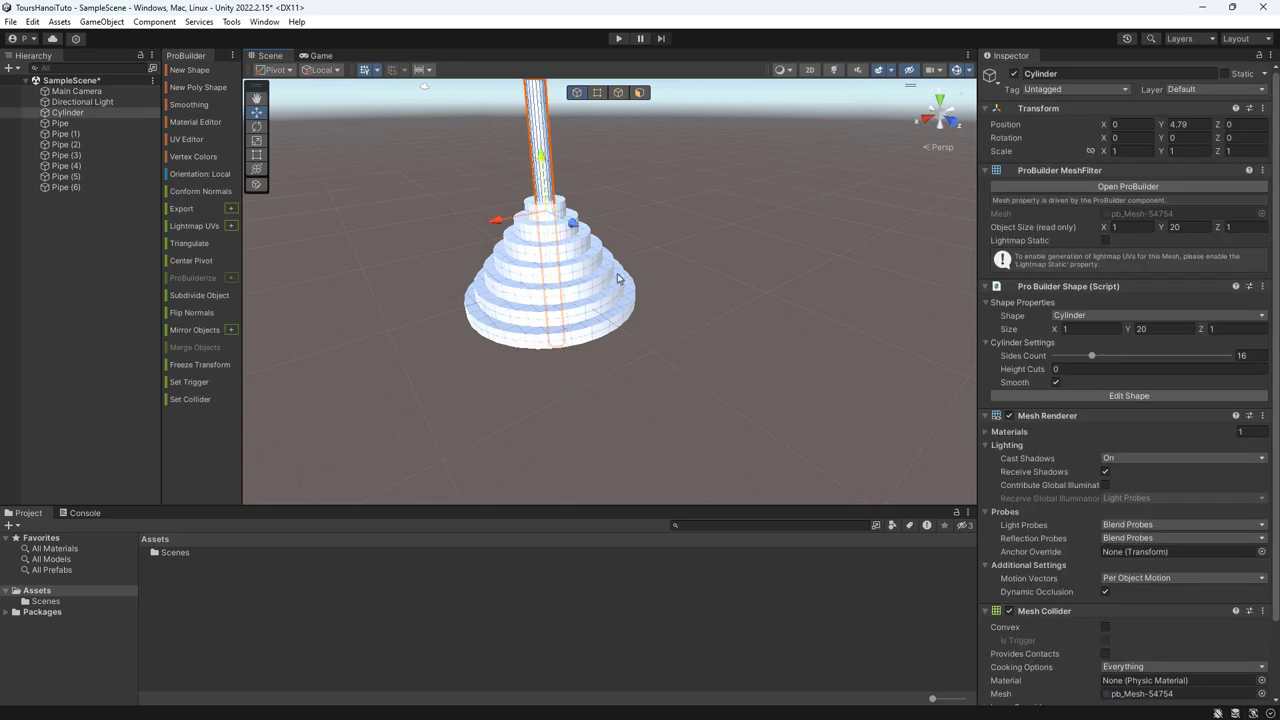
pyautogui.click(954, 109)
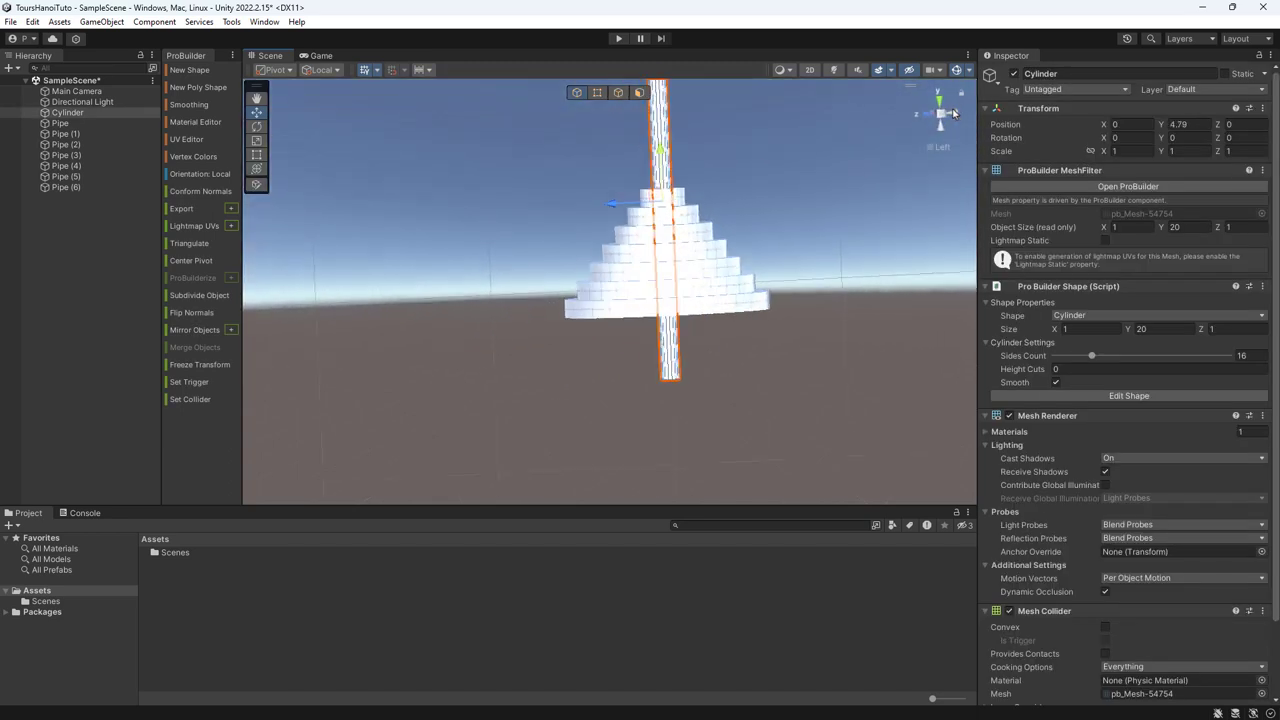
pyautogui.moveTo(675, 155); pyautogui.dragTo(675, 91)
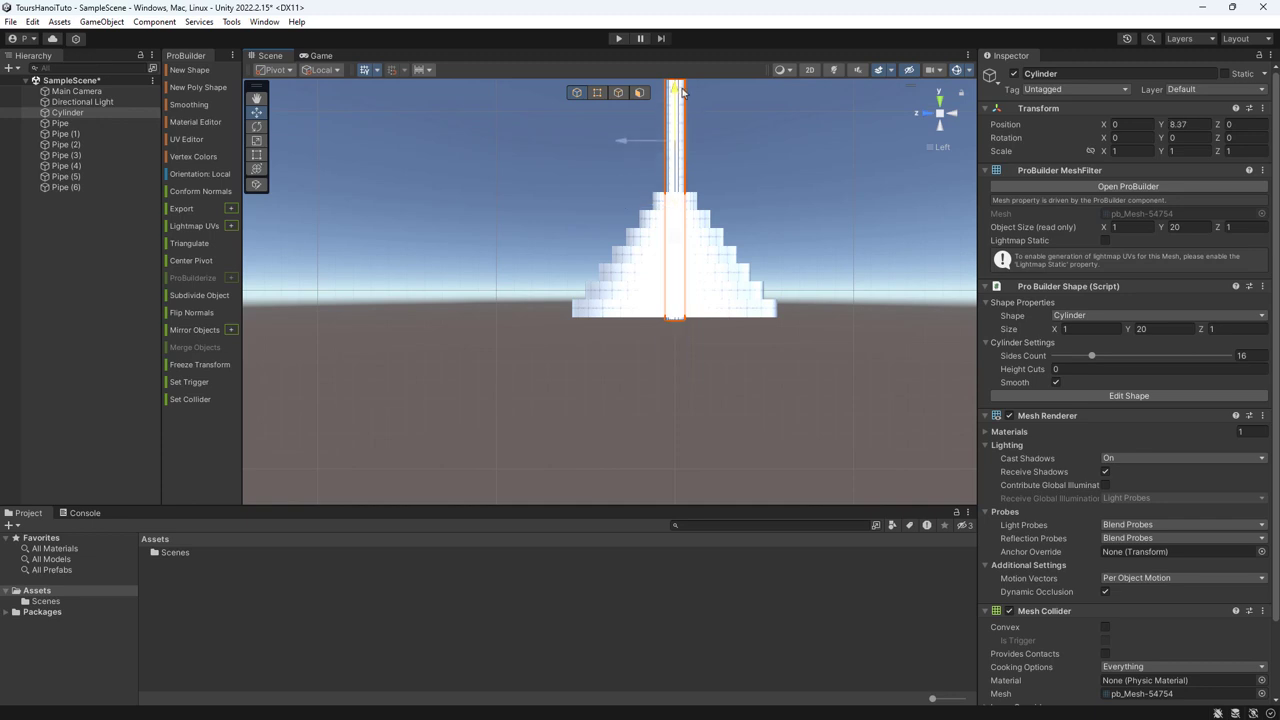
pyautogui.moveTo(698, 245)
pyautogui.keyDown('alt'); pyautogui.mouseDown()
pyautogui.moveTo(726, 429)
pyautogui.moveTo(837, 354)
pyautogui.moveTo(711, 340)
pyautogui.moveTo(770, 367)
pyautogui.moveTo(581, 339)
pyautogui.mouseUp(); pyautogui.keyUp('alt')
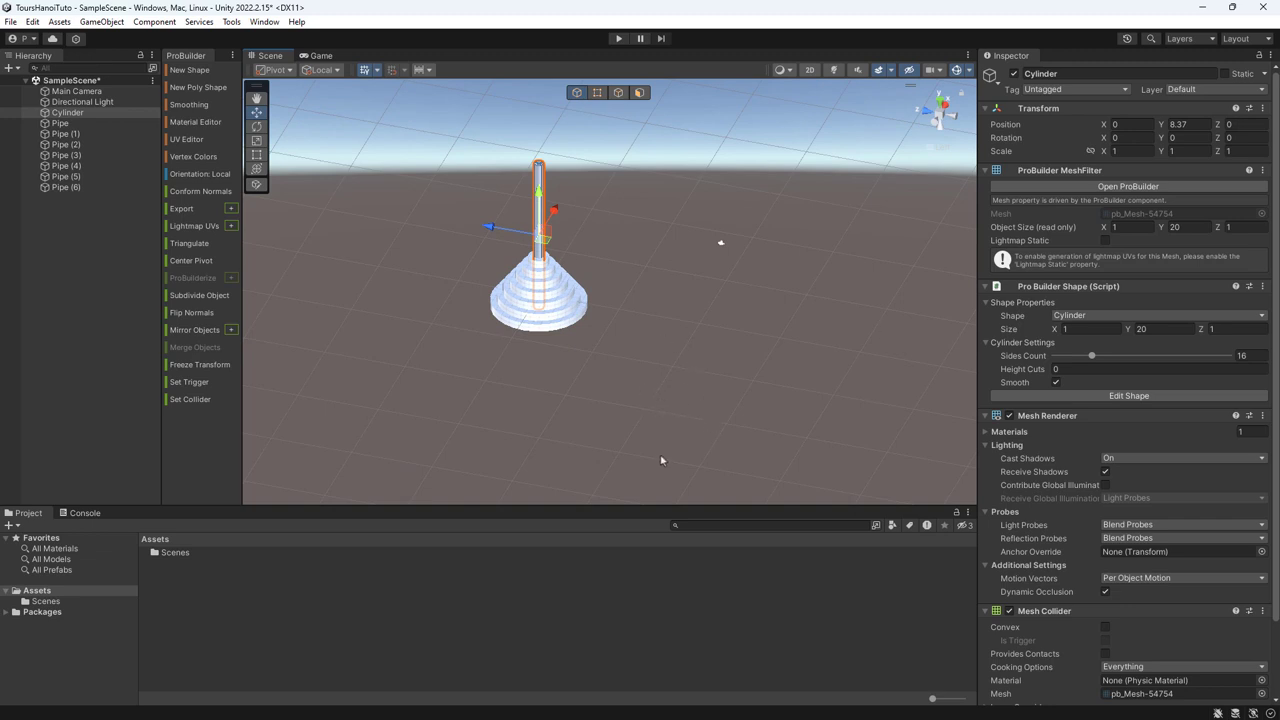
pyautogui.click(1155, 330)
pyautogui.write('10')
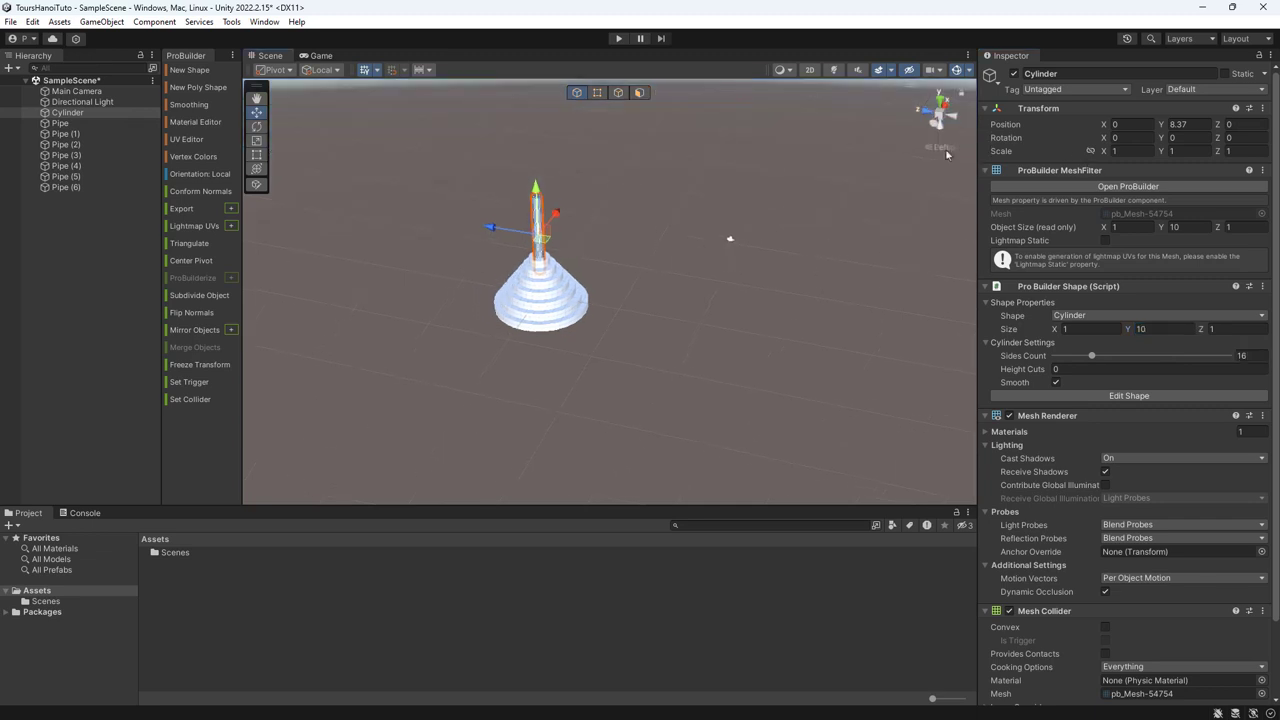
pyautogui.keyDown('alt'); pyautogui.moveTo(745, 217); pyautogui.dragTo(622, 222); pyautogui.keyUp('alt')
pyautogui.scroll(5, 681, 380)
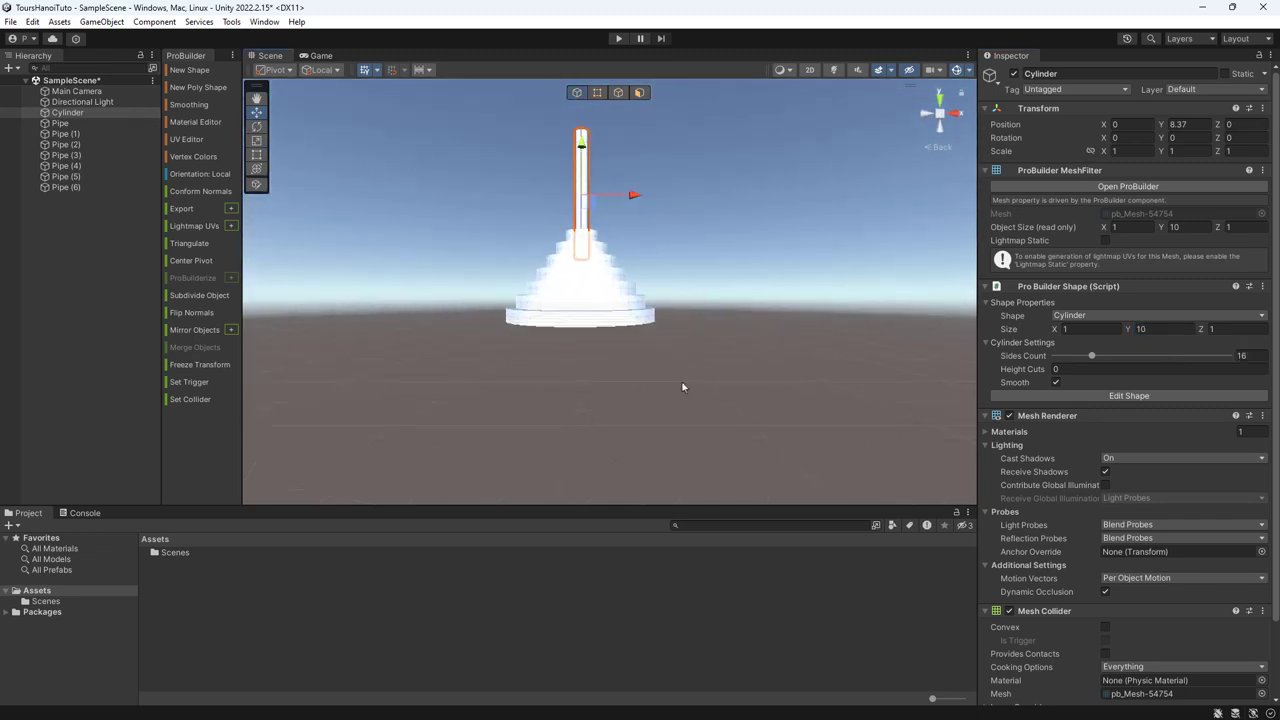
pyautogui.moveTo(580, 132); pyautogui.dragTo(580, 219)
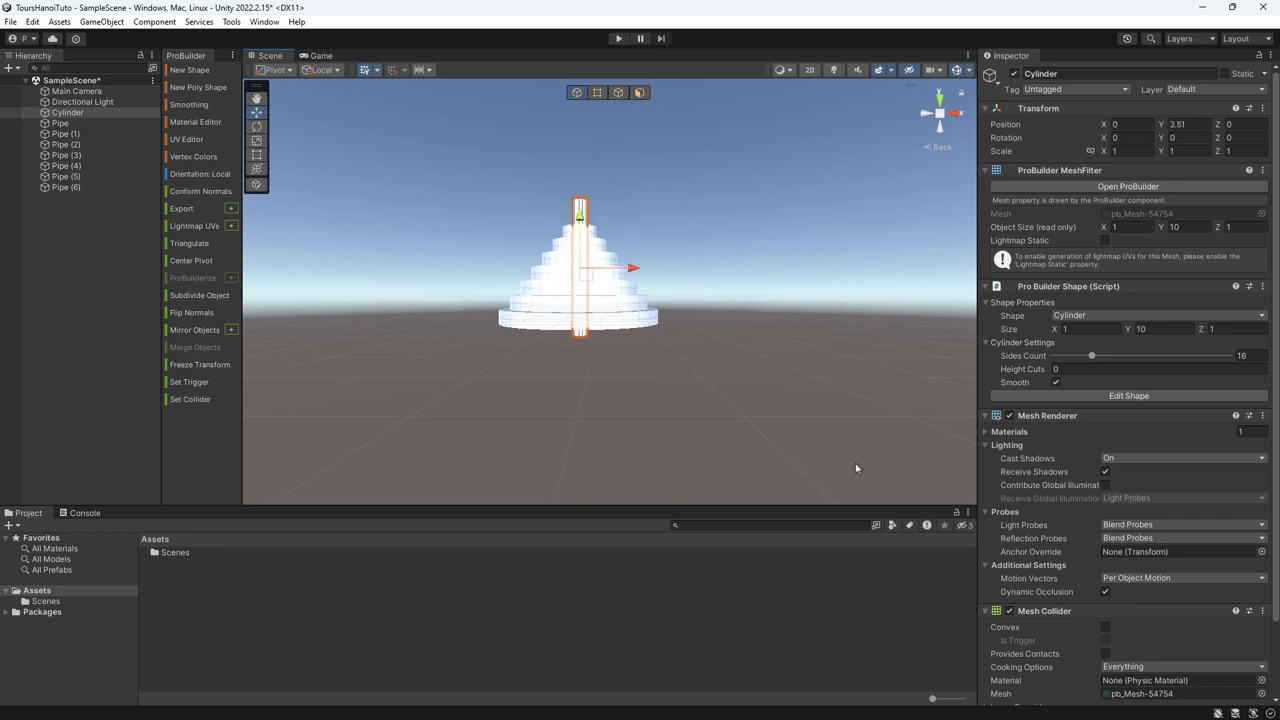
pyautogui.keyDown('alt'); pyautogui.moveTo(644, 362); pyautogui.dragTo(667, 390); pyautogui.keyUp('alt')
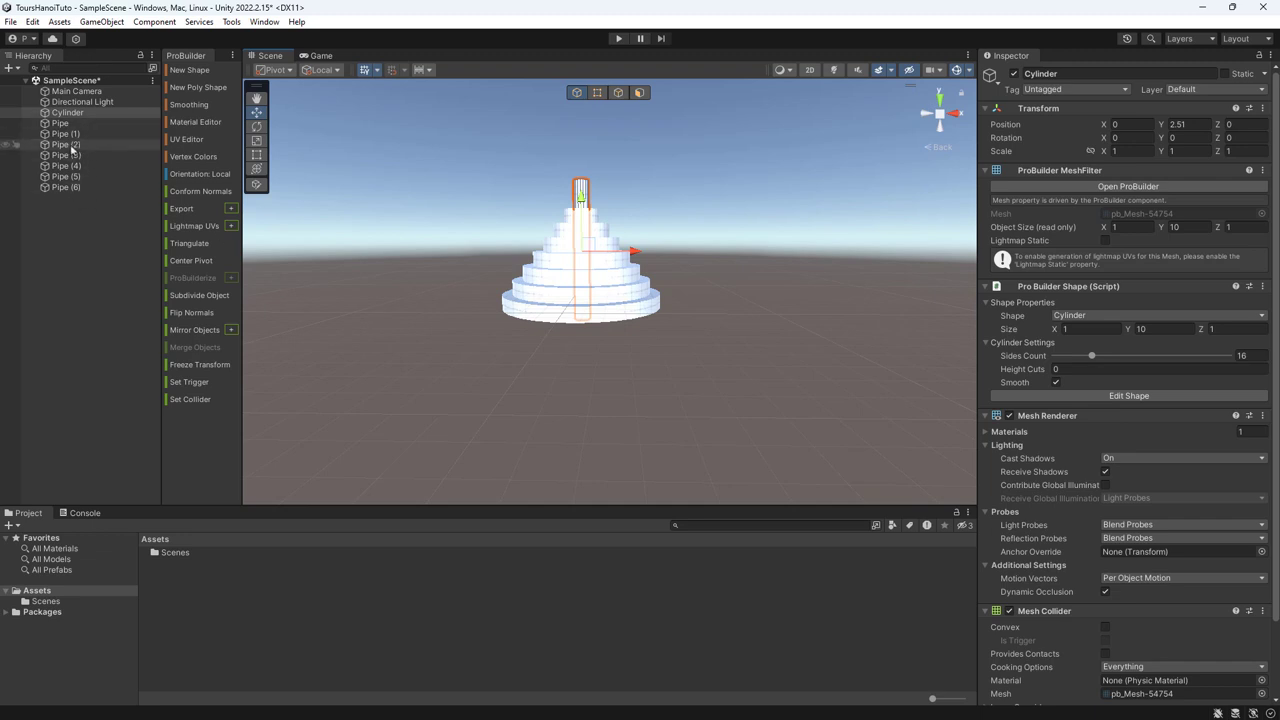
# - Rename the Cylinder peg to Picket1
pyautogui.rightClick(74, 112)
pyautogui.click(122, 186)
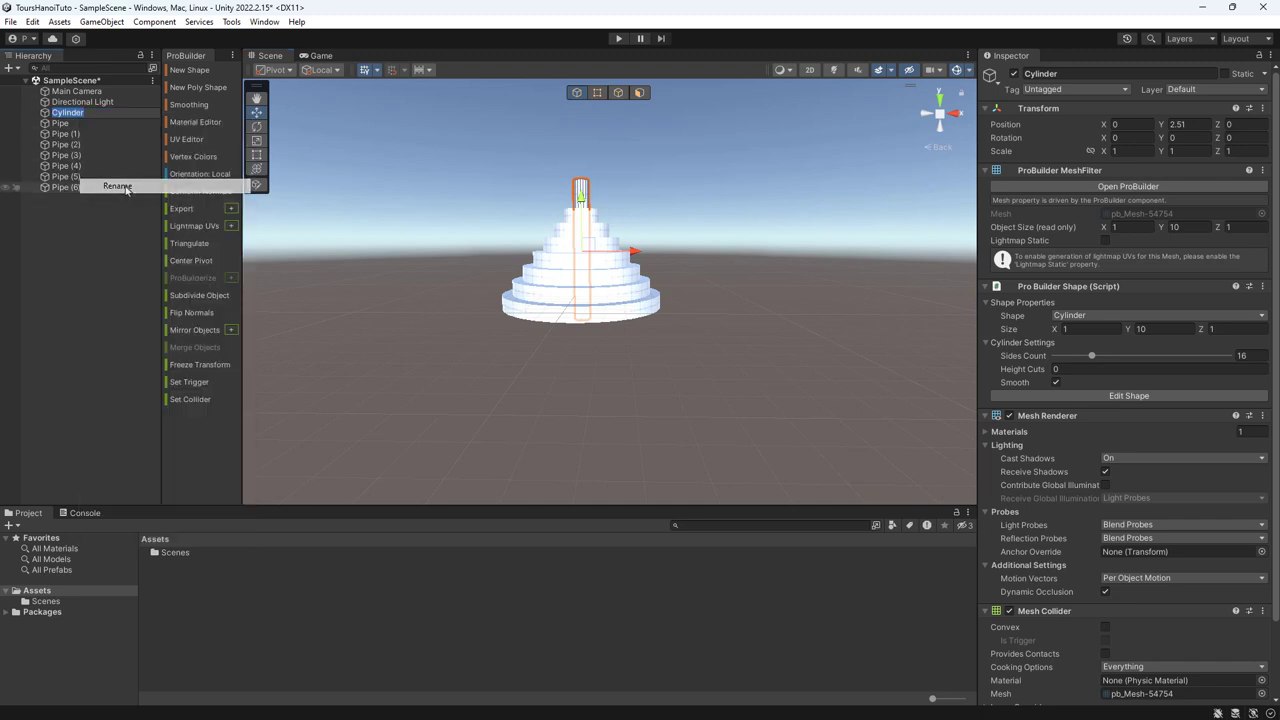
pyautogui.write('Picket')
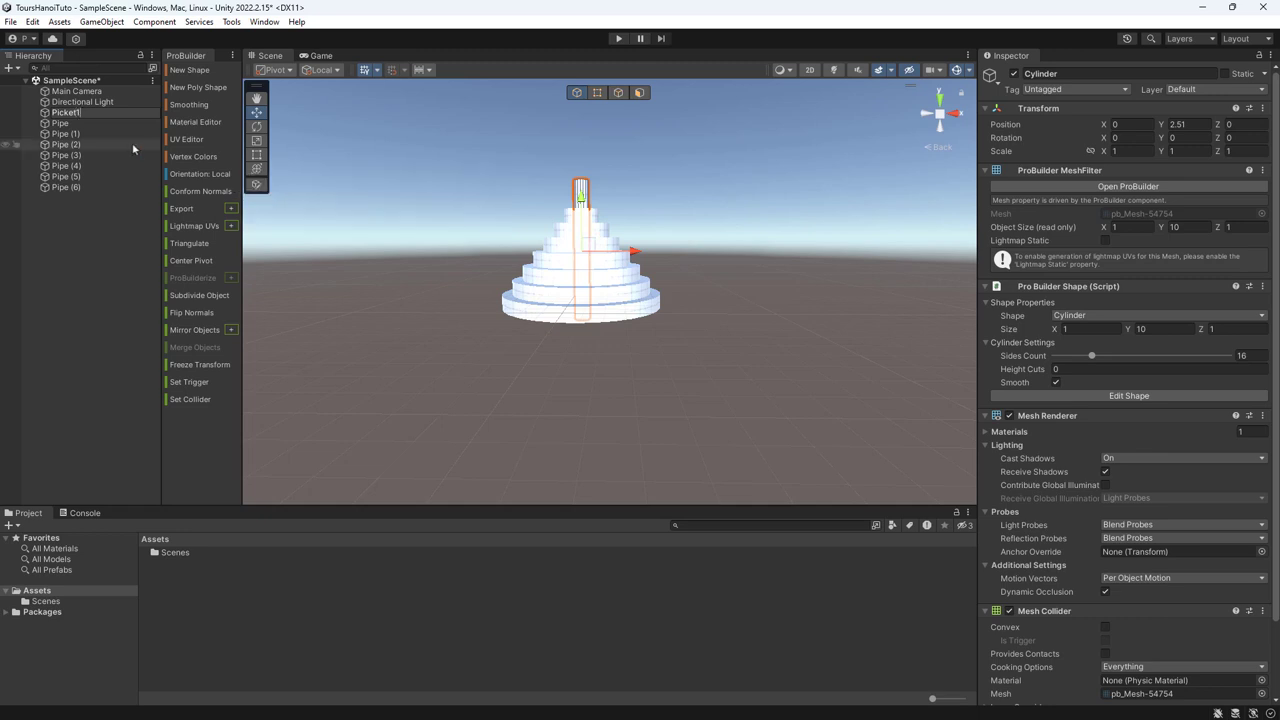
# - Parent Pipe through Pipe (6) under Picket1, collapse it, and duplicate the whole assembly
pyautogui.click(61, 125)
pyautogui.hotkey('shift', 'End')
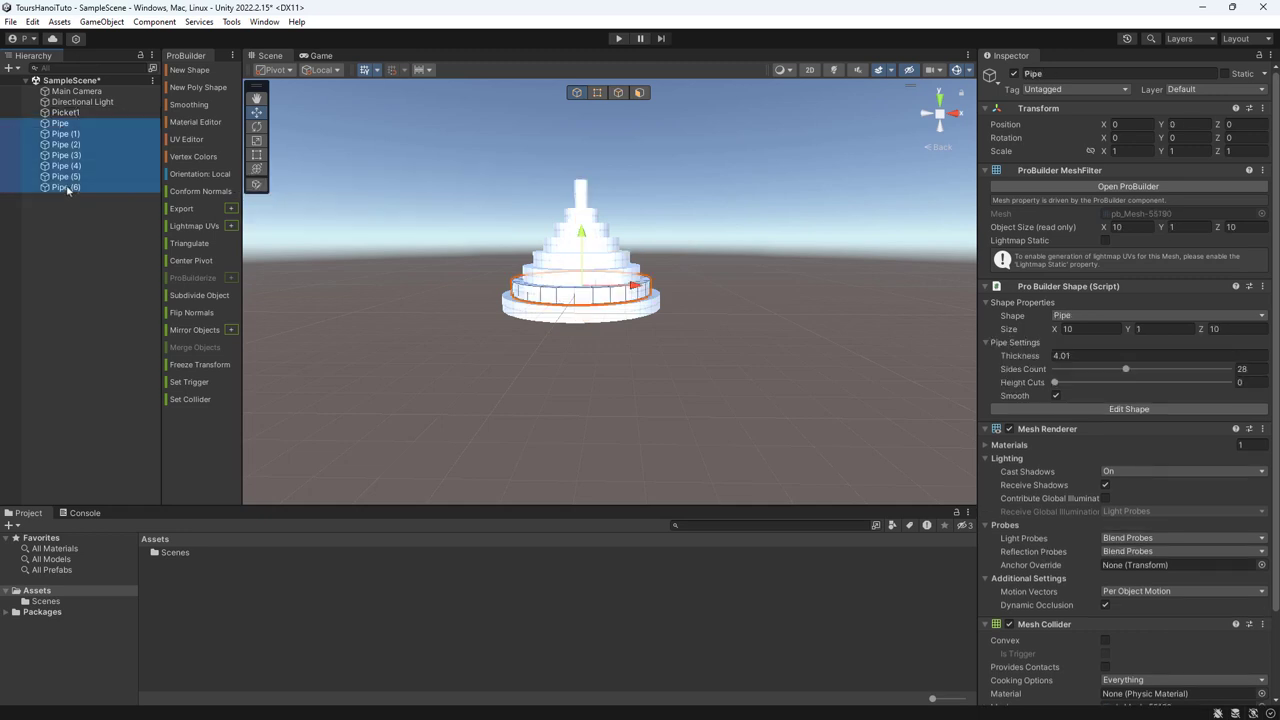
pyautogui.moveTo(75, 117); pyautogui.dragTo(75, 114)
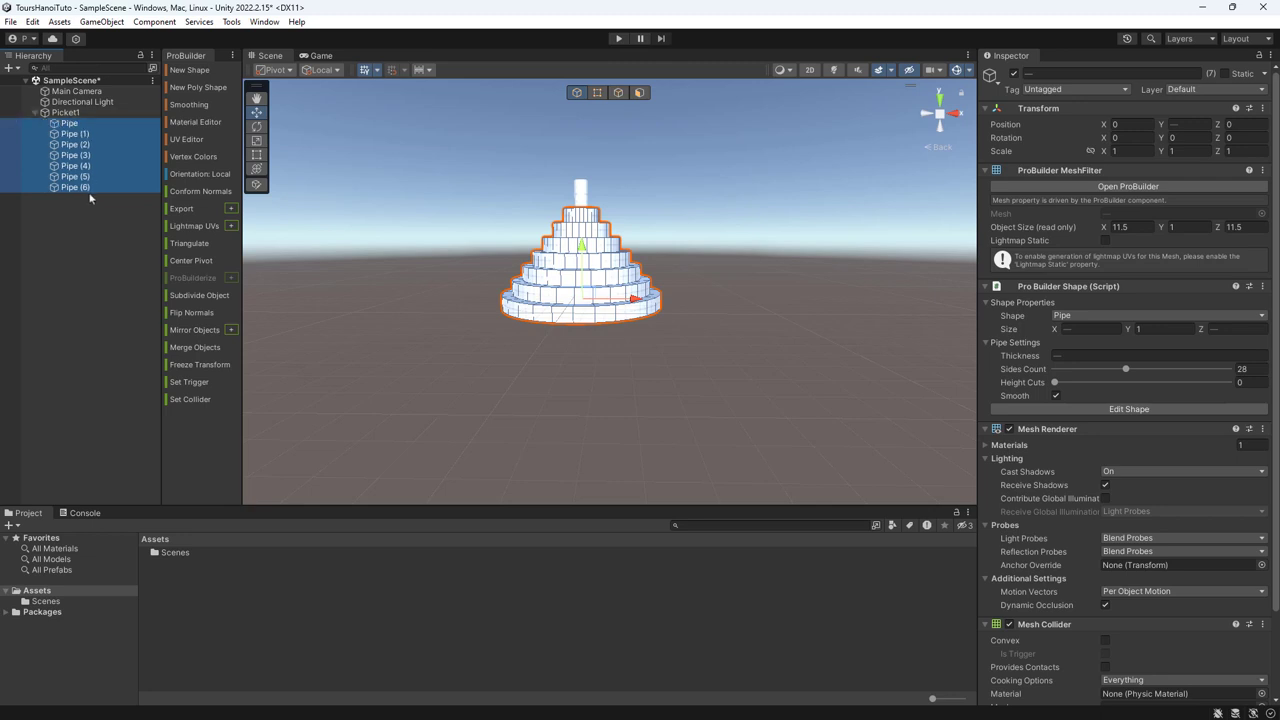
pyautogui.click(268, 301)
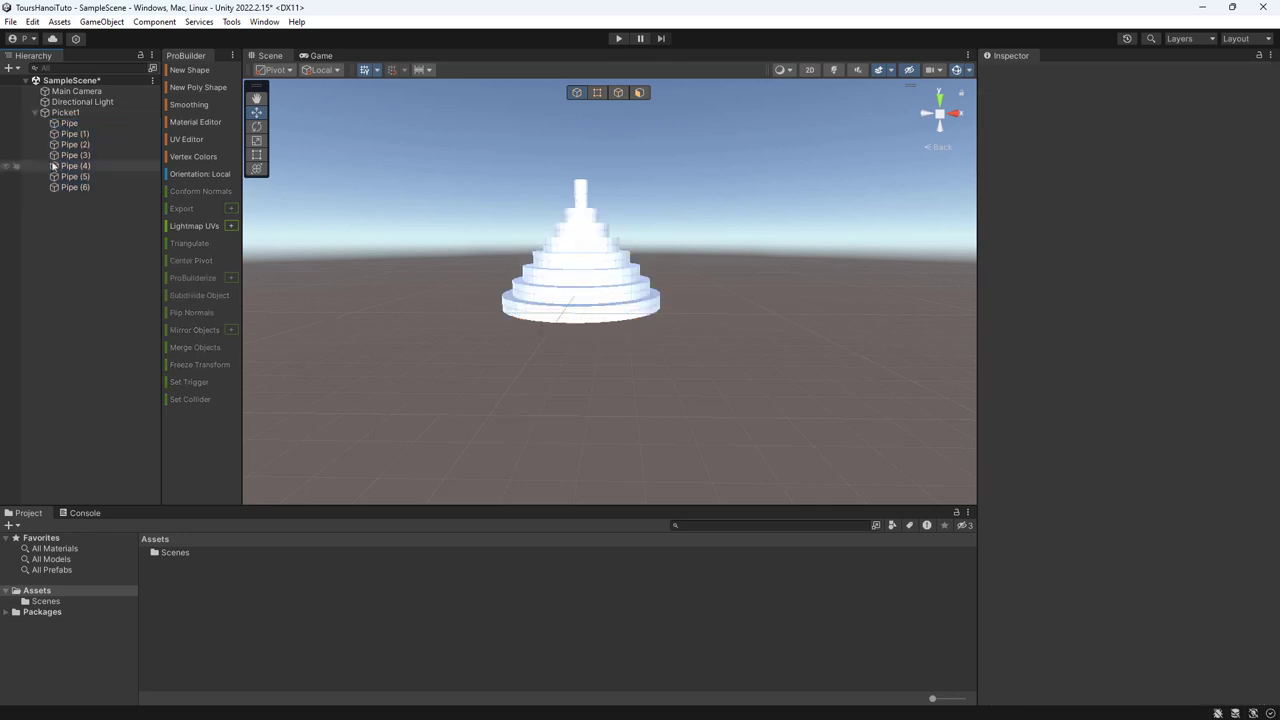
pyautogui.click(35, 113)
pyautogui.click(59, 114)
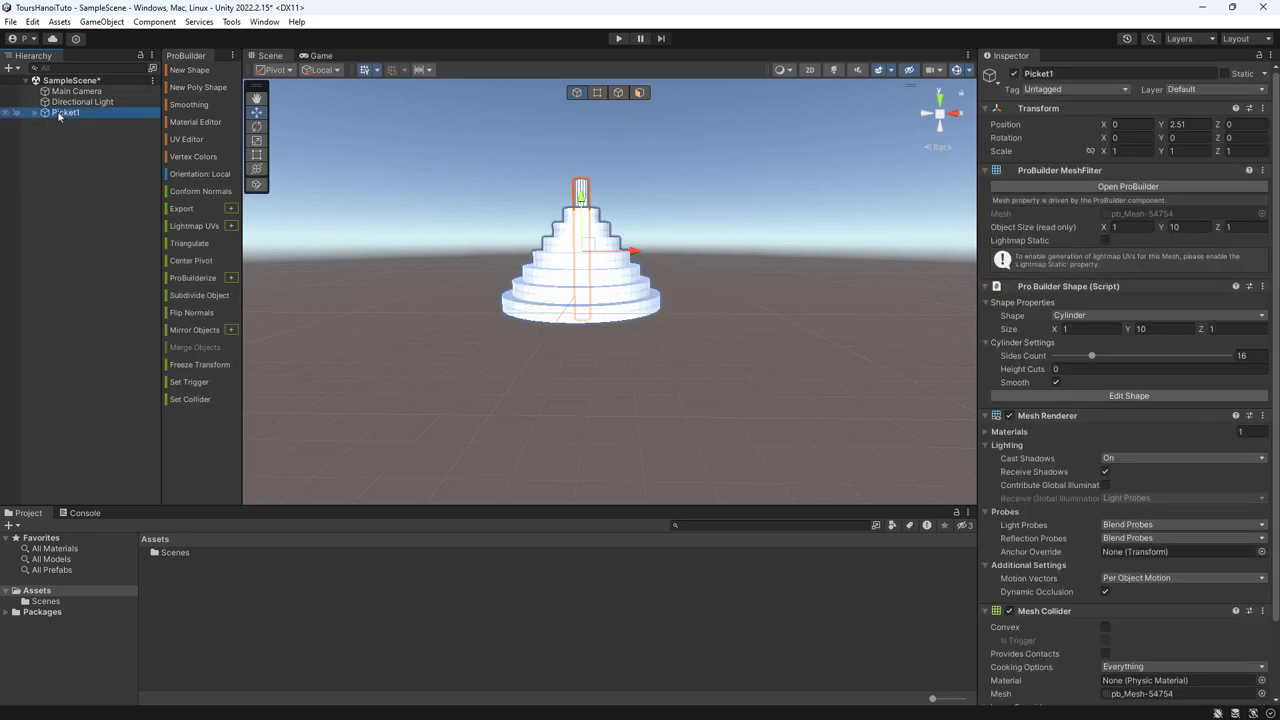
pyautogui.hotkey('ctrl', 'd')
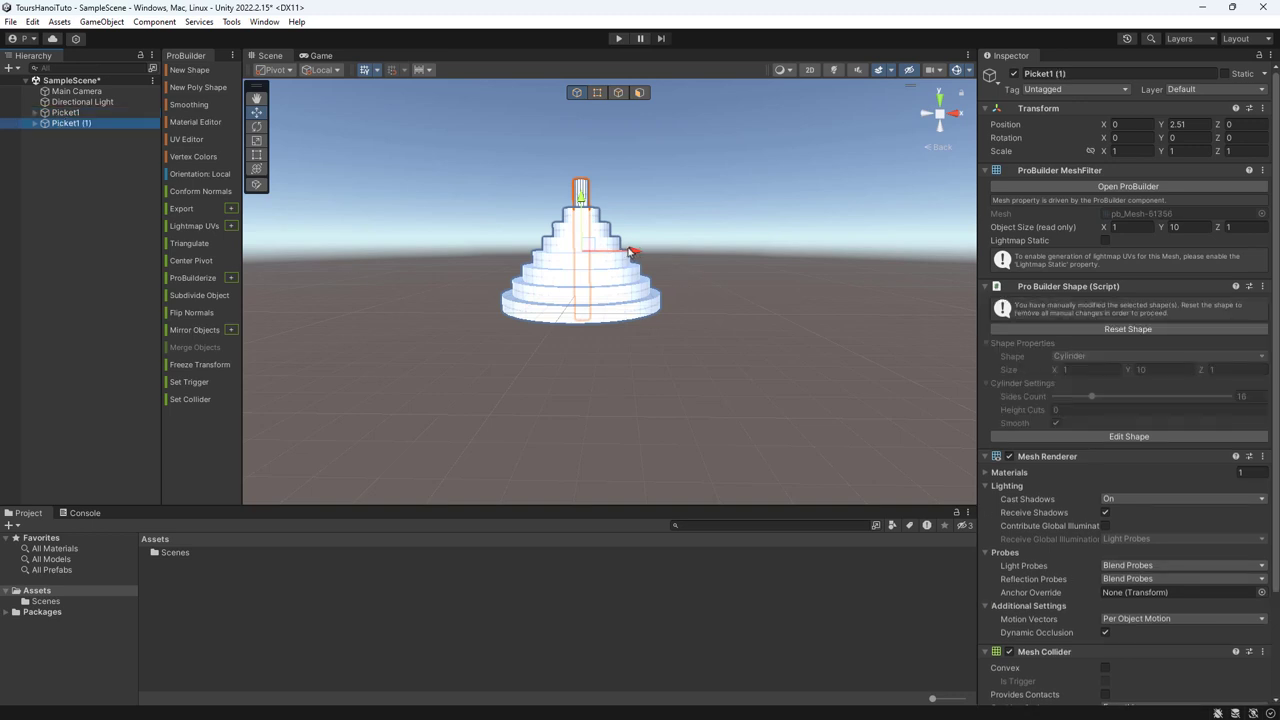
# - In top view, place Picket1 (1) at X 12.45 and a further copy, Picket1 (2), at X 24.84
pyautogui.click(941, 96)
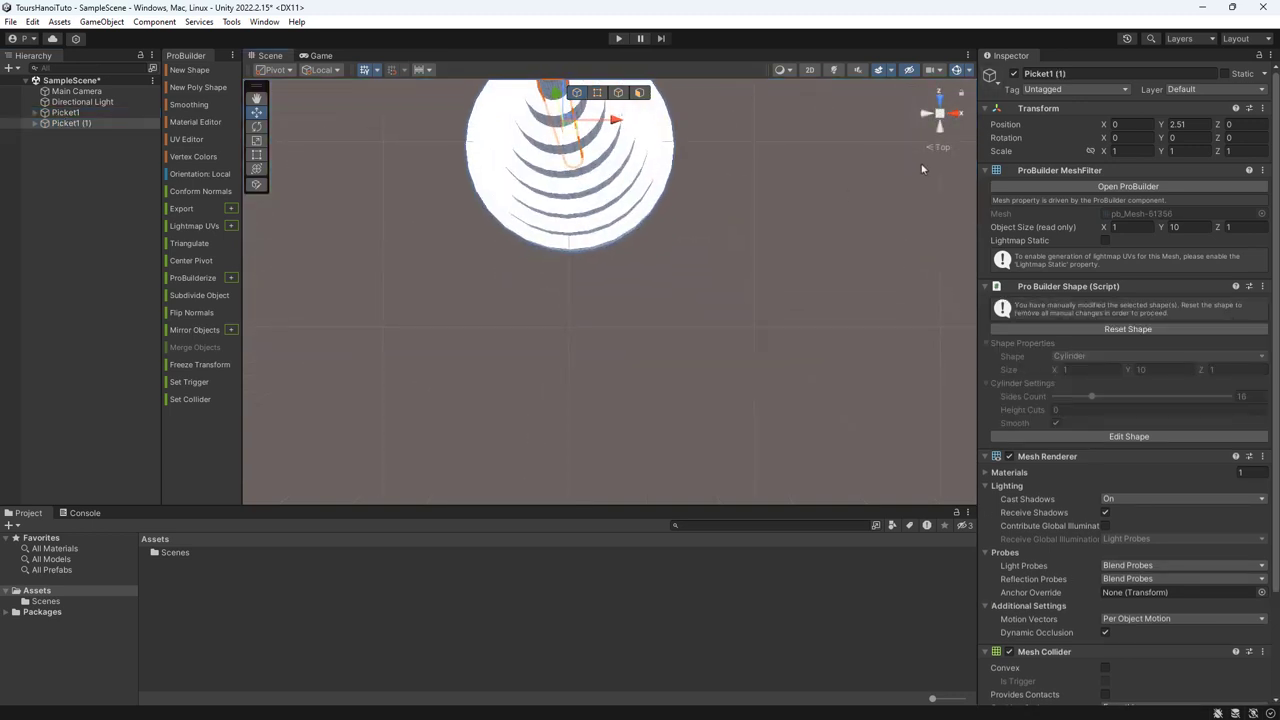
pyautogui.click(939, 148)
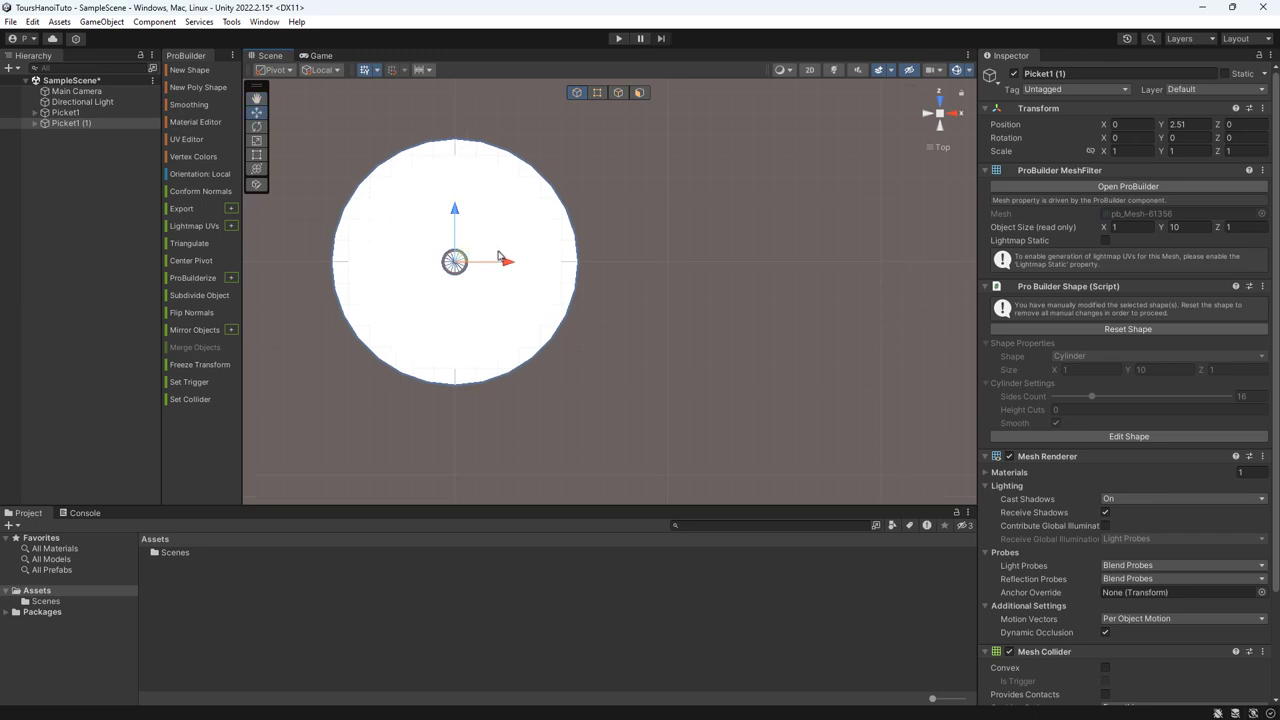
pyautogui.moveTo(500, 258); pyautogui.dragTo(771, 275)
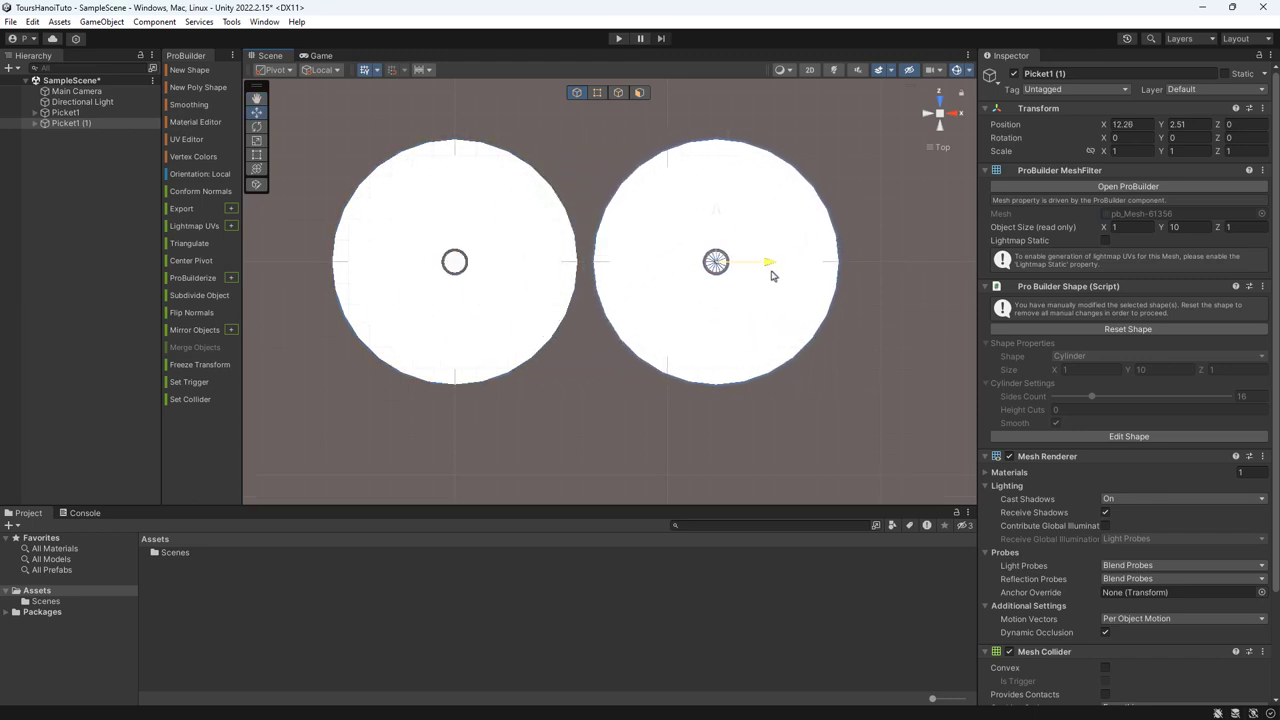
pyautogui.moveTo(771, 275); pyautogui.dragTo(771, 272)
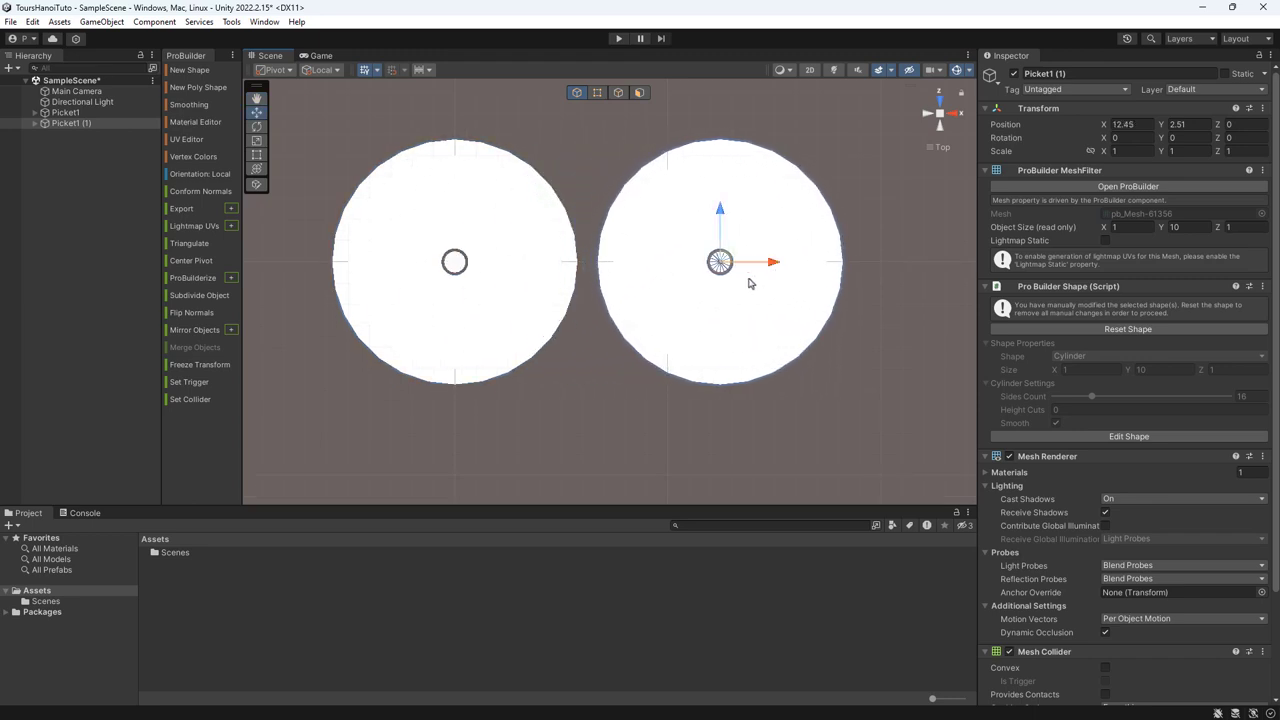
pyautogui.click(77, 124)
pyautogui.hotkey('ctrl', 'd')
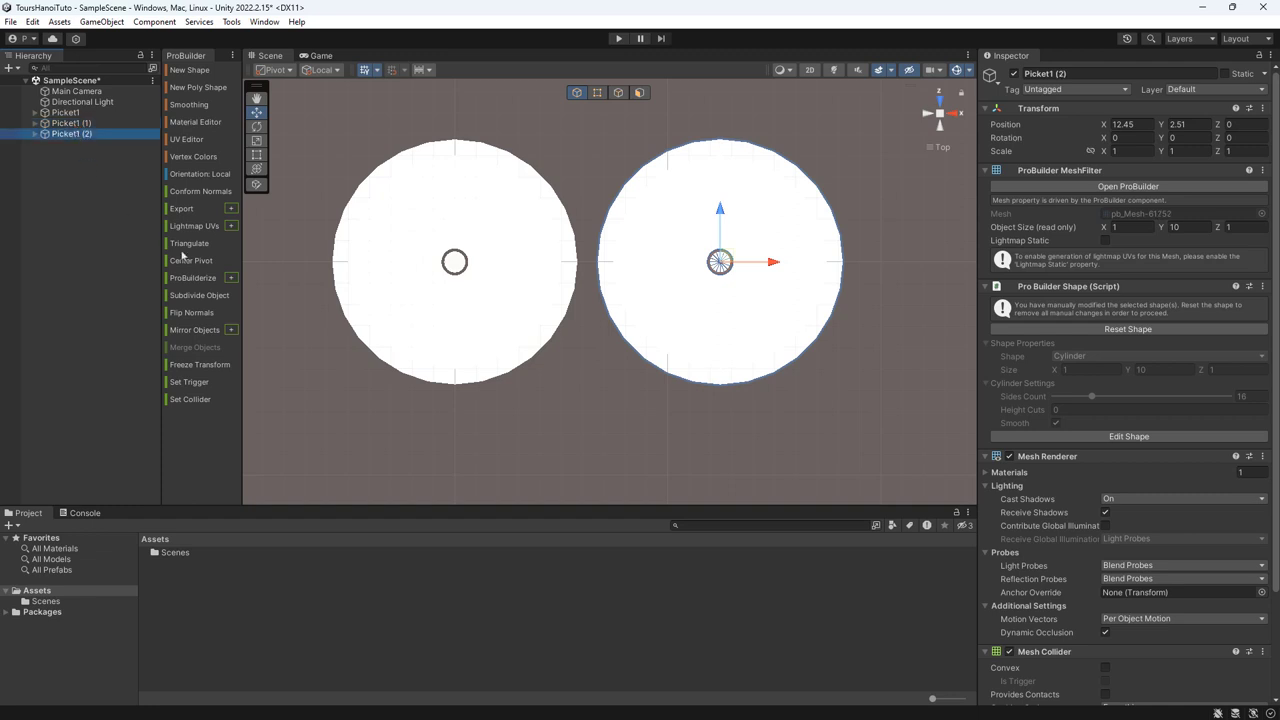
pyautogui.moveTo(773, 263); pyautogui.dragTo(1043, 259)
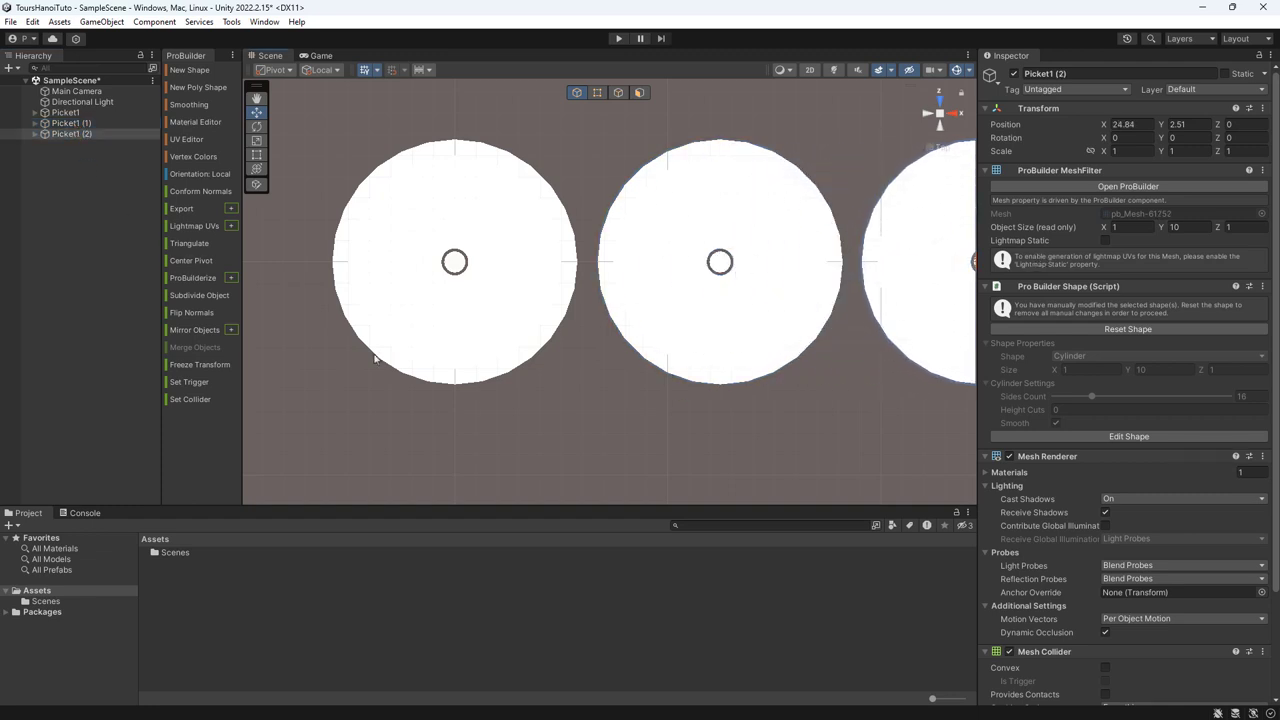
# - Delete Pipe through Pipe (6) under both Picket1 (1) and Picket1 (2)
pyautogui.click(34, 123)
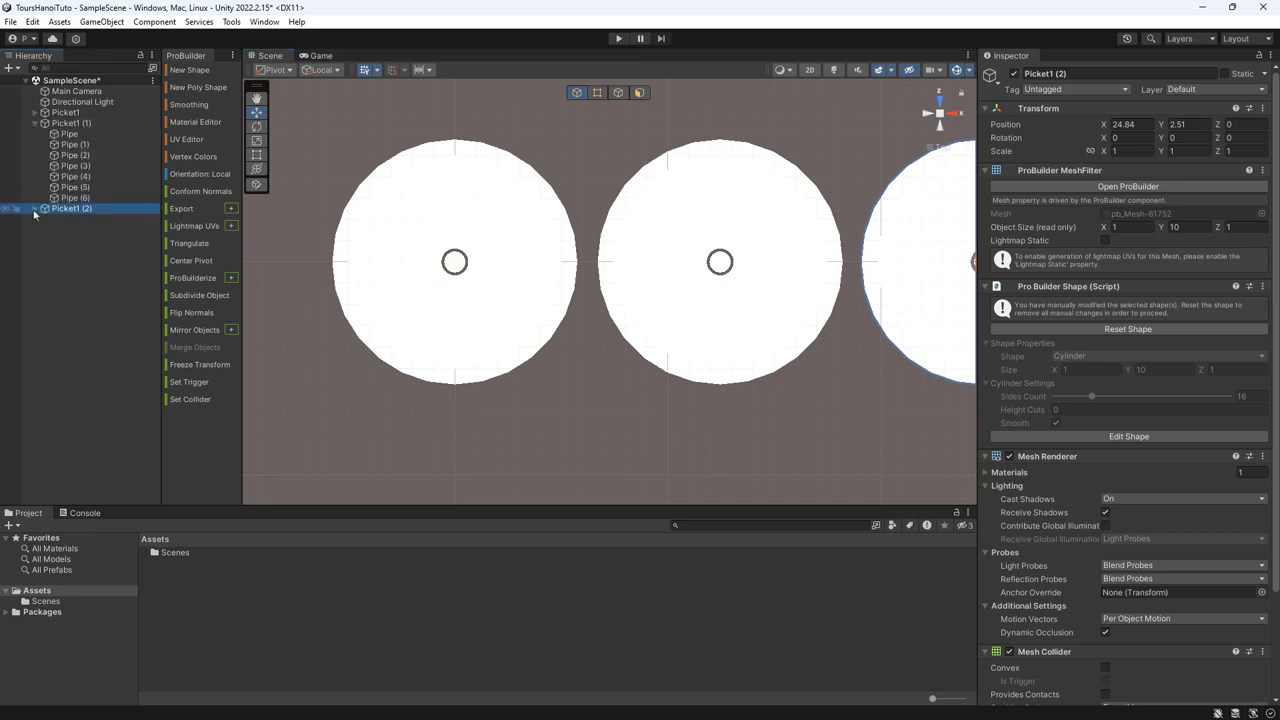
pyautogui.click(36, 208)
pyautogui.click(69, 133)
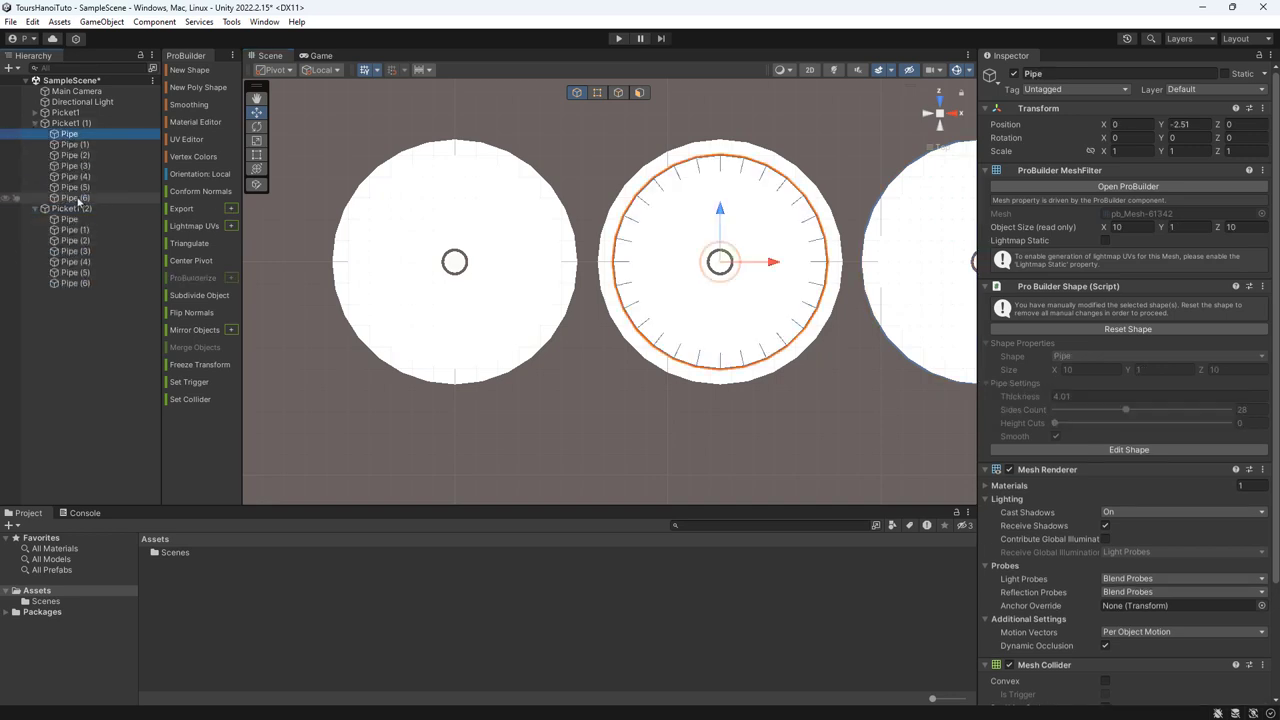
pyautogui.keyDown('shift'); pyautogui.click(75, 198); pyautogui.keyUp('shift')
pyautogui.click(34, 123)
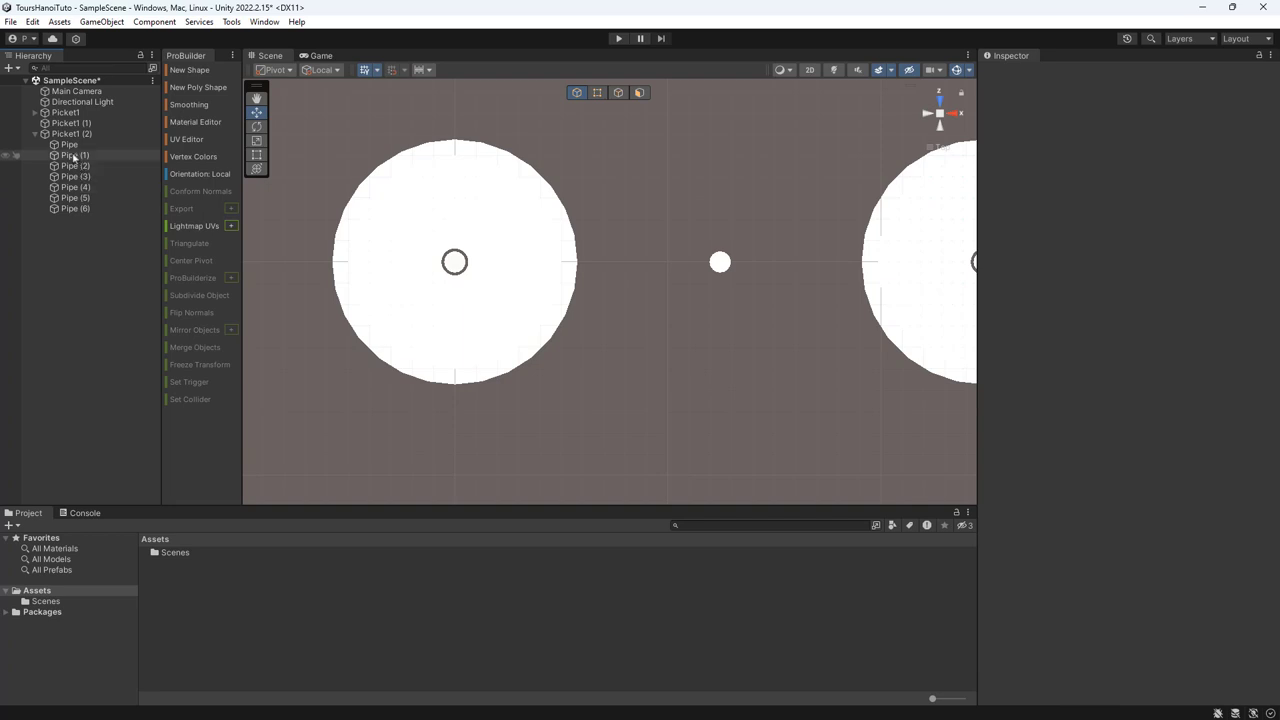
pyautogui.click(69, 144)
pyautogui.keyDown('shift'); pyautogui.click(75, 208); pyautogui.keyUp('shift')
pyautogui.press('Delete')
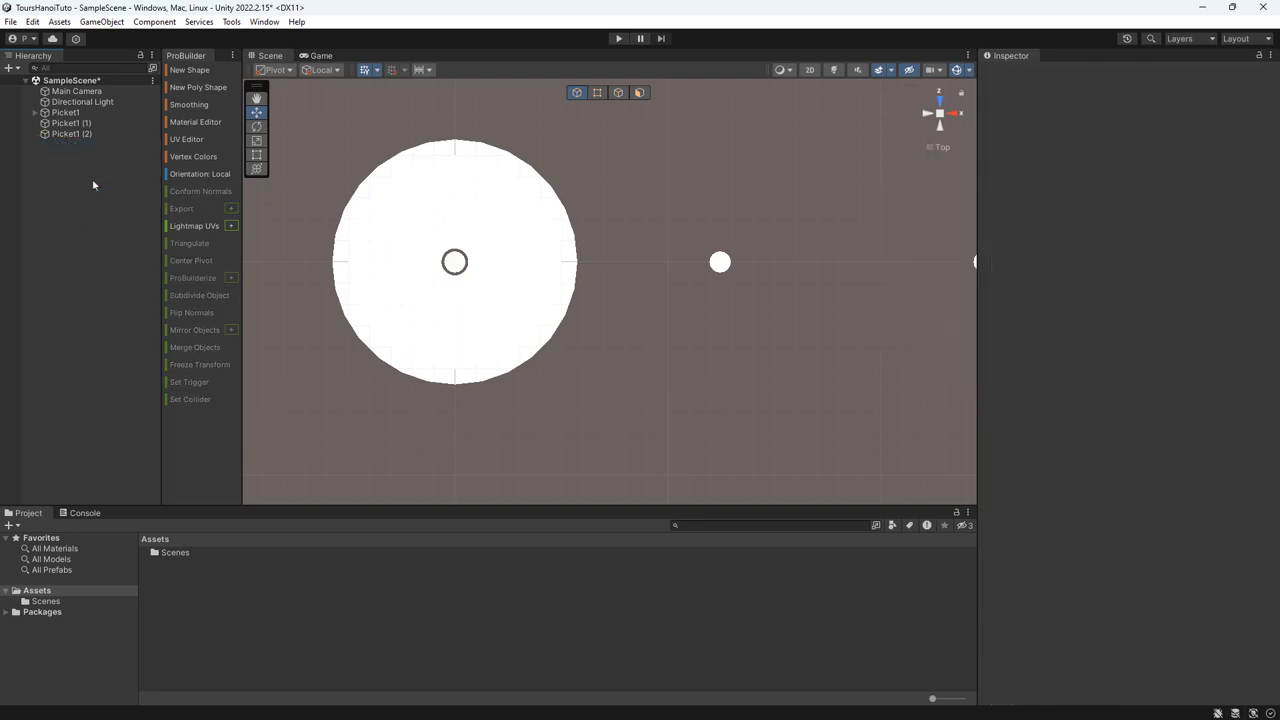
# - Rename Picket1 (1) to Picket2 and Picket1 (2) to Picket3
pyautogui.rightClick(76, 123)
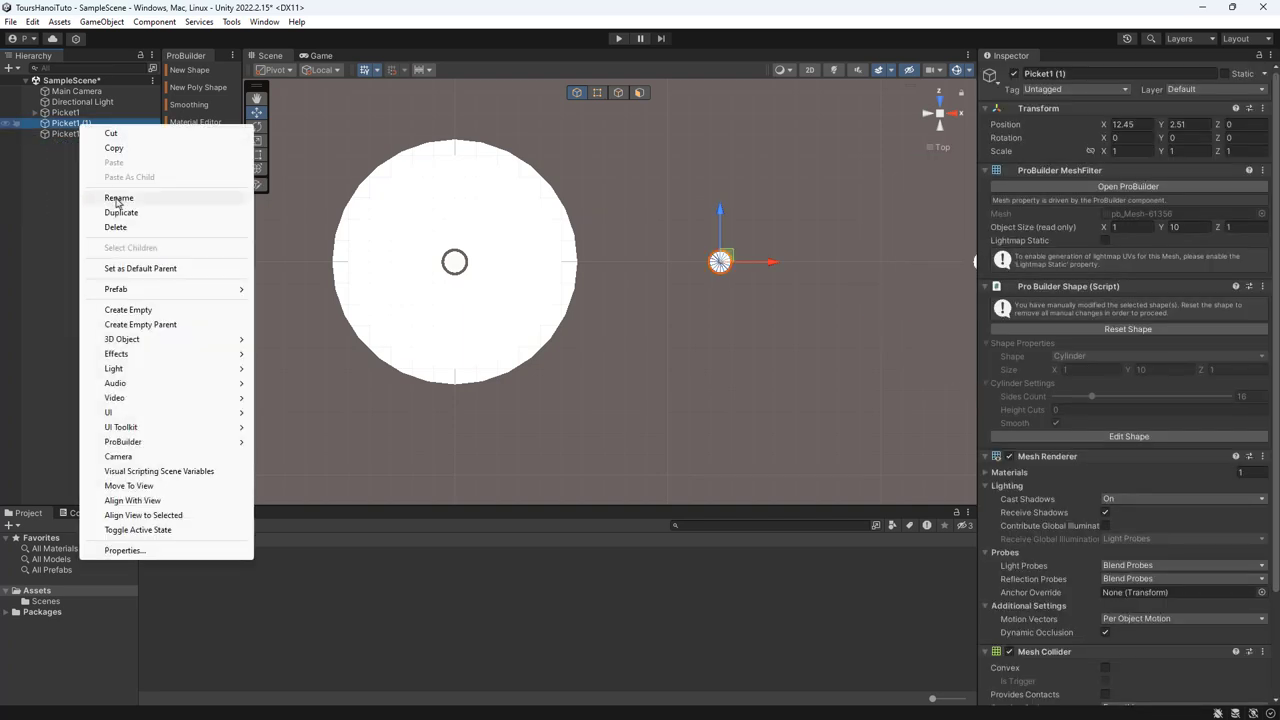
pyautogui.click(113, 195)
pyautogui.hotkey('shift', 'Right')
pyautogui.hotkey('shift', 'Right')
pyautogui.hotkey('shift', 'Right')
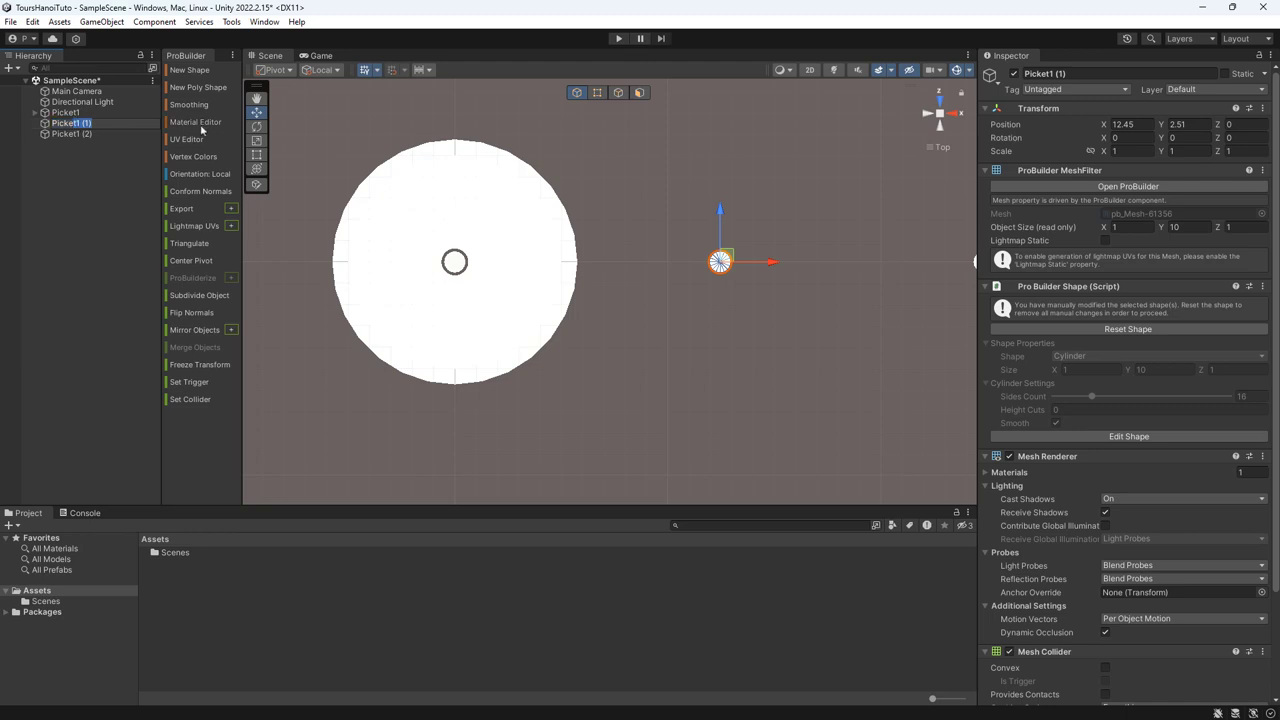
pyautogui.write('2')
pyautogui.press('Return')
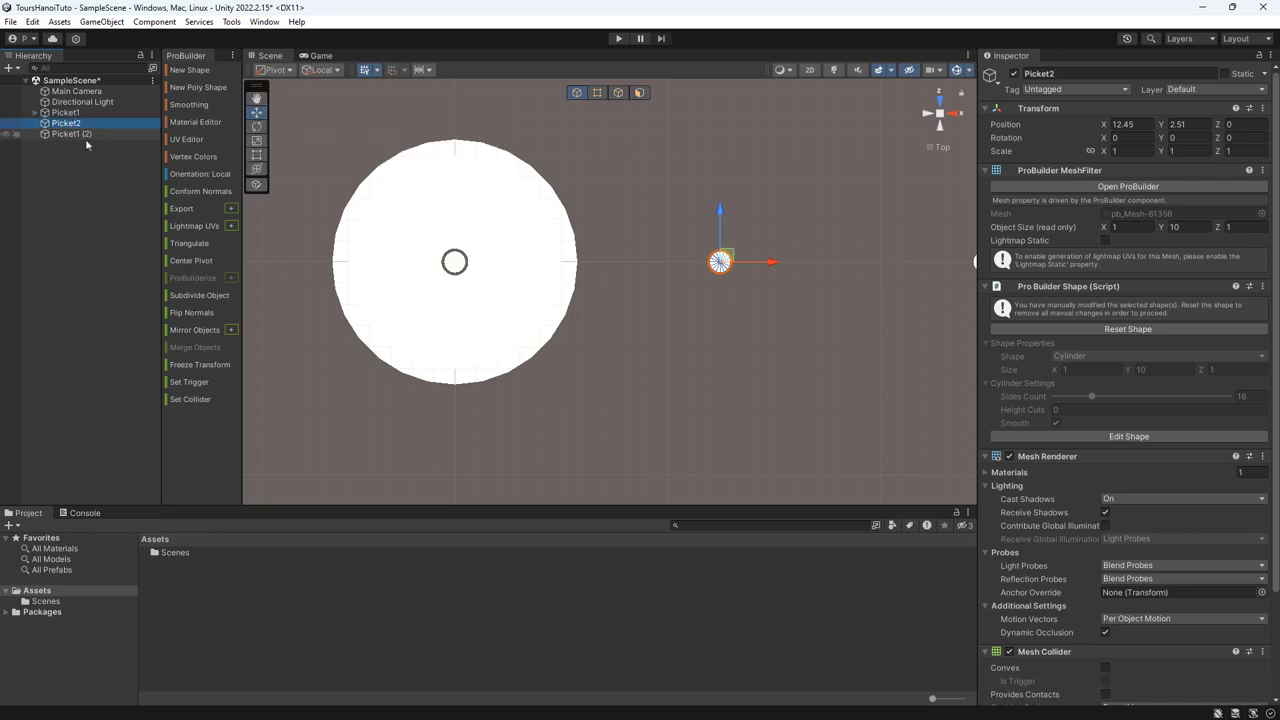
pyautogui.click(82, 135)
pyautogui.rightClick(83, 141)
pyautogui.click(113, 207)
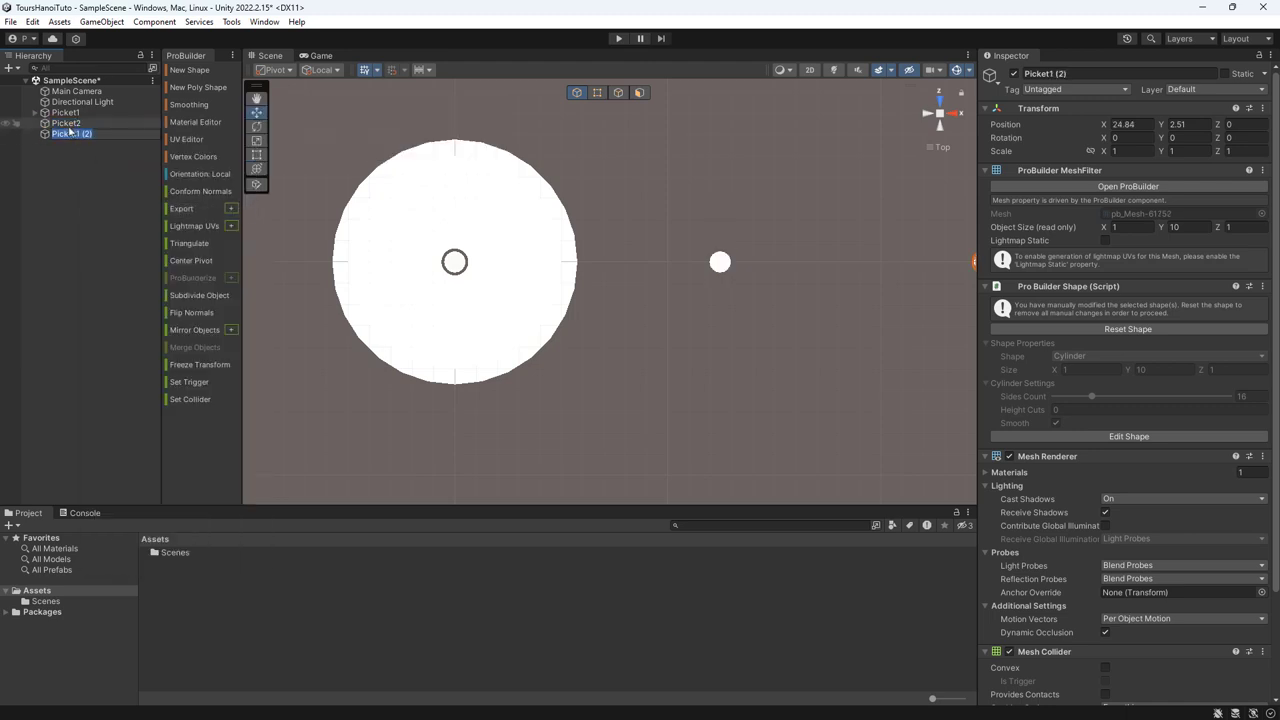
pyautogui.write('3')
pyautogui.press('Return')
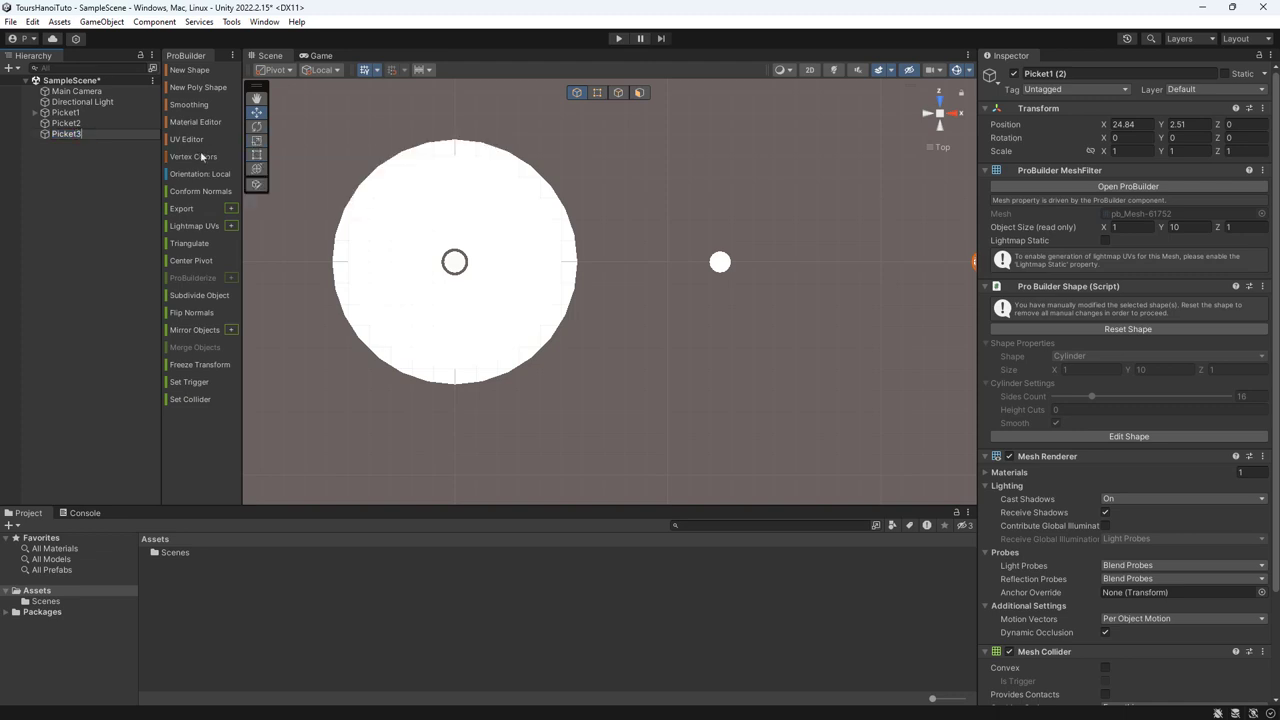
pyautogui.click(677, 308)
pyautogui.moveTo(677, 308)
pyautogui.keyDown('alt'); pyautogui.mouseDown()
pyautogui.moveTo(855, 320)
pyautogui.moveTo(973, 181)
pyautogui.moveTo(742, 343)
pyautogui.mouseUp(); pyautogui.keyUp('alt')
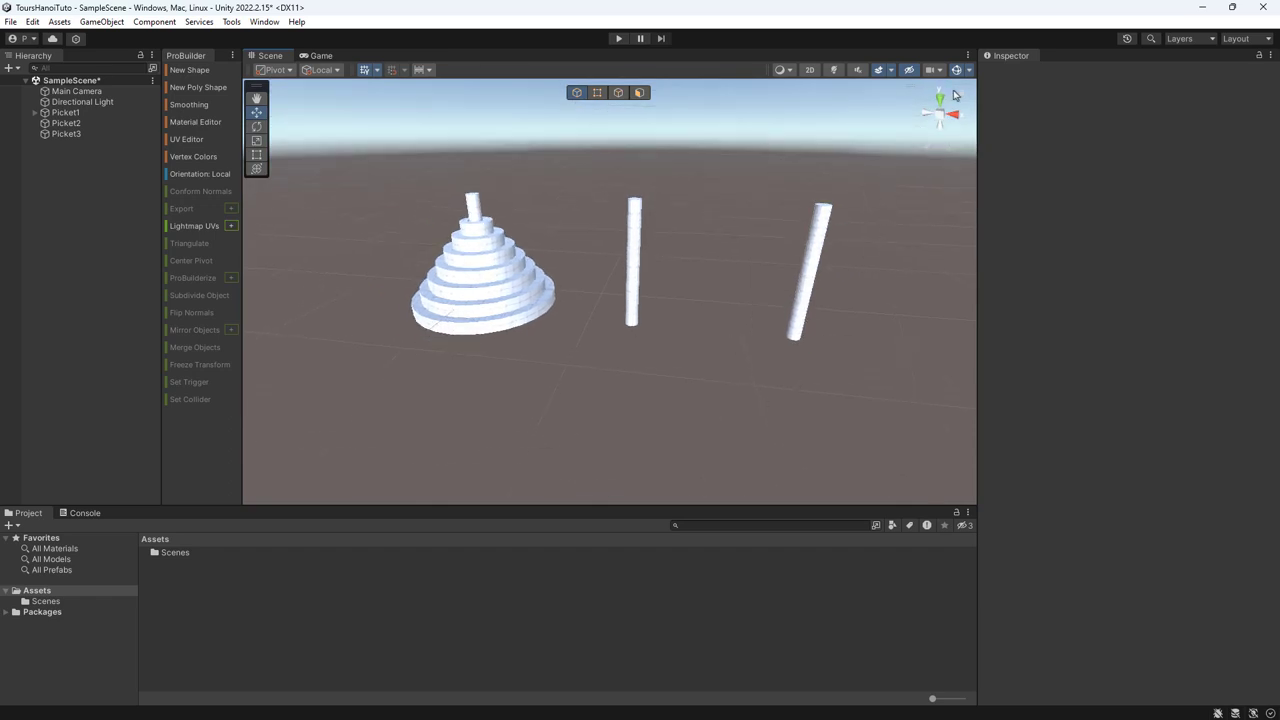
# - Draw a ProBuilder cube board over all three pegs in top view, 1 unit thick
pyautogui.click(941, 97)
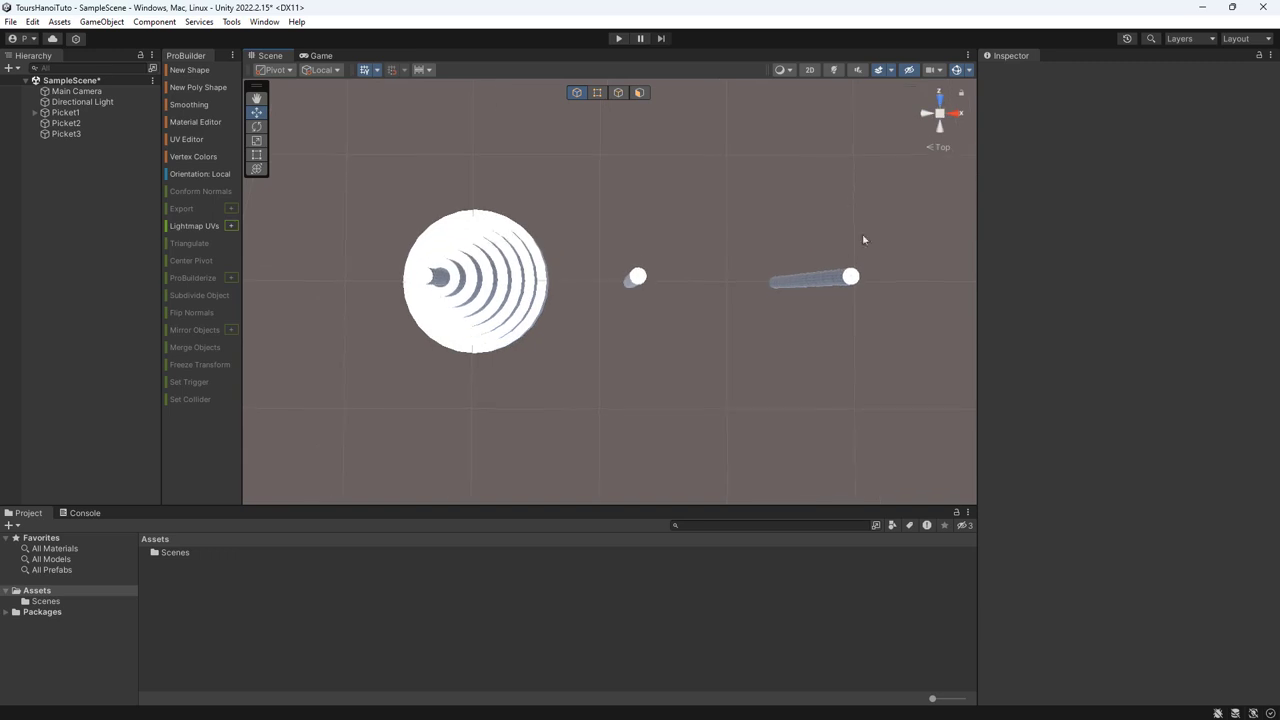
pyautogui.click(192, 70)
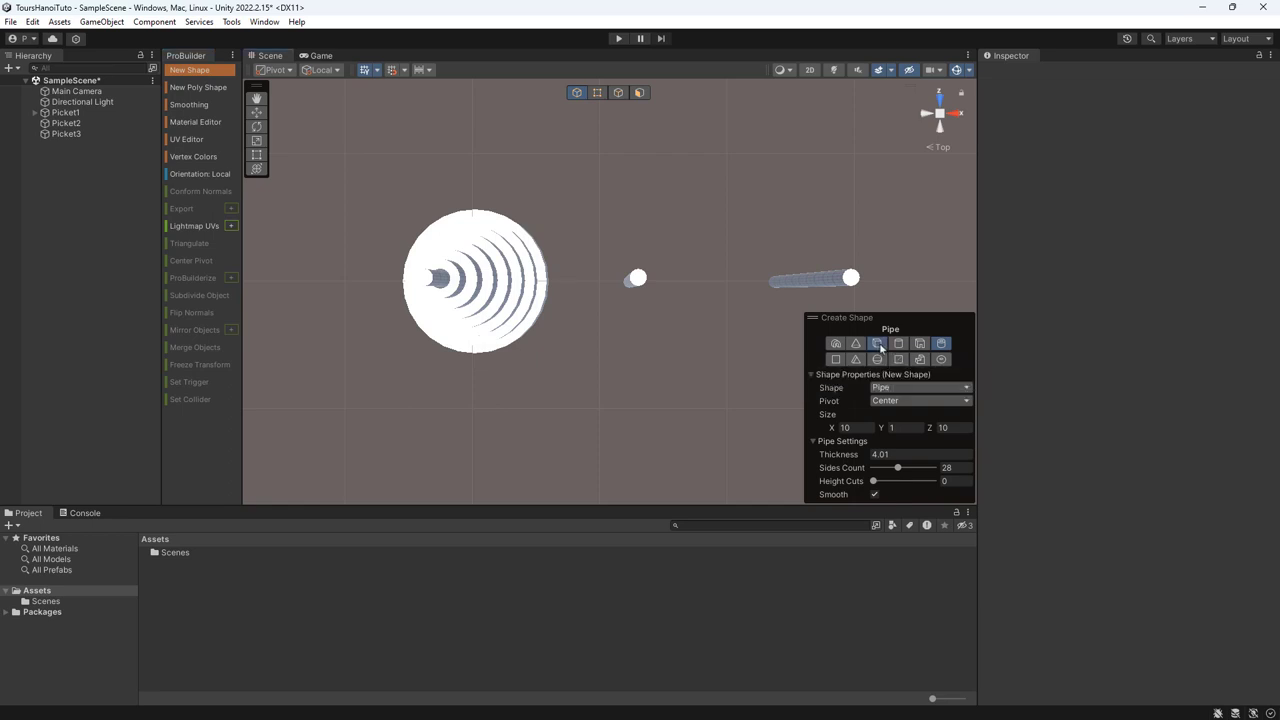
pyautogui.click(877, 343)
pyautogui.click(942, 147)
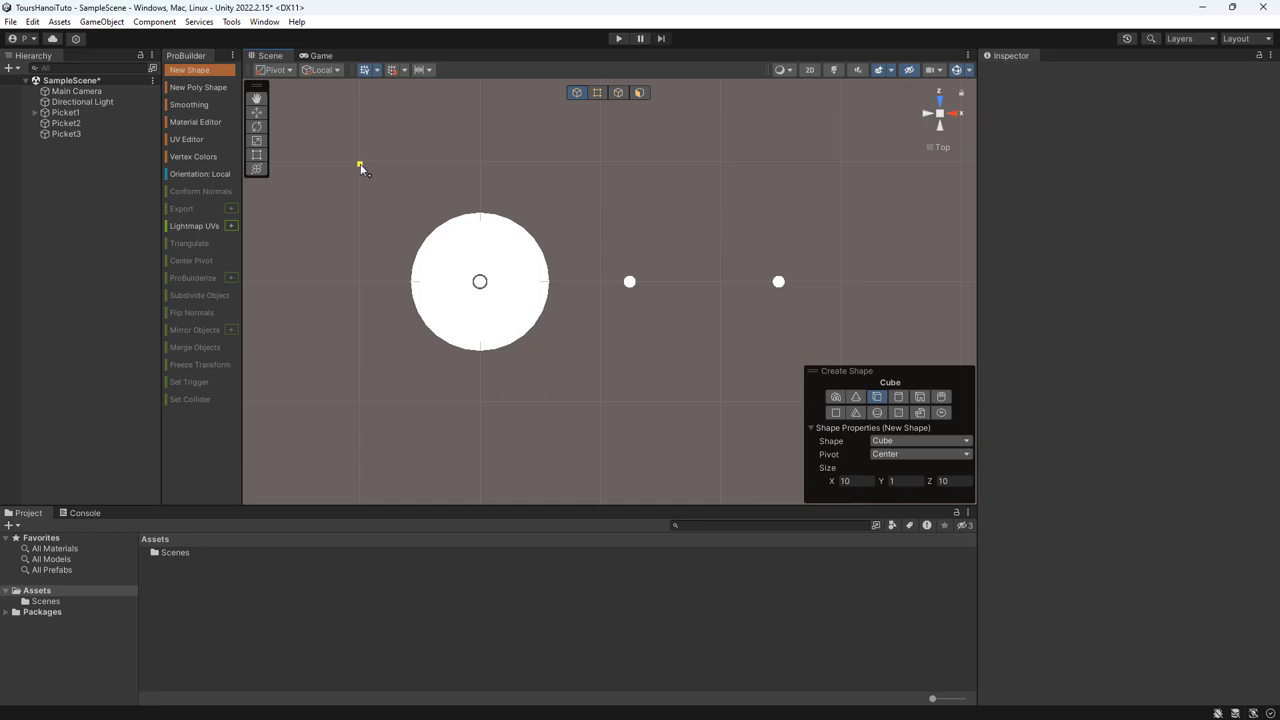
pyautogui.moveTo(360, 163)
pyautogui.mouseDown()
pyautogui.moveTo(849, 410)
pyautogui.moveTo(677, 402)
pyautogui.moveTo(774, 178)
pyautogui.moveTo(772, 254)
pyautogui.mouseUp()
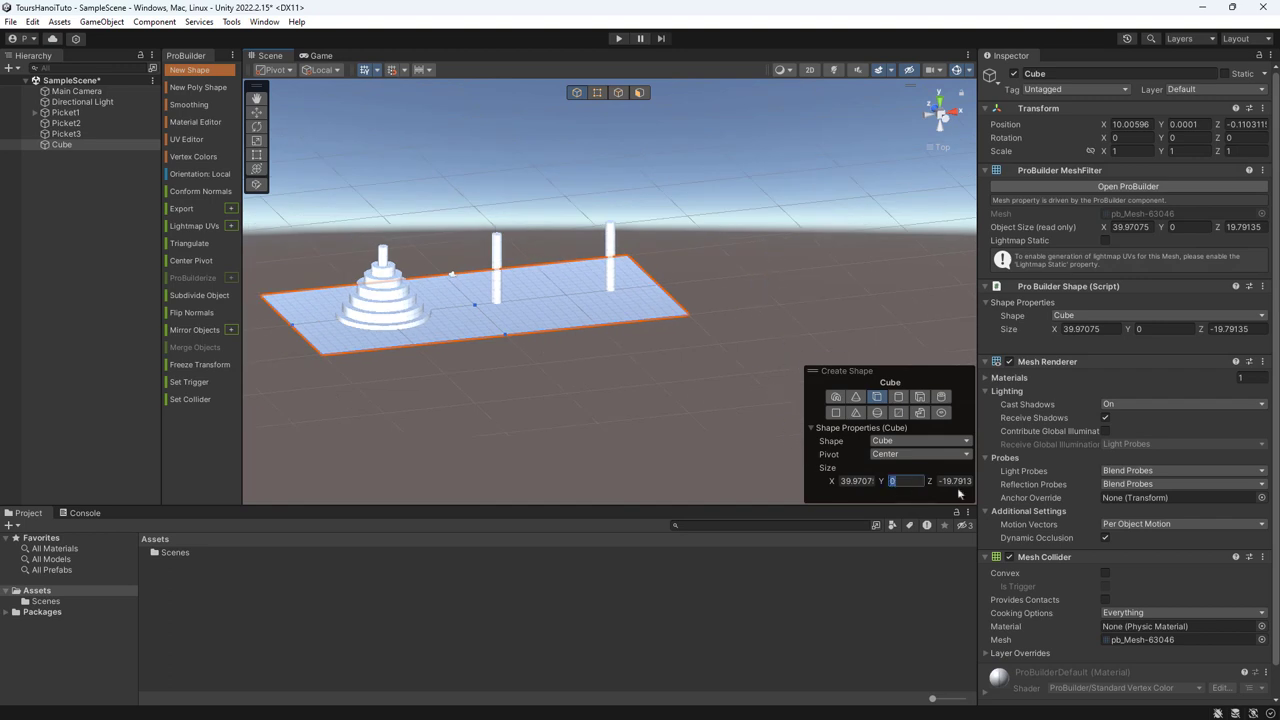
pyautogui.write('1')
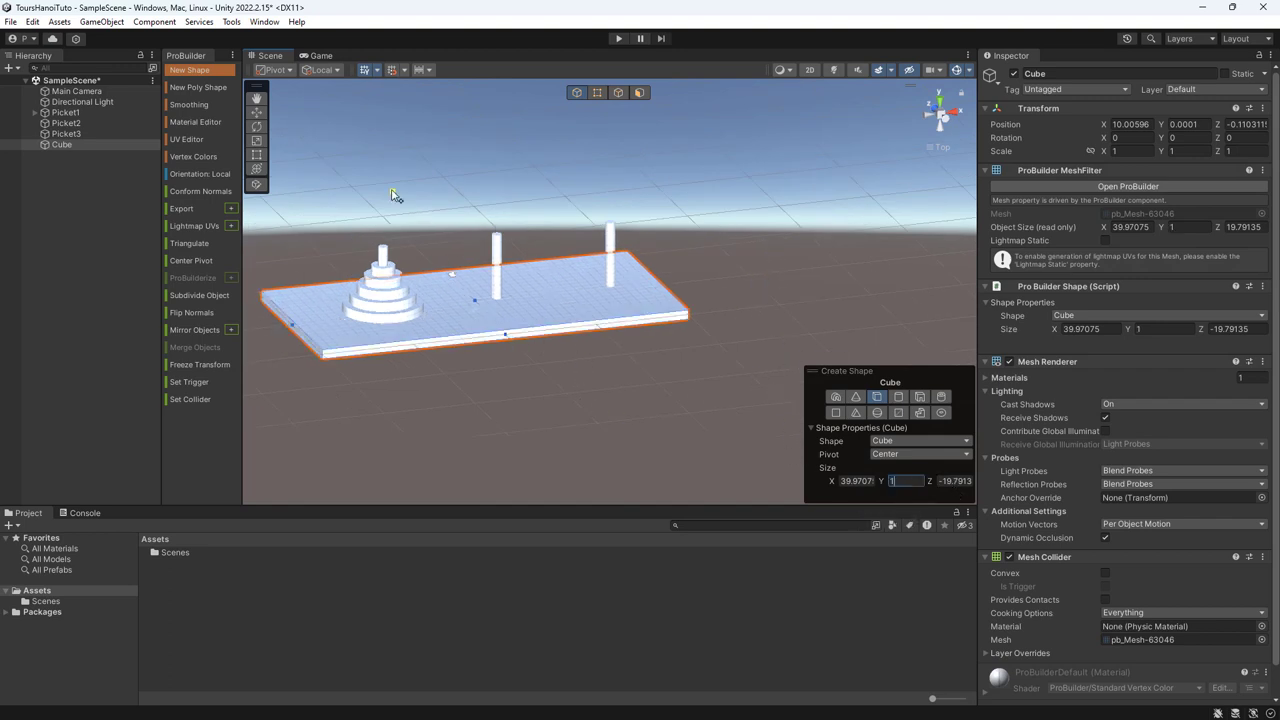
pyautogui.click(256, 112)
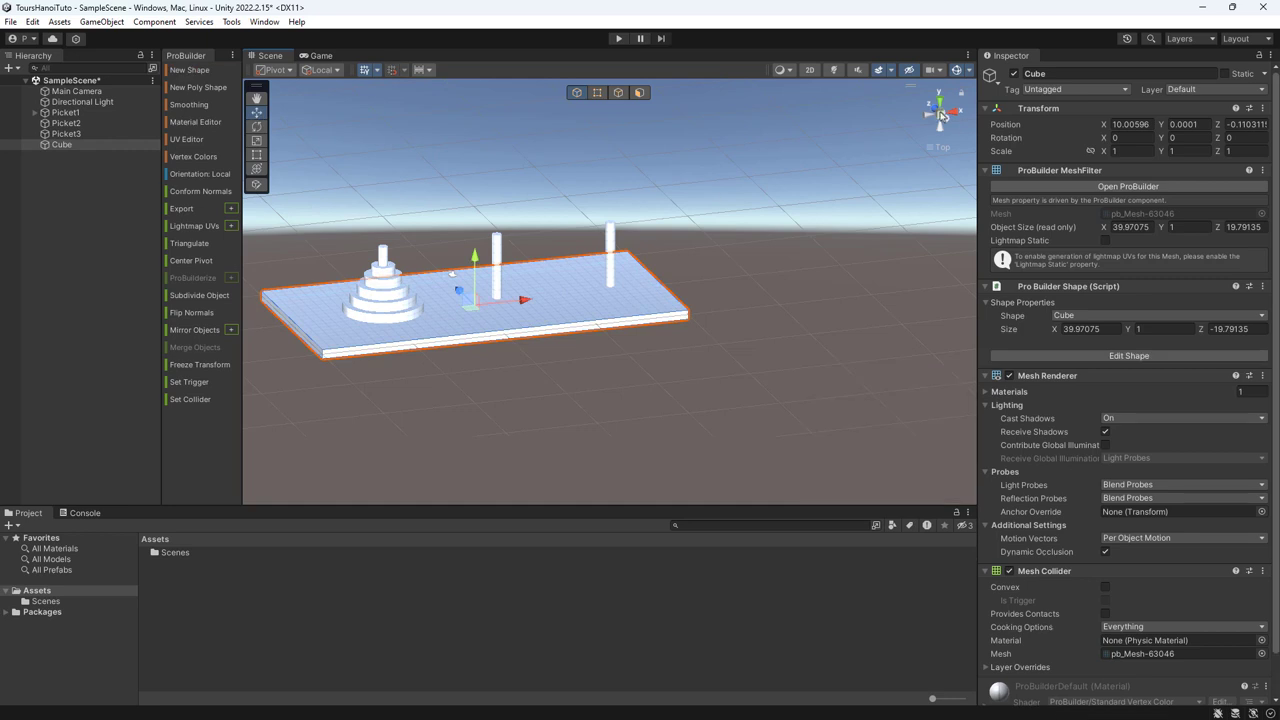
# - Lower the 39.97 × 1 × 19.79 board to Y -2.04 beneath the pegs
pyautogui.moveTo(474, 262); pyautogui.dragTo(474, 275)
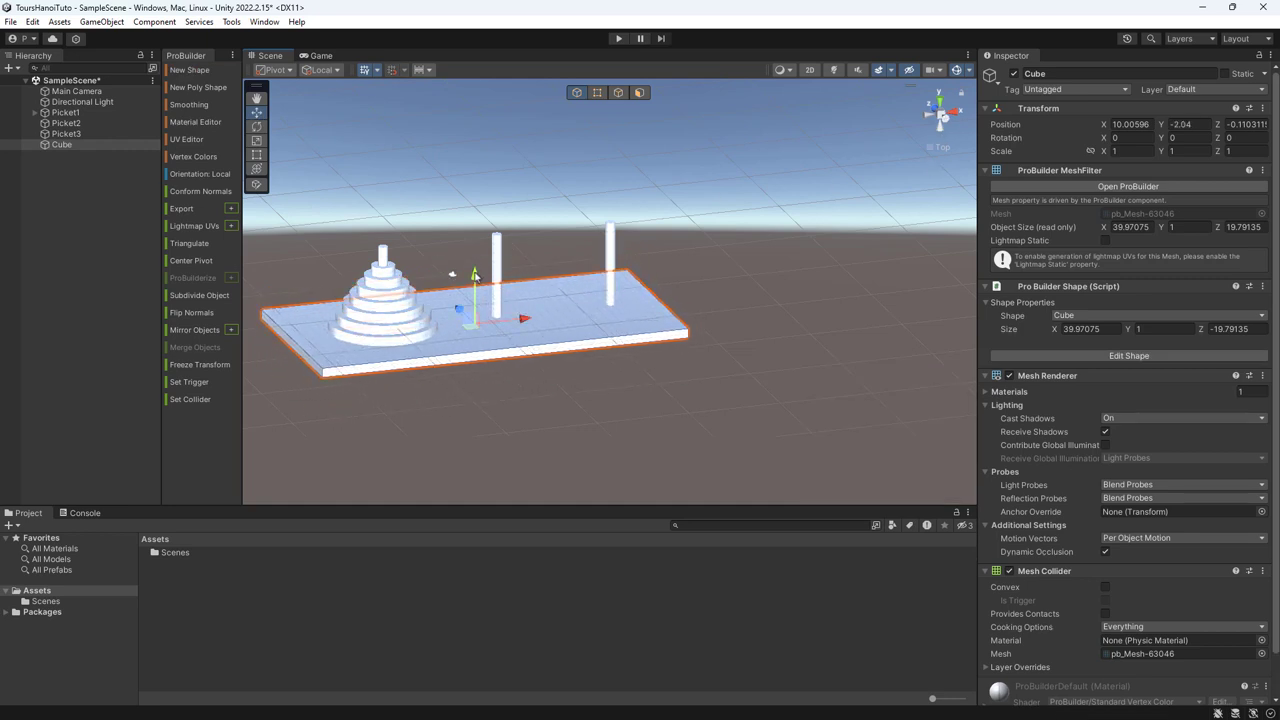
pyautogui.click(928, 112)
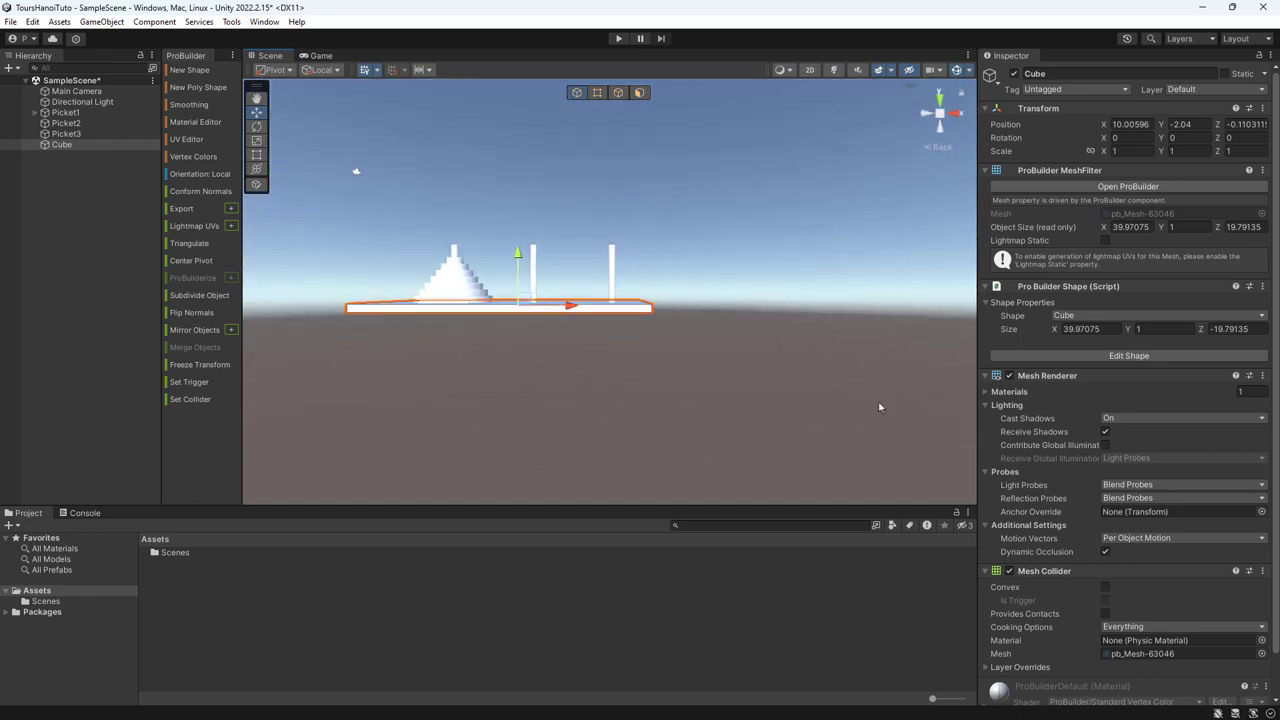
pyautogui.moveTo(880, 406)
pyautogui.keyDown('alt'); pyautogui.mouseDown()
pyautogui.moveTo(766, 423)
pyautogui.moveTo(730, 321)
pyautogui.mouseUp(); pyautogui.keyUp('alt')
pyautogui.moveTo(730, 321)
pyautogui.mouseDown(button='middle')
pyautogui.moveTo(825, 316)
pyautogui.moveTo(896, 285)
pyautogui.mouseUp(button='middle')
pyautogui.scroll(5, 850, 306)
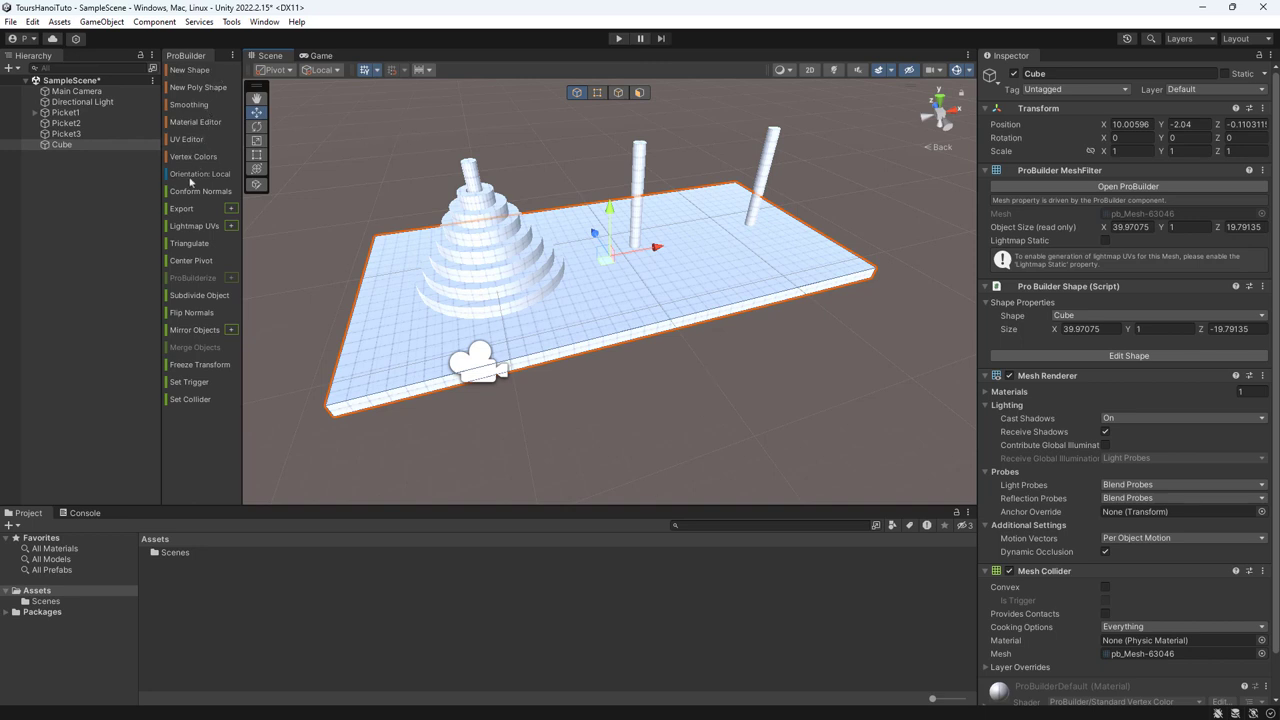
# - Open ProBuilder's Material Editor from the ProBuilder toolbar
pyautogui.click(190, 123)
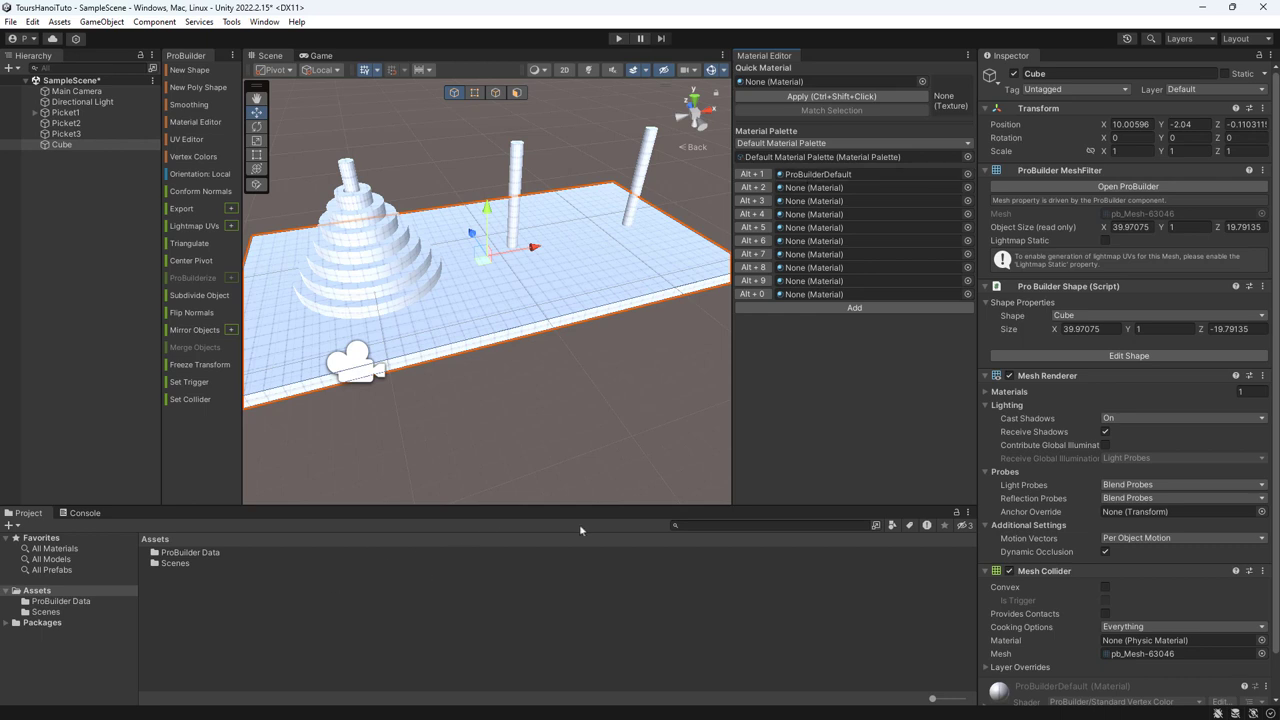
# - Create a BaseMat material in Assets using the ProBuilder/Standard Vertex Color shader
pyautogui.rightClick(234, 606)
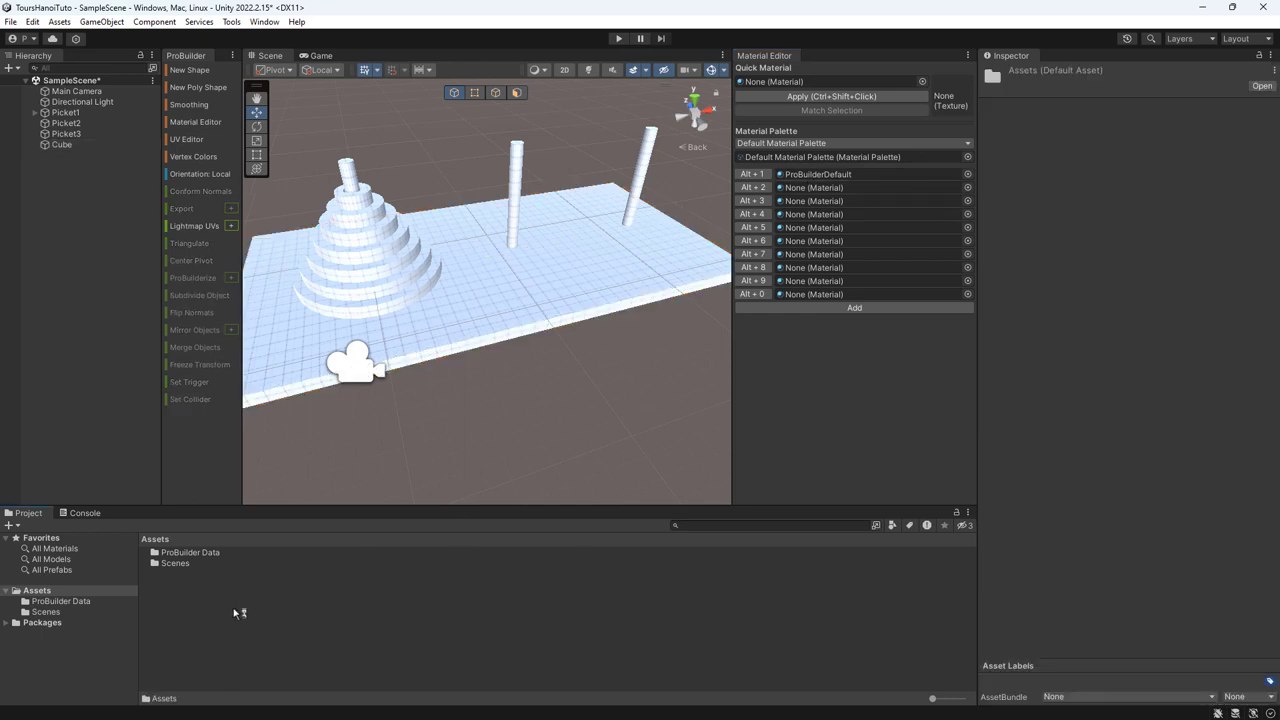
pyautogui.moveTo(300, 236)
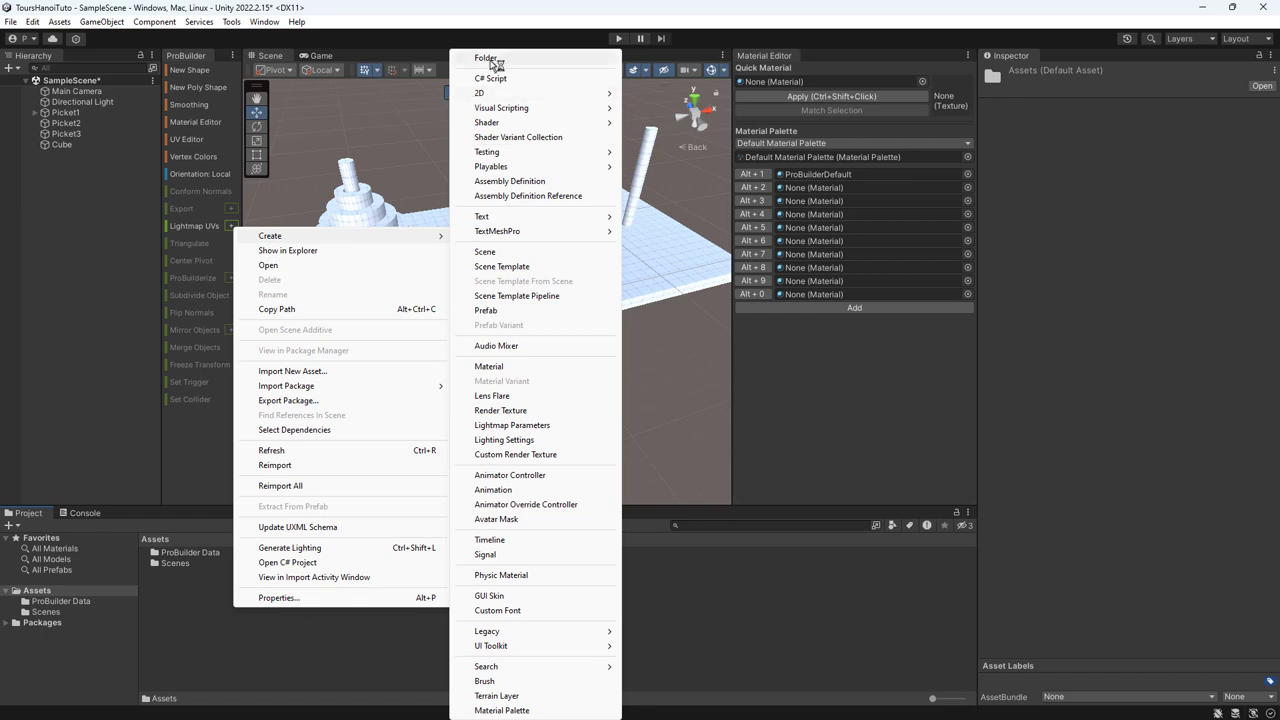
pyautogui.click(460, 366)
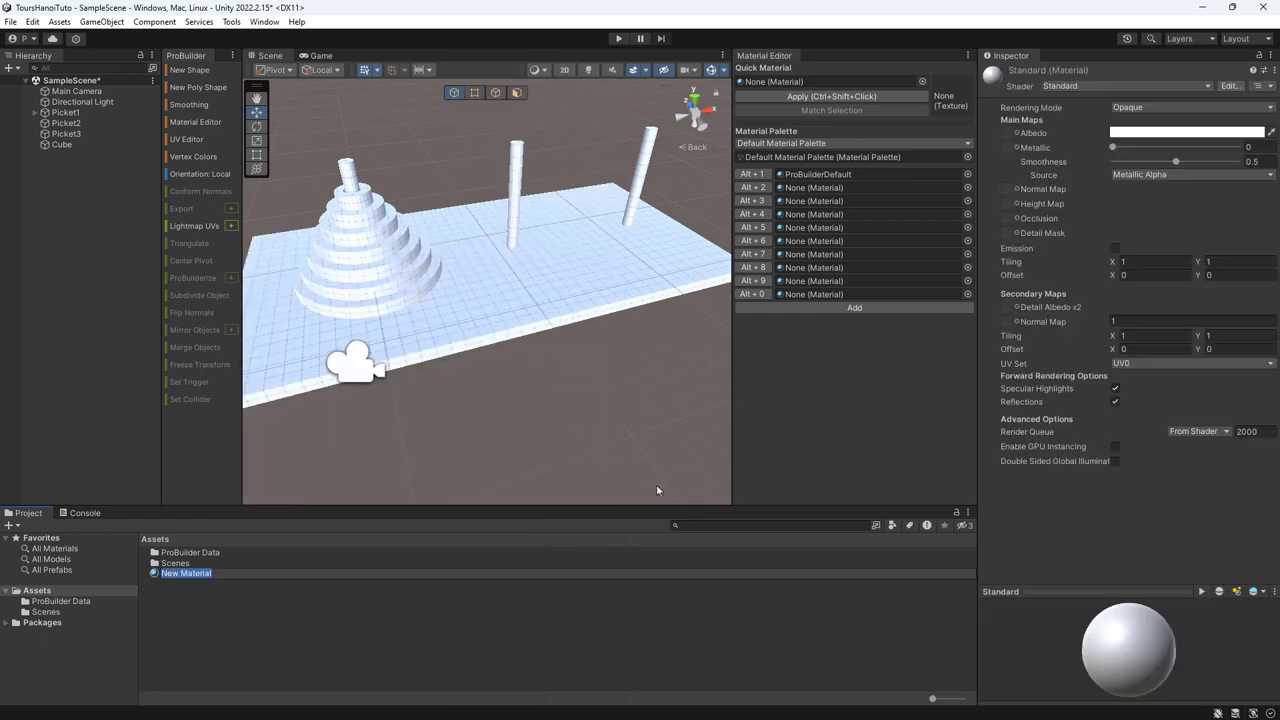
pyautogui.write('BaseMat')
pyautogui.press('Return')
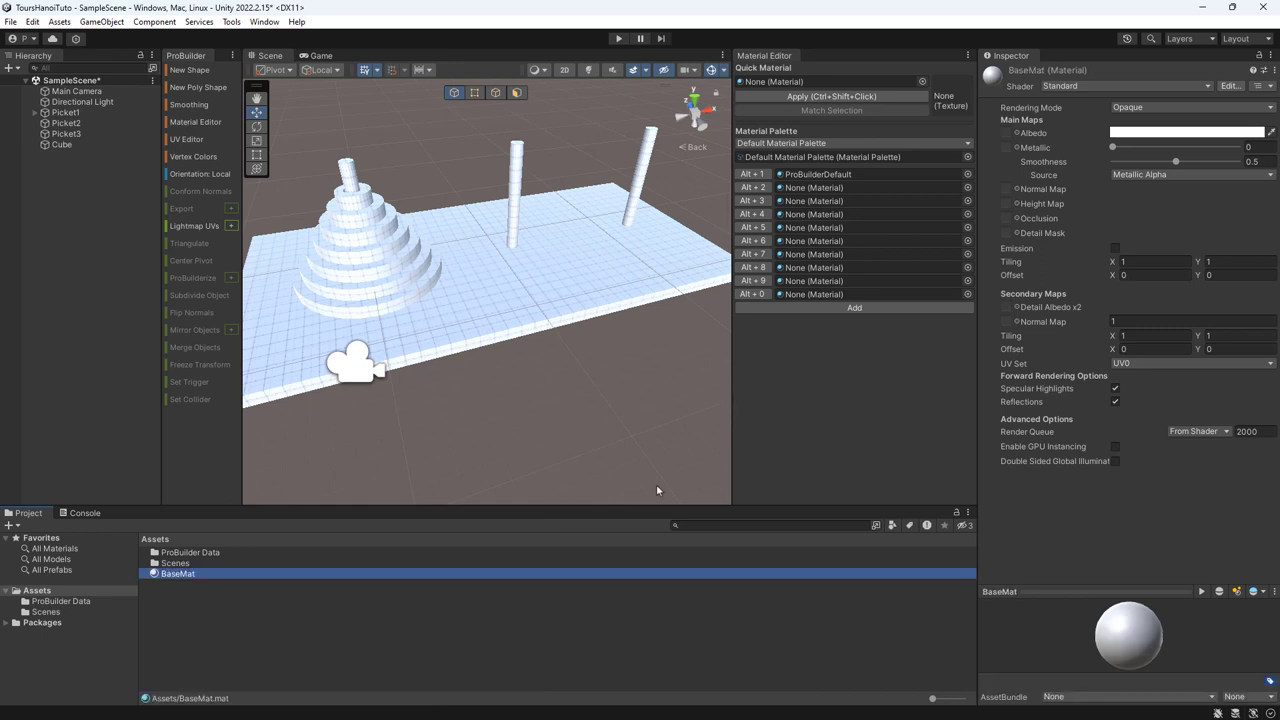
pyautogui.click(1098, 87)
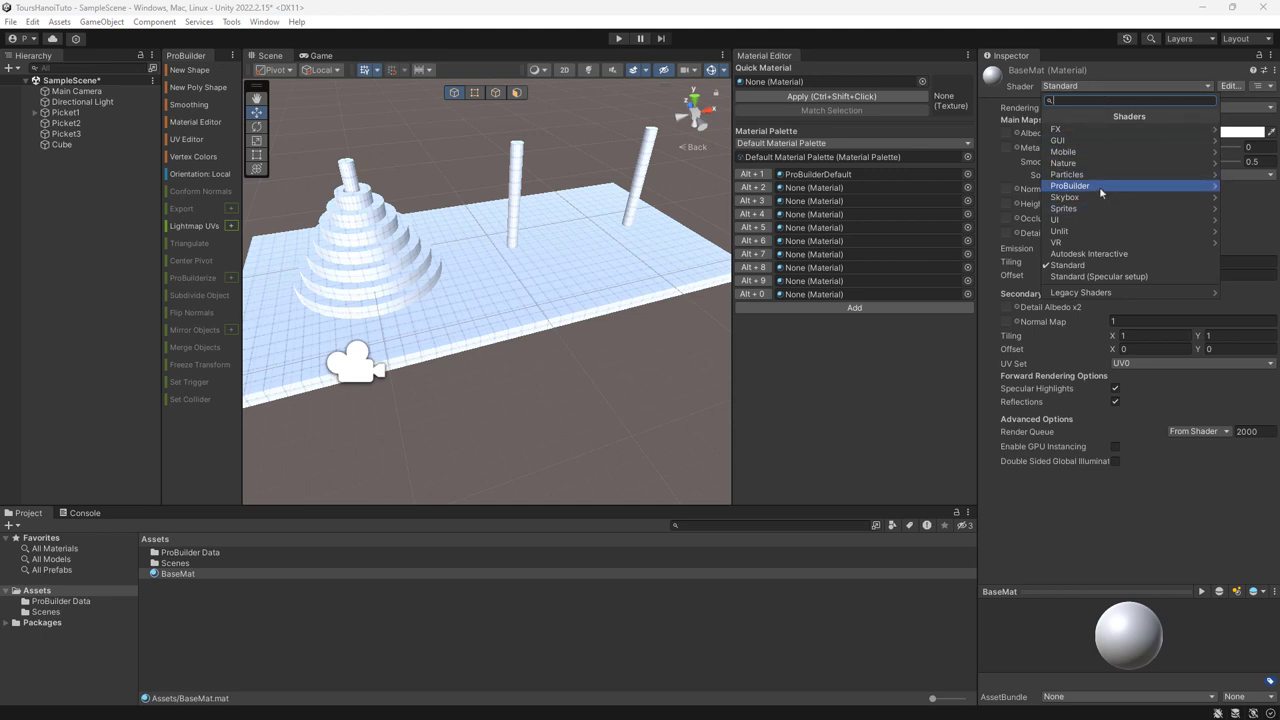
pyautogui.click(1100, 186)
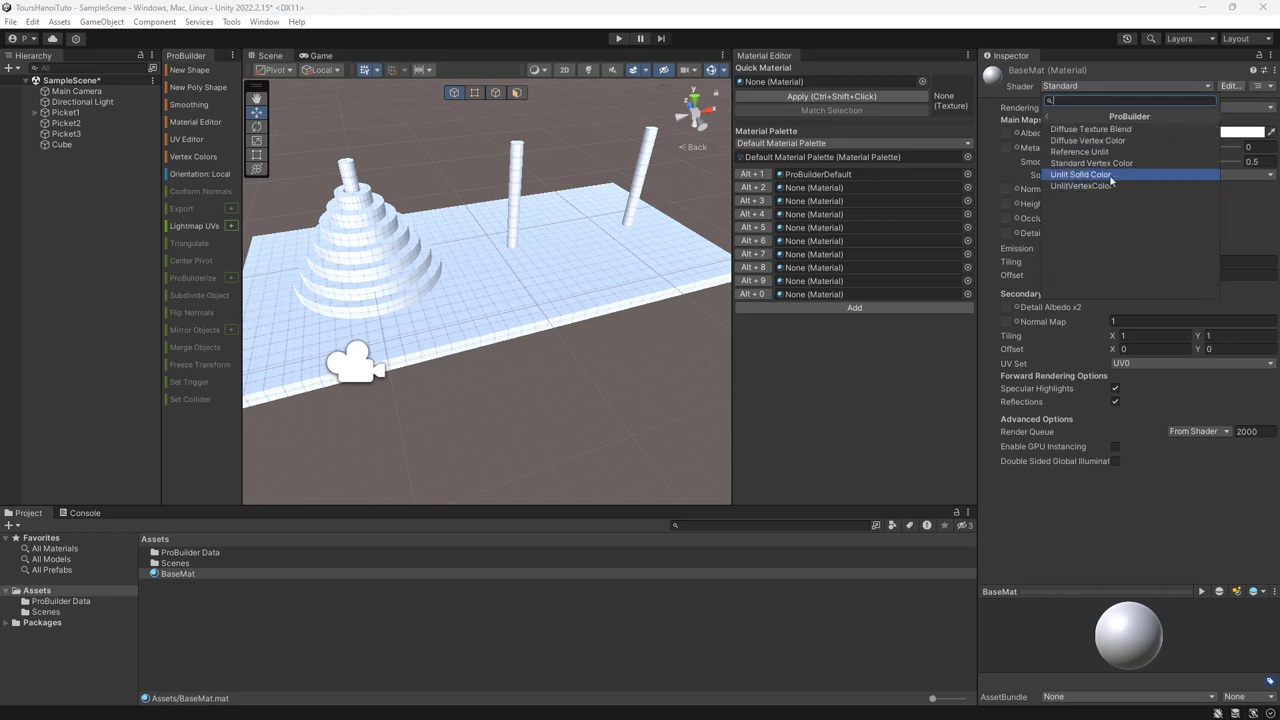
pyautogui.click(1129, 164)
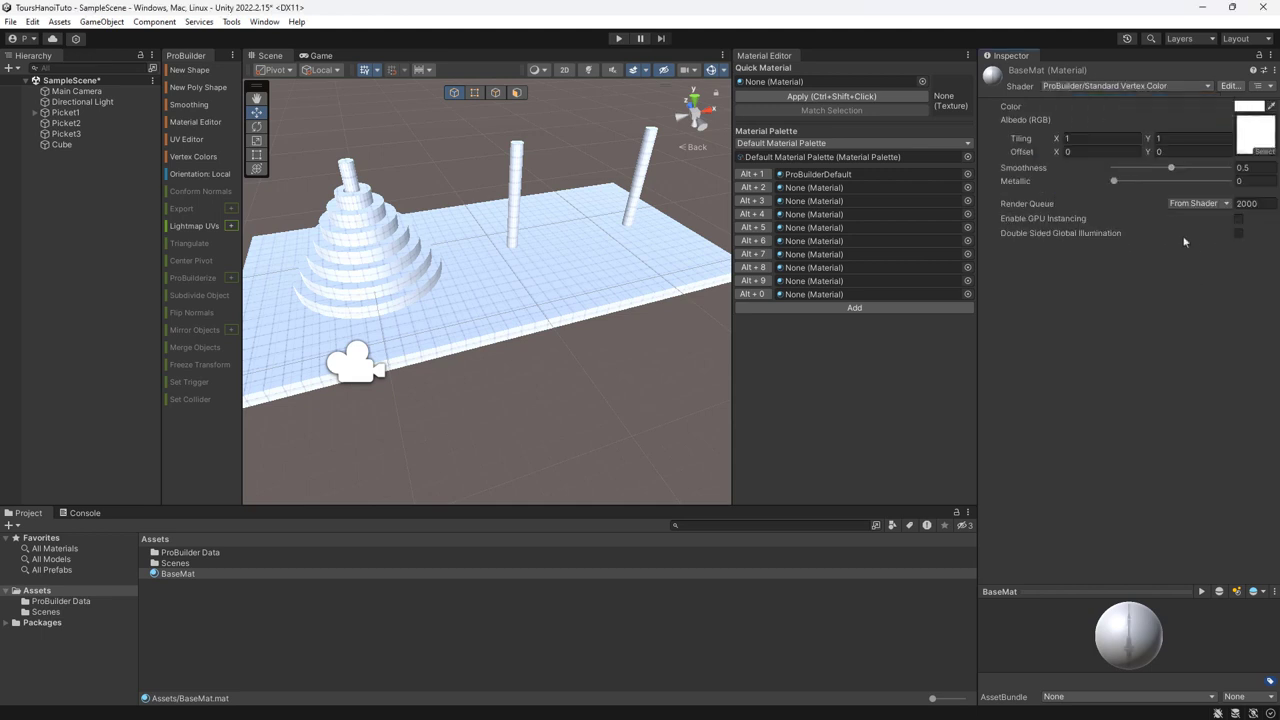
pyautogui.click(300, 531)
# - Put BaseMat in the first palette slot and clear its Albedo grid texture
pyautogui.moveTo(180, 574)
pyautogui.mouseDown()
pyautogui.moveTo(812, 210)
pyautogui.moveTo(826, 178)
pyautogui.mouseUp()
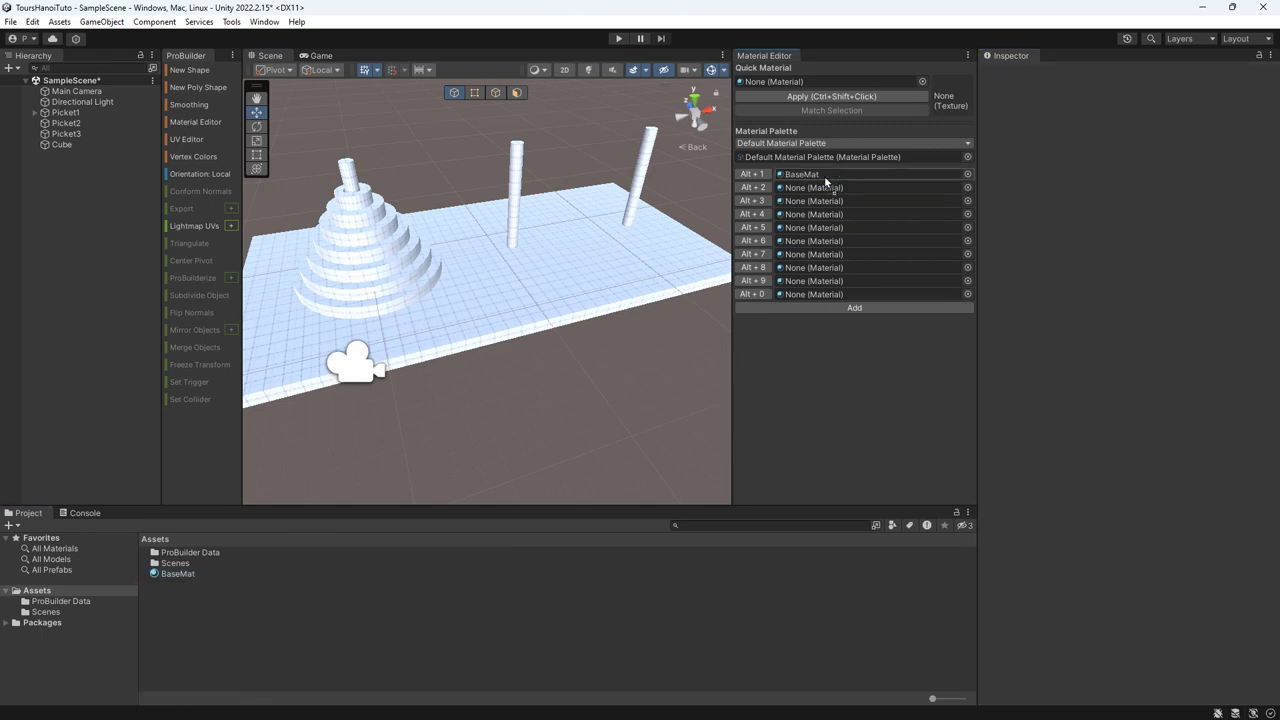
pyautogui.click(563, 302)
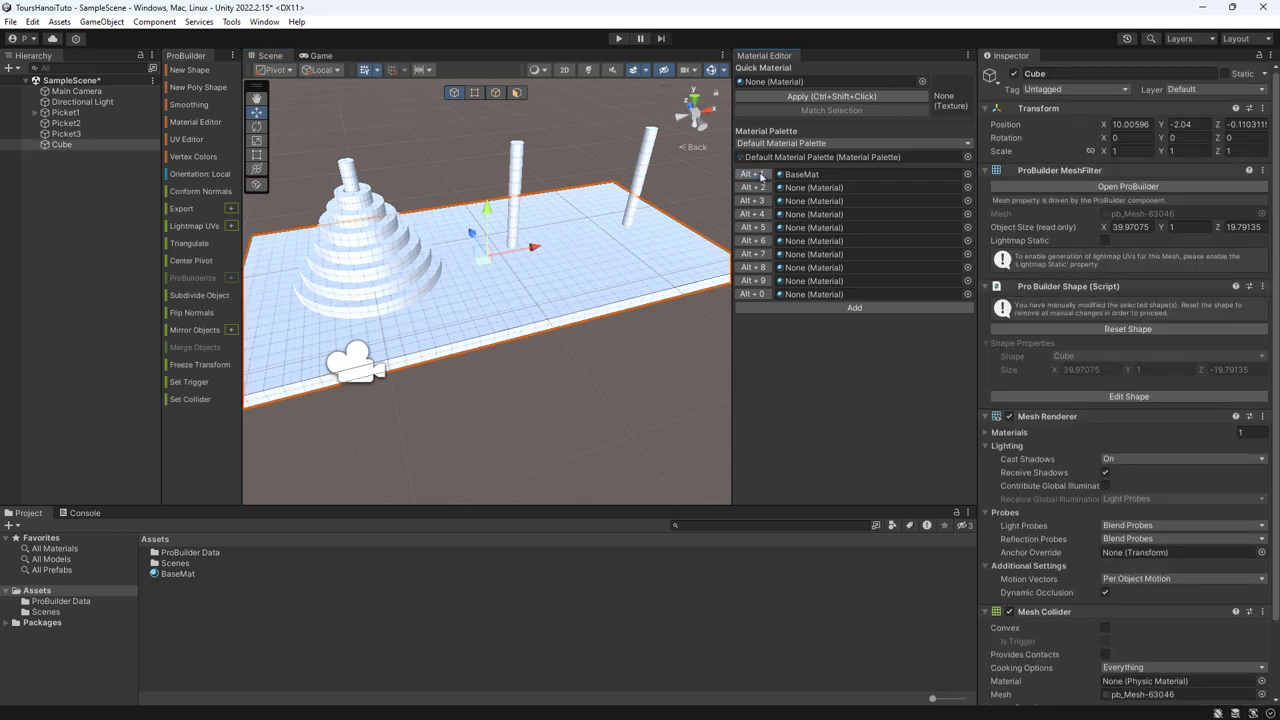
pyautogui.keyDown('alt'); pyautogui.moveTo(633, 345); pyautogui.dragTo(647, 398); pyautogui.keyUp('alt')
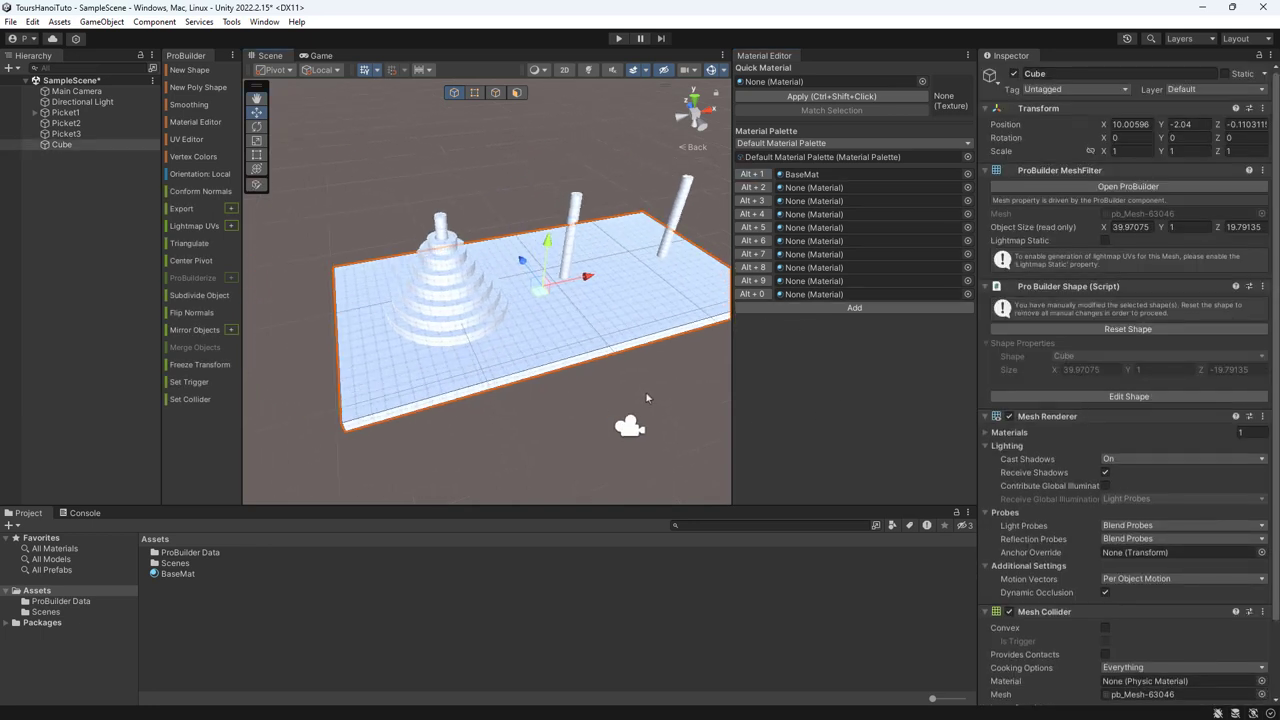
pyautogui.scroll(3, 646, 398)
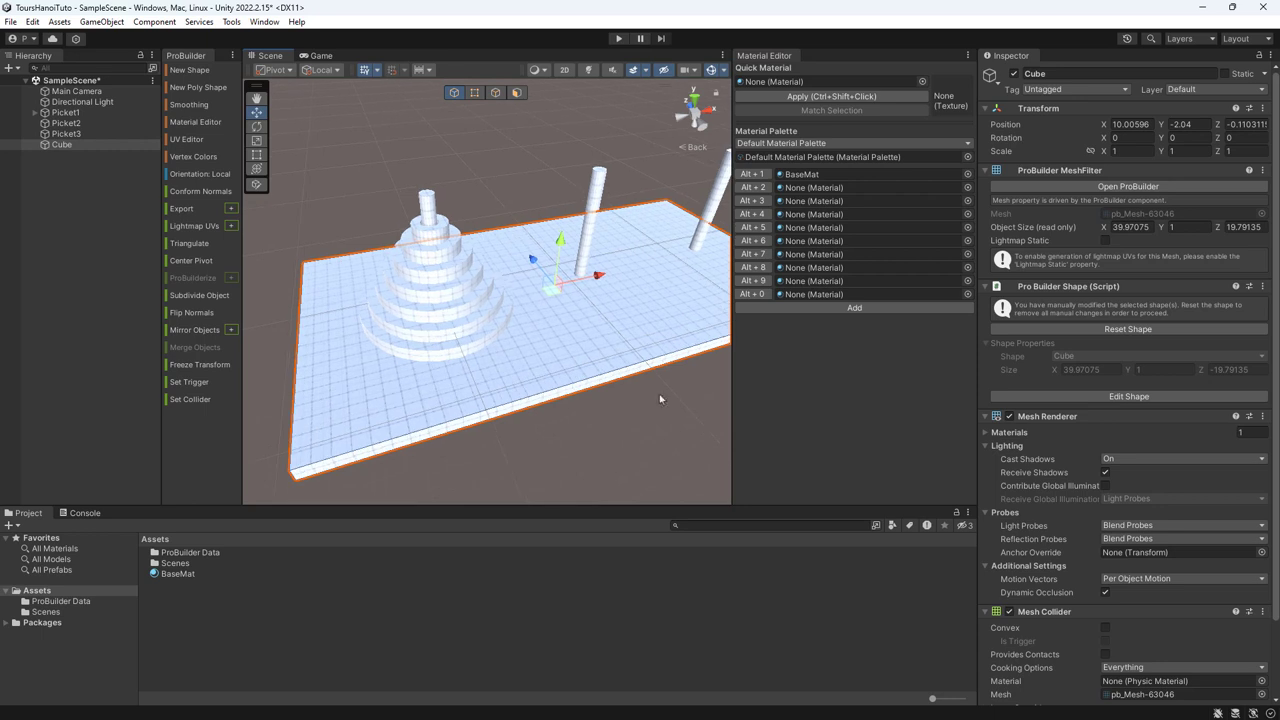
pyautogui.click(186, 575)
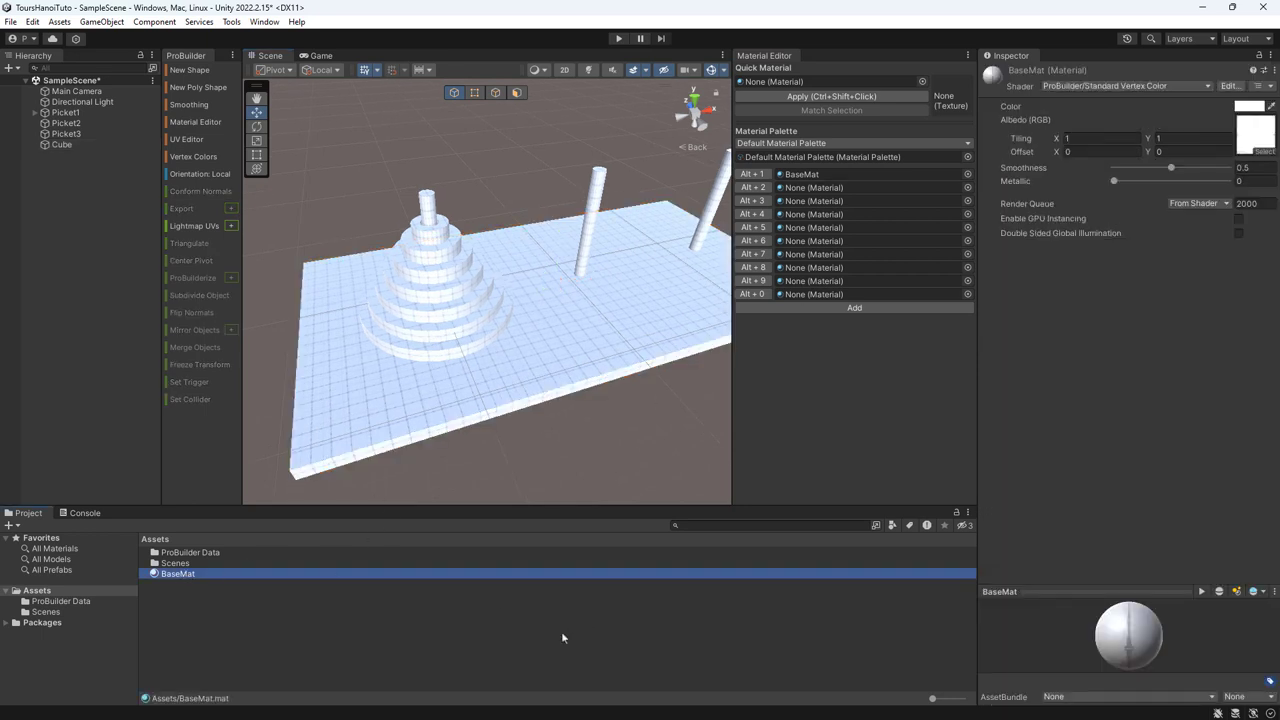
pyautogui.click(1250, 143)
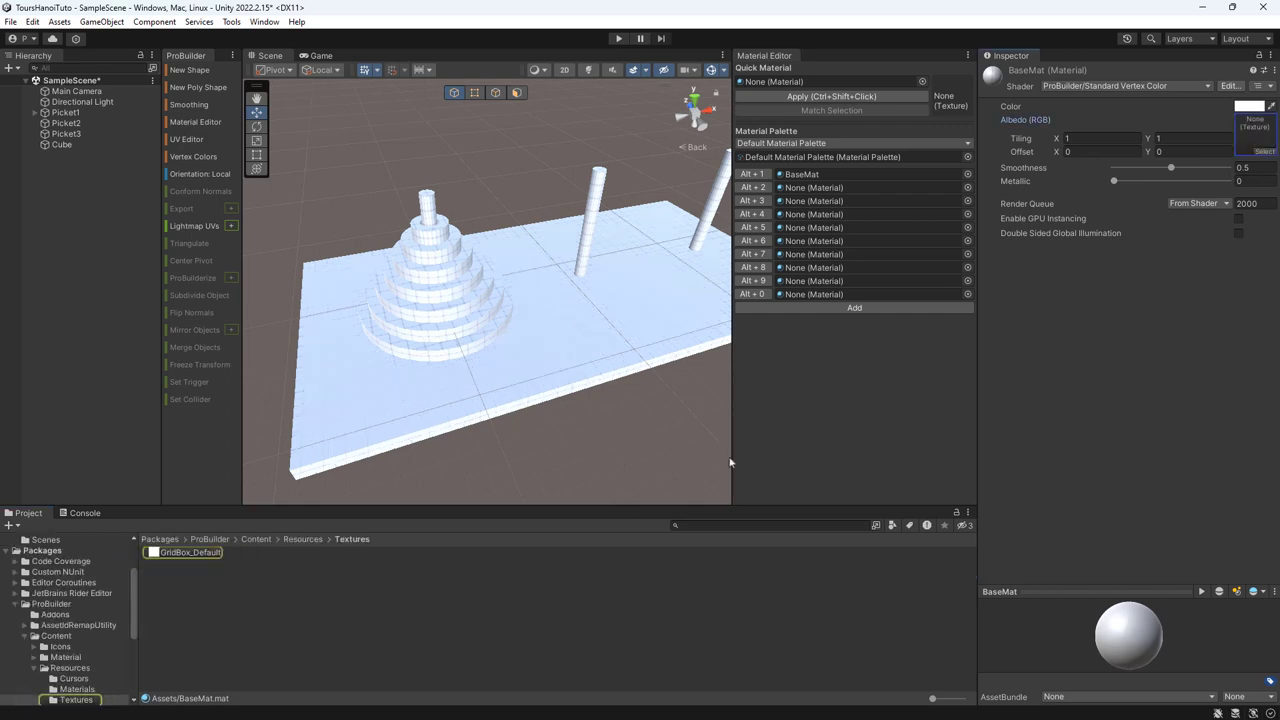
# - Apply BaseMat to the pegs Picket1, Picket2 and Picket3
pyautogui.click(65, 112)
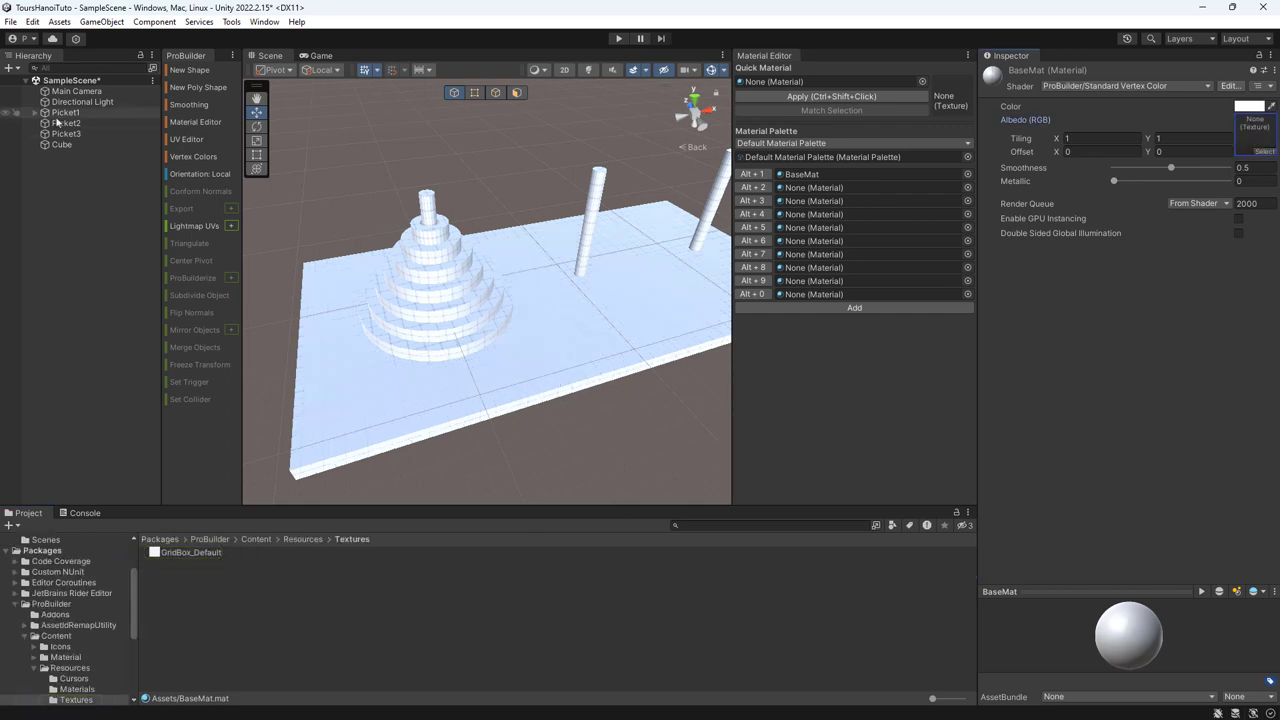
pyautogui.keyDown('ctrl'); pyautogui.click(65, 123); pyautogui.keyUp('ctrl')
pyautogui.keyDown('ctrl'); pyautogui.click(62, 136); pyautogui.keyUp('ctrl')
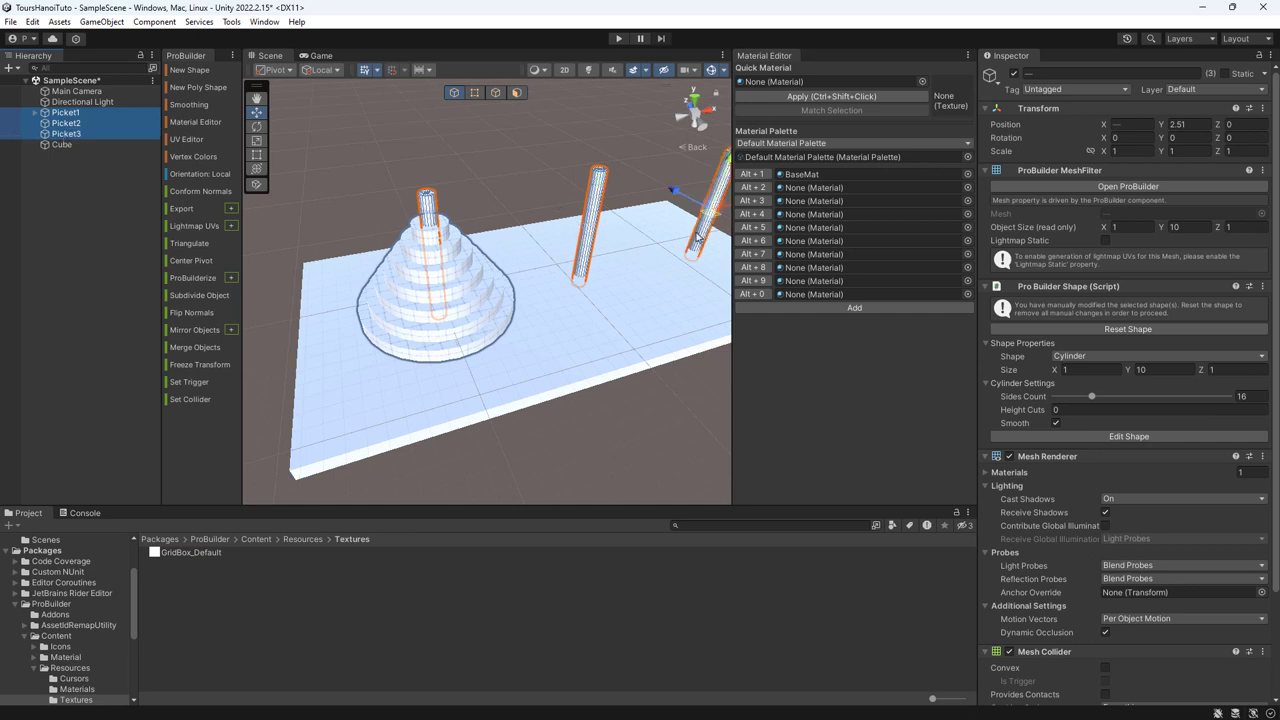
pyautogui.click(756, 176)
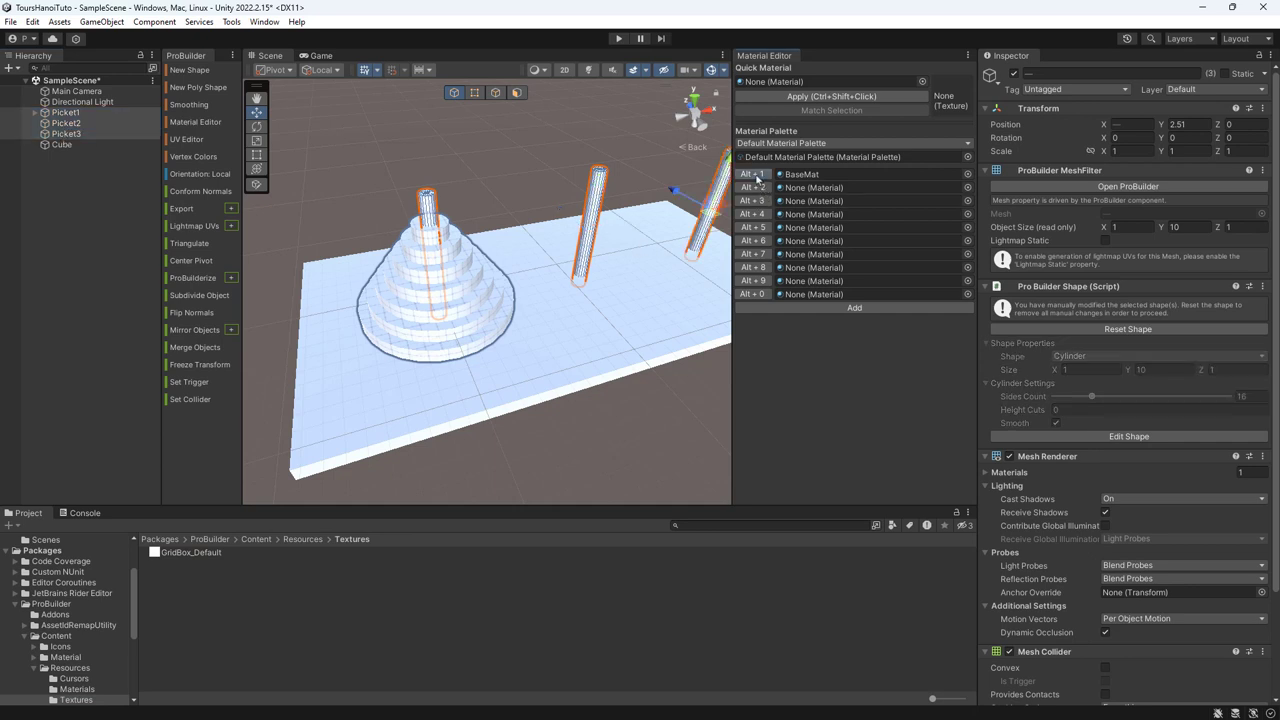
# - Apply BaseMat to all seven disks, Pipe through Pipe (6)
pyautogui.click(34, 112)
pyautogui.click(68, 123)
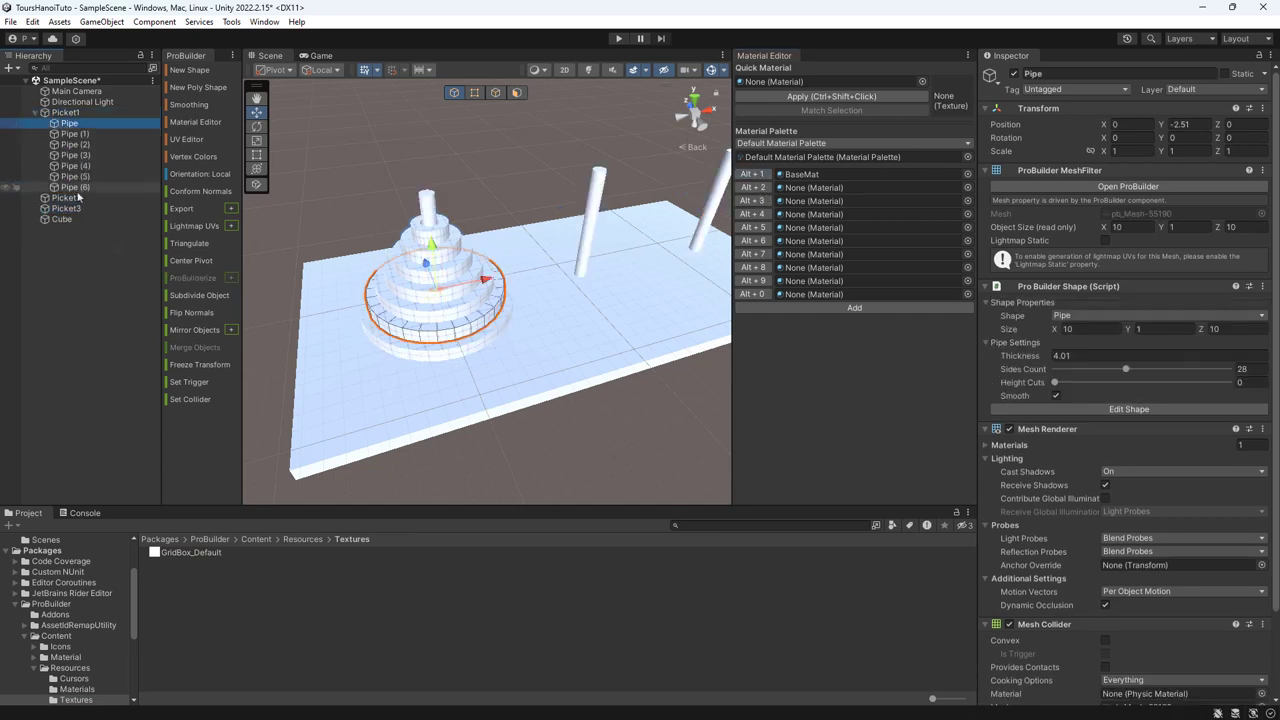
pyautogui.keyDown('shift'); pyautogui.click(76, 187); pyautogui.keyUp('shift')
pyautogui.click(757, 174)
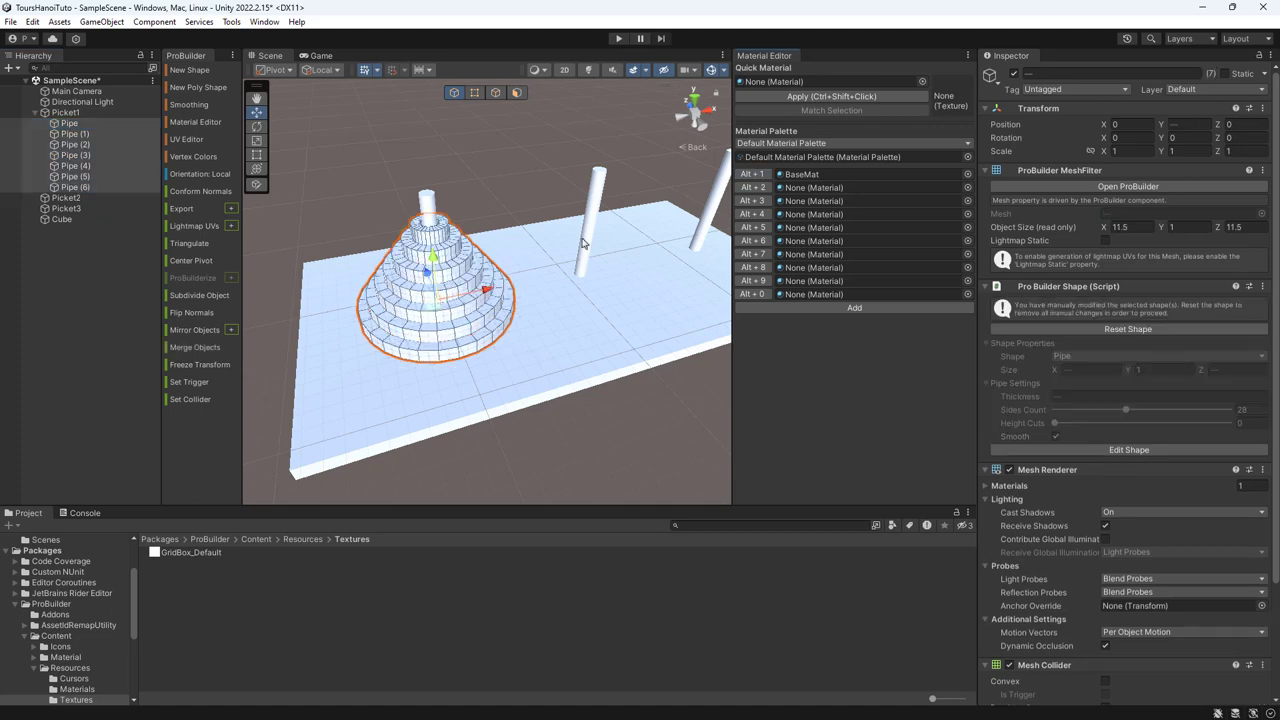
pyautogui.scroll(3, 568, 424)
pyautogui.moveTo(605, 407)
pyautogui.keyDown('alt'); pyautogui.mouseDown()
pyautogui.moveTo(551, 343)
pyautogui.moveTo(572, 348)
pyautogui.mouseUp(); pyautogui.keyUp('alt')
pyautogui.scroll(-3, 572, 348)
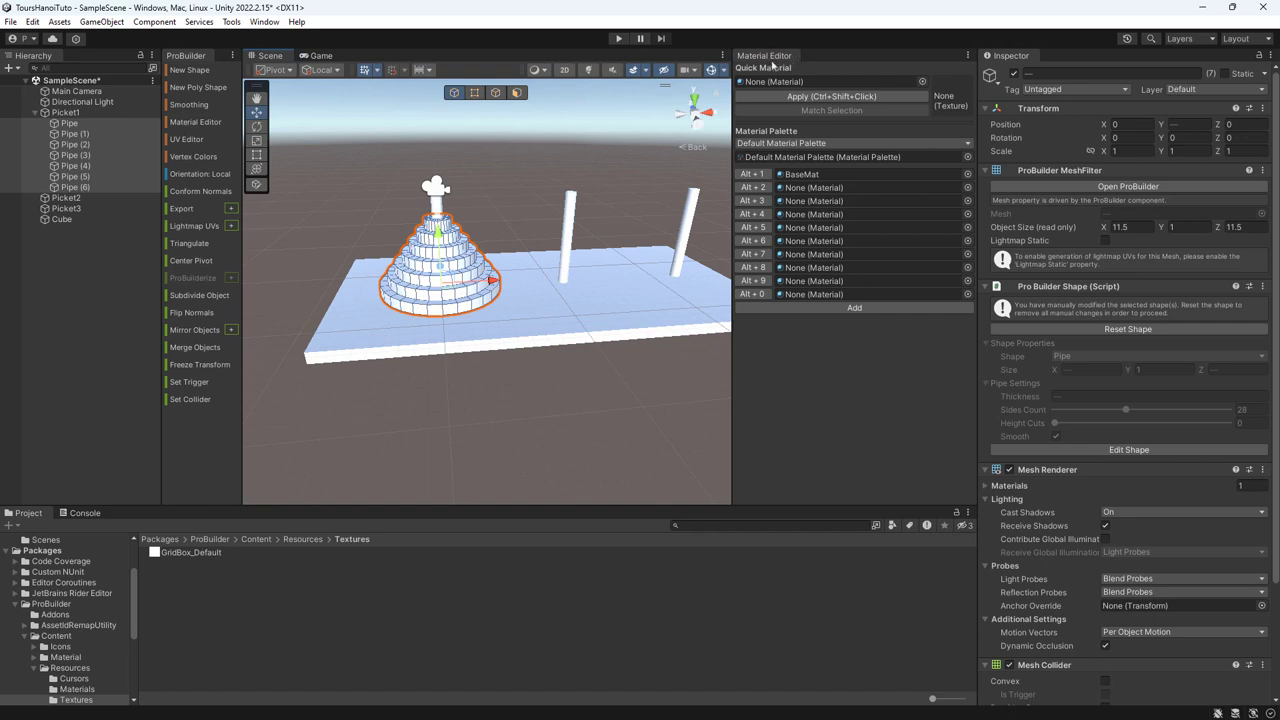
# - Close the Material Editor panel and recentre the view on the board
pyautogui.rightClick(768, 57)
pyautogui.click(810, 116)
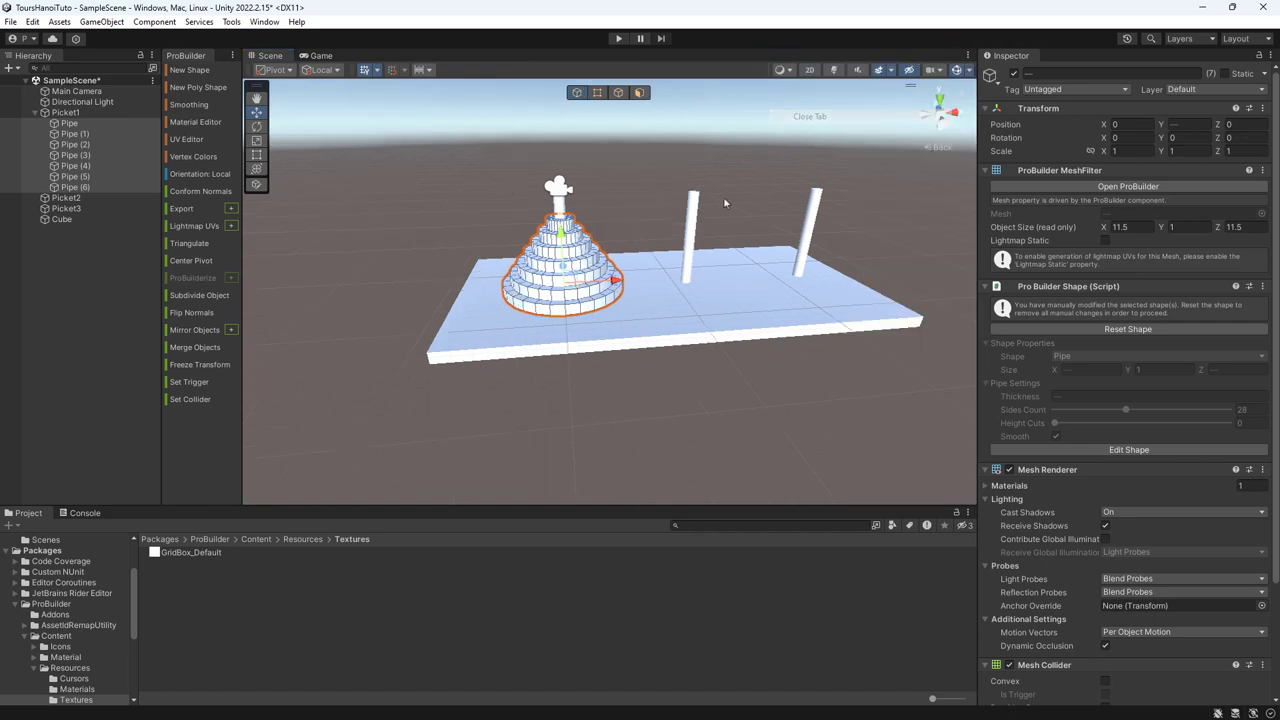
pyautogui.moveTo(738, 408); pyautogui.dragTo(686, 426, button='middle')
pyautogui.scroll(1, 686, 426)
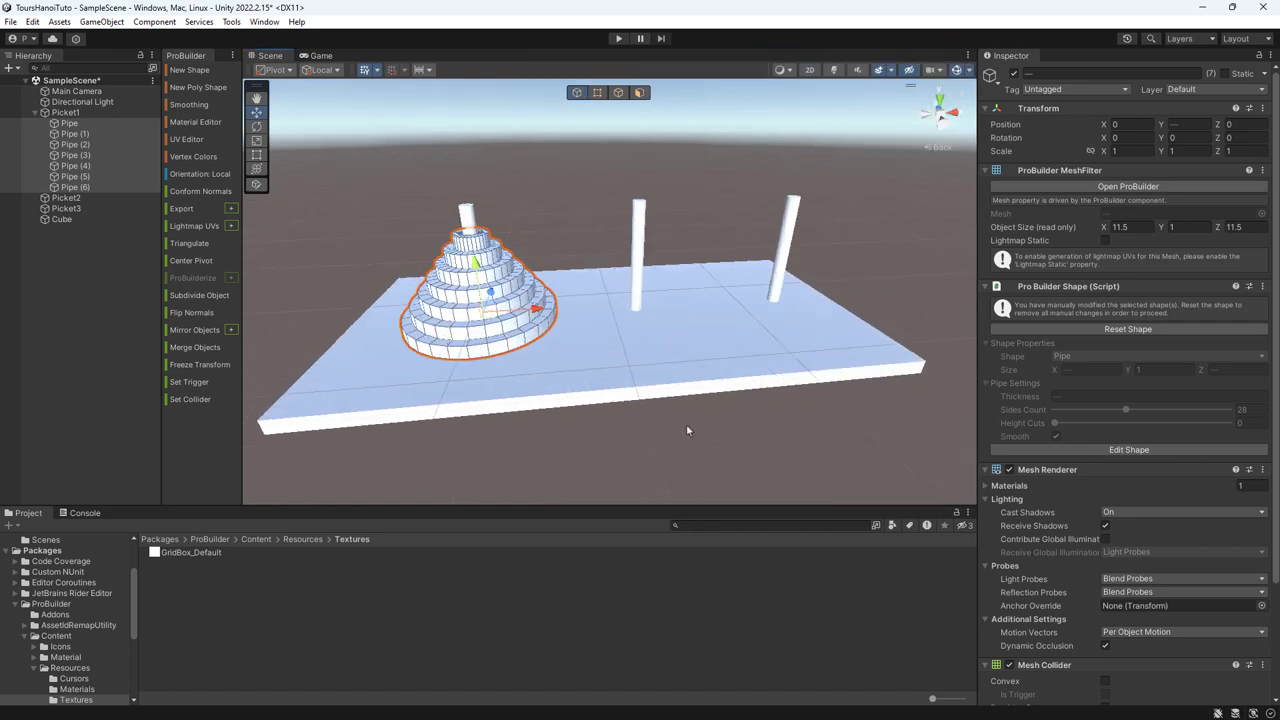
pyautogui.scroll(1, 686, 424)
pyautogui.scroll(1, 684, 420)
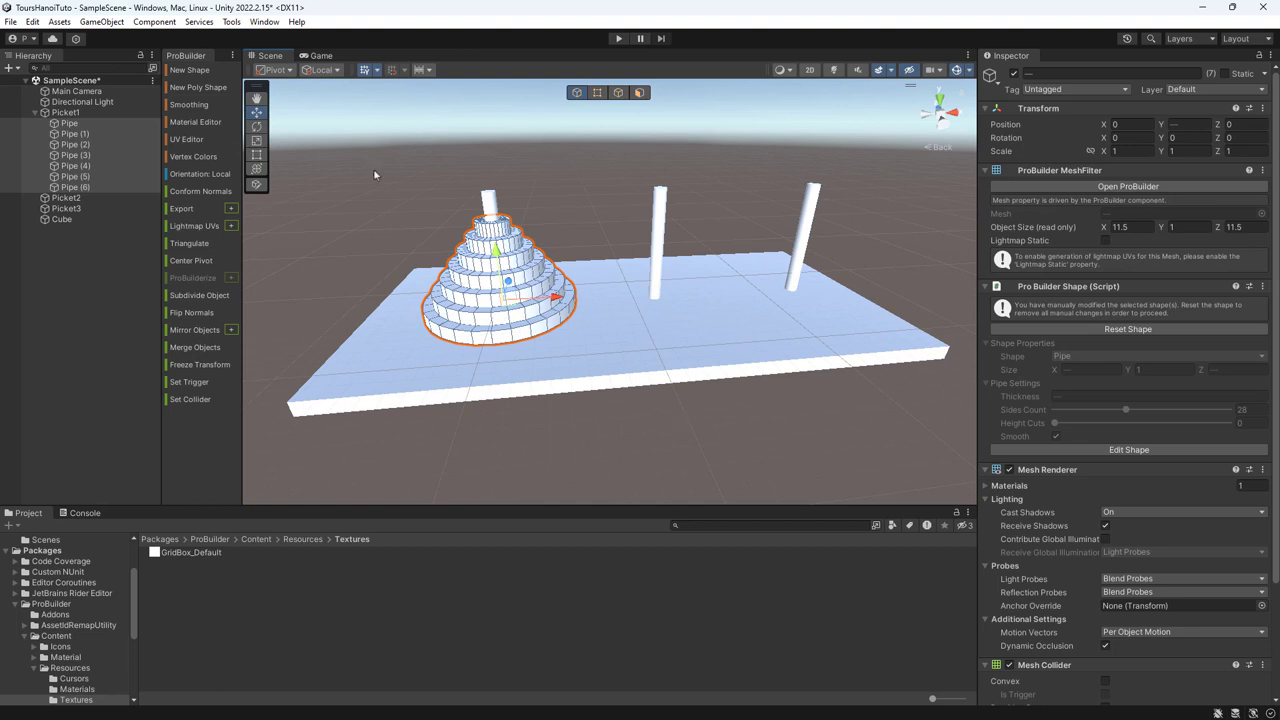
# - Dock the Vertex Colors palette beside the scene and paint the board Cube black
pyautogui.click(198, 157)
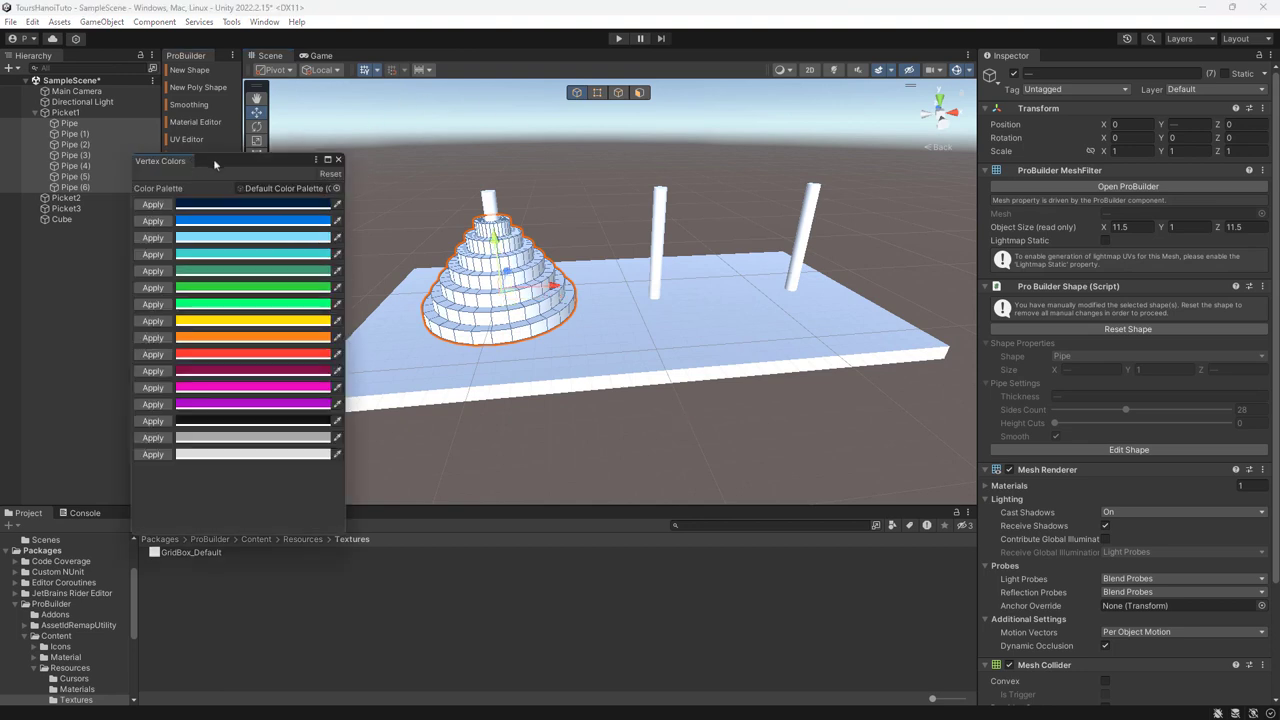
pyautogui.moveTo(218, 163); pyautogui.dragTo(866, 128)
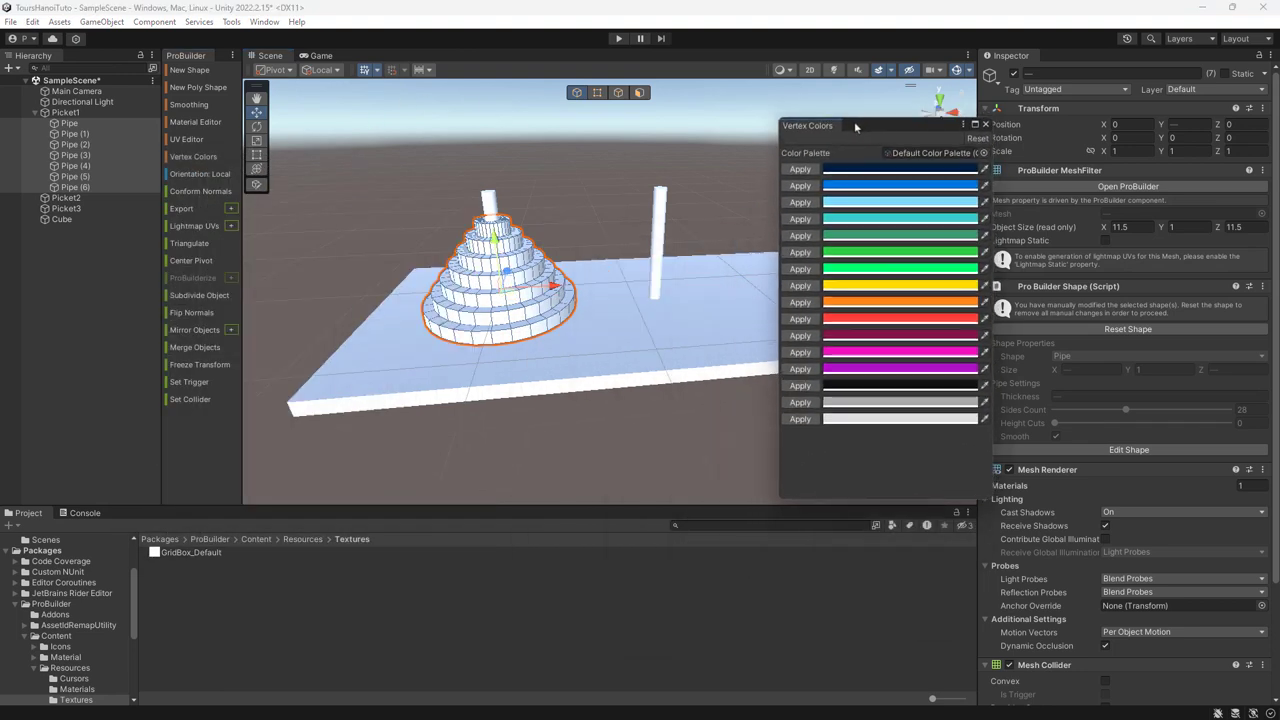
pyautogui.click(629, 357)
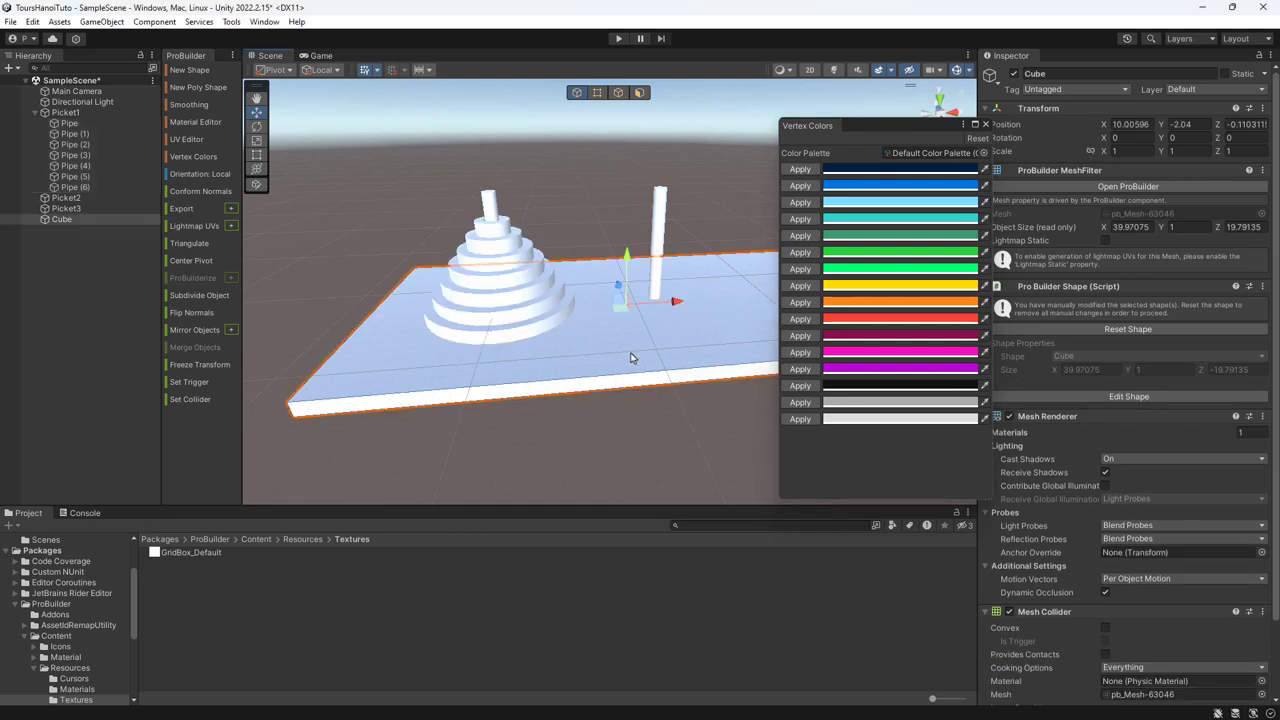
pyautogui.click(801, 386)
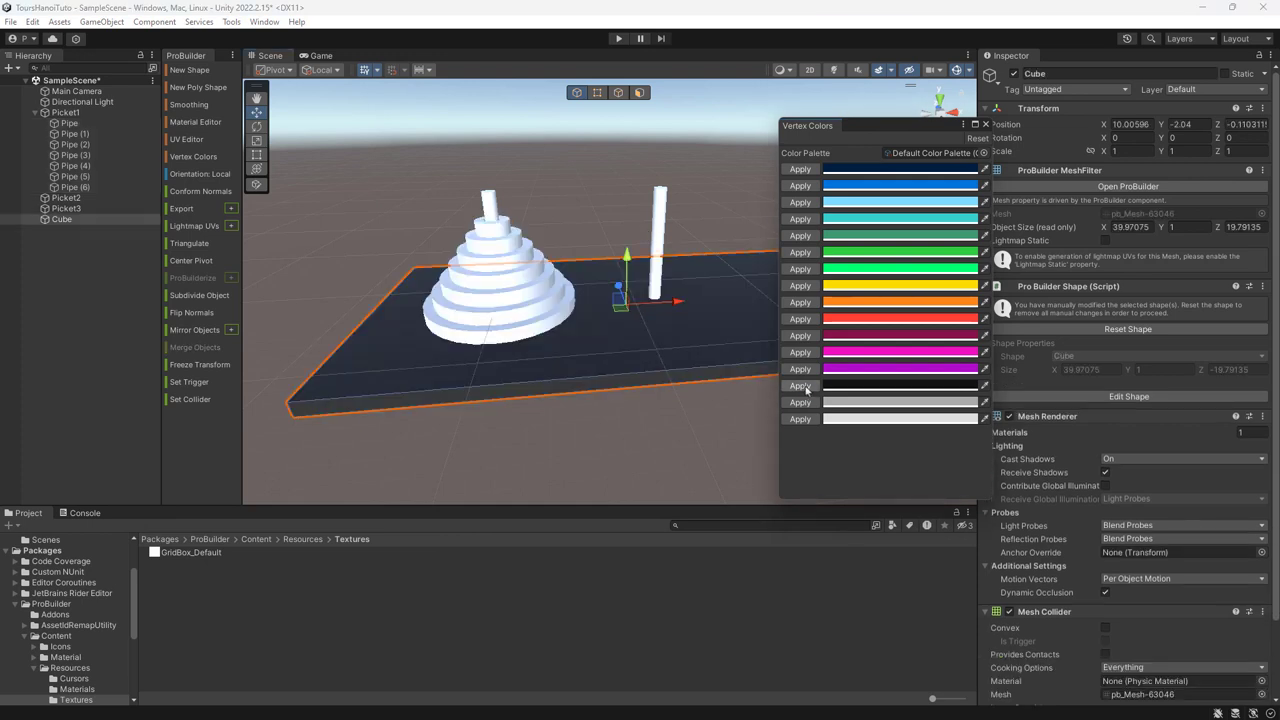
pyautogui.click(659, 260)
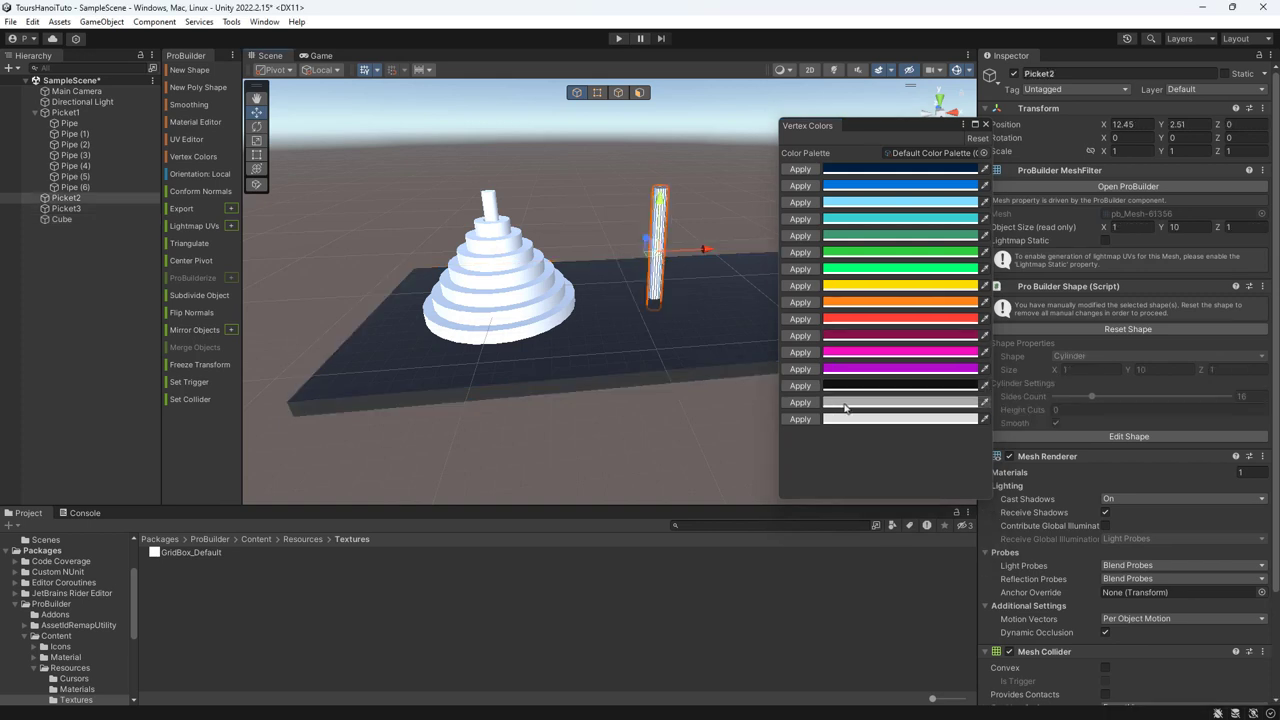
pyautogui.click(972, 408)
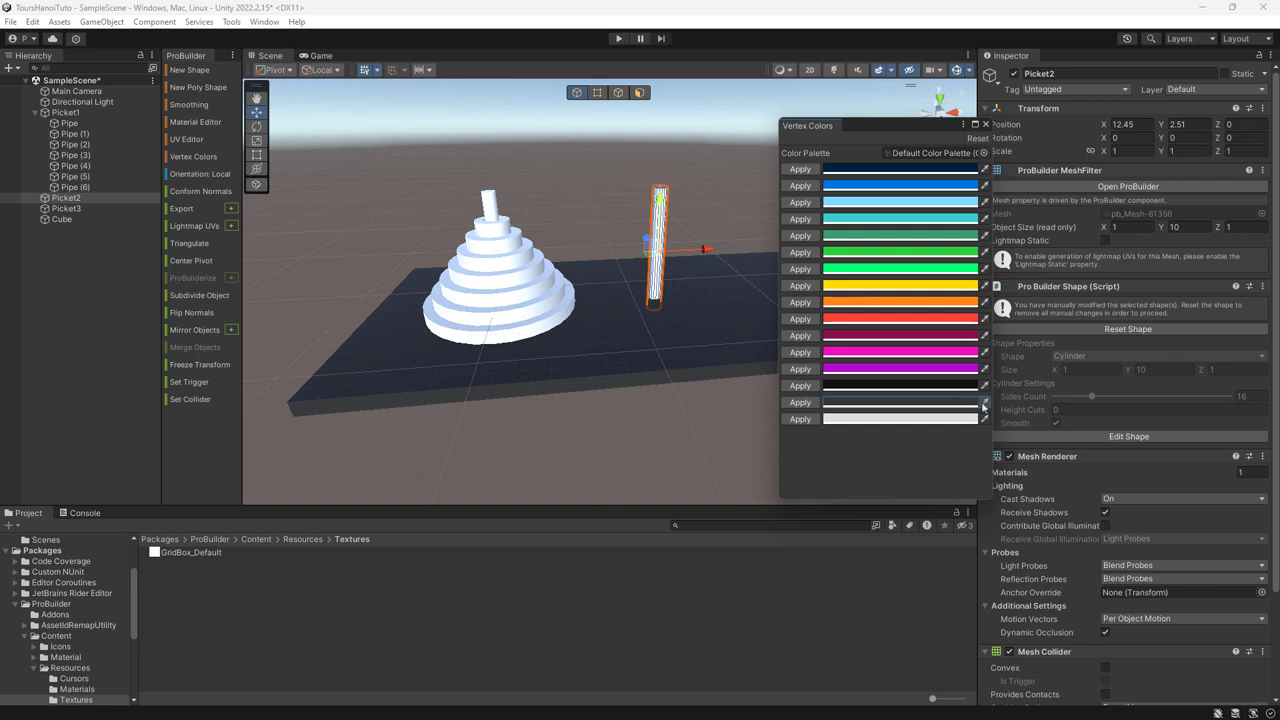
# - Set one palette swatch to dark brown 5C390A
pyautogui.click(855, 404)
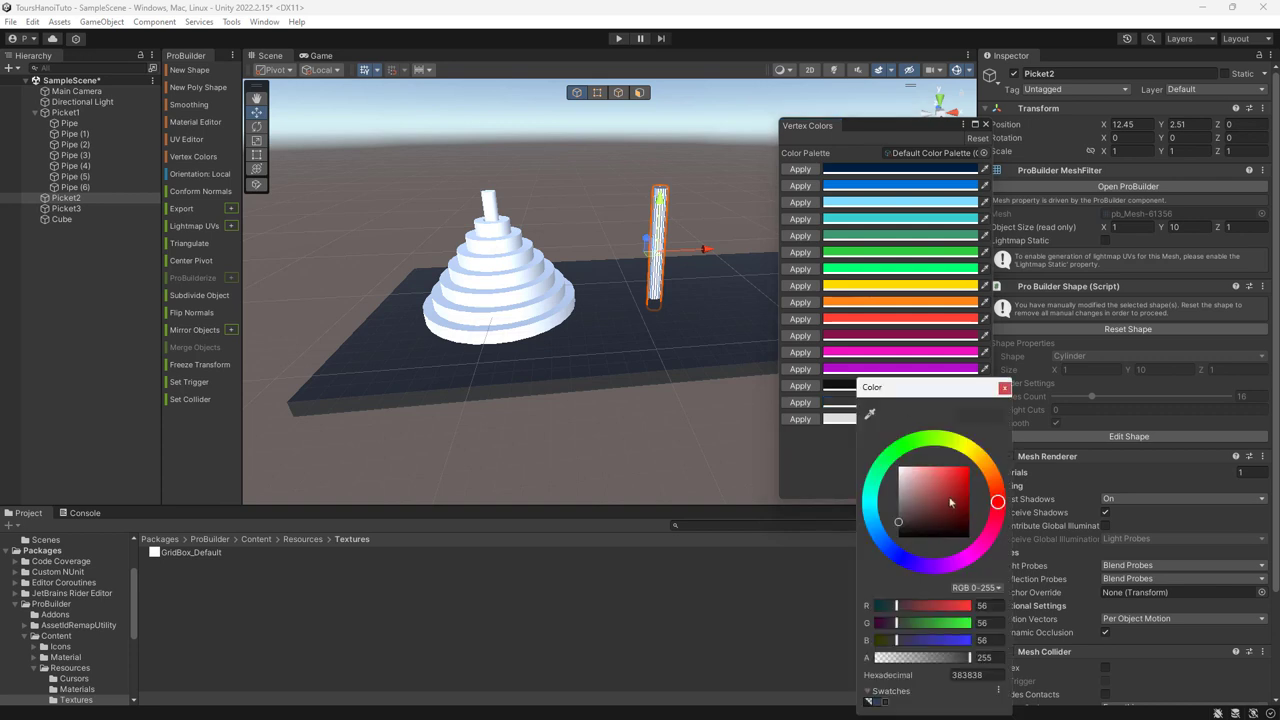
pyautogui.click(988, 468)
pyautogui.click(962, 513)
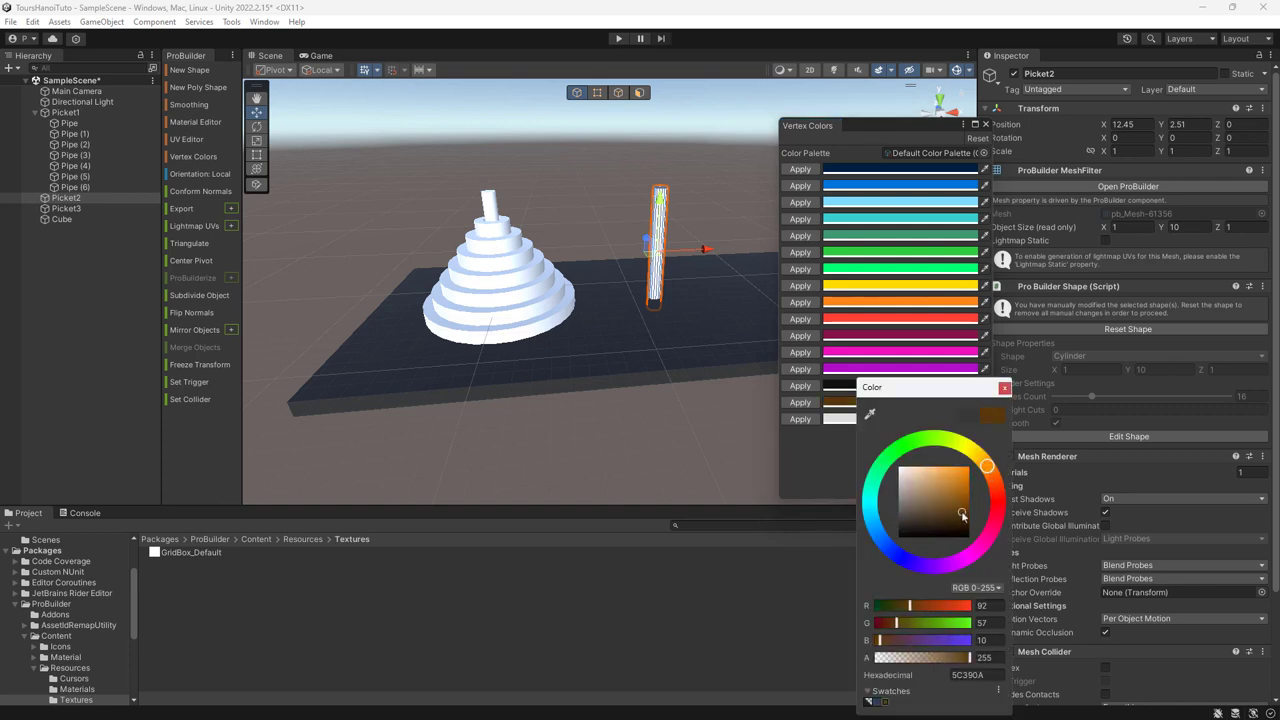
pyautogui.click(1005, 389)
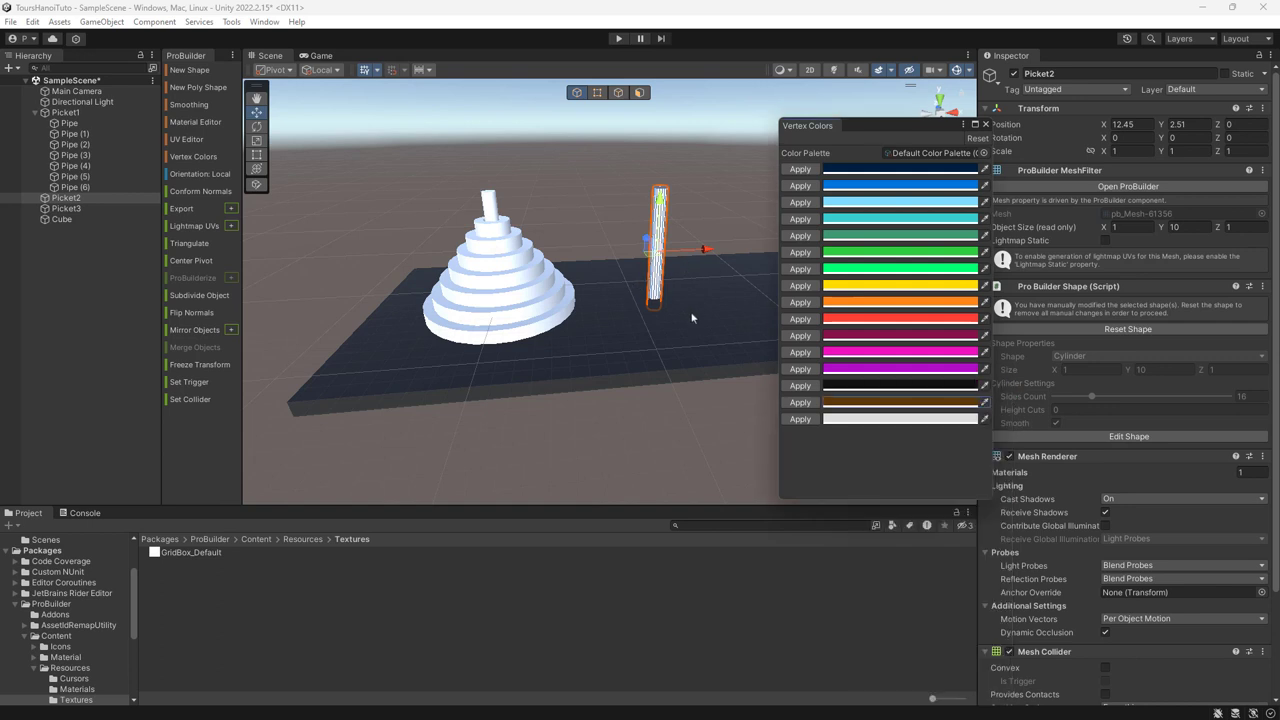
# - Paint the third peg, then the first peg and its disk stack, with that brown
pyautogui.moveTo(711, 360)
pyautogui.mouseDown(button='middle')
pyautogui.moveTo(533, 373)
pyautogui.moveTo(748, 381)
pyautogui.mouseUp(button='middle')
pyautogui.click(610, 277)
pyautogui.click(558, 245)
pyautogui.click(799, 403)
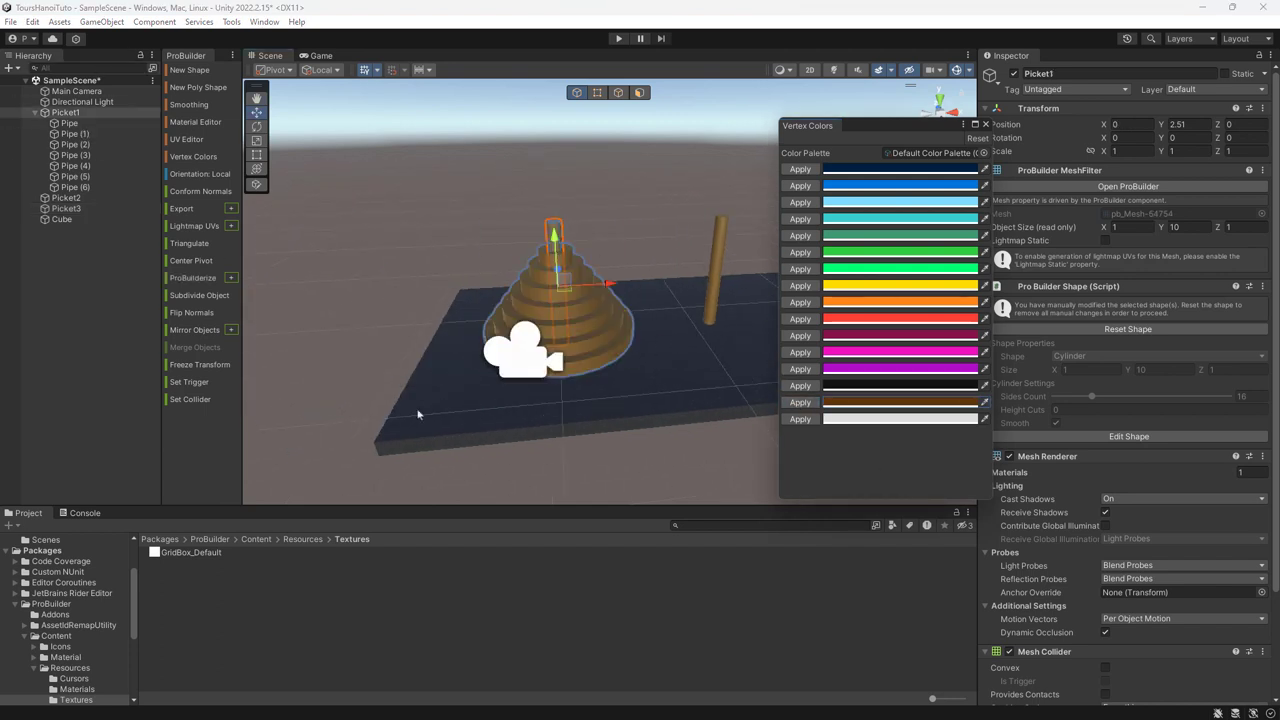
# - Colour Pipe (6) bright green, Pipe (5) orange and Pipe (4) red
pyautogui.moveTo(722, 424); pyautogui.dragTo(648, 387, button='middle')
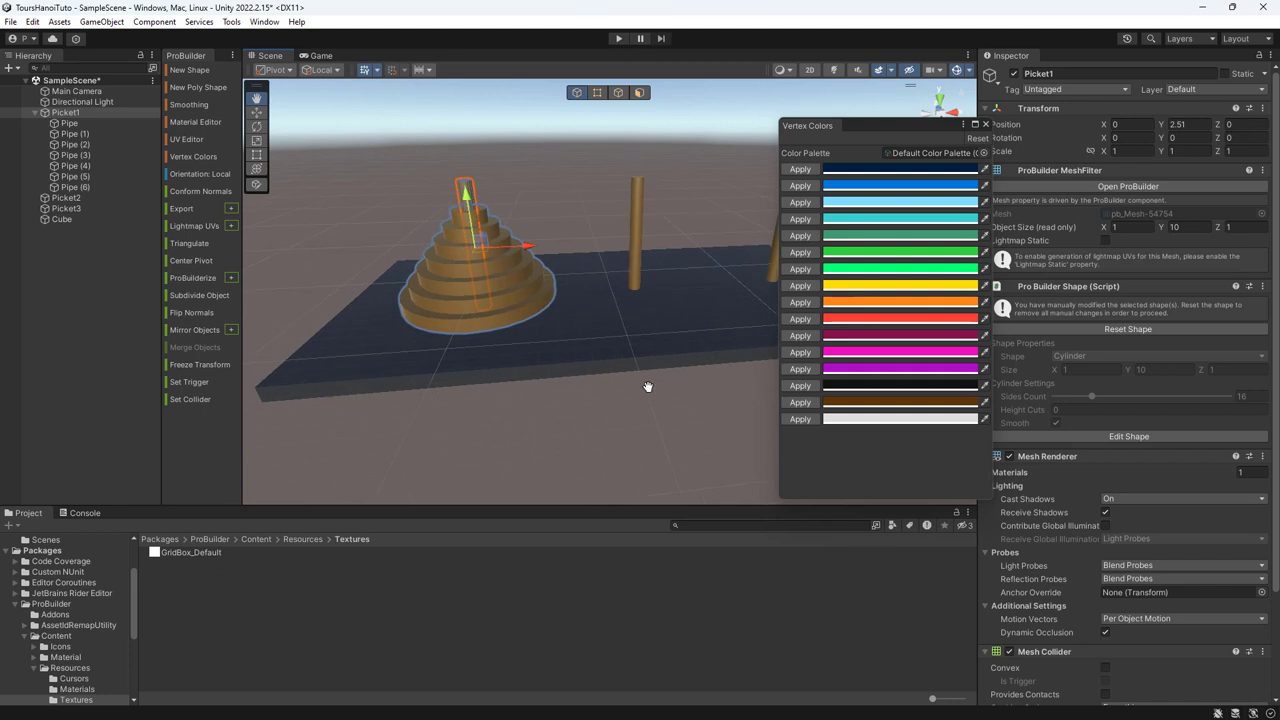
pyautogui.click(91, 189)
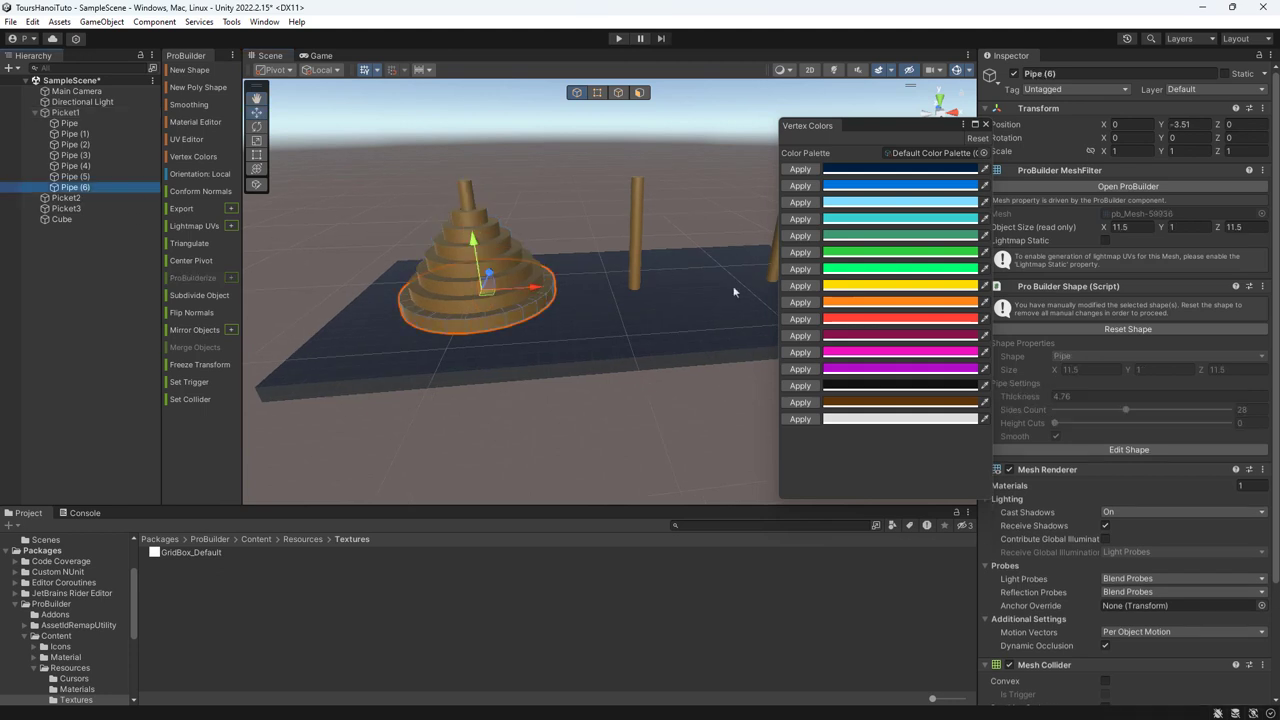
pyautogui.click(801, 269)
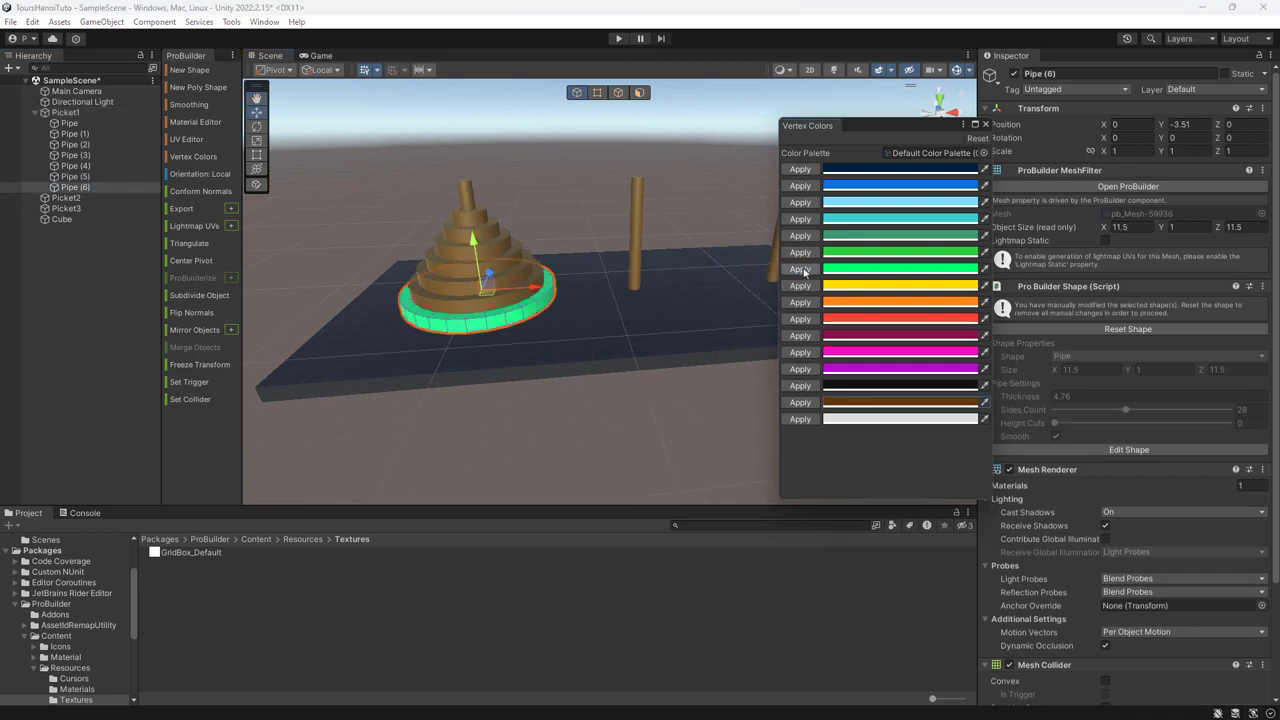
pyautogui.click(89, 177)
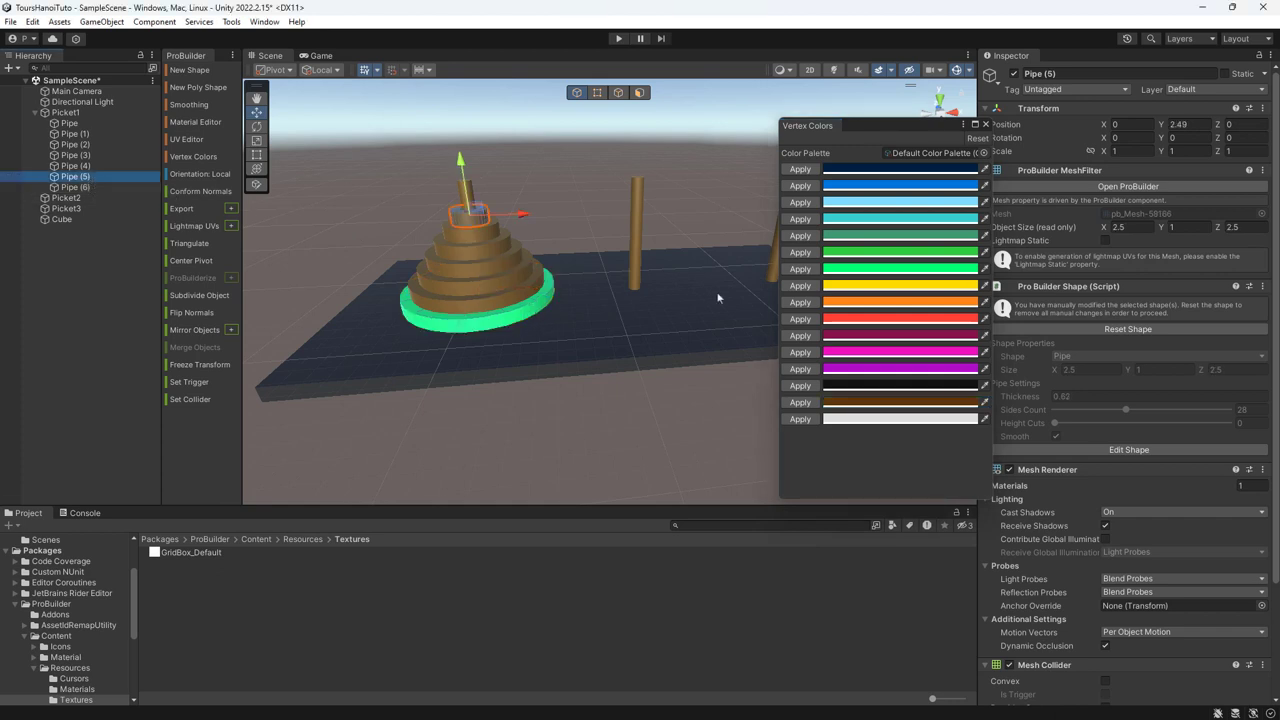
pyautogui.click(800, 302)
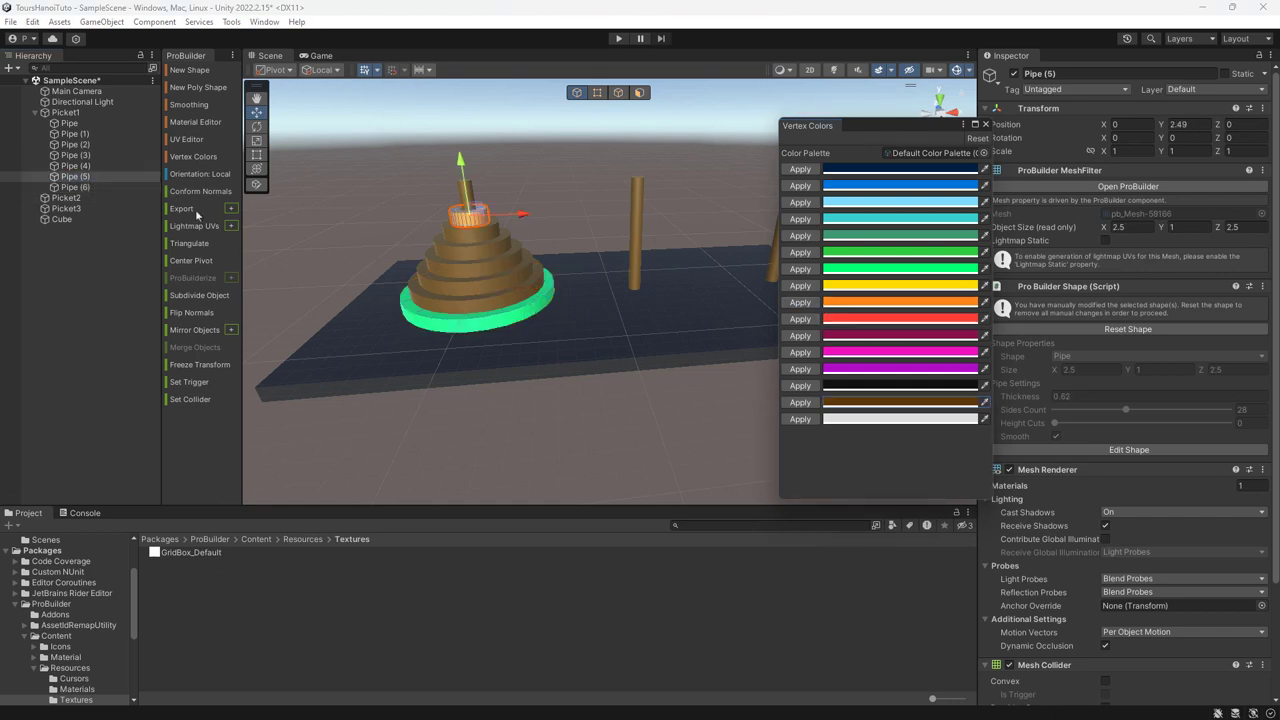
pyautogui.click(76, 166)
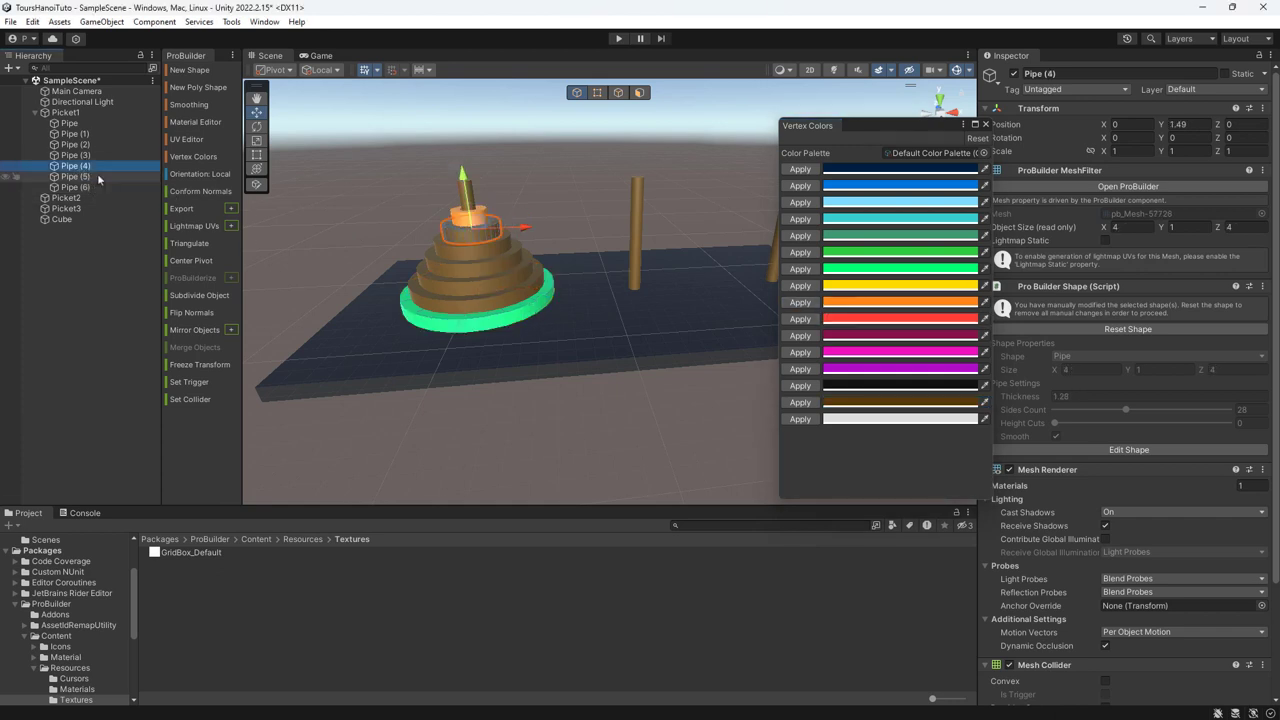
pyautogui.click(804, 320)
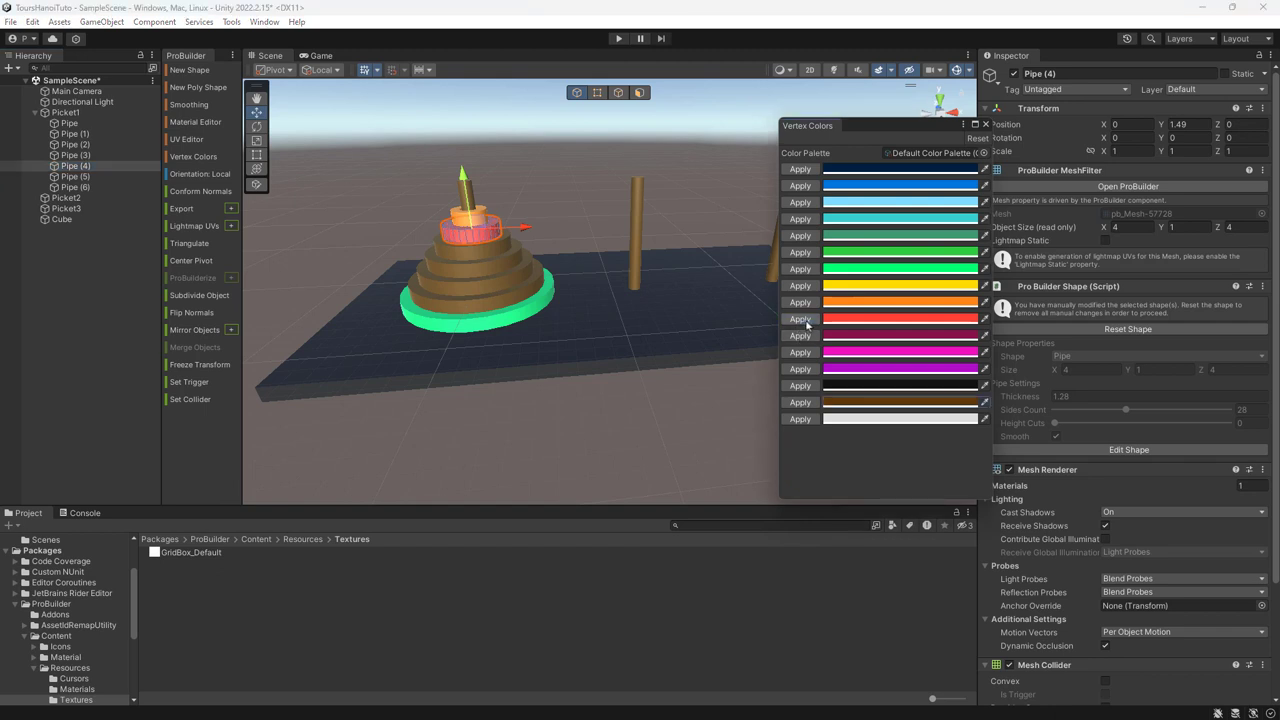
# - Colour Pipe (3) magenta, Pipe (2) blue and Pipe (1) light blue
pyautogui.click(76, 155)
pyautogui.click(800, 352)
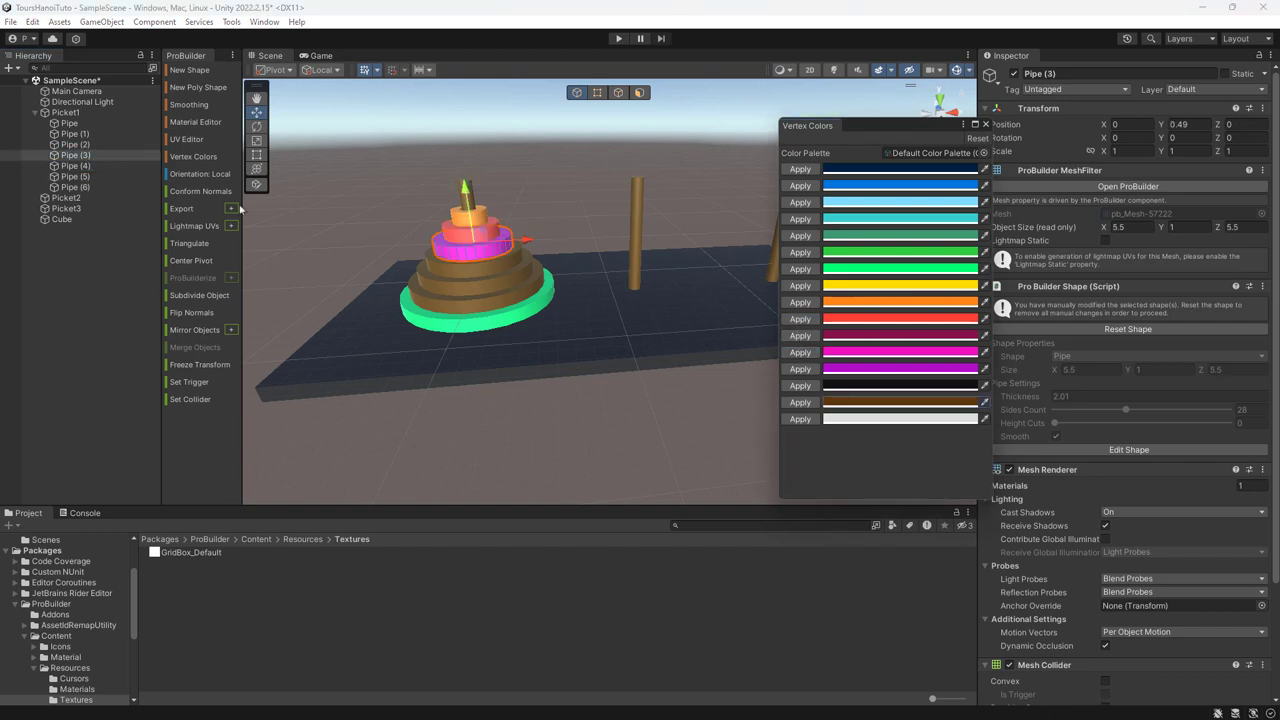
pyautogui.click(75, 144)
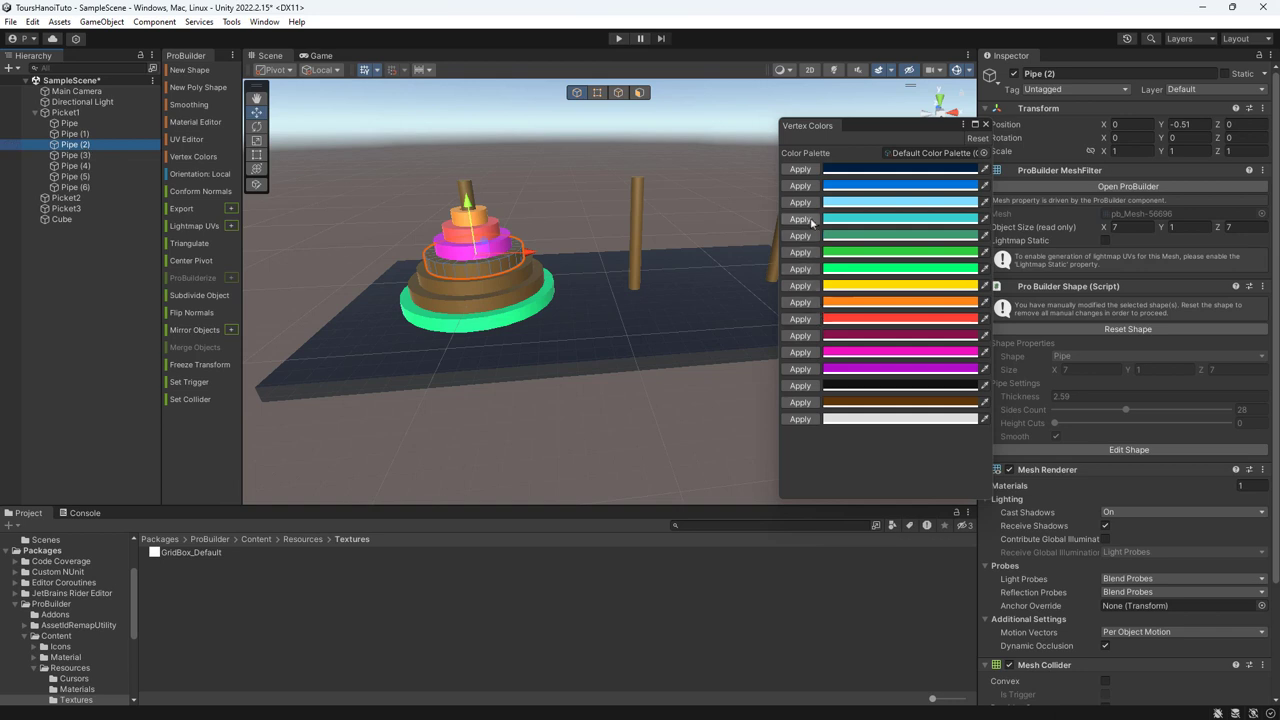
pyautogui.click(800, 186)
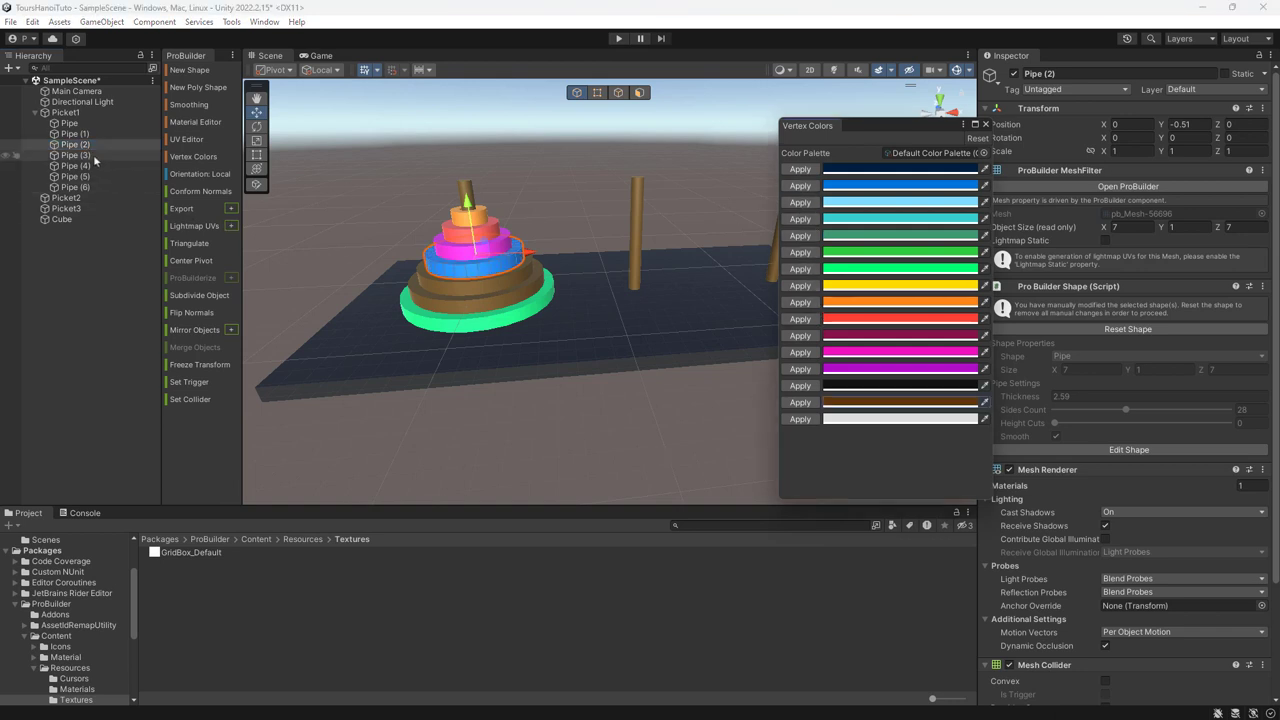
pyautogui.click(75, 133)
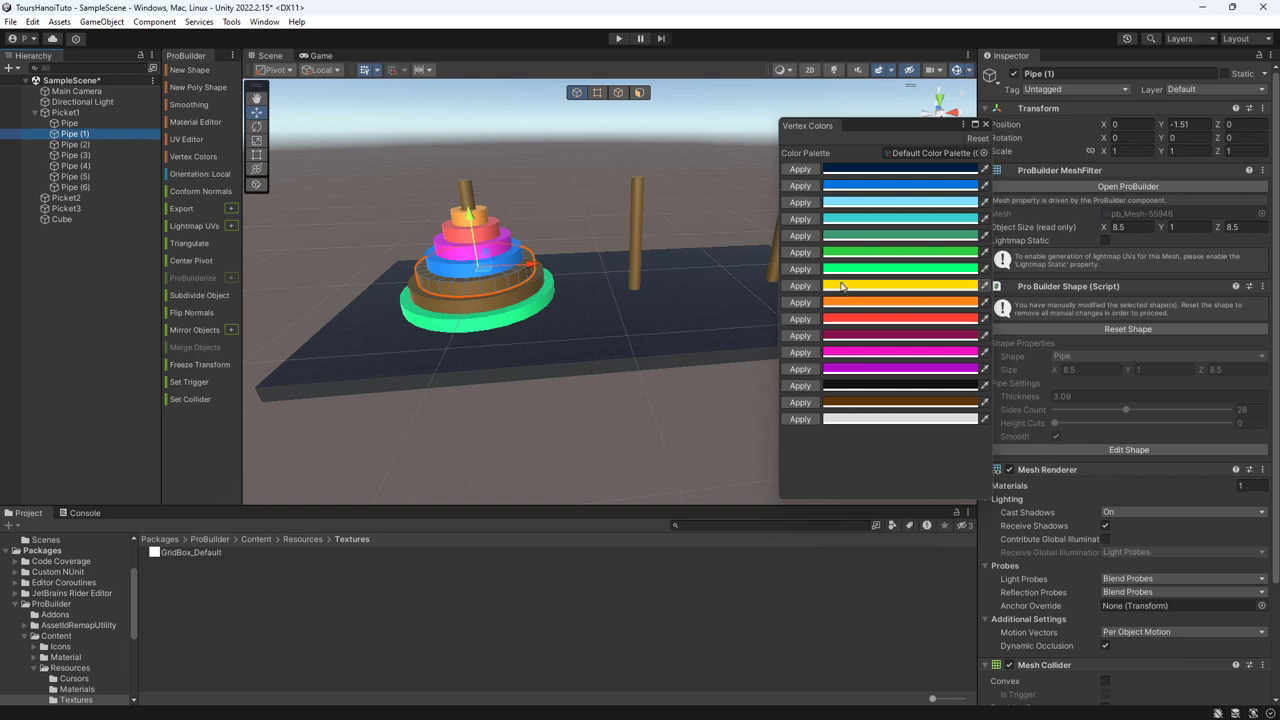
pyautogui.click(795, 204)
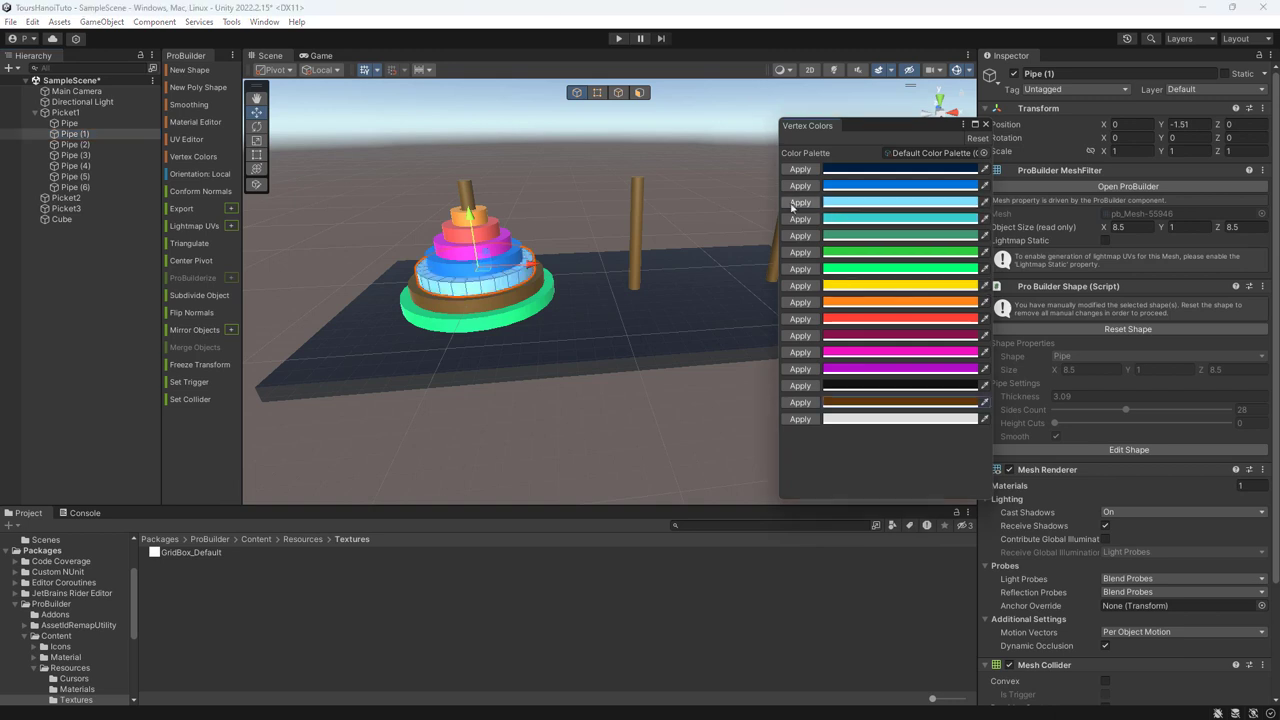
# - Change the first palette colour to white and apply it to the widest ring, Pipe
pyautogui.click(69, 123)
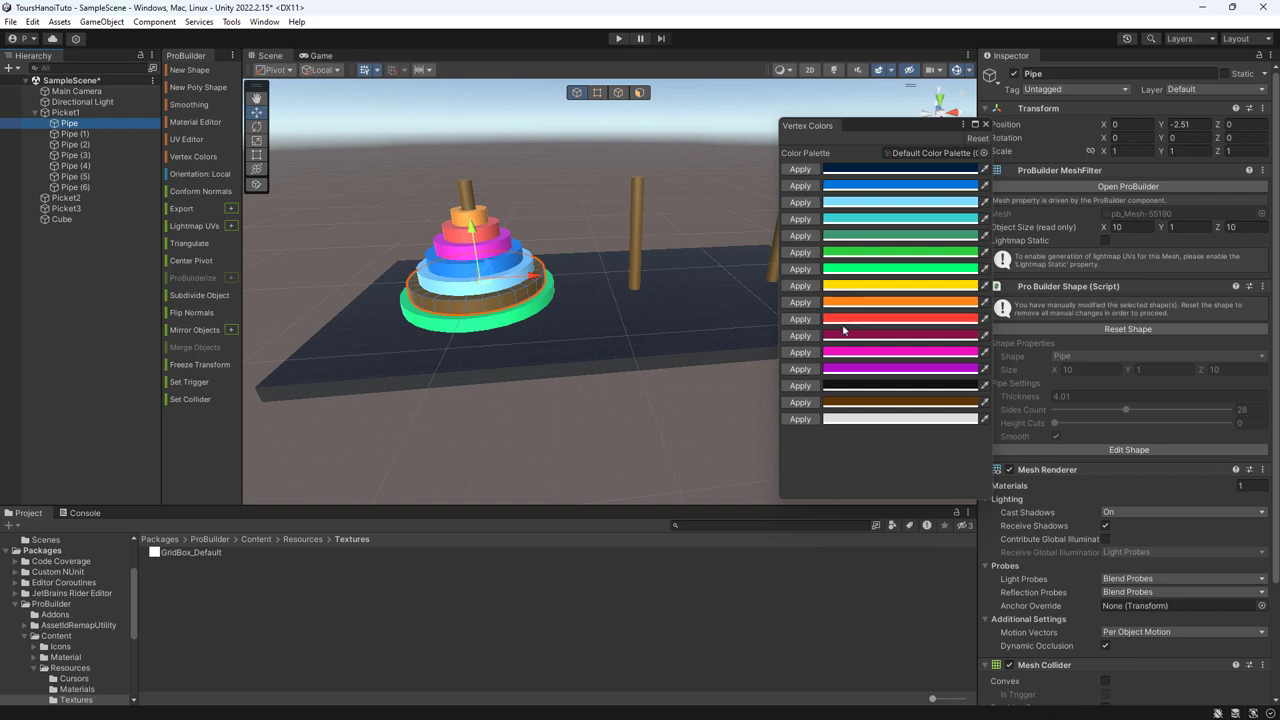
pyautogui.click(807, 337)
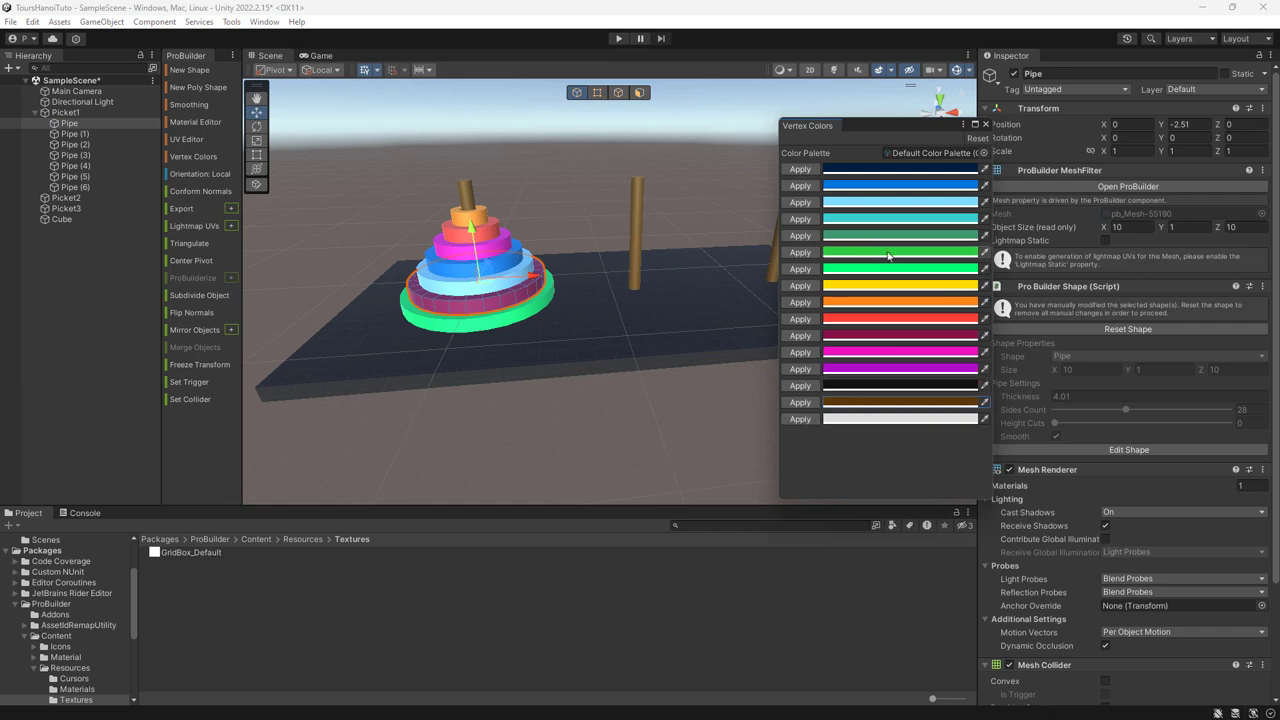
pyautogui.click(797, 171)
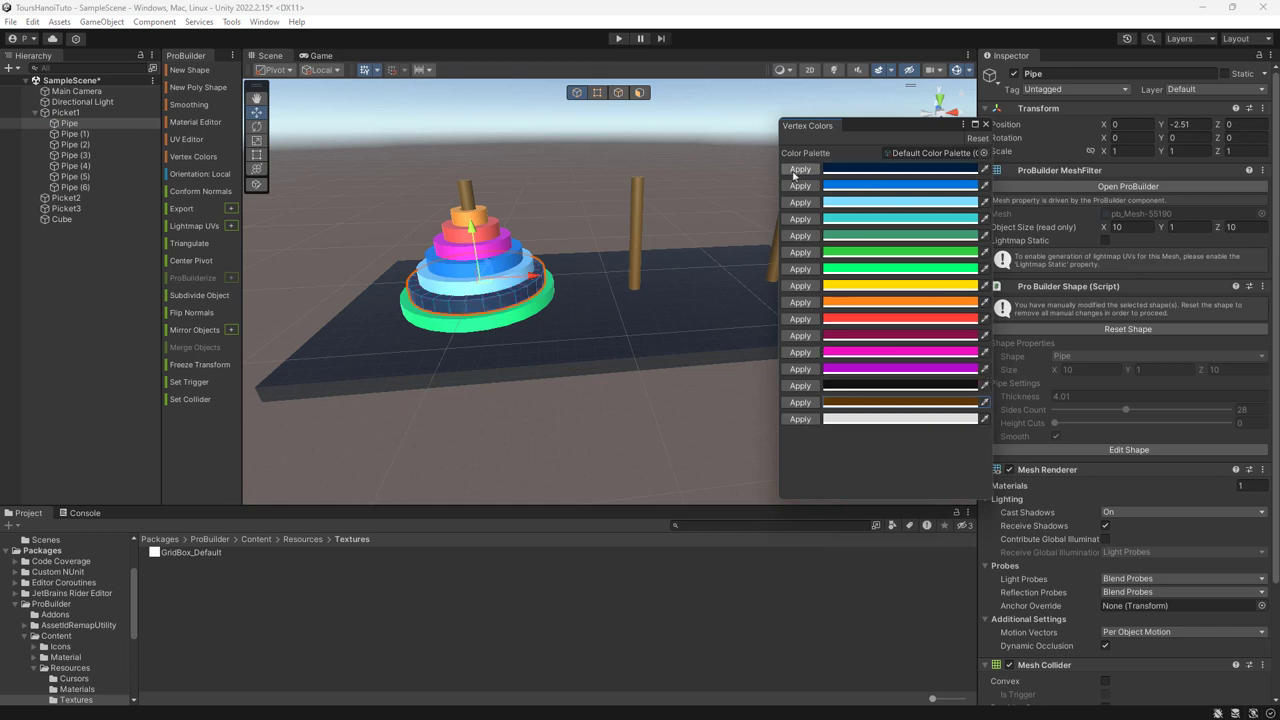
pyautogui.click(903, 170)
pyautogui.click(997, 260)
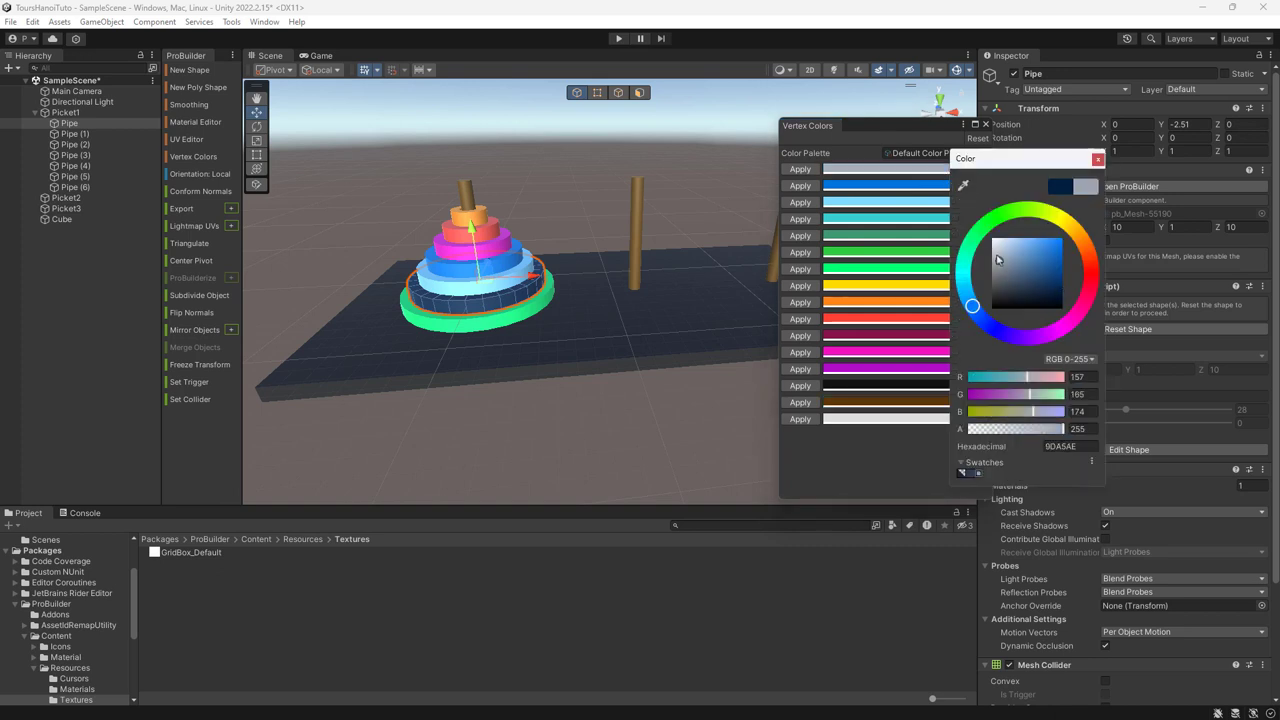
pyautogui.moveTo(997, 260); pyautogui.dragTo(992, 240)
pyautogui.click(1097, 159)
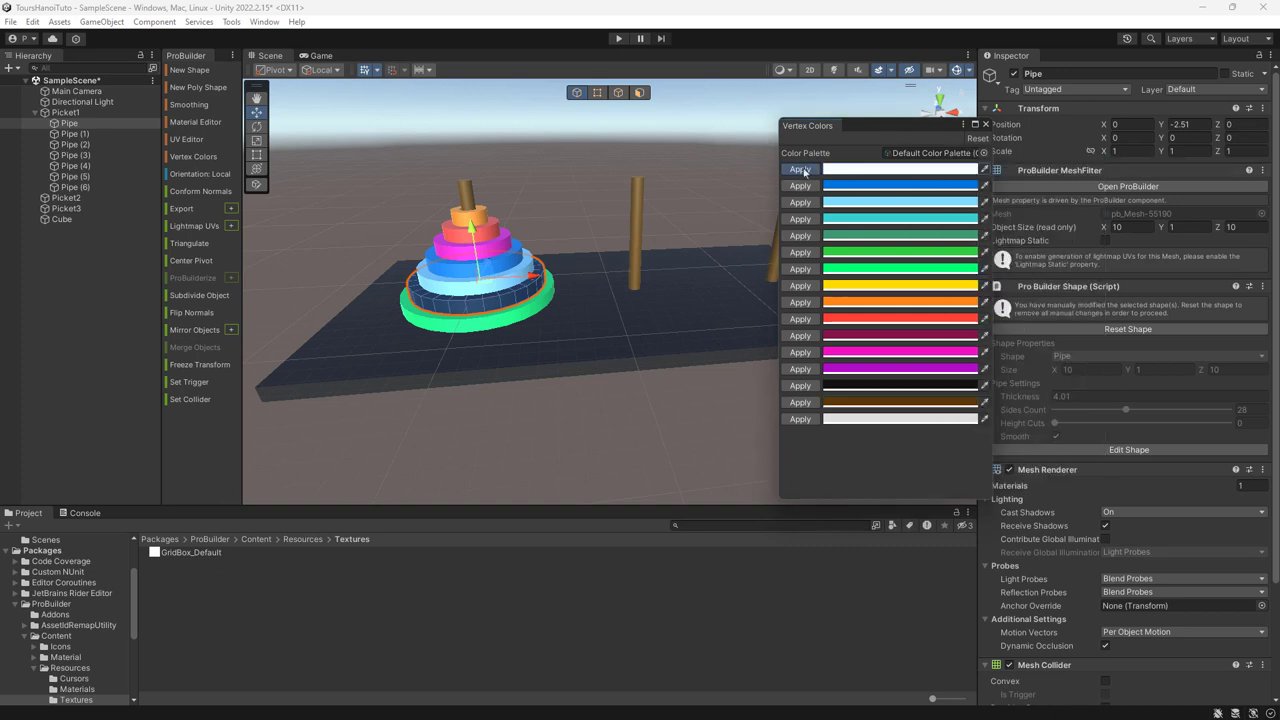
pyautogui.click(801, 170)
pyautogui.click(667, 441)
# - Close the Vertex Colors palette and orbit around the board
pyautogui.keyDown('alt'); pyautogui.moveTo(662, 446); pyautogui.dragTo(683, 397); pyautogui.keyUp('alt')
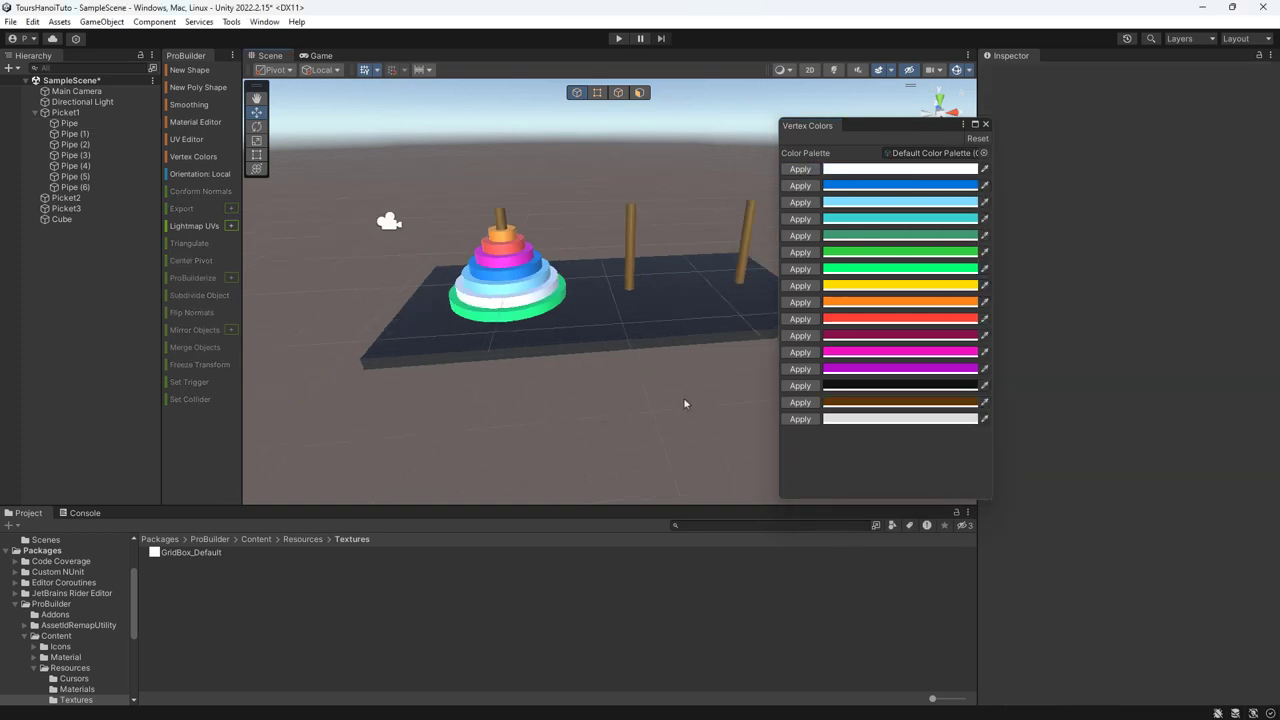
pyautogui.click(986, 125)
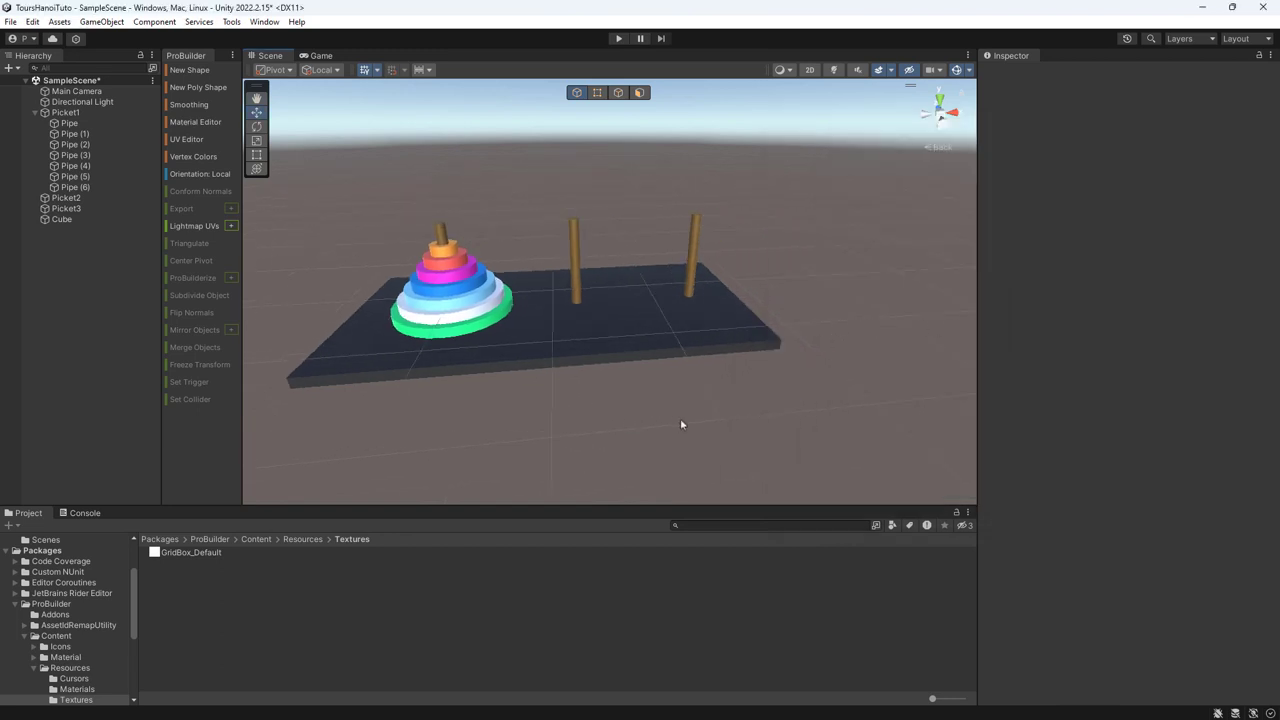
pyautogui.moveTo(624, 432)
pyautogui.keyDown('alt'); pyautogui.mouseDown()
pyautogui.moveTo(553, 430)
pyautogui.moveTo(723, 435)
pyautogui.mouseUp(); pyautogui.keyUp('alt')
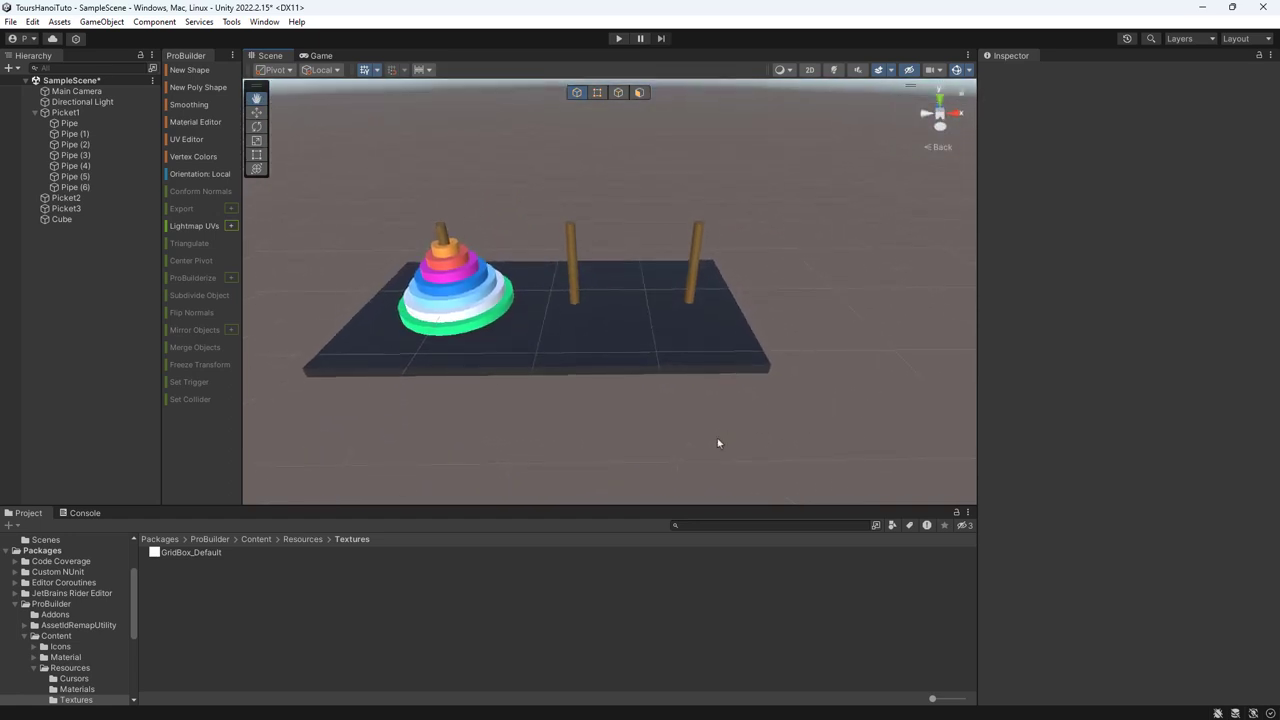
# - In top view, slide the board Cube along X to 12.84, centred under the pegs
pyautogui.click(939, 95)
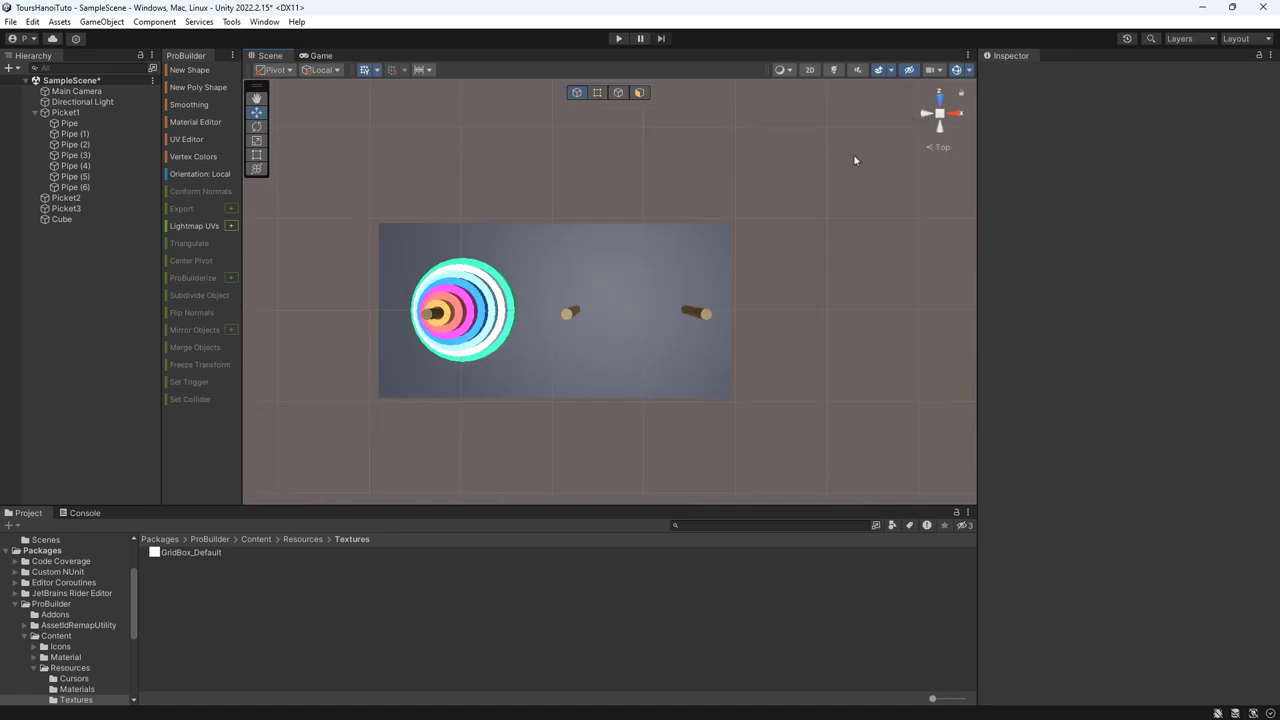
pyautogui.click(701, 378)
pyautogui.moveTo(611, 315); pyautogui.dragTo(633, 311)
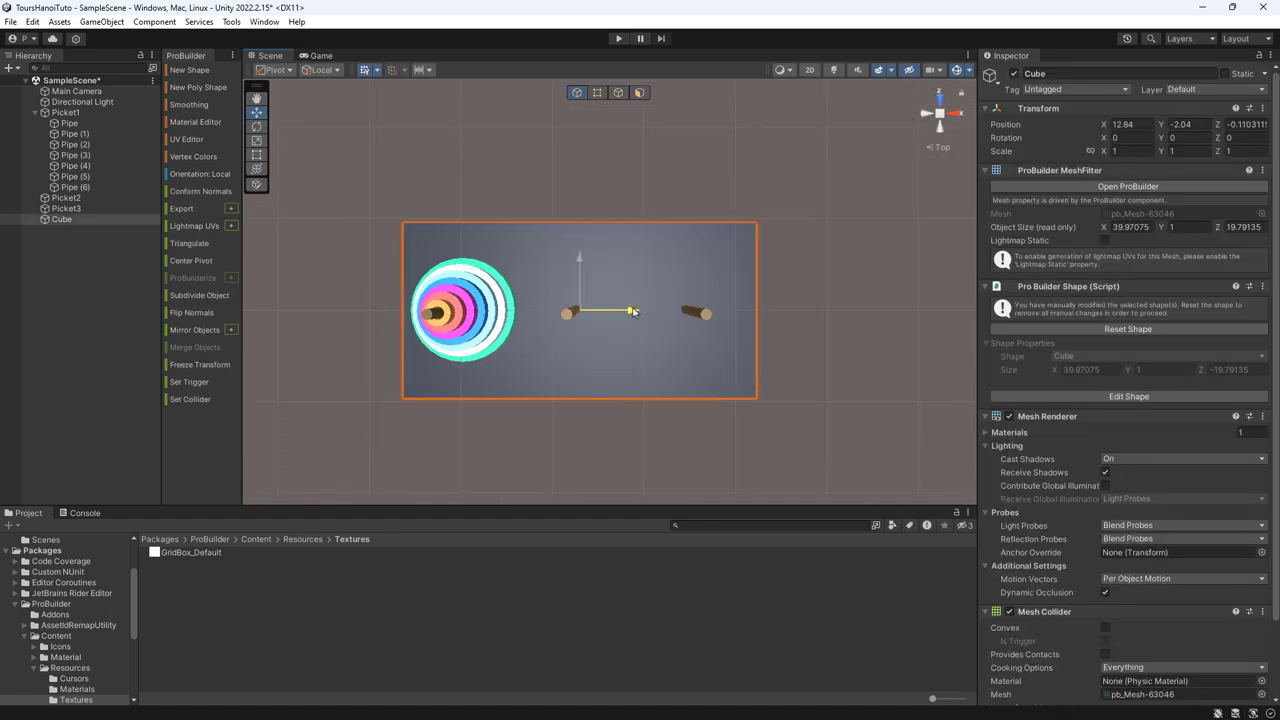
pyautogui.click(940, 100)
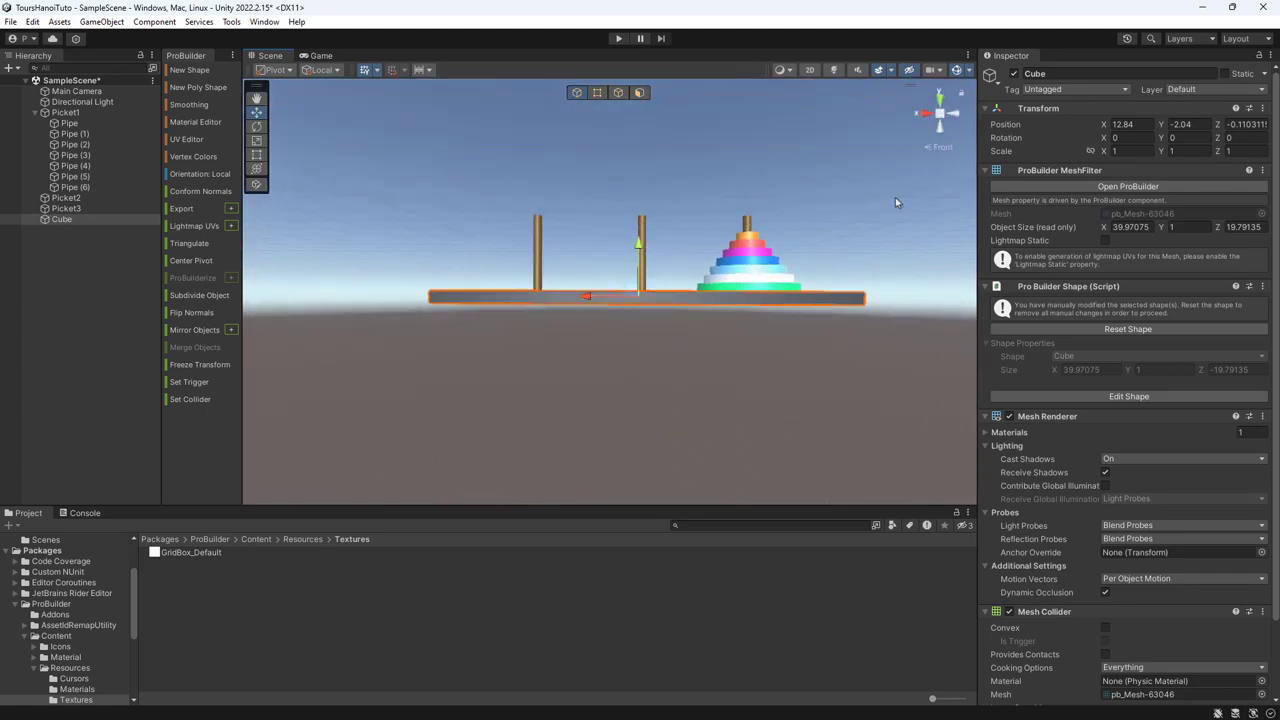
pyautogui.click(938, 97)
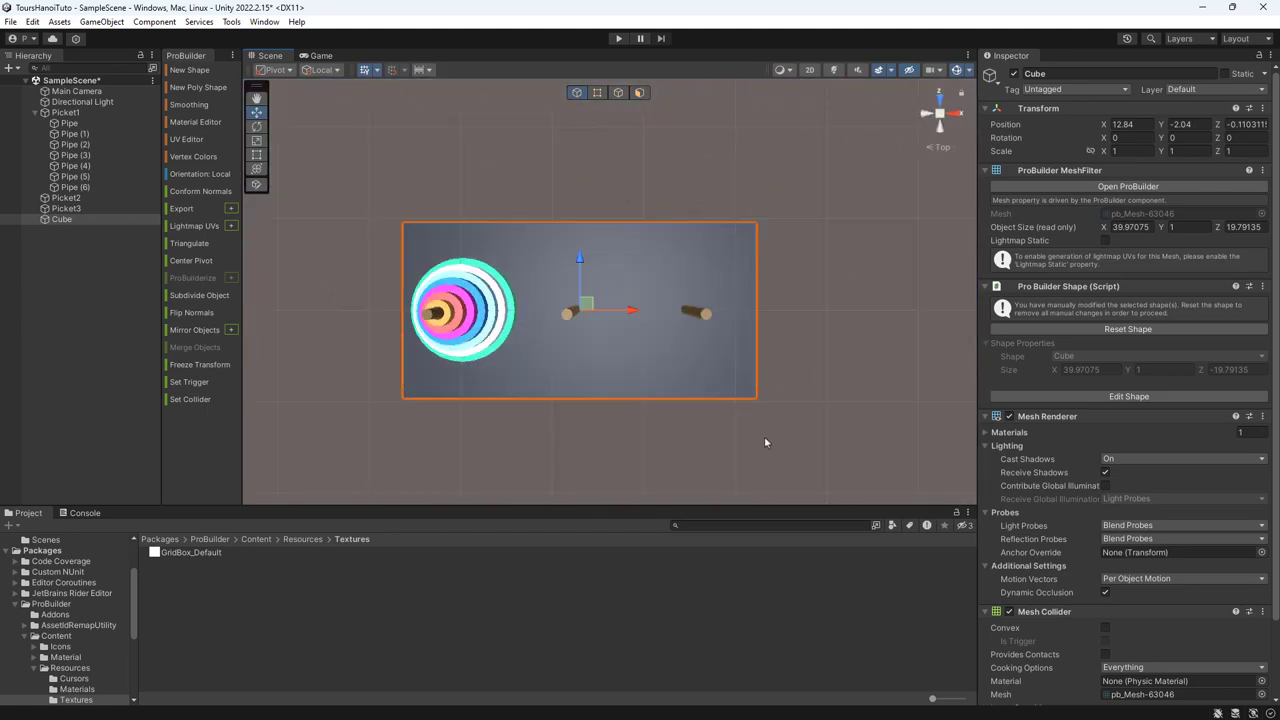
pyautogui.keyDown('alt'); pyautogui.moveTo(764, 436); pyautogui.dragTo(775, 209); pyautogui.keyUp('alt')
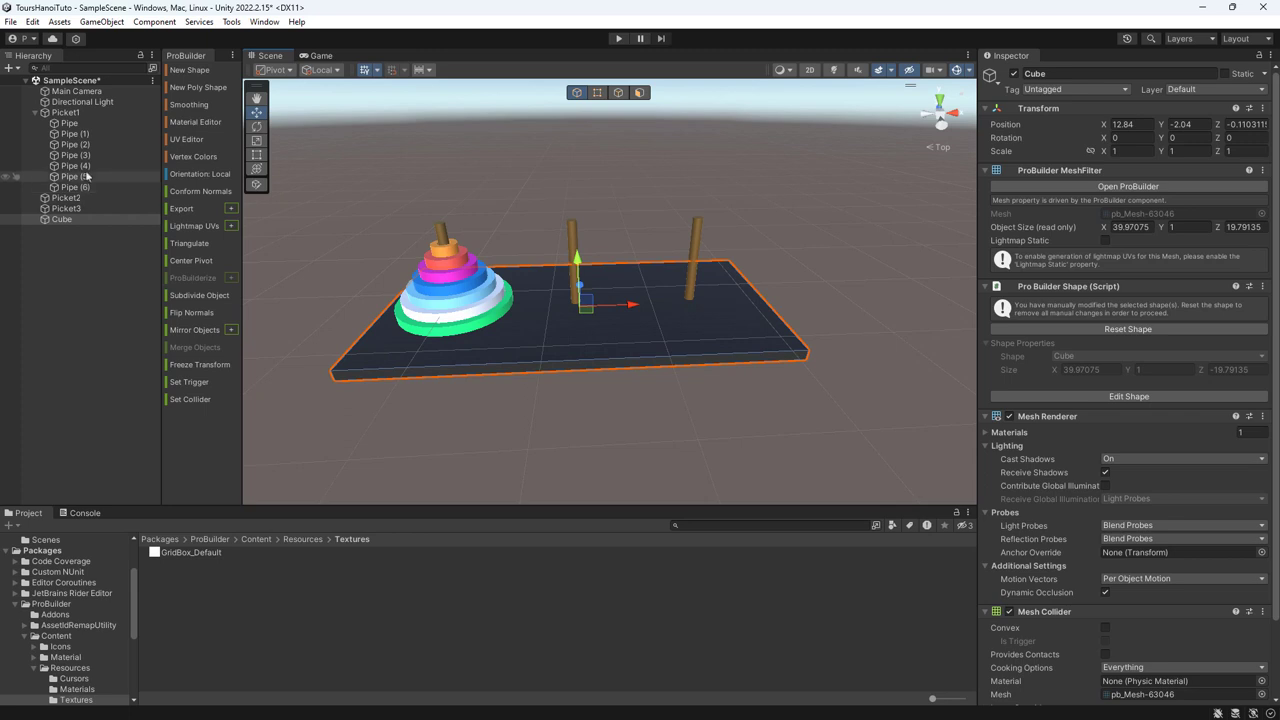
# - Copy Picket1's seven rings and parent the copies to Picket2, clearing their X position
pyautogui.click(72, 123)
pyautogui.keyDown('shift'); pyautogui.click(80, 187); pyautogui.keyUp('shift')
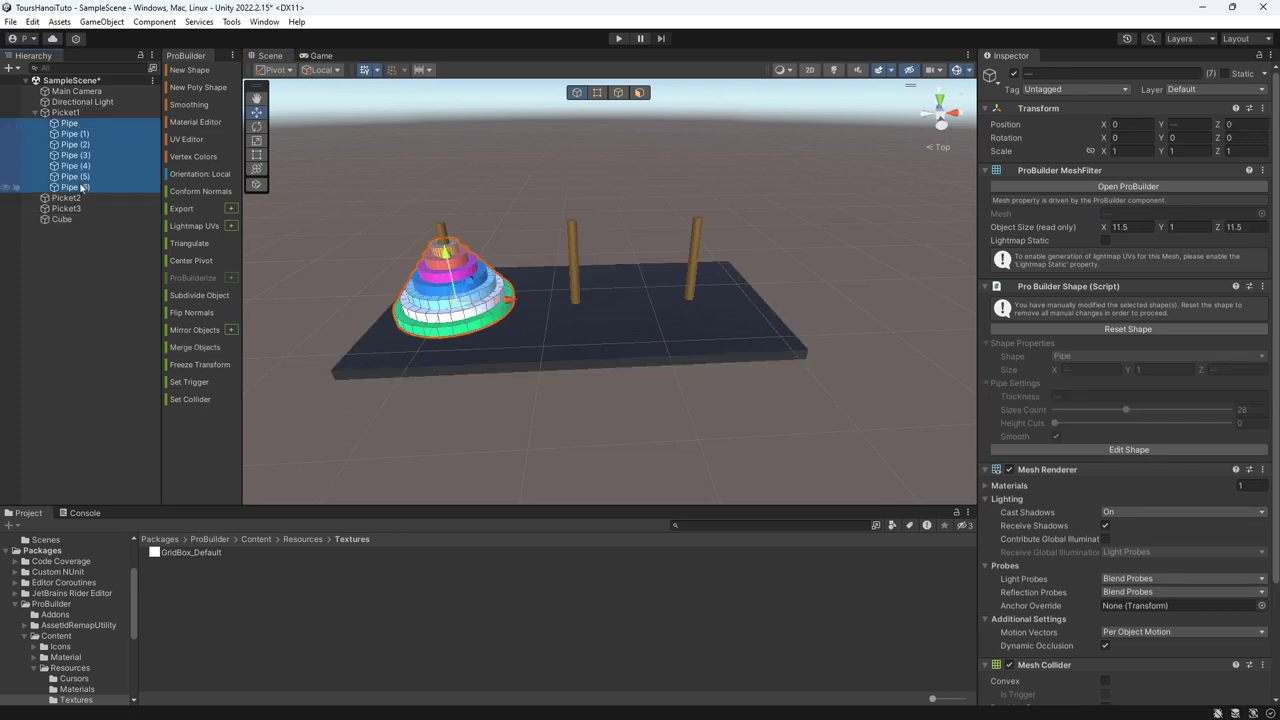
pyautogui.hotkey('ctrl', 'c')
pyautogui.hotkey('ctrl', 'v')
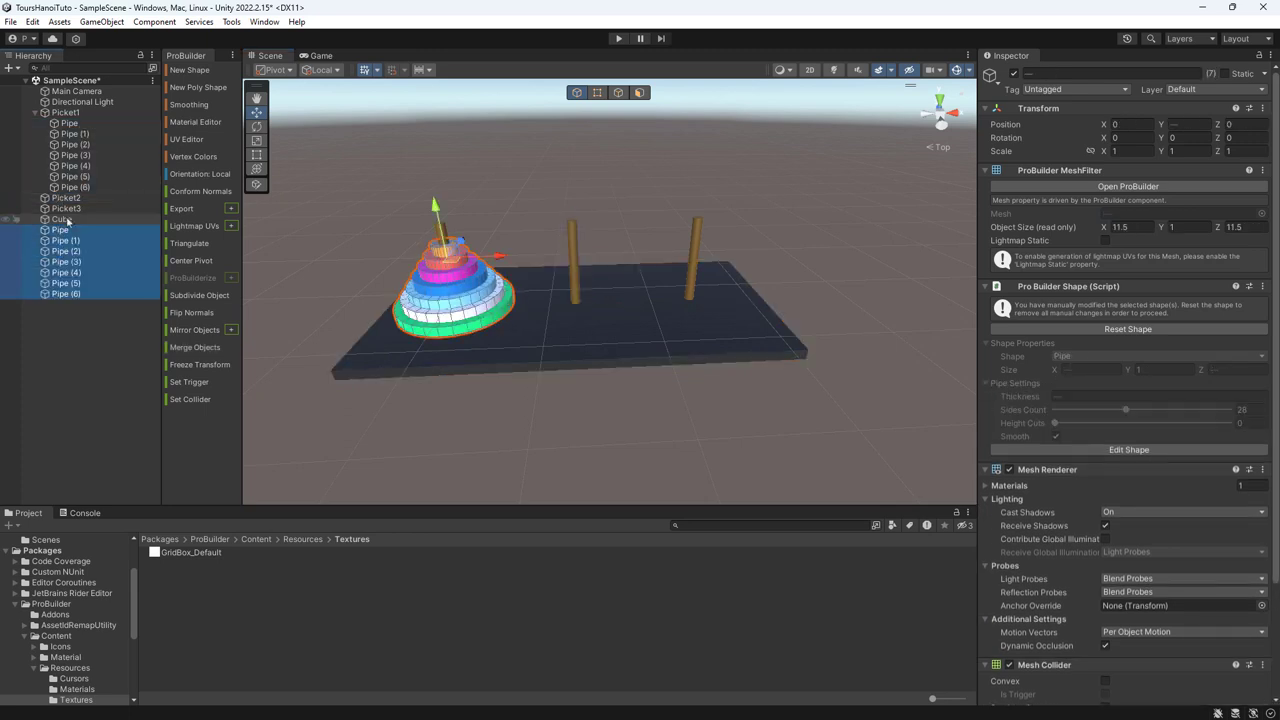
pyautogui.moveTo(64, 238); pyautogui.dragTo(78, 200)
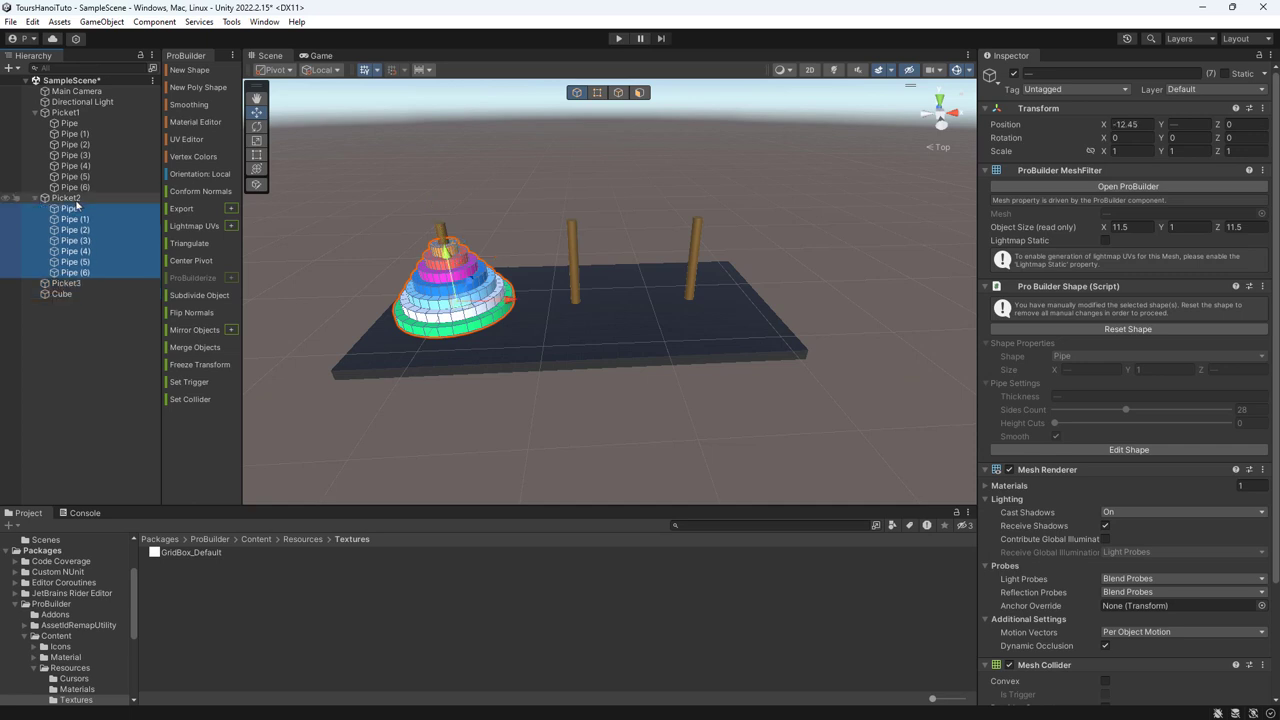
pyautogui.click(1130, 125)
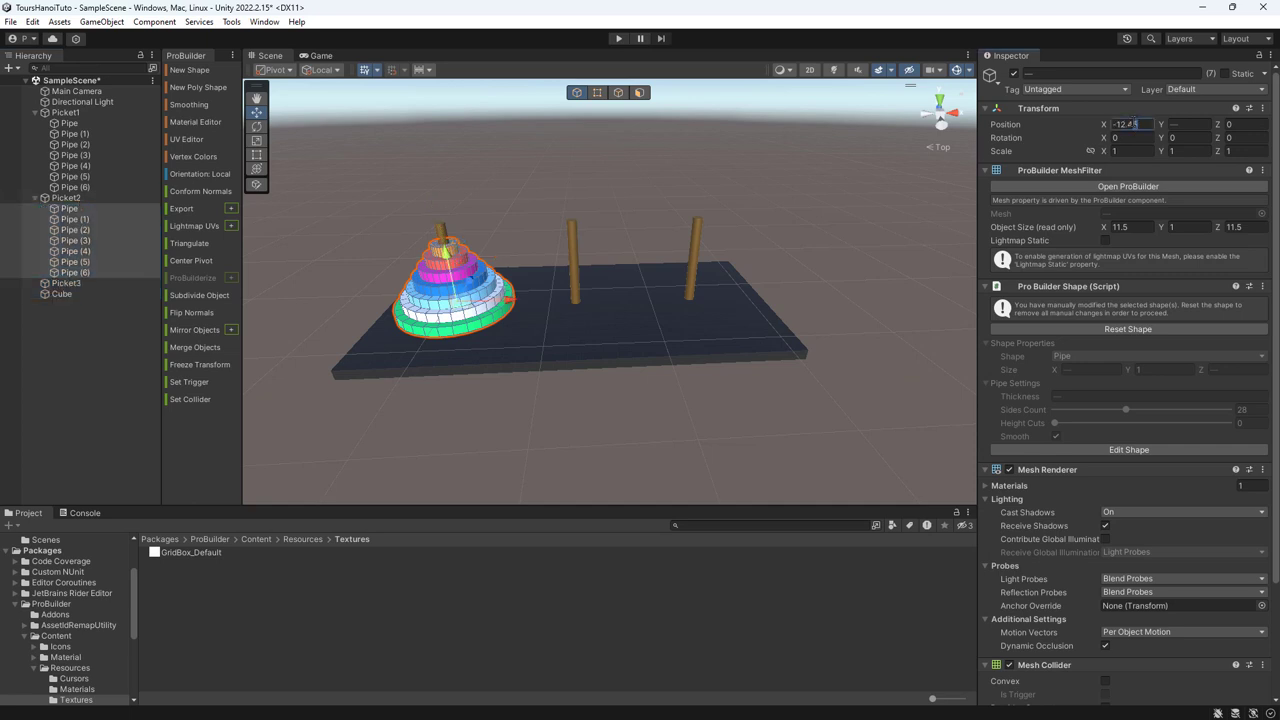
pyautogui.press('BackSpace')
pyautogui.press('BackSpace')
pyautogui.press('BackSpace')
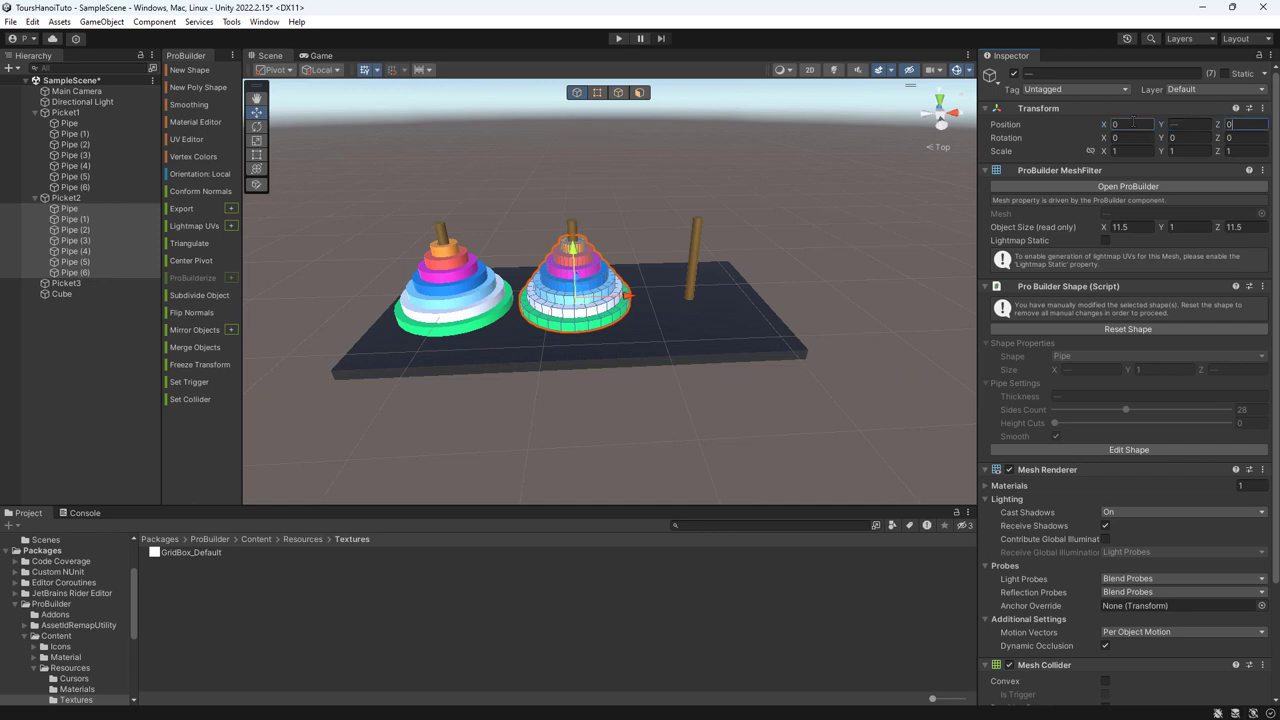
# - Move the ring copies under Picket3 and try setting their X position to 0
pyautogui.moveTo(758, 329)
pyautogui.keyDown('alt'); pyautogui.mouseDown()
pyautogui.moveTo(763, 443)
pyautogui.moveTo(362, 362)
pyautogui.mouseUp(); pyautogui.keyUp('alt')
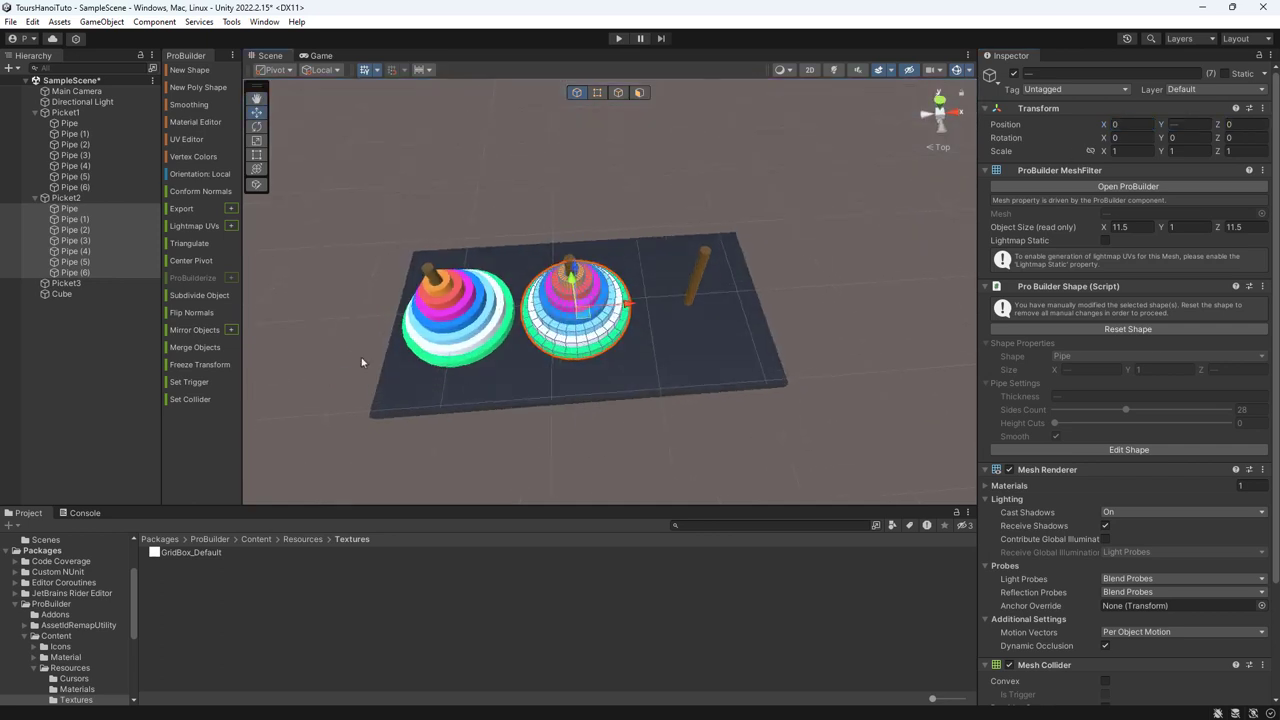
pyautogui.click(87, 216)
pyautogui.keyDown('shift'); pyautogui.click(77, 274); pyautogui.keyUp('shift')
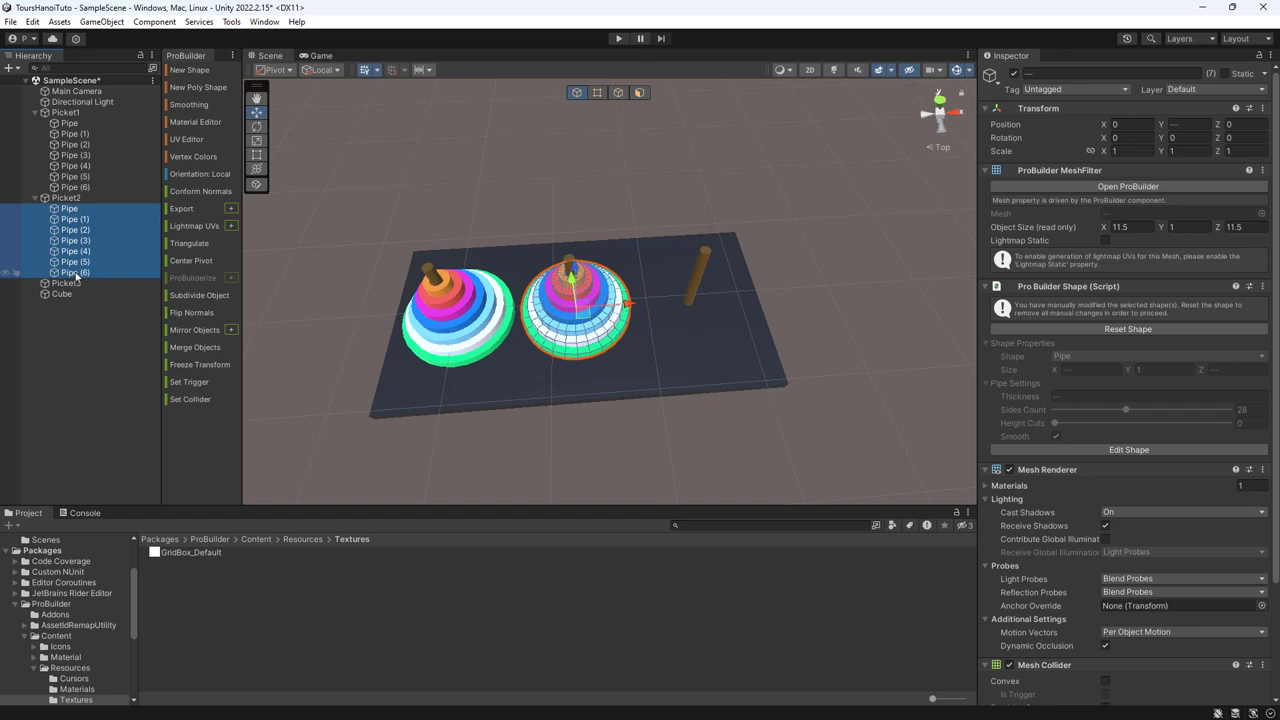
pyautogui.moveTo(77, 274)
pyautogui.mouseDown()
pyautogui.moveTo(75, 208)
pyautogui.moveTo(86, 212)
pyautogui.mouseUp()
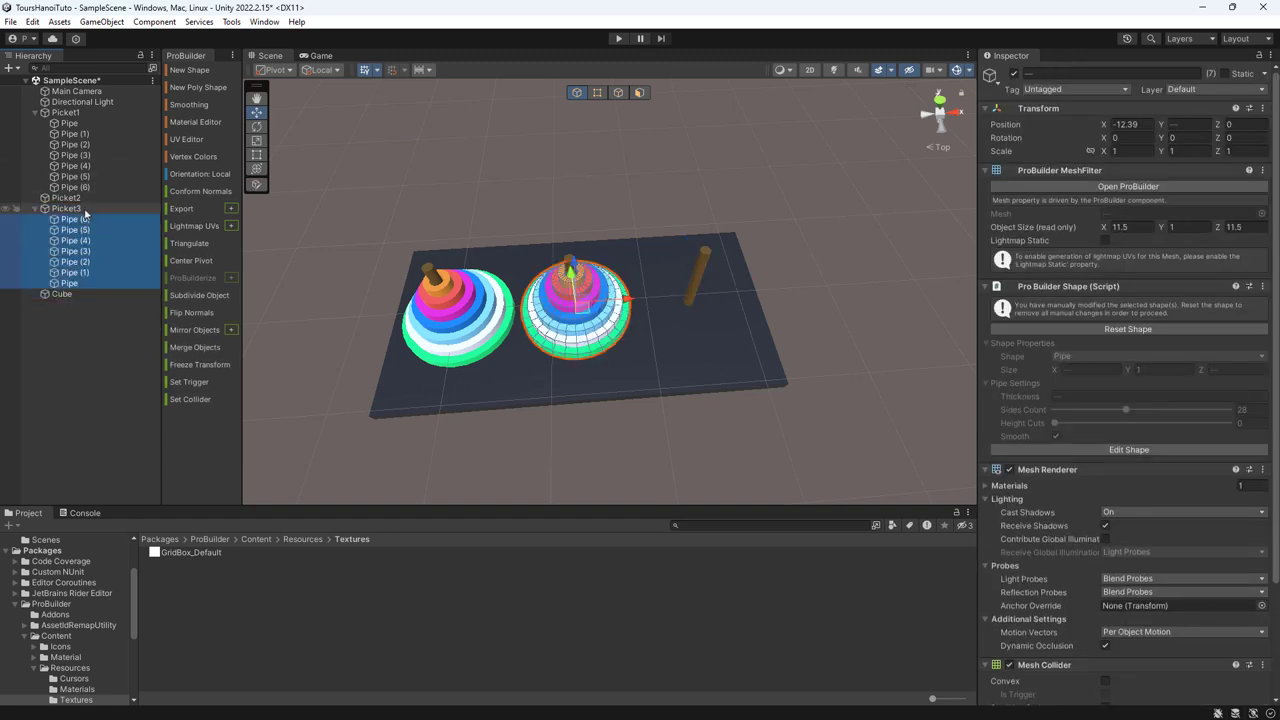
pyautogui.click(1262, 108)
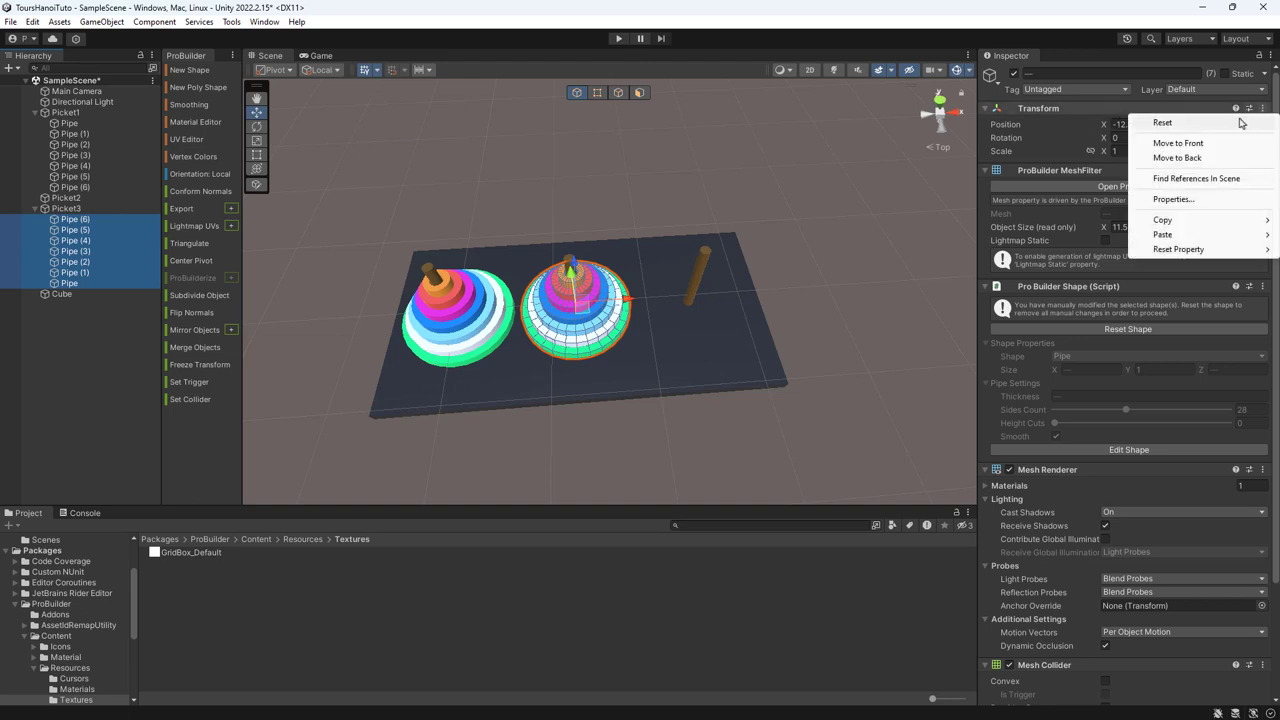
pyautogui.click(1156, 121)
pyautogui.hotkey('ctrl', 'z')
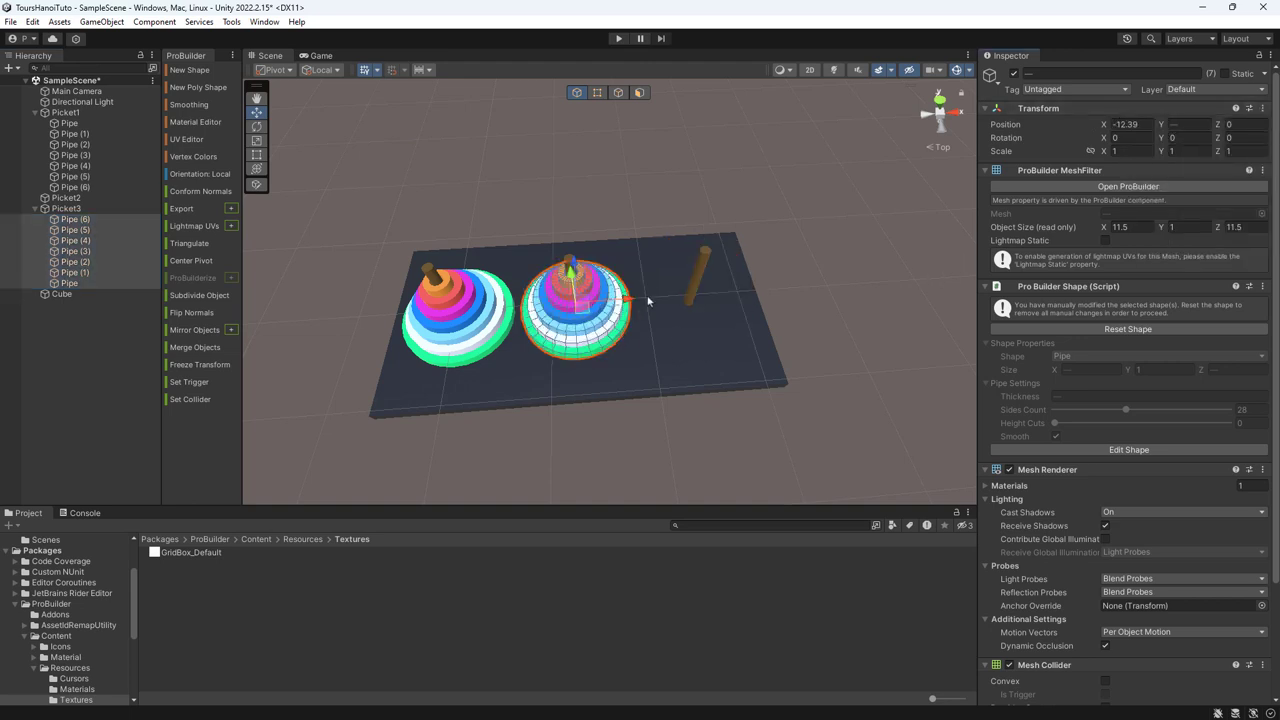
pyautogui.doubleClick(1127, 125)
pyautogui.write('0')
pyautogui.press('Tab')
pyautogui.press('Tab')
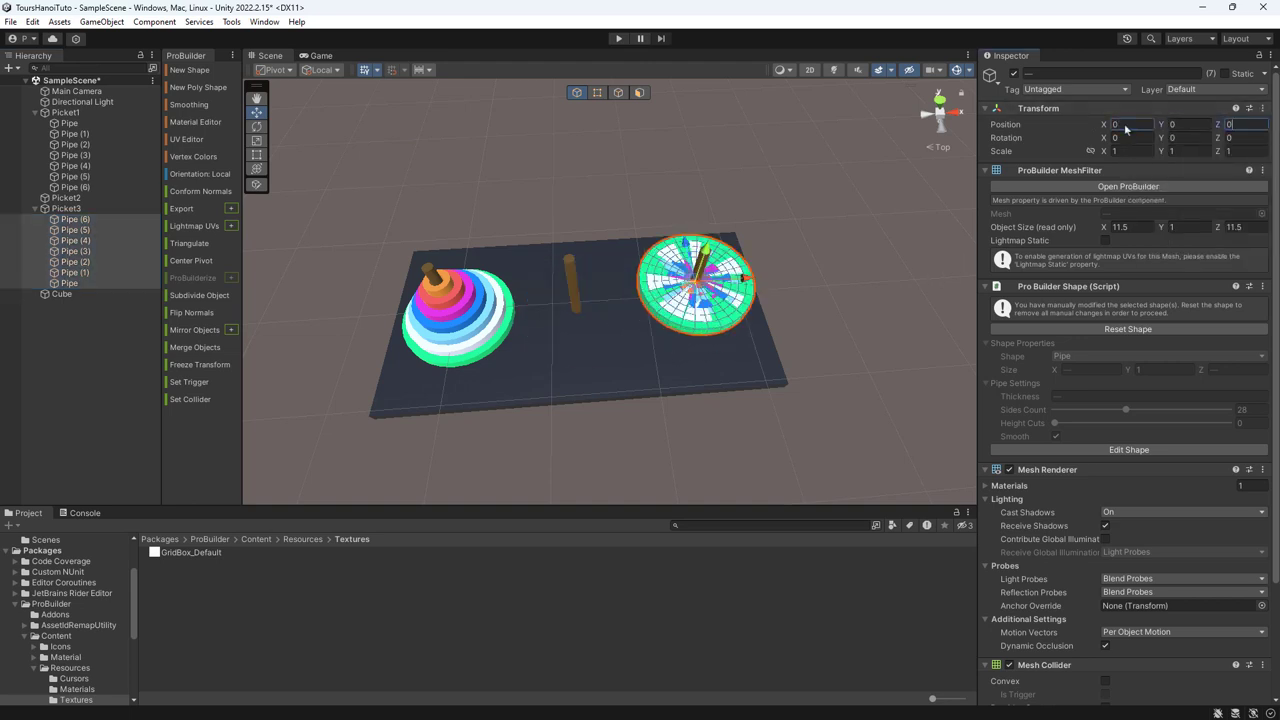
pyautogui.hotkey('ctrl', 'z')
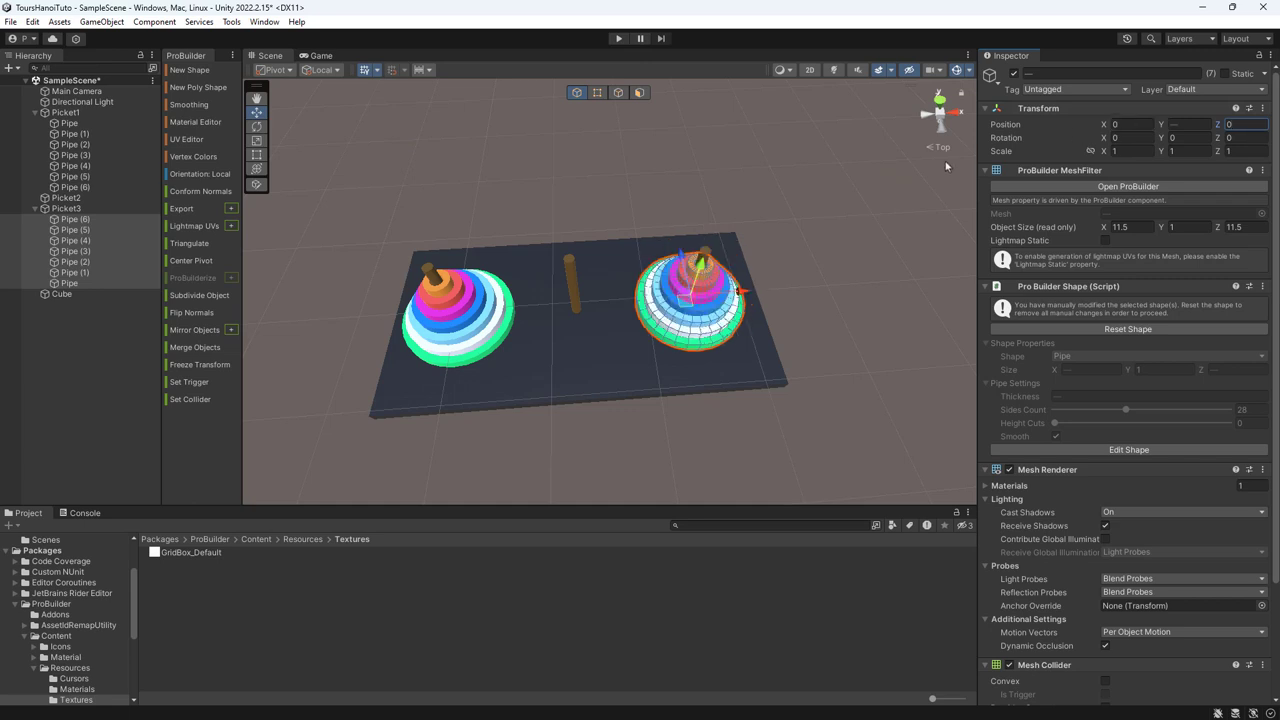
# - Paste another set of disks and parent them to Picket2
pyautogui.moveTo(833, 205)
pyautogui.keyDown('alt'); pyautogui.mouseDown()
pyautogui.moveTo(852, 152)
pyautogui.moveTo(866, 176)
pyautogui.mouseUp(); pyautogui.keyUp('alt')
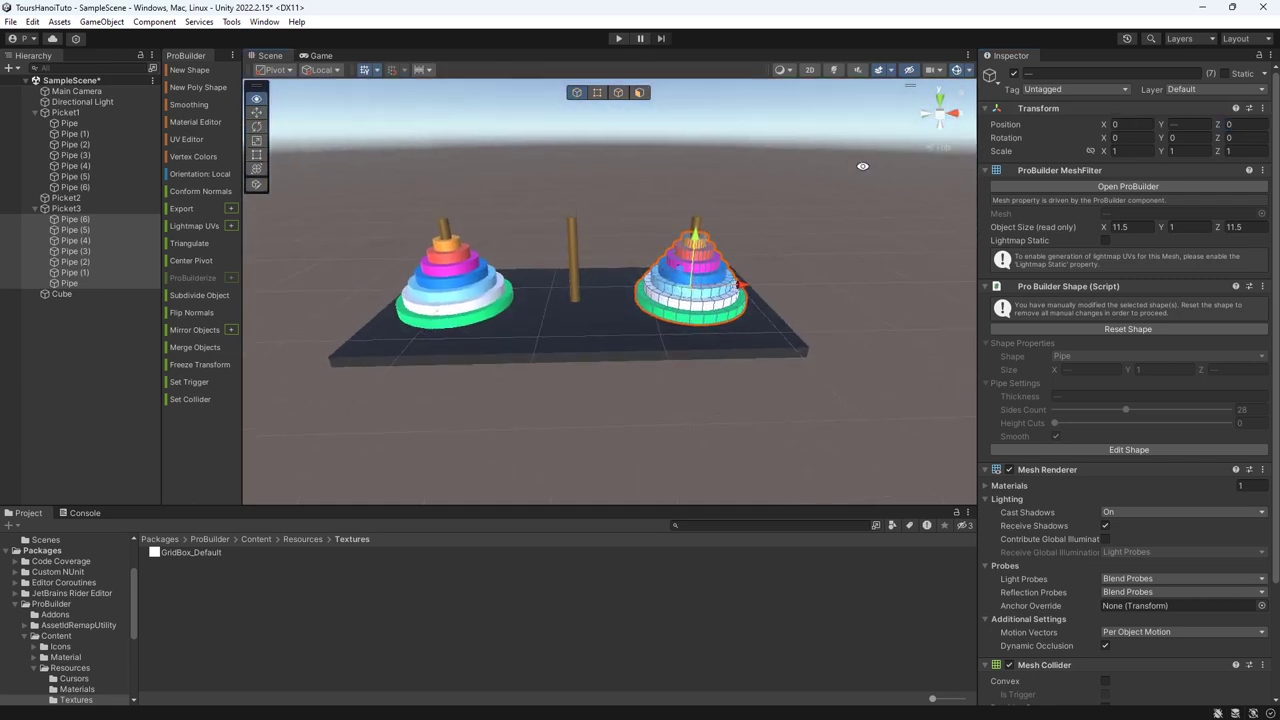
pyautogui.click(57, 201)
pyautogui.hotkey('ctrl', 'v')
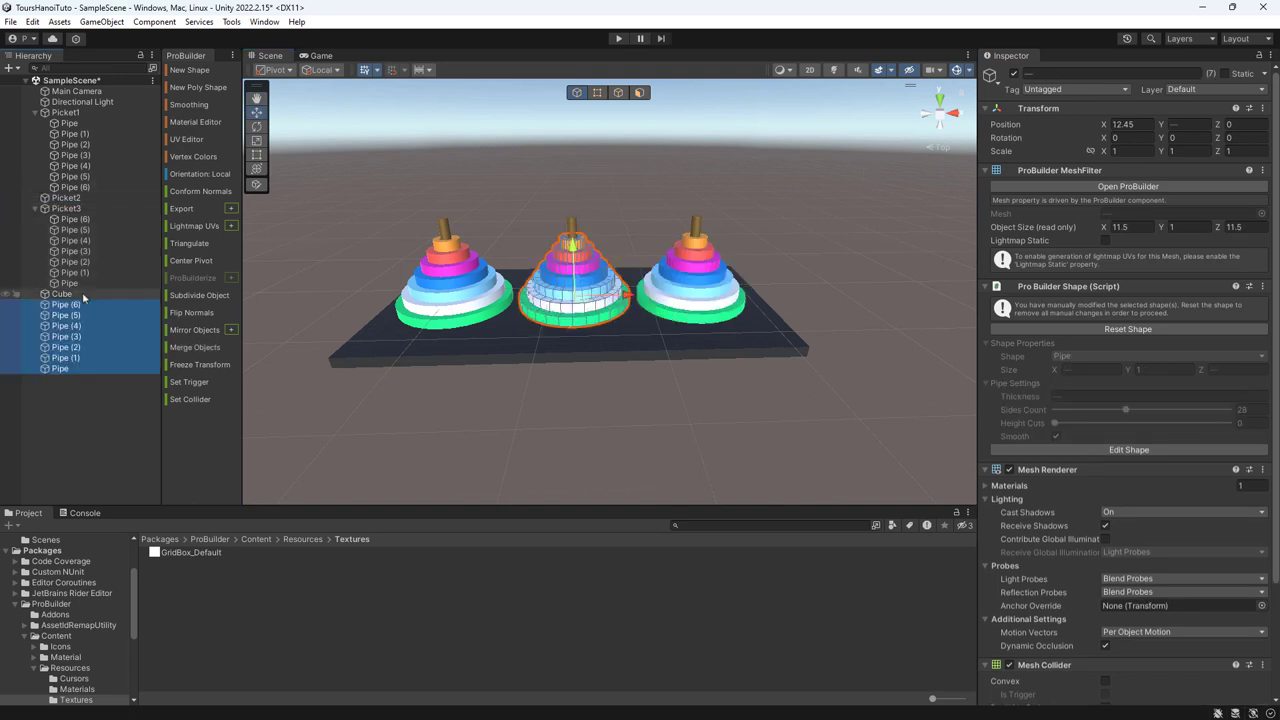
pyautogui.moveTo(90, 272); pyautogui.dragTo(86, 210)
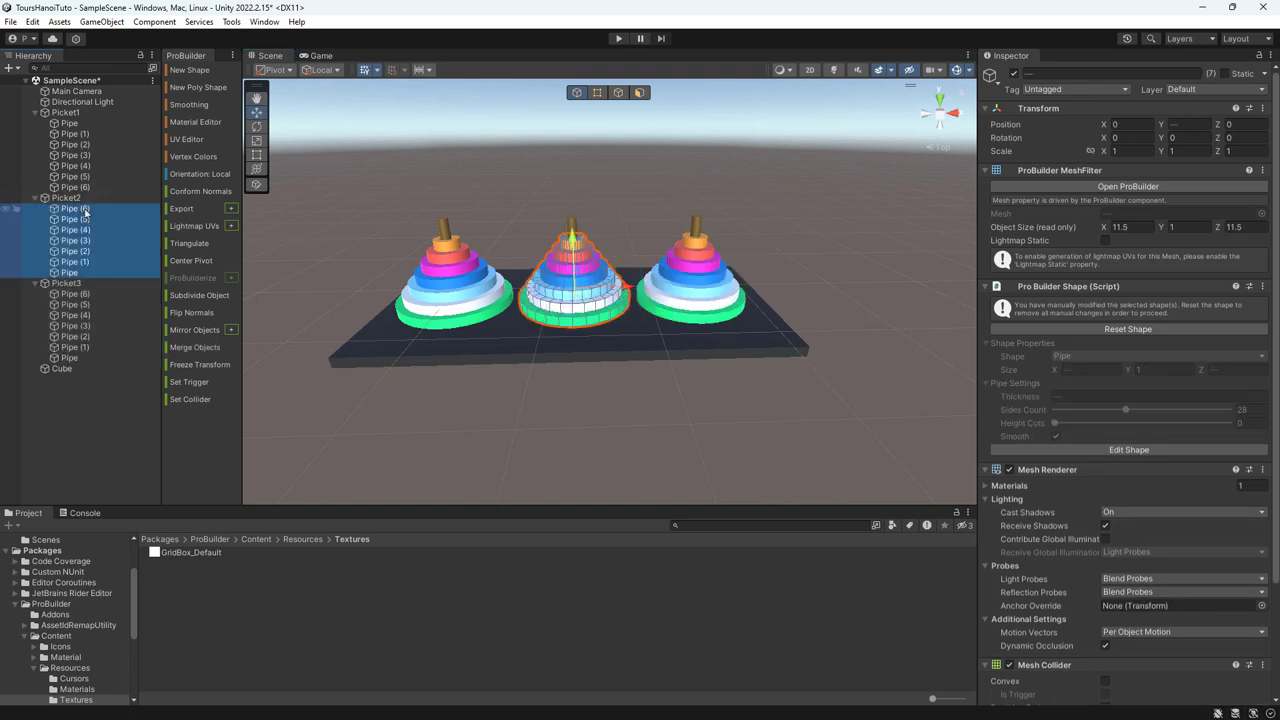
pyautogui.click(729, 390)
# - Delete all disks under Picket2 and Picket3, leaving the middle and right pegs bare
pyautogui.keyDown('alt'); pyautogui.moveTo(769, 372); pyautogui.dragTo(611, 374); pyautogui.keyUp('alt')
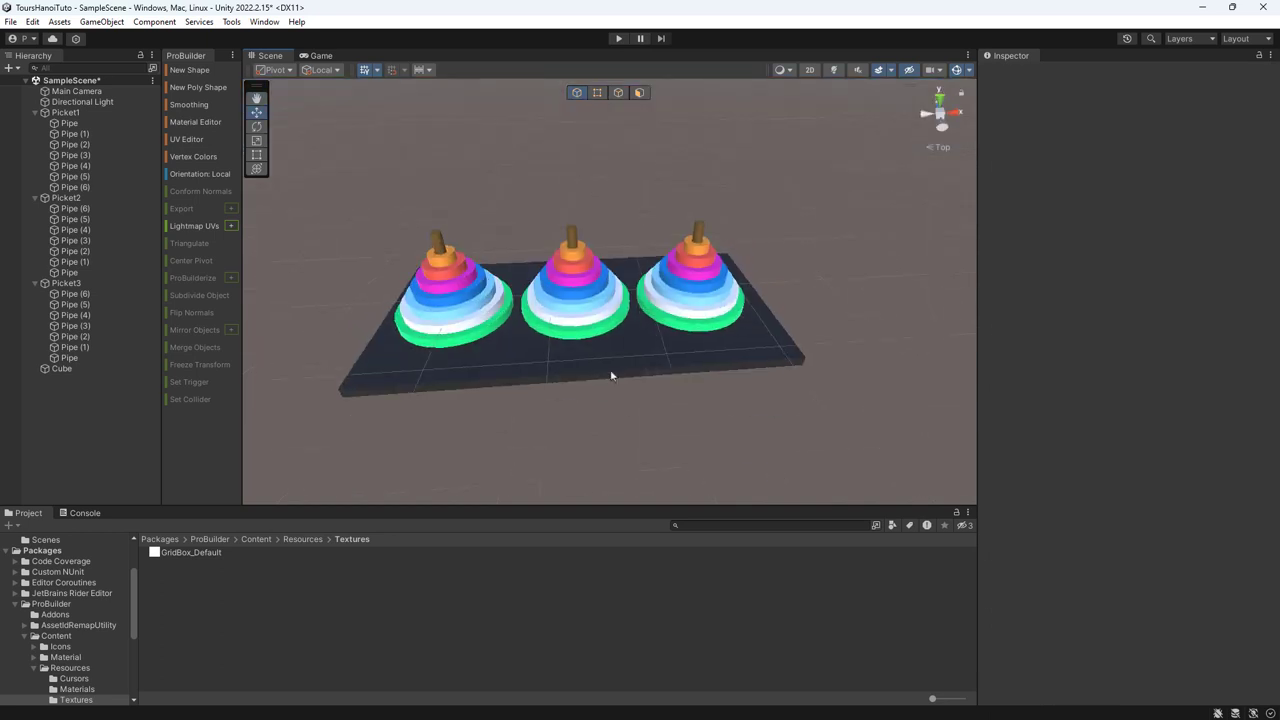
pyautogui.click(80, 208)
pyautogui.keyDown('shift'); pyautogui.click(105, 270); pyautogui.keyUp('shift')
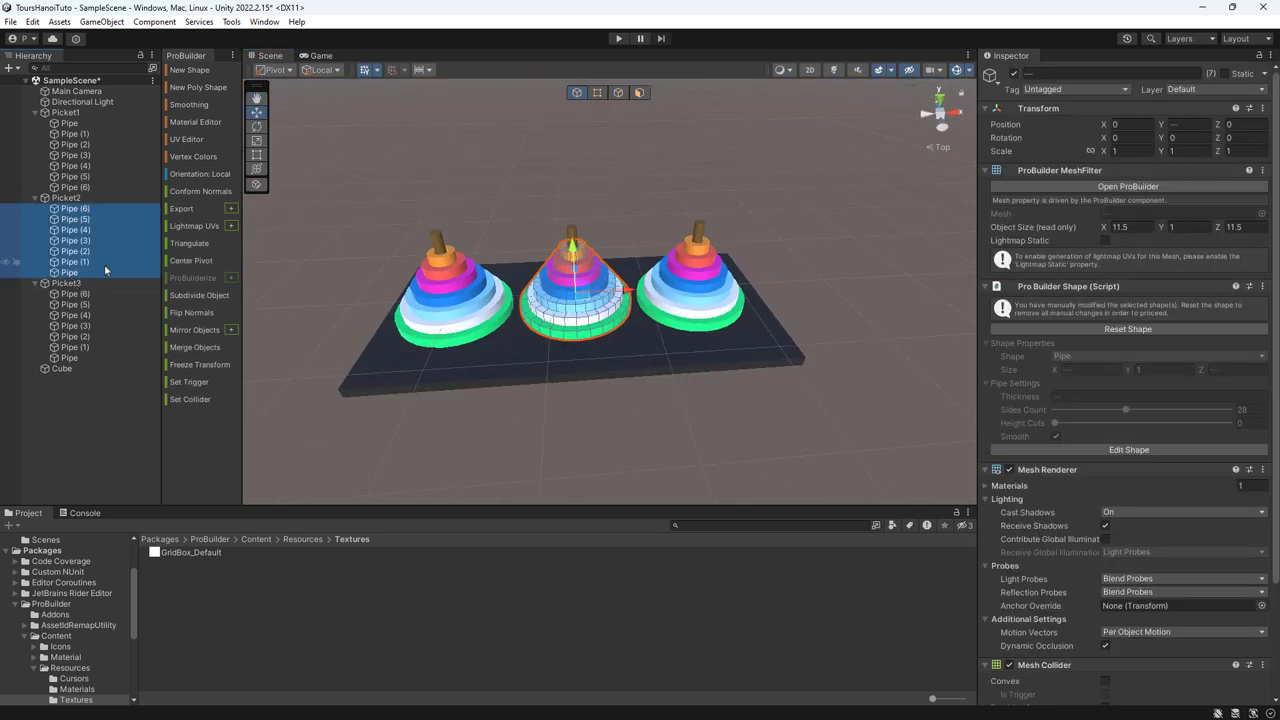
pyautogui.press('Delete')
pyautogui.click(75, 219)
pyautogui.keyDown('shift'); pyautogui.click(70, 283); pyautogui.keyUp('shift')
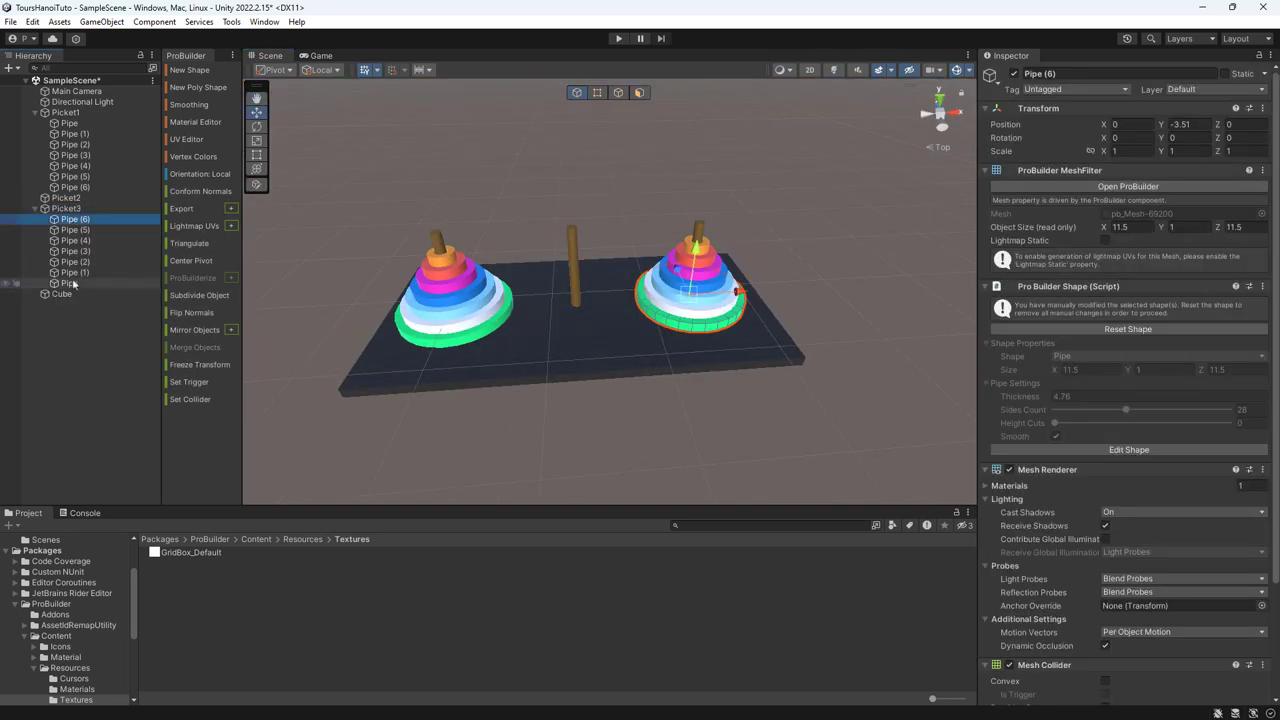
pyautogui.press('Delete')
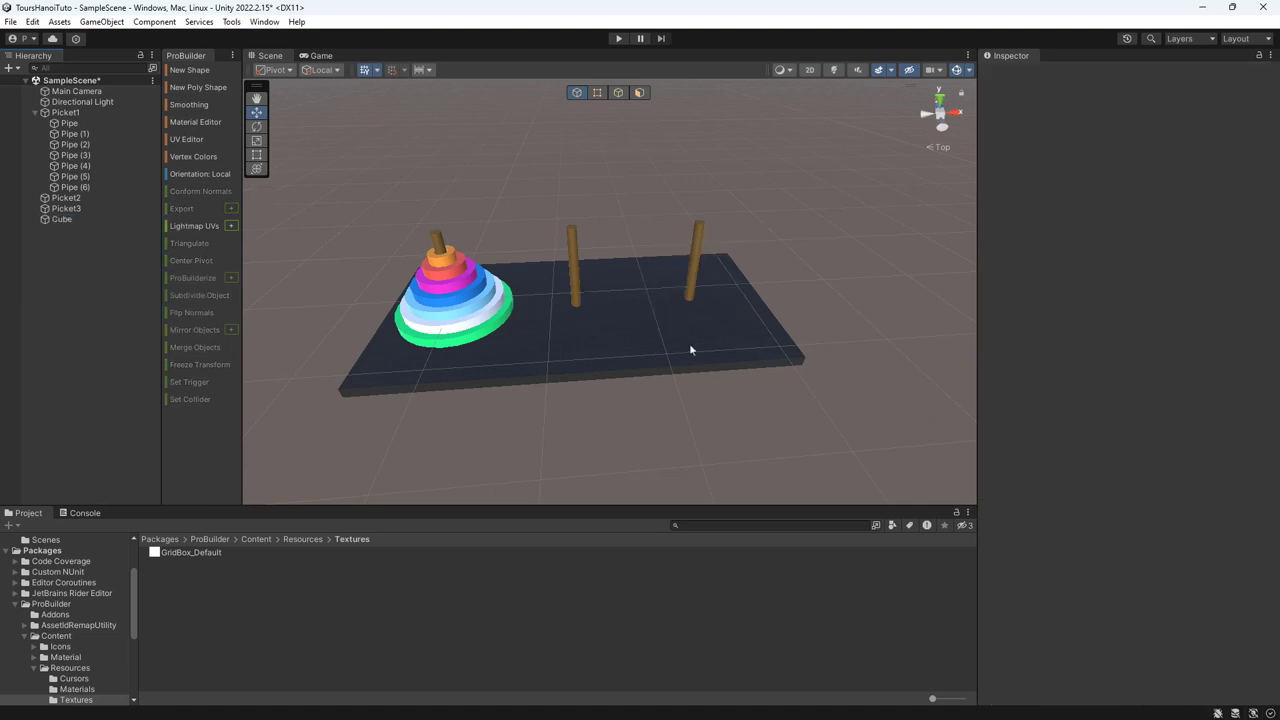
# - Move Main Camera back and up and tilt it down toward the board
pyautogui.click(75, 91)
pyautogui.scroll(-3, 628, 316)
pyautogui.scroll(-1, 628, 316)
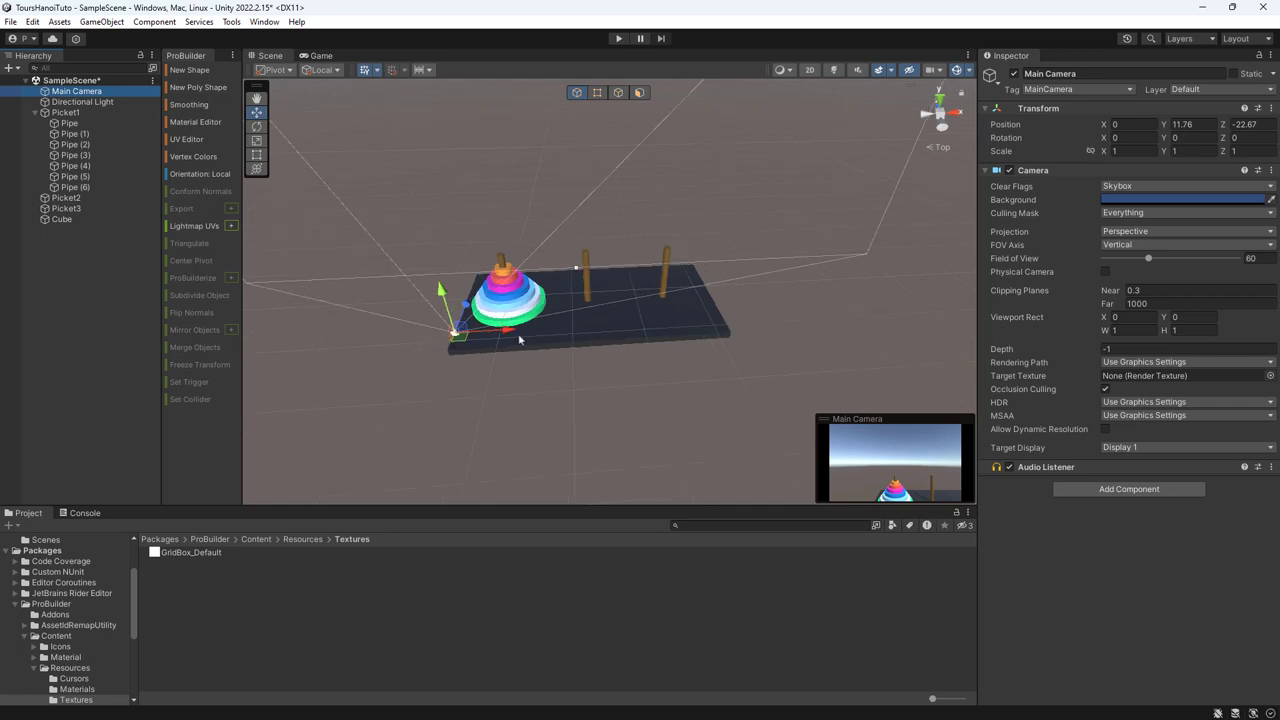
pyautogui.moveTo(490, 336)
pyautogui.mouseDown()
pyautogui.moveTo(633, 341)
pyautogui.moveTo(473, 249)
pyautogui.mouseUp()
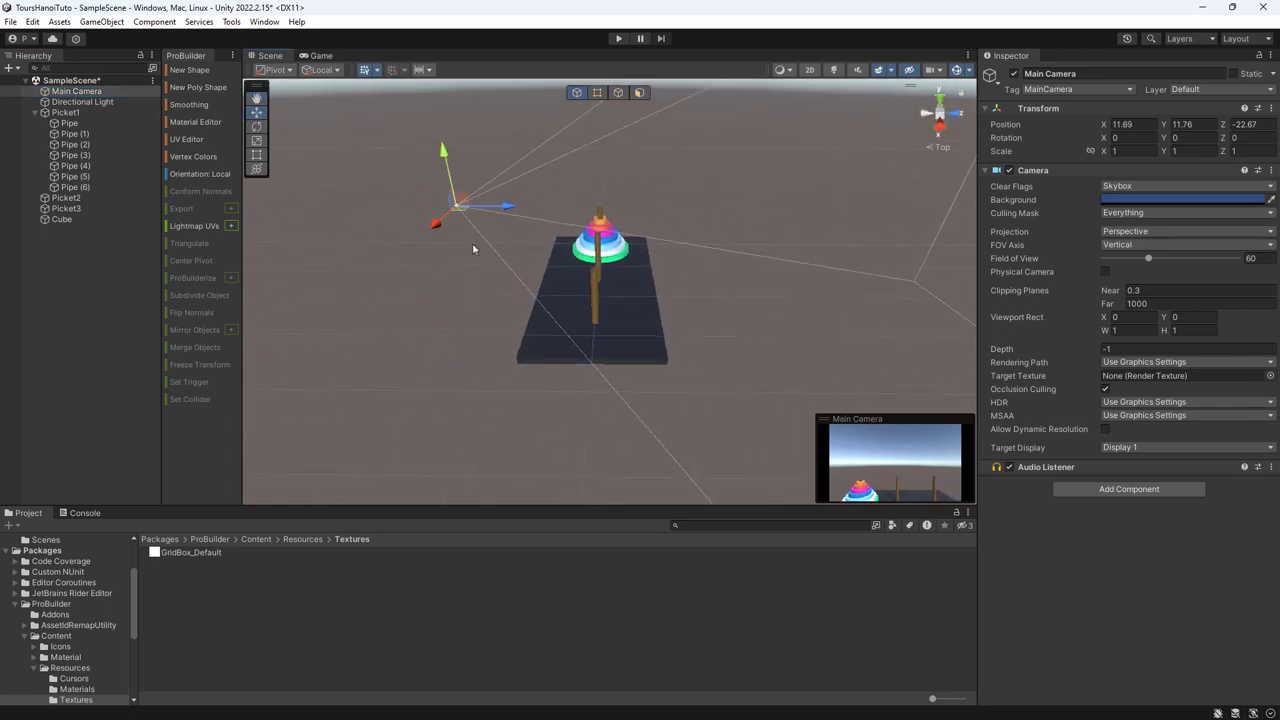
pyautogui.moveTo(504, 205); pyautogui.dragTo(410, 212)
pyautogui.moveTo(345, 152); pyautogui.dragTo(348, 163)
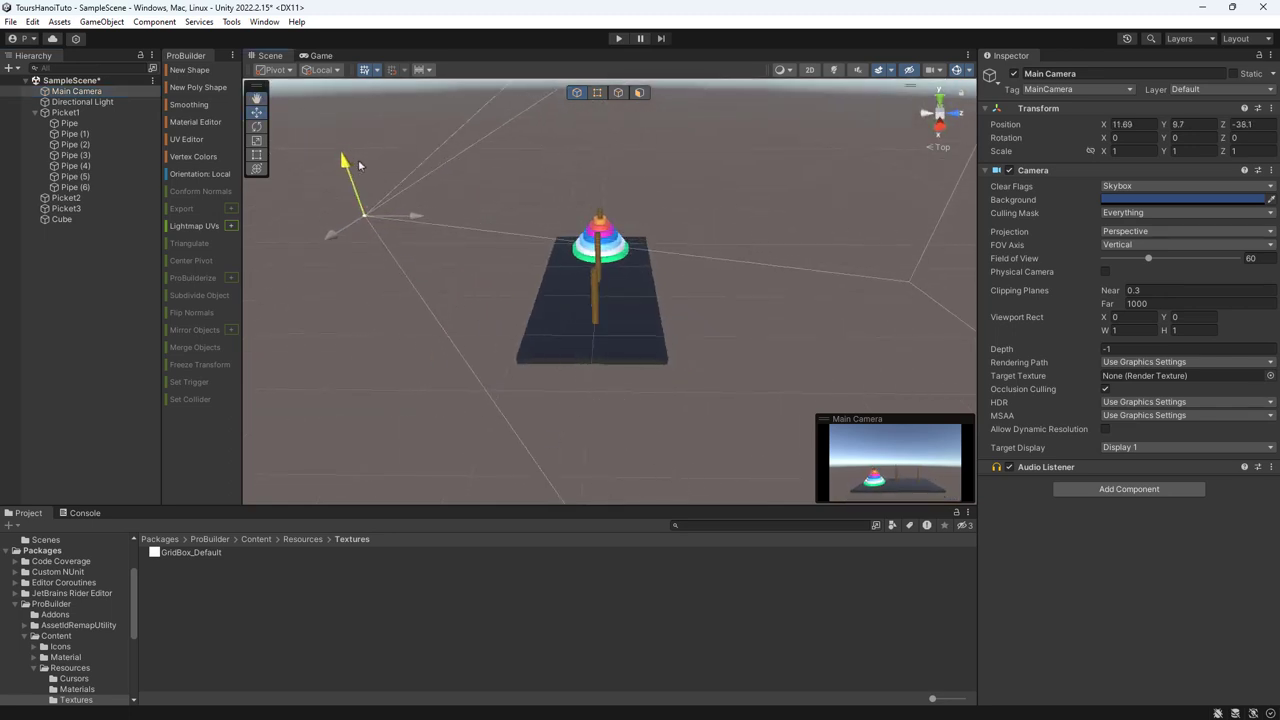
pyautogui.moveTo(414, 215); pyautogui.dragTo(433, 217)
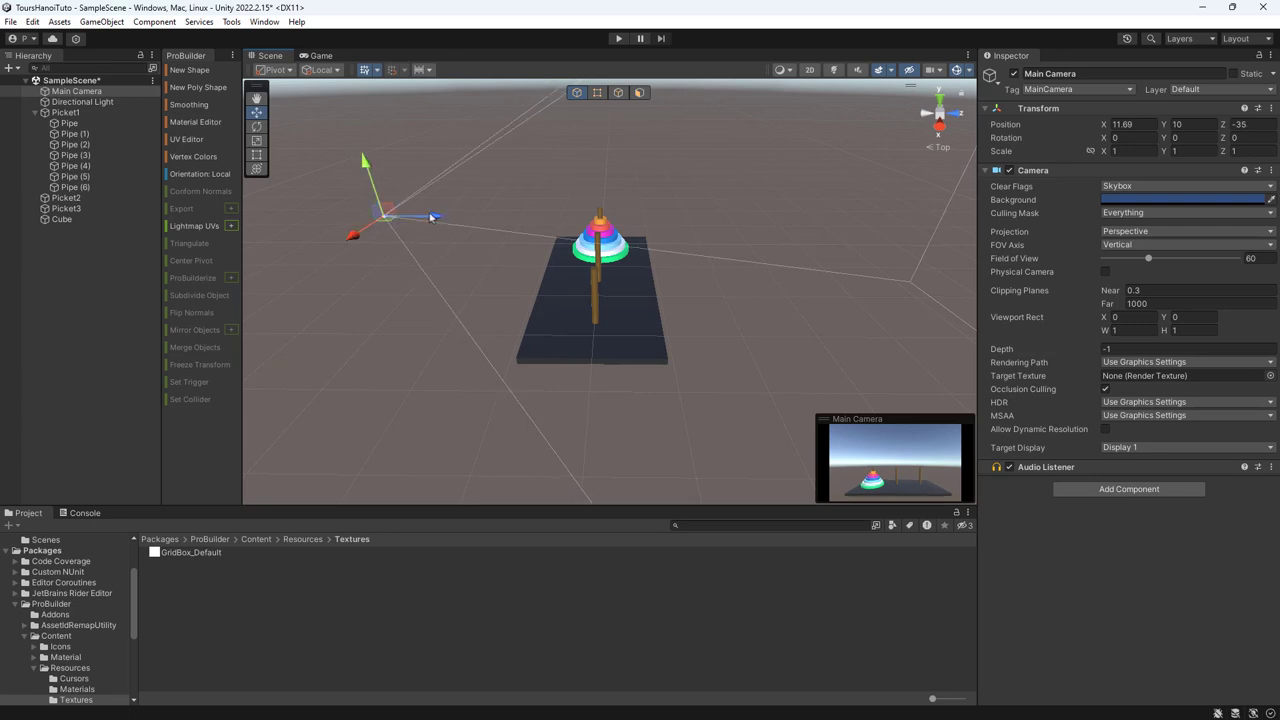
pyautogui.moveTo(1106, 143); pyautogui.dragTo(1160, 143)
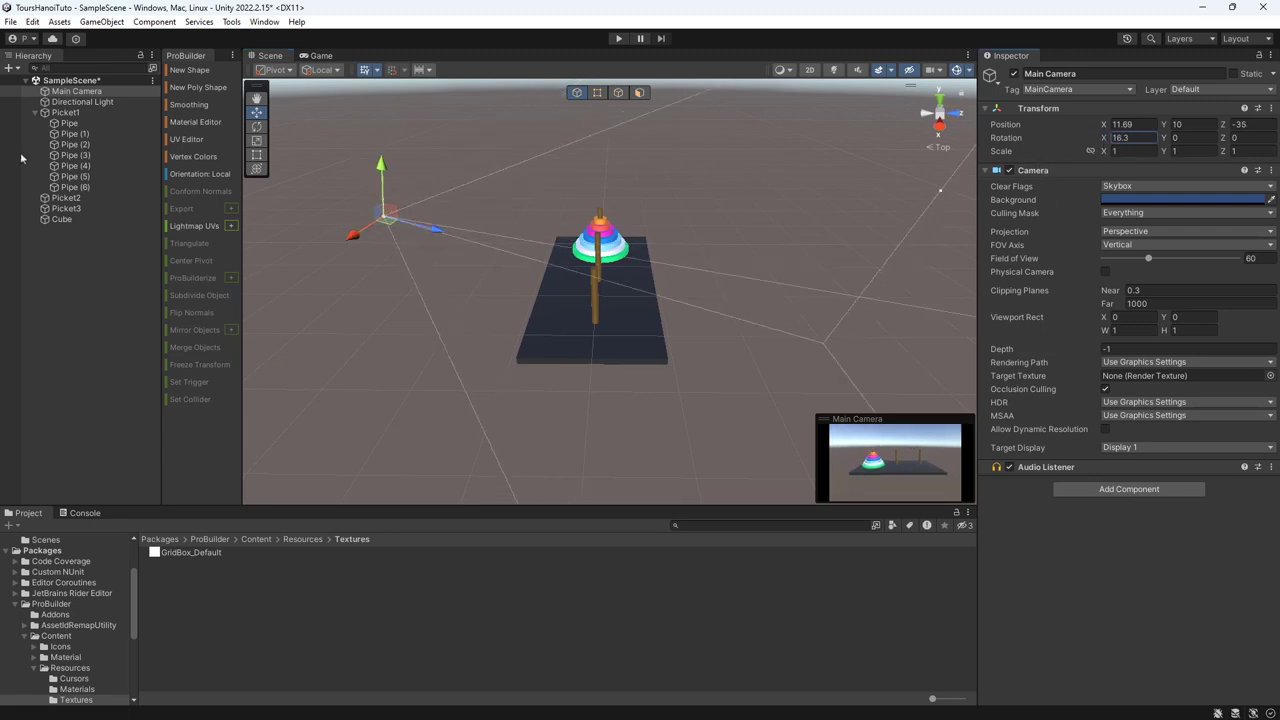
pyautogui.moveTo(378, 167); pyautogui.dragTo(476, 145)
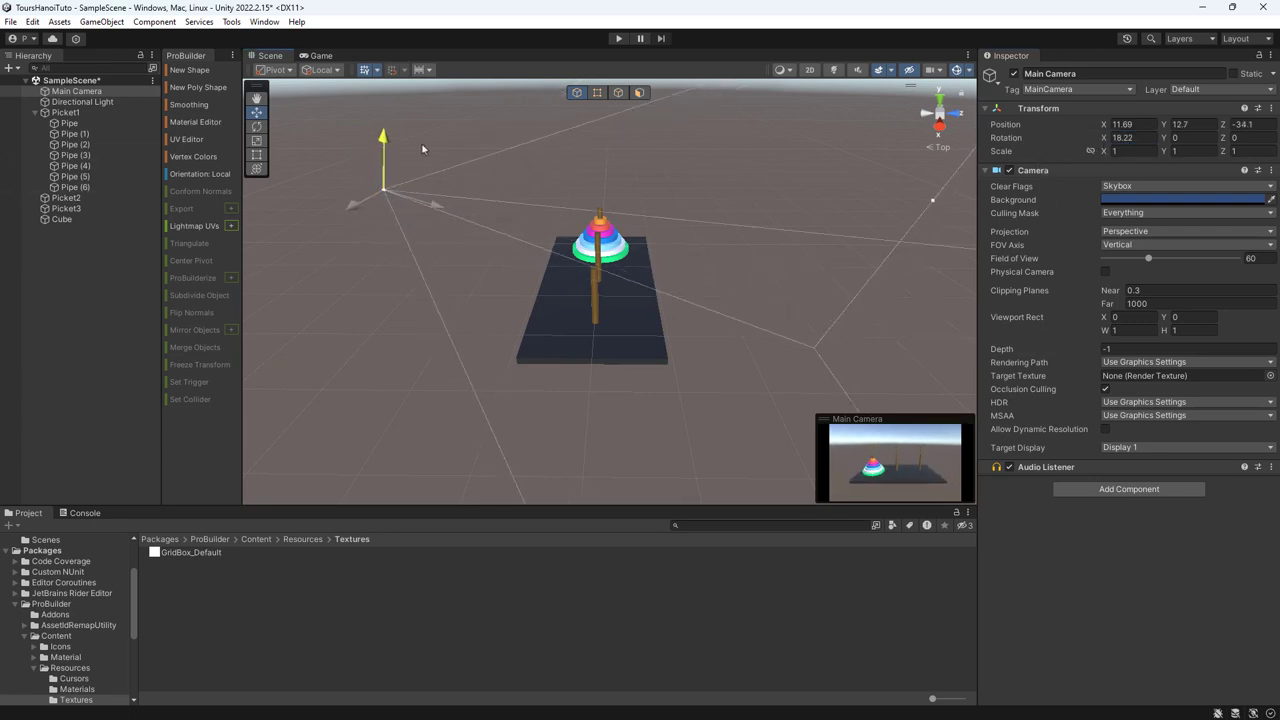
pyautogui.moveTo(436, 200)
pyautogui.mouseDown()
pyautogui.moveTo(471, 203)
pyautogui.moveTo(442, 197)
pyautogui.mouseUp()
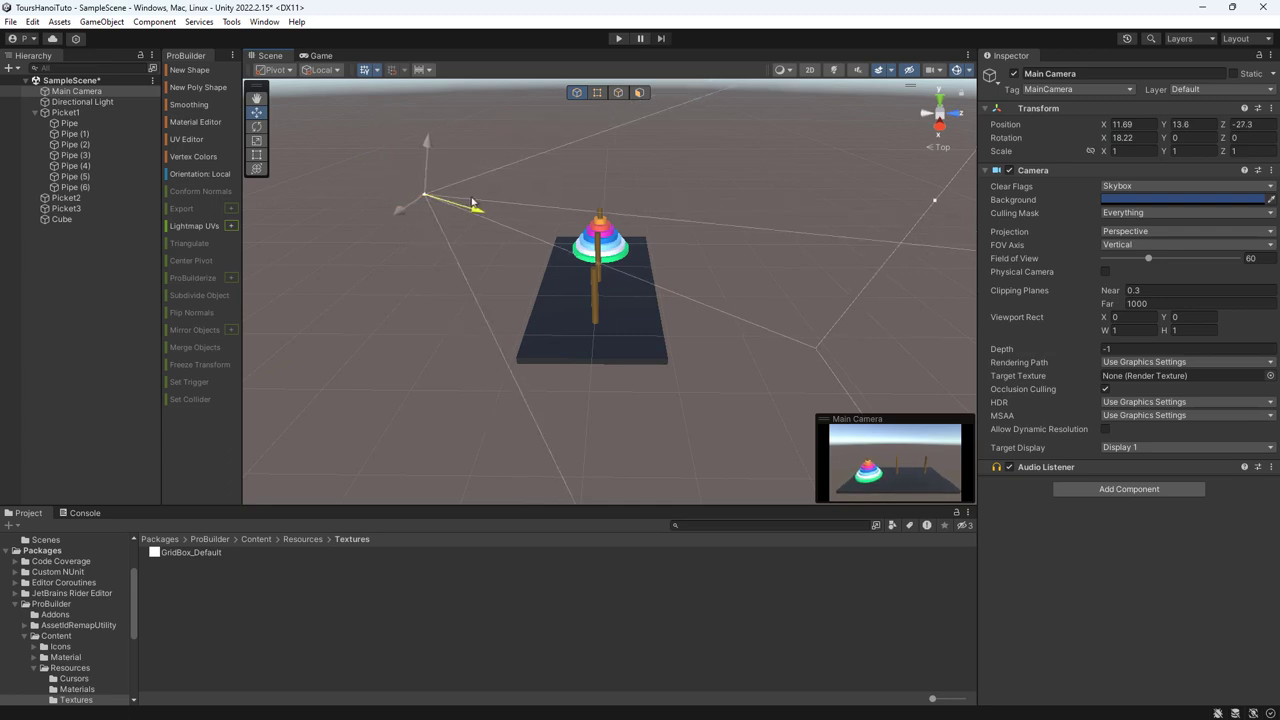
# - Preview Game view at 16:9 and nudge the camera to about 12.4, 13.2, −26.1
pyautogui.click(325, 57)
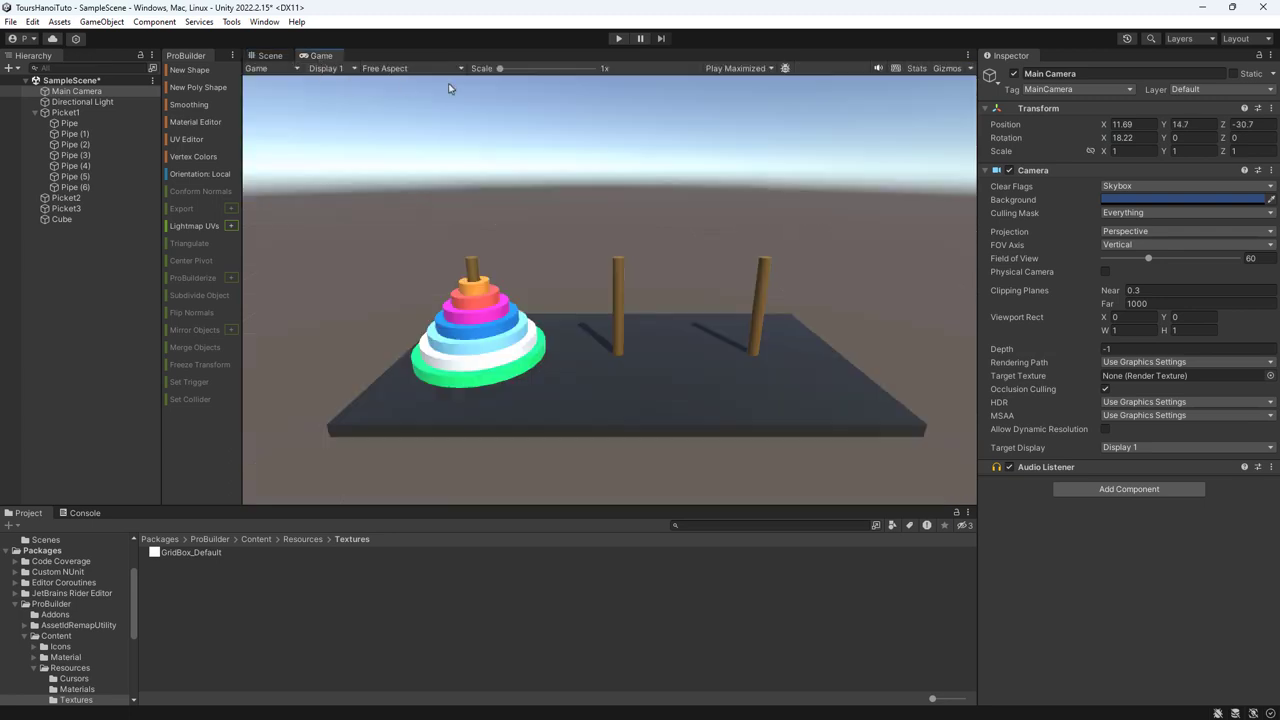
pyautogui.click(440, 68)
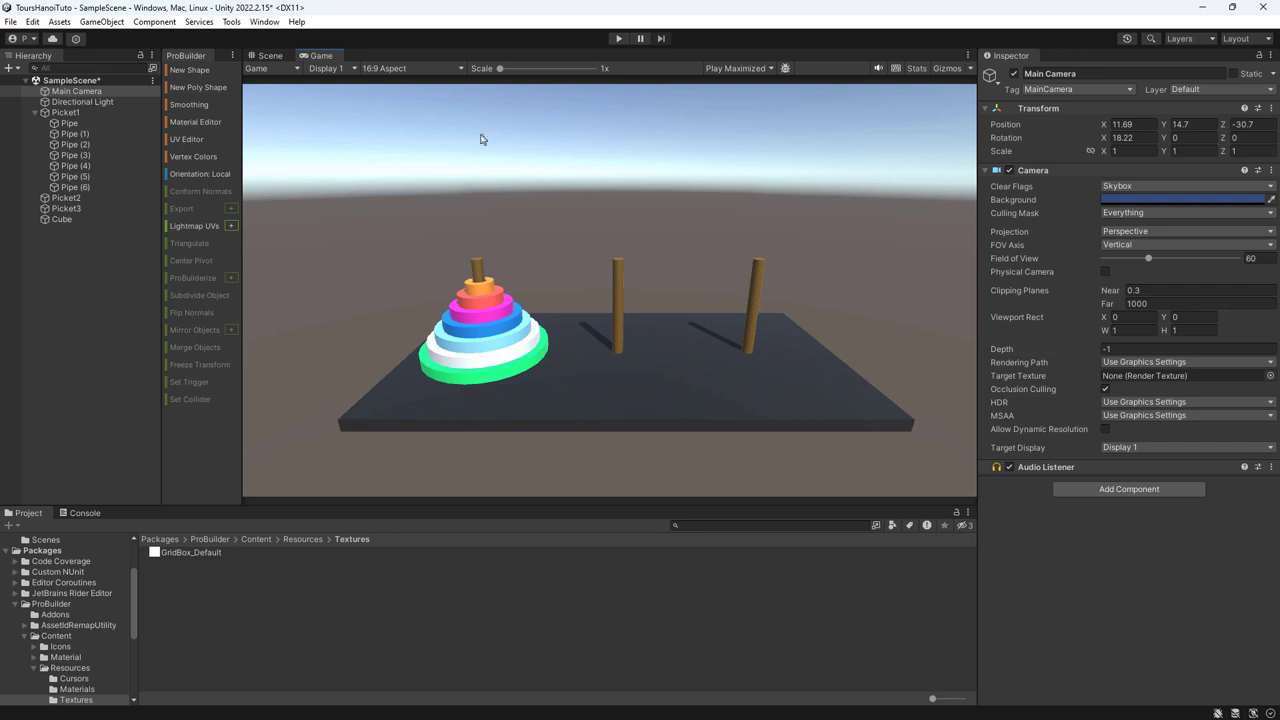
pyautogui.click(268, 56)
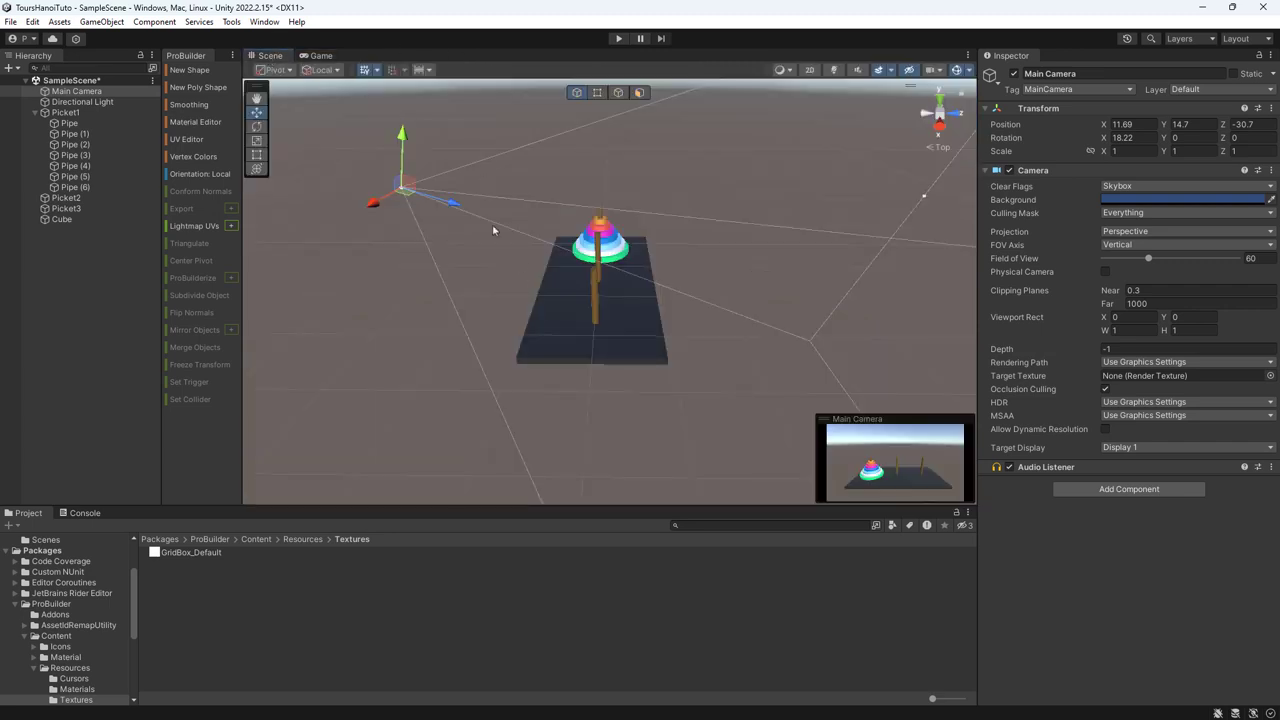
pyautogui.moveTo(455, 207); pyautogui.dragTo(486, 213)
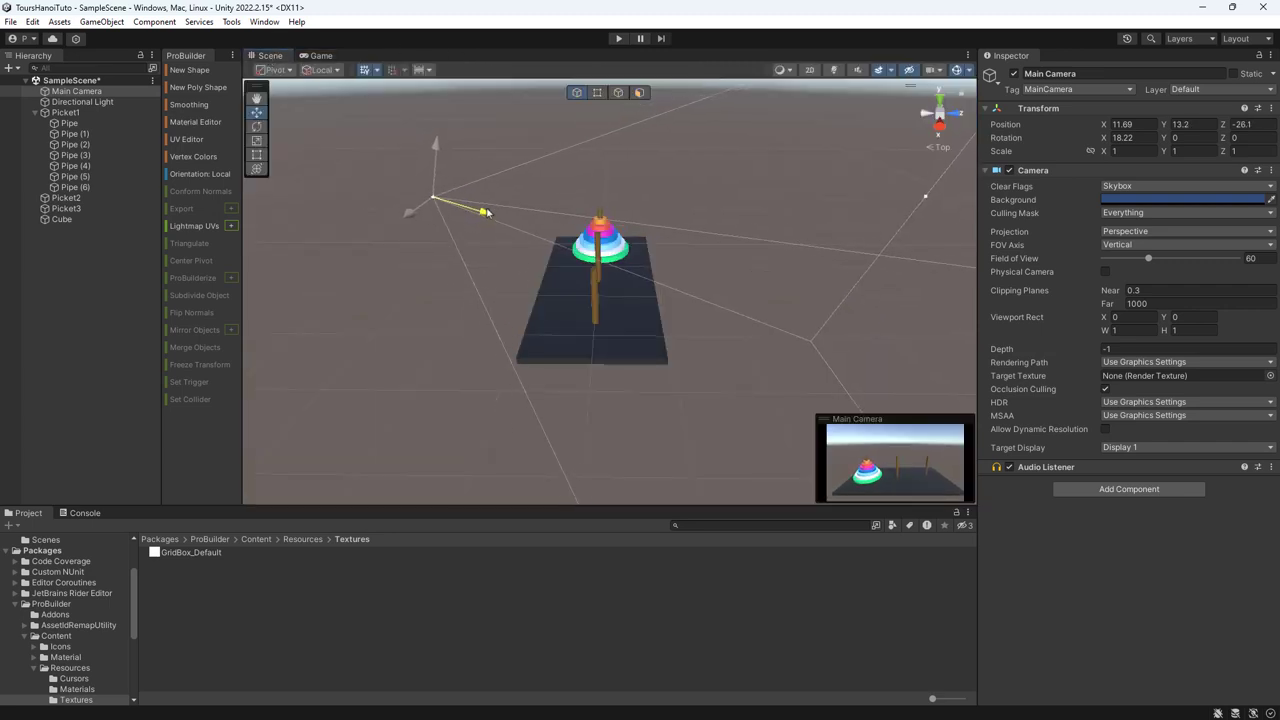
pyautogui.moveTo(409, 213); pyautogui.dragTo(404, 222)
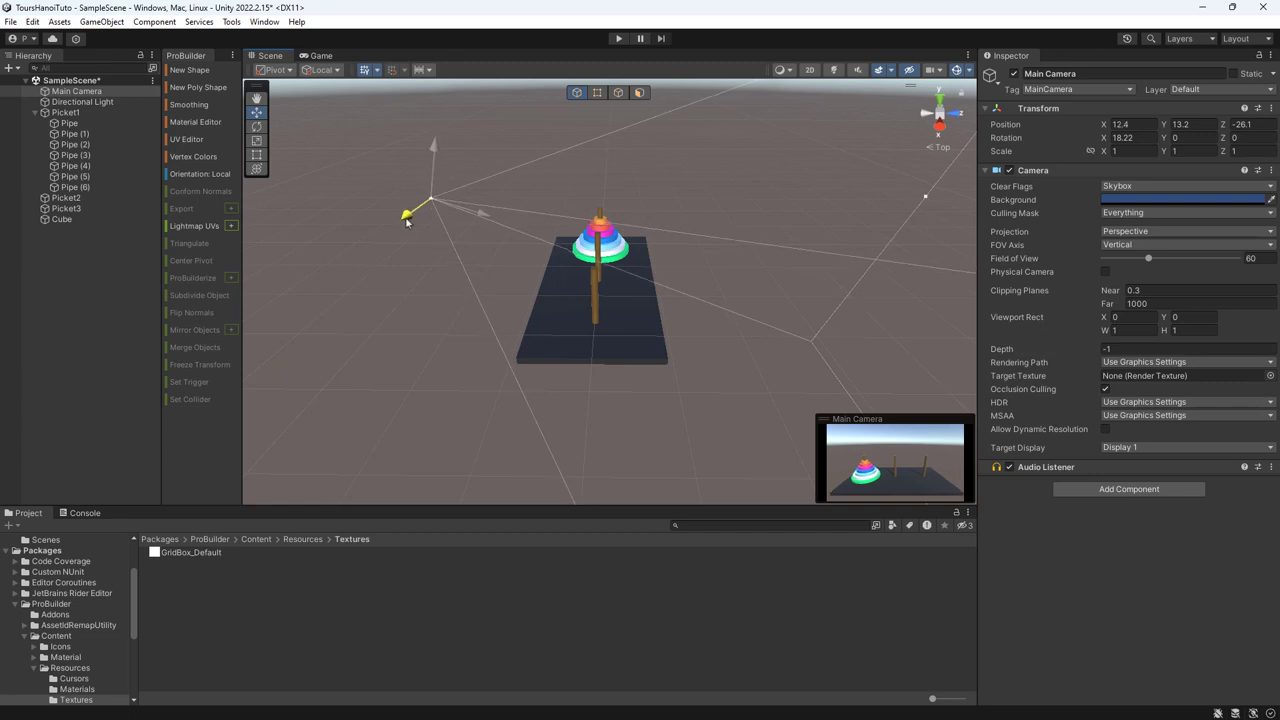
pyautogui.click(619, 39)
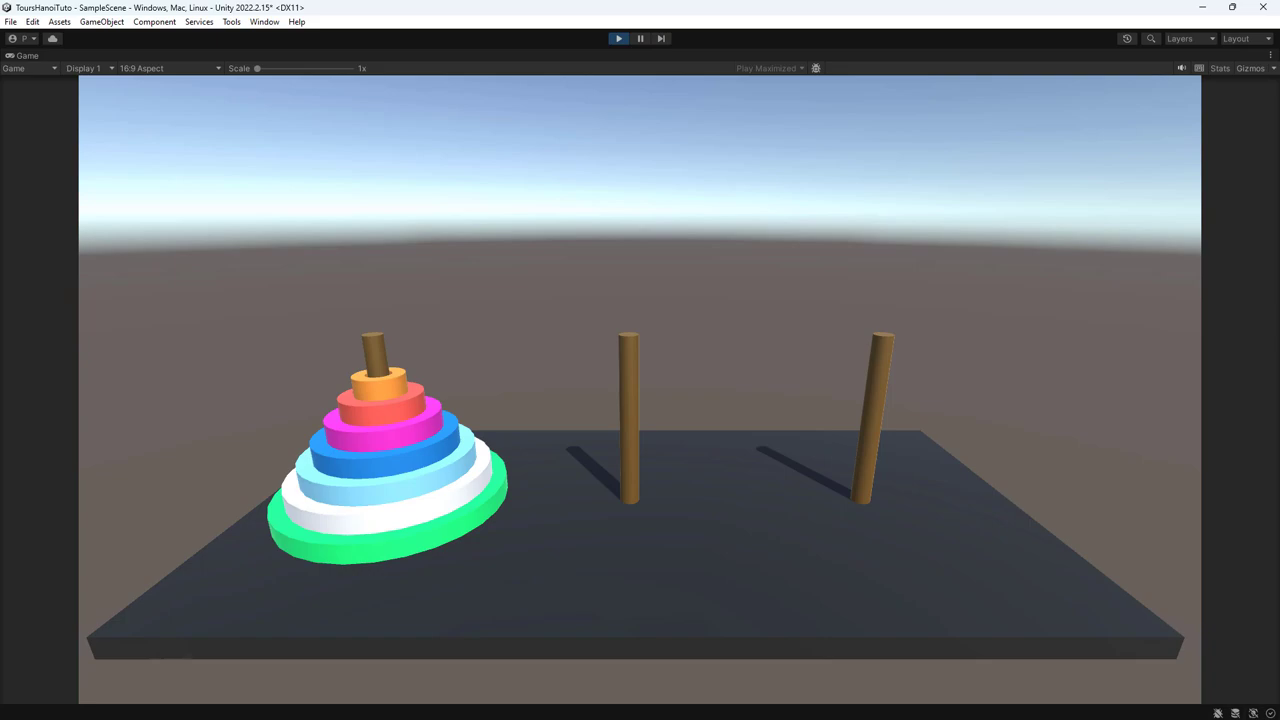
pyautogui.hotkey('ctrl', 'p')
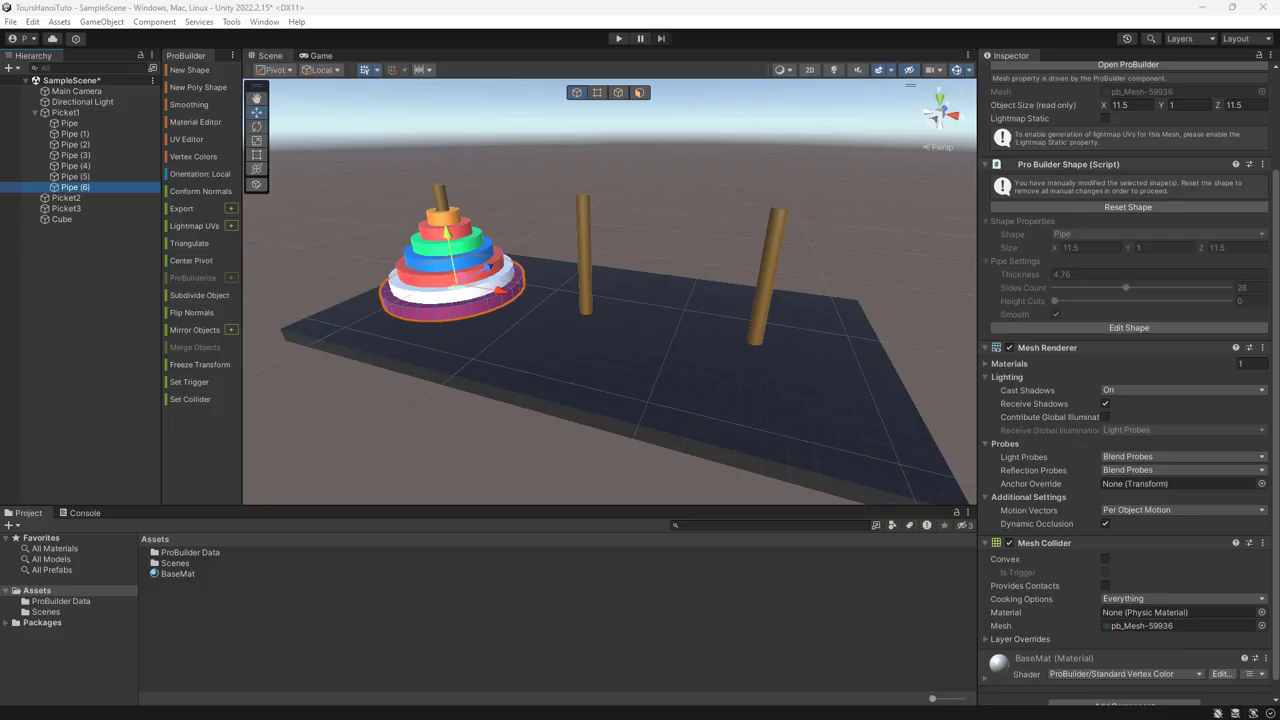
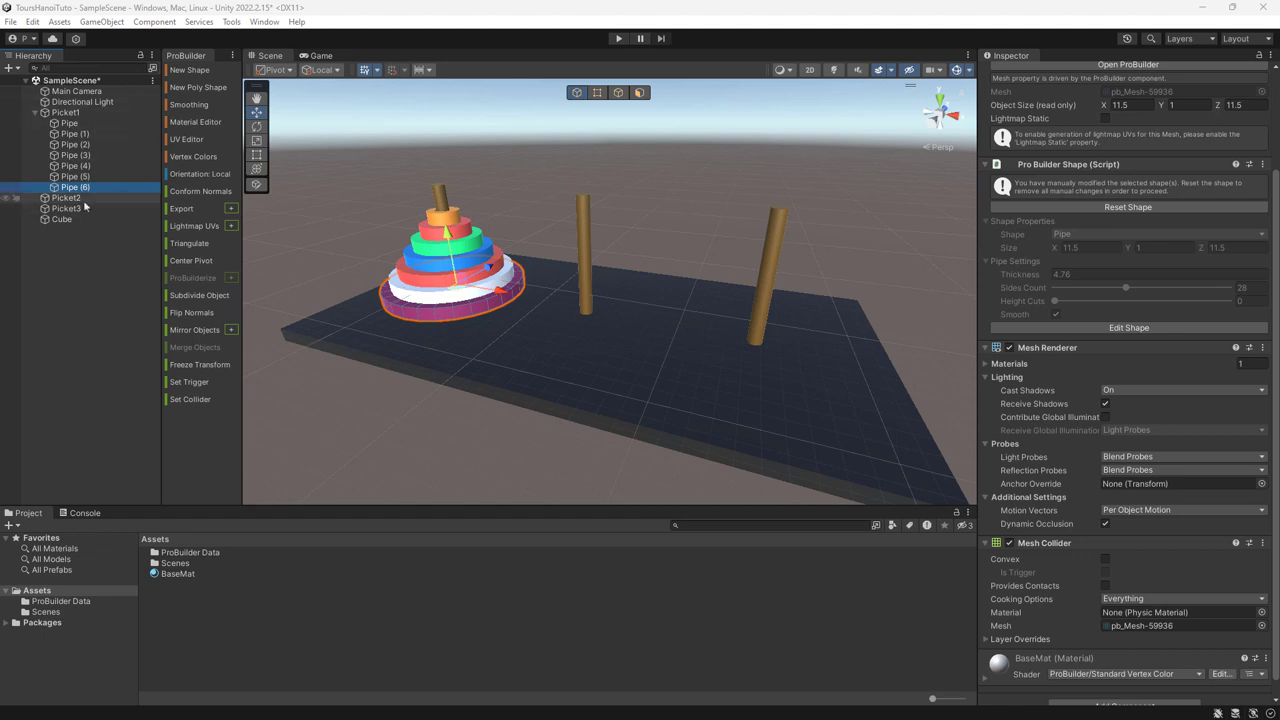
# - Rename the largest bottom ring, Pipe (6), to 1
pyautogui.click(438, 316)
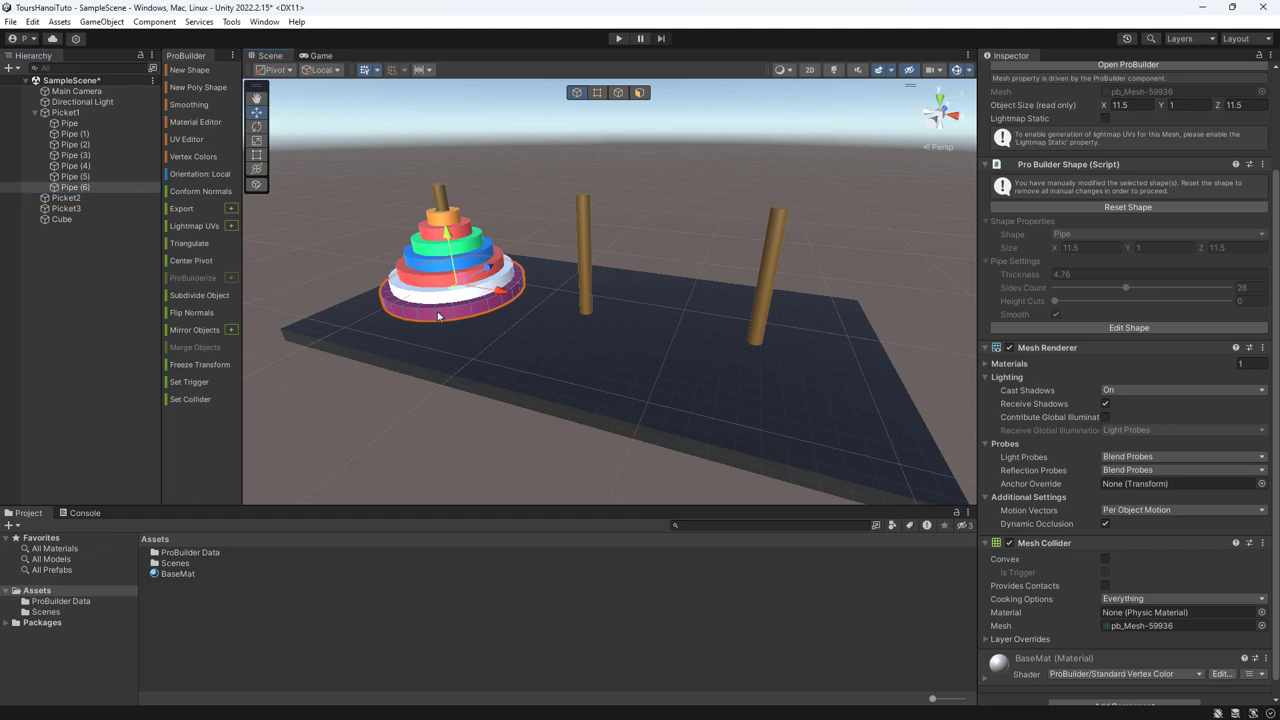
pyautogui.click(94, 190)
pyautogui.rightClick(100, 189)
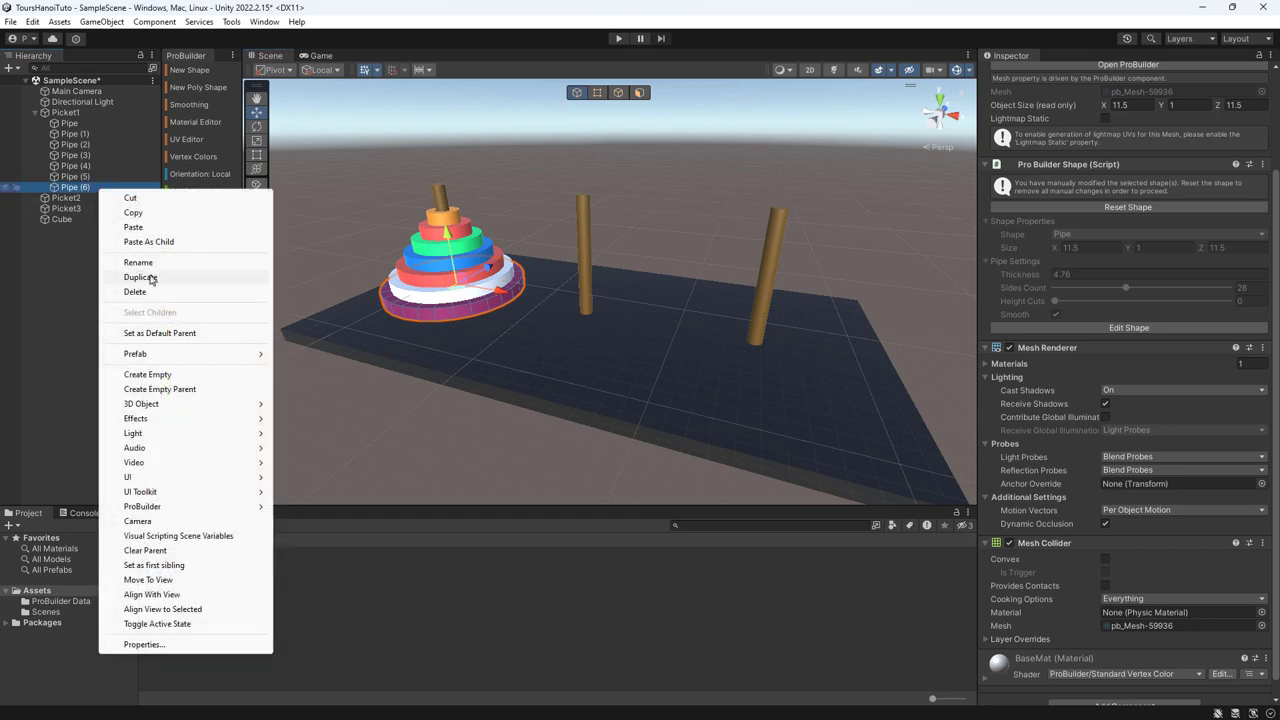
pyautogui.press('Escape')
pyautogui.write('1')
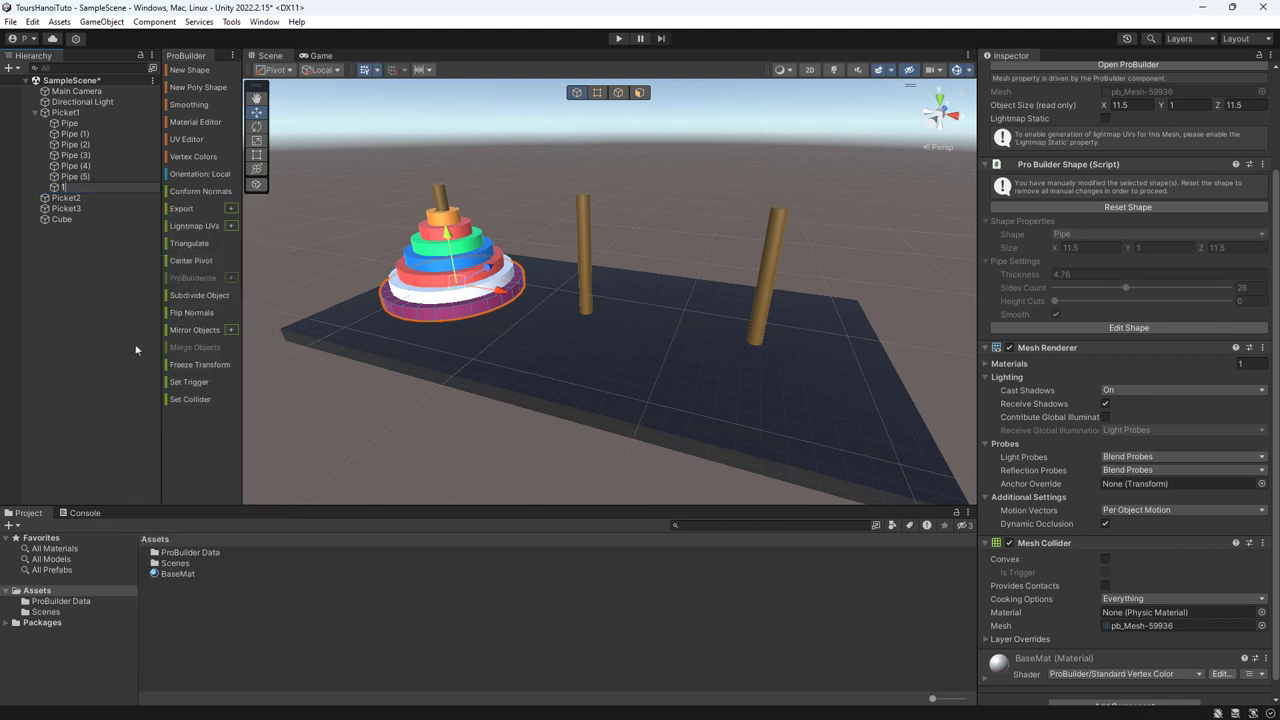
pyautogui.press('Return')
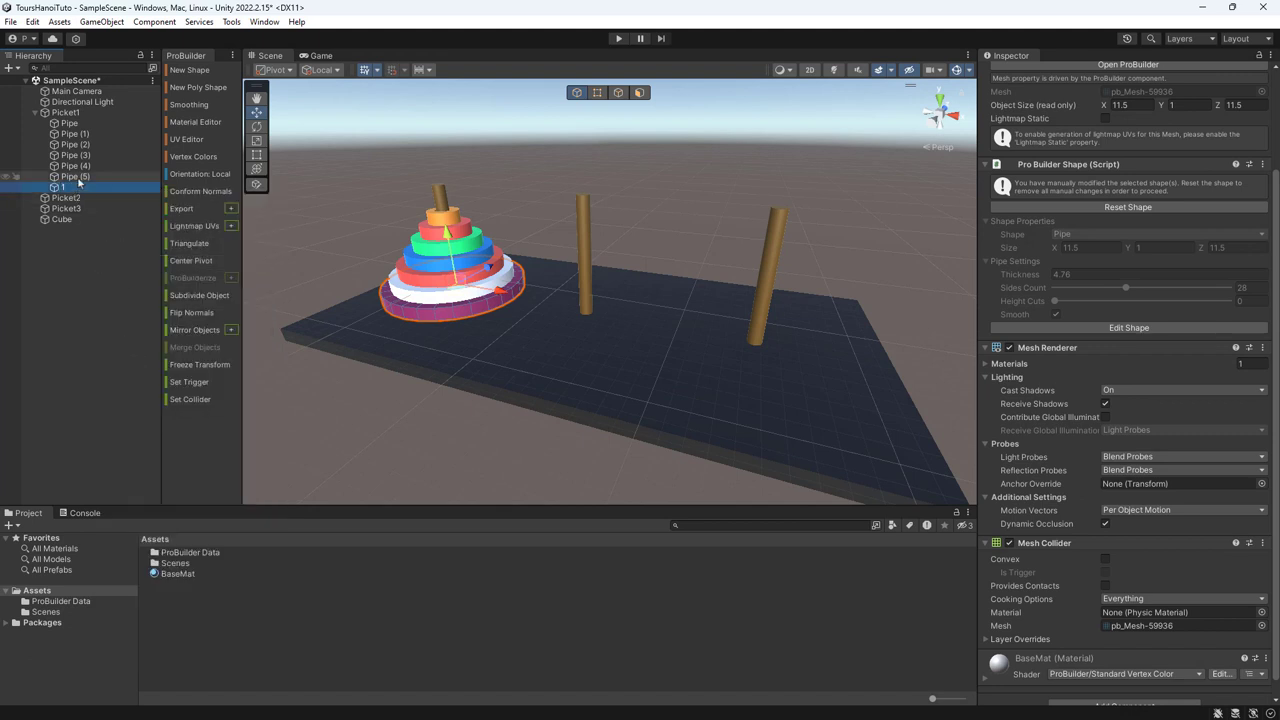
# - Rename the ring called Pipe to 2
pyautogui.click(78, 178)
pyautogui.click(76, 166)
pyautogui.click(76, 155)
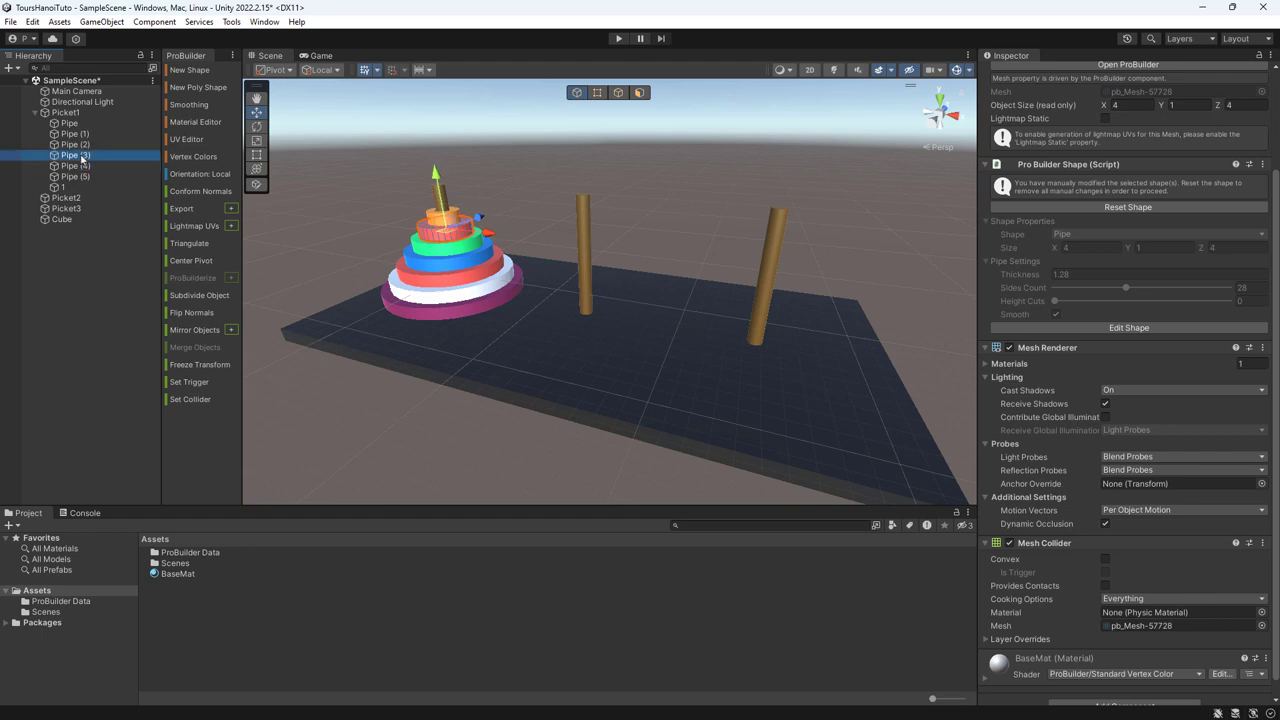
pyautogui.click(79, 124)
pyautogui.rightClick(79, 124)
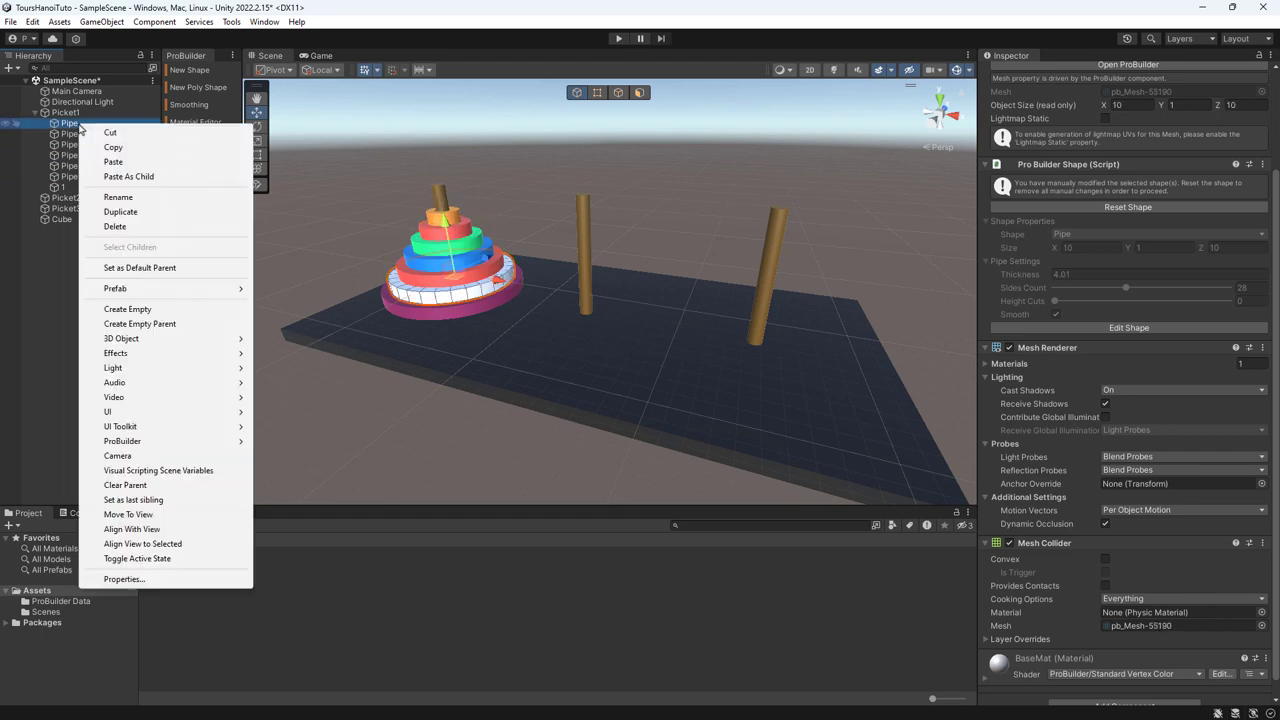
pyautogui.click(117, 197)
pyautogui.write('2')
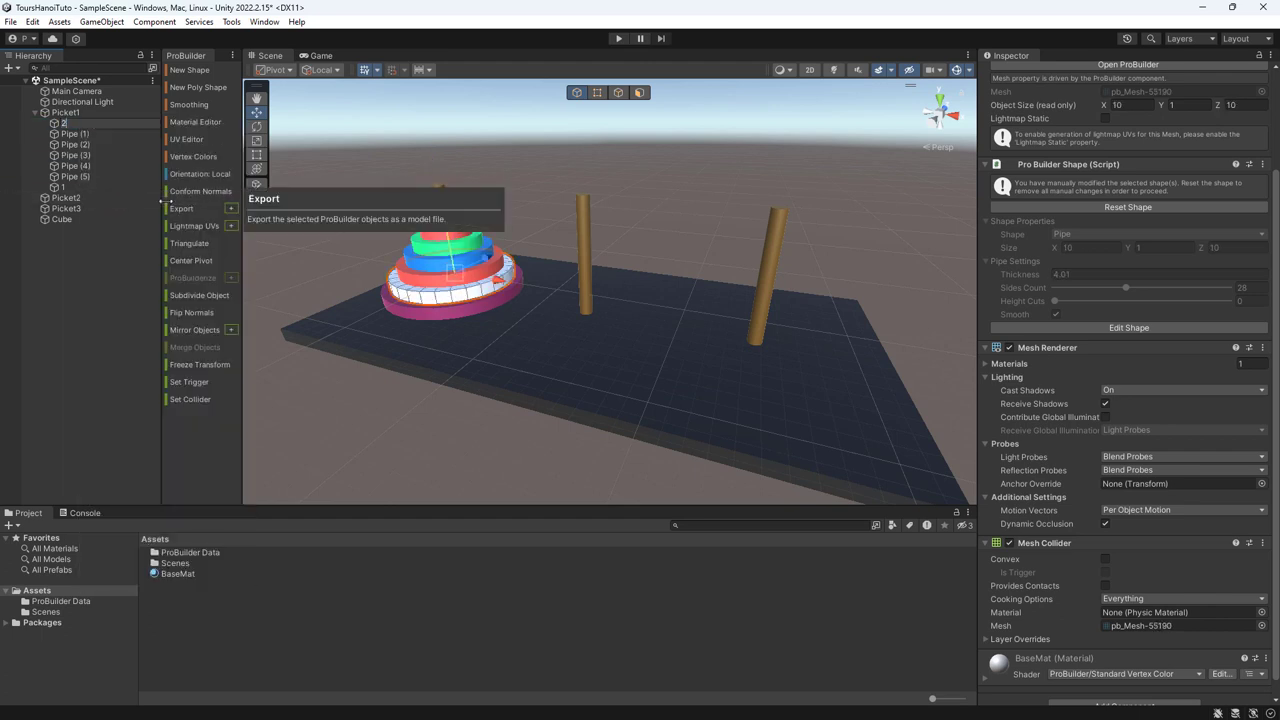
pyautogui.press('Return')
# - Rename Pipe (1) to 3 and Pipe (2) to 4
pyautogui.click(84, 134)
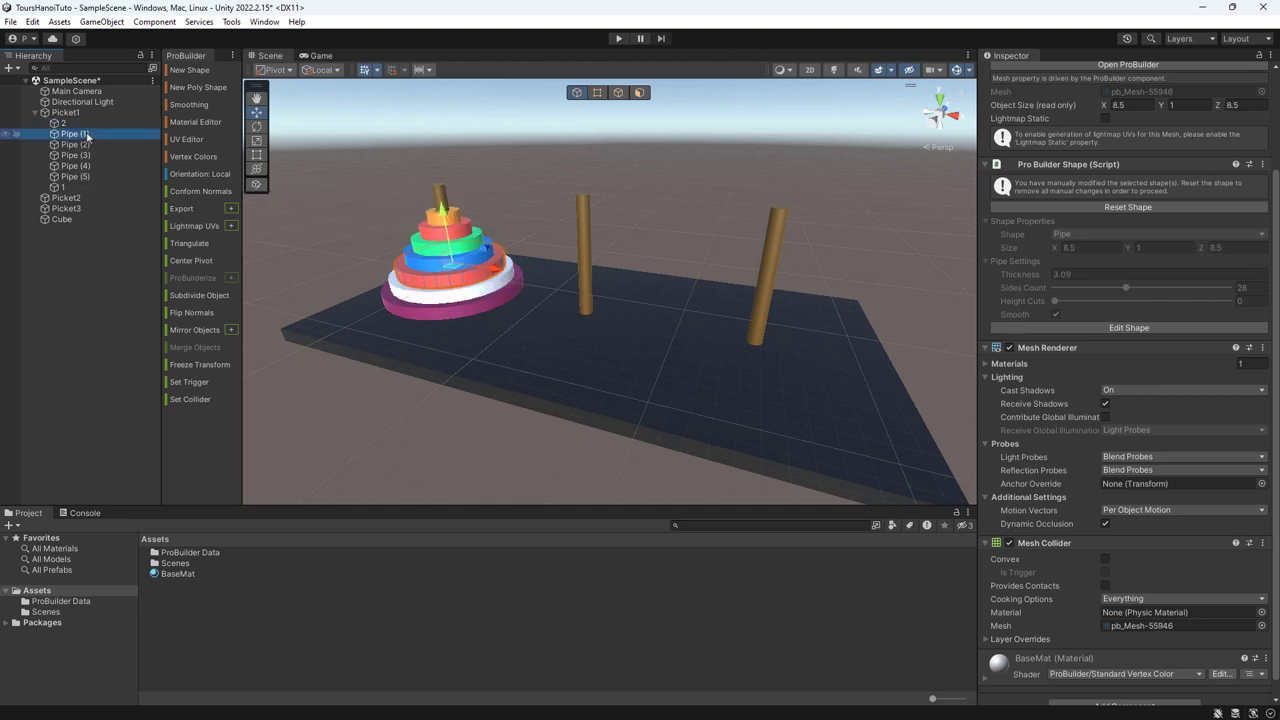
pyautogui.press('f')
pyautogui.rightClick(87, 135)
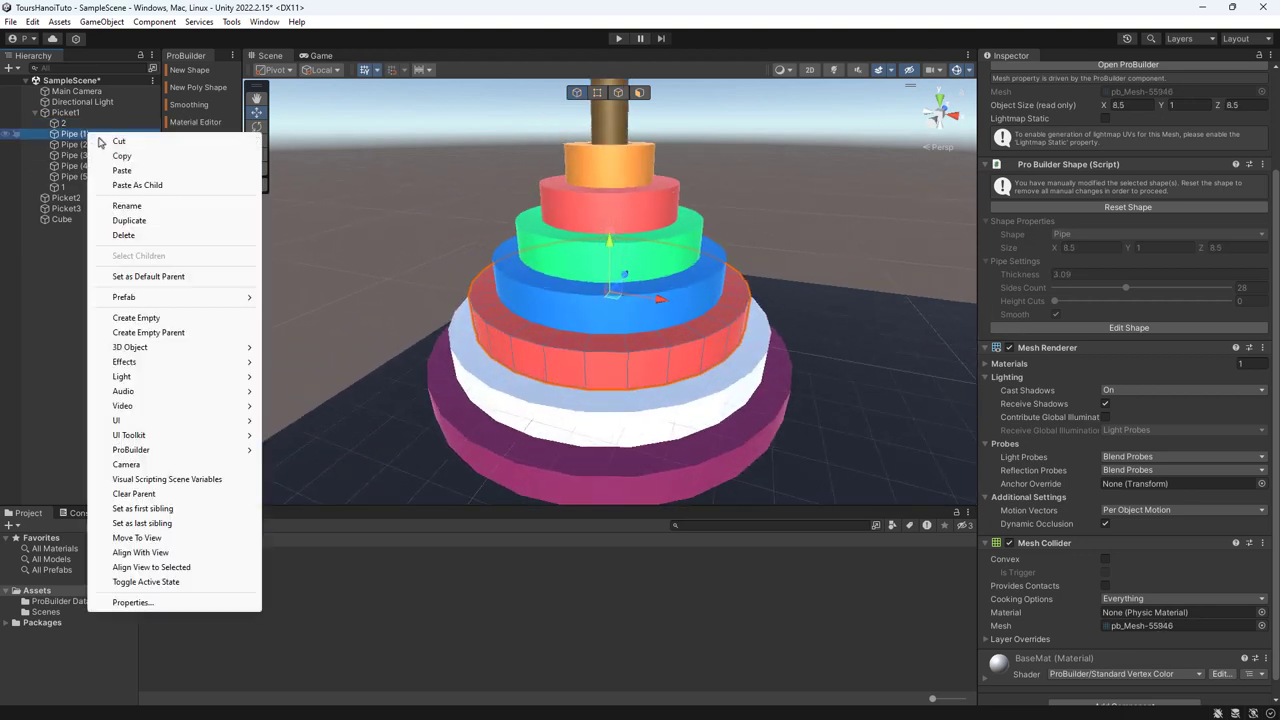
pyautogui.click(124, 206)
pyautogui.write('3')
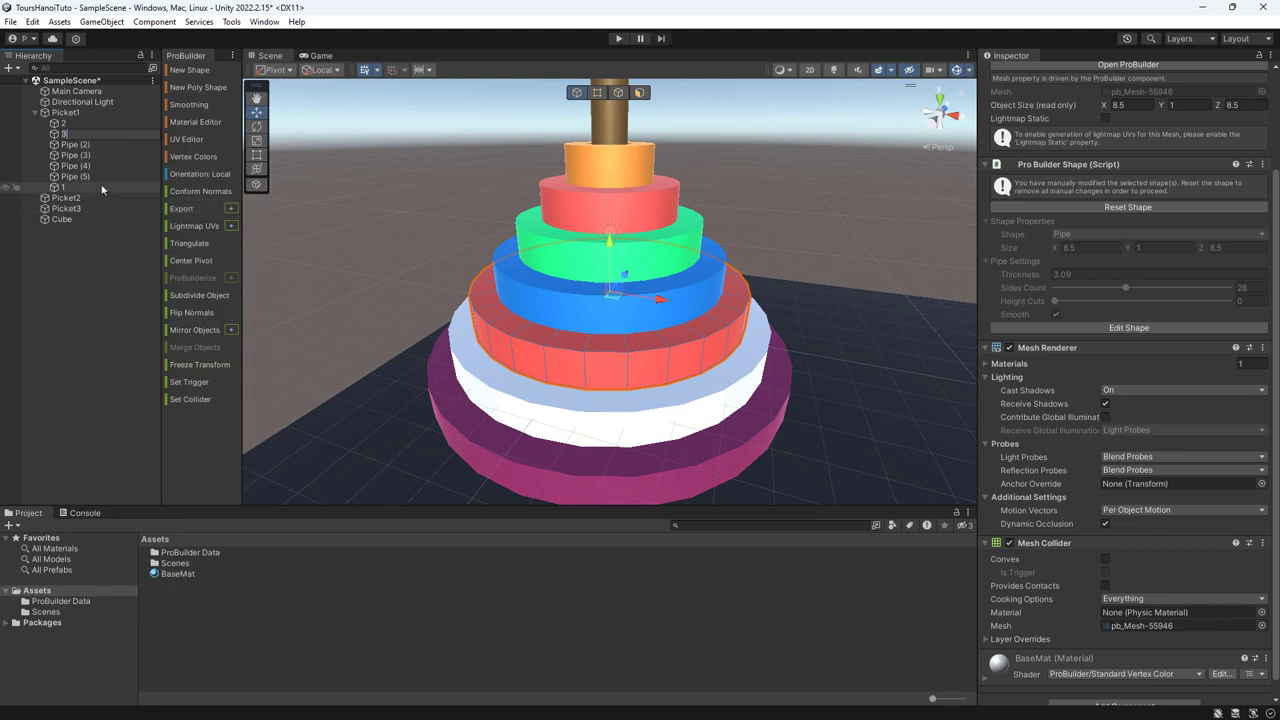
pyautogui.press('Return')
pyautogui.click(78, 146)
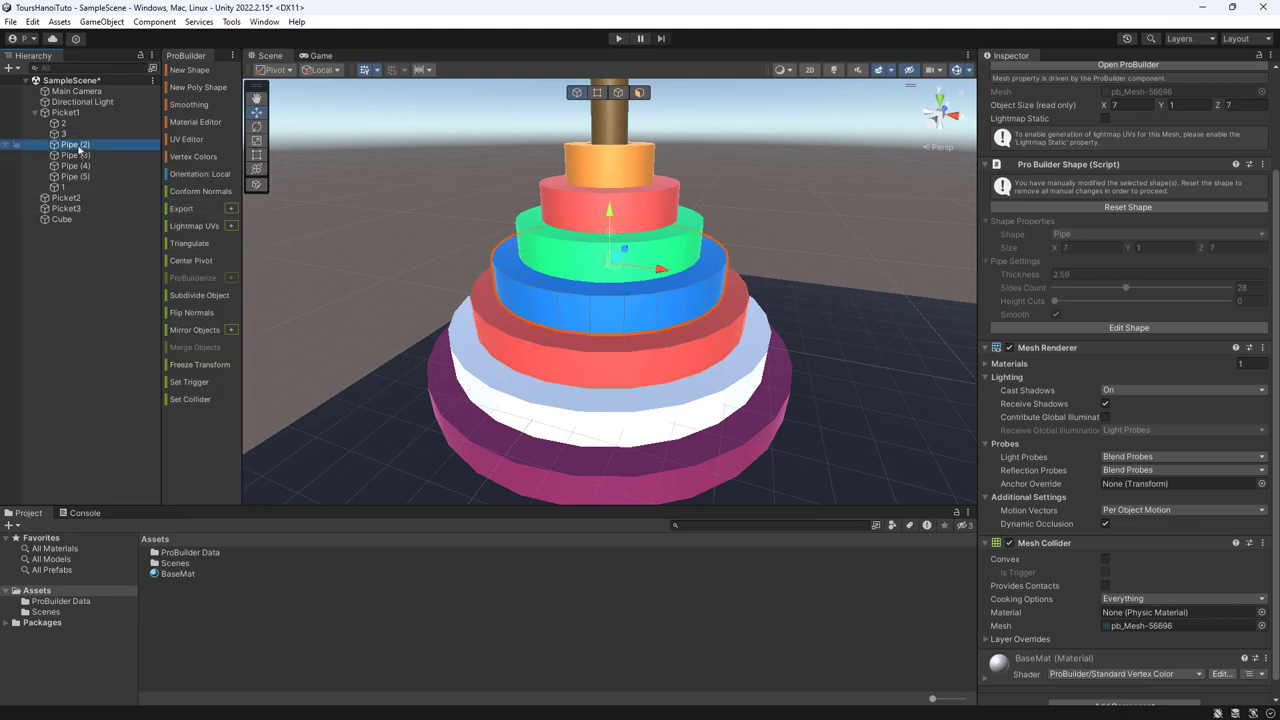
pyautogui.rightClick(78, 149)
pyautogui.click(120, 218)
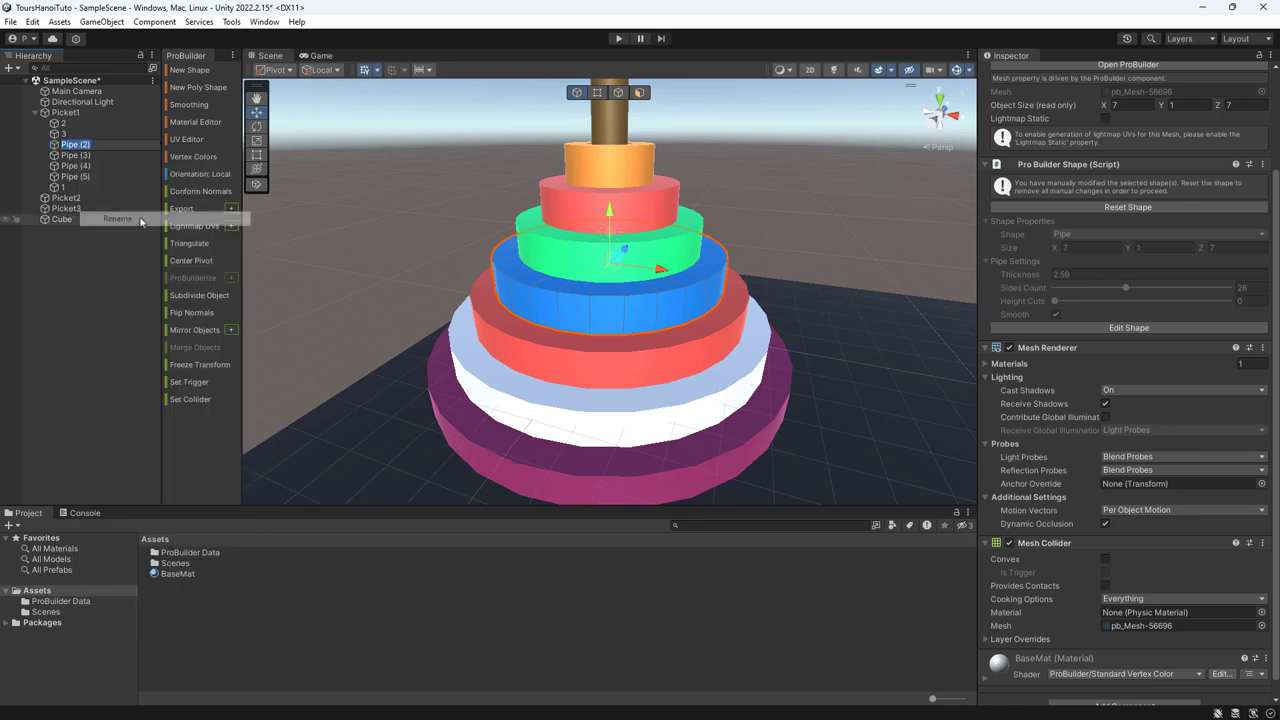
pyautogui.write('4')
pyautogui.press('Return')
# - Rename Pipe (3) to 5 and Pipe (4) to 6
pyautogui.click(96, 157)
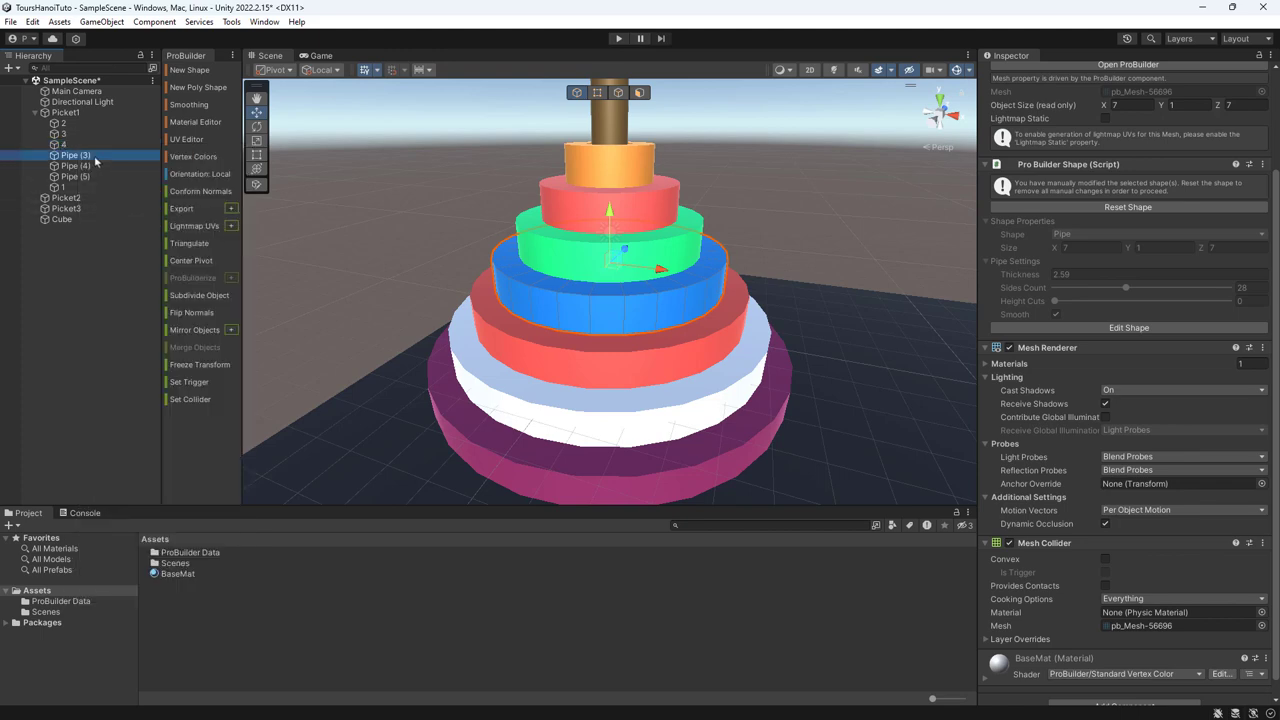
pyautogui.rightClick(96, 157)
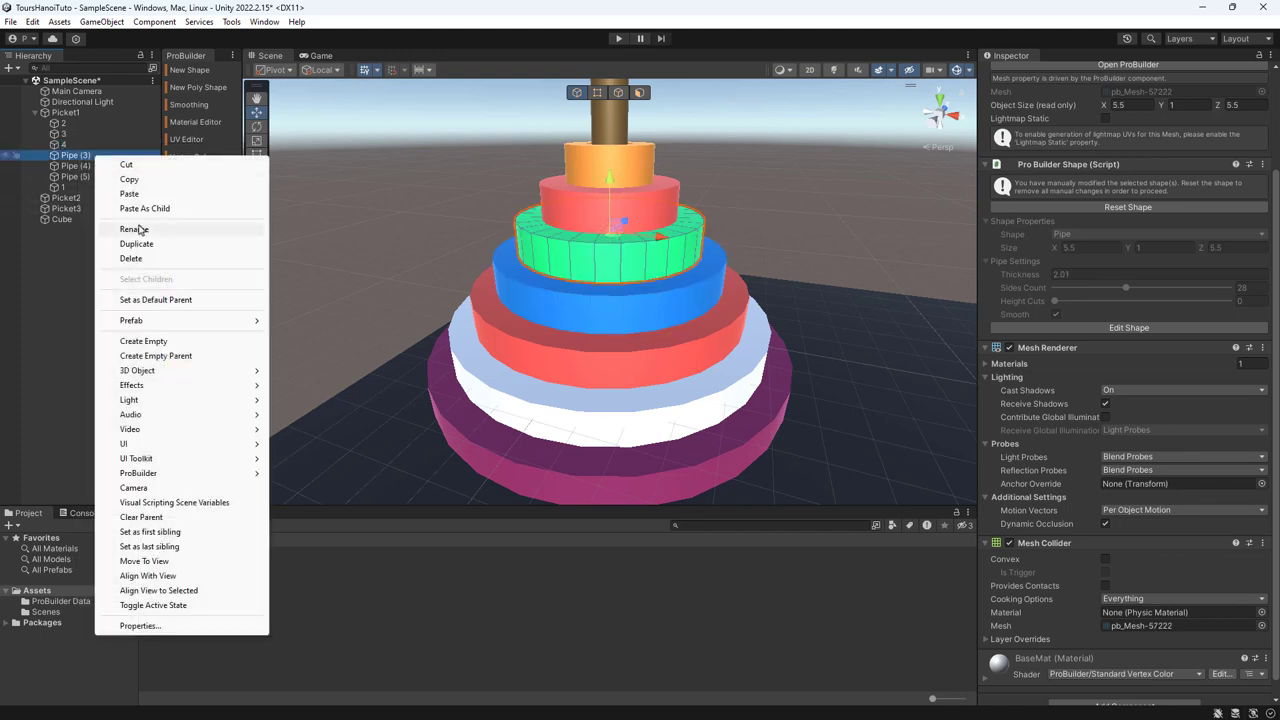
pyautogui.click(137, 227)
pyautogui.write('5')
pyautogui.press('Return')
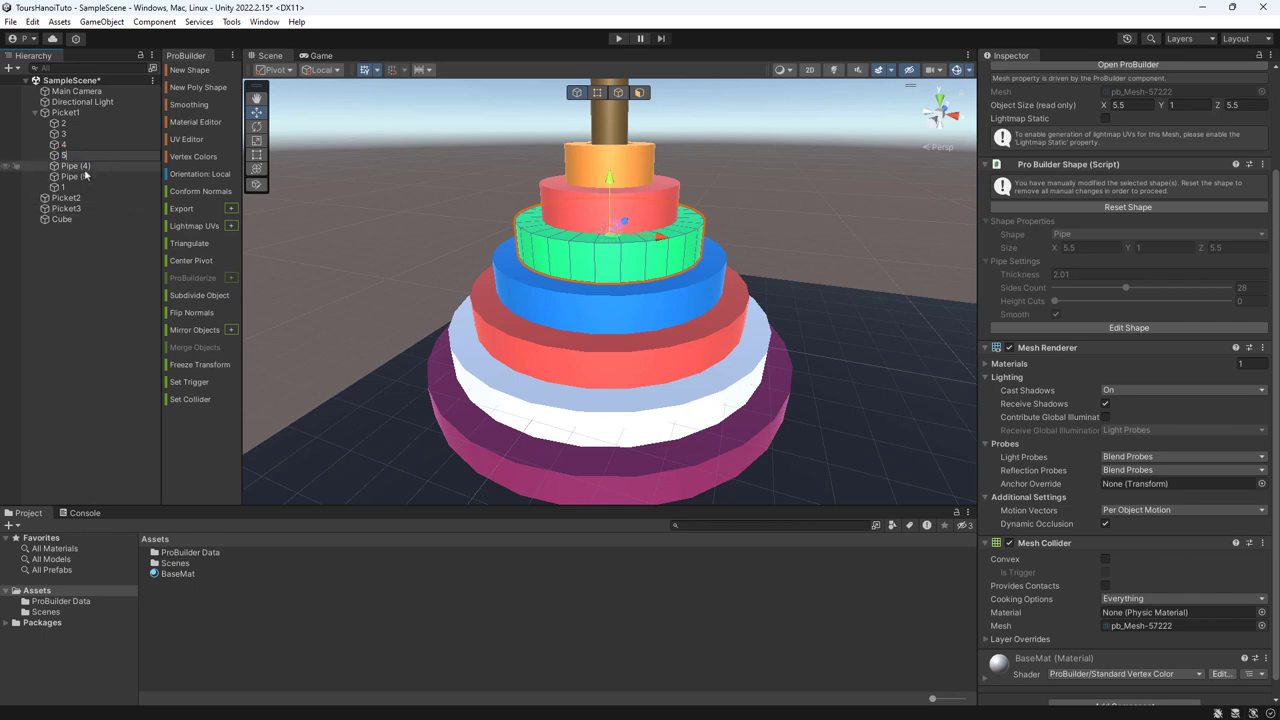
pyautogui.click(80, 166)
pyautogui.rightClick(85, 167)
pyautogui.click(126, 242)
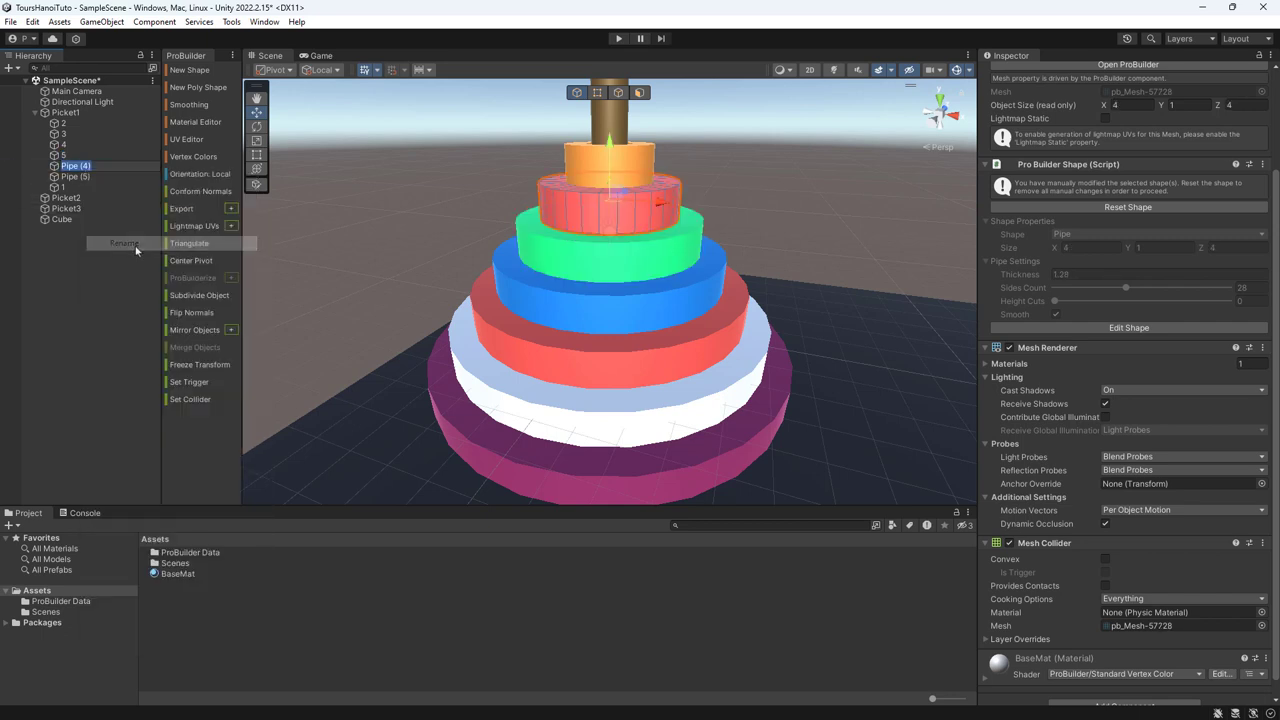
pyautogui.write('6')
pyautogui.press('Return')
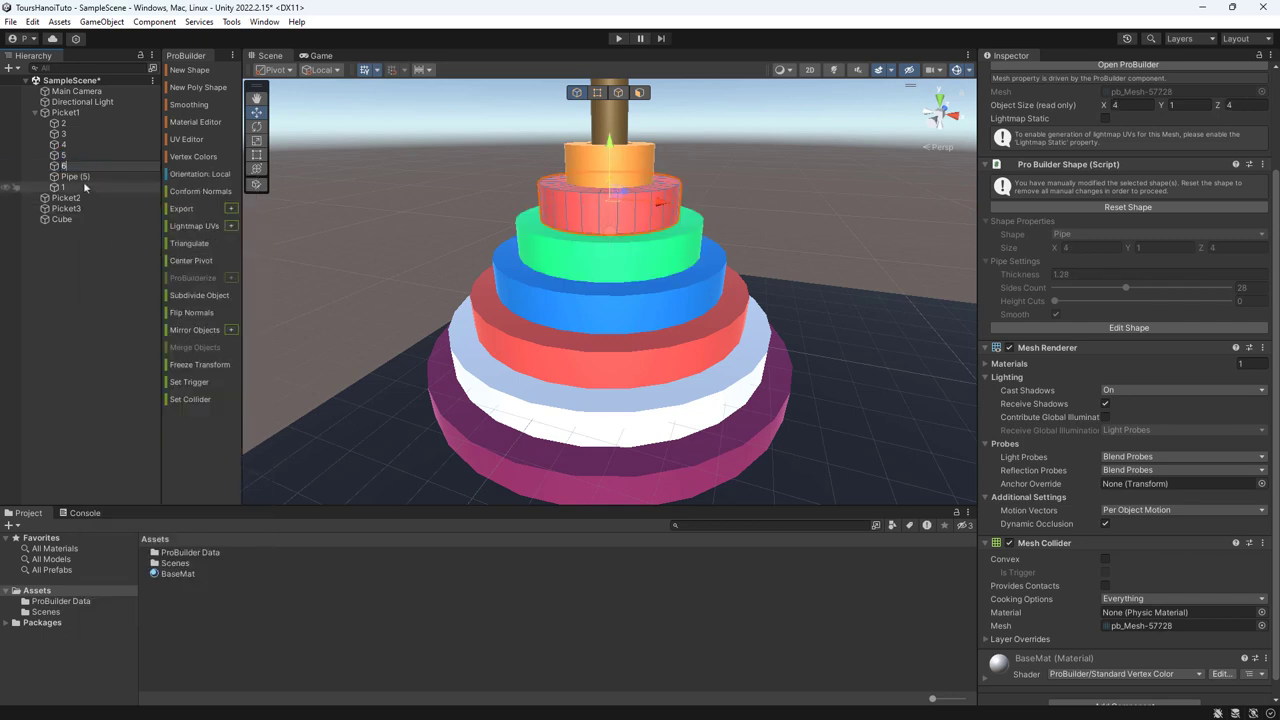
# - Rename Pipe (5) to 7 and move ring 1 to the top of Picket1's children
pyautogui.click(80, 176)
pyautogui.rightClick(85, 180)
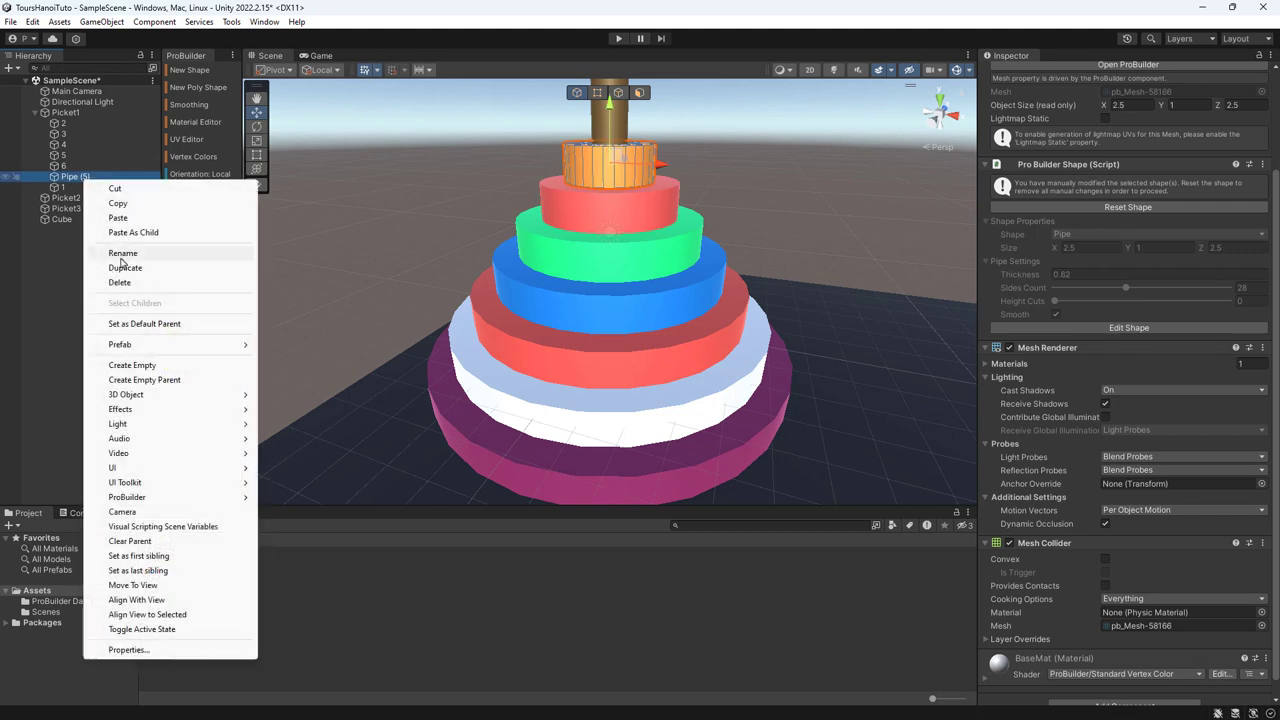
pyautogui.click(123, 253)
pyautogui.write('7')
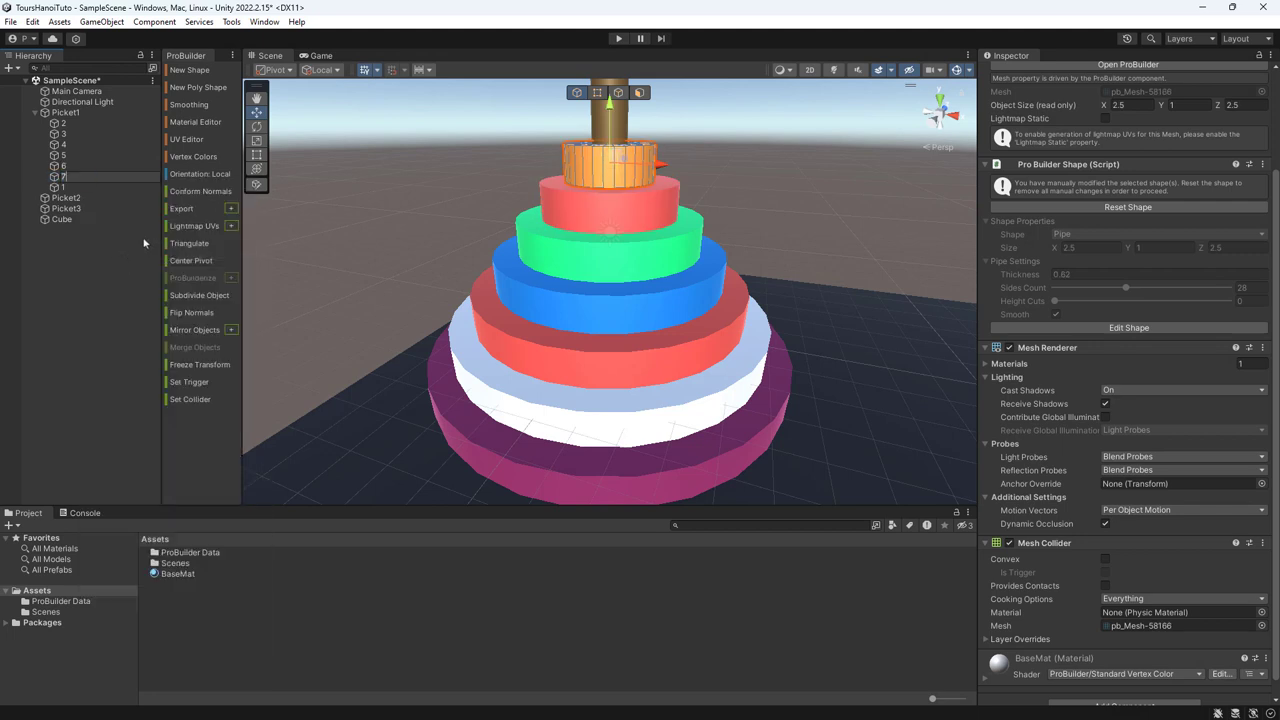
pyautogui.moveTo(64, 187)
pyautogui.mouseDown()
pyautogui.moveTo(78, 178)
pyautogui.moveTo(80, 117)
pyautogui.mouseUp()
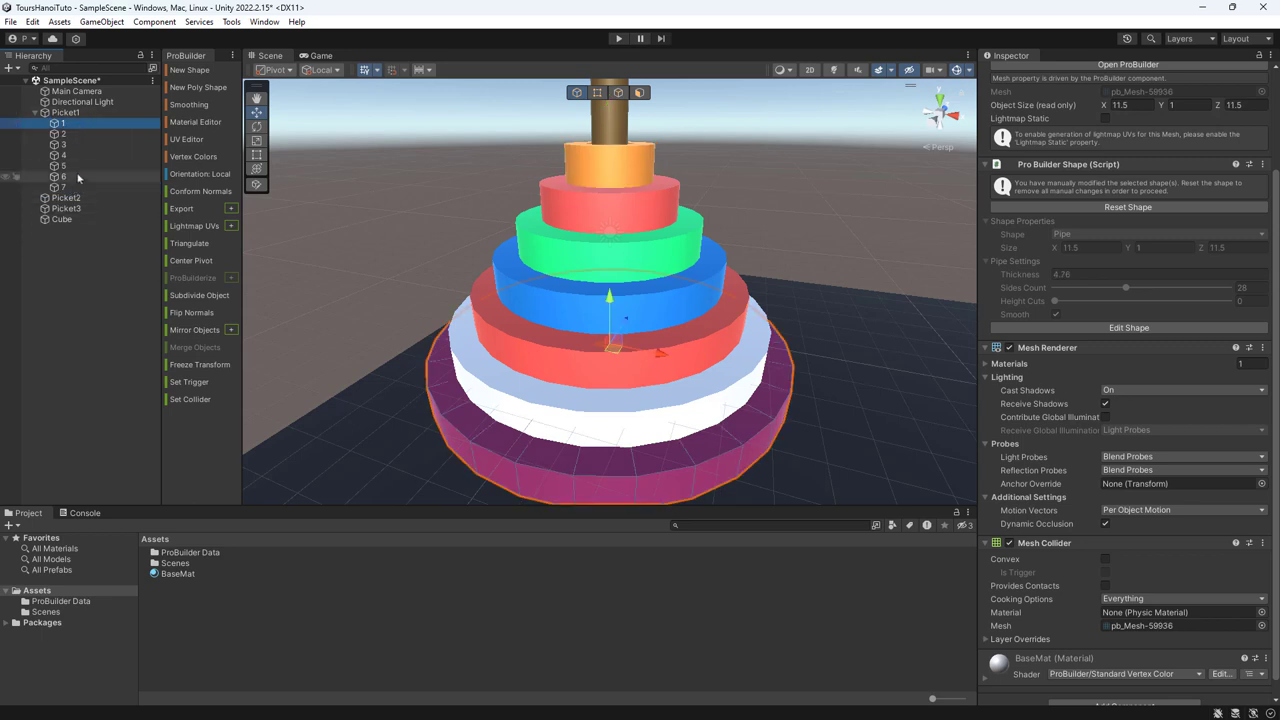
# - Zoom out and pan over the whole board, then select disks 1 through 7
pyautogui.scroll(-10, 814, 366)
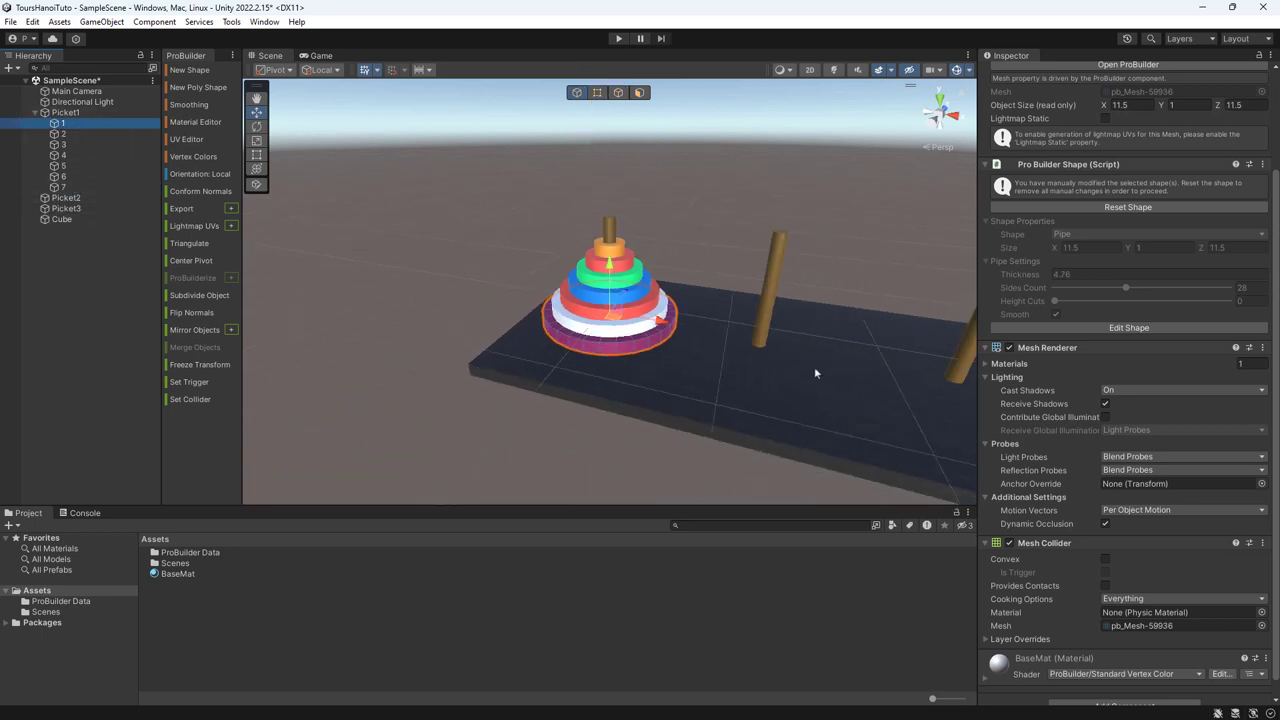
pyautogui.moveTo(814, 366); pyautogui.dragTo(707, 334, button='middle')
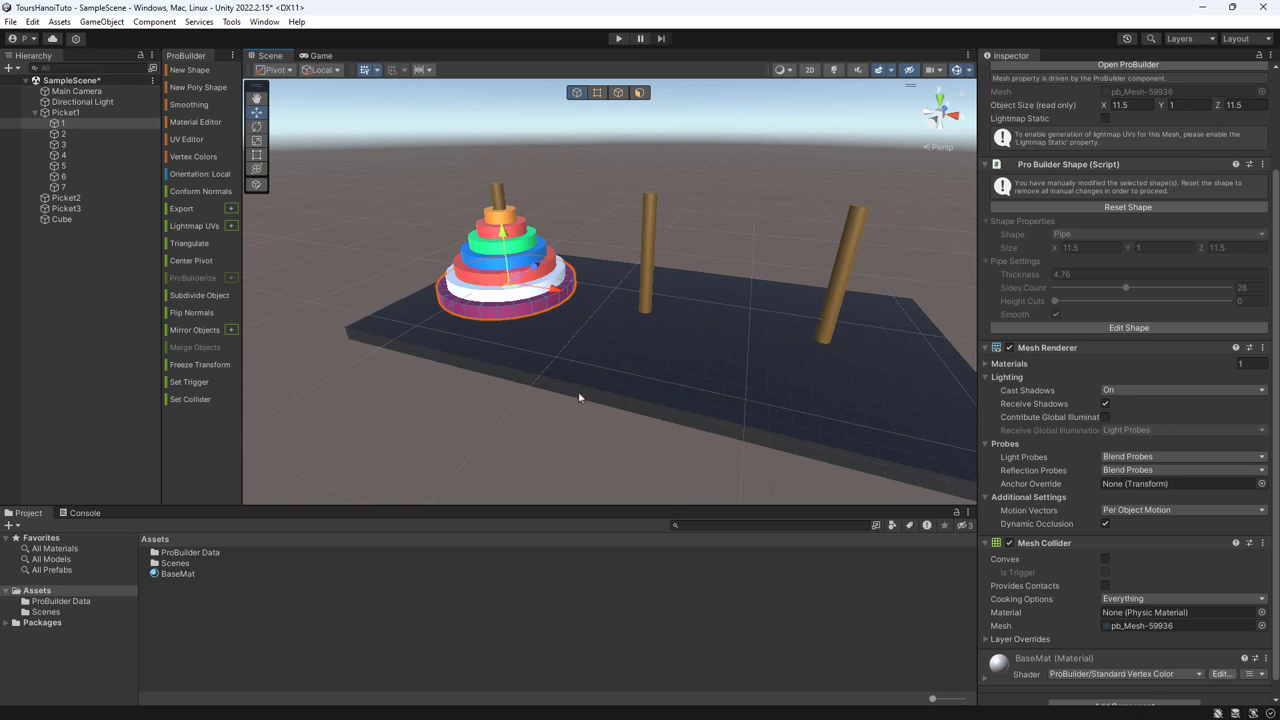
pyautogui.keyDown('shift'); pyautogui.click(50, 187); pyautogui.keyUp('shift')
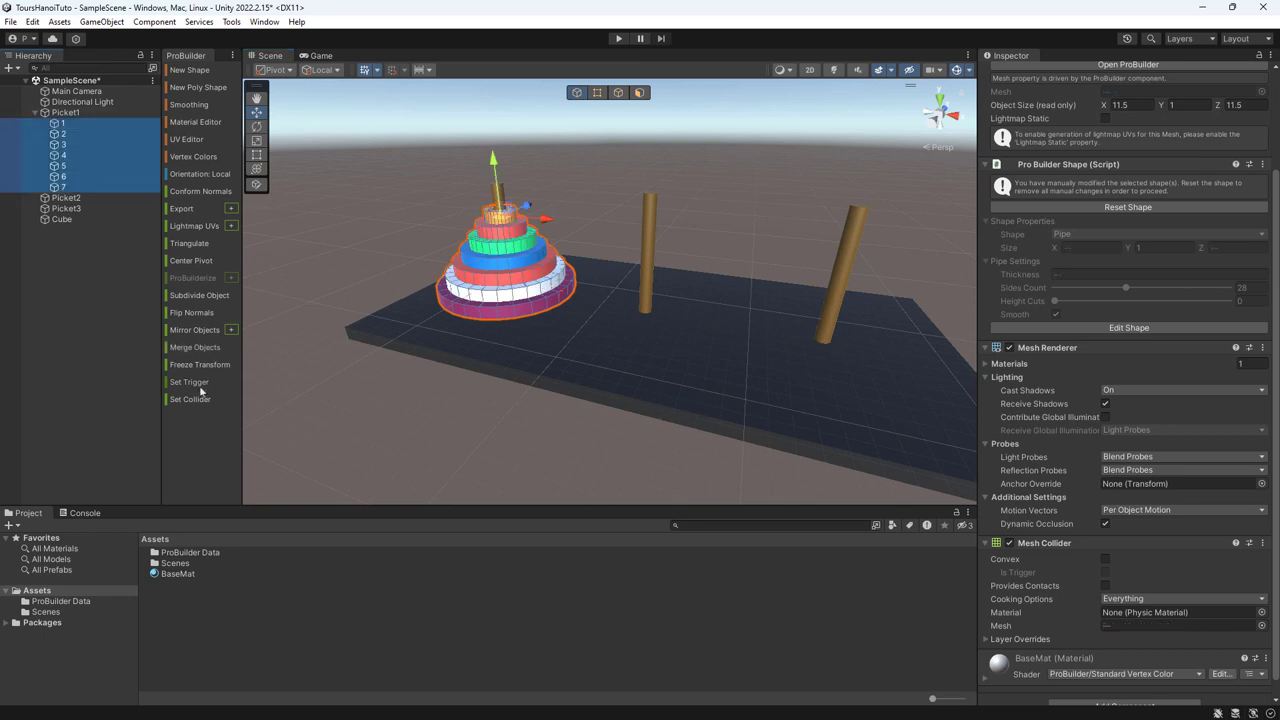
pyautogui.scroll(-1, 1070, 633)
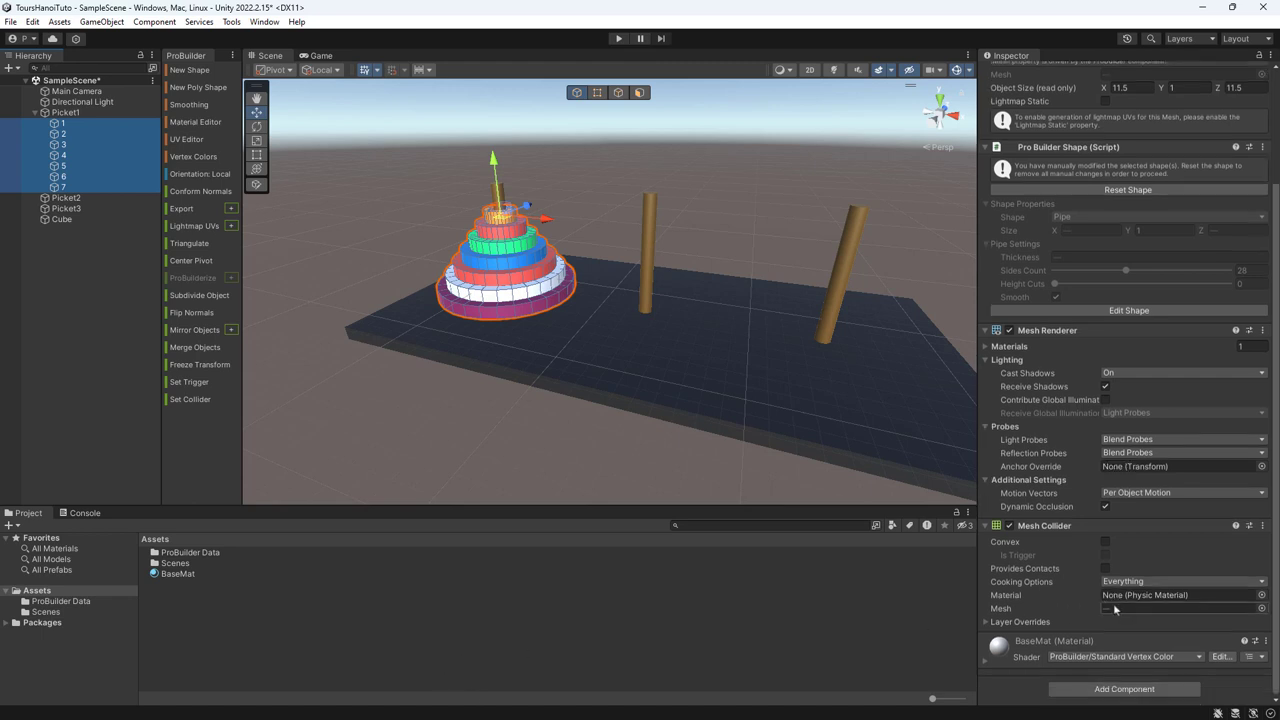
# - Add a new script component named MoveDisk to the selected disks
pyautogui.click(1095, 689)
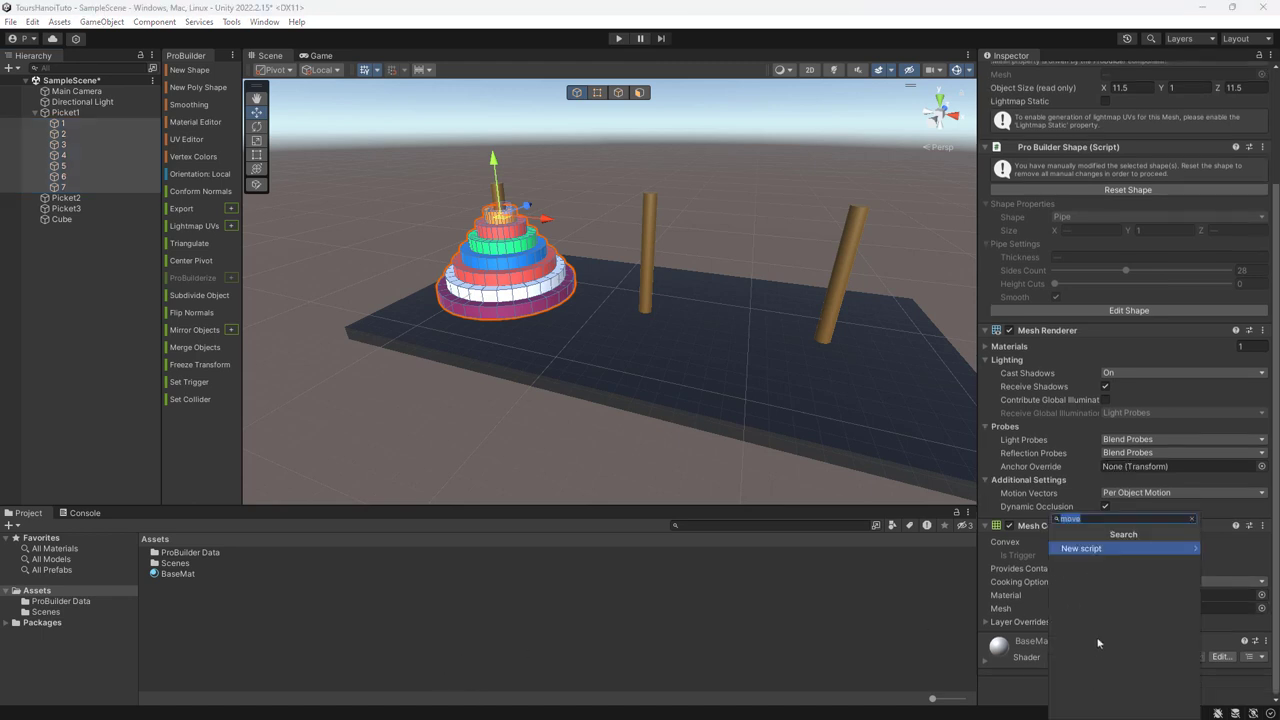
pyautogui.write('mova')
pyautogui.press('BackSpace')
pyautogui.press('BackSpace')
pyautogui.press('BackSpace')
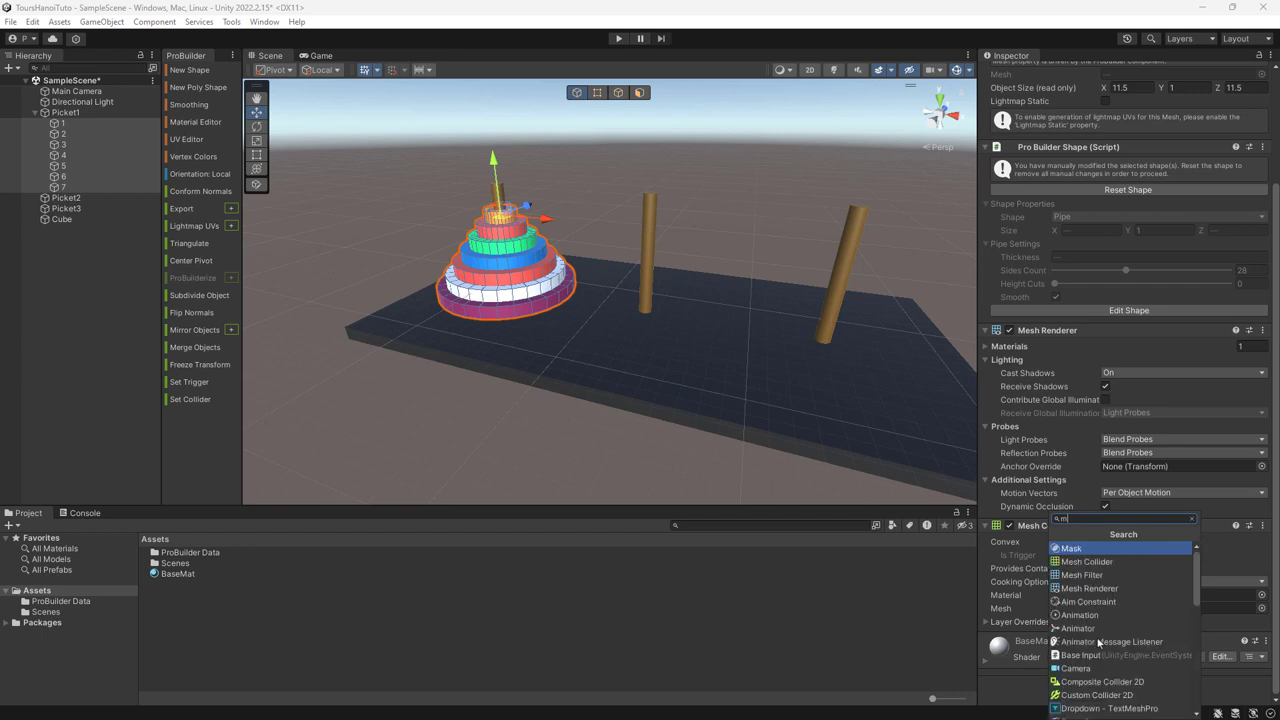
pyautogui.write('Mo')
pyautogui.press('BackSpace')
pyautogui.write('v')
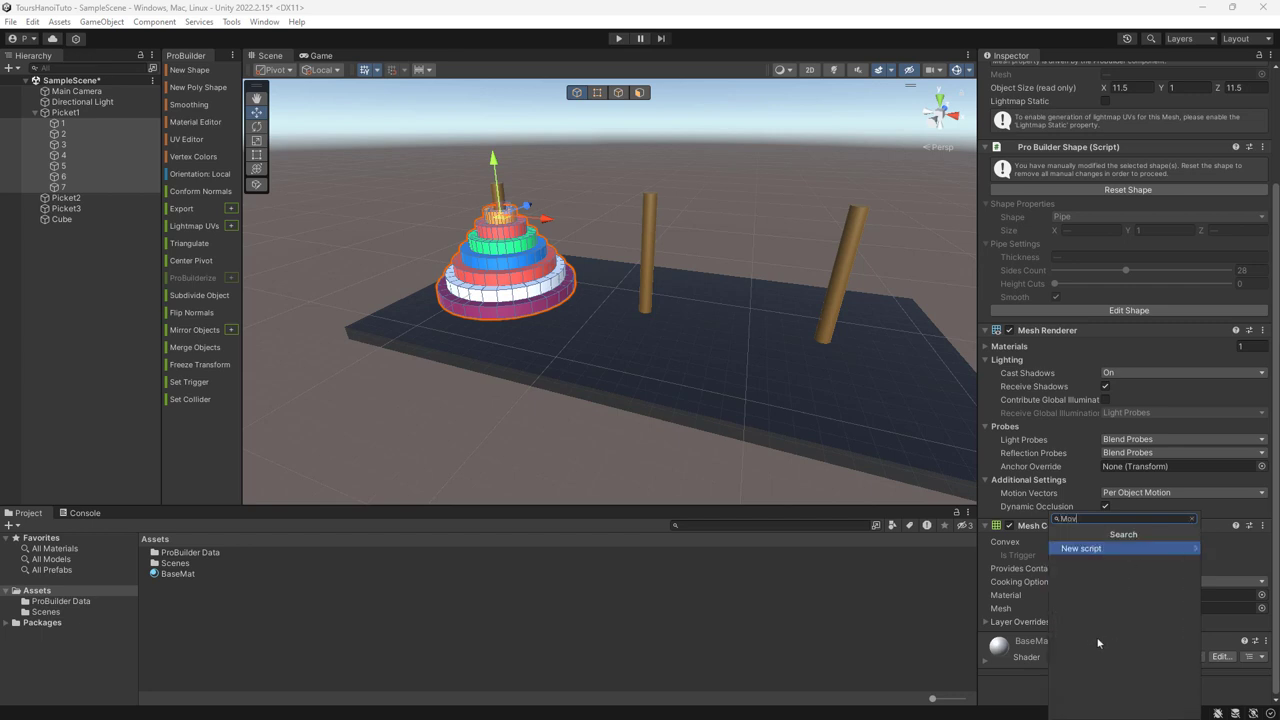
pyautogui.write('eDisk')
pyautogui.press('Return')
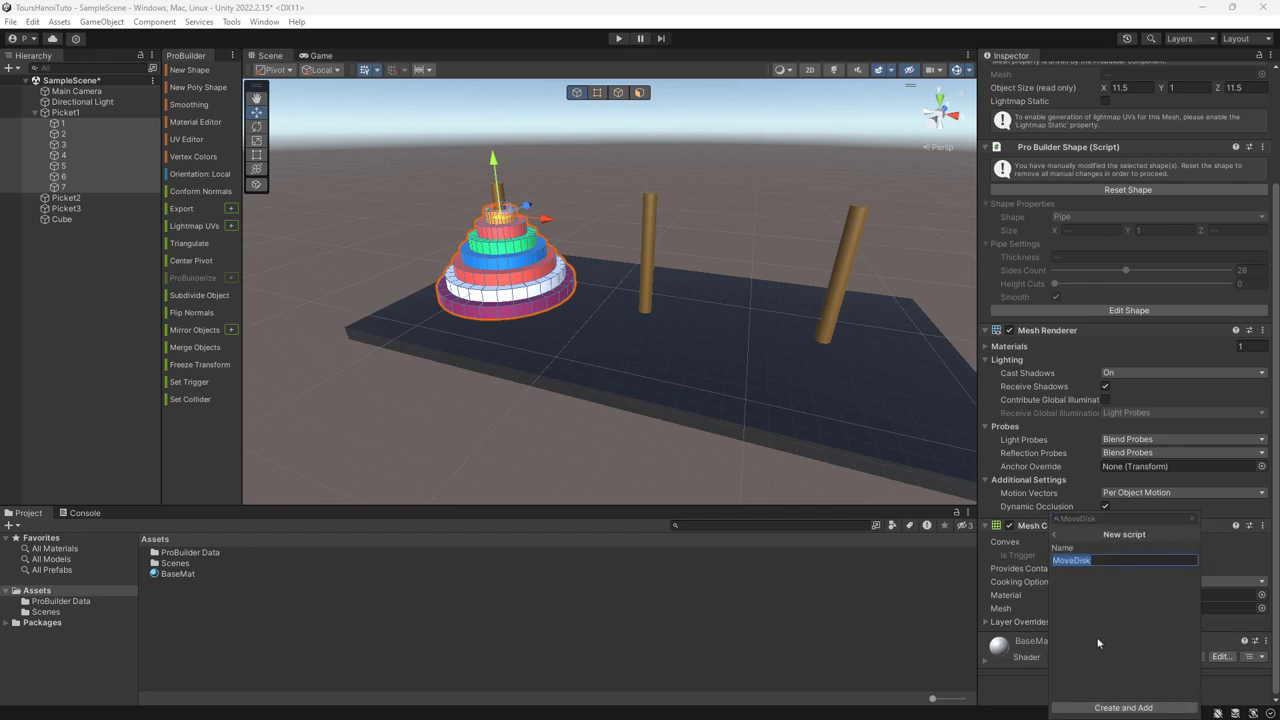
pyautogui.press('Return')
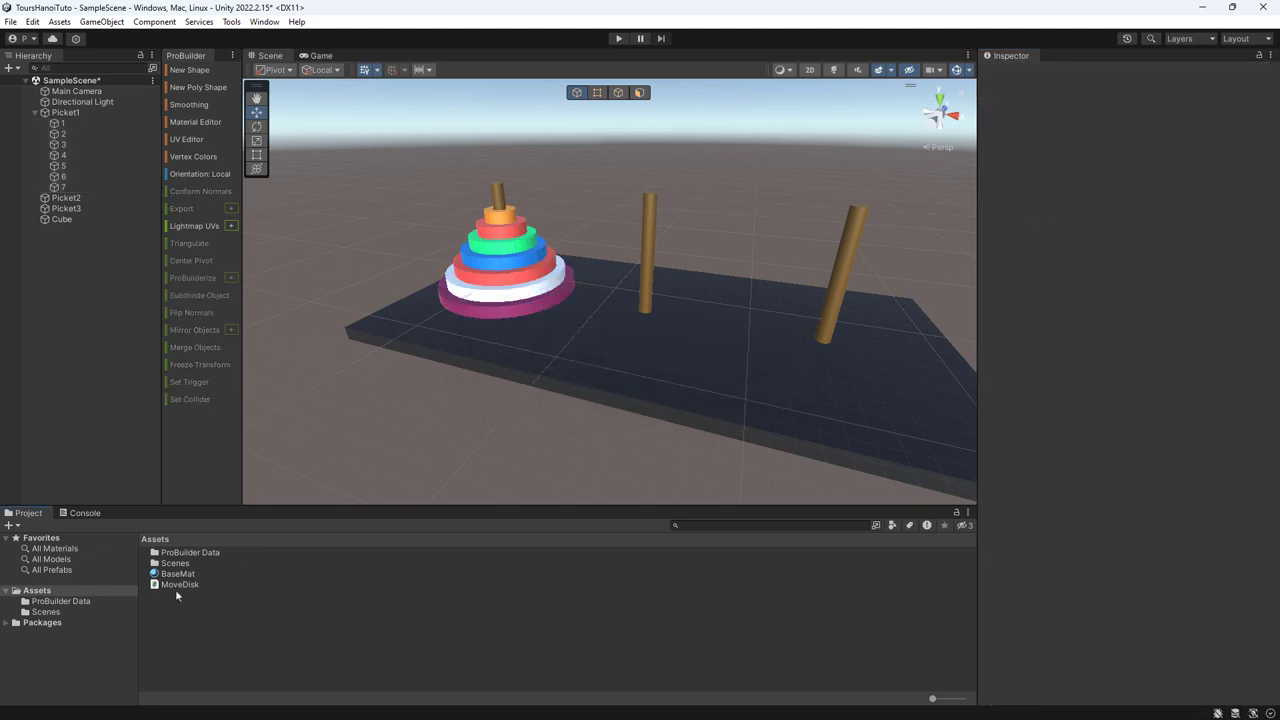
# - Open MoveDisk in Visual Studio and select its default Start and Update methods
pyautogui.doubleClick(175, 586)
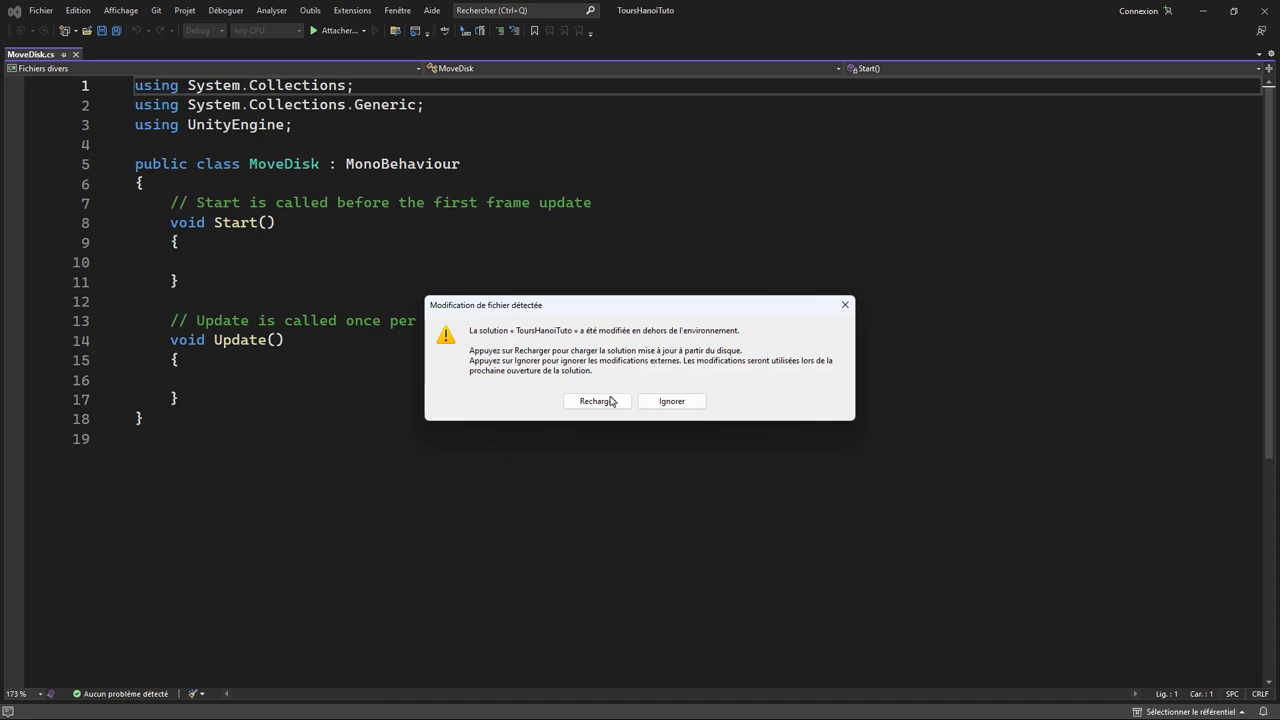
pyautogui.click(611, 401)
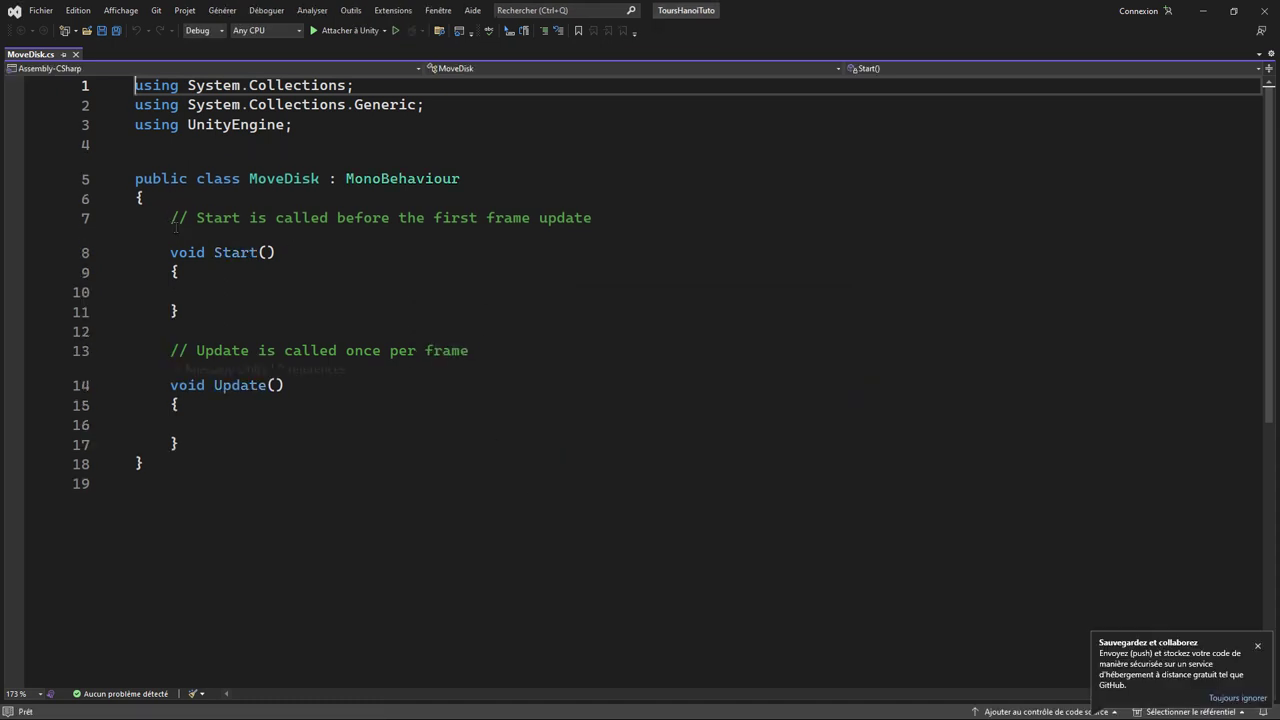
pyautogui.keyDown('ctrl'); pyautogui.scroll(2, 175, 228); pyautogui.keyUp('ctrl')
pyautogui.moveTo(200, 247); pyautogui.dragTo(326, 515)
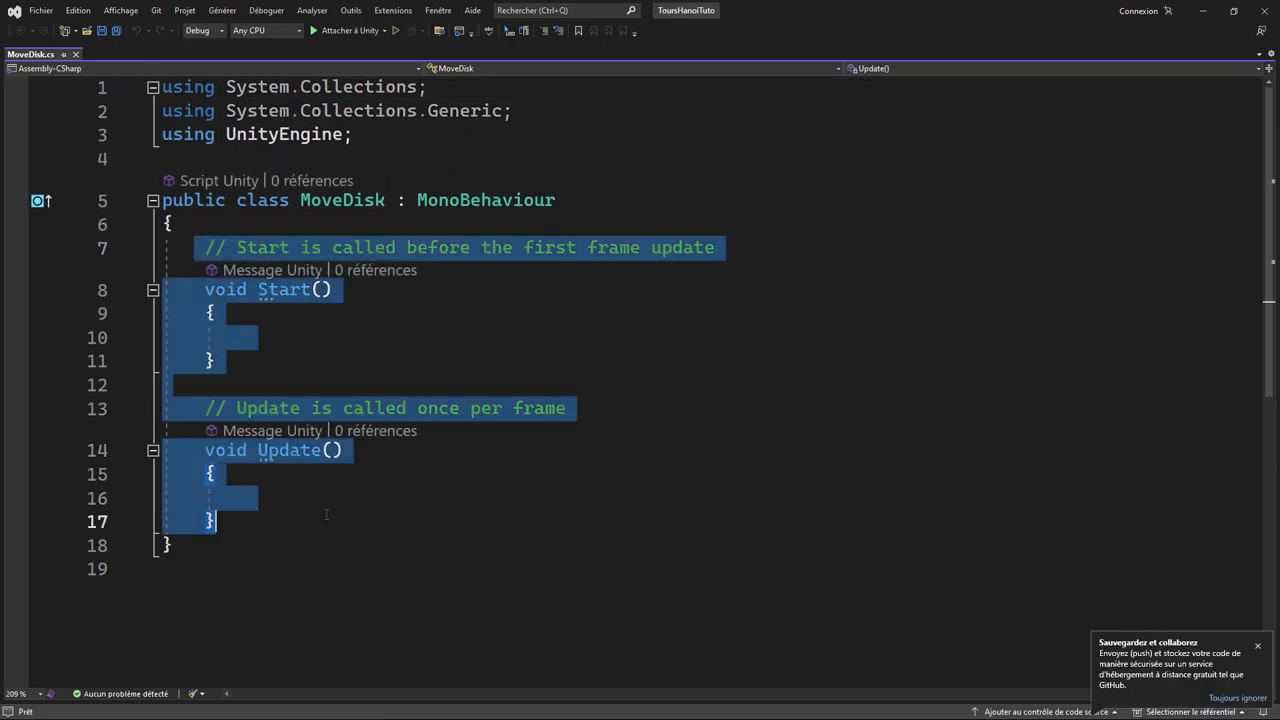
# - Replace the Start and Update stubs with 'private Vector3 screenPoint, offset;'
pyautogui.press('Delete')
pyautogui.write('privat')
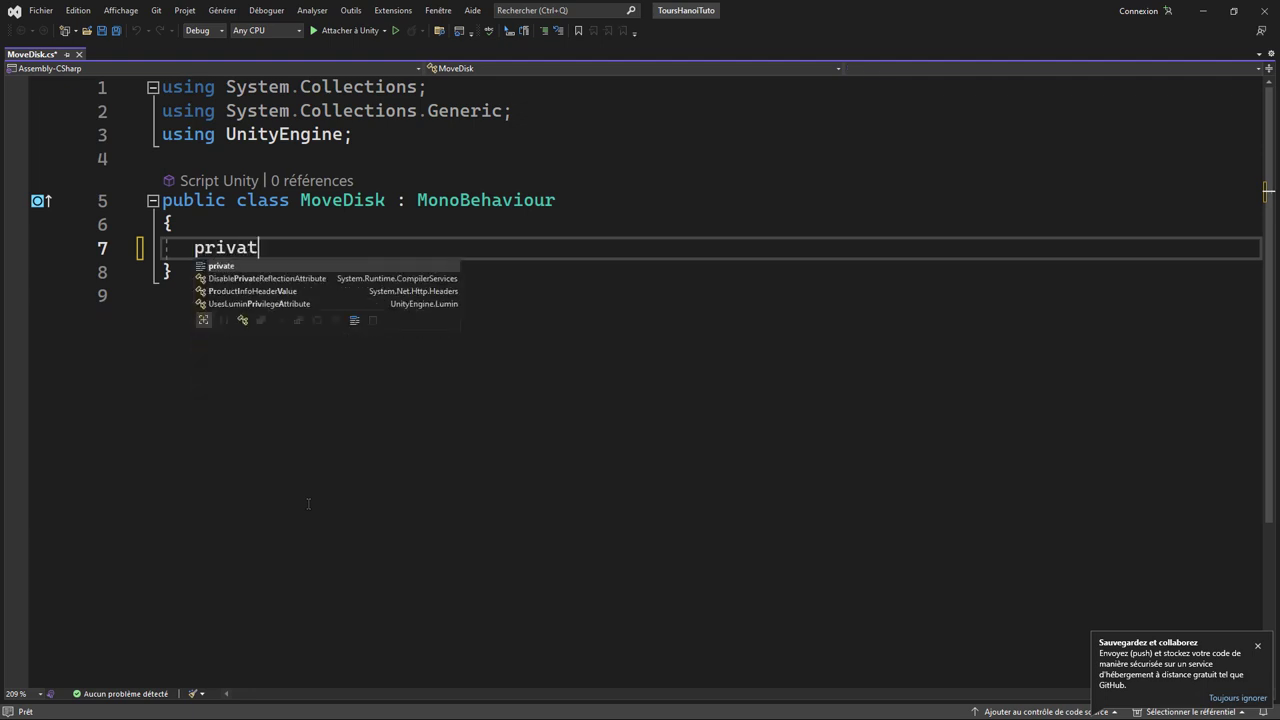
pyautogui.write('e Ve')
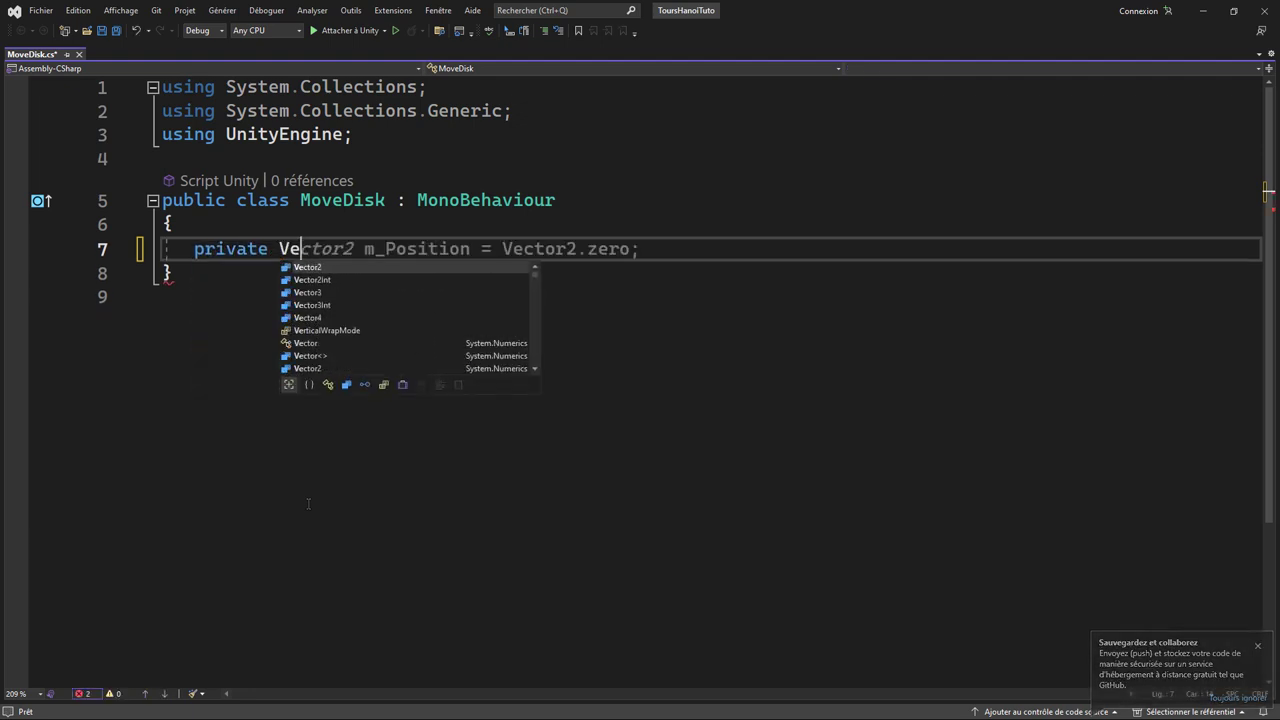
pyautogui.write('ctor3')
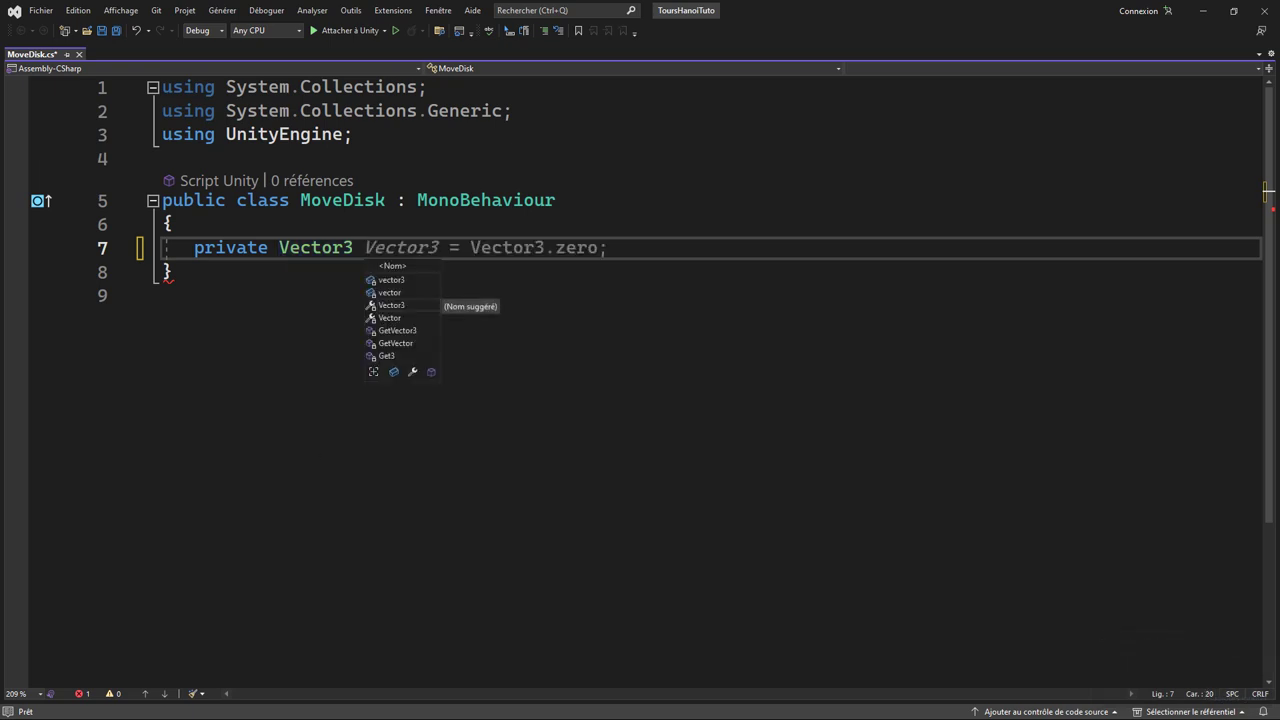
pyautogui.press('Escape')
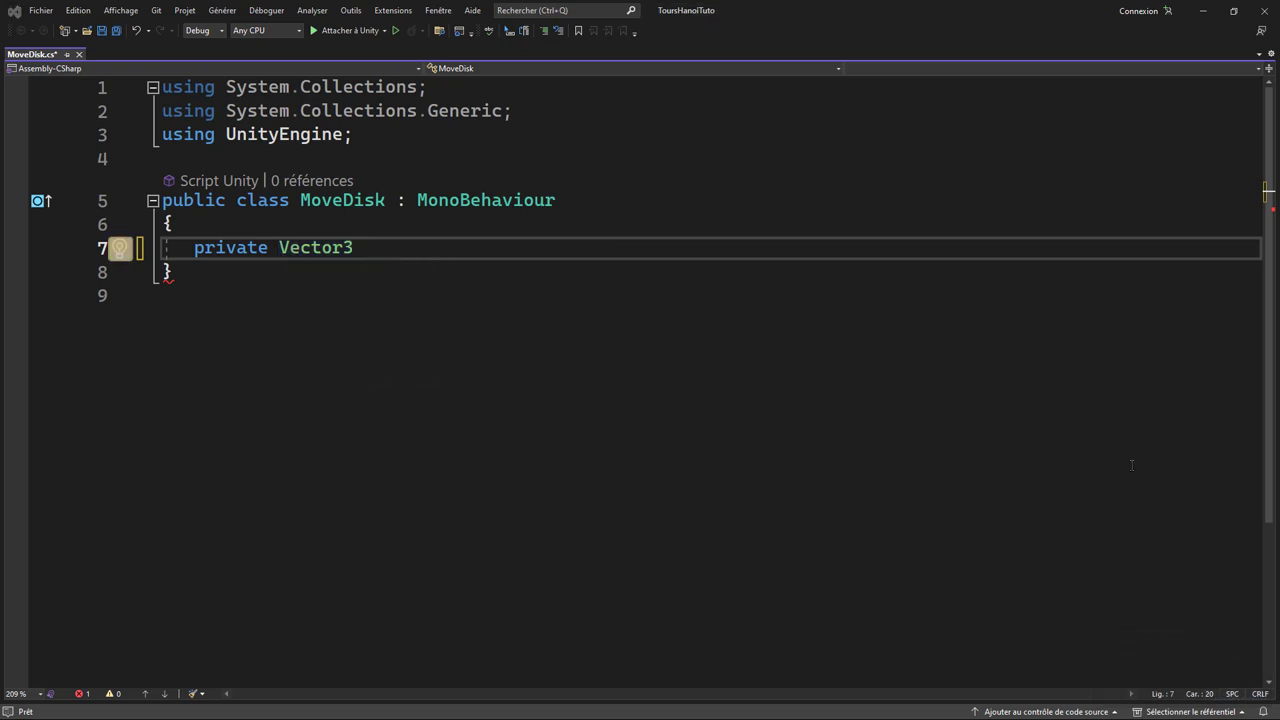
pyautogui.write('scr')
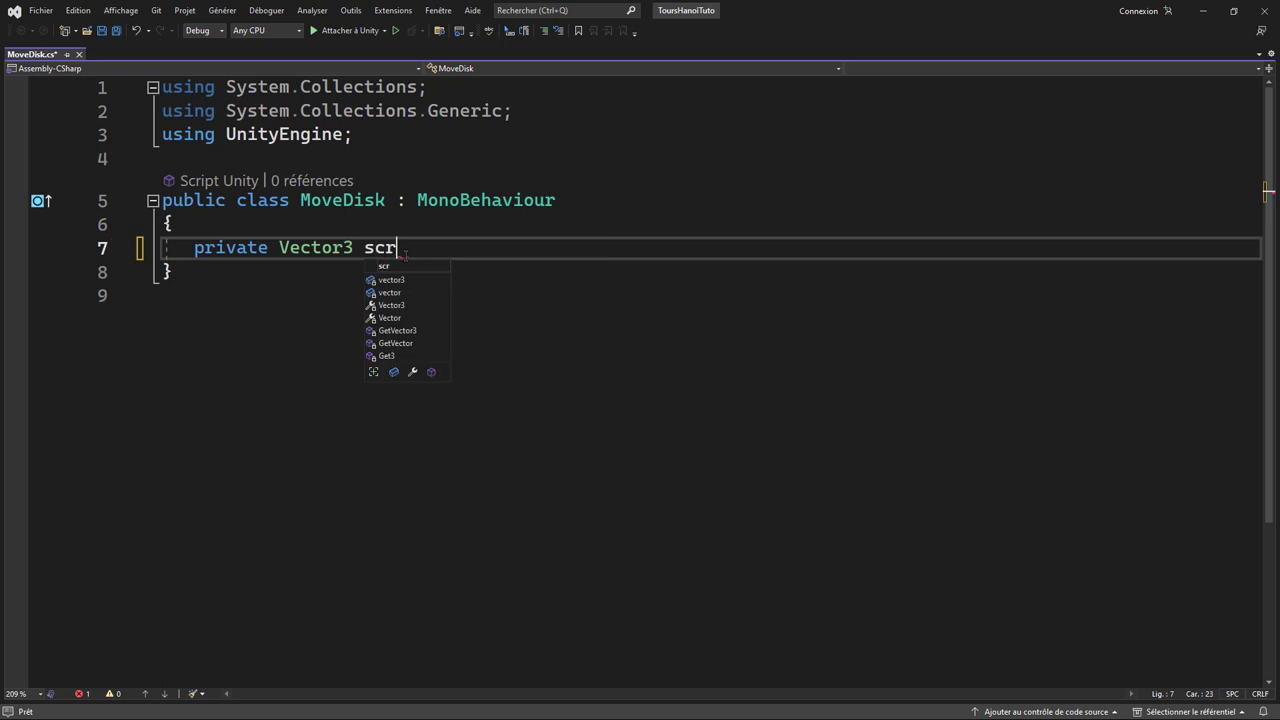
pyautogui.write('eenPoint')
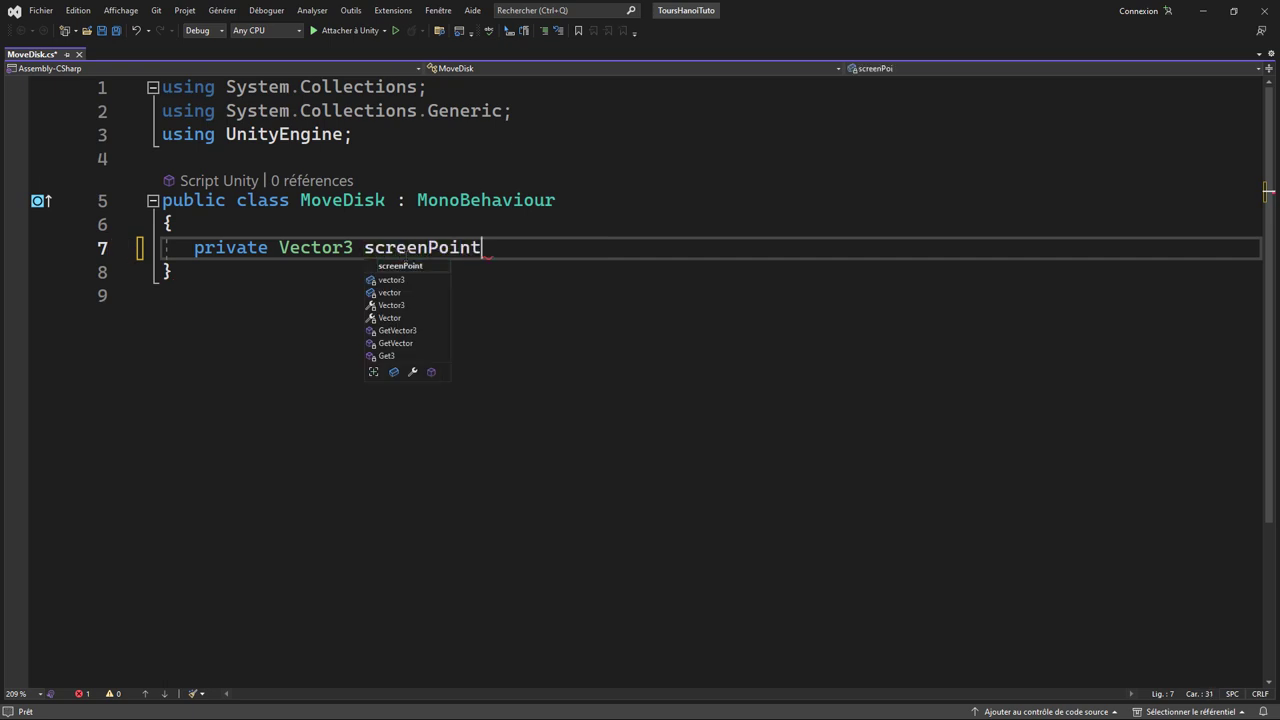
pyautogui.press('Escape')
pyautogui.write(', ')
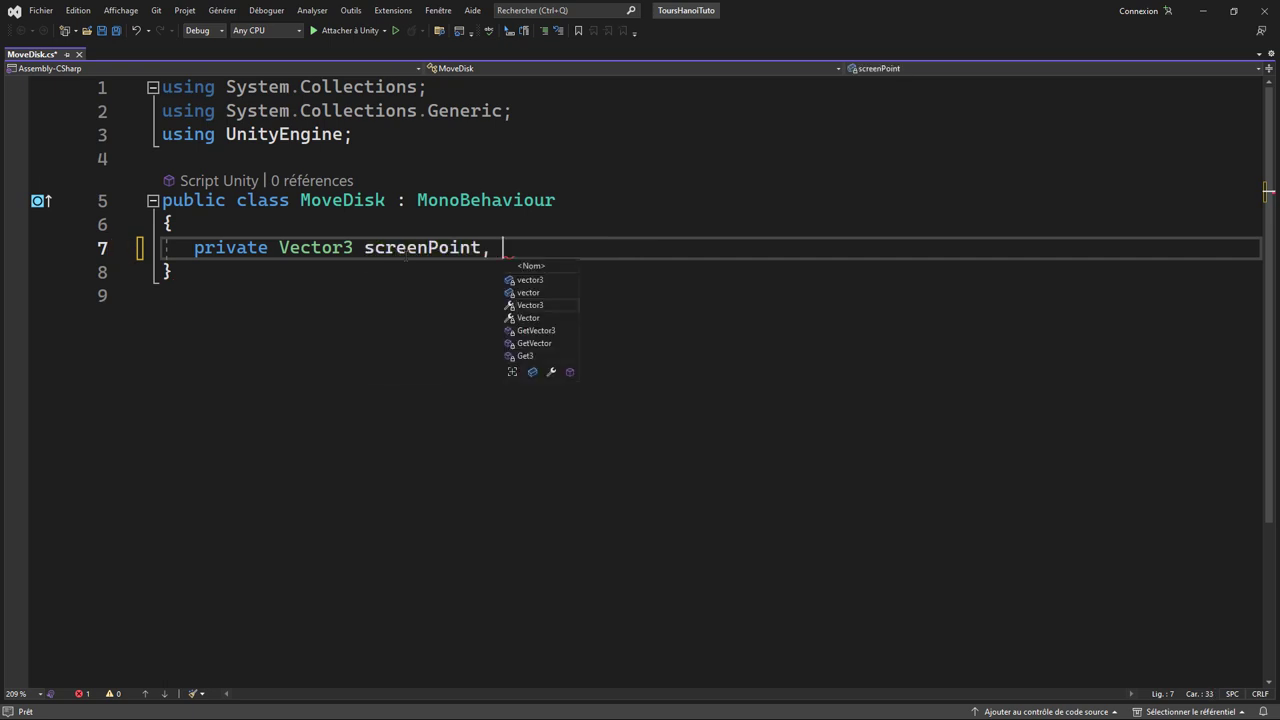
pyautogui.write('offset')
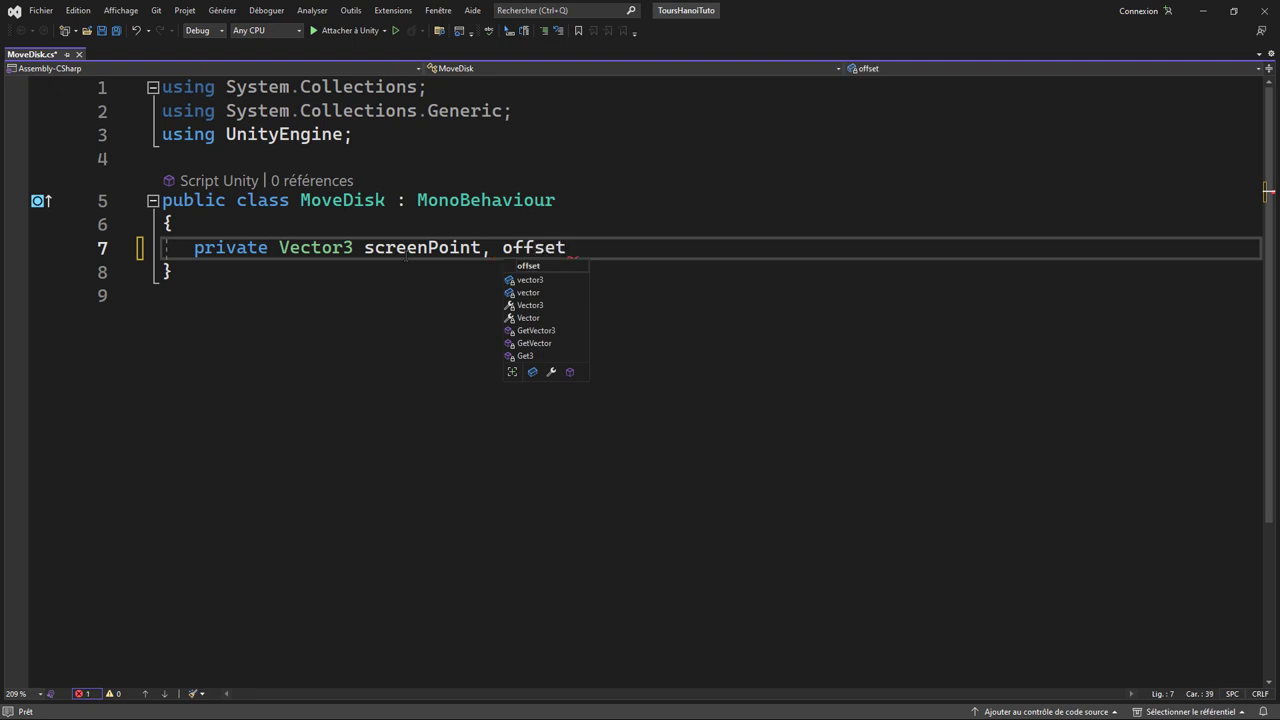
pyautogui.write(';')
pyautogui.press('Return')
pyautogui.press('Return')
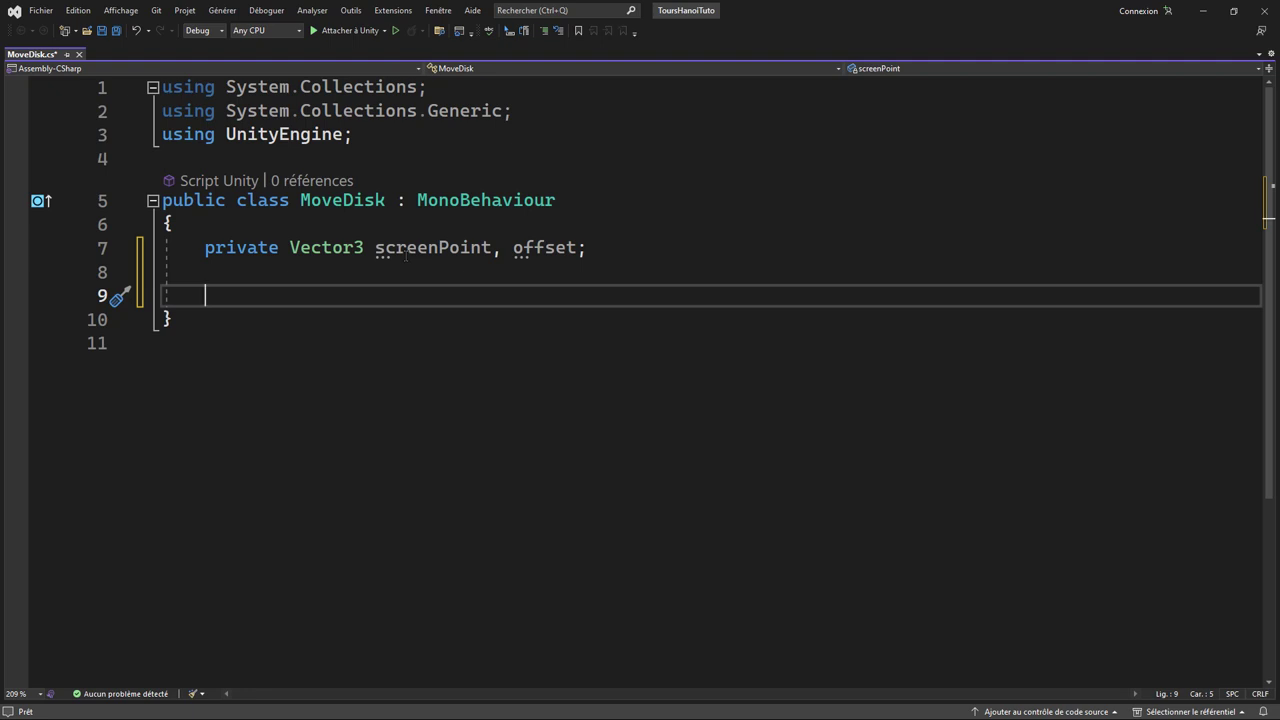
# - Generate an empty OnMouseDown method, deleting the accidental OnAnimatorIK stub
pyautogui.write('void ')
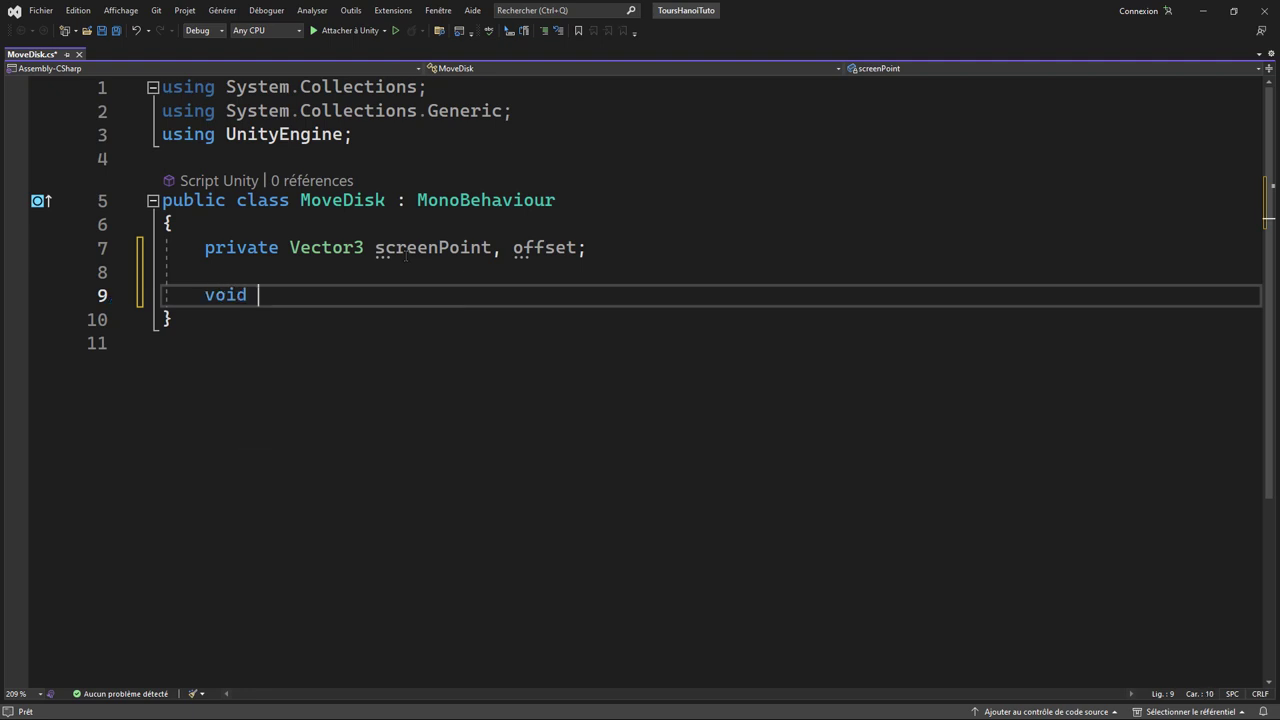
pyautogui.write('O')
pyautogui.press('Tab')
pyautogui.write('on')
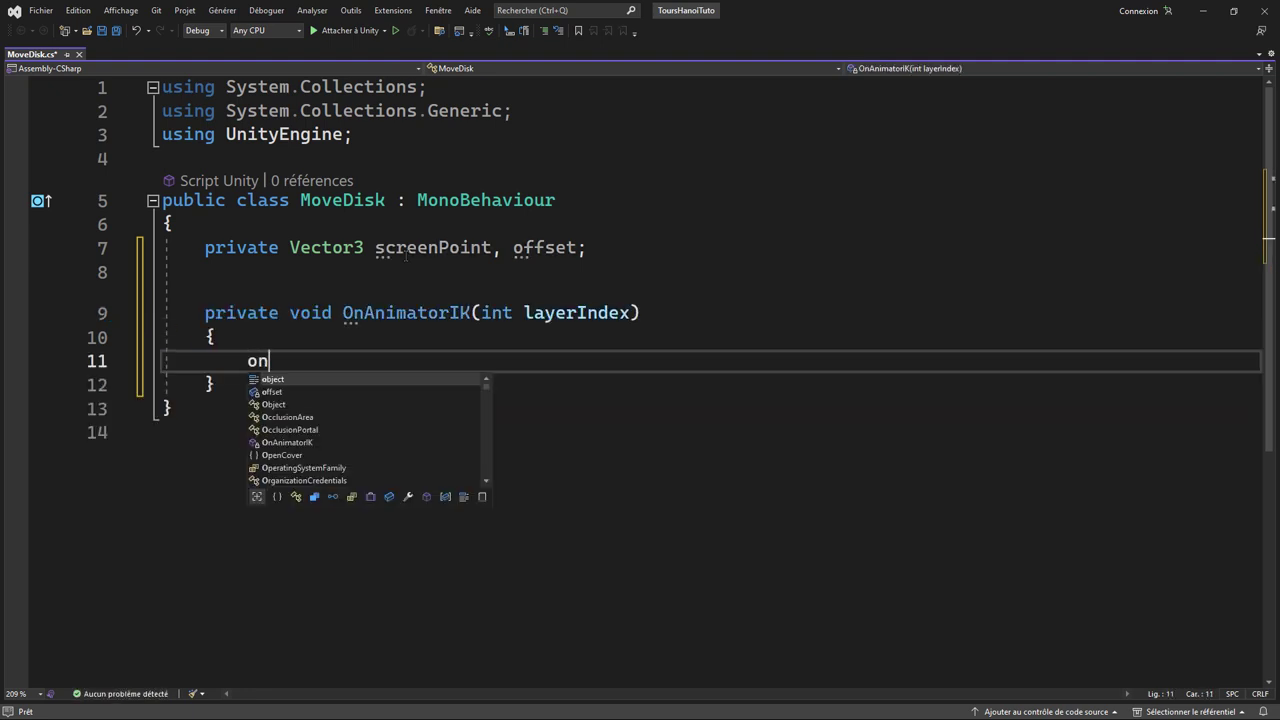
pyautogui.write('mou')
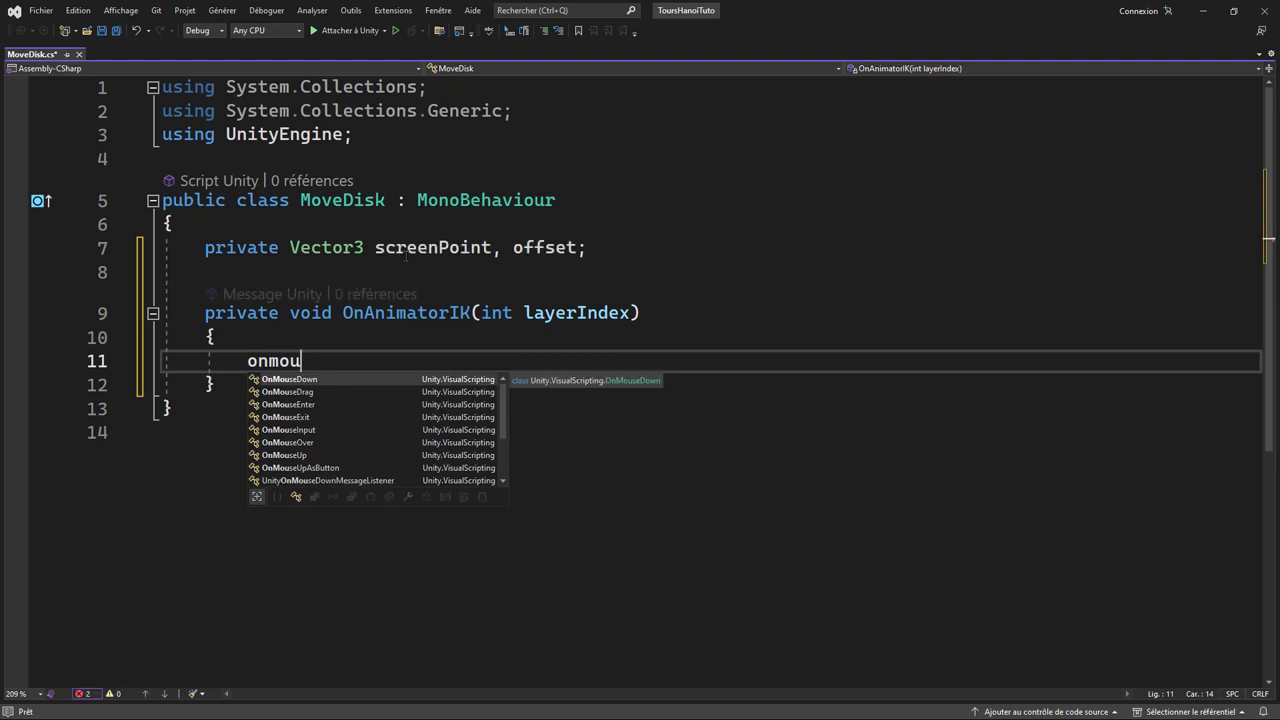
pyautogui.press('Tab')
pyautogui.press('BackSpace')
pyautogui.press('BackSpace')
pyautogui.press('BackSpace')
pyautogui.press('BackSpace')
pyautogui.press('BackSpace')
pyautogui.press('BackSpace')
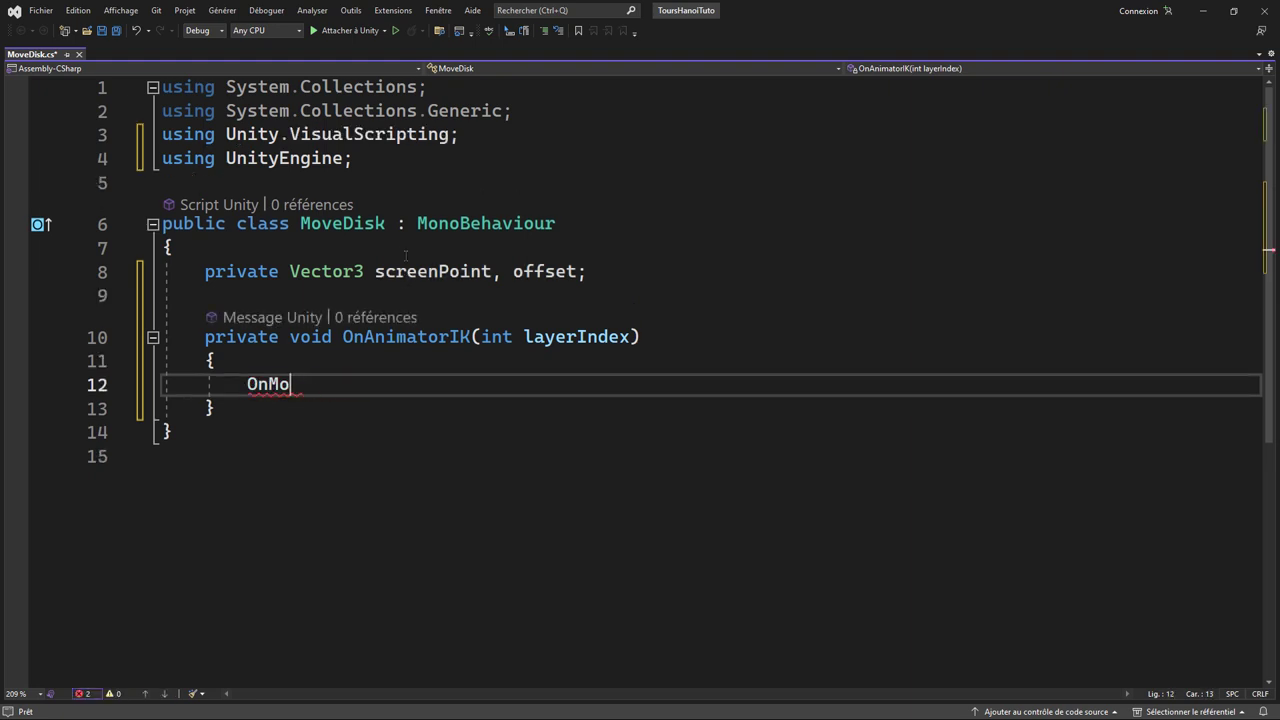
pyautogui.press('BackSpace')
pyautogui.press('BackSpace')
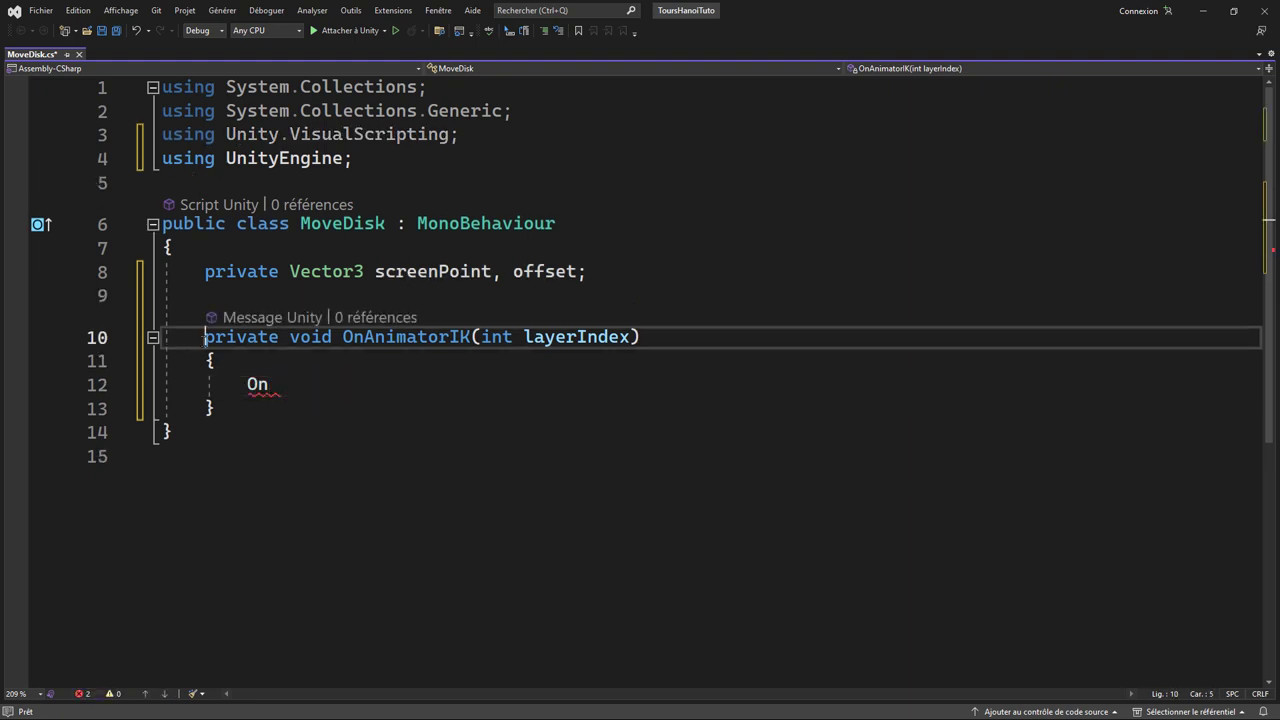
pyautogui.moveTo(206, 336); pyautogui.dragTo(216, 410)
pyautogui.press('Delete')
pyautogui.write('voi')
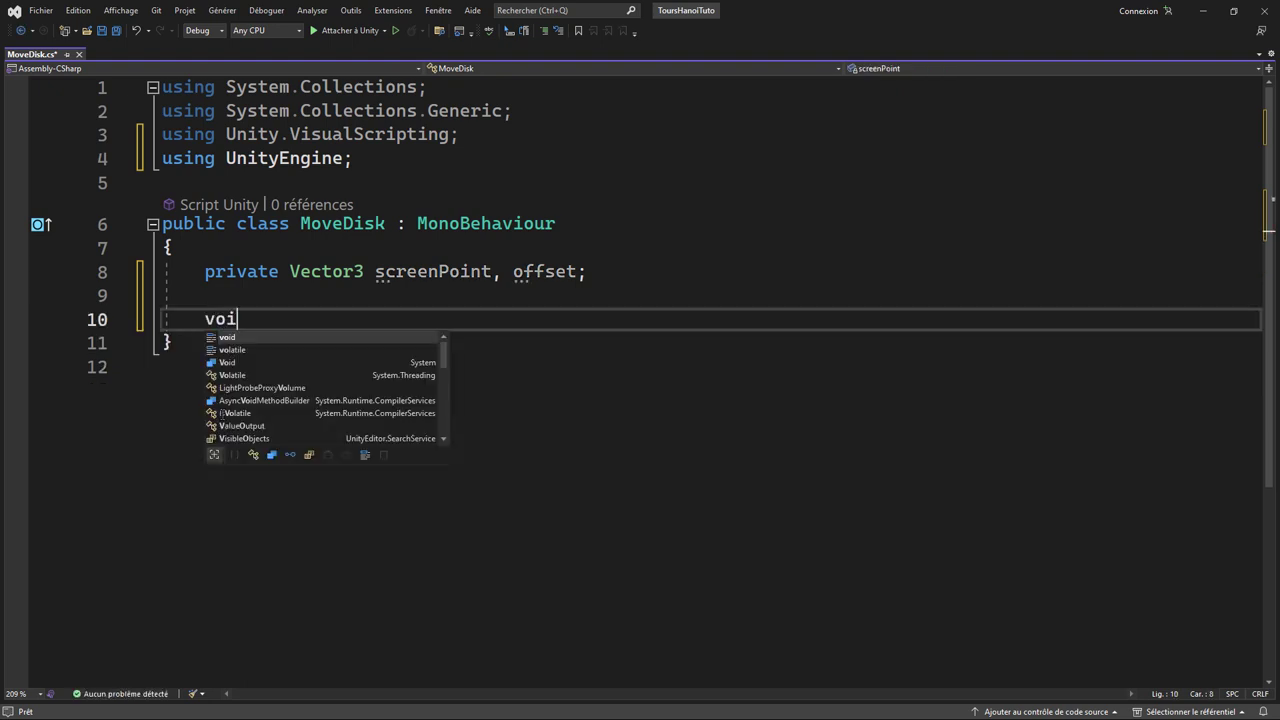
pyautogui.write('d Onmou')
pyautogui.press('Return')
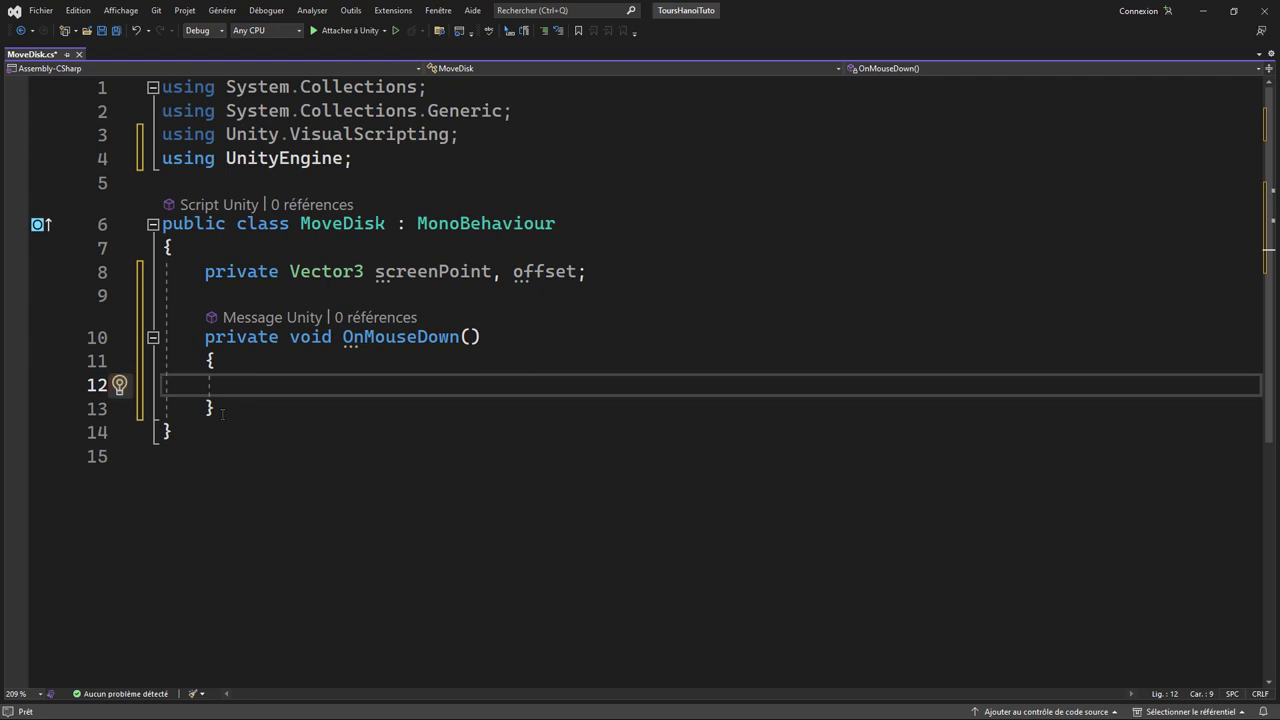
# - Write 'screenPoint = Camera.main.WorldToScreenPoint(transform.position);' in OnMouseDown
pyautogui.write('sc')
pyautogui.press('Tab')
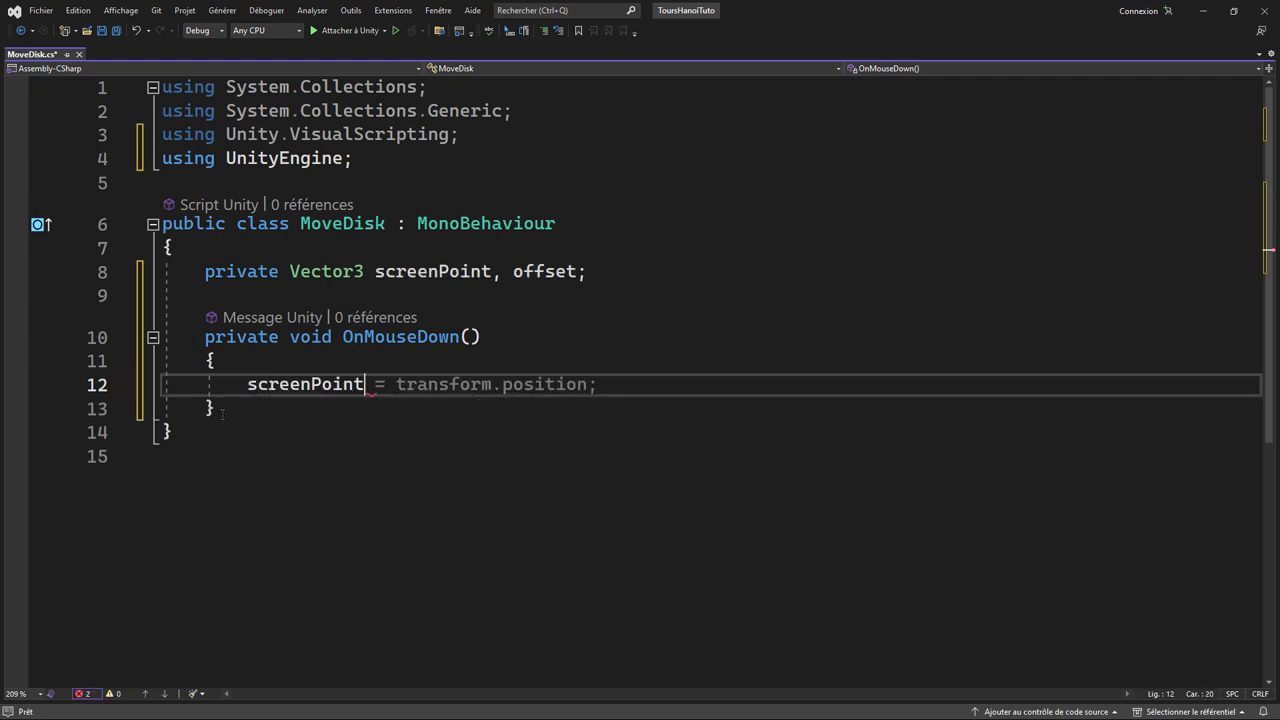
pyautogui.write(' =')
pyautogui.write(' C')
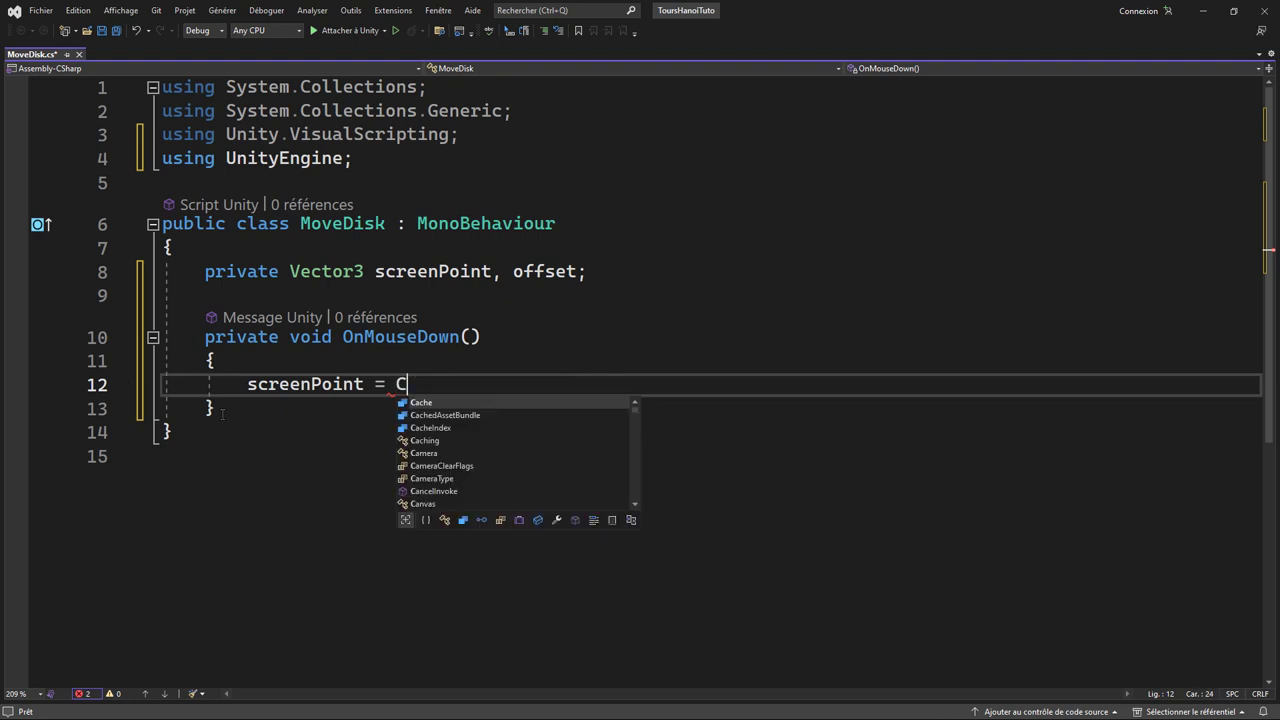
pyautogui.write('amera')
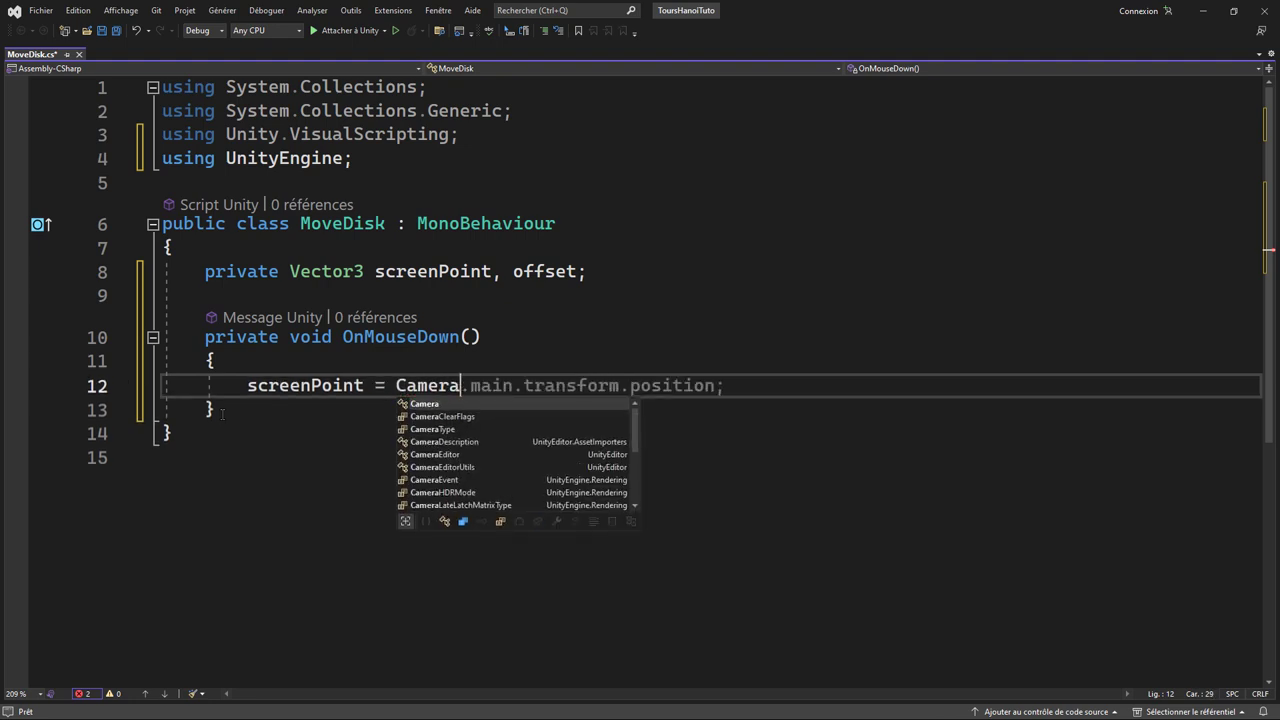
pyautogui.write('.main')
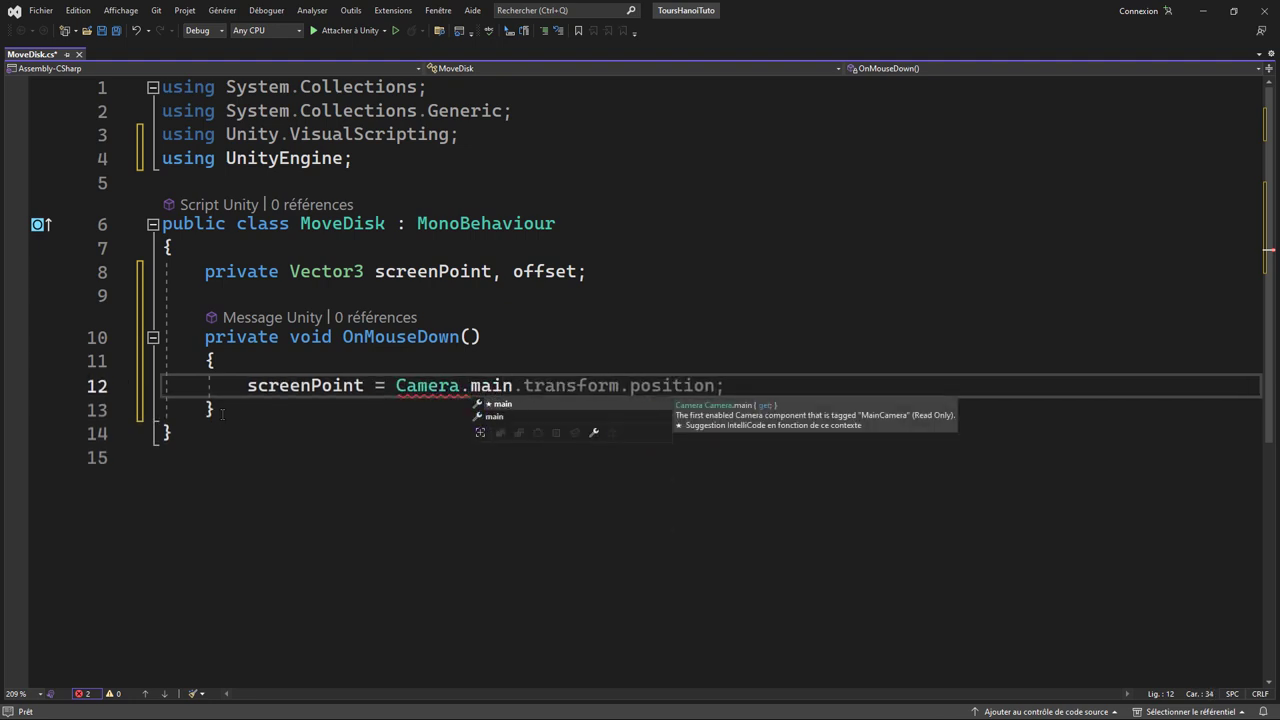
pyautogui.write('.')
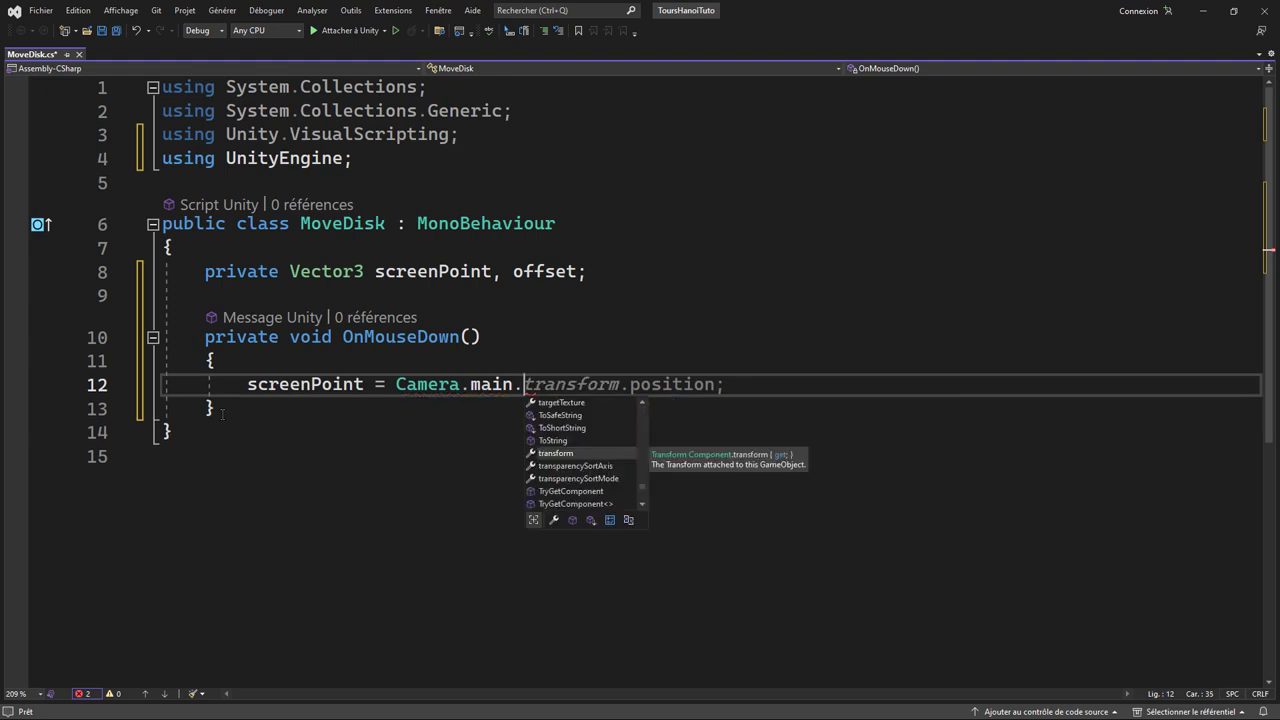
pyautogui.write('wor')
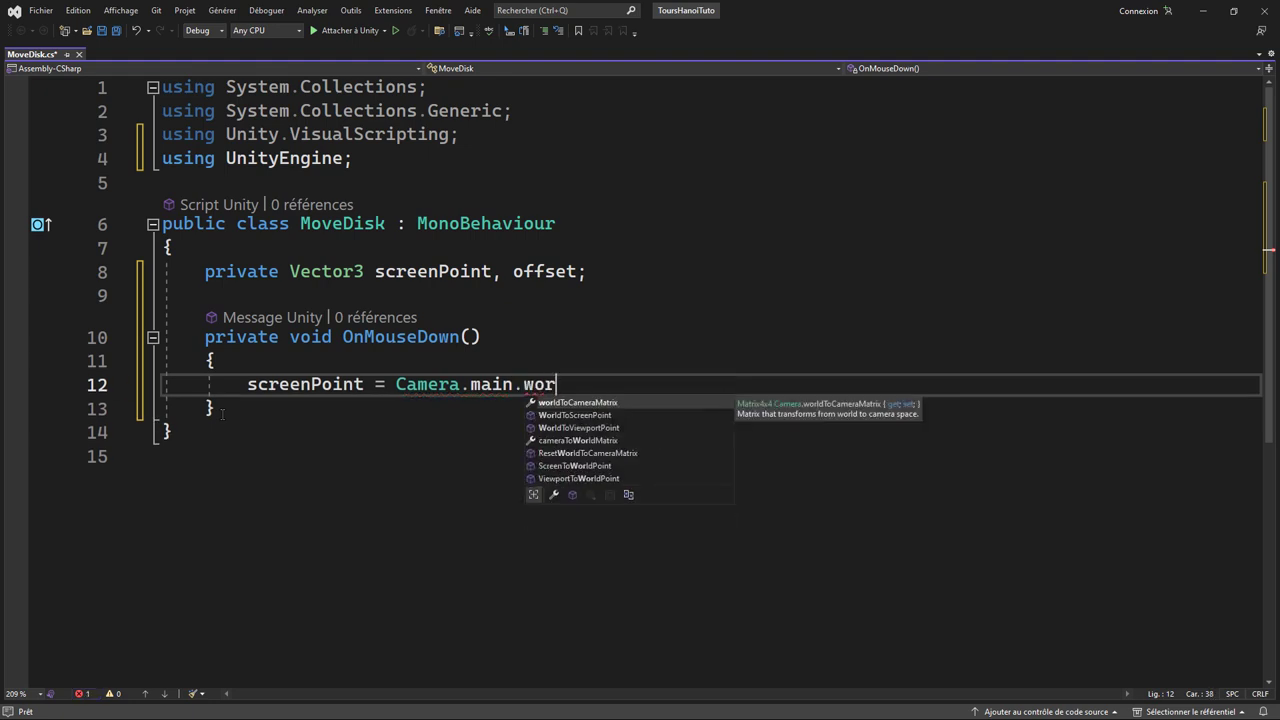
pyautogui.write('ld')
pyautogui.write('tos')
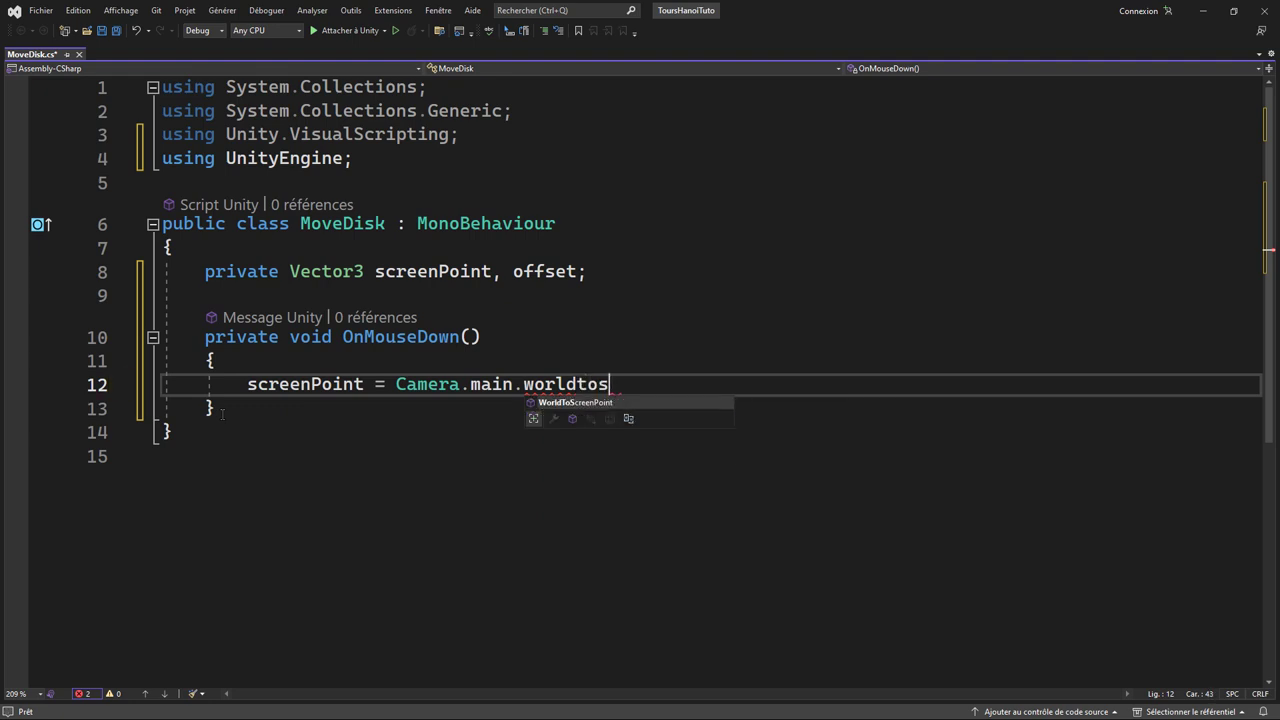
pyautogui.write('c')
pyautogui.press('Tab')
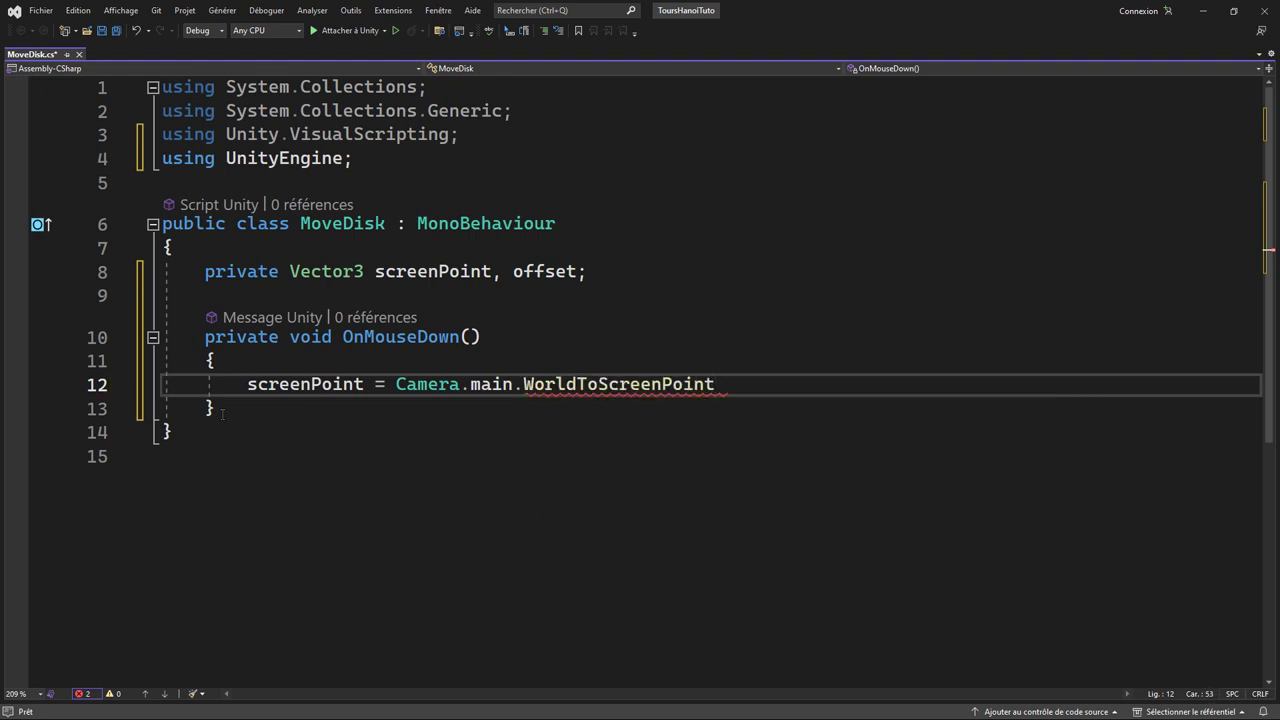
pyautogui.write('(tr')
pyautogui.press('Tab')
pyautogui.write('.')
pyautogui.press('Tab')
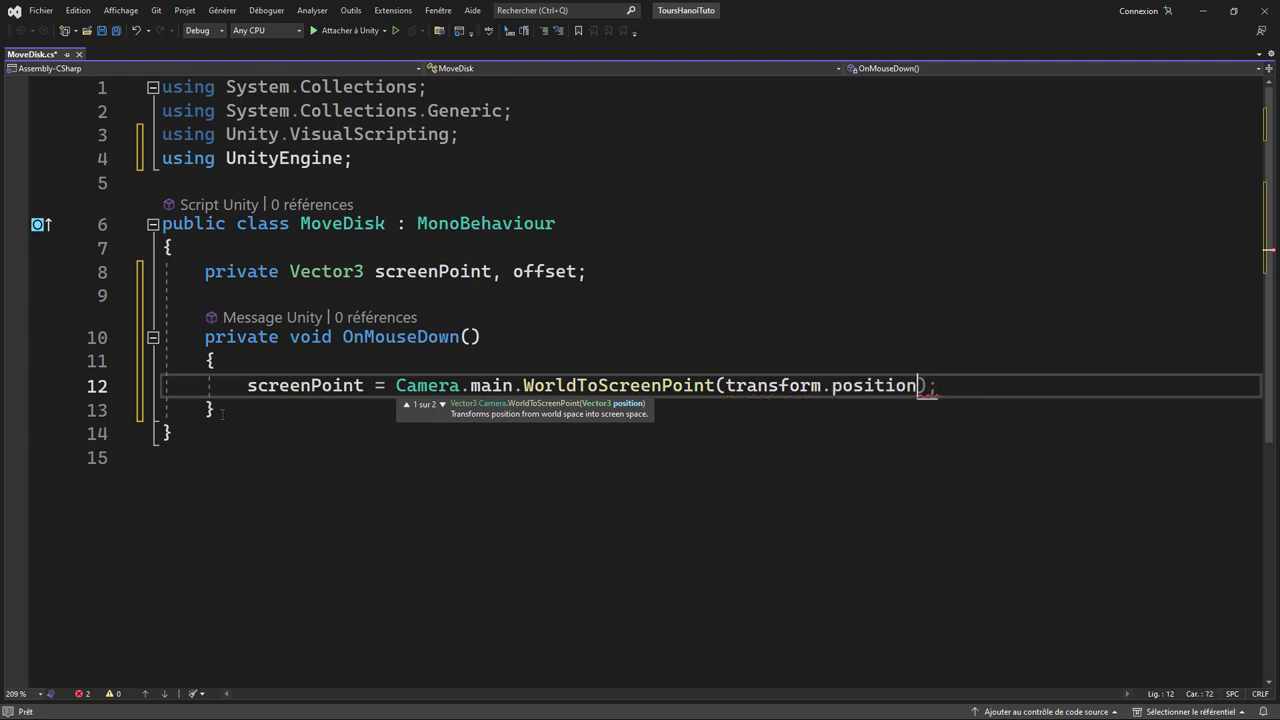
pyautogui.press('End')
pyautogui.press('Return')
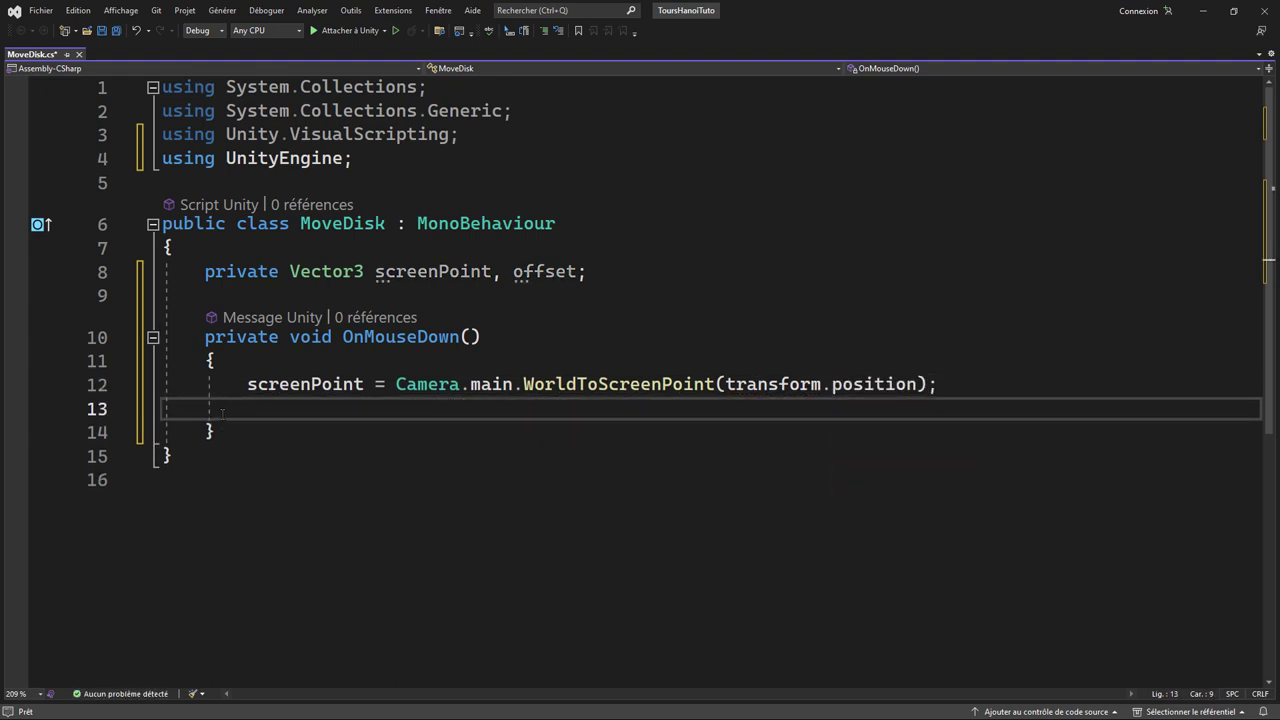
# - Start the line 'offset = transform.position - Camera.main.ScreenToWorldPoint(new Vector3('
pyautogui.write('off')
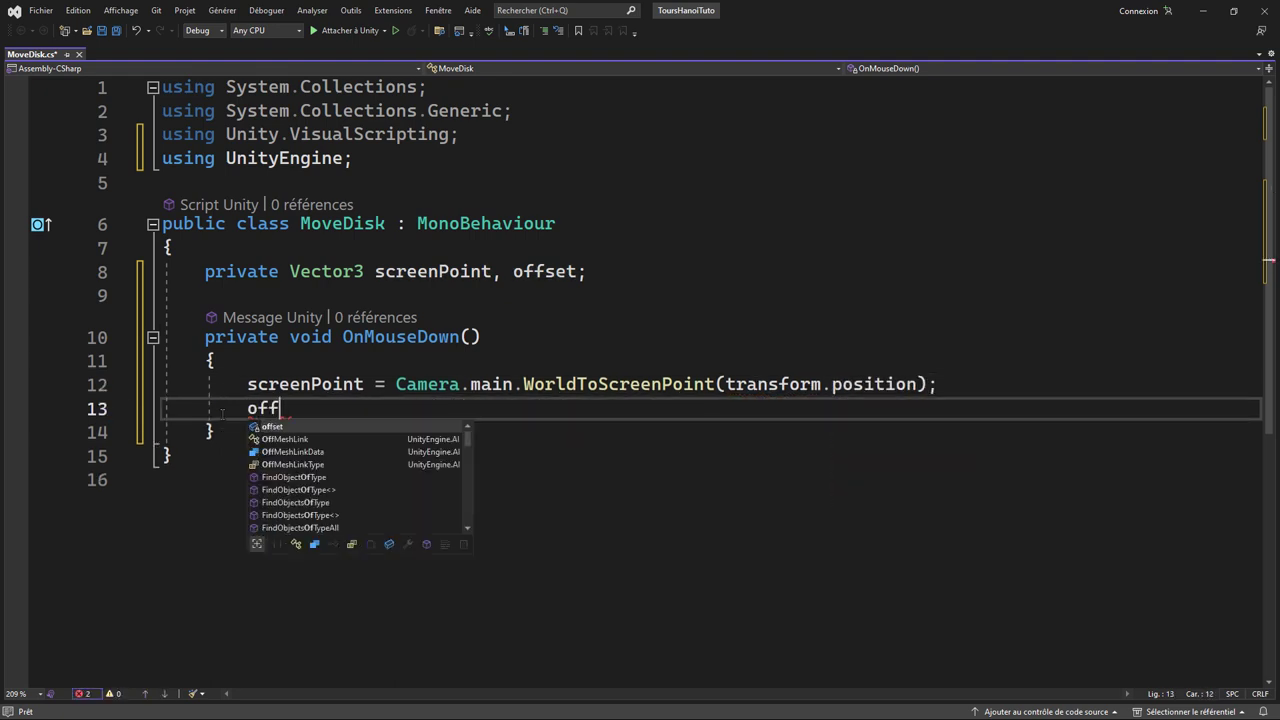
pyautogui.write('set =')
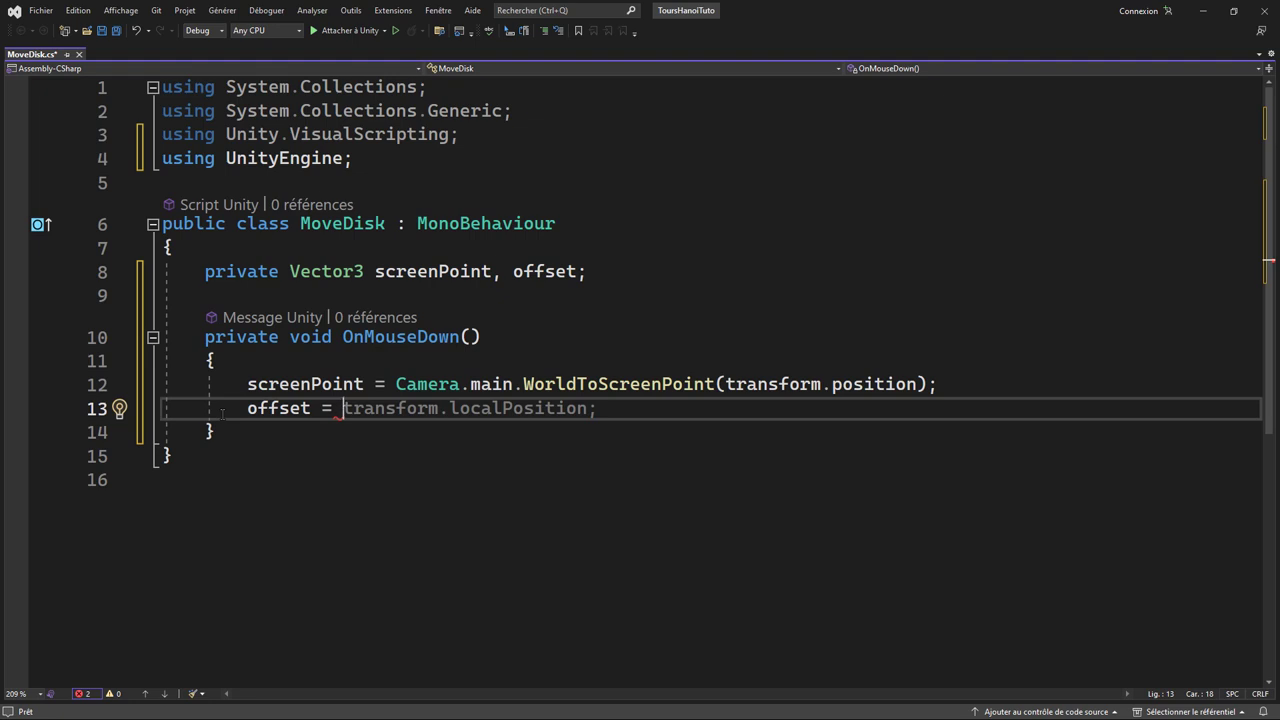
pyautogui.write('tr')
pyautogui.press('Tab')
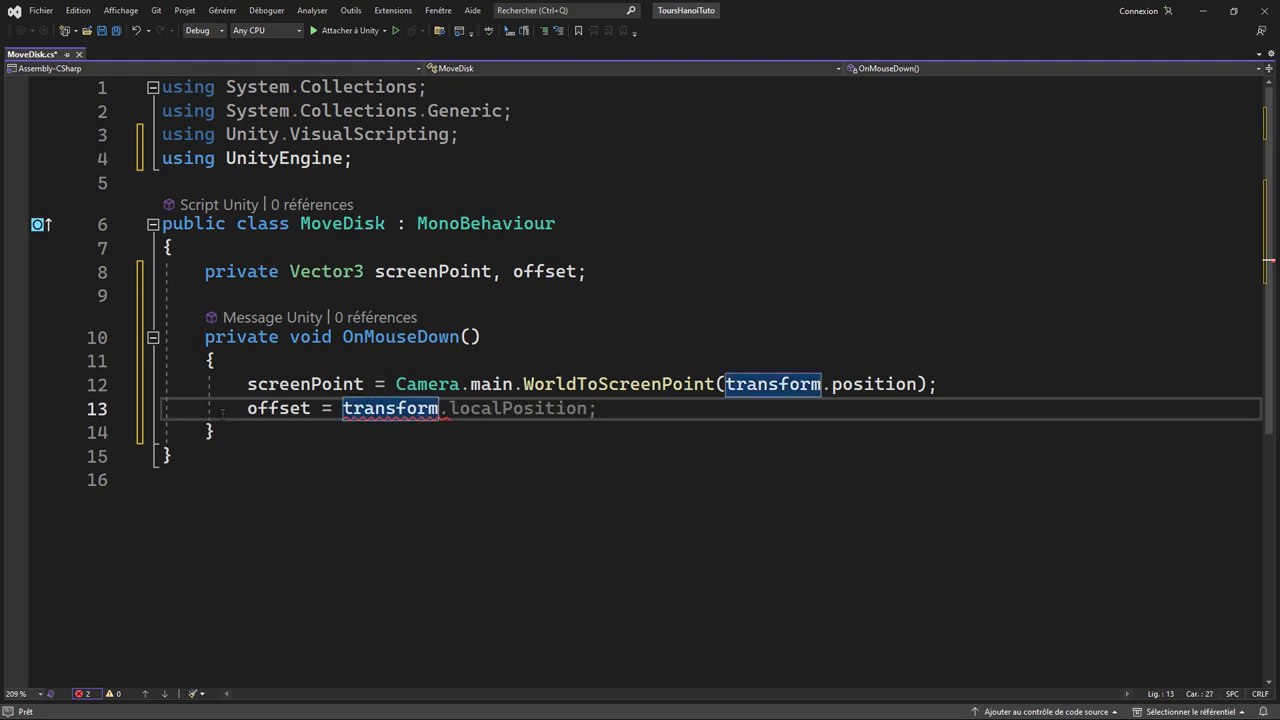
pyautogui.write('.p')
pyautogui.press('Tab')
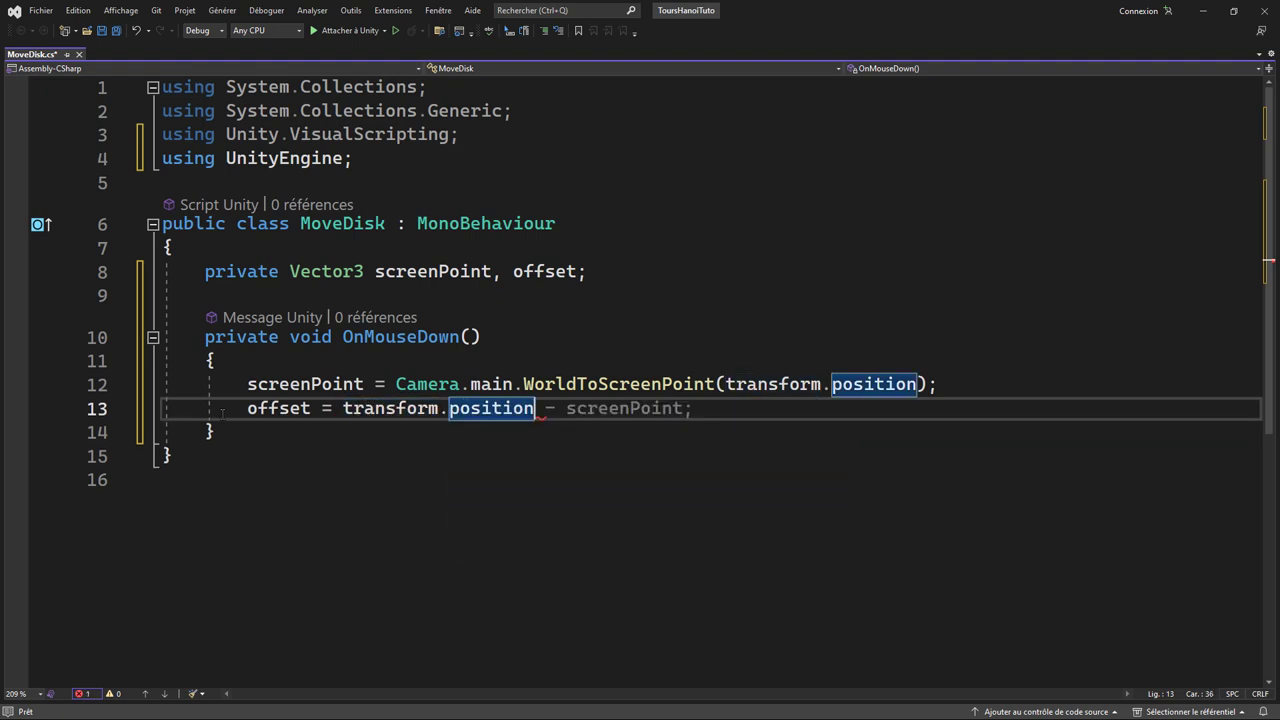
pyautogui.write('- Cam')
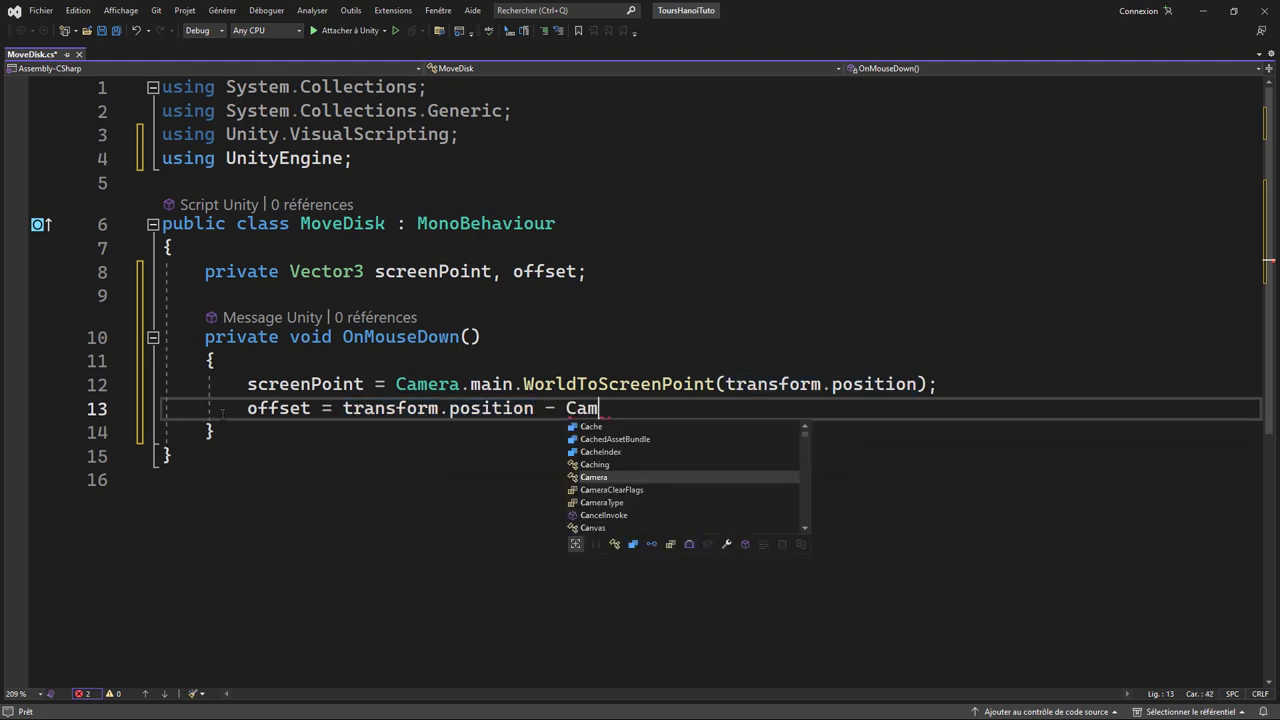
pyautogui.write('era')
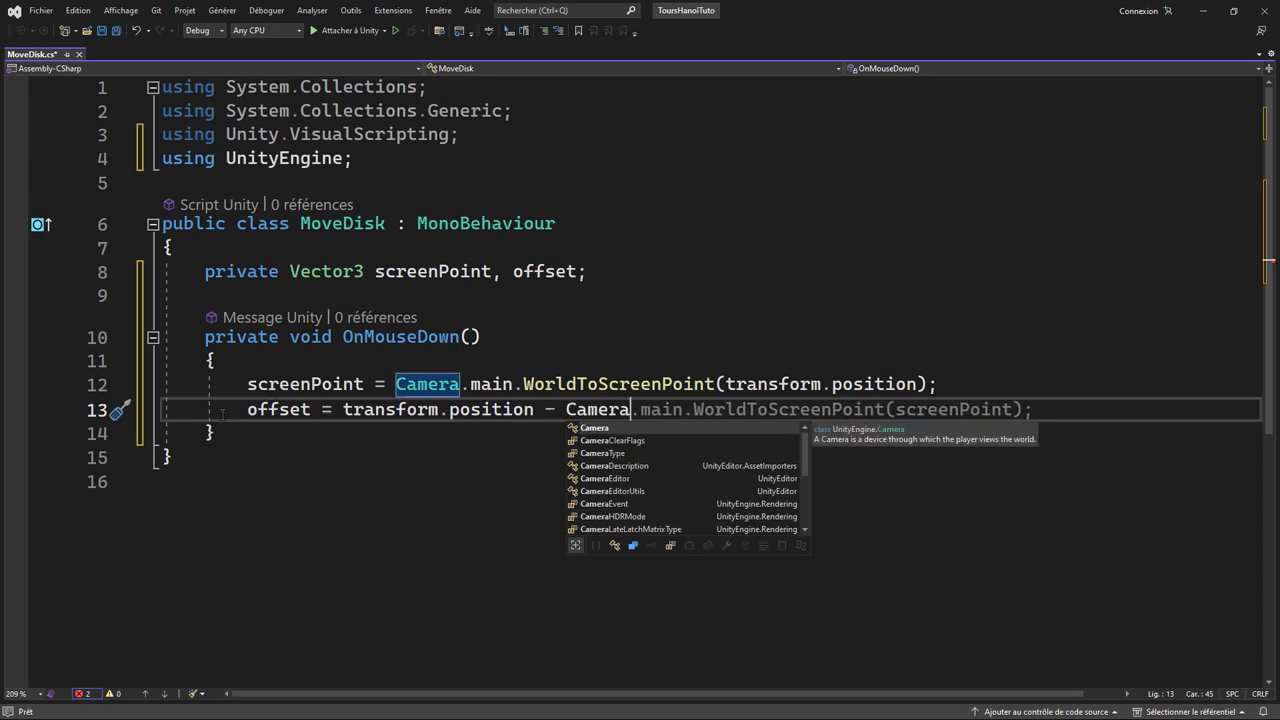
pyautogui.write('.main')
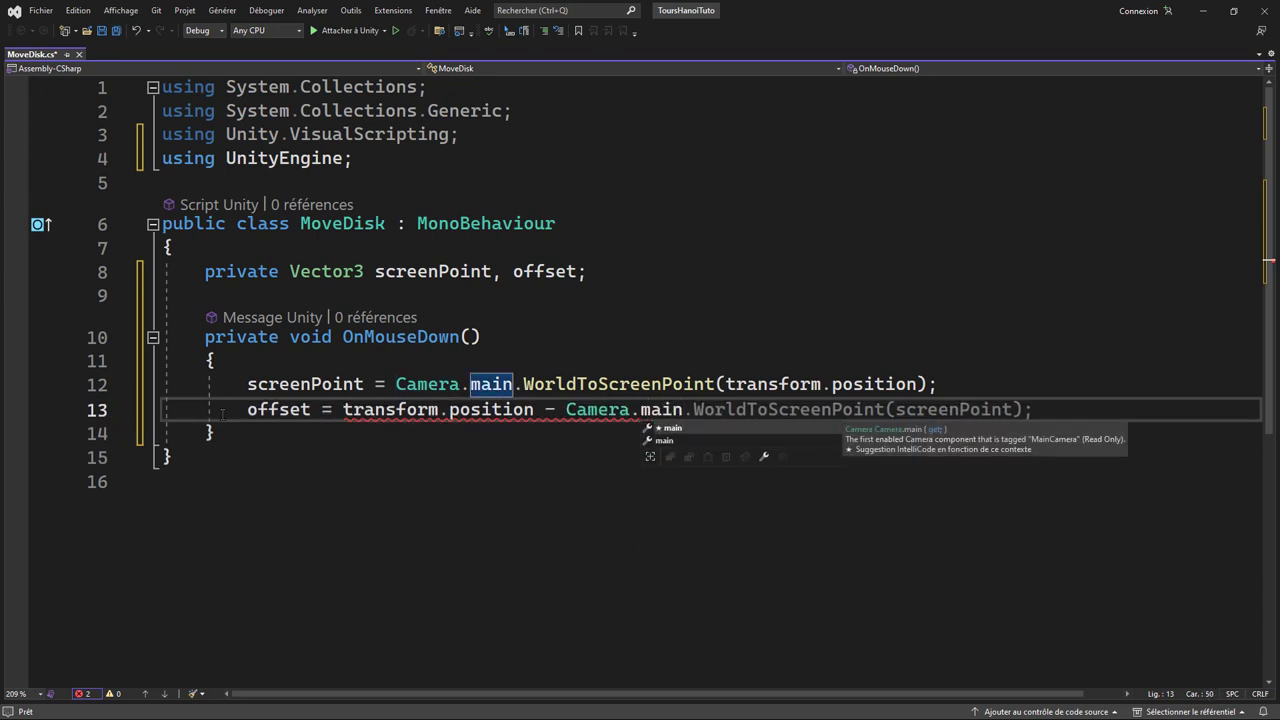
pyautogui.write('.')
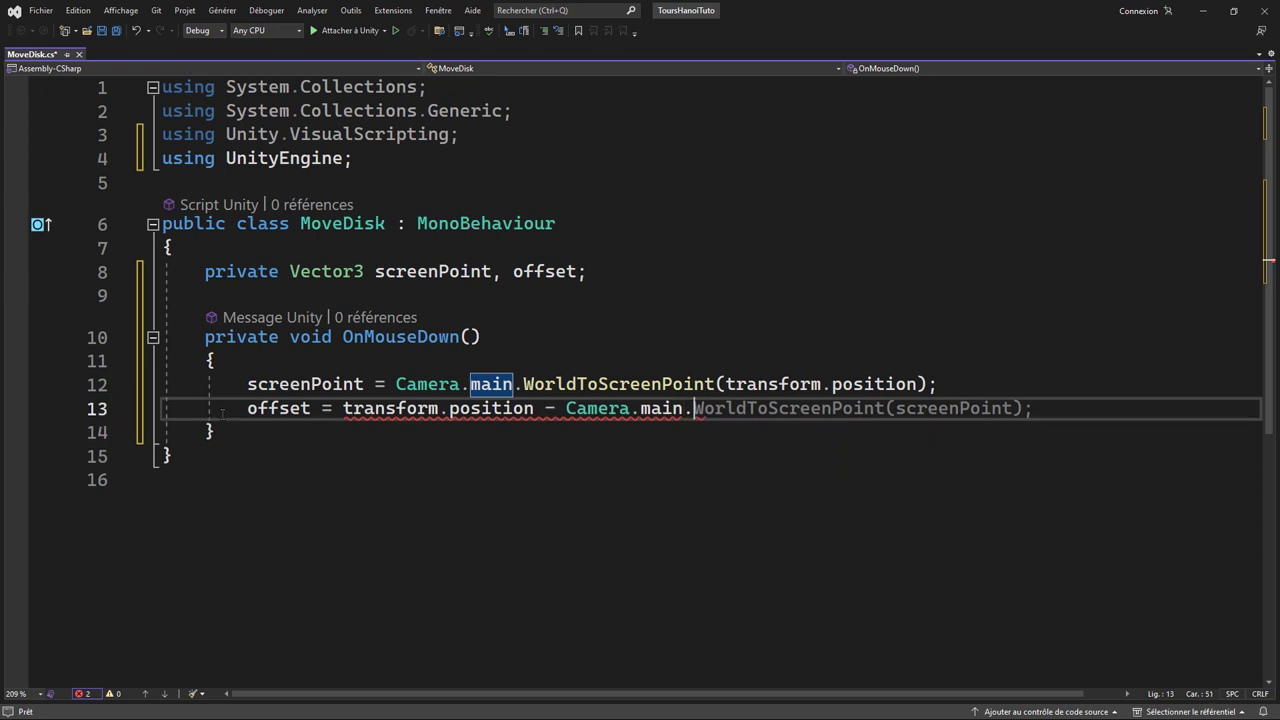
pyautogui.write('scree')
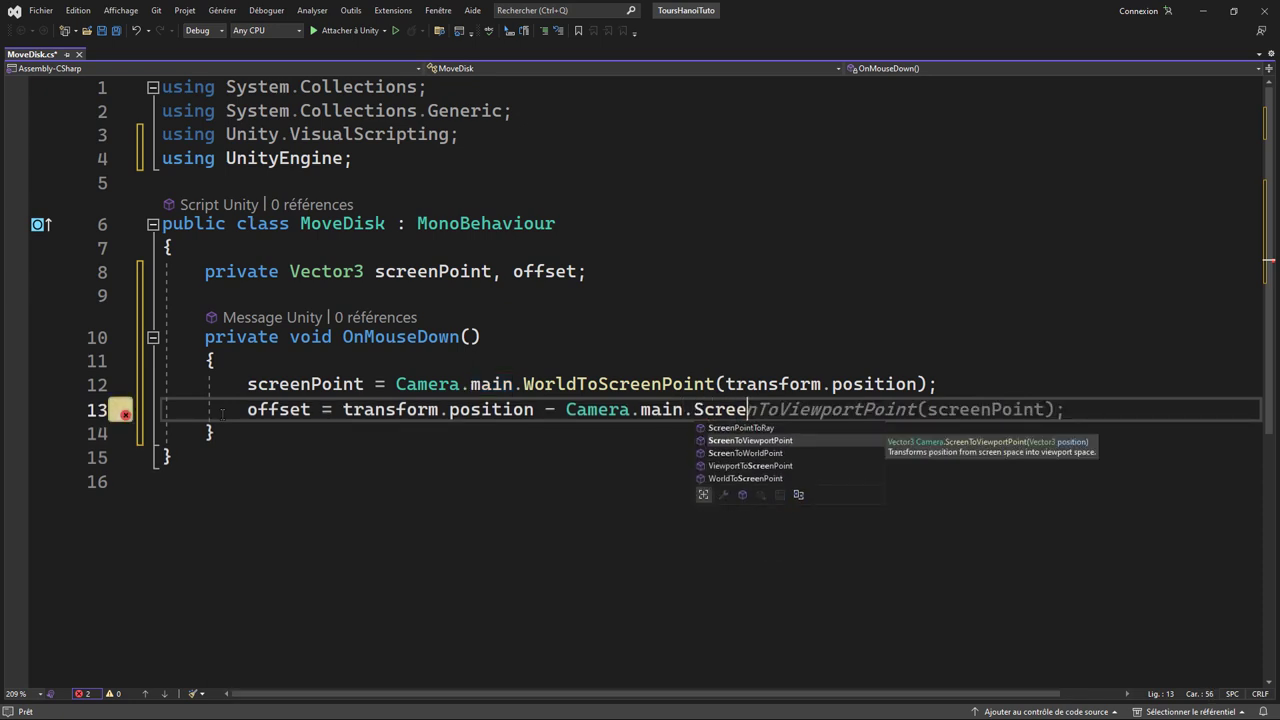
pyautogui.press('Down')
pyautogui.press('Tab')
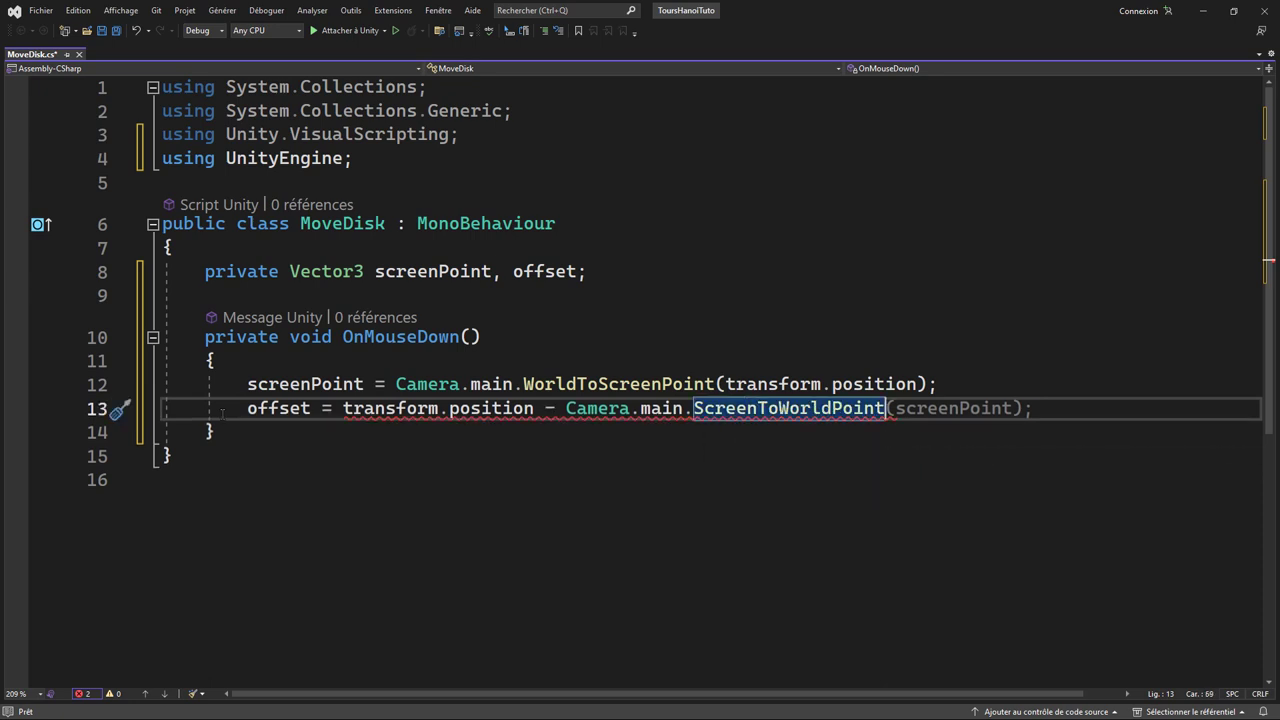
pyautogui.write('(ne')
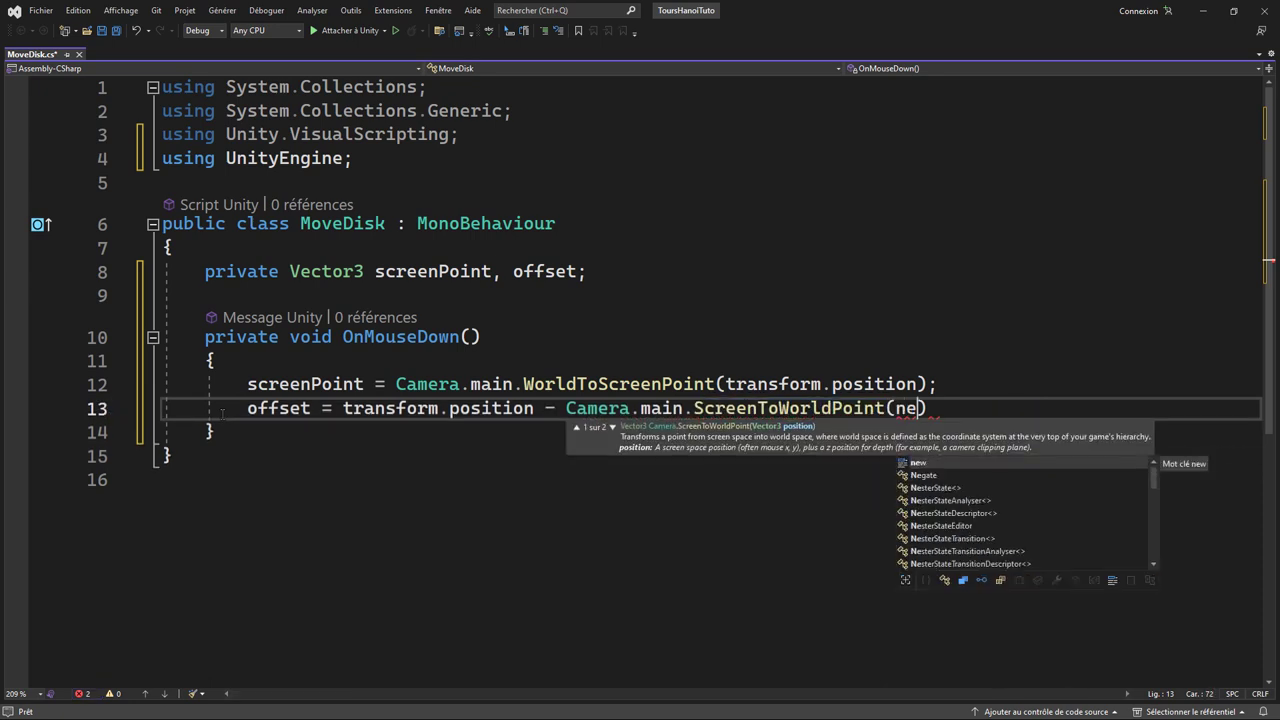
pyautogui.write('w Ve')
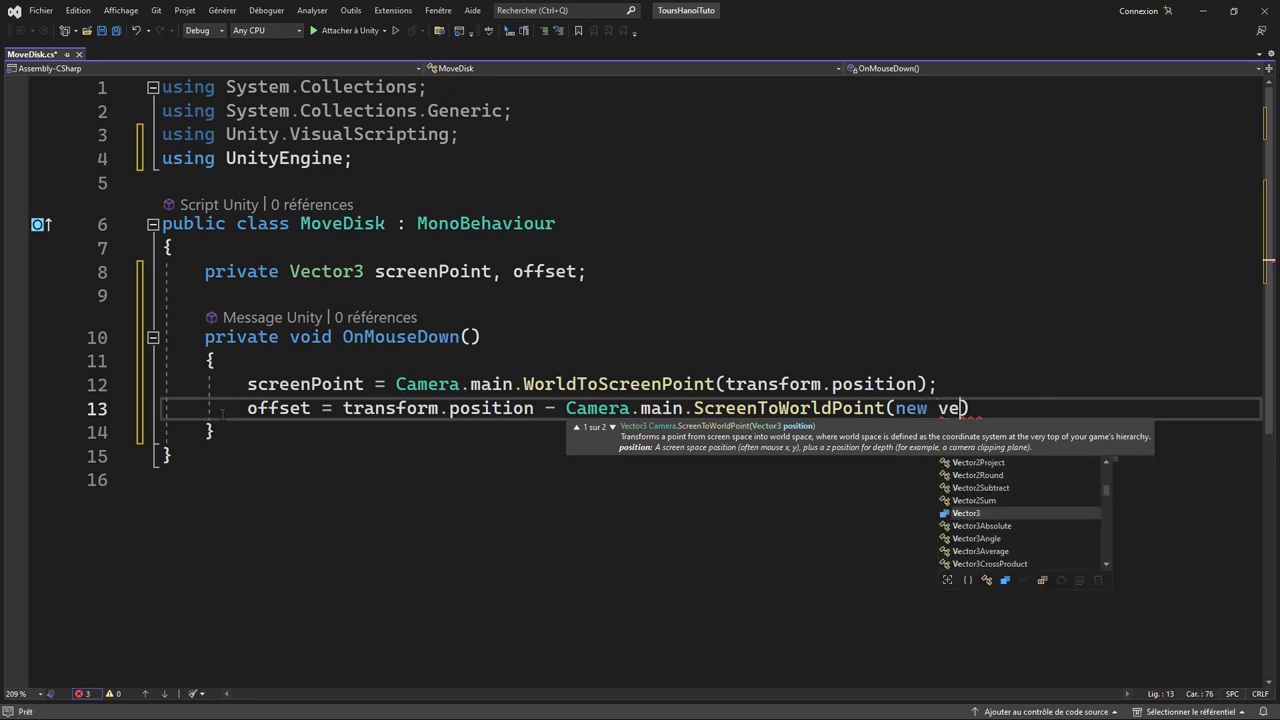
pyautogui.press('Tab')
pyautogui.write('(')
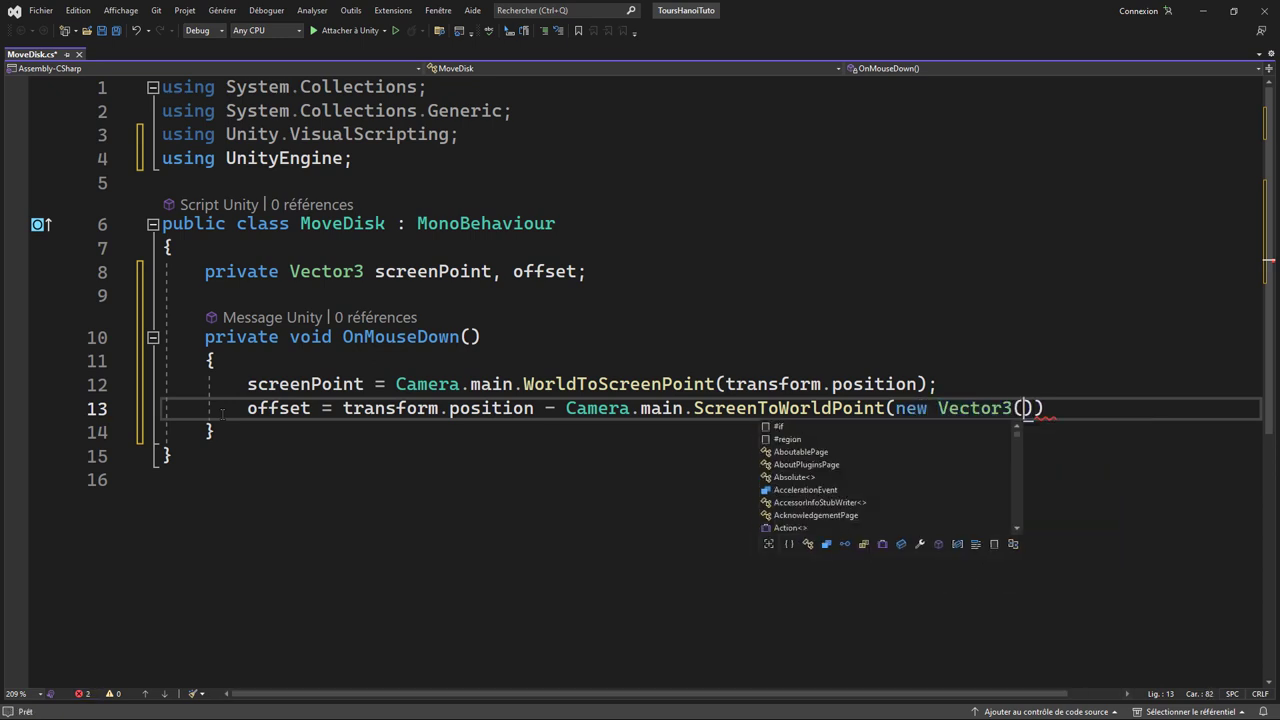
pyautogui.press('Return')
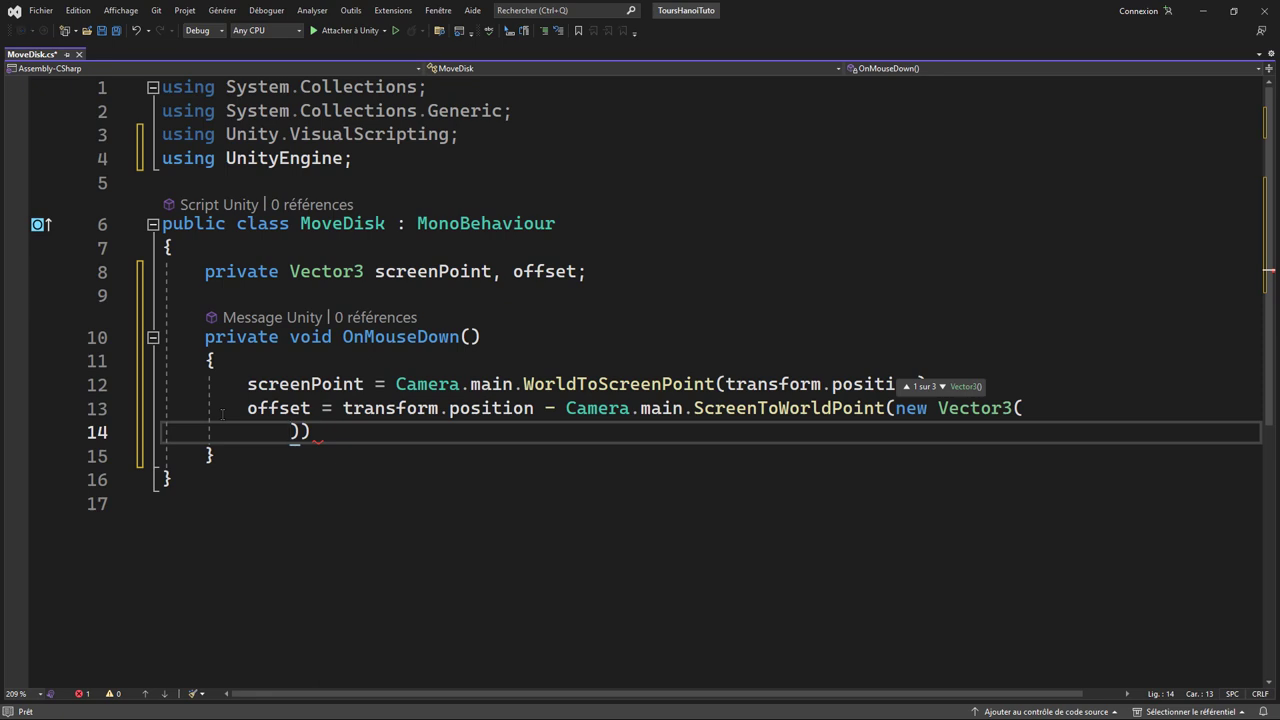
# - Fill in Input.mousePosition.x, Input.mousePosition.y, screenPoint.z, save, and add blank lines
pyautogui.write('i')
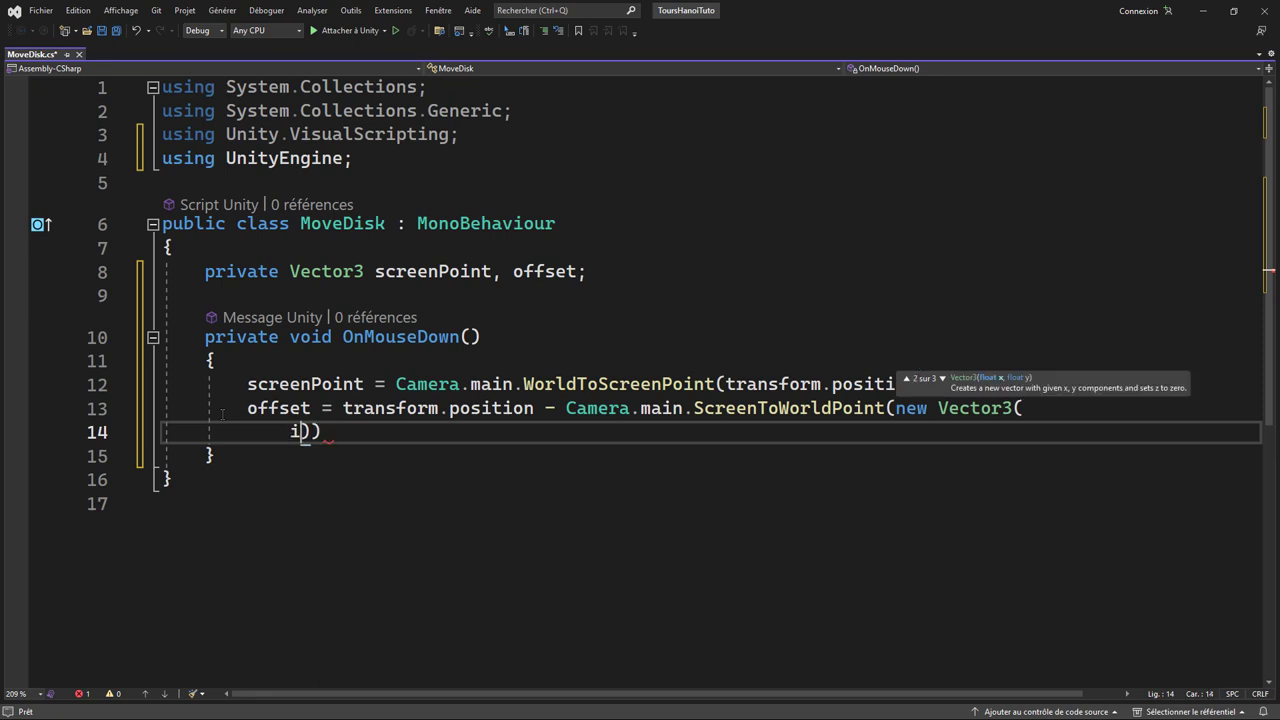
pyautogui.write('nput.')
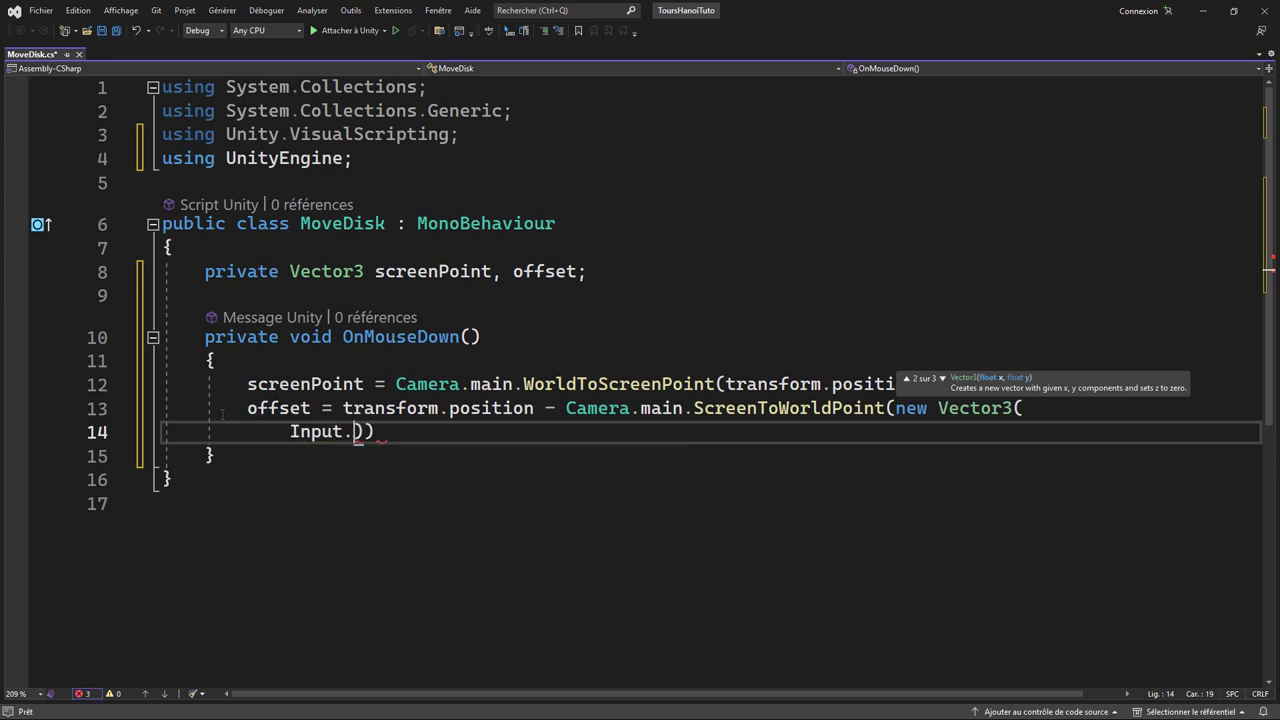
pyautogui.write('mous')
pyautogui.press('Tab')
pyautogui.write('.')
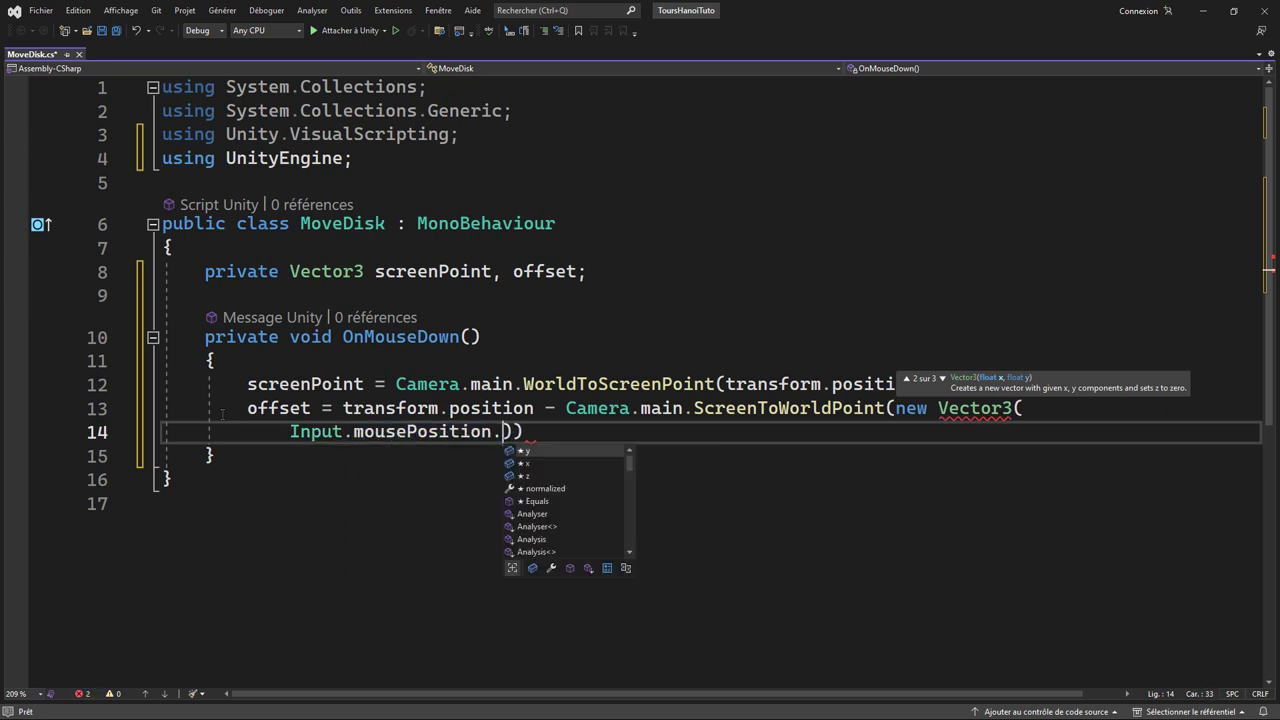
pyautogui.write('x, input')
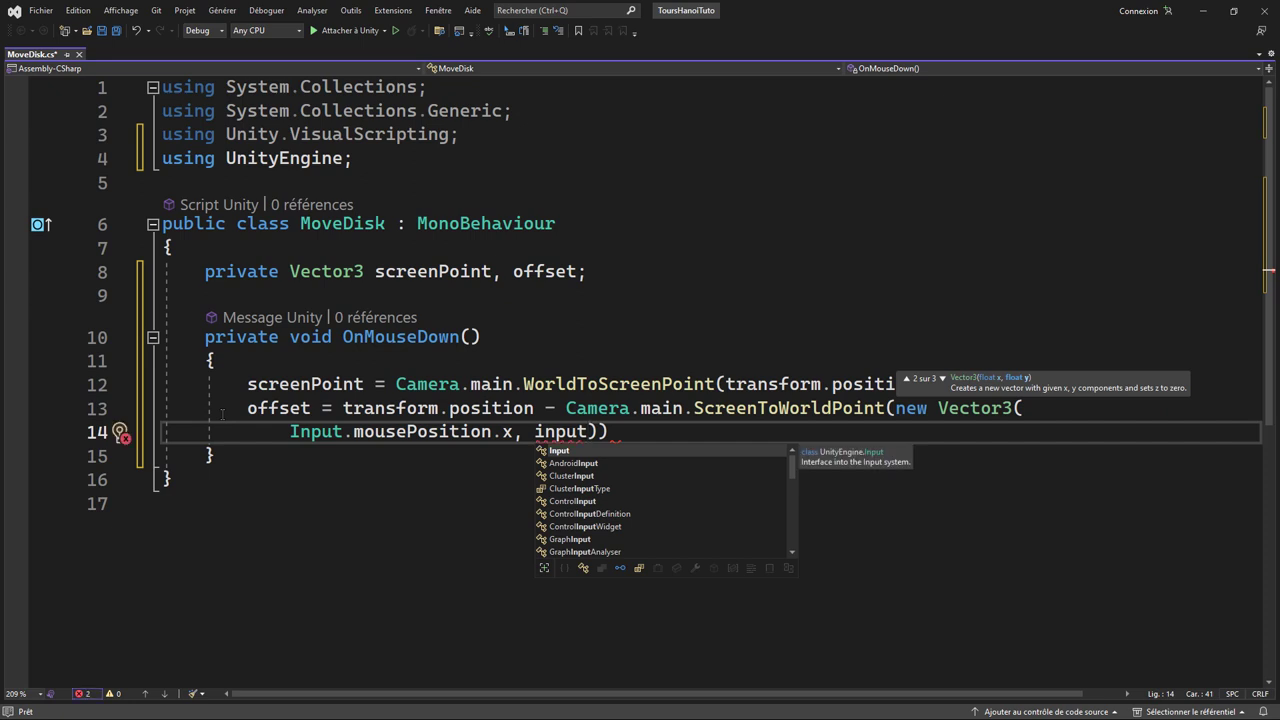
pyautogui.write('.mou')
pyautogui.press('Tab')
pyautogui.write('.')
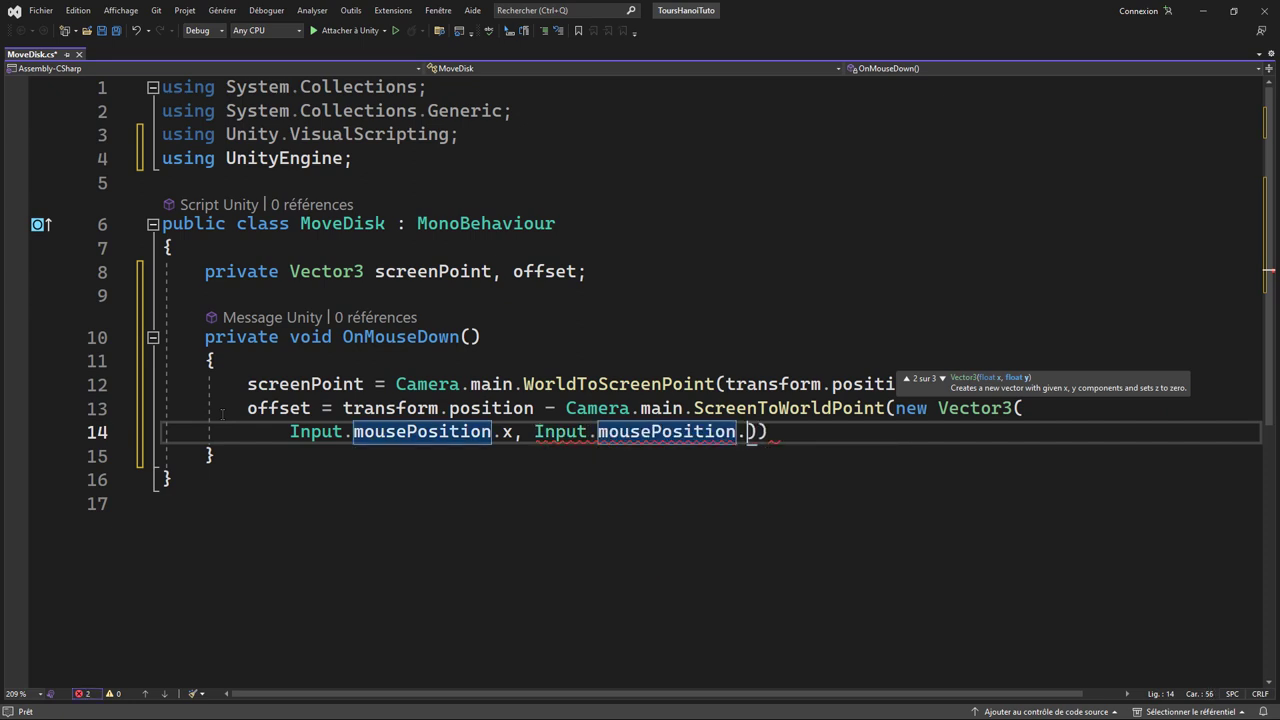
pyautogui.write('y, ')
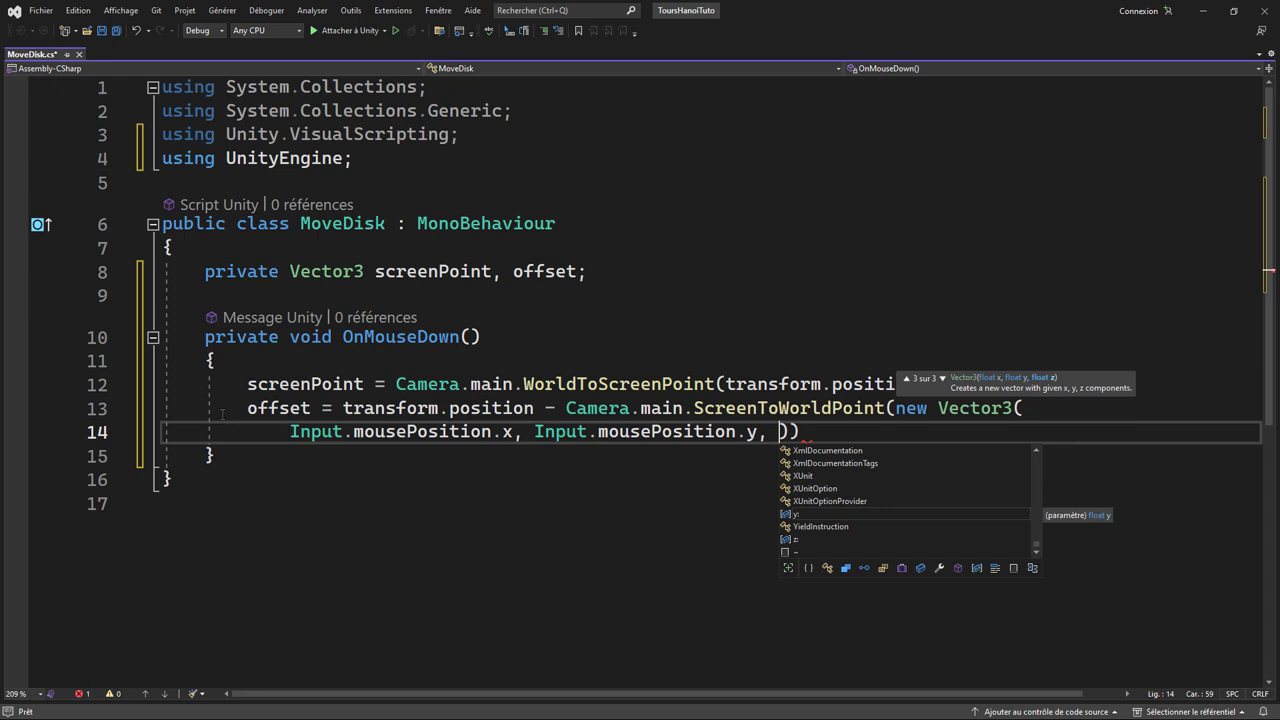
pyautogui.write('scre')
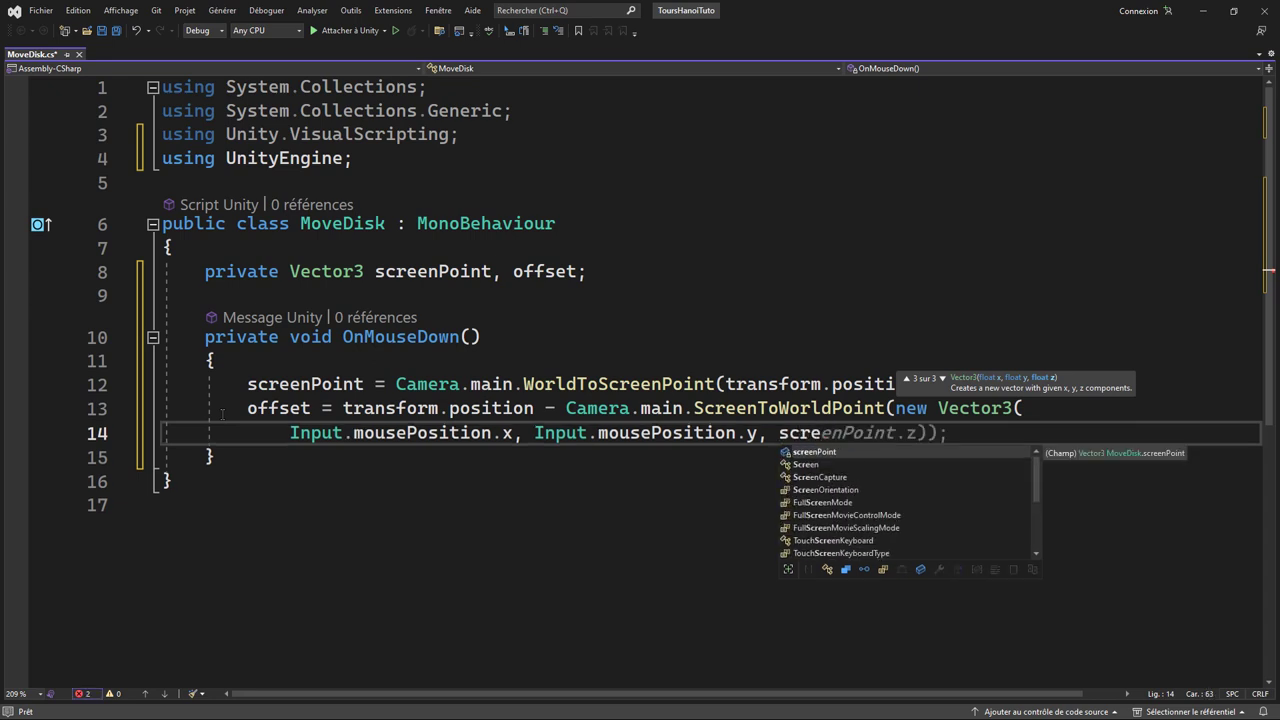
pyautogui.press('Tab')
pyautogui.press('Tab')
pyautogui.hotkey('ctrl', 's')
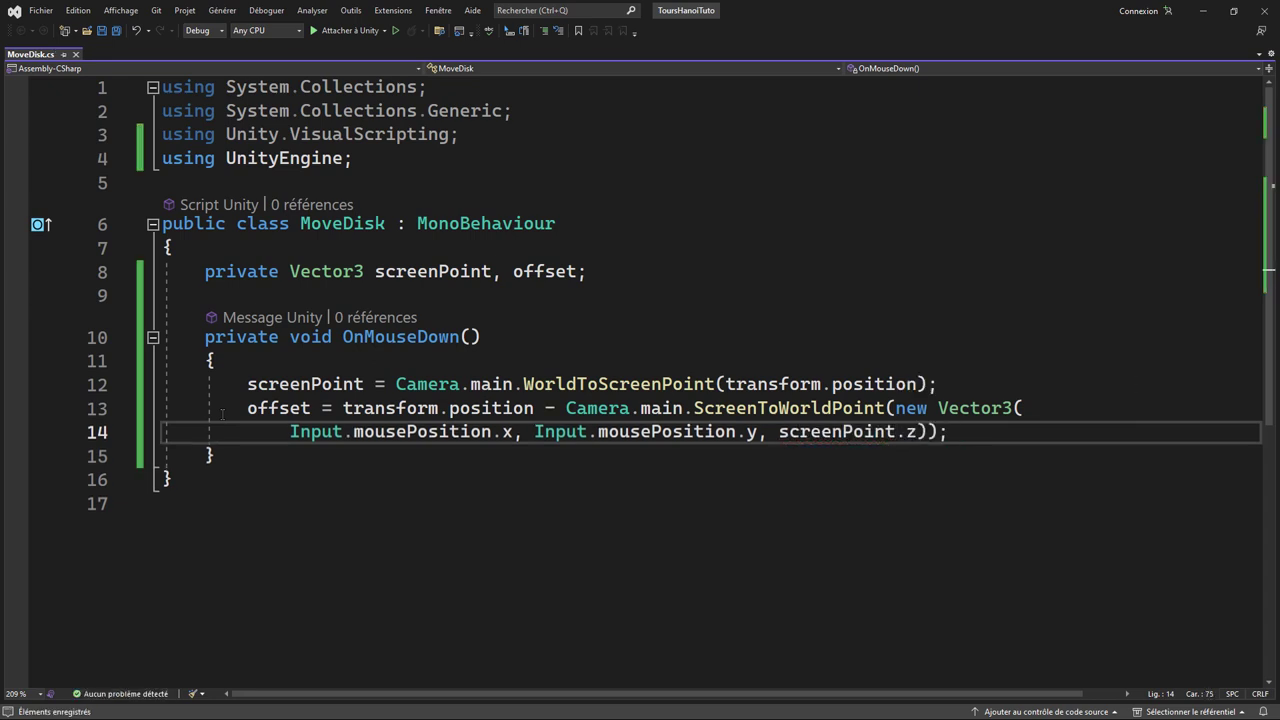
pyautogui.click(277, 458)
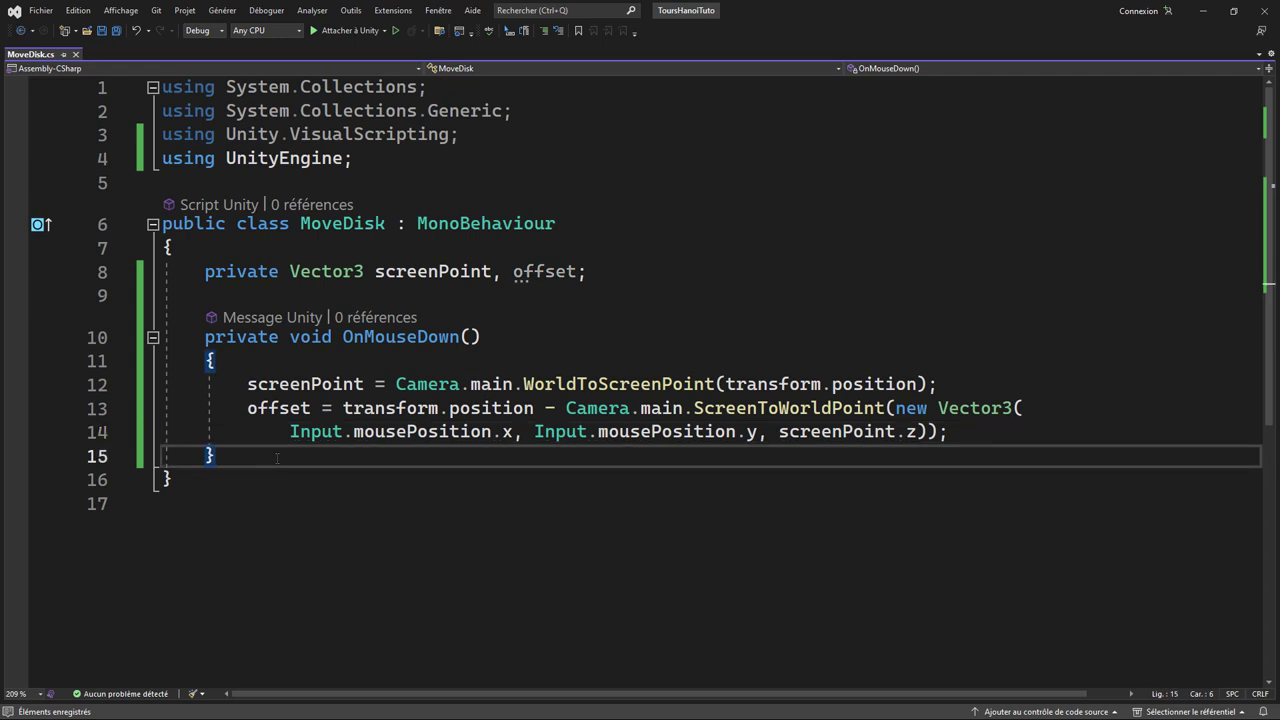
pyautogui.press('Return')
pyautogui.press('Return')
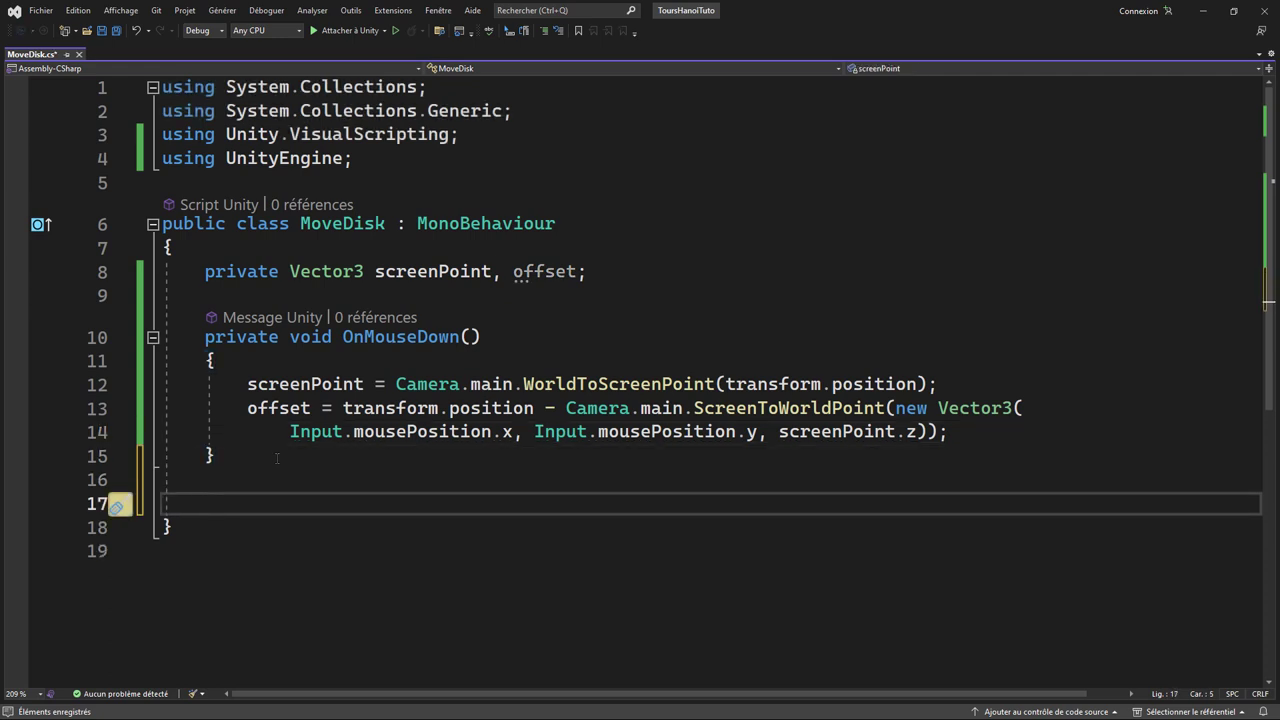
# - Generate OnMouseDrag and begin 'Vector3 curScreenPoint = new Vector3('
pyautogui.write('v')
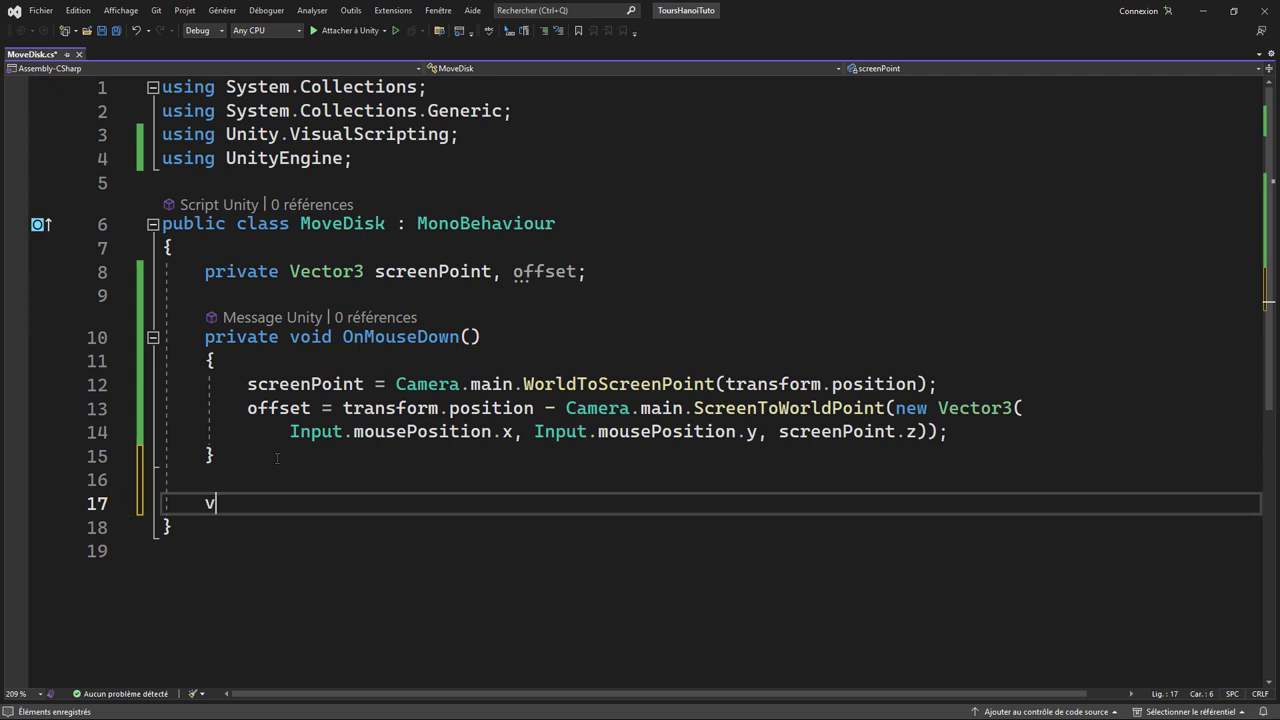
pyautogui.write('oid Onmo')
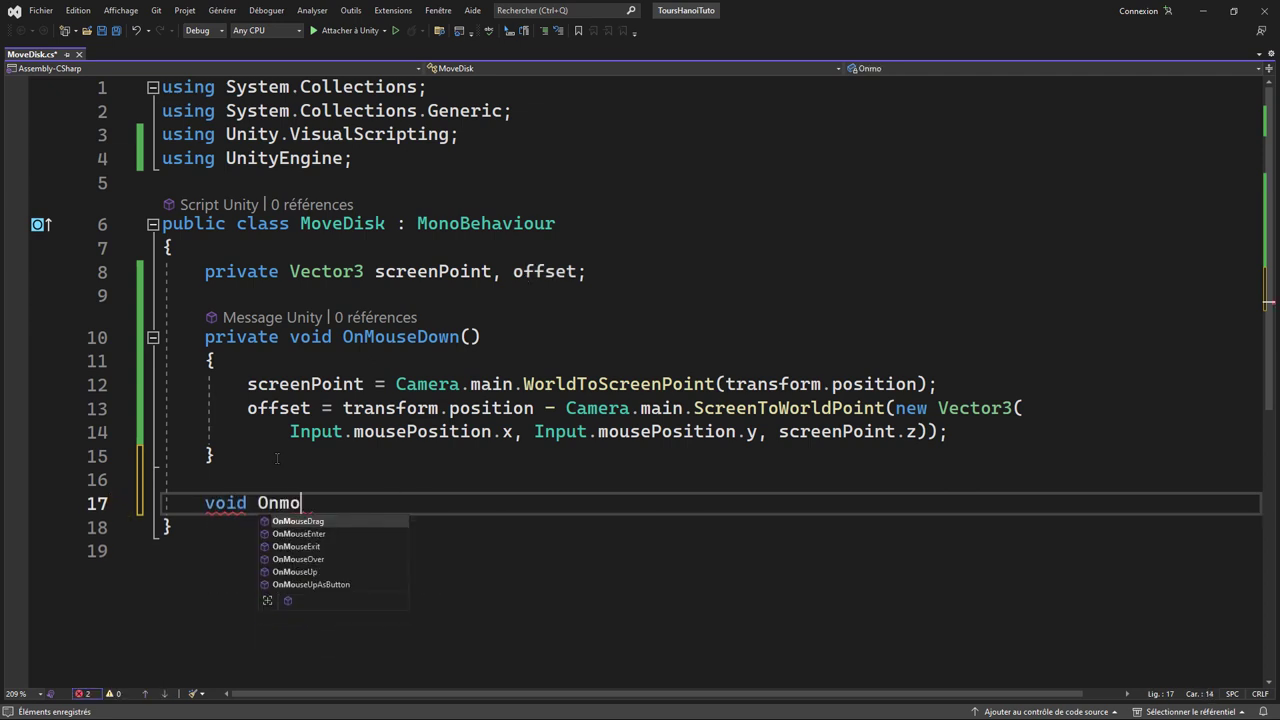
pyautogui.write('u')
pyautogui.press('Return')
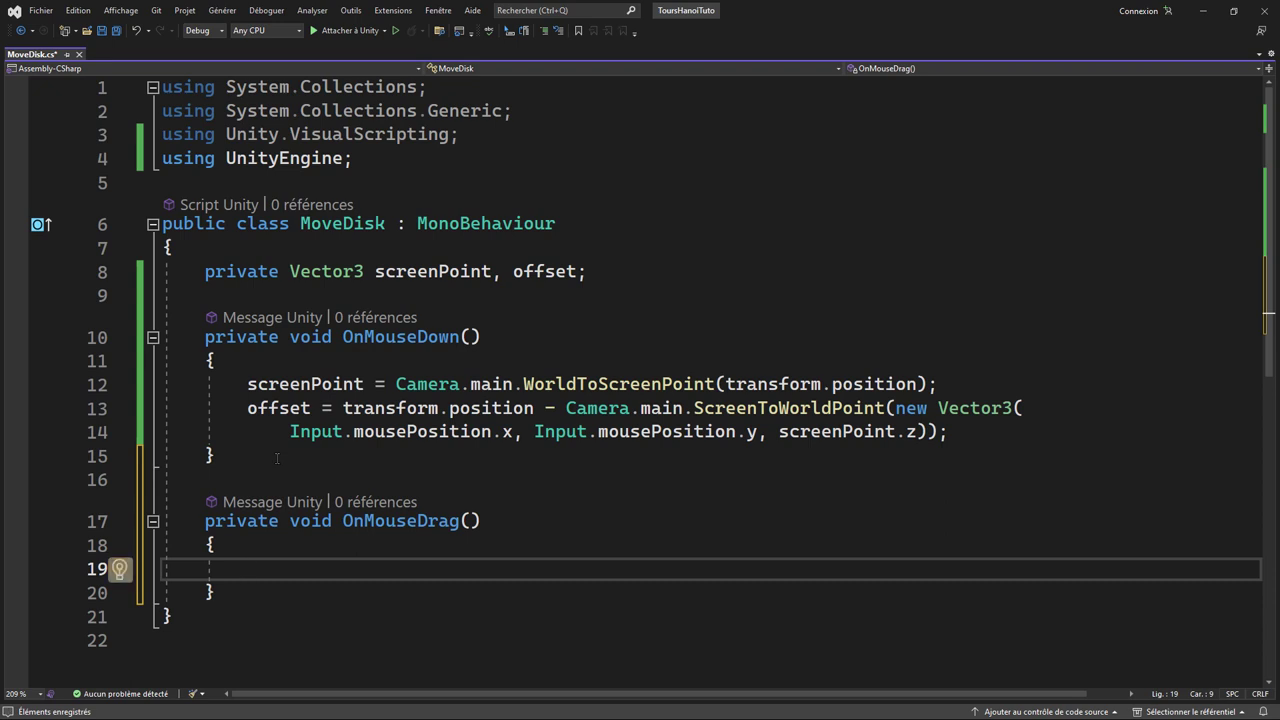
pyautogui.write('vec')
pyautogui.press('Tab')
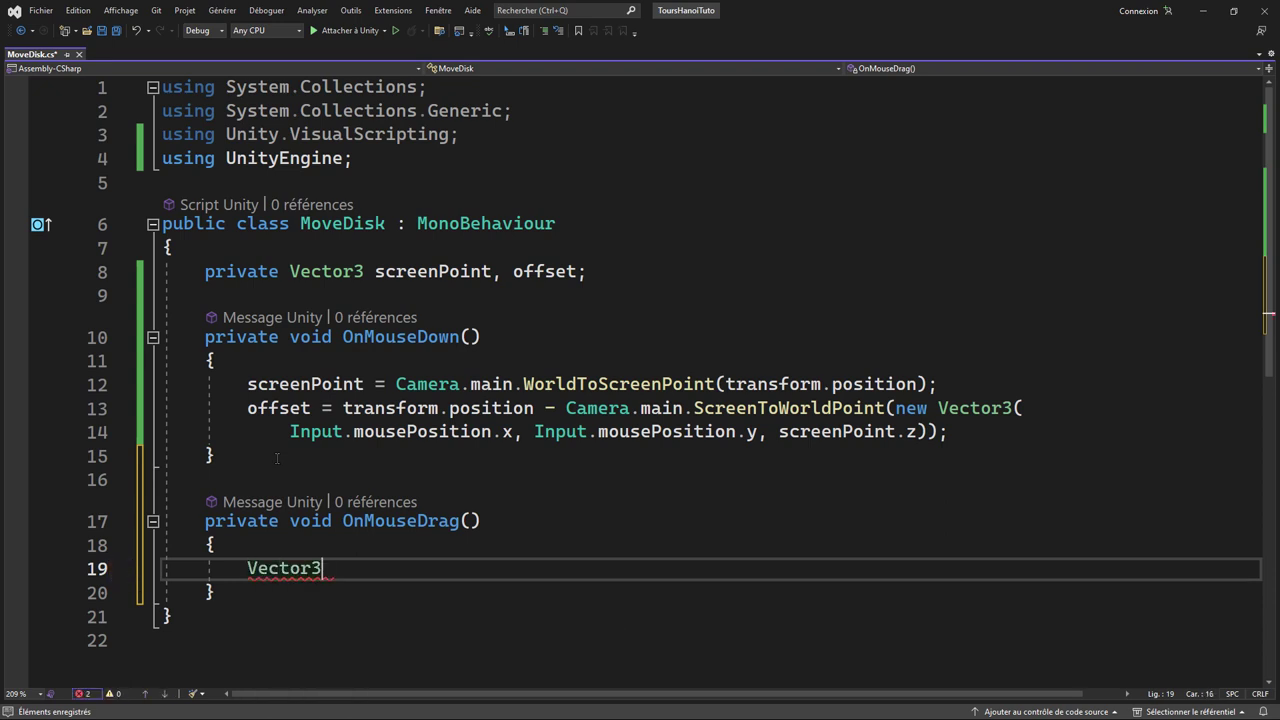
pyautogui.write('cur')
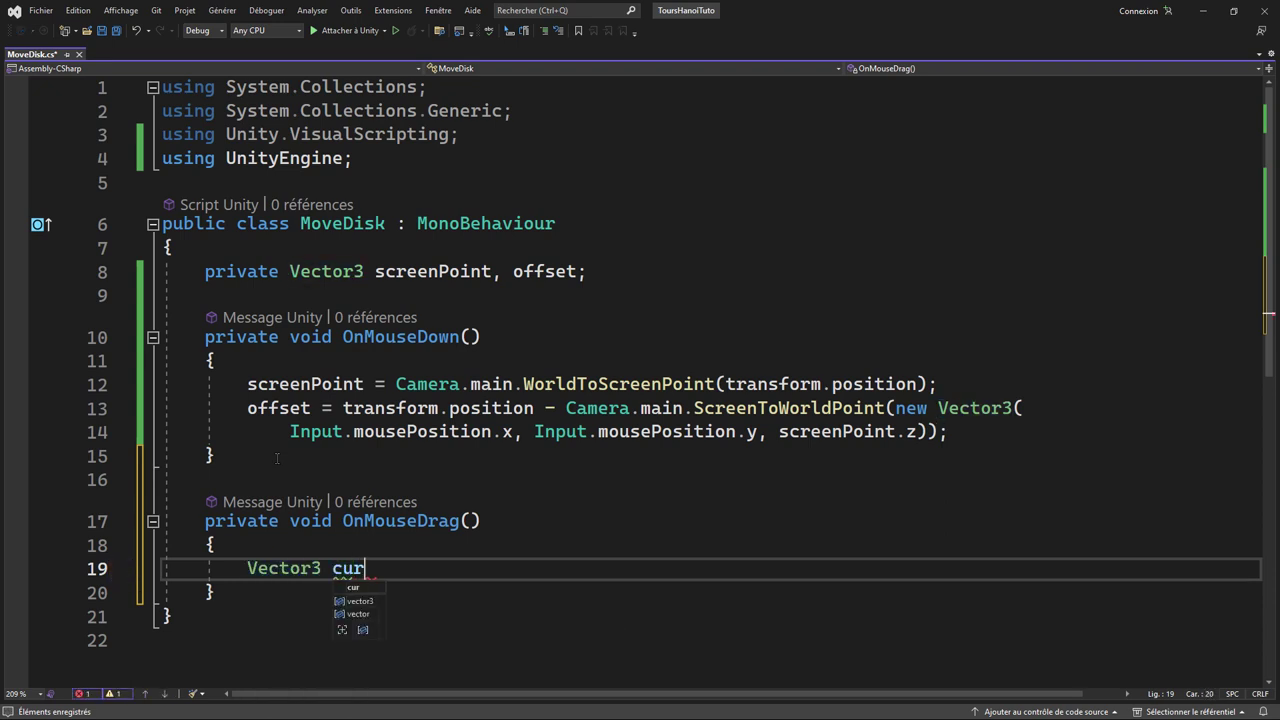
pyautogui.write('Screen')
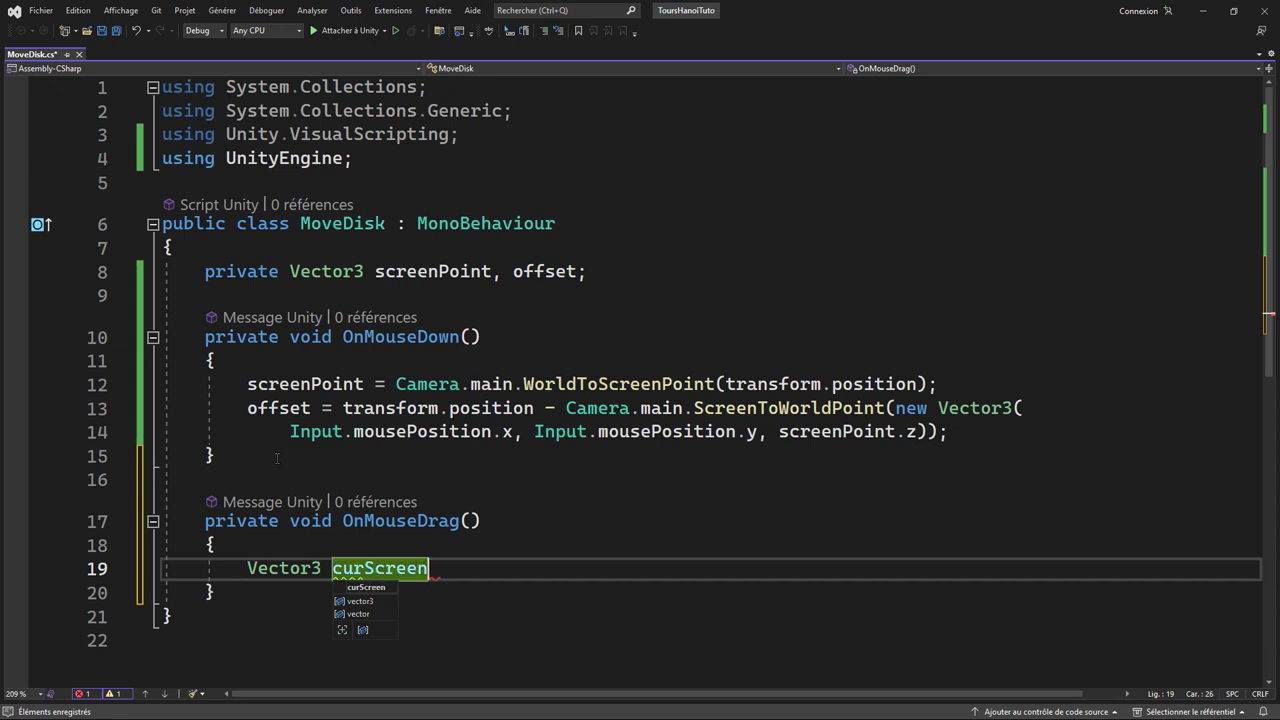
pyautogui.write('Point')
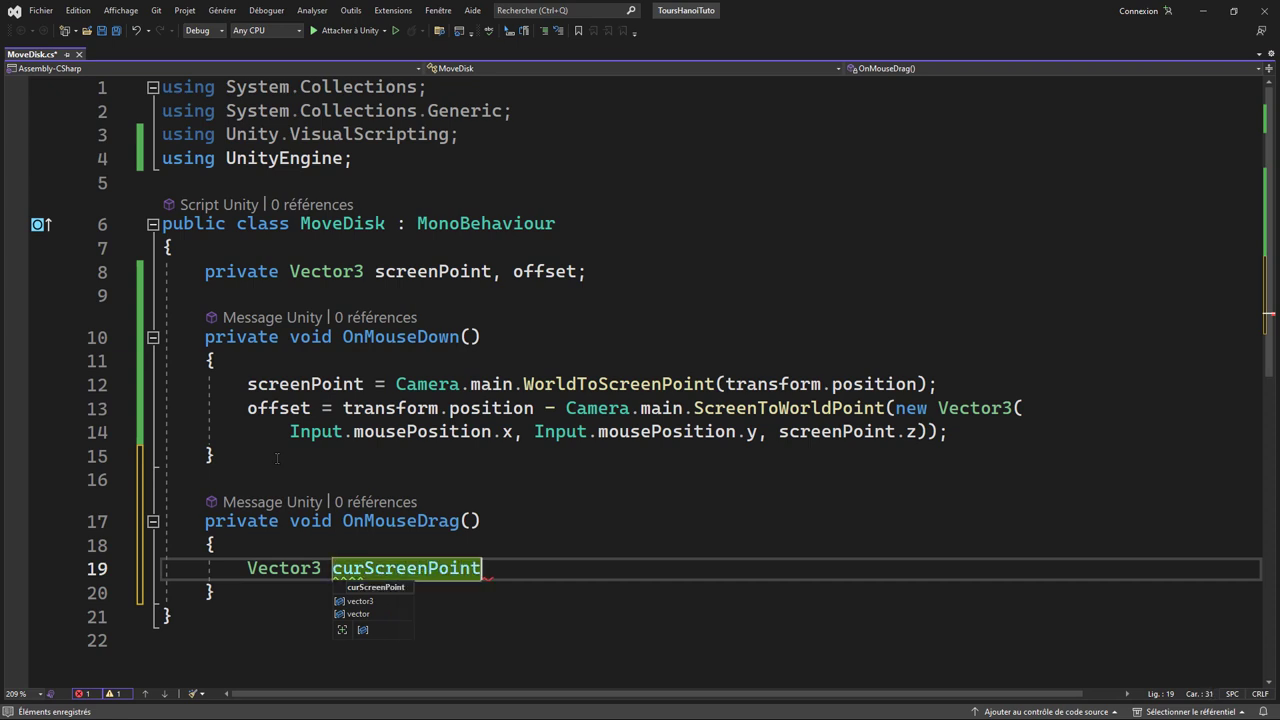
pyautogui.write(' = new vec')
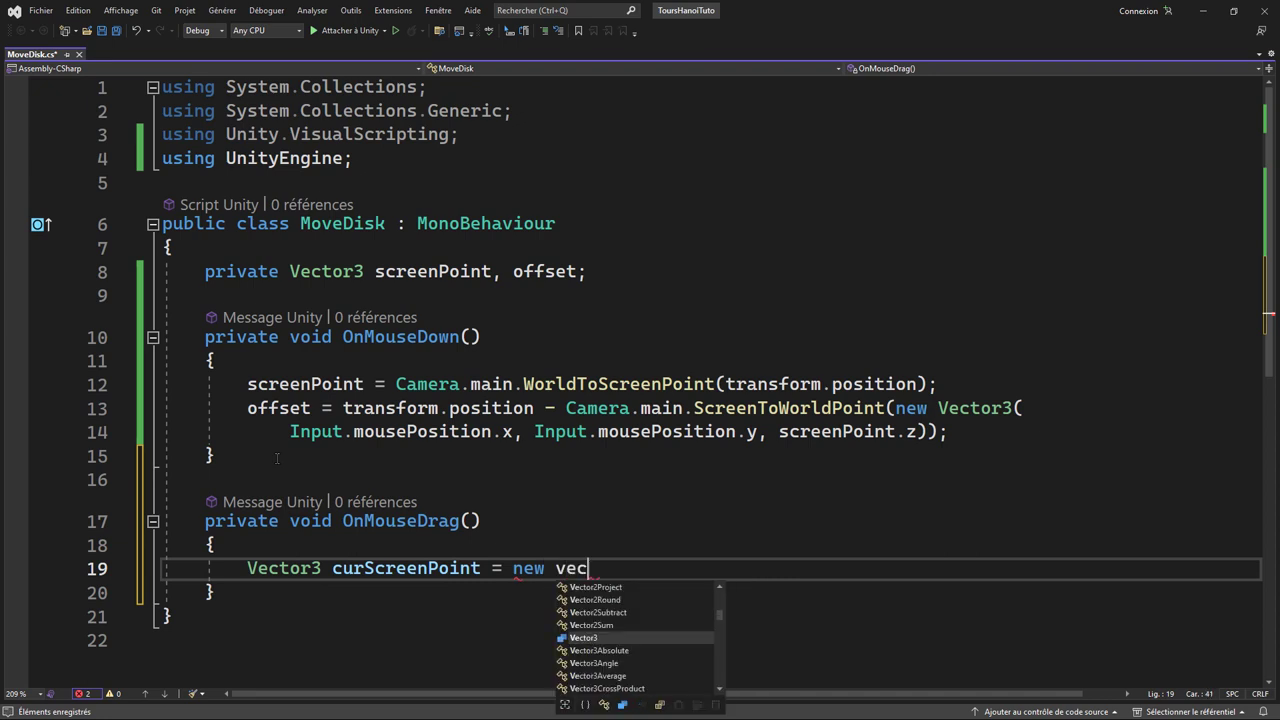
pyautogui.press('Tab')
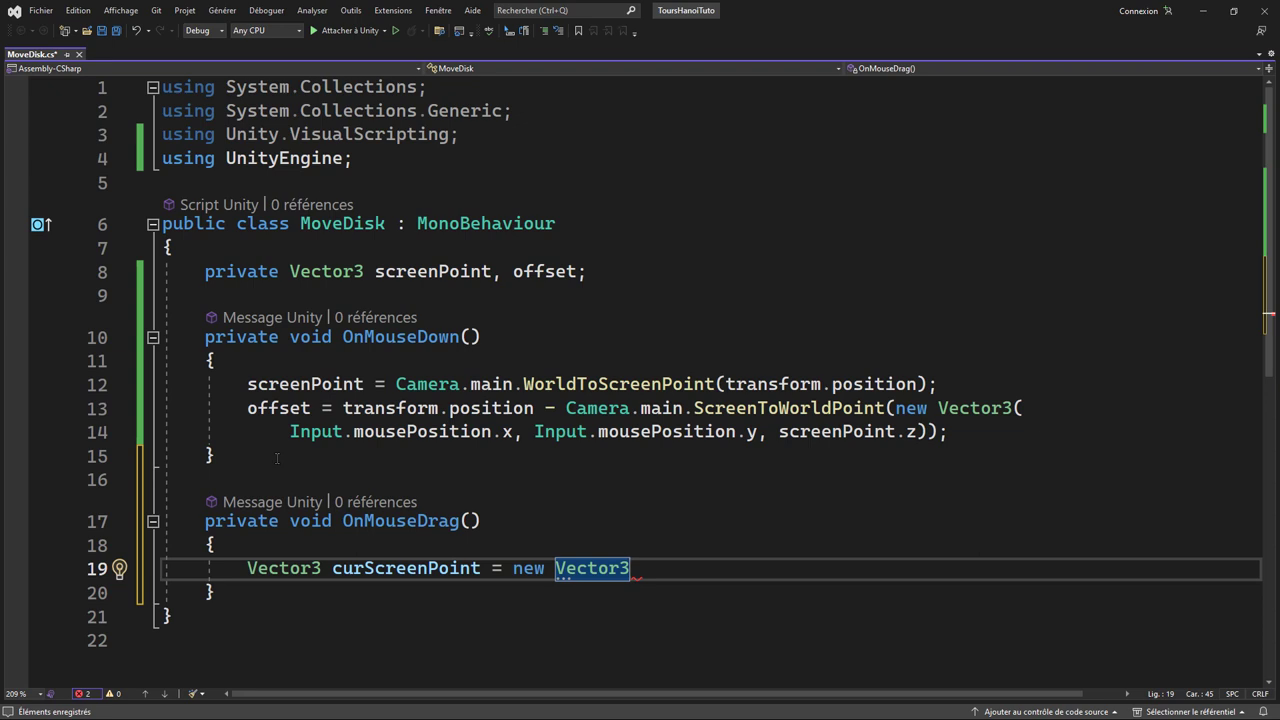
pyautogui.write('(')
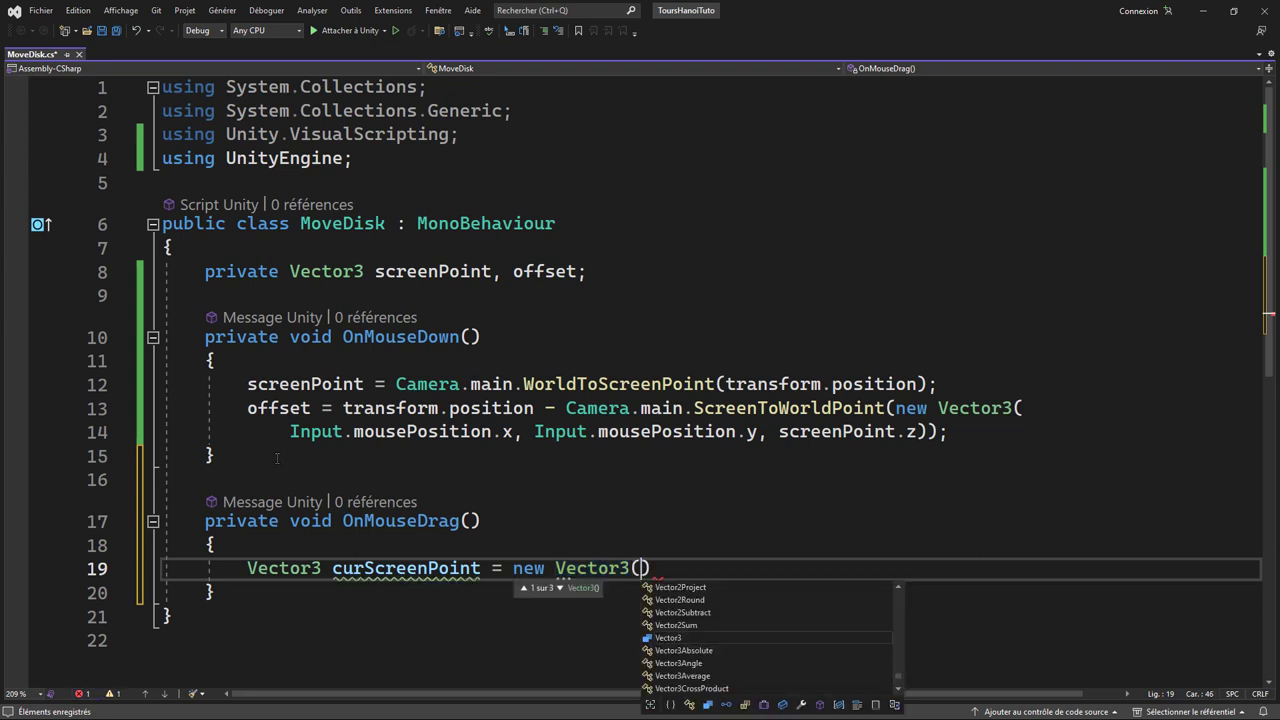
# - Paste the mouse x, y and screenPoint.z arguments, wrap the line, and fix the closing parenthesis
pyautogui.moveTo(289, 431); pyautogui.dragTo(928, 431)
pyautogui.hotkey('ctrl', 'c')
pyautogui.click(643, 568)
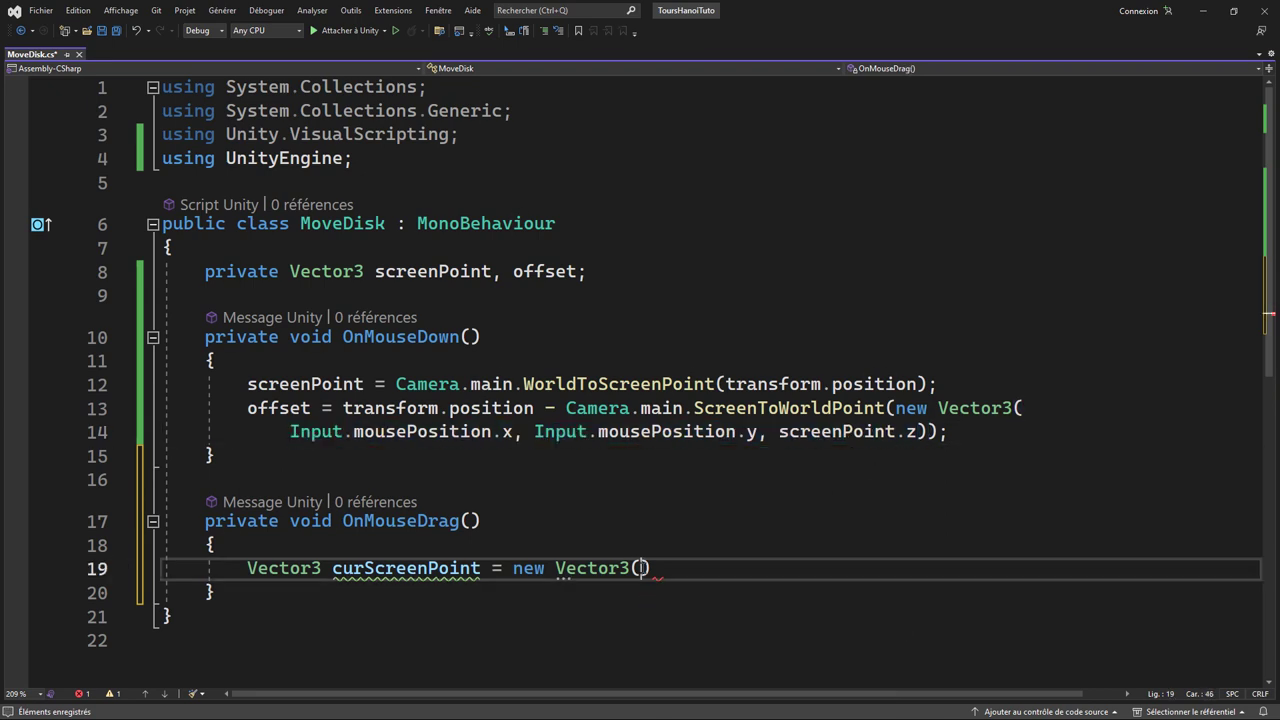
pyautogui.hotkey('ctrl', 'v')
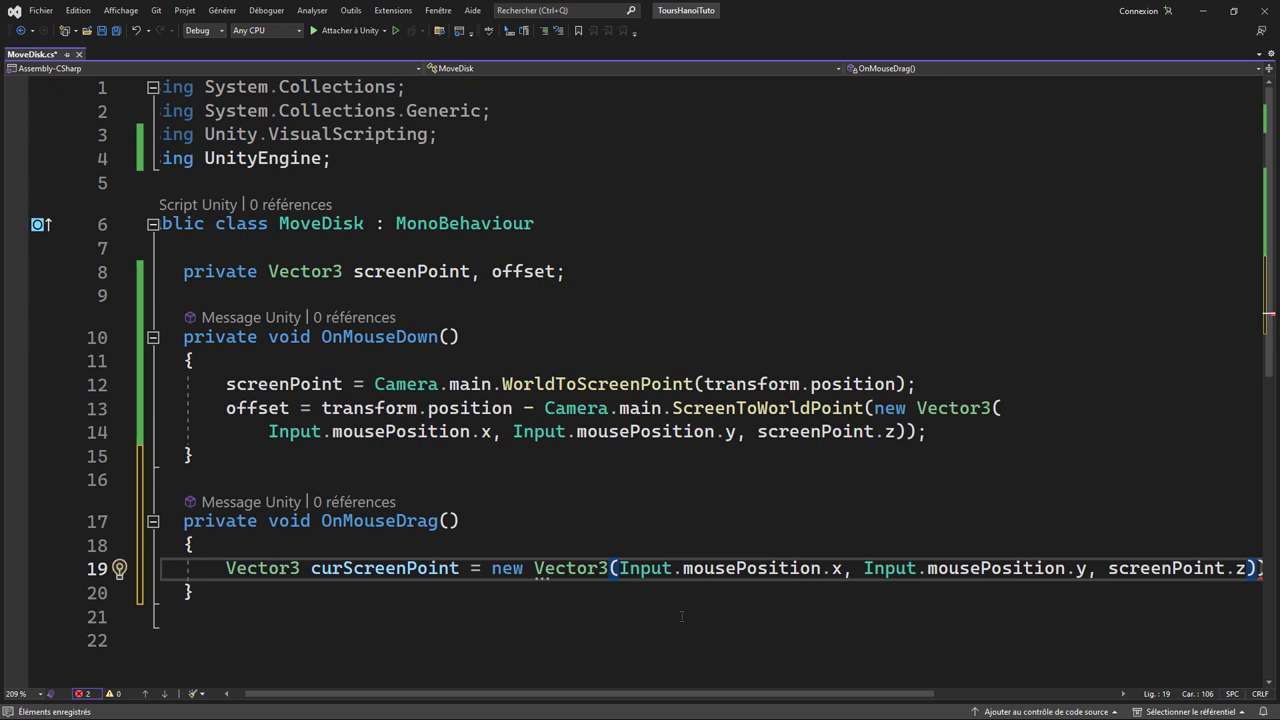
pyautogui.click(616, 570)
pyautogui.press('Return')
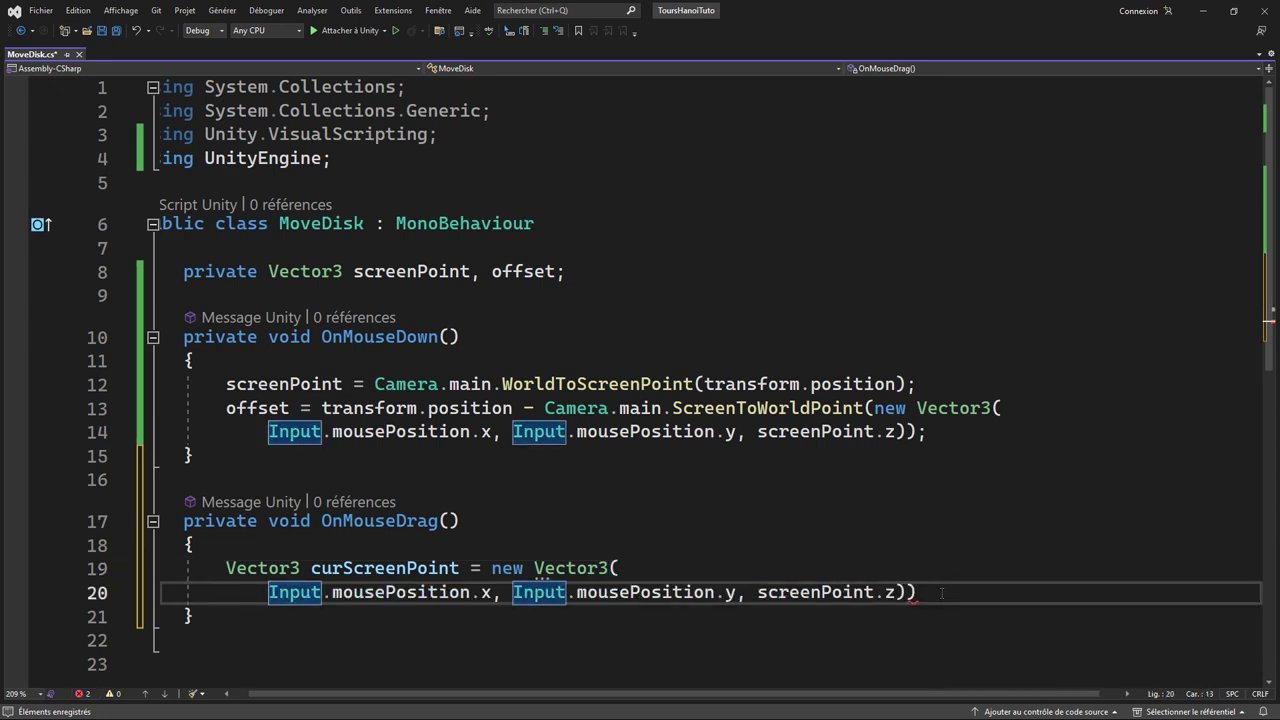
pyautogui.click(924, 592)
pyautogui.write(';')
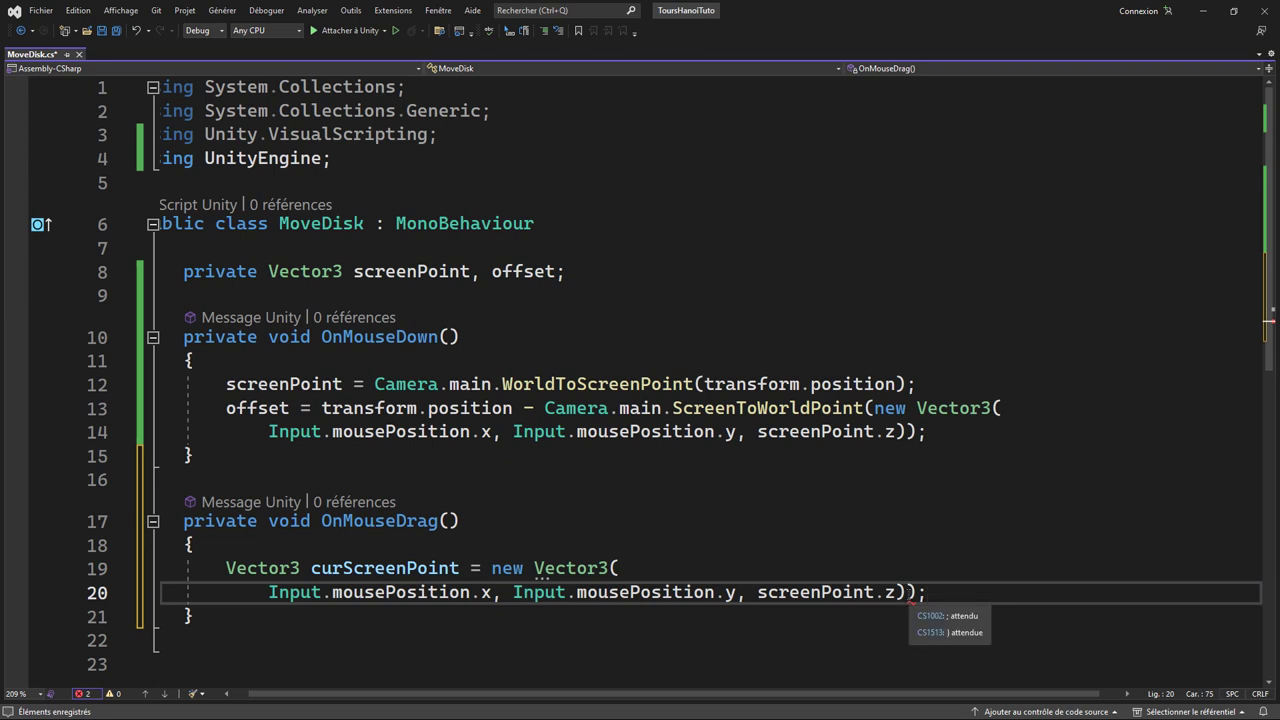
pyautogui.press('Left')
pyautogui.press('BackSpace')
pyautogui.click(937, 593)
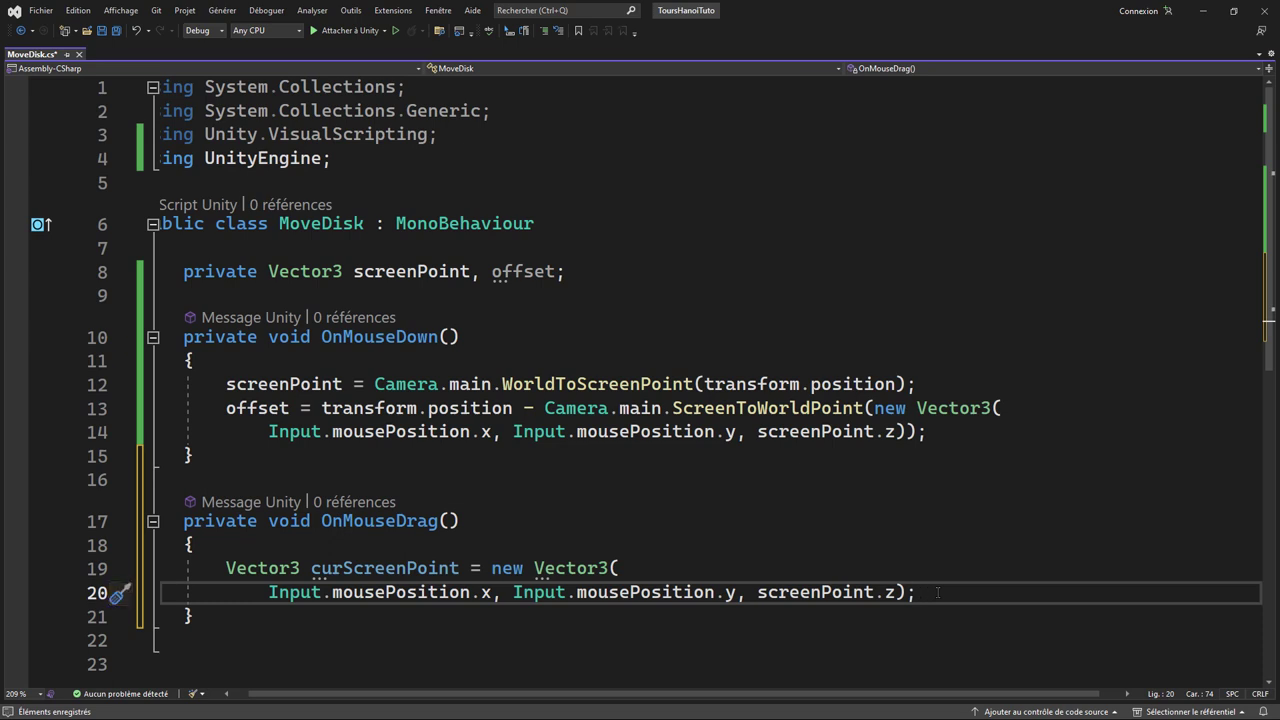
pyautogui.press('Return')
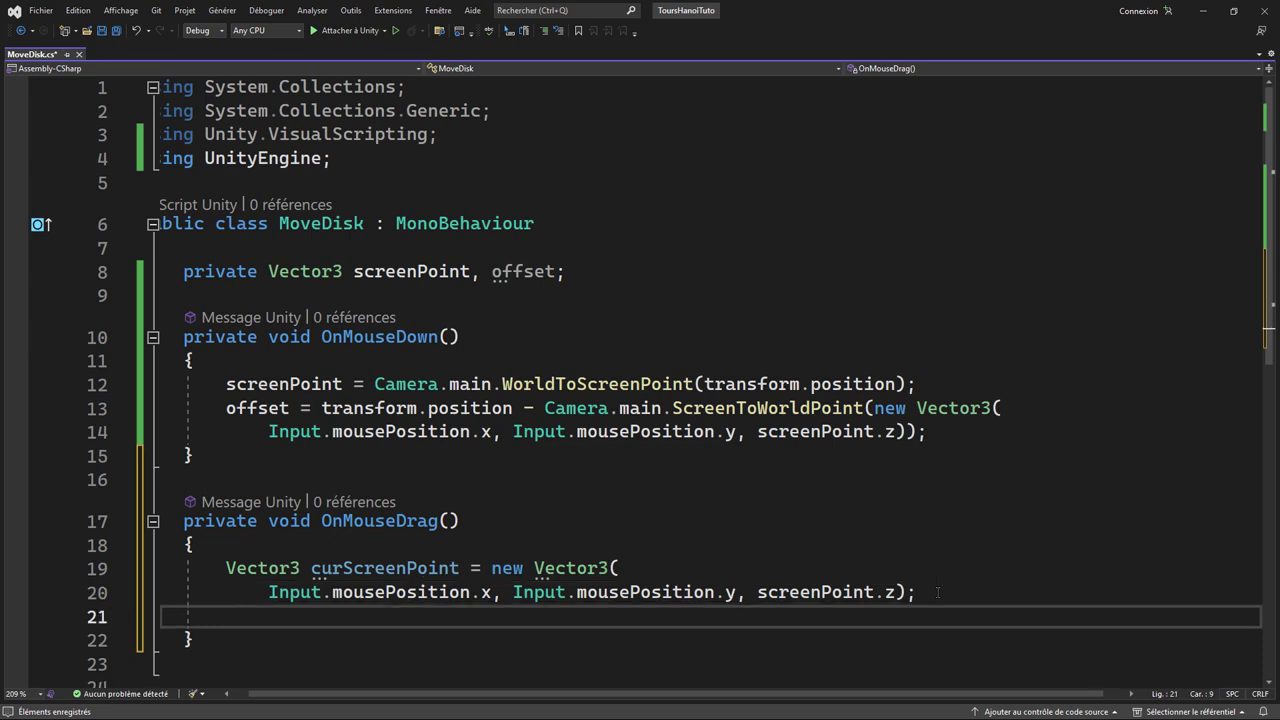
# - Declare 'Vector3 curPosition = Camera.main.ScreenToWorldPoint(curScreenPoint) + offset;'
pyautogui.write('vec')
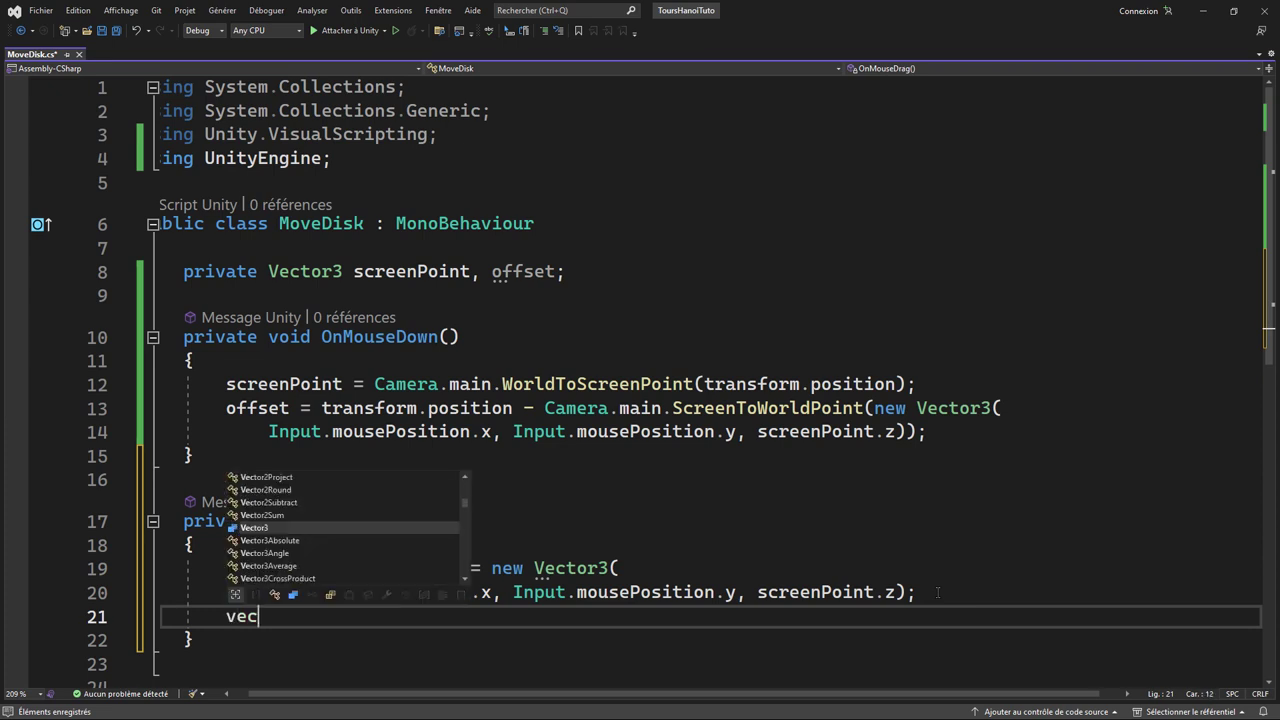
pyautogui.press('Tab')
pyautogui.write('cu')
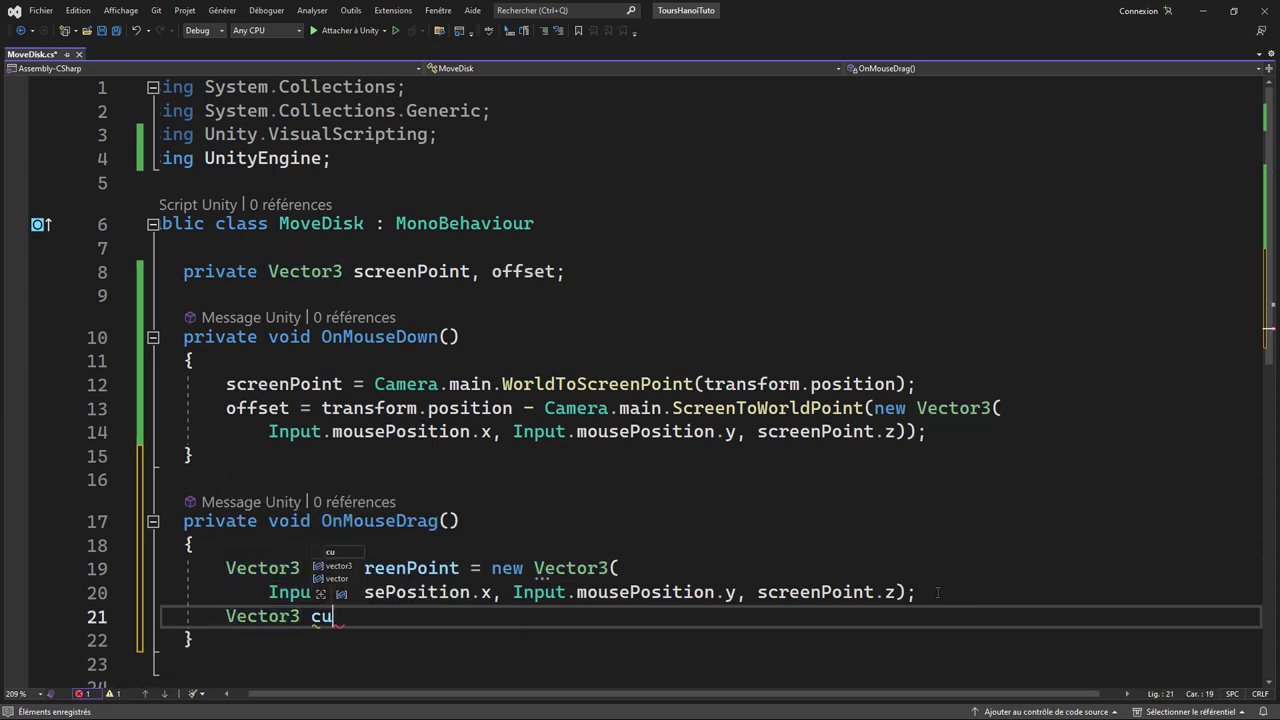
pyautogui.write('rP')
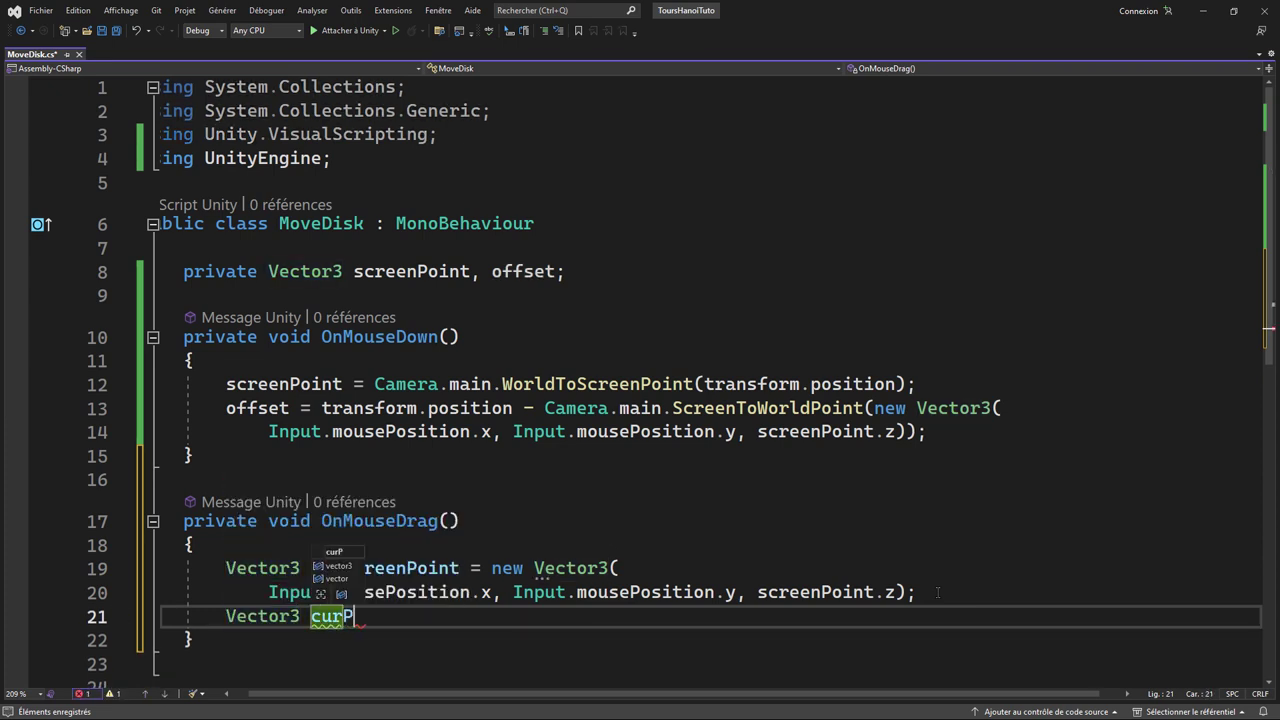
pyautogui.write('osition')
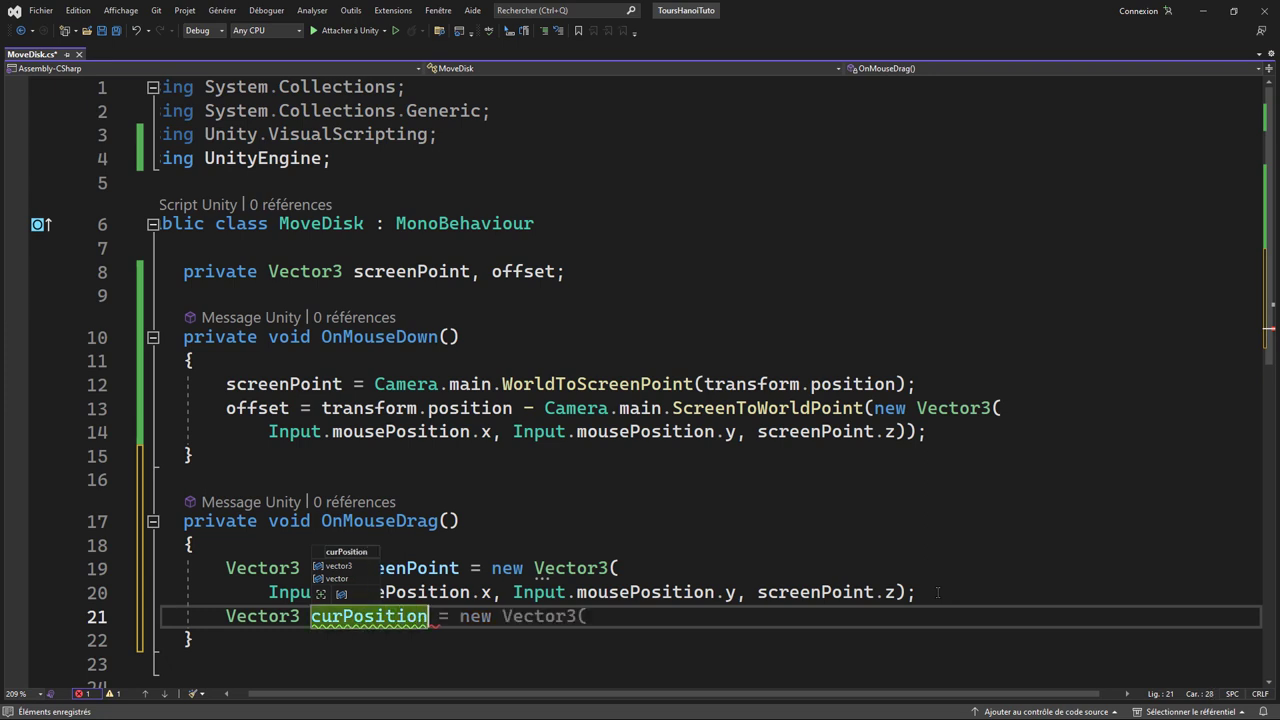
pyautogui.write(' =')
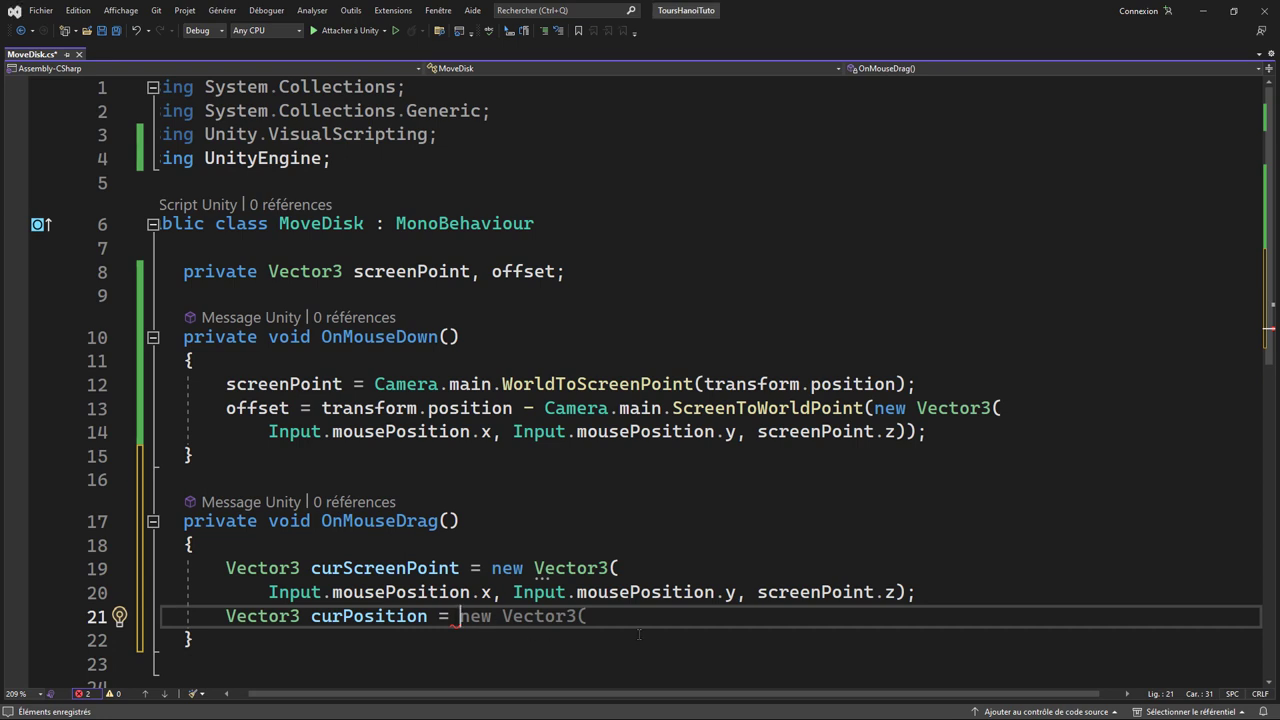
pyautogui.write('Camera')
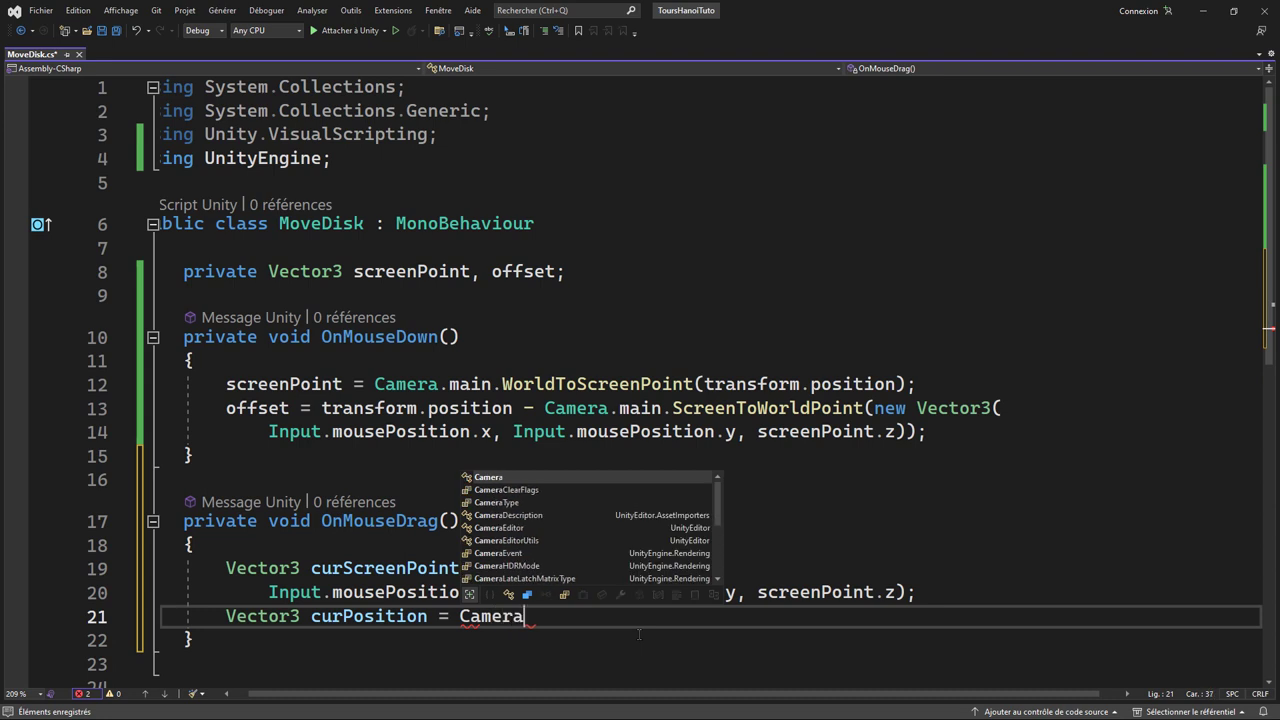
pyautogui.write('.main')
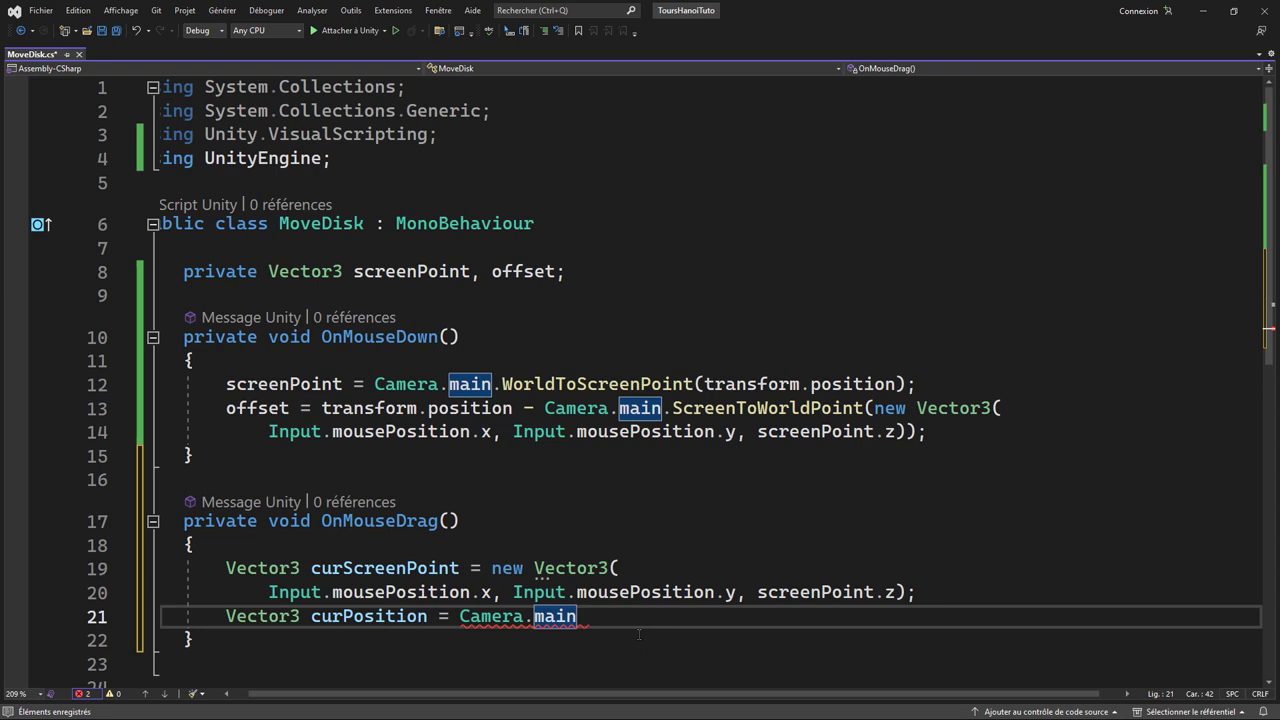
pyautogui.write('.Scree')
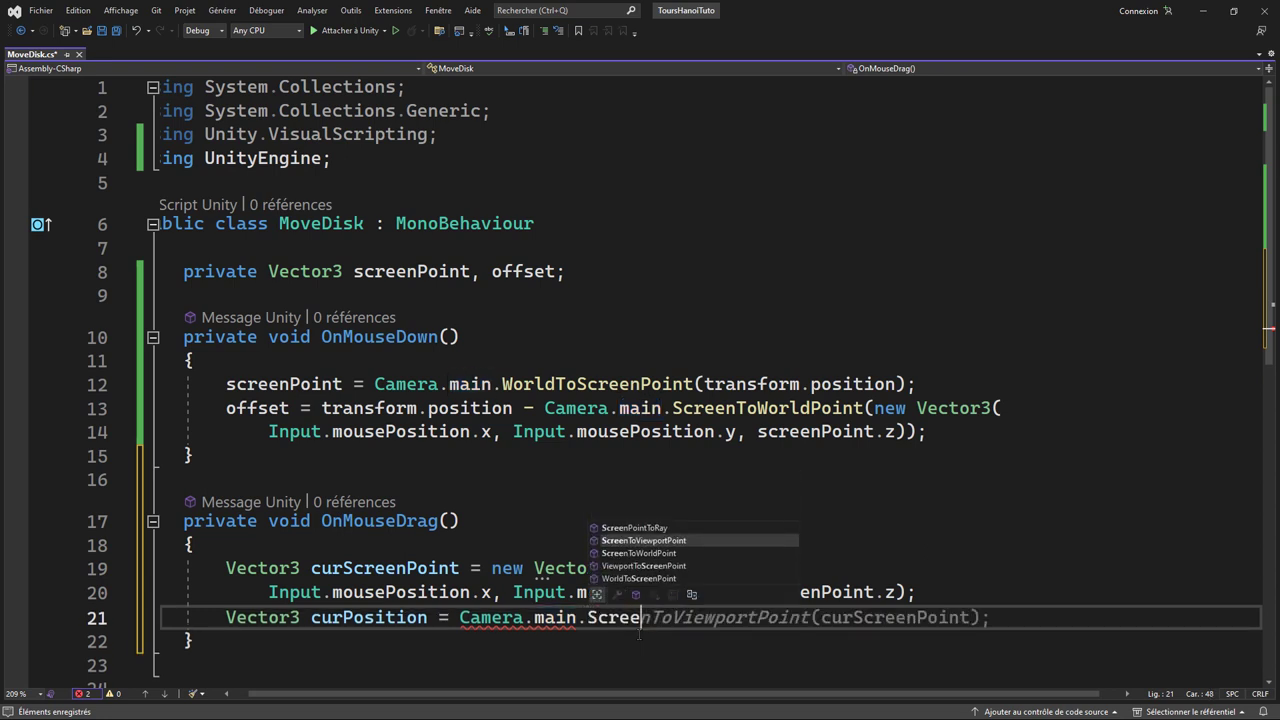
pyautogui.press('Down')
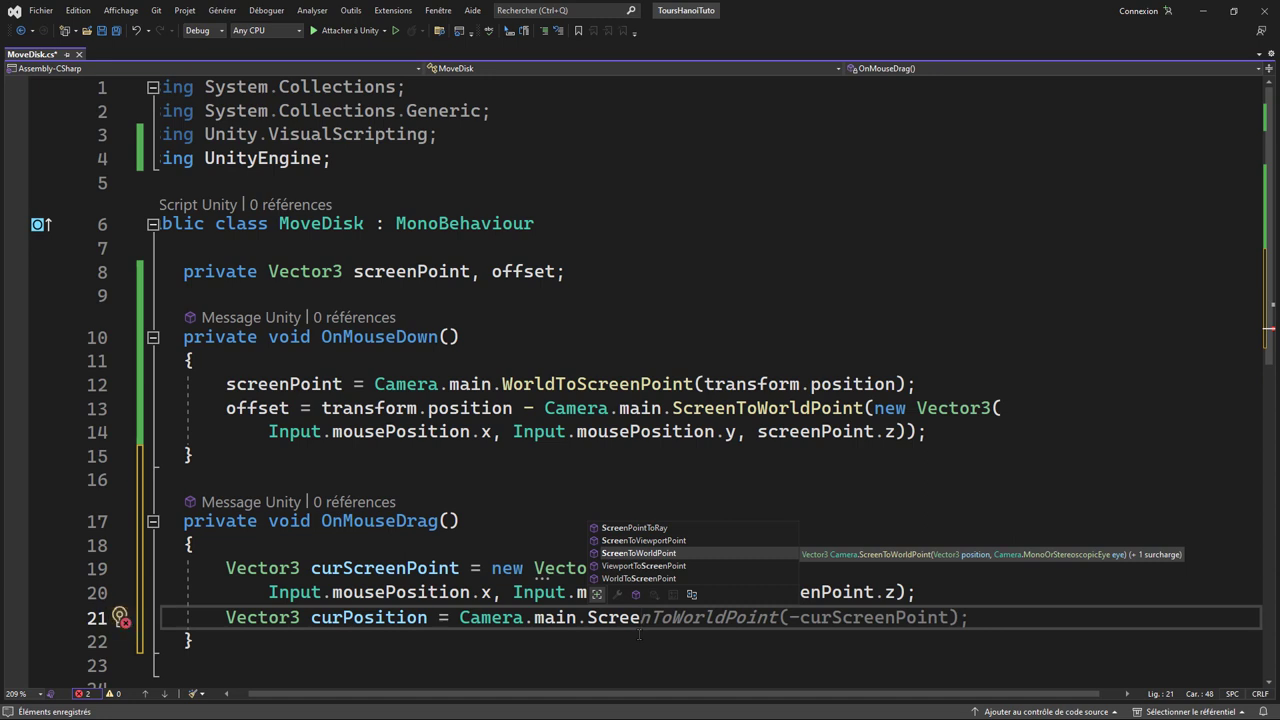
pyautogui.press('Tab')
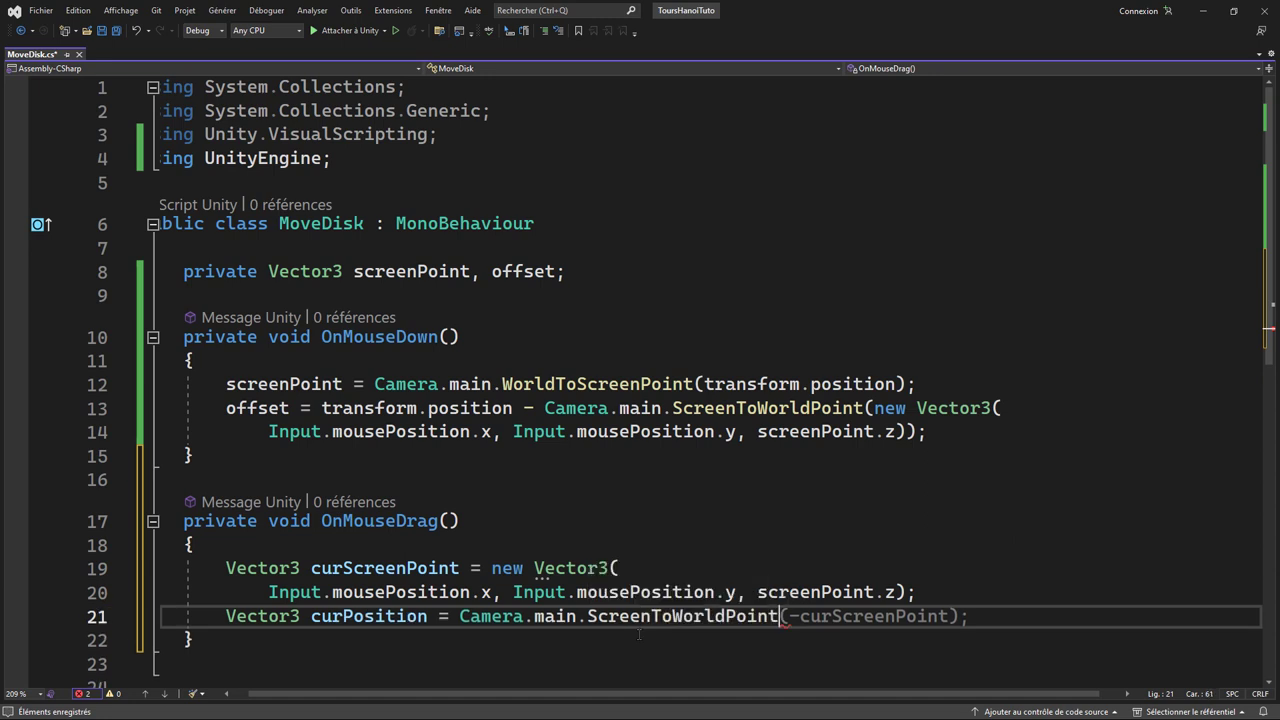
pyautogui.write('(cur')
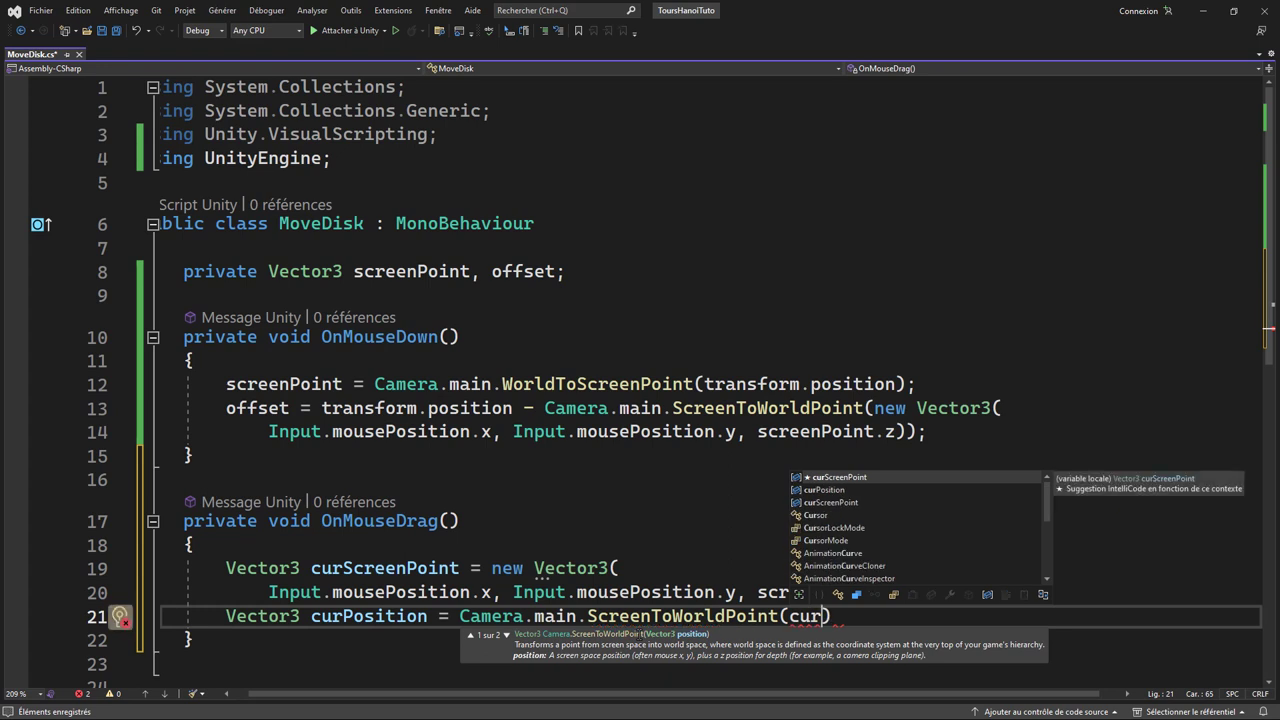
pyautogui.press('Tab')
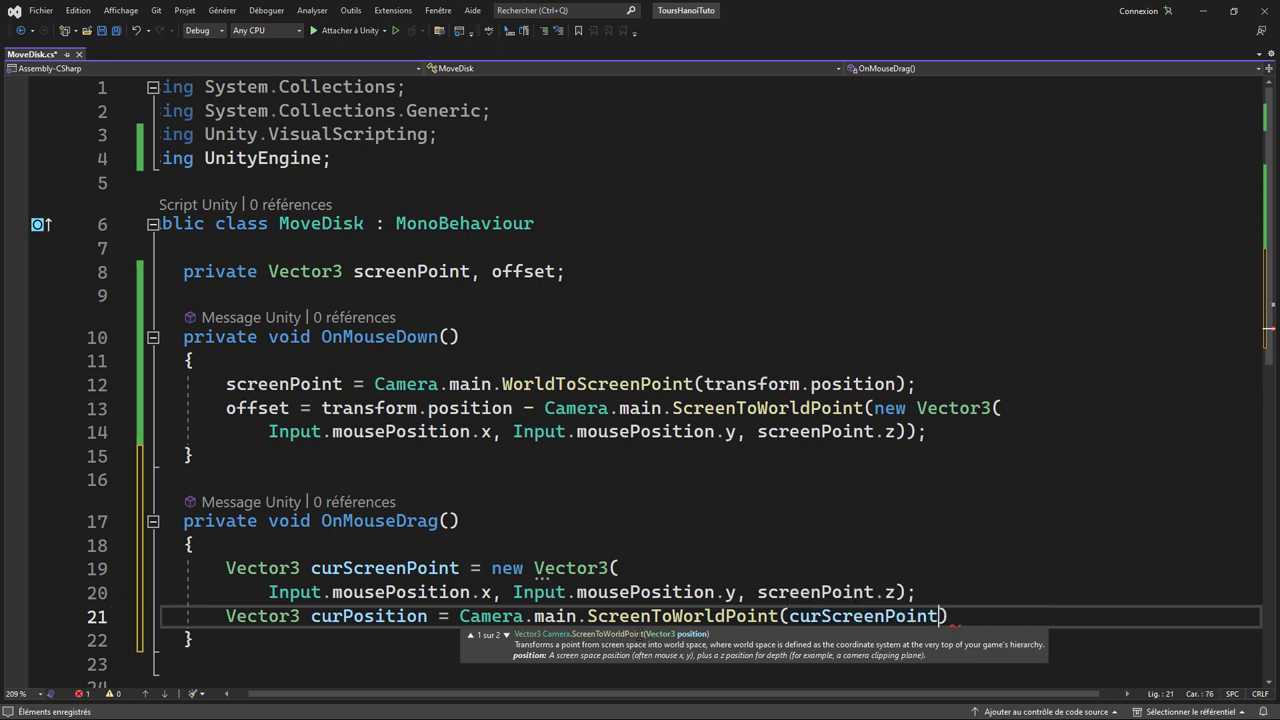
pyautogui.write(')+ off')
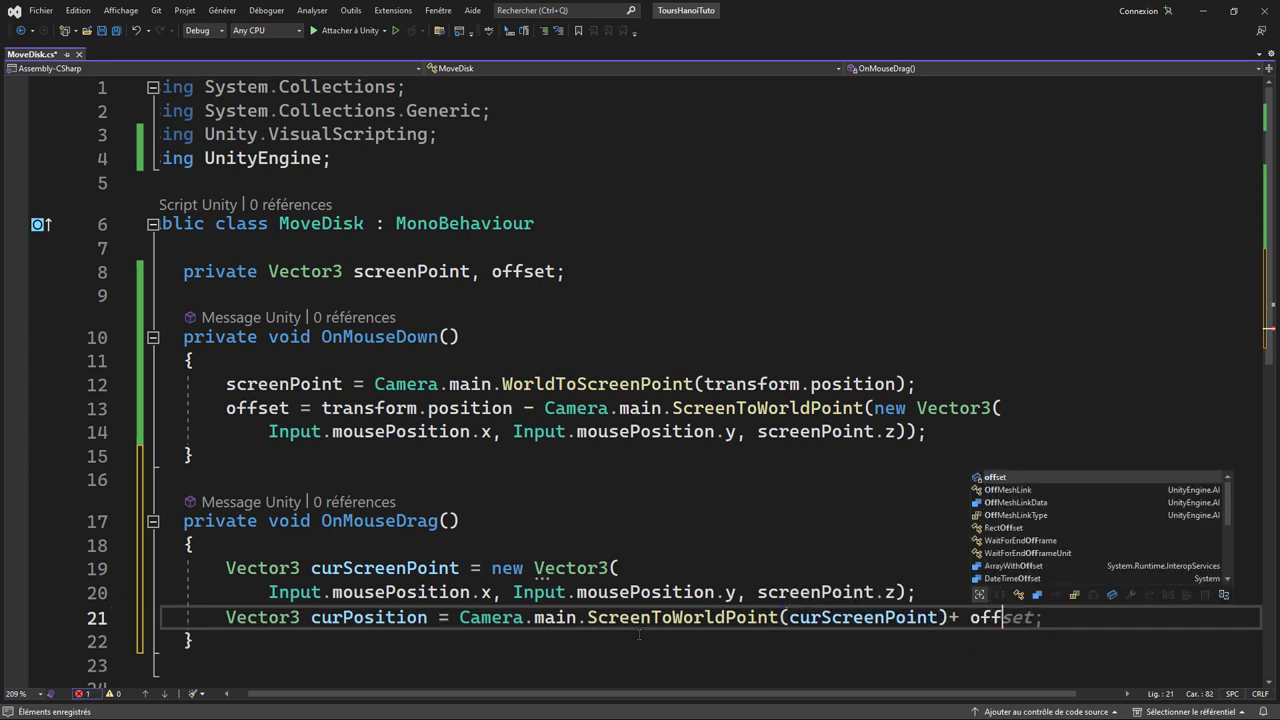
pyautogui.press('Tab')
pyautogui.press('Return')
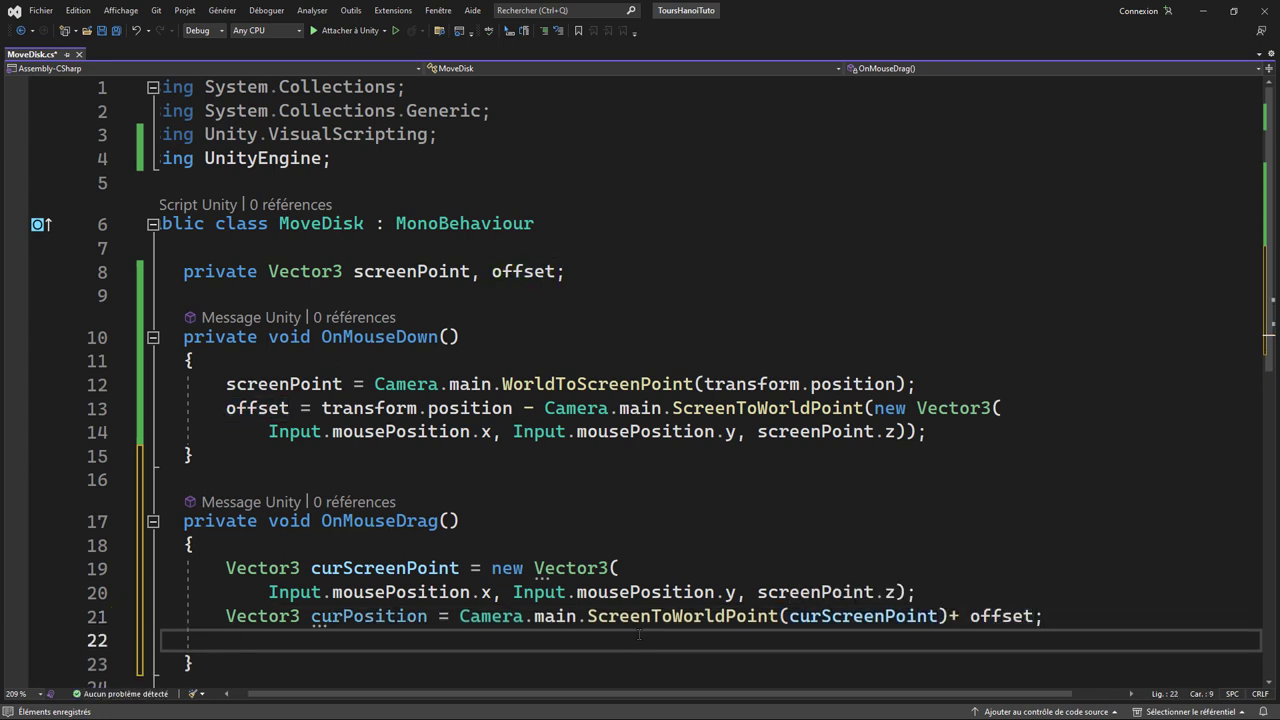
# - Add 'transform.position = curPosition;' and return to the Unity editor
pyautogui.write('transform')
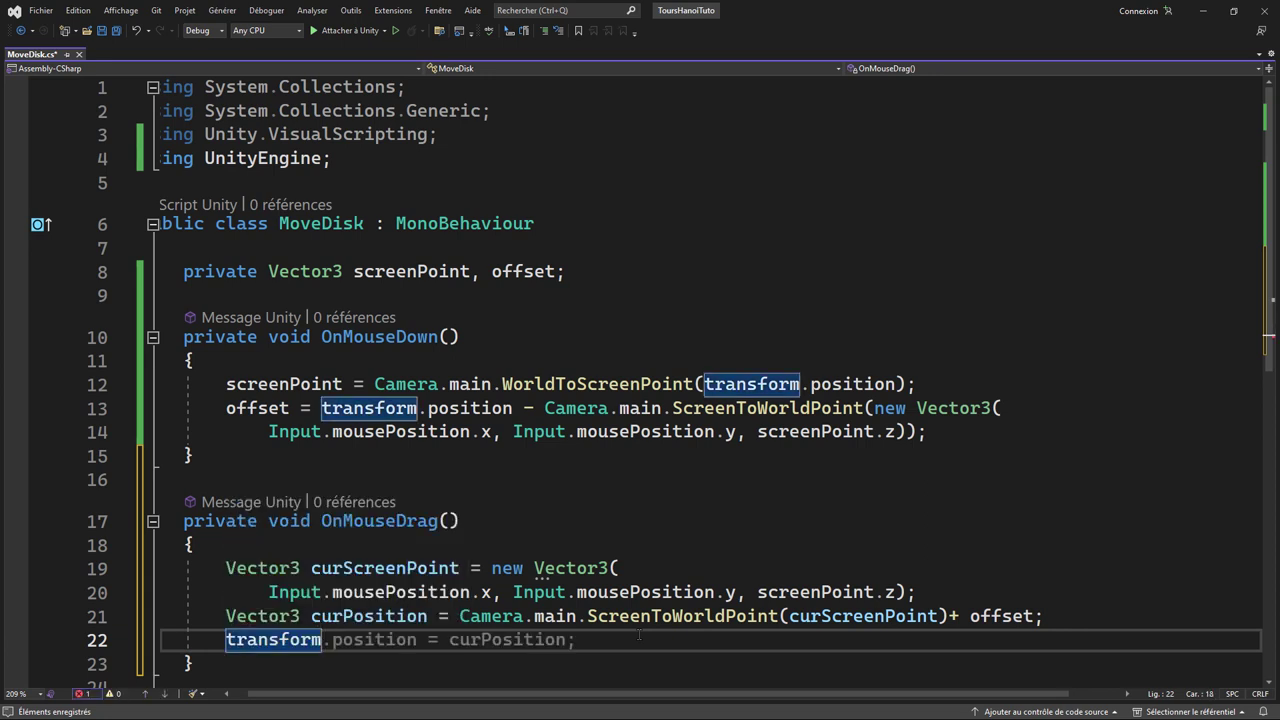
pyautogui.write('.p')
pyautogui.press('Tab')
pyautogui.press('Tab')
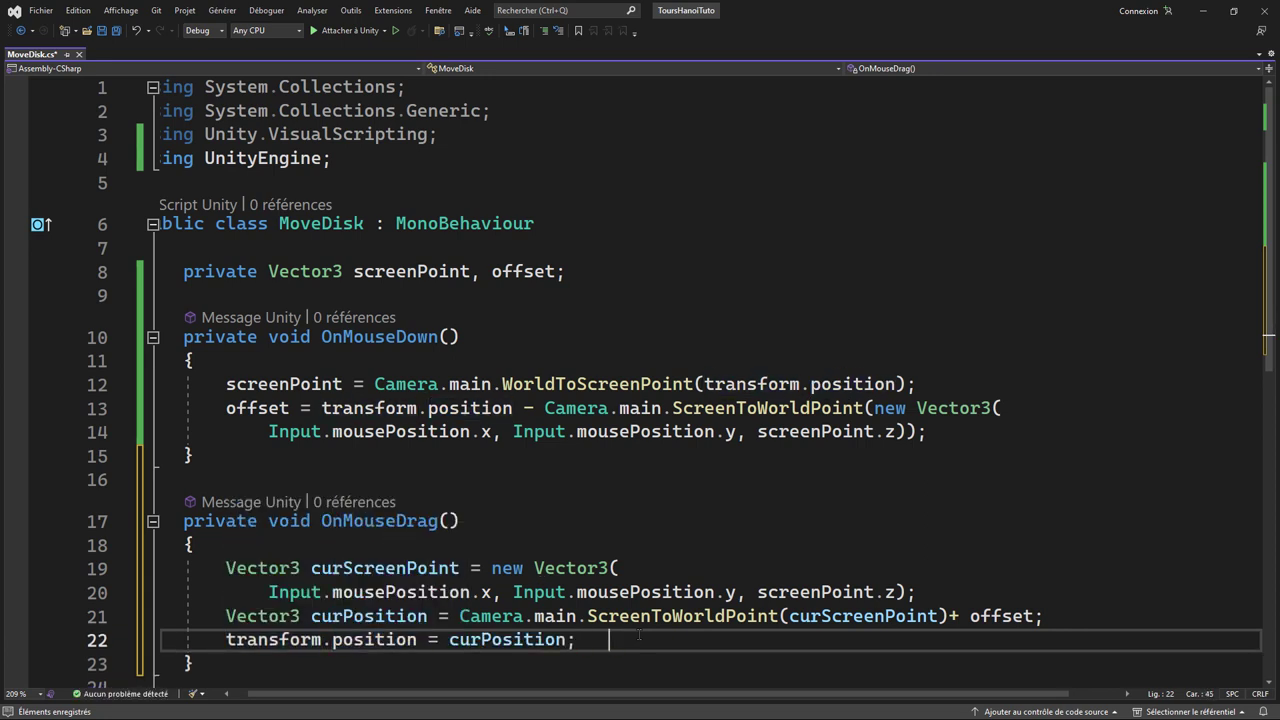
pyautogui.click(776, 431)
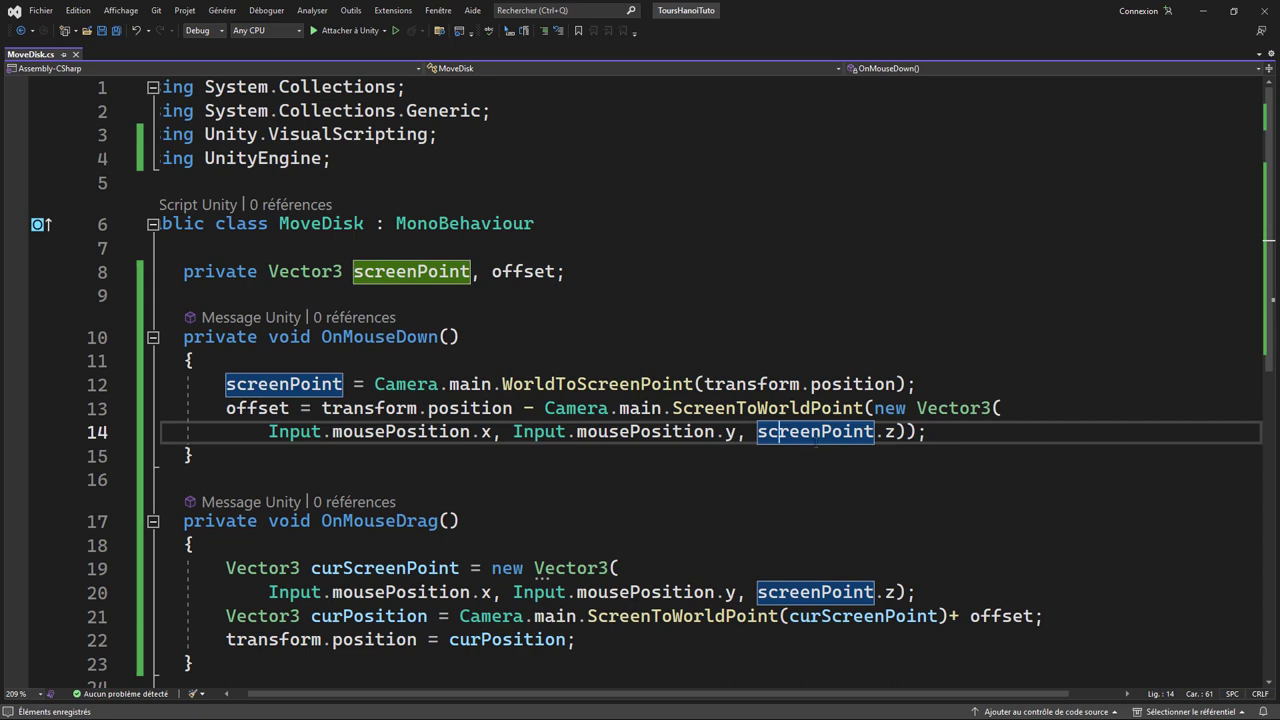
pyautogui.click(1203, 10)
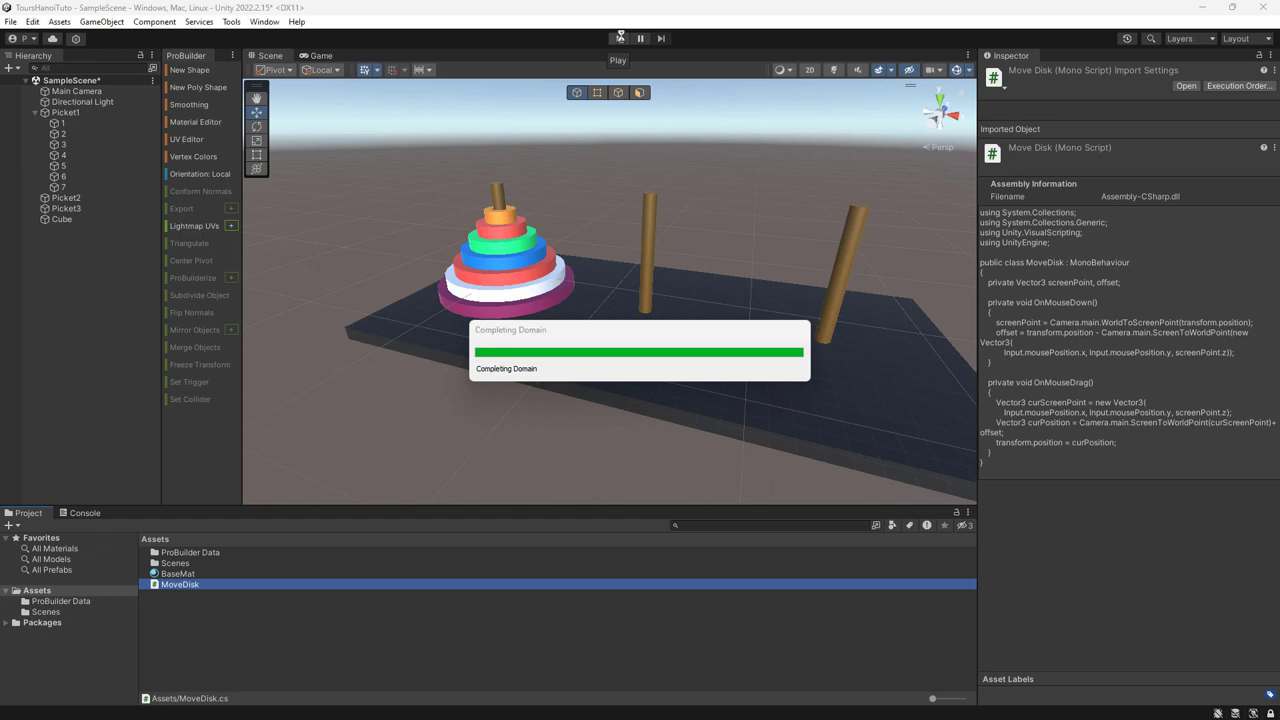
# - Play-test the scene, dragging the orange and red disks between pegs and the board, then stop
pyautogui.click(620, 37)
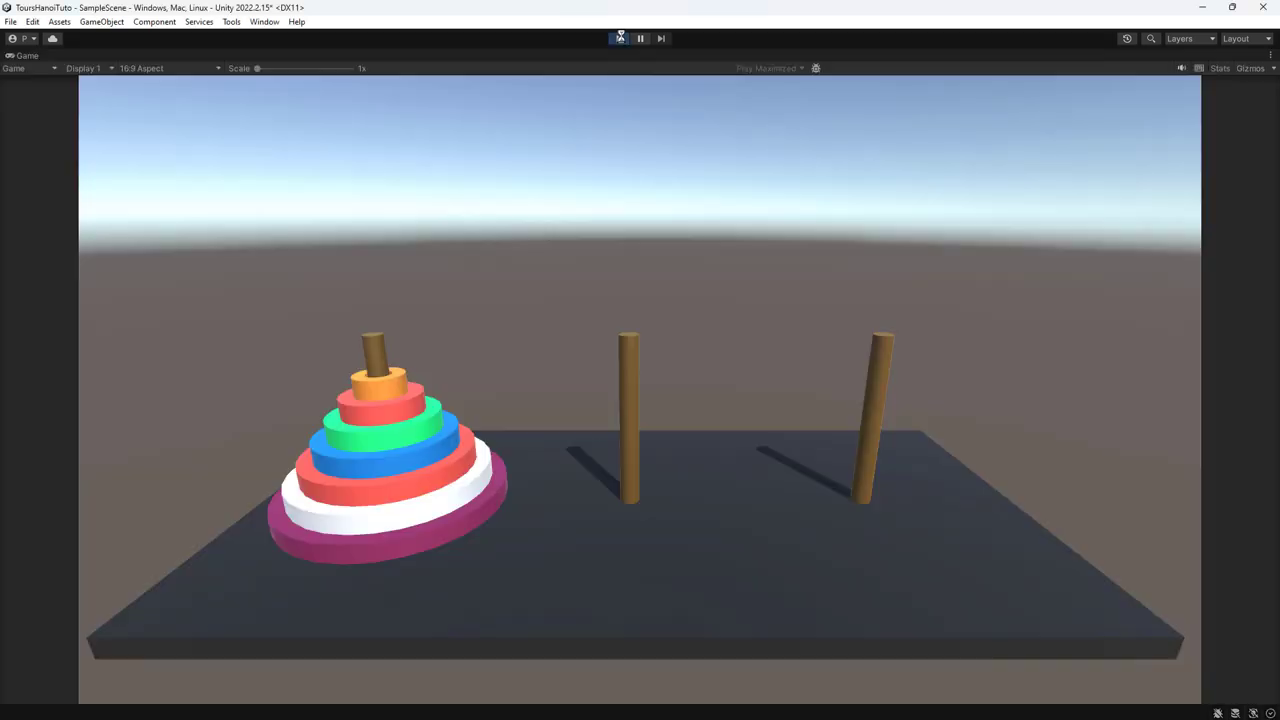
pyautogui.moveTo(390, 387); pyautogui.dragTo(657, 508)
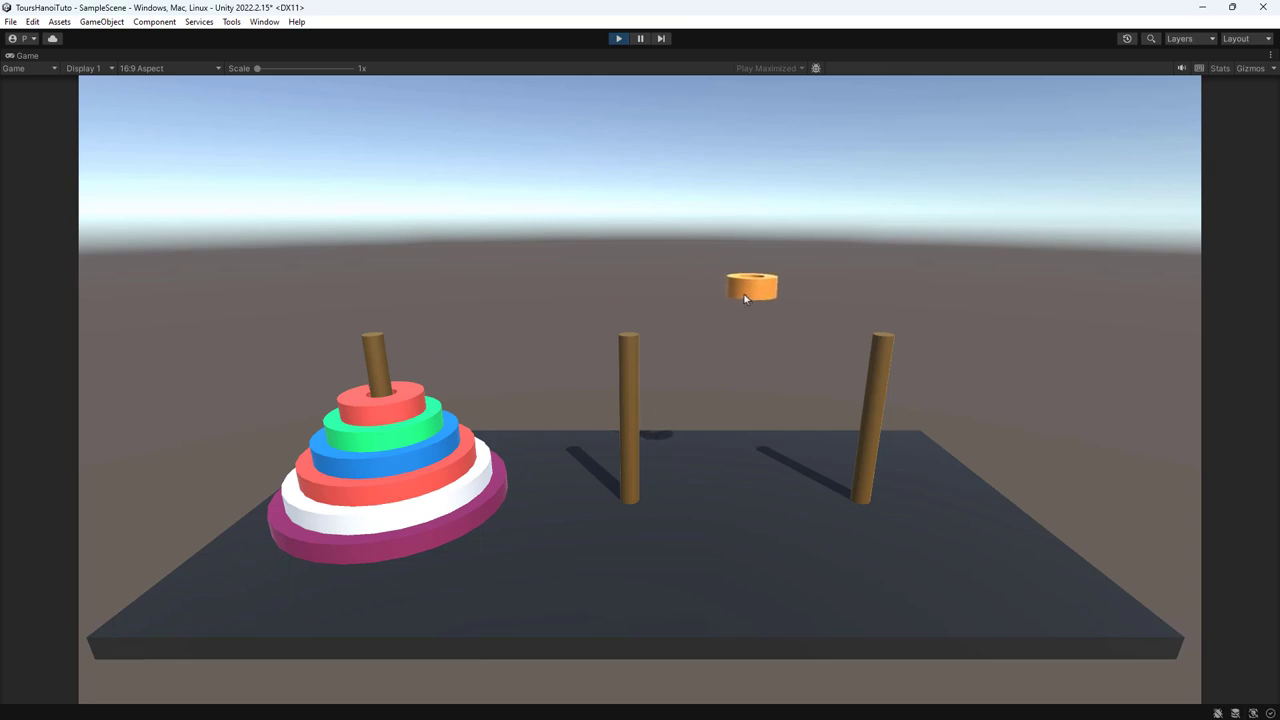
pyautogui.moveTo(744, 298)
pyautogui.mouseDown()
pyautogui.moveTo(627, 414)
pyautogui.moveTo(877, 381)
pyautogui.mouseUp()
pyautogui.moveTo(870, 480); pyautogui.dragTo(868, 527)
pyautogui.moveTo(875, 529)
pyautogui.mouseDown()
pyautogui.moveTo(877, 348)
pyautogui.moveTo(632, 277)
pyautogui.mouseUp()
pyautogui.moveTo(376, 416)
pyautogui.mouseDown()
pyautogui.moveTo(557, 337)
pyautogui.moveTo(620, 414)
pyautogui.moveTo(811, 489)
pyautogui.moveTo(858, 535)
pyautogui.moveTo(855, 352)
pyautogui.moveTo(833, 270)
pyautogui.moveTo(545, 296)
pyautogui.moveTo(380, 333)
pyautogui.moveTo(377, 306)
pyautogui.moveTo(386, 350)
pyautogui.mouseUp()
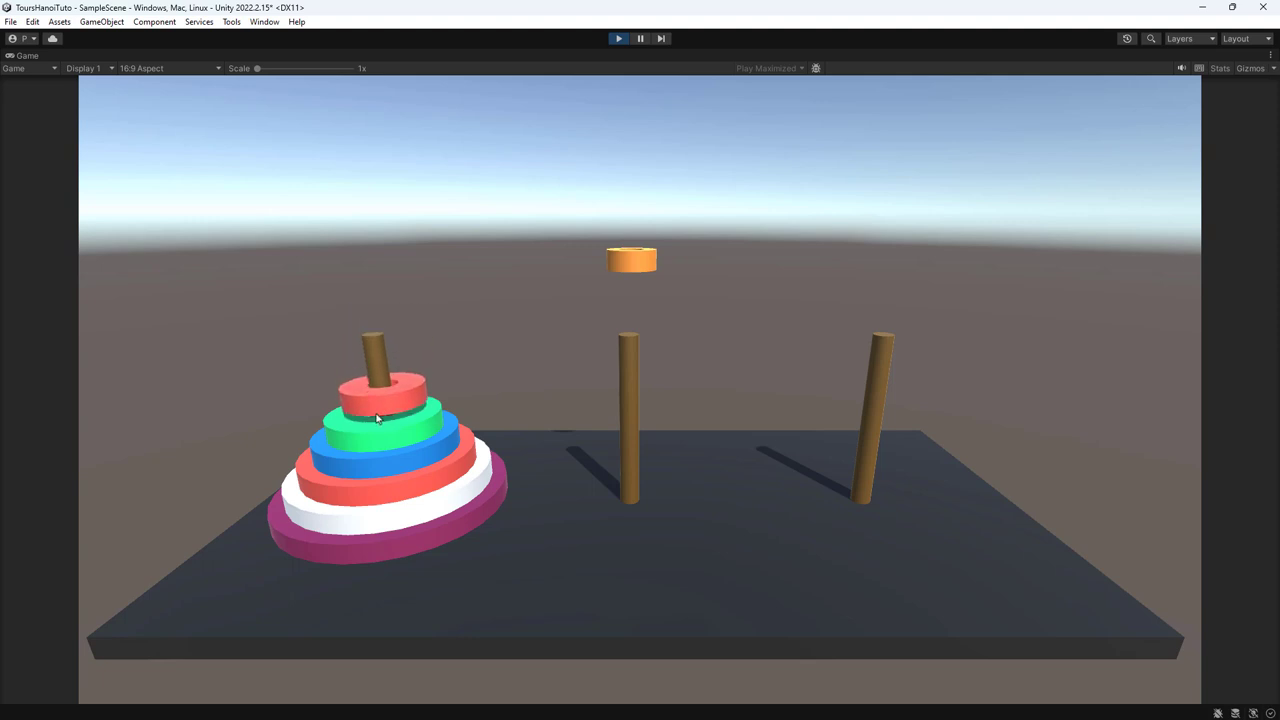
pyautogui.moveTo(370, 680)
pyautogui.mouseDown()
pyautogui.moveTo(118, 658)
pyautogui.moveTo(113, 623)
pyautogui.moveTo(120, 600)
pyautogui.moveTo(174, 586)
pyautogui.moveTo(237, 528)
pyautogui.moveTo(386, 534)
pyautogui.moveTo(580, 477)
pyautogui.moveTo(375, 390)
pyautogui.moveTo(373, 413)
pyautogui.mouseUp()
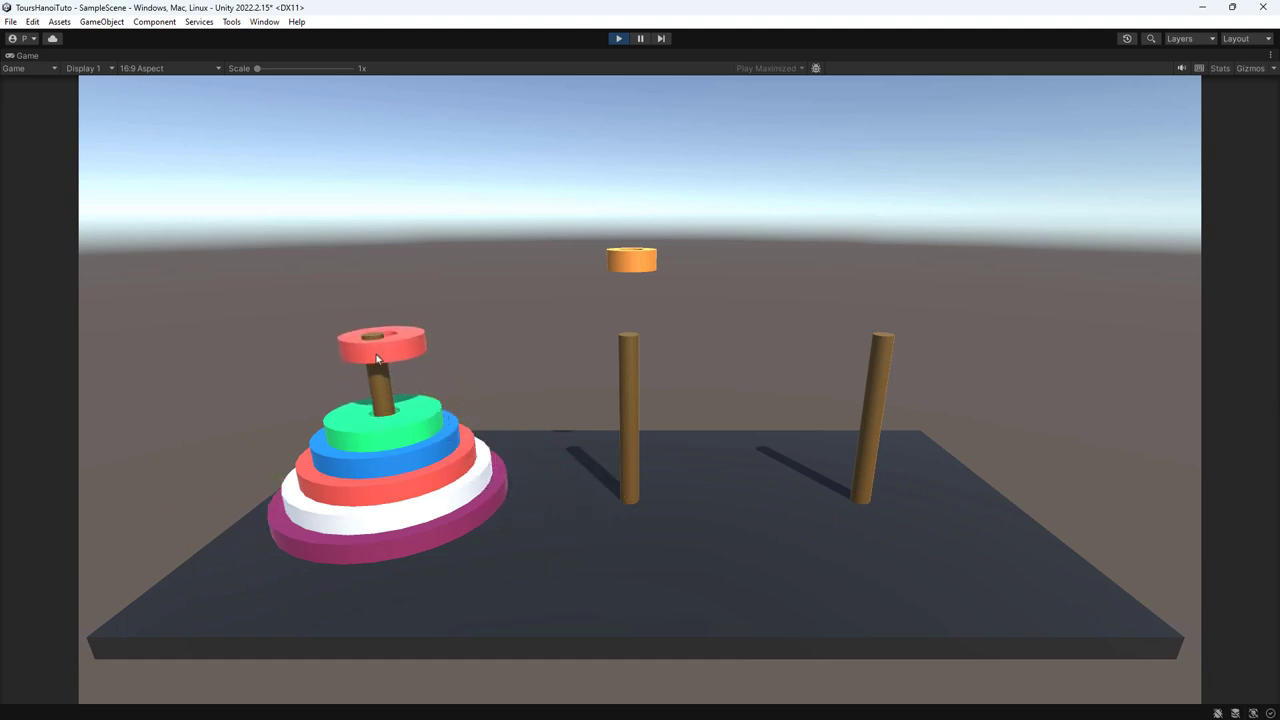
pyautogui.moveTo(637, 270)
pyautogui.mouseDown()
pyautogui.moveTo(405, 338)
pyautogui.moveTo(386, 388)
pyautogui.moveTo(395, 333)
pyautogui.mouseUp()
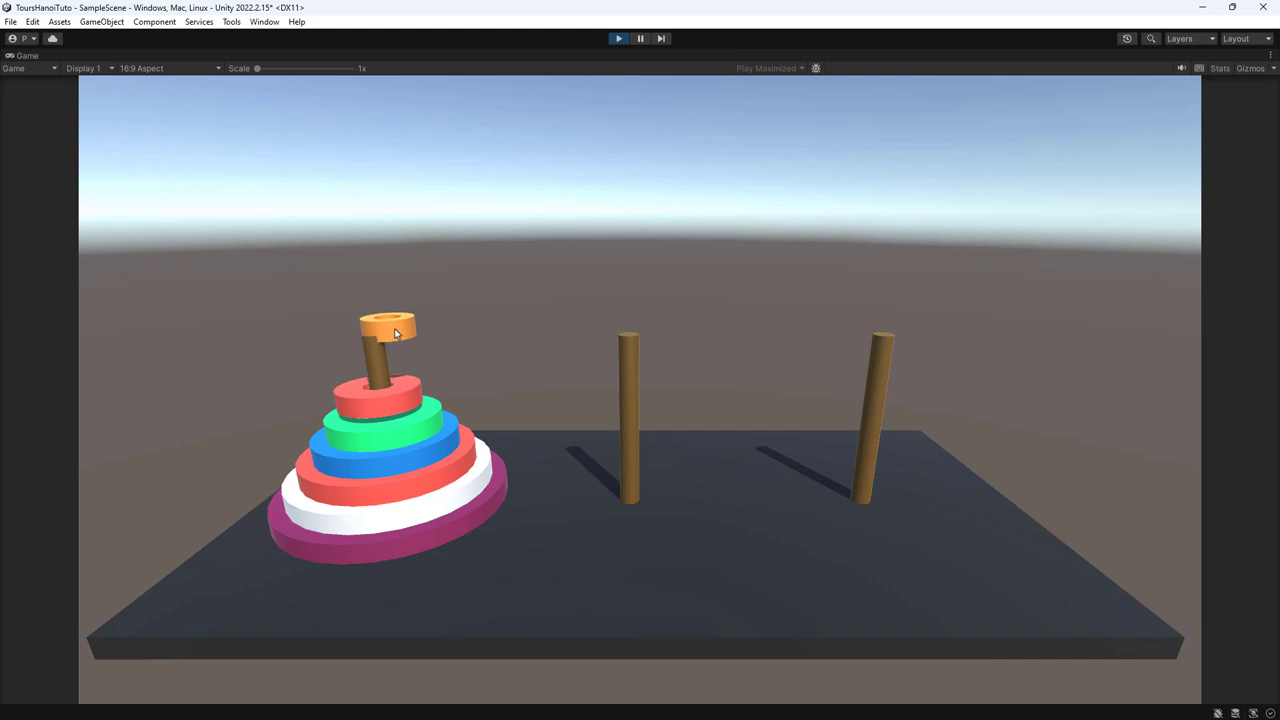
pyautogui.click(617, 38)
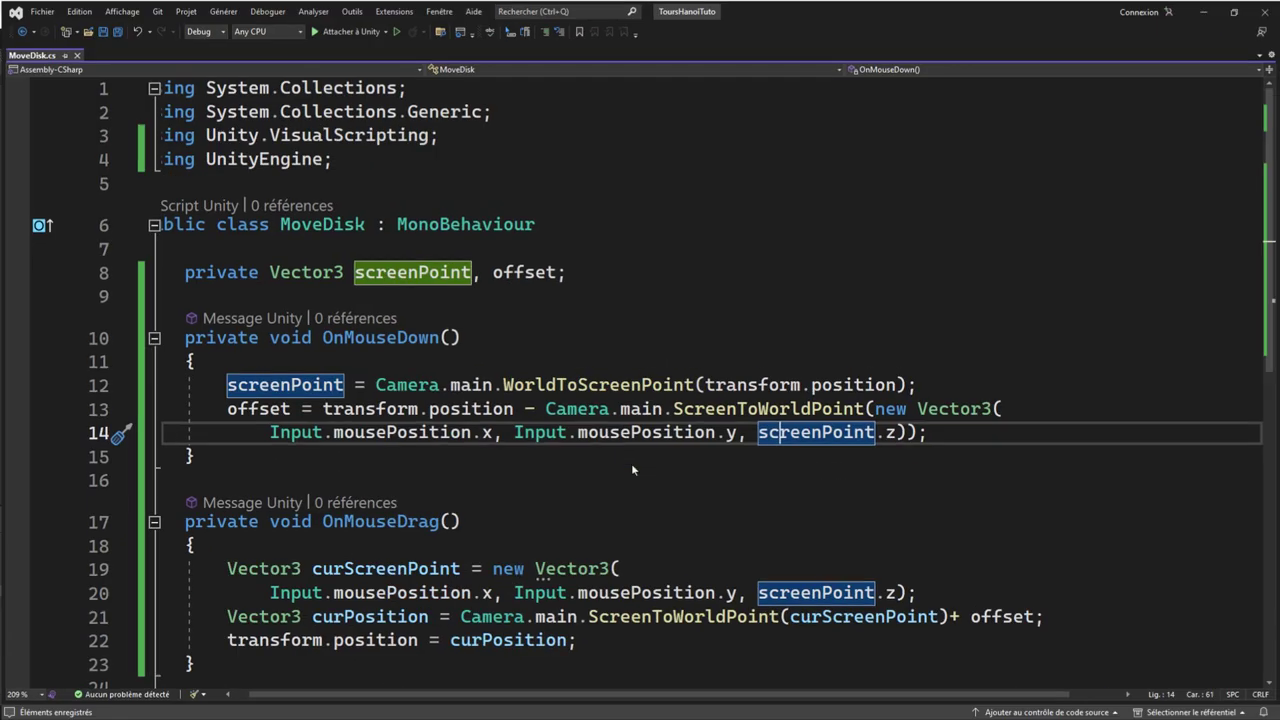
# - Change line 22 to new Vector3(curPosition.x, curPosition.y, transform.position.z) and save MoveDisk.cs
pyautogui.scroll(-3, 695, 586)
pyautogui.doubleClick(507, 430)
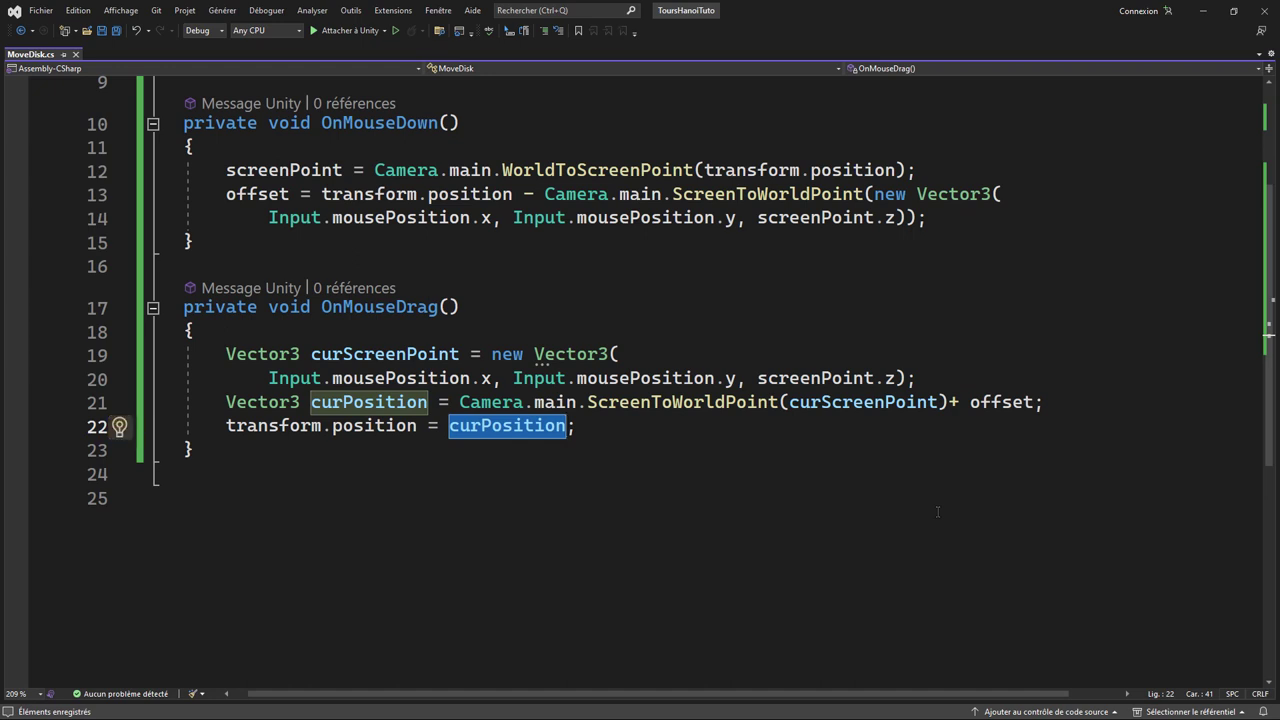
pyautogui.write('ne')
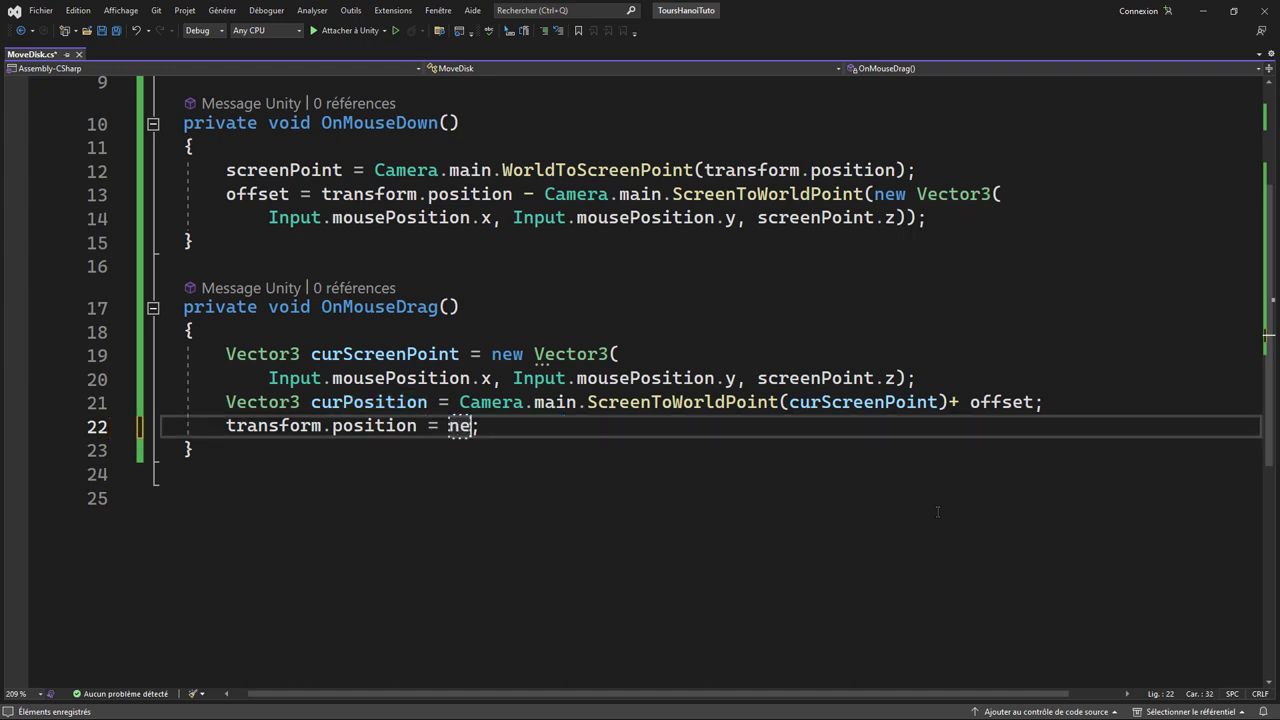
pyautogui.write('w ')
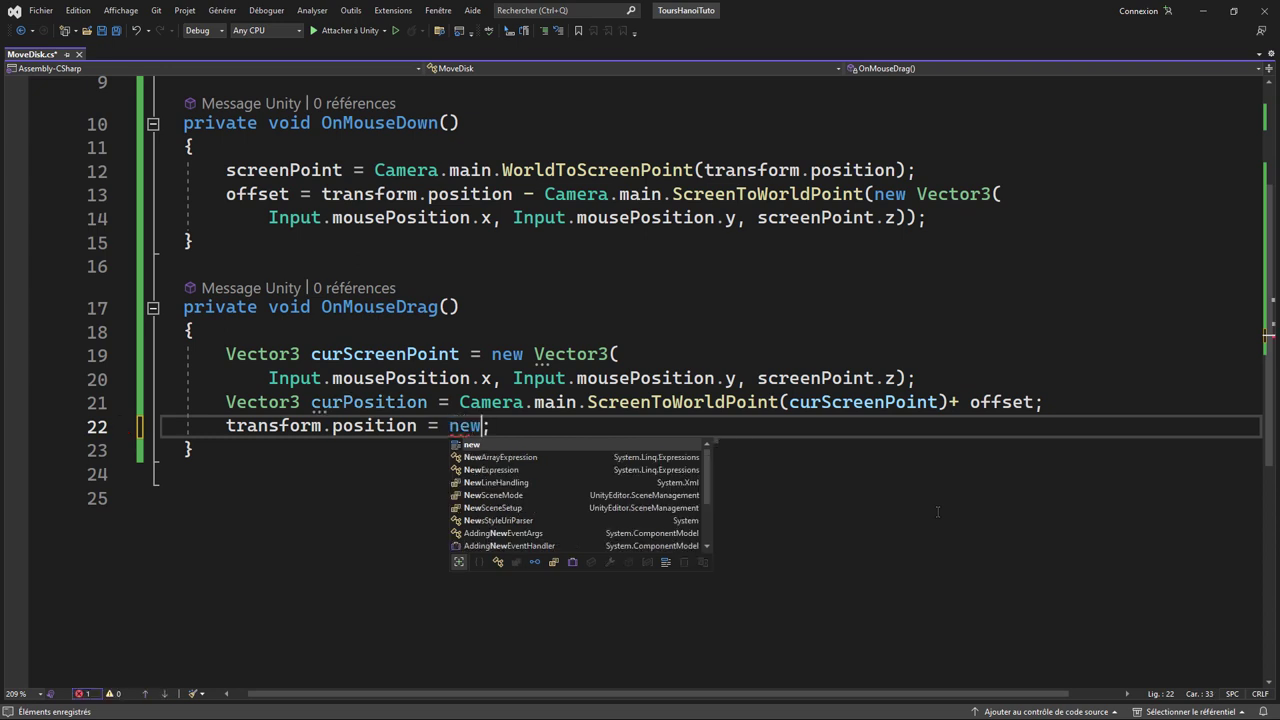
pyautogui.write('vec')
pyautogui.press('Tab')
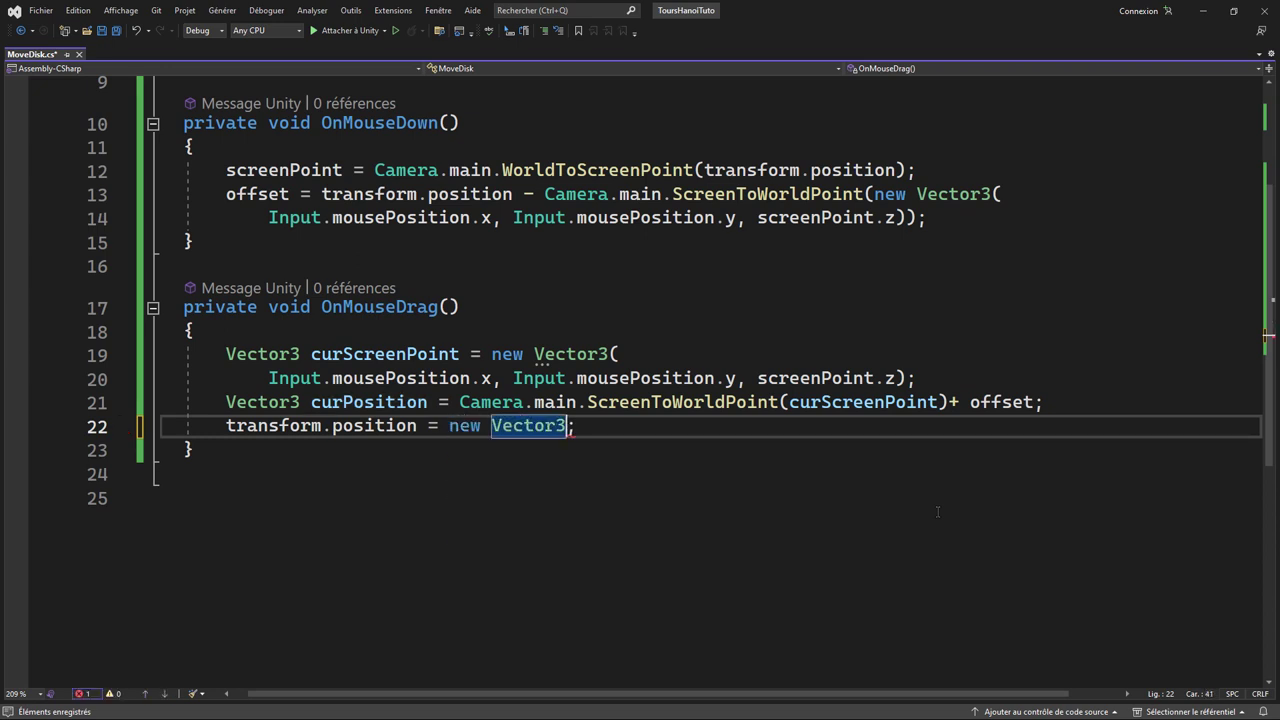
pyautogui.write('(c')
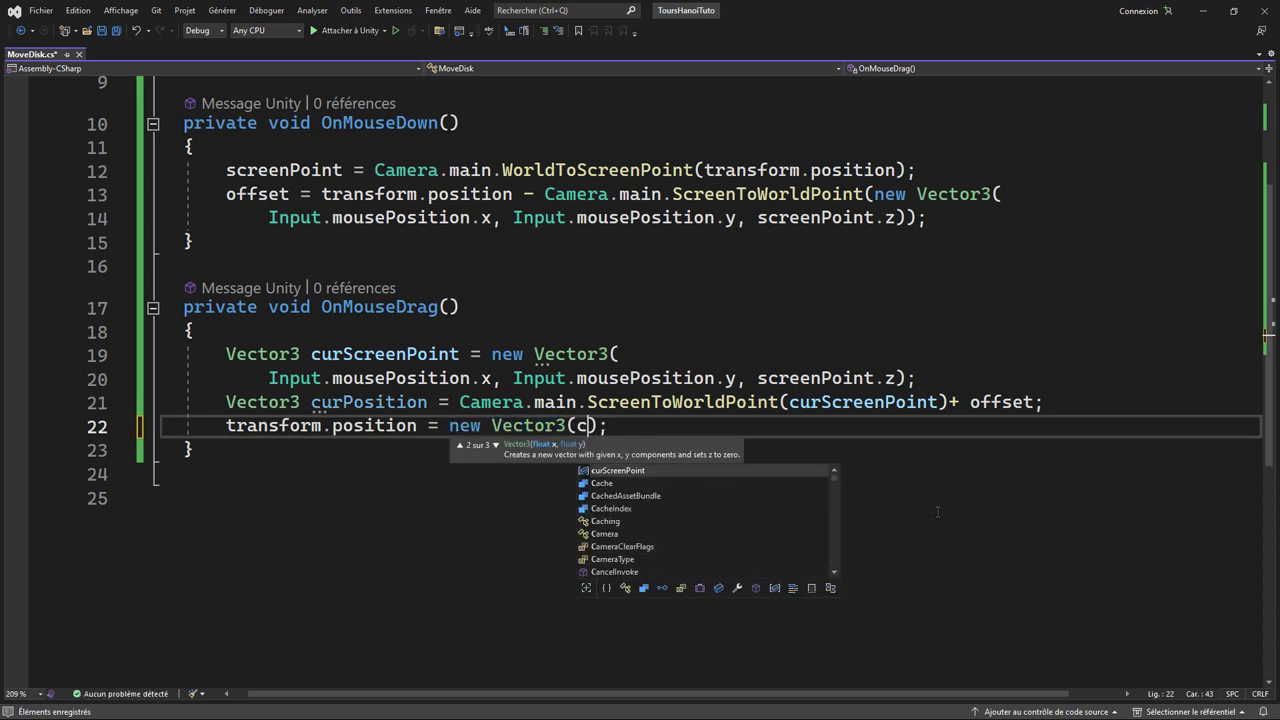
pyautogui.press('Tab')
pyautogui.press('BackSpace')
pyautogui.press('BackSpace')
pyautogui.press('BackSpace')
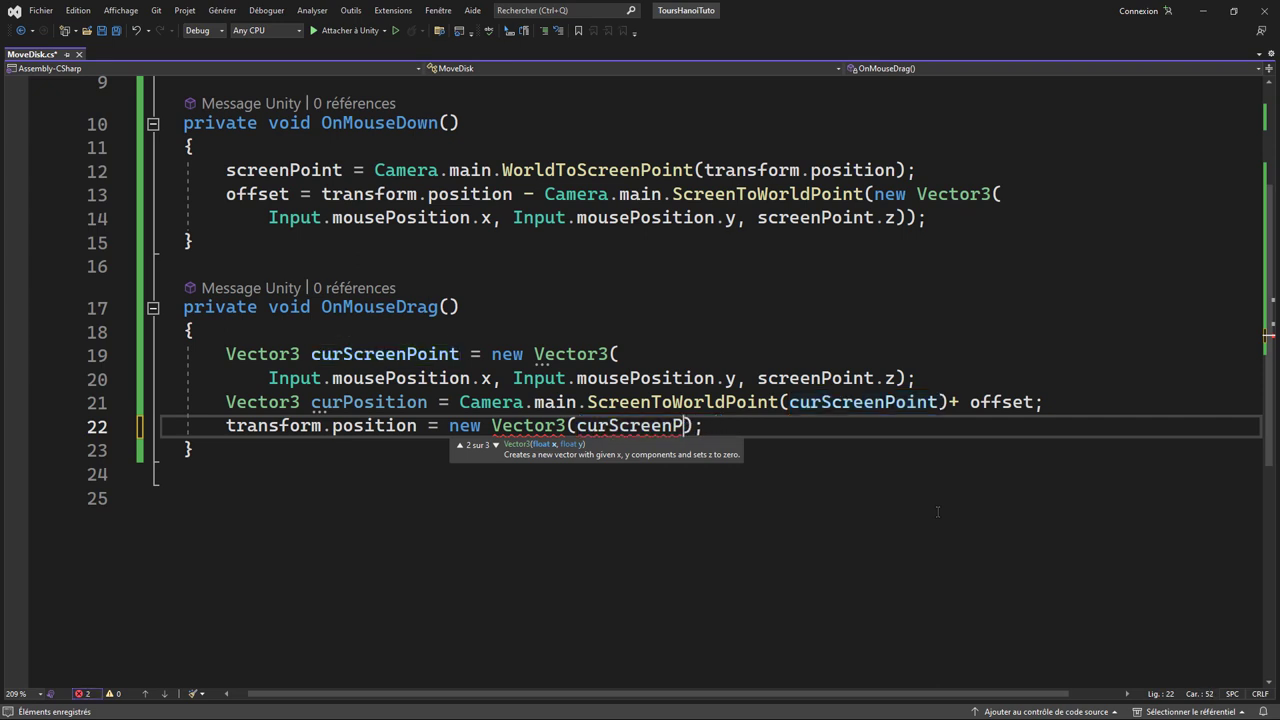
pyautogui.press('BackSpace')
pyautogui.press('BackSpace')
pyautogui.press('BackSpace')
pyautogui.press('BackSpace')
pyautogui.press('BackSpace')
pyautogui.write('Posi')
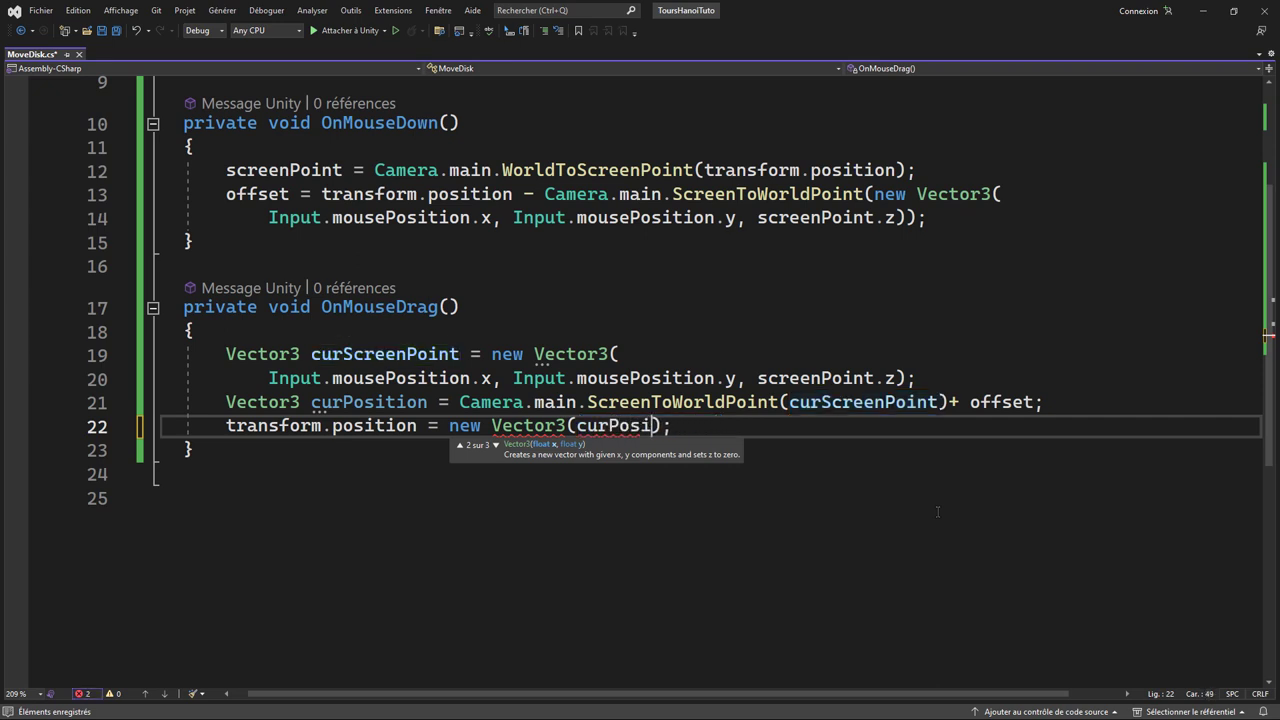
pyautogui.write('tion.x,')
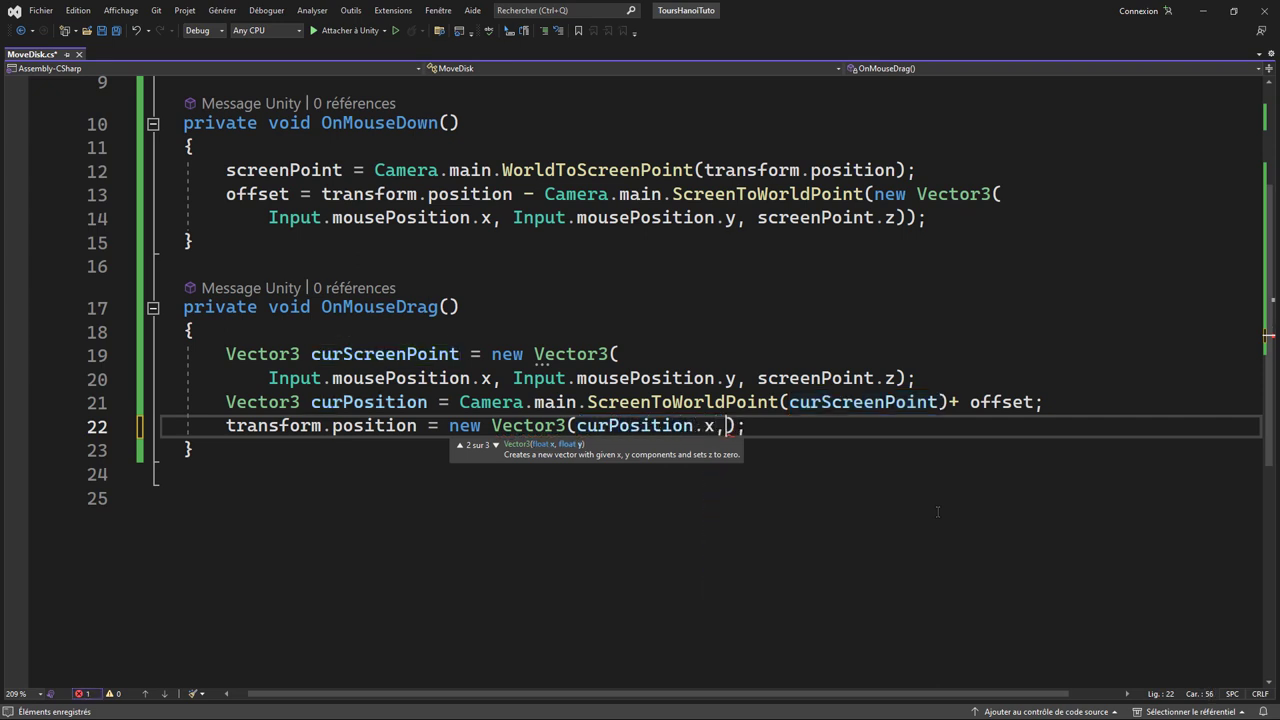
pyautogui.write(' curPosition')
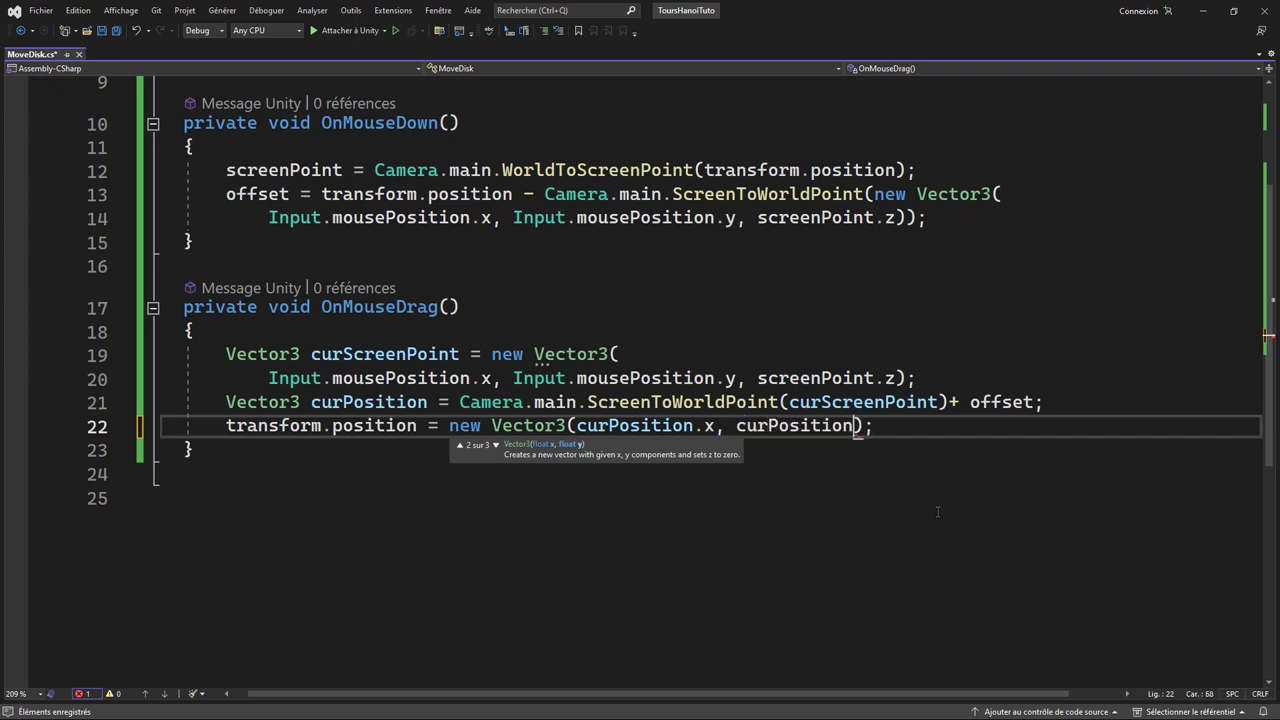
pyautogui.write('.y, ')
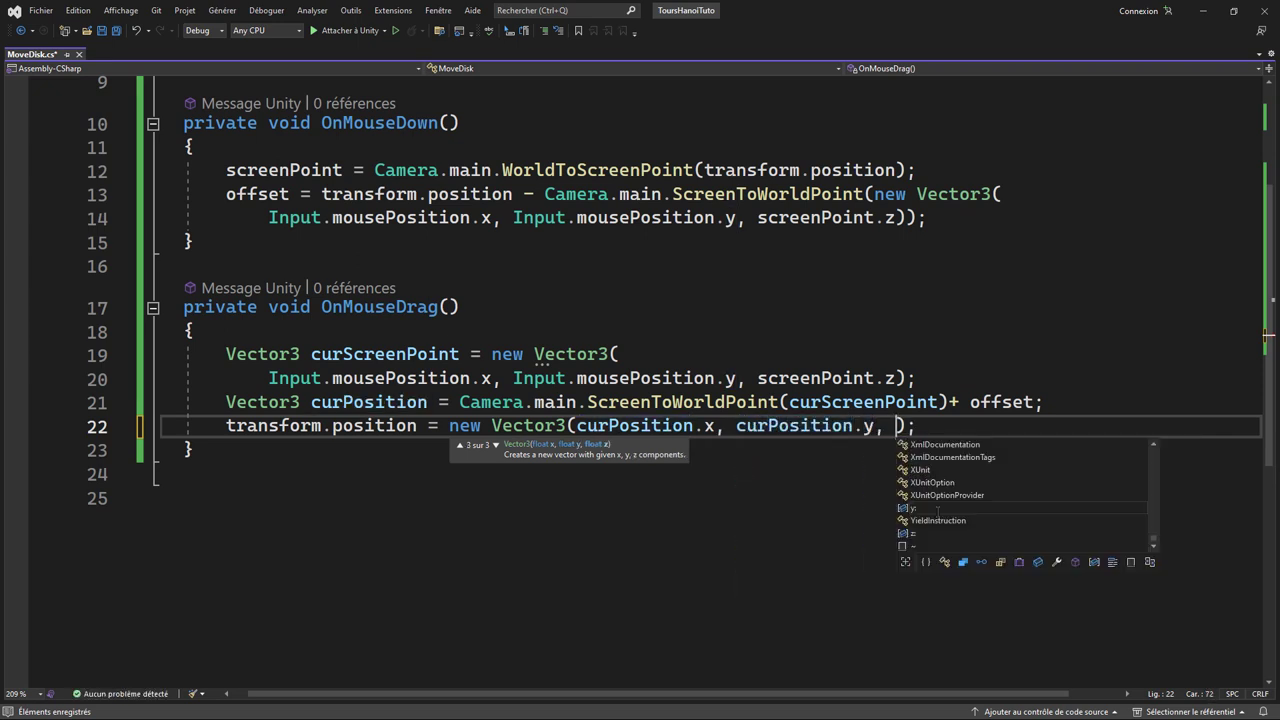
pyautogui.write('tra')
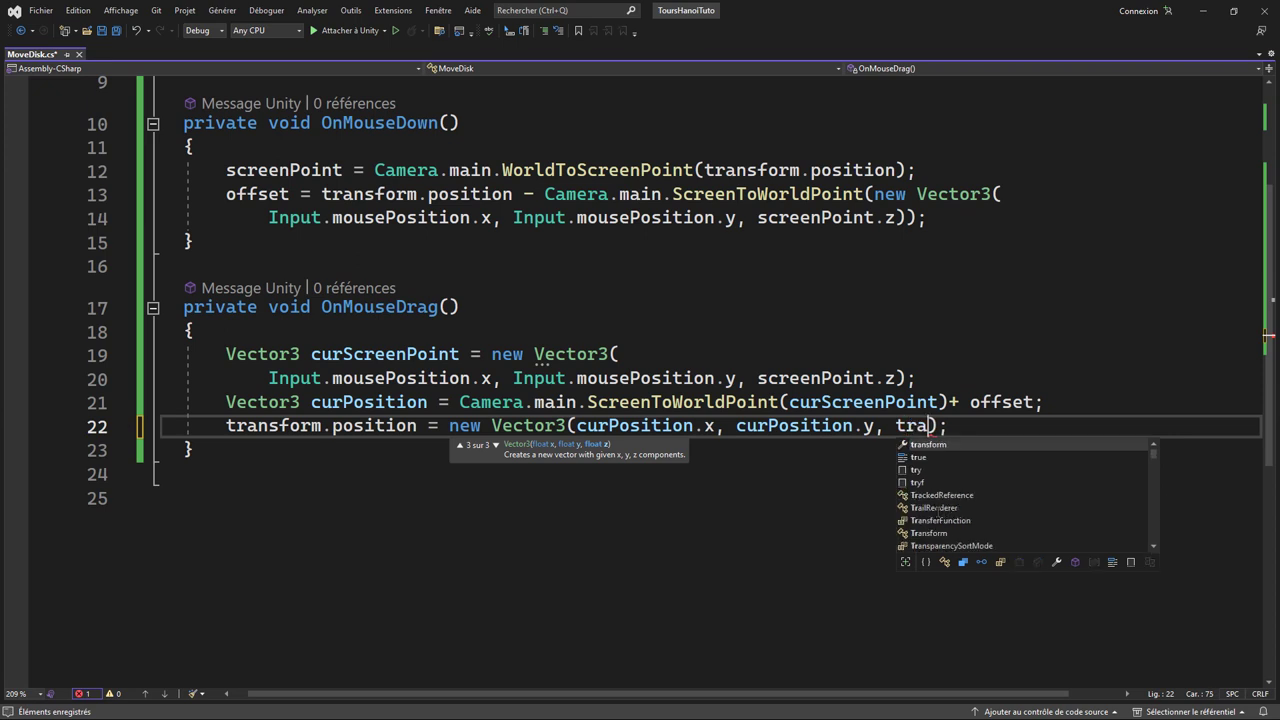
pyautogui.write('nsform.position')
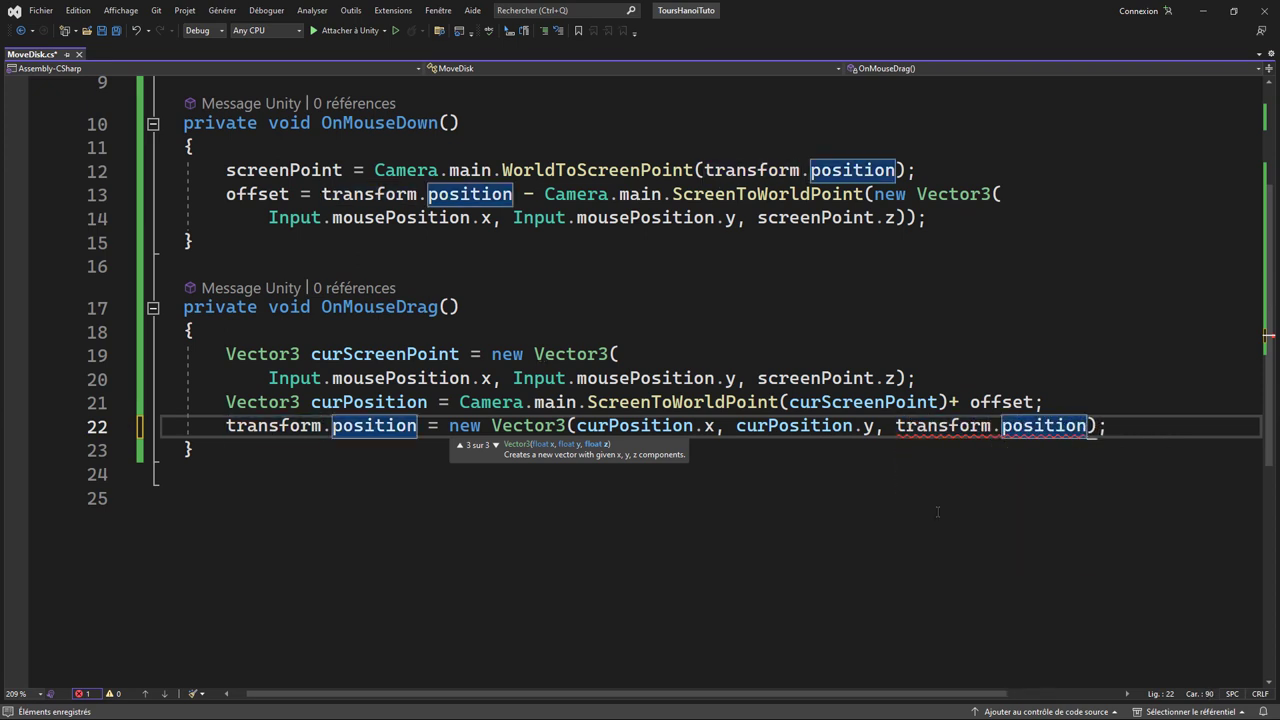
pyautogui.write('.z')
pyautogui.click(941, 306)
pyautogui.hotkey('ctrl', 's')
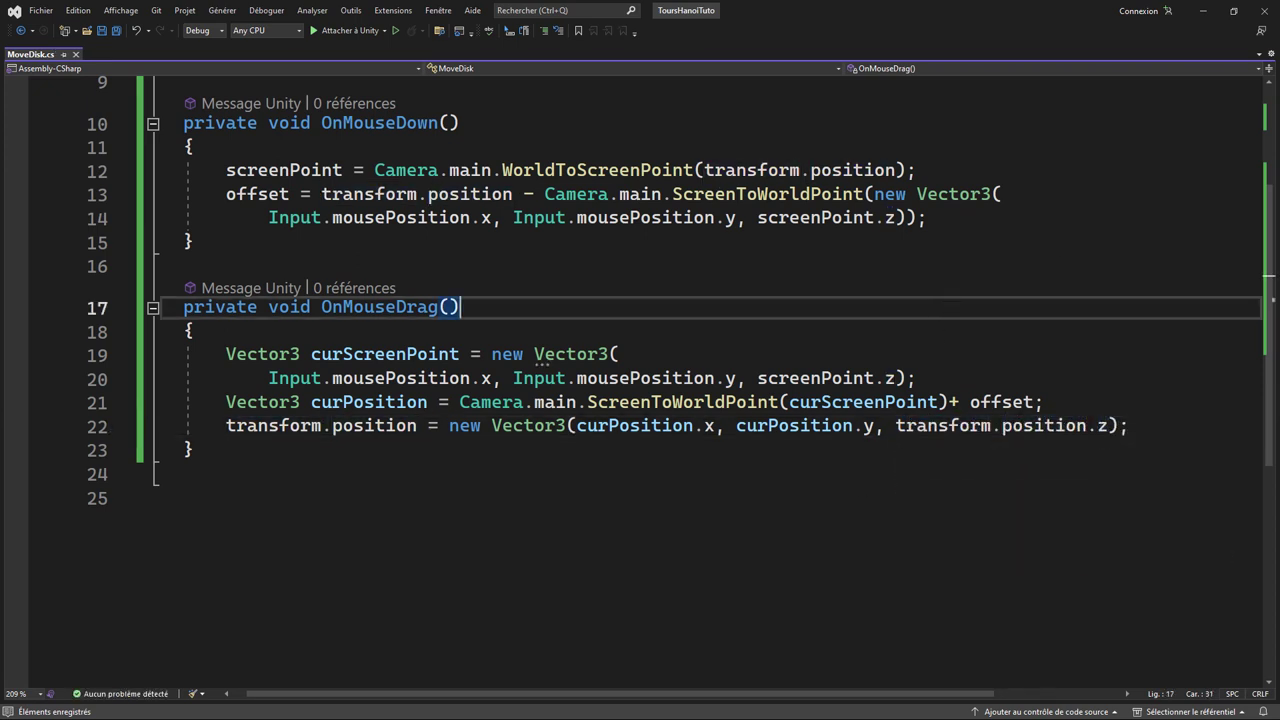
pyautogui.click(1203, 10)
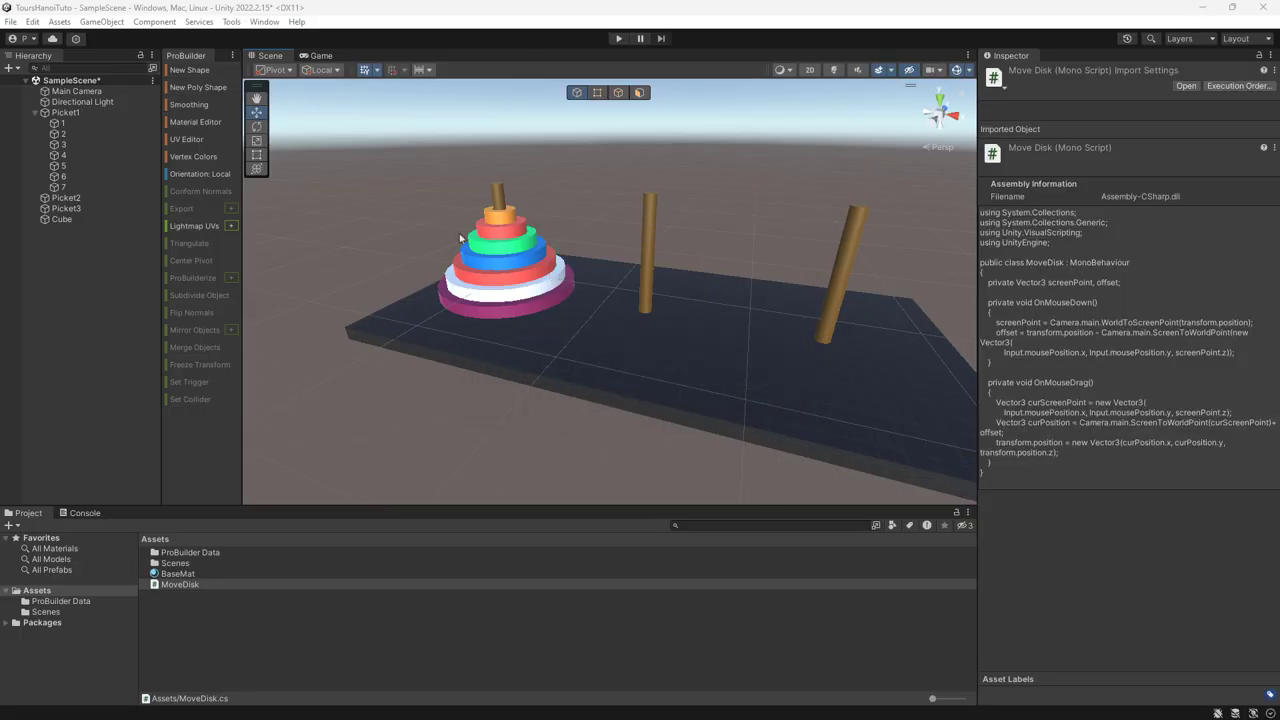
pyautogui.click(620, 40)
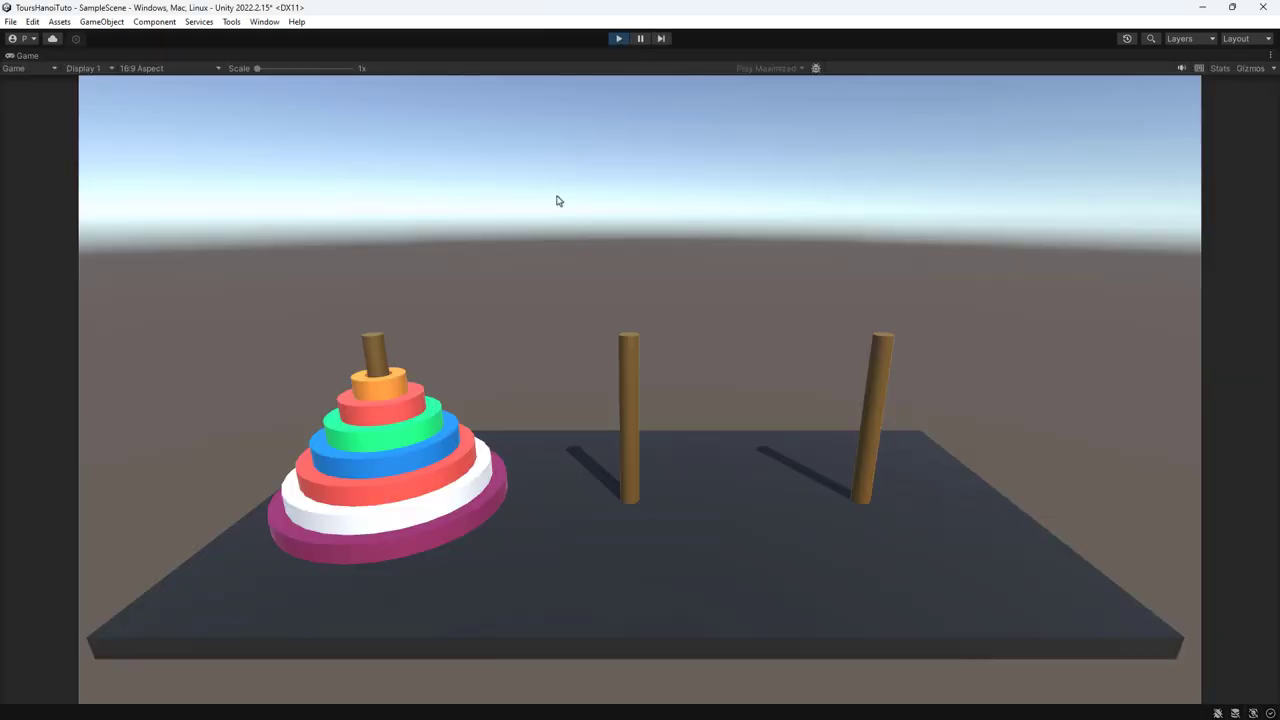
pyautogui.moveTo(384, 396)
pyautogui.mouseDown()
pyautogui.moveTo(847, 424)
pyautogui.moveTo(881, 507)
pyautogui.moveTo(877, 357)
pyautogui.moveTo(383, 356)
pyautogui.mouseUp()
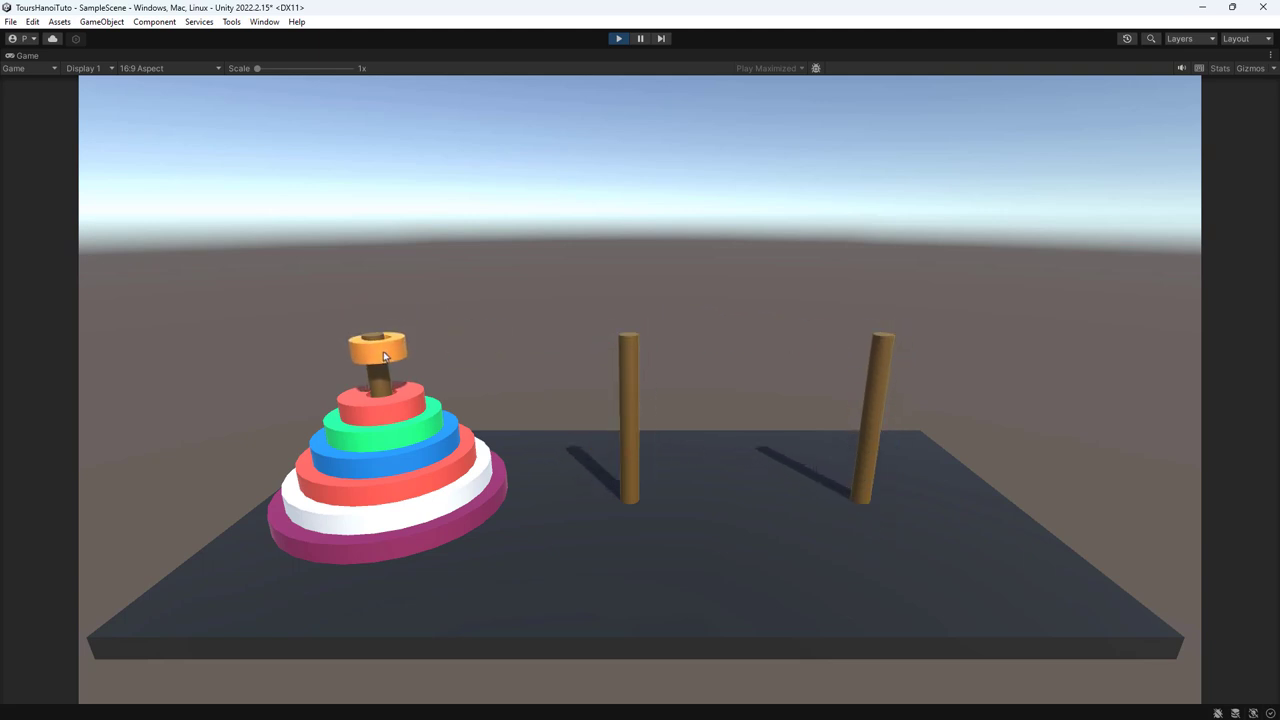
pyautogui.moveTo(383, 356)
pyautogui.mouseDown()
pyautogui.moveTo(397, 417)
pyautogui.moveTo(613, 349)
pyautogui.moveTo(595, 347)
pyautogui.mouseUp()
pyautogui.moveTo(417, 482); pyautogui.dragTo(885, 319)
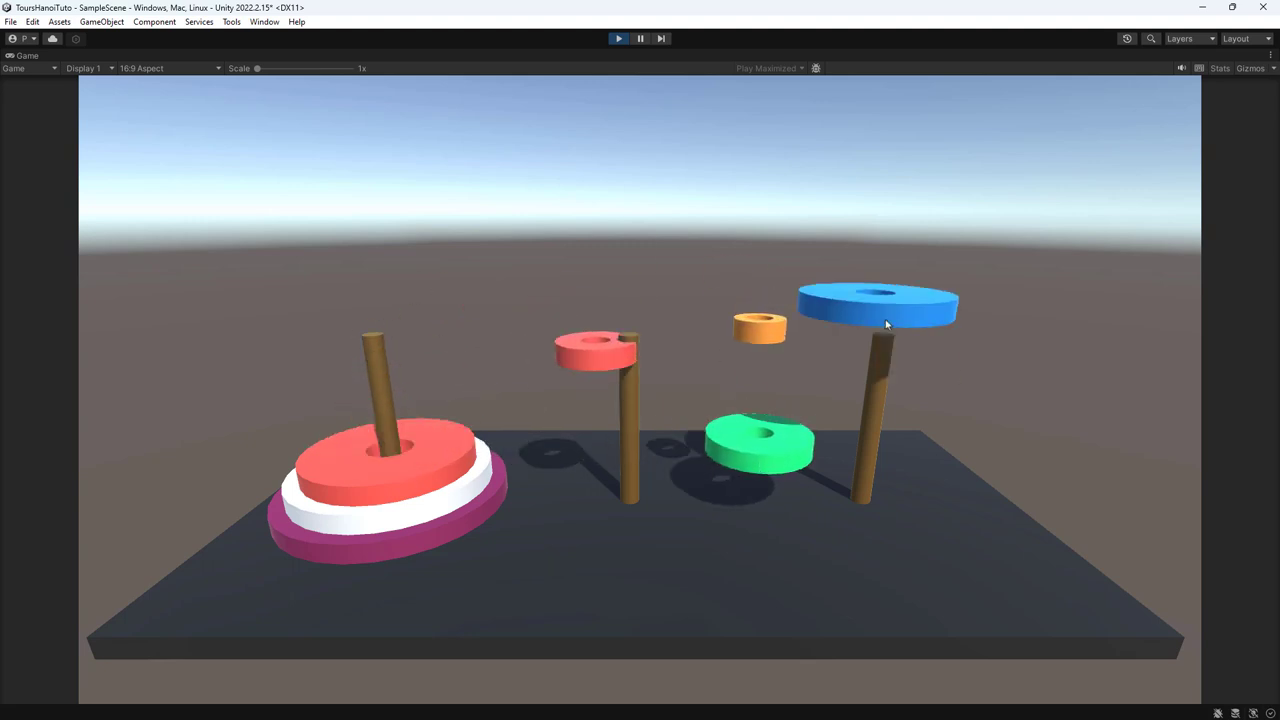
pyautogui.click(454, 411)
pyautogui.click(400, 520)
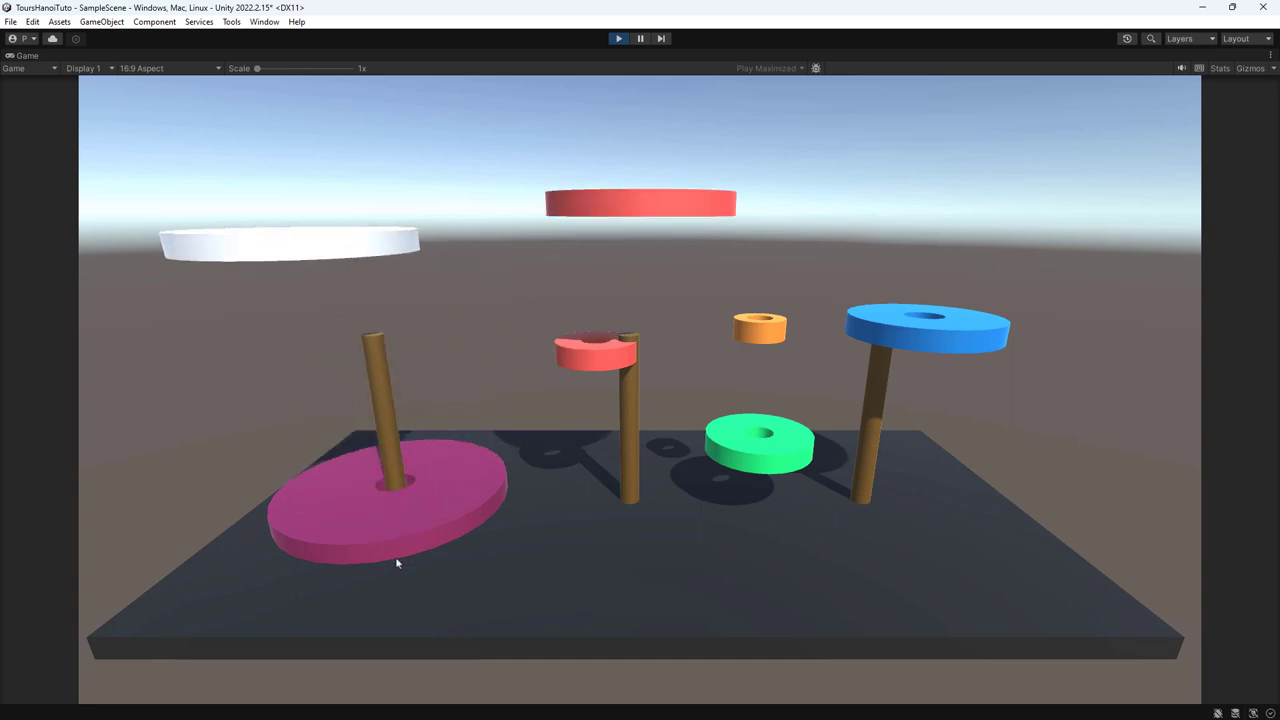
pyautogui.moveTo(396, 563); pyautogui.dragTo(575, 377)
pyautogui.click(337, 258)
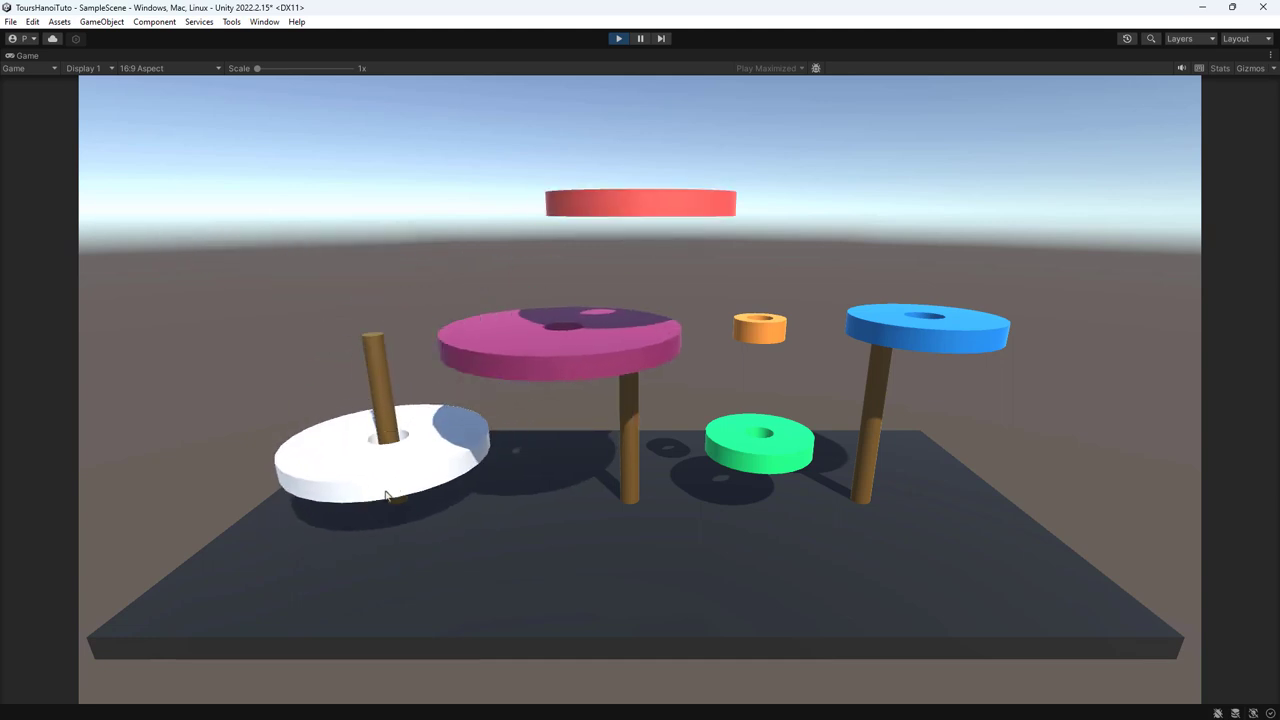
pyautogui.moveTo(386, 497)
pyautogui.mouseDown()
pyautogui.moveTo(737, 474)
pyautogui.moveTo(600, 445)
pyautogui.mouseUp()
pyautogui.moveTo(580, 345); pyautogui.dragTo(388, 378)
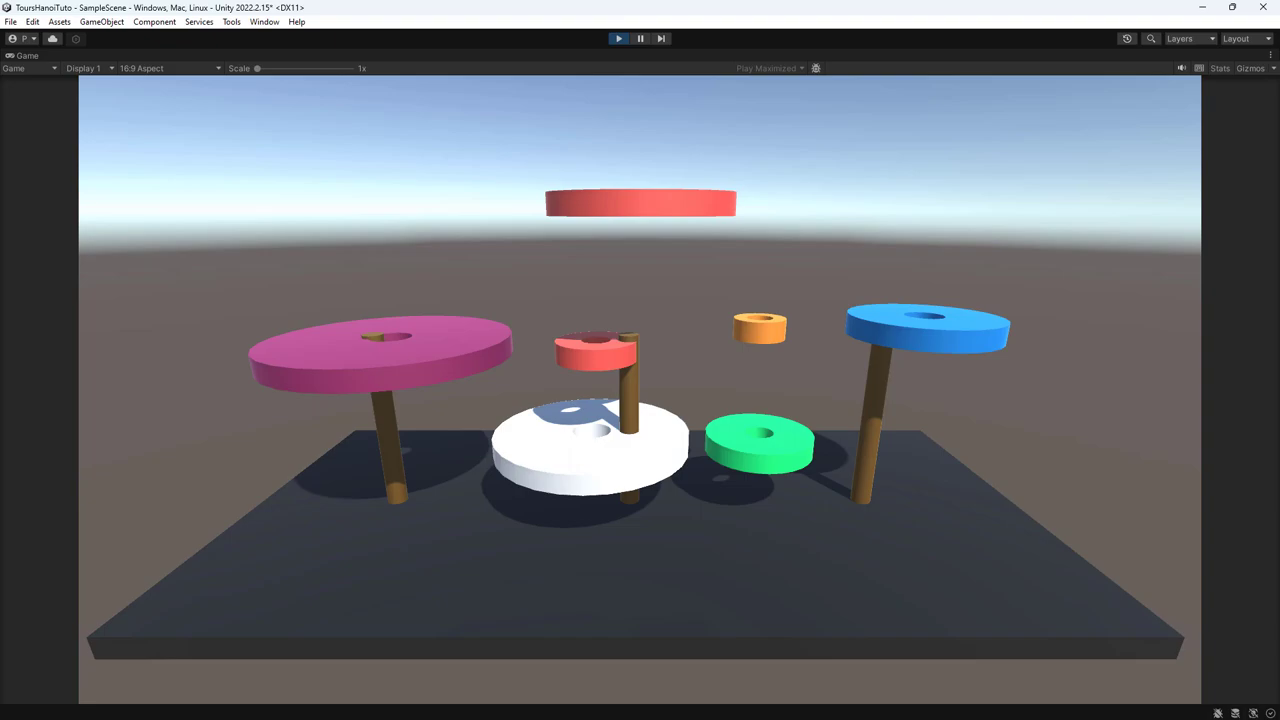
pyautogui.hotkey('ctrl', 'p')
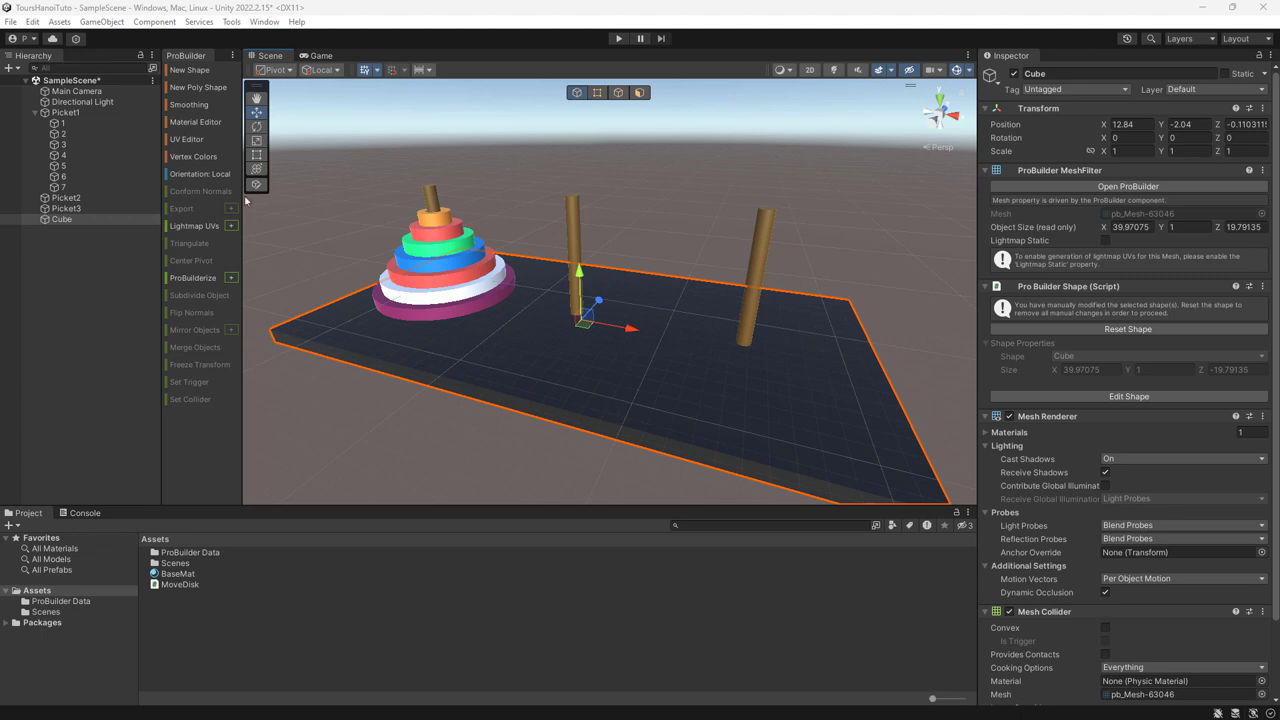
# - Add a Rigidbody to disks 1–7 under Picket1 and try a quick play, which shows a collider error
pyautogui.click(78, 123)
pyautogui.keyDown('shift'); pyautogui.click(84, 188); pyautogui.keyUp('shift')
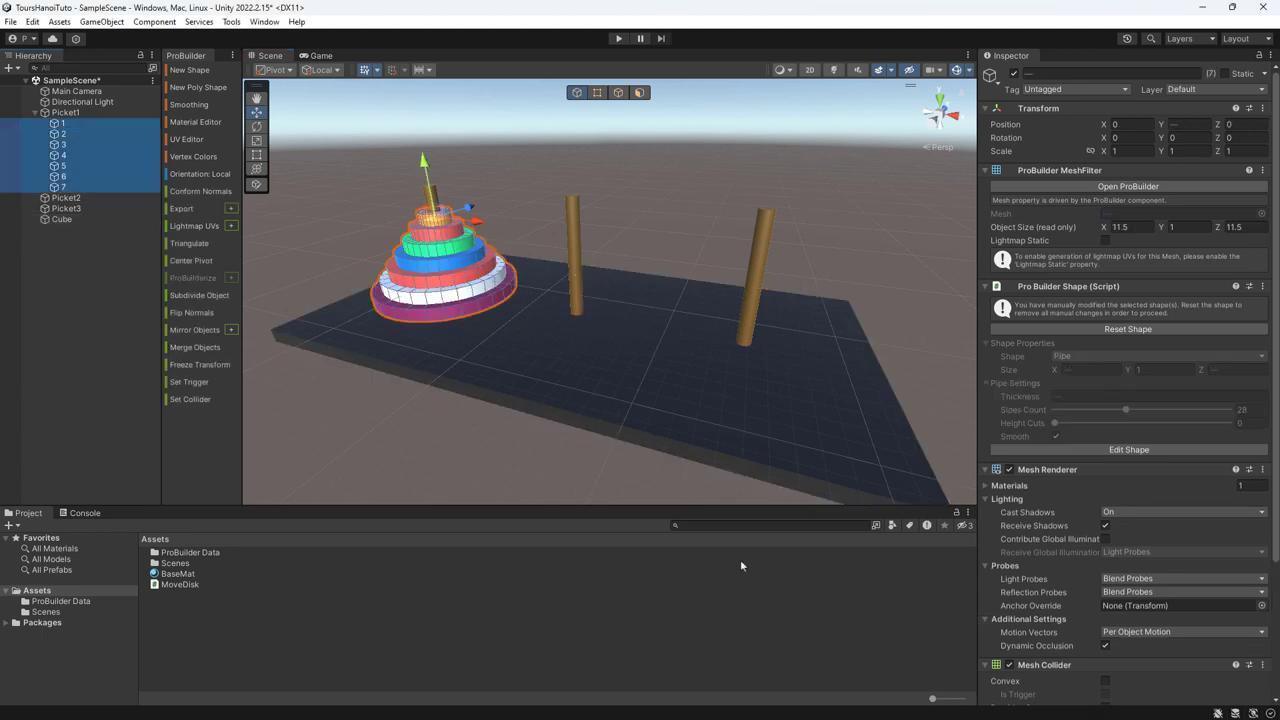
pyautogui.scroll(-5, 1060, 563)
pyautogui.click(1090, 689)
pyautogui.write('mes')
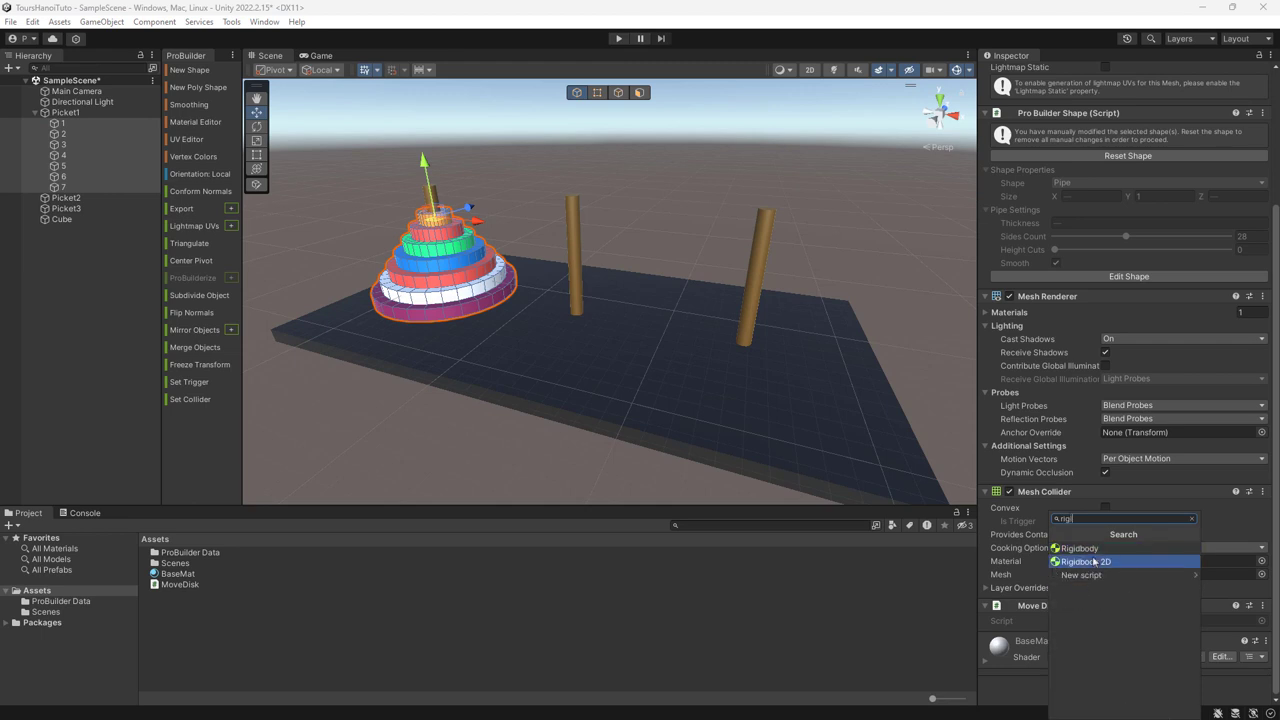
pyautogui.click(1092, 548)
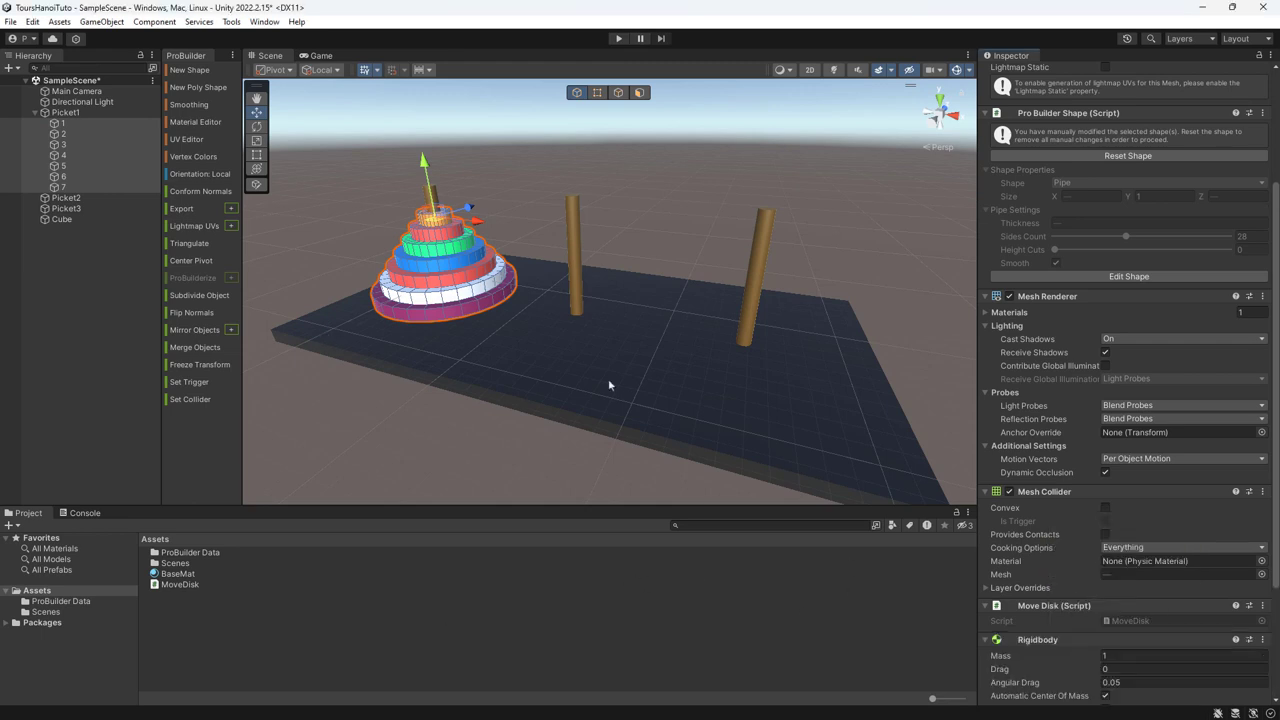
pyautogui.click(617, 40)
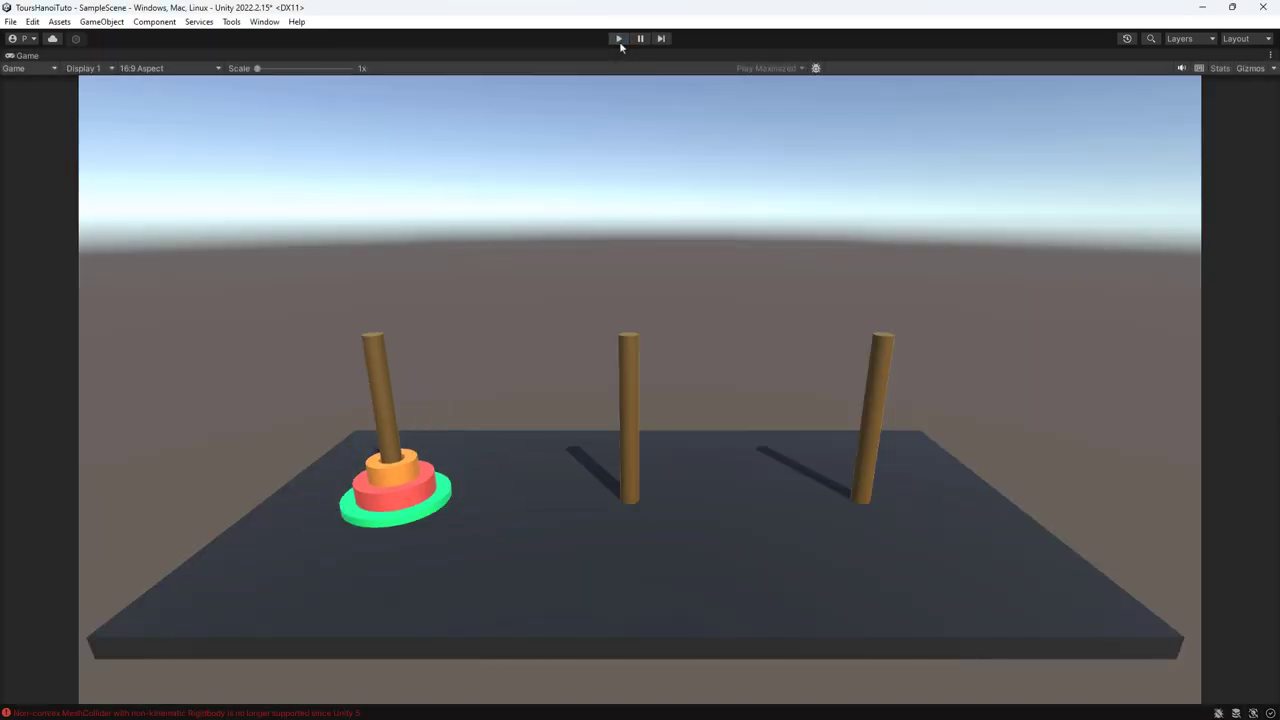
pyautogui.click(618, 40)
# - Tick Convex on the Cube platform's Mesh Collider and briefly test-play it
pyautogui.click(505, 366)
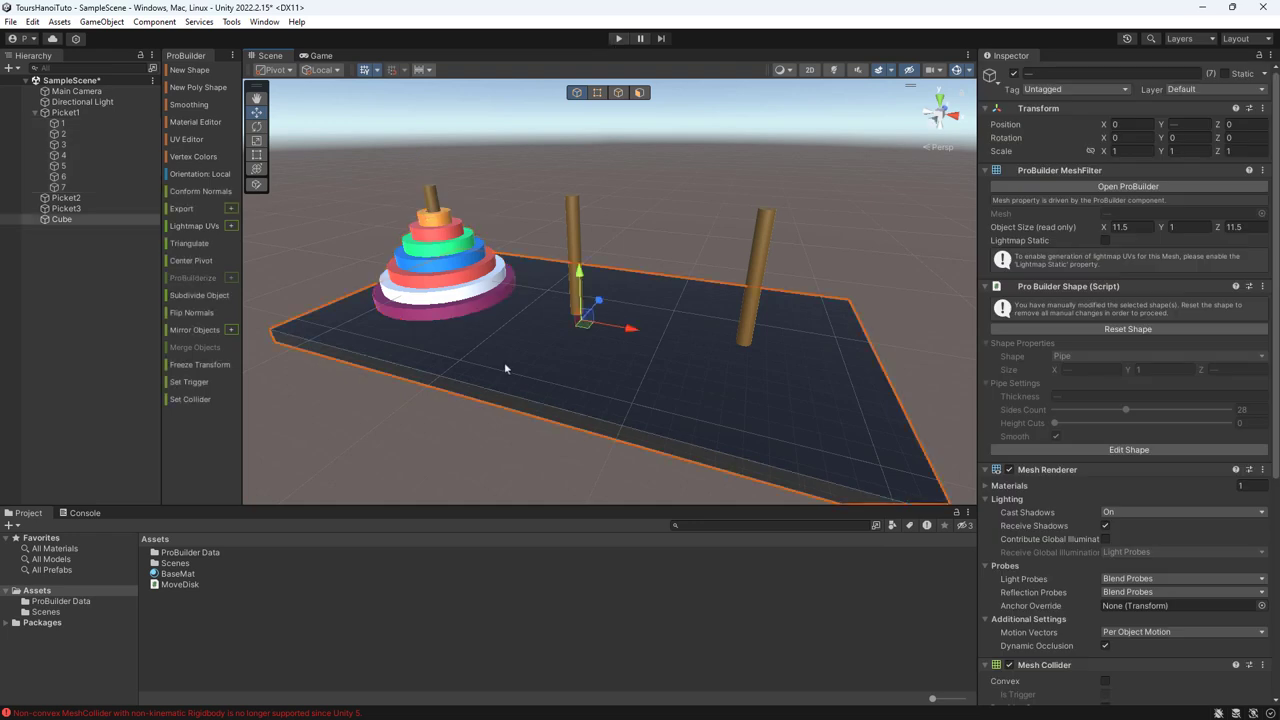
pyautogui.scroll(-3, 1051, 593)
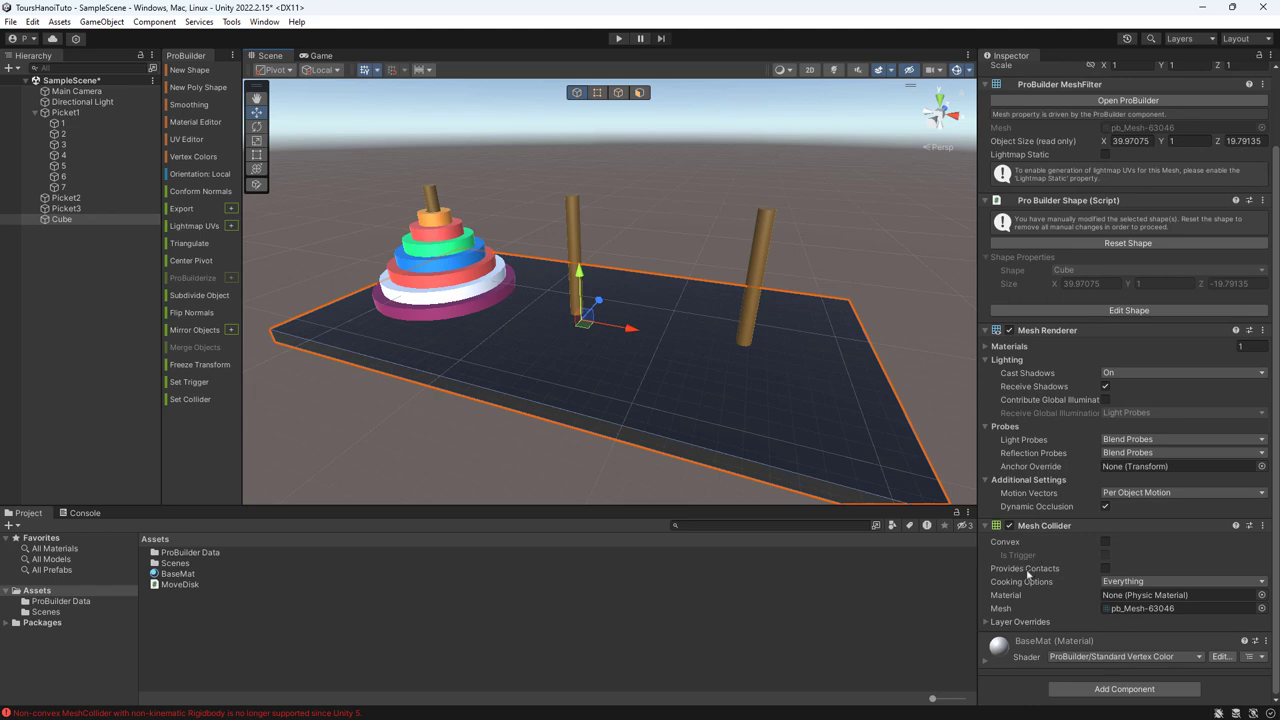
pyautogui.click(1105, 542)
pyautogui.click(618, 39)
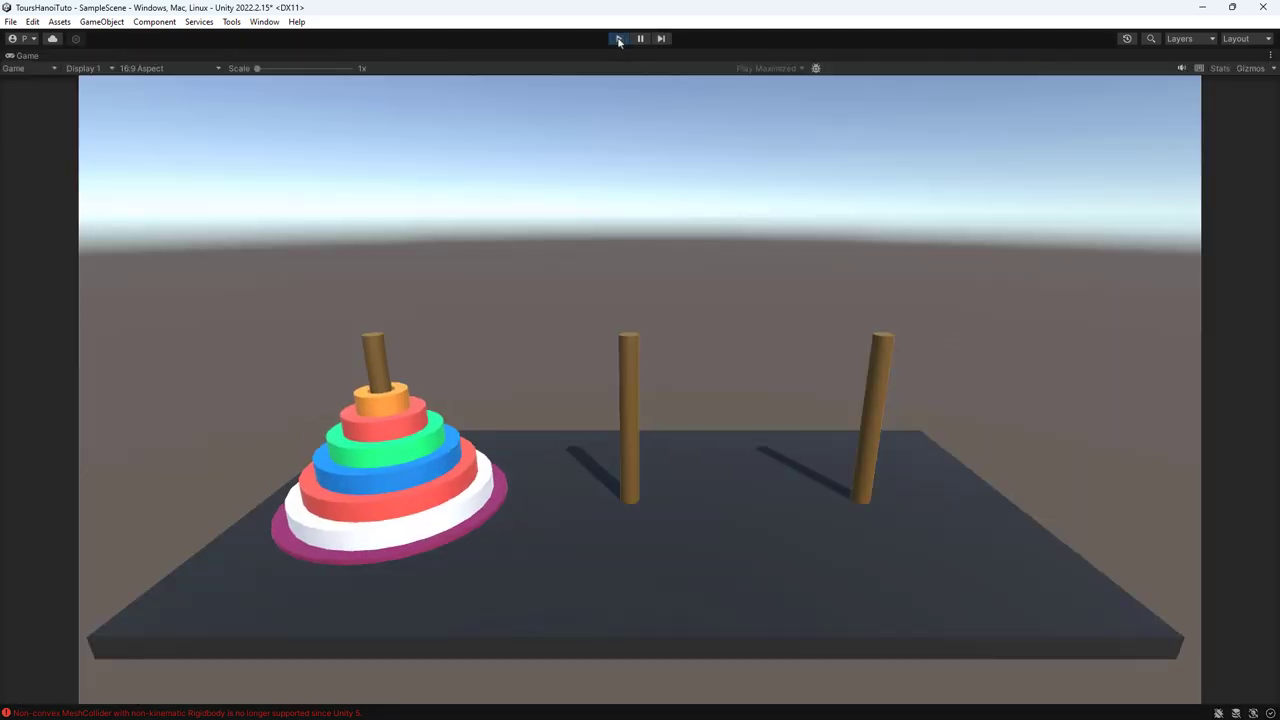
pyautogui.click(619, 39)
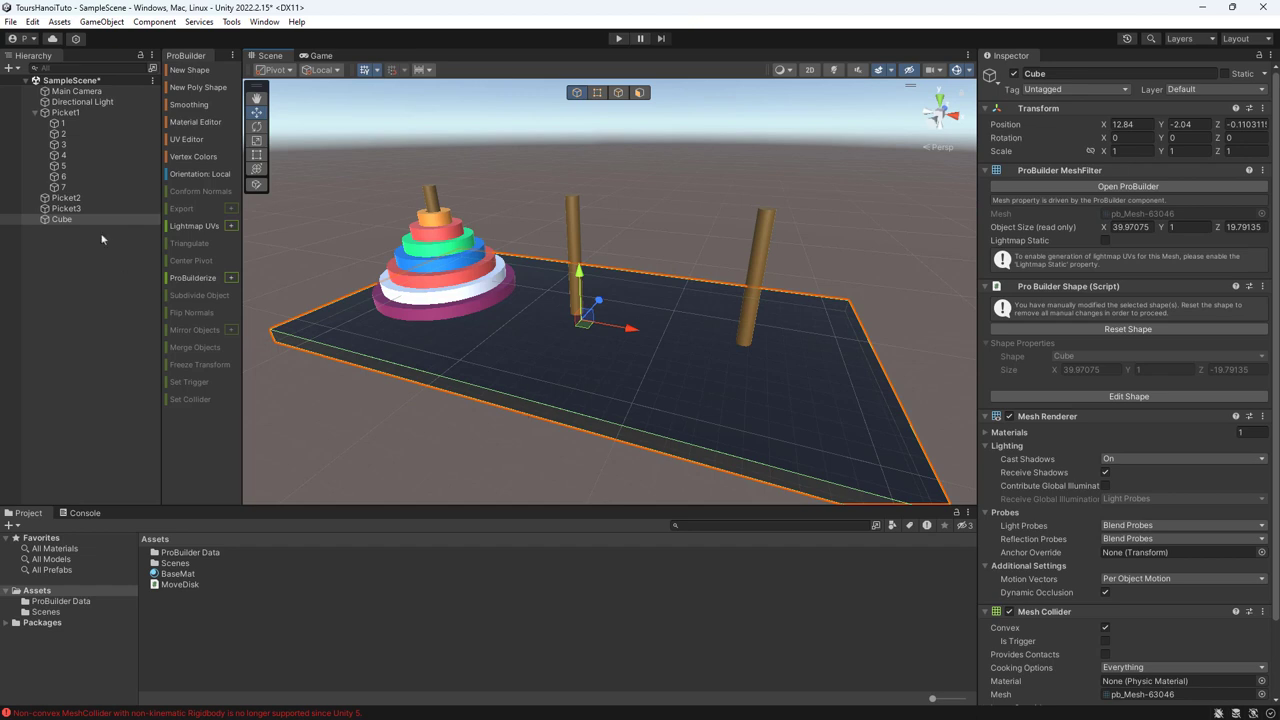
# - Reselect the seven disks, adjust their Rigidbody setting, and run the game again
pyautogui.click(62, 123)
pyautogui.keyDown('shift'); pyautogui.click(62, 187); pyautogui.keyUp('shift')
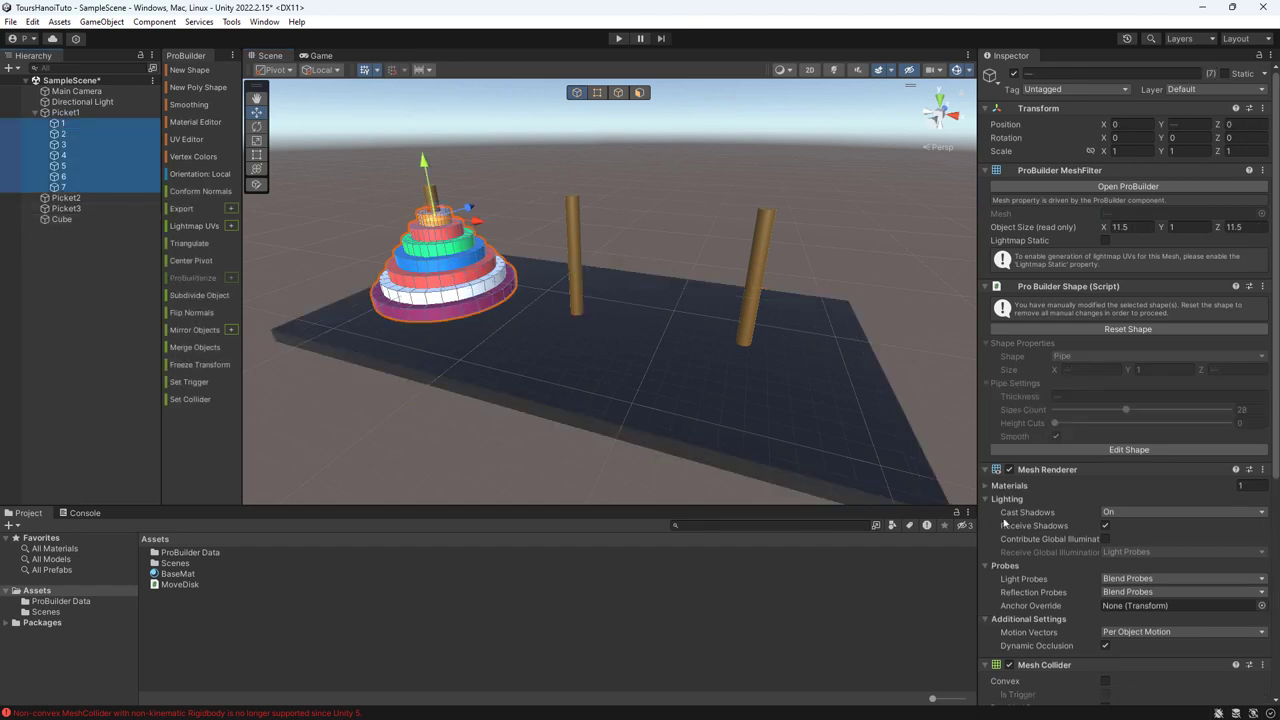
pyautogui.scroll(-3, 1005, 522)
pyautogui.scroll(-3, 1025, 530)
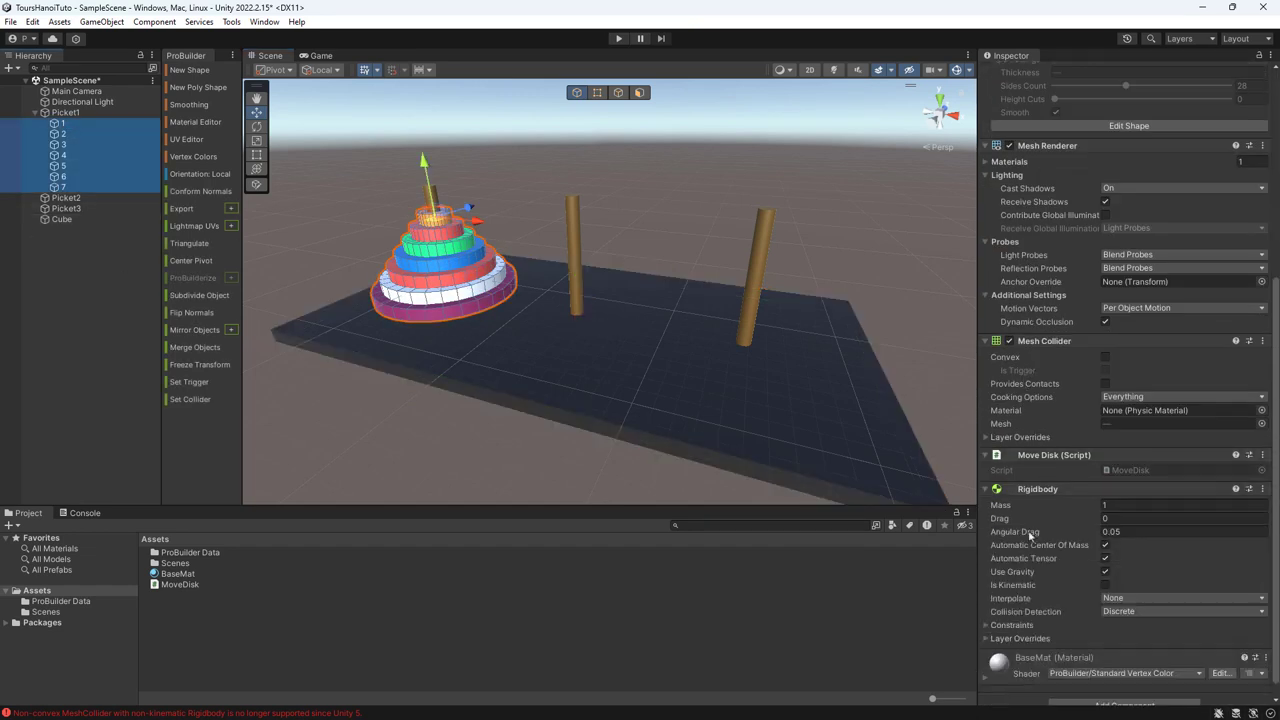
pyautogui.click(1105, 358)
pyautogui.click(619, 39)
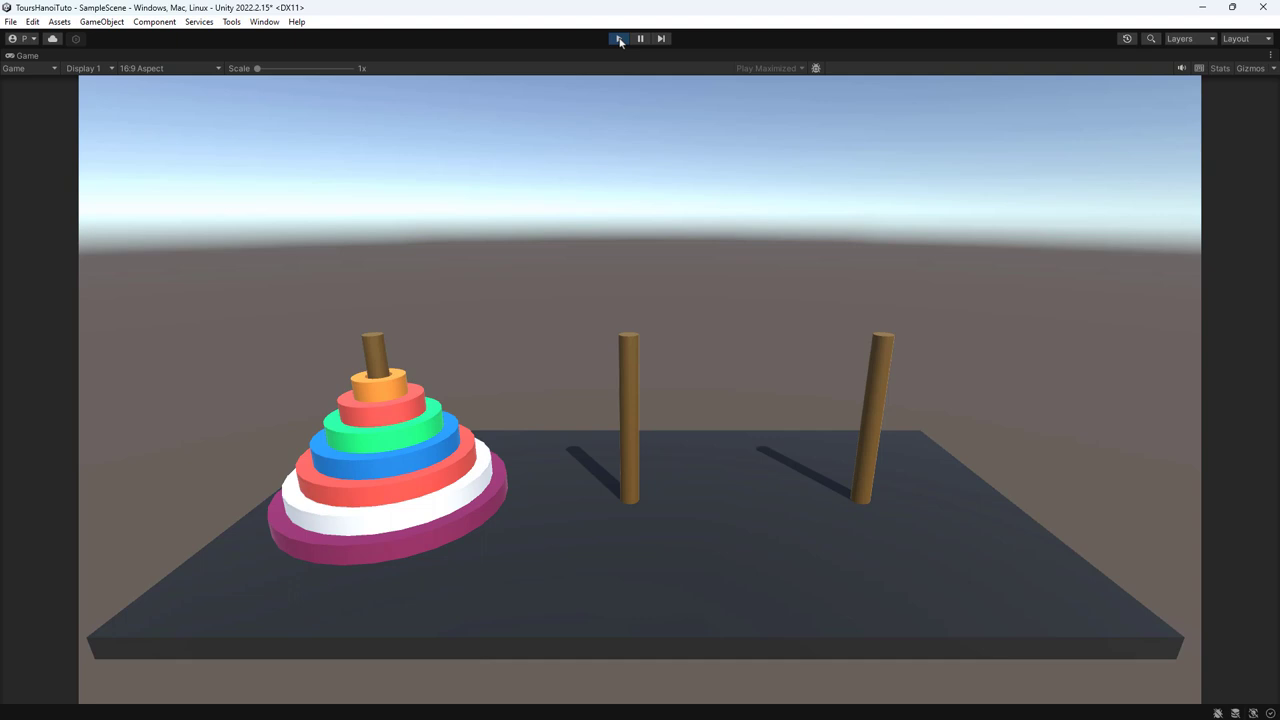
# - Drag the orange and red disks toward the right pegs, watch them fall onto the board, then stop play
pyautogui.moveTo(377, 399)
pyautogui.mouseDown()
pyautogui.moveTo(508, 265)
pyautogui.moveTo(612, 245)
pyautogui.mouseUp()
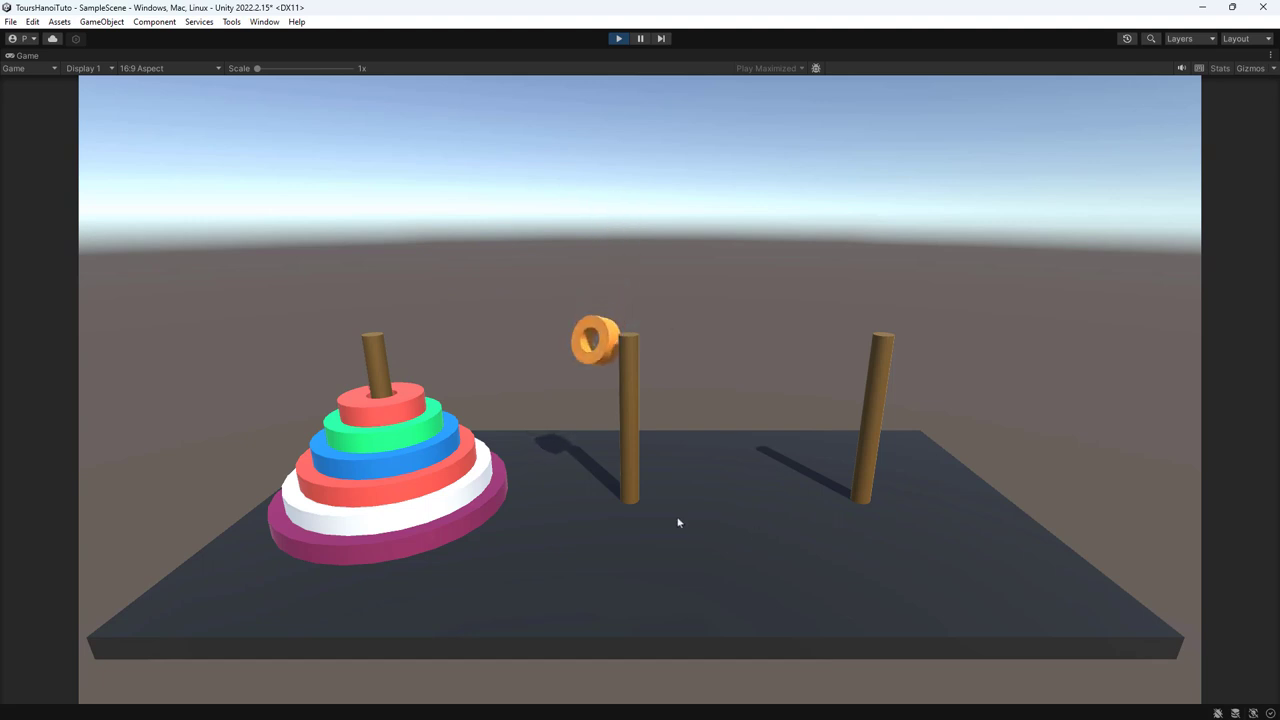
pyautogui.moveTo(402, 397)
pyautogui.mouseDown()
pyautogui.moveTo(679, 246)
pyautogui.moveTo(758, 240)
pyautogui.mouseUp()
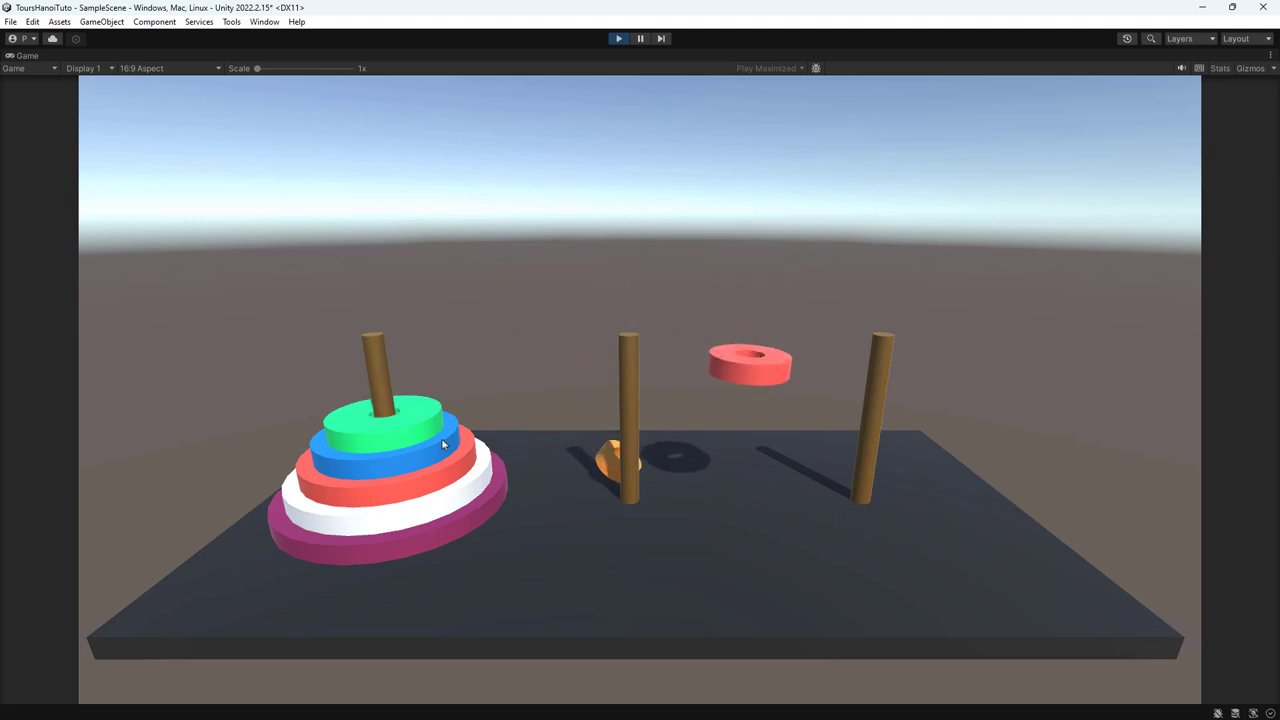
pyautogui.moveTo(384, 418); pyautogui.dragTo(713, 262)
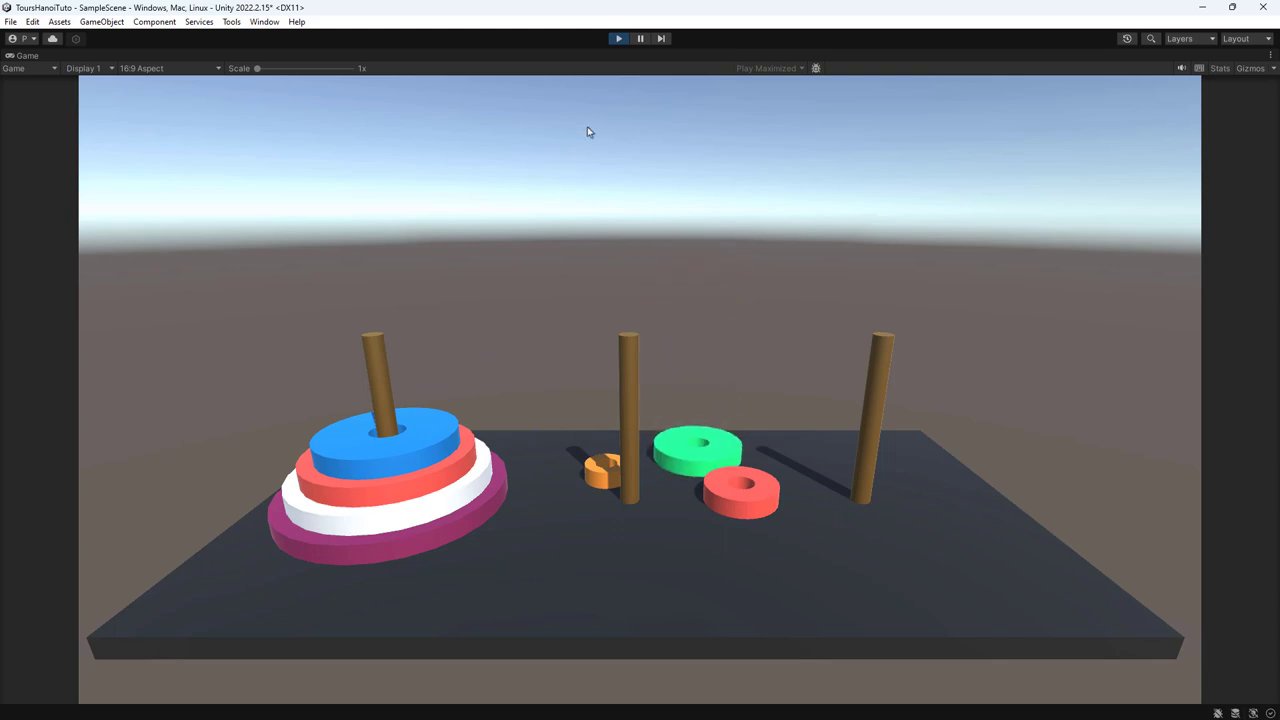
pyautogui.click(617, 39)
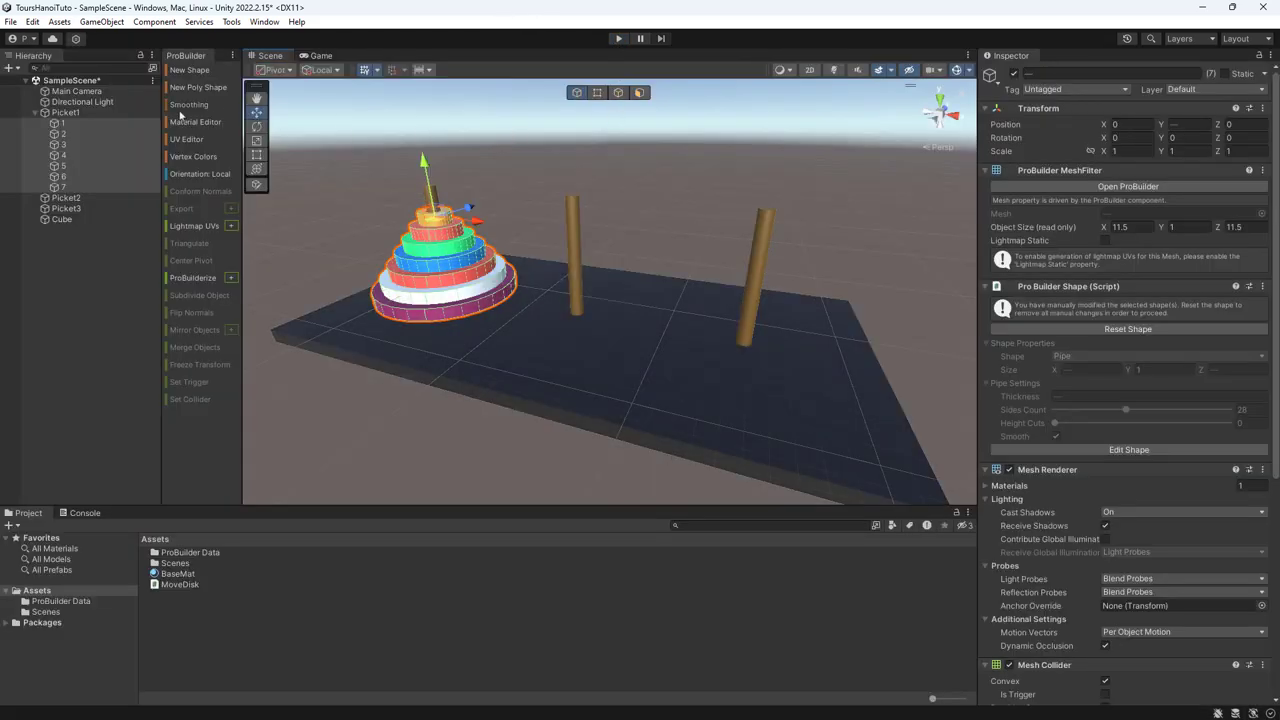
# - Check the disks' Rigidbody constraints: position X and Z and all rotation frozen
pyautogui.scroll(-3, 1109, 490)
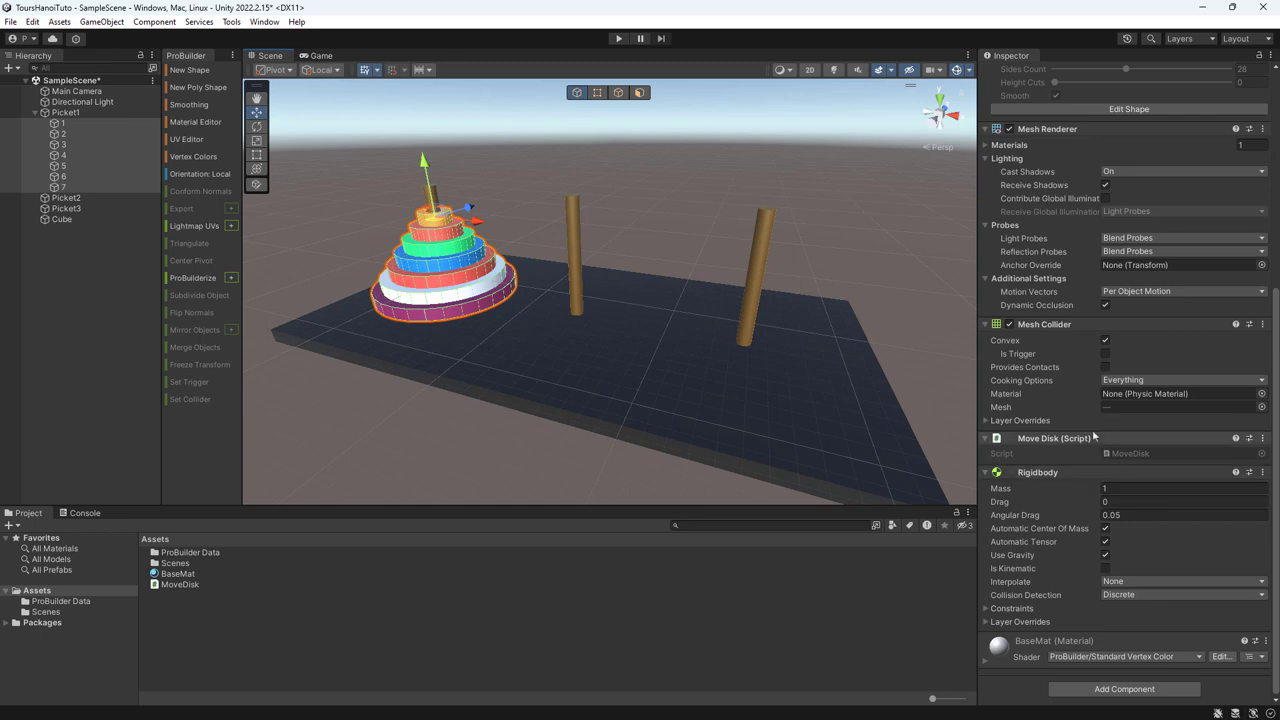
pyautogui.click(986, 609)
pyautogui.scroll(-1, 1060, 620)
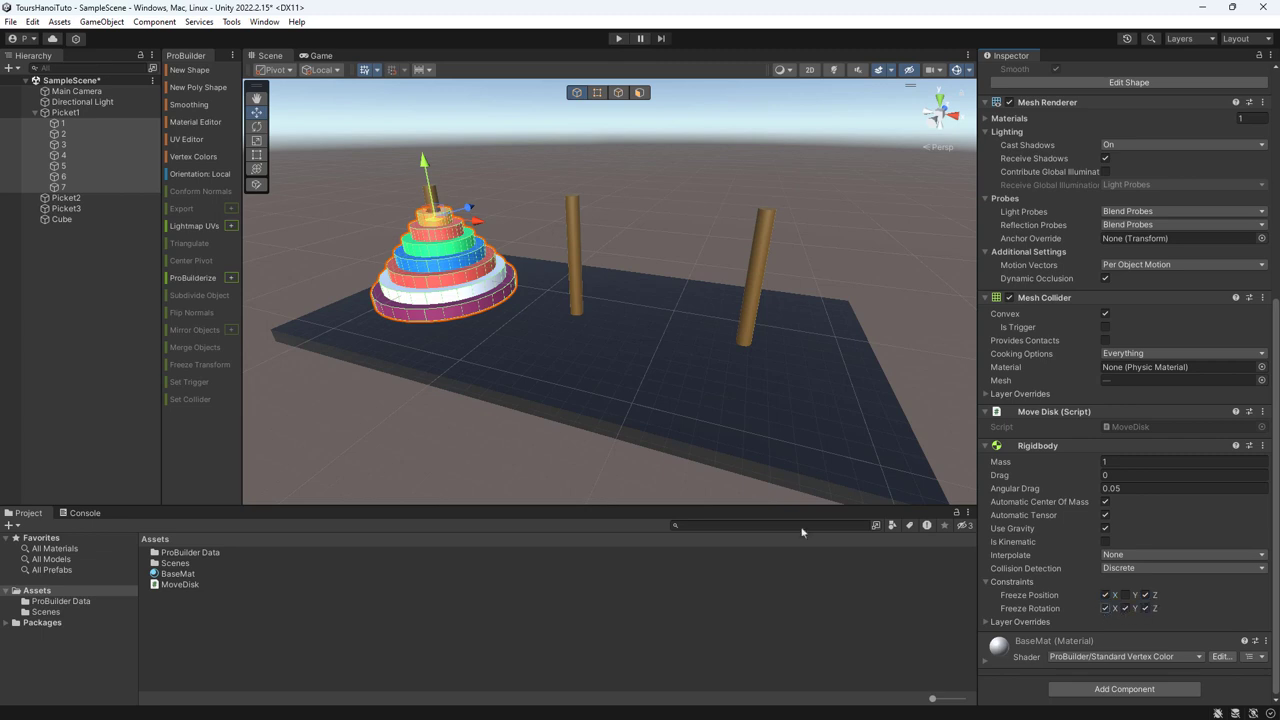
# - Play and drop the orange and red disks onto the middle and right pegs
pyautogui.click(618, 38)
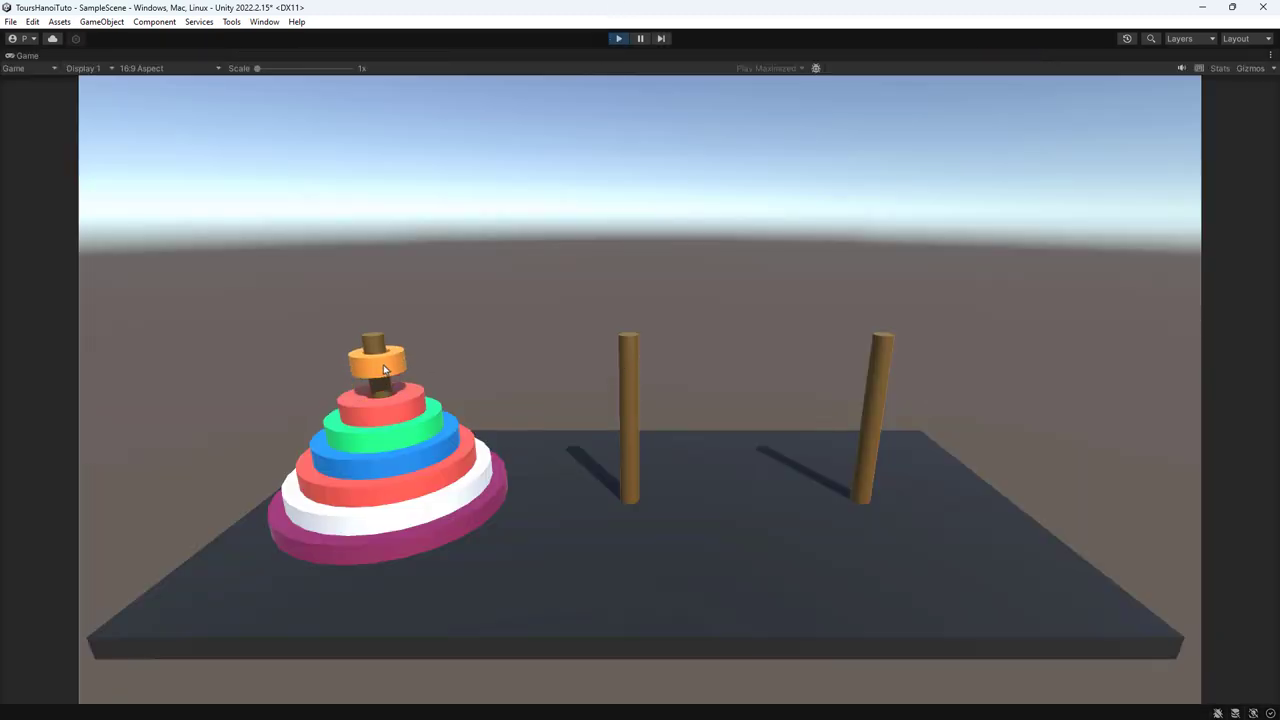
pyautogui.moveTo(383, 370); pyautogui.dragTo(646, 234)
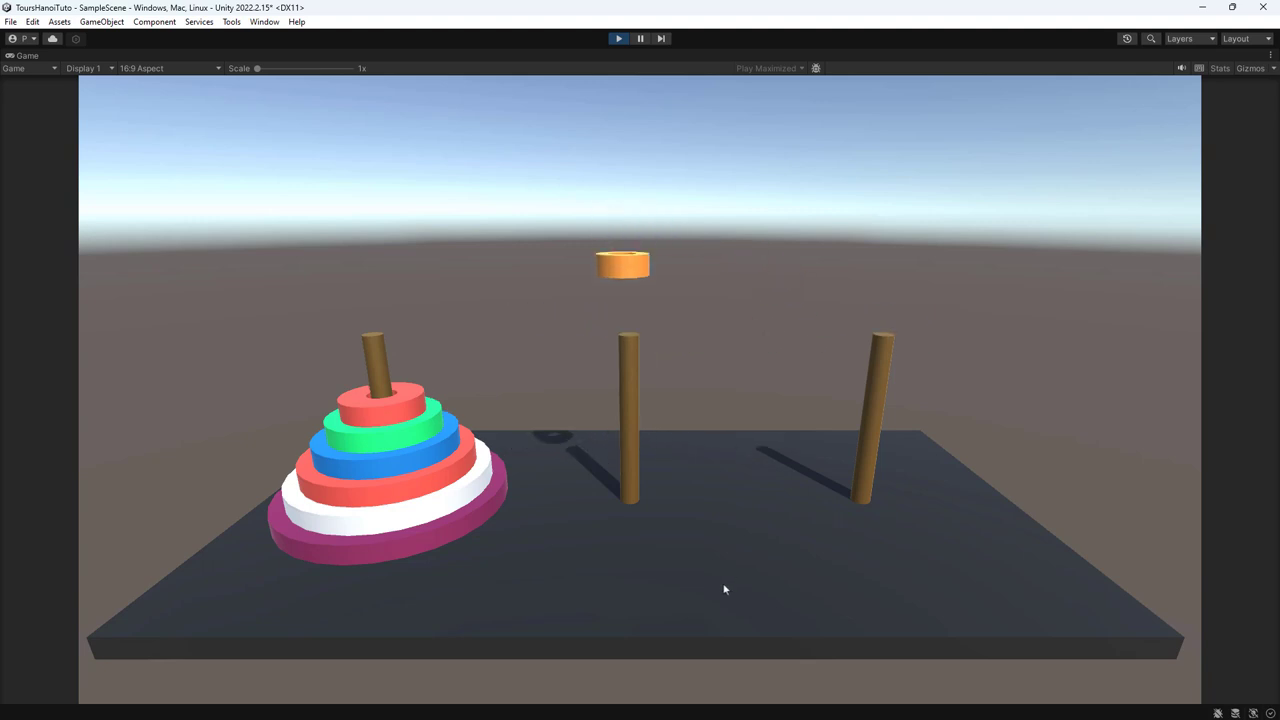
pyautogui.moveTo(380, 412); pyautogui.dragTo(856, 218)
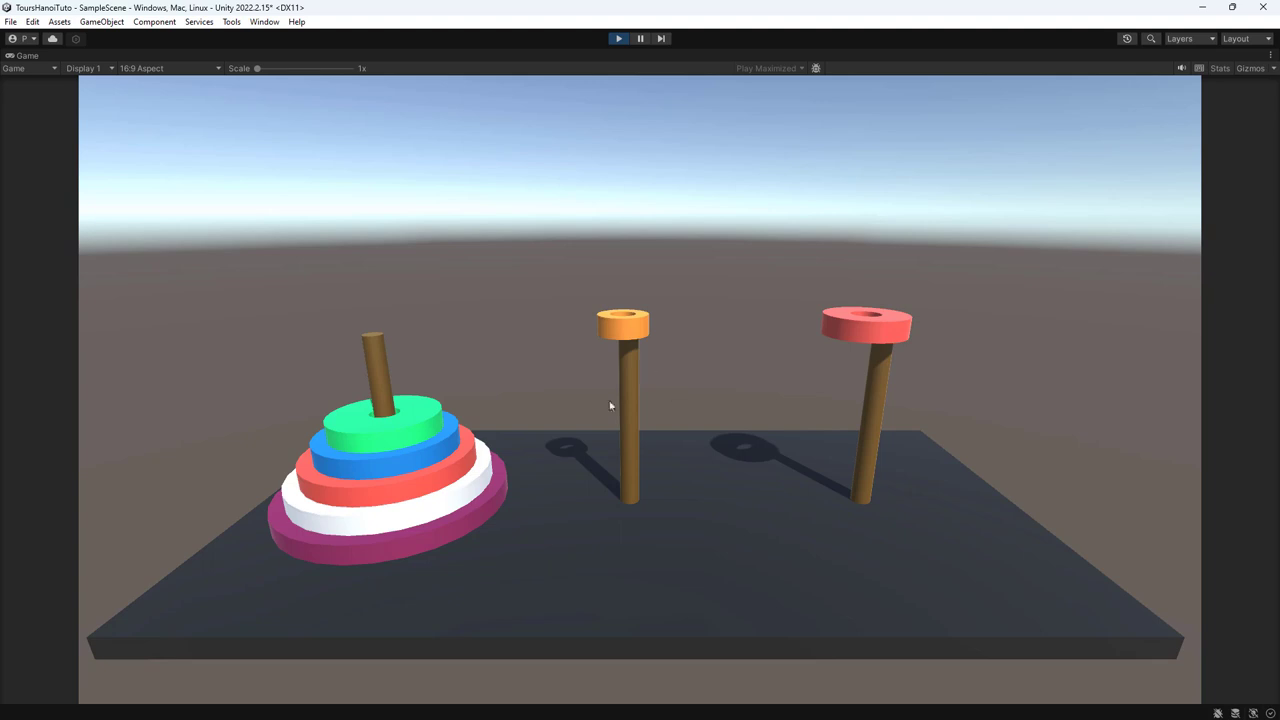
# - Turn off the Mesh Collider on Picket1, then on Picket2 and Picket3
pyautogui.click(618, 39)
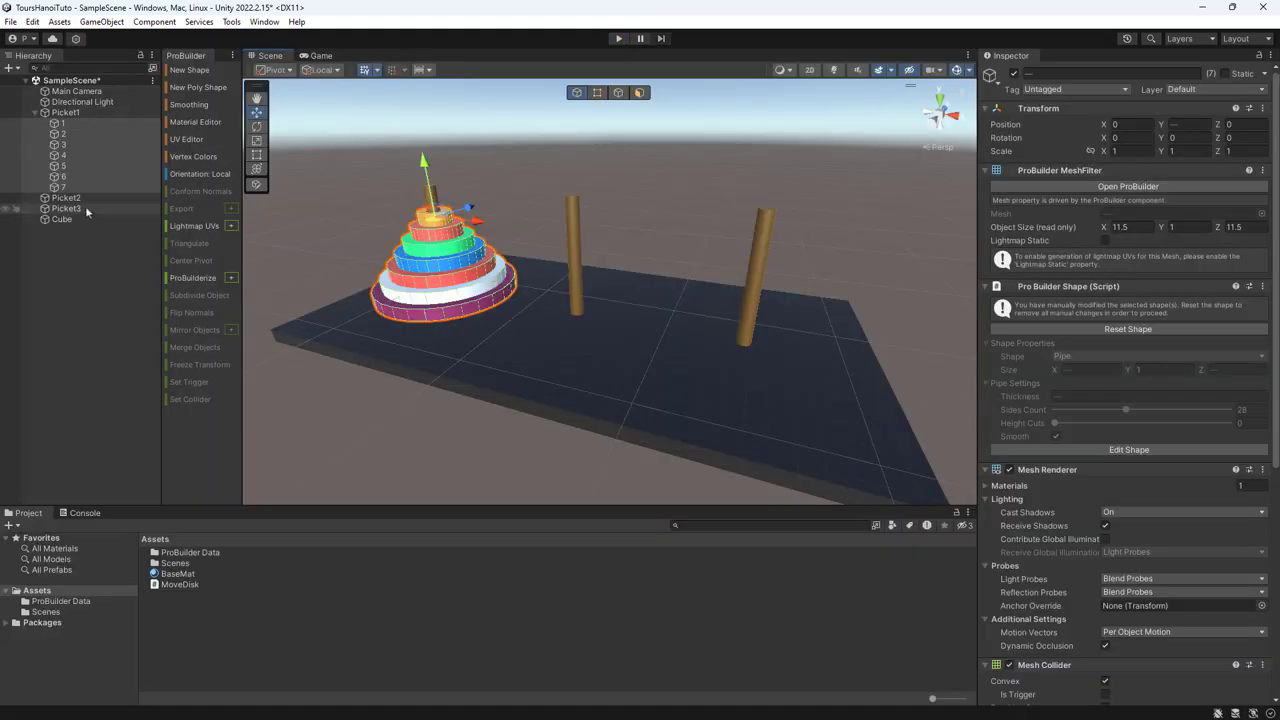
pyautogui.click(82, 113)
pyautogui.scroll(-3, 1065, 575)
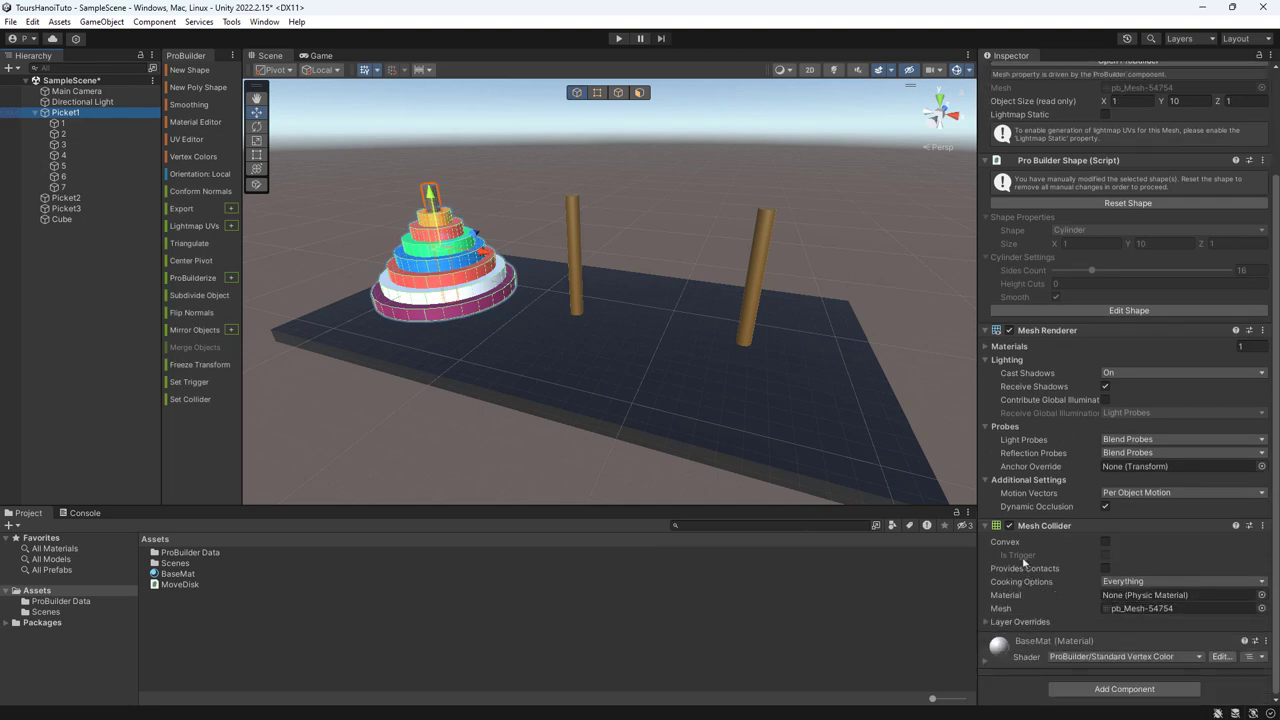
pyautogui.click(1009, 525)
pyautogui.click(66, 198)
pyautogui.keyDown('shift'); pyautogui.click(76, 209); pyautogui.keyUp('shift')
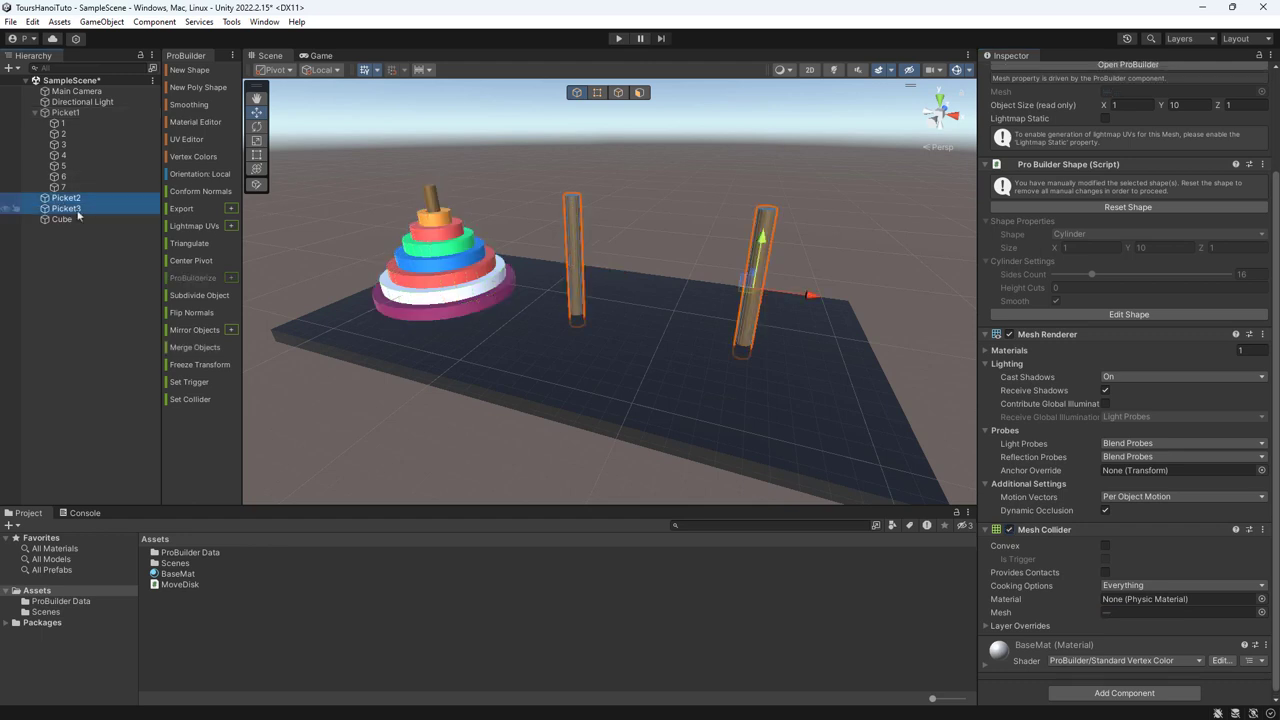
pyautogui.click(1009, 529)
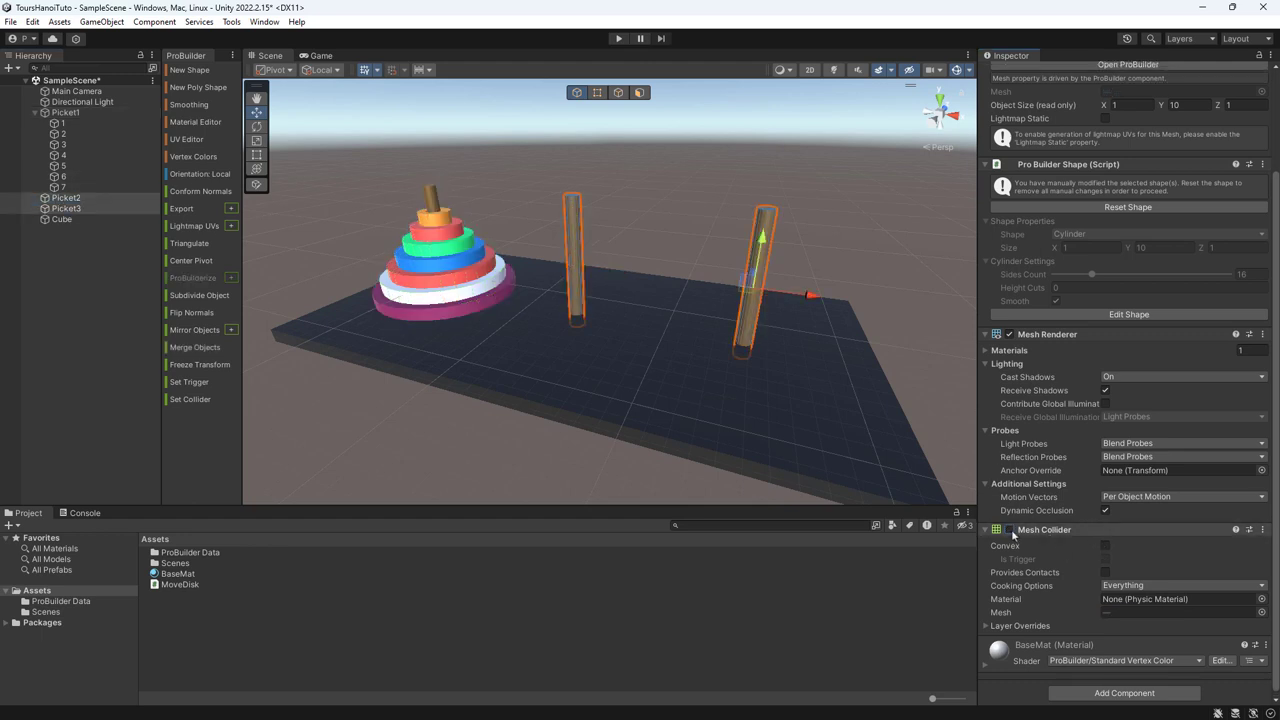
# - Test-play by dropping the orange and red disks onto the middle peg, then stop
pyautogui.click(618, 40)
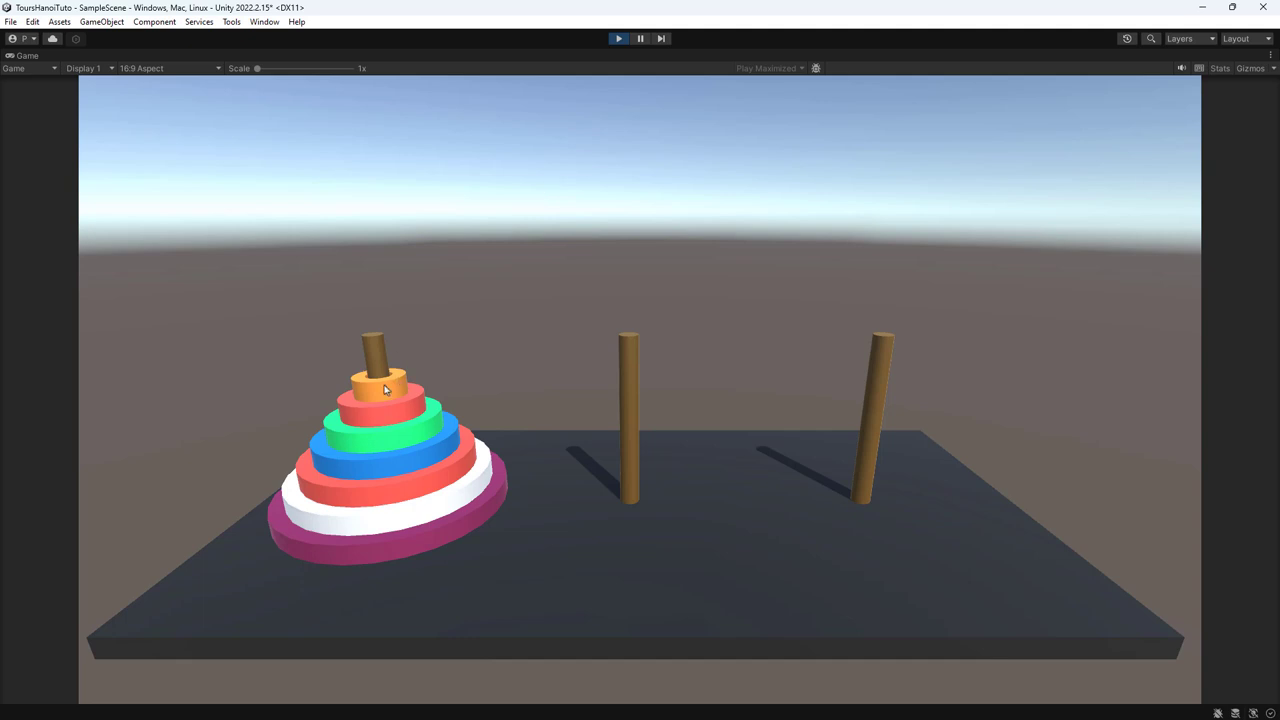
pyautogui.moveTo(385, 390); pyautogui.dragTo(622, 256)
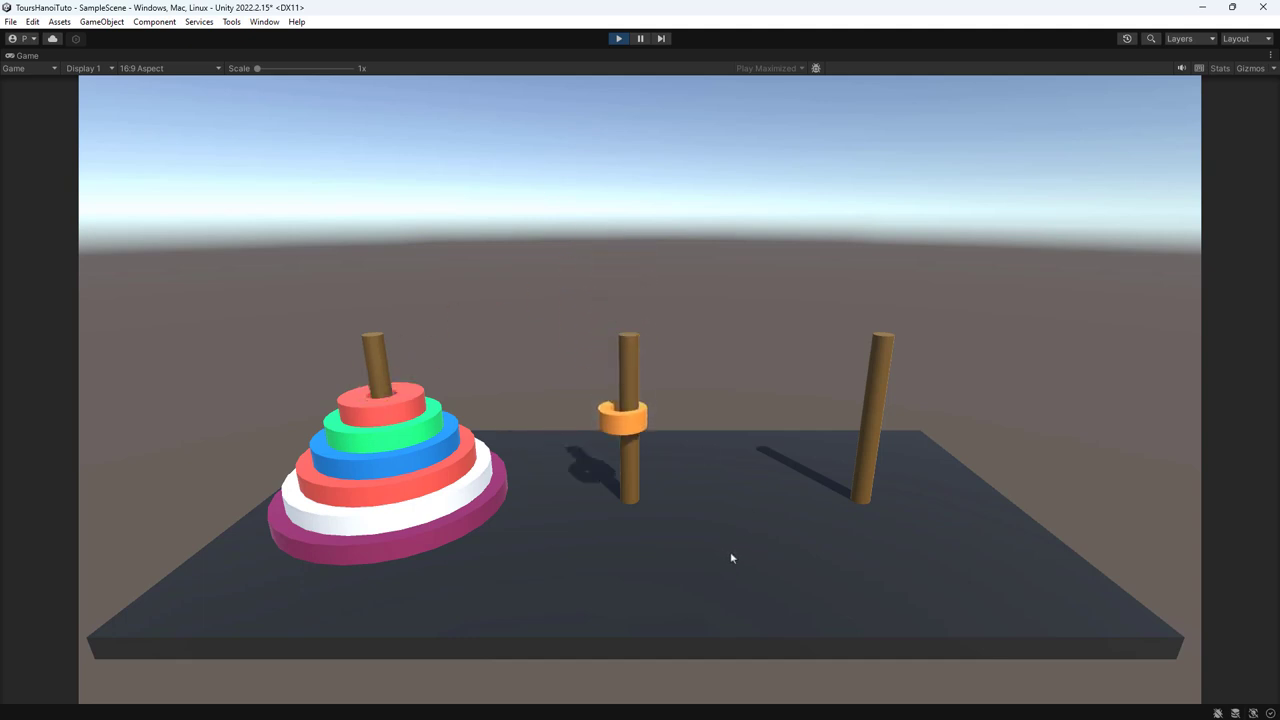
pyautogui.moveTo(613, 497)
pyautogui.mouseDown()
pyautogui.moveTo(587, 367)
pyautogui.moveTo(620, 370)
pyautogui.mouseUp()
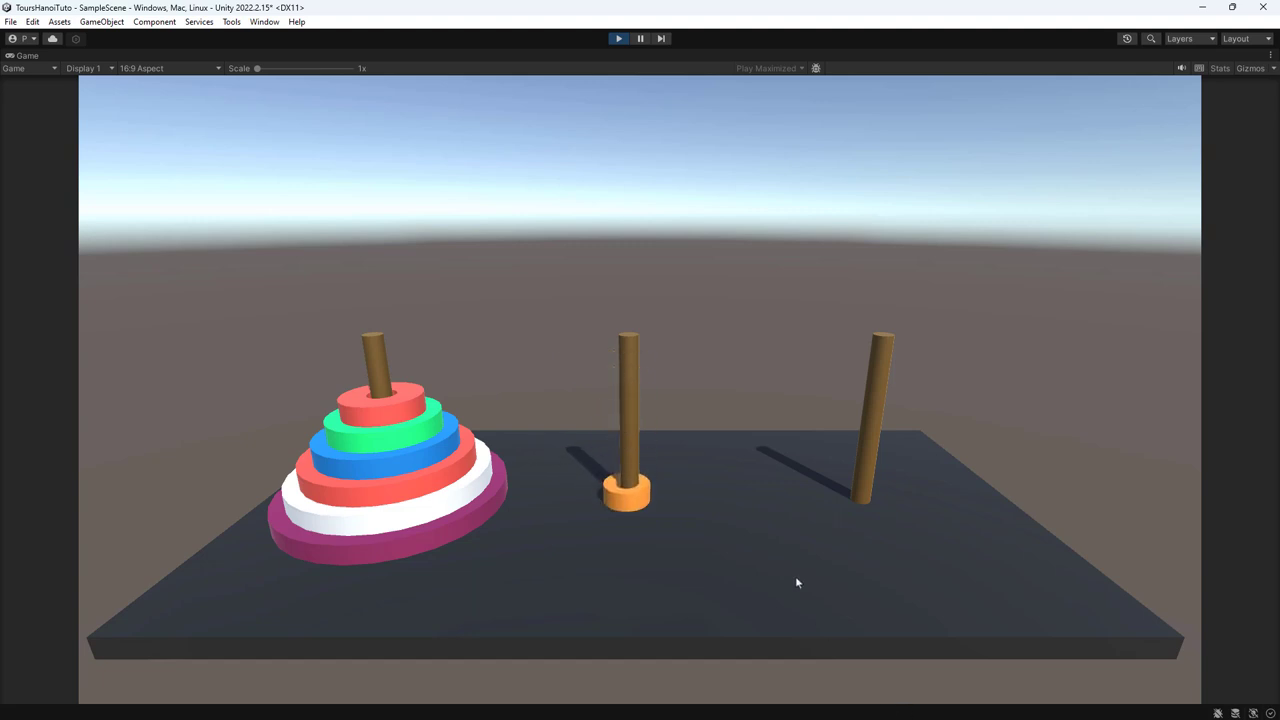
pyautogui.moveTo(632, 503); pyautogui.dragTo(827, 227)
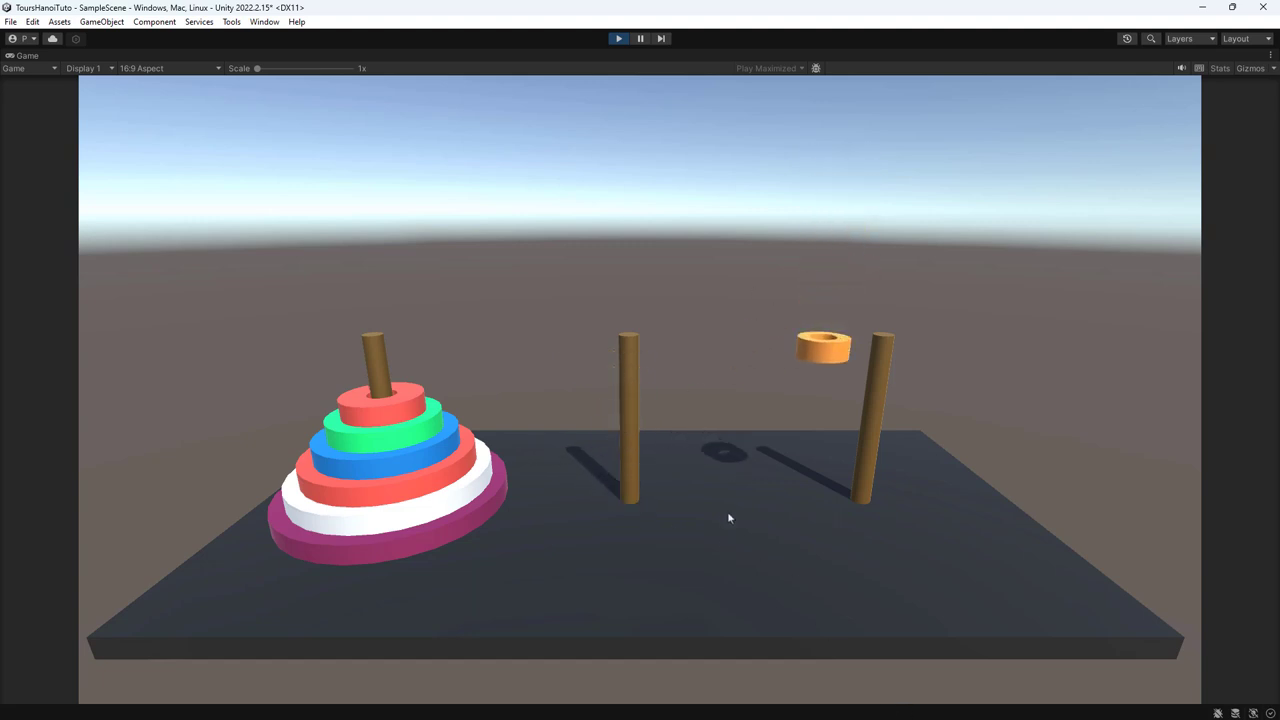
pyautogui.moveTo(805, 490); pyautogui.dragTo(521, 311)
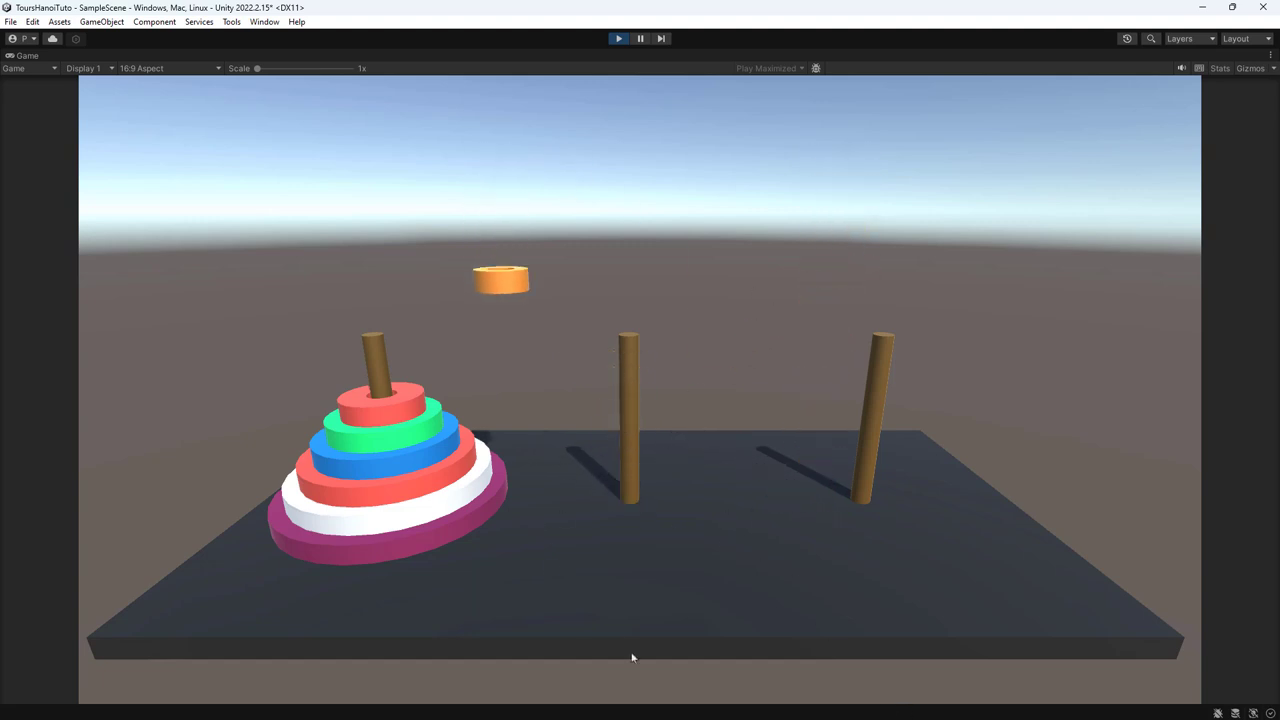
pyautogui.moveTo(351, 413); pyautogui.dragTo(610, 270)
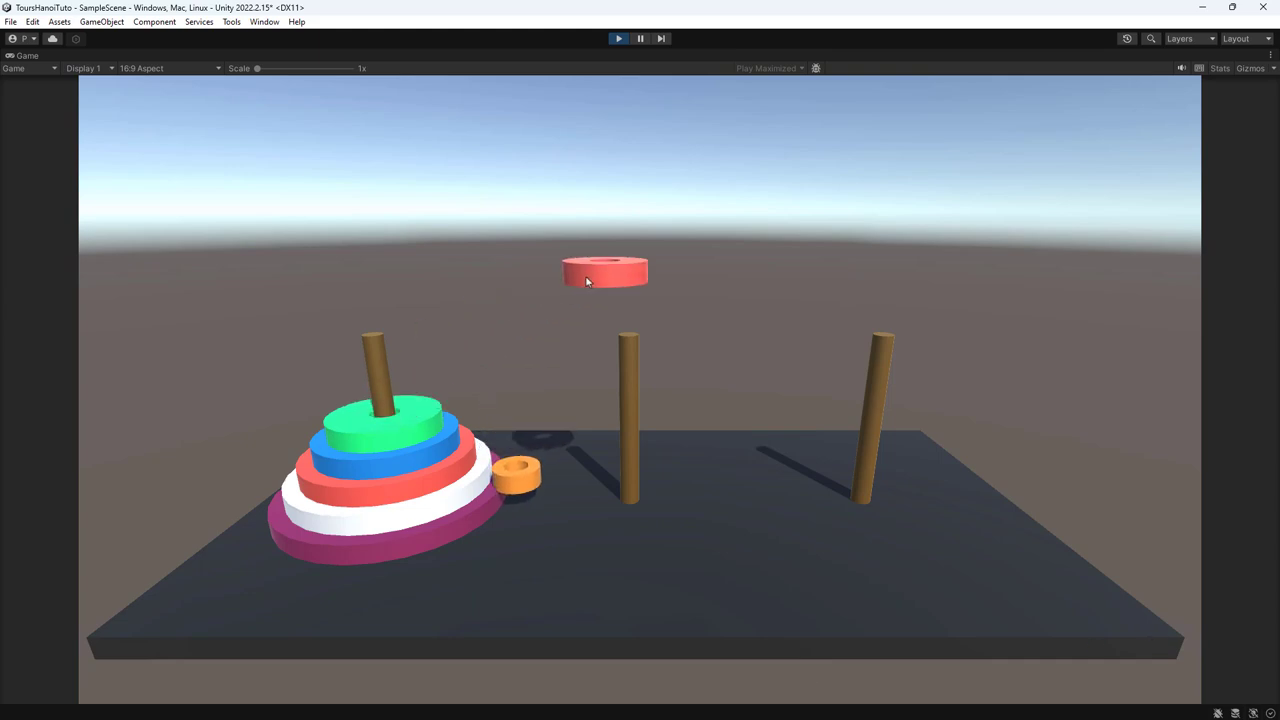
pyautogui.click(617, 39)
# - Set Rigidbody Angular Drag to 0 on all seven disks
pyautogui.click(62, 123)
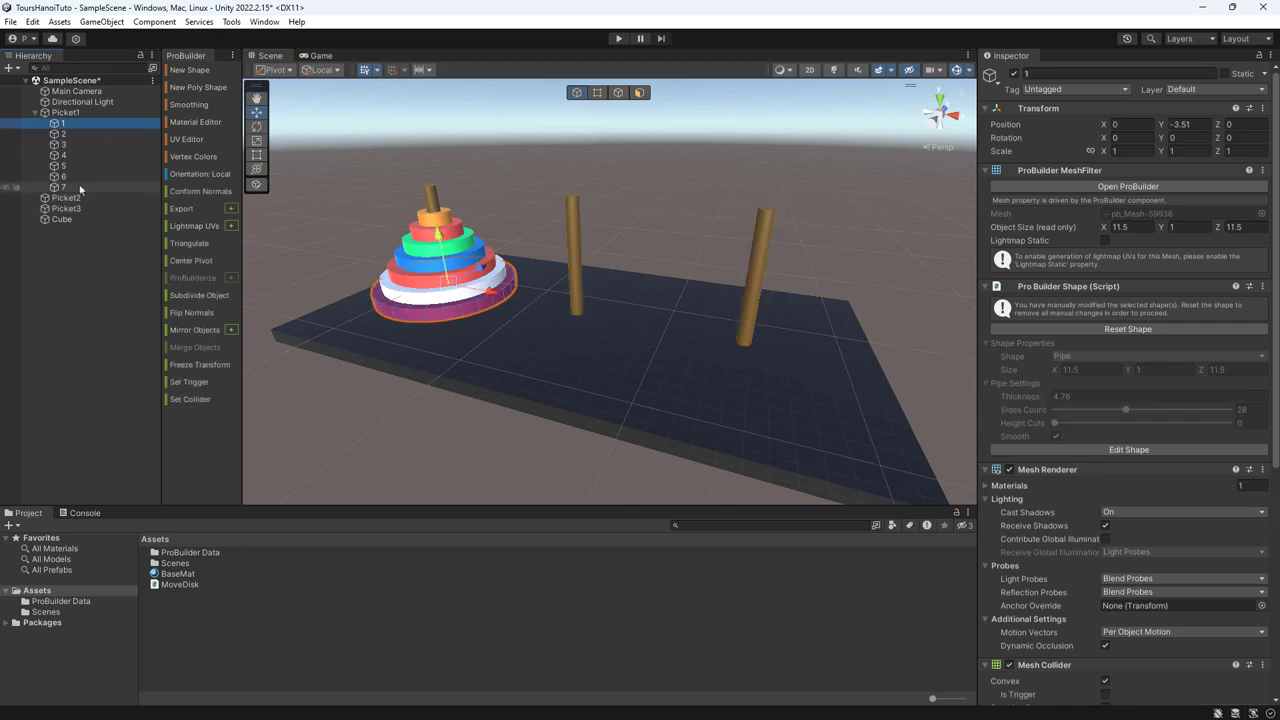
pyautogui.keyDown('shift'); pyautogui.click(62, 187); pyautogui.keyUp('shift')
pyautogui.scroll(-4, 1050, 495)
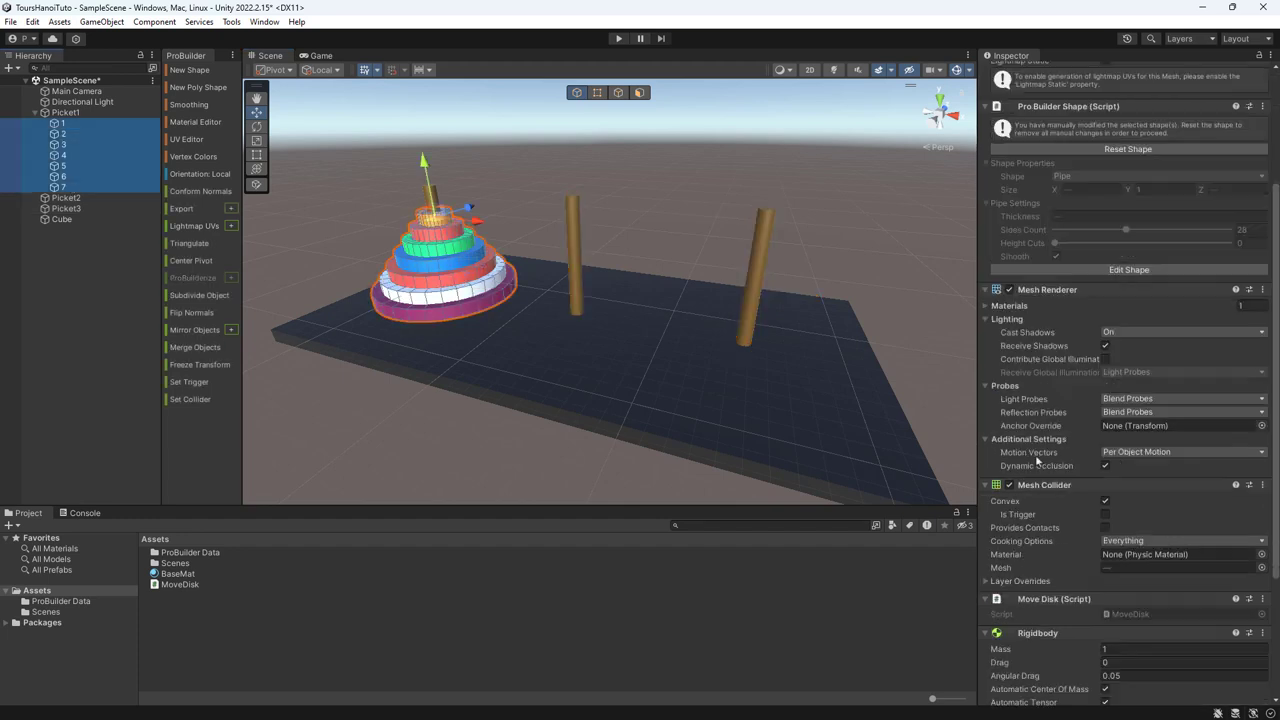
pyautogui.scroll(-5, 1035, 487)
pyautogui.click(1157, 496)
pyautogui.write('0')
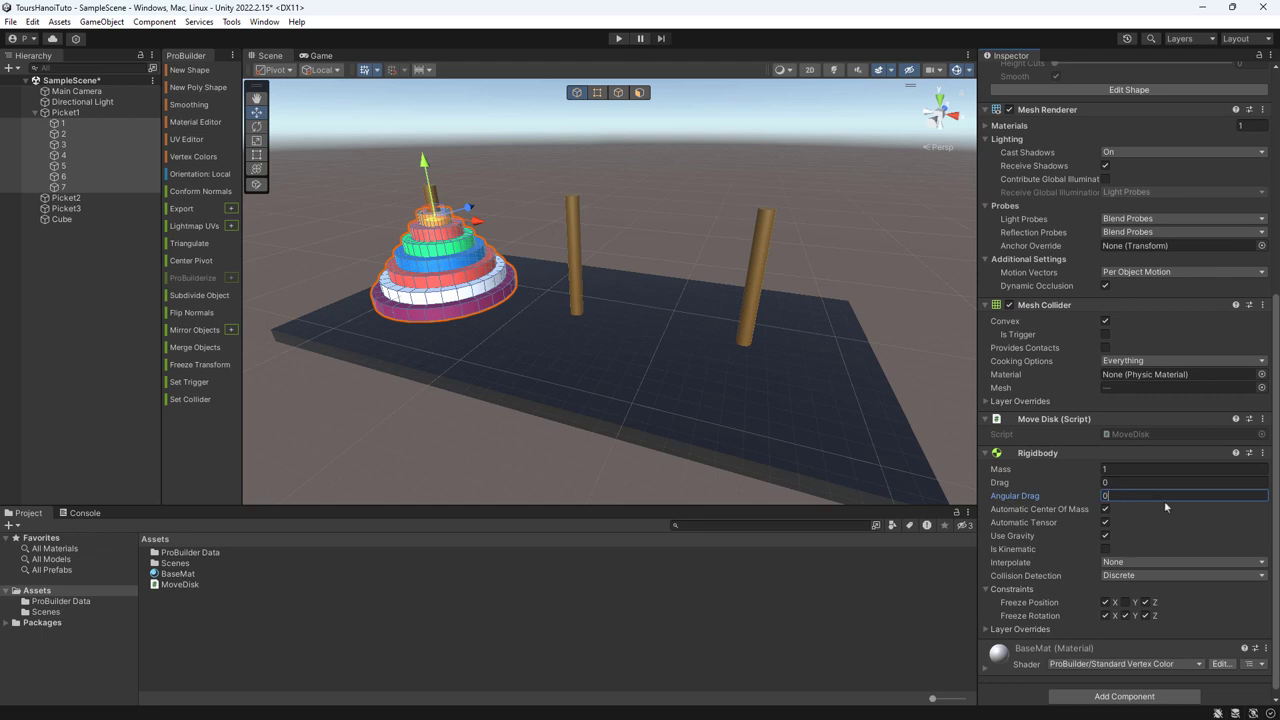
# - Test-play by clicking the top disks of the left stack, then stop
pyautogui.click(618, 38)
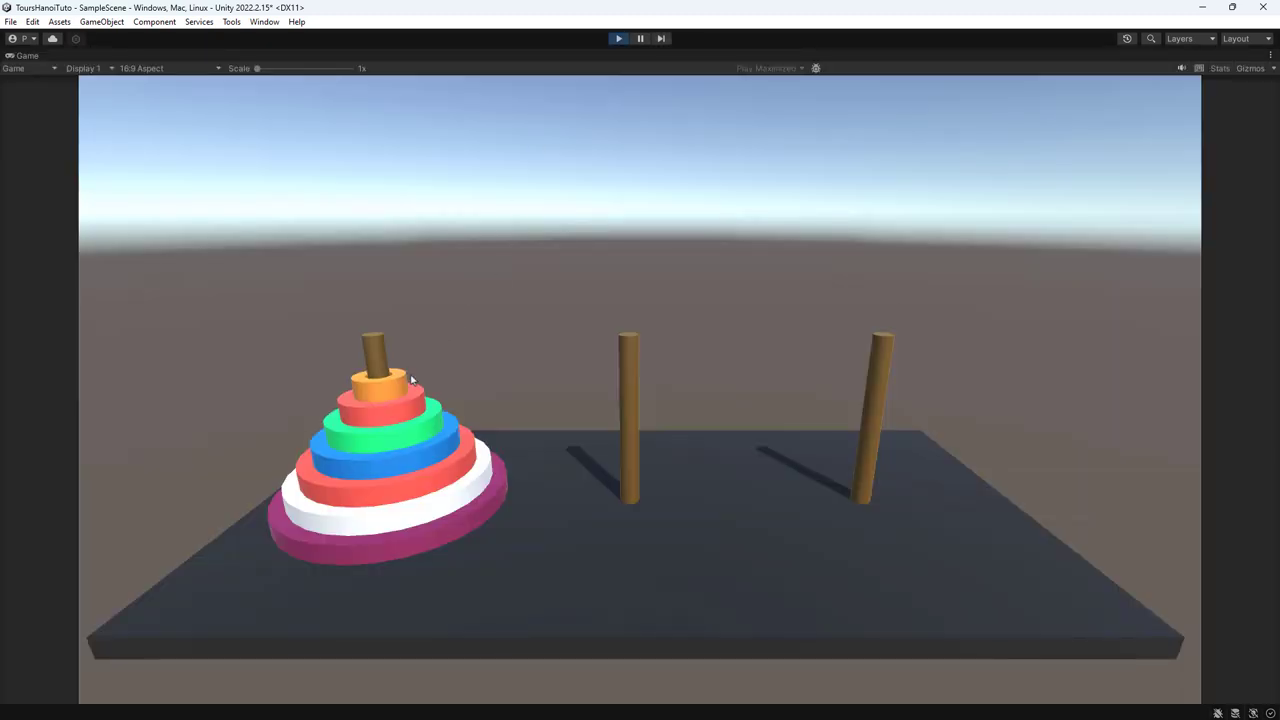
pyautogui.click(385, 390)
pyautogui.click(395, 482)
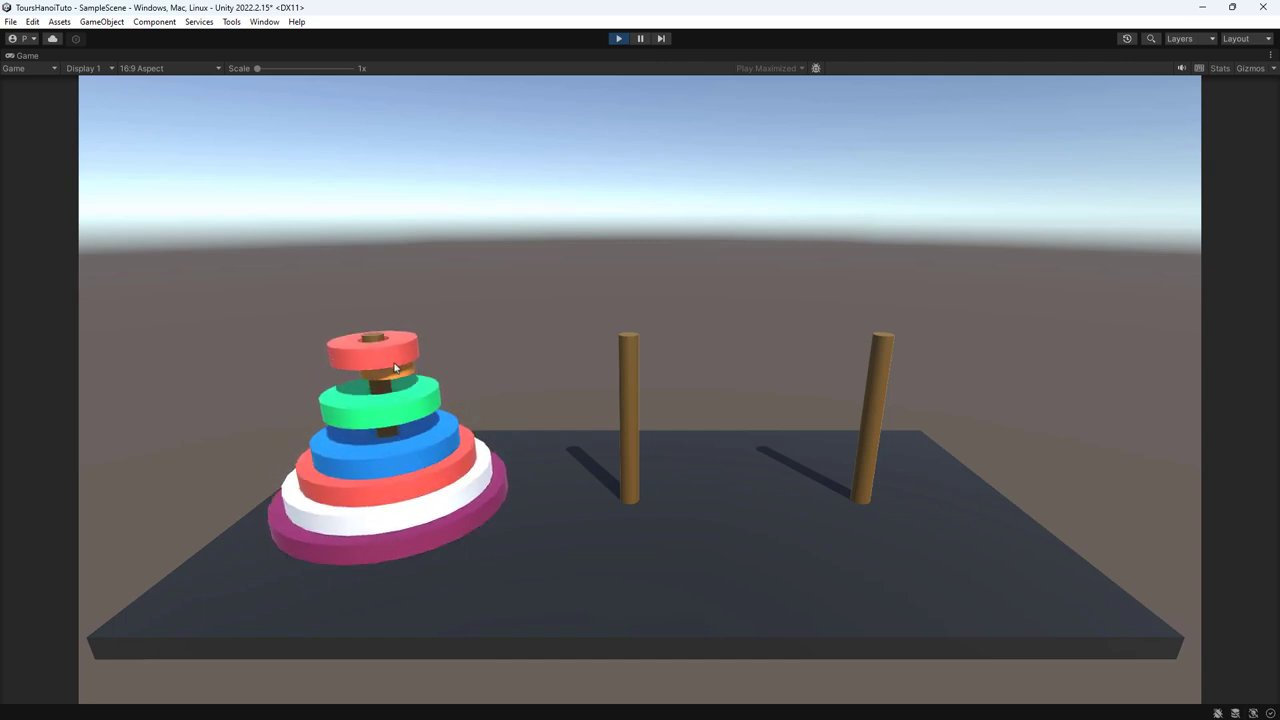
pyautogui.click(403, 400)
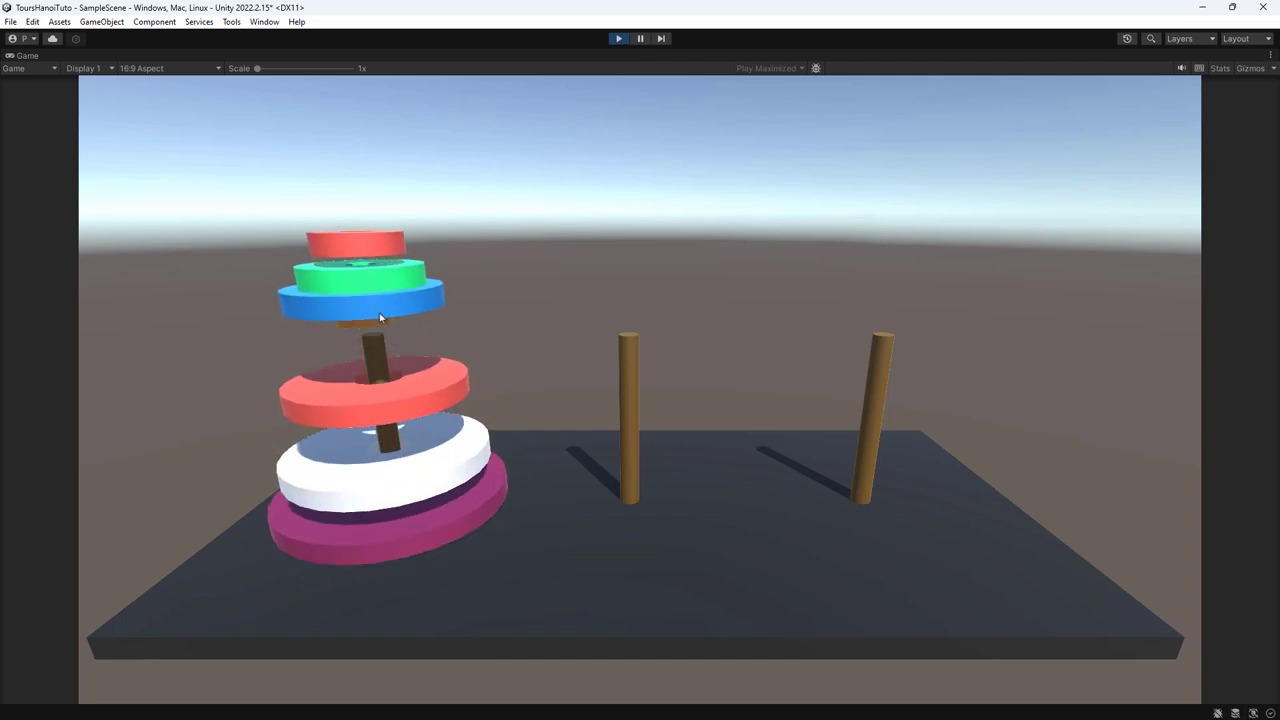
pyautogui.click(391, 366)
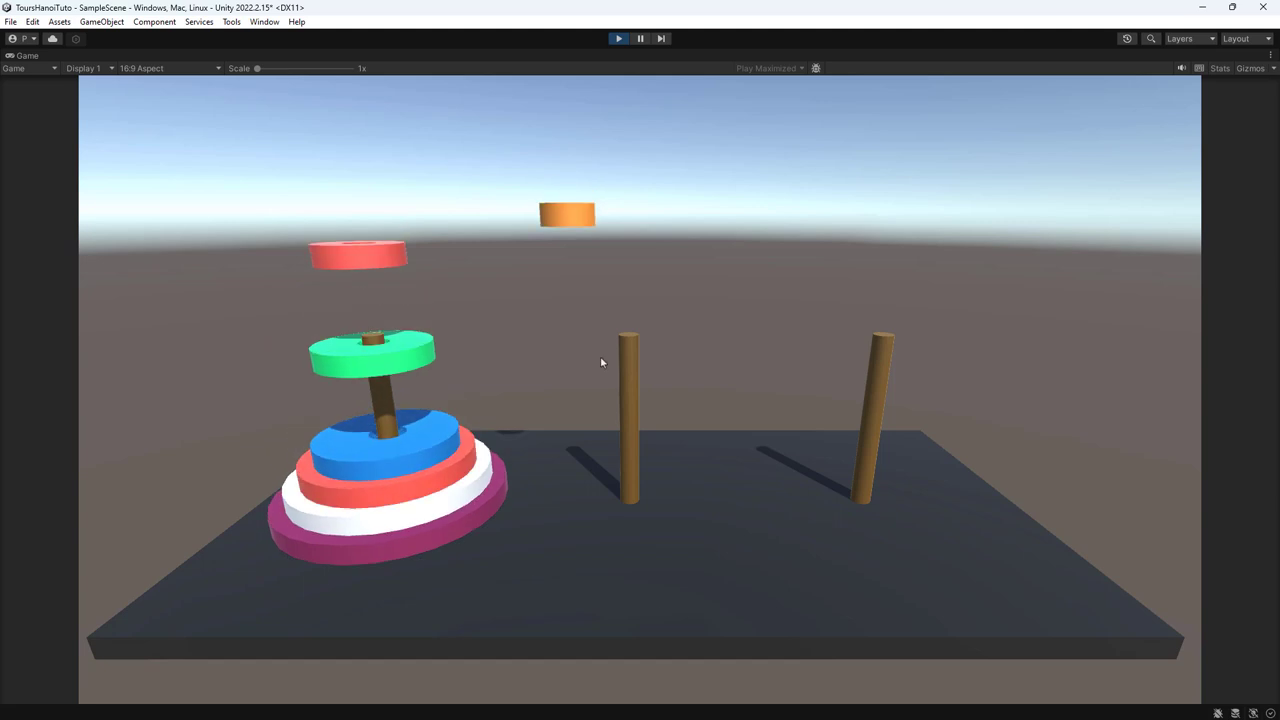
pyautogui.click(617, 40)
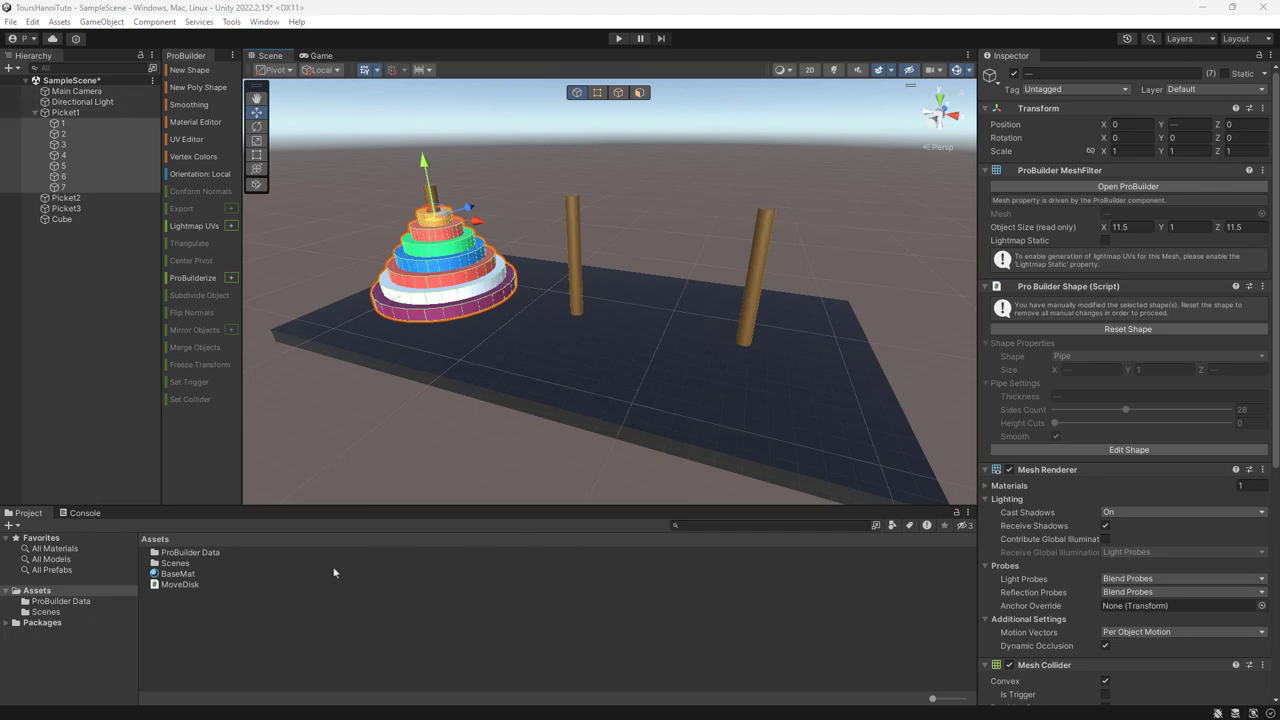
# - Open the MoveDisk script and add a Start method below the fields
pyautogui.doubleClick(180, 585)
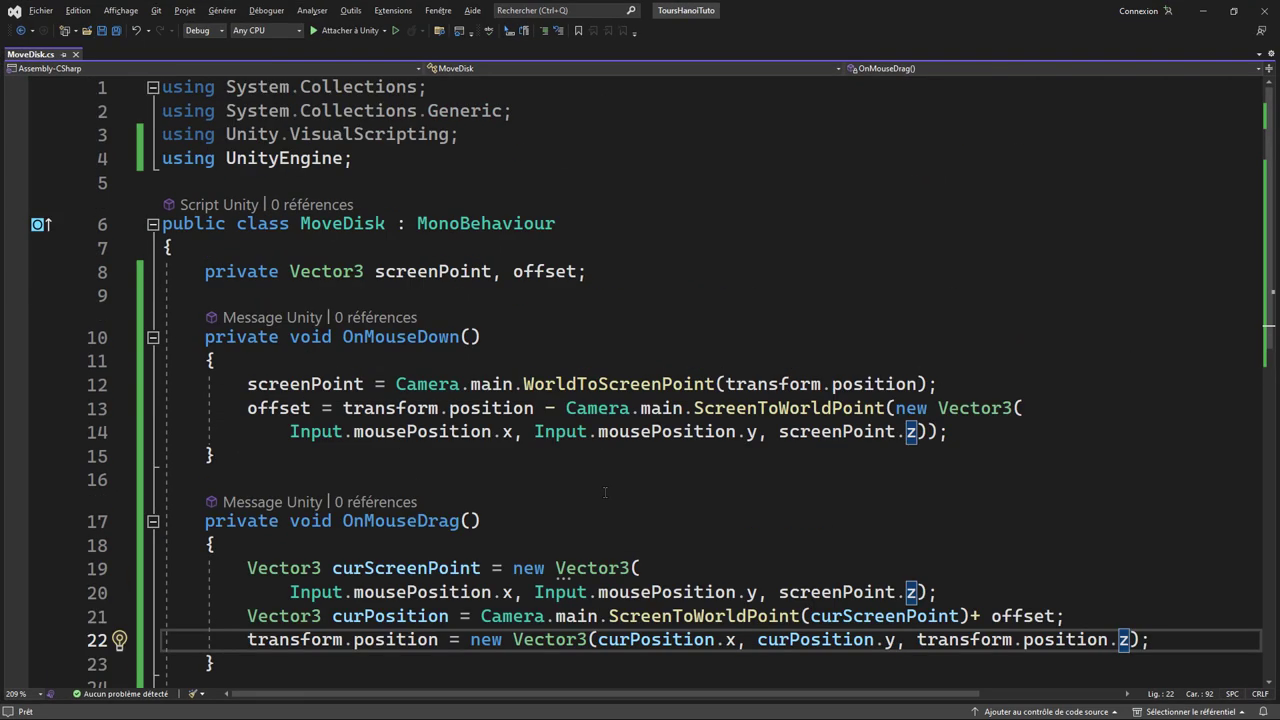
pyautogui.click(346, 295)
pyautogui.press('Return')
pyautogui.press('Return')
pyautogui.write('vo')
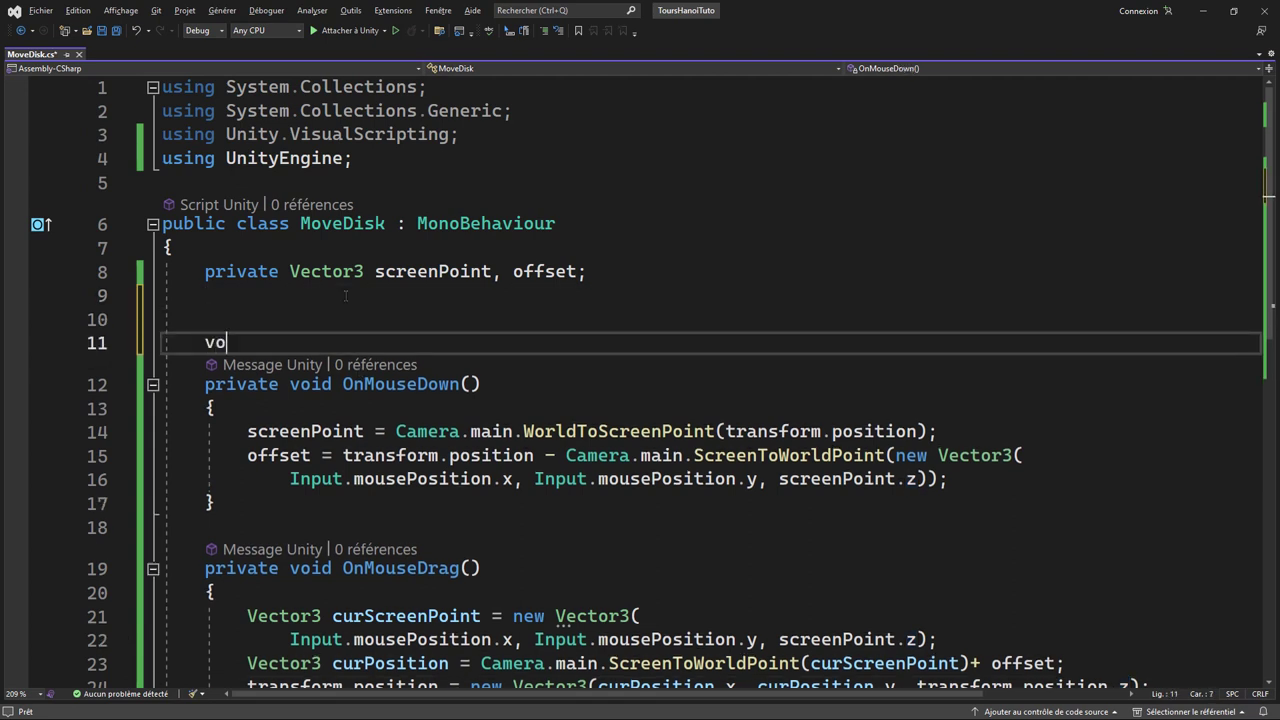
pyautogui.write('id Star')
pyautogui.press('Tab')
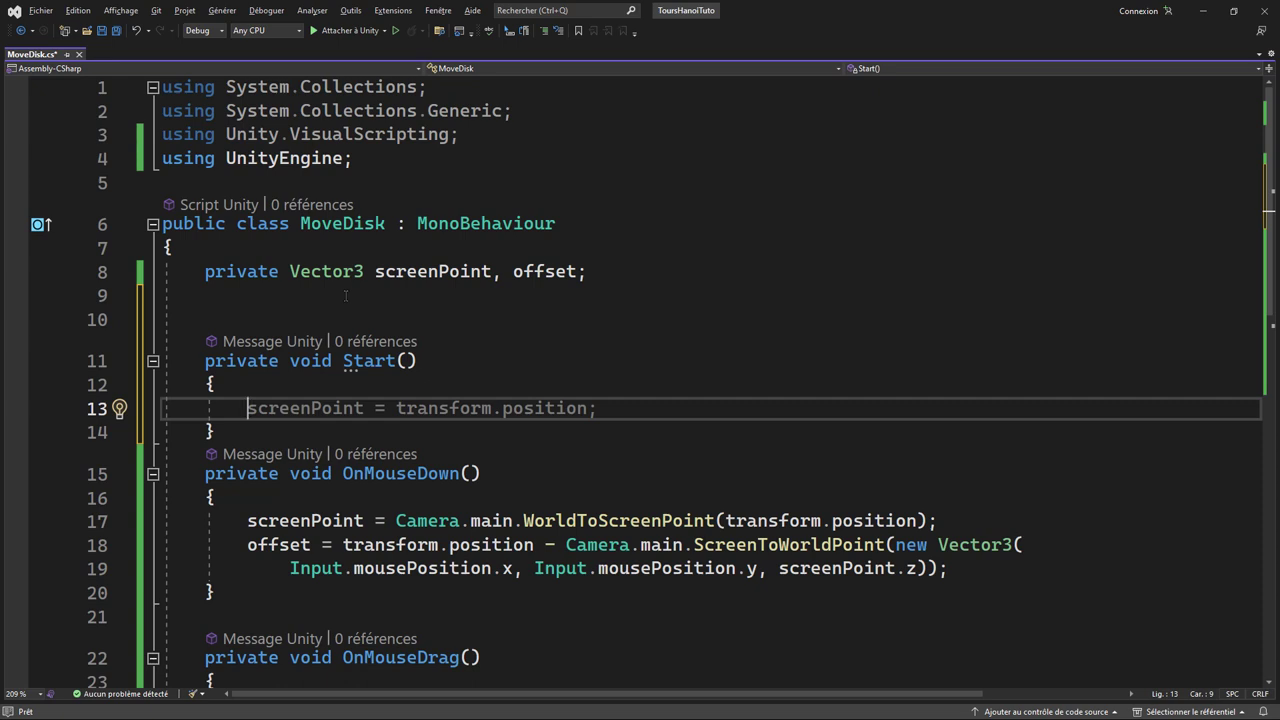
# - In Start, set Physics.gravity = new Vector3(0f, -20f, 0f); and save
pyautogui.write('phy')
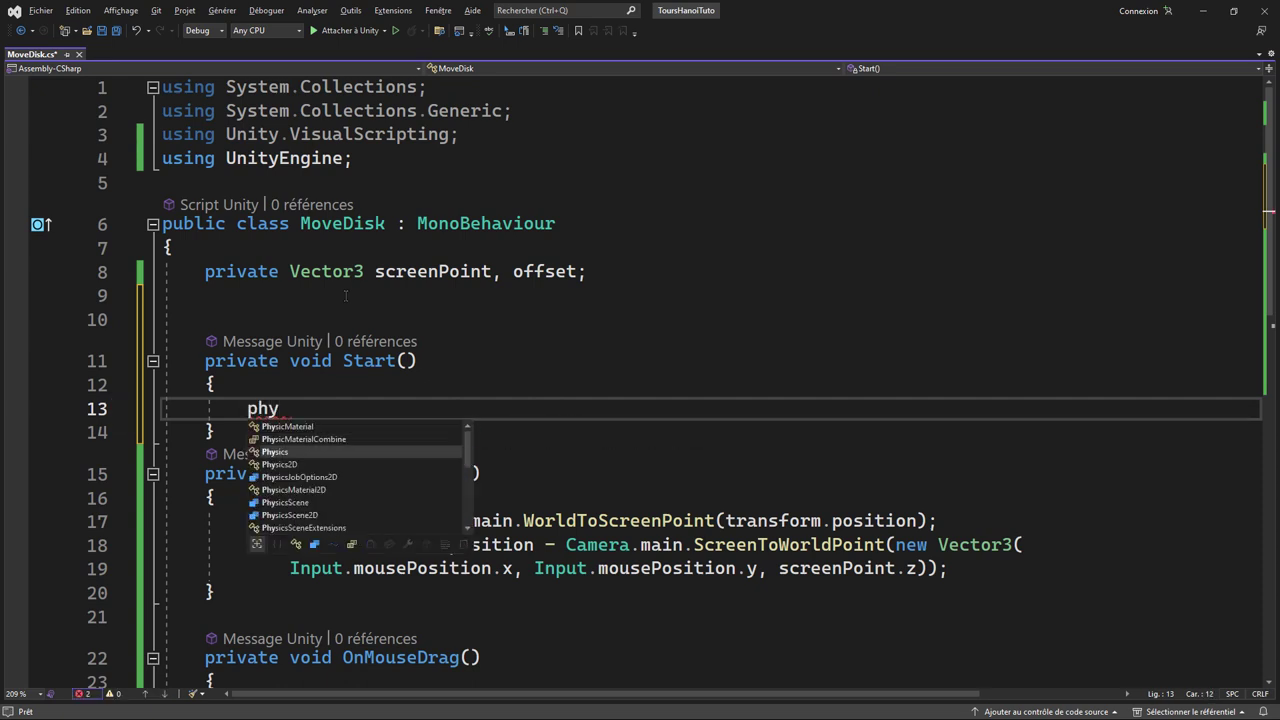
pyautogui.press('Tab')
pyautogui.write('.g')
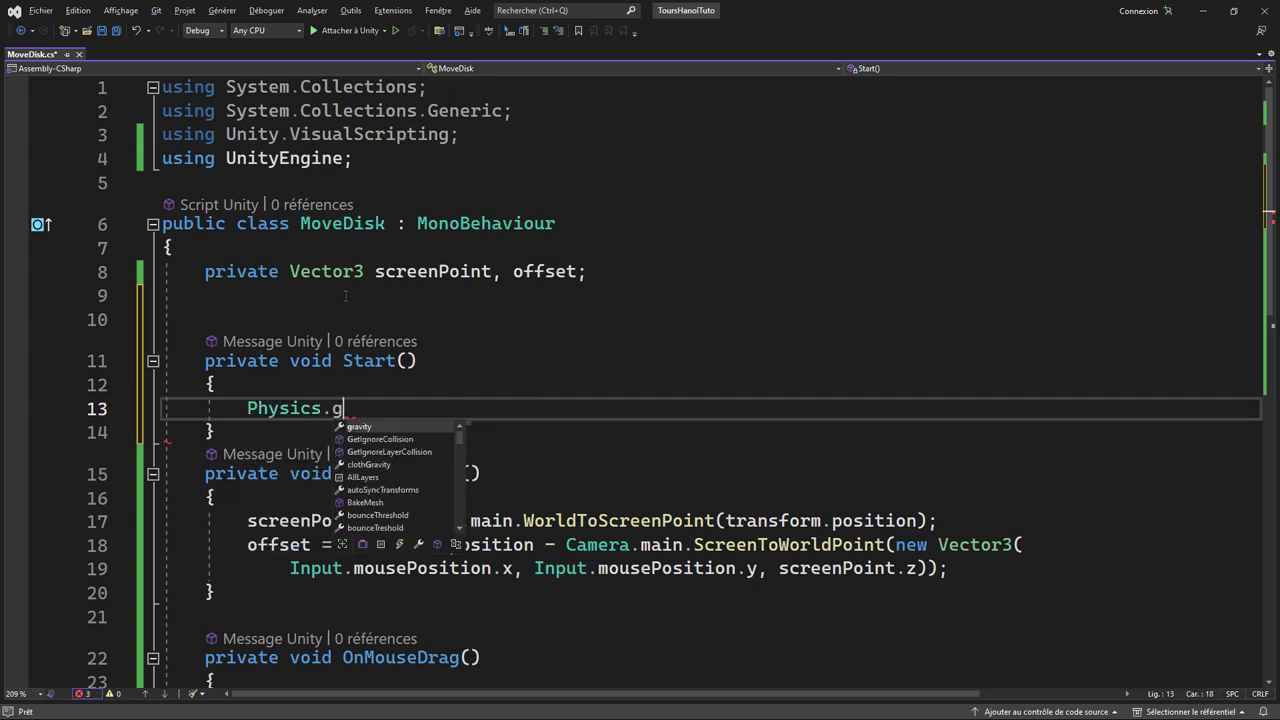
pyautogui.write('ra')
pyautogui.press('Tab')
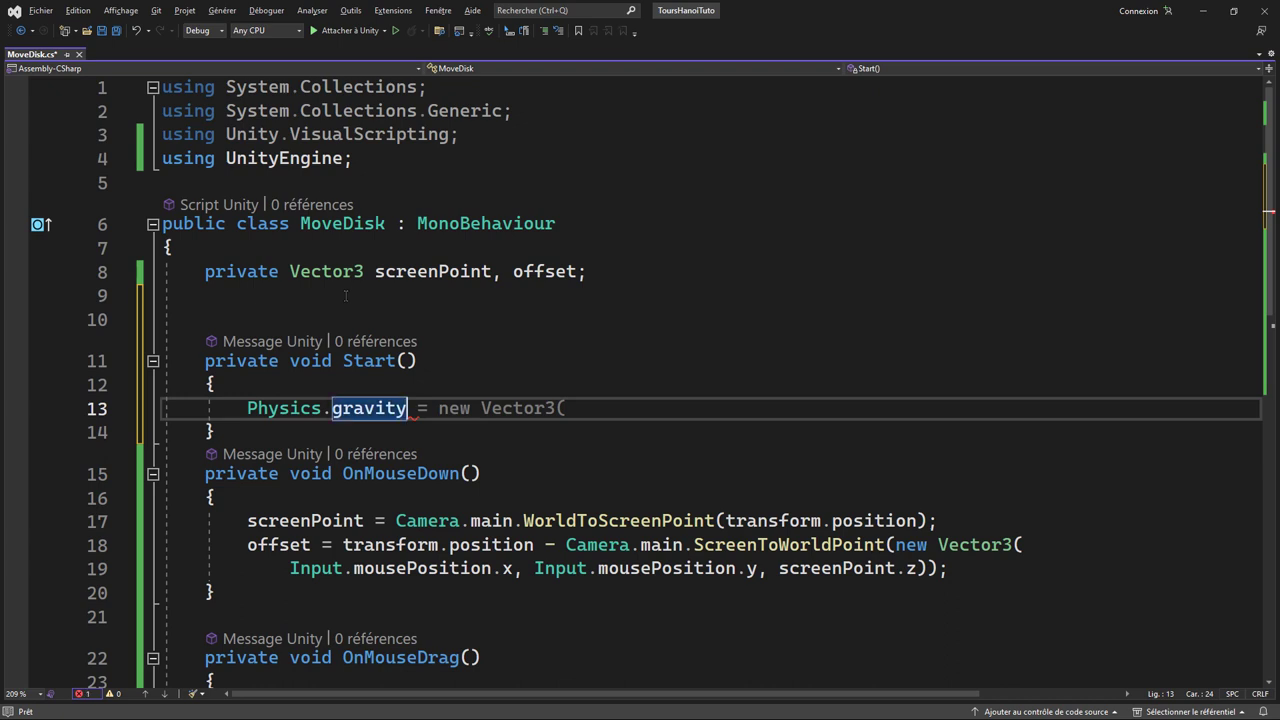
pyautogui.press('Tab')
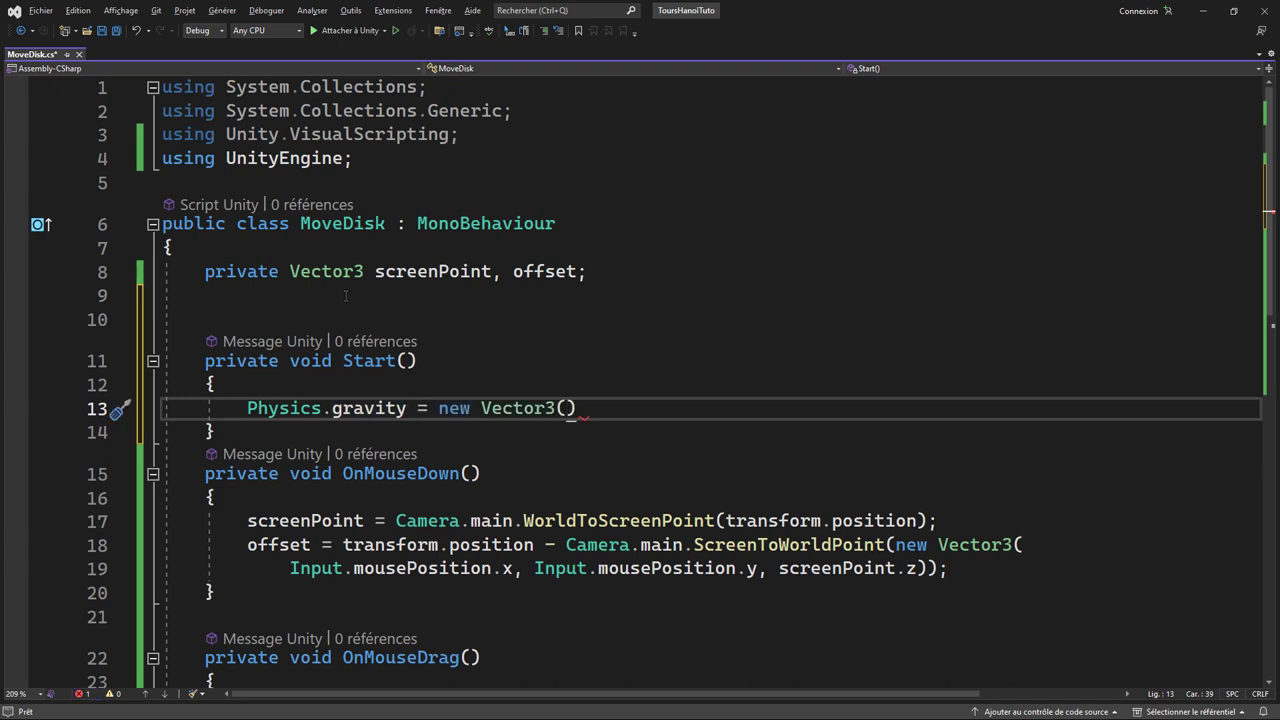
pyautogui.write('0,')
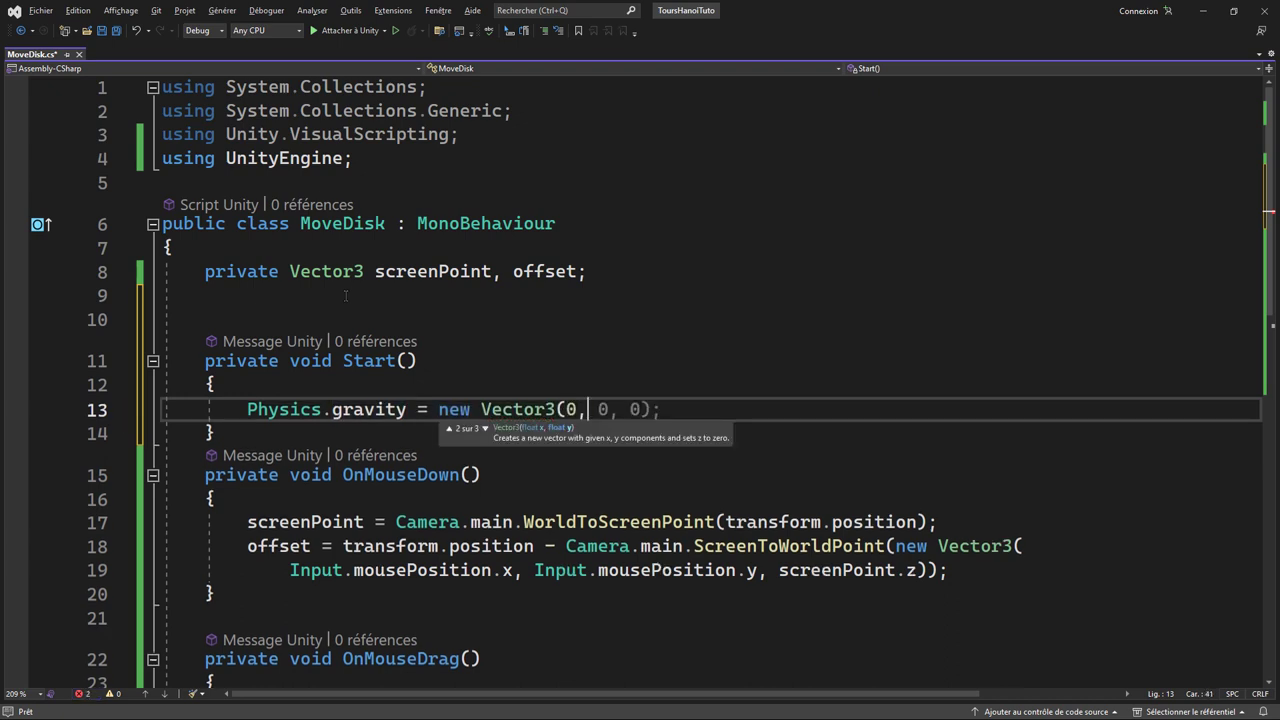
pyautogui.write('-9.81')
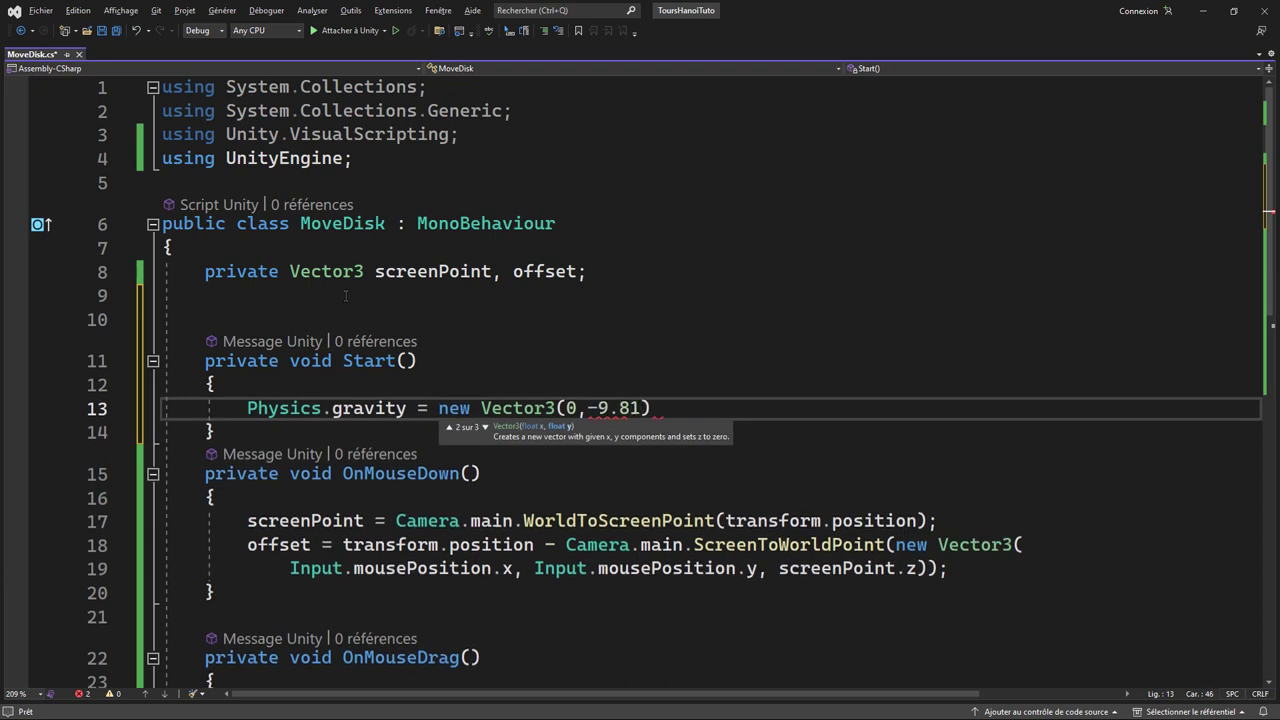
pyautogui.write('f,')
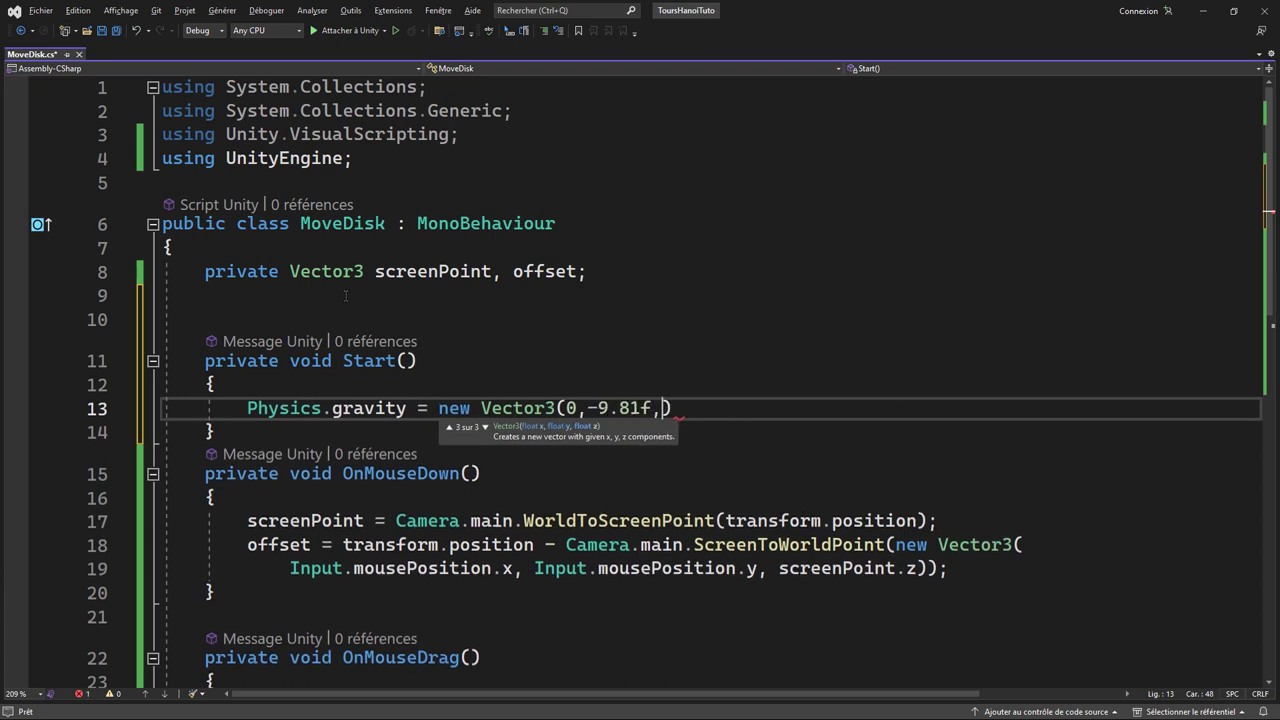
pyautogui.write('0')
pyautogui.write('f')
pyautogui.press('Left')
pyautogui.press('Left')
pyautogui.write('f')
pyautogui.press('Right')
pyautogui.press('Right')
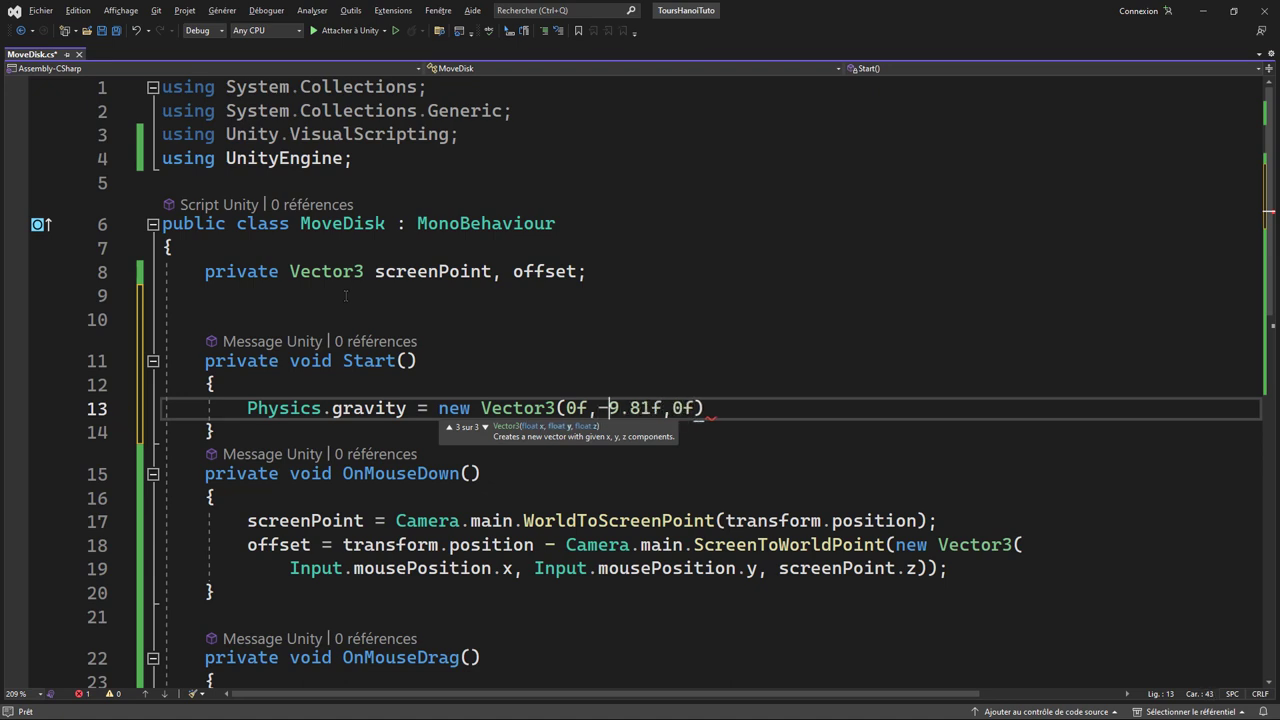
pyautogui.press('Delete')
pyautogui.press('Delete')
pyautogui.press('Delete')
pyautogui.press('Delete')
pyautogui.press('Delete')
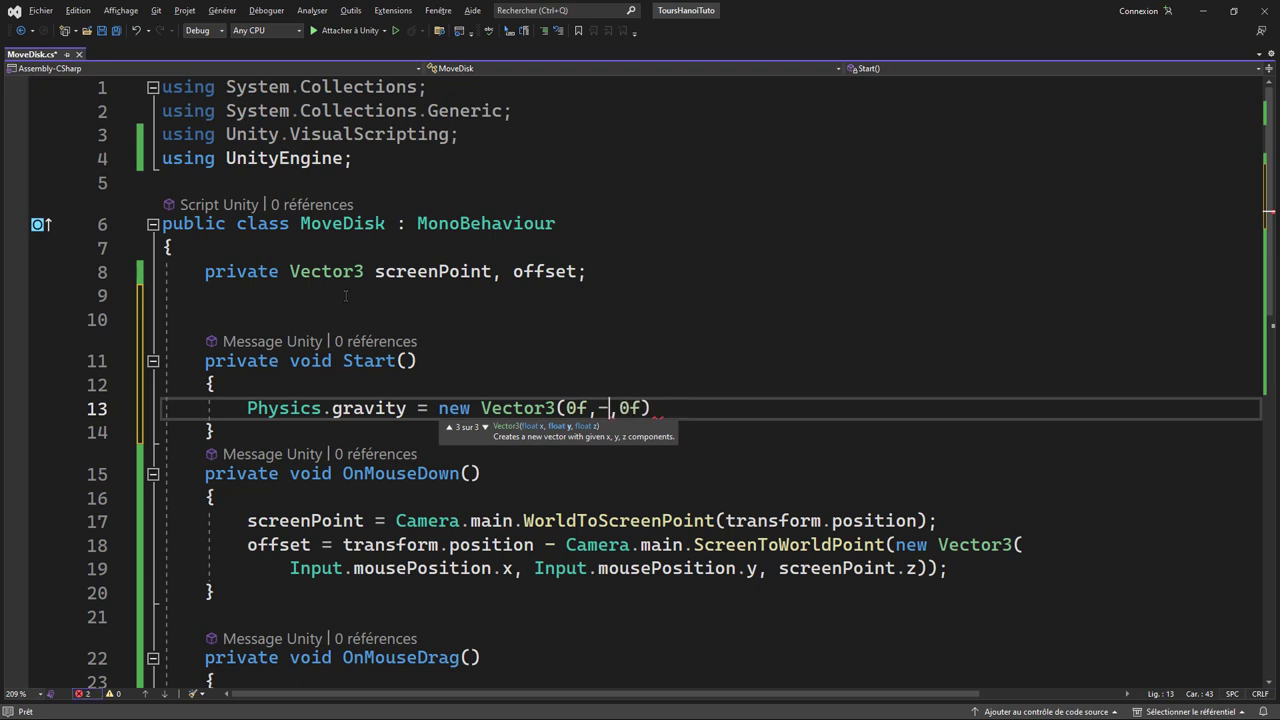
pyautogui.write('20')
pyautogui.write('f')
pyautogui.hotkey('ctrl', 's')
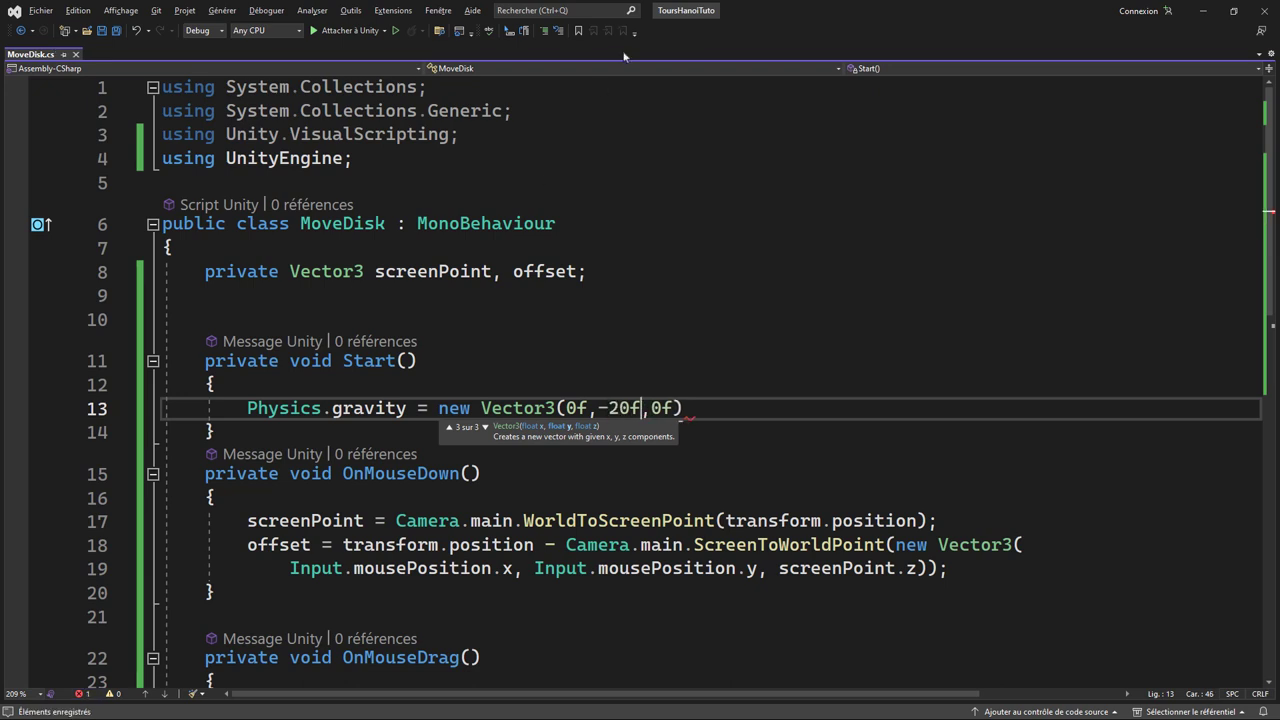
pyautogui.click(717, 412)
pyautogui.write(';')
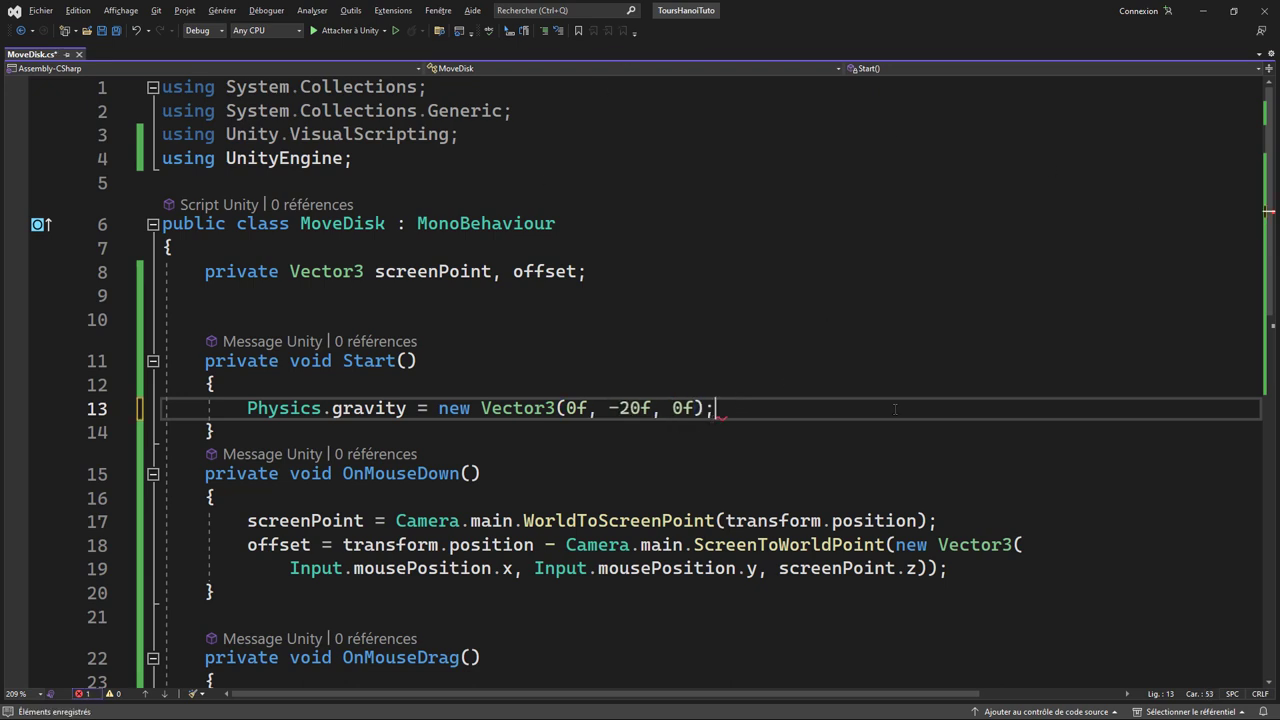
pyautogui.hotkey('ctrl', 's')
# - Test the -20 gravity in Unity by grabbing the orange top disk, then stop
pyautogui.click(1202, 10)
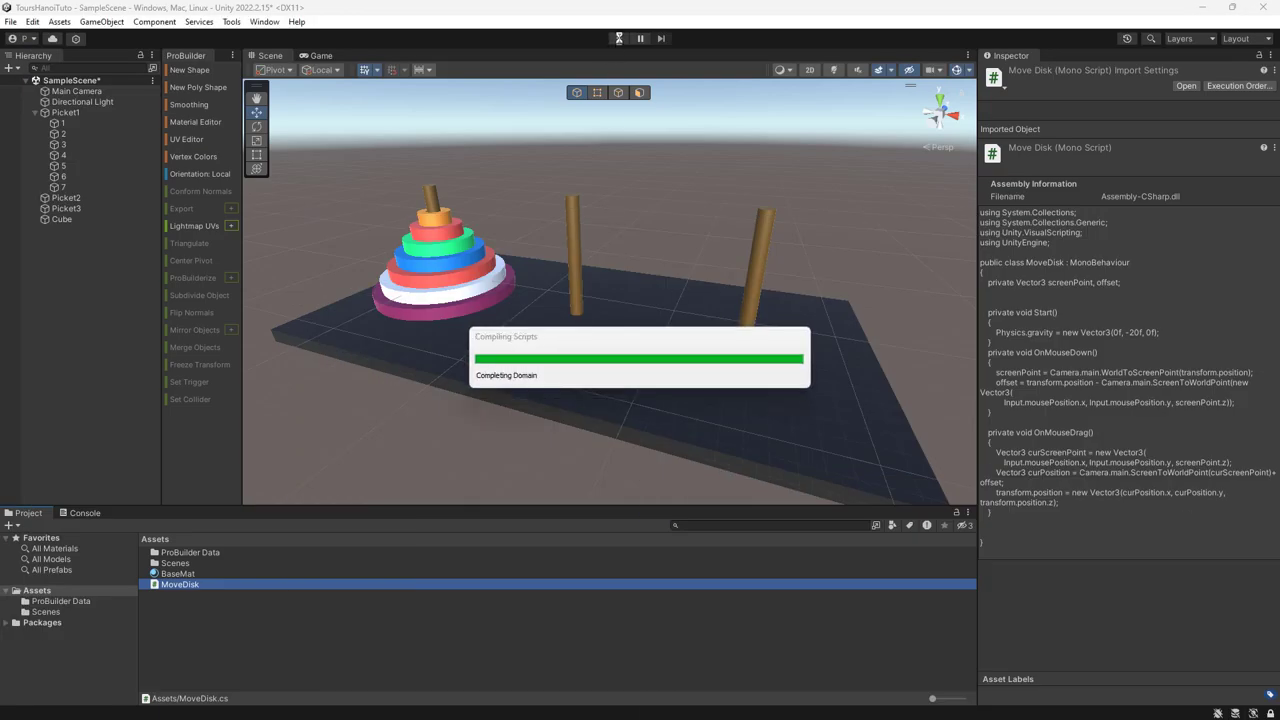
pyautogui.click(619, 38)
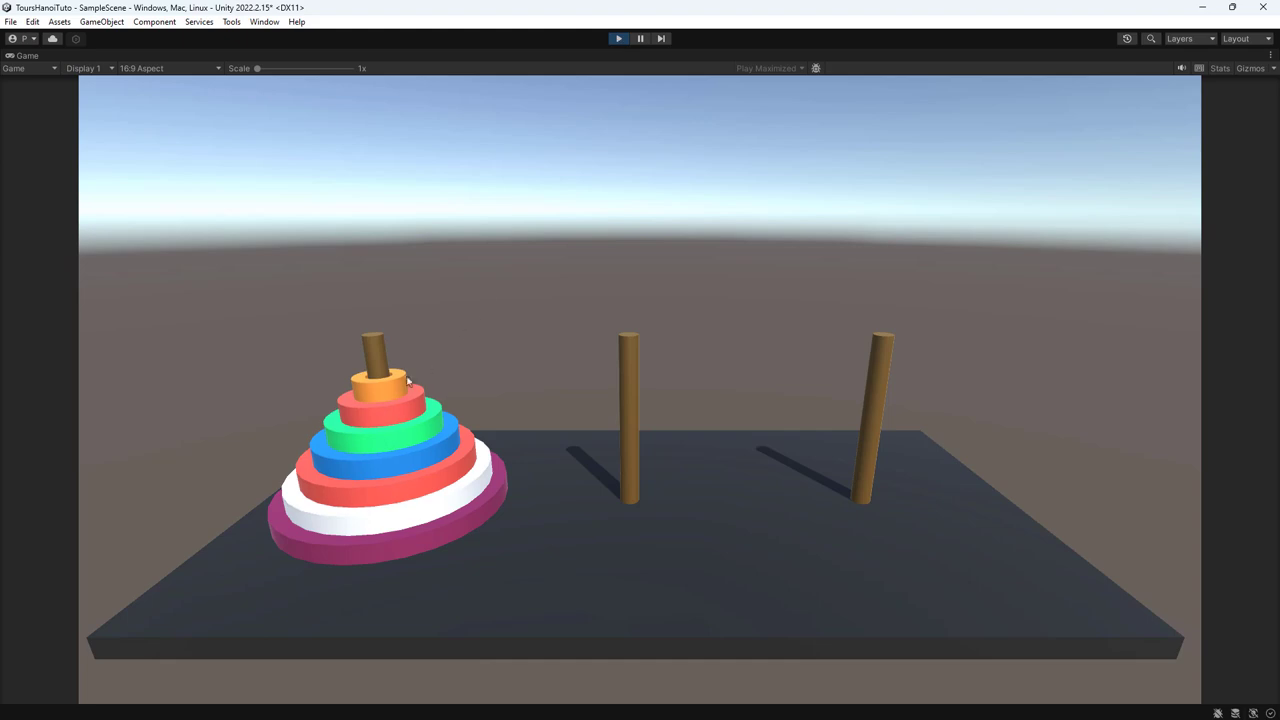
pyautogui.click(407, 381)
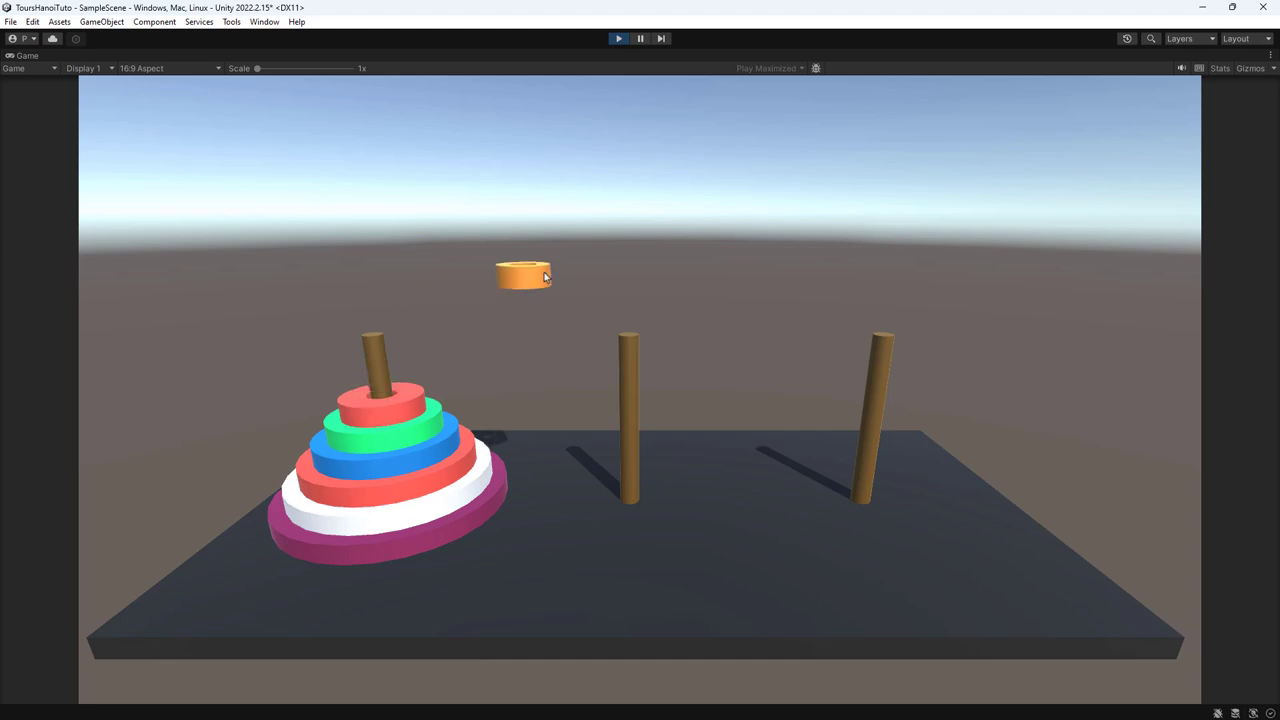
pyautogui.click(619, 38)
# - Change the gravity's y value from -20f to -120f
pyautogui.hotkey('alt', 'Tab')
pyautogui.click(641, 408)
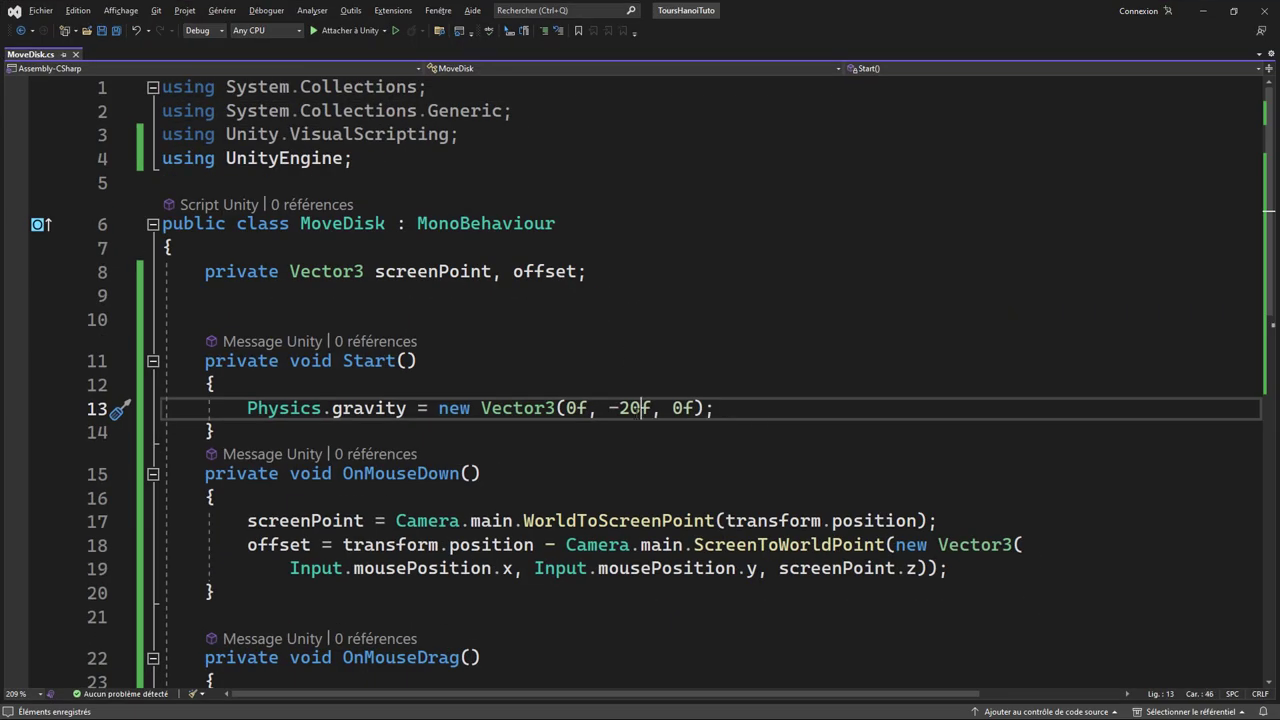
pyautogui.press('BackSpace')
pyautogui.press('BackSpace')
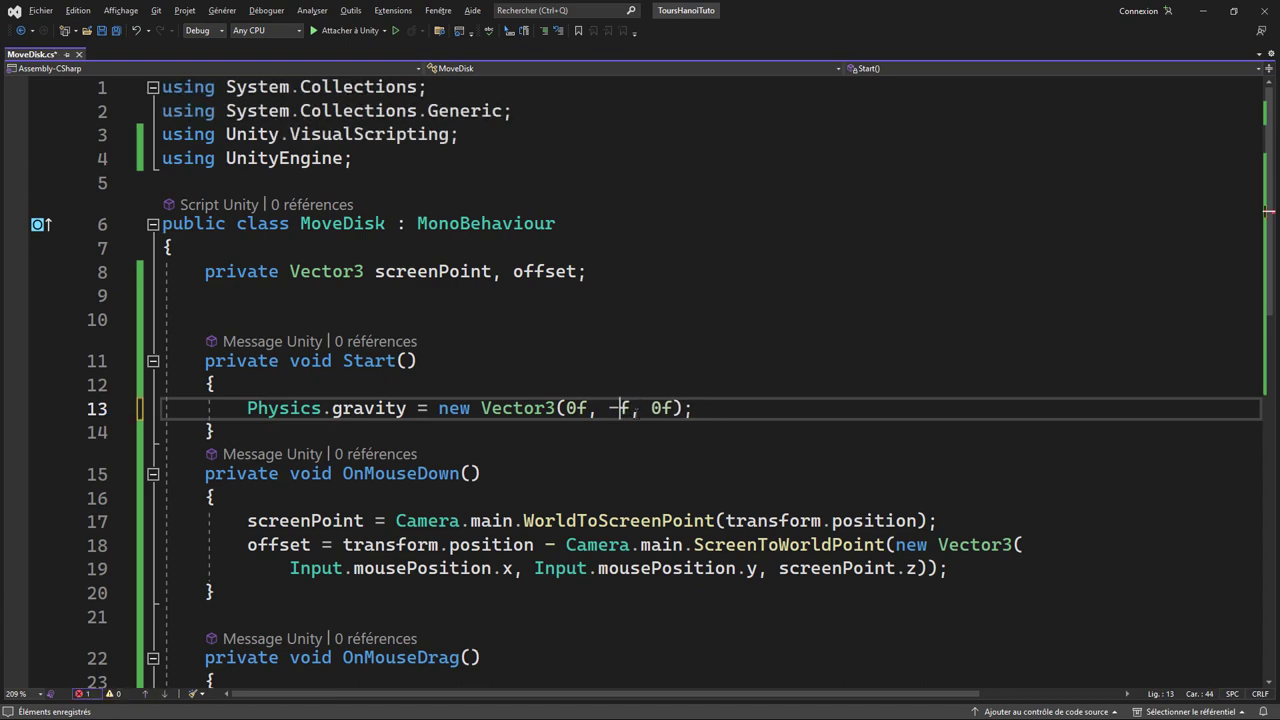
pyautogui.write('120')
pyautogui.hotkey('alt', 'Tab')
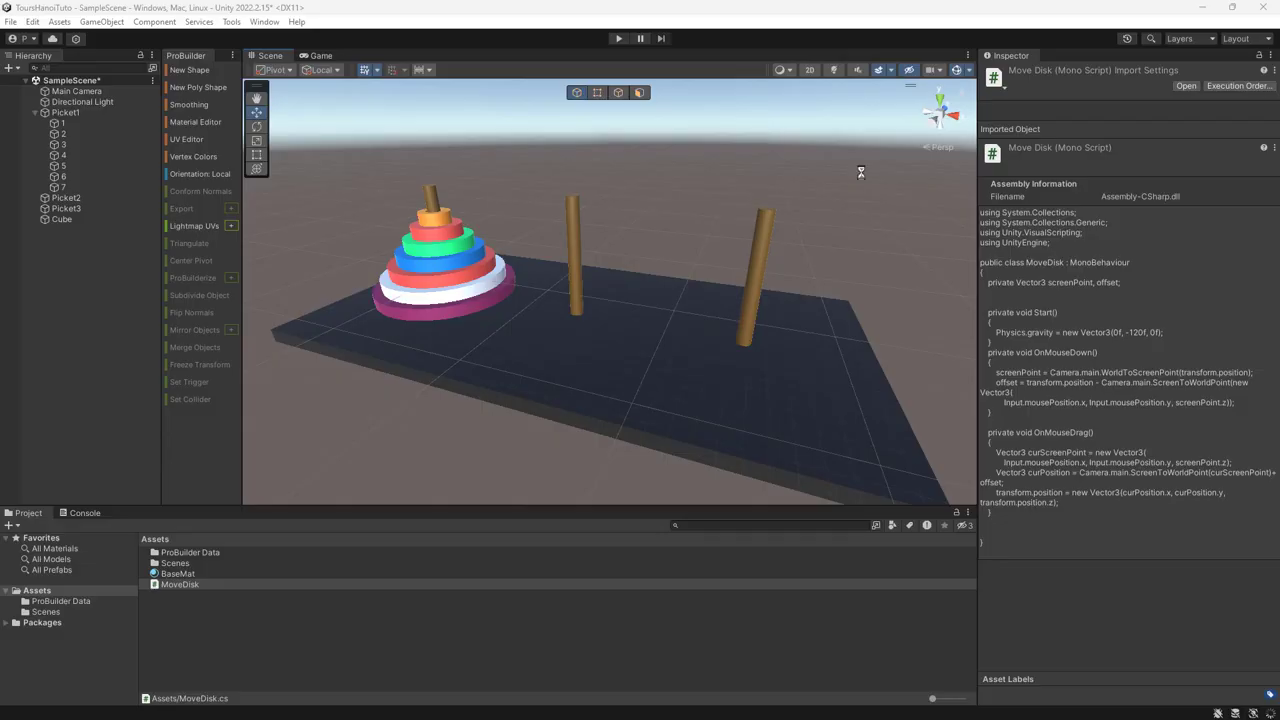
# - Play with -120 gravity, lift the orange, red and green top disks, then stop
pyautogui.click(617, 40)
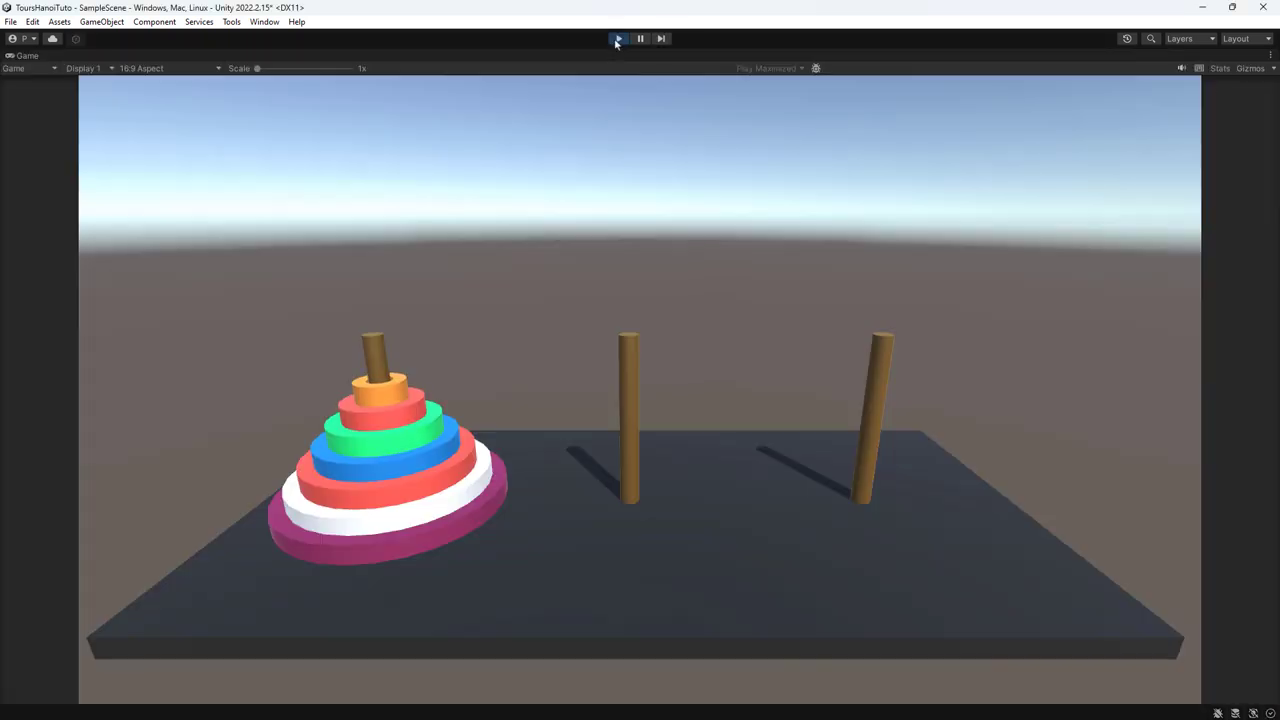
pyautogui.moveTo(390, 398); pyautogui.dragTo(502, 497)
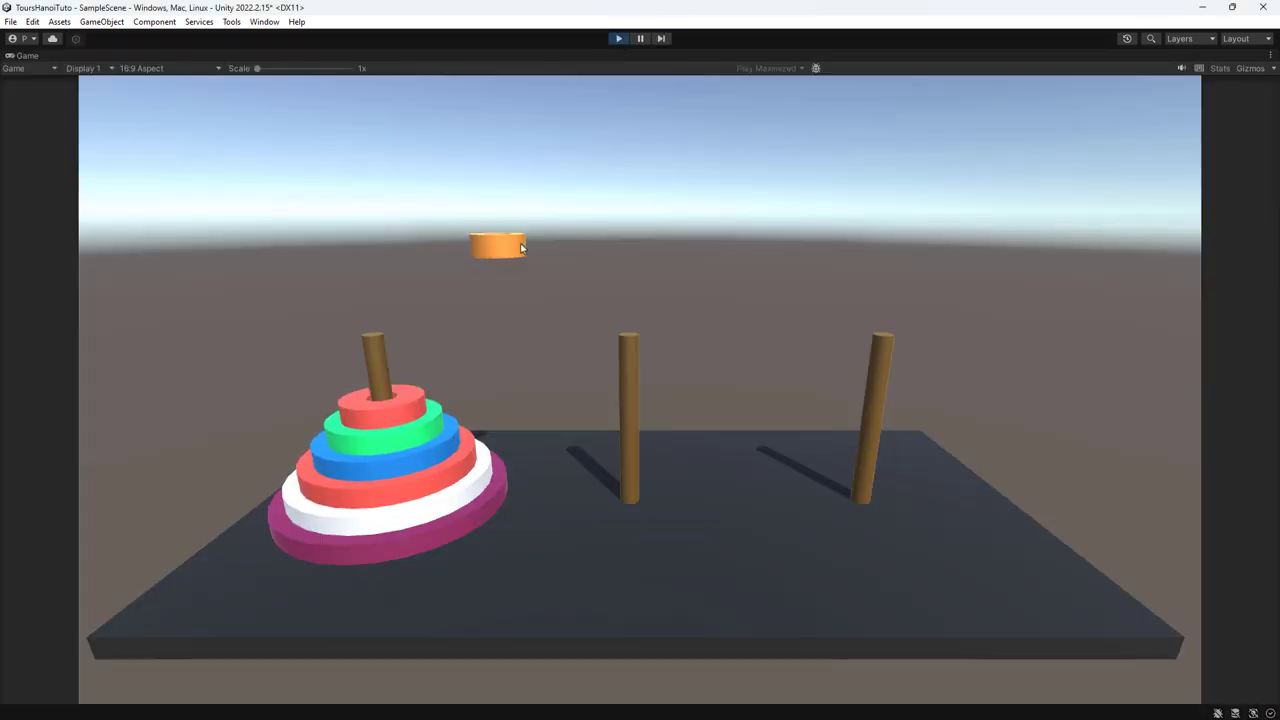
pyautogui.click(381, 413)
pyautogui.click(440, 428)
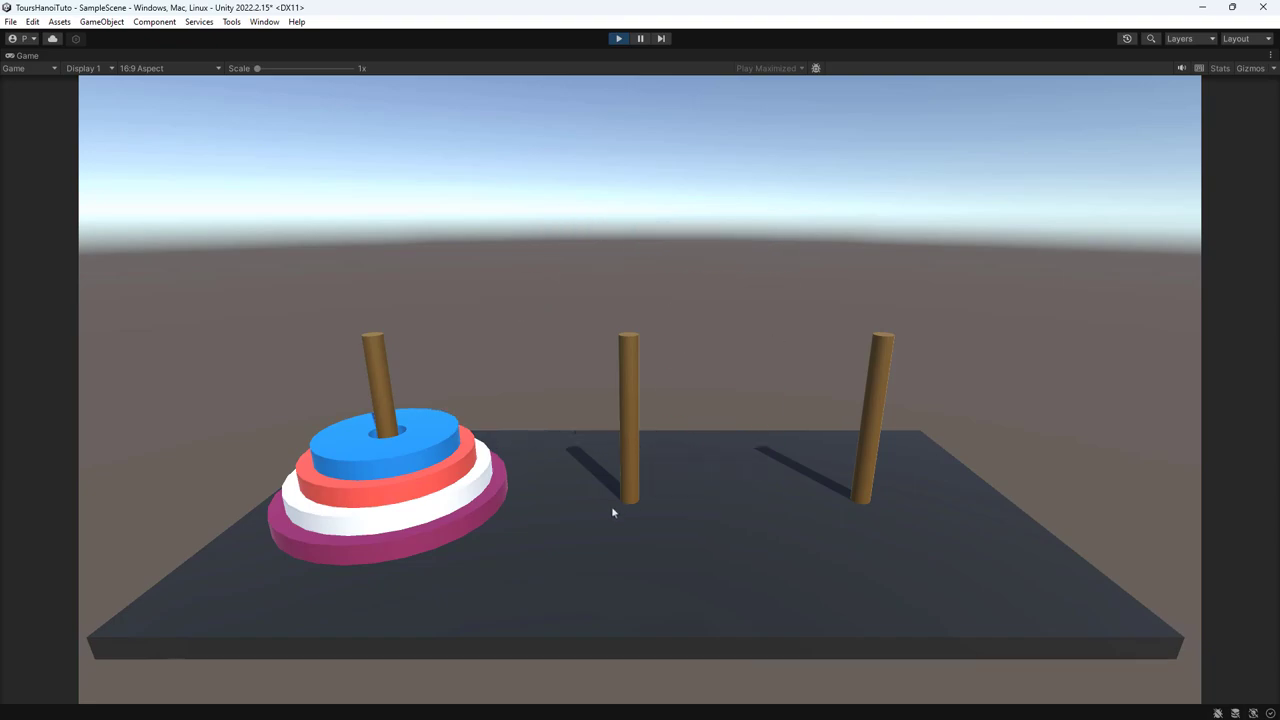
pyautogui.click(619, 40)
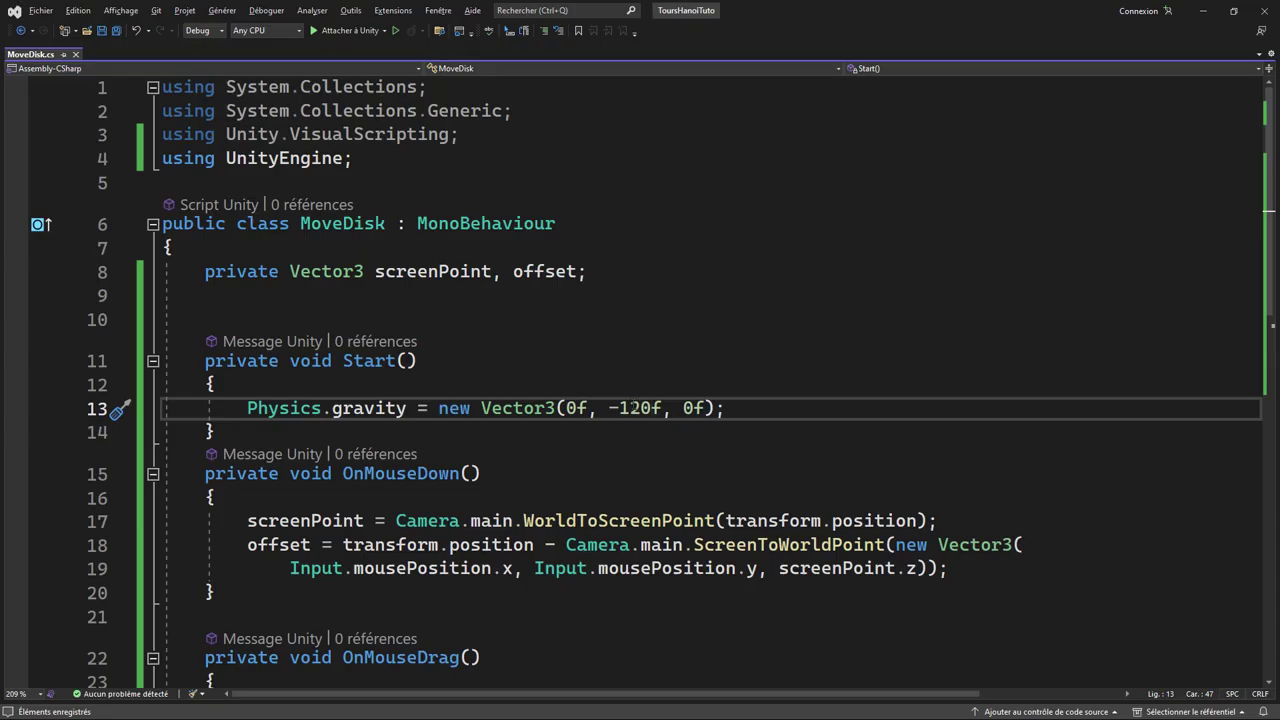
# - Change the gravity's y value to -80f and save MoveDisk
pyautogui.click(630, 408)
pyautogui.press('BackSpace')
pyautogui.press('Delete')
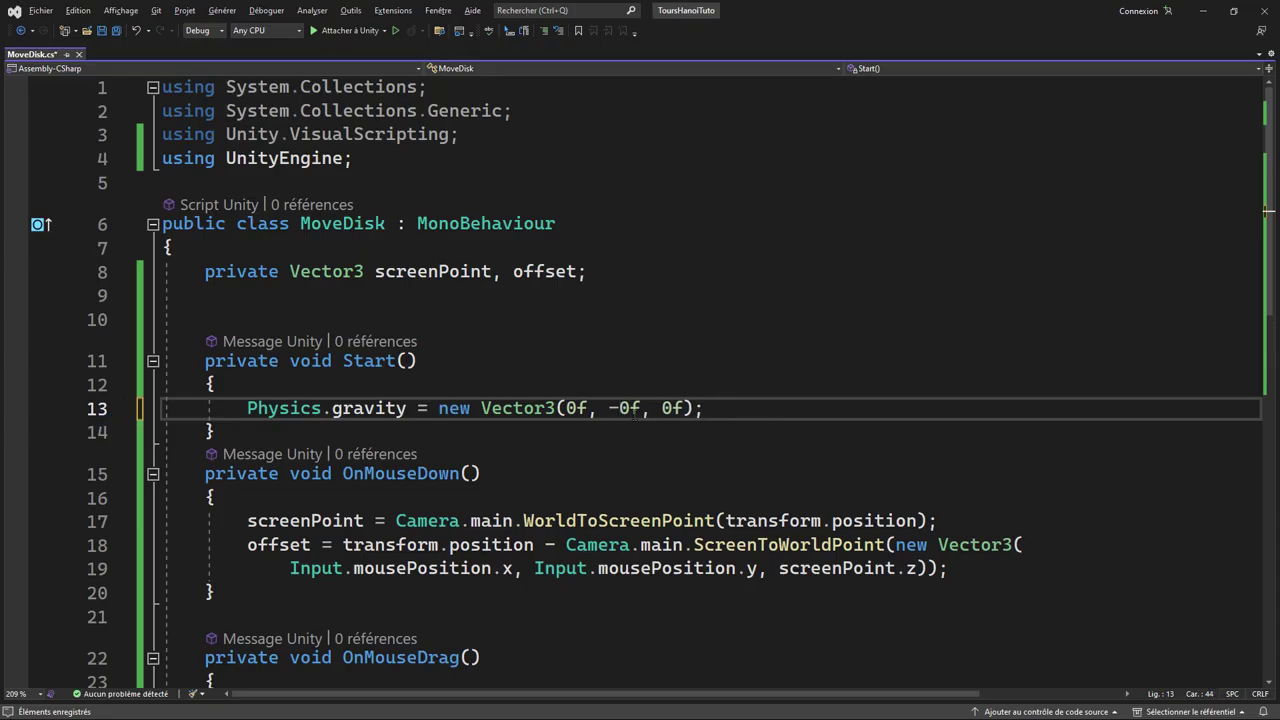
pyautogui.write('8')
pyautogui.hotkey('ctrl', 's')
pyautogui.hotkey('alt', 'Tab')
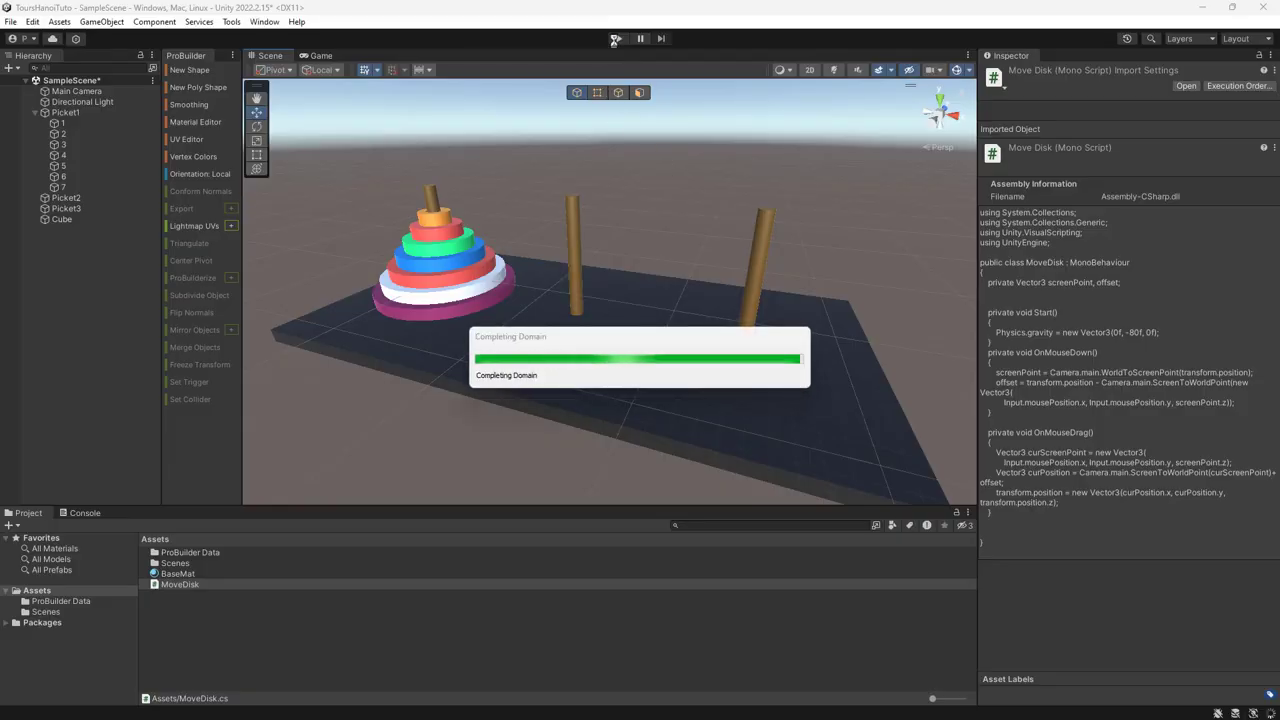
# - Test -80 gravity by dragging the orange and red disks onto the middle peg, then stop
pyautogui.click(617, 39)
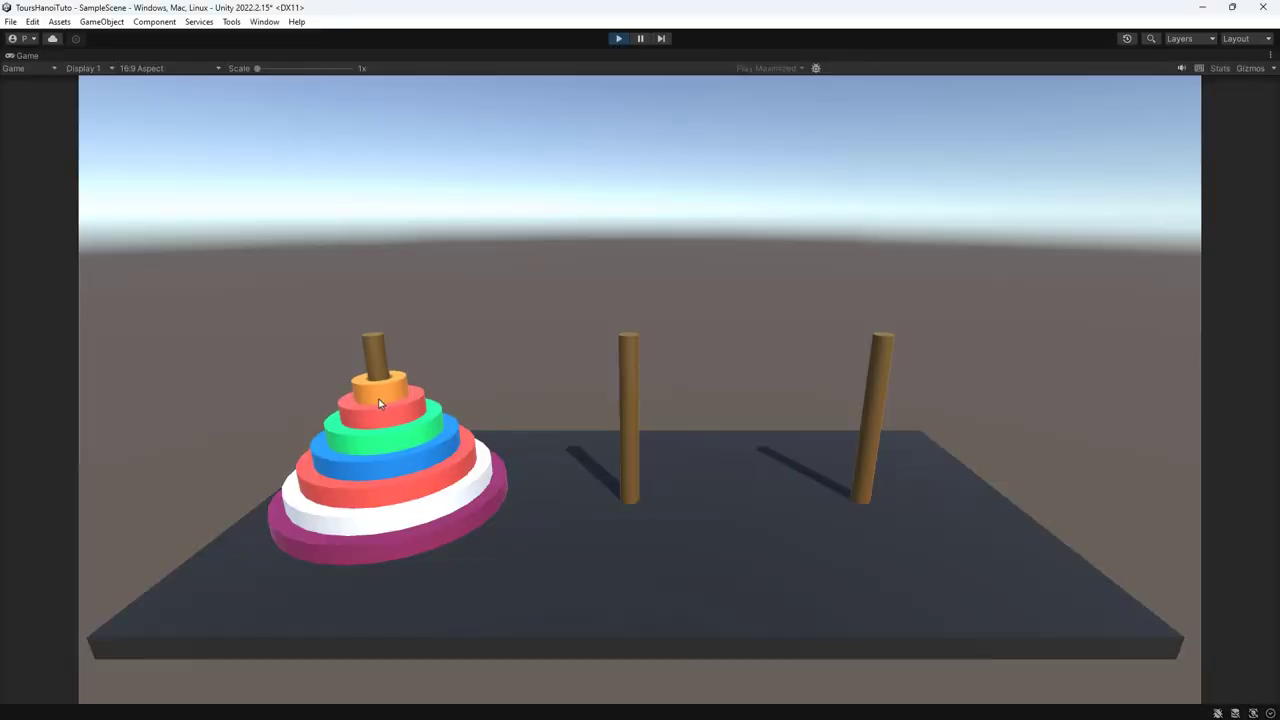
pyautogui.moveTo(378, 398); pyautogui.dragTo(529, 392)
pyautogui.moveTo(372, 418); pyautogui.dragTo(514, 391)
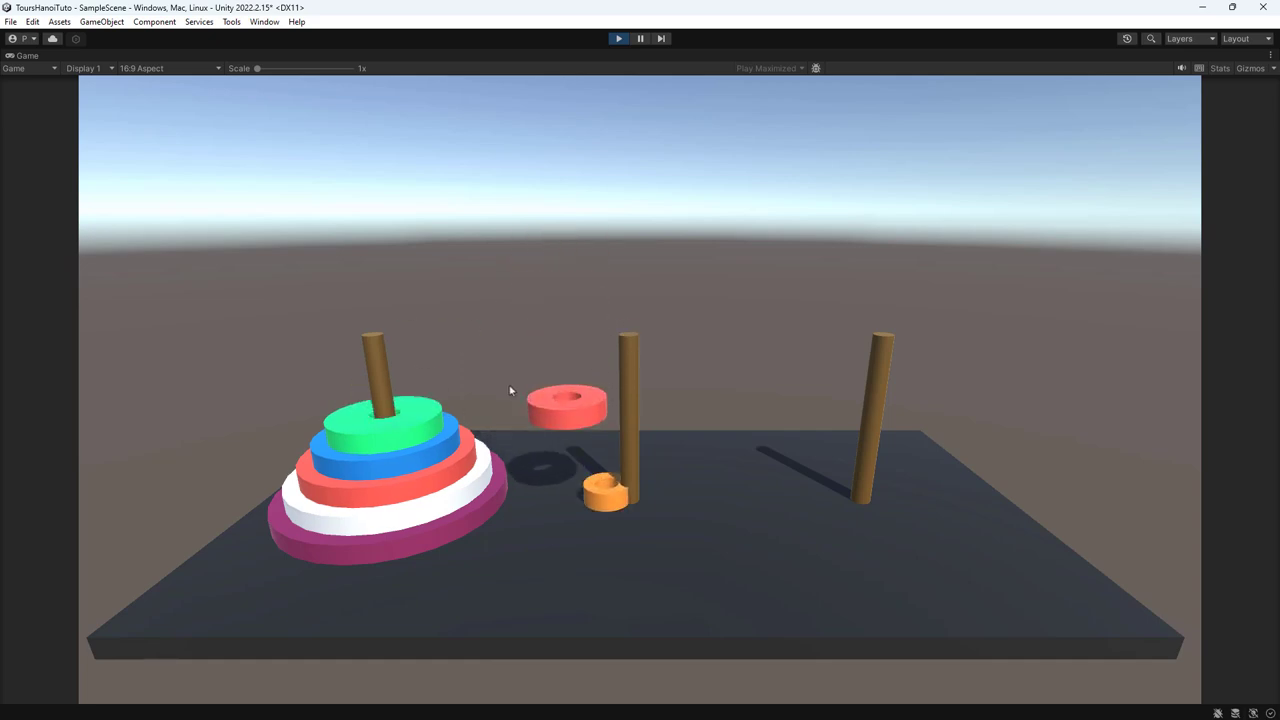
pyautogui.click(618, 39)
# - Change the gravity's y value to -50f and save
pyautogui.hotkey('alt', 'Tab')
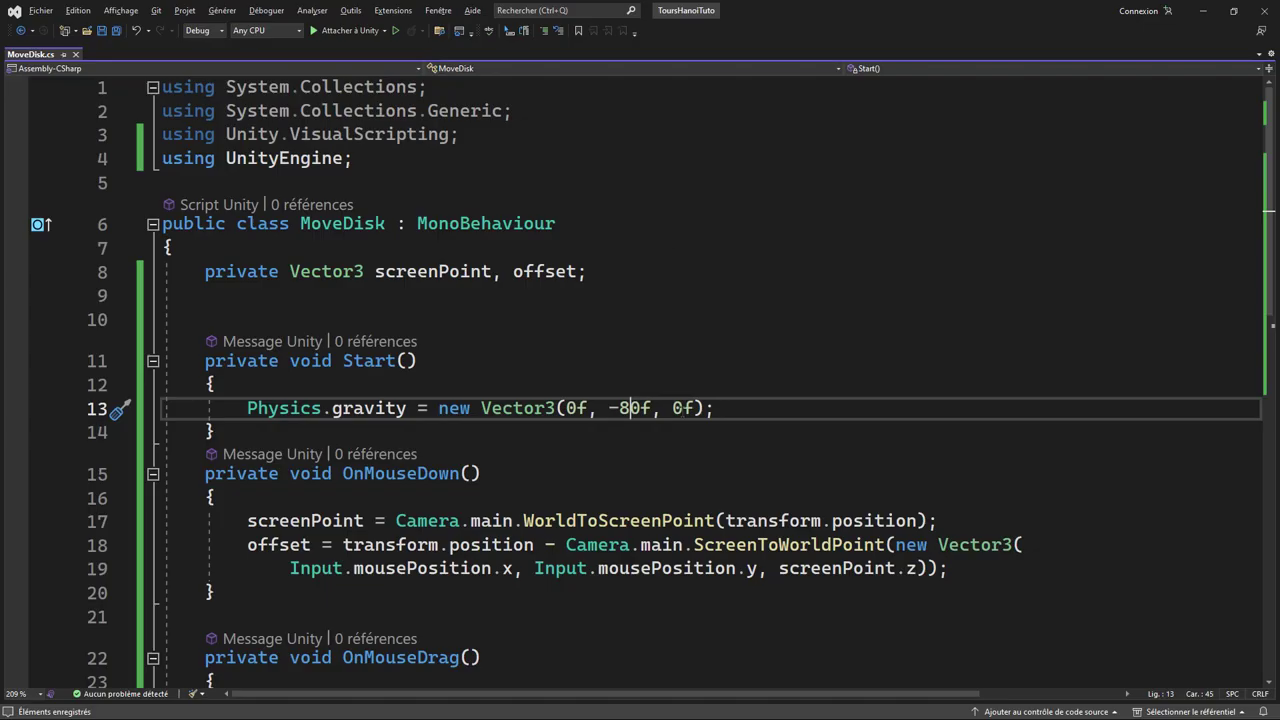
pyautogui.moveTo(627, 408); pyautogui.dragTo(638, 408)
pyautogui.write('5')
pyautogui.hotkey('ctrl', 's')
pyautogui.hotkey('alt', 'Tab')
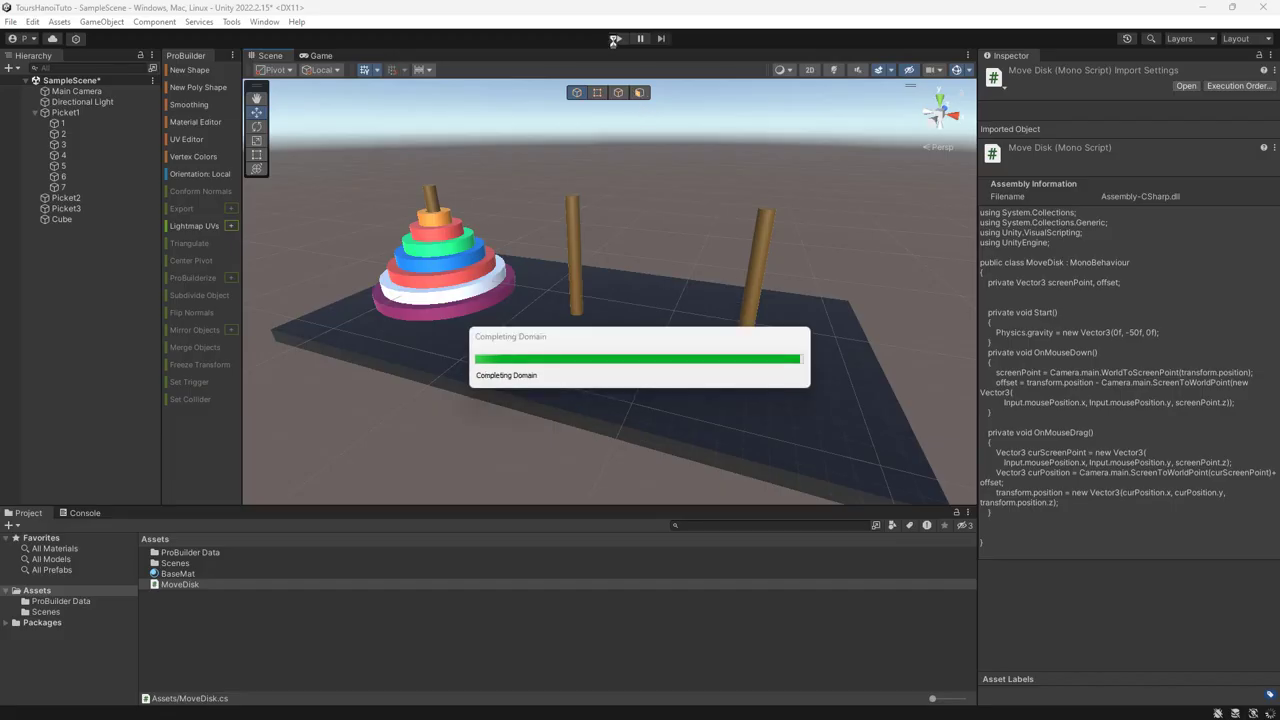
# - Test -50 gravity by moving the orange, red and green disks to the middle peg, then stop
pyautogui.click(618, 40)
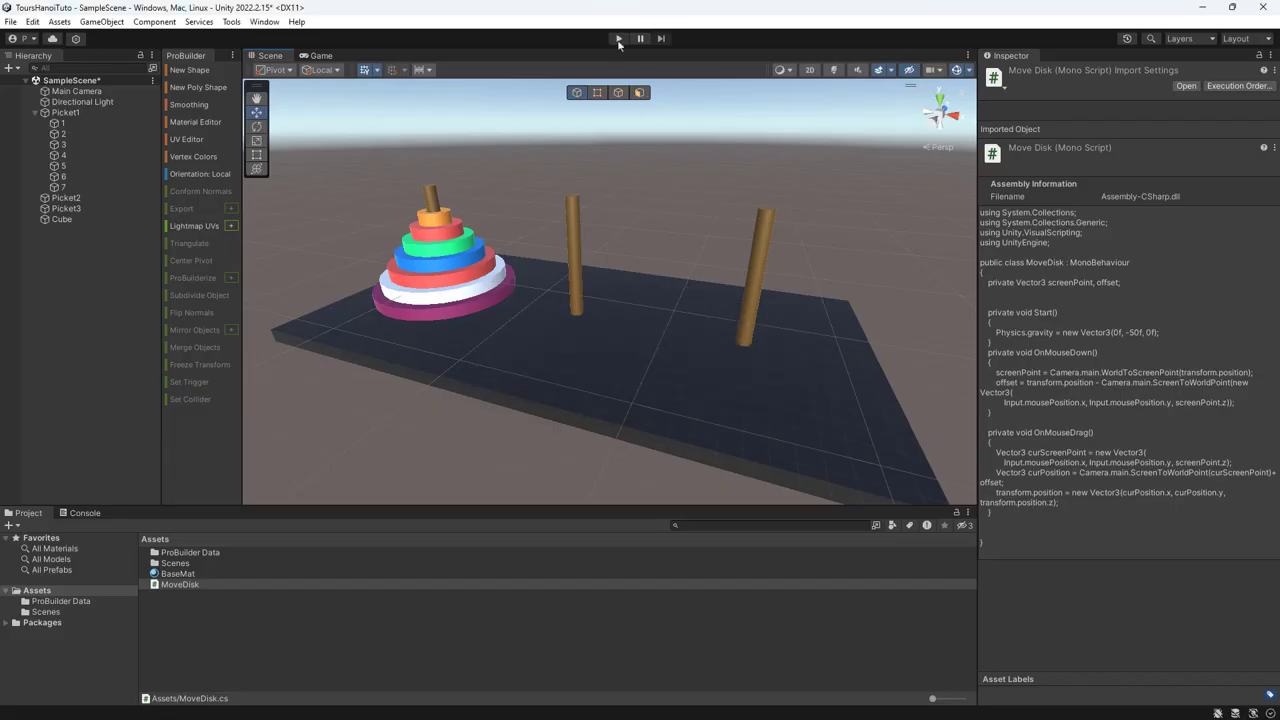
pyautogui.moveTo(390, 386); pyautogui.dragTo(705, 267)
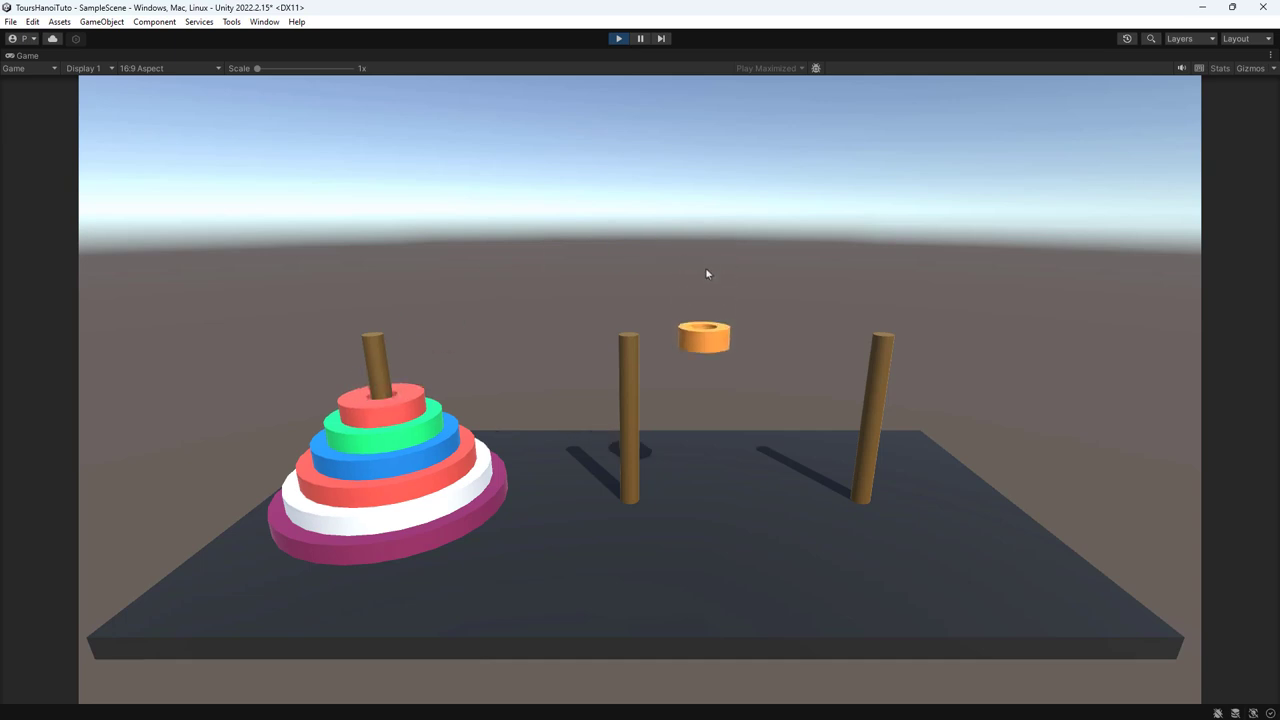
pyautogui.moveTo(381, 407); pyautogui.dragTo(775, 280)
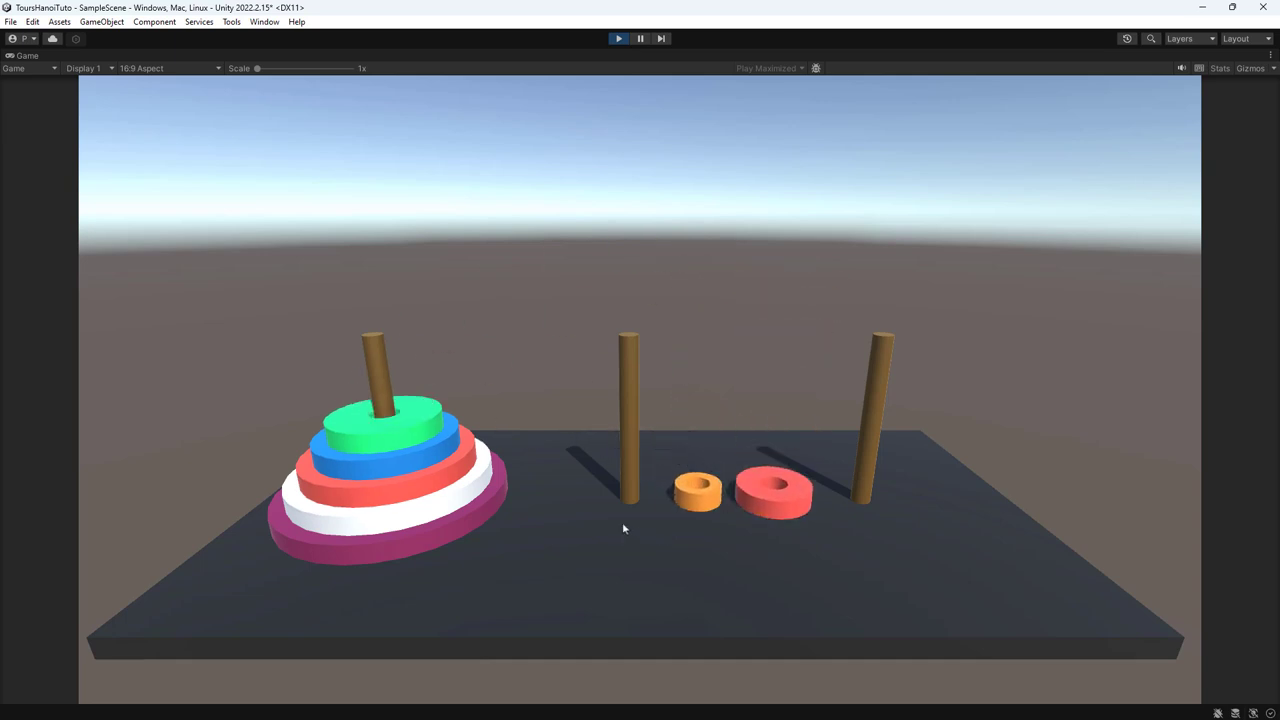
pyautogui.moveTo(377, 441); pyautogui.dragTo(549, 346)
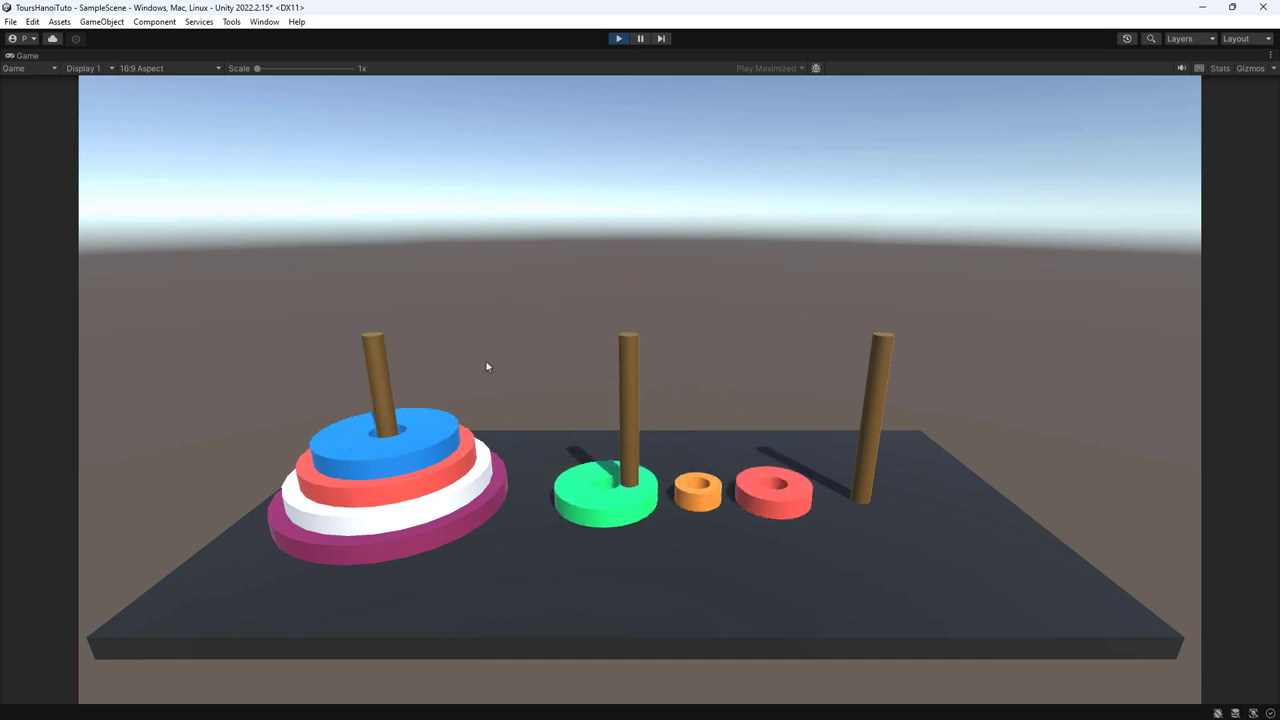
pyautogui.click(619, 40)
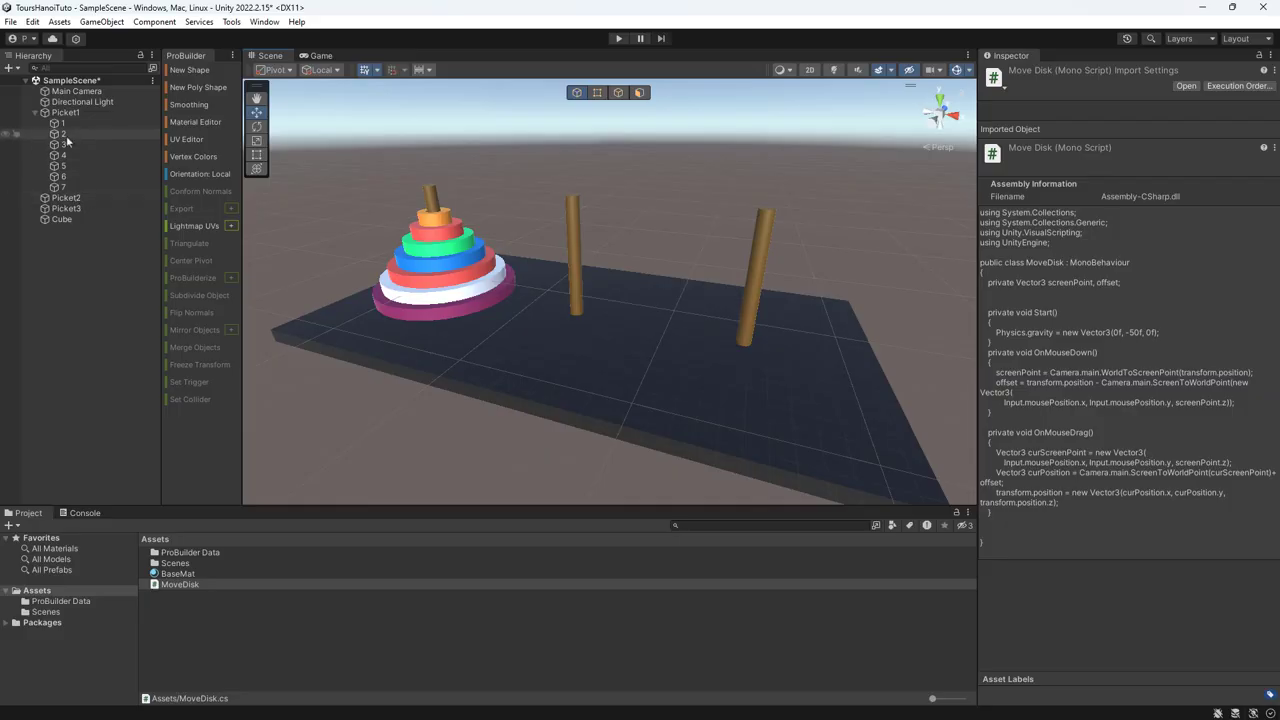
# - Select disks 1–7 under Picket1 and set their Rigidbody Collision Detection to Continuous
pyautogui.click(62, 123)
pyautogui.keyDown('shift'); pyautogui.click(65, 189); pyautogui.keyUp('shift')
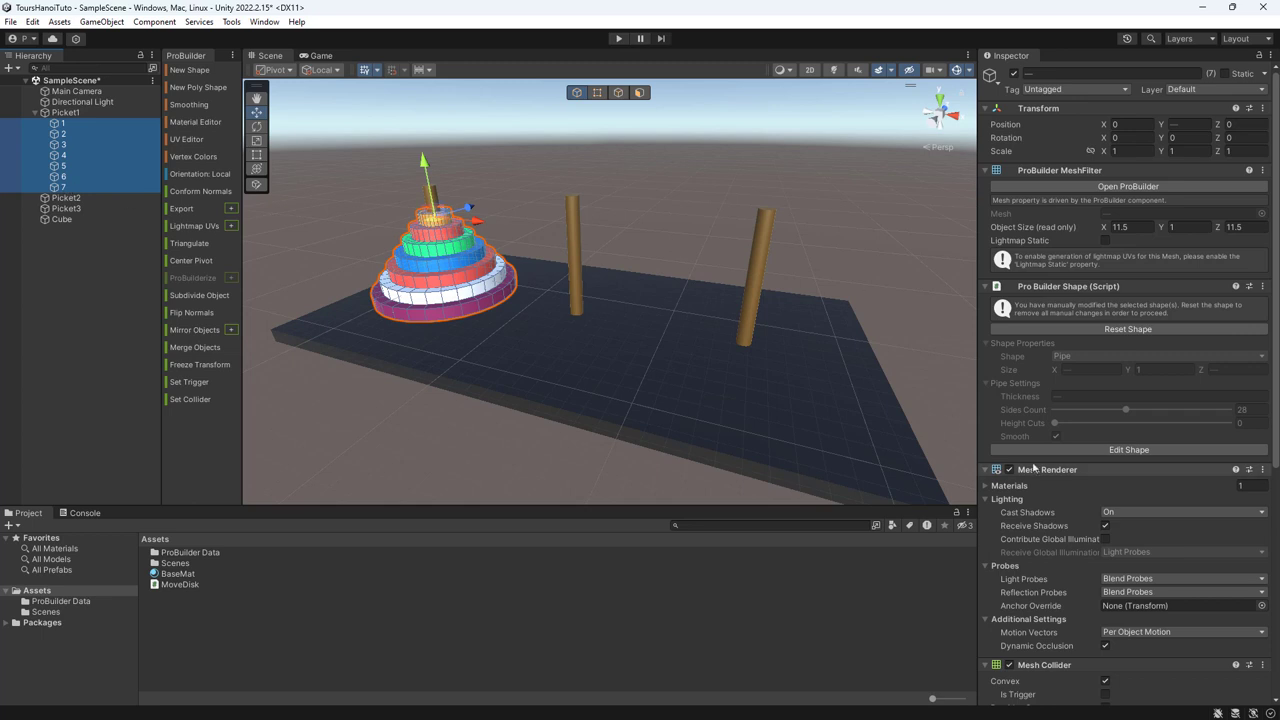
pyautogui.scroll(-5, 1035, 434)
pyautogui.scroll(-4, 1035, 434)
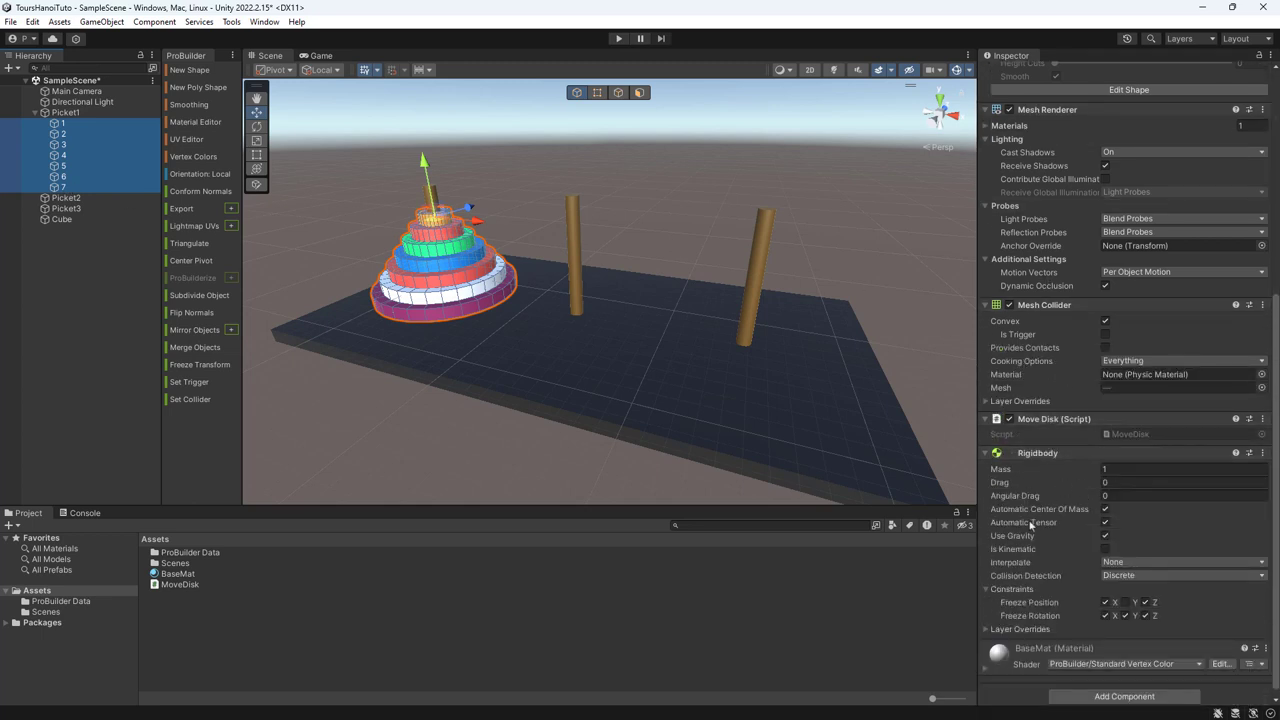
pyautogui.scroll(-1, 1030, 525)
pyautogui.click(1115, 568)
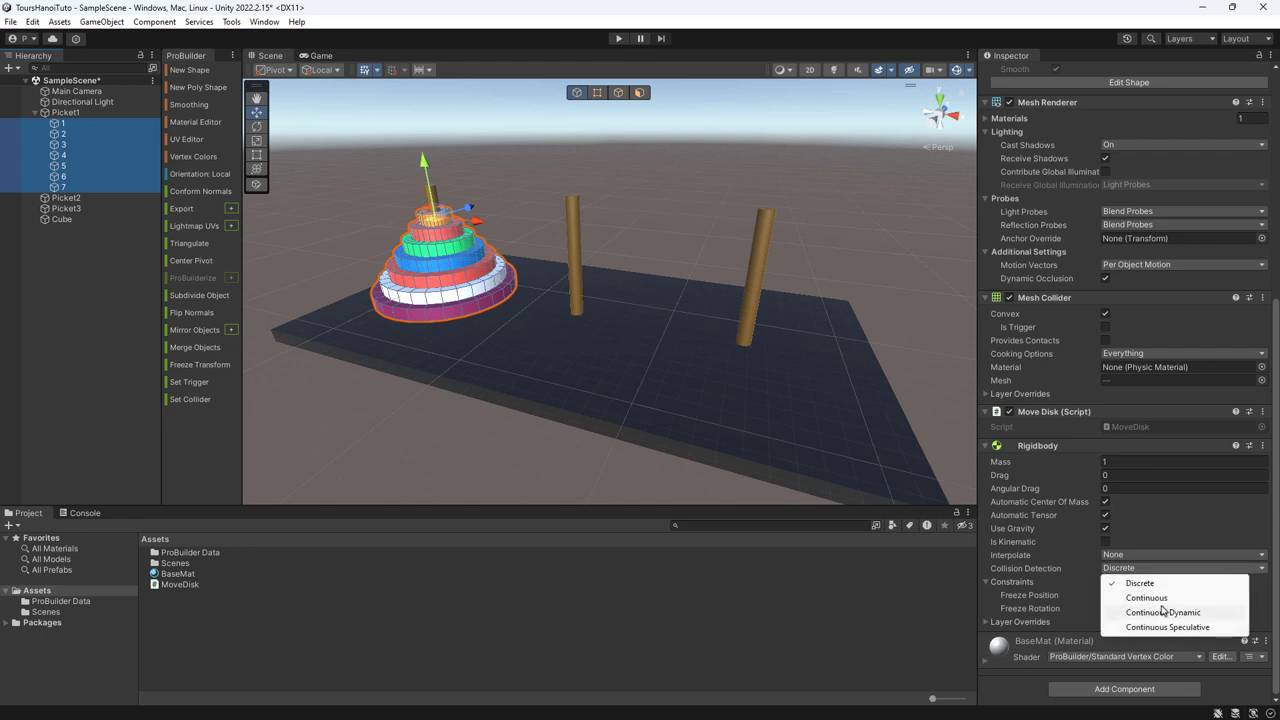
pyautogui.click(1143, 597)
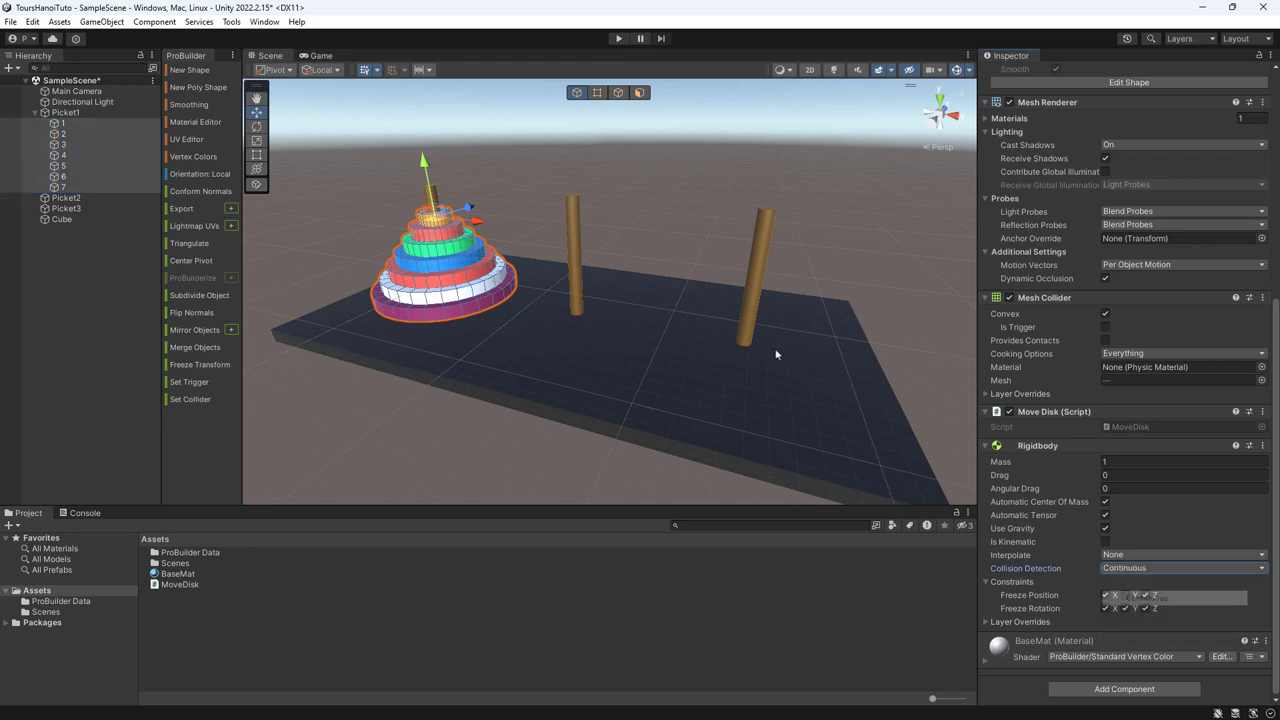
# - Play-test dragging the orange and red disks toward the middle peg, then return to MoveDisk
pyautogui.click(618, 38)
pyautogui.moveTo(420, 334); pyautogui.dragTo(655, 310)
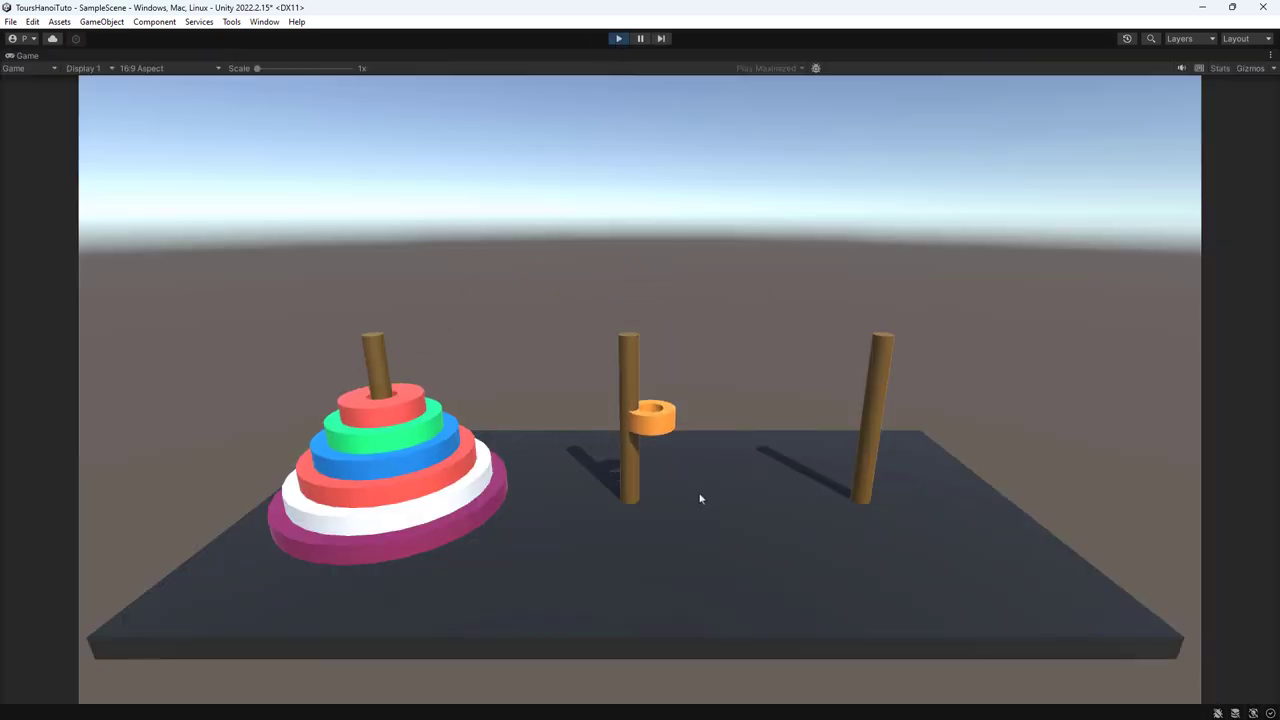
pyautogui.moveTo(380, 405); pyautogui.dragTo(705, 300)
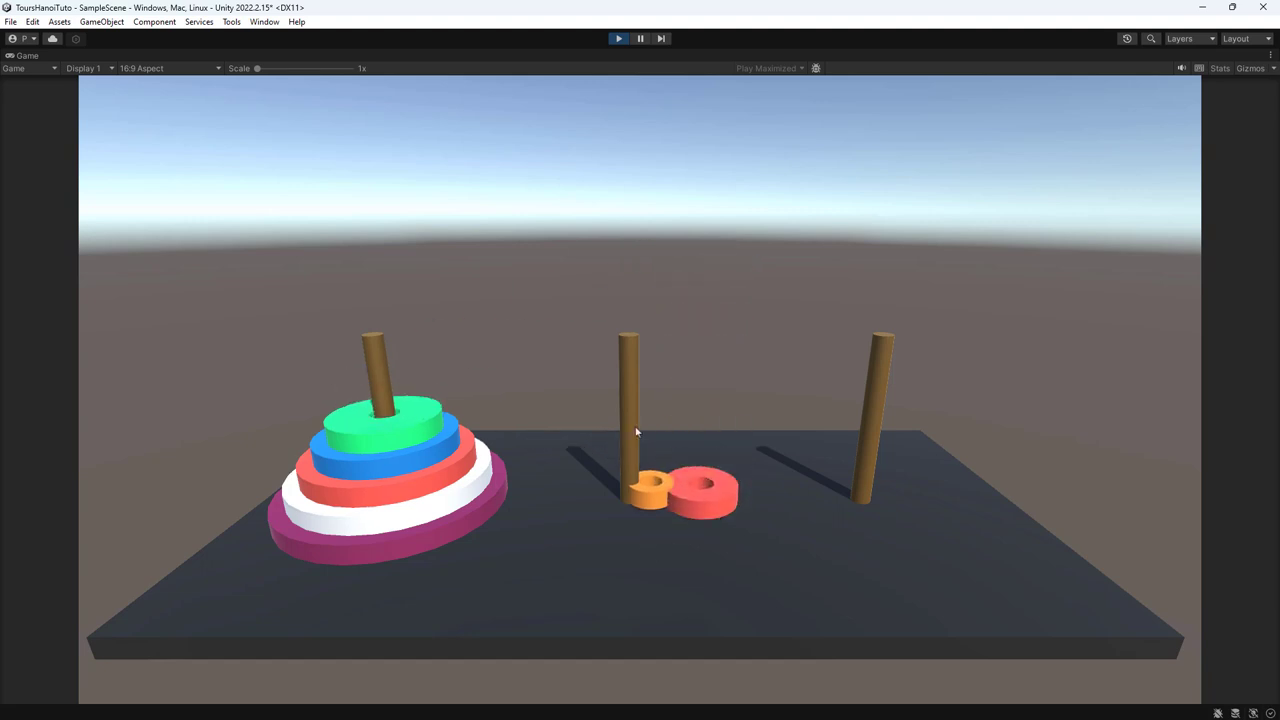
pyautogui.hotkey('ctrl', 'p')
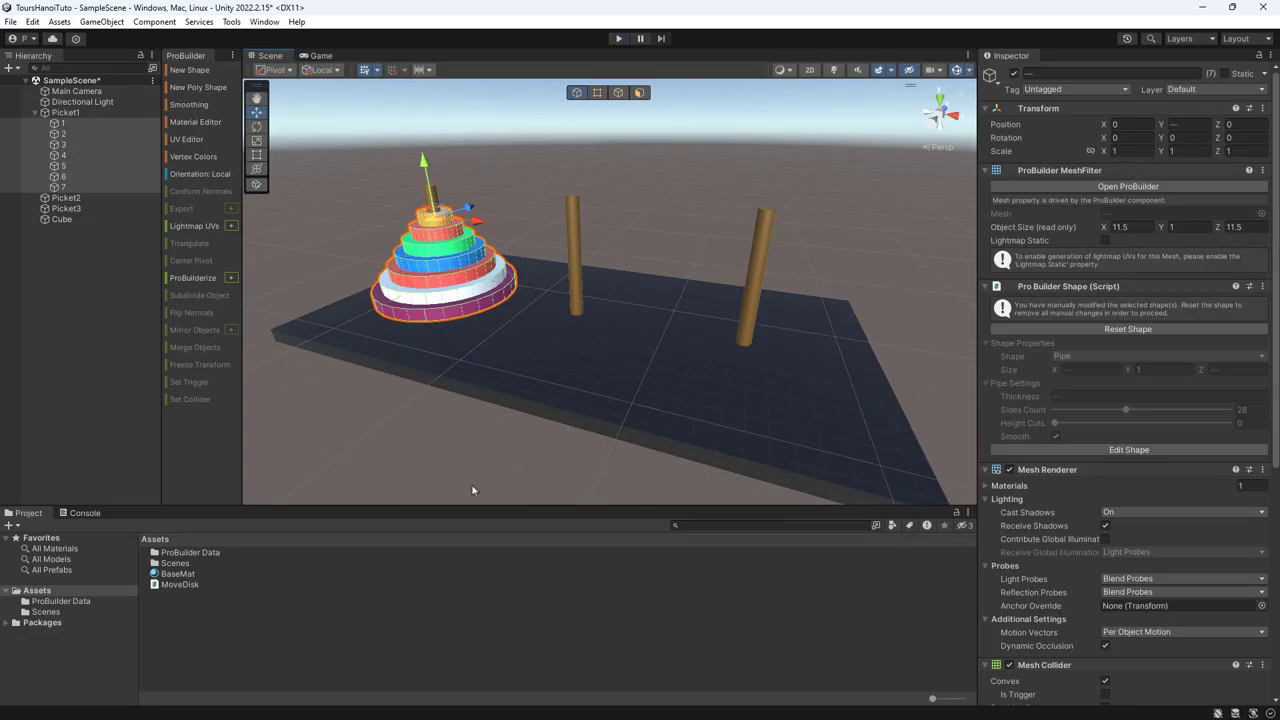
pyautogui.click(618, 38)
pyautogui.moveTo(372, 397)
pyautogui.mouseDown()
pyautogui.moveTo(385, 455)
pyautogui.moveTo(272, 510)
pyautogui.moveTo(483, 314)
pyautogui.mouseUp()
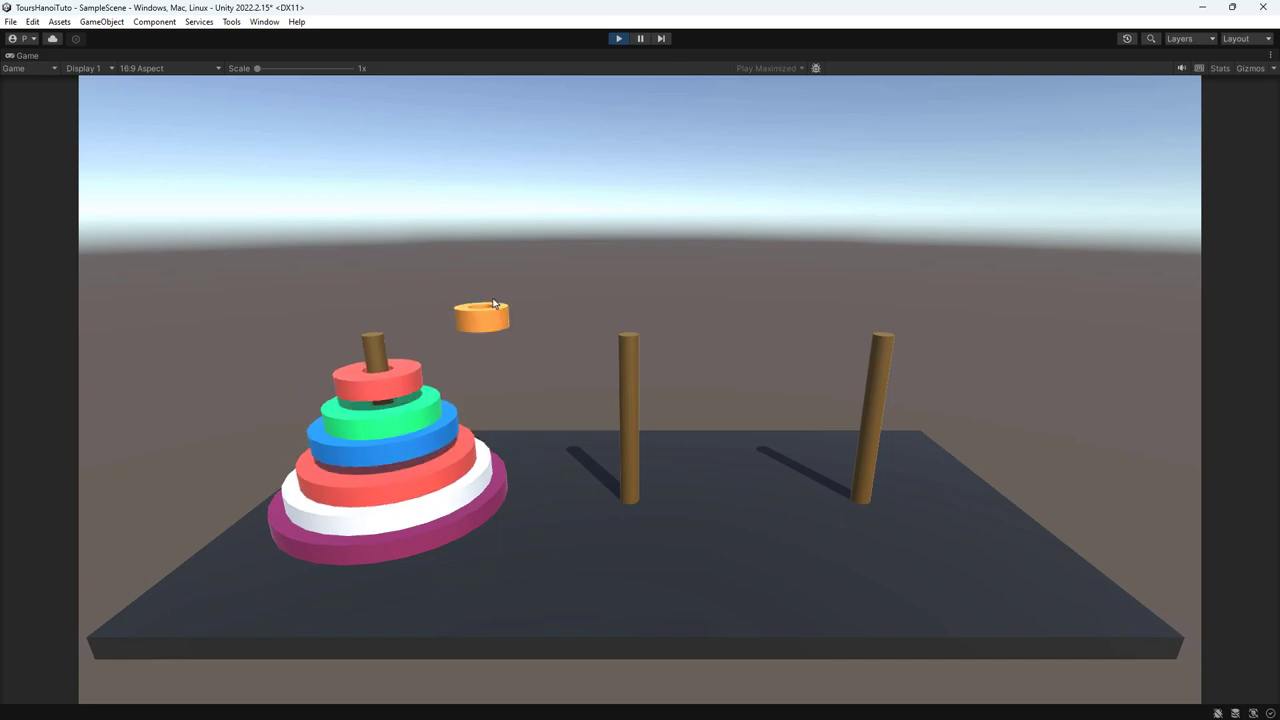
pyautogui.click(618, 41)
pyautogui.hotkey('alt', 'Tab')
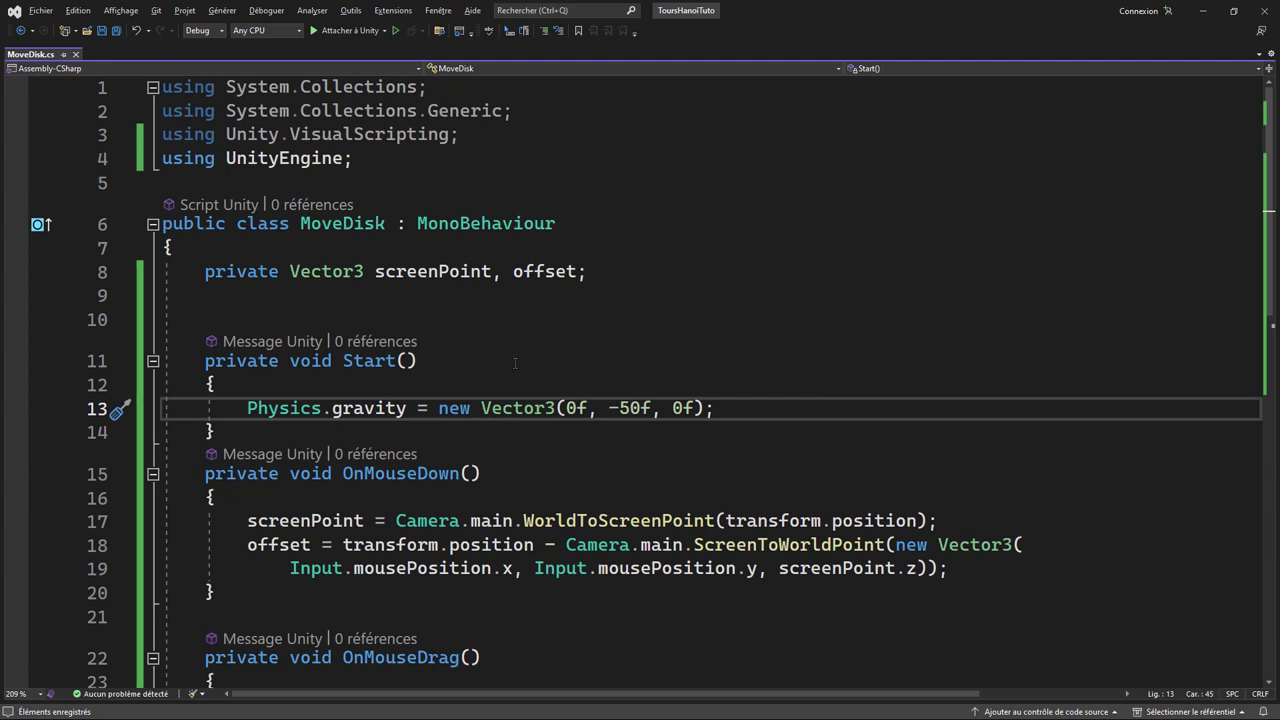
# - Play-test lifting the orange top disk off the left peg, then recheck the disks' Rigidbody settings
pyautogui.hotkey('alt', 'Tab')
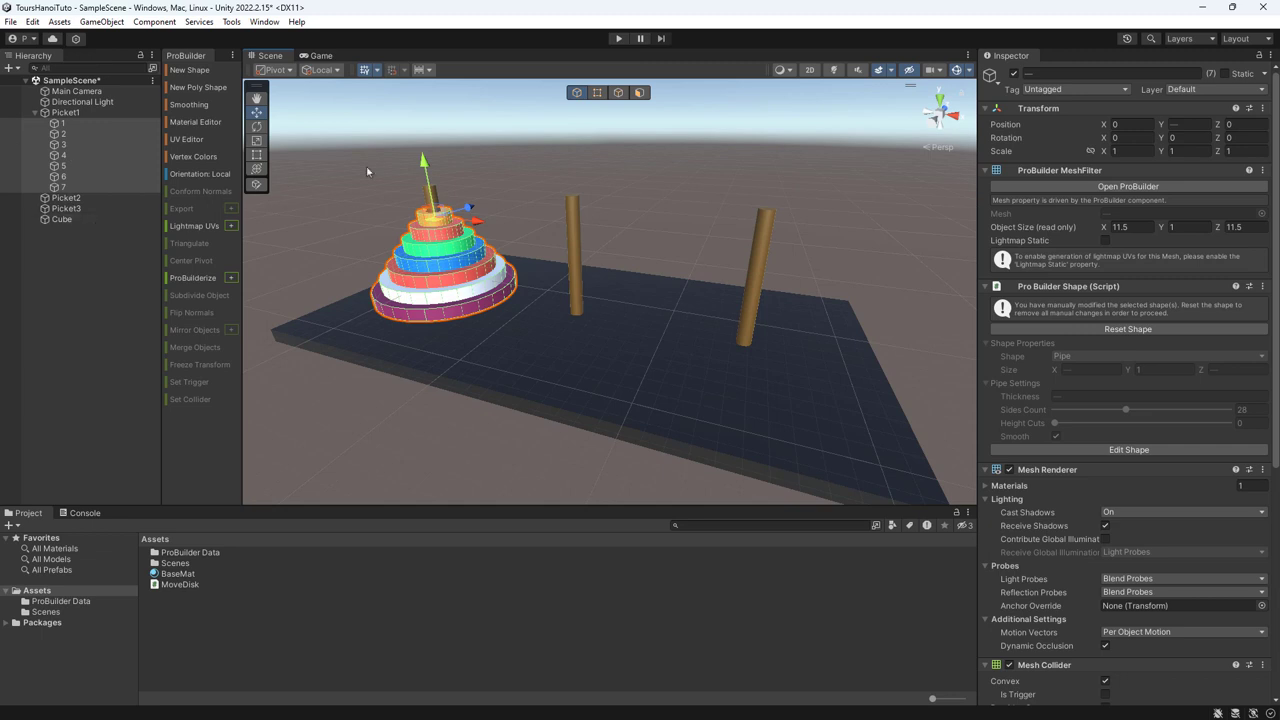
pyautogui.scroll(-3, 1100, 520)
pyautogui.scroll(-2, 1083, 528)
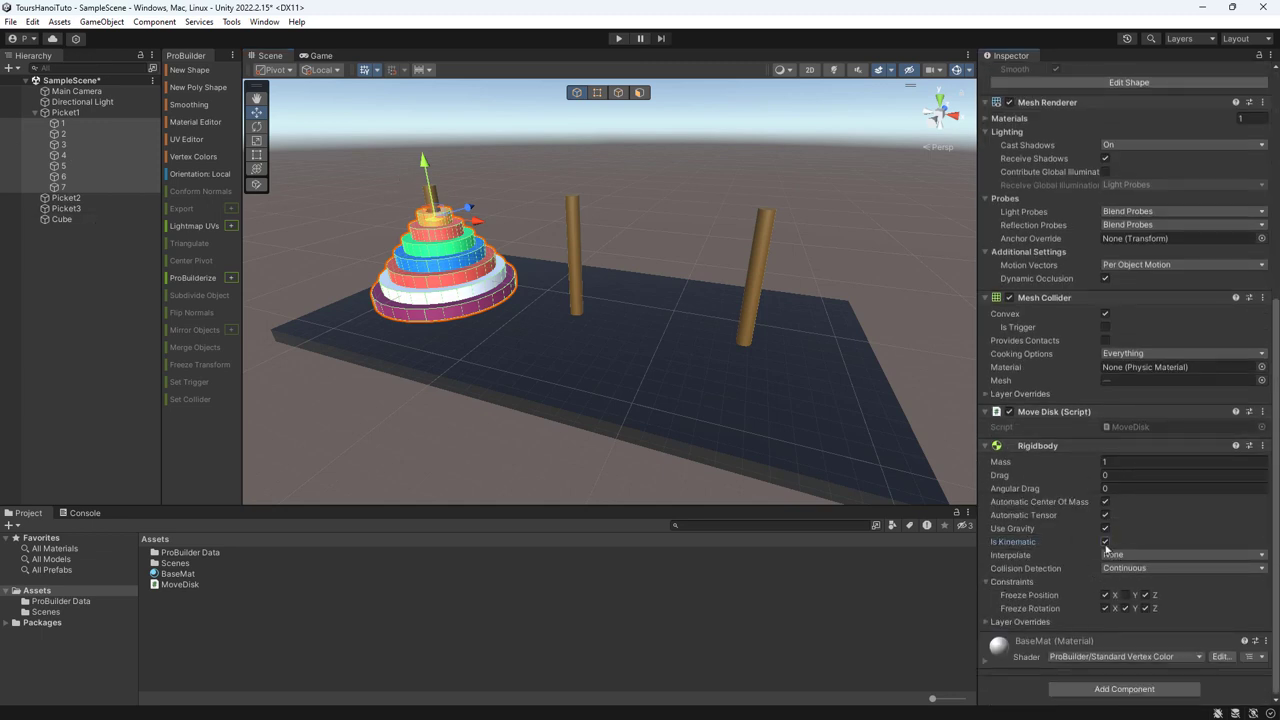
pyautogui.click(618, 38)
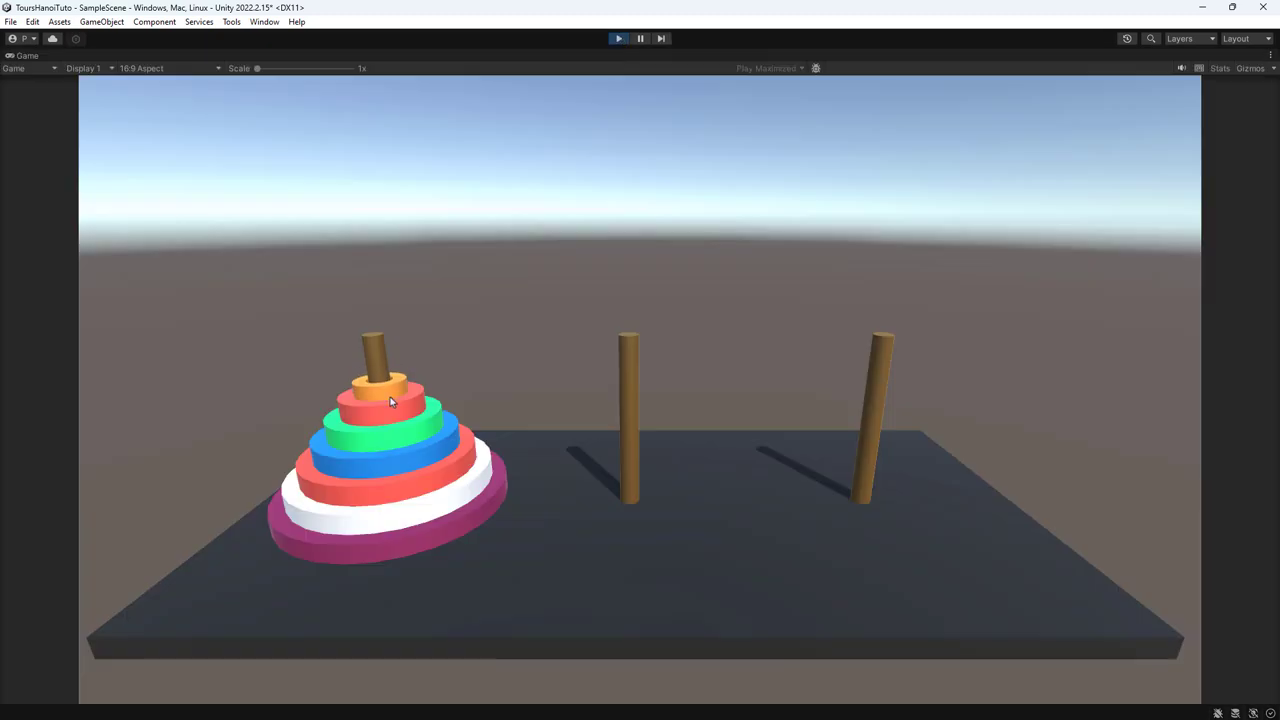
pyautogui.moveTo(390, 401)
pyautogui.mouseDown()
pyautogui.moveTo(775, 279)
pyautogui.moveTo(771, 269)
pyautogui.mouseUp()
pyautogui.click(619, 39)
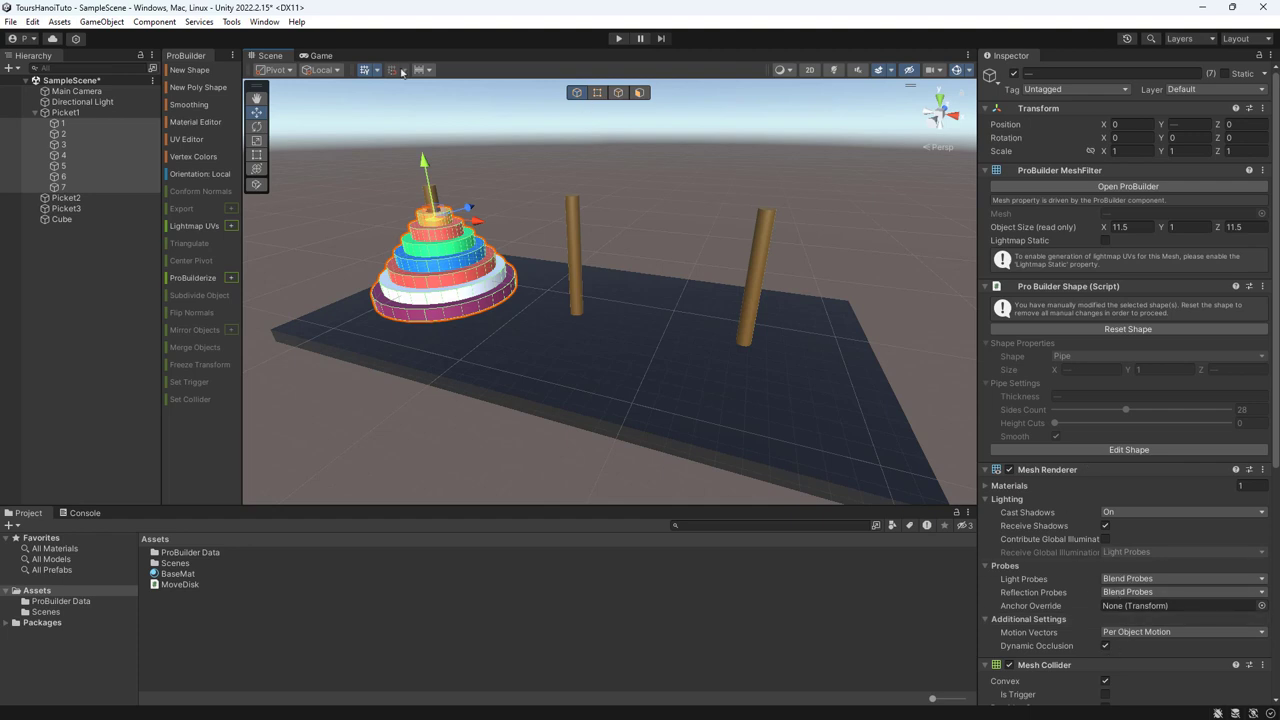
pyautogui.scroll(-5, 1055, 476)
pyautogui.scroll(-3, 1066, 540)
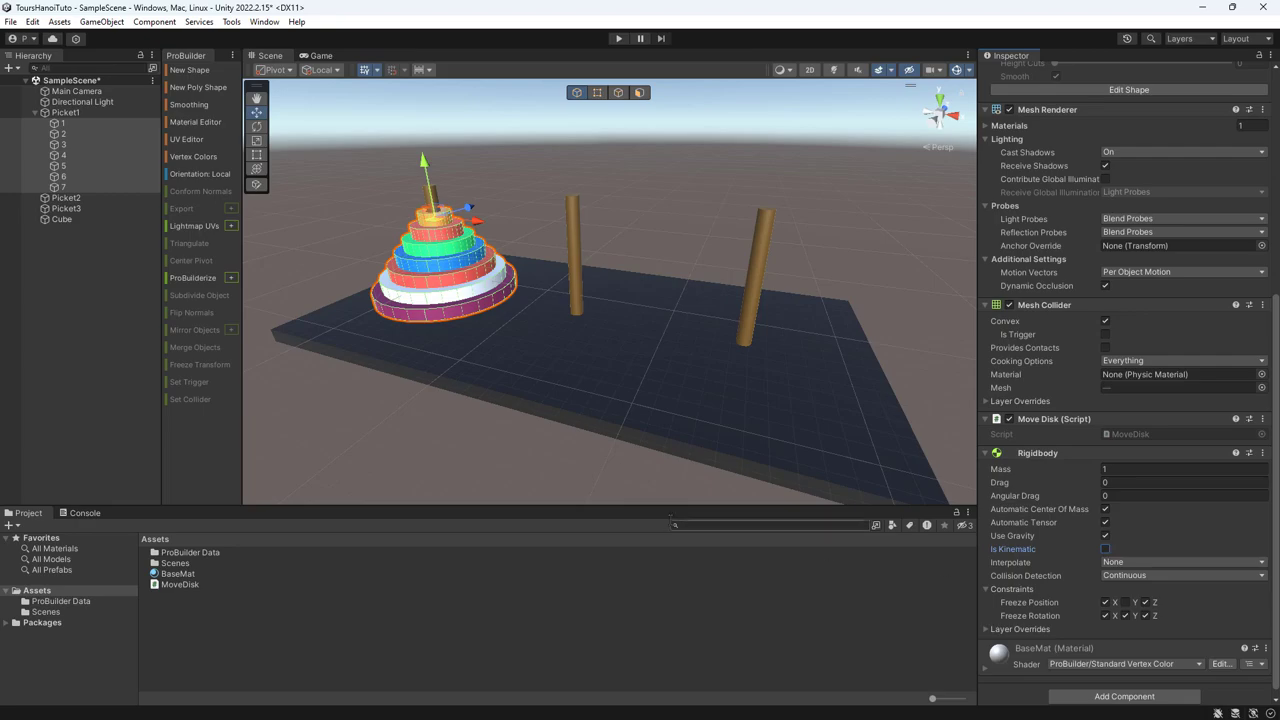
# - Below OnMouseDrag in MoveDisk, write an empty 'private void DiskIsKinematic(bool enabled)' method with expanded braces
pyautogui.hotkey('alt', 'Tab')
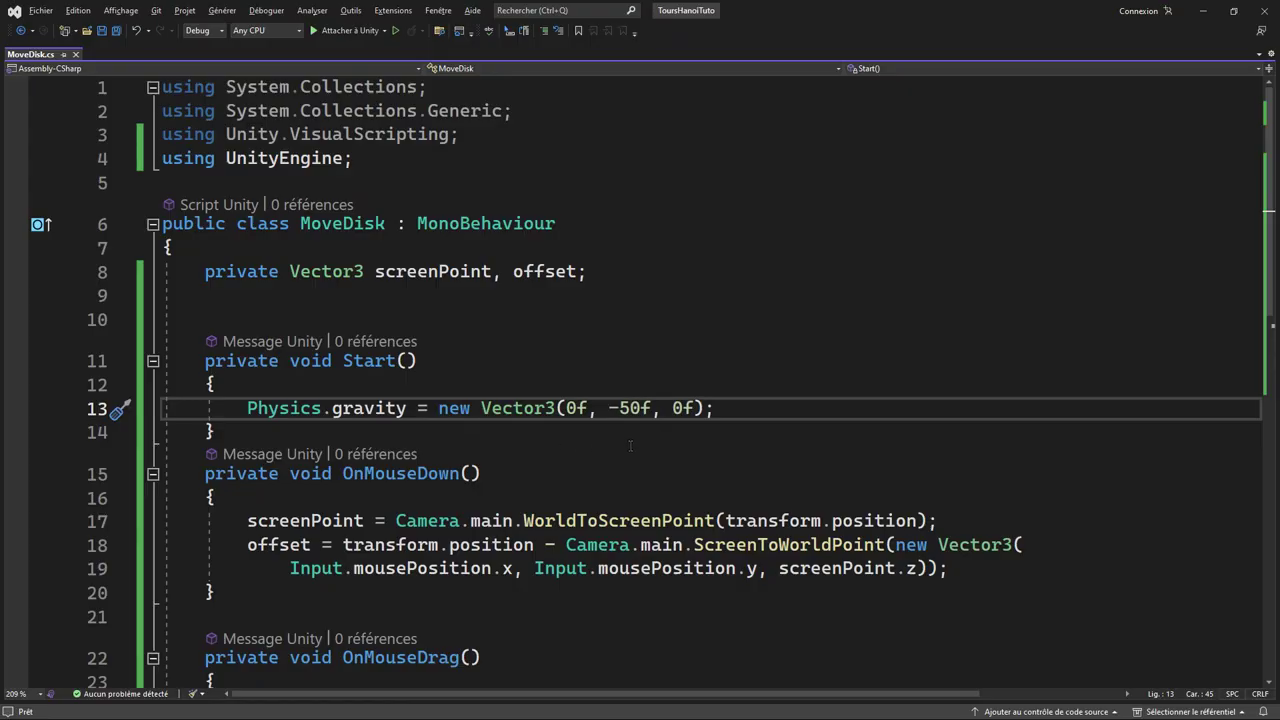
pyautogui.scroll(-6, 631, 446)
pyautogui.scroll(2, 631, 446)
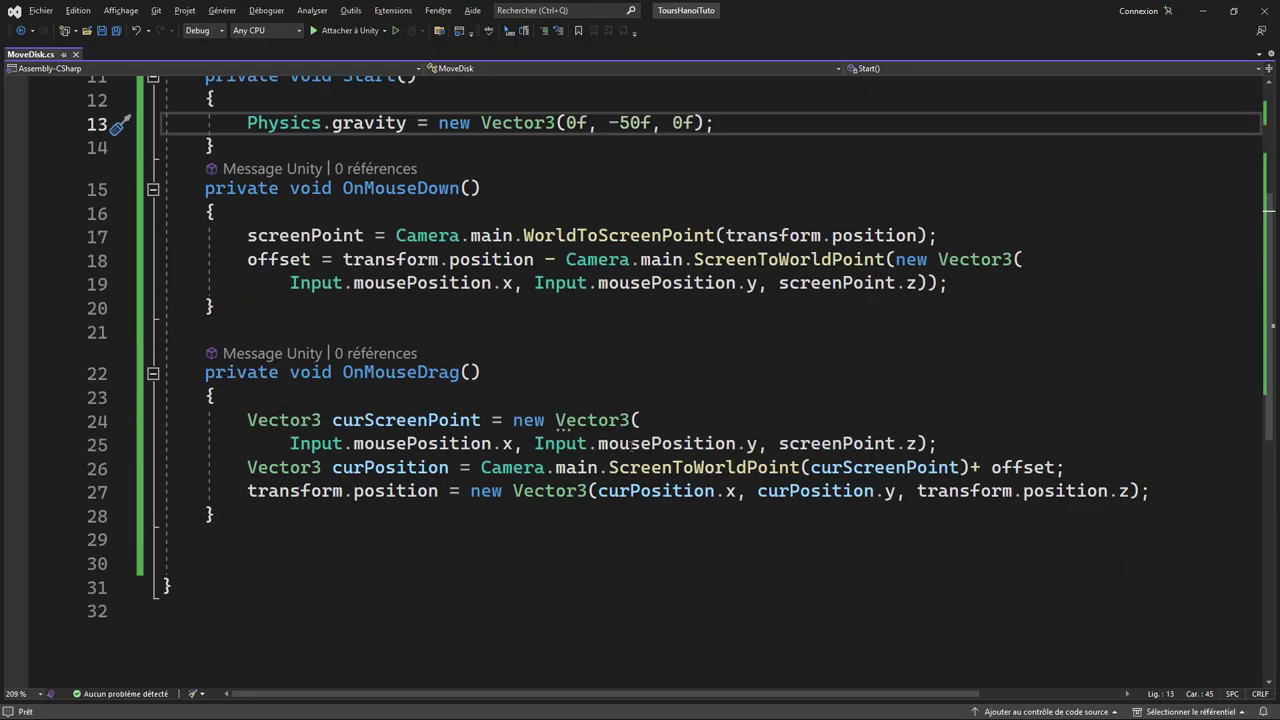
pyautogui.click(296, 512)
pyautogui.press('Return')
pyautogui.press('Return')
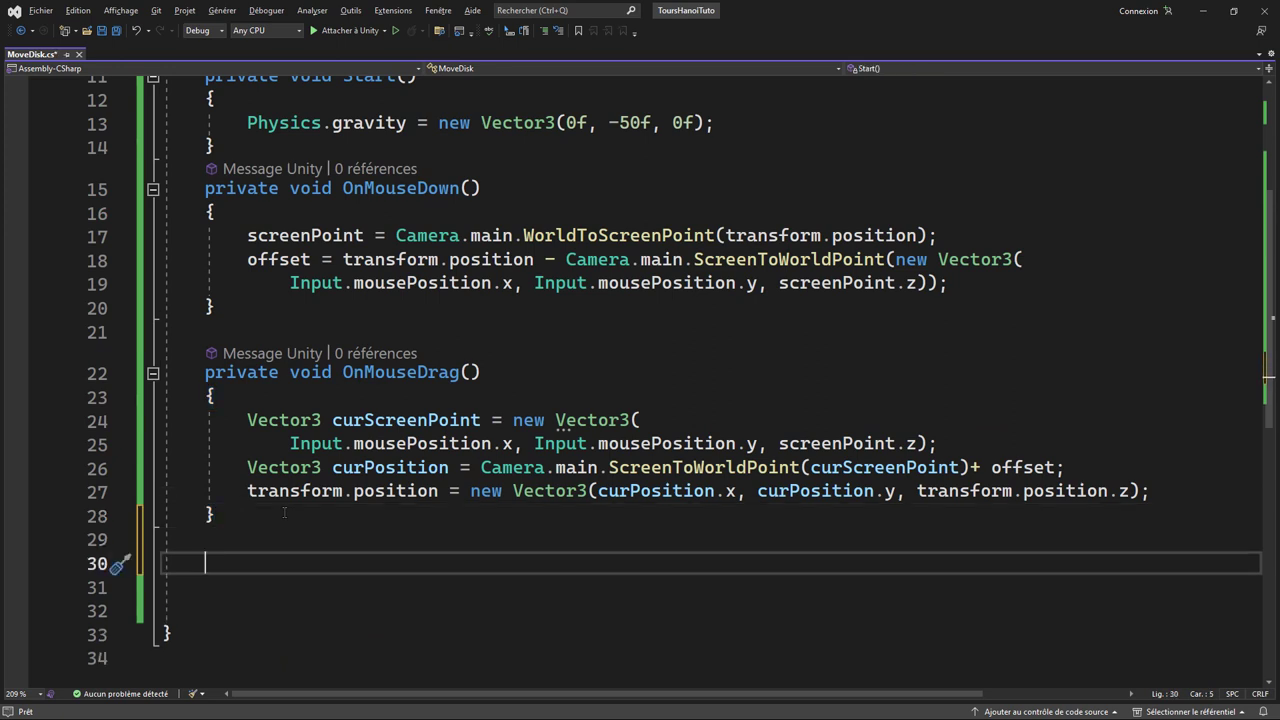
pyautogui.write('pri')
pyautogui.press('Tab')
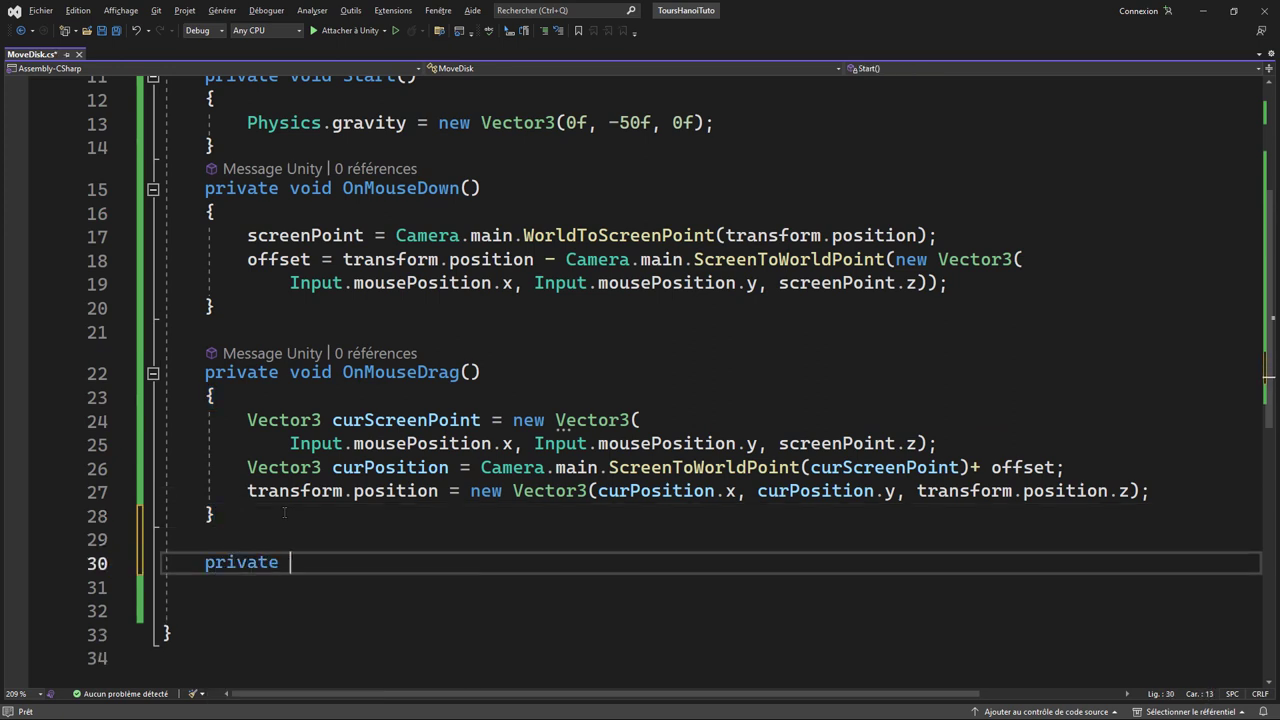
pyautogui.write('void ')
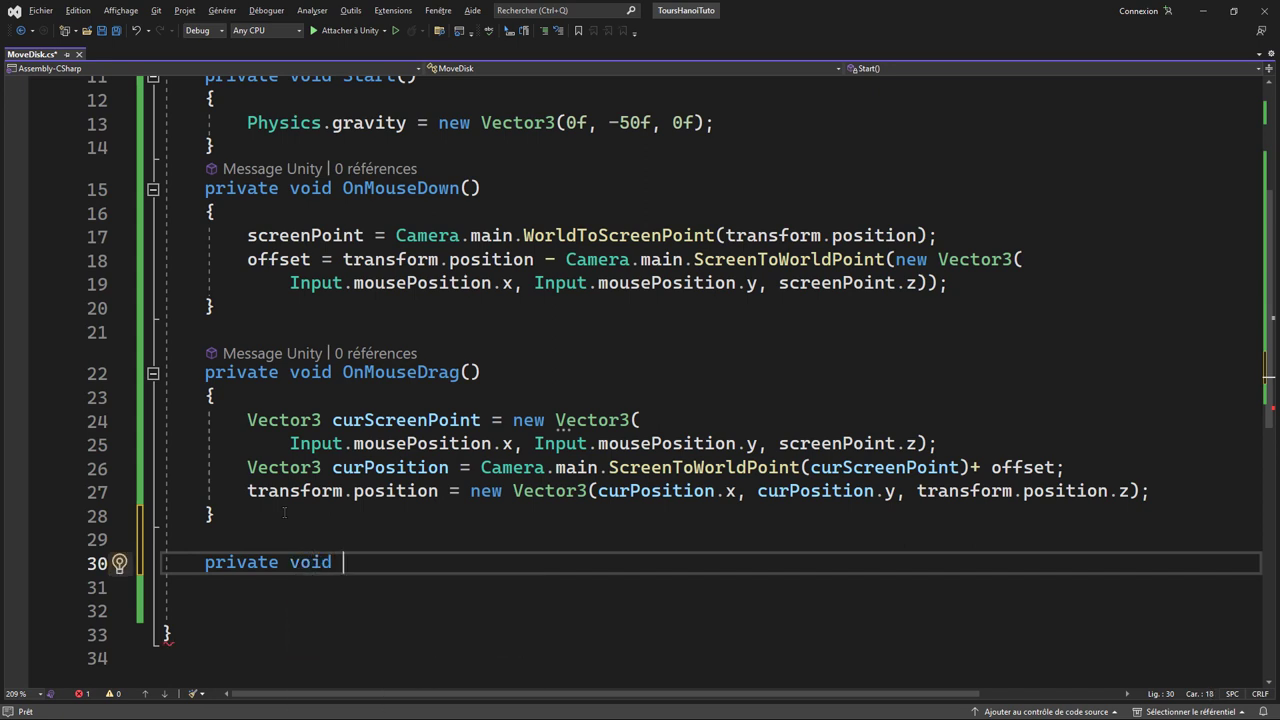
pyautogui.write('DiskI')
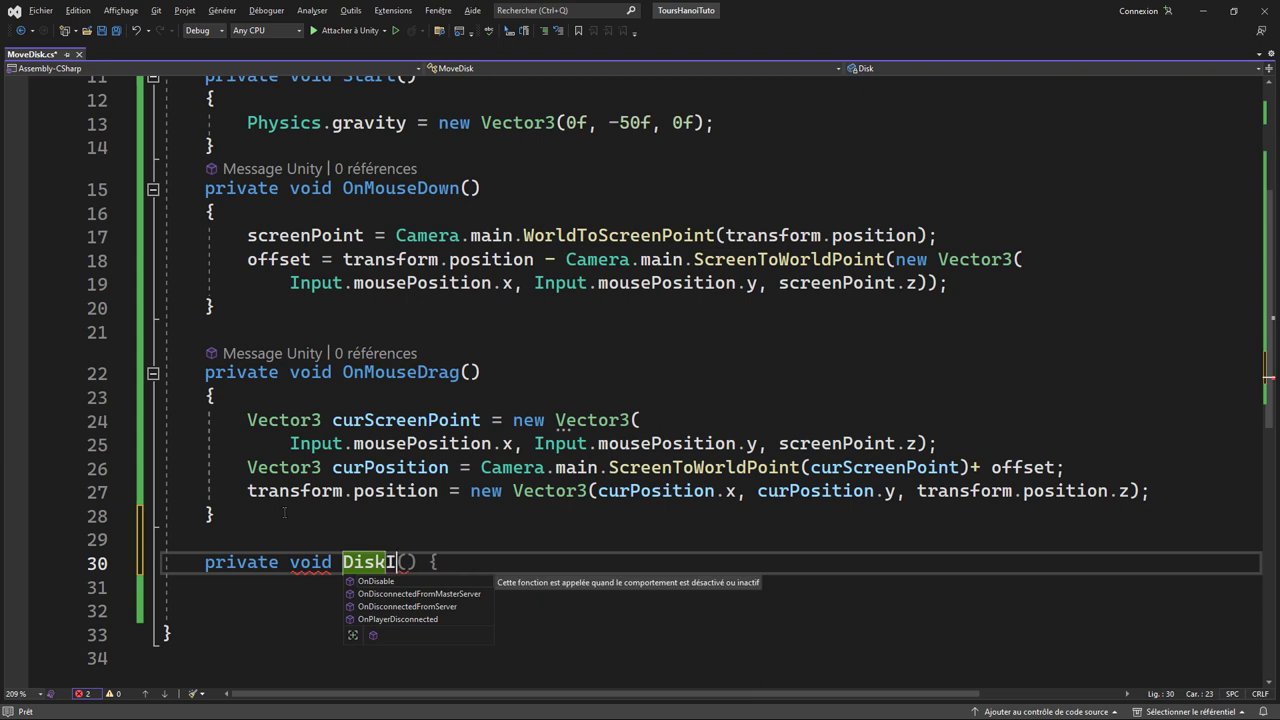
pyautogui.write('sKinemat')
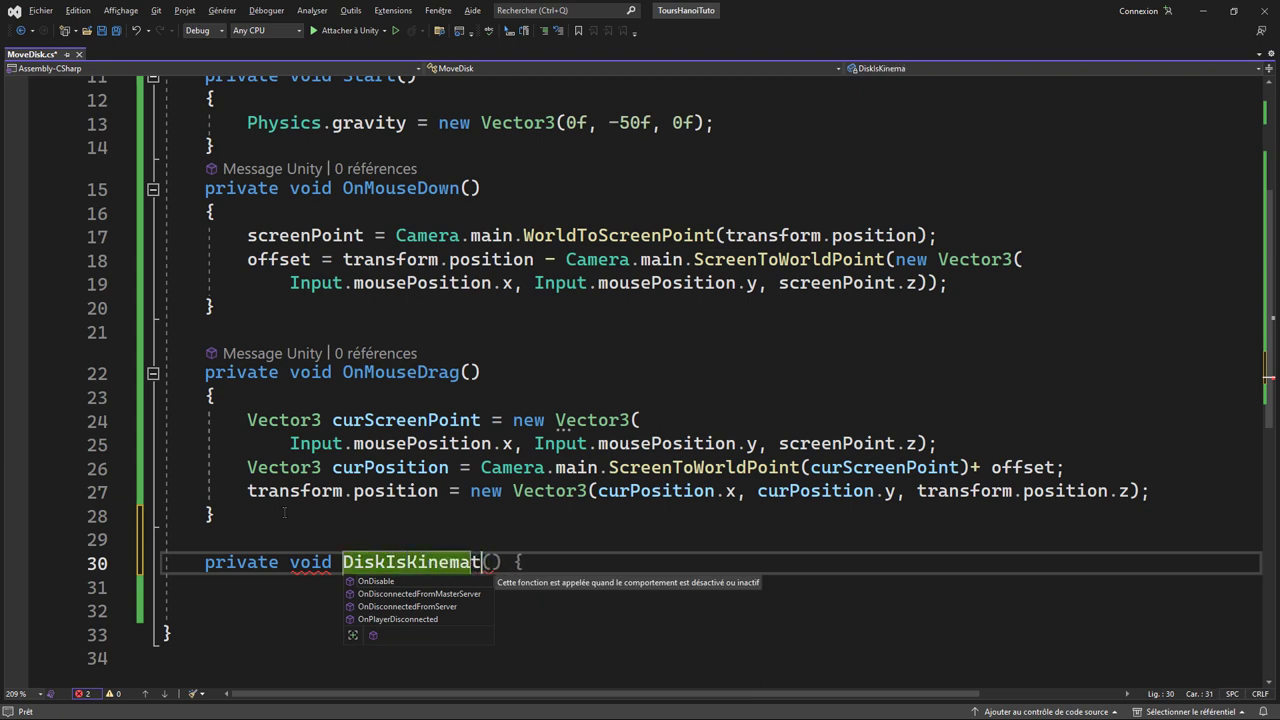
pyautogui.write('ic(')
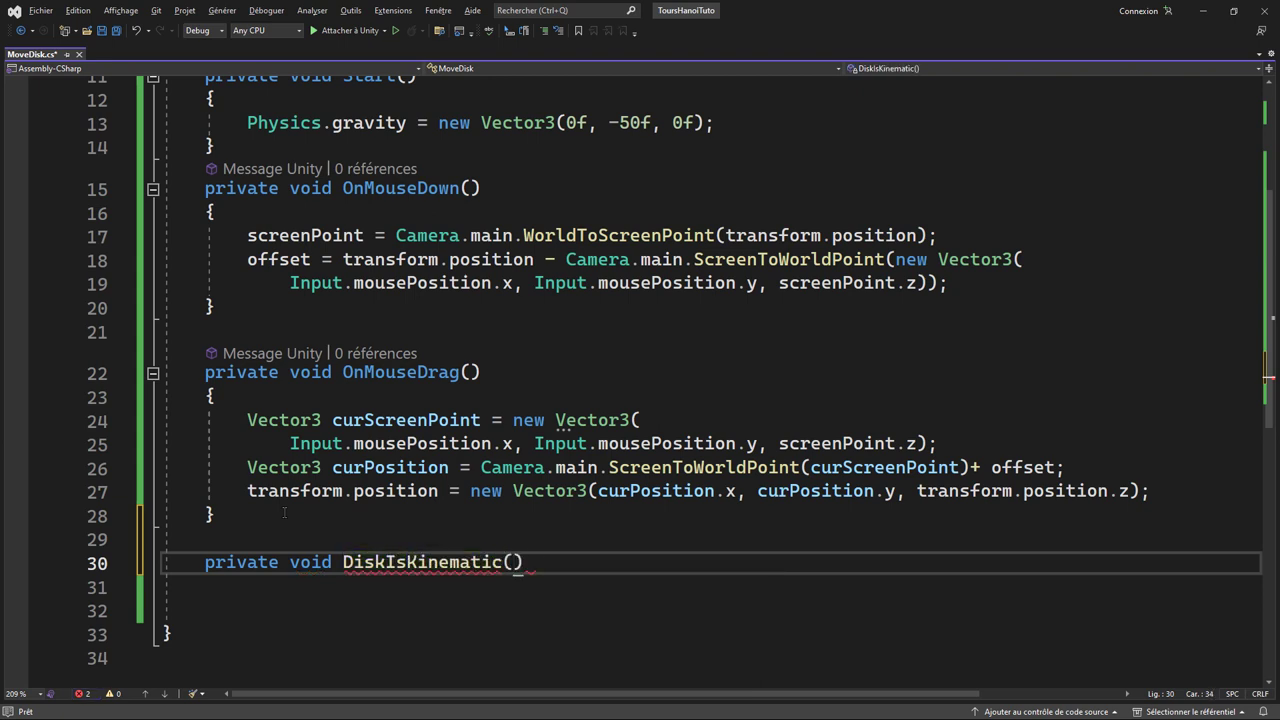
pyautogui.write('bool enab')
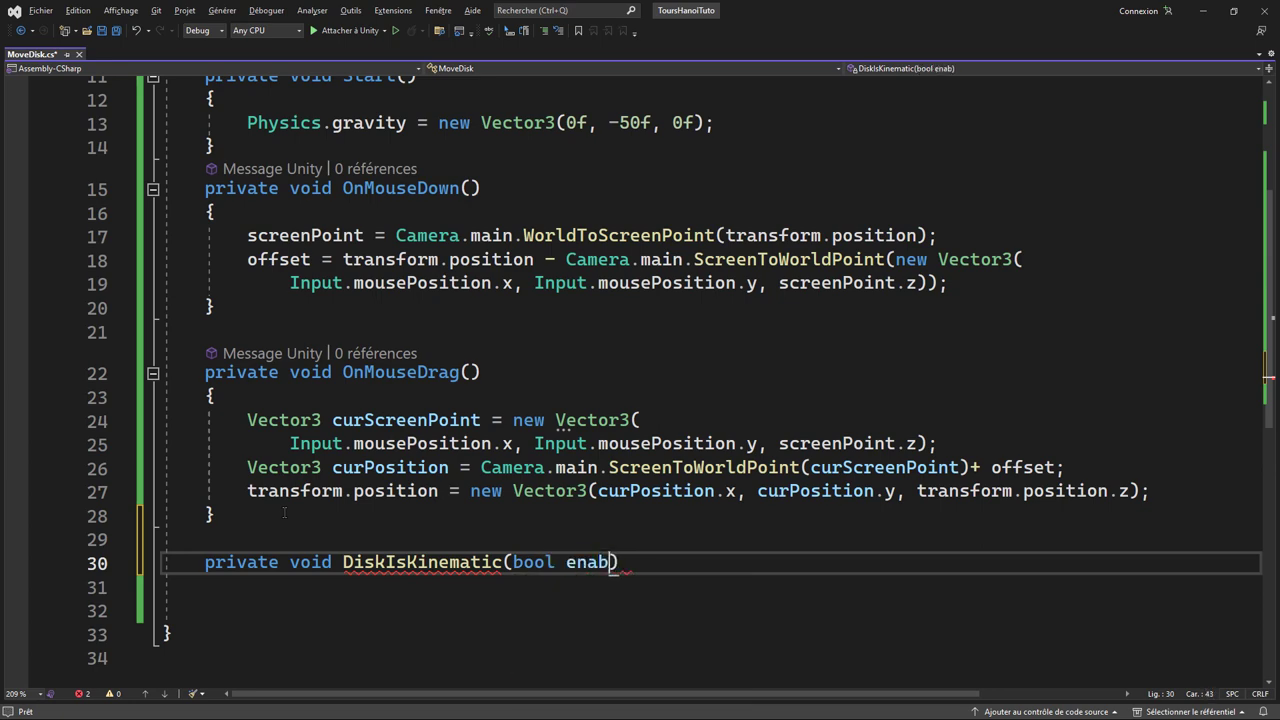
pyautogui.write('led) {')
pyautogui.press('Return')
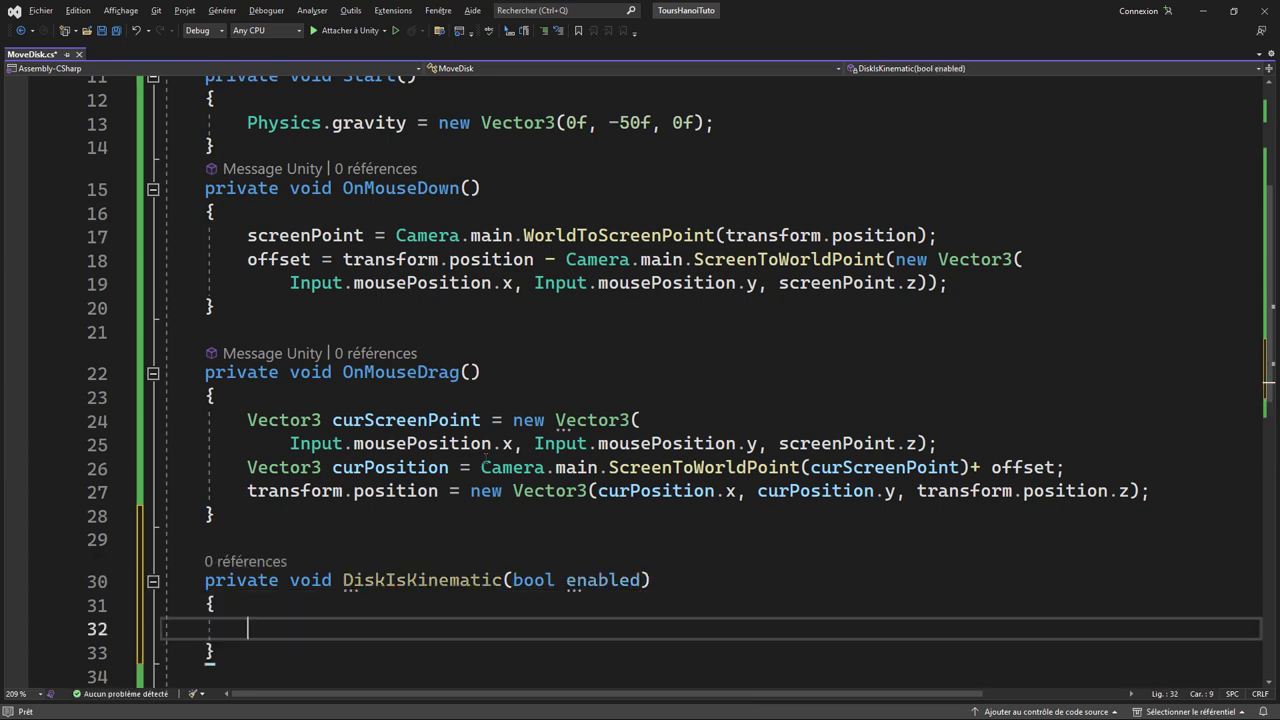
pyautogui.scroll(-2, 486, 459)
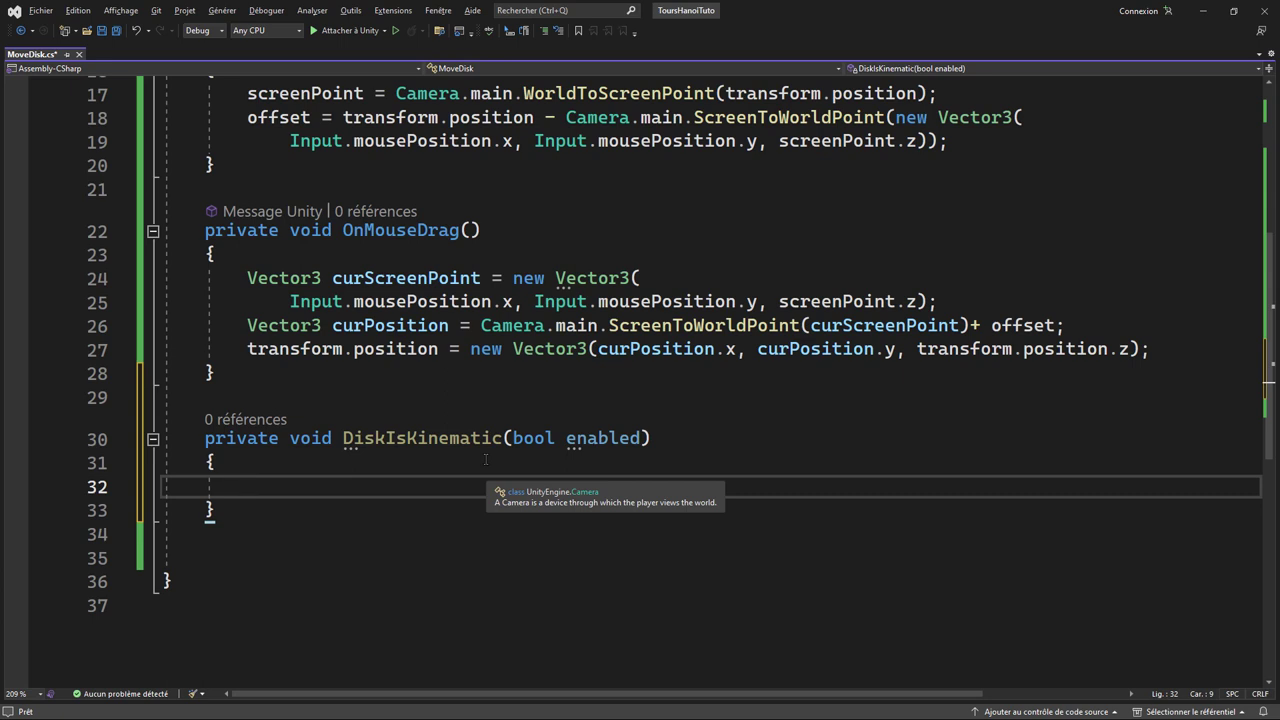
# - Insert a foreach loop over each Transform item in transform.parent inside DiskIsKinematic
pyautogui.write('for')
pyautogui.press('Tab')
pyautogui.press('Tab')
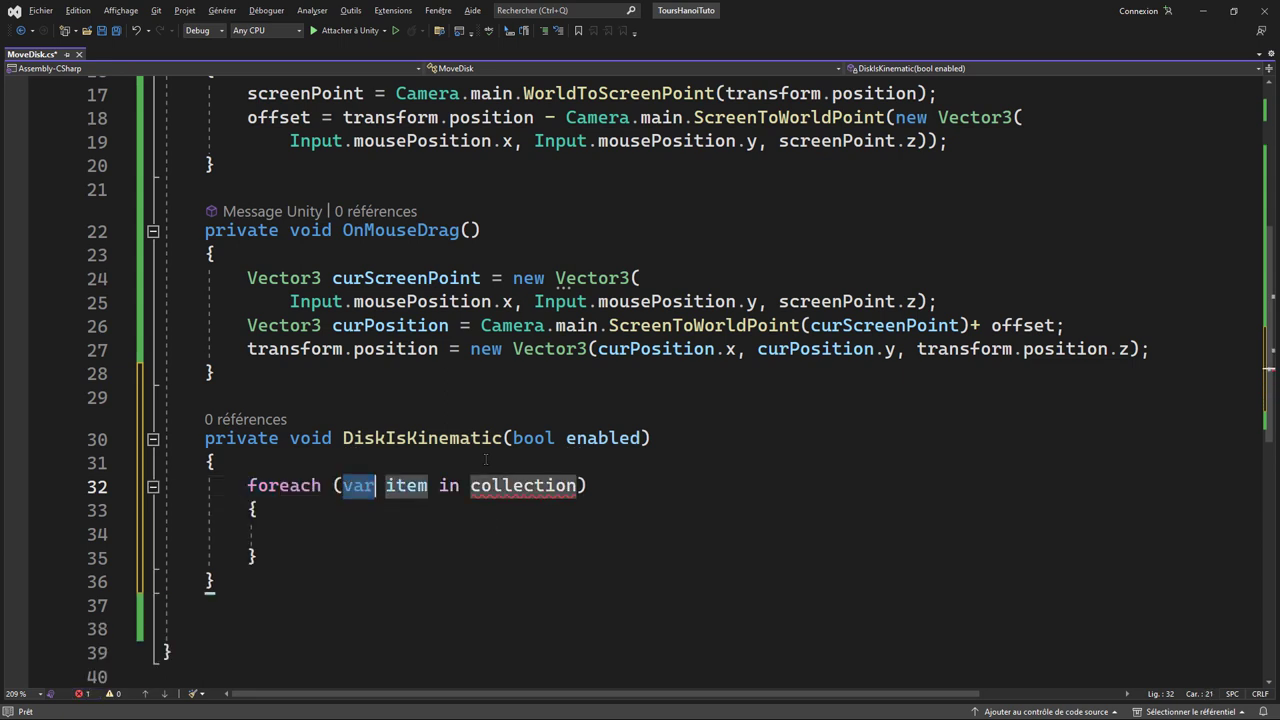
pyautogui.write('T')
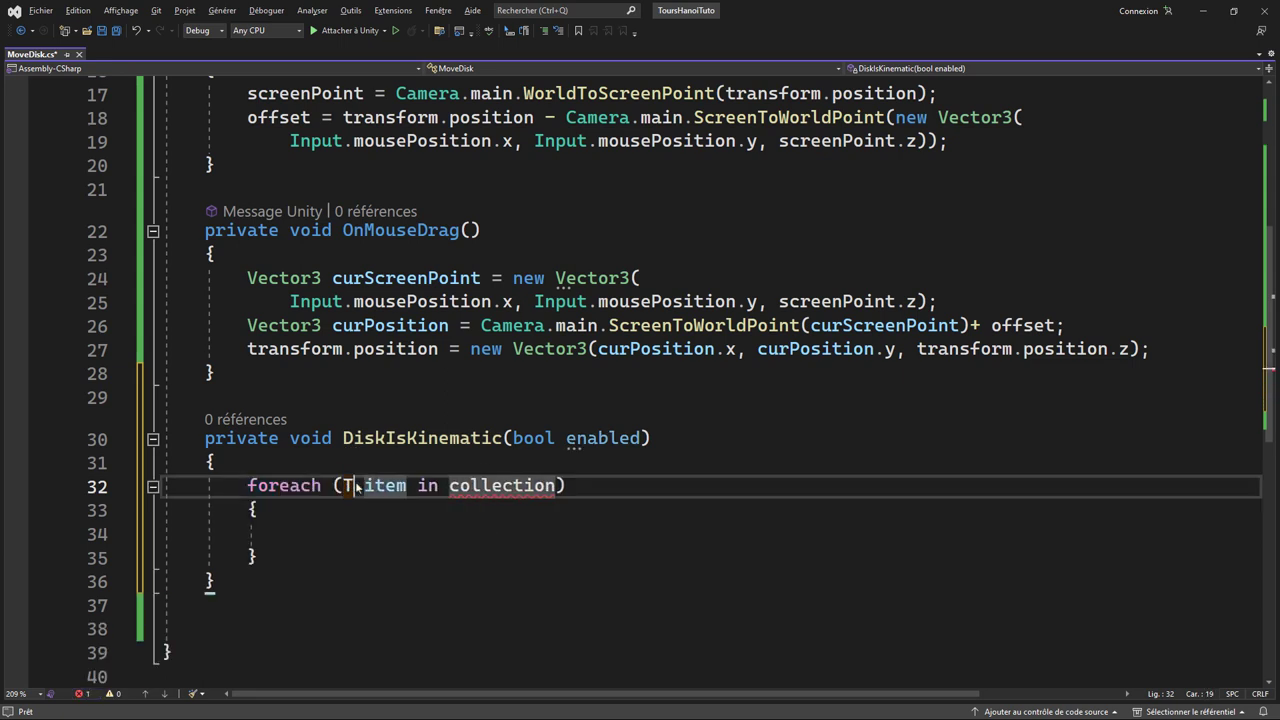
pyautogui.write('ra')
pyautogui.press('Tab')
pyautogui.press('Tab')
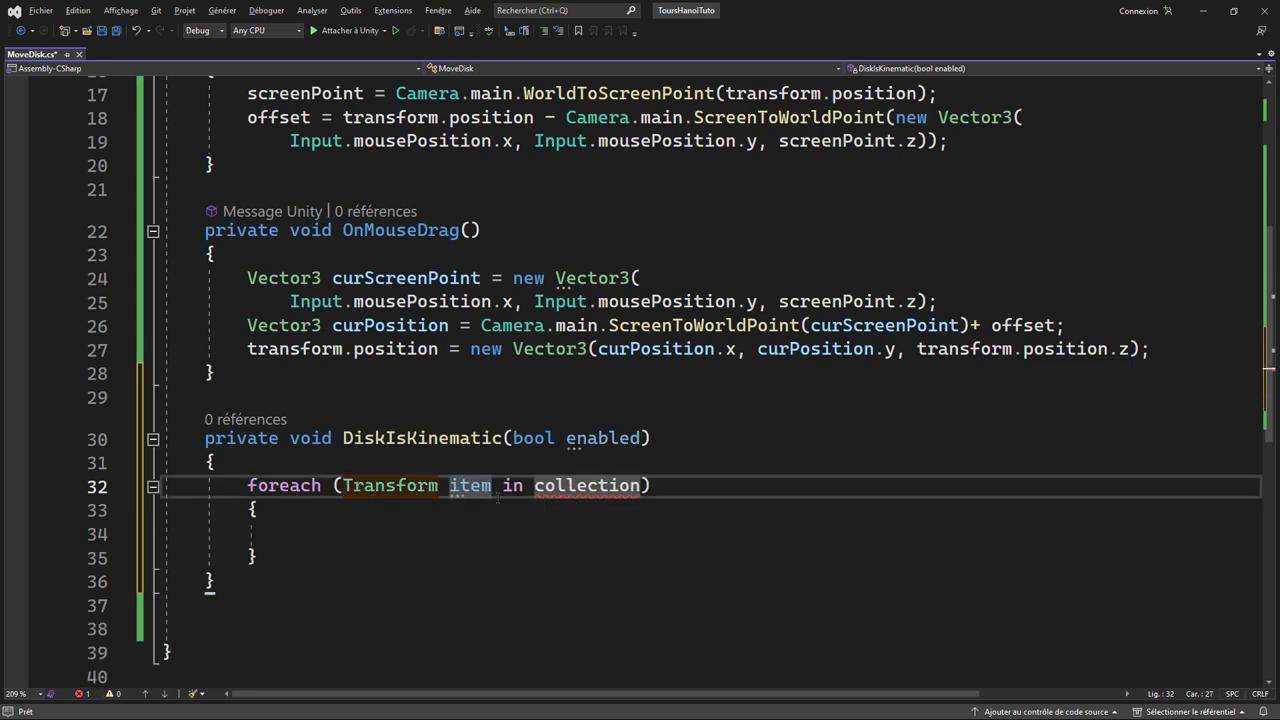
pyautogui.press('Tab')
pyautogui.write('t')
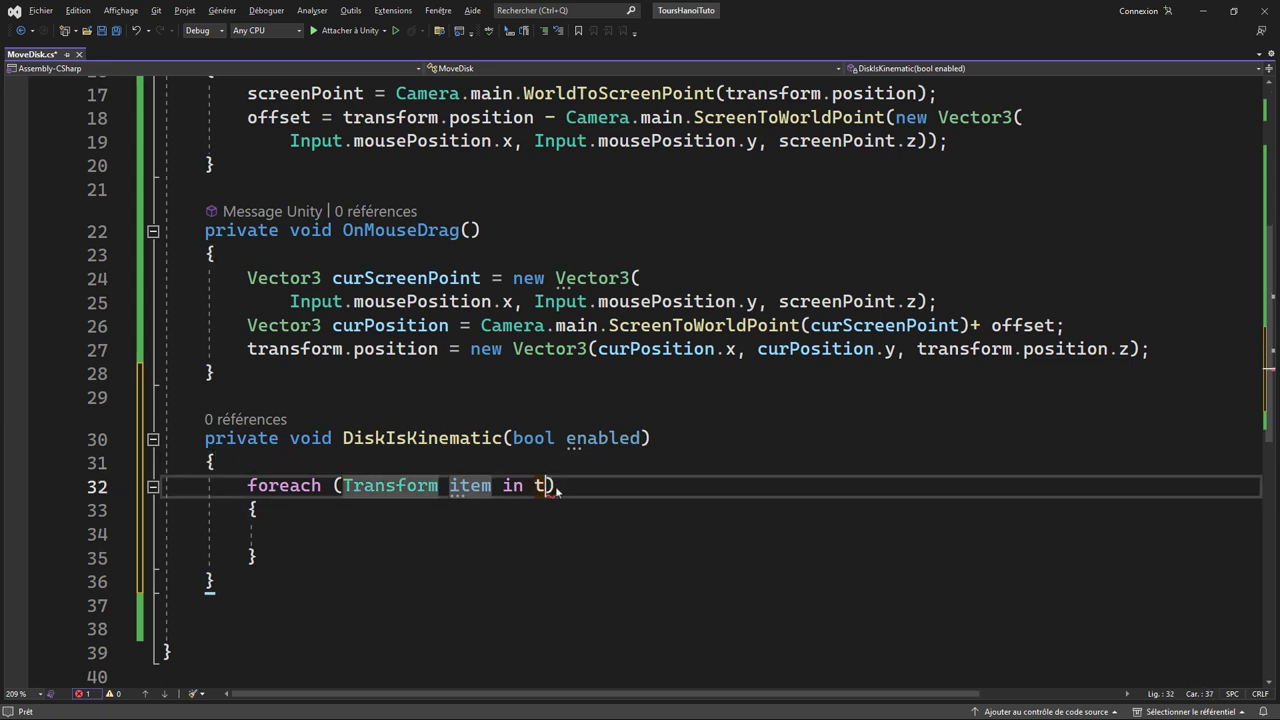
pyautogui.press('Tab')
pyautogui.write('.parent')
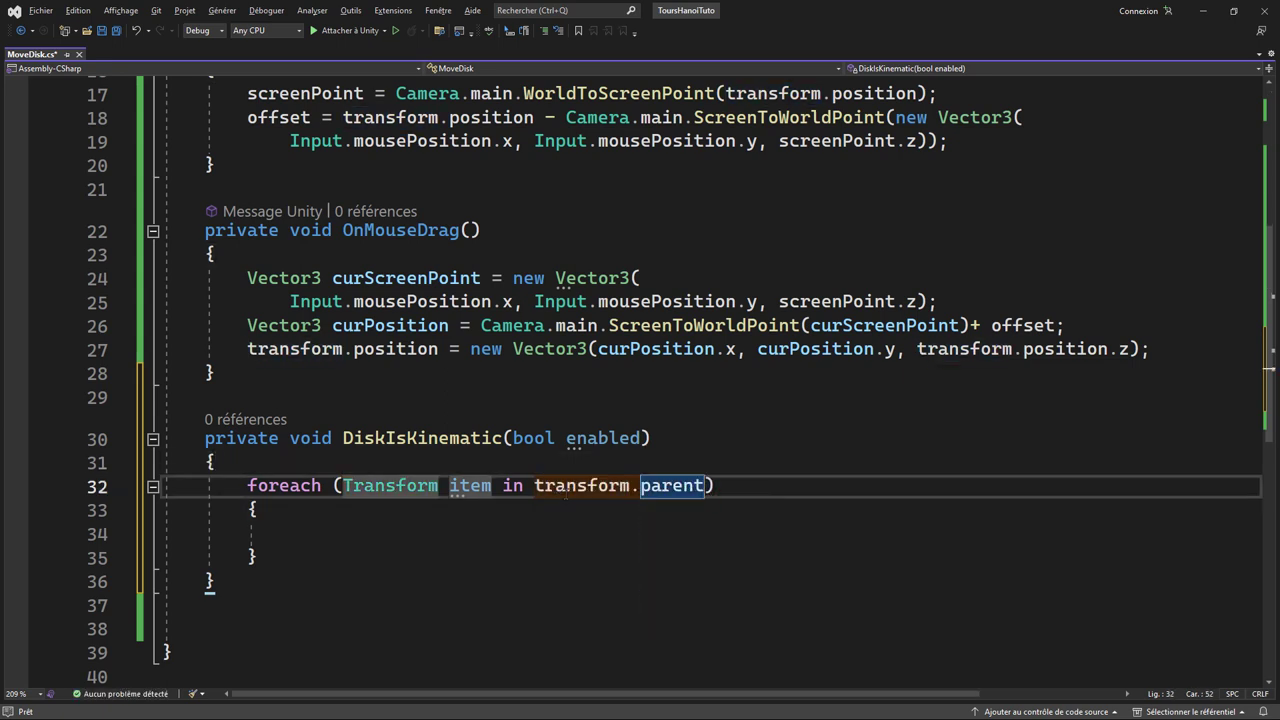
pyautogui.press('Return')
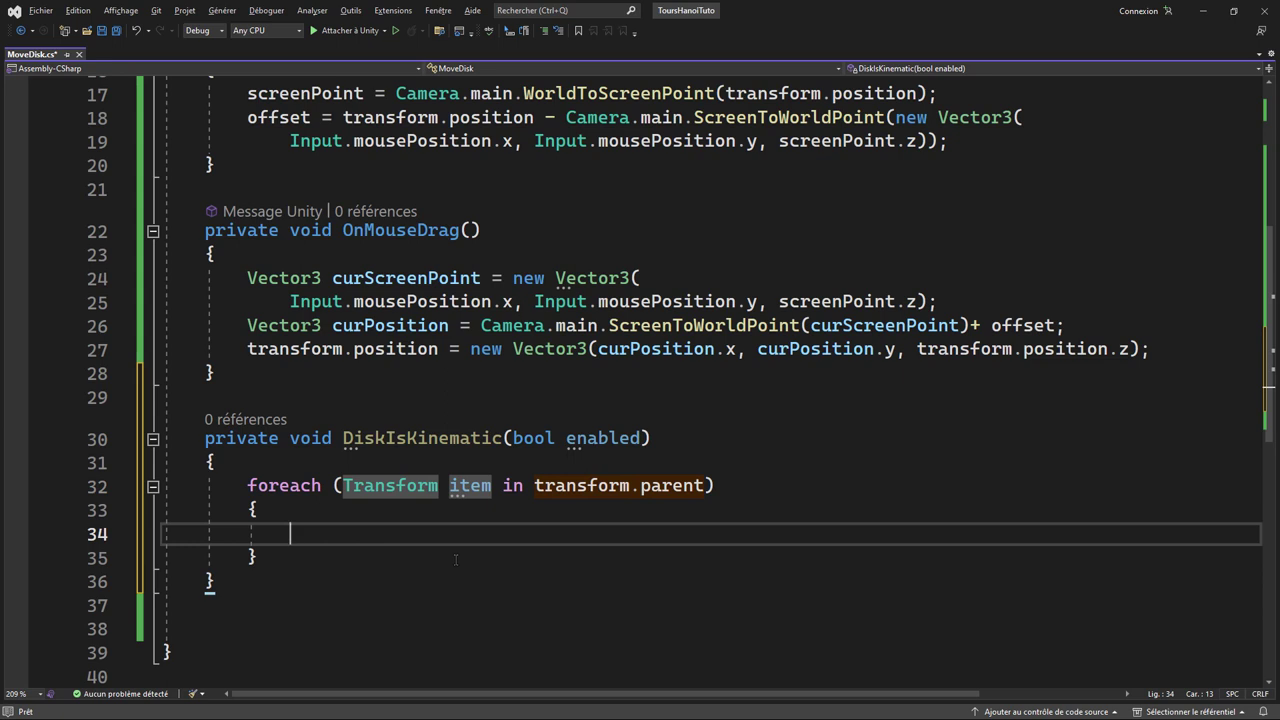
# - Set item.GetComponent<Rigidbody>().isKinematic = enabled inside the loop and save MoveDisk.cs
pyautogui.write('item.get')
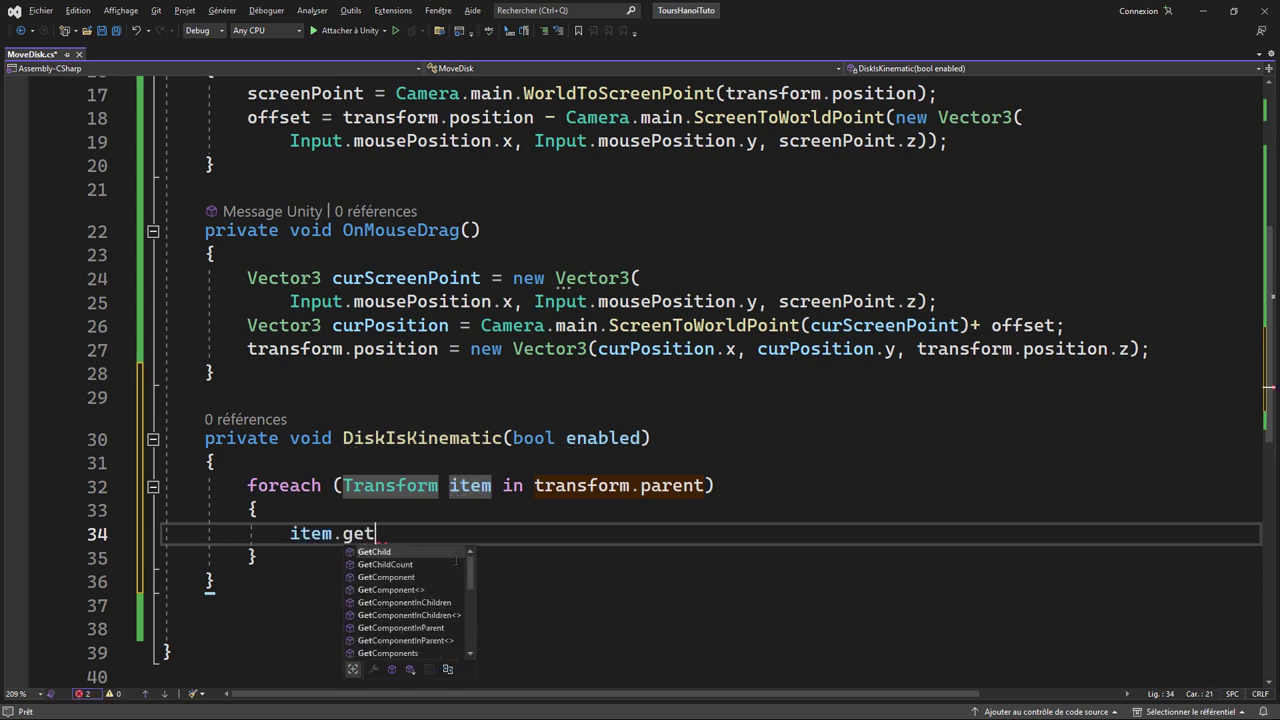
pyautogui.press('Tab')
pyautogui.write('rigi')
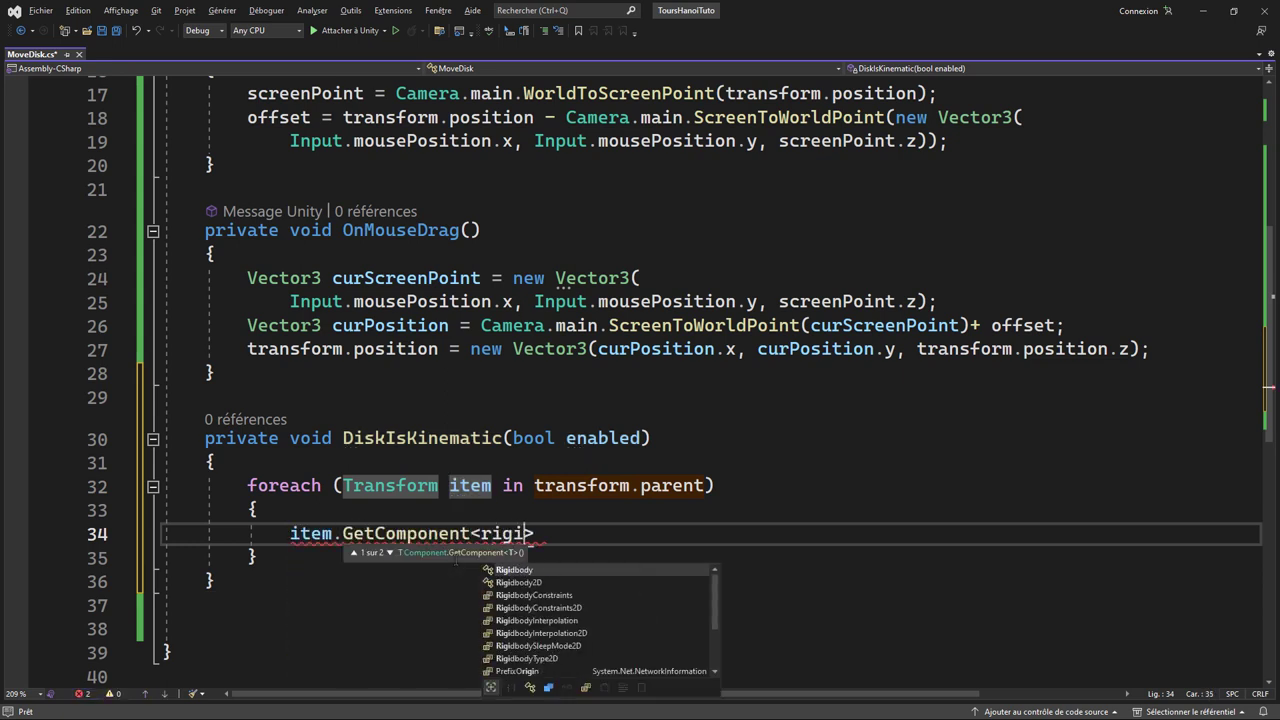
pyautogui.press('Tab')
pyautogui.write('()')
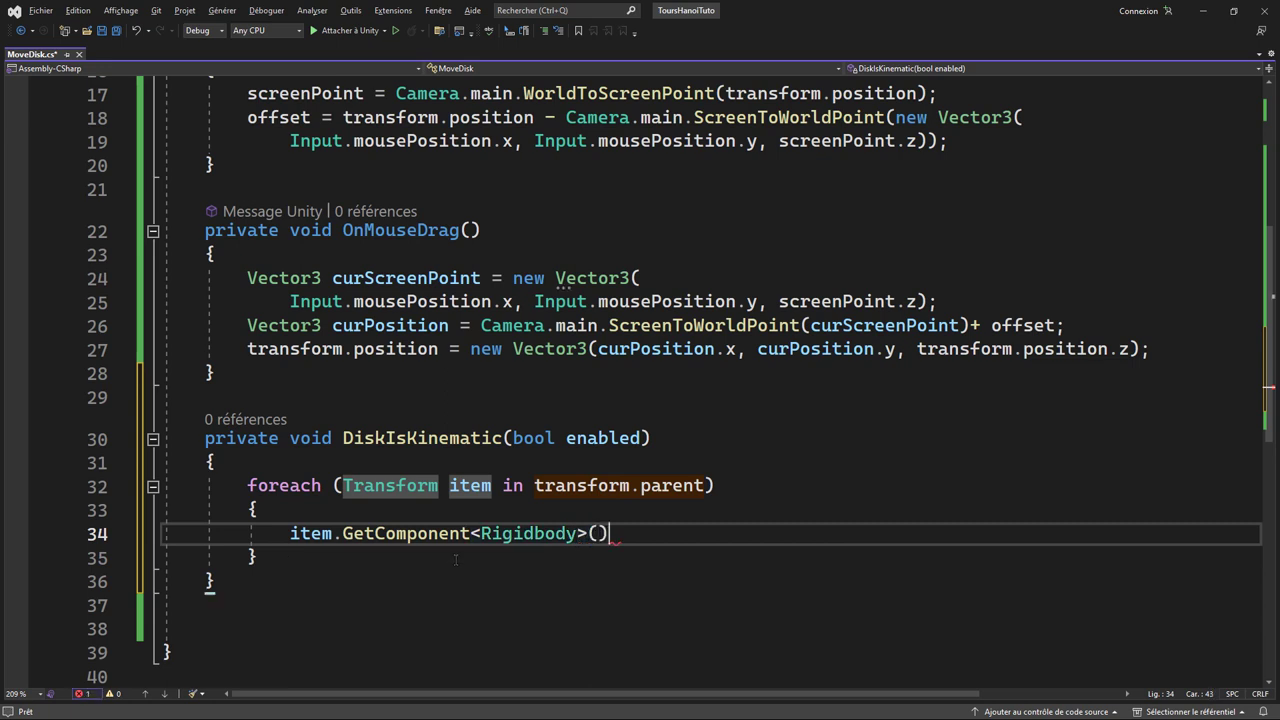
pyautogui.write('.is')
pyautogui.press('Tab')
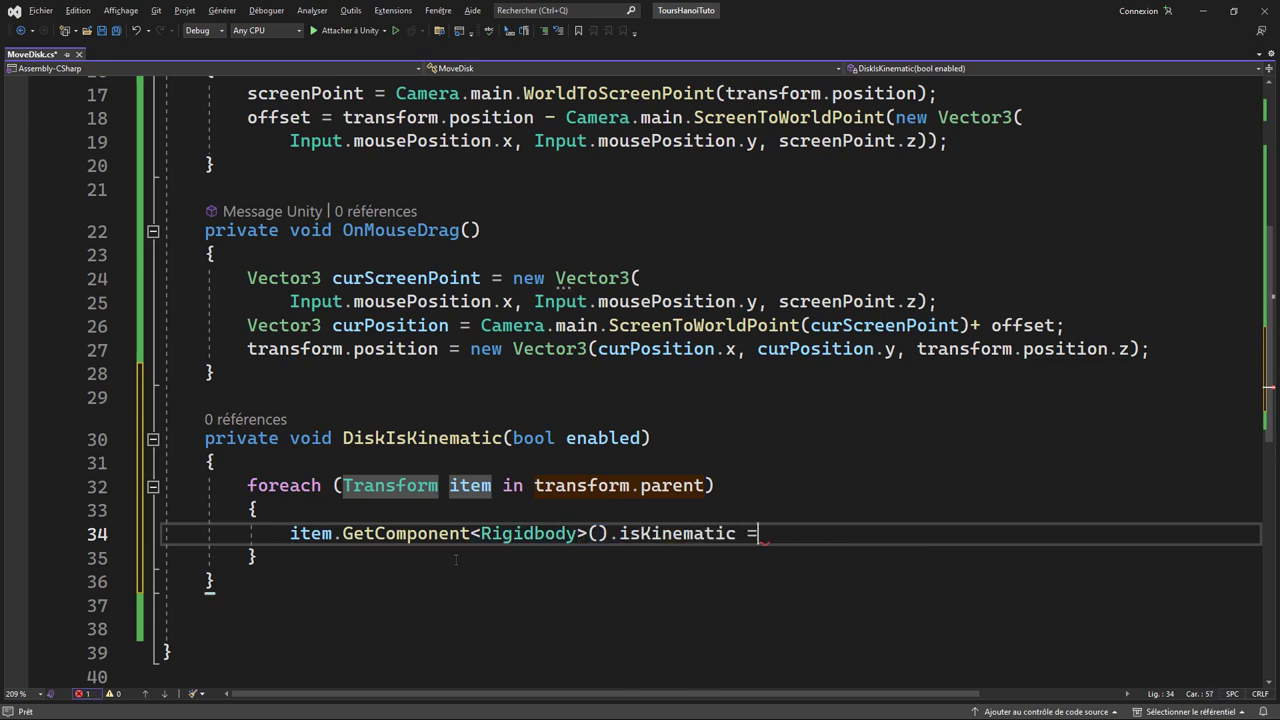
pyautogui.write(' enabled')
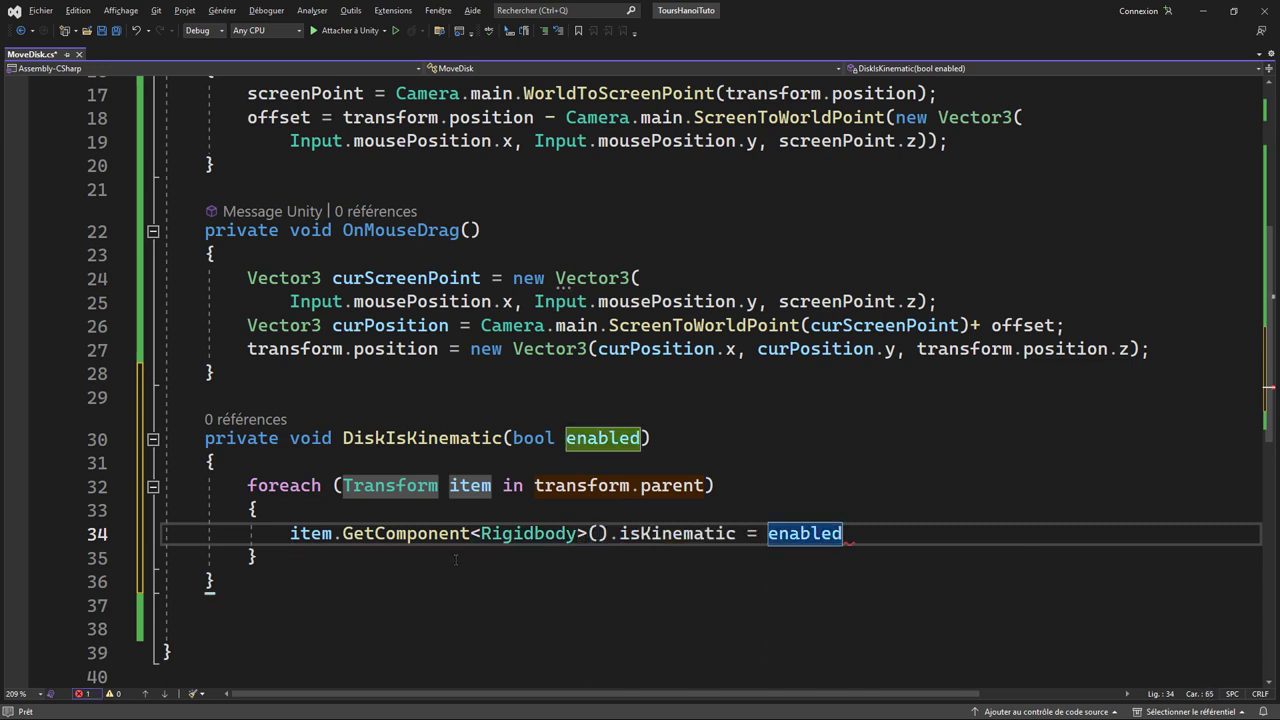
pyautogui.write(';')
pyautogui.hotkey('ctrl', 's')
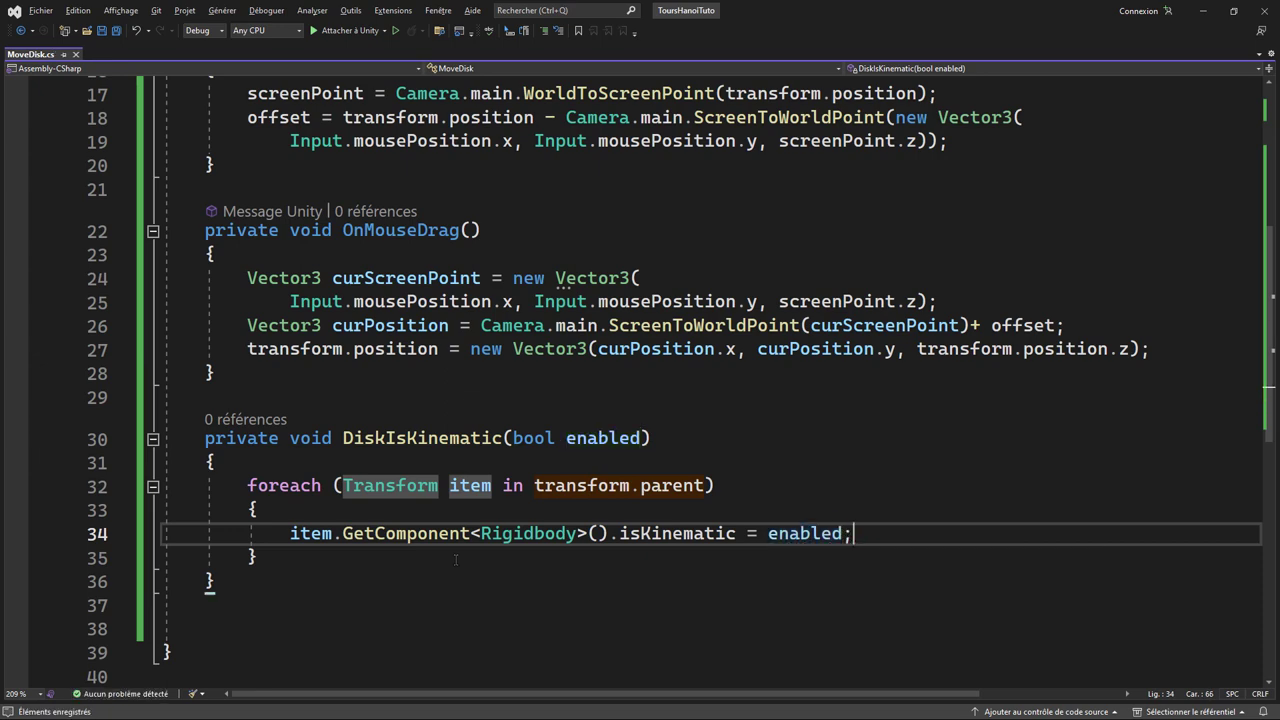
pyautogui.click(386, 437)
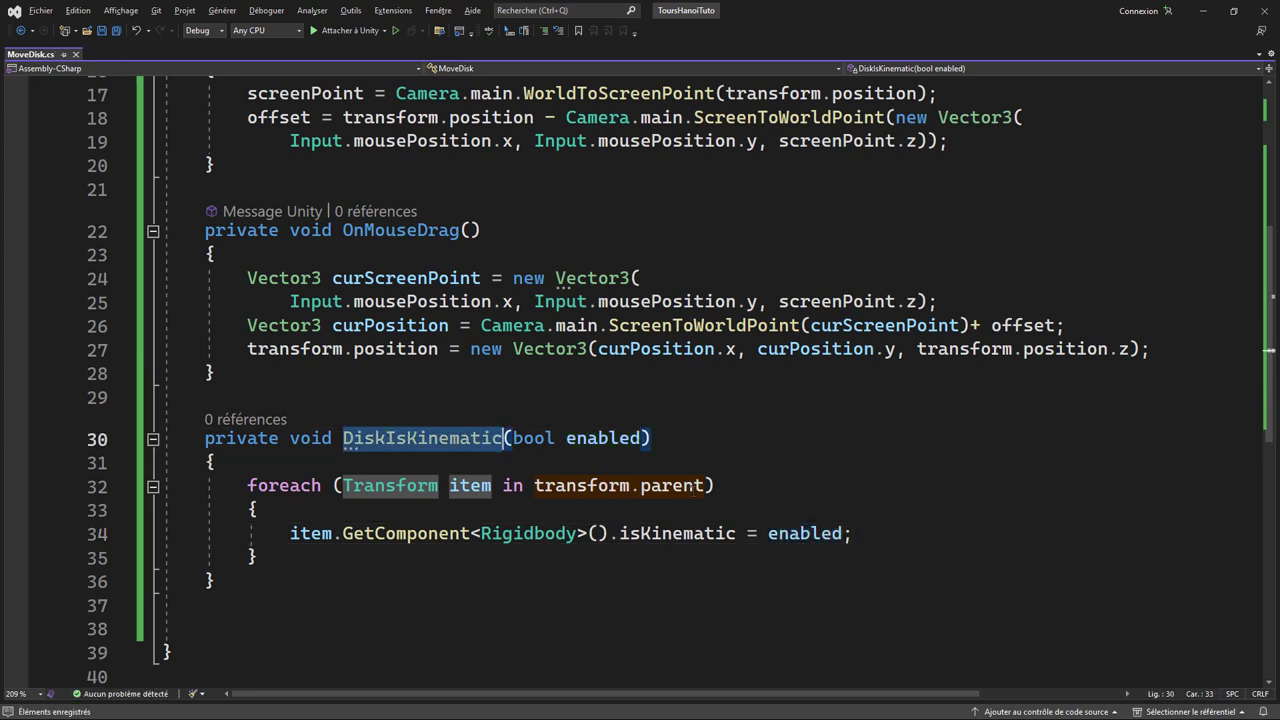
pyautogui.doubleClick(396, 440)
# - Add DiskIsKinematic(true); as the first line of OnMouseDown
pyautogui.scroll(6, 829, 467)
pyautogui.scroll(-1, 528, 392)
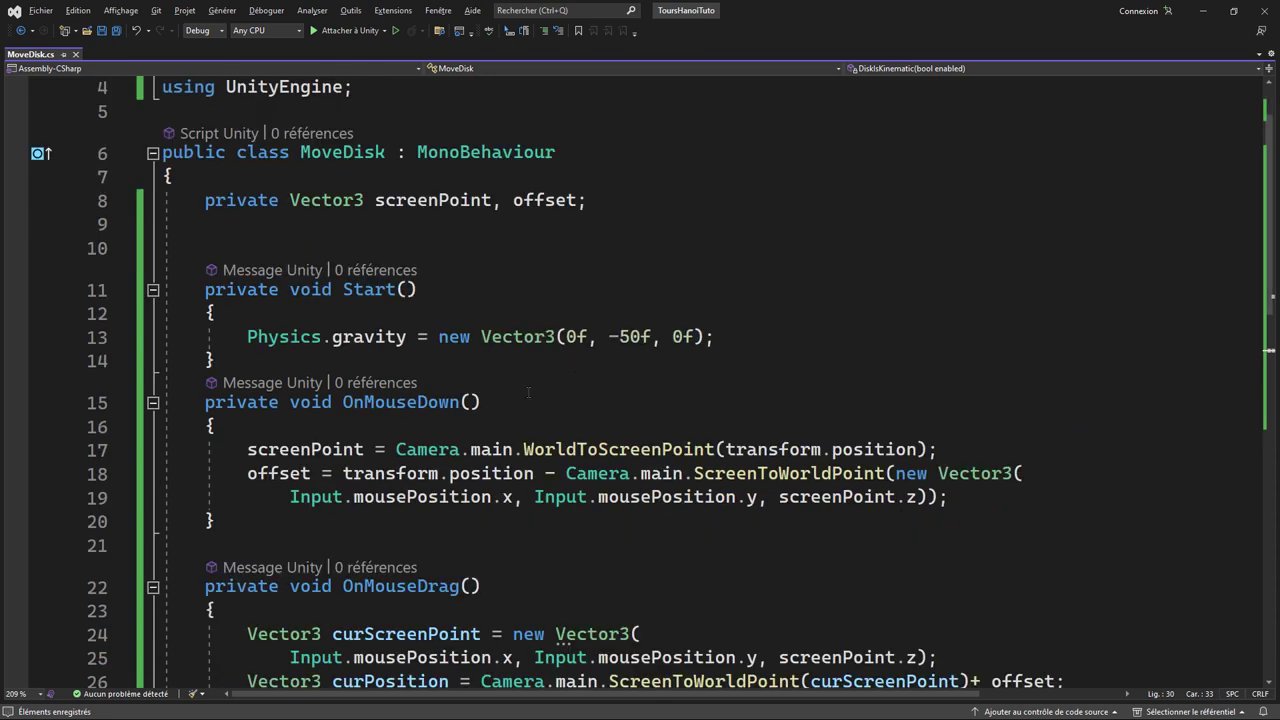
pyautogui.click(328, 426)
pyautogui.press('Return')
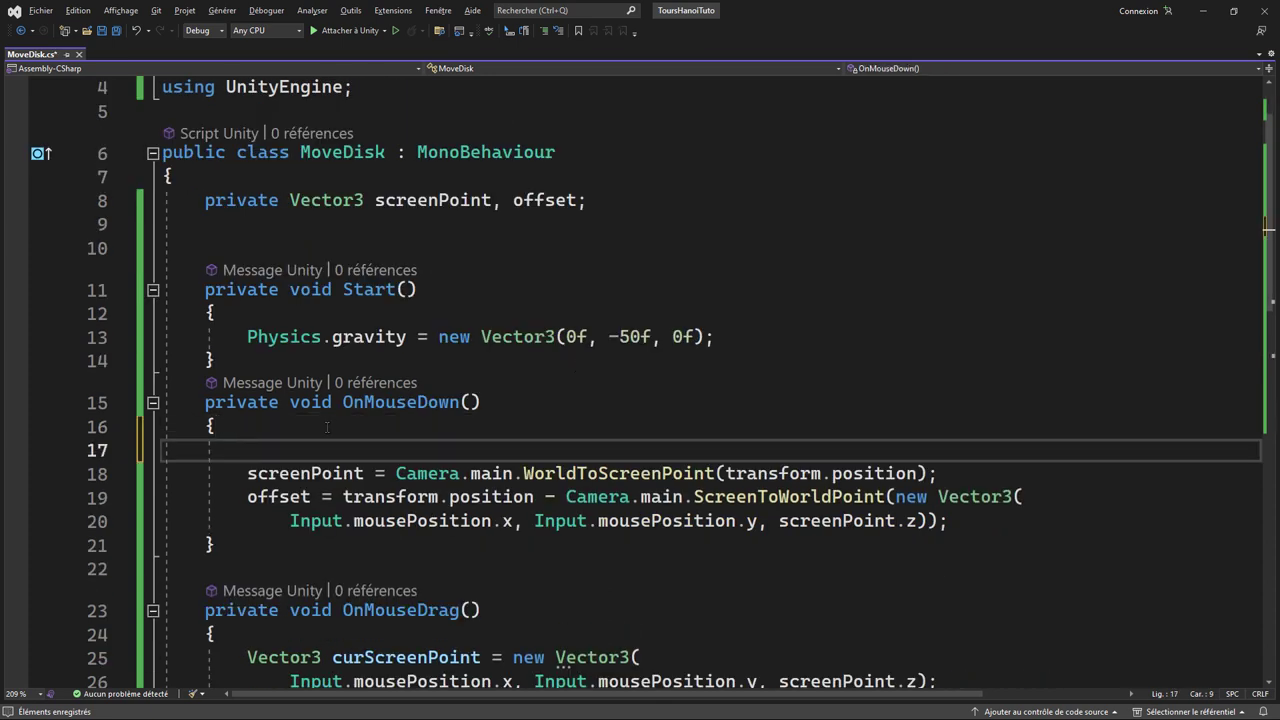
pyautogui.write('DiskIsKinematic')
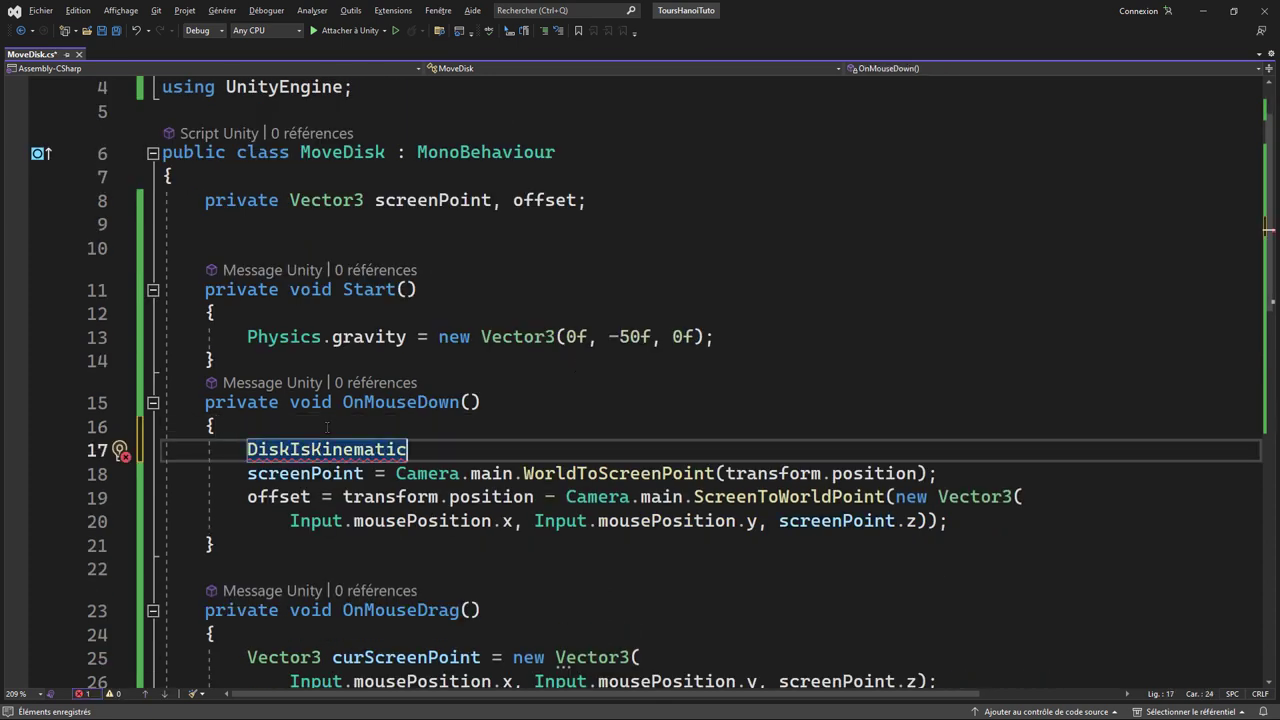
pyautogui.write('(')
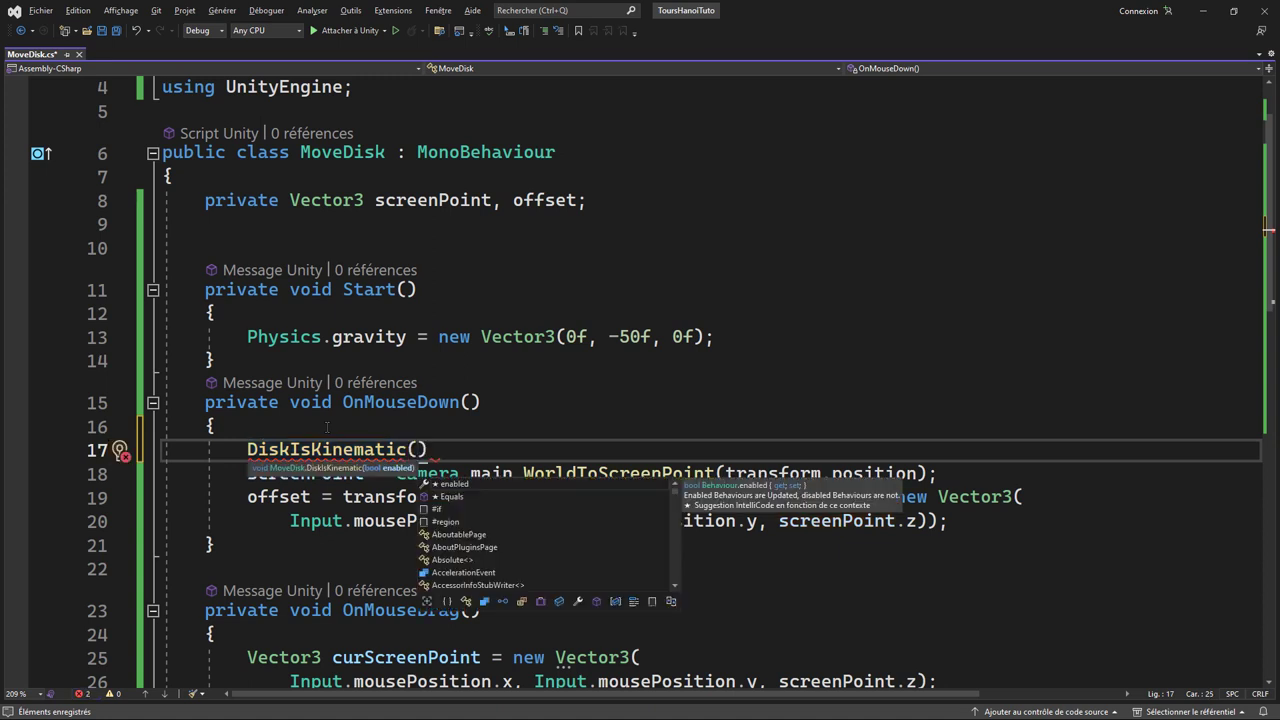
pyautogui.write('true)')
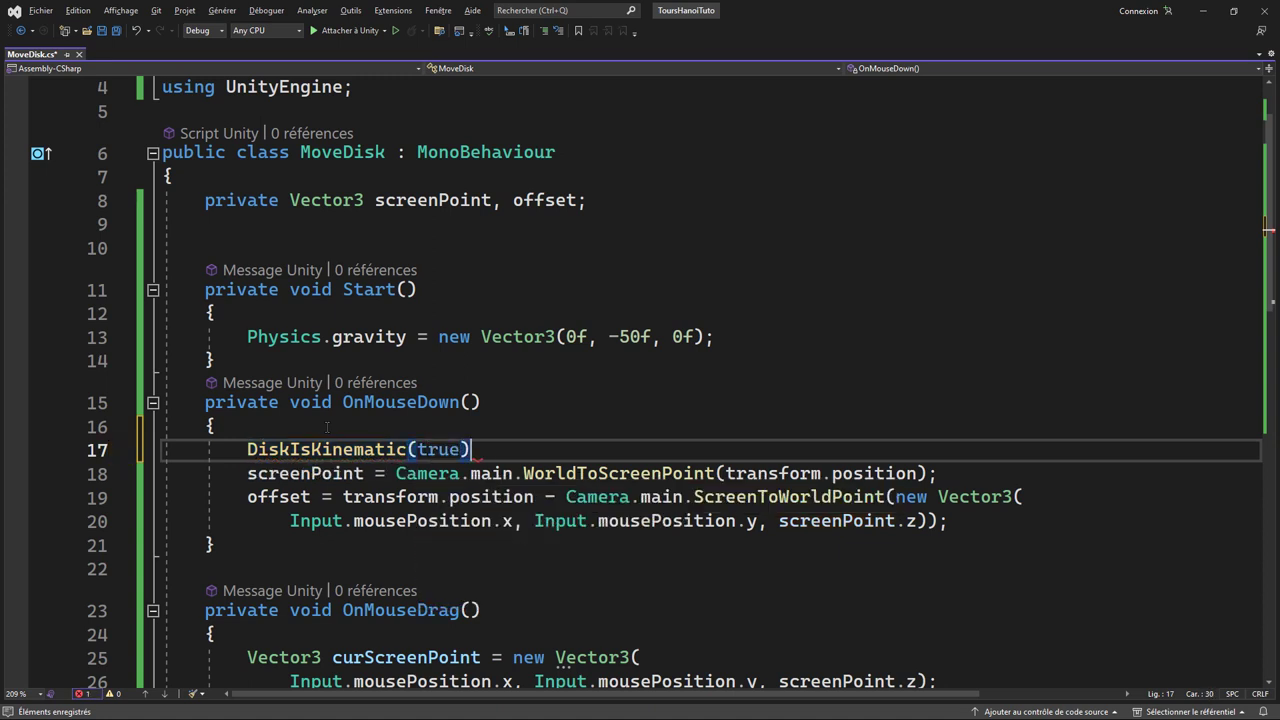
pyautogui.write(';')
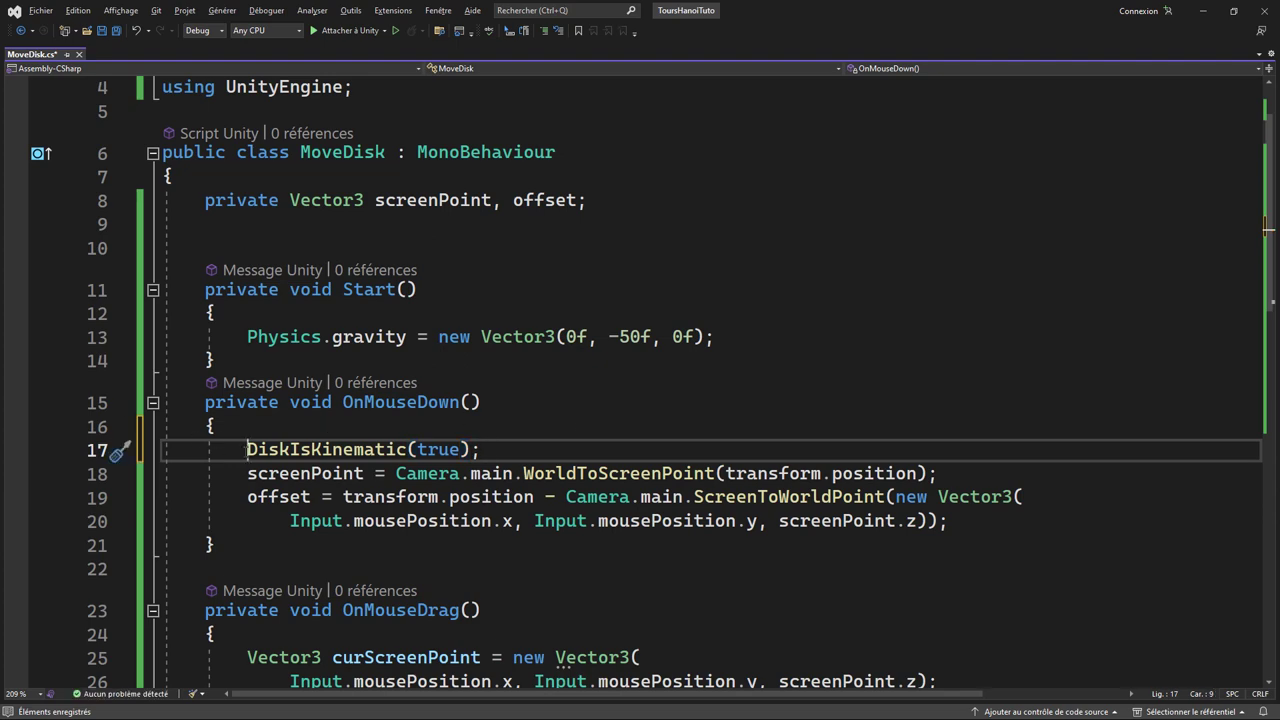
pyautogui.moveTo(247, 449); pyautogui.dragTo(515, 440)
pyautogui.scroll(-3, 515, 440)
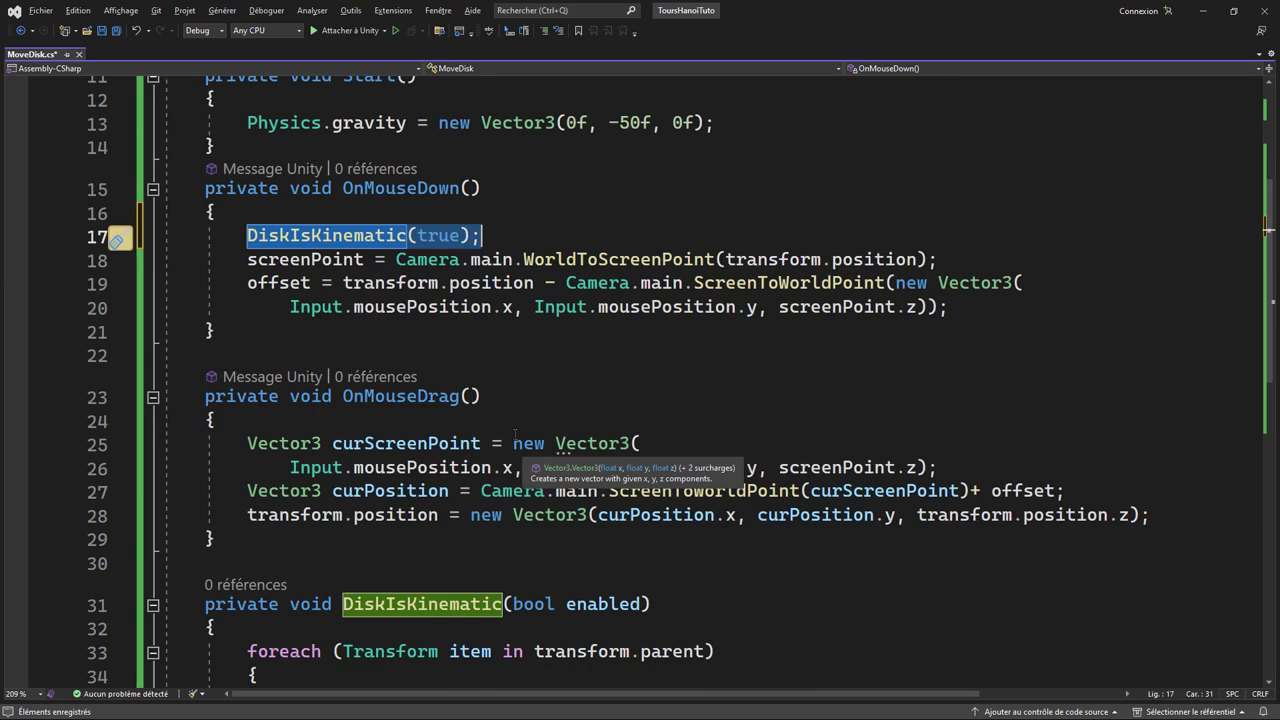
# - Run a quick Play test in Unity, stop it, and return to MoveDisk.cs in Visual Studio
pyautogui.click(1203, 14)
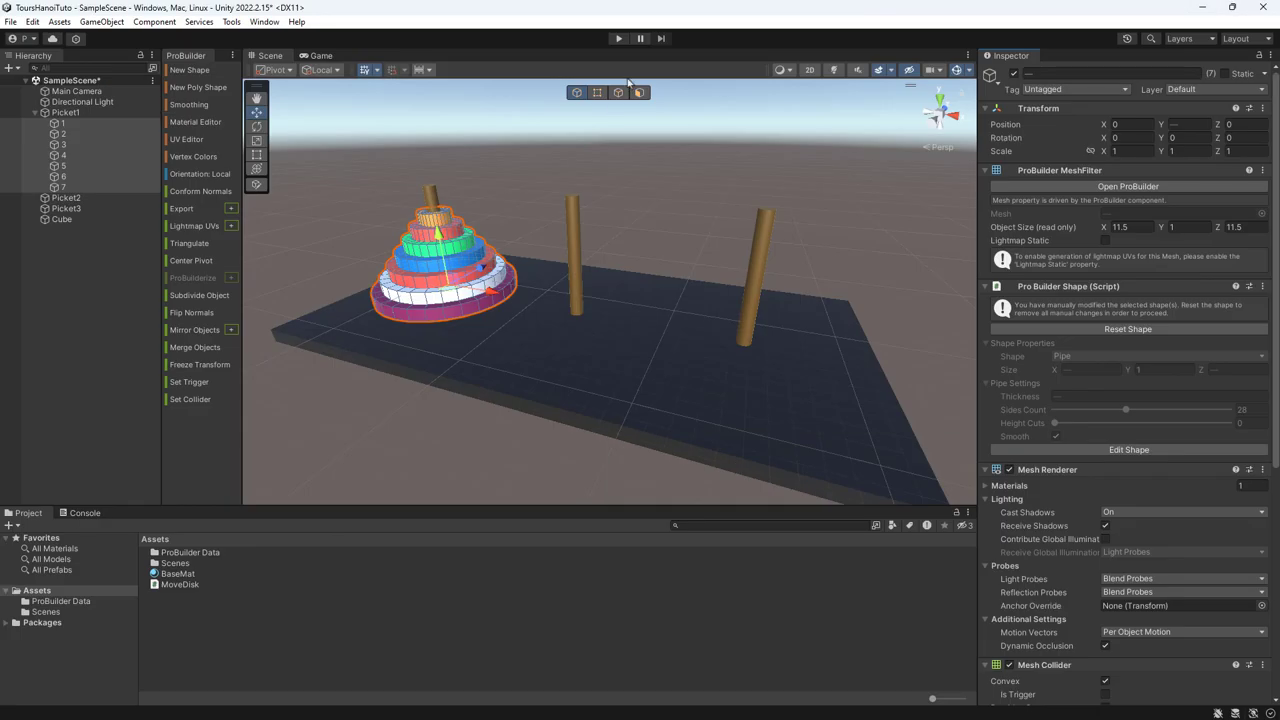
pyautogui.click(619, 39)
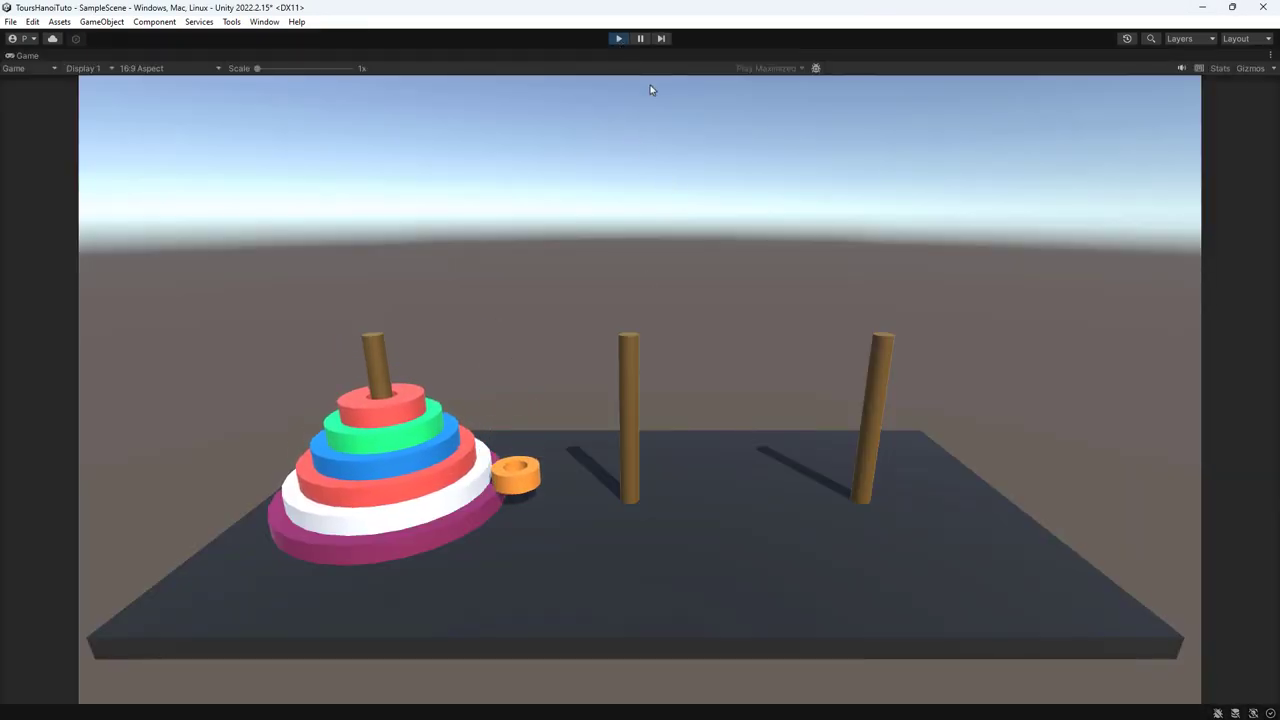
pyautogui.click(624, 40)
pyautogui.hotkey('alt', 'Tab')
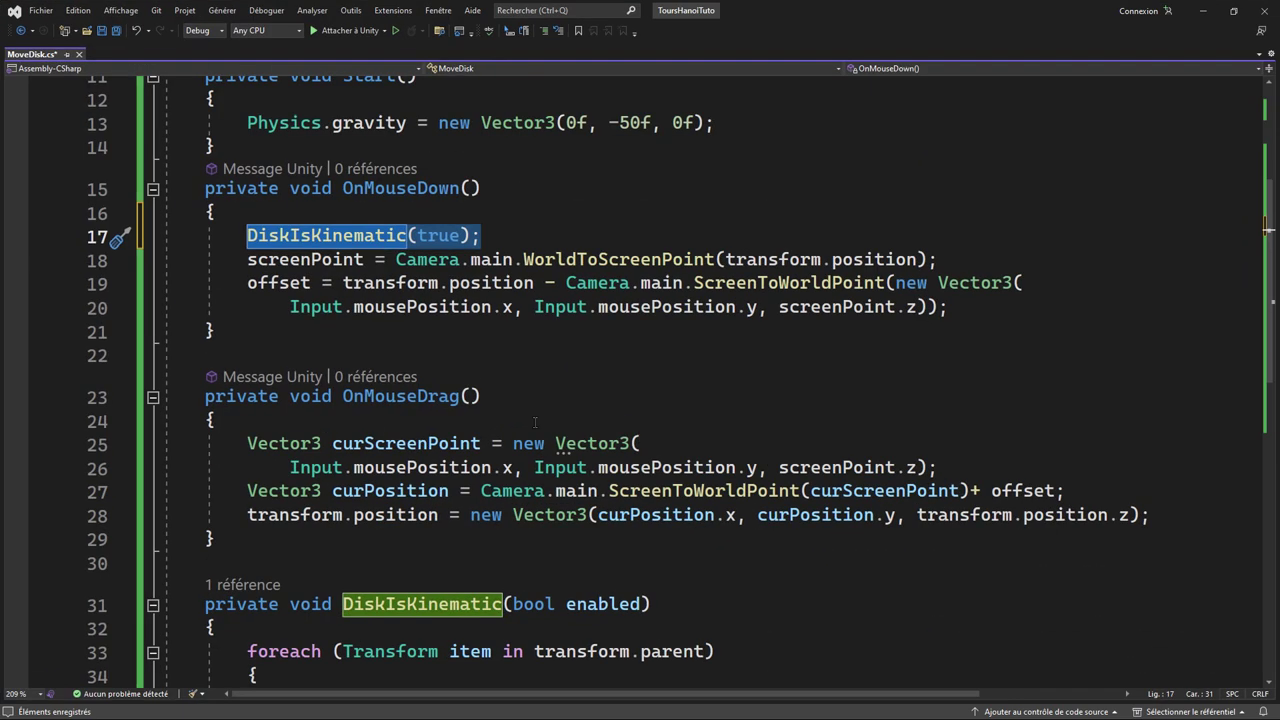
pyautogui.click(549, 390)
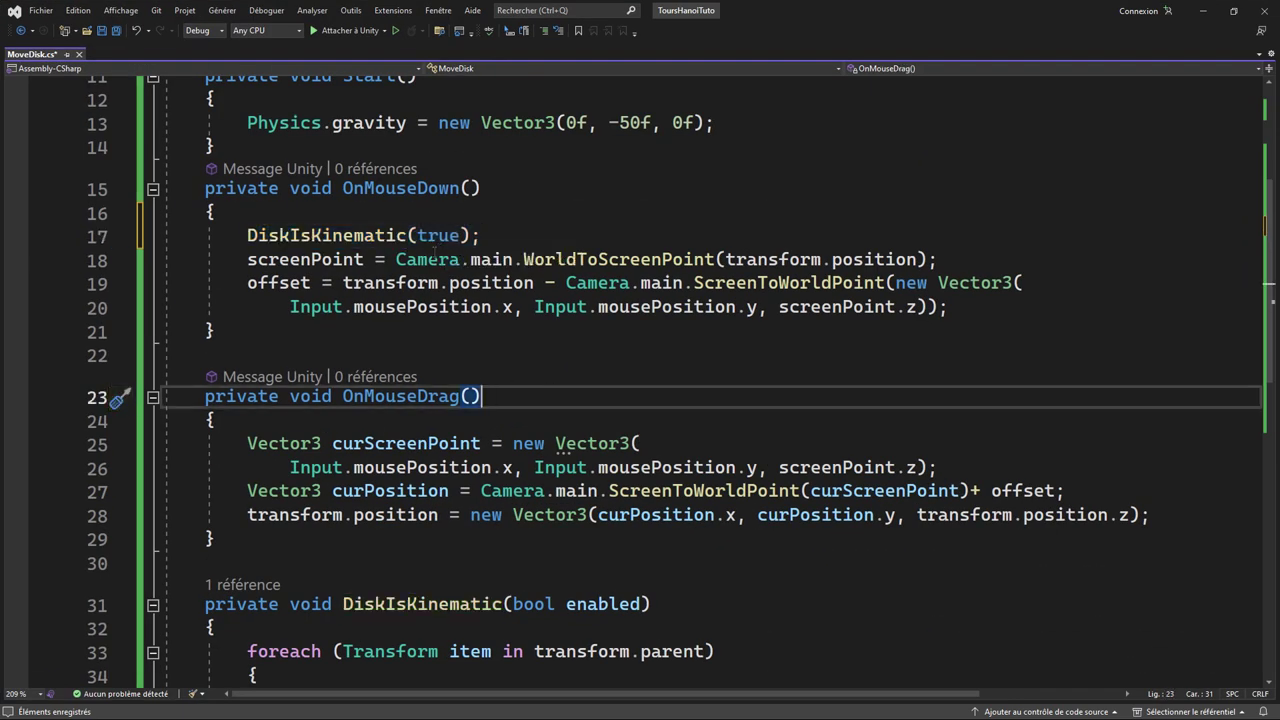
pyautogui.scroll(-3, 501, 355)
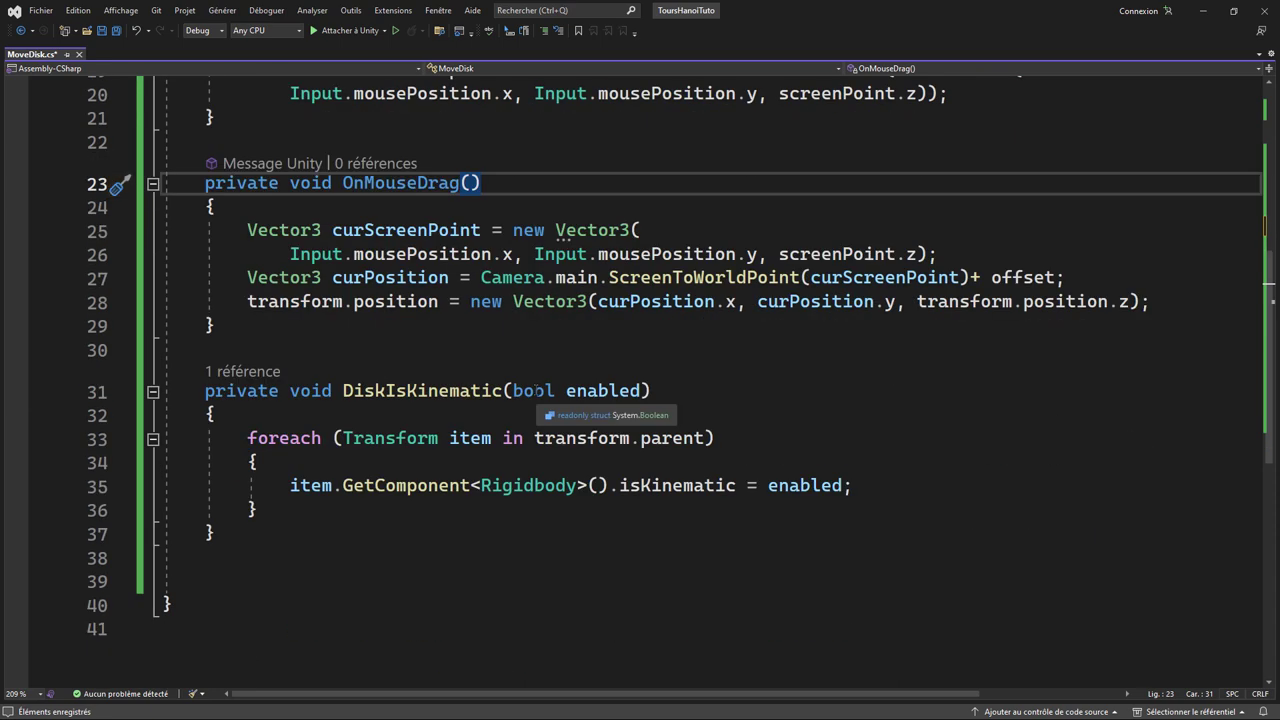
pyautogui.click(520, 550)
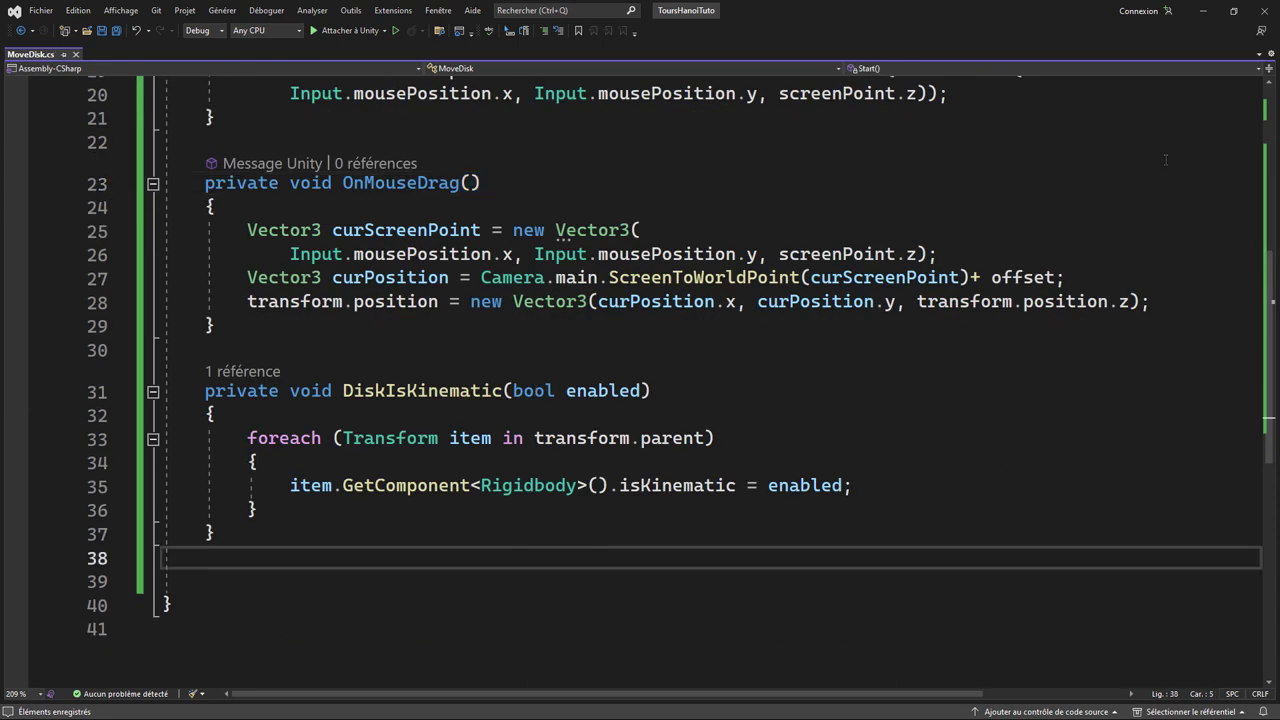
# - In Unity, show the Game view and set Play mode to use the focused view instead of maximized
pyautogui.click(1203, 11)
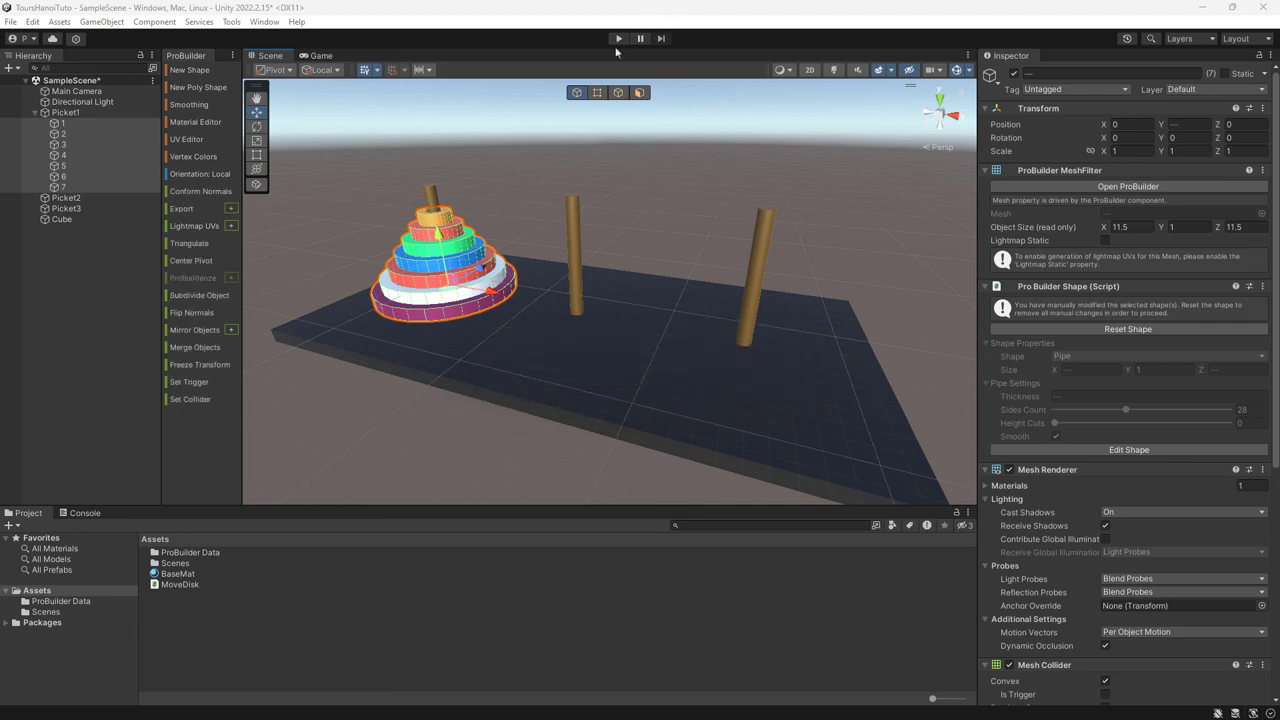
pyautogui.click(317, 56)
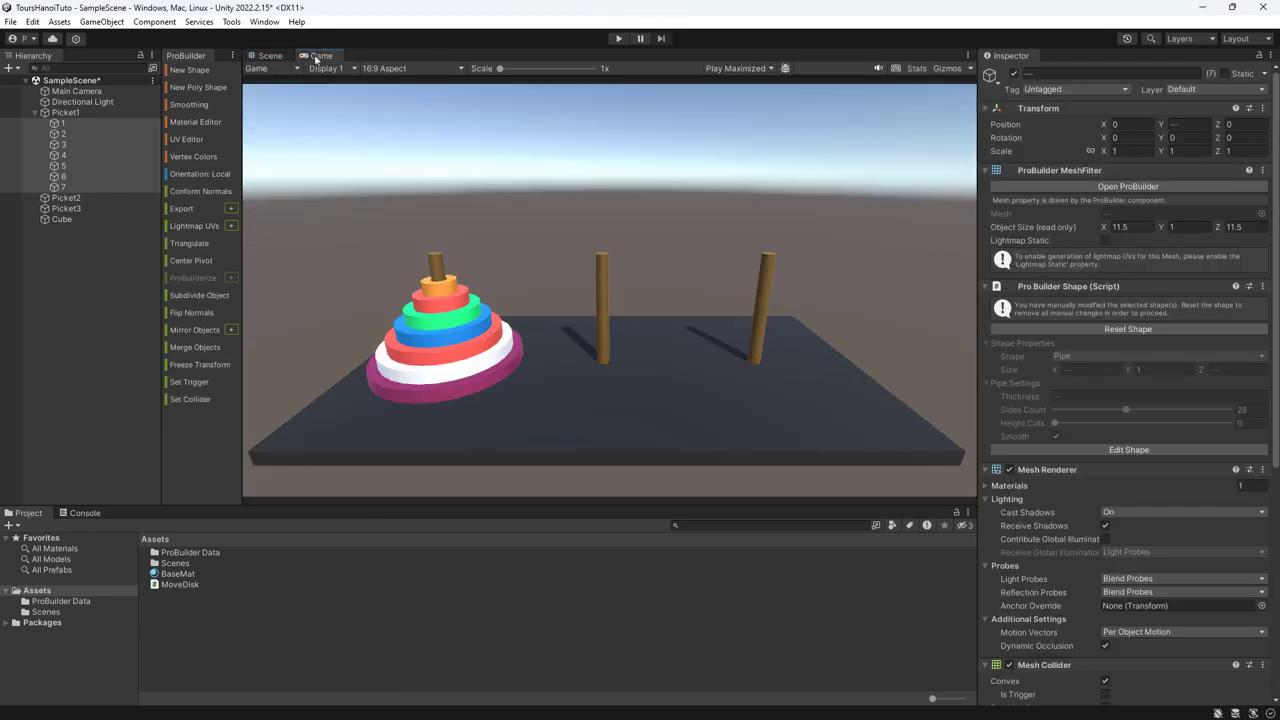
pyautogui.click(740, 68)
pyautogui.click(750, 81)
# - Play the game, drag the bottom magenta disk toward the middle peg, then stop
pyautogui.click(617, 39)
pyautogui.scroll(-5, 1111, 440)
pyautogui.scroll(-1, 1111, 436)
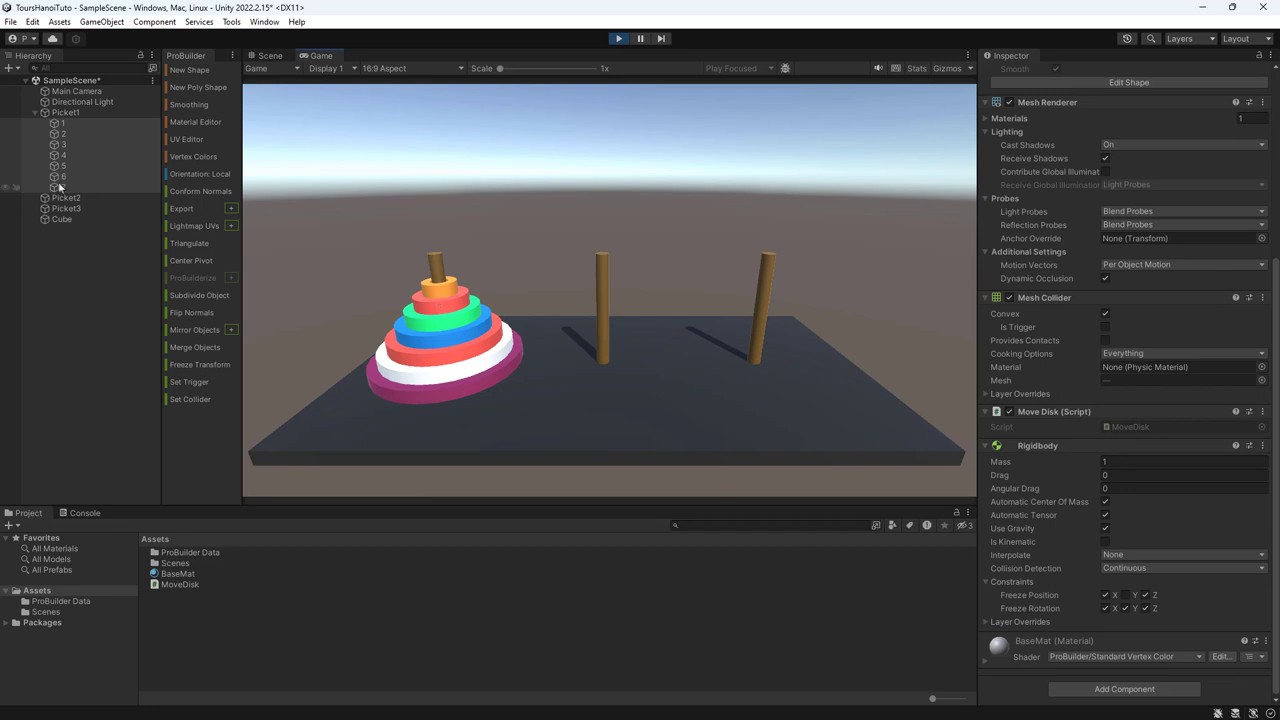
pyautogui.click(66, 125)
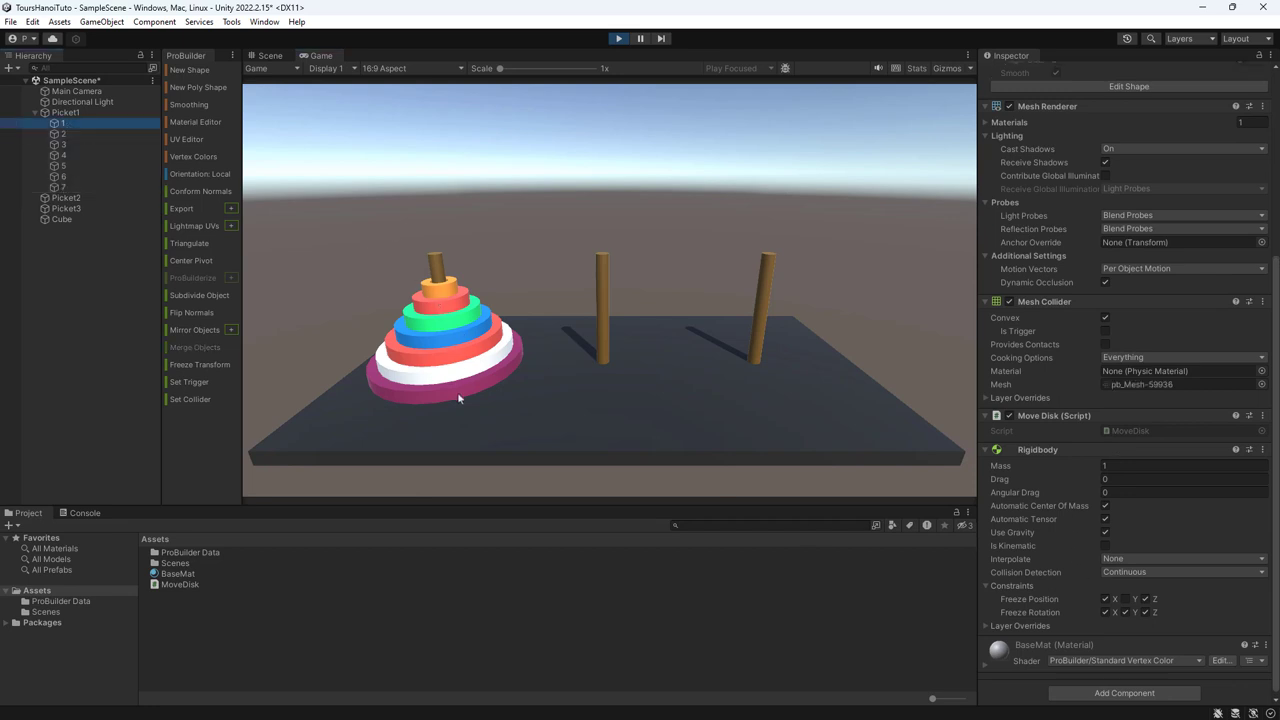
pyautogui.moveTo(452, 396)
pyautogui.mouseDown()
pyautogui.moveTo(600, 220)
pyautogui.moveTo(610, 291)
pyautogui.mouseUp()
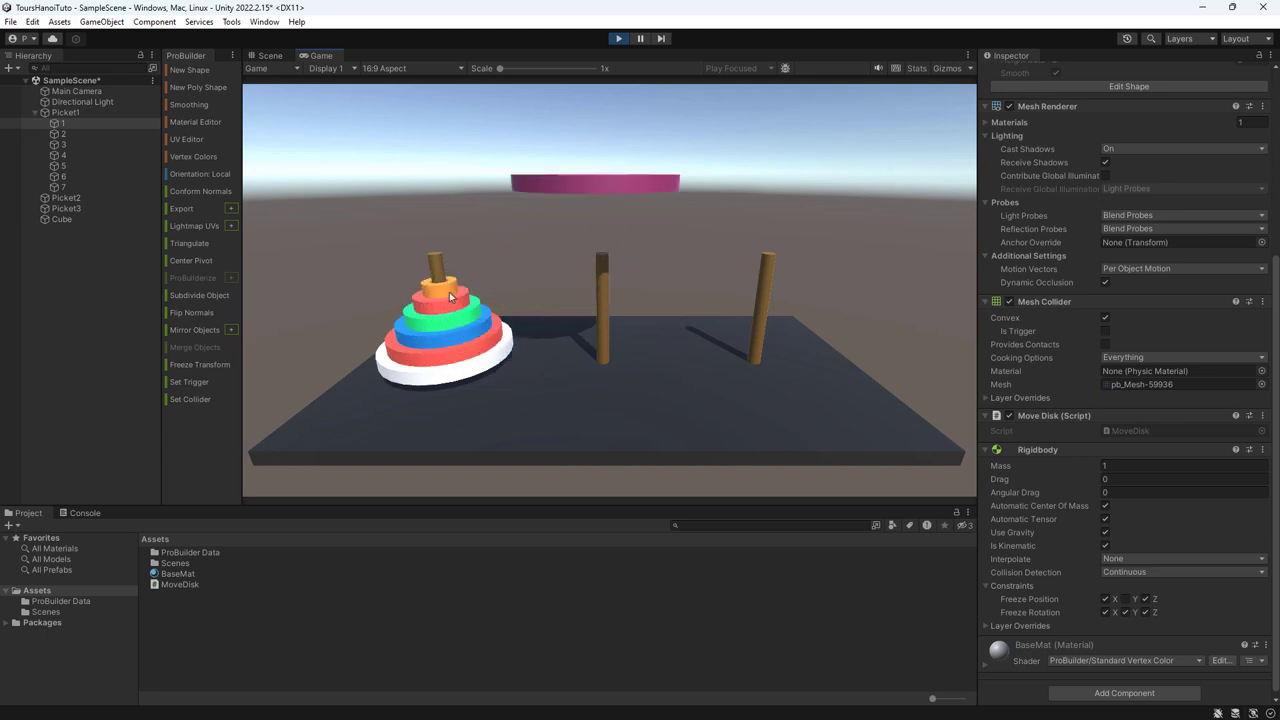
pyautogui.click(618, 39)
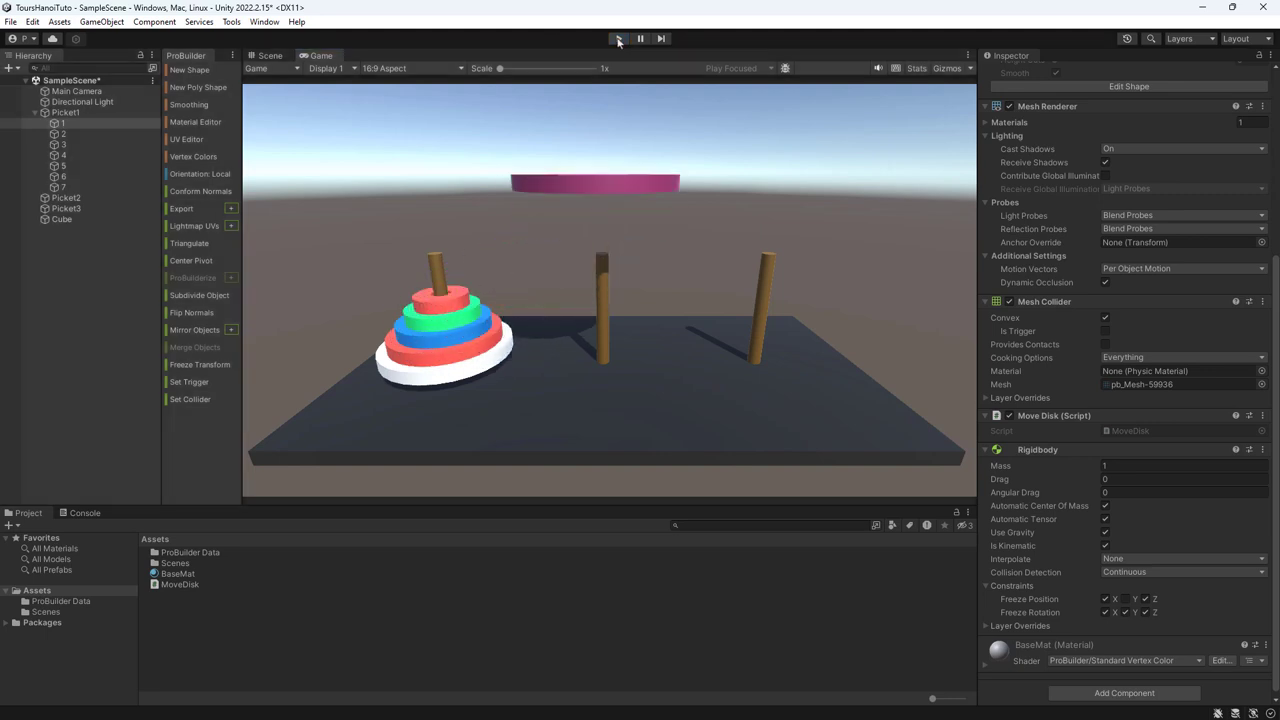
# - Replay, lift the top orange disk above the pegs, stop, and go back to the Scene view and script
pyautogui.click(618, 39)
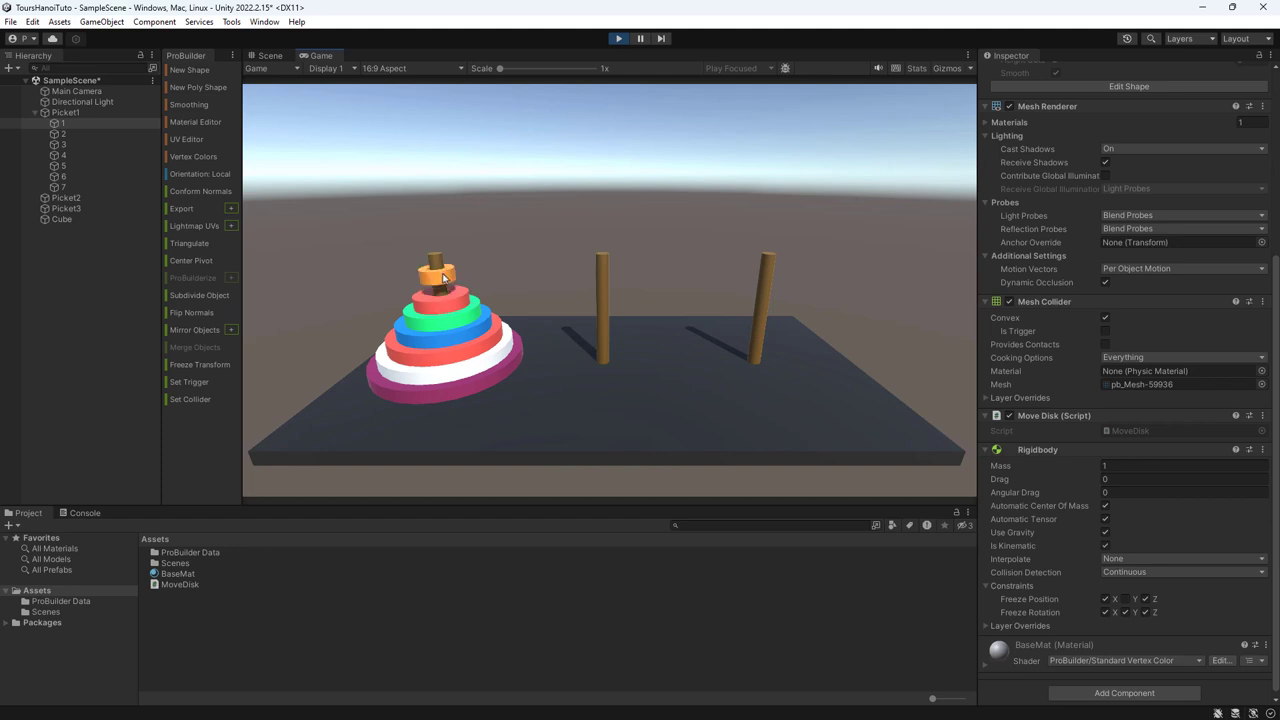
pyautogui.moveTo(444, 277); pyautogui.dragTo(650, 163)
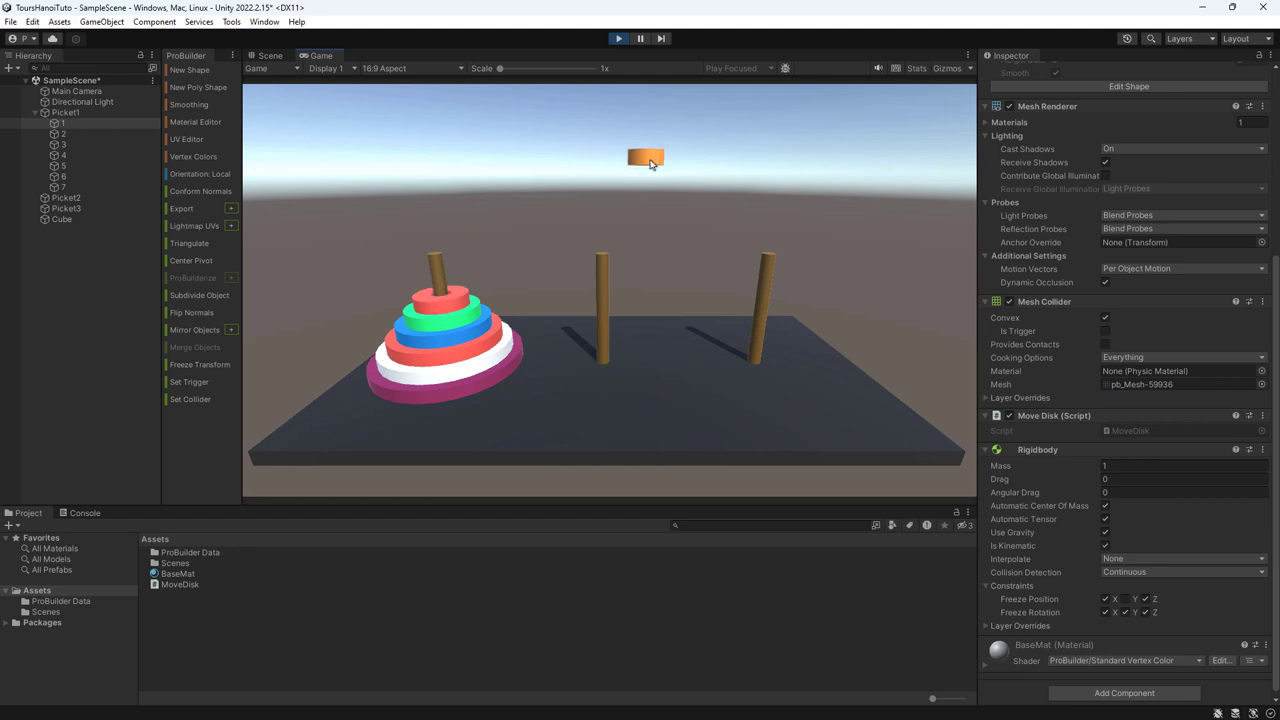
pyautogui.click(618, 39)
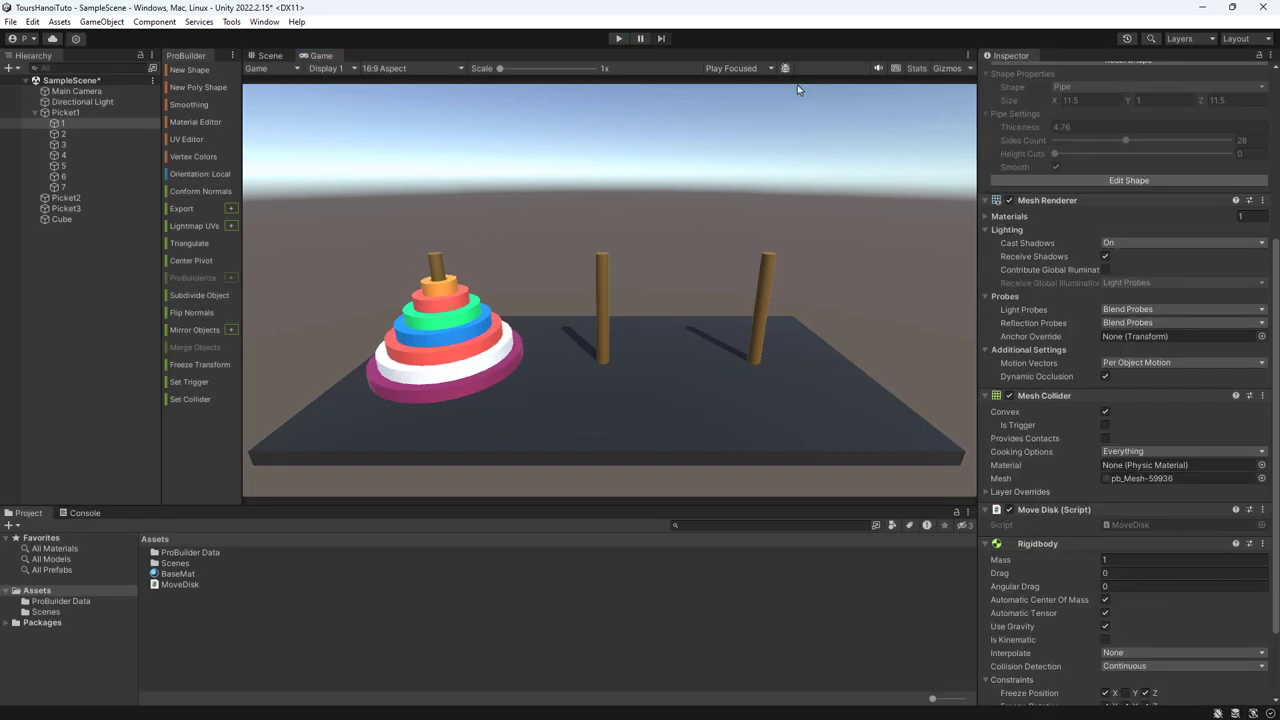
pyautogui.click(747, 69)
pyautogui.click(269, 55)
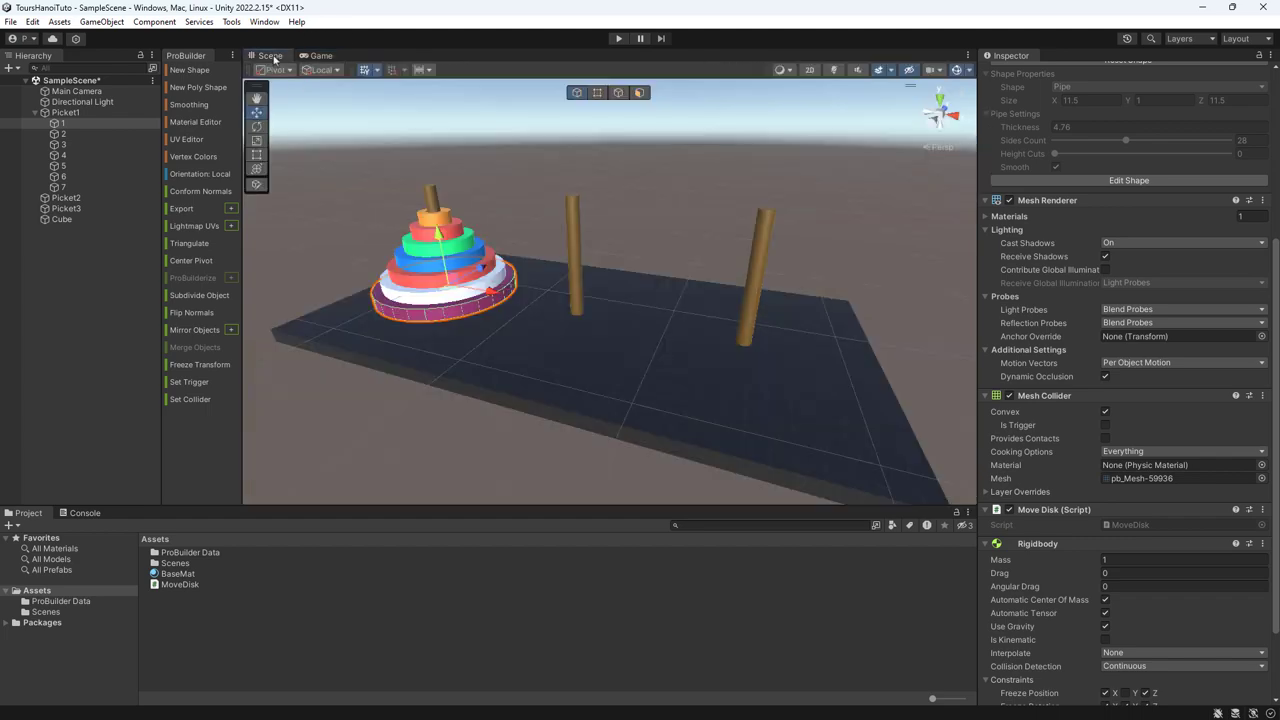
pyautogui.hotkey('alt', 'Tab')
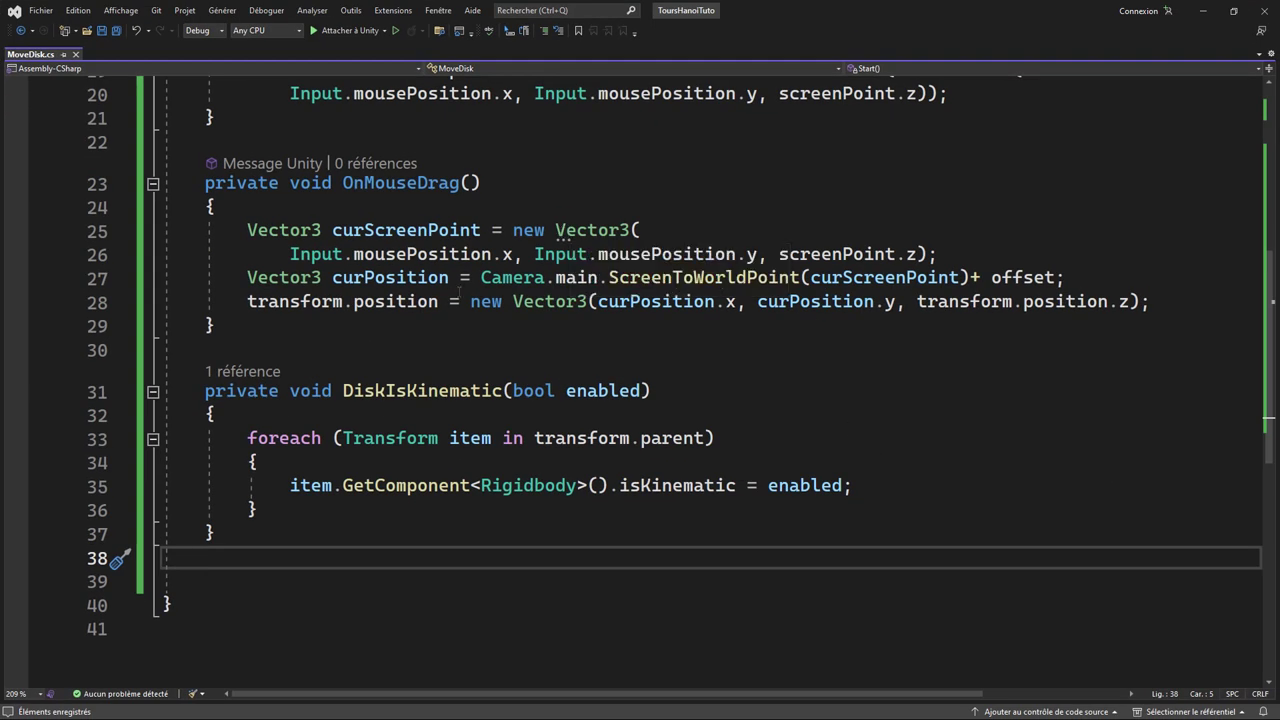
# - Add an OnMouseUp method stub after OnMouseDrag, removing an accidentally inserted OnAnimatorIK method
pyautogui.click(284, 333)
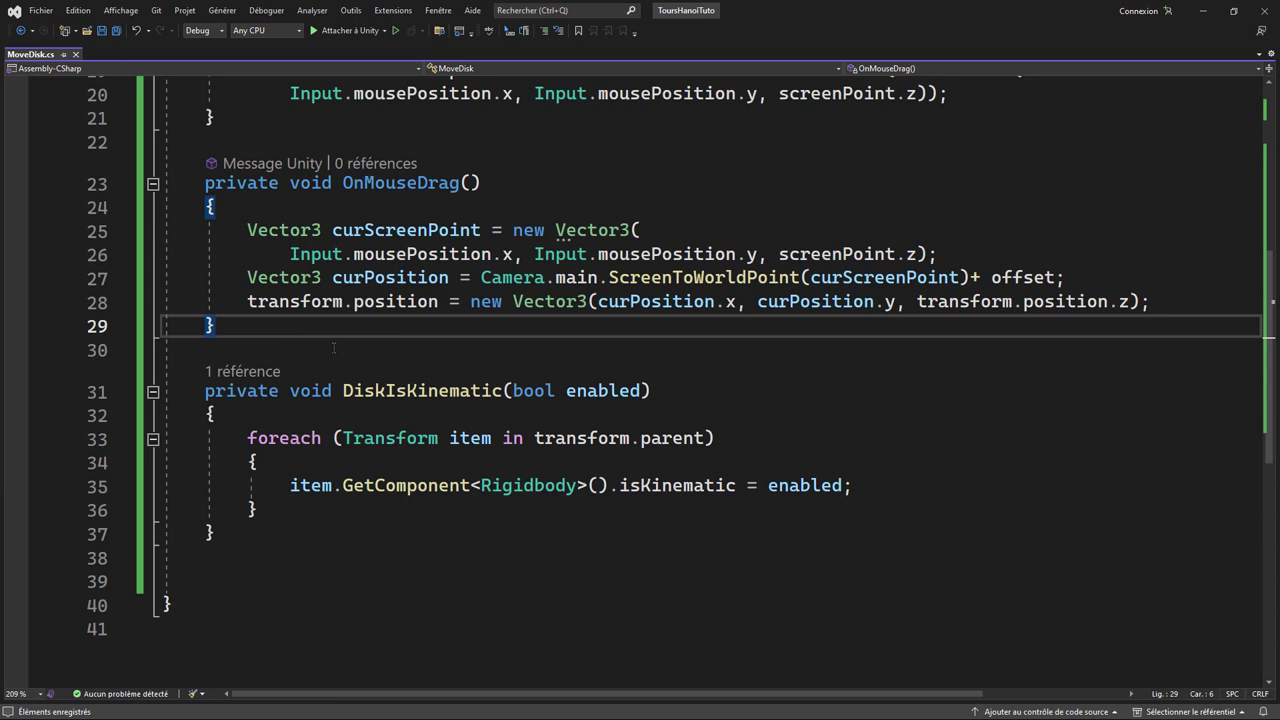
pyautogui.press('Return')
pyautogui.press('Return')
pyautogui.write('void ')
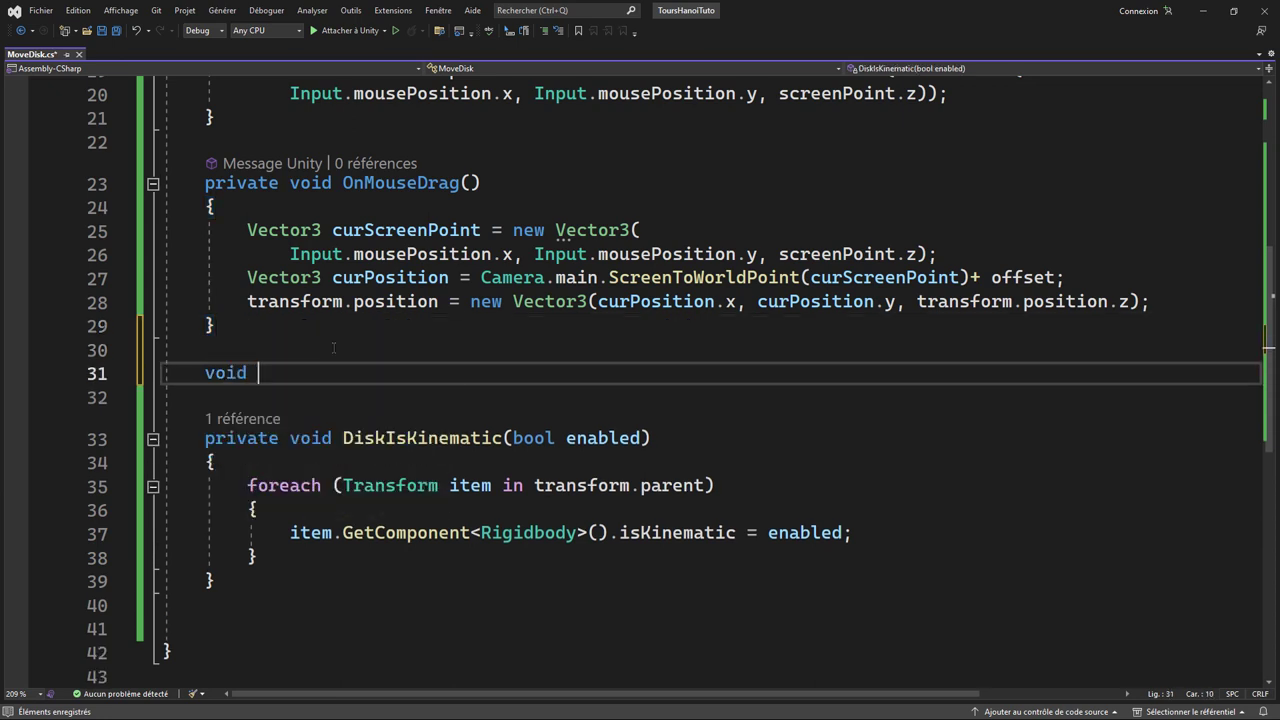
pyautogui.write('On')
pyautogui.press('Tab')
pyautogui.write('mous')
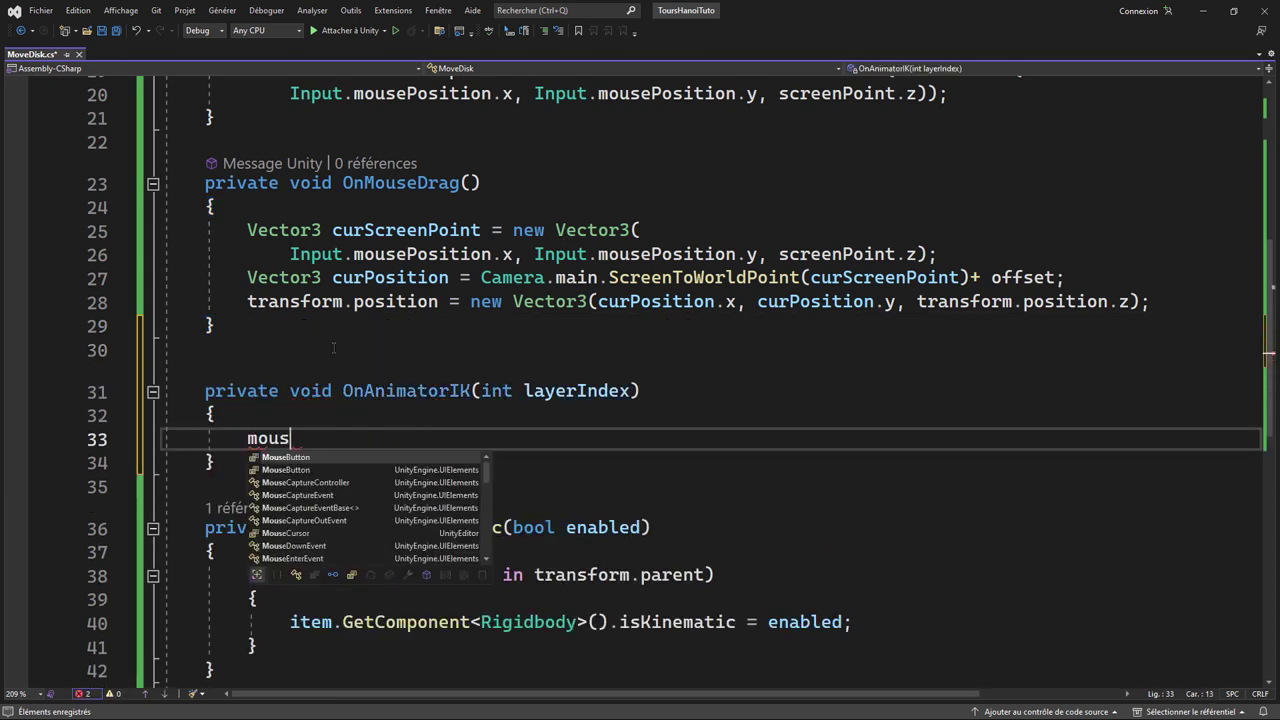
pyautogui.press('BackSpace')
pyautogui.press('BackSpace')
pyautogui.press('BackSpace')
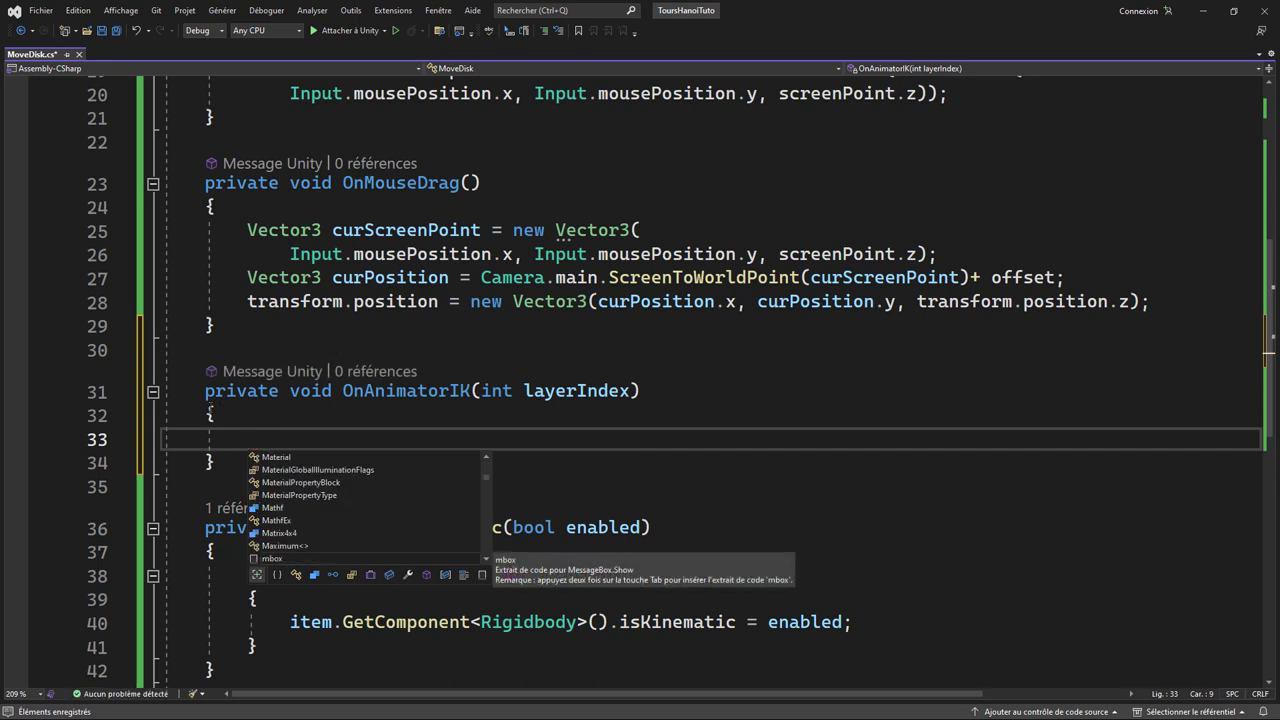
pyautogui.moveTo(200, 390); pyautogui.dragTo(236, 462)
pyautogui.press('Delete')
pyautogui.write('v')
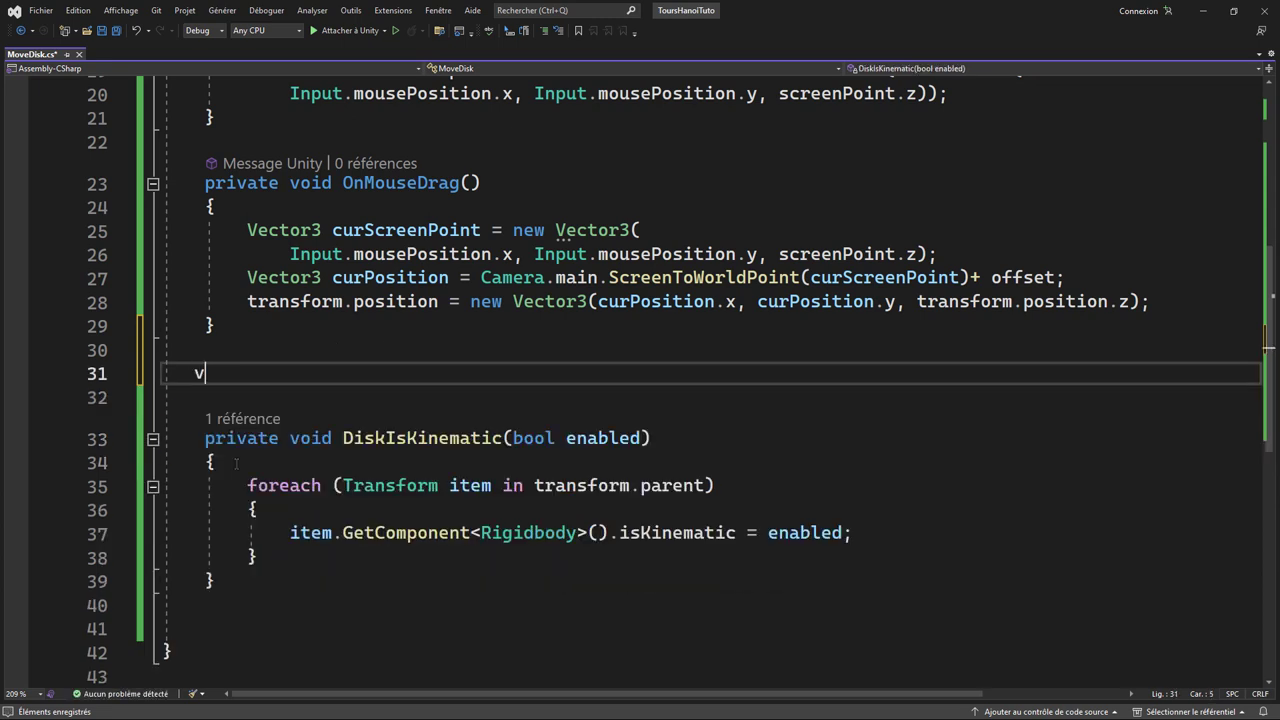
pyautogui.write('oid Onmou')
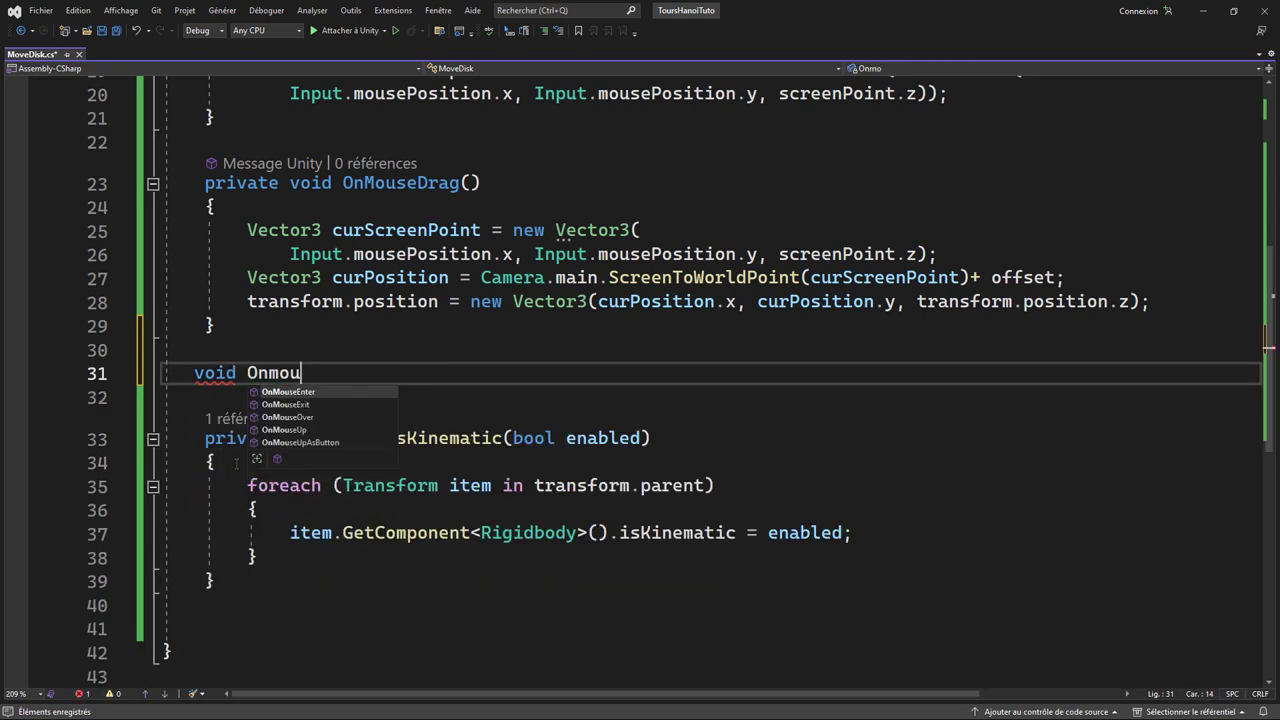
pyautogui.press('Down')
pyautogui.press('Down')
pyautogui.press('Down')
pyautogui.press('Tab')
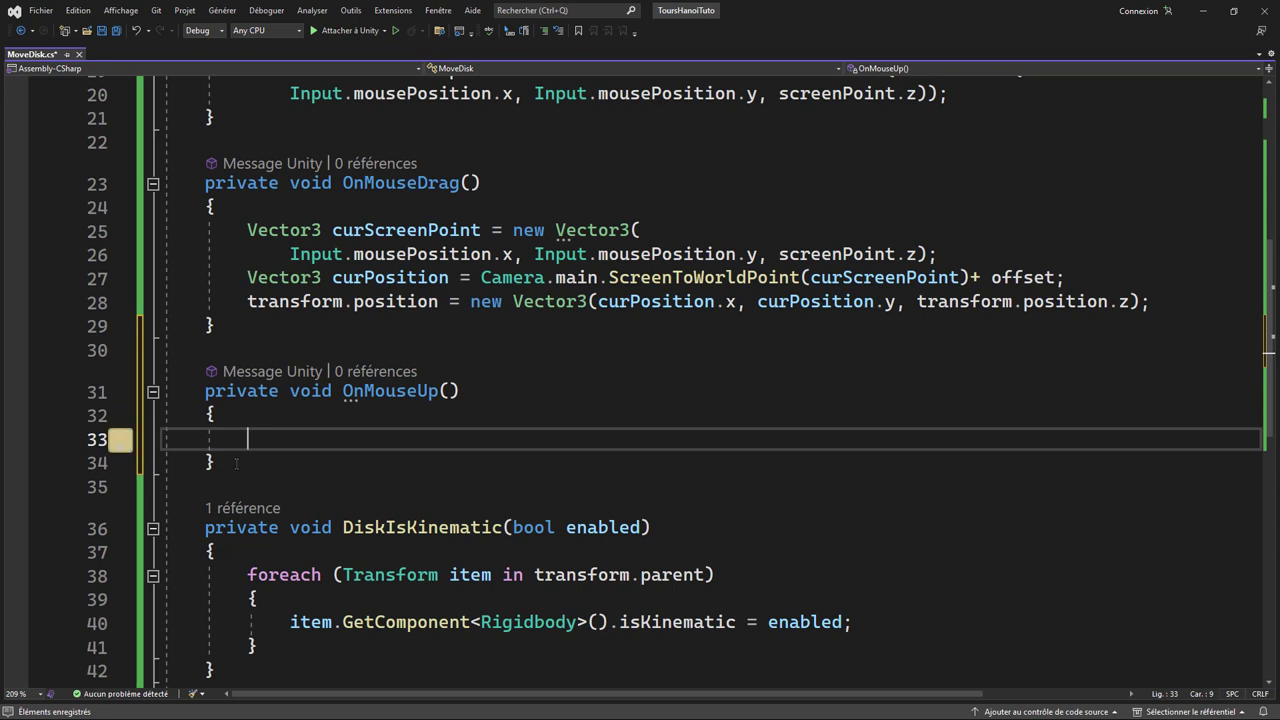
# - Put DiskIsKinematic(false); inside OnMouseUp, save, and switch back to Unity to recompile
pyautogui.write('DiskIsKinematic(true);')
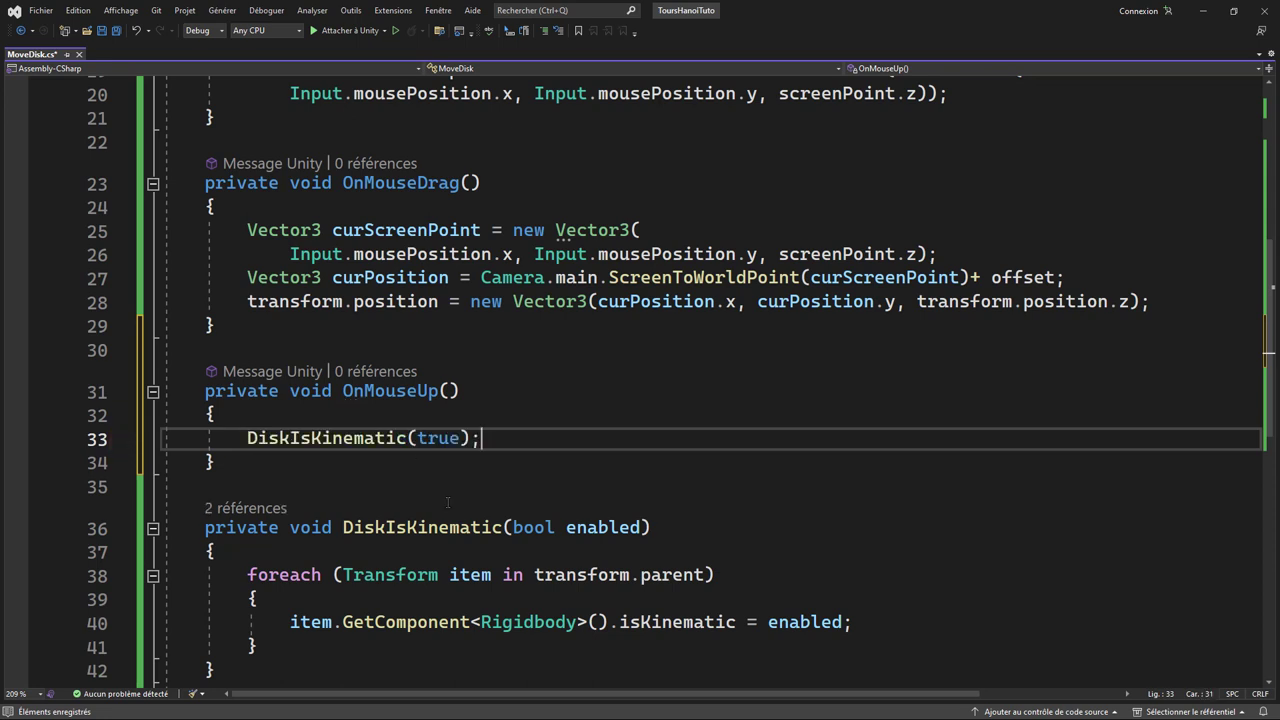
pyautogui.doubleClick(440, 438)
pyautogui.write('false')
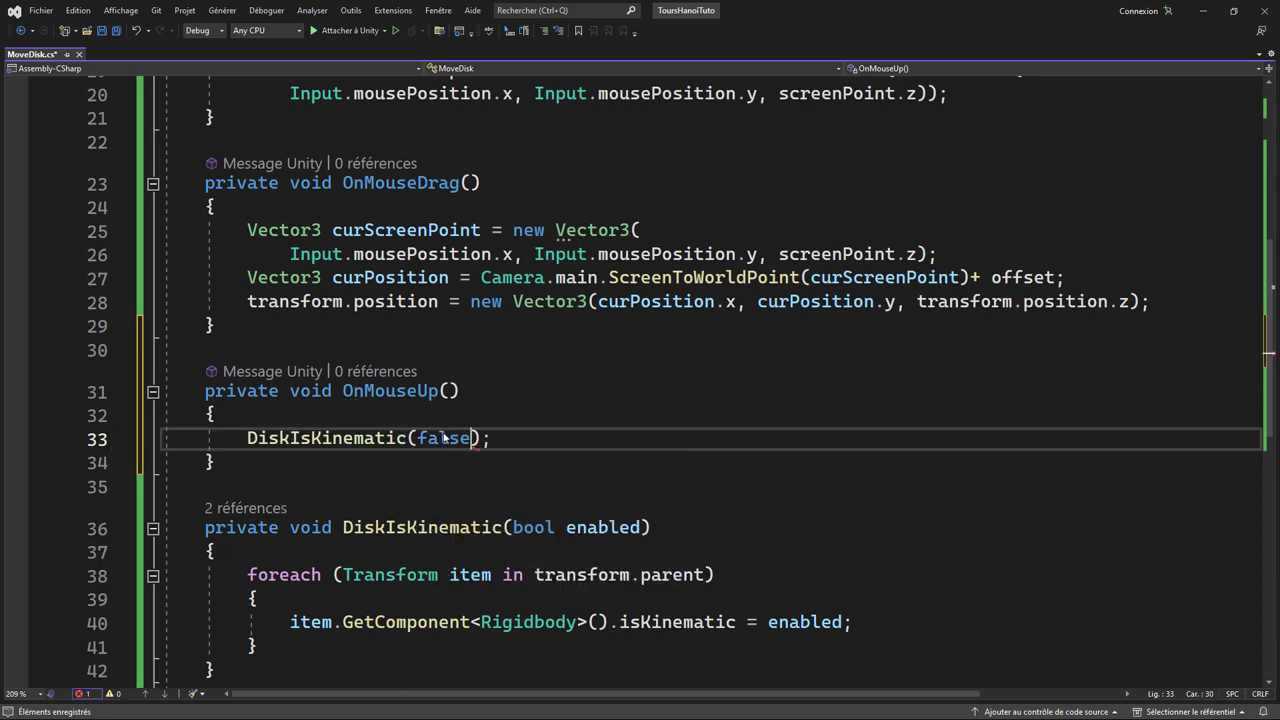
pyautogui.hotkey('ctrl', 's')
pyautogui.click(1203, 11)
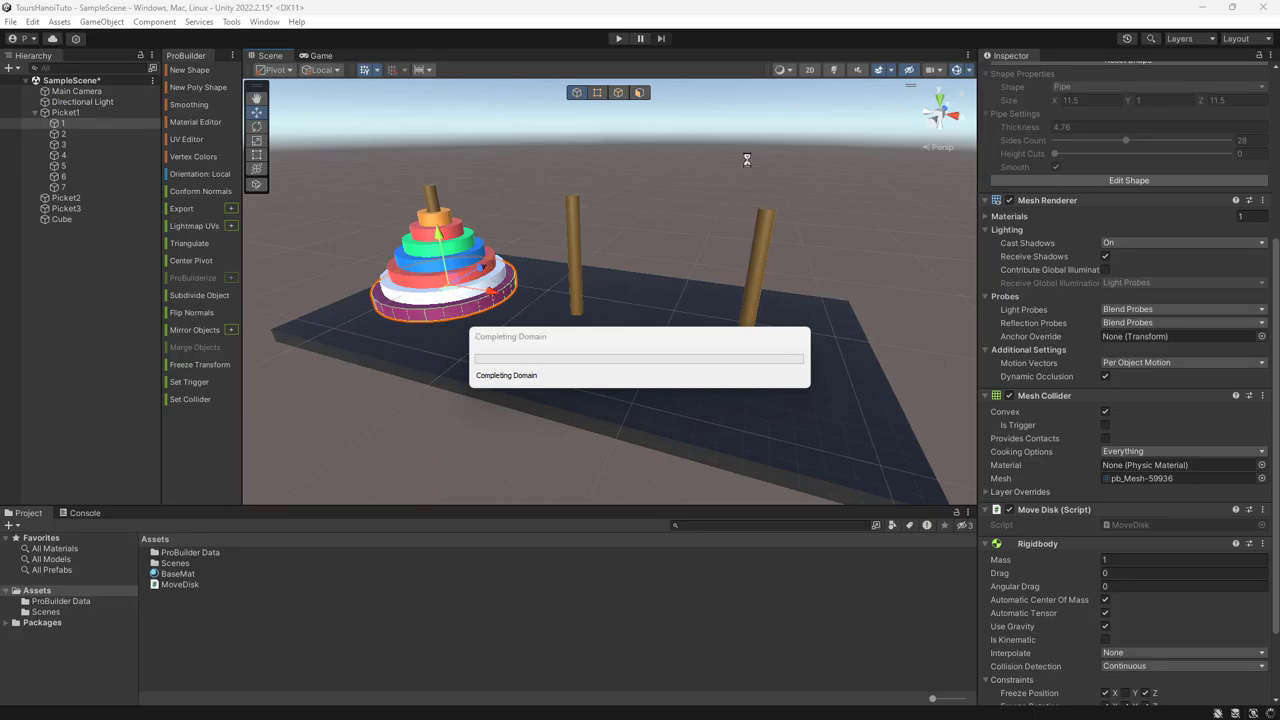
# - Start Play mode and drag the orange, red, green, blue and magenta disks between the pegs
pyautogui.click(619, 39)
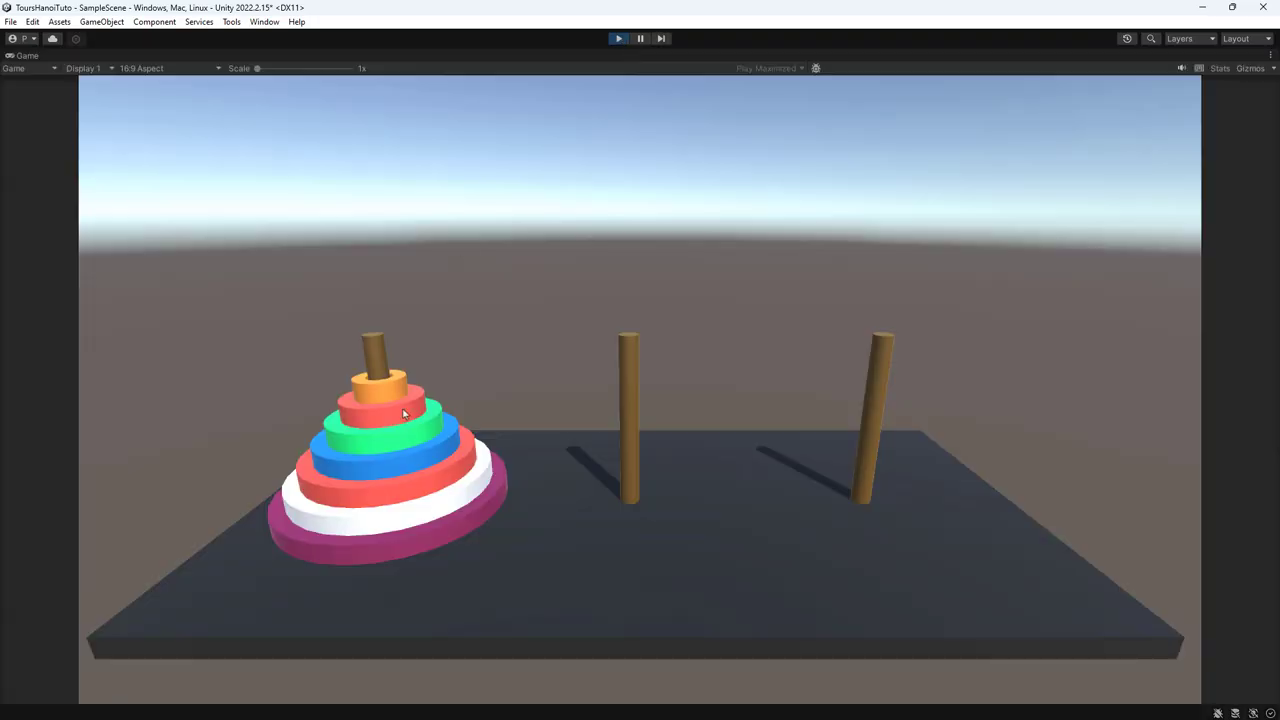
pyautogui.click(371, 392)
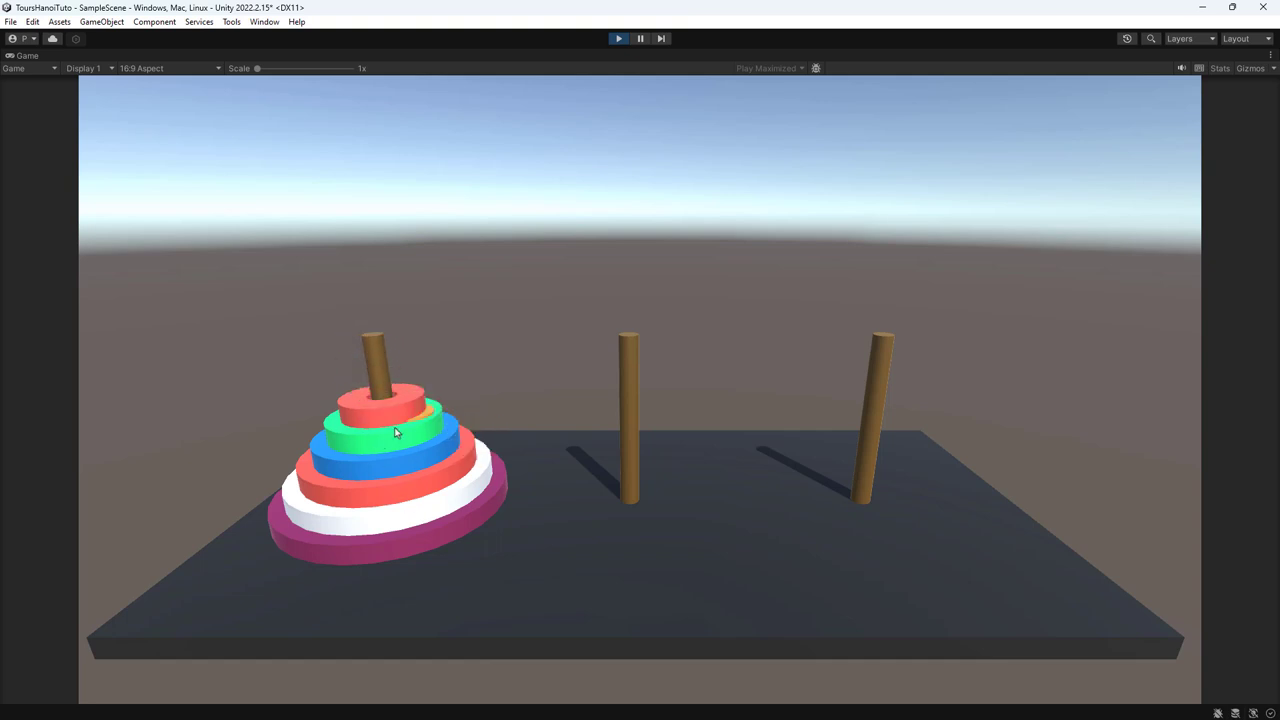
pyautogui.click(369, 399)
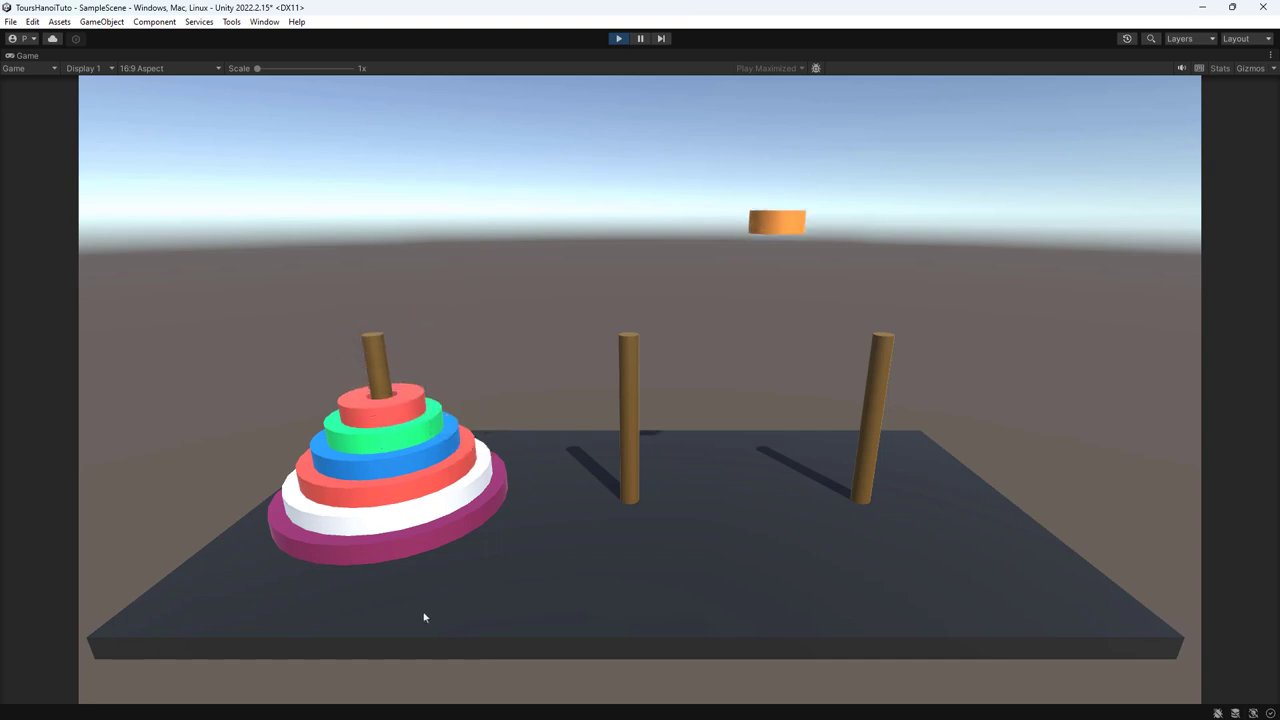
pyautogui.moveTo(380, 410); pyautogui.dragTo(841, 463)
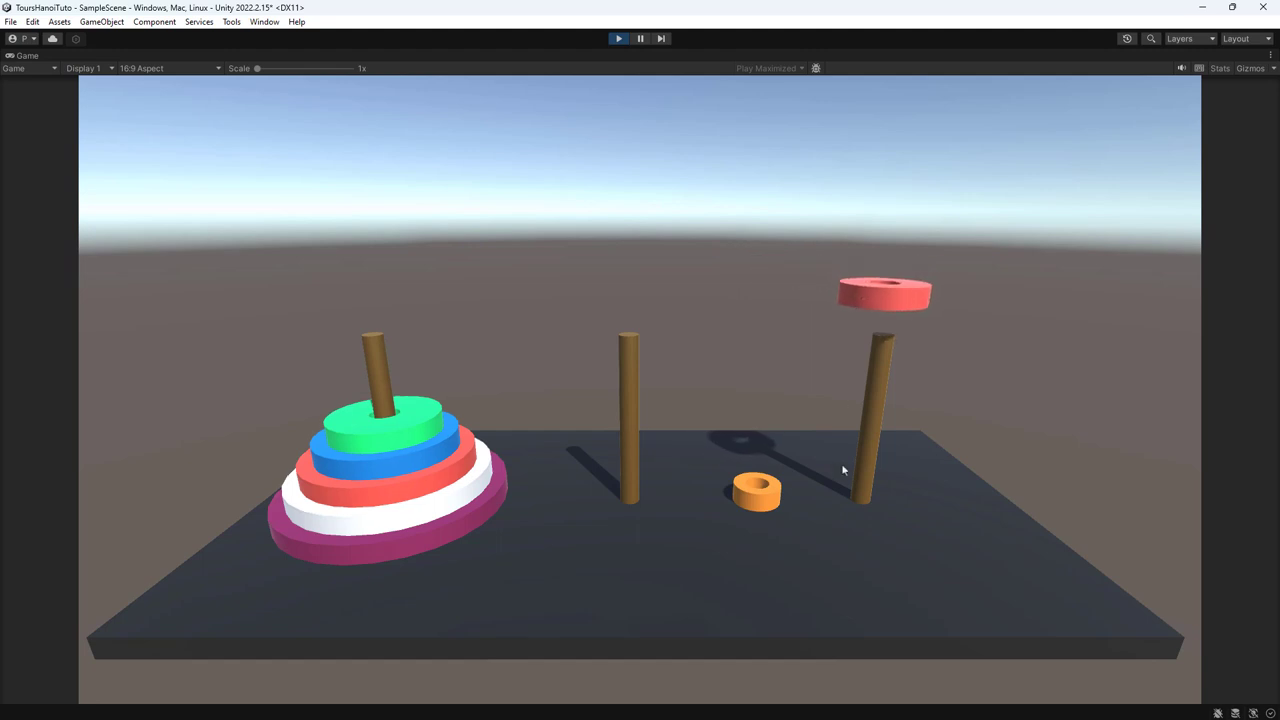
pyautogui.moveTo(394, 429); pyautogui.dragTo(606, 557)
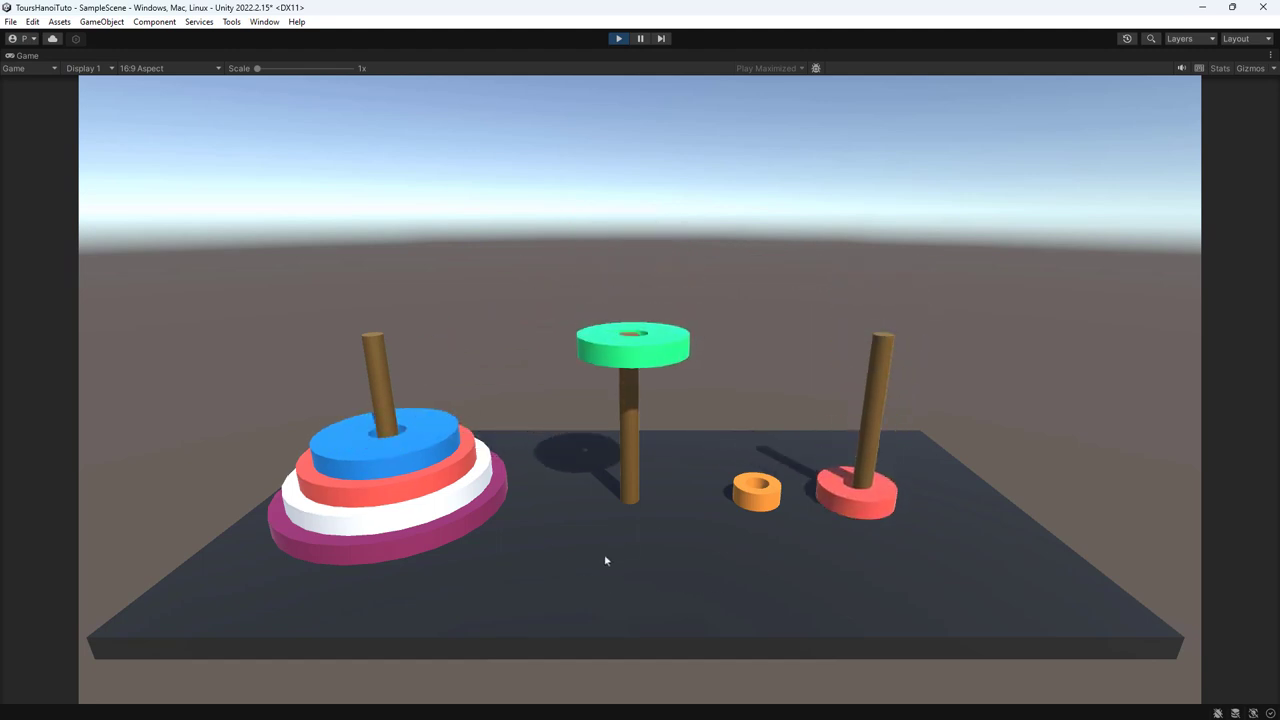
pyautogui.moveTo(410, 490); pyautogui.dragTo(651, 557)
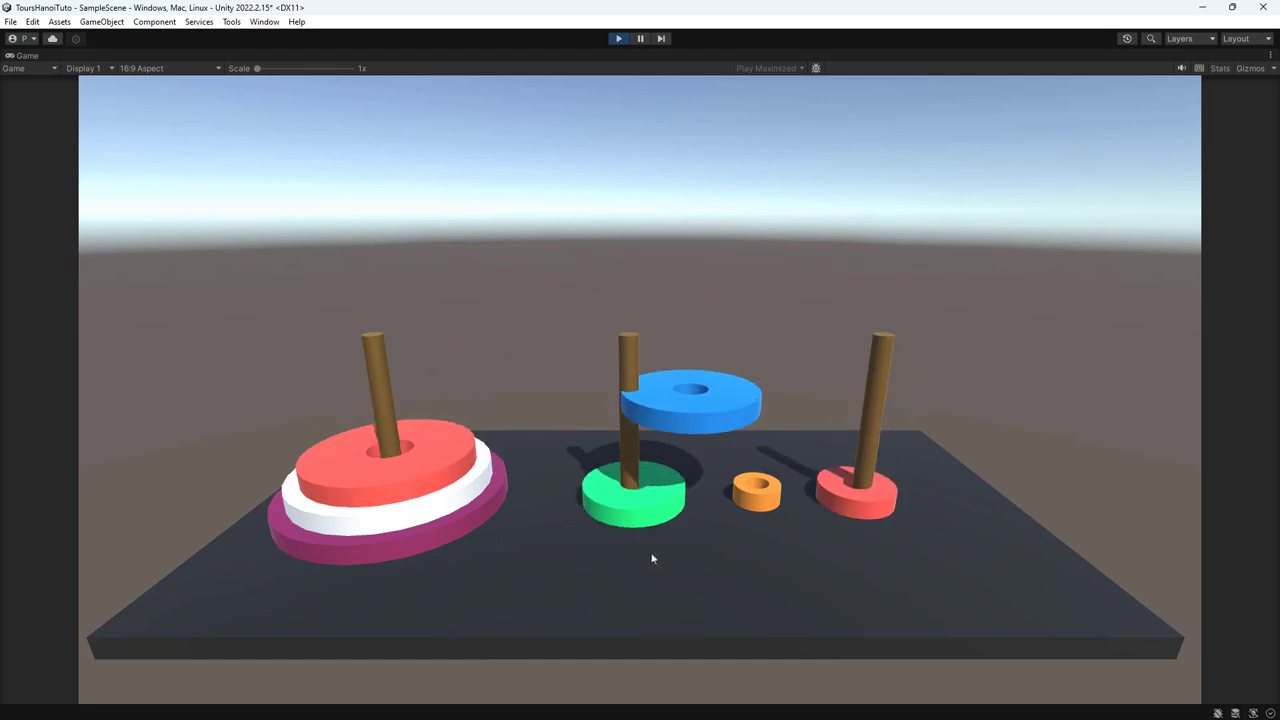
pyautogui.moveTo(384, 500); pyautogui.dragTo(835, 300)
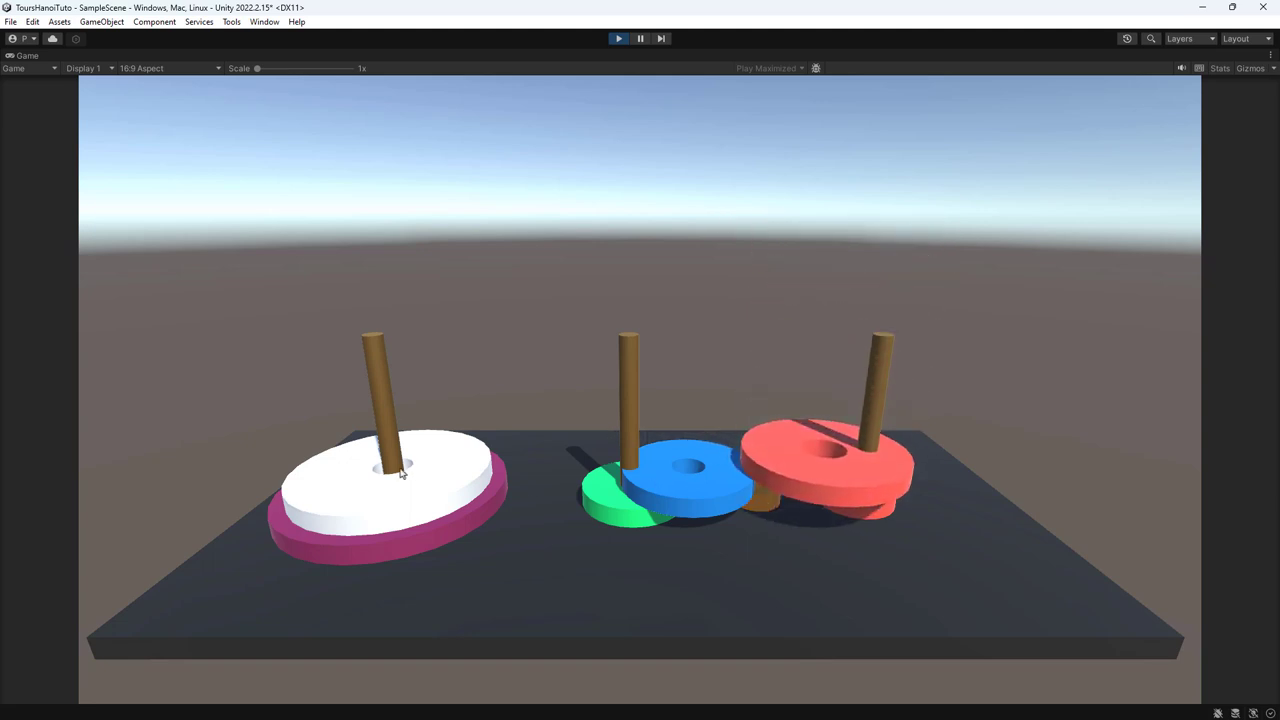
pyautogui.moveTo(392, 515)
pyautogui.mouseDown()
pyautogui.moveTo(437, 314)
pyautogui.moveTo(541, 456)
pyautogui.mouseUp()
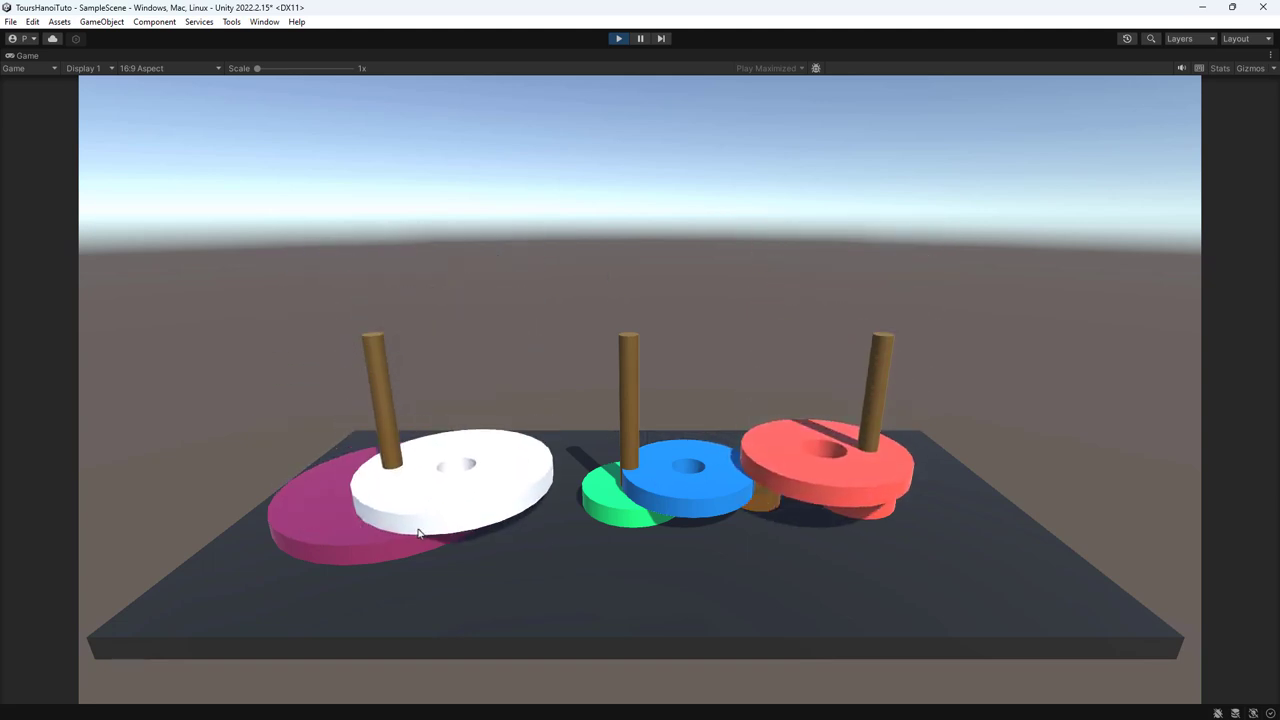
pyautogui.moveTo(355, 541); pyautogui.dragTo(820, 400)
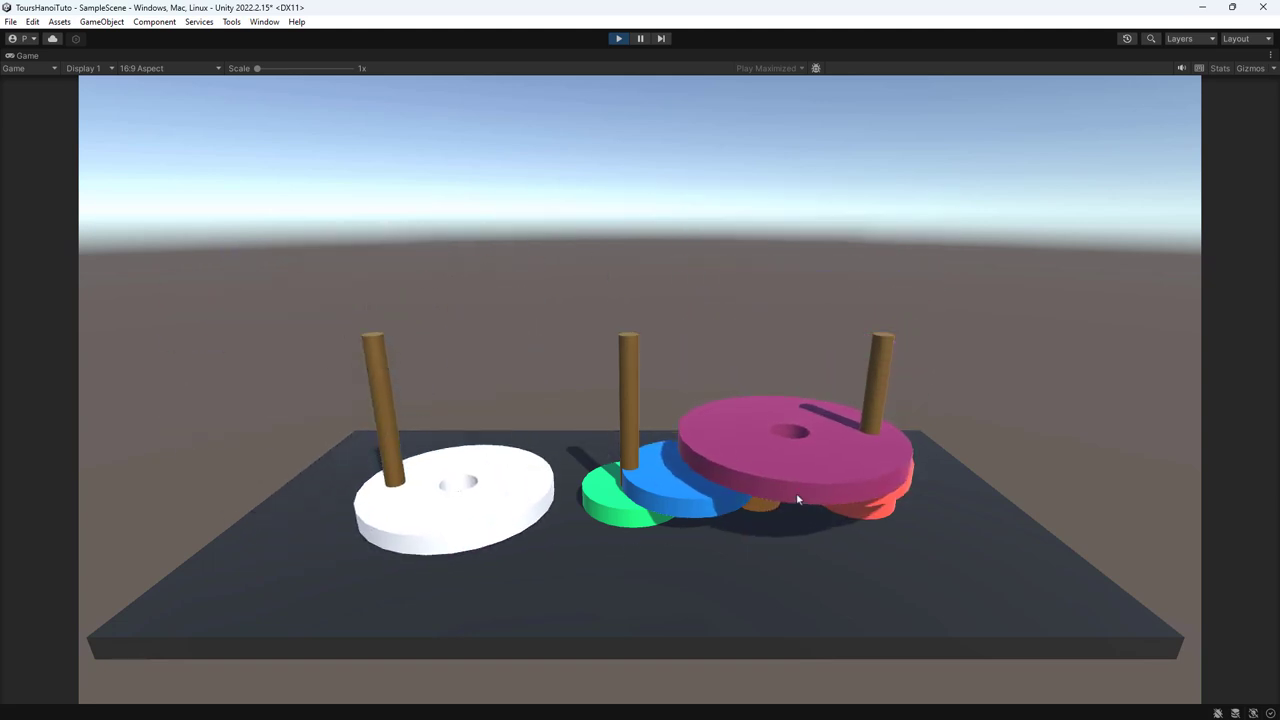
# - Keep rearranging the magenta, white, red, orange and green disks, then exit Play mode with Ctrl+P
pyautogui.moveTo(830, 460)
pyautogui.mouseDown()
pyautogui.moveTo(658, 211)
pyautogui.moveTo(472, 528)
pyautogui.moveTo(603, 702)
pyautogui.mouseUp()
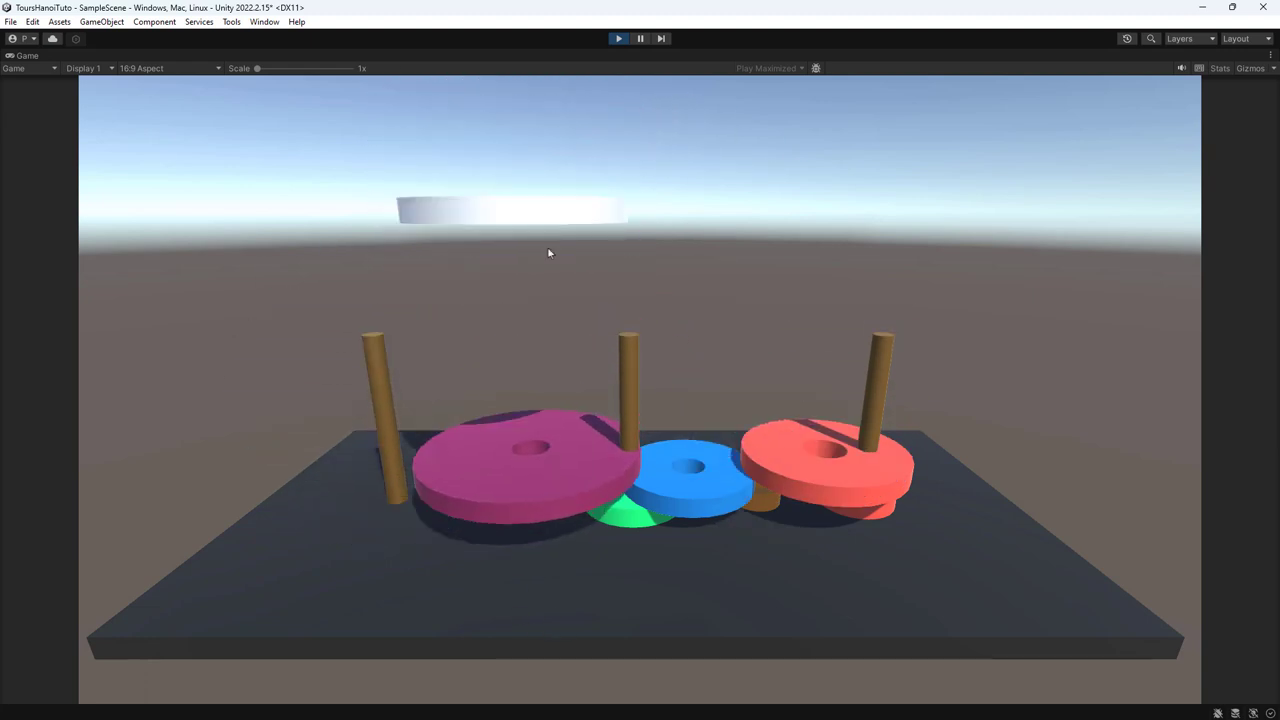
pyautogui.moveTo(608, 486)
pyautogui.mouseDown()
pyautogui.moveTo(530, 513)
pyautogui.moveTo(797, 521)
pyautogui.mouseUp()
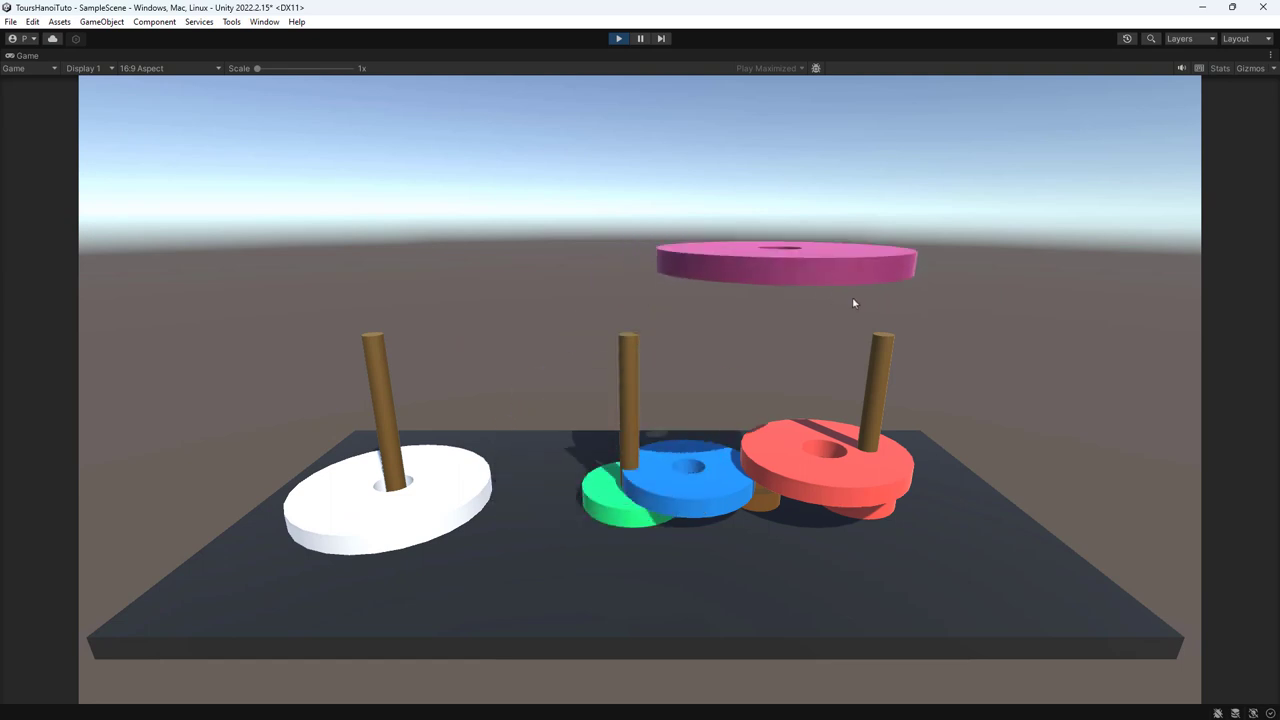
pyautogui.moveTo(866, 521); pyautogui.dragTo(773, 556)
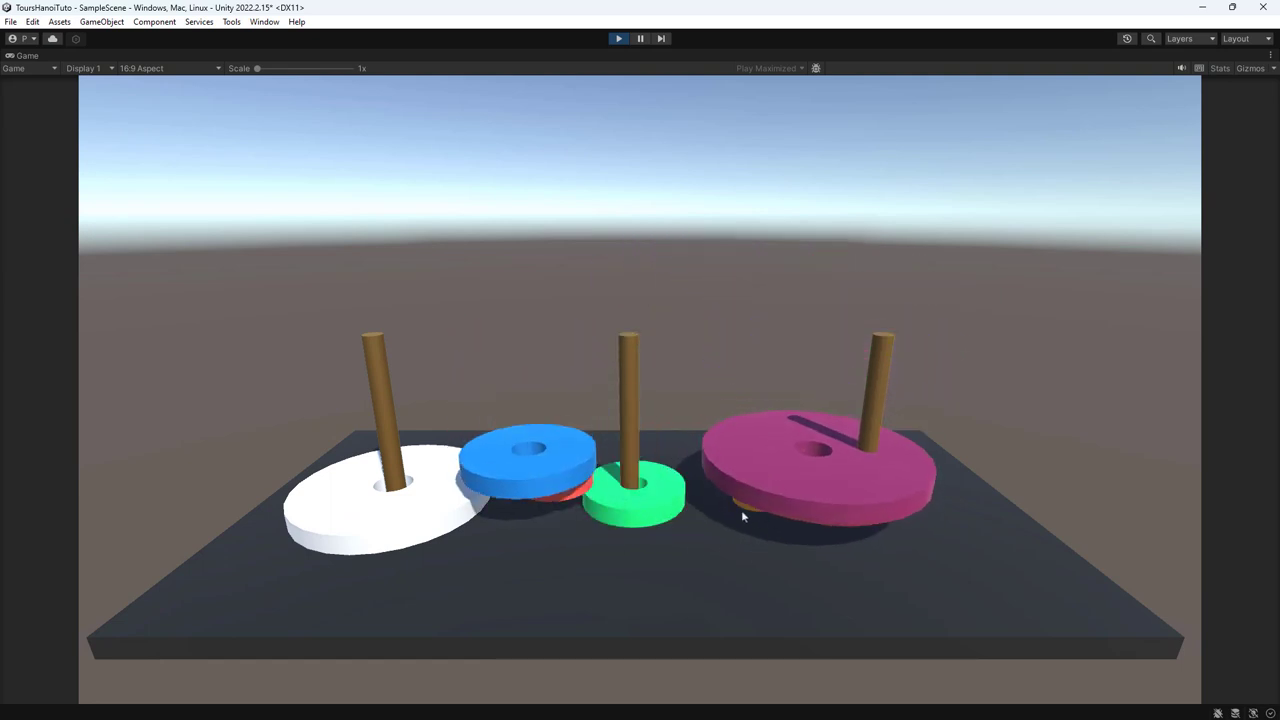
pyautogui.moveTo(743, 506); pyautogui.dragTo(551, 471)
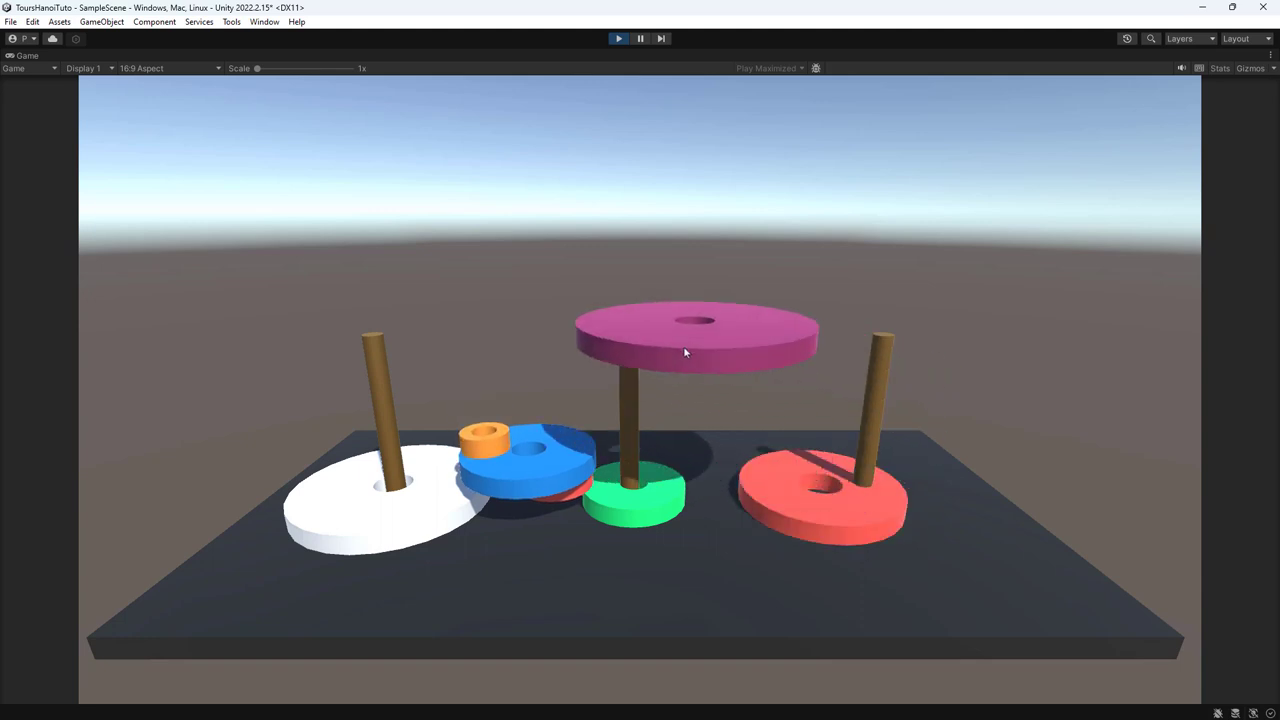
pyautogui.moveTo(801, 446); pyautogui.dragTo(784, 521)
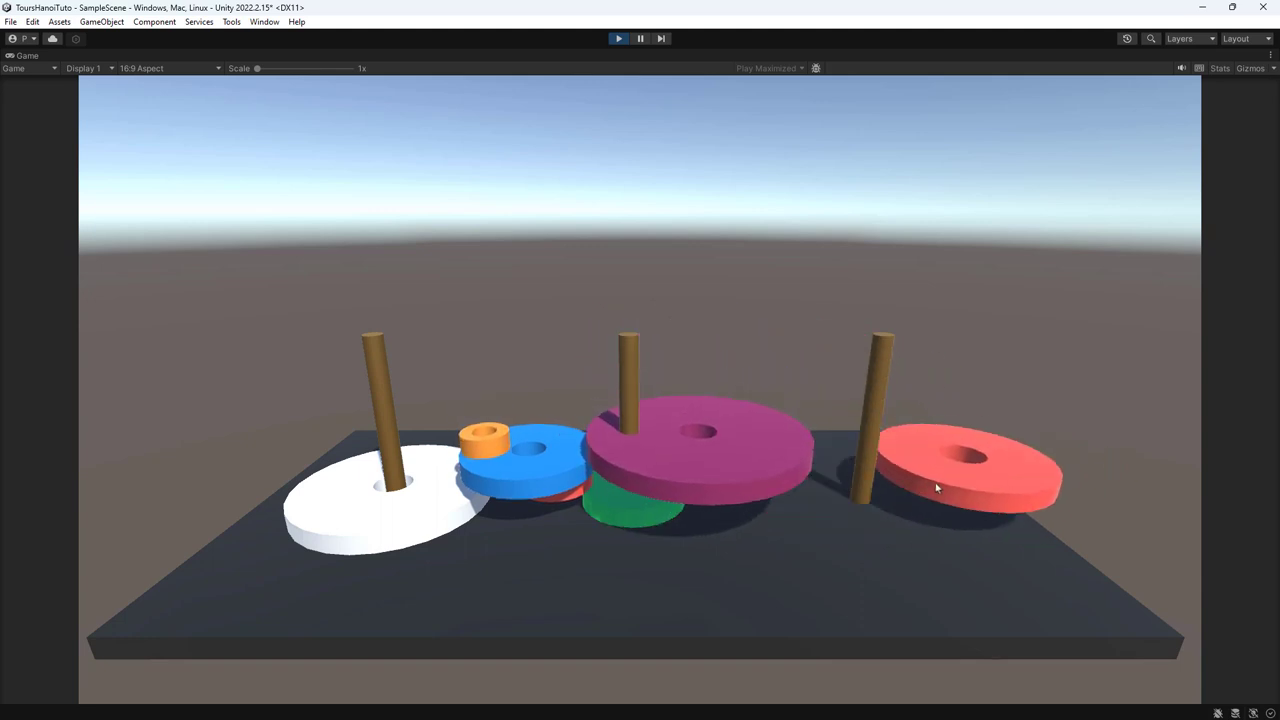
pyautogui.moveTo(996, 514); pyautogui.dragTo(905, 495)
pyautogui.moveTo(630, 510); pyautogui.dragTo(481, 444)
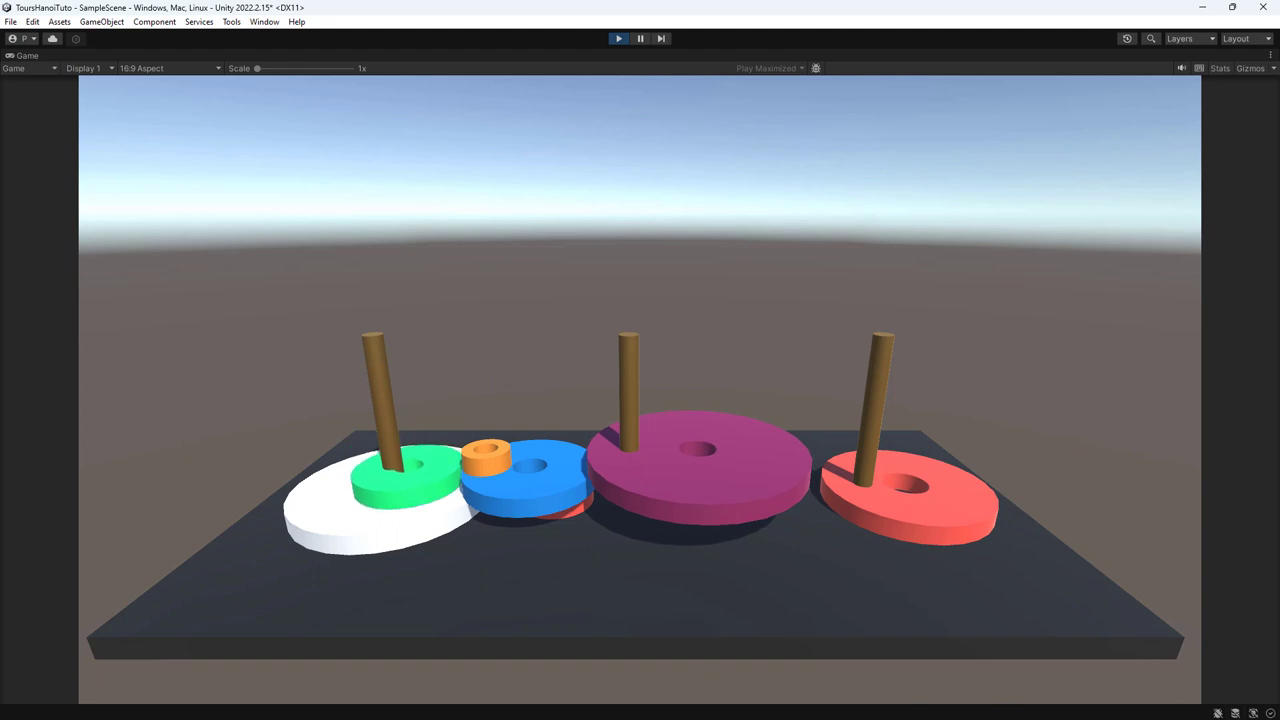
pyautogui.hotkey('ctrl', 'p')
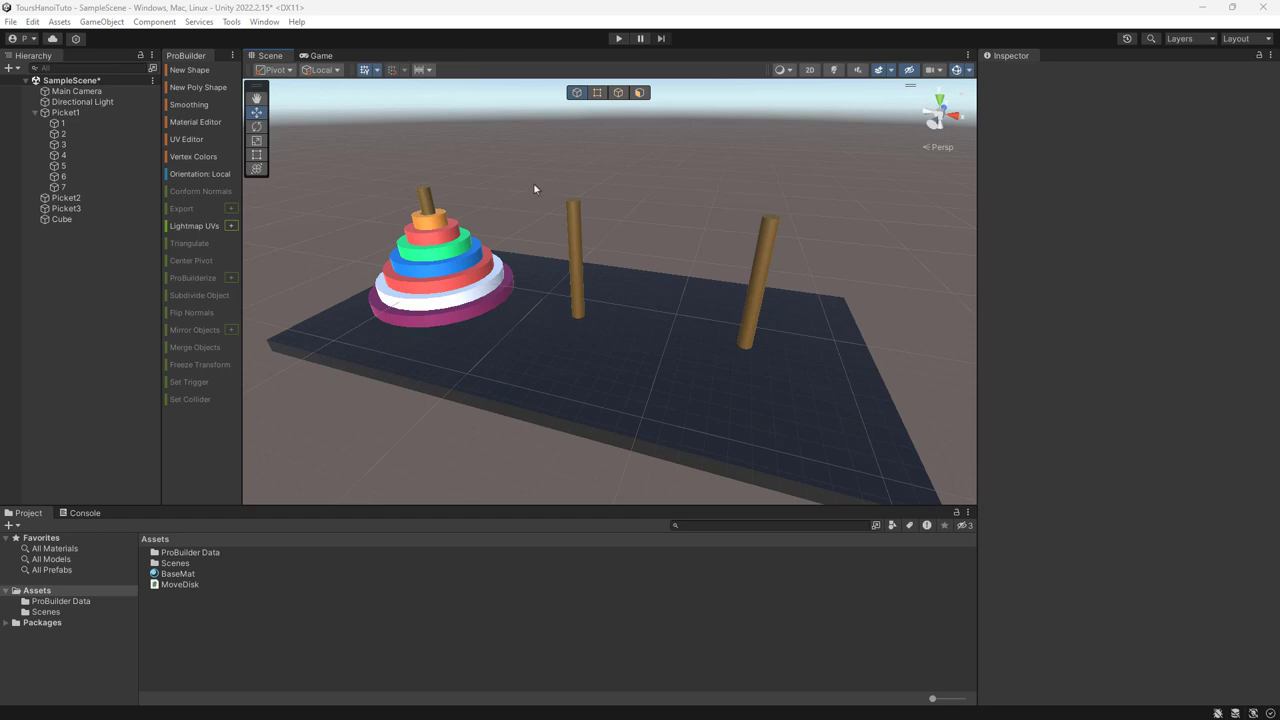
# - Add a Box Collider to Picket3 and set its Size X to 10
pyautogui.click(64, 209)
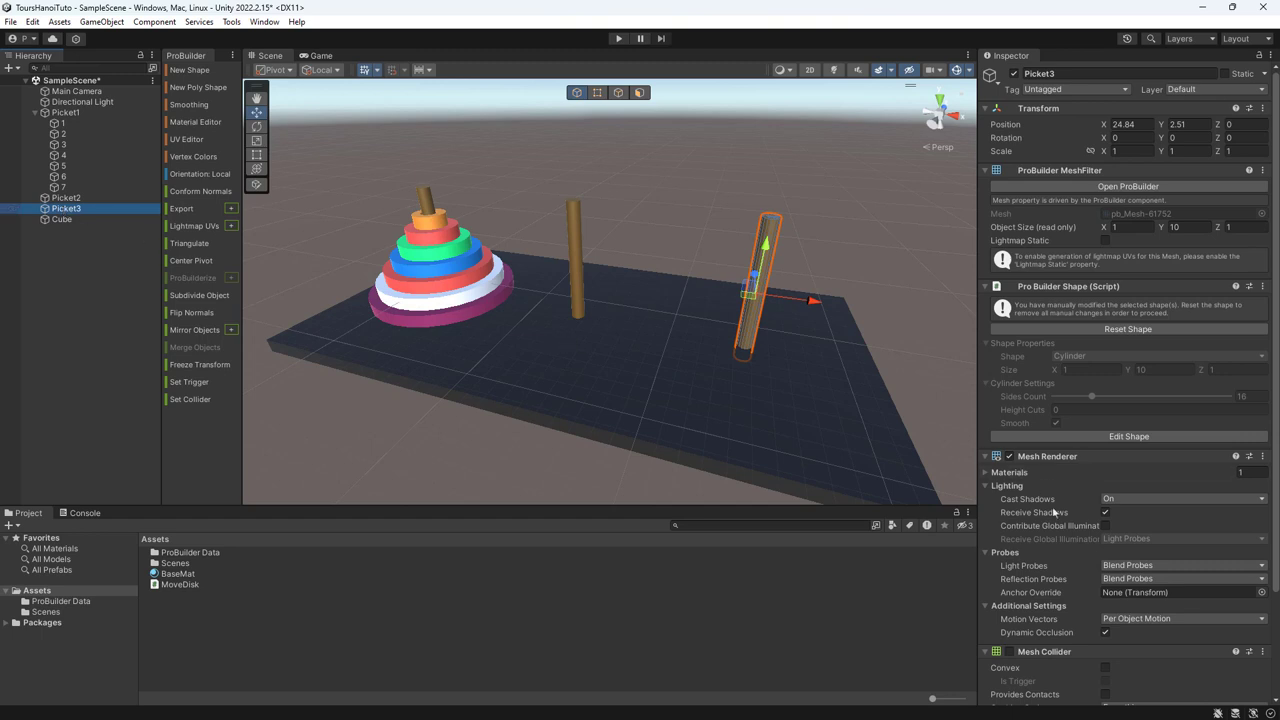
pyautogui.scroll(-3, 1052, 509)
pyautogui.click(1092, 689)
pyautogui.write('rigi')
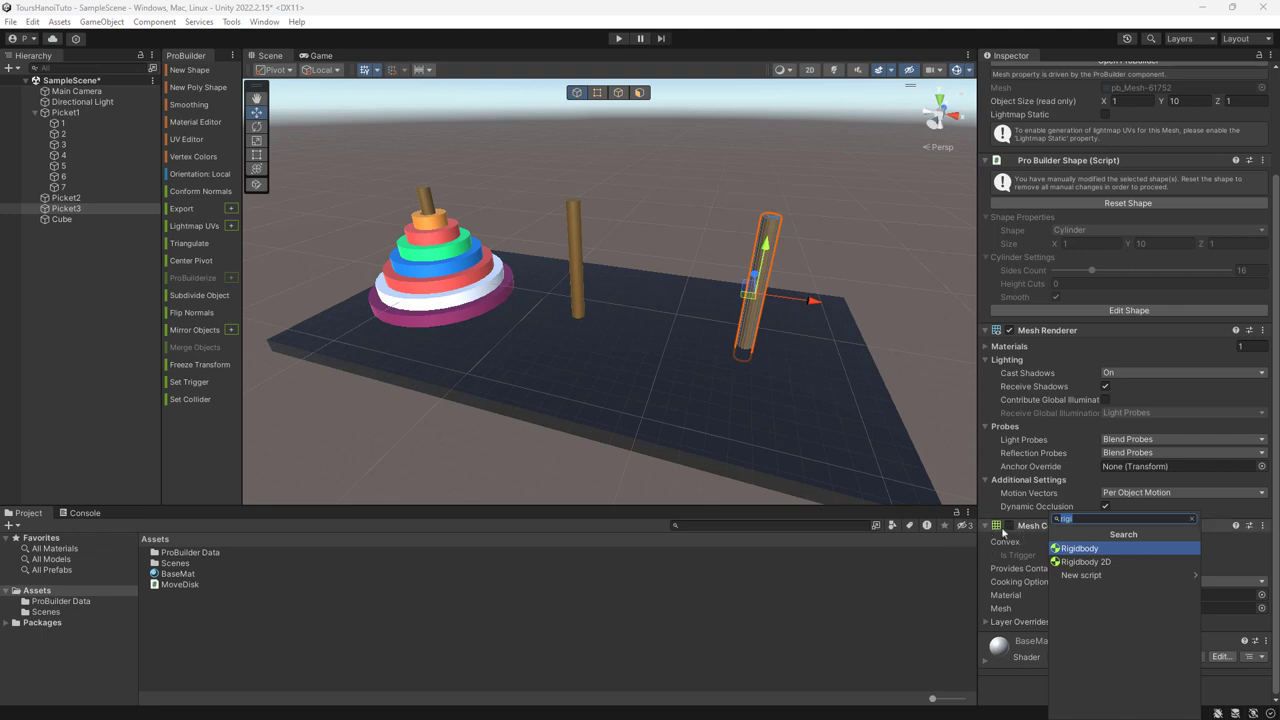
pyautogui.press('Down')
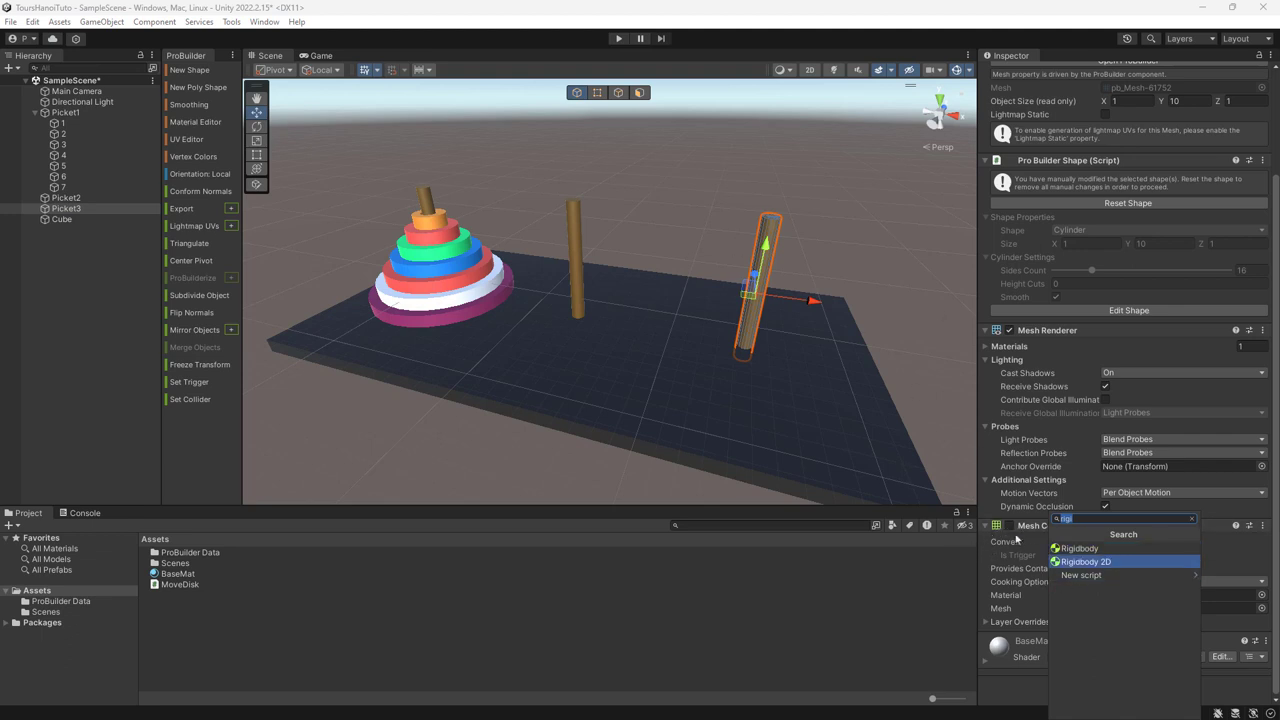
pyautogui.press('BackSpace')
pyautogui.press('BackSpace')
pyautogui.press('BackSpace')
pyautogui.write('box')
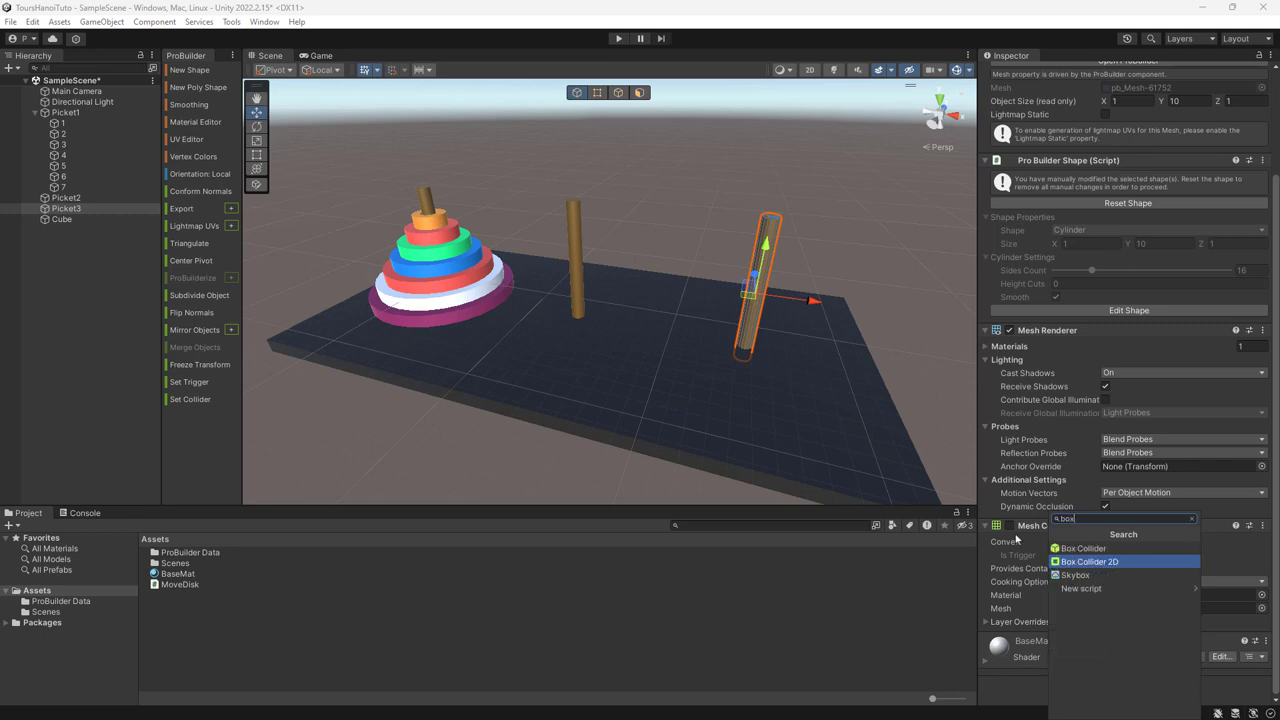
pyautogui.click(1081, 550)
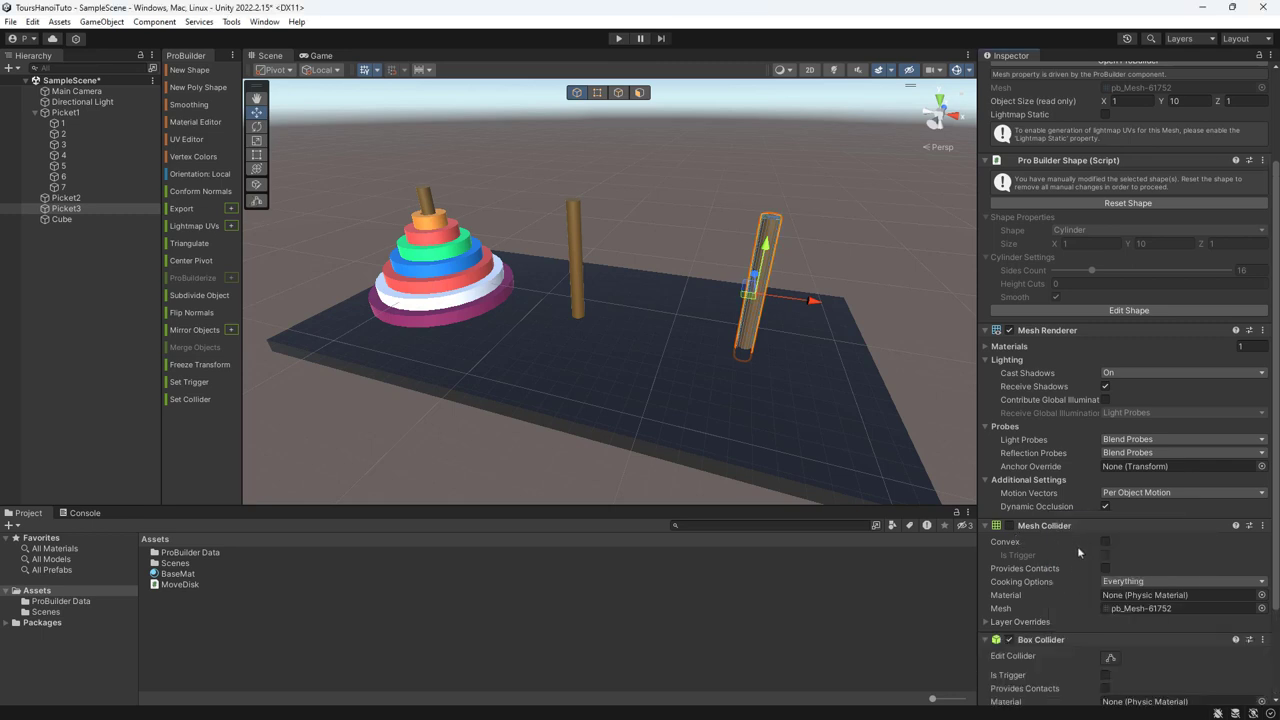
pyautogui.scroll(-3, 1077, 546)
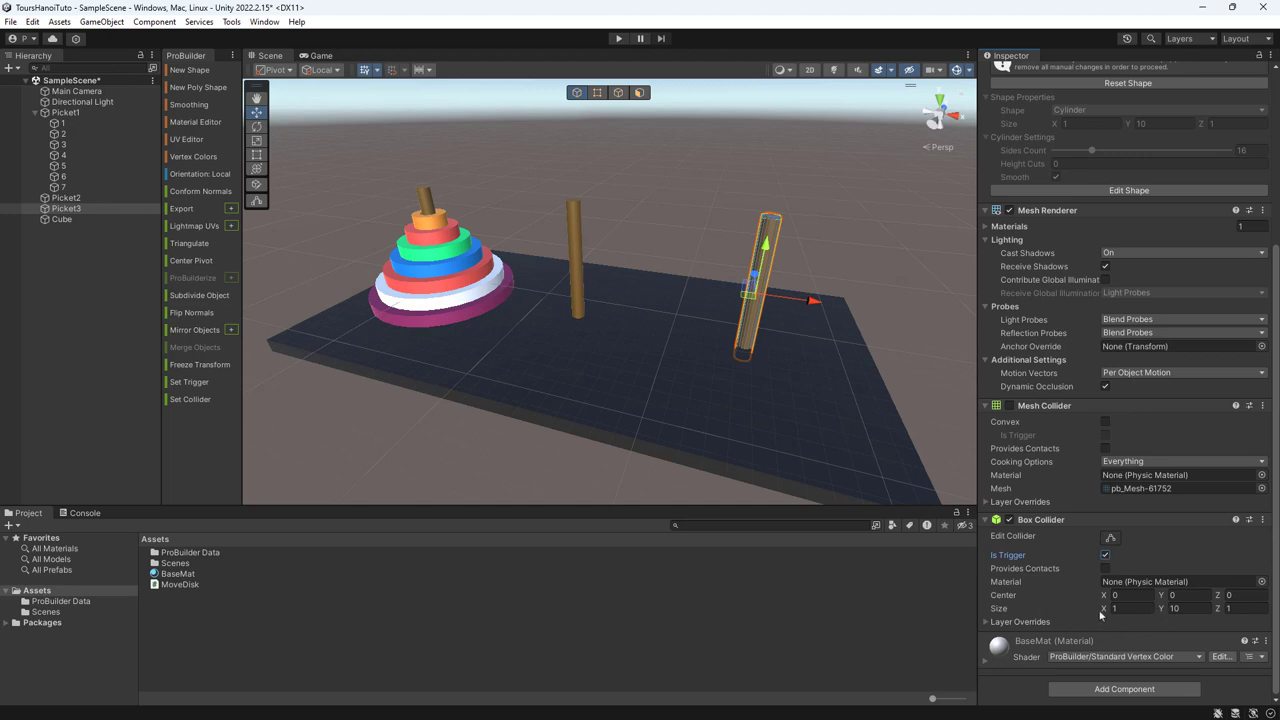
pyautogui.moveTo(1105, 613)
pyautogui.mouseDown()
pyautogui.moveTo(23, 638)
pyautogui.moveTo(63, 640)
pyautogui.moveTo(35, 641)
pyautogui.mouseUp()
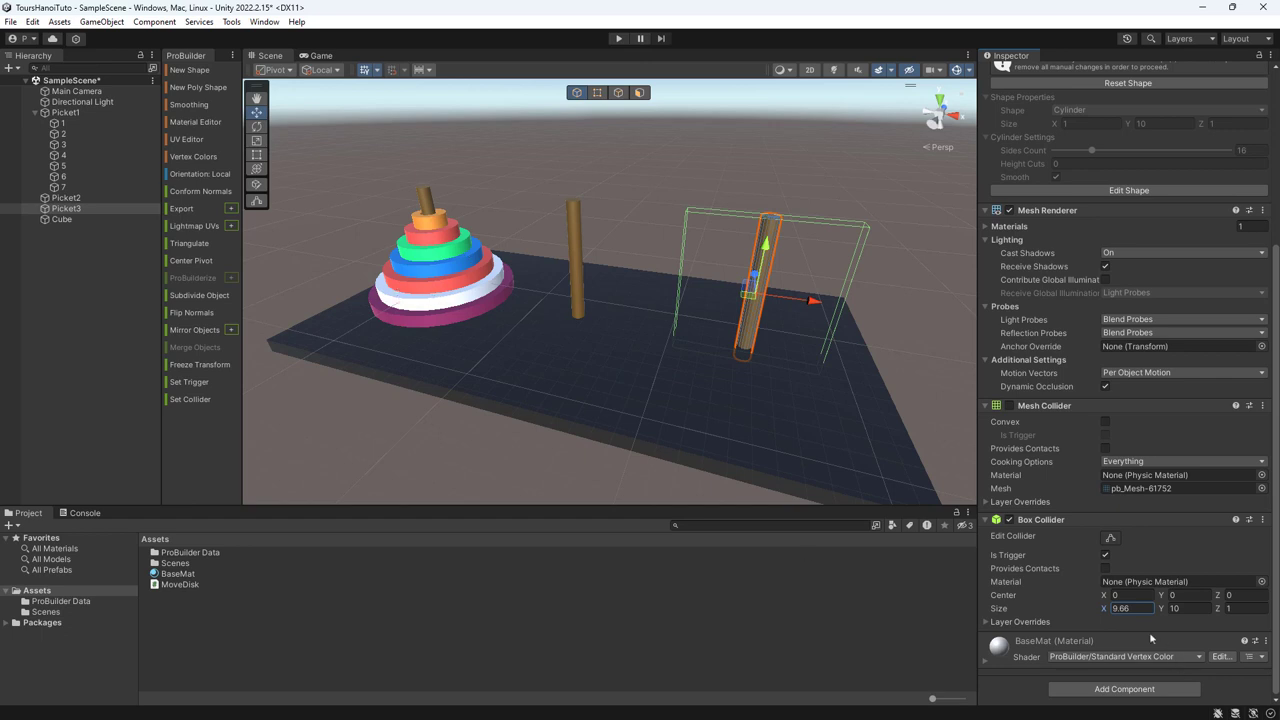
pyautogui.click(1140, 608)
pyautogui.write('10')
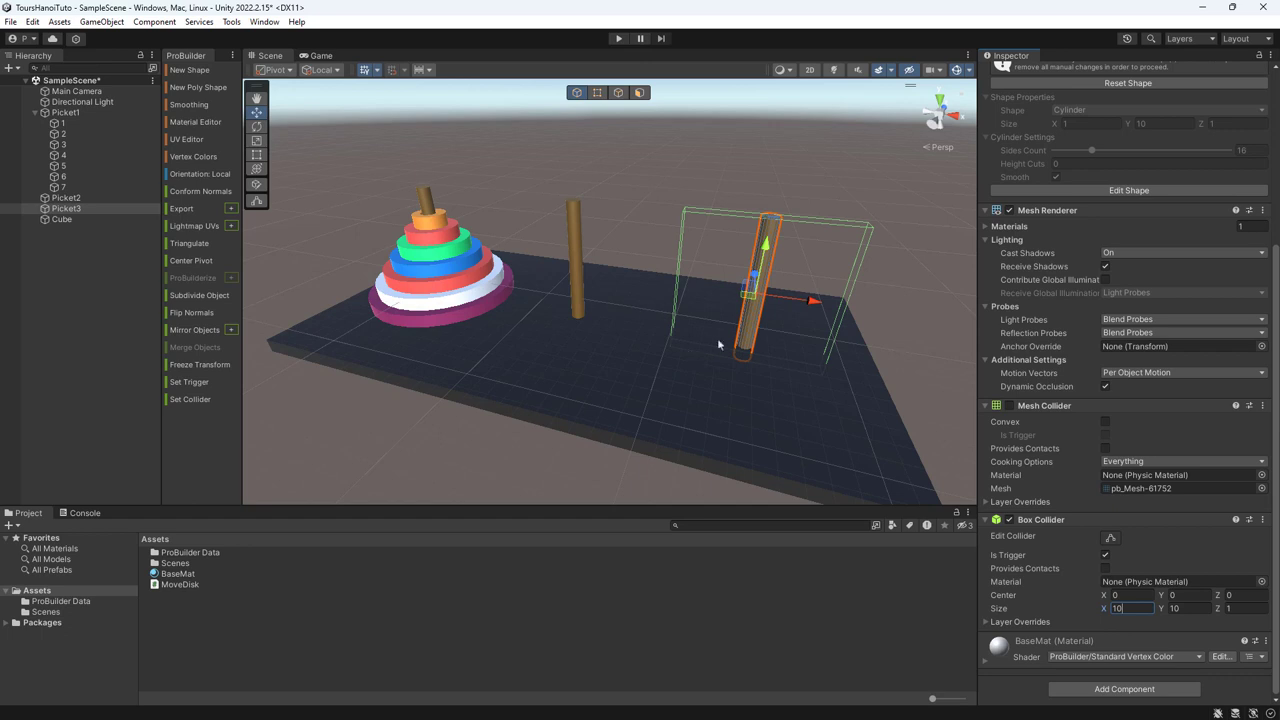
# - Switch the Scene view to a straight-on Back view centred on the pickets, and select Picket2
pyautogui.click(940, 147)
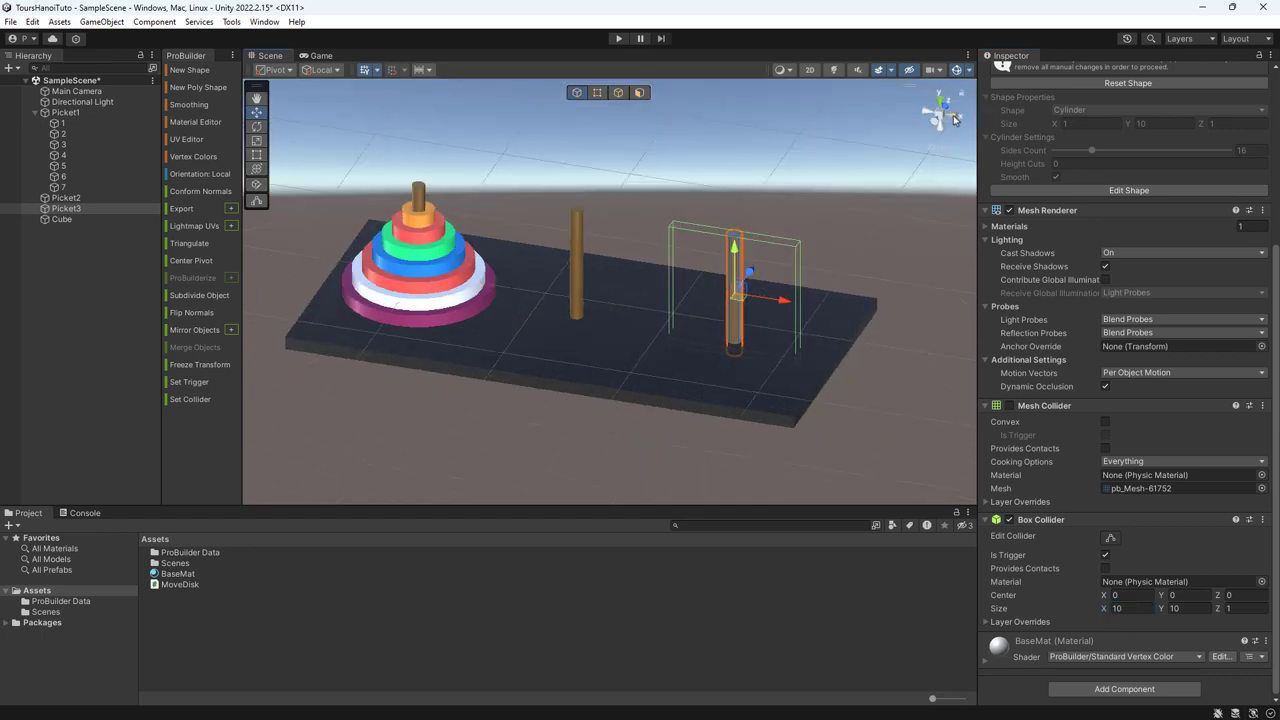
pyautogui.click(953, 117)
pyautogui.click(927, 115)
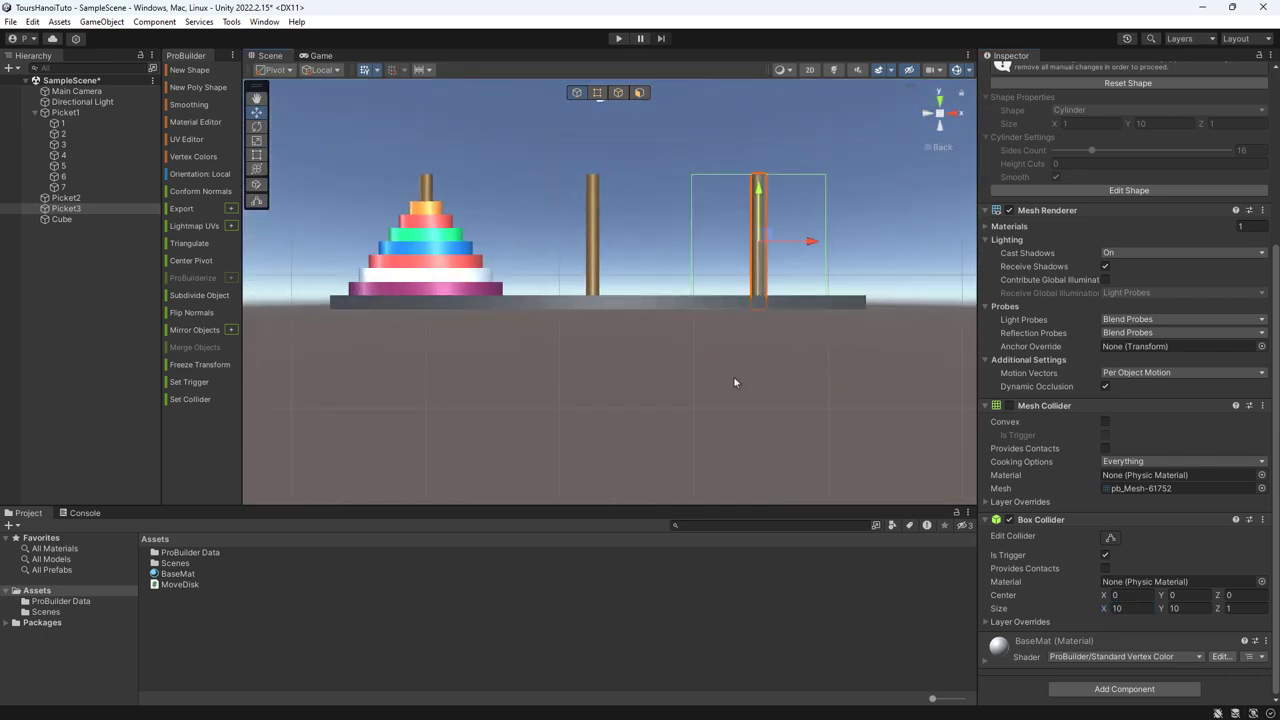
pyautogui.moveTo(737, 357)
pyautogui.mouseDown(button='middle')
pyautogui.moveTo(735, 432)
pyautogui.moveTo(707, 437)
pyautogui.mouseUp(button='middle')
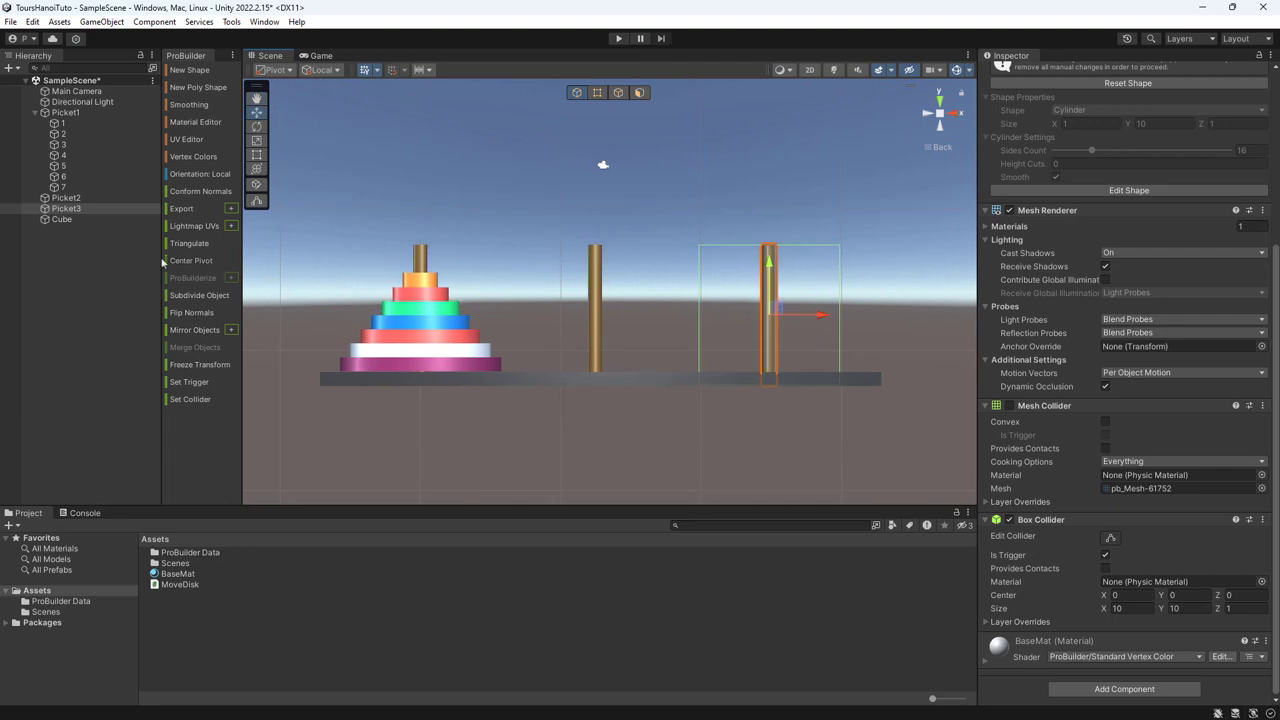
pyautogui.click(66, 198)
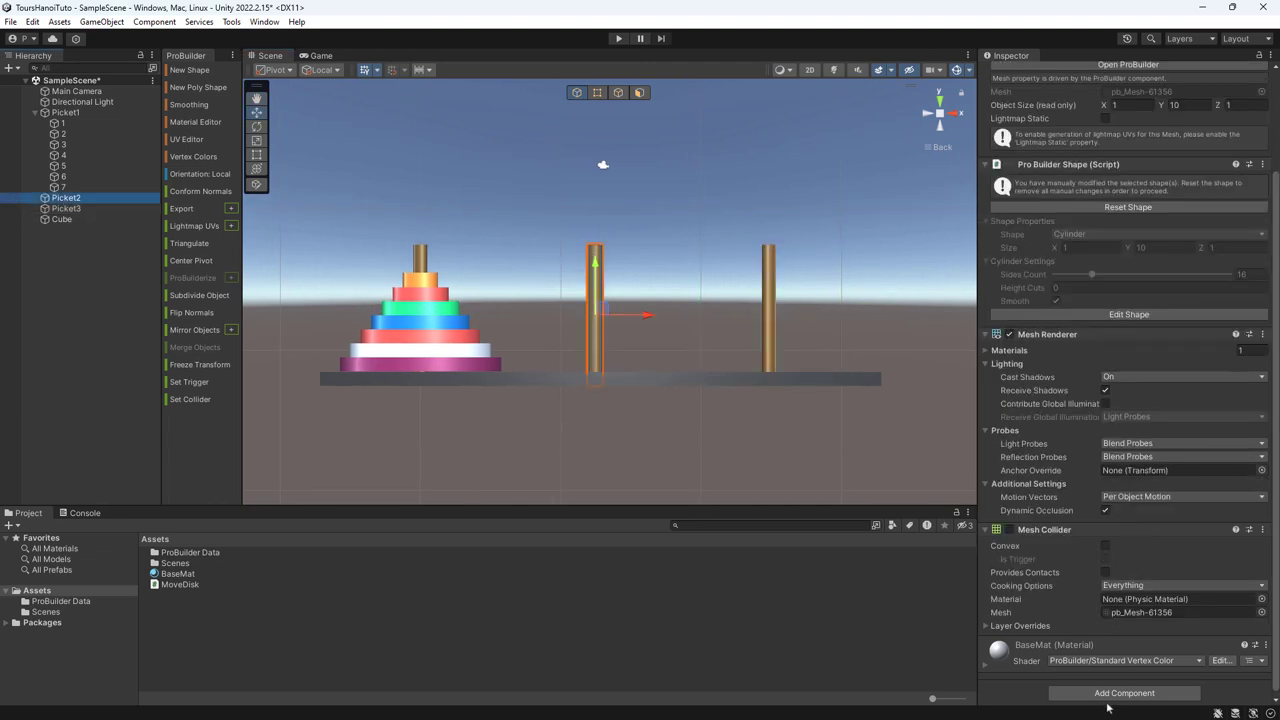
# - Add a Box Collider to Picket2 with Is Trigger ticked and Size X 10, then also select Picket3
pyautogui.click(1107, 693)
pyautogui.write('box')
pyautogui.press('Return')
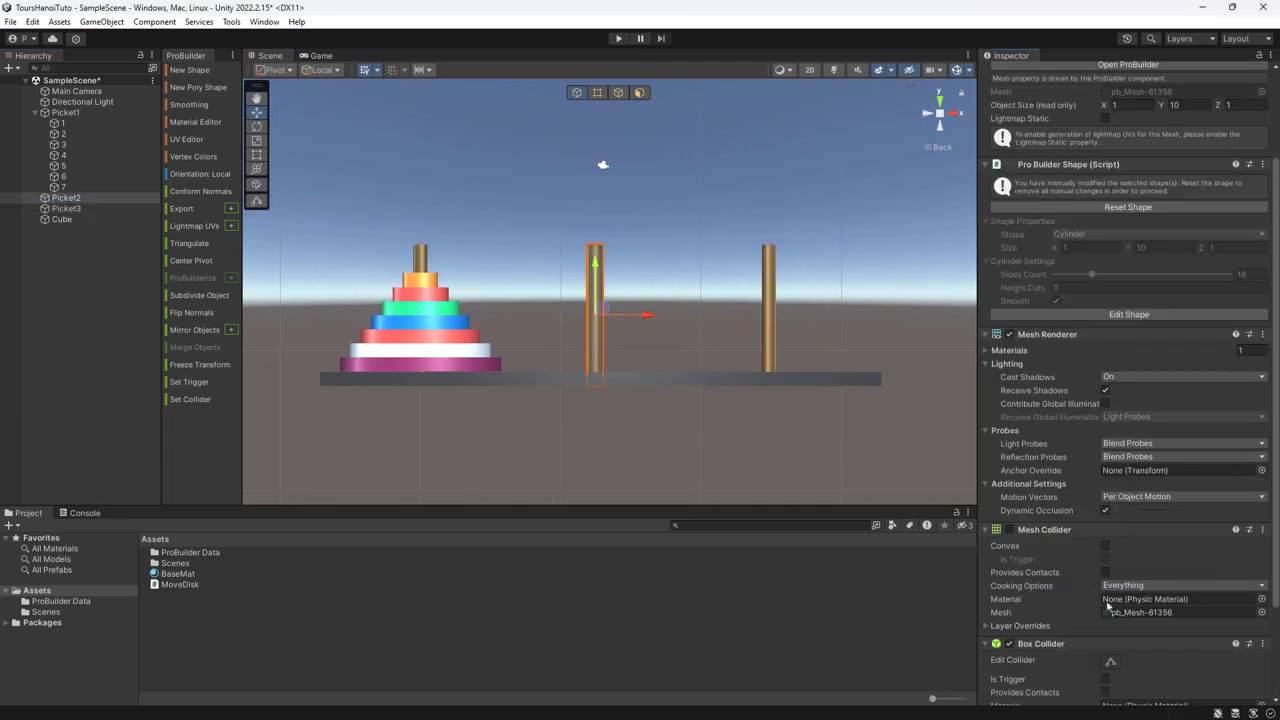
pyautogui.scroll(-3, 1107, 605)
pyautogui.click(1105, 555)
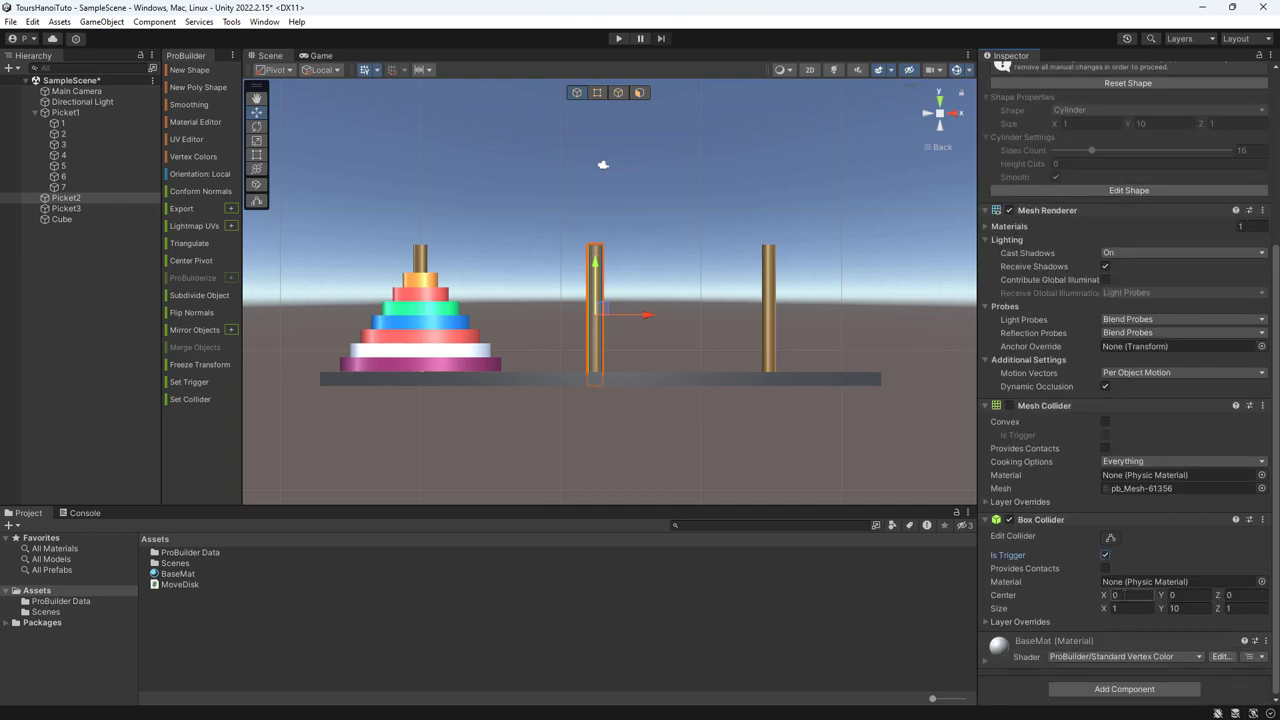
pyautogui.click(1115, 608)
pyautogui.write('10')
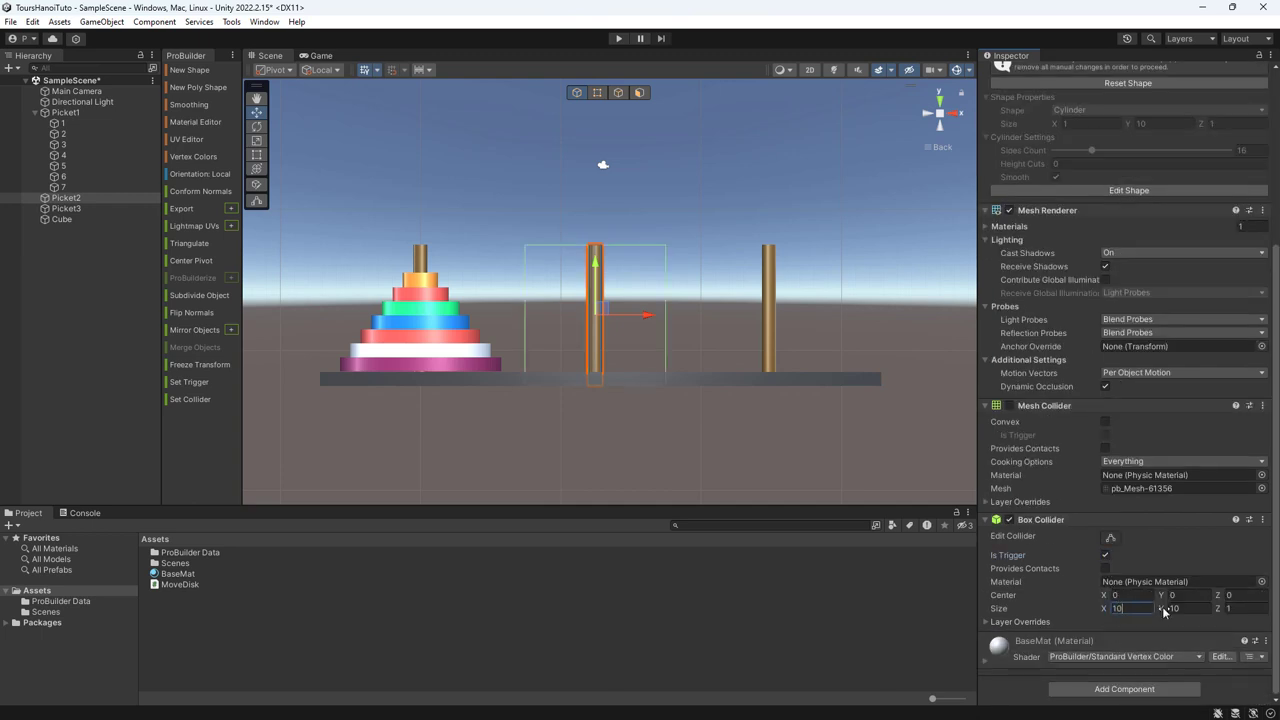
pyautogui.keyDown('ctrl'); pyautogui.click(72, 208); pyautogui.keyUp('ctrl')
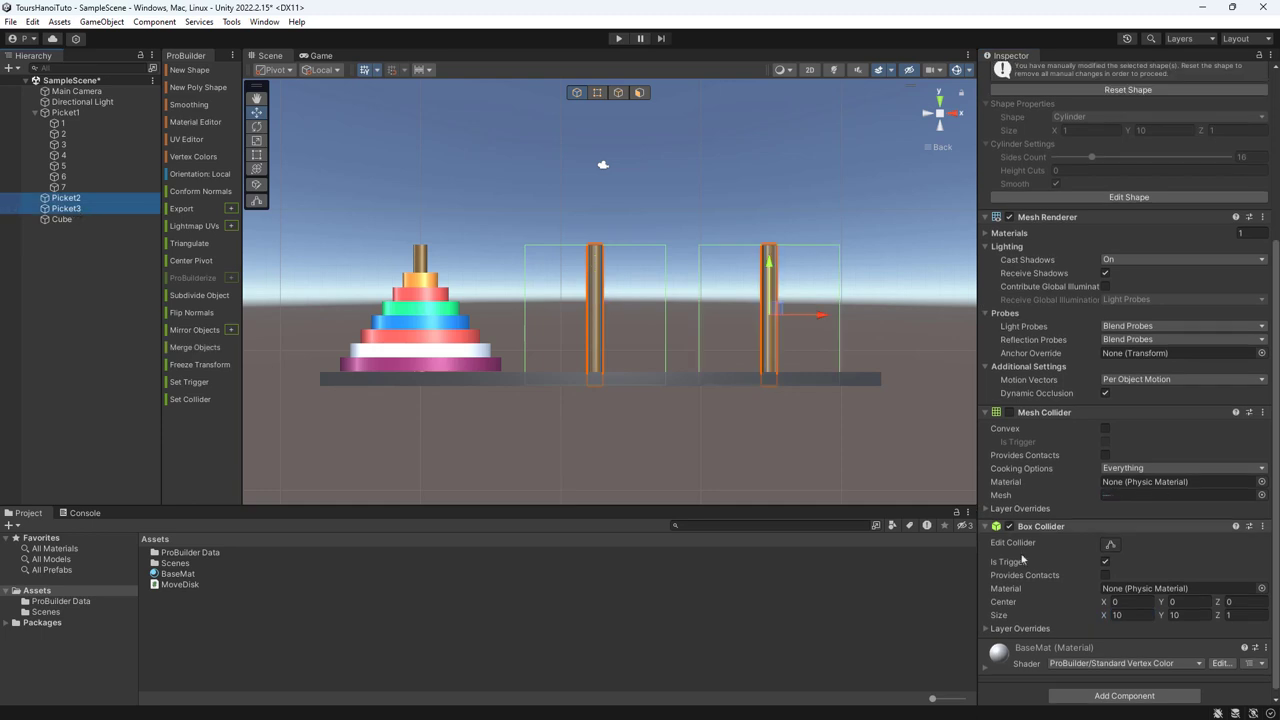
# - Add a trigger Box Collider to Picket1 as well
pyautogui.click(82, 101)
pyautogui.rightClick(65, 112)
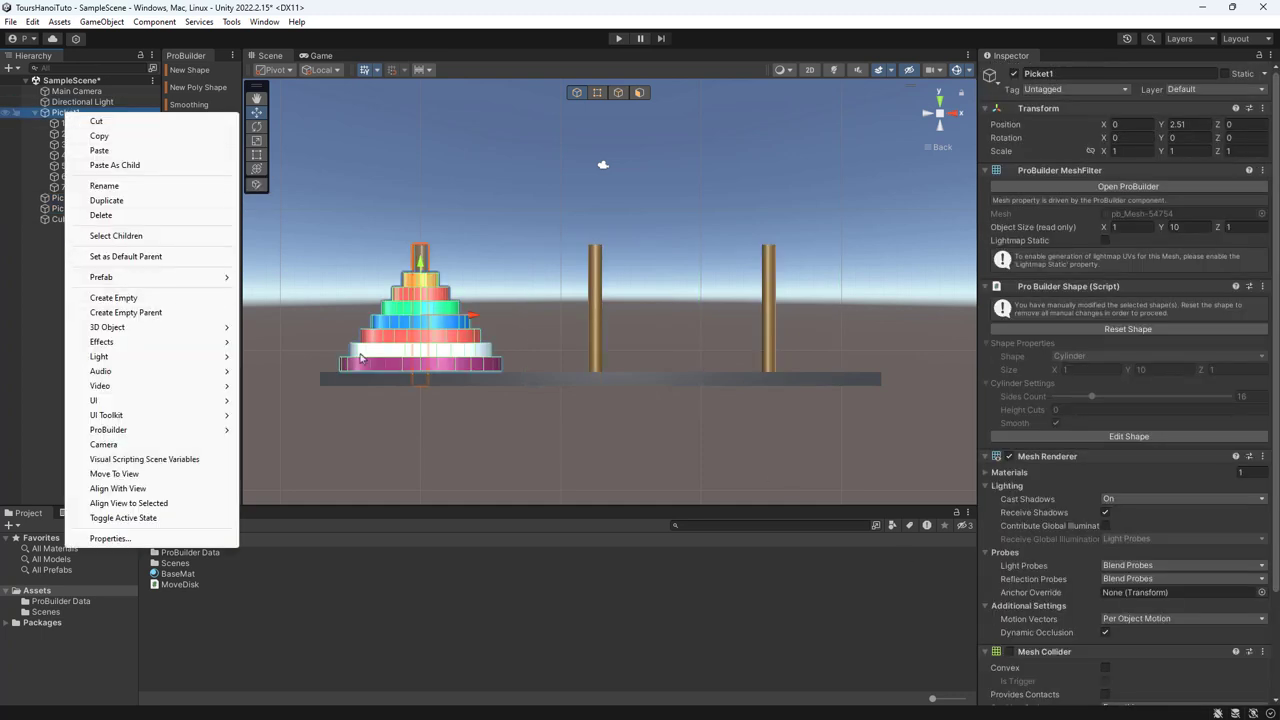
pyautogui.click(1055, 635)
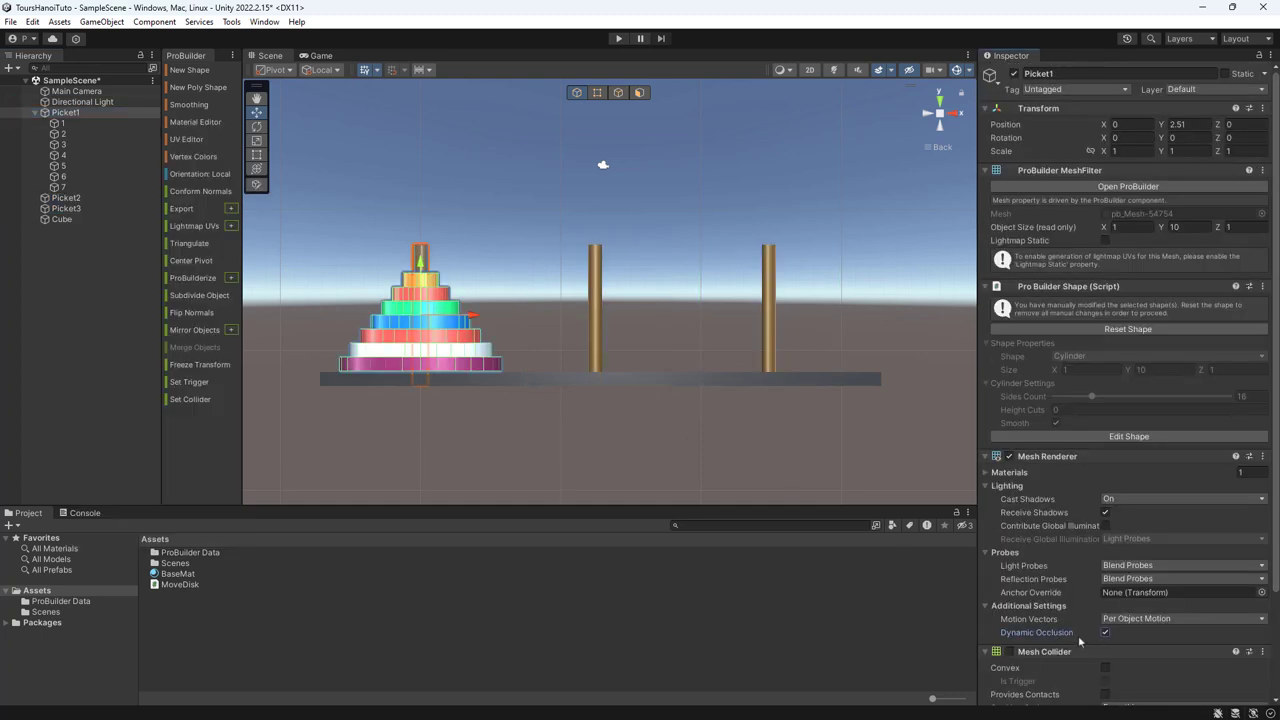
pyautogui.scroll(-3, 1070, 636)
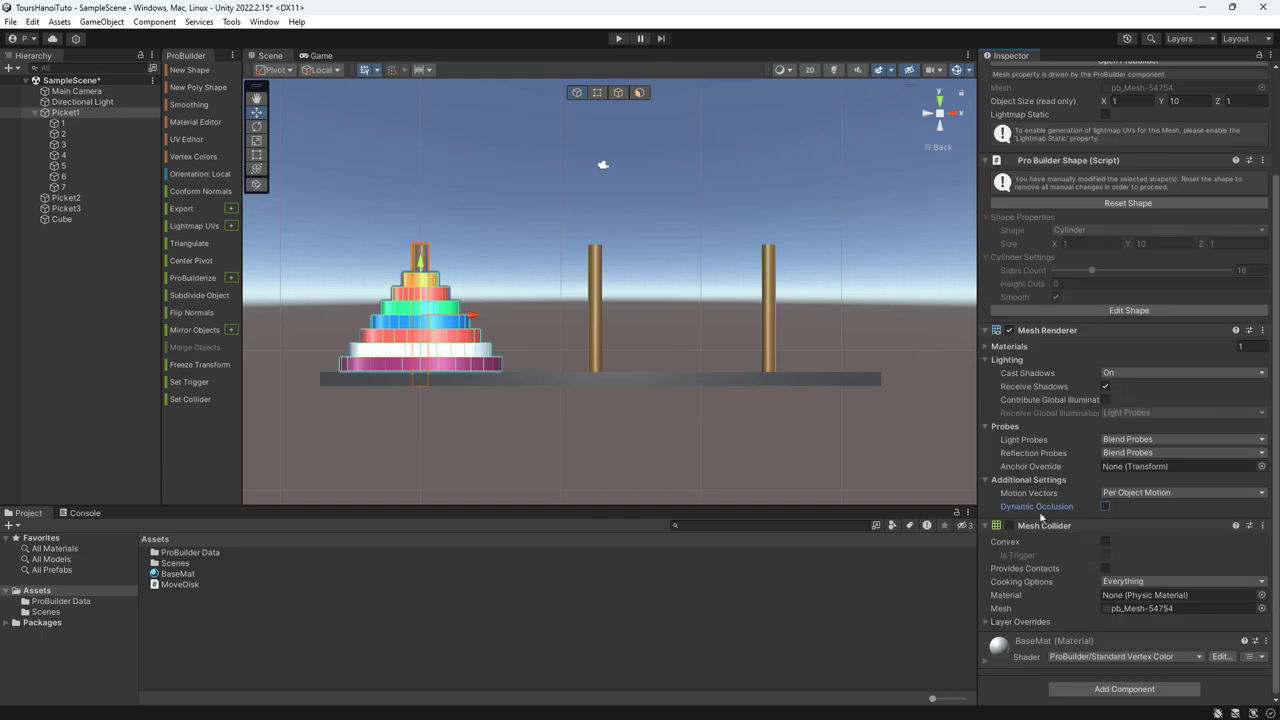
pyautogui.click(1090, 688)
pyautogui.click(1105, 557)
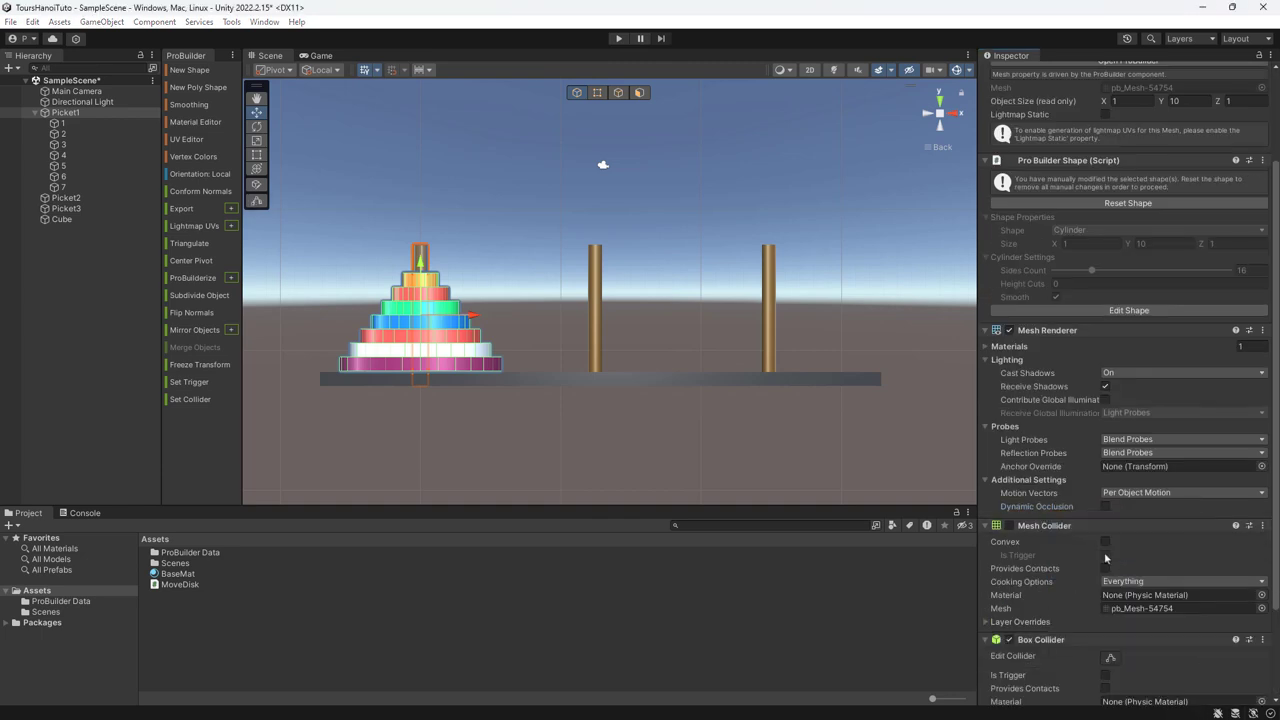
pyautogui.scroll(-3, 1105, 557)
pyautogui.click(1105, 554)
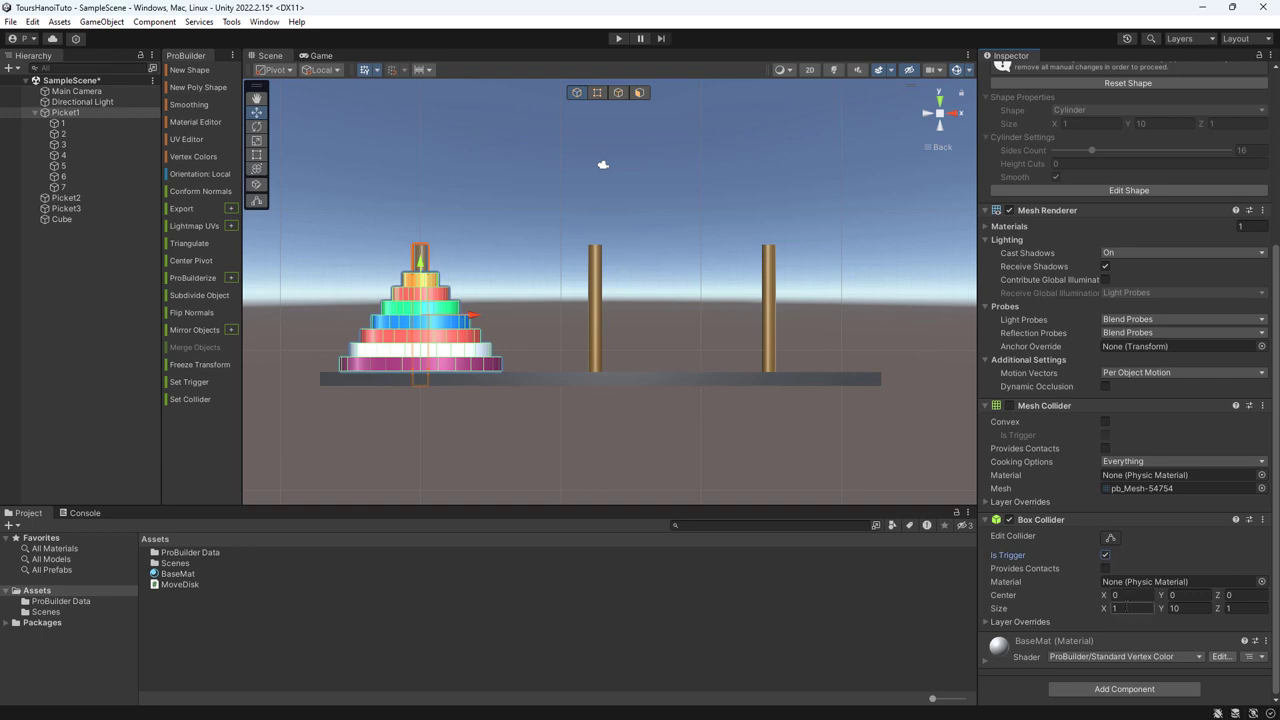
pyautogui.write('0')
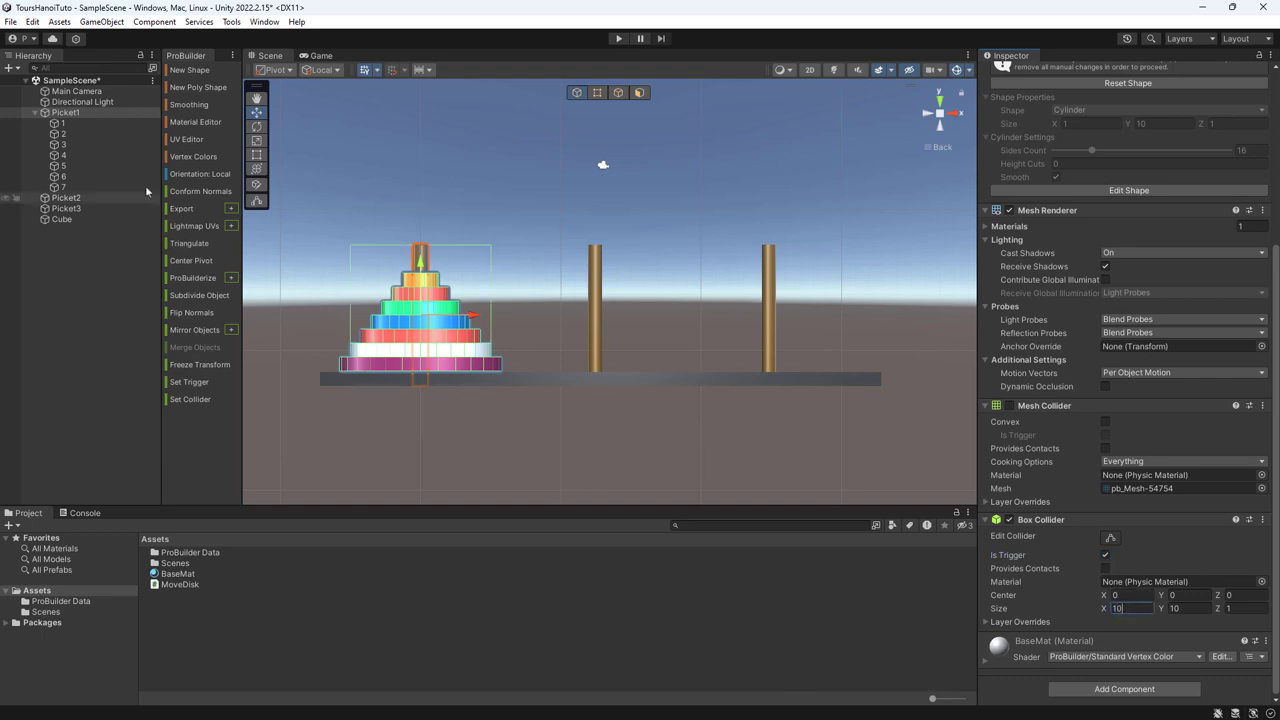
# - Select all three pickets and set their shared collider Size X to 12
pyautogui.keyDown('ctrl'); pyautogui.click(75, 199); pyautogui.keyUp('ctrl')
pyautogui.keyDown('ctrl'); pyautogui.click(66, 208); pyautogui.keyUp('ctrl')
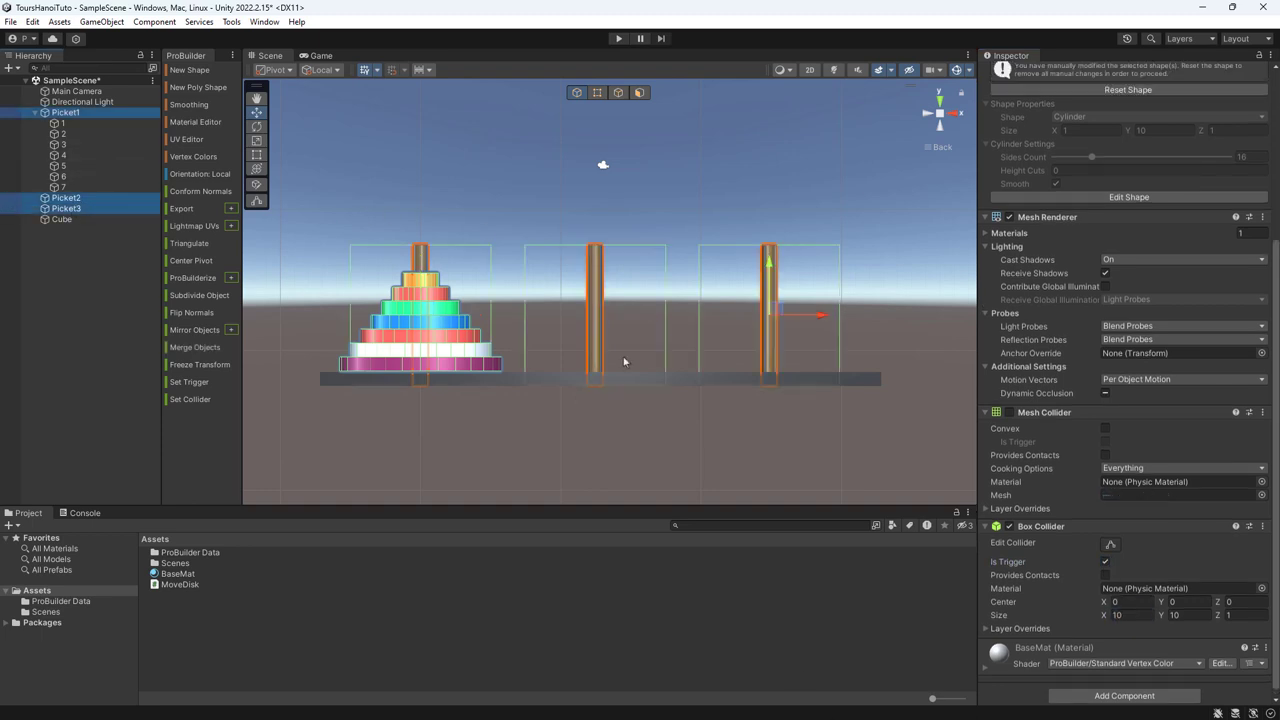
pyautogui.click(1126, 616)
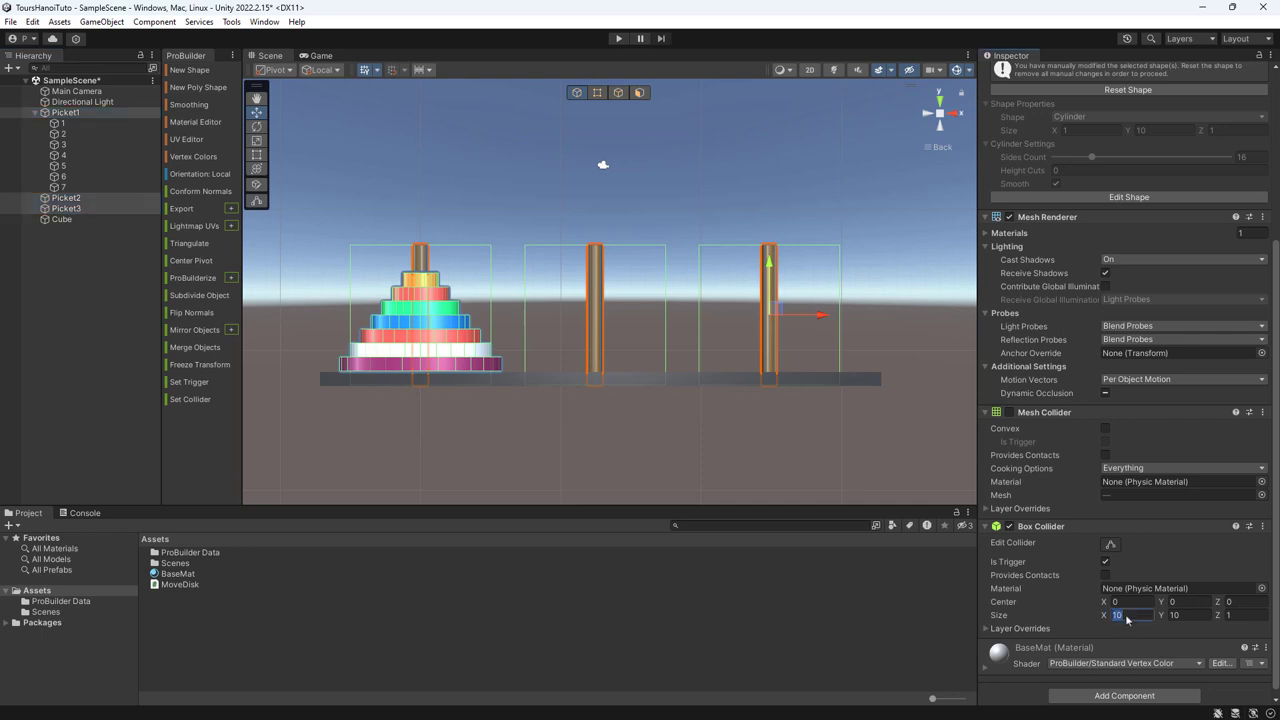
pyautogui.write('12')
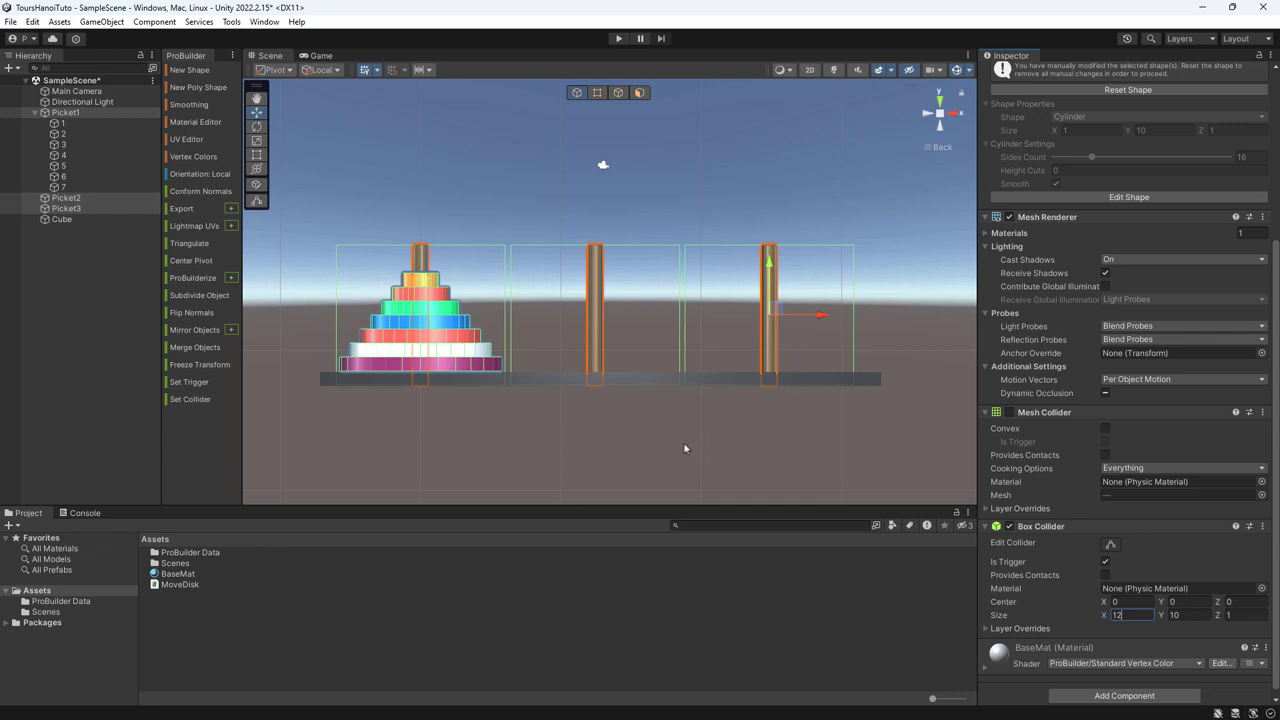
# - Return the Scene to perspective, undo a test disk move, and open MoveDisk in Visual Studio
pyautogui.click(938, 147)
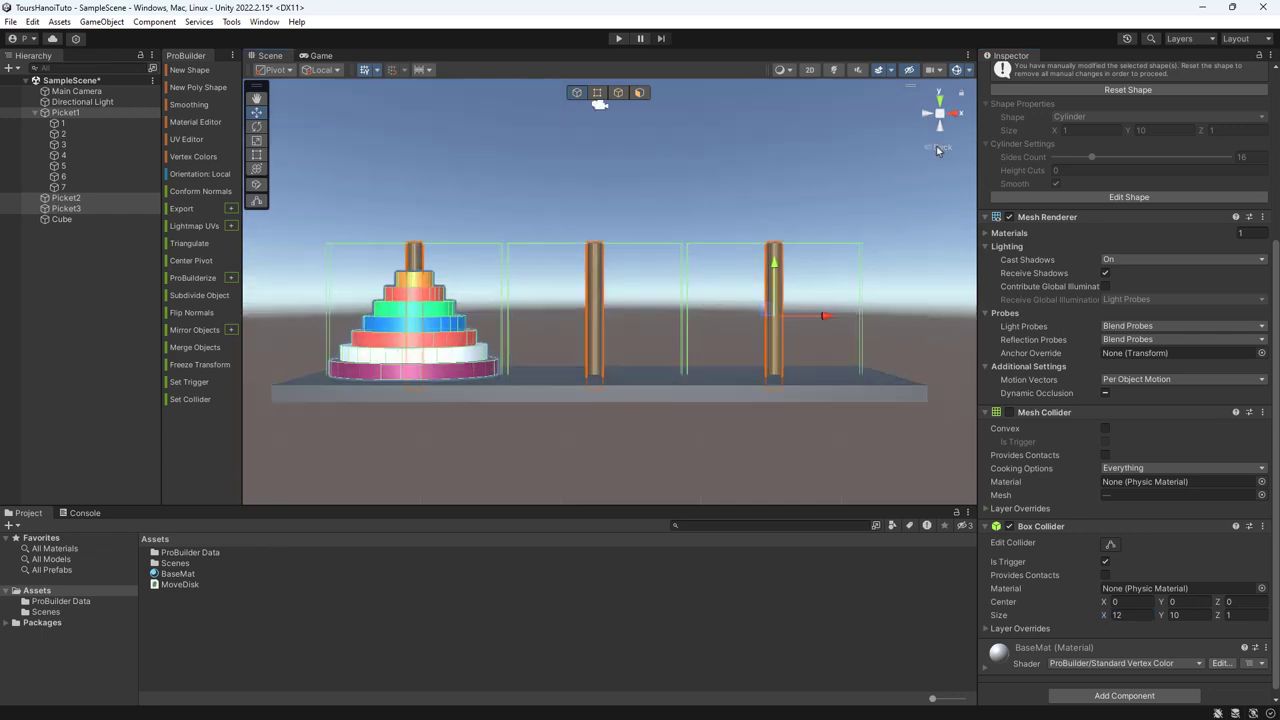
pyautogui.click(779, 164)
pyautogui.moveTo(779, 164)
pyautogui.keyDown('alt'); pyautogui.mouseDown()
pyautogui.moveTo(730, 384)
pyautogui.moveTo(650, 350)
pyautogui.mouseUp(); pyautogui.keyUp('alt')
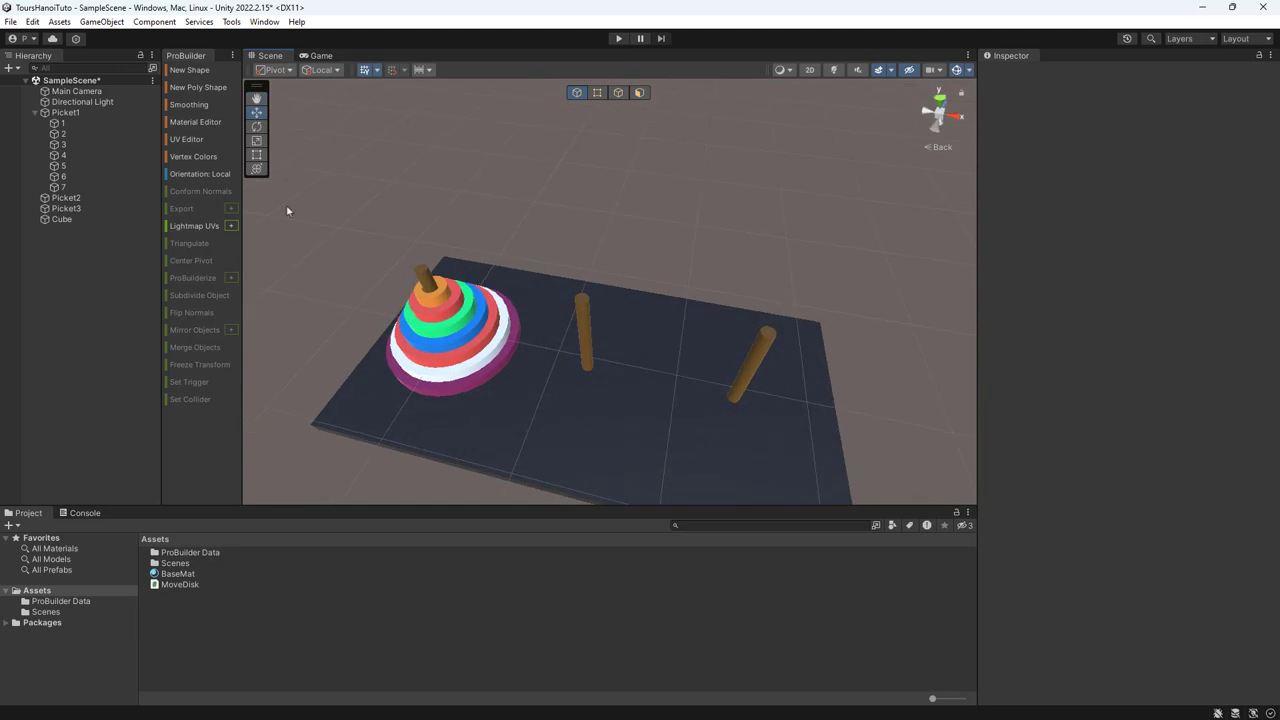
pyautogui.click(66, 197)
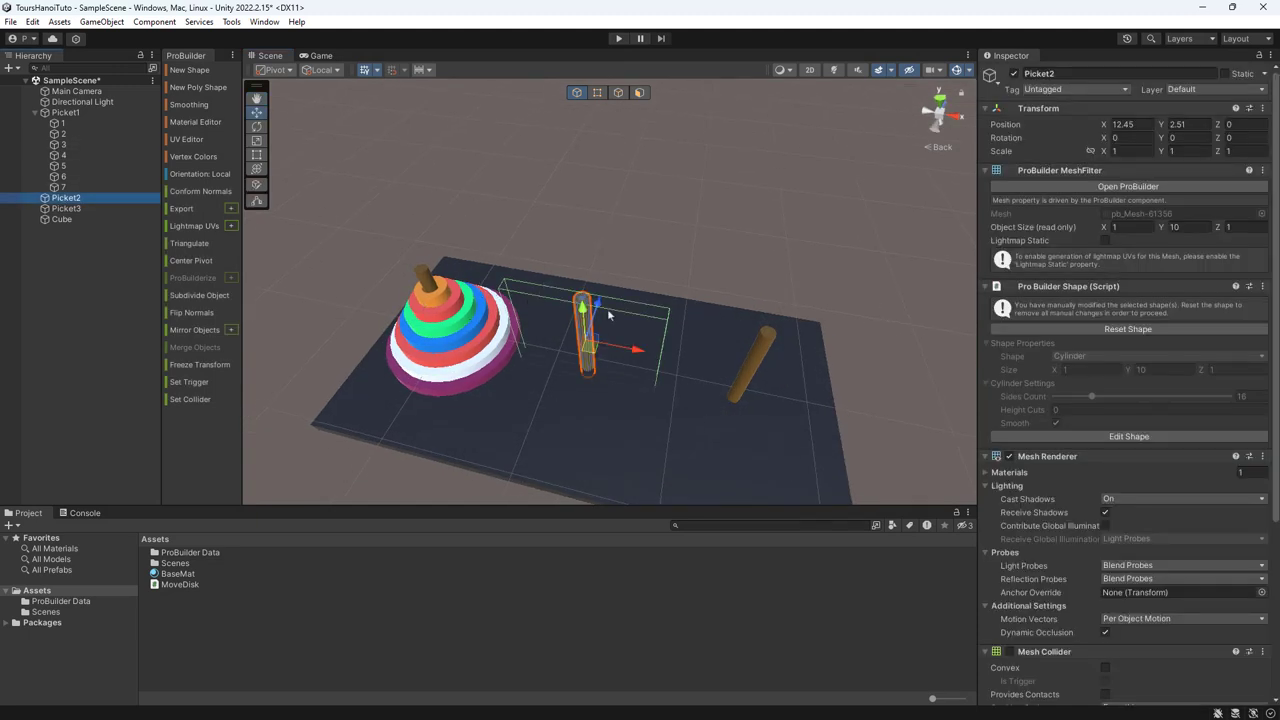
pyautogui.click(432, 295)
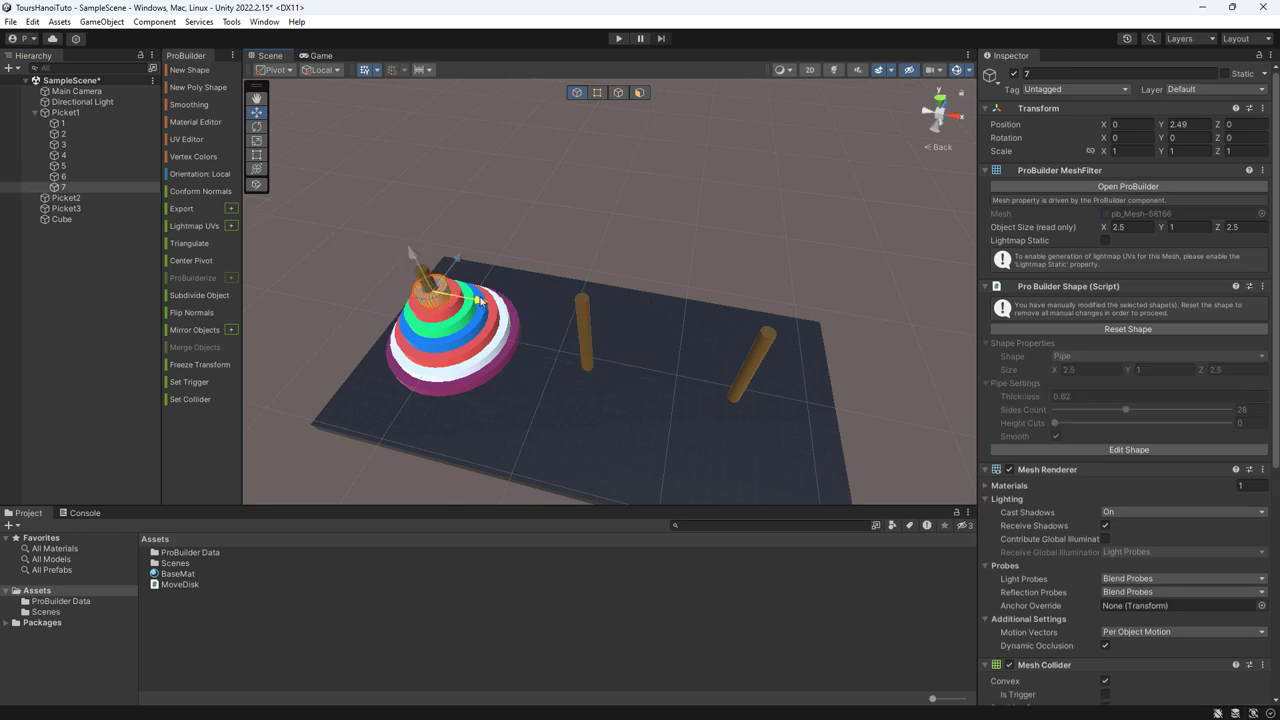
pyautogui.moveTo(480, 302); pyautogui.dragTo(845, 368)
pyautogui.hotkey('ctrl', 'z')
pyautogui.keyDown('alt'); pyautogui.moveTo(550, 395); pyautogui.dragTo(613, 290); pyautogui.keyUp('alt')
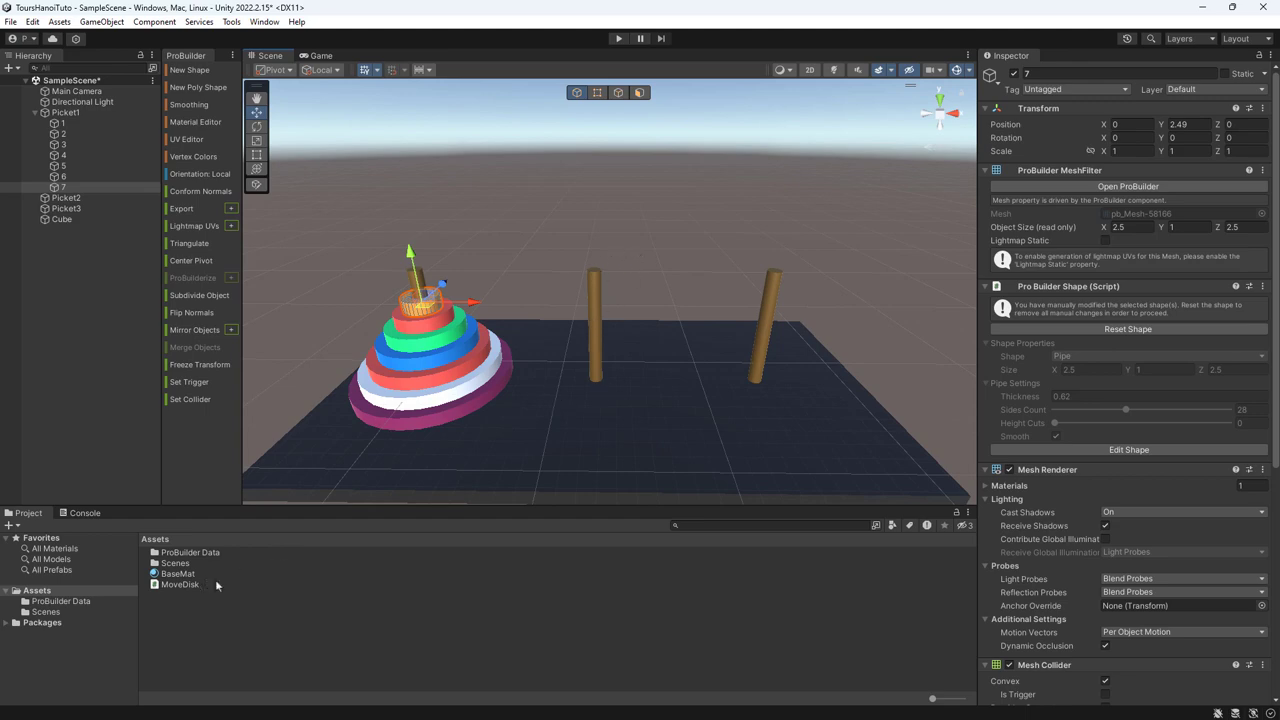
pyautogui.doubleClick(180, 585)
pyautogui.scroll(-5, 520, 325)
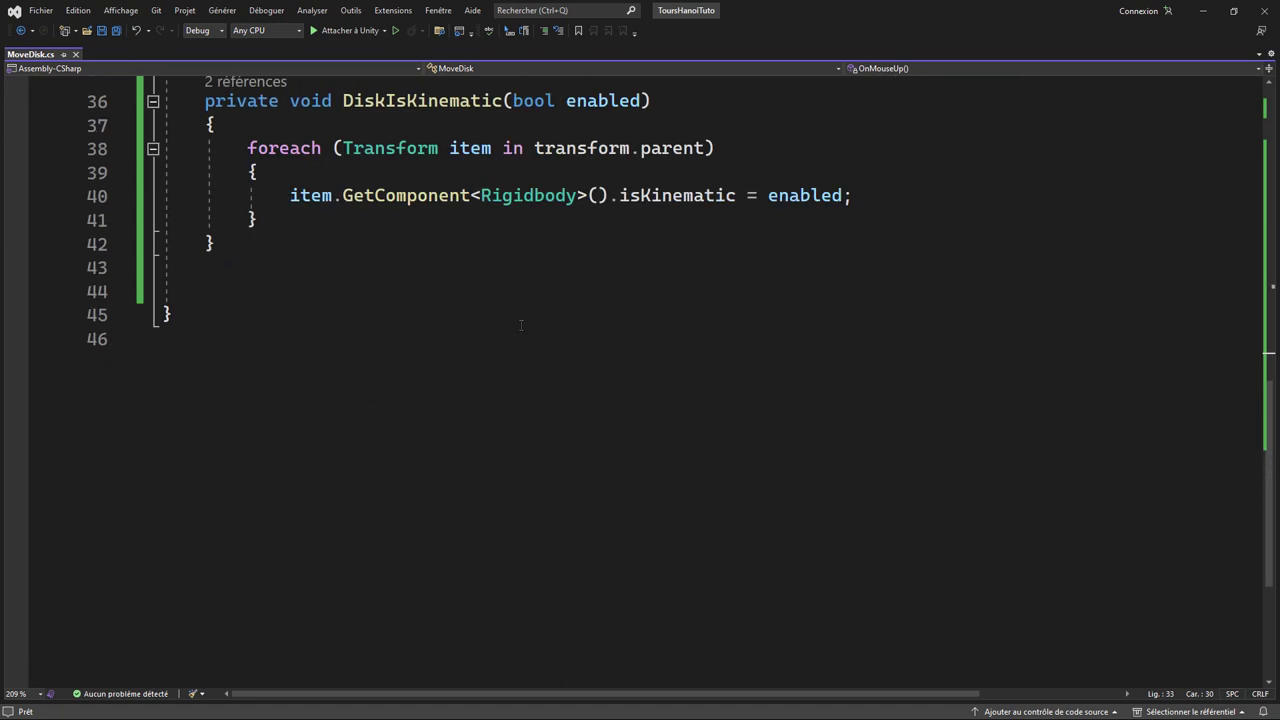
# - Add OnTriggerEnter calling transform.SetParent(other.transform) below DiskIsKinematic and save MoveDisk.cs
pyautogui.click(275, 250)
pyautogui.press('Return')
pyautogui.press('Return')
pyautogui.write('v')
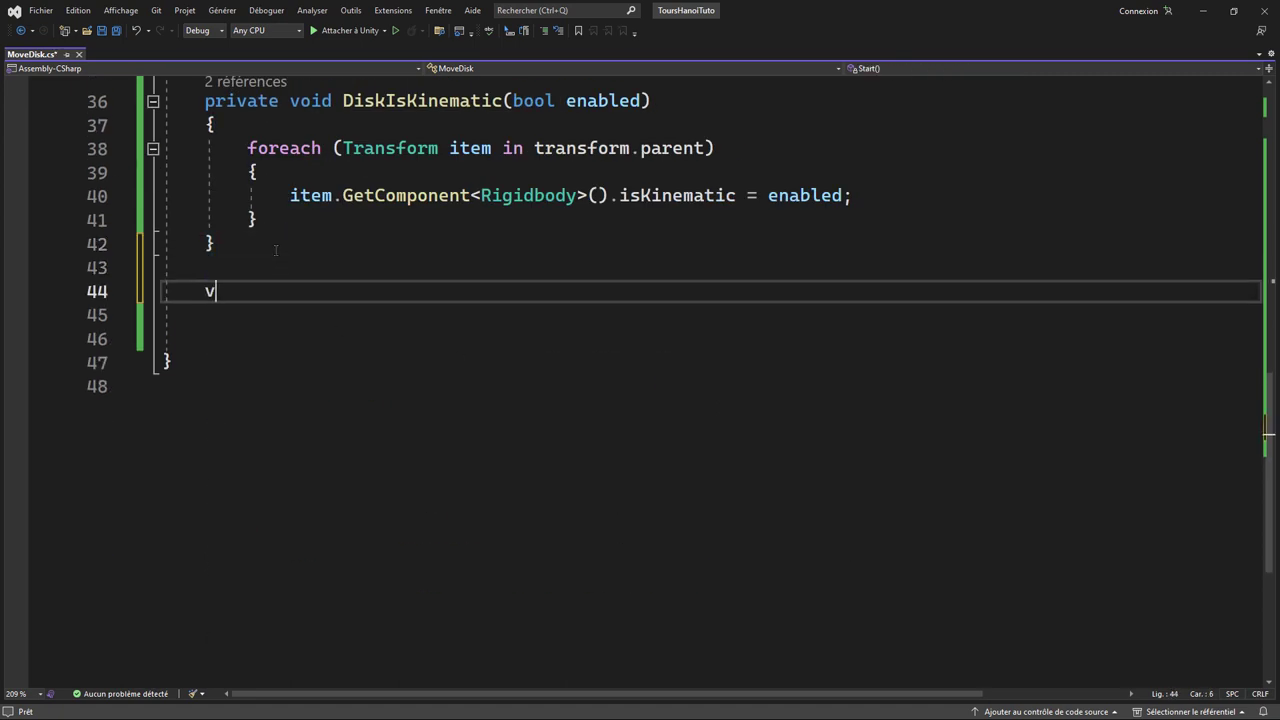
pyautogui.write('oid On')
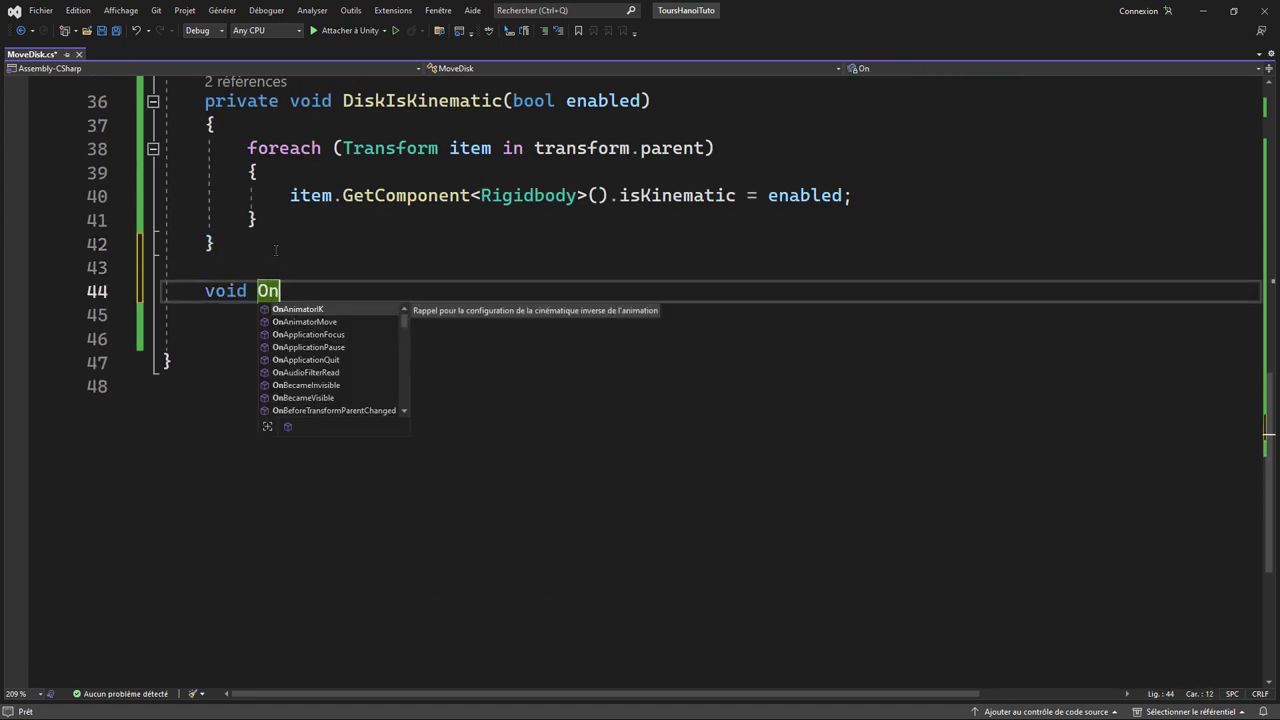
pyautogui.write('tri')
pyautogui.press('Tab')
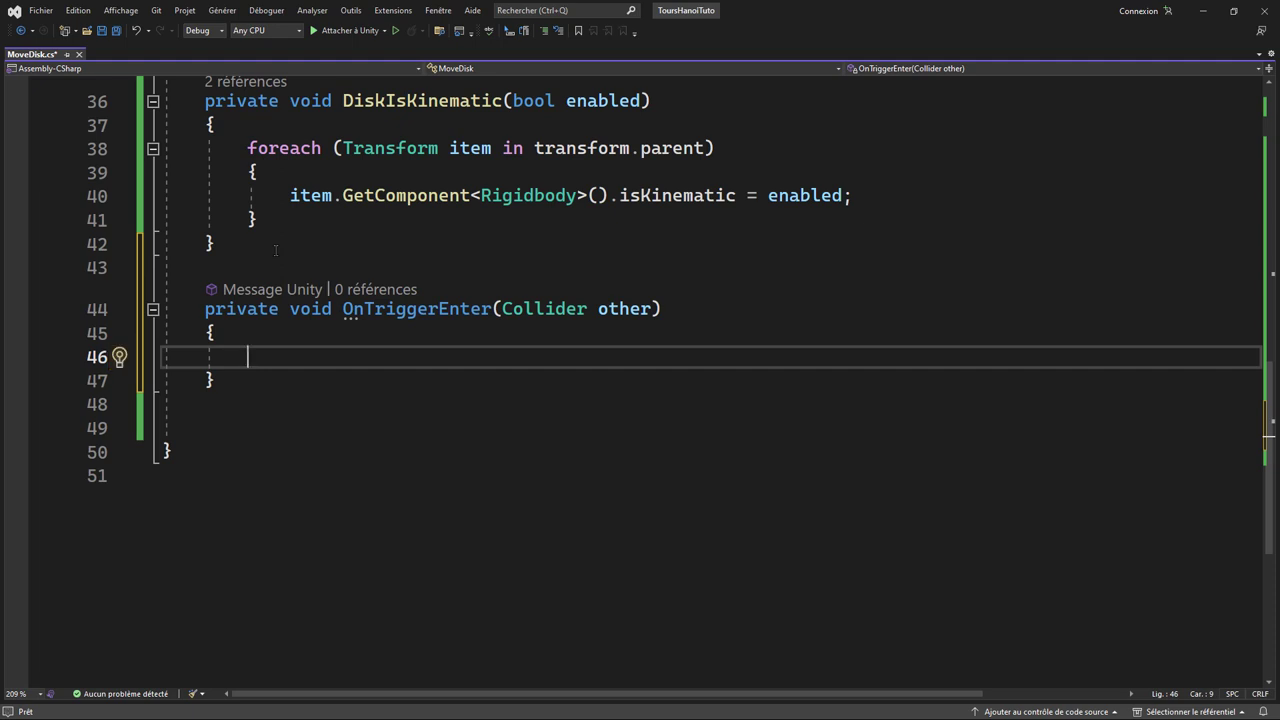
pyautogui.write('tra')
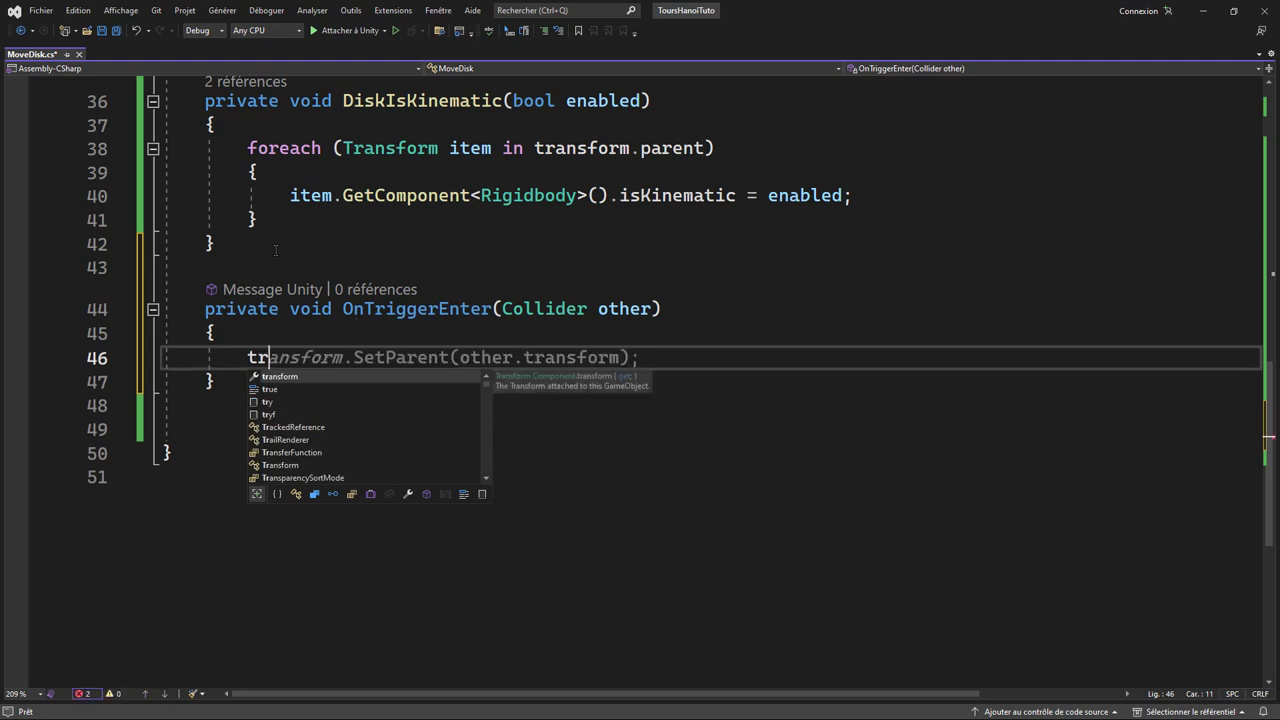
pyautogui.press('Tab')
pyautogui.press('Tab')
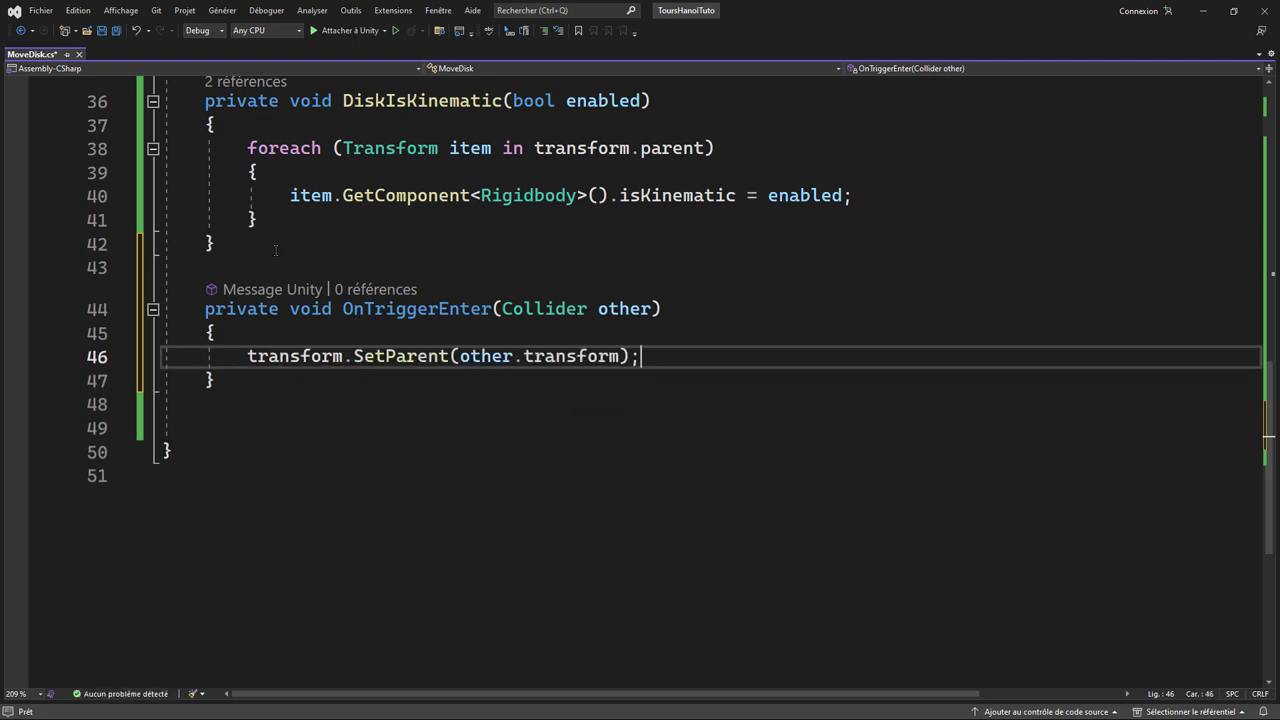
pyautogui.hotkey('ctrl', 's')
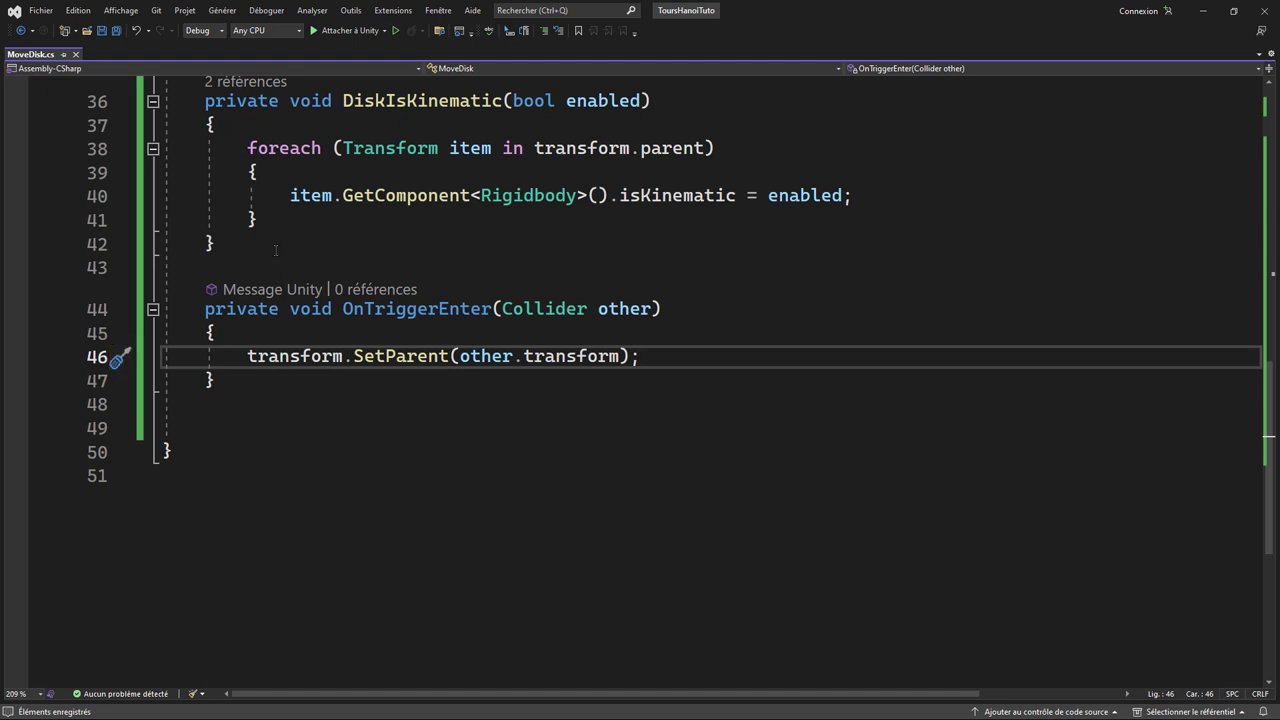
pyautogui.press('Return')
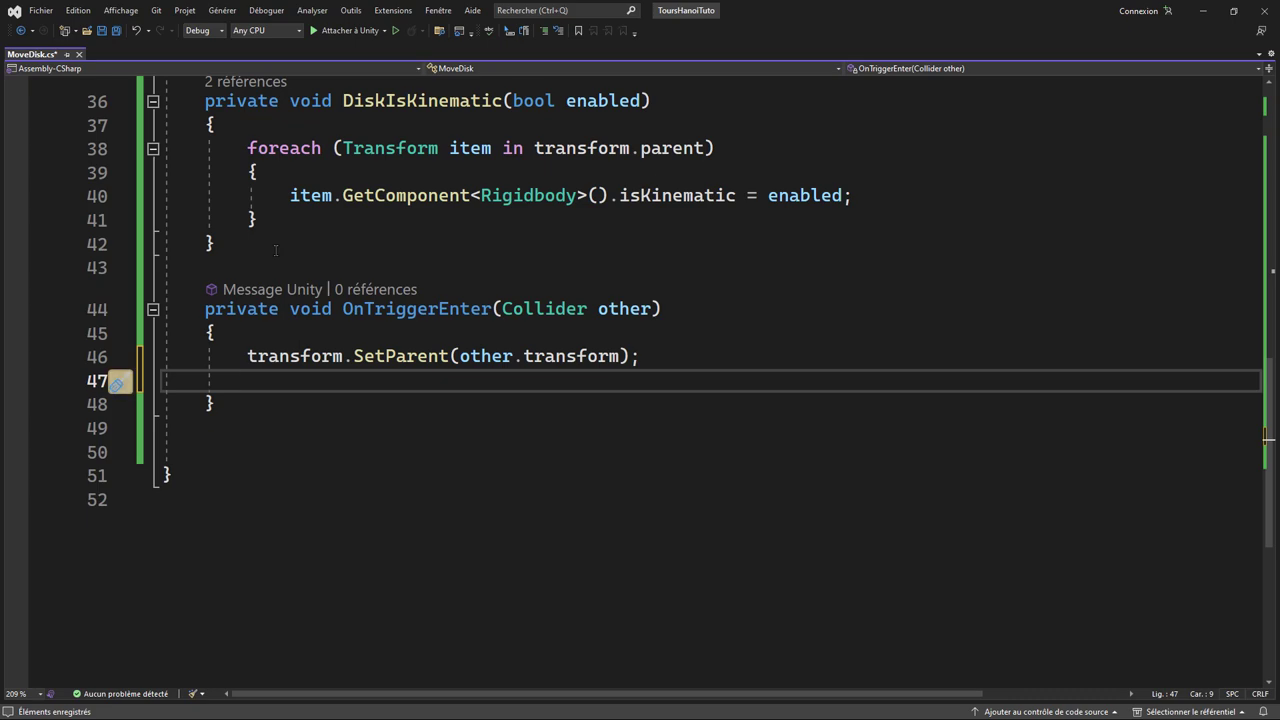
pyautogui.hotkey('ctrl', 's')
# - Play-test in Unity by dragging the orange top disk onto the middle peg, then stop
pyautogui.click(1201, 13)
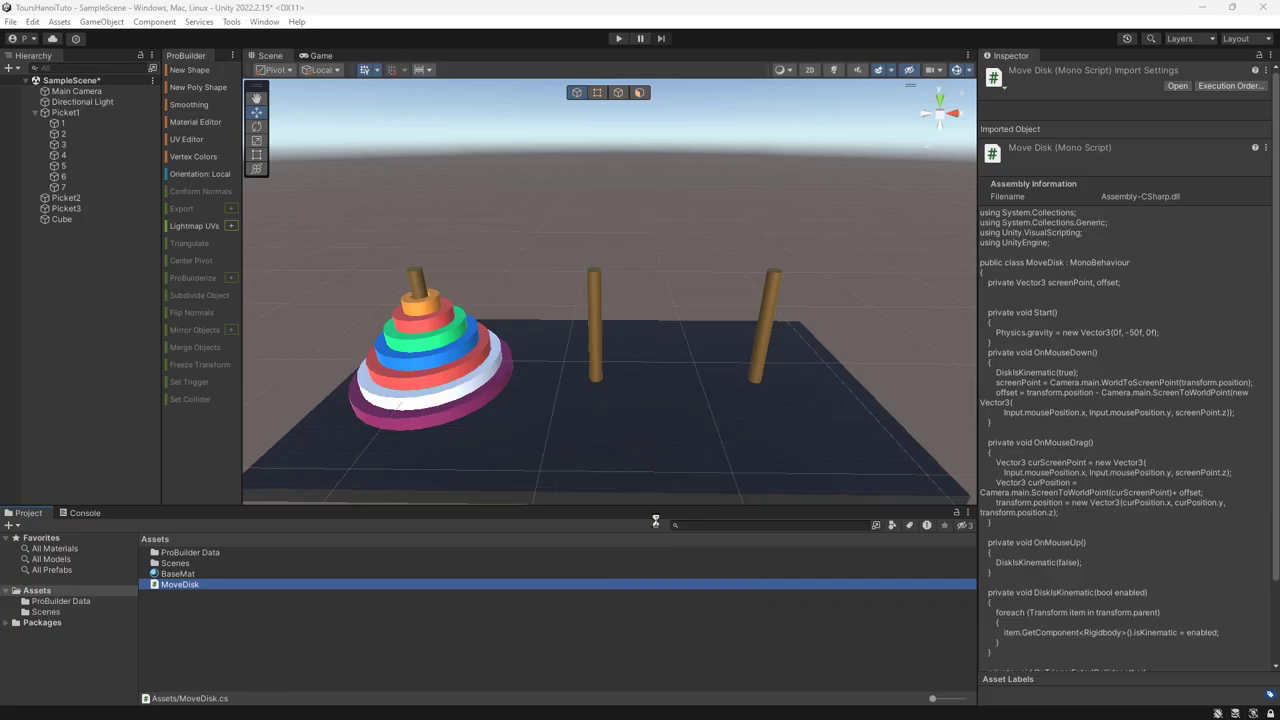
pyautogui.click(618, 38)
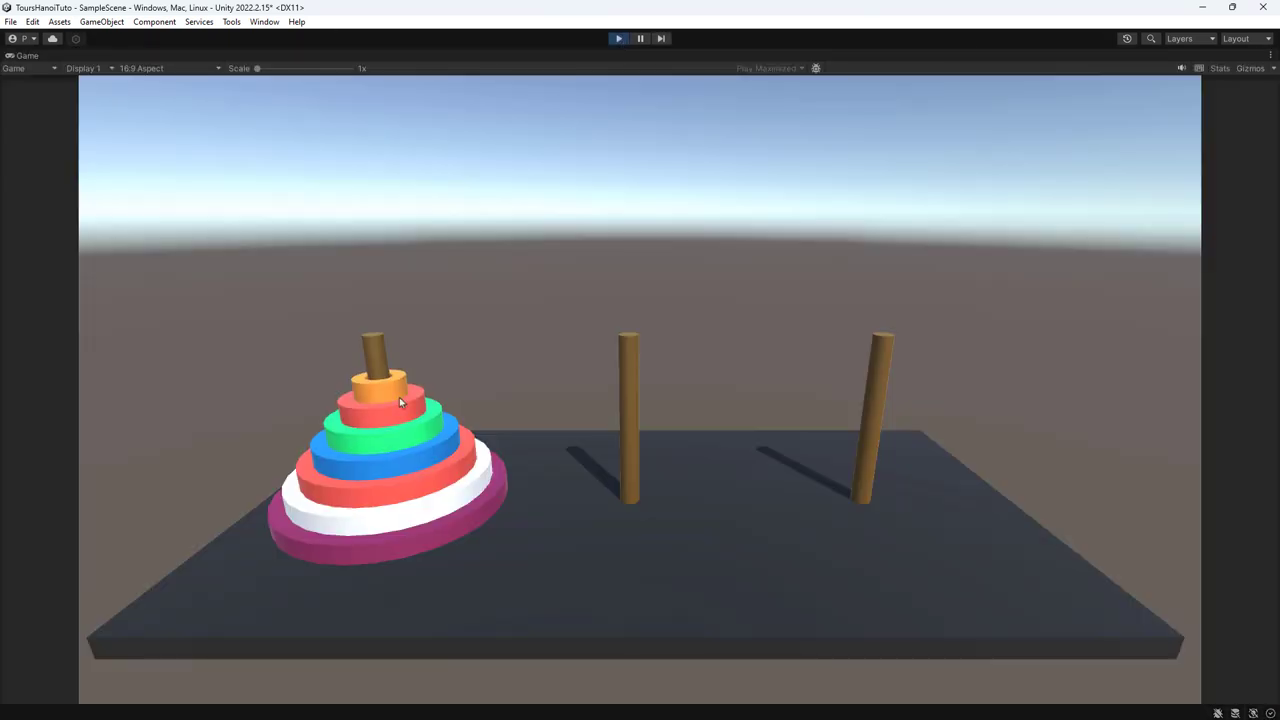
pyautogui.moveTo(399, 397)
pyautogui.mouseDown()
pyautogui.moveTo(466, 333)
pyautogui.moveTo(489, 523)
pyautogui.mouseUp()
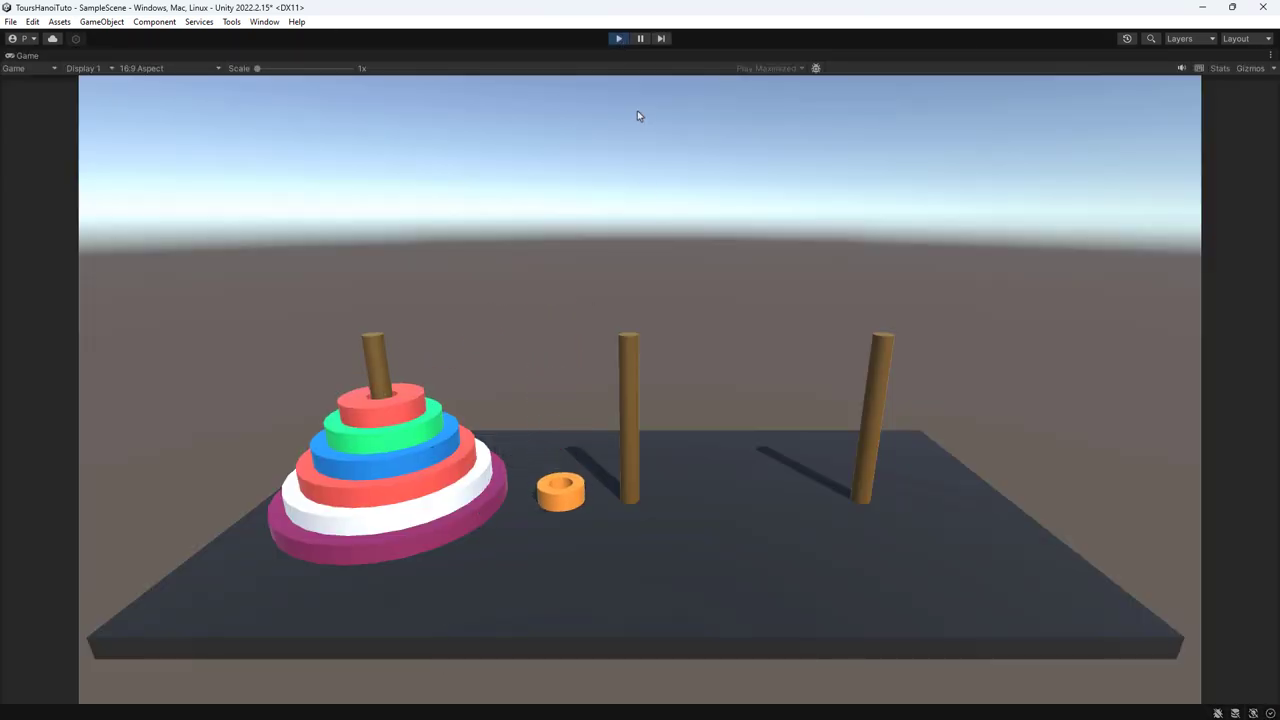
pyautogui.moveTo(551, 499); pyautogui.dragTo(615, 343)
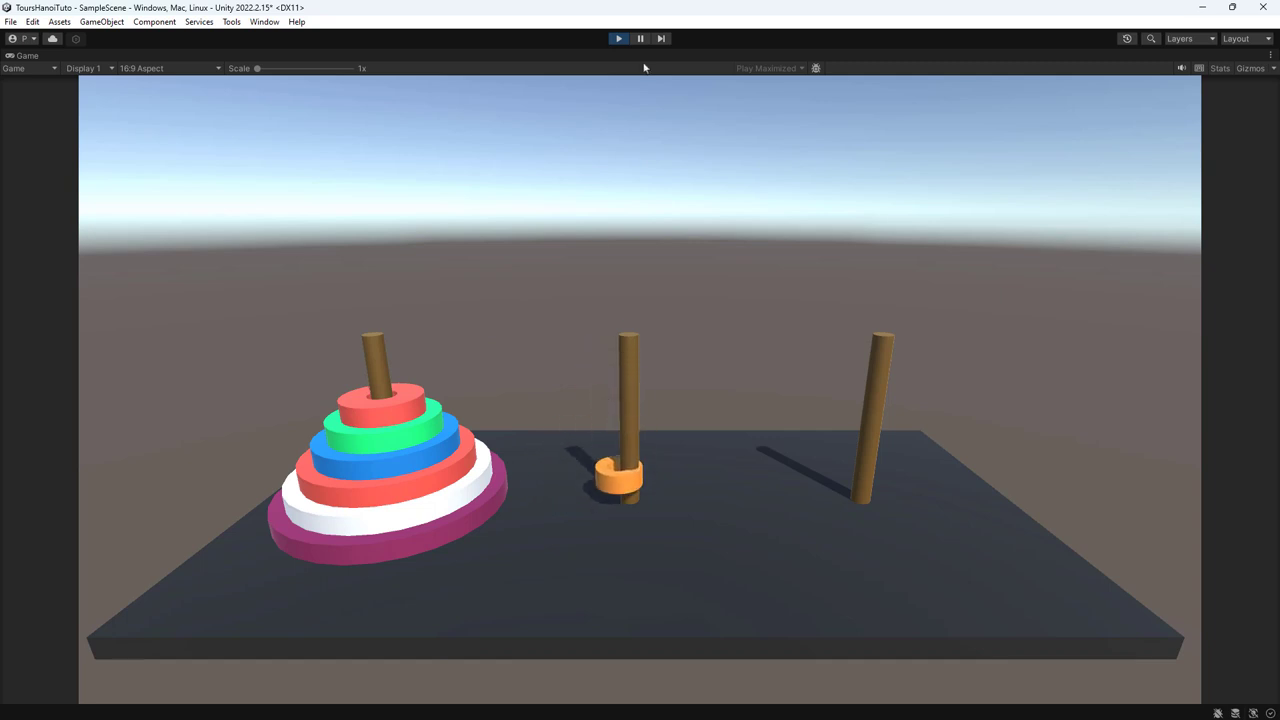
pyautogui.click(620, 39)
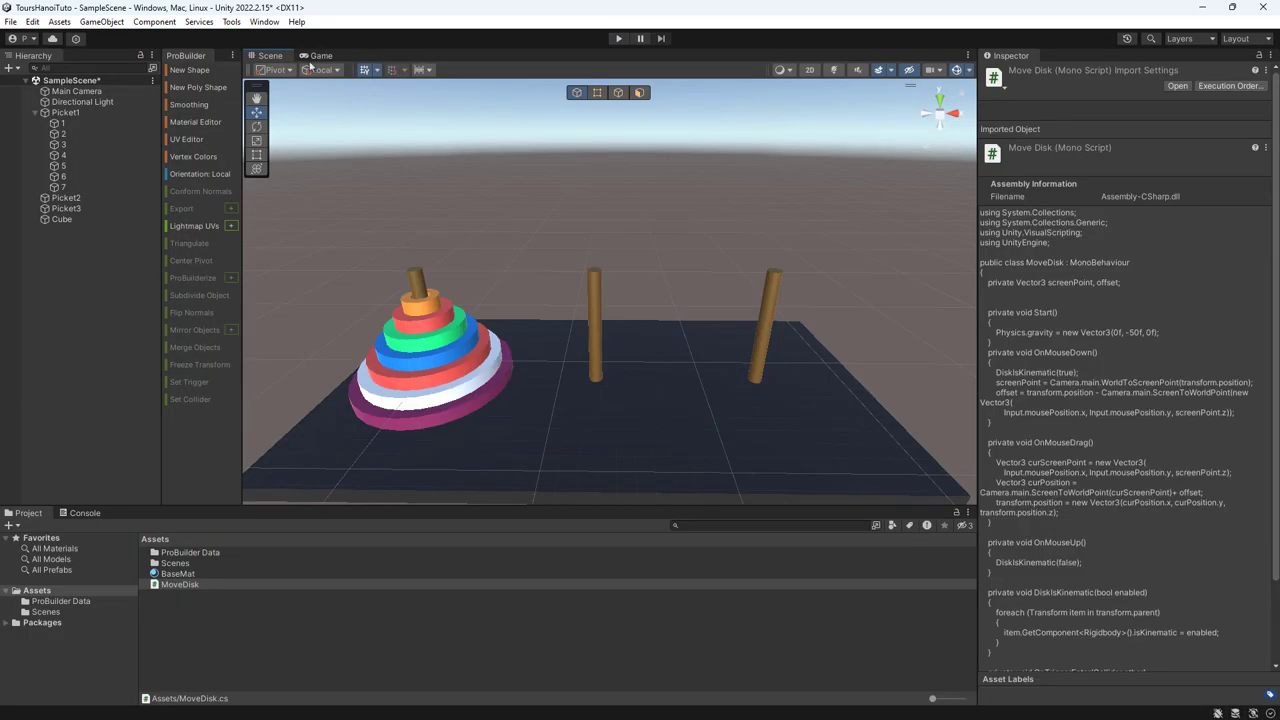
# - Switch the Game view to Play Focused and replay, moving the orange disk onto the second peg
pyautogui.click(320, 56)
pyautogui.click(740, 68)
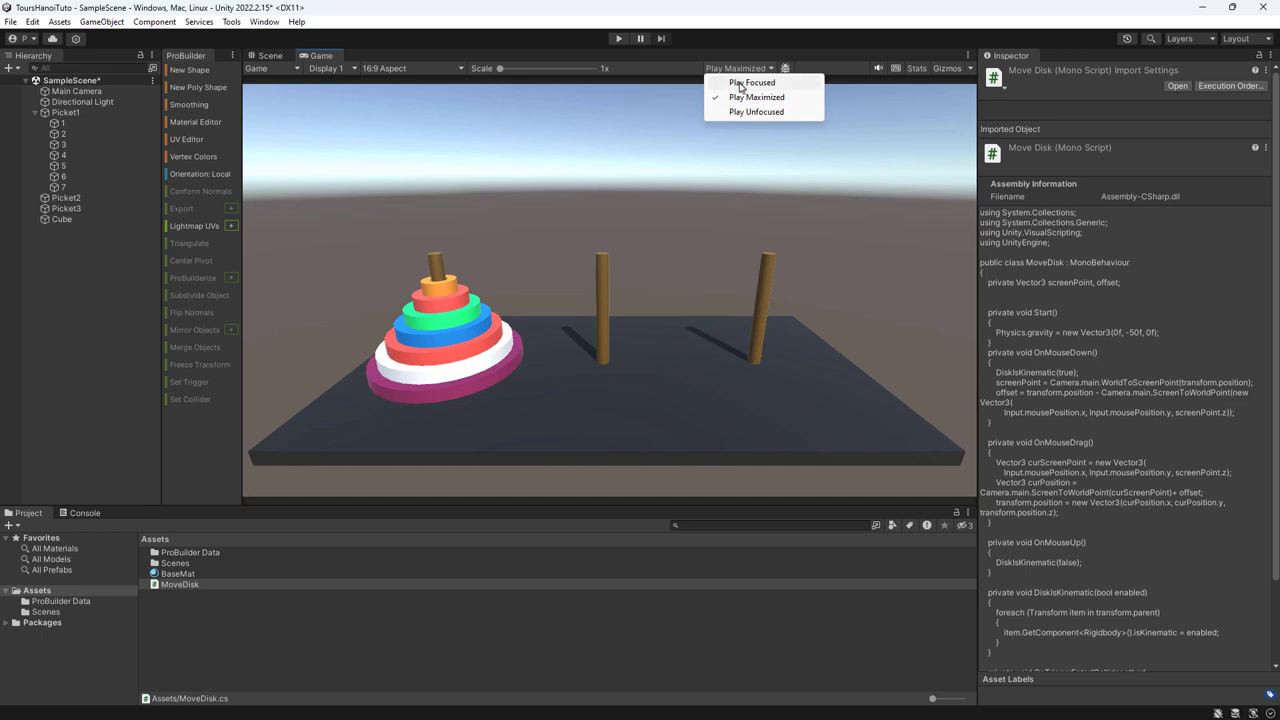
pyautogui.click(752, 81)
pyautogui.click(616, 40)
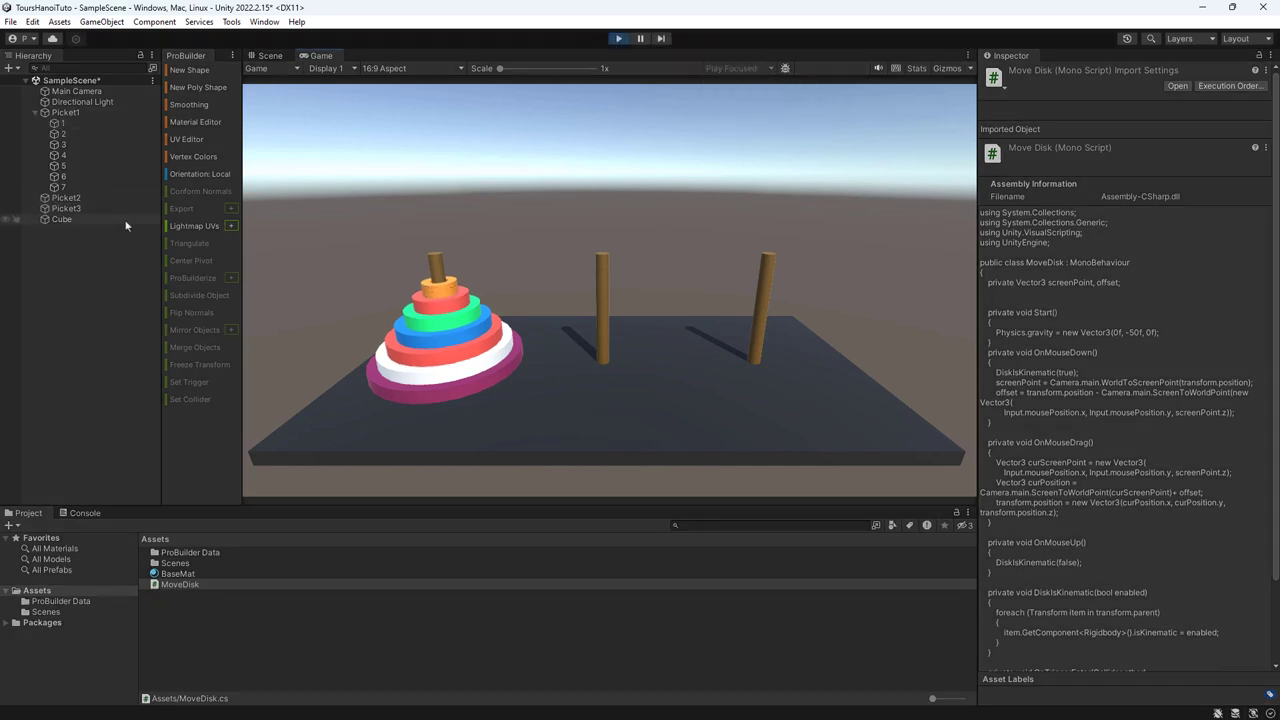
pyautogui.moveTo(450, 287); pyautogui.dragTo(595, 248)
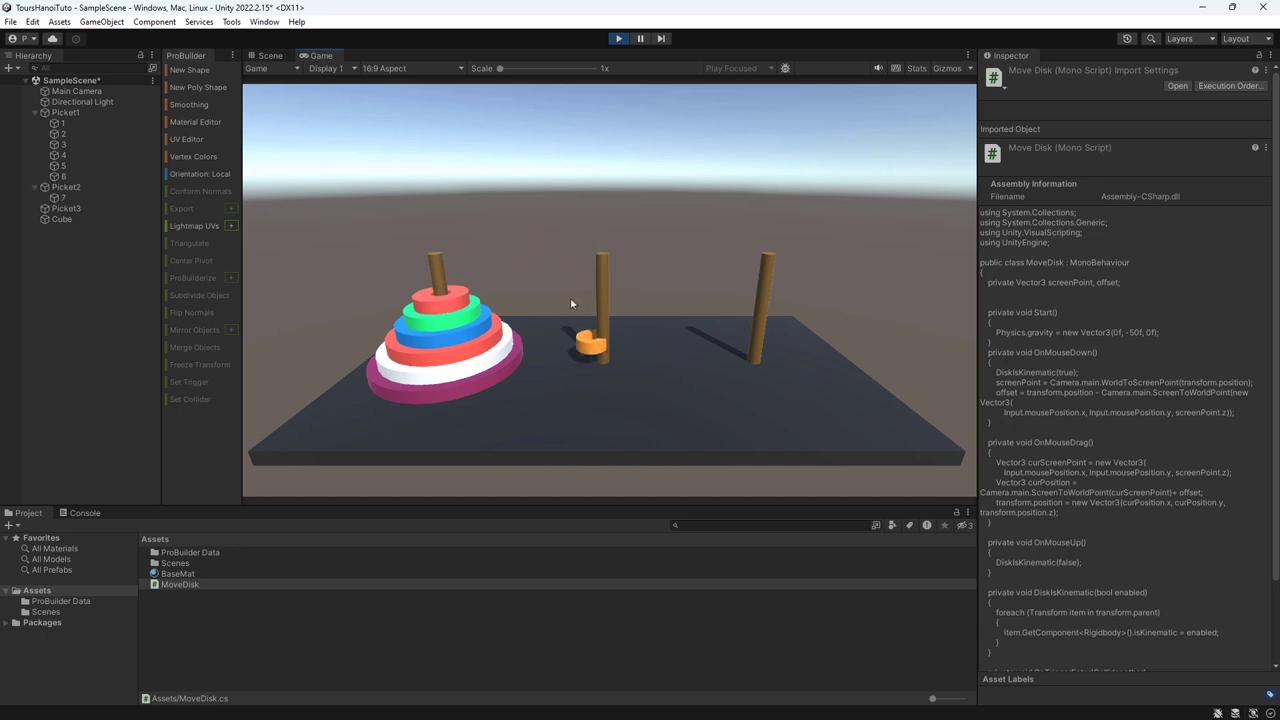
# - Check disk 7 sits under Picket2, move the red disk to the third peg, and confirm disk 6 under Picket3
pyautogui.click(70, 198)
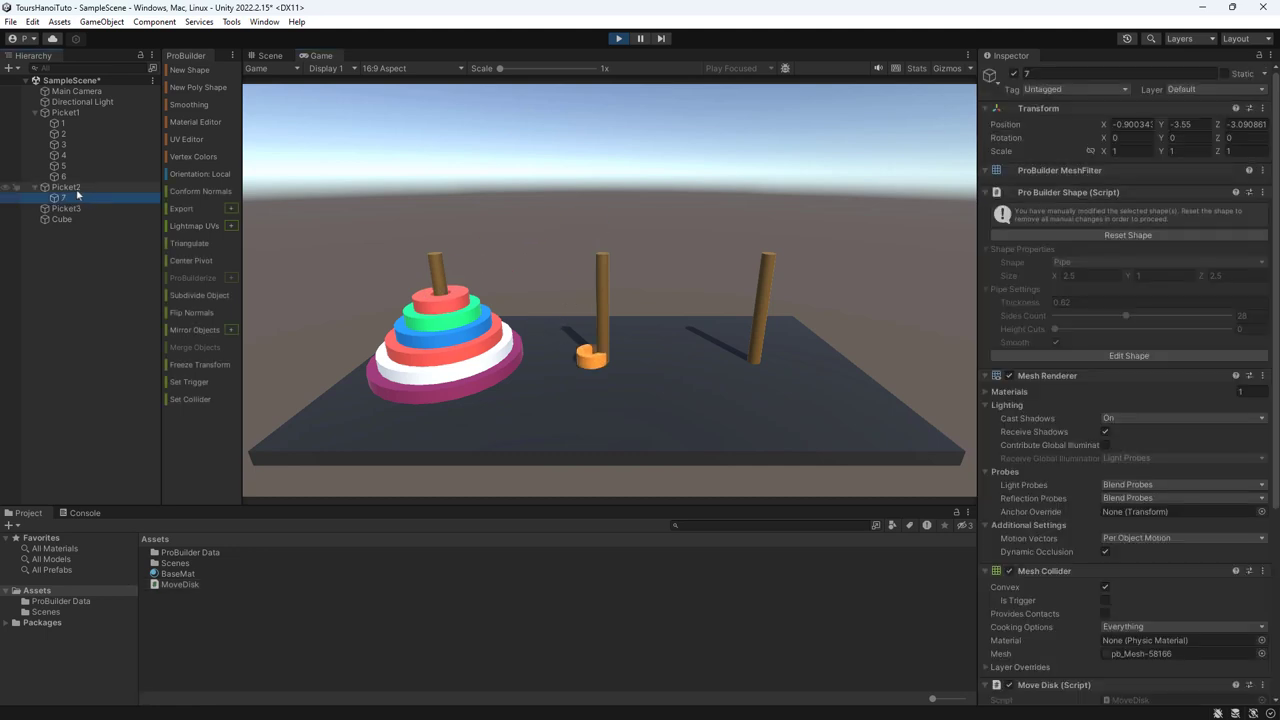
pyautogui.moveTo(435, 310); pyautogui.dragTo(701, 197)
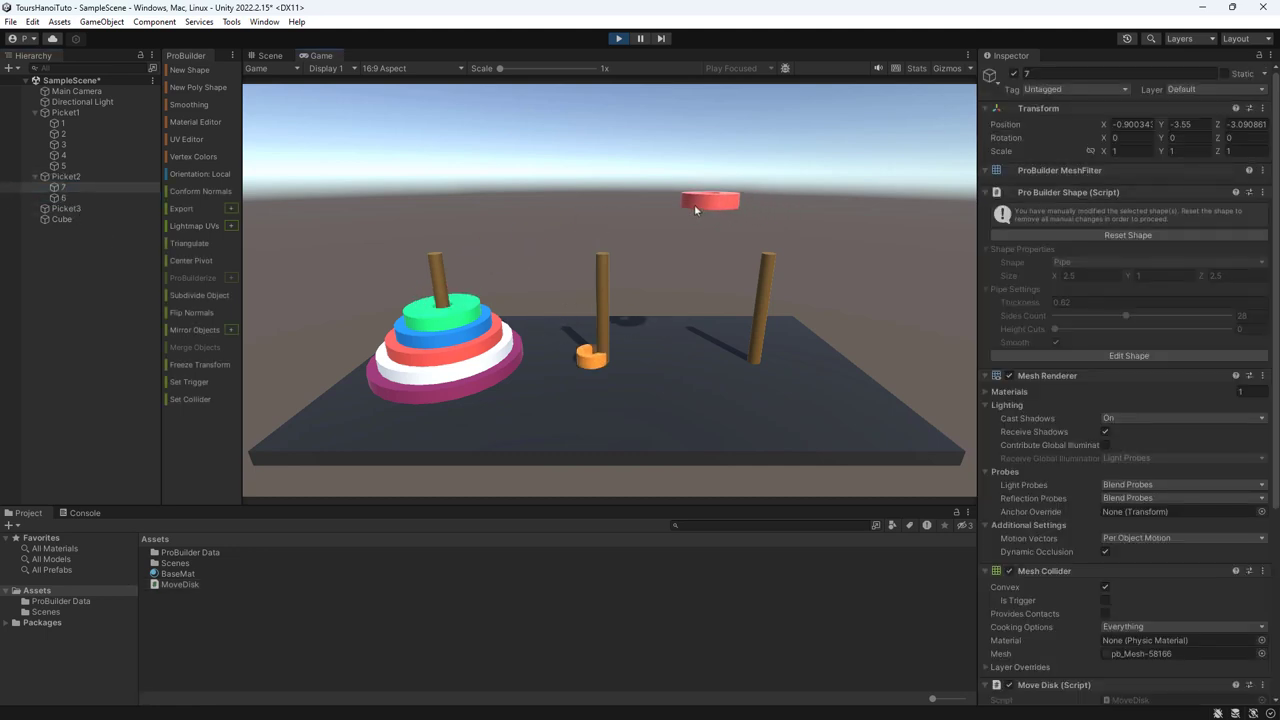
pyautogui.click(62, 209)
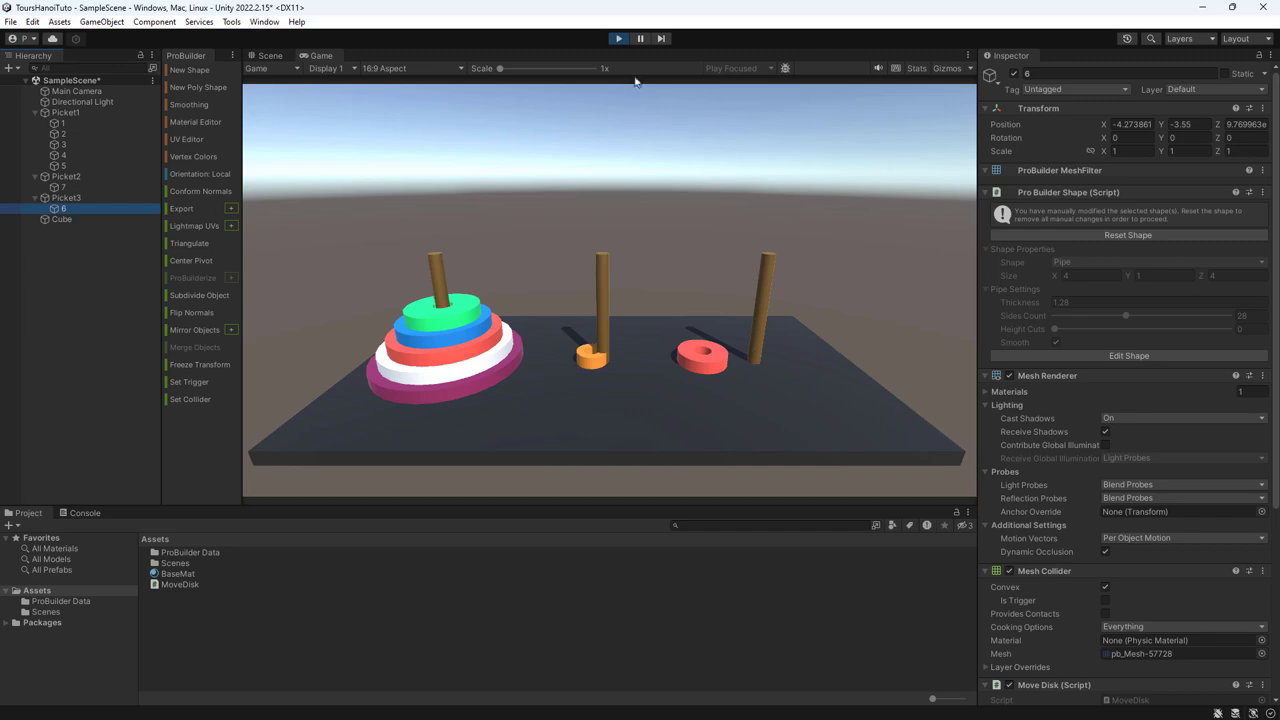
pyautogui.click(618, 38)
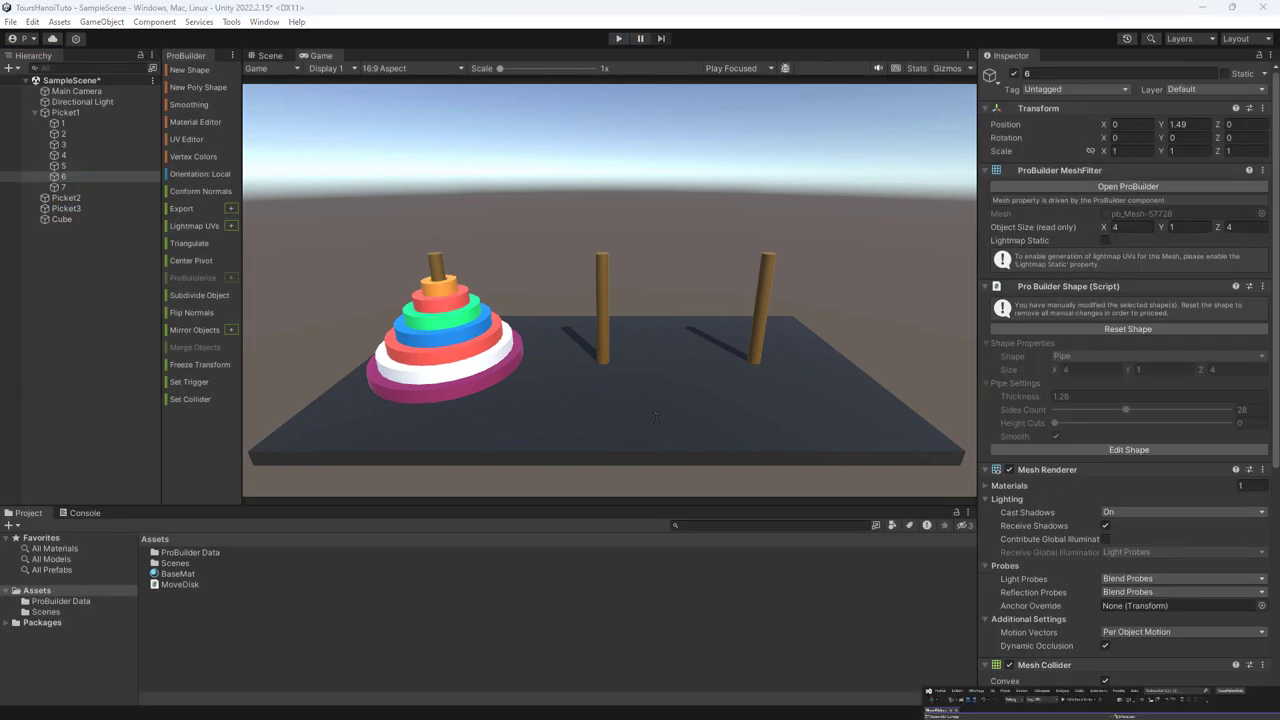
pyautogui.hotkey('alt', 'Tab')
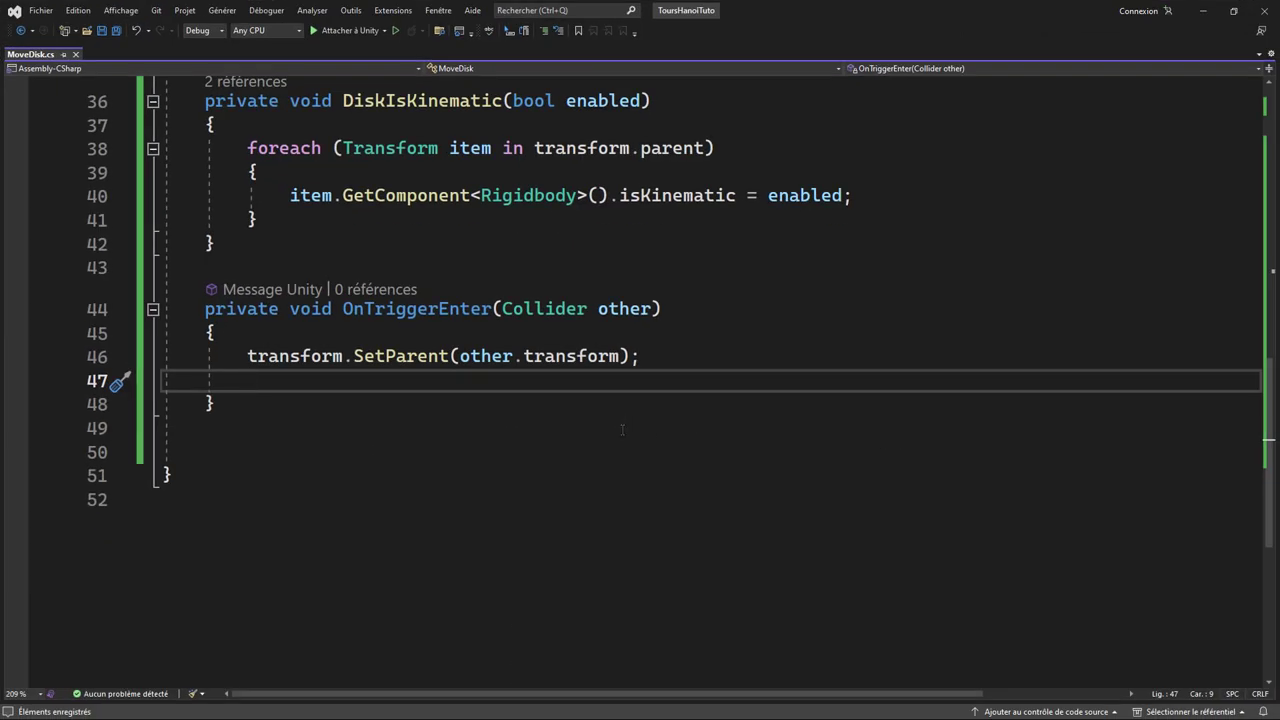
# - Add transform.localPosition = new Vector3(0, transform.position.y, 0); to OnTriggerEnter
pyautogui.write('transform')
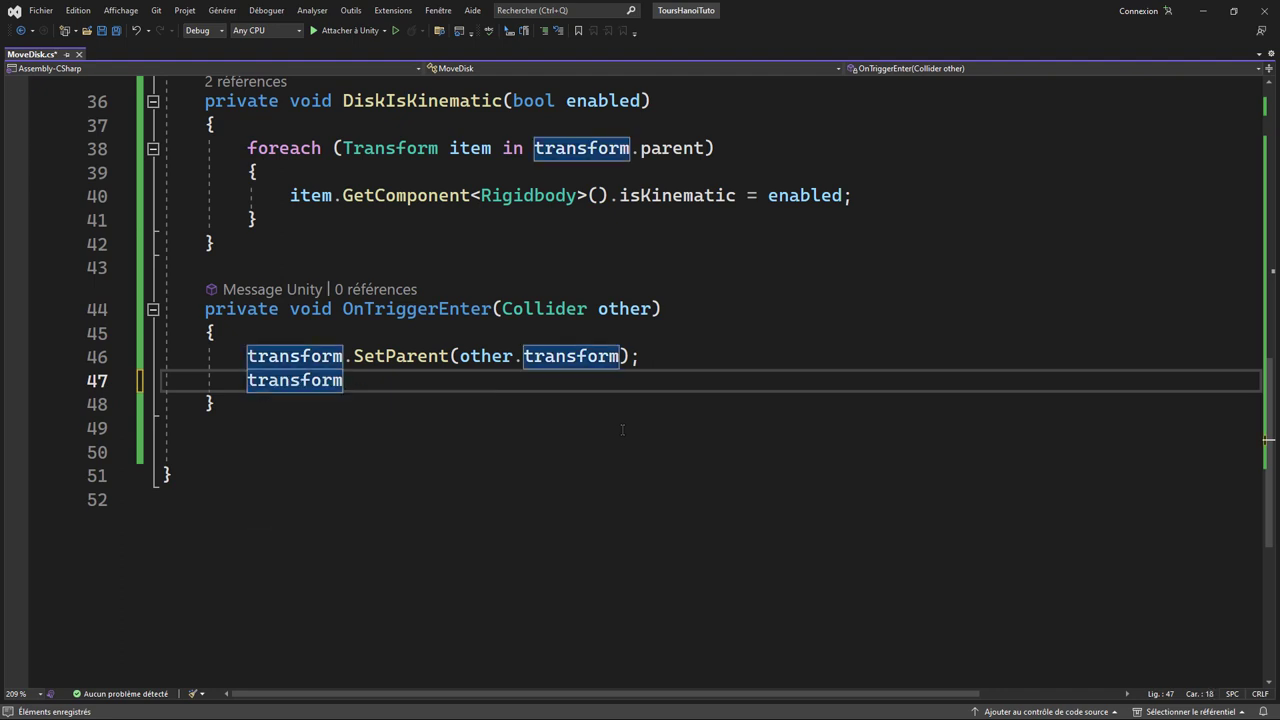
pyautogui.write('.lo')
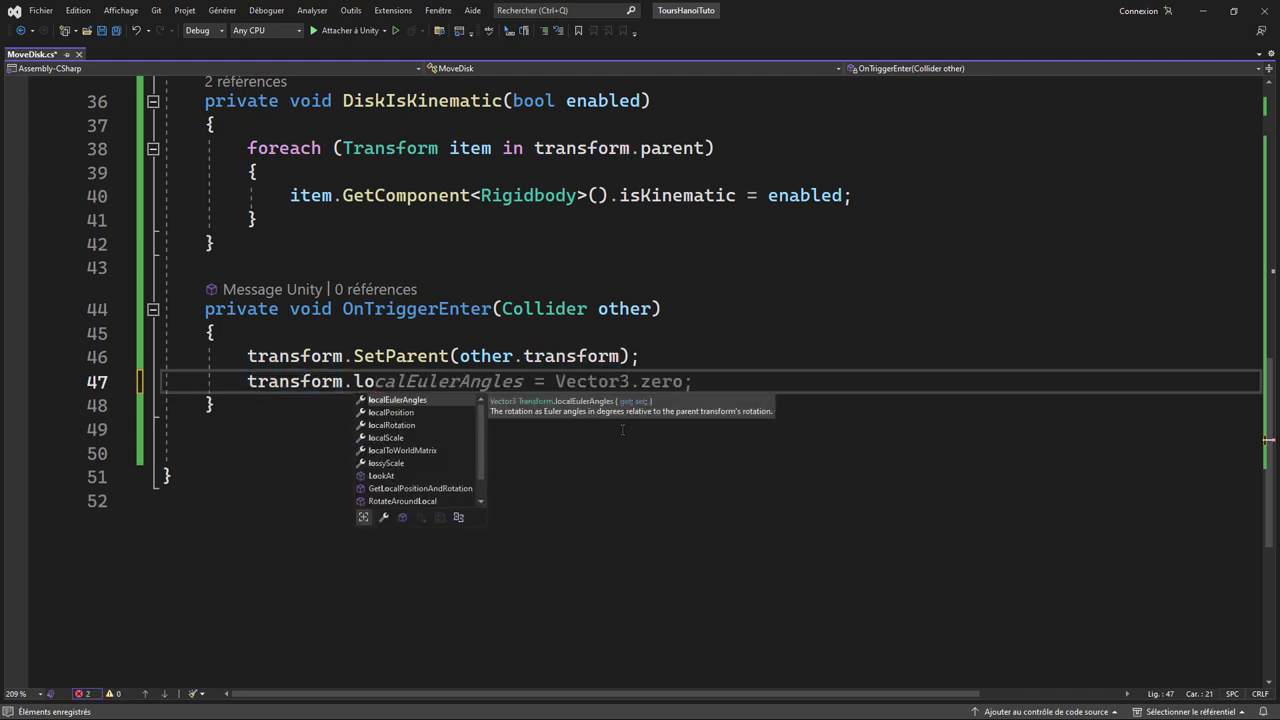
pyautogui.press('Down')
pyautogui.press('Tab')
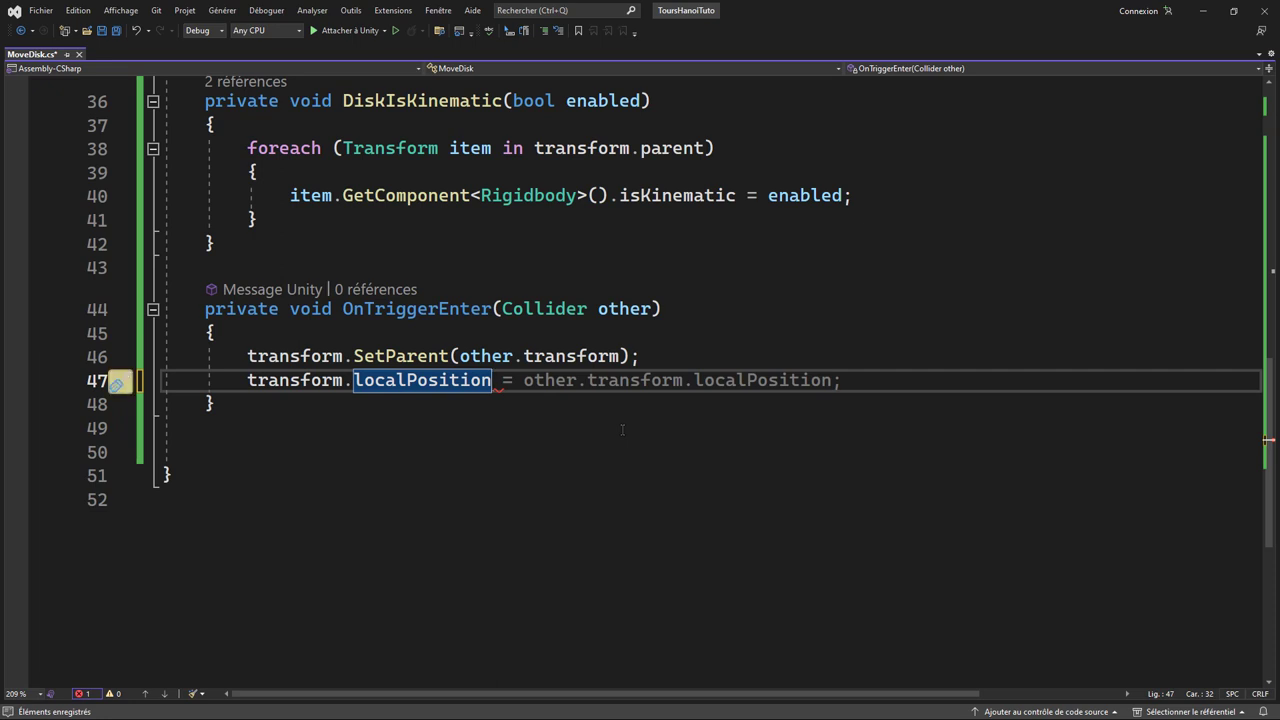
pyautogui.write(' = new Vector3')
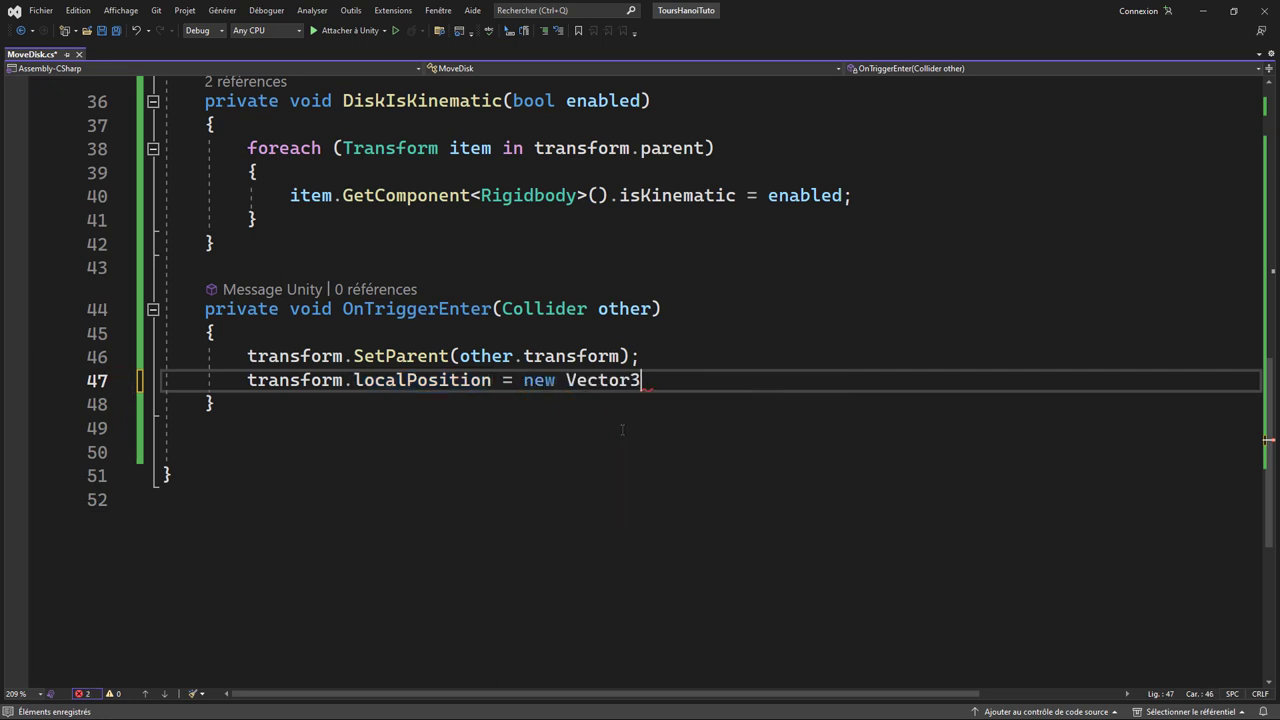
pyautogui.write('(')
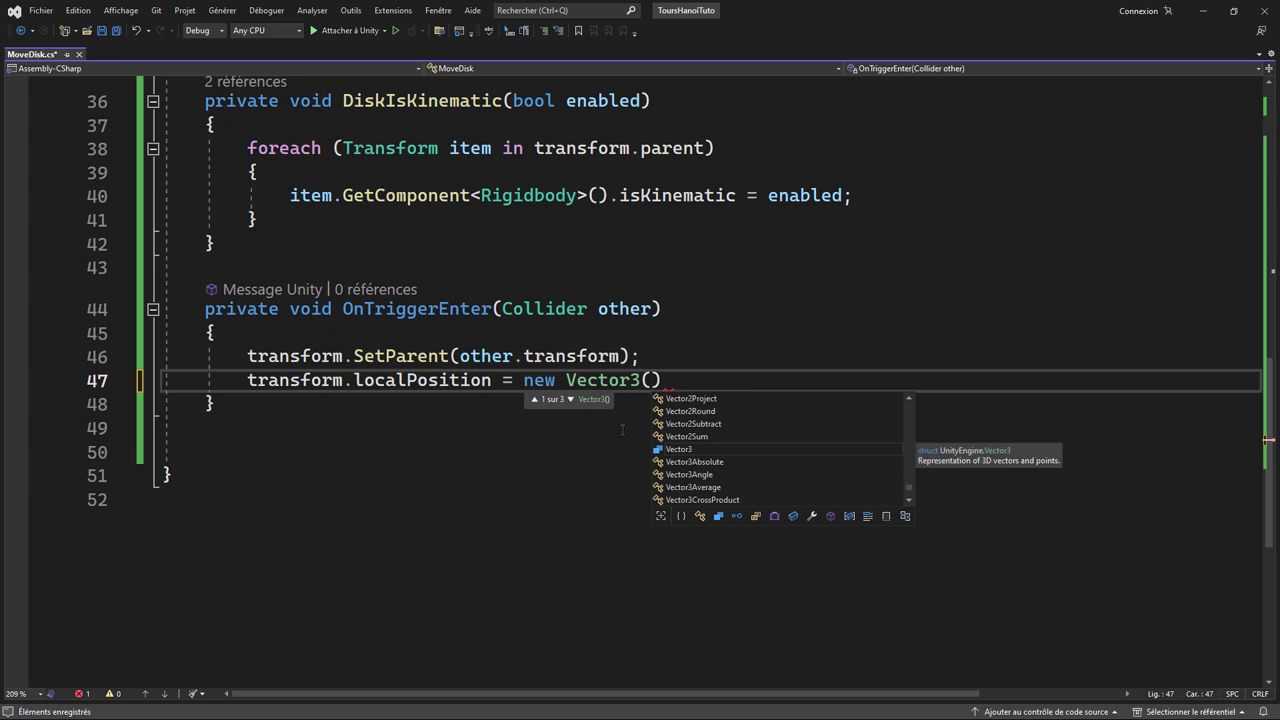
pyautogui.write('0,')
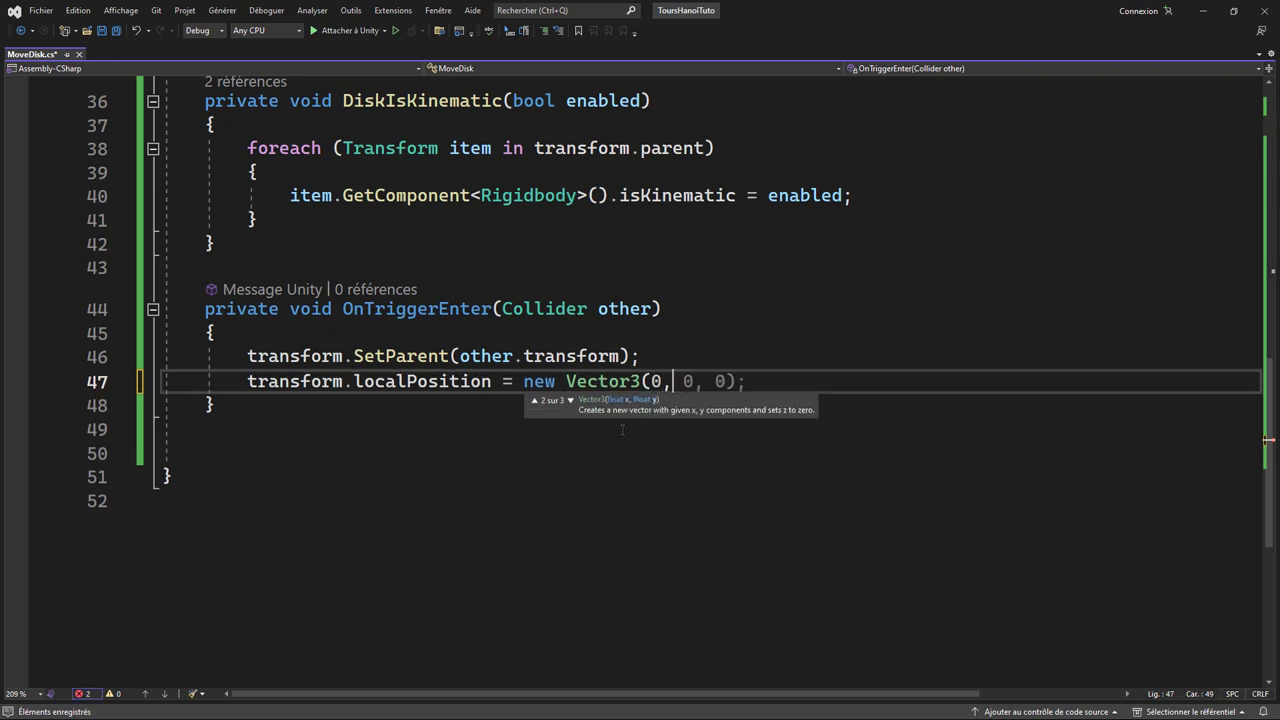
pyautogui.write('tra')
pyautogui.press('Tab')
pyautogui.write('.pos')
pyautogui.press('Tab')
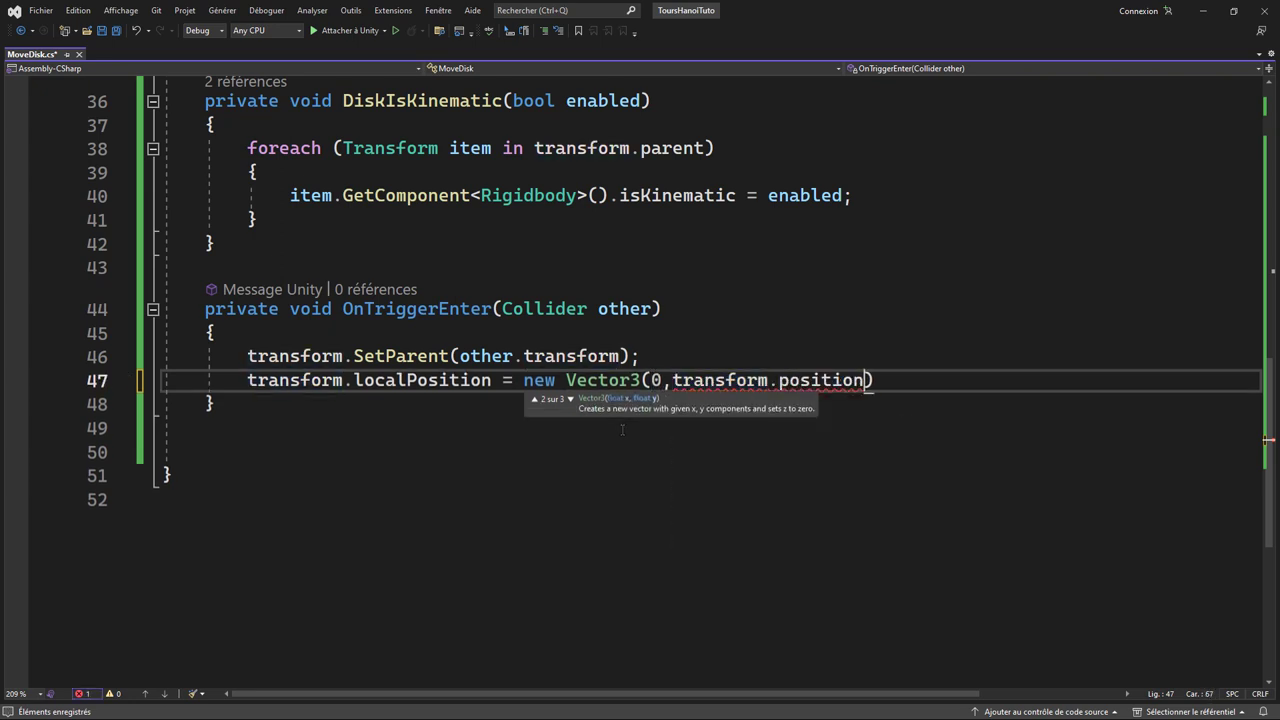
pyautogui.write('.y')
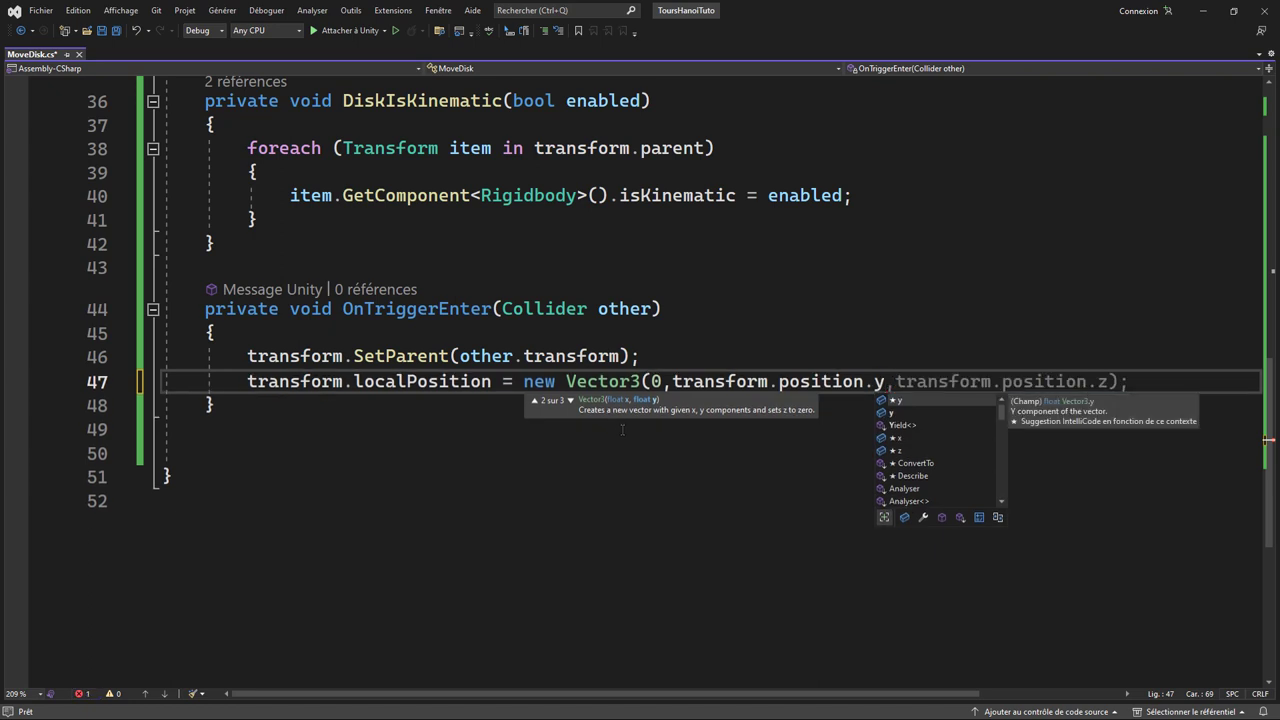
pyautogui.write(', 0')
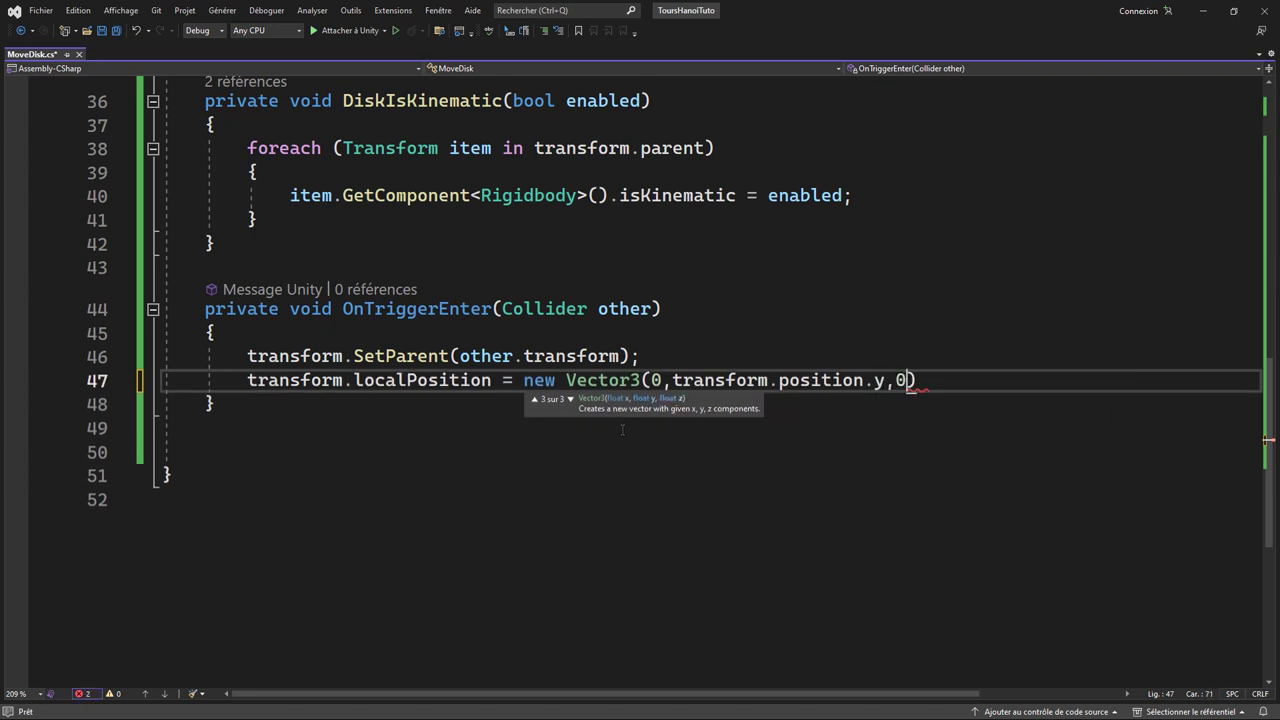
pyautogui.write(');')
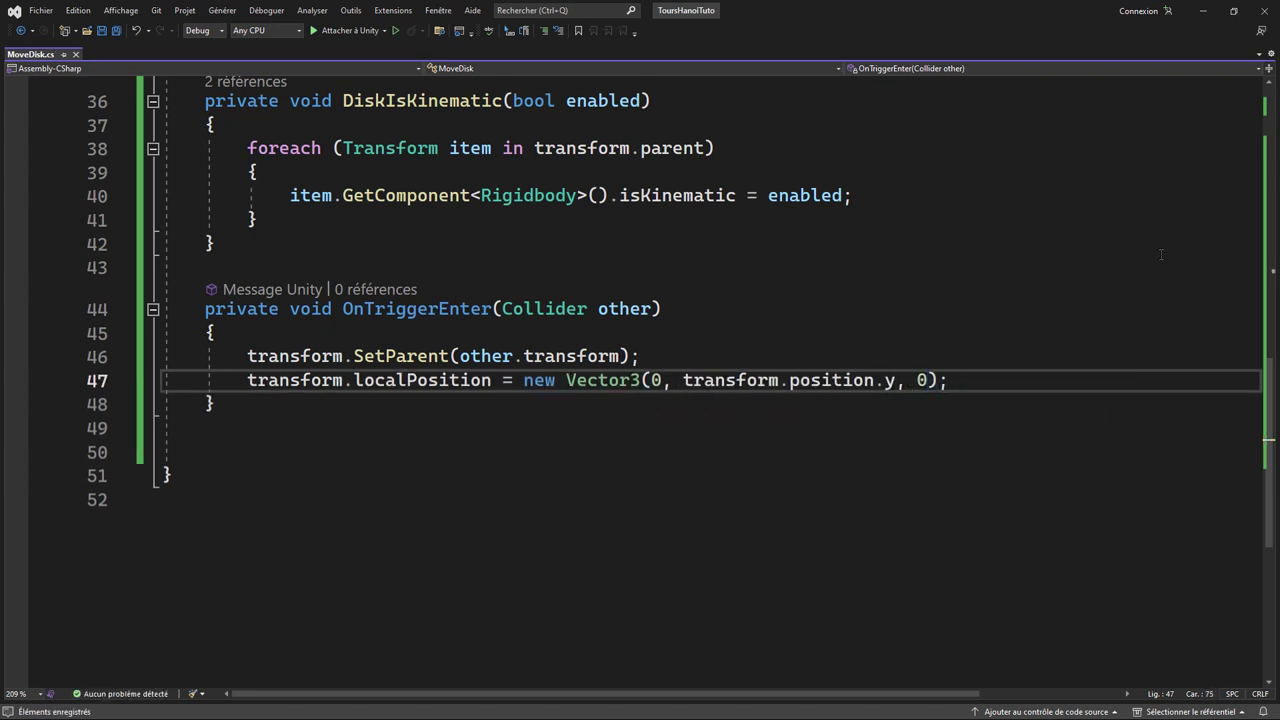
pyautogui.click(1203, 11)
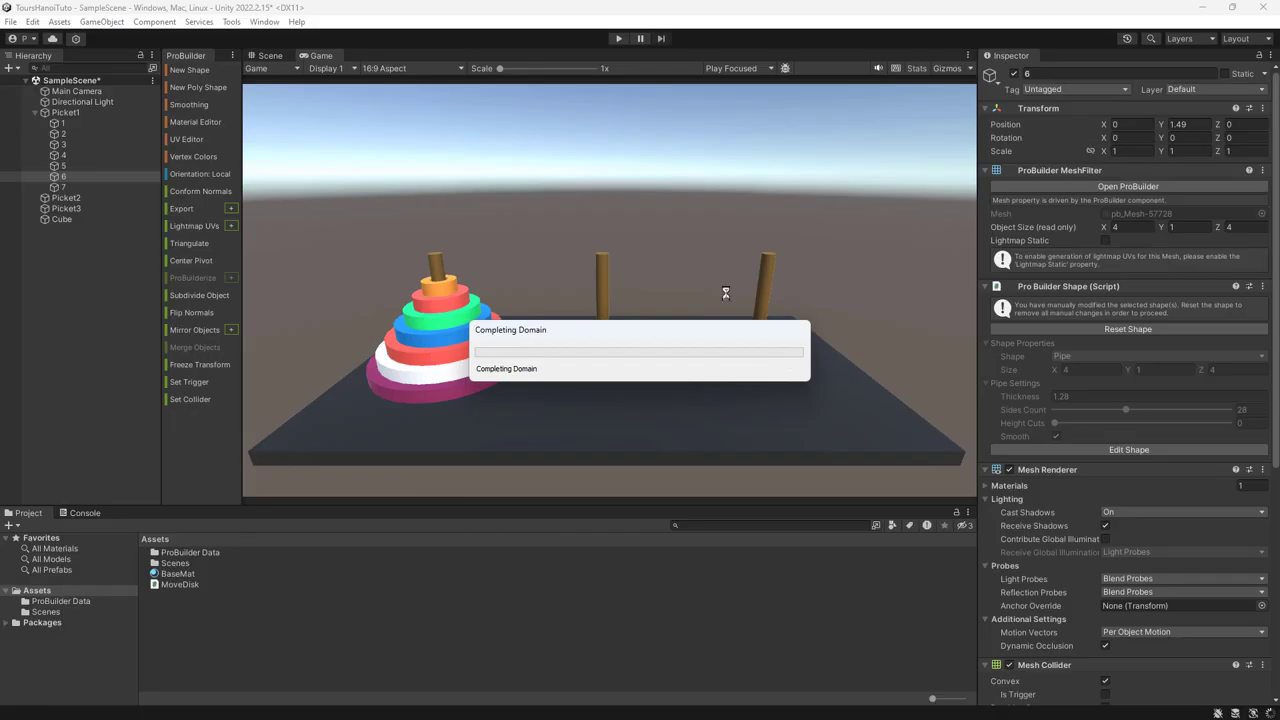
pyautogui.click(617, 42)
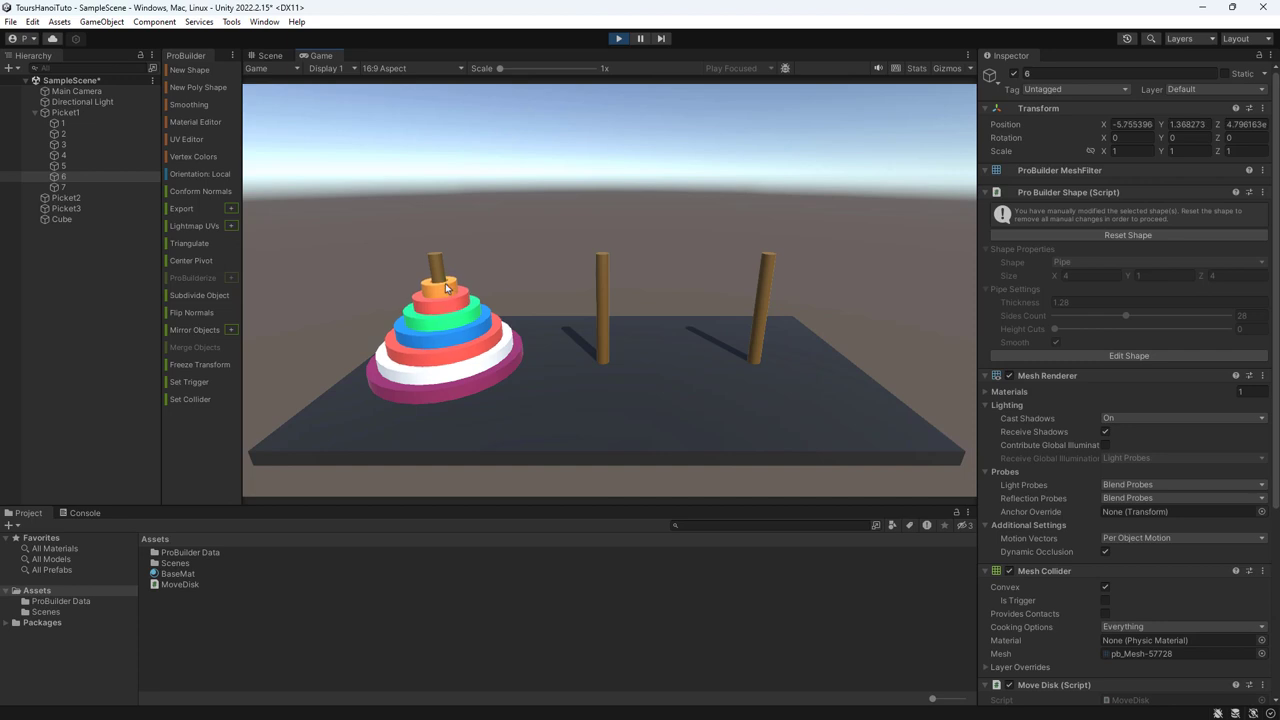
pyautogui.moveTo(444, 285)
pyautogui.mouseDown()
pyautogui.moveTo(504, 215)
pyautogui.moveTo(570, 192)
pyautogui.mouseUp()
pyautogui.moveTo(435, 264); pyautogui.dragTo(534, 346)
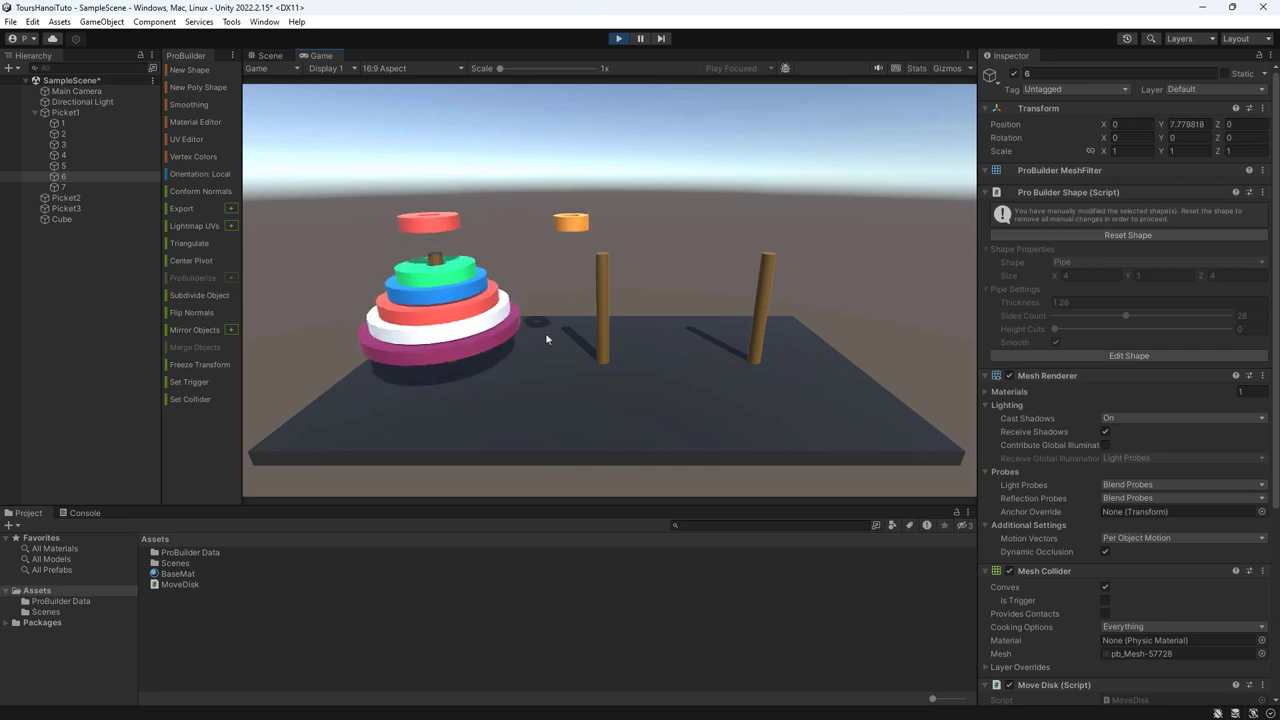
pyautogui.hotkey('ctrl', 'p')
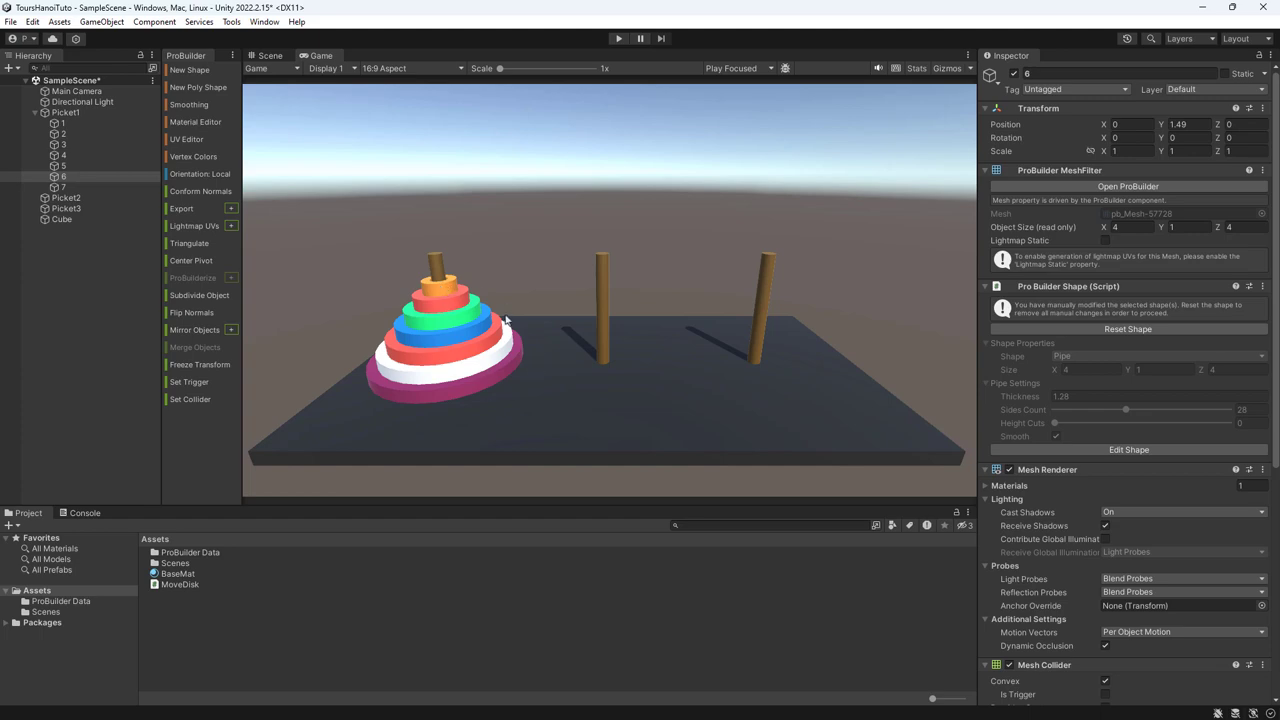
# - Declare a private bool endDrag = false; field below the offset declaration
pyautogui.hotkey('alt', 'Tab')
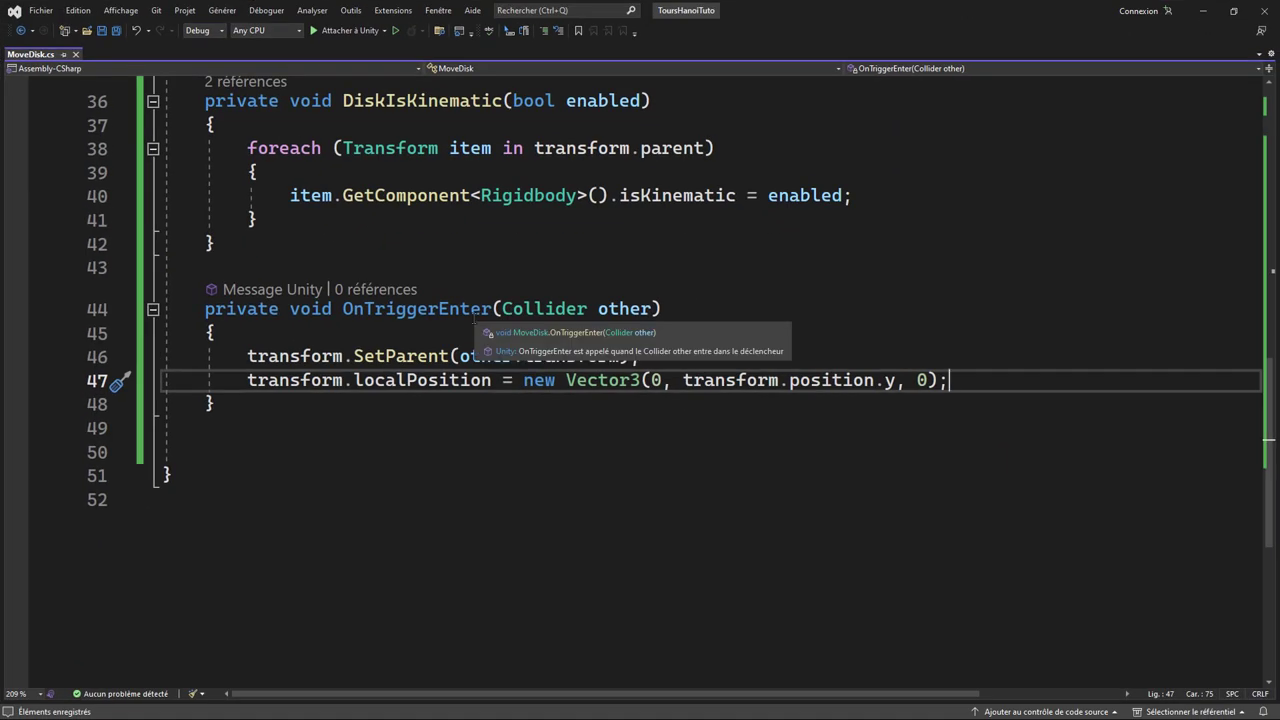
pyautogui.scroll(6, 507, 310)
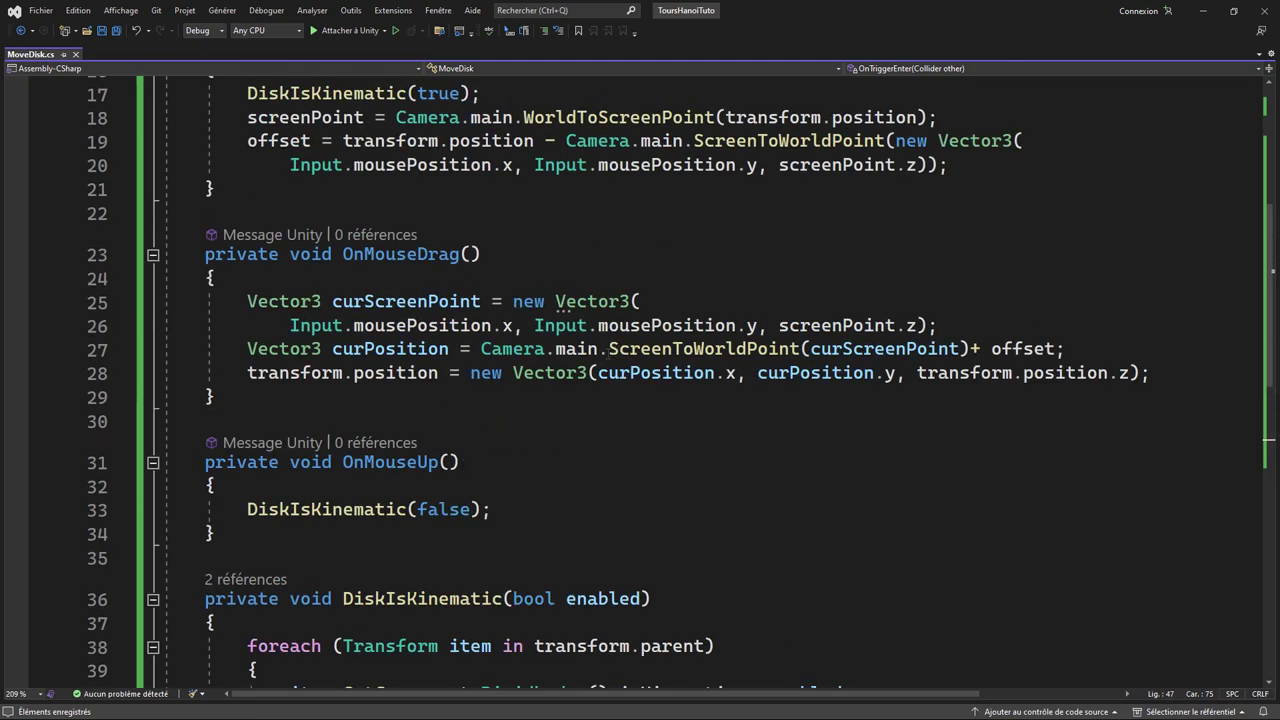
pyautogui.scroll(6, 577, 342)
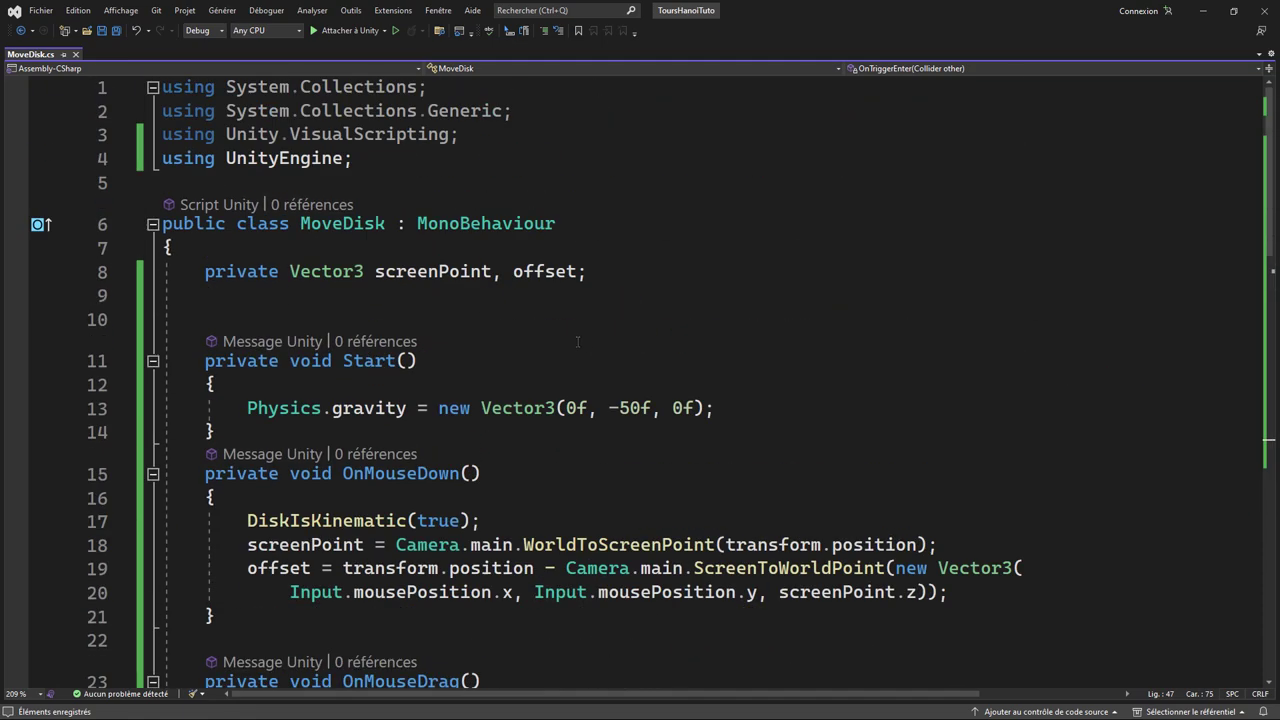
pyautogui.click(625, 275)
pyautogui.press('Return')
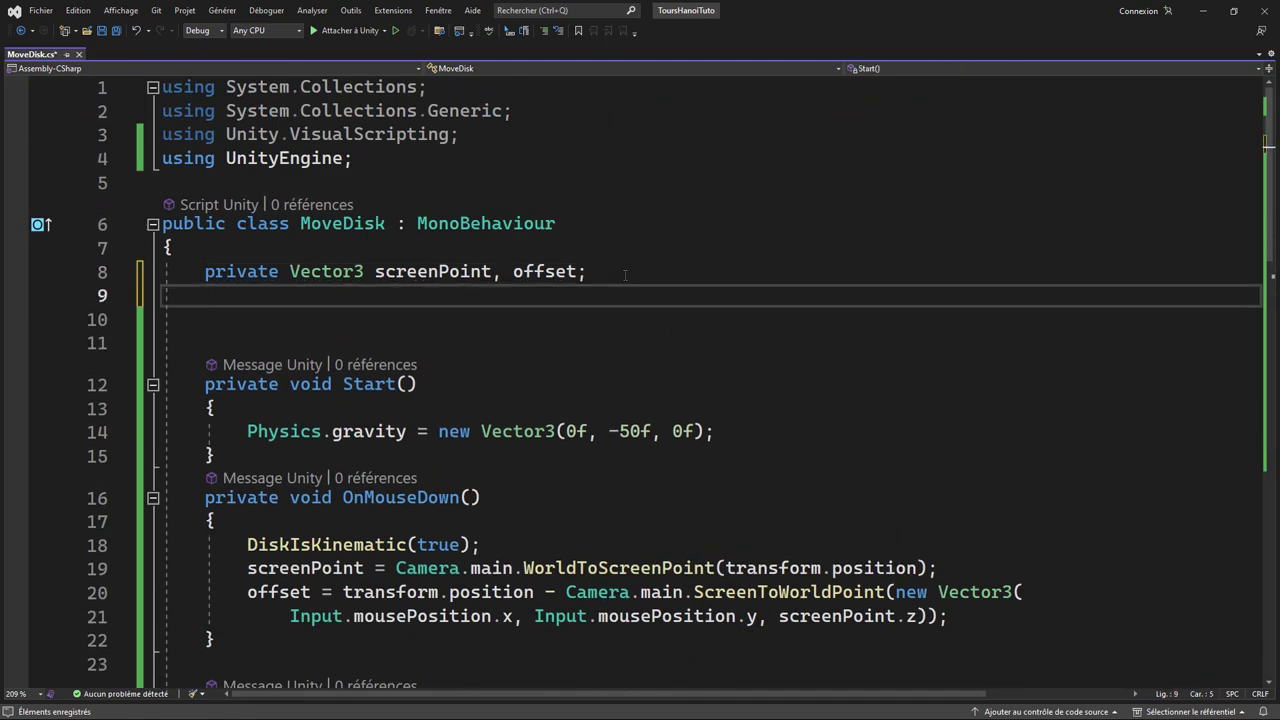
pyautogui.write('private boll')
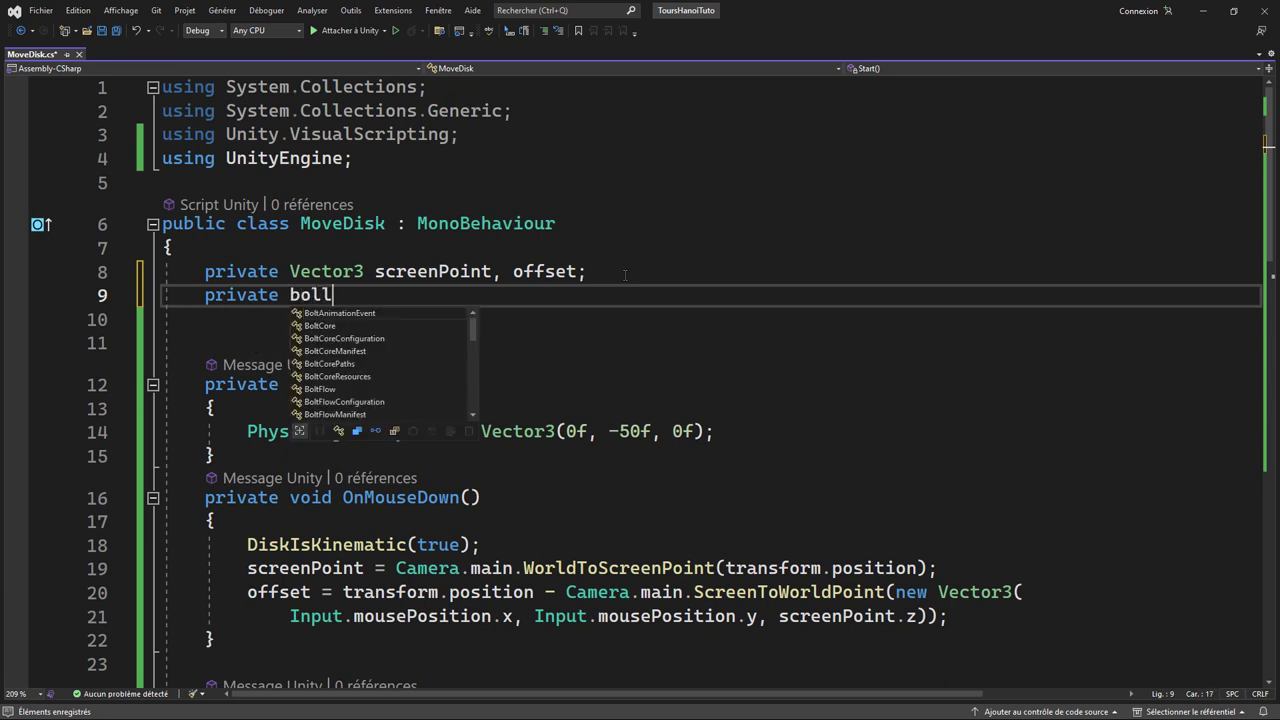
pyautogui.press('BackSpace')
pyautogui.press('BackSpace')
pyautogui.write('ol end')
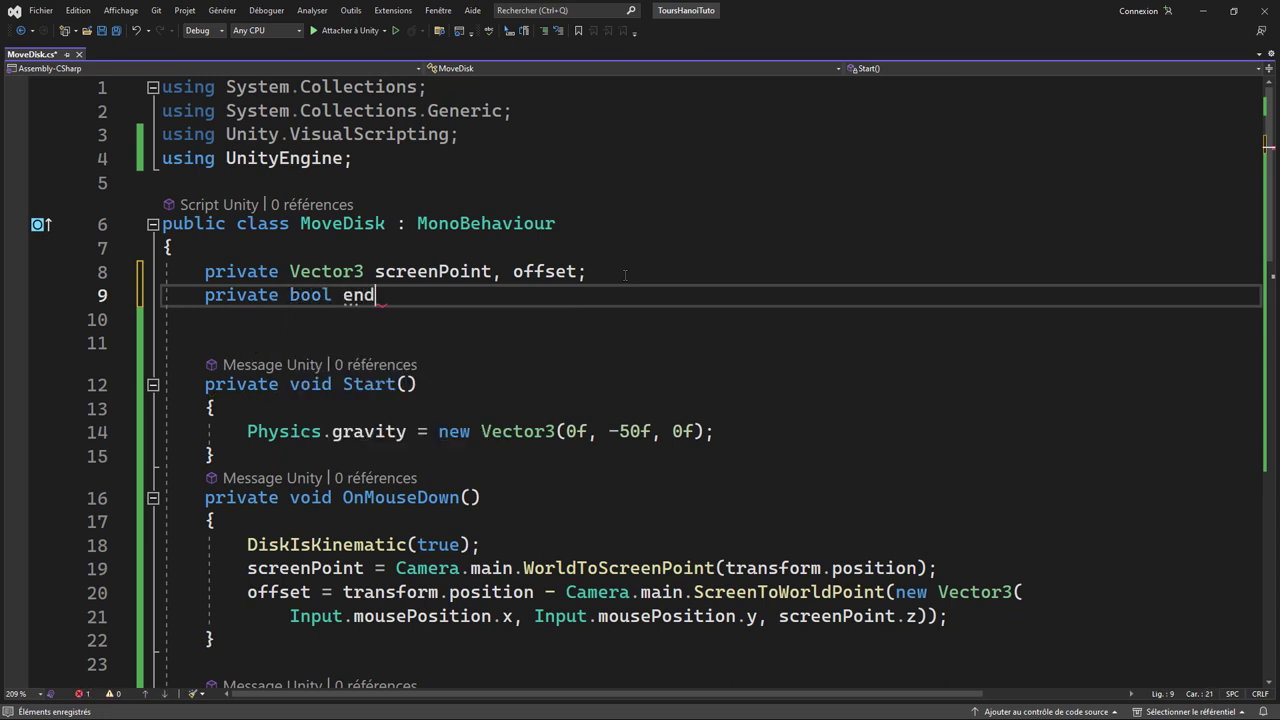
pyautogui.write('Drag;')
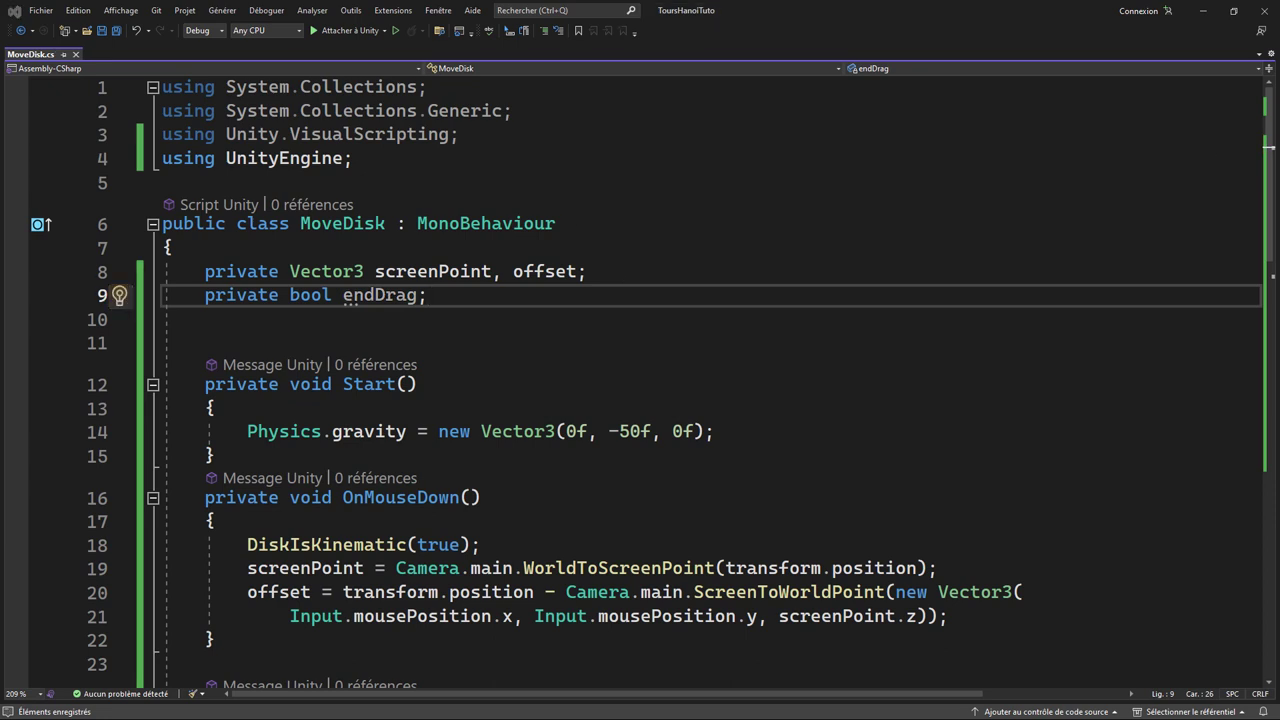
pyautogui.write('= false;')
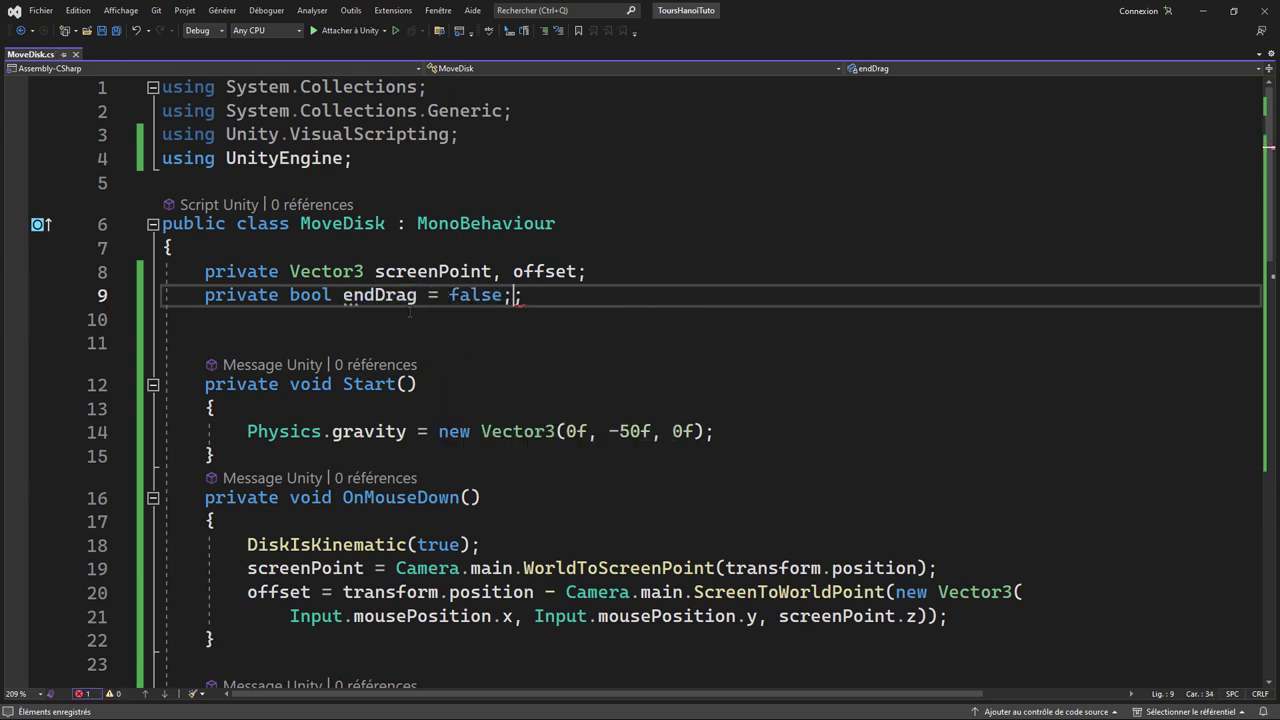
pyautogui.press('Delete')
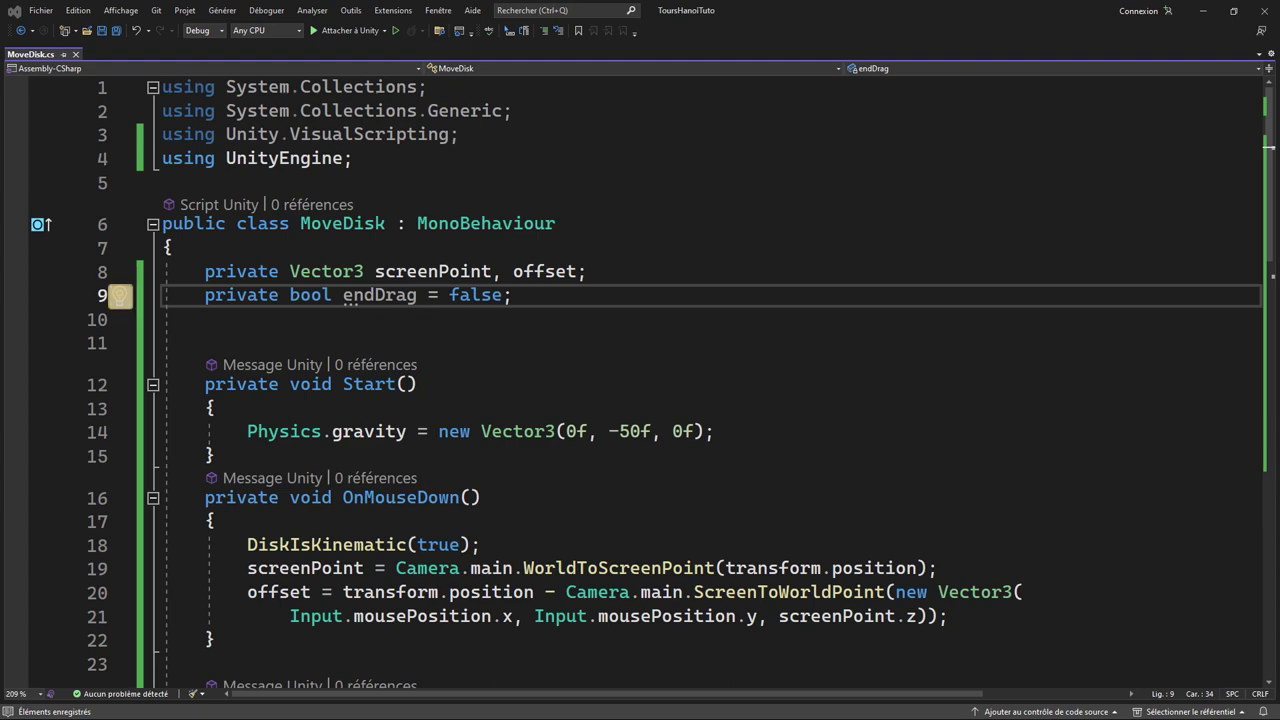
# - Add endDrag = false; as the first line of OnMouseDown
pyautogui.scroll(-2, 577, 584)
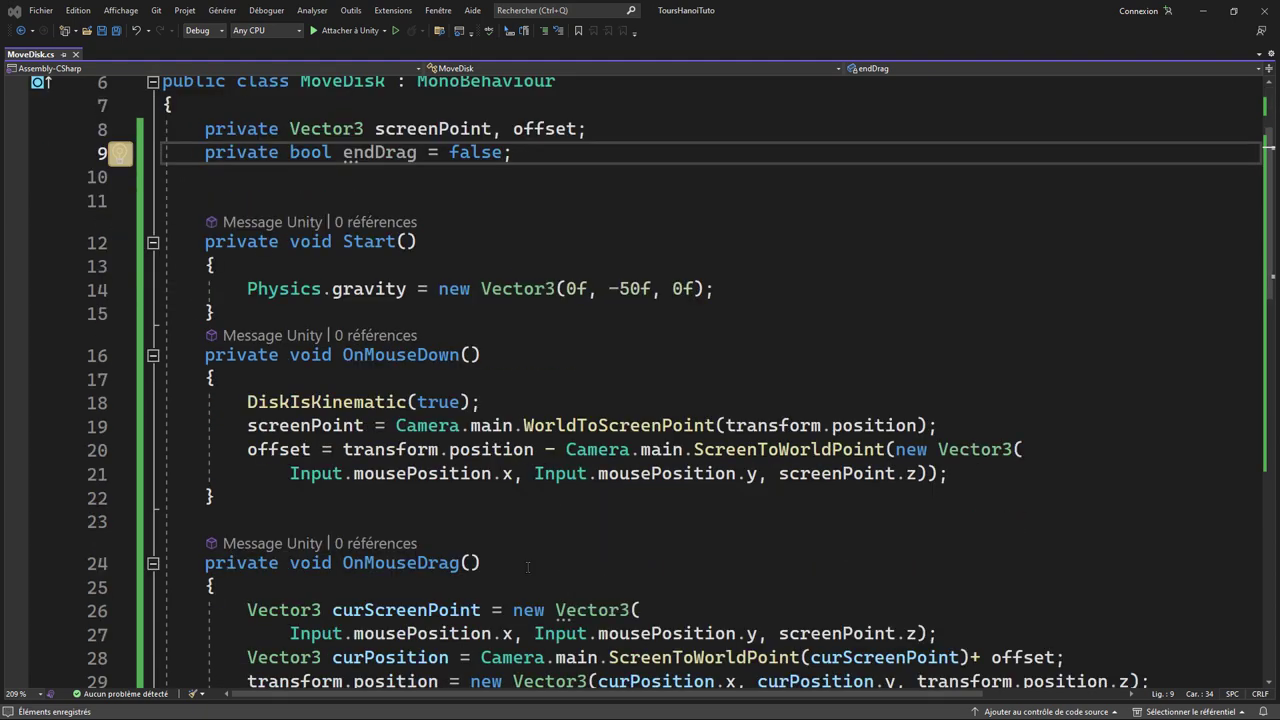
pyautogui.click(952, 476)
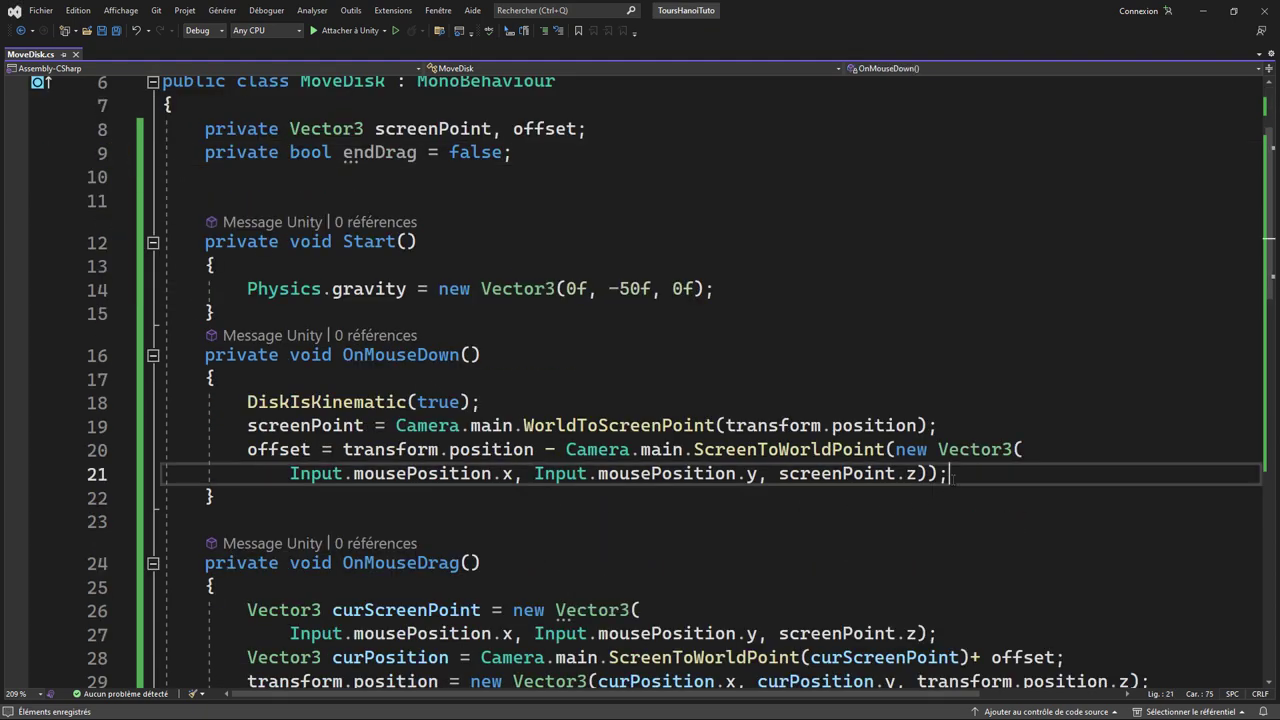
pyautogui.click(370, 386)
pyautogui.press('Return')
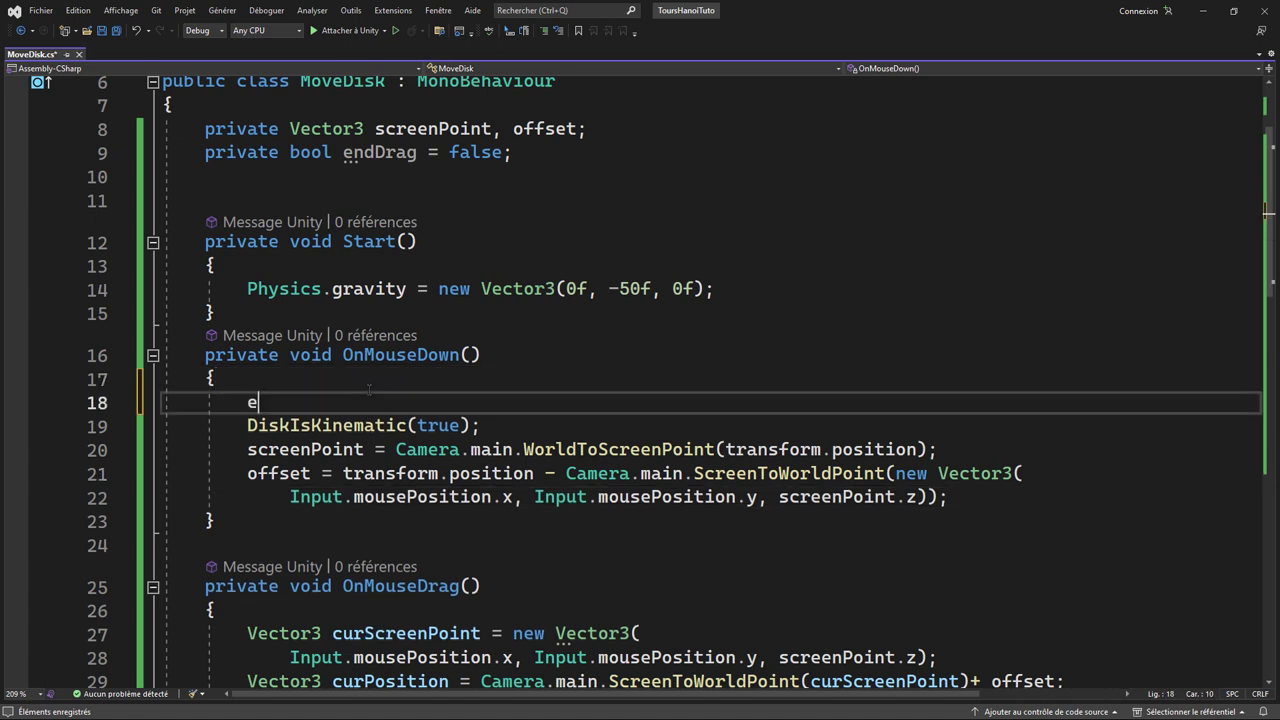
pyautogui.write('endDrag = true;')
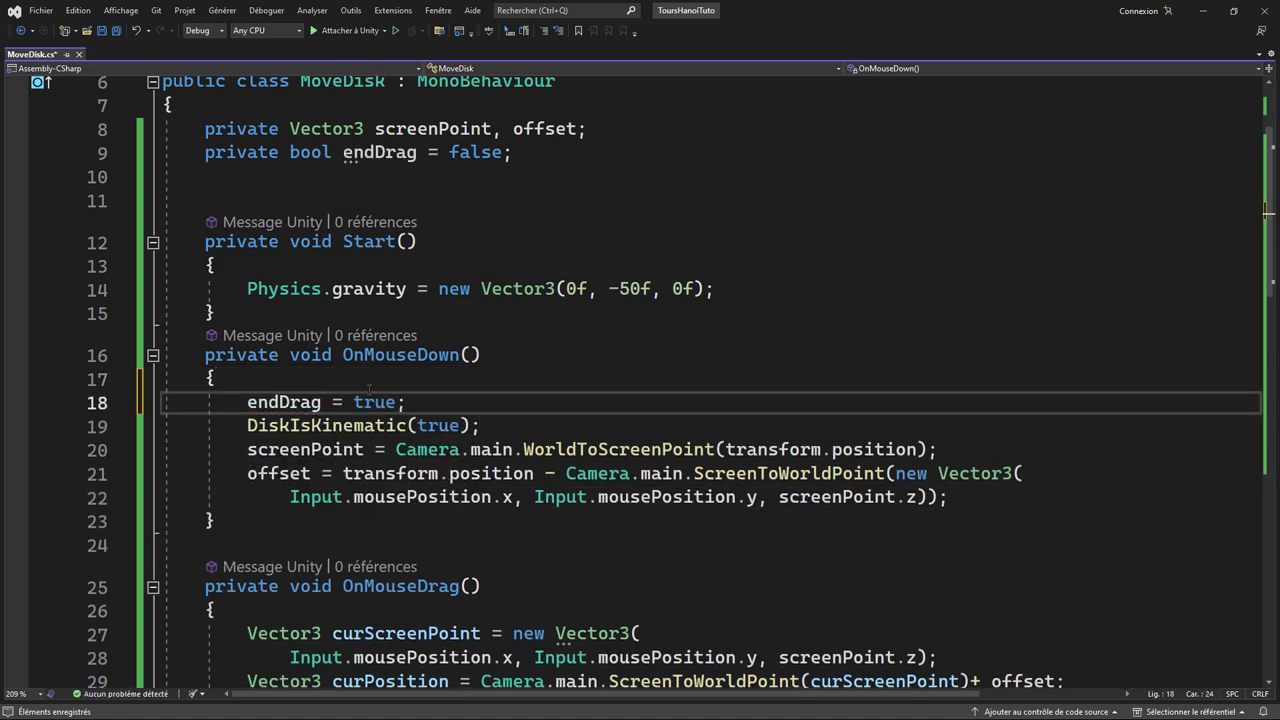
pyautogui.doubleClick(378, 402)
pyautogui.write('false')
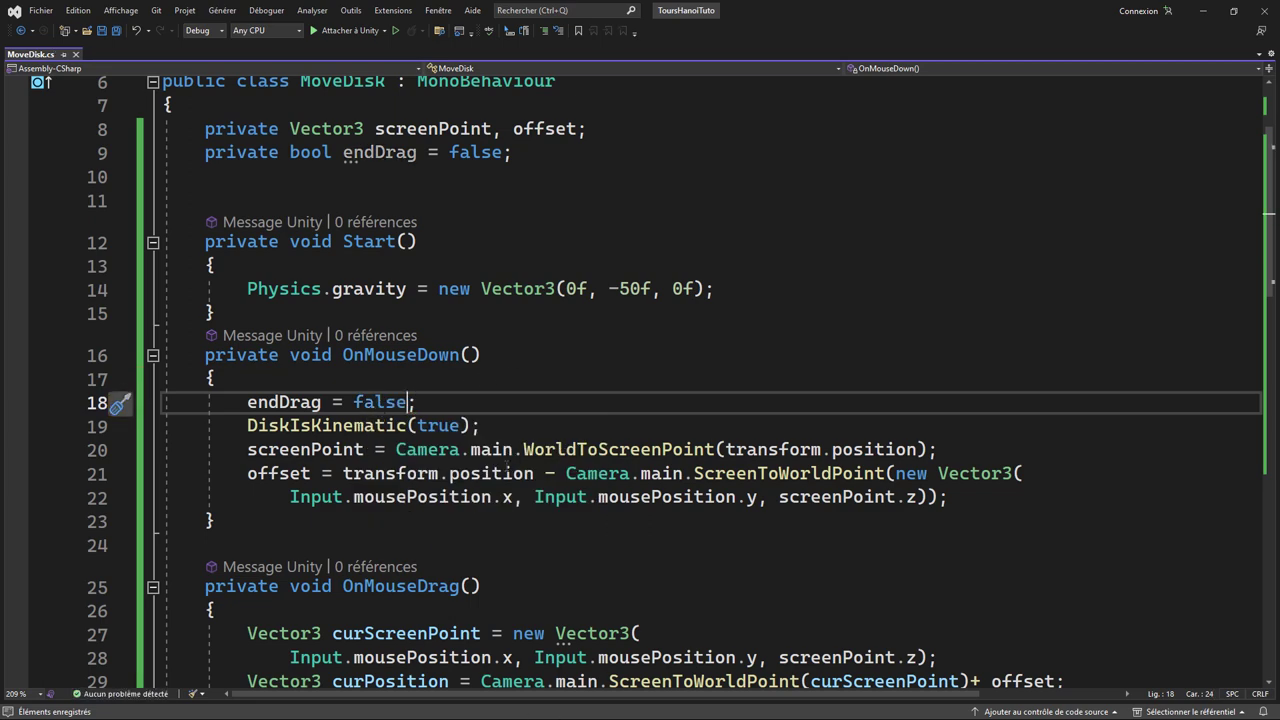
# - Add endDrag = true; as the first line of OnMouseUp
pyautogui.scroll(-5, 506, 467)
pyautogui.scroll(-1, 506, 467)
pyautogui.click(392, 392)
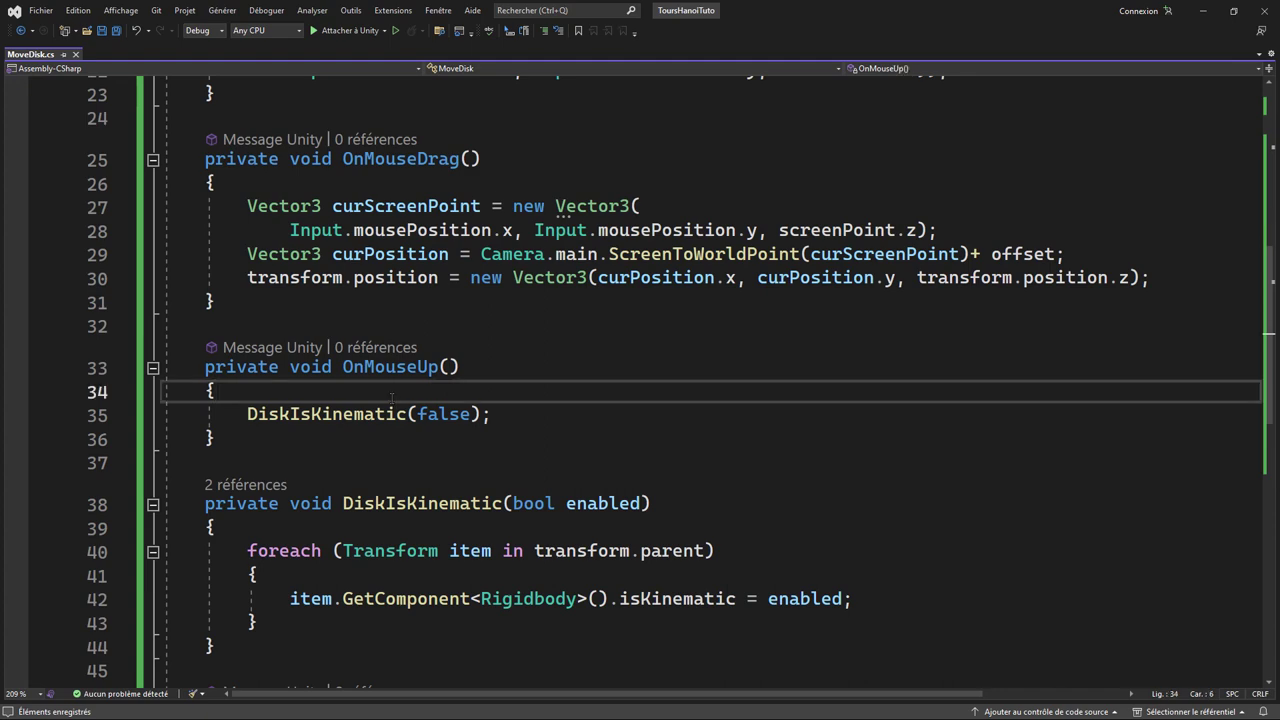
pyautogui.press('Return')
pyautogui.write('en')
pyautogui.press('Tab')
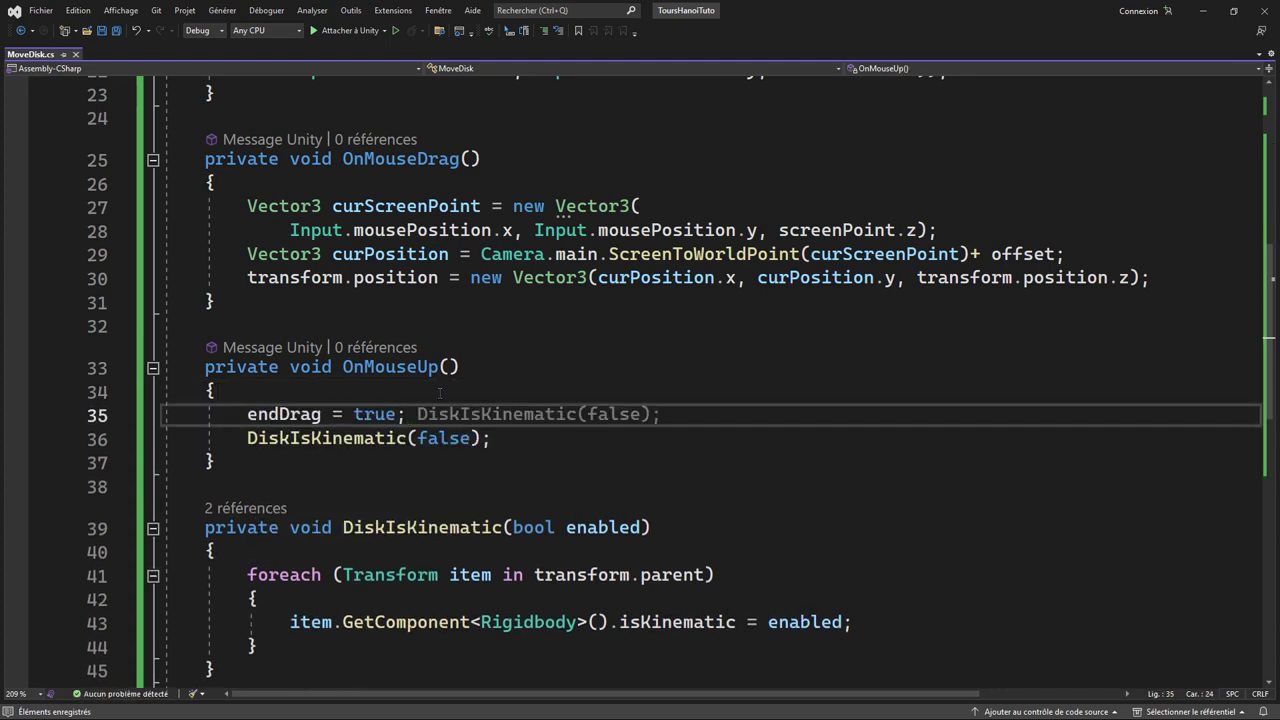
pyautogui.click(512, 378)
pyautogui.scroll(-1, 505, 390)
pyautogui.scroll(-4, 494, 405)
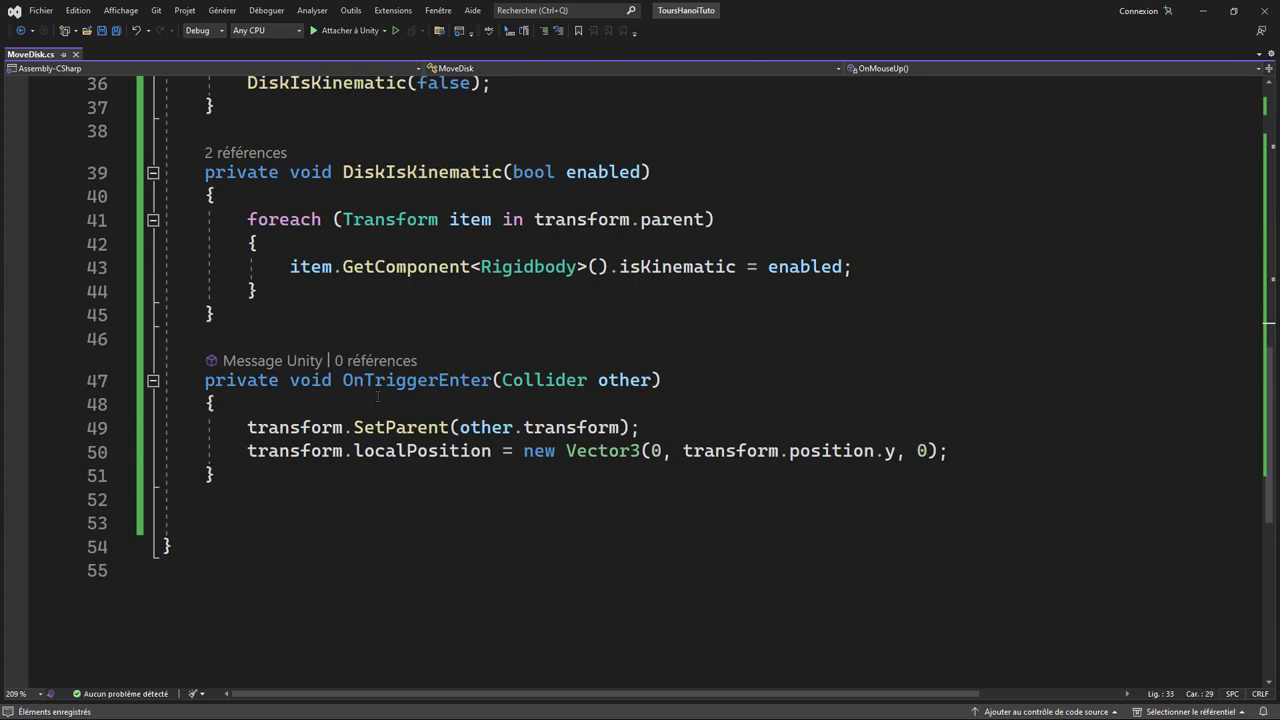
# - Start OnTriggerEnter with if(!endDrag) return;, save MoveDisk.cs, and go back to Unity
pyautogui.click(310, 406)
pyautogui.press('Return')
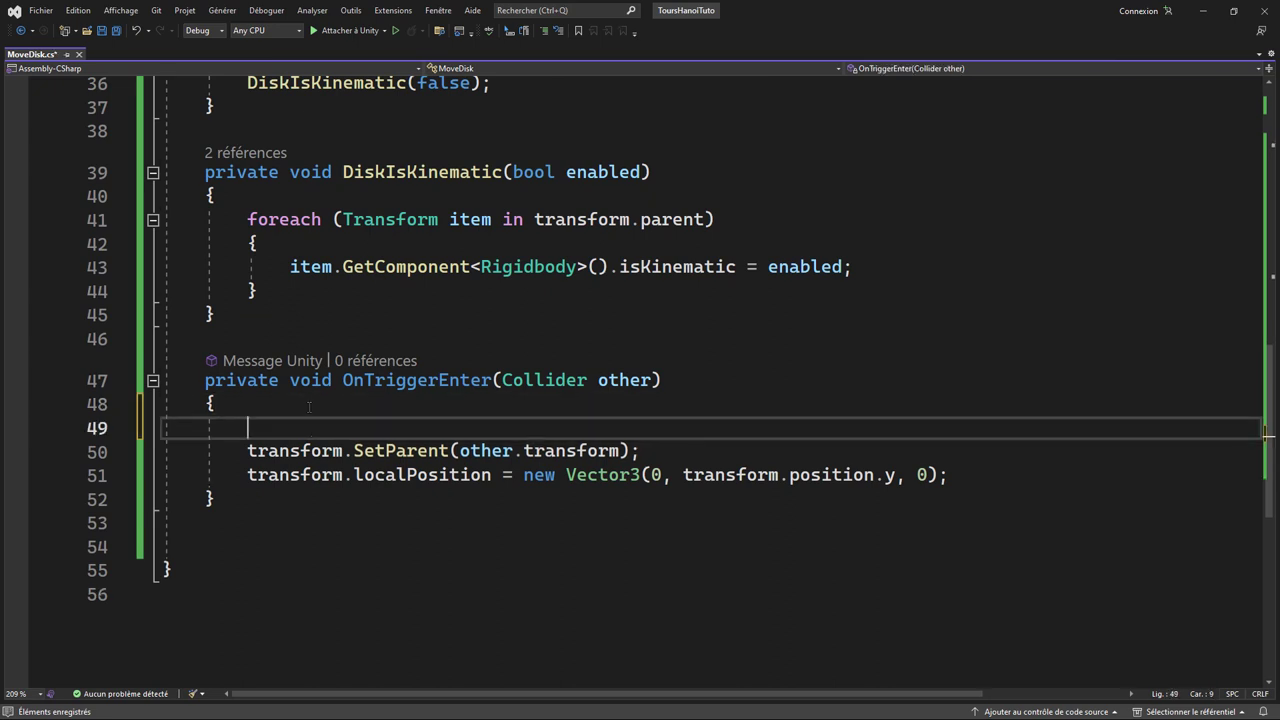
pyautogui.write('if')
pyautogui.write('(')
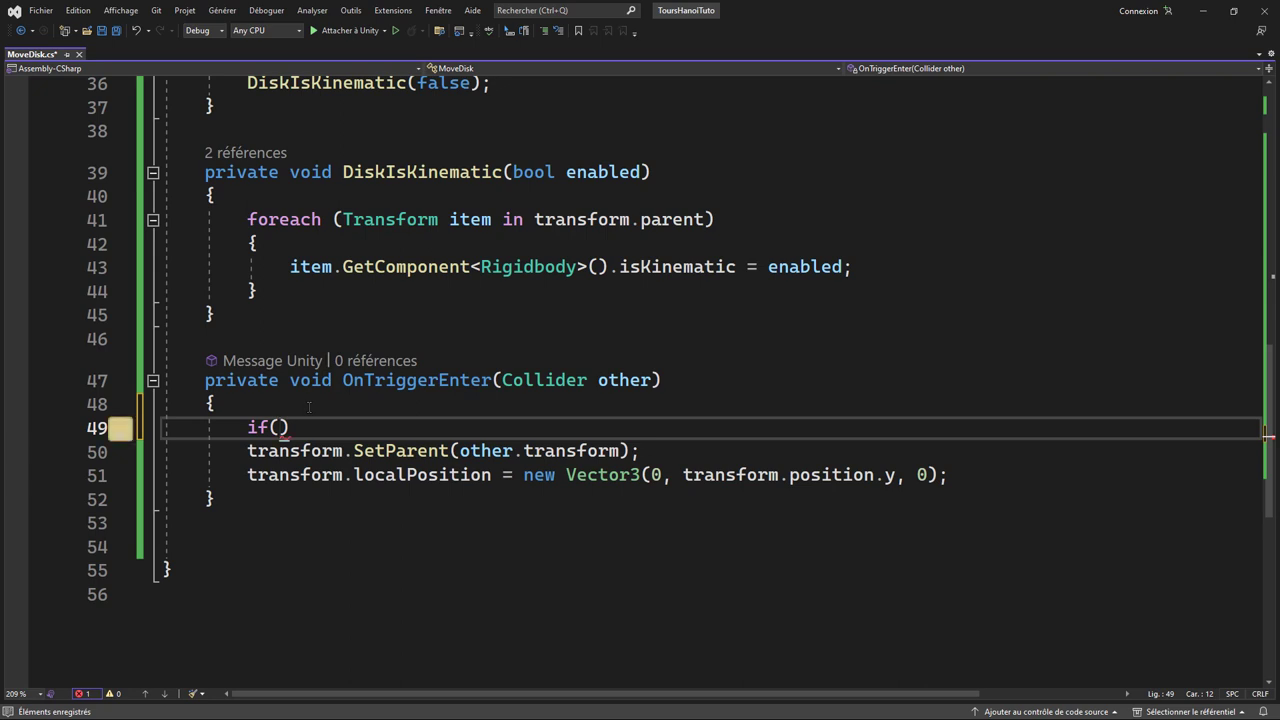
pyautogui.write('!endDrag)')
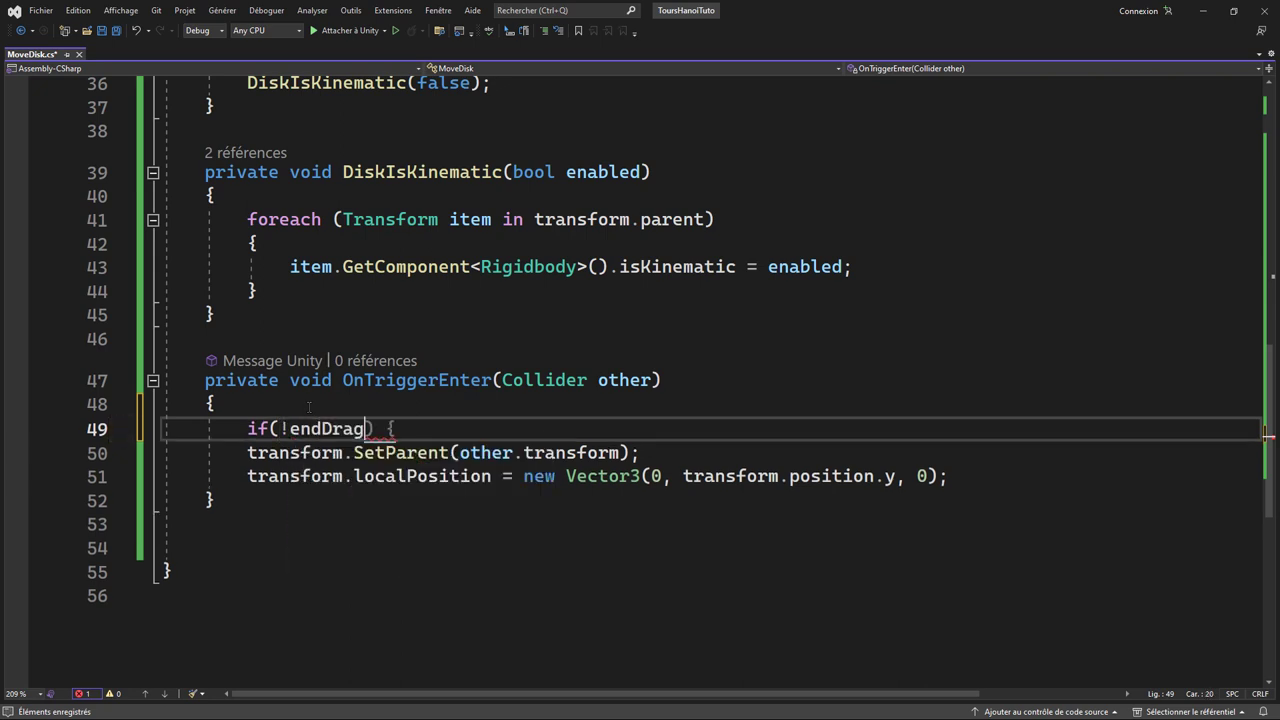
pyautogui.write(' {')
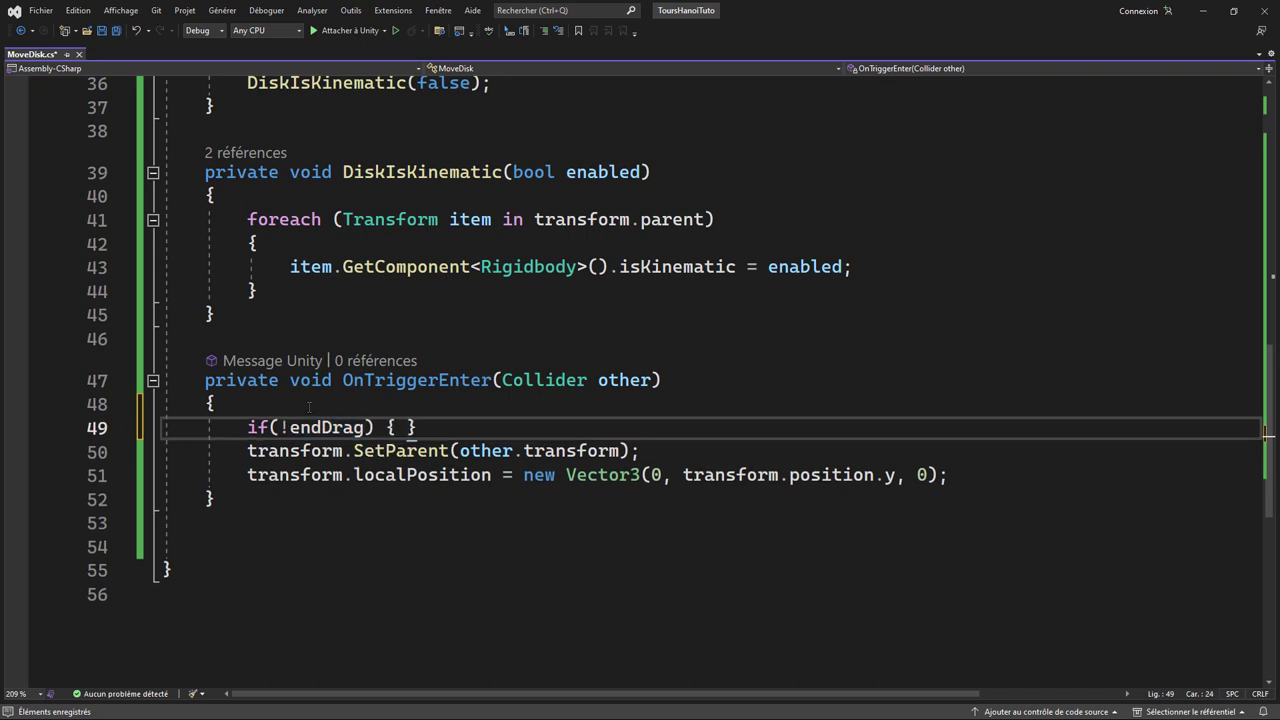
pyautogui.press('BackSpace')
pyautogui.press('BackSpace')
pyautogui.write('ret')
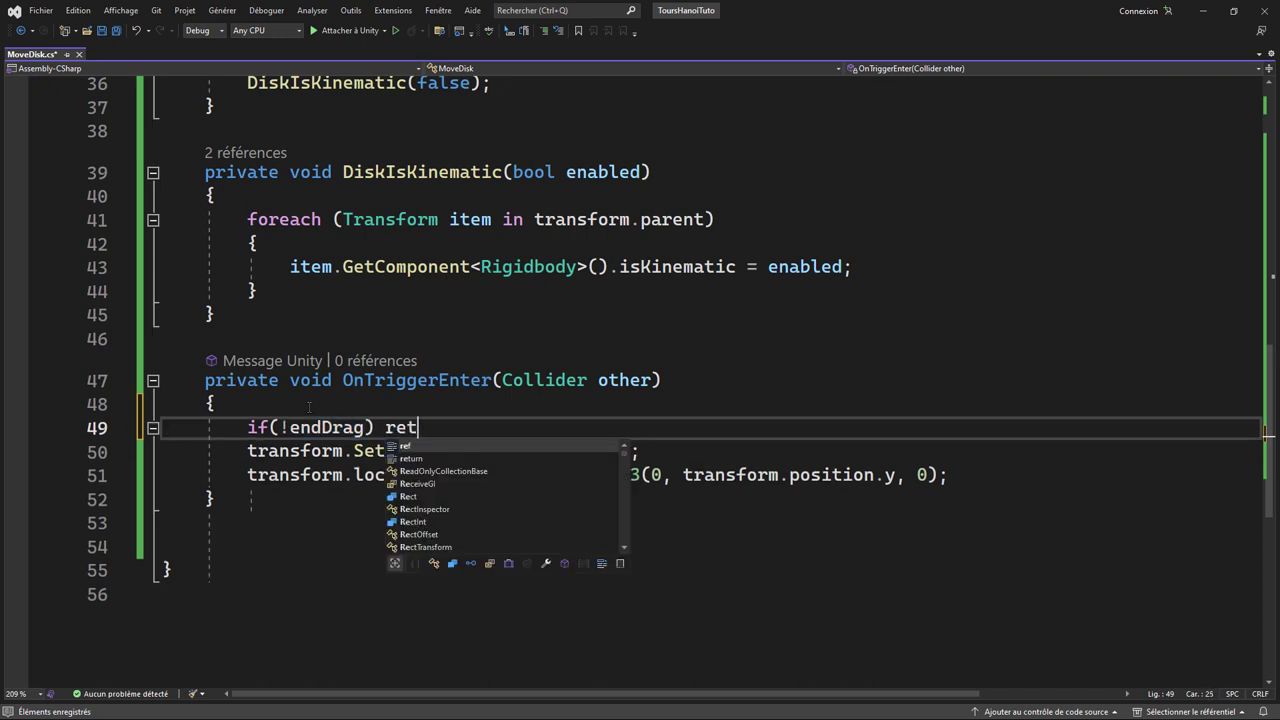
pyautogui.write('urn;')
pyautogui.hotkey('ctrl', 's')
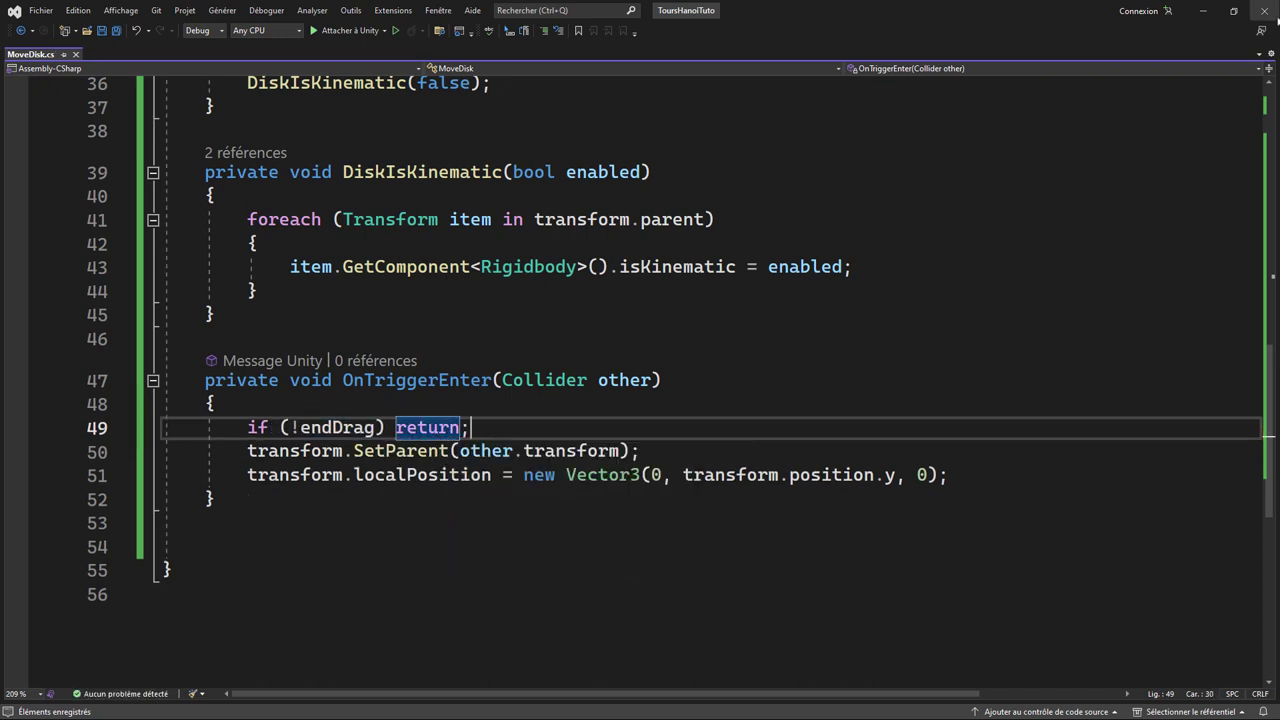
pyautogui.click(1203, 11)
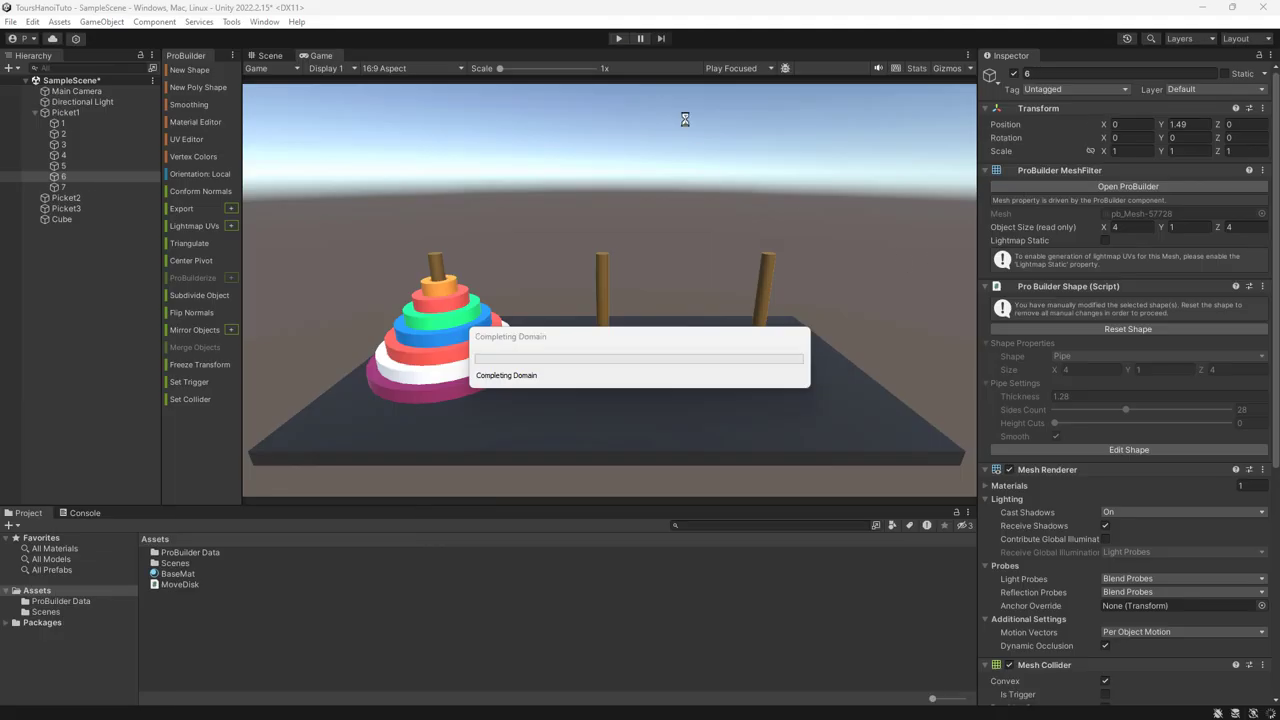
# - Play-test moving the orange top disk to the middle and right pegs, restarting in between
pyautogui.click(619, 40)
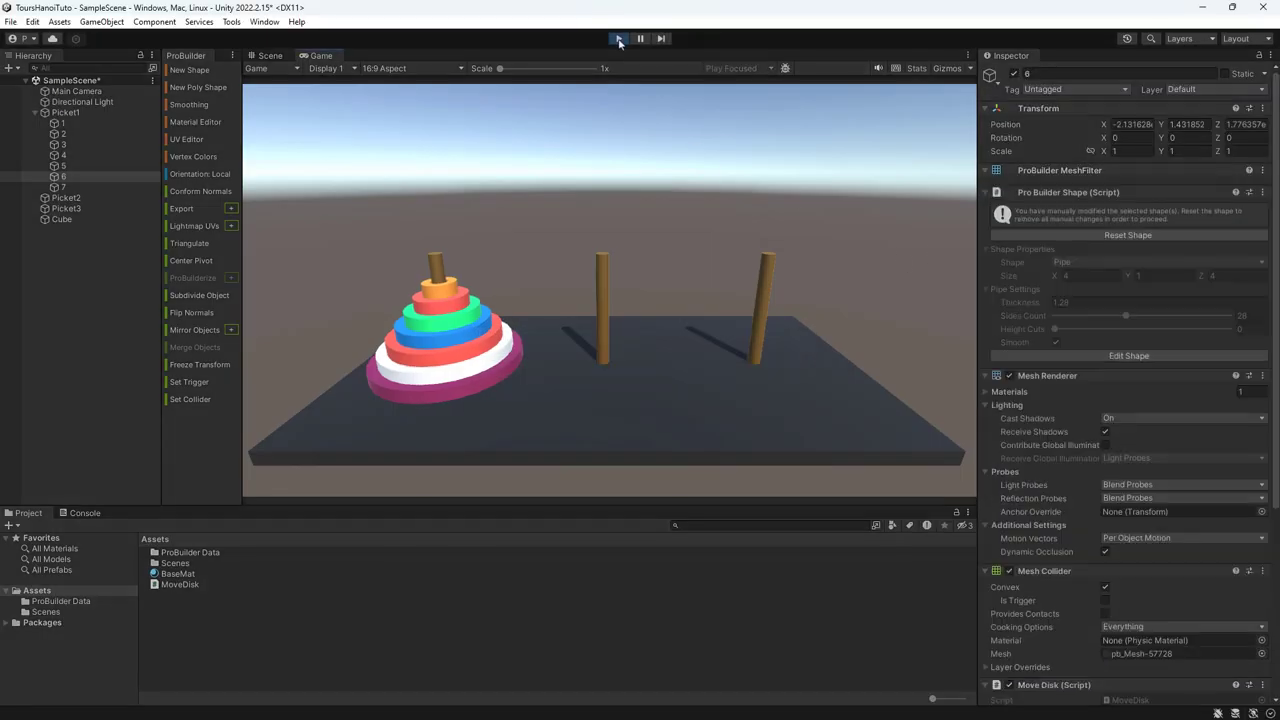
pyautogui.click(447, 287)
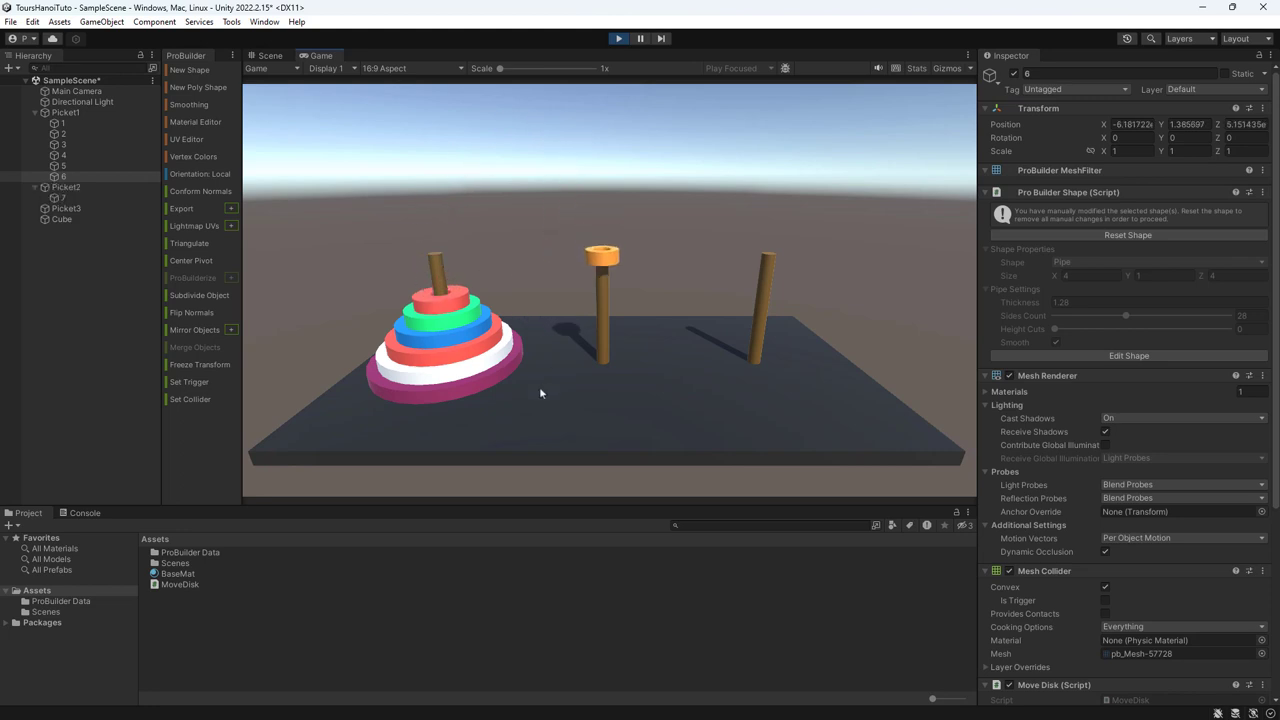
pyautogui.click(618, 38)
pyautogui.click(618, 38)
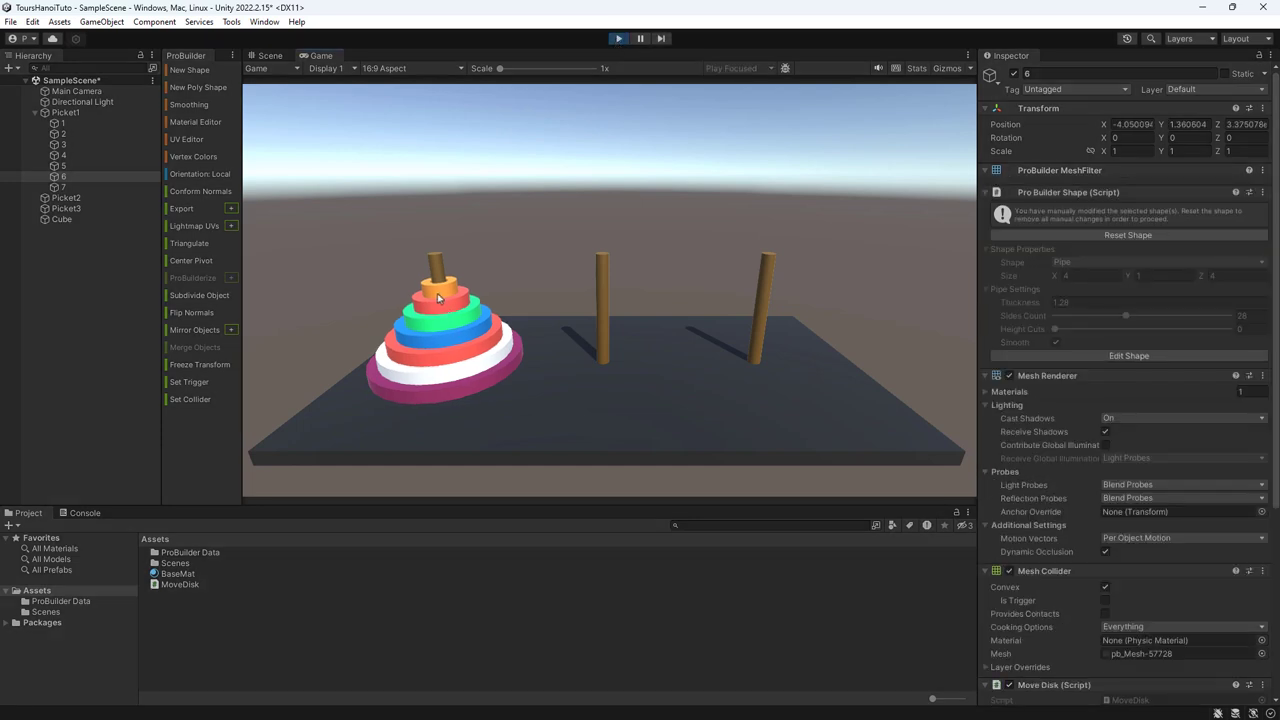
pyautogui.click(437, 293)
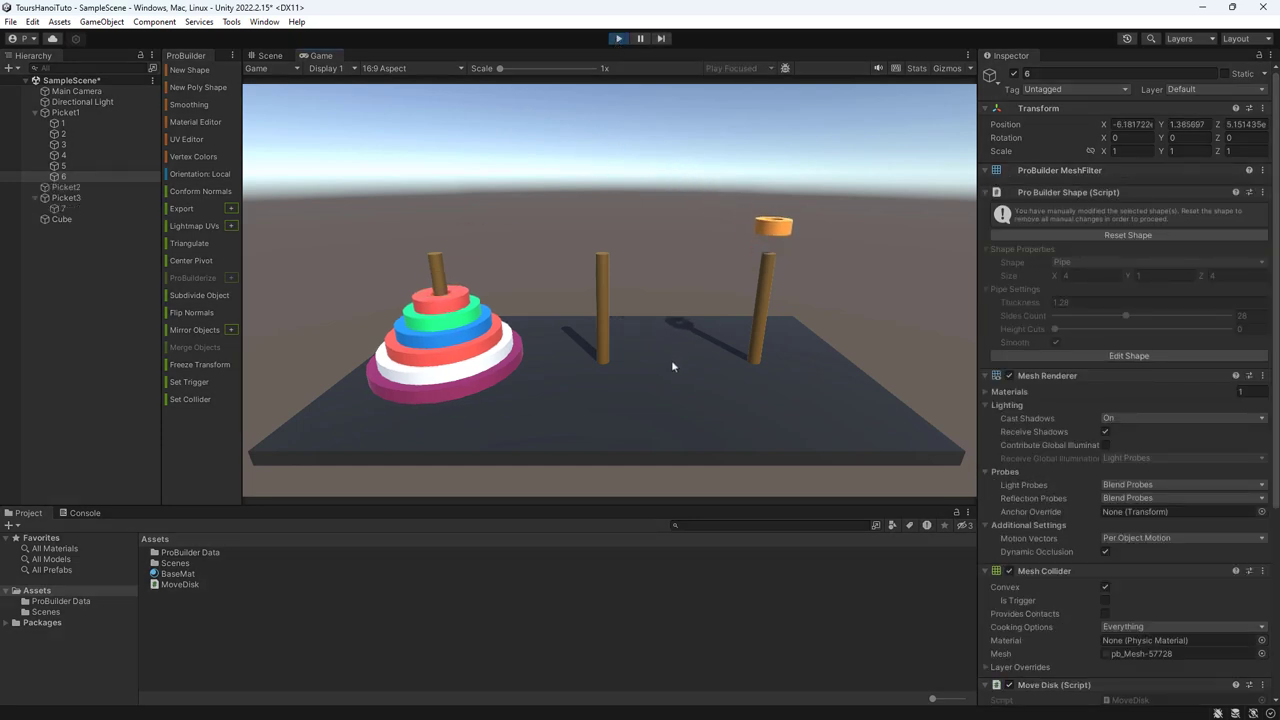
pyautogui.click(617, 39)
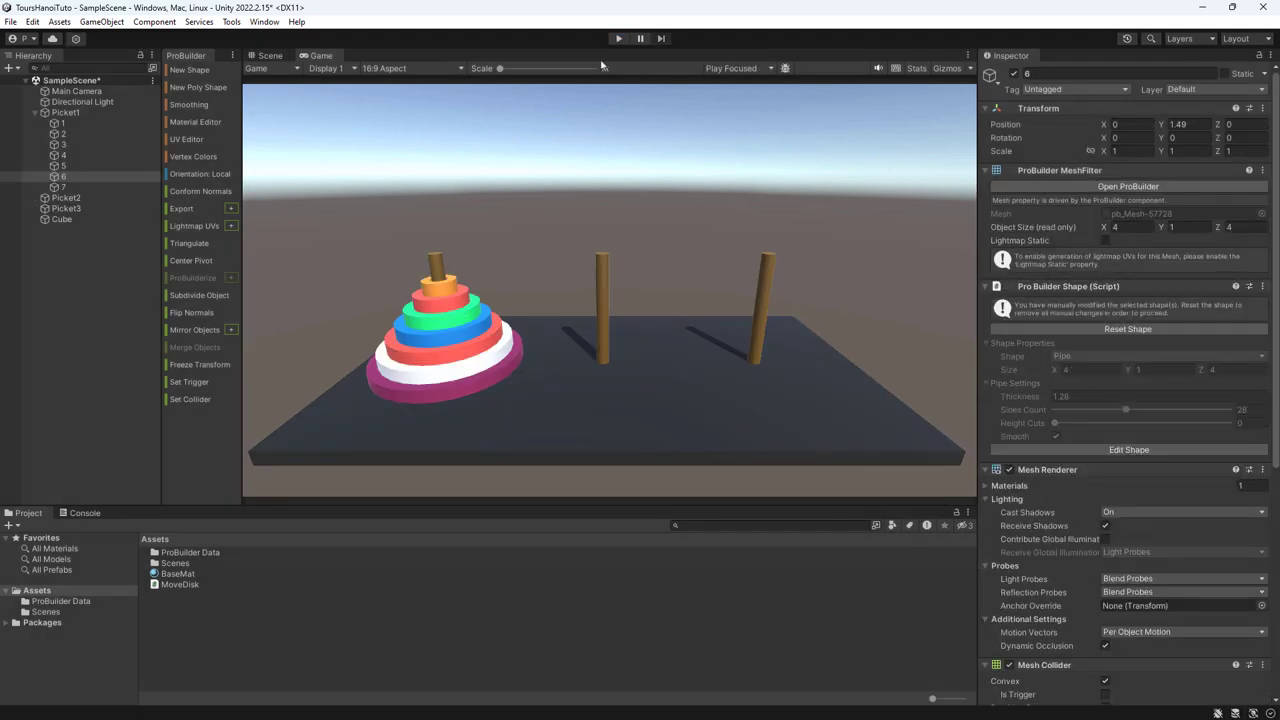
# - Replay, moving the red and blue disks onto the middle peg, then stop the game
pyautogui.click(617, 39)
pyautogui.click(440, 300)
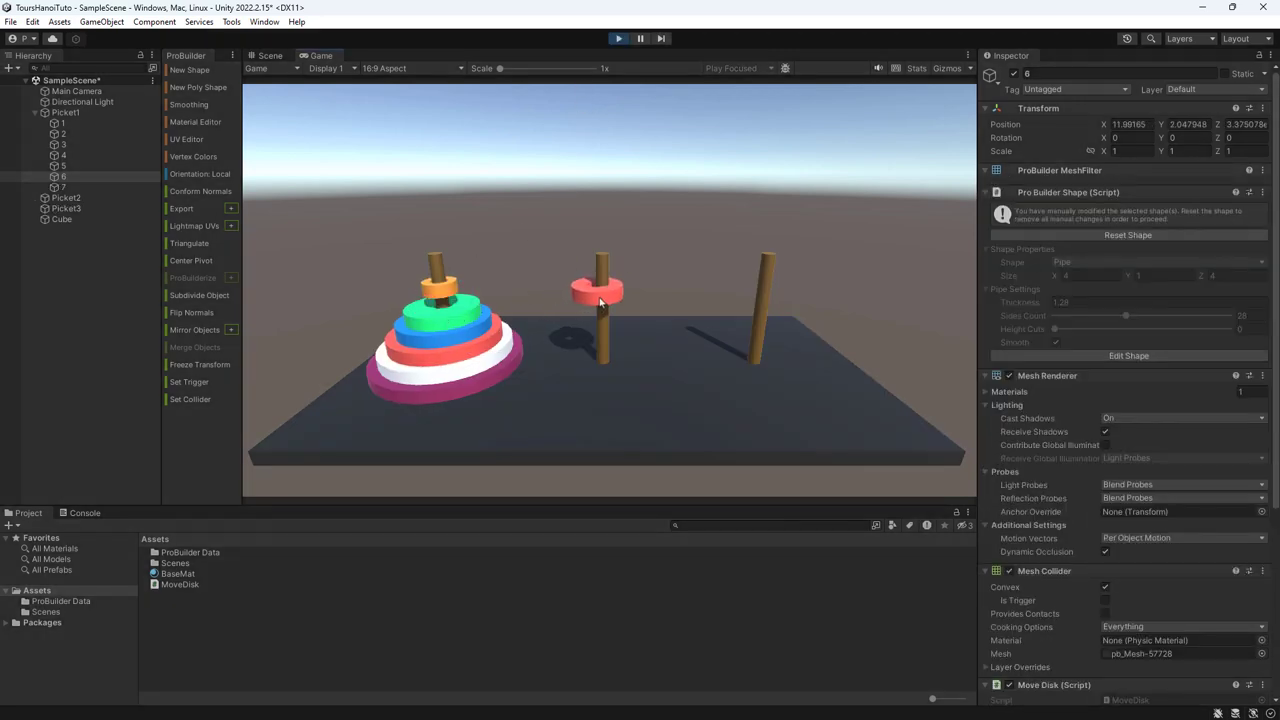
pyautogui.click(456, 320)
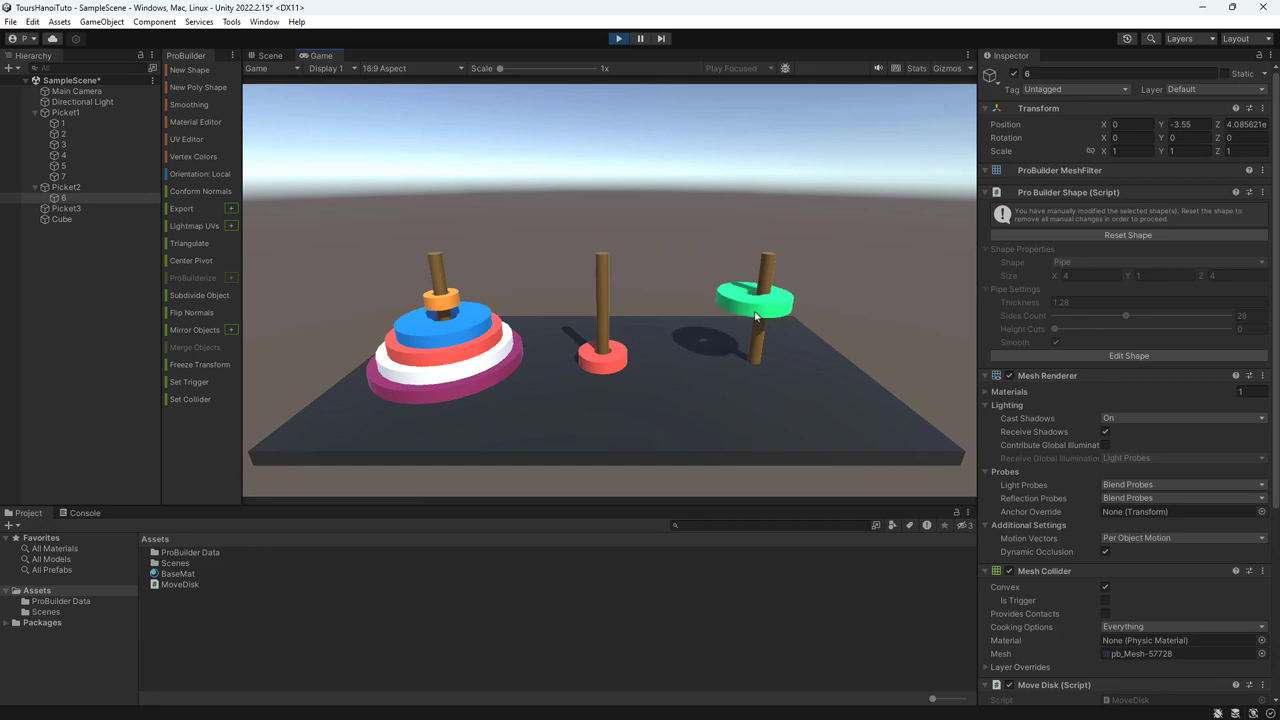
pyautogui.click(440, 337)
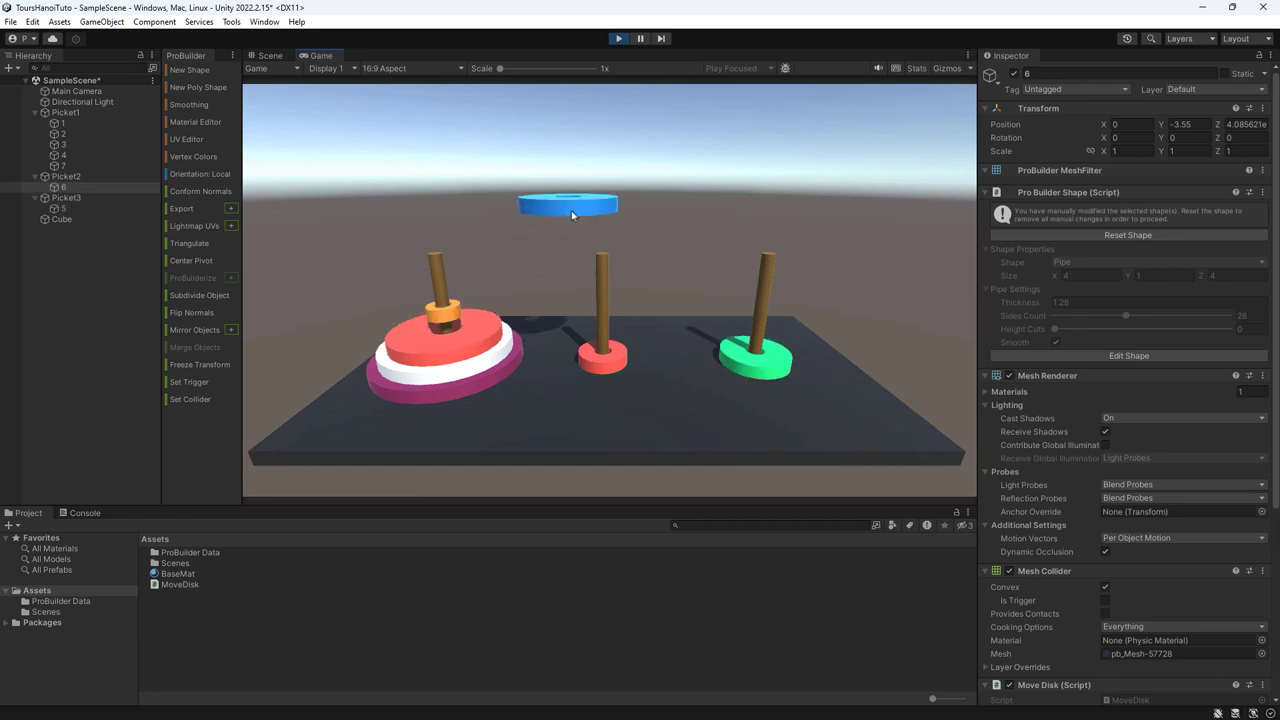
pyautogui.click(570, 363)
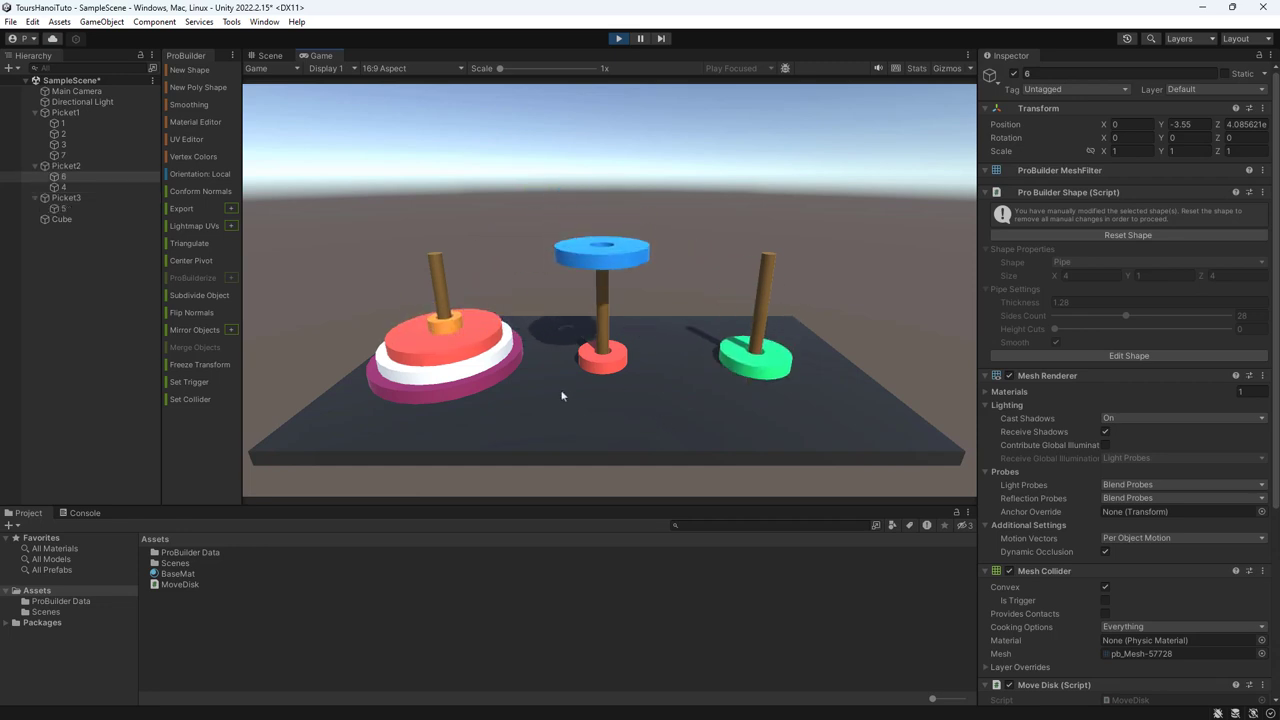
pyautogui.click(618, 38)
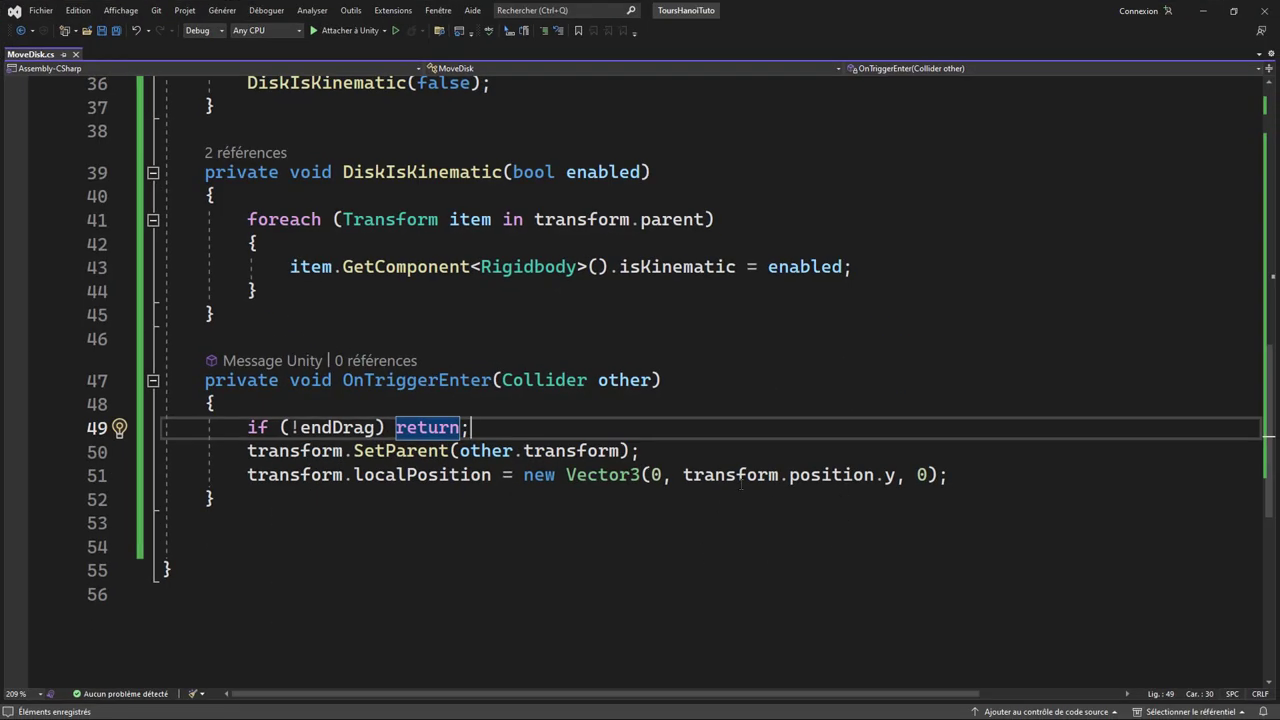
# - Replace transform.position.y with 0 on line 51 so disks drop to local position (0, 0, 0)
pyautogui.moveTo(684, 475); pyautogui.dragTo(897, 475)
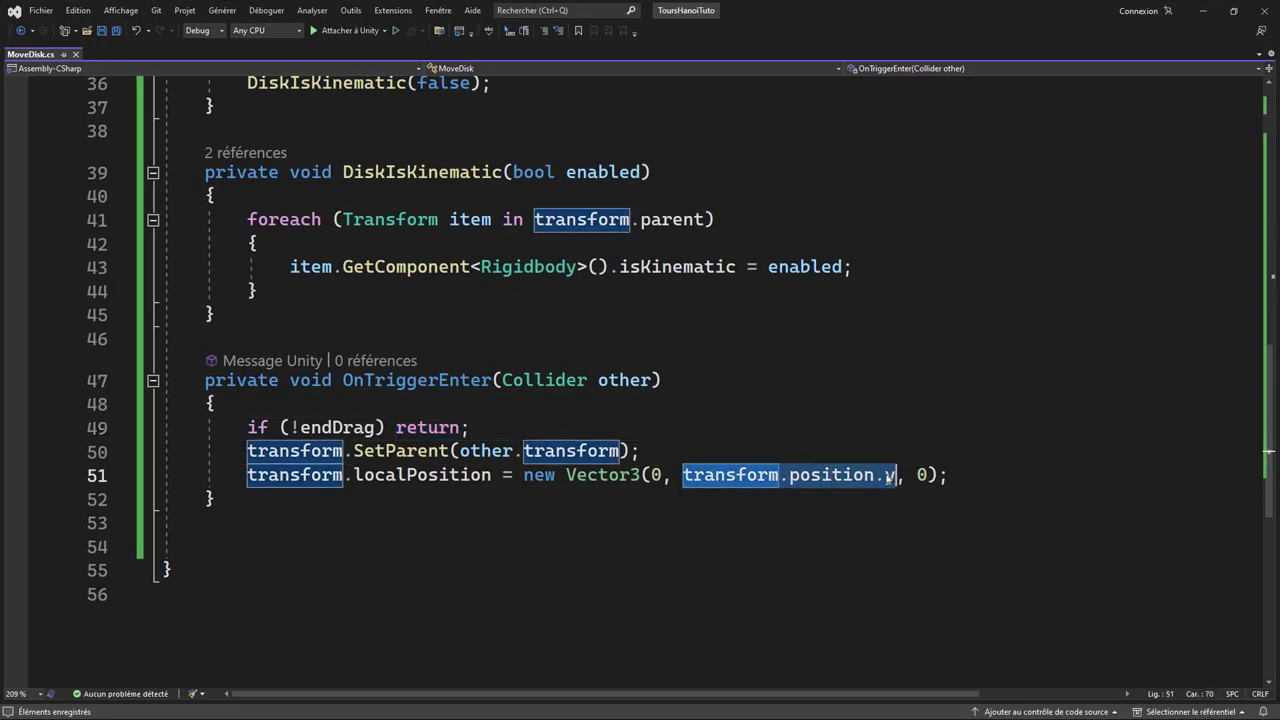
pyautogui.write('0')
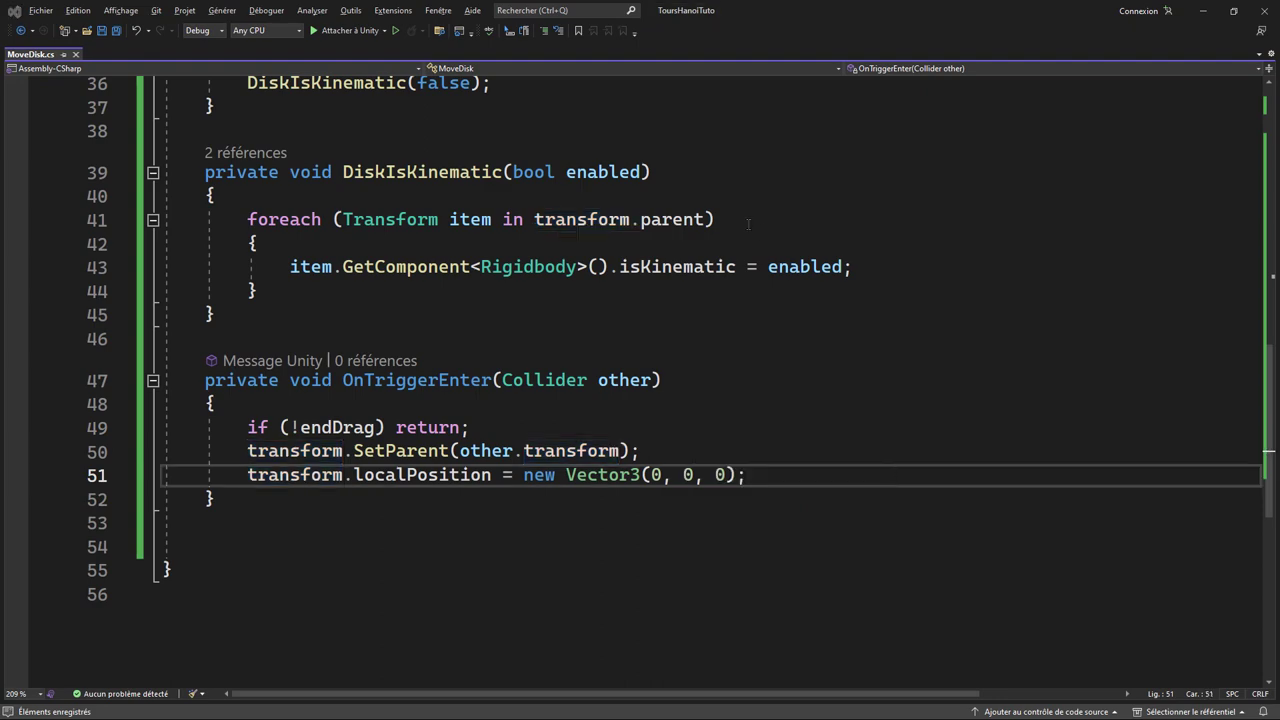
pyautogui.hotkey('alt', 'Tab')
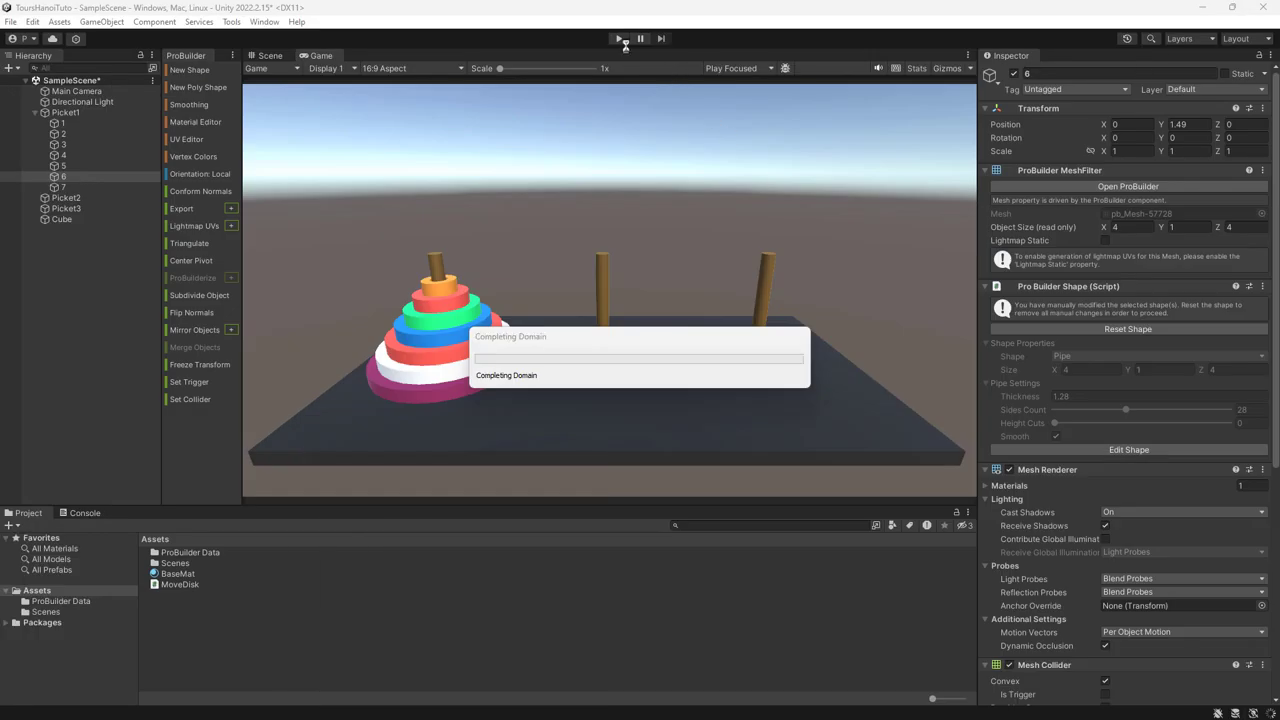
pyautogui.click(619, 38)
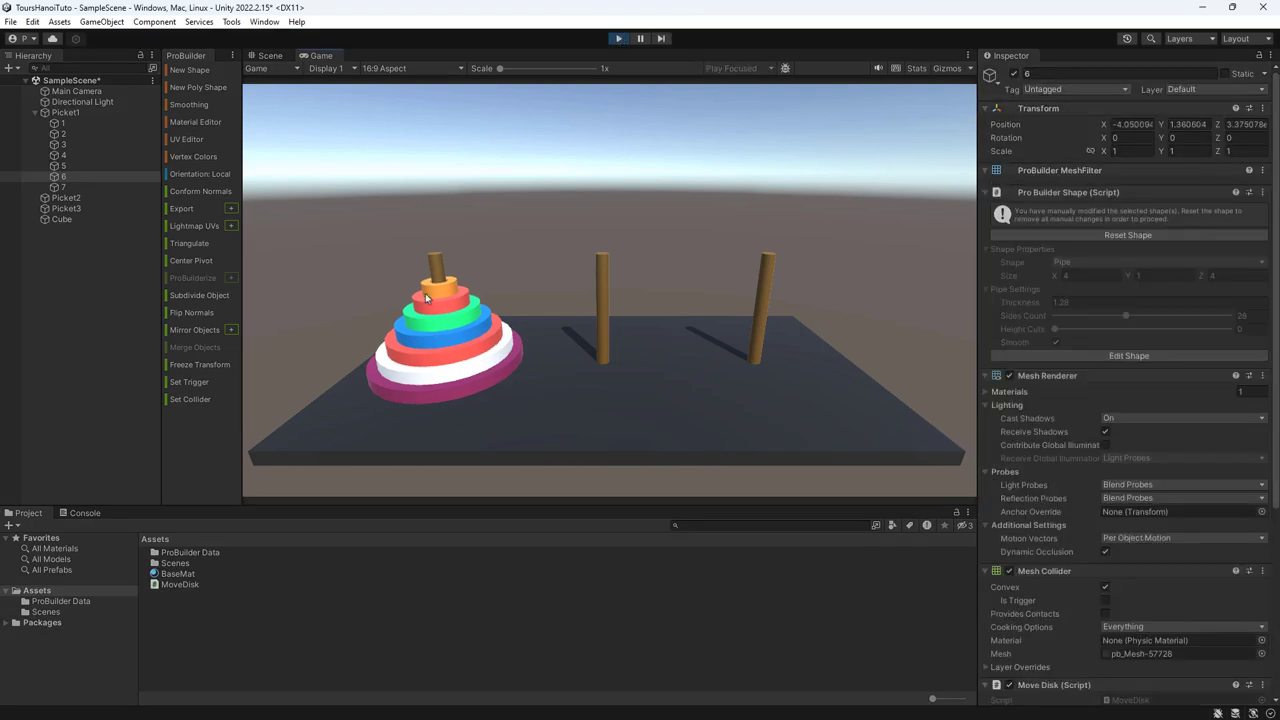
pyautogui.moveTo(438, 287); pyautogui.dragTo(608, 358)
pyautogui.click(478, 317)
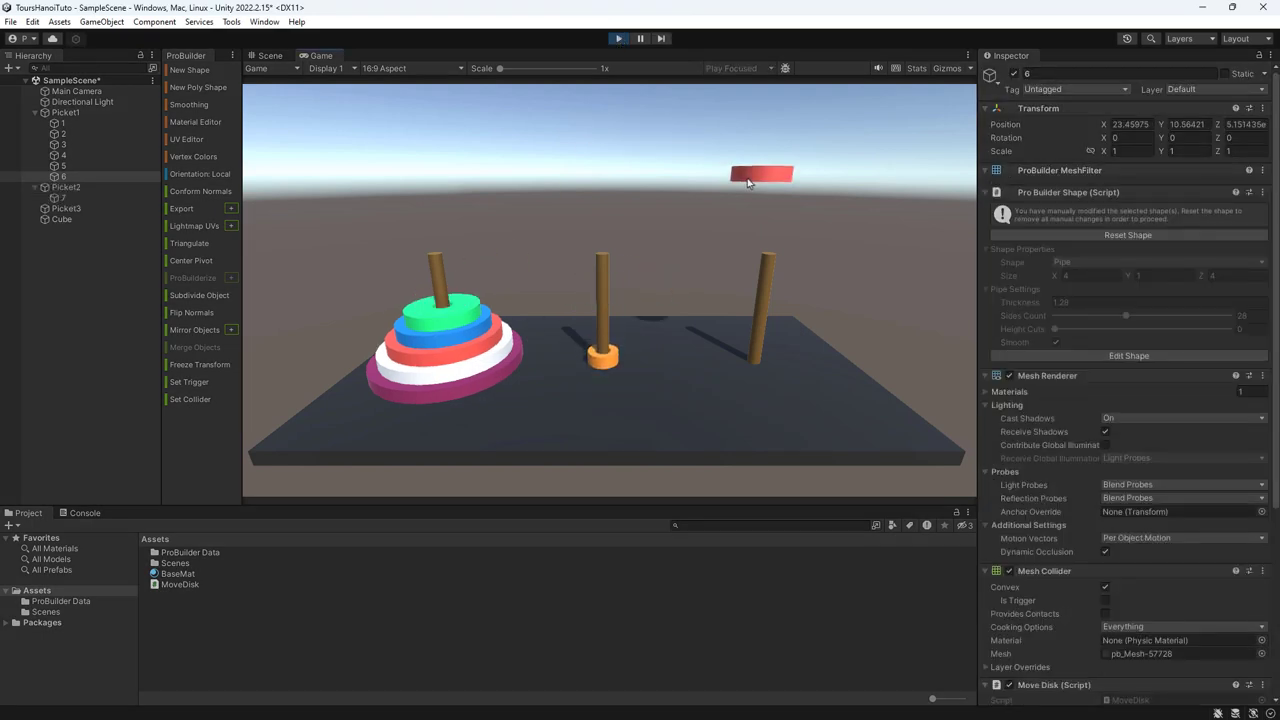
pyautogui.click(622, 352)
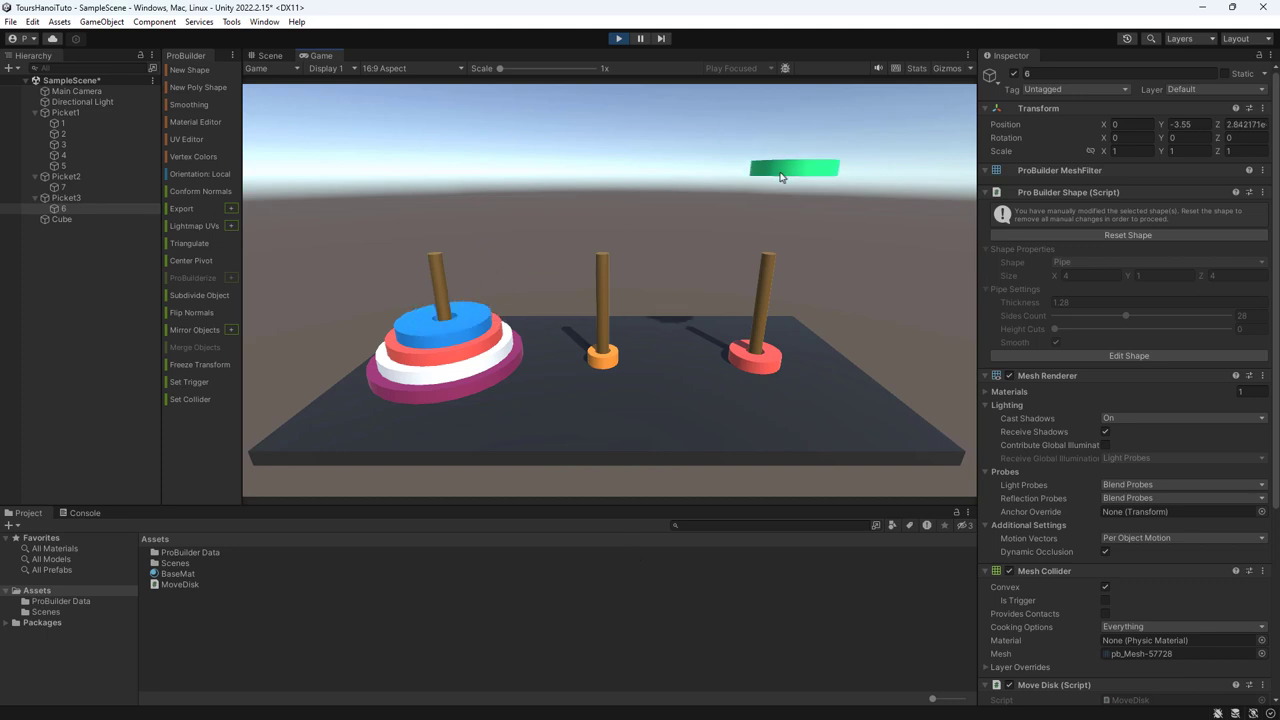
pyautogui.click(622, 372)
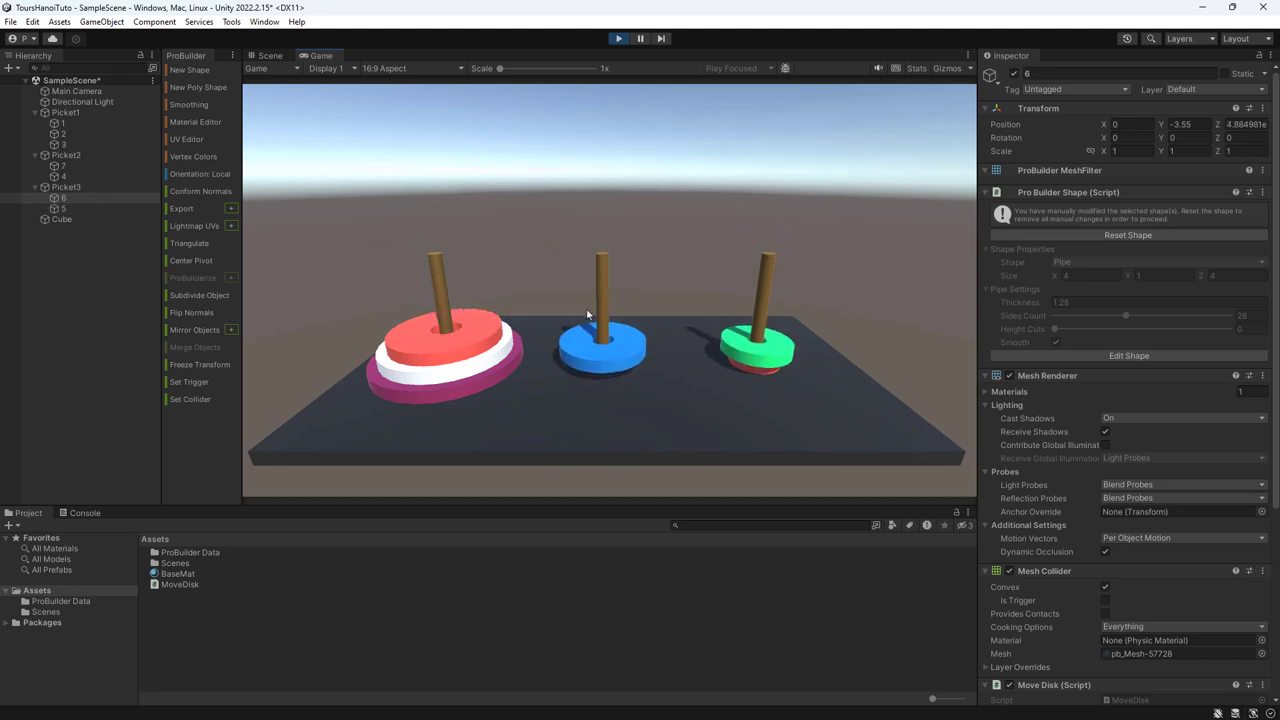
pyautogui.click(66, 156)
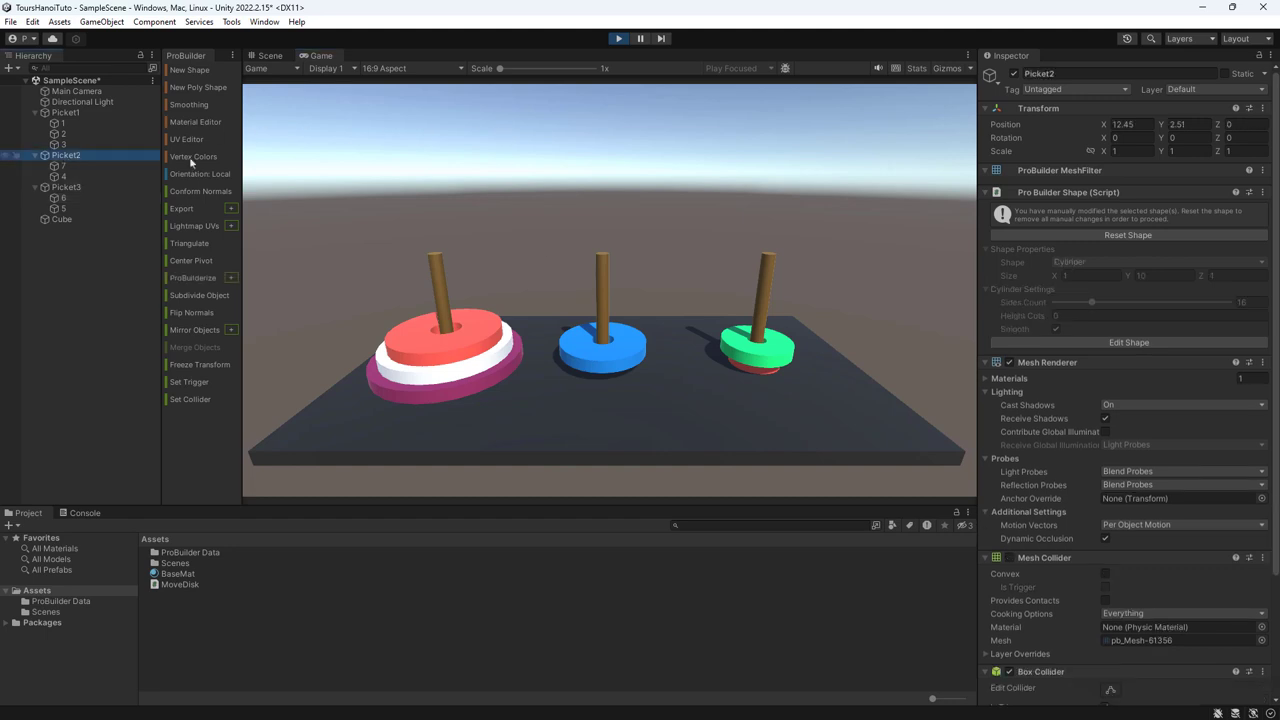
pyautogui.click(266, 56)
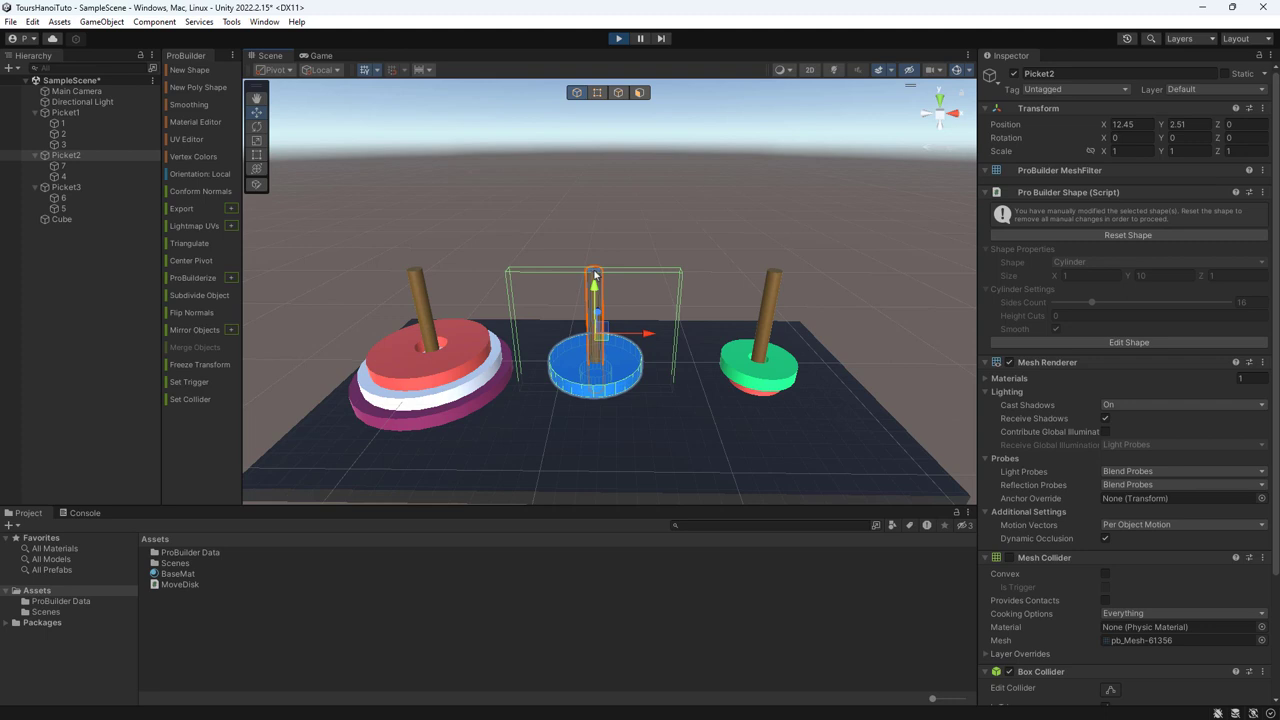
# - Play a sequence moving the orange, red, green, blue and white disks between pegs, then stop with Ctrl+P
pyautogui.click(618, 40)
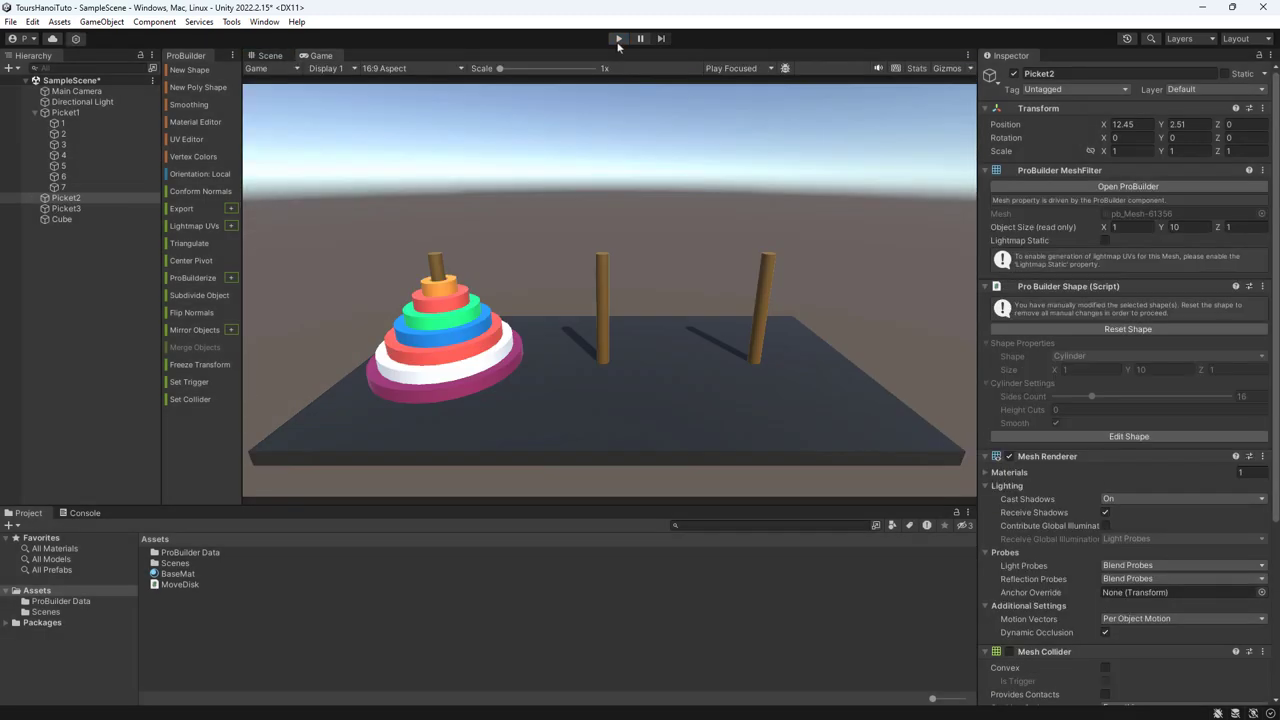
pyautogui.moveTo(430, 284)
pyautogui.mouseDown()
pyautogui.moveTo(580, 224)
pyautogui.moveTo(503, 499)
pyautogui.mouseUp()
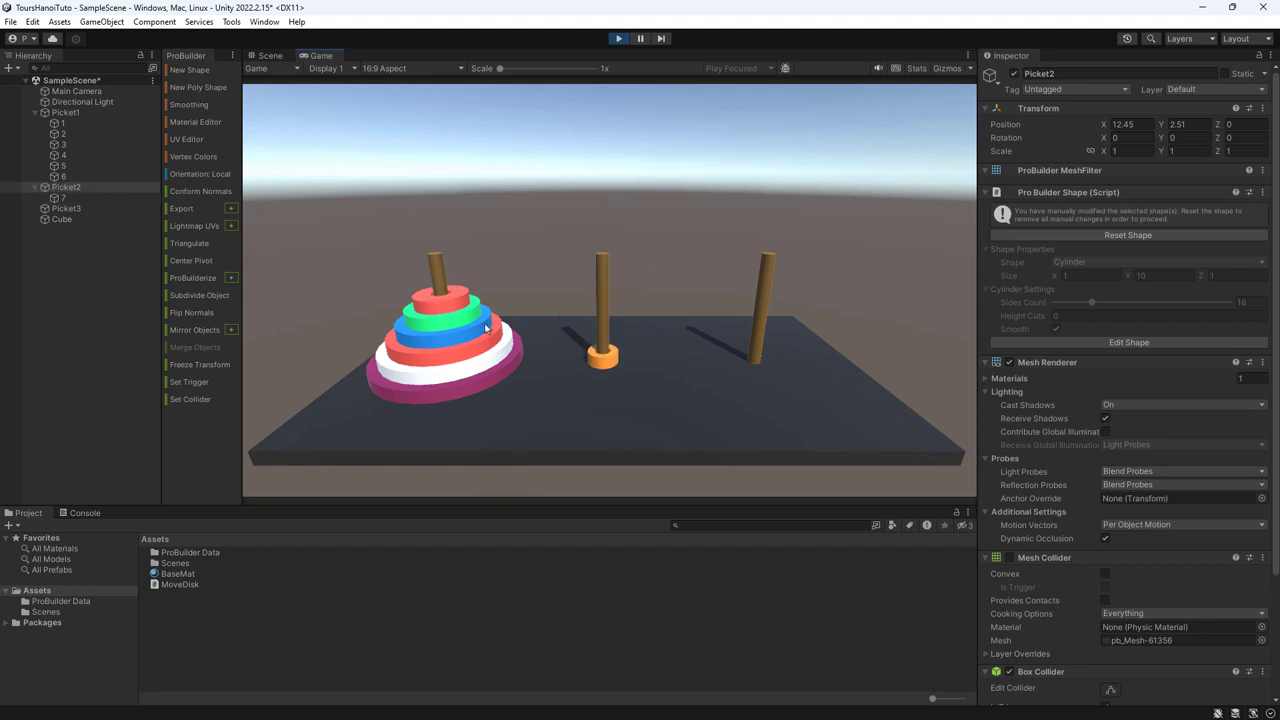
pyautogui.moveTo(486, 328); pyautogui.dragTo(850, 160)
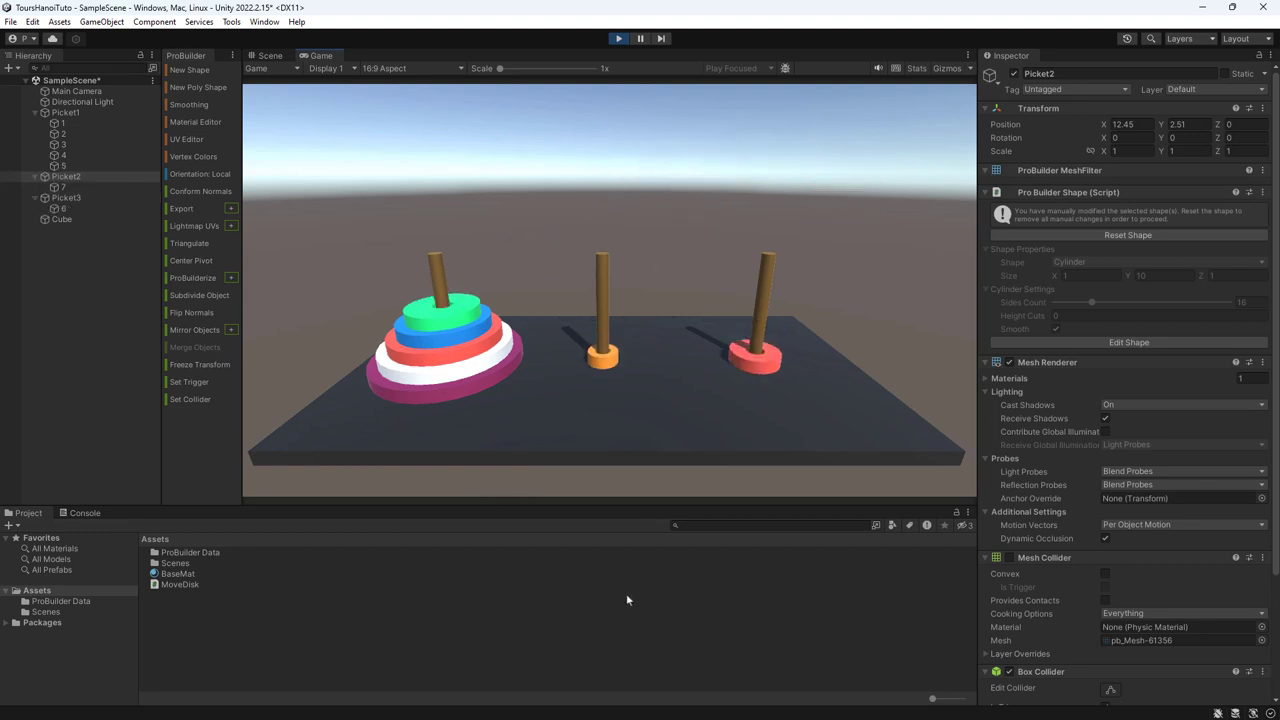
pyautogui.moveTo(457, 335); pyautogui.dragTo(601, 495)
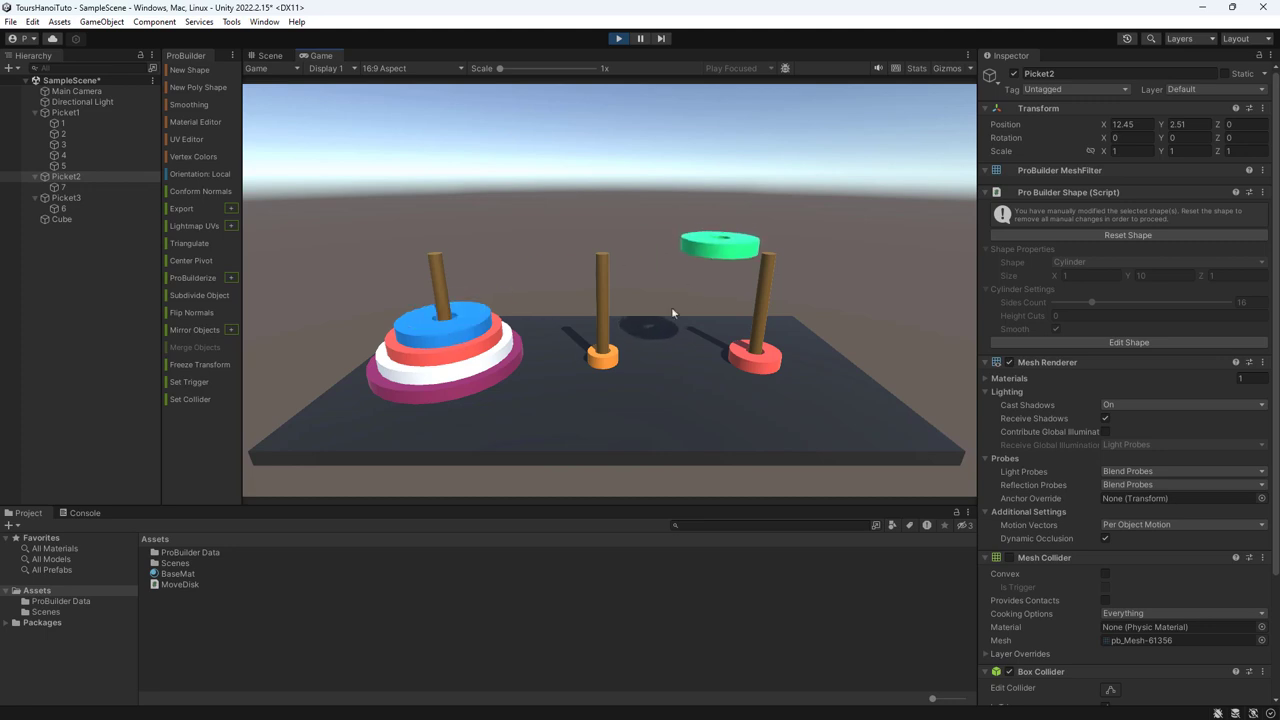
pyautogui.moveTo(487, 325)
pyautogui.mouseDown()
pyautogui.moveTo(739, 244)
pyautogui.moveTo(633, 364)
pyautogui.moveTo(735, 252)
pyautogui.moveTo(705, 308)
pyautogui.mouseUp()
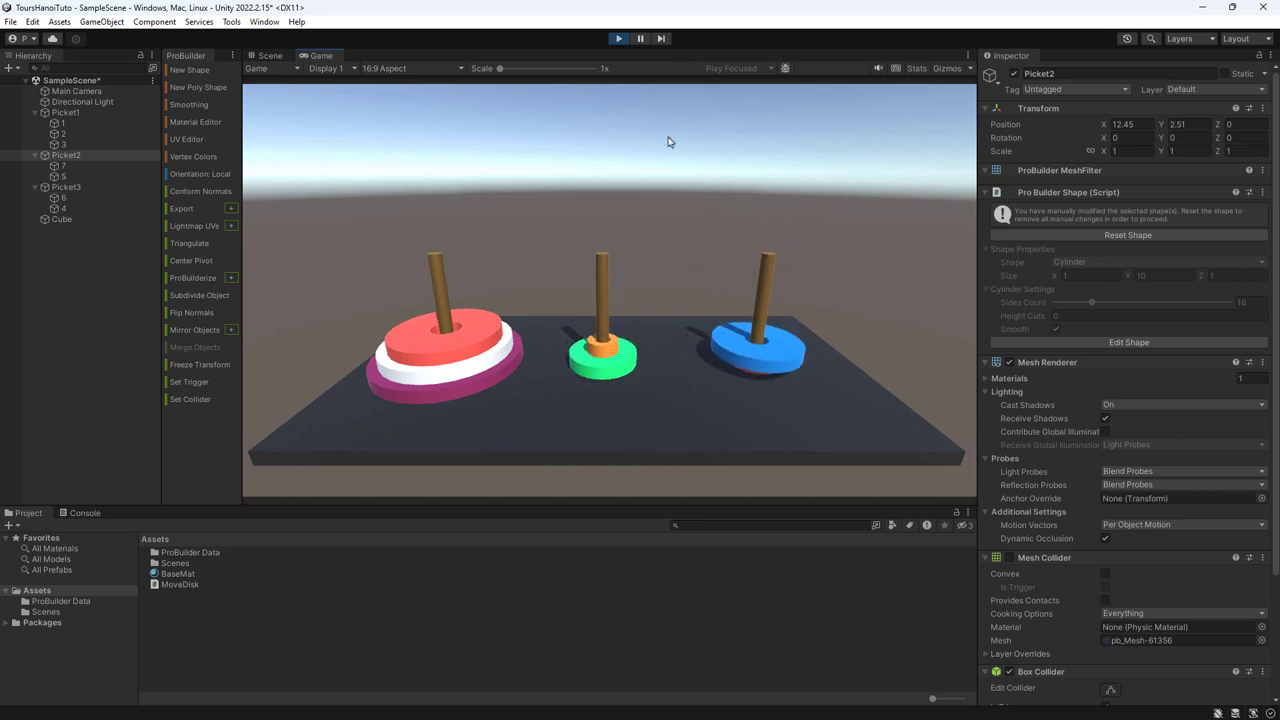
pyautogui.moveTo(487, 350); pyautogui.dragTo(760, 300)
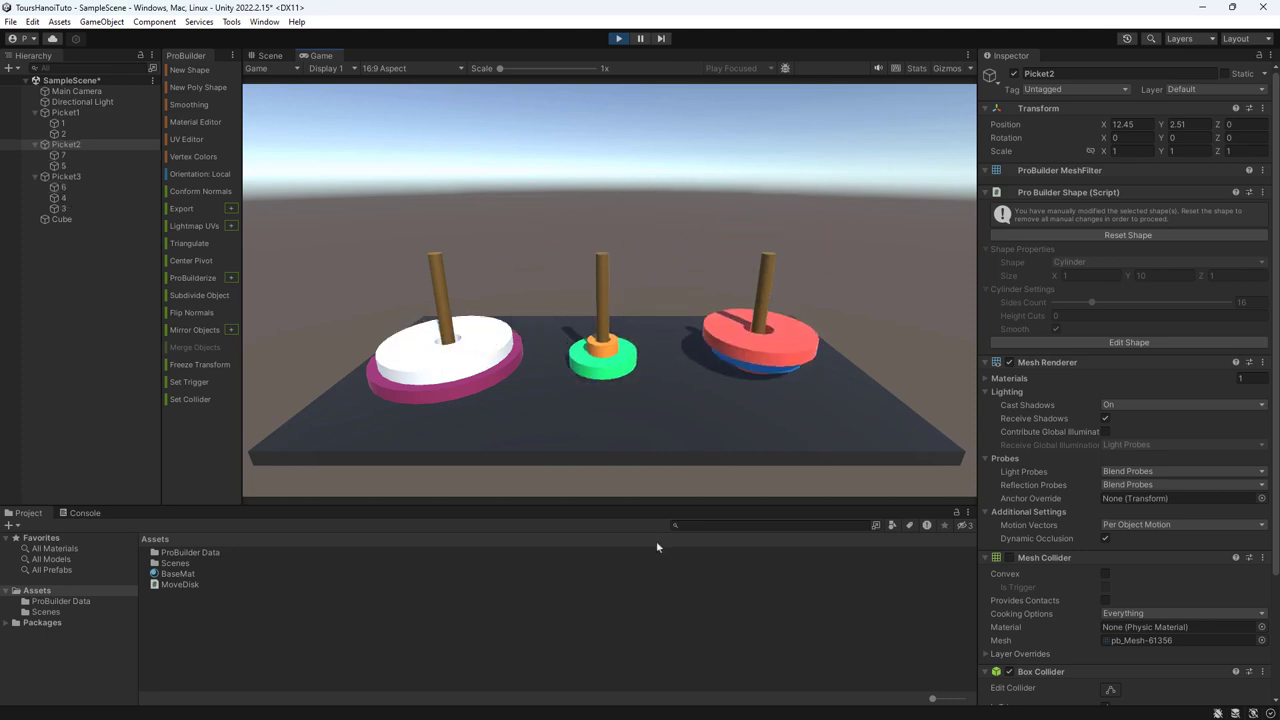
pyautogui.moveTo(433, 380); pyautogui.dragTo(600, 230)
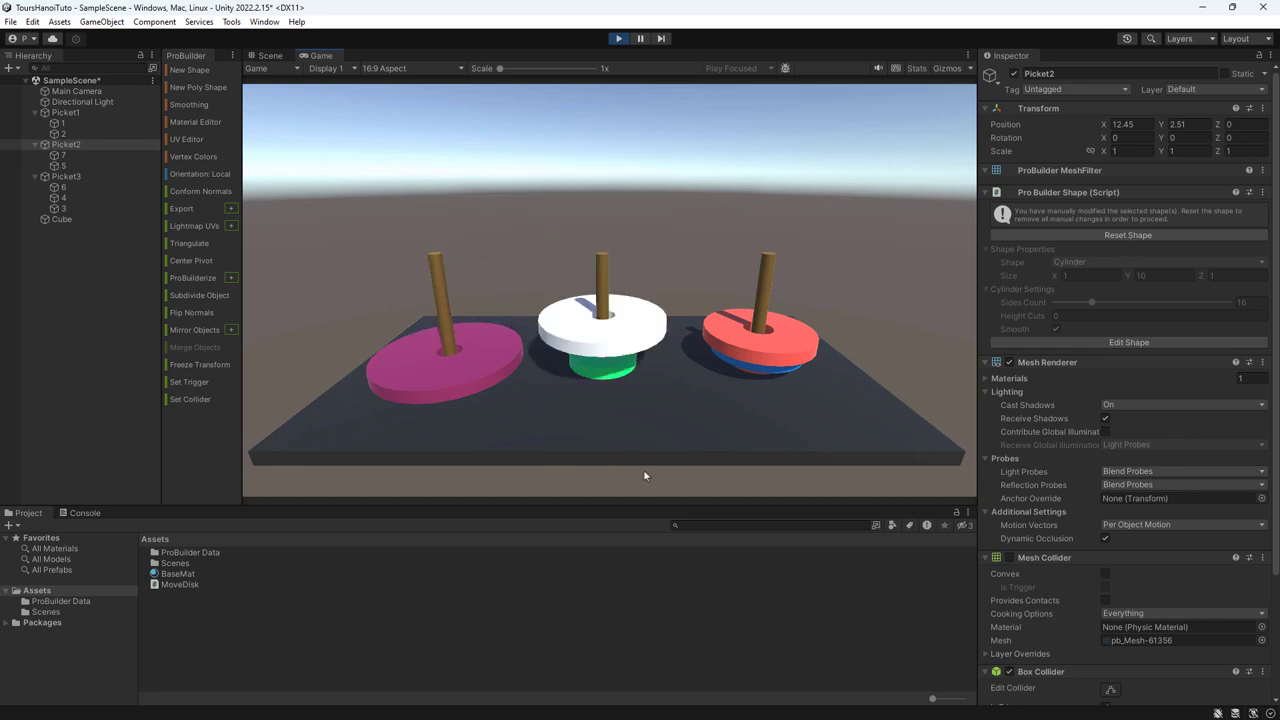
pyautogui.moveTo(778, 368); pyautogui.dragTo(500, 240)
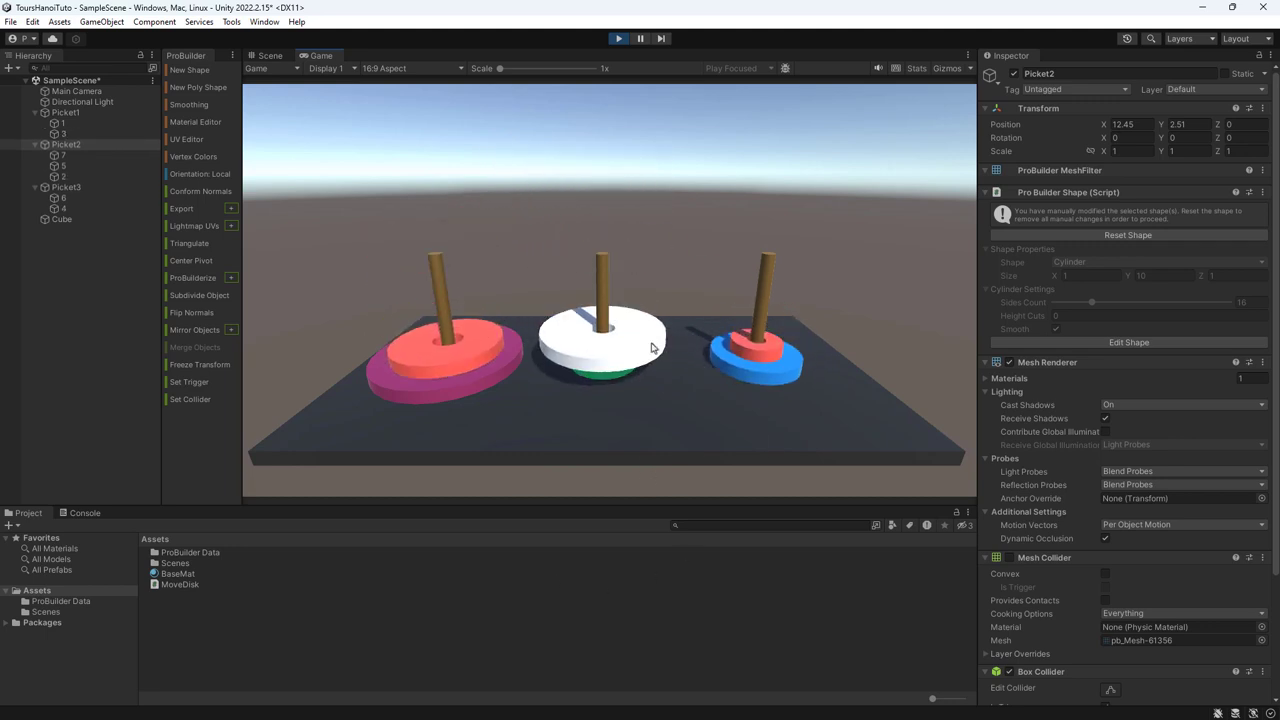
pyautogui.moveTo(588, 355); pyautogui.dragTo(765, 240)
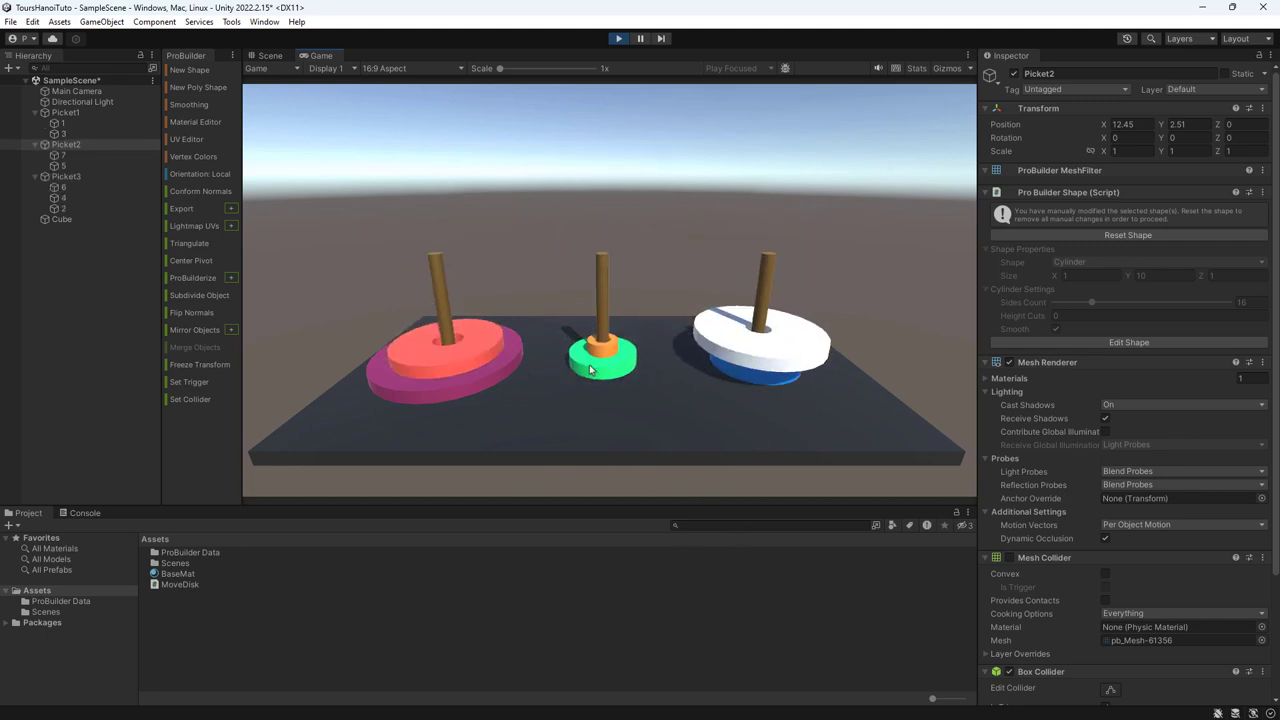
pyautogui.moveTo(544, 237); pyautogui.dragTo(445, 242)
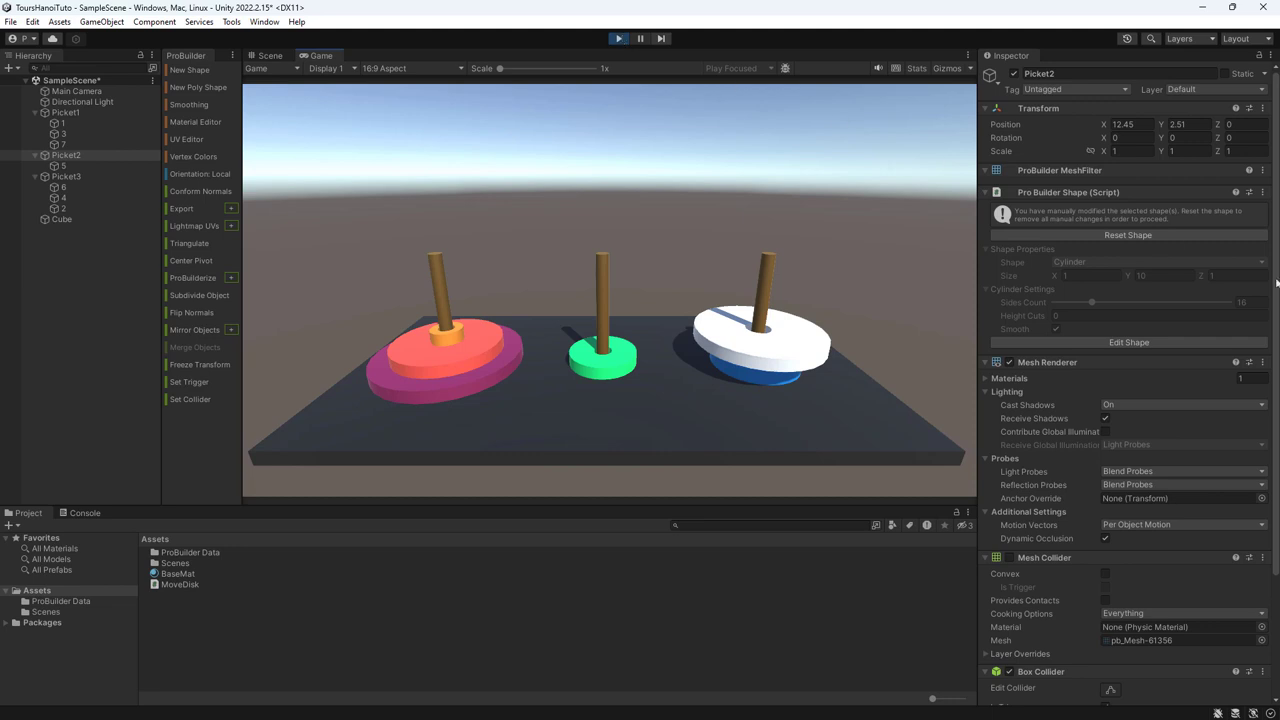
pyautogui.hotkey('ctrl', 'p')
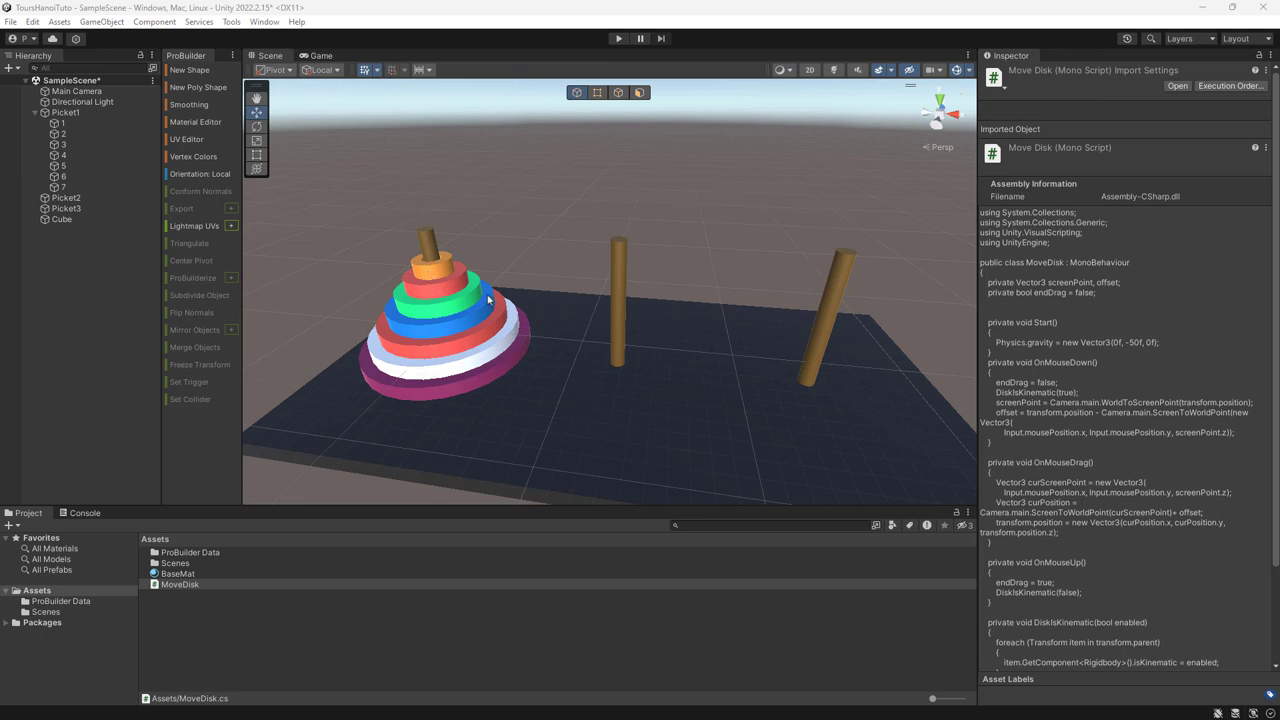
pyautogui.click(62, 123)
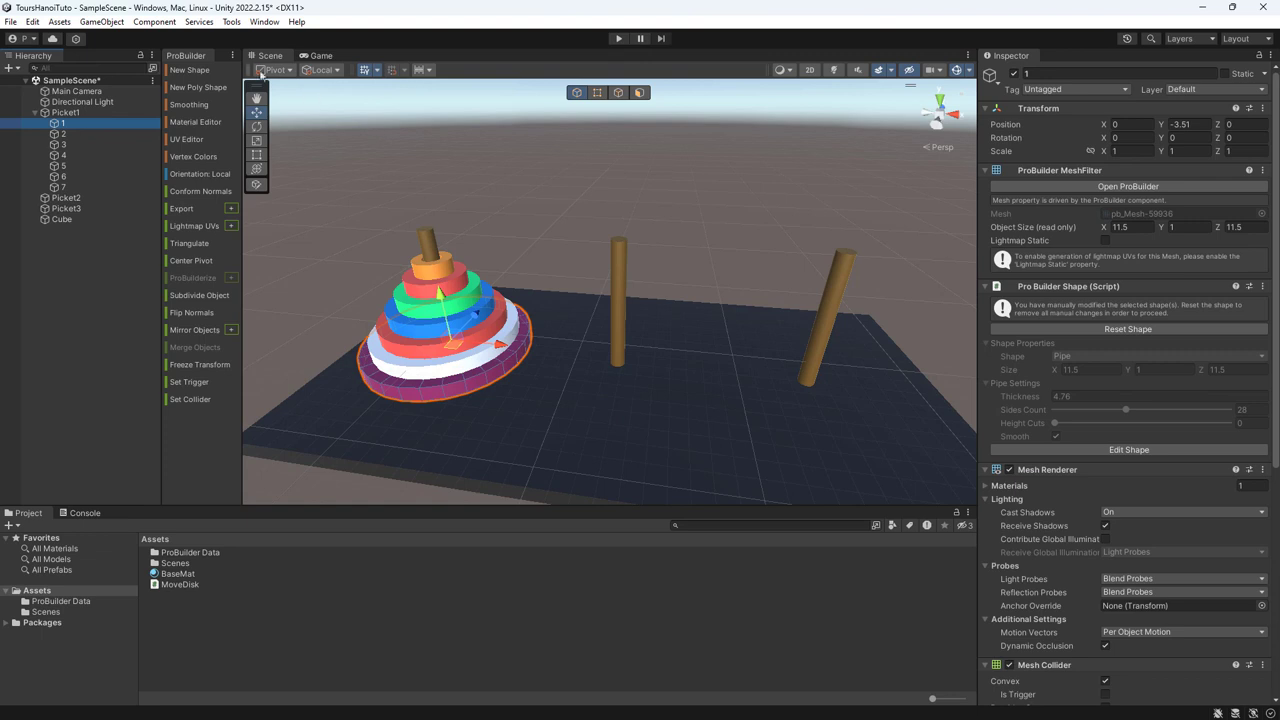
pyautogui.doubleClick(64, 126)
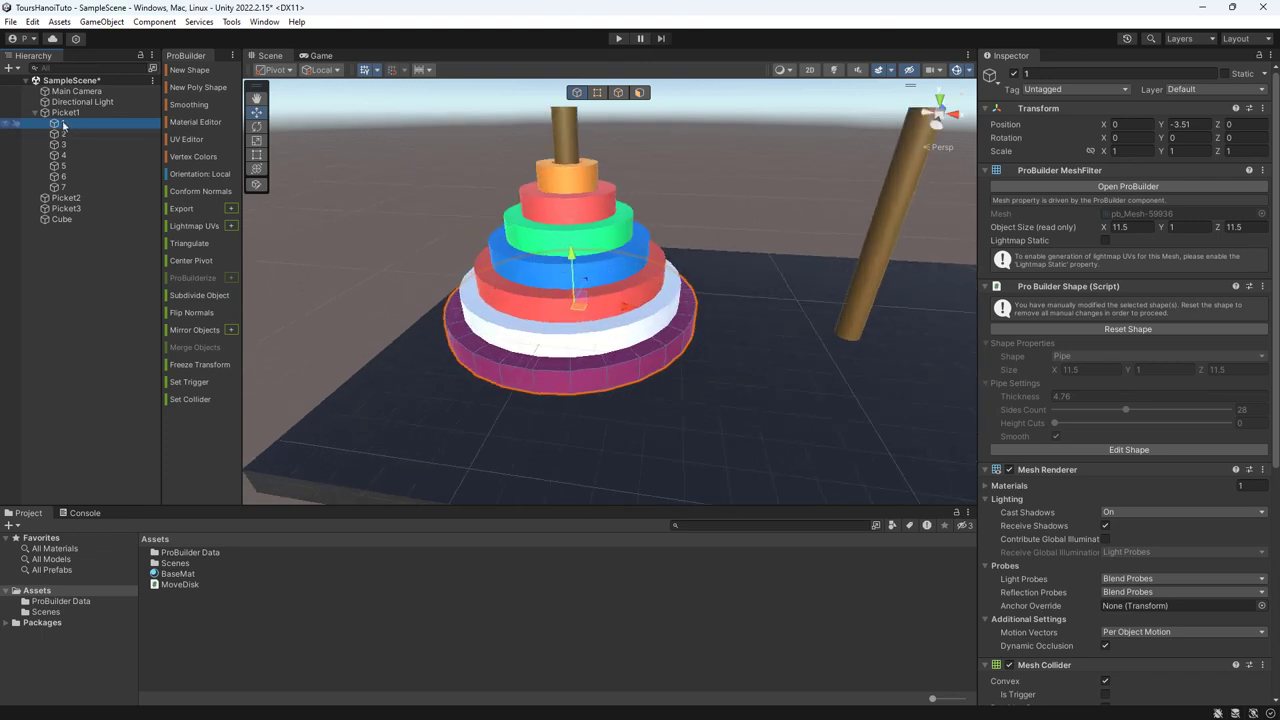
pyautogui.doubleClick(64, 188)
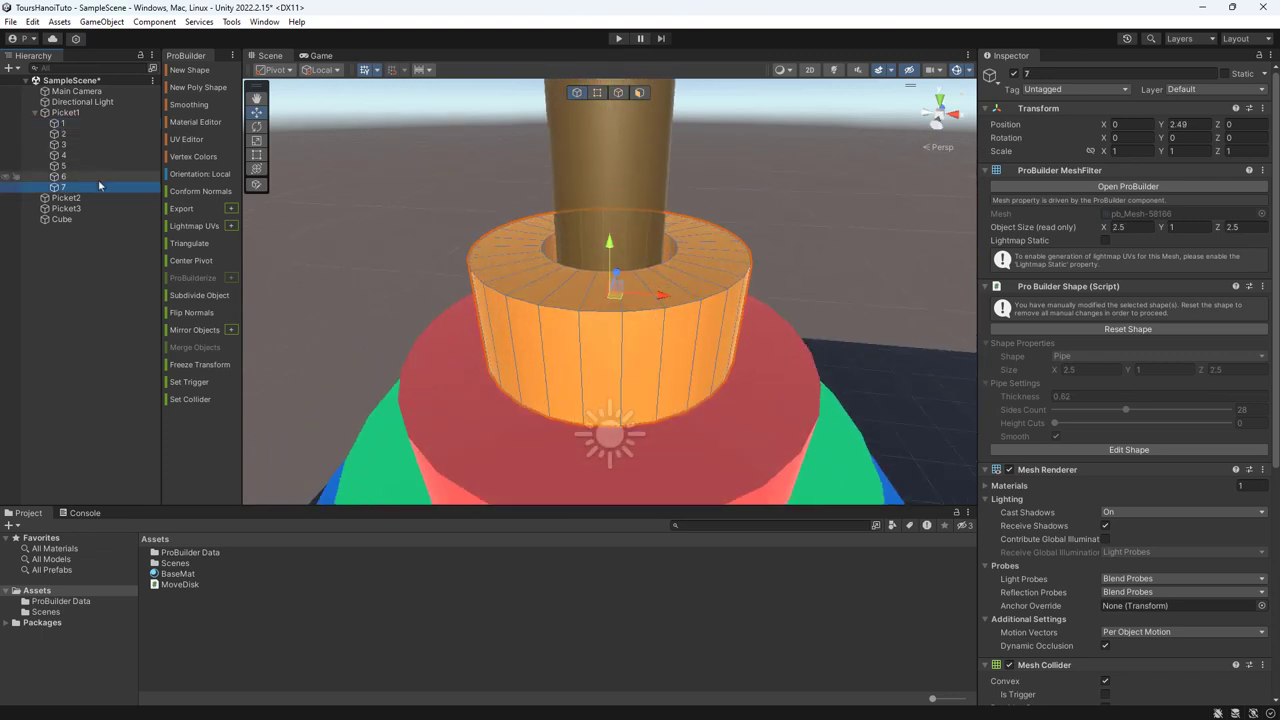
pyautogui.scroll(-10, 529, 279)
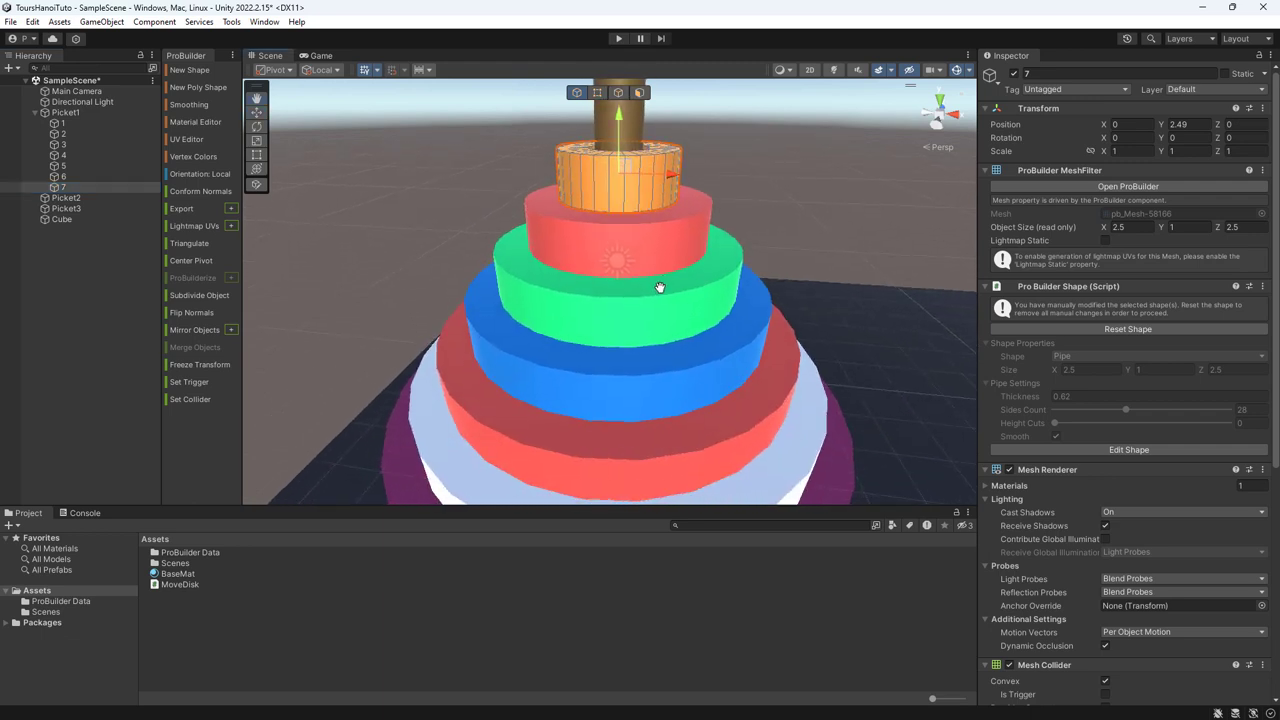
pyautogui.scroll(-2, 660, 290)
pyautogui.scroll(-2, 662, 350)
pyautogui.scroll(-1, 648, 324)
pyautogui.scroll(-2, 647, 327)
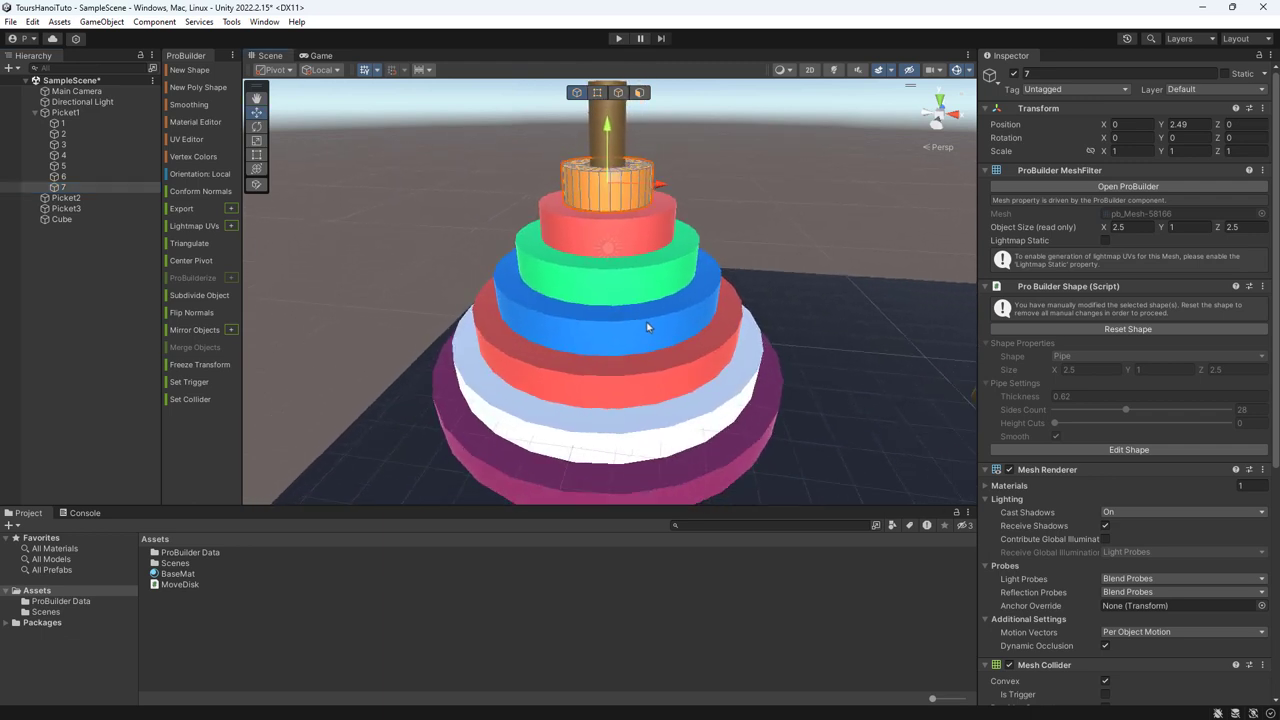
pyautogui.click(64, 190)
pyautogui.click(64, 167)
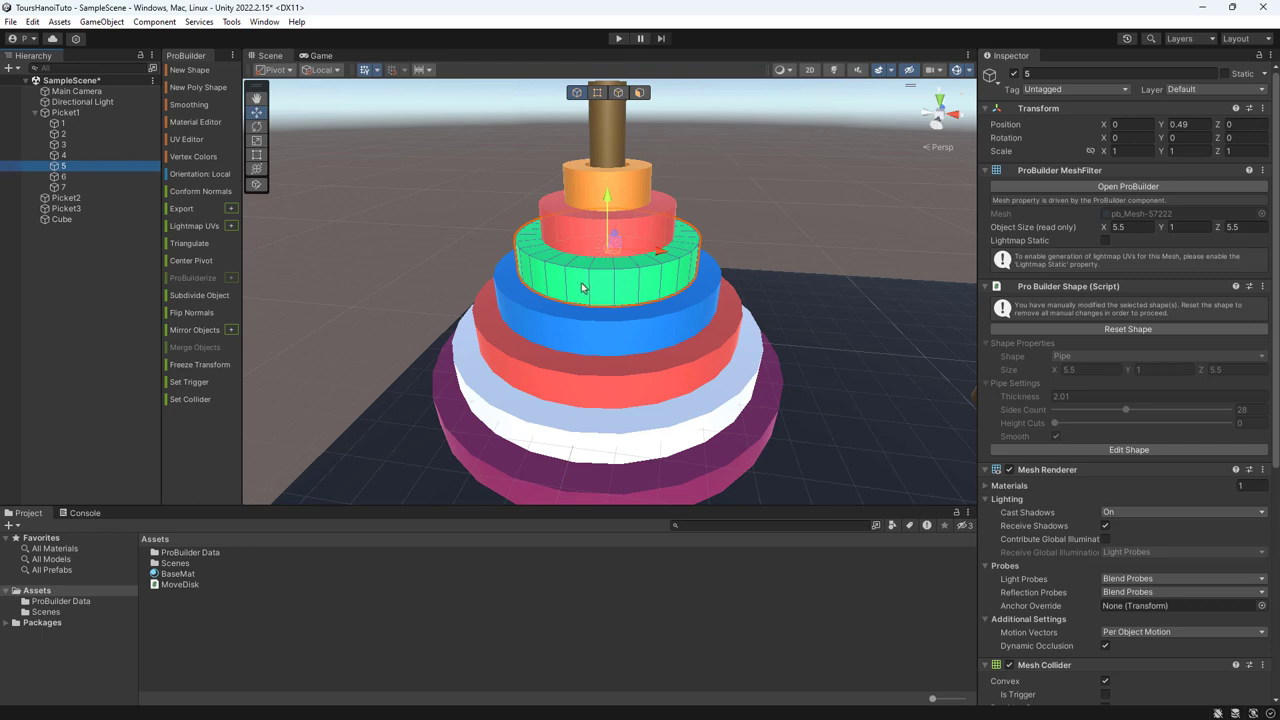
pyautogui.click(66, 187)
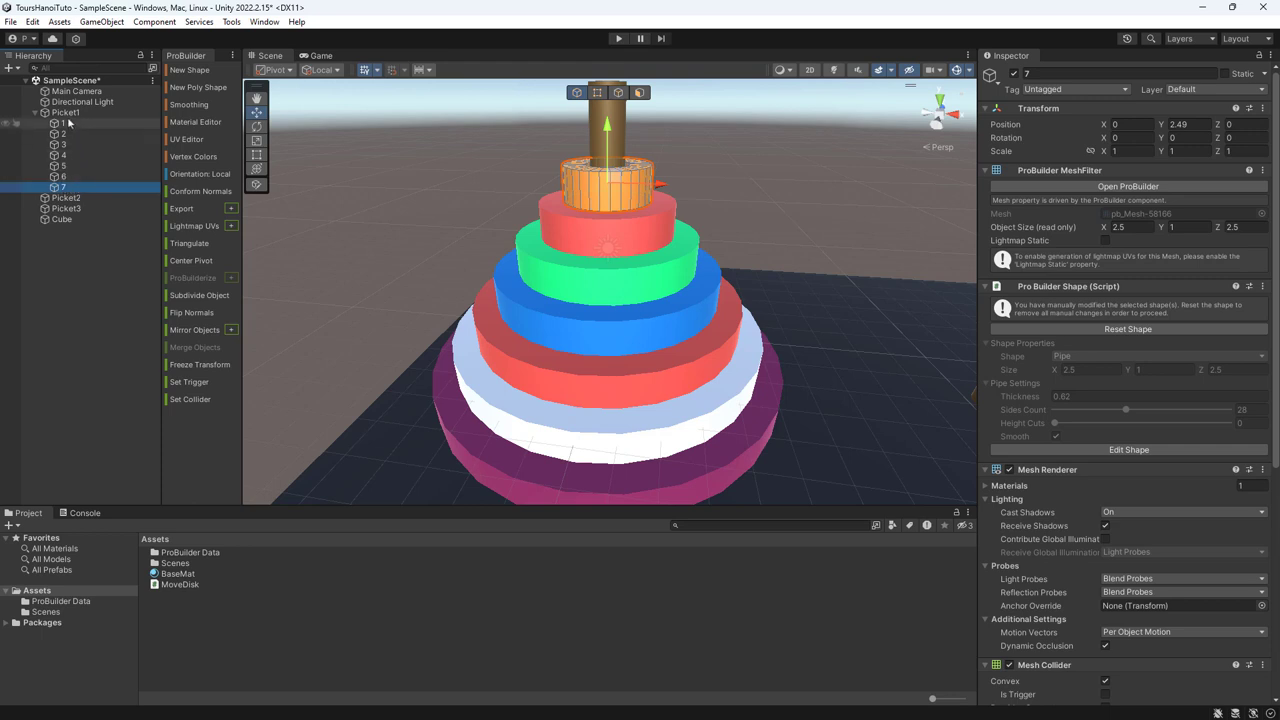
pyautogui.scroll(-2, 747, 383)
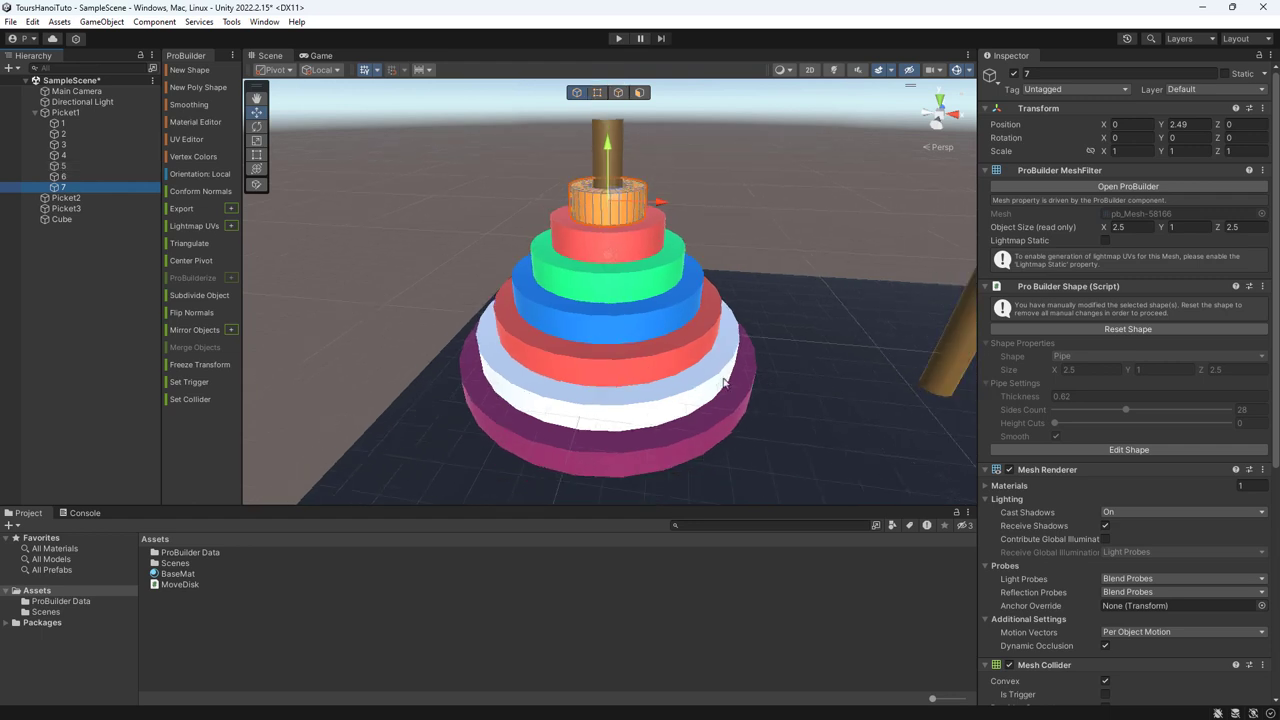
pyautogui.click(66, 197)
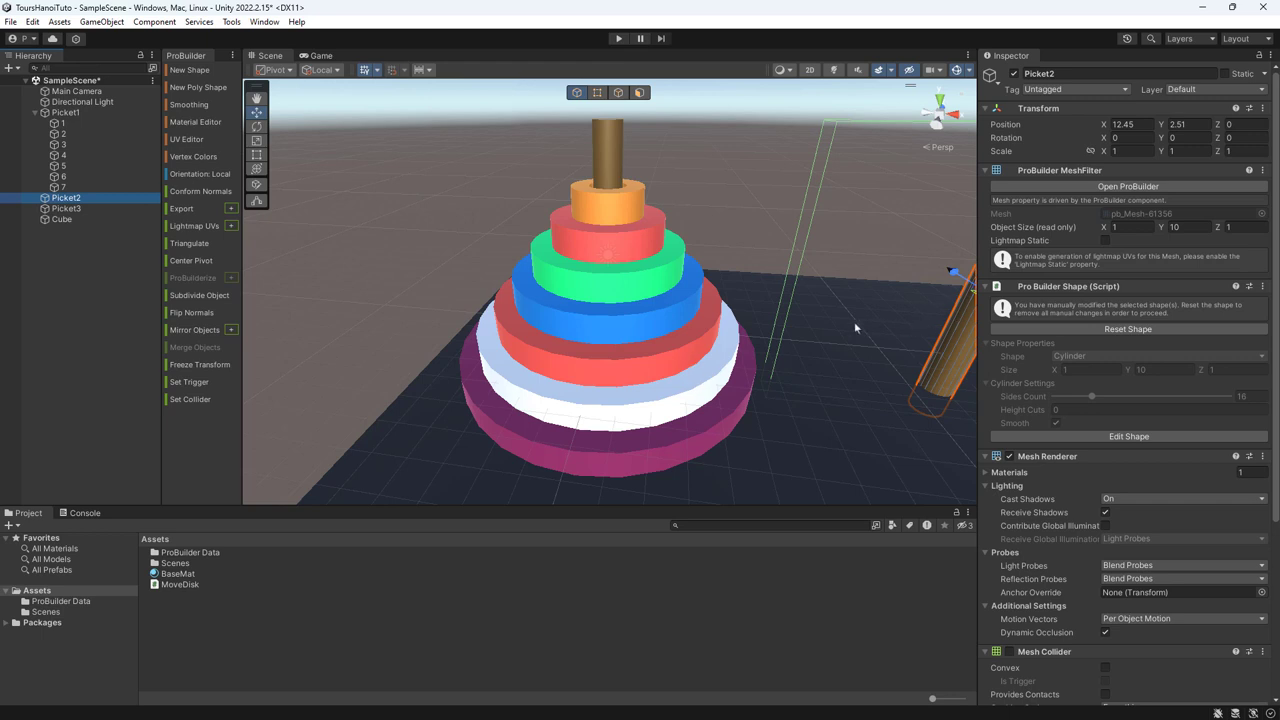
pyautogui.press('f')
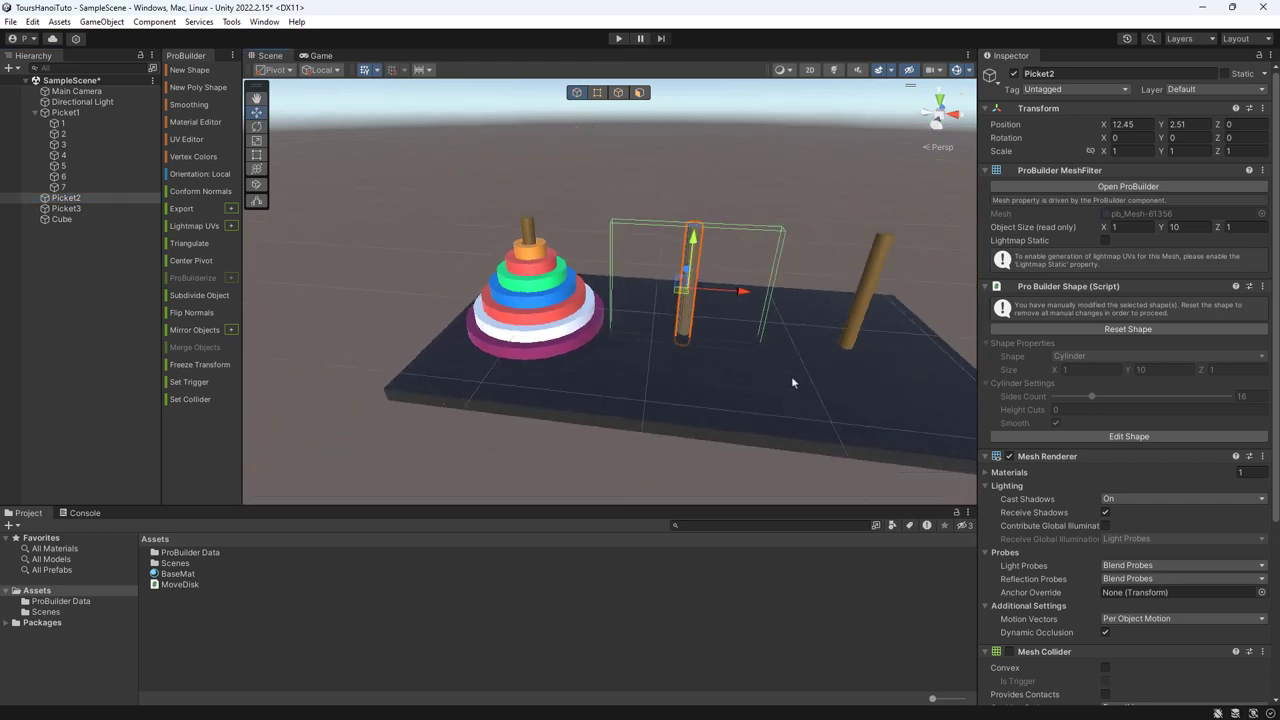
pyautogui.moveTo(791, 376); pyautogui.dragTo(648, 352, button='right')
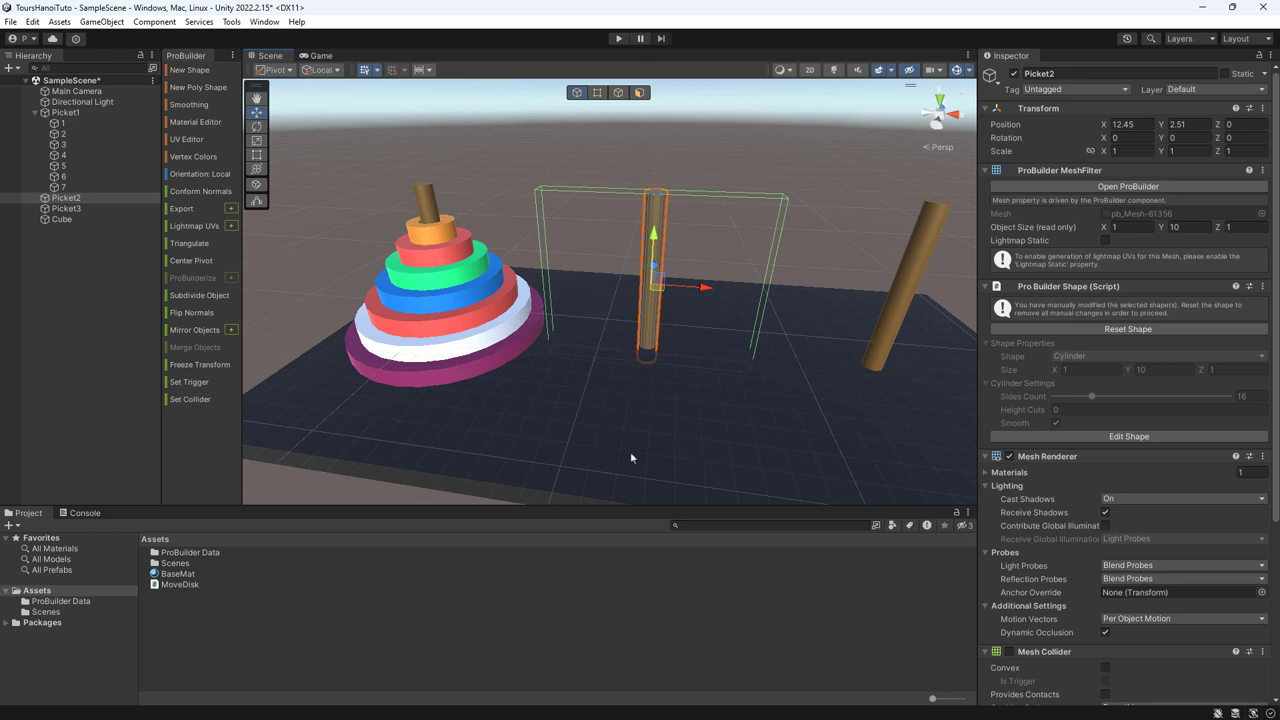
# - Add a private bool canMove() method starting with int currentNumber = int.Parse(gameObject.name);
pyautogui.doubleClick(180, 584)
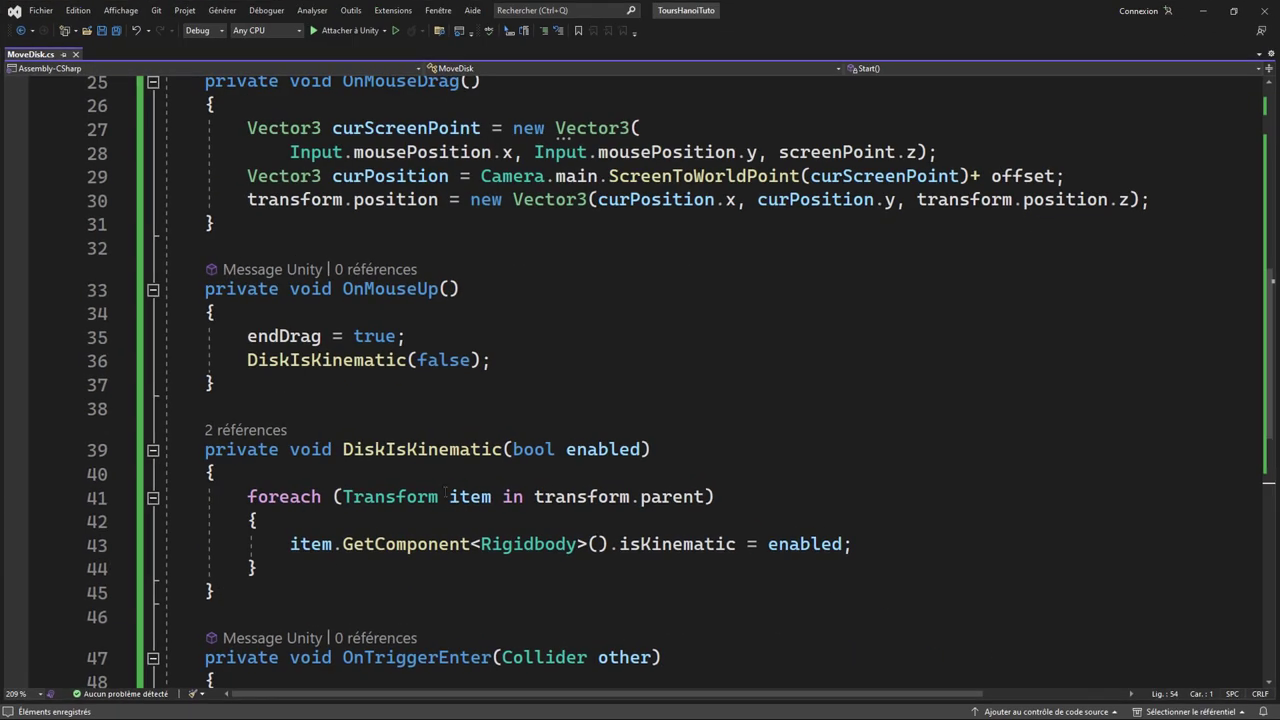
pyautogui.scroll(-5, 453, 471)
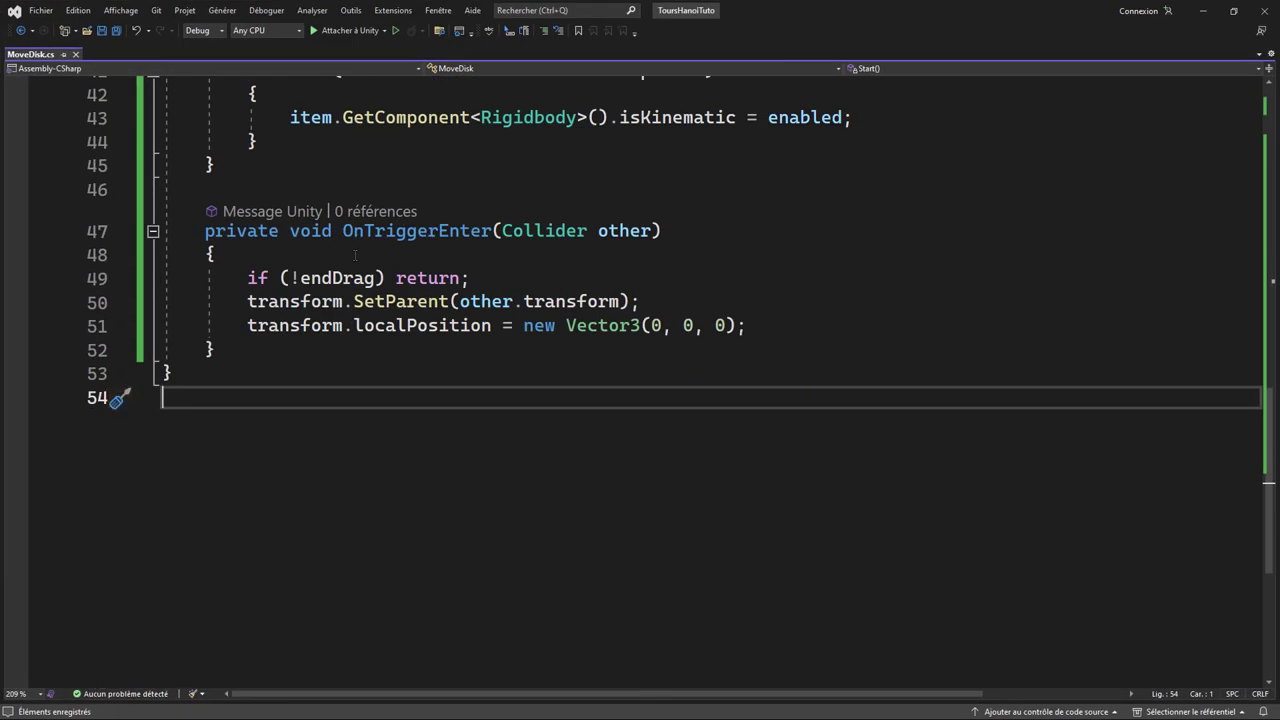
pyautogui.click(312, 358)
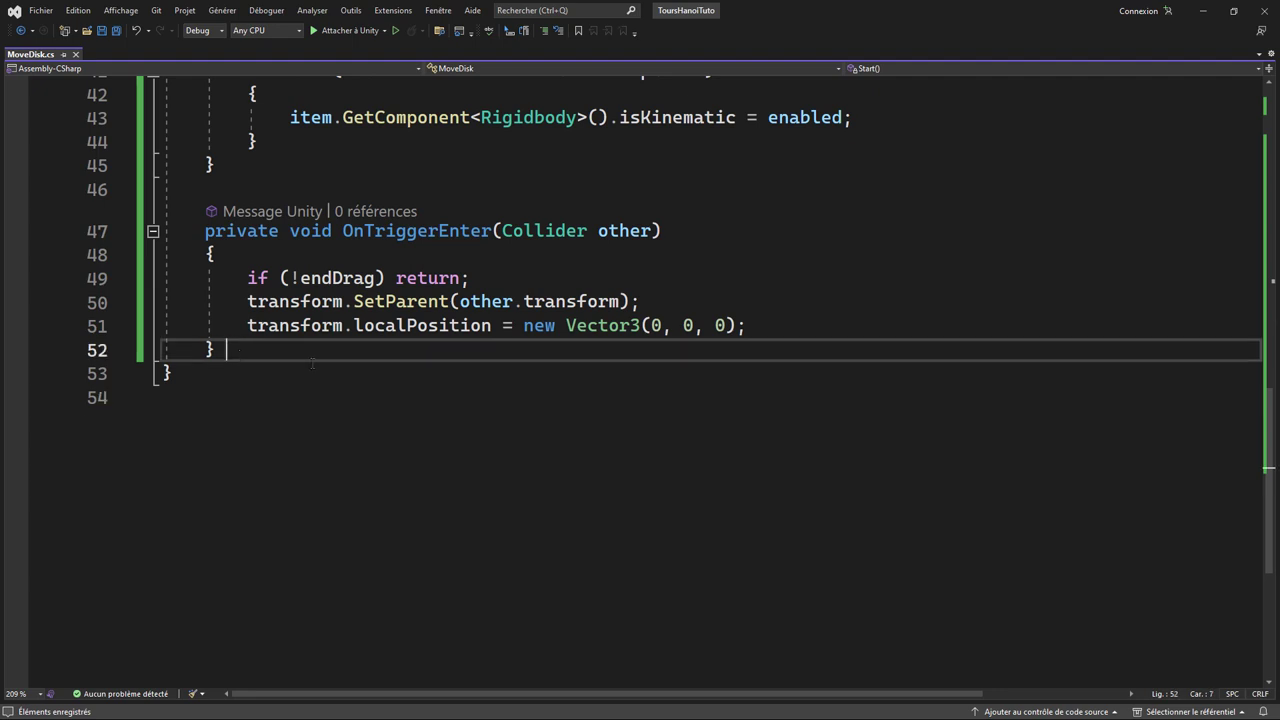
pyautogui.press('Return')
pyautogui.press('Return')
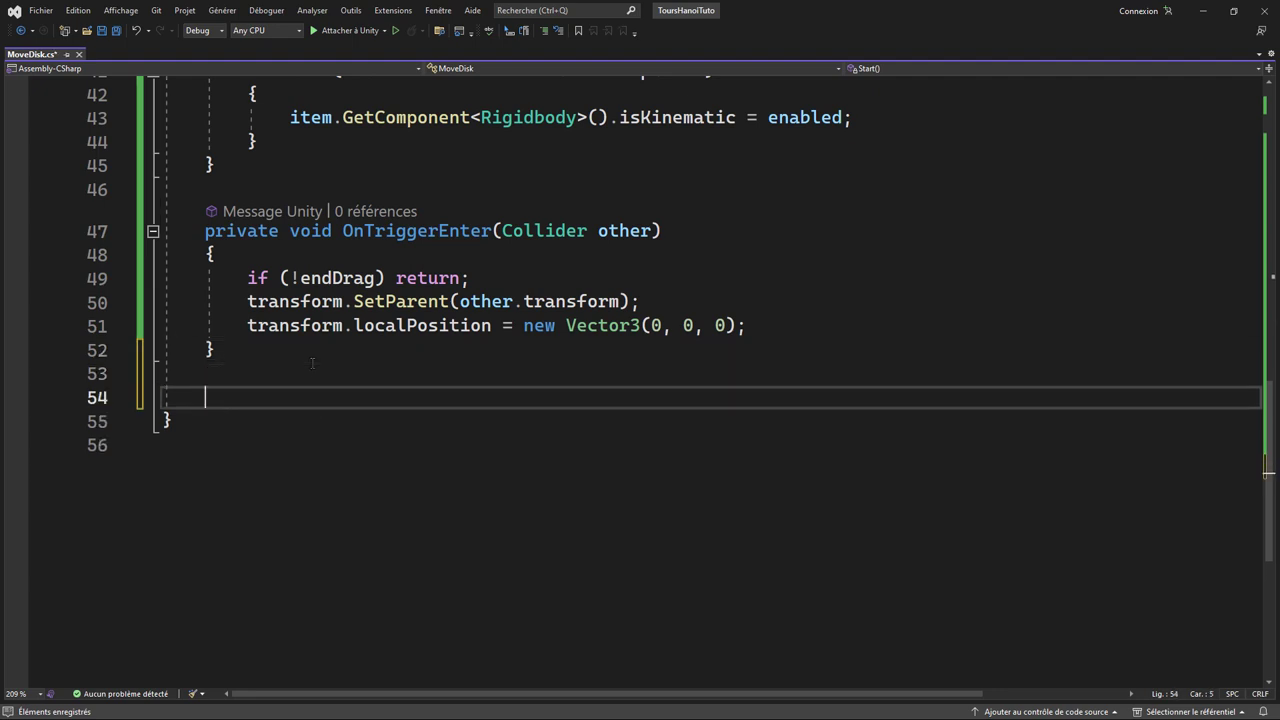
pyautogui.write('private ')
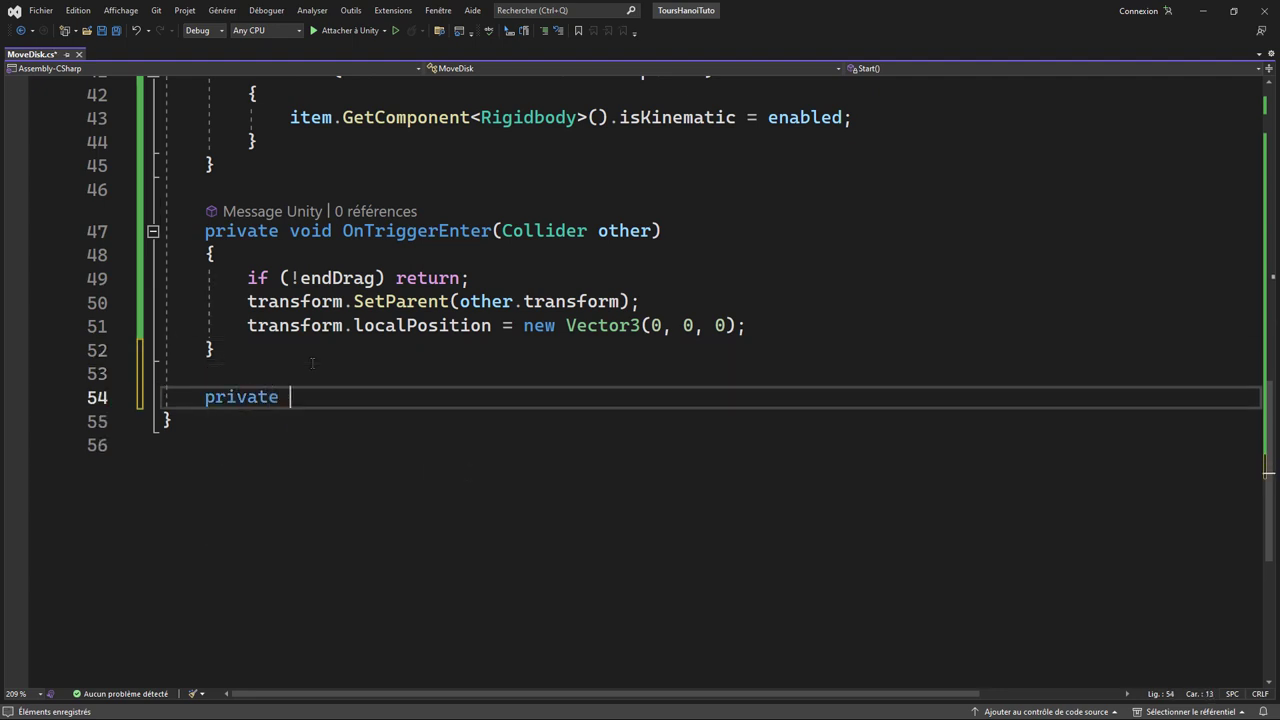
pyautogui.write('bool')
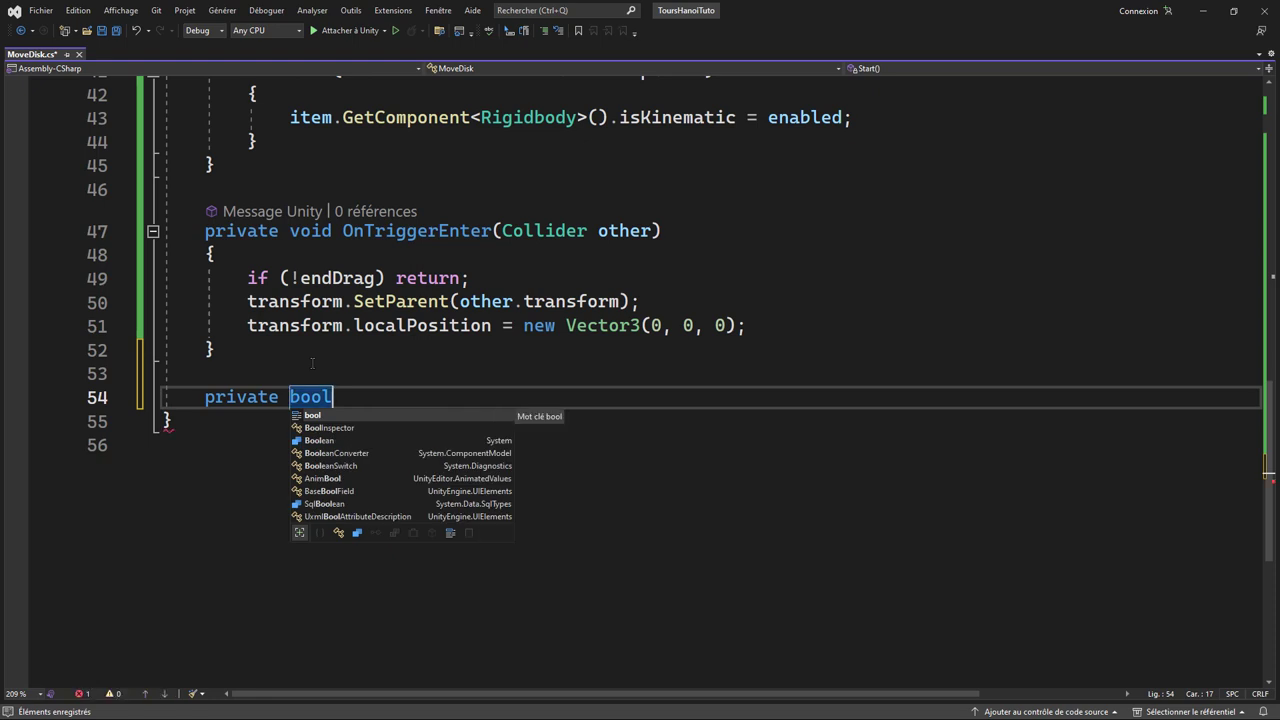
pyautogui.write(' can')
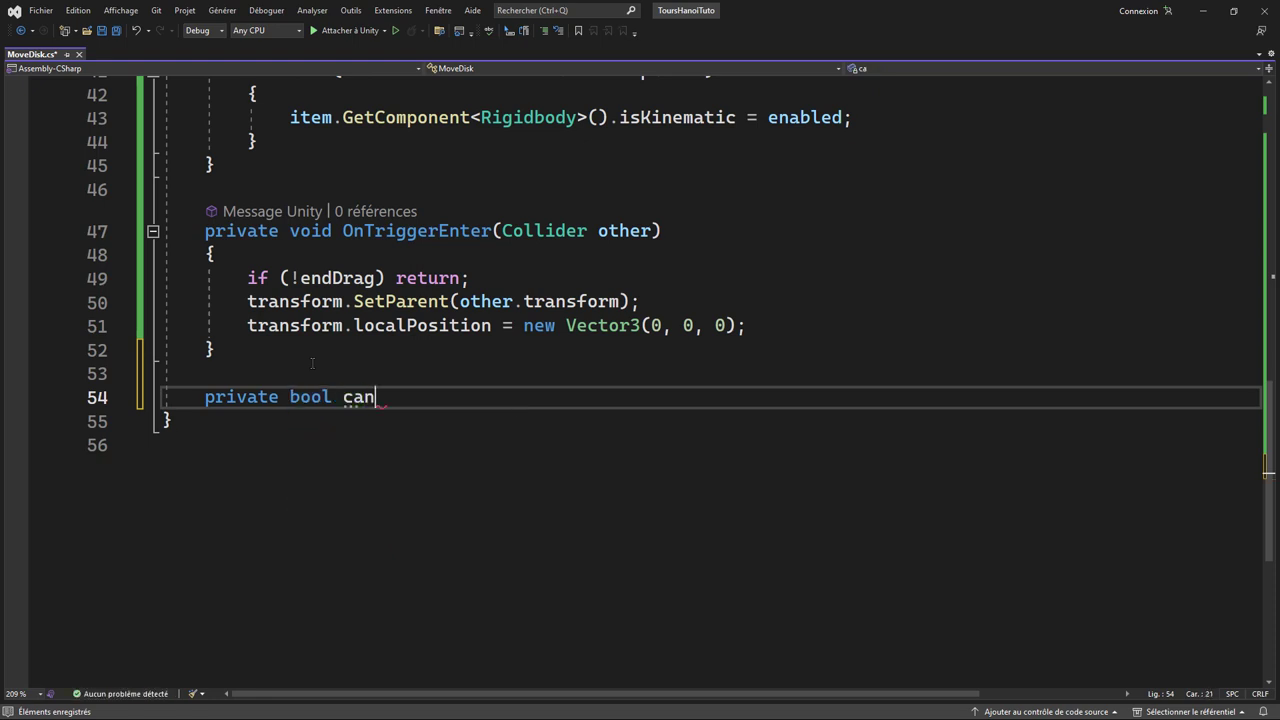
pyautogui.write('Move( {')
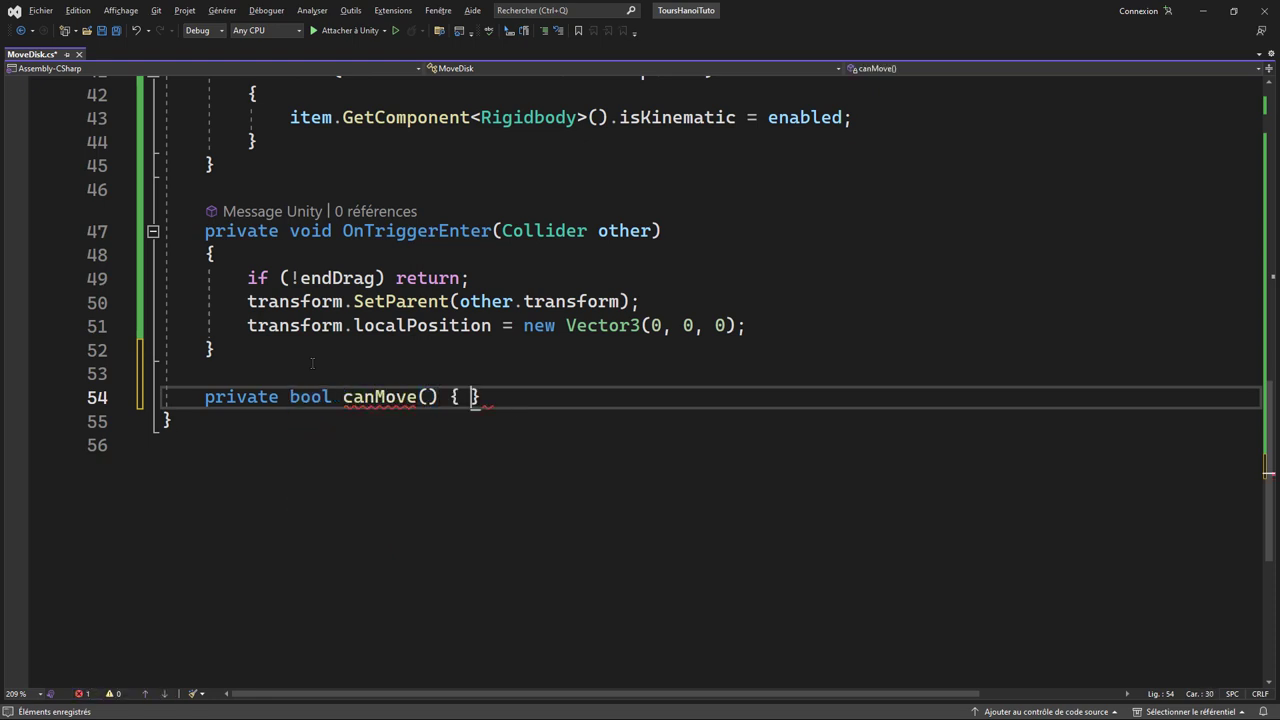
pyautogui.press('Return')
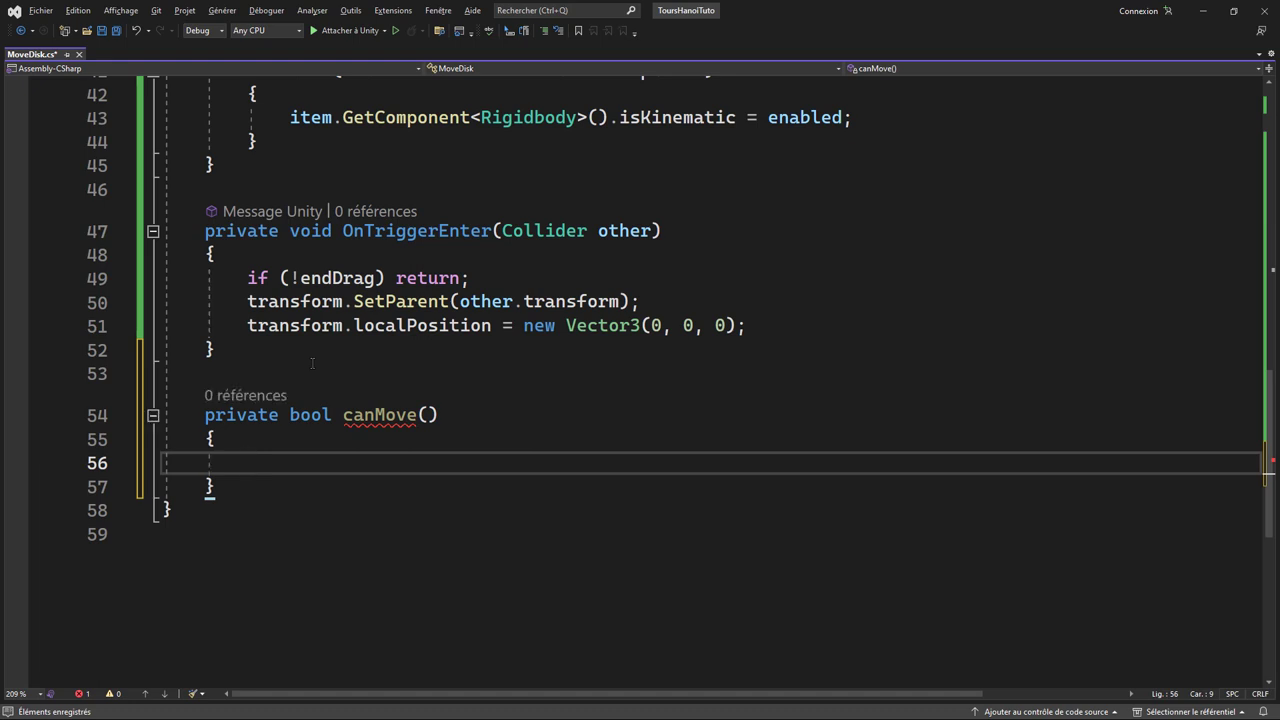
pyautogui.write('int current')
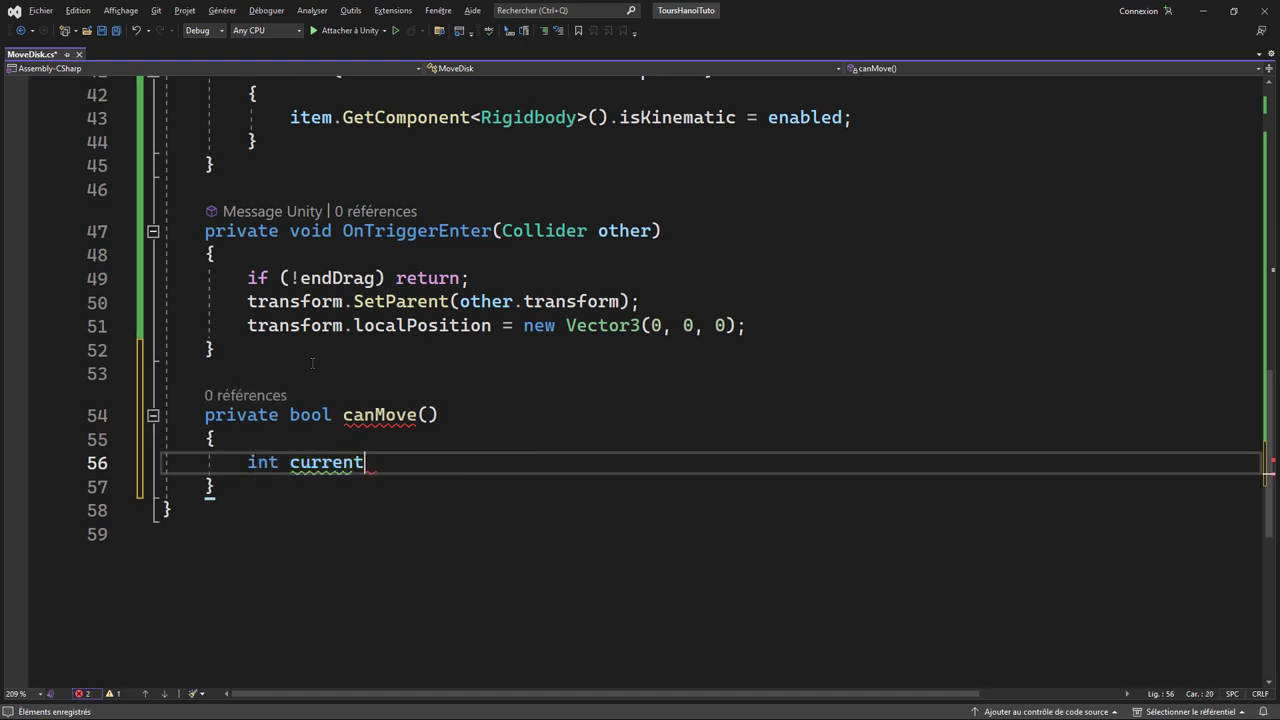
pyautogui.write('Number')
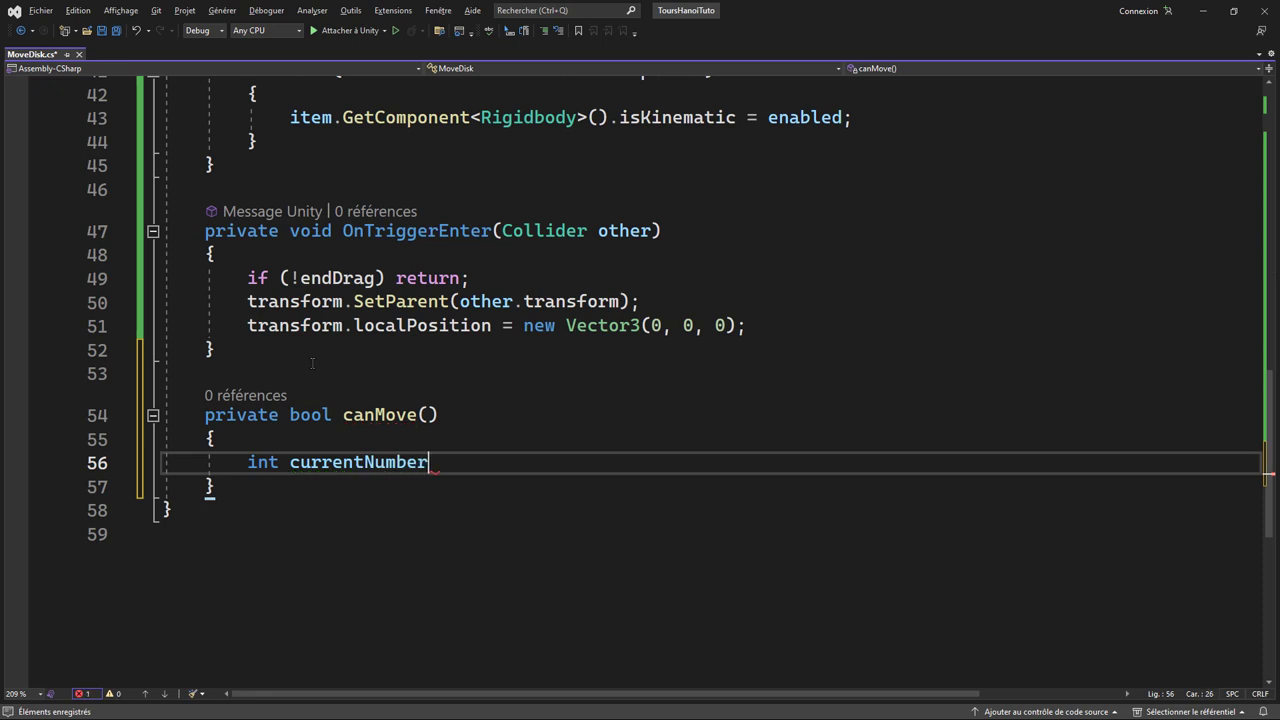
pyautogui.write(' = in')
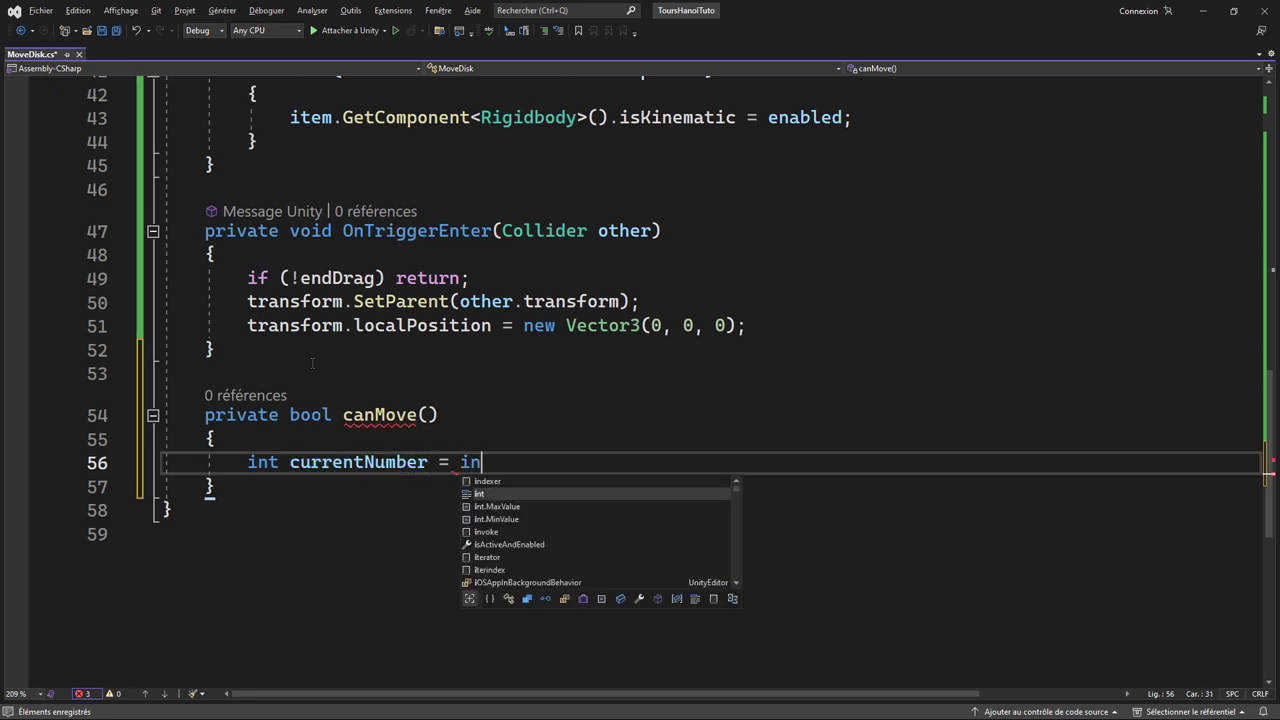
pyautogui.write('t.Parse')
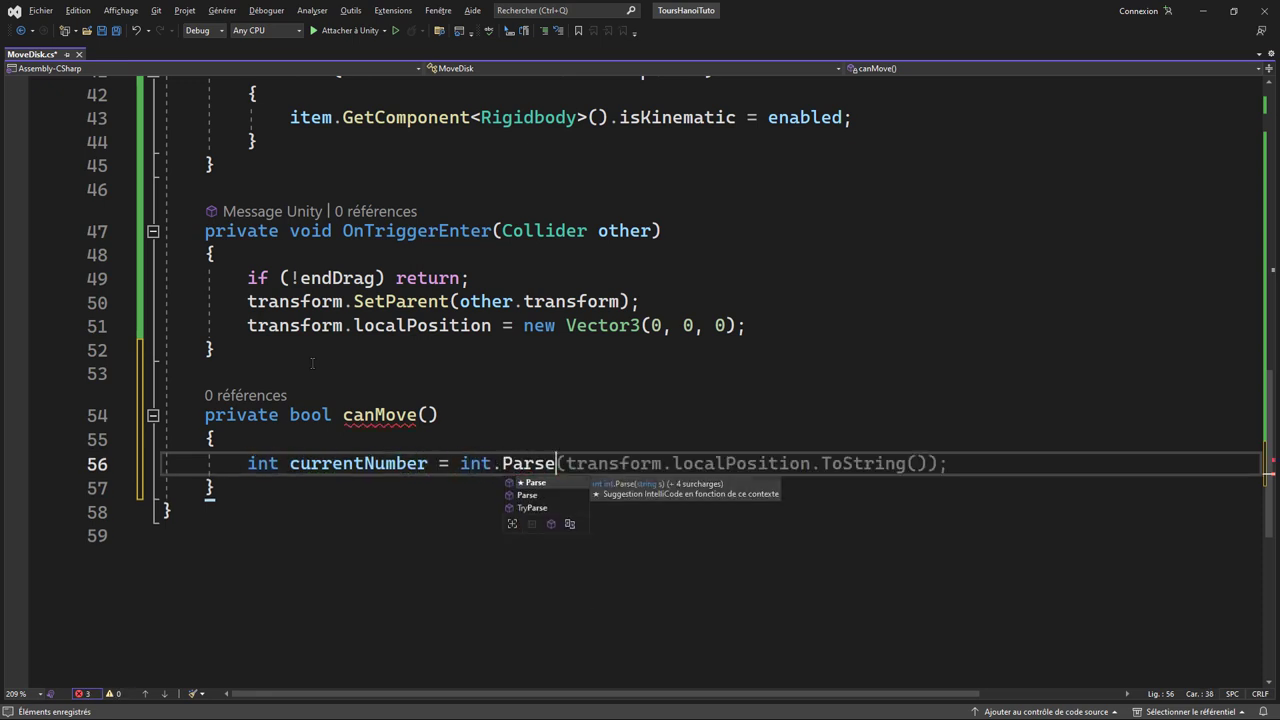
pyautogui.press('Escape')
pyautogui.write('(')
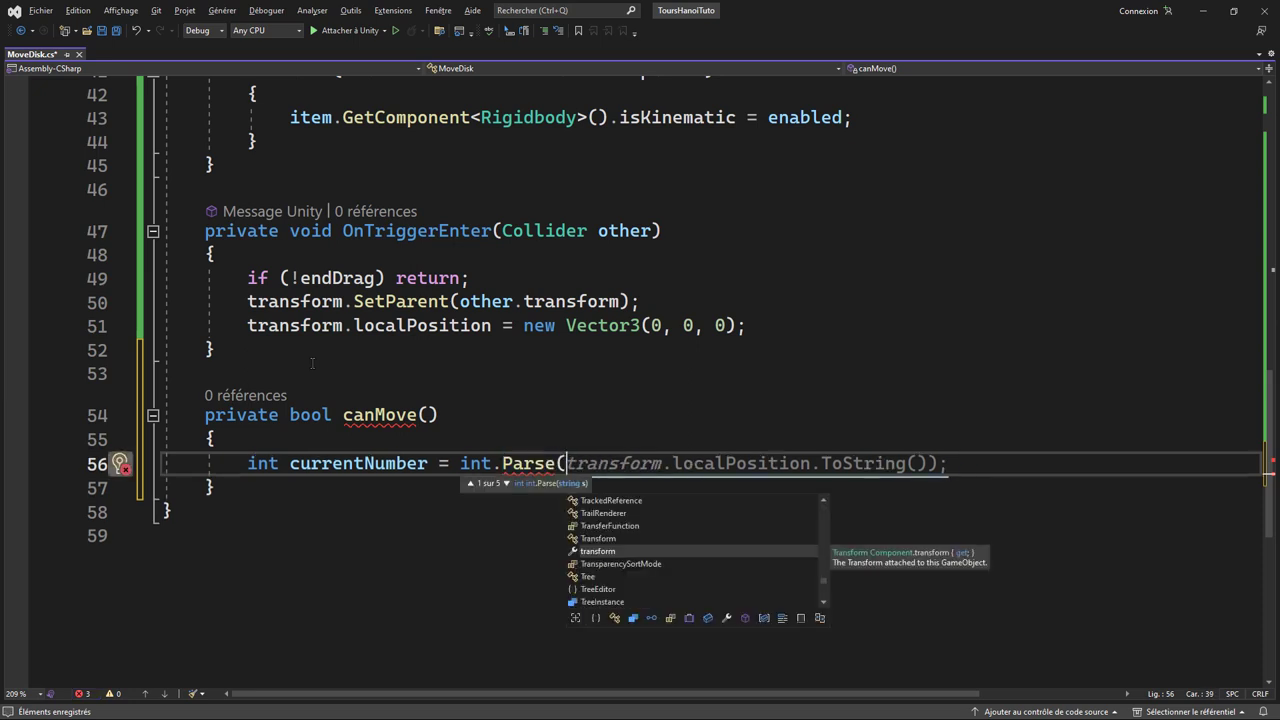
pyautogui.write('gameObject.name);')
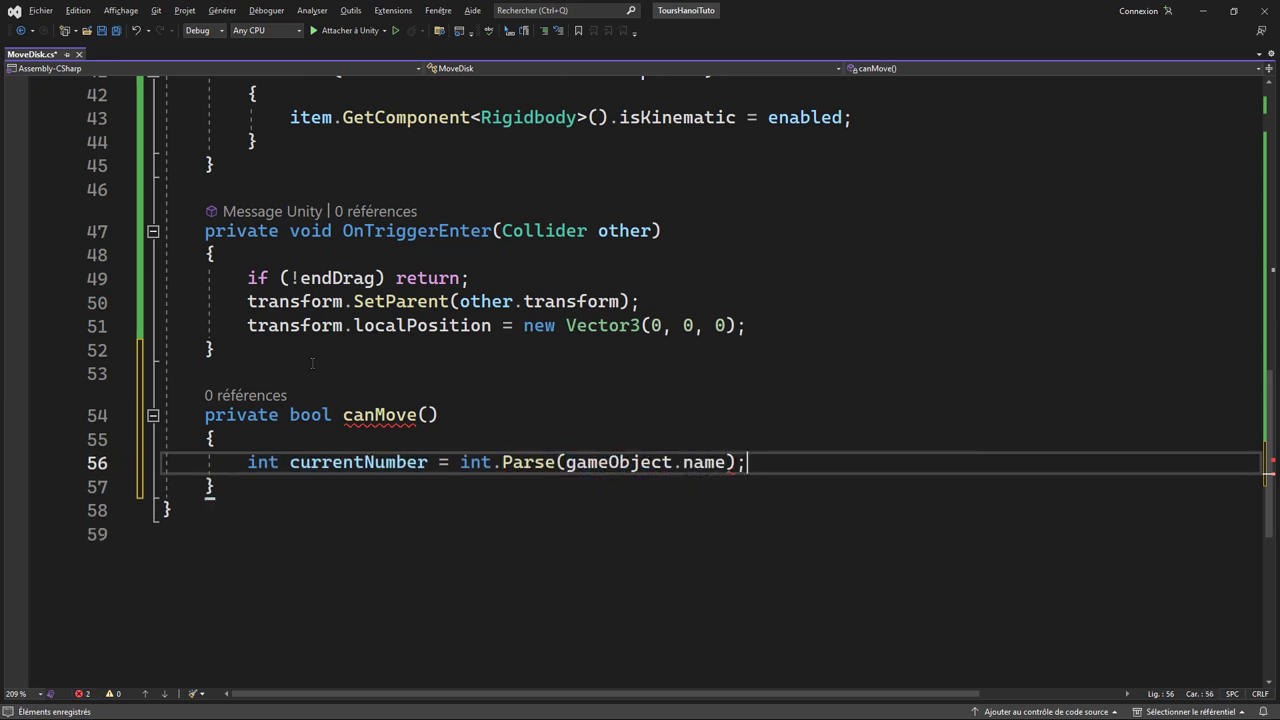
pyautogui.press('Return')
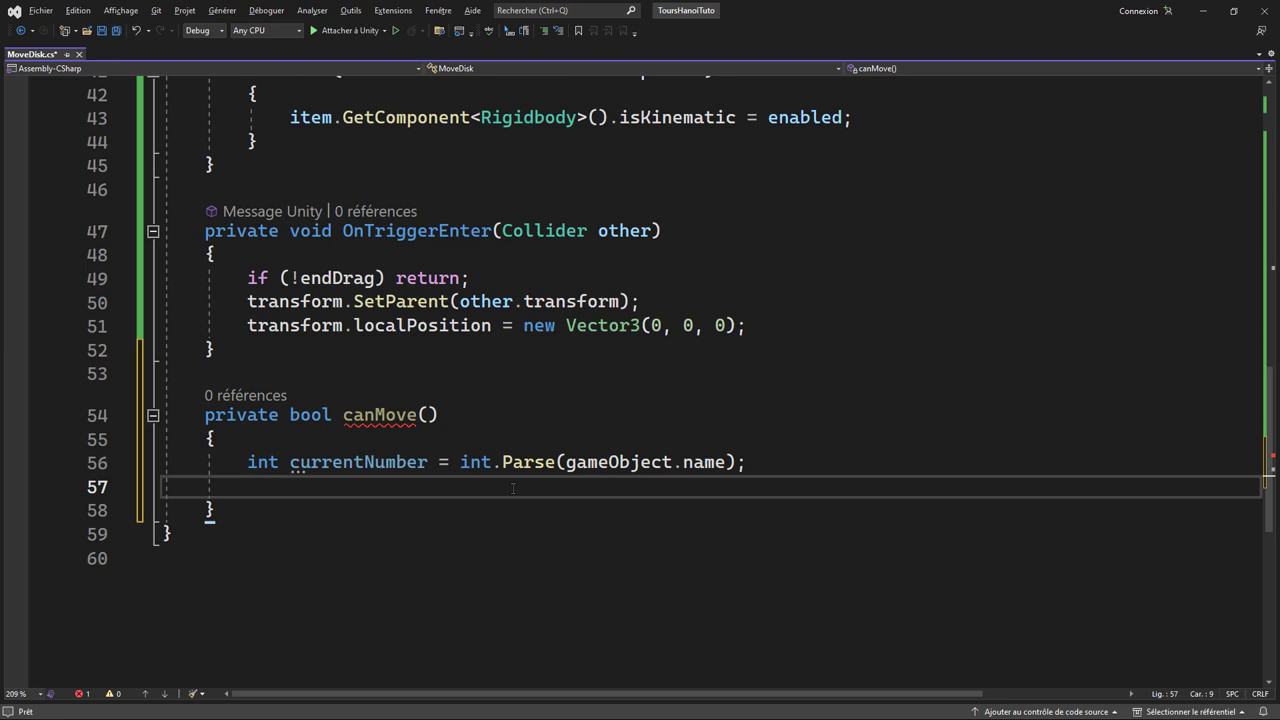
# - Add a foreach (Transform item in transform.parent) loop inside canMove
pyautogui.press('Return')
pyautogui.write('for')
pyautogui.press('Down')
pyautogui.press('Tab')
pyautogui.press('Tab')
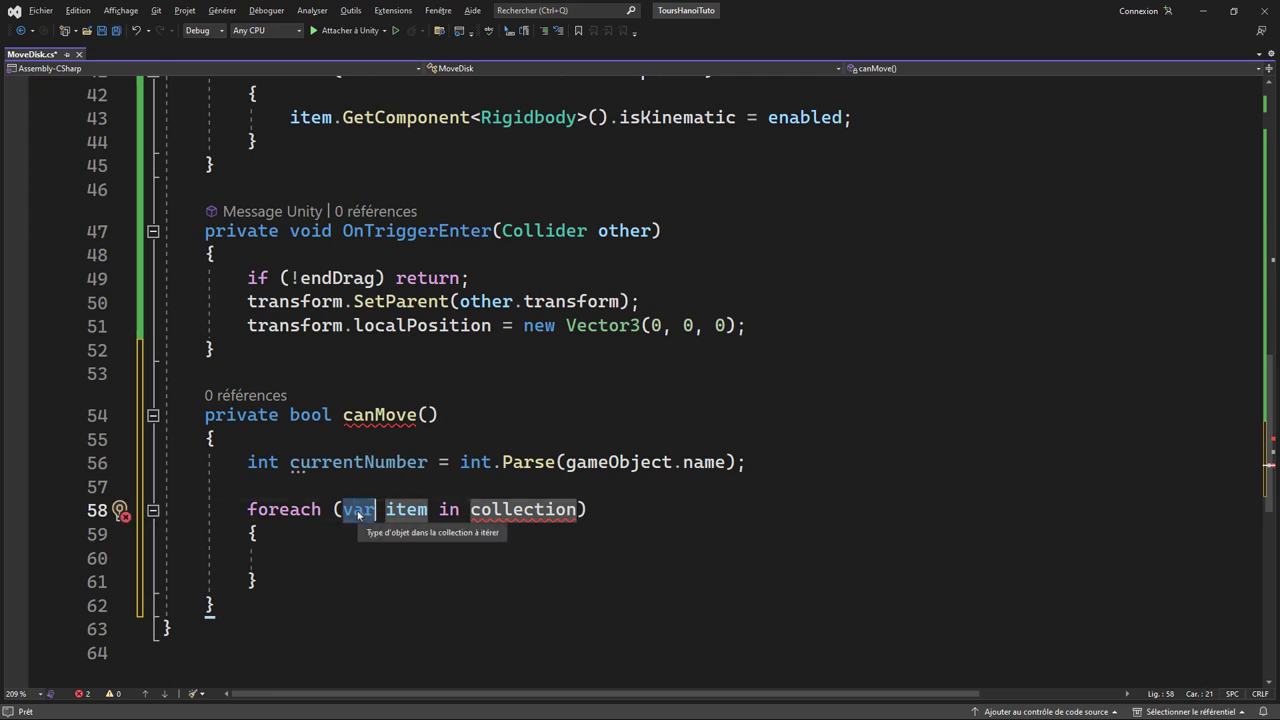
pyautogui.write('Tra')
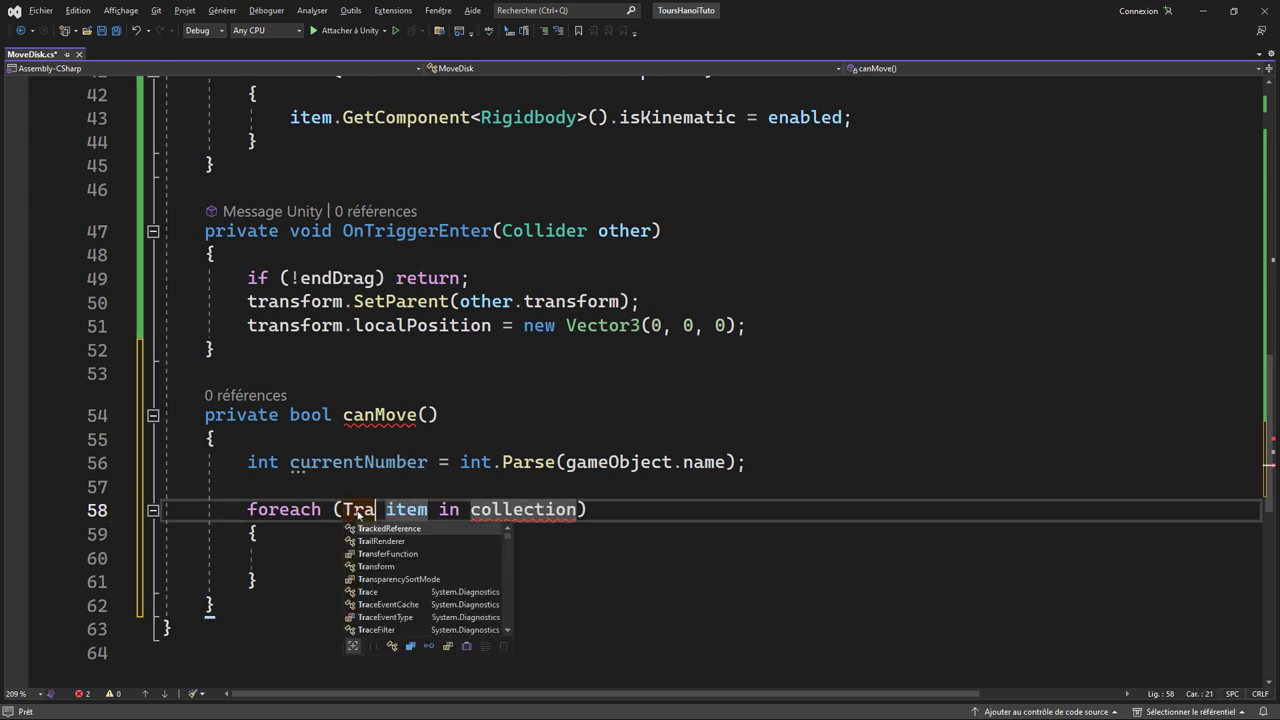
pyautogui.press('Down')
pyautogui.press('Tab')
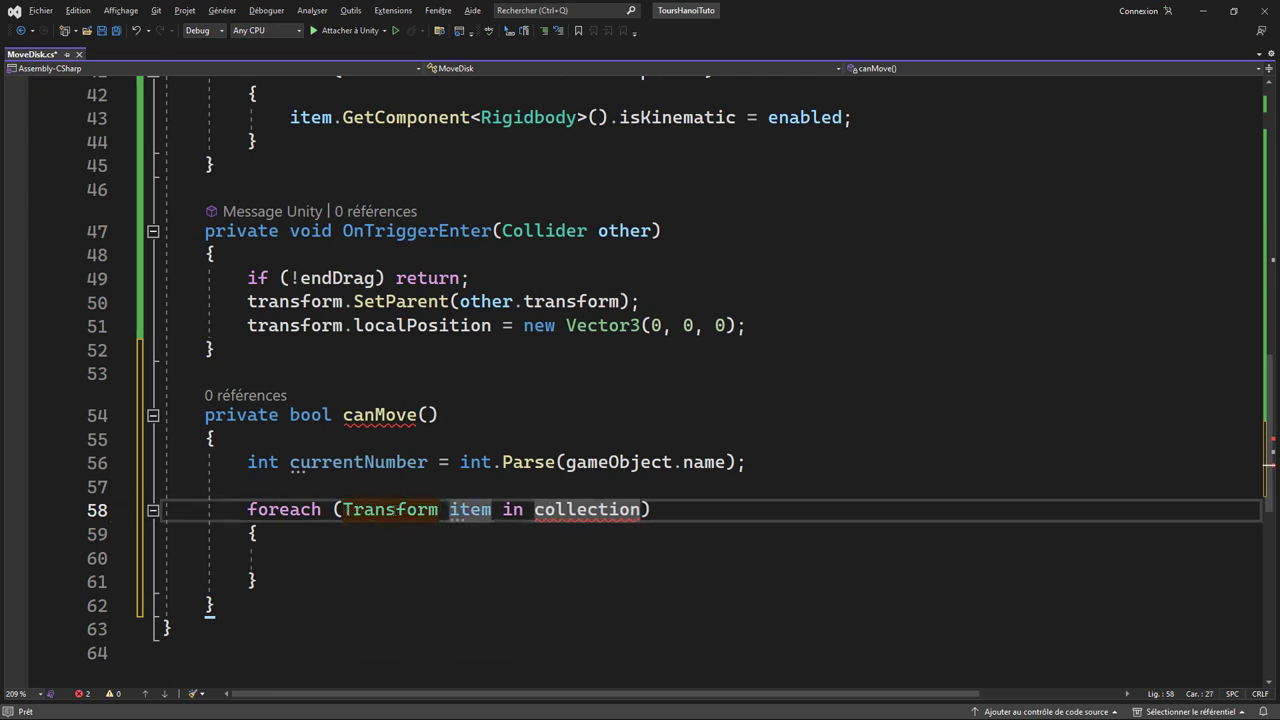
pyautogui.press('Tab')
pyautogui.press('Tab')
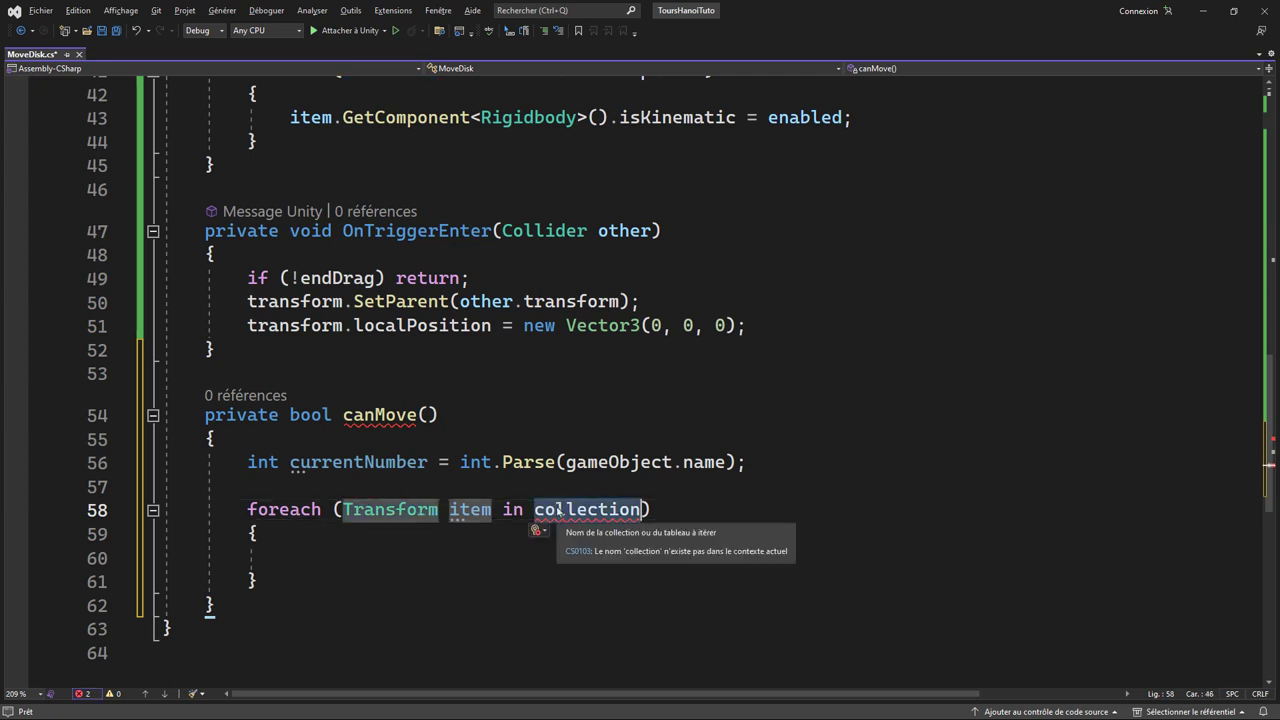
pyautogui.write('t')
pyautogui.press('Tab')
pyautogui.write('.p')
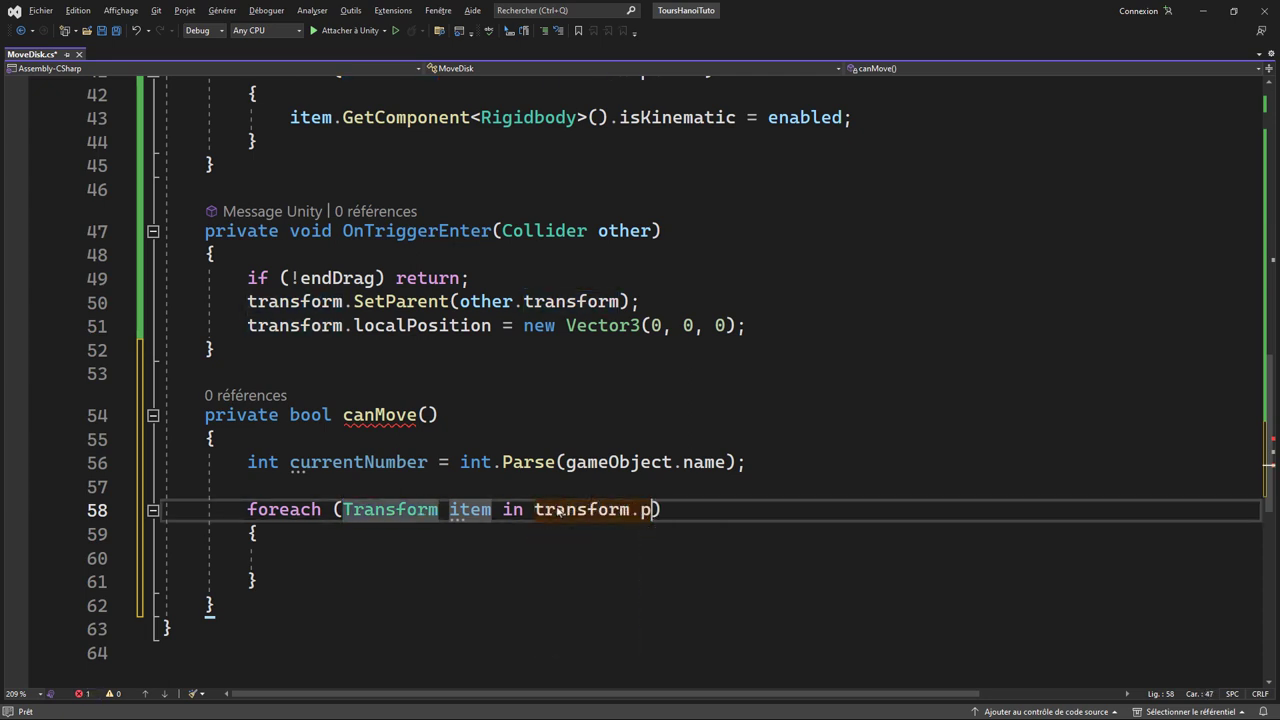
pyautogui.press('Tab')
pyautogui.press('End')
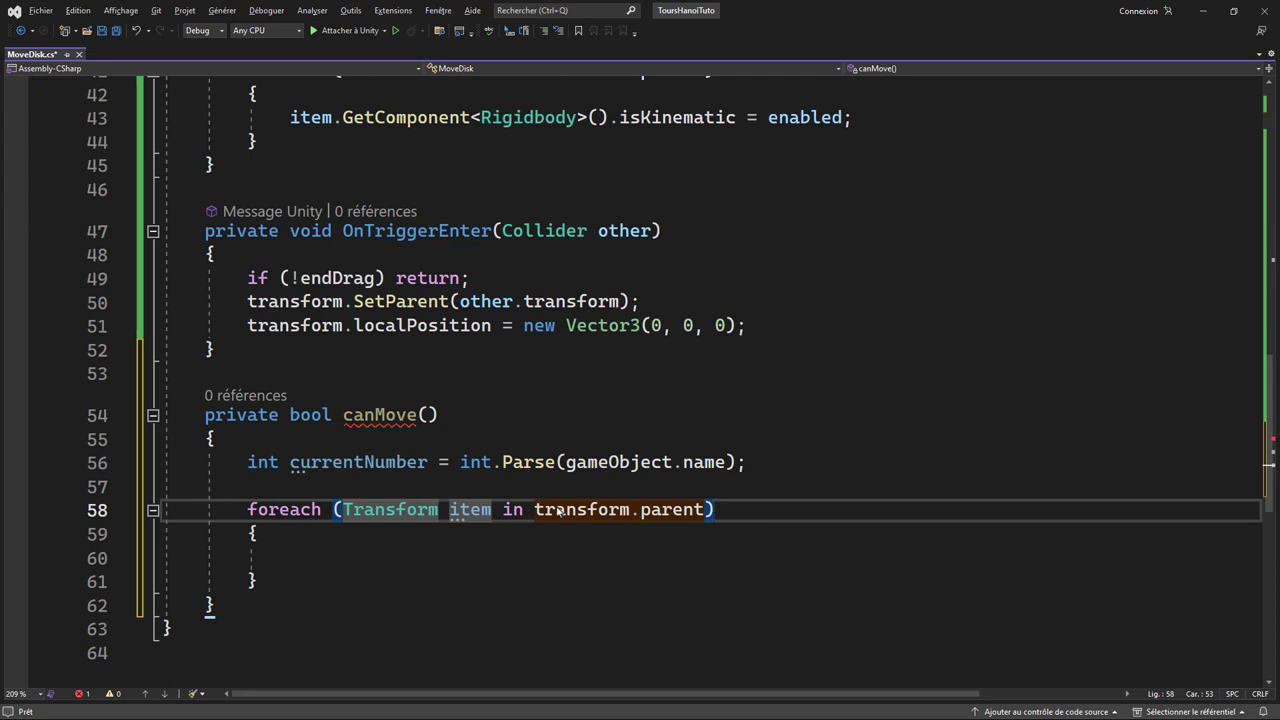
pyautogui.press('Down')
pyautogui.press('Down')
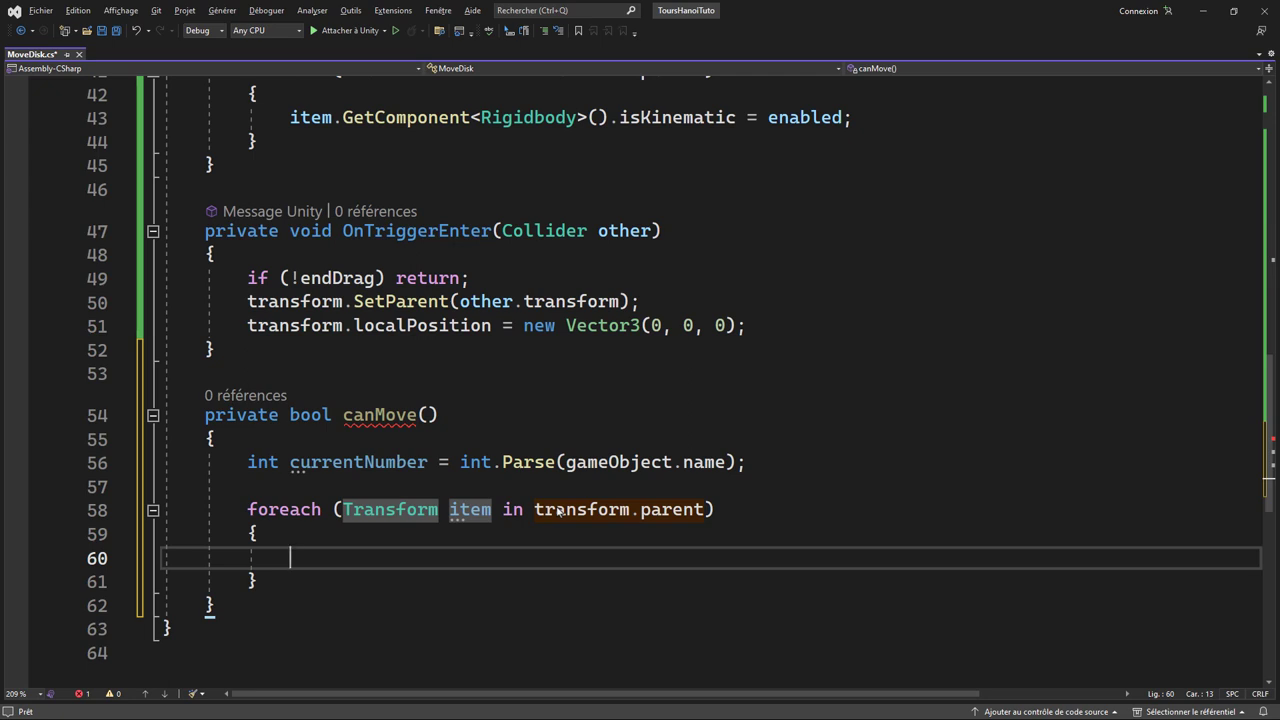
# - In the loop, return false if currentNumber < int.Parse(item.gameObject.name)
pyautogui.write('if(')
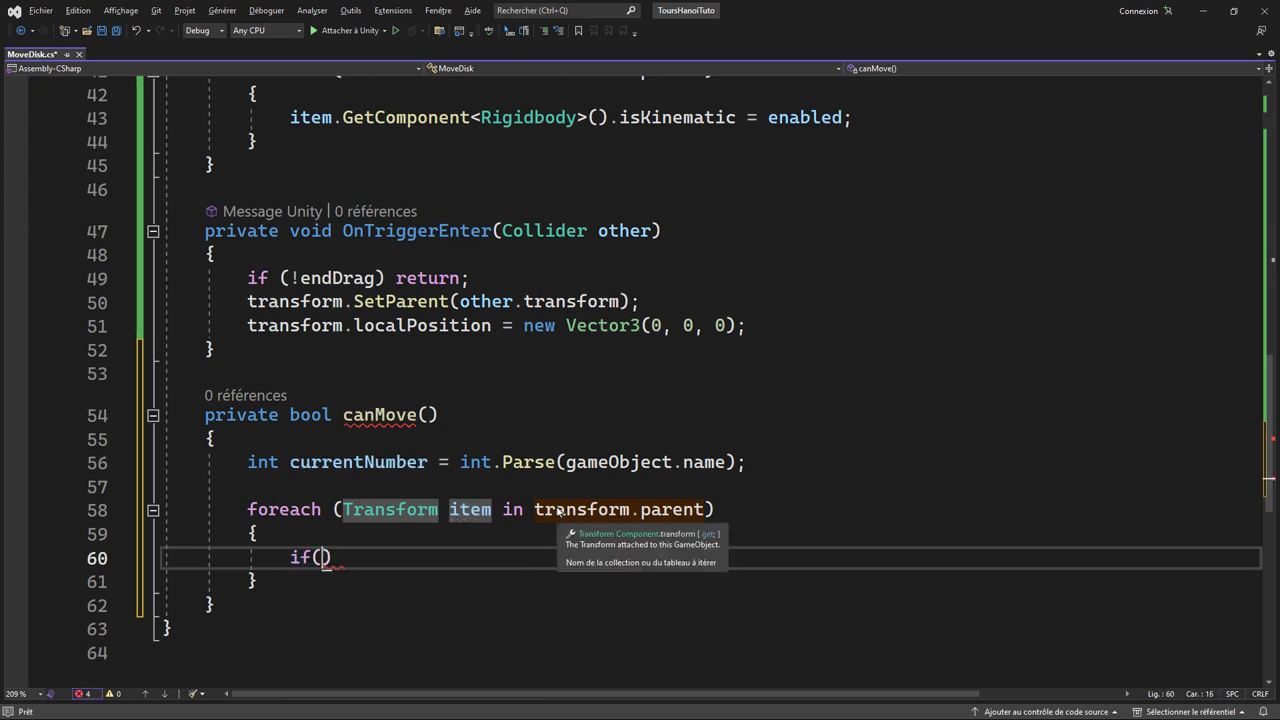
pyautogui.write('cu')
pyautogui.press('Tab')
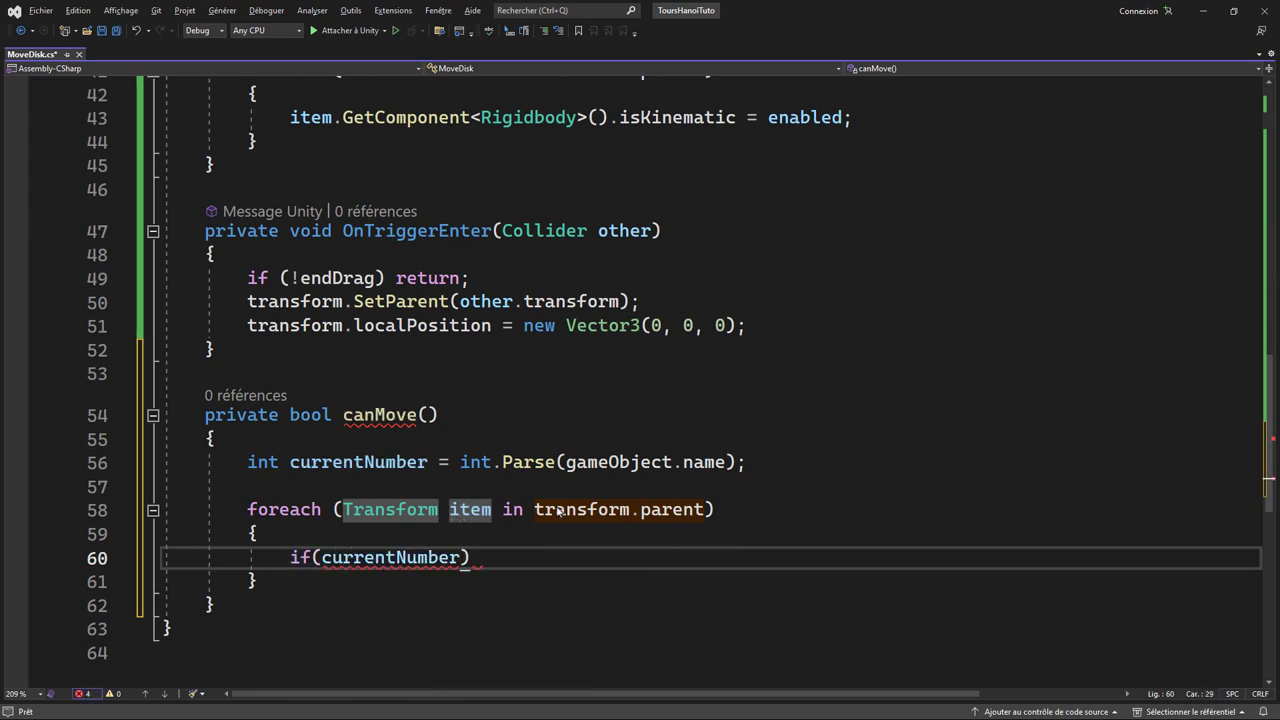
pyautogui.write('< i')
pyautogui.write('nt.')
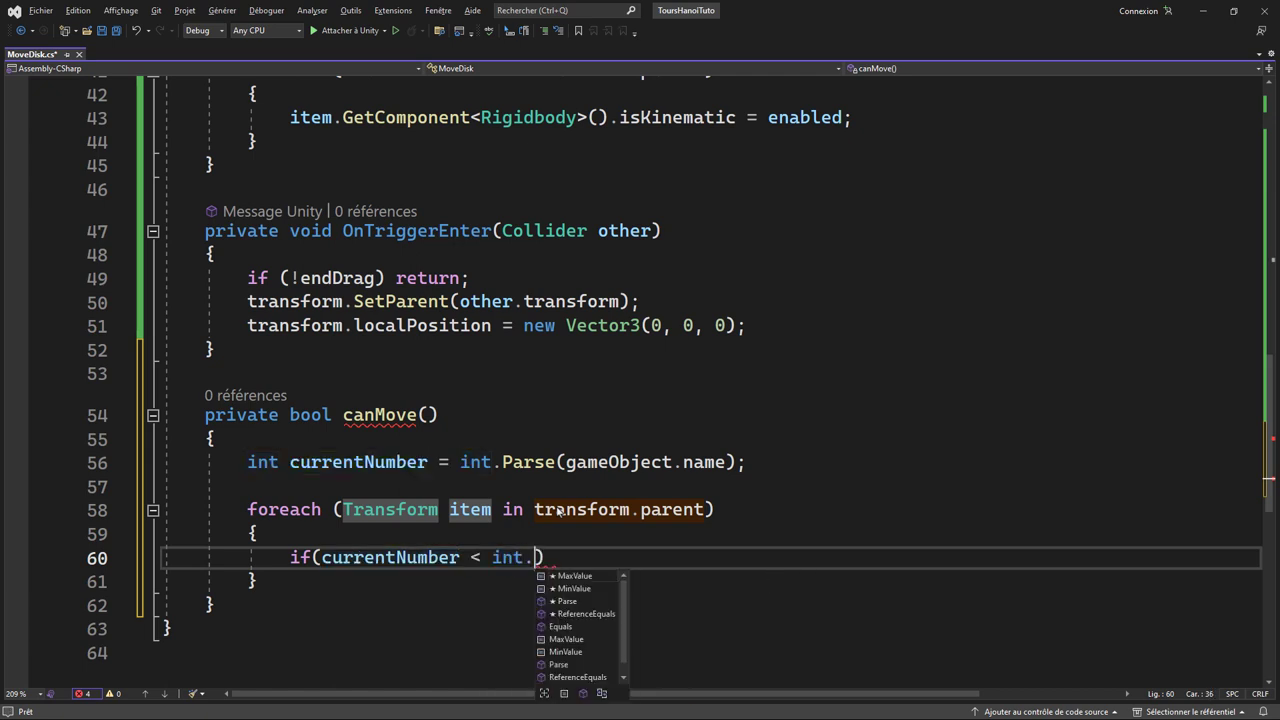
pyautogui.write('parse(')
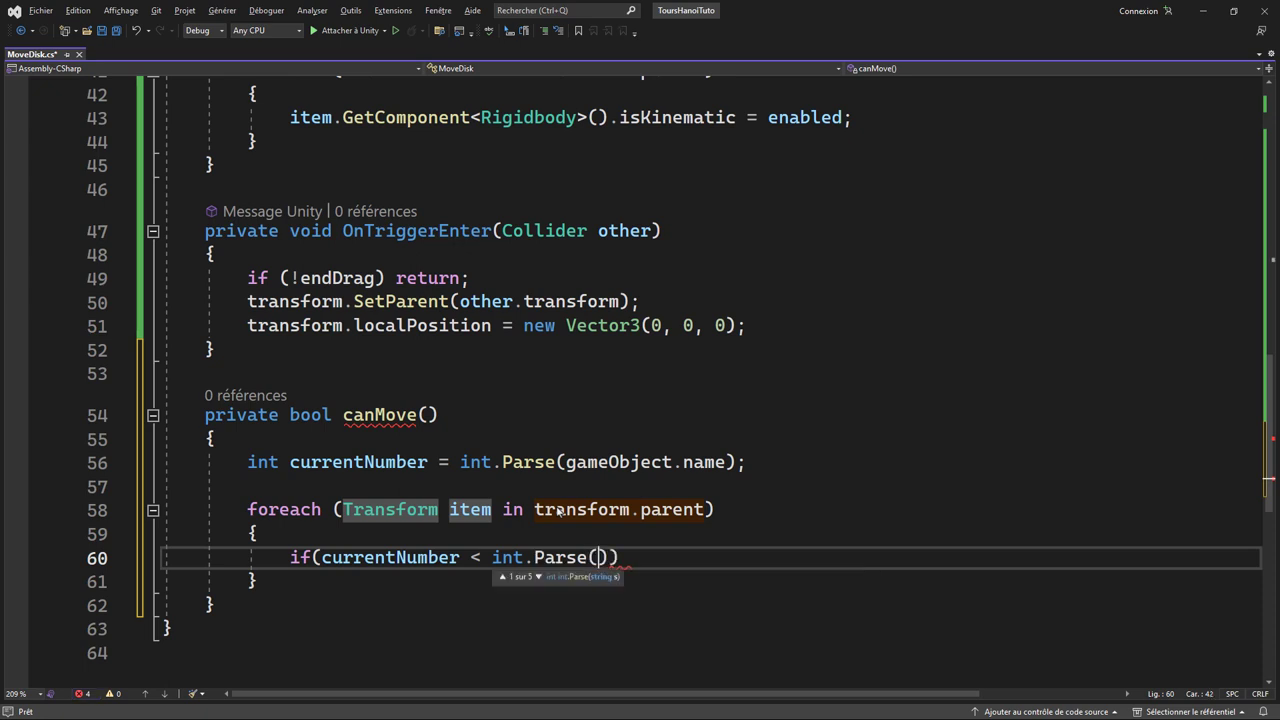
pyautogui.write('item')
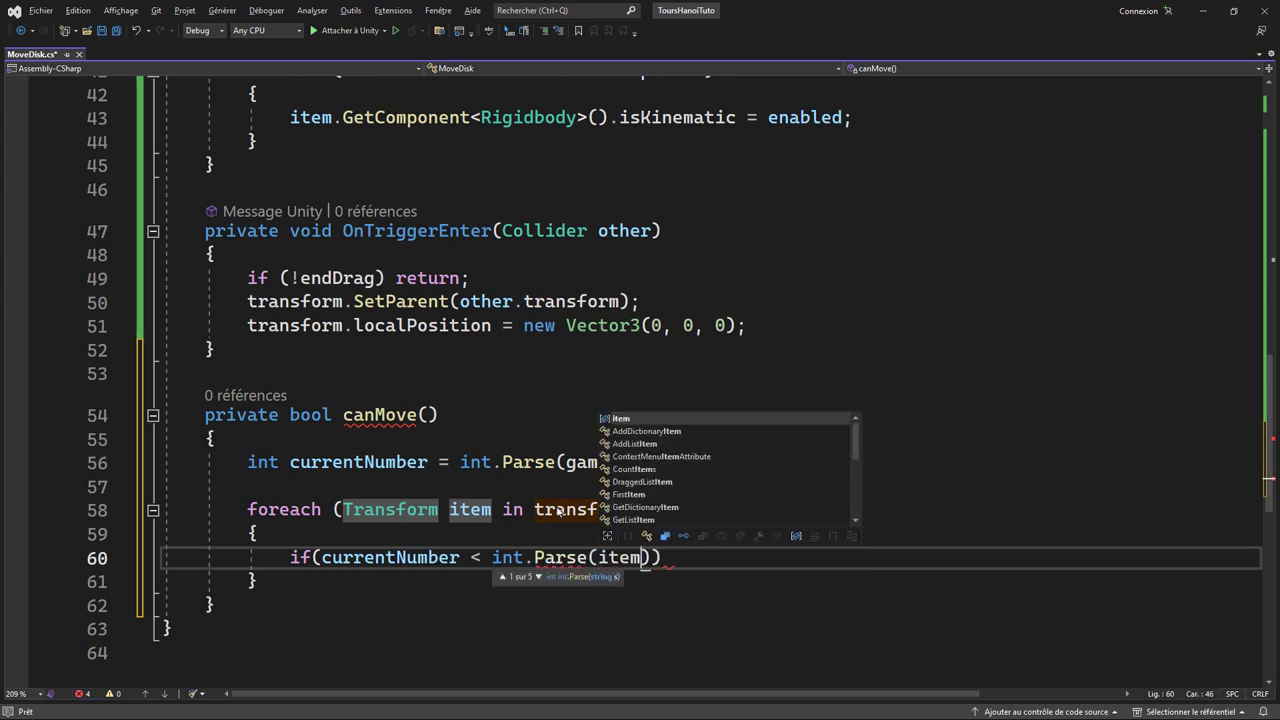
pyautogui.write('.gameObject.name')
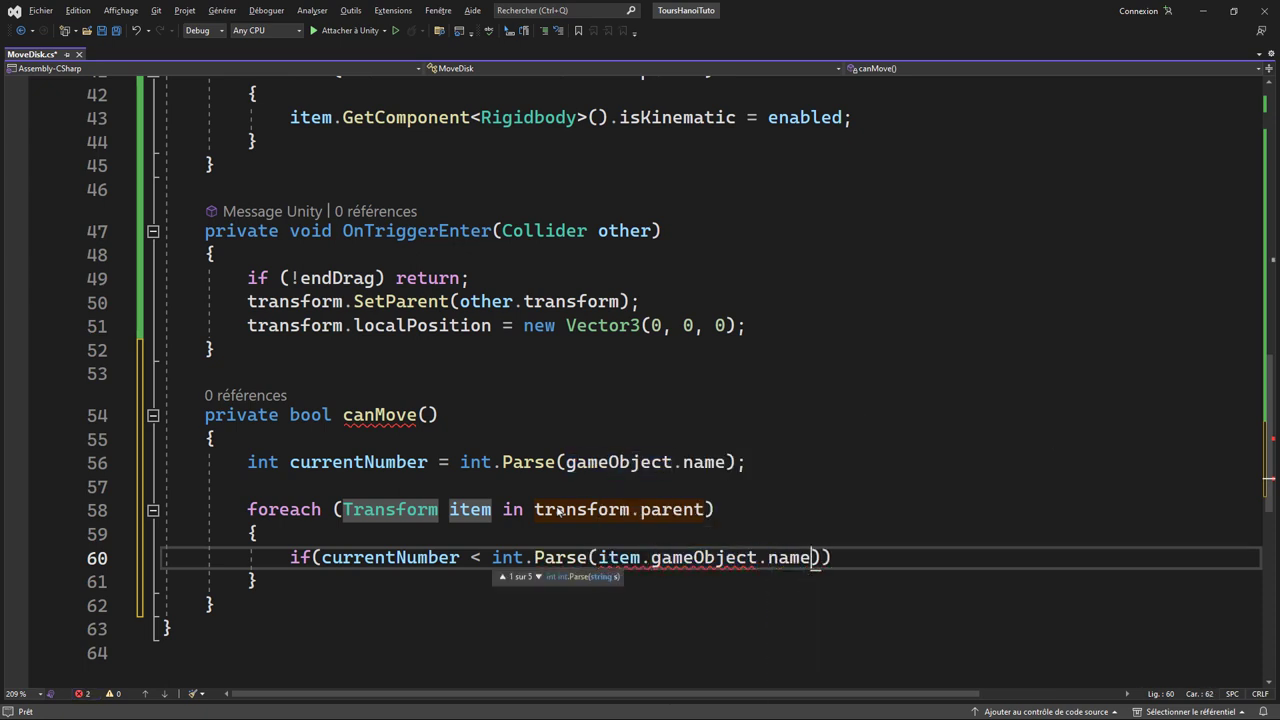
pyautogui.write('))')
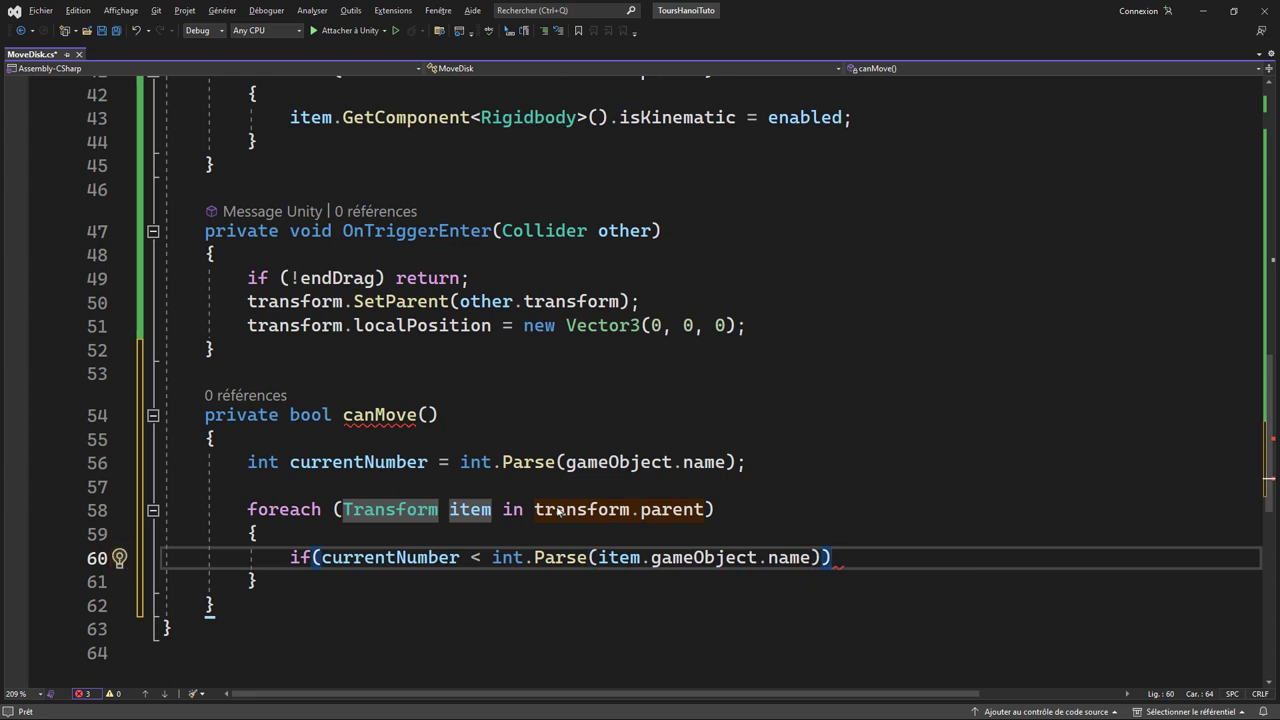
pyautogui.doubleClick(404, 562)
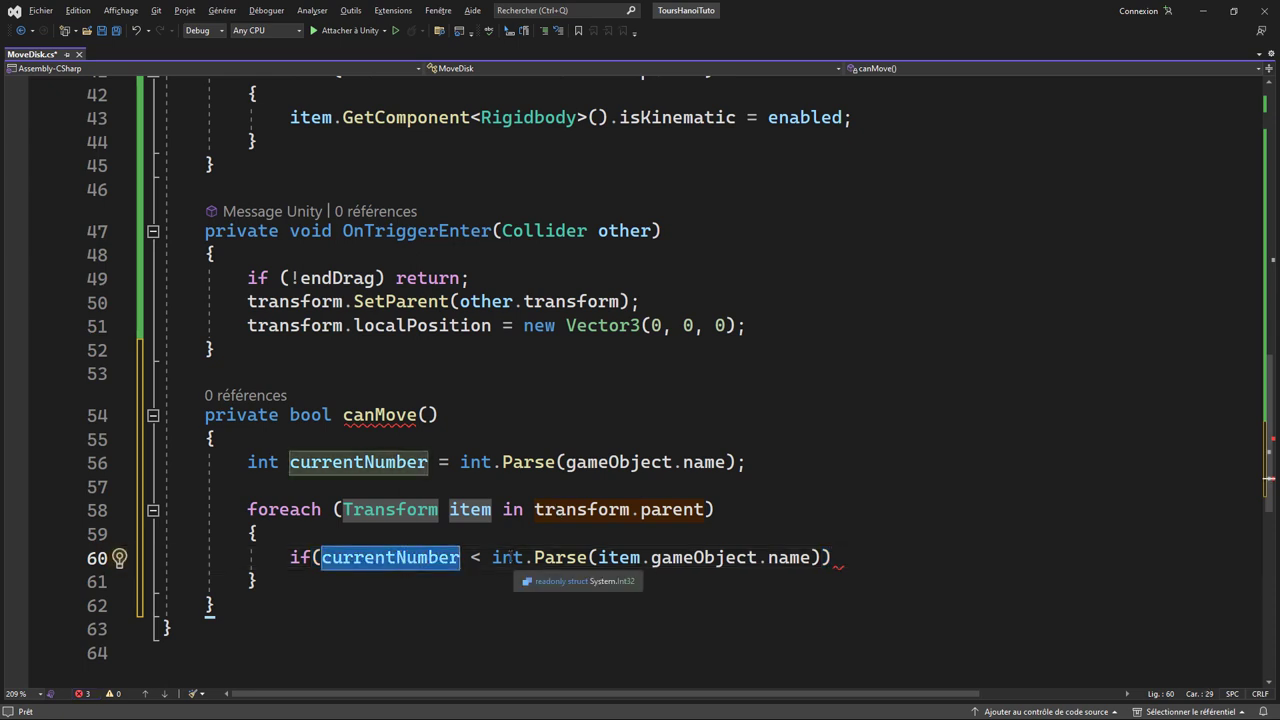
pyautogui.doubleClick(681, 565)
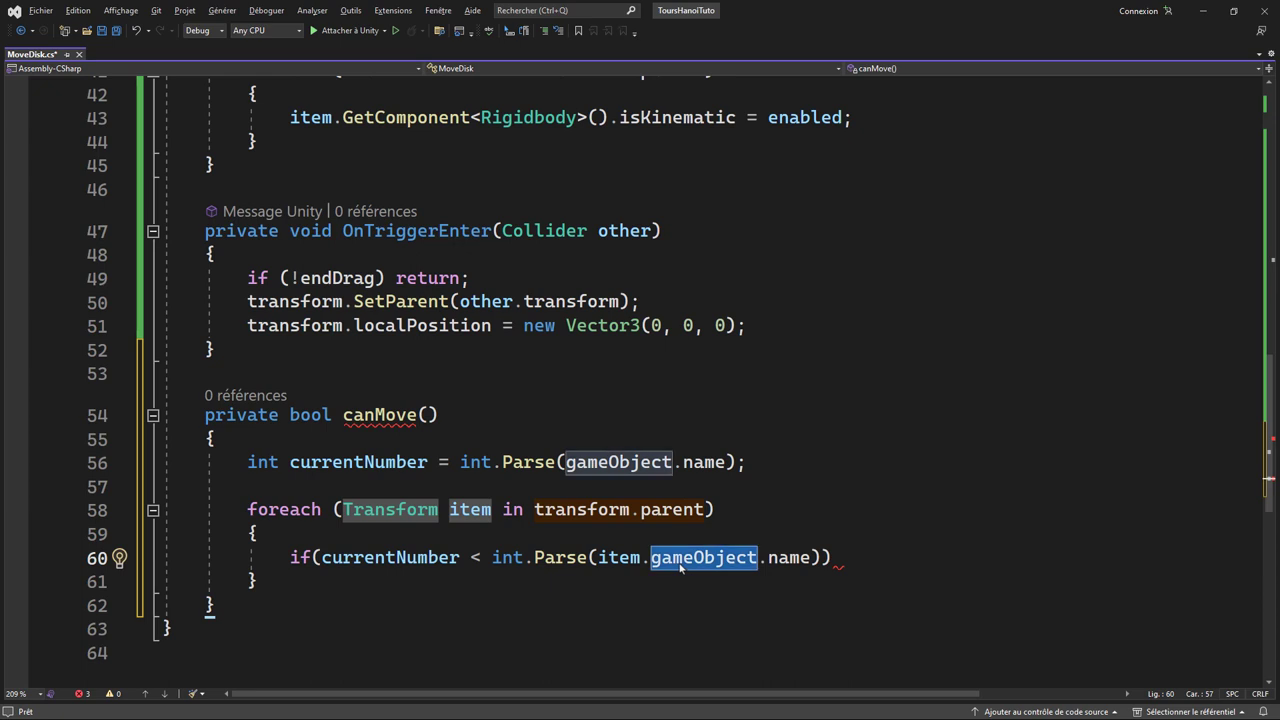
pyautogui.click(838, 557)
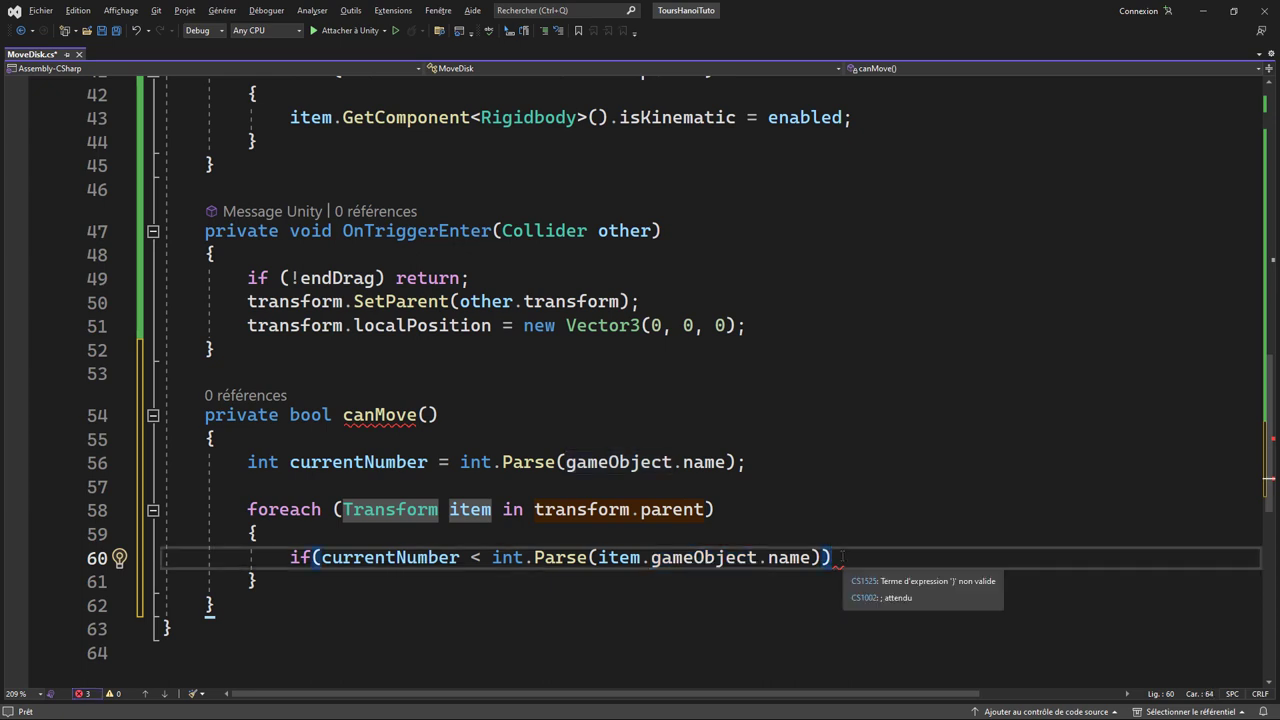
pyautogui.write('{')
pyautogui.press('Return')
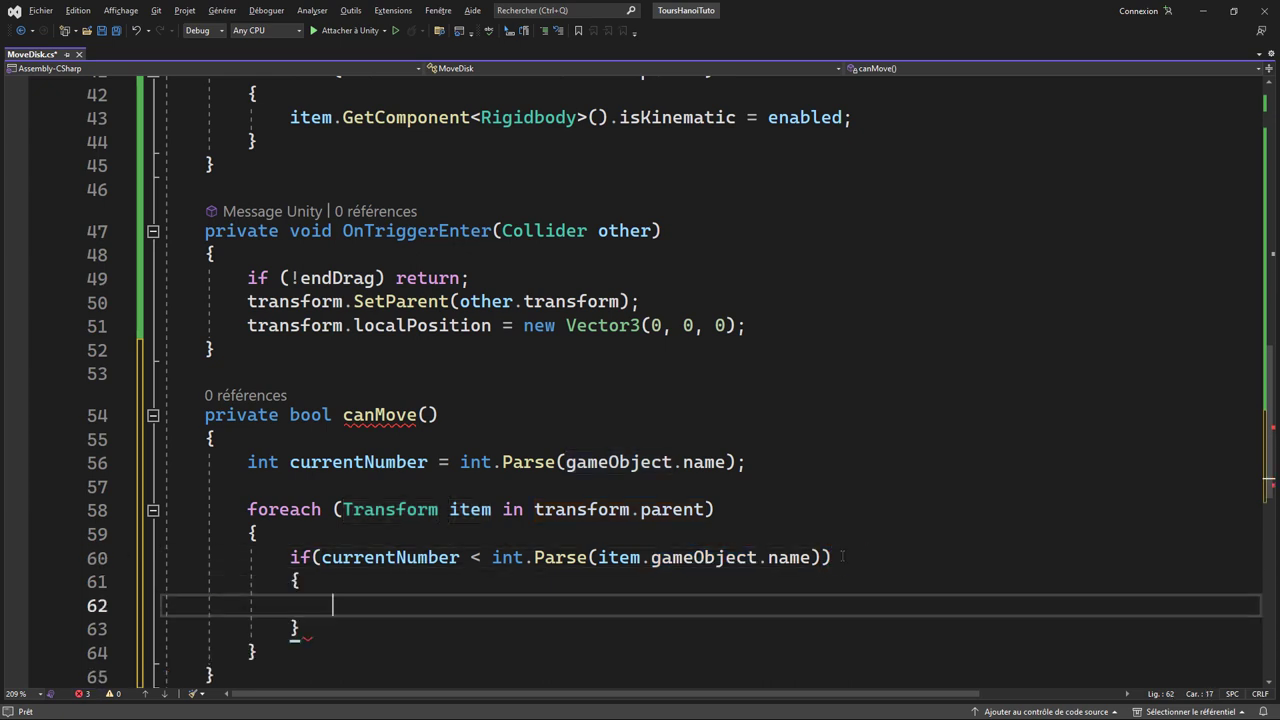
pyautogui.write('return ')
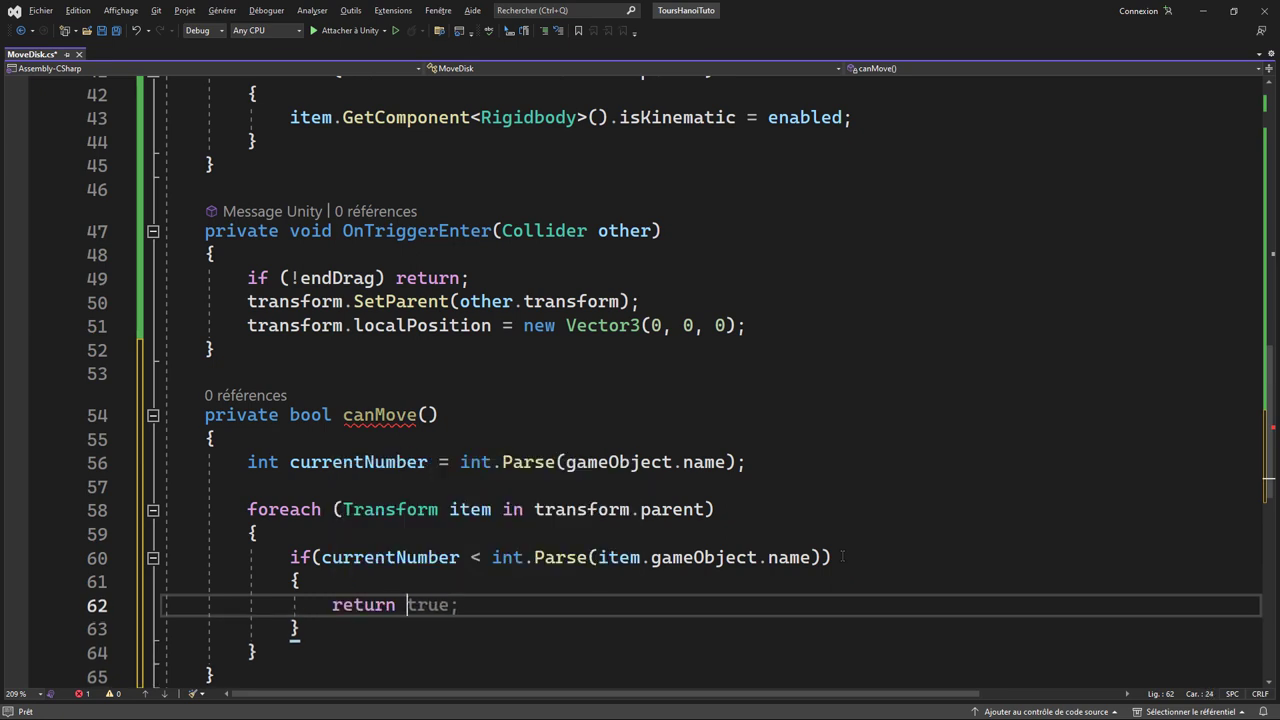
pyautogui.write('false;')
pyautogui.press('Down')
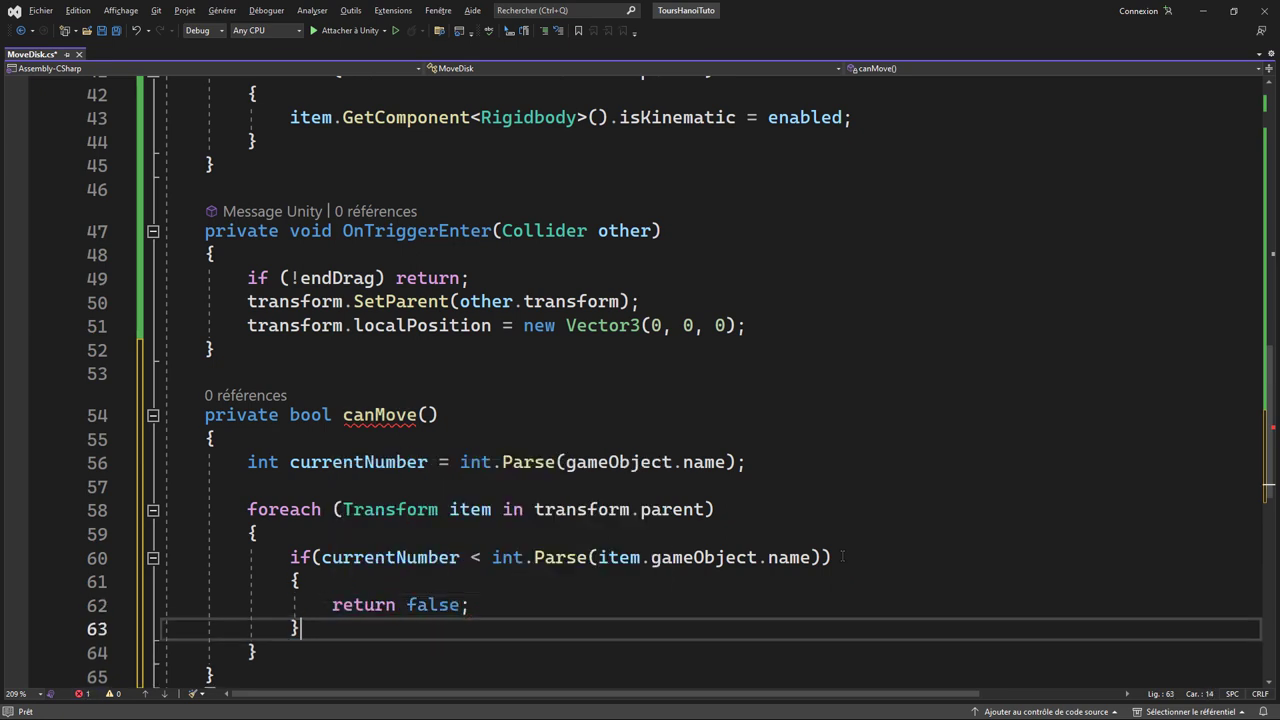
pyautogui.press('Down')
# - Add return true; after the loop and save MoveDisk.cs
pyautogui.press('Return')
pyautogui.press('Return')
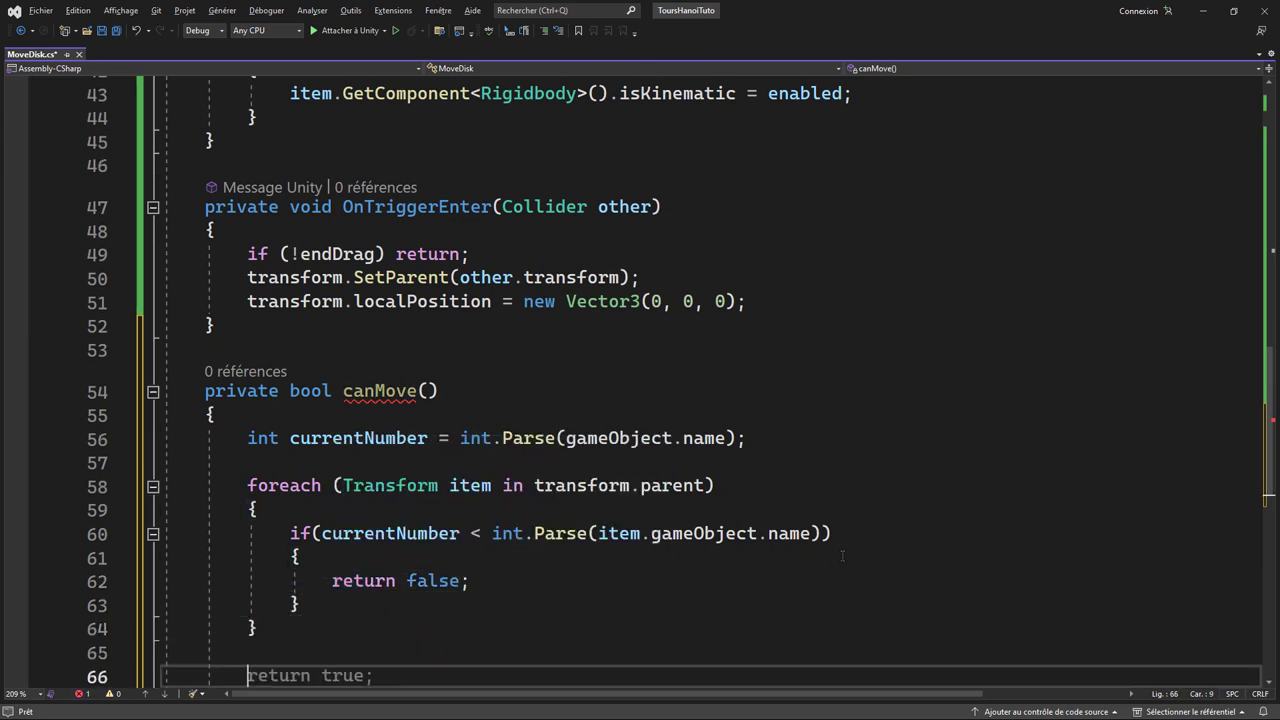
pyautogui.press('Tab')
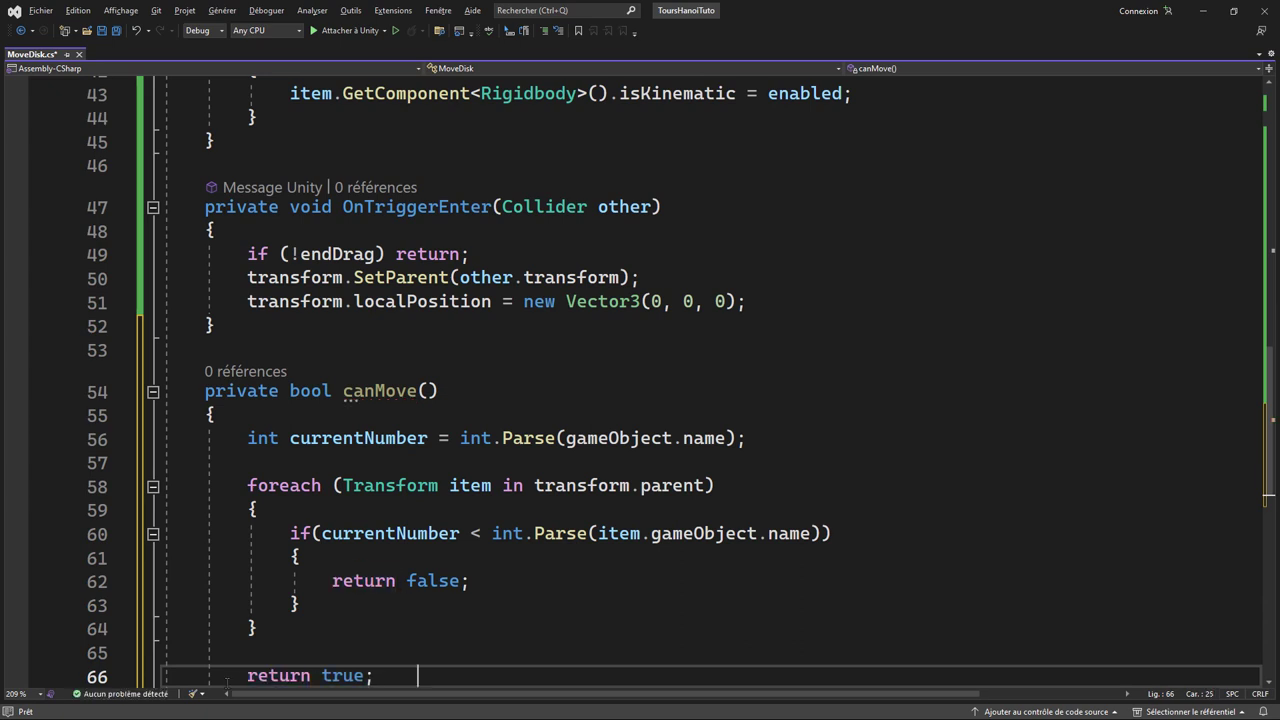
pyautogui.press('Up')
pyautogui.press('Up')
pyautogui.press('Delete')
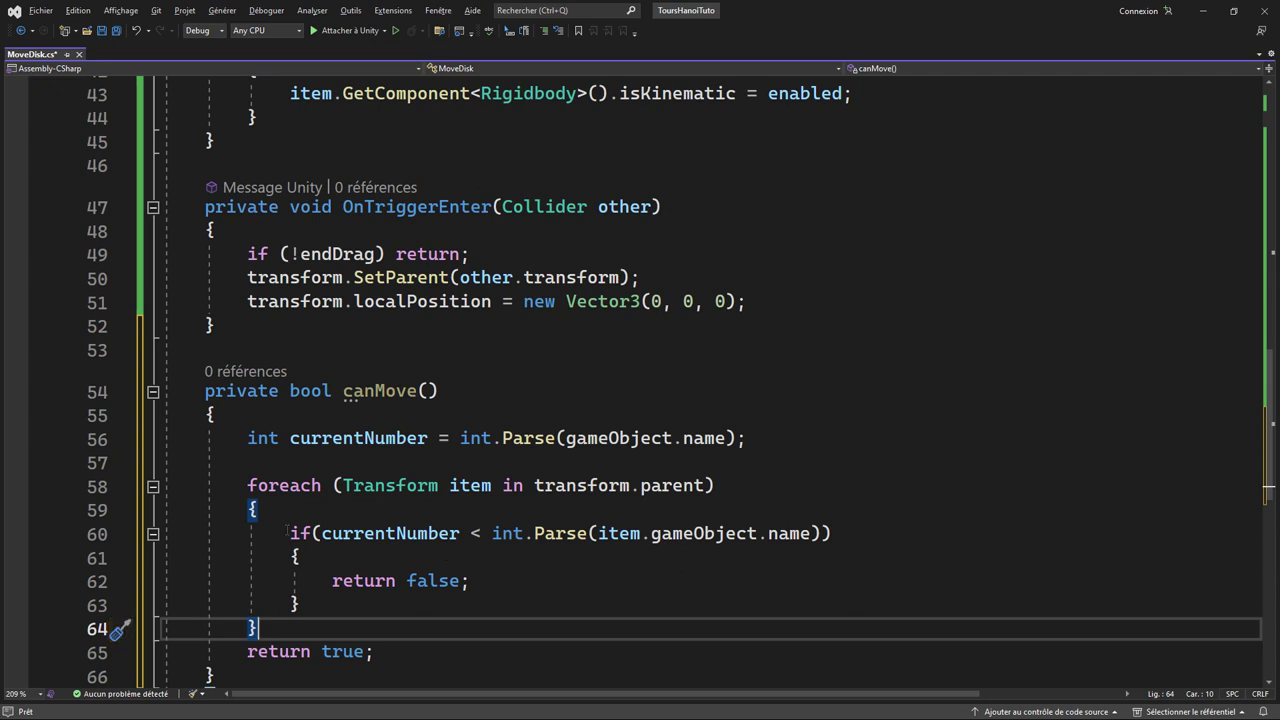
pyautogui.moveTo(289, 533); pyautogui.dragTo(832, 533)
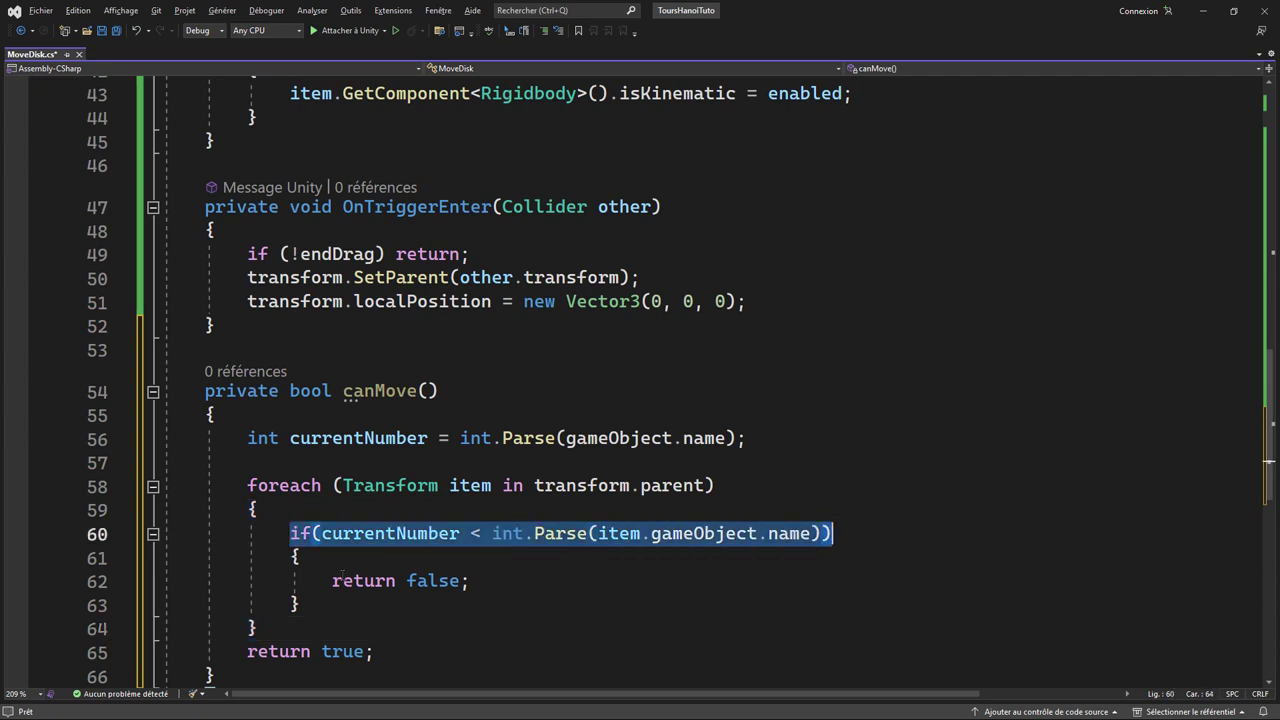
pyautogui.moveTo(322, 581); pyautogui.dragTo(470, 581)
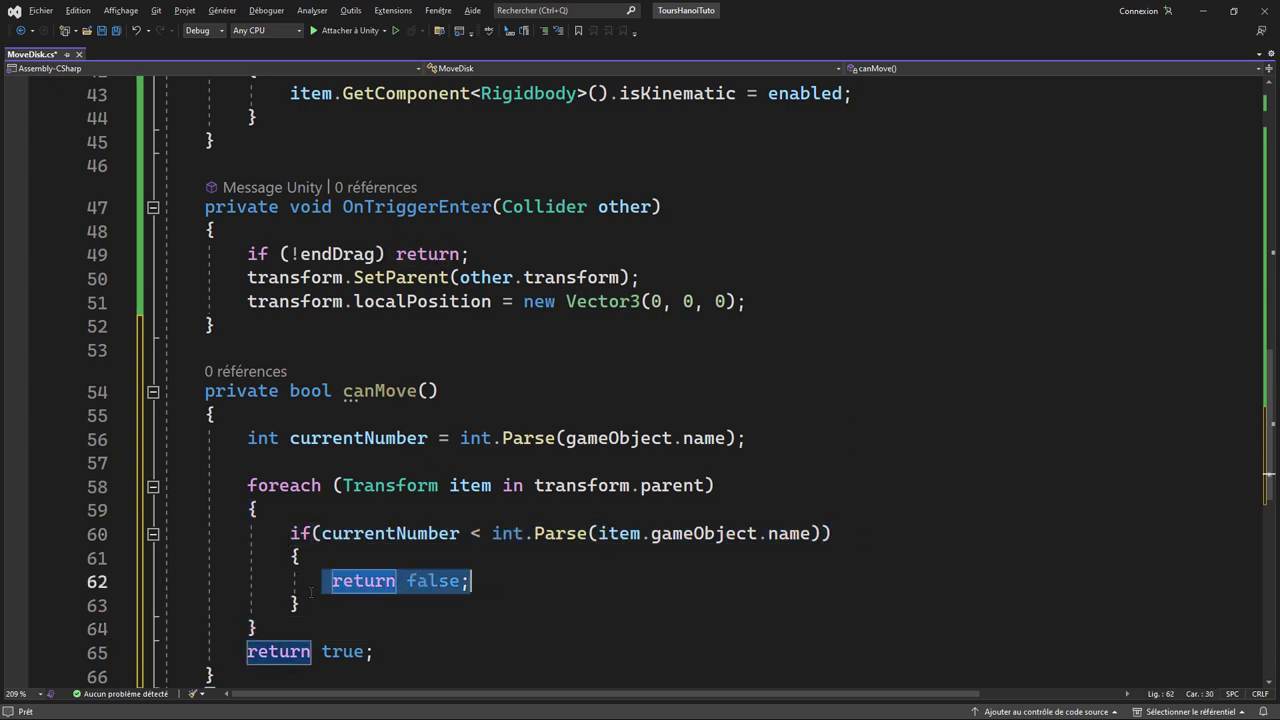
pyautogui.click(592, 624)
pyautogui.hotkey('ctrl', 's')
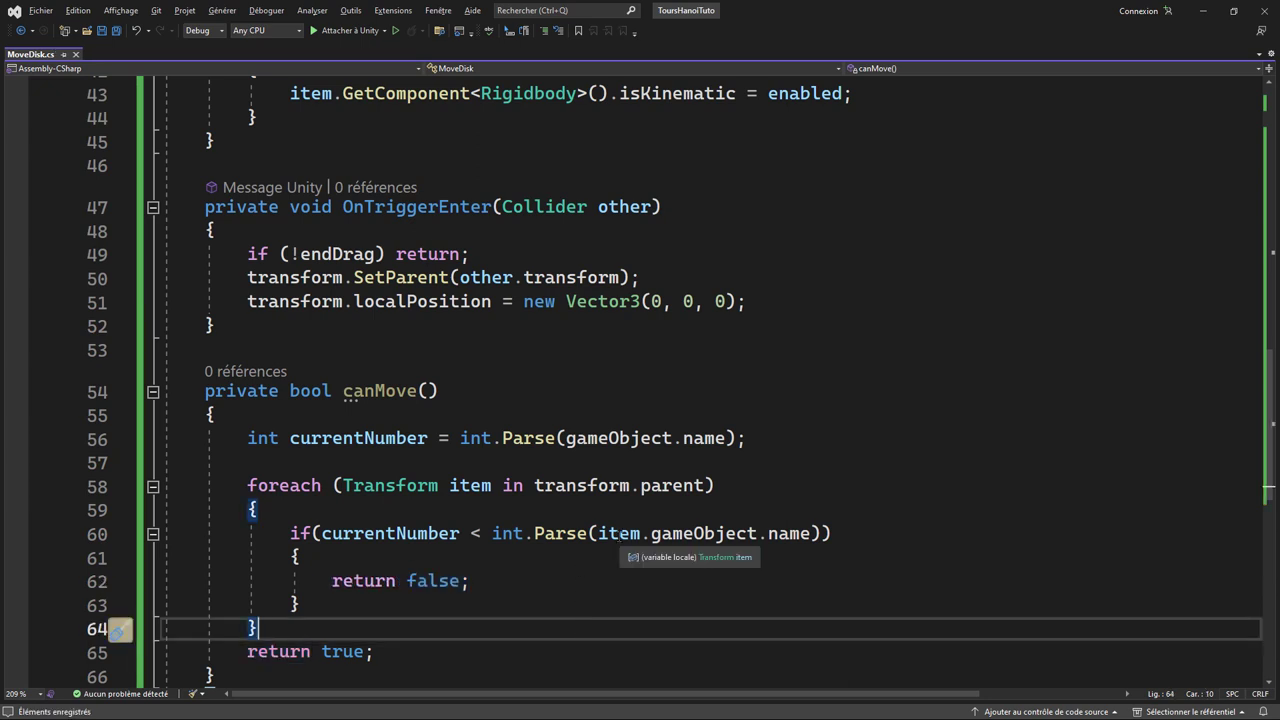
# - Insert 'if (!canMove()) return;' as the first line of OnMouseDown and save MoveDisk.cs
pyautogui.scroll(6, 620, 540)
pyautogui.scroll(3, 620, 540)
pyautogui.scroll(2, 620, 540)
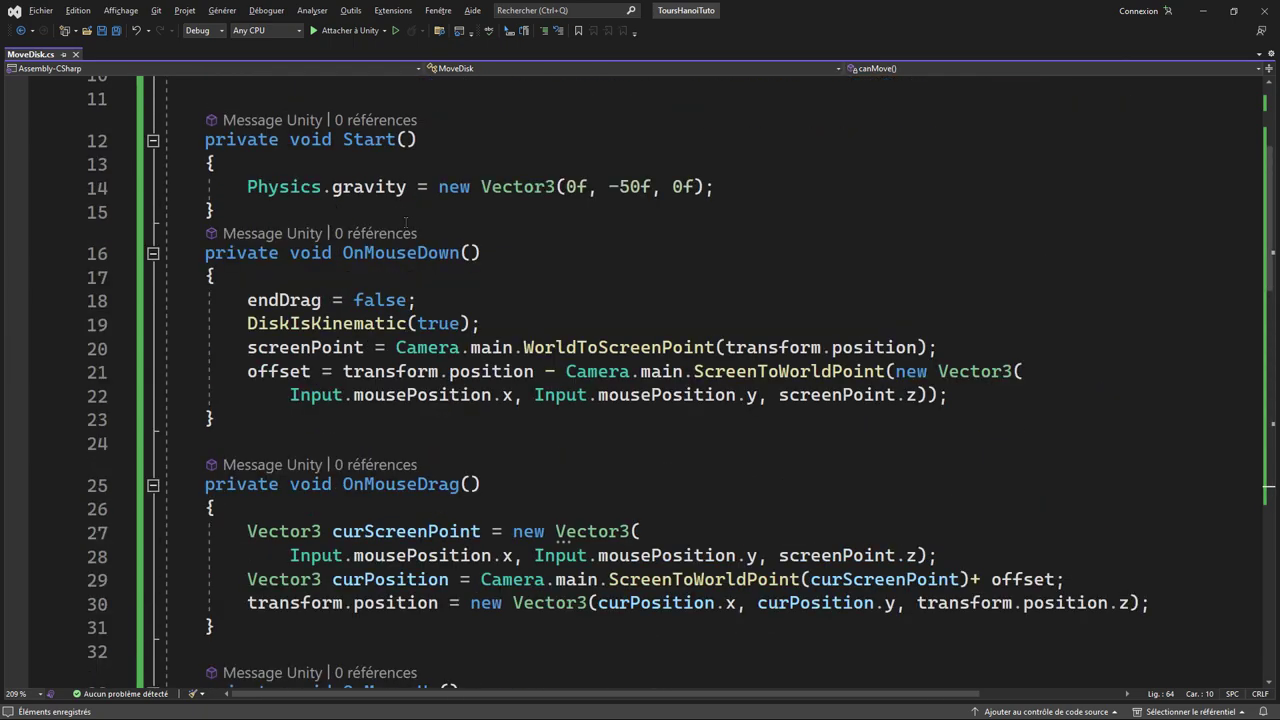
pyautogui.scroll(2, 428, 283)
pyautogui.click(329, 421)
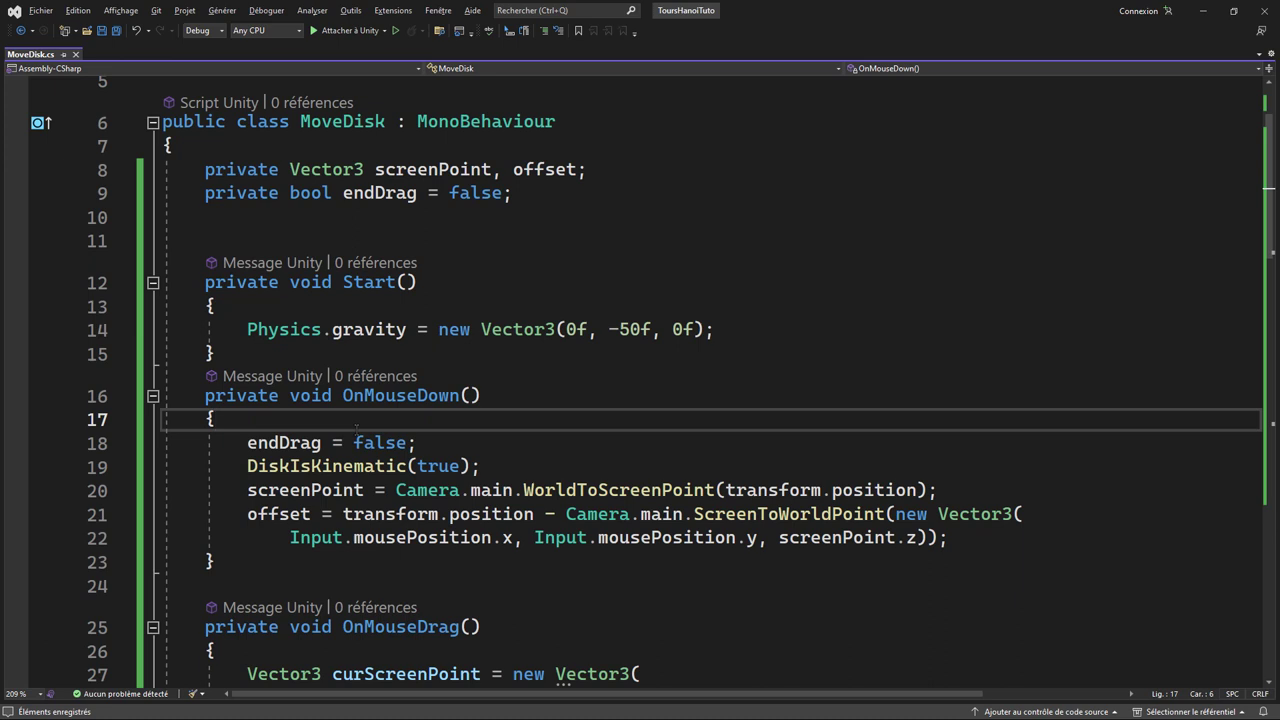
pyautogui.press('Return')
pyautogui.write('if (')
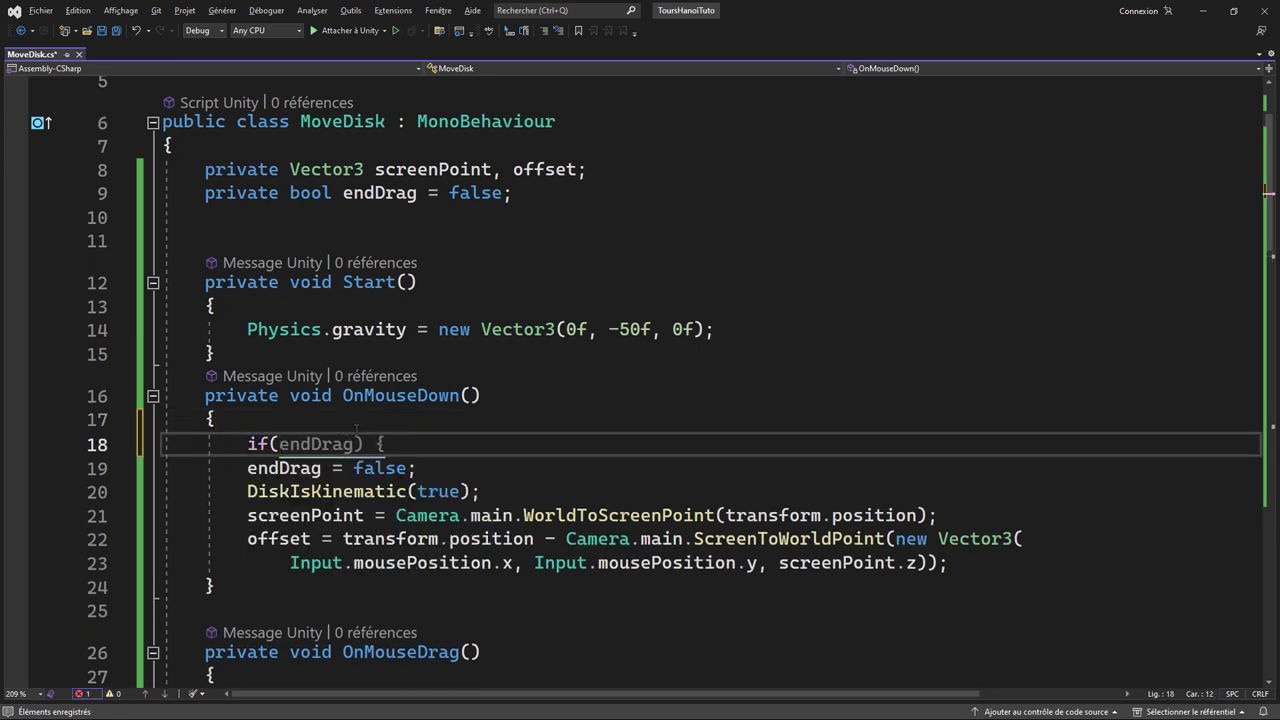
pyautogui.write('!canMove')
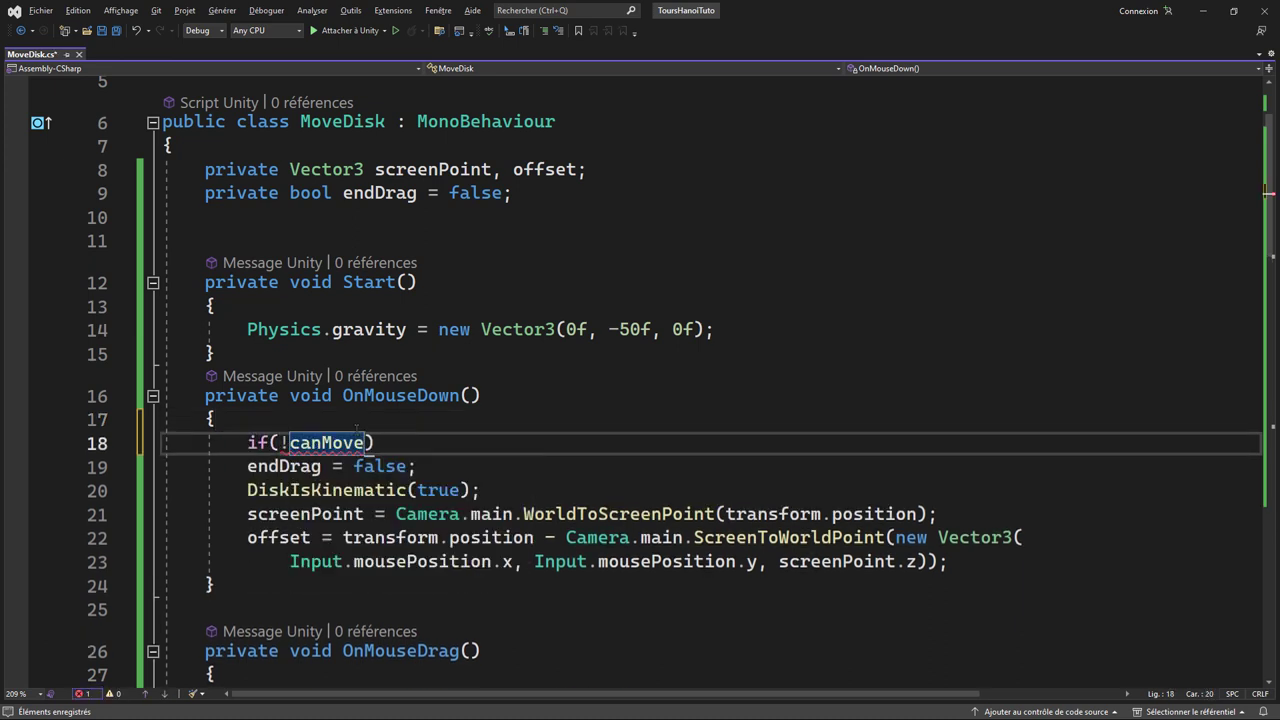
pyautogui.write('()) ')
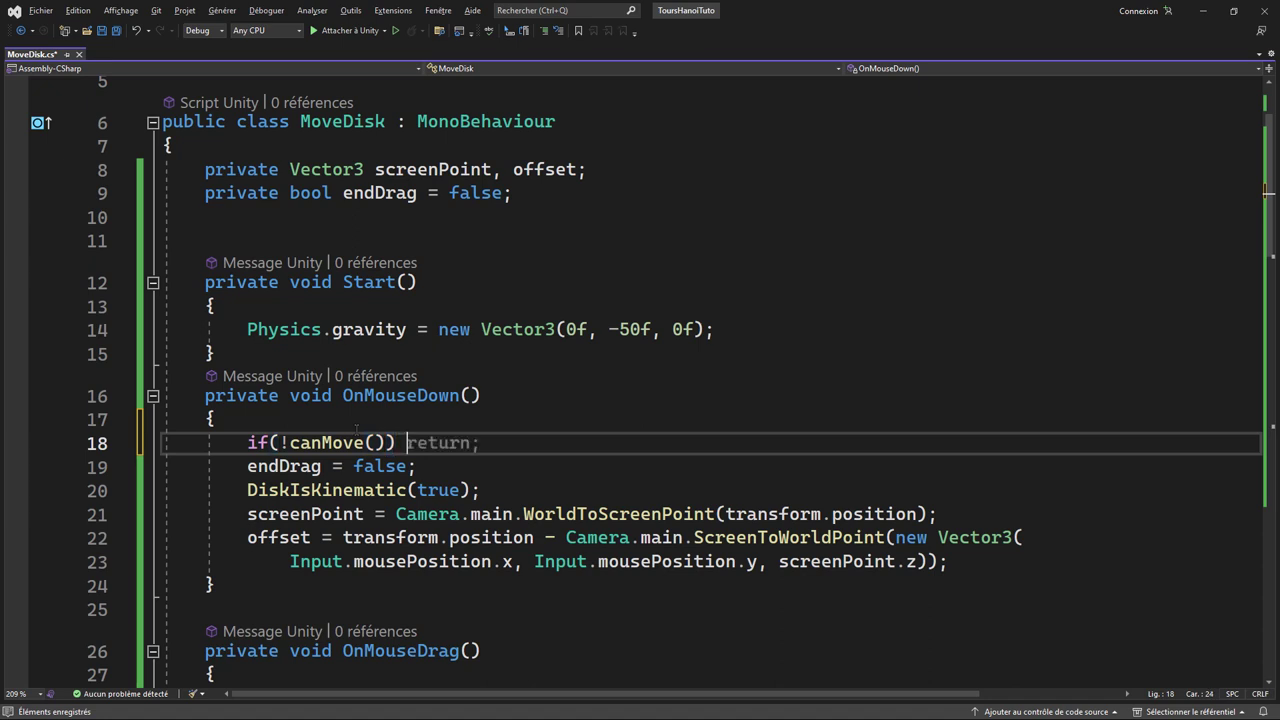
pyautogui.write('return;')
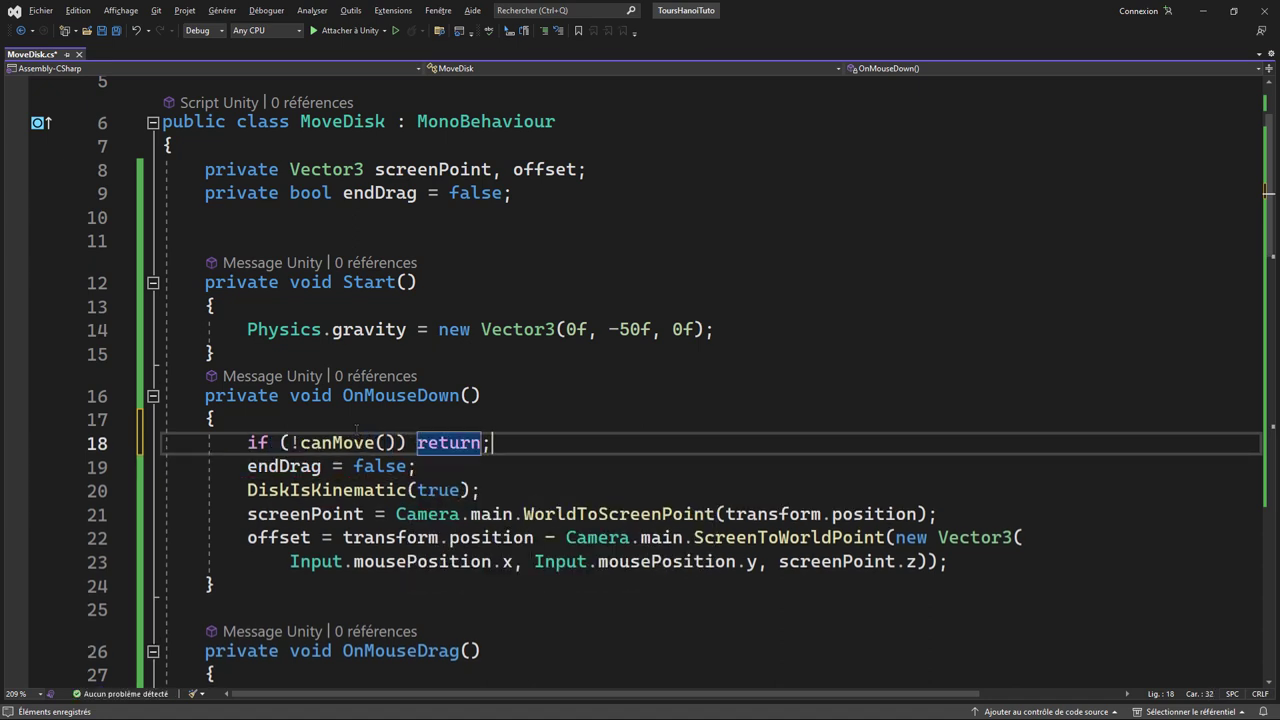
pyautogui.hotkey('ctrl', 's')
# - Copy the canMove guard line to the top of OnMouseDrag
pyautogui.moveTo(234, 443); pyautogui.dragTo(537, 441)
pyautogui.hotkey('ctrl', 'c')
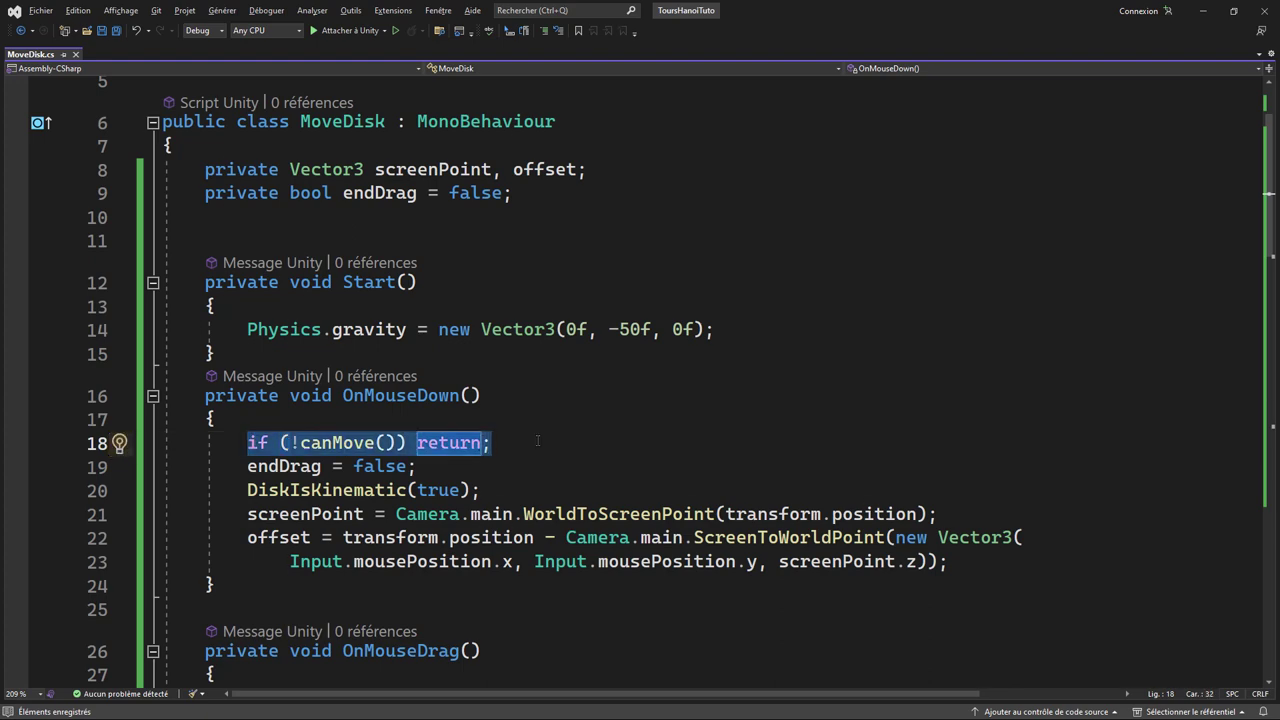
pyautogui.scroll(-4, 537, 441)
pyautogui.click(238, 392)
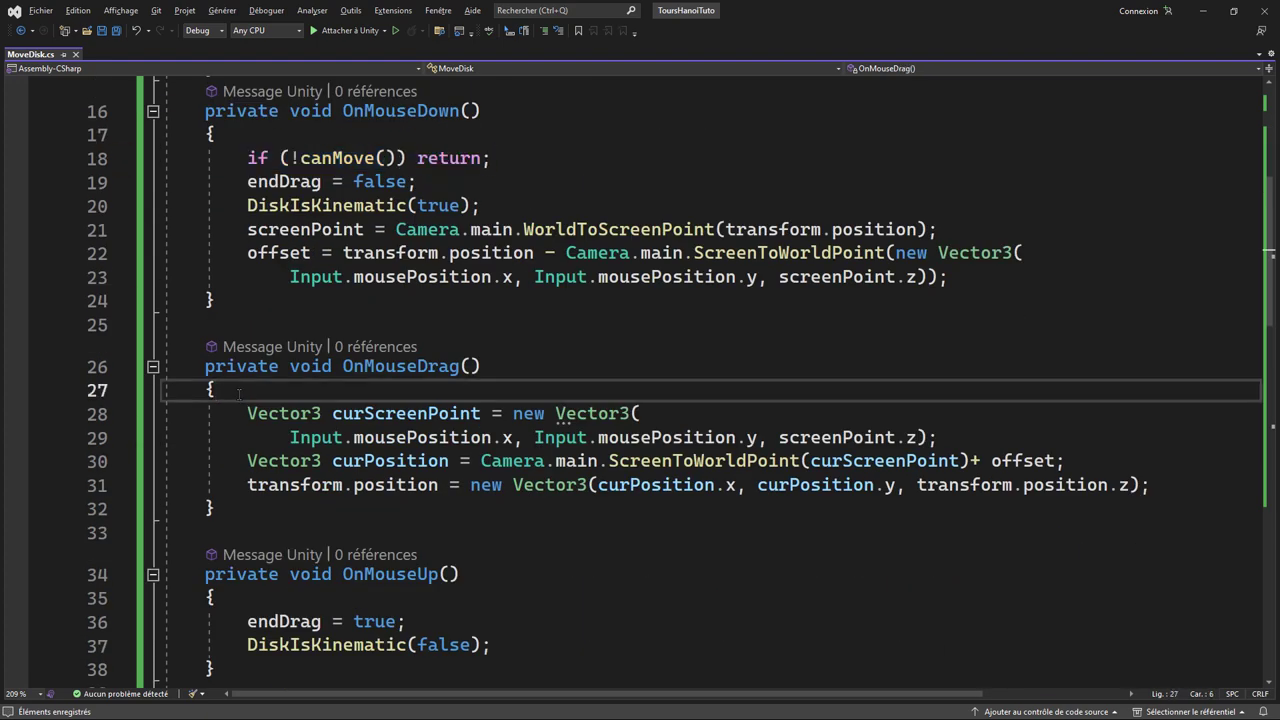
pyautogui.press('Return')
pyautogui.hotkey('ctrl', 'v')
pyautogui.scroll(-3, 472, 379)
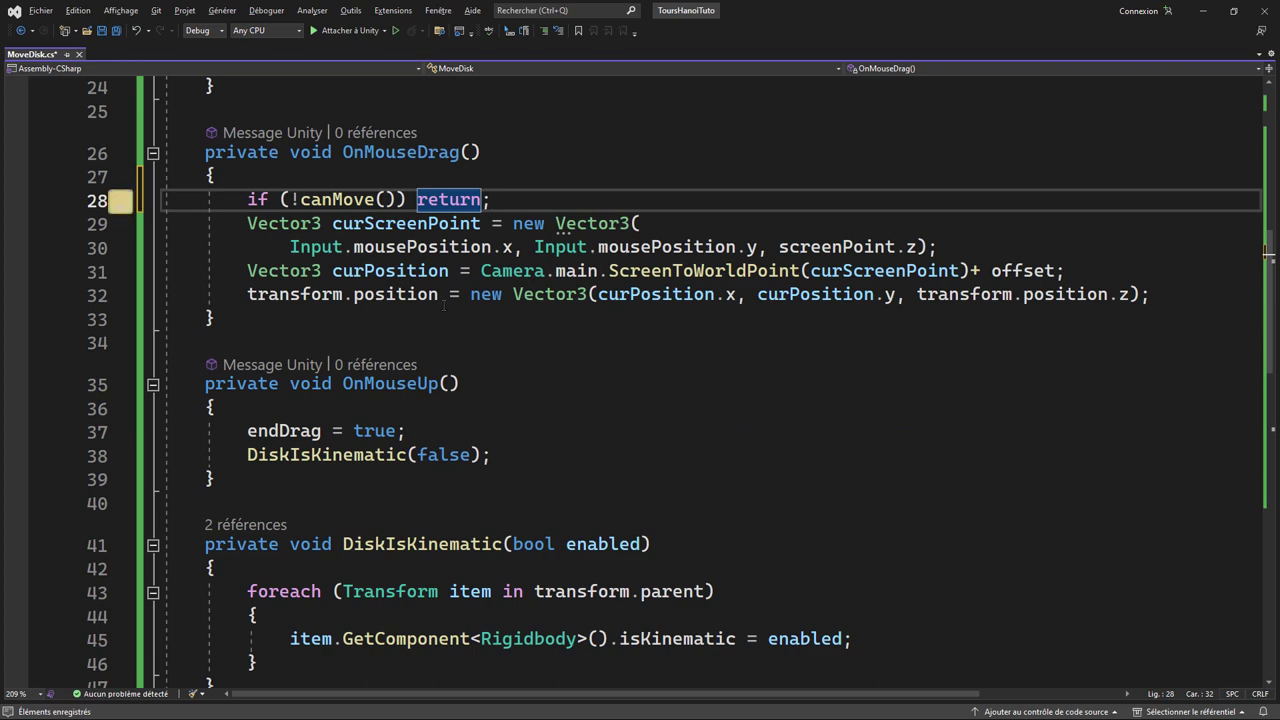
pyautogui.scroll(-2, 442, 462)
pyautogui.scroll(-1, 442, 462)
pyautogui.scroll(-1, 442, 462)
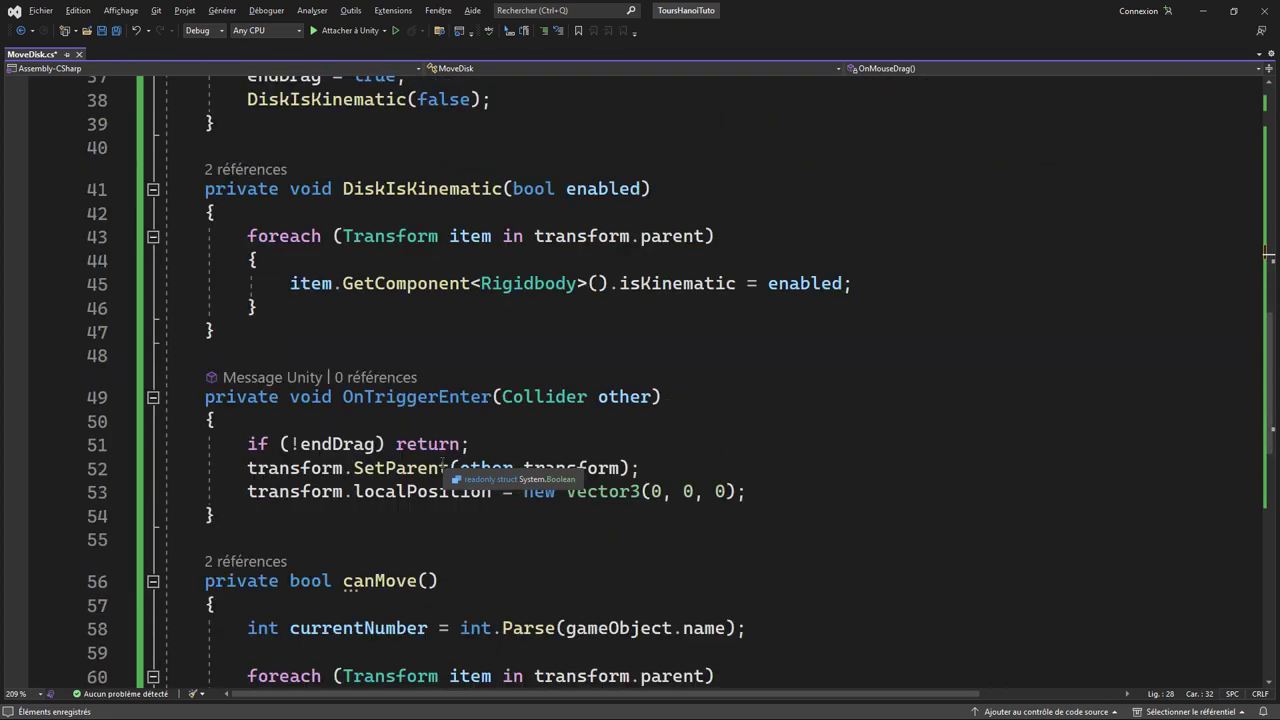
pyautogui.scroll(-1, 442, 462)
pyautogui.scroll(-1, 442, 462)
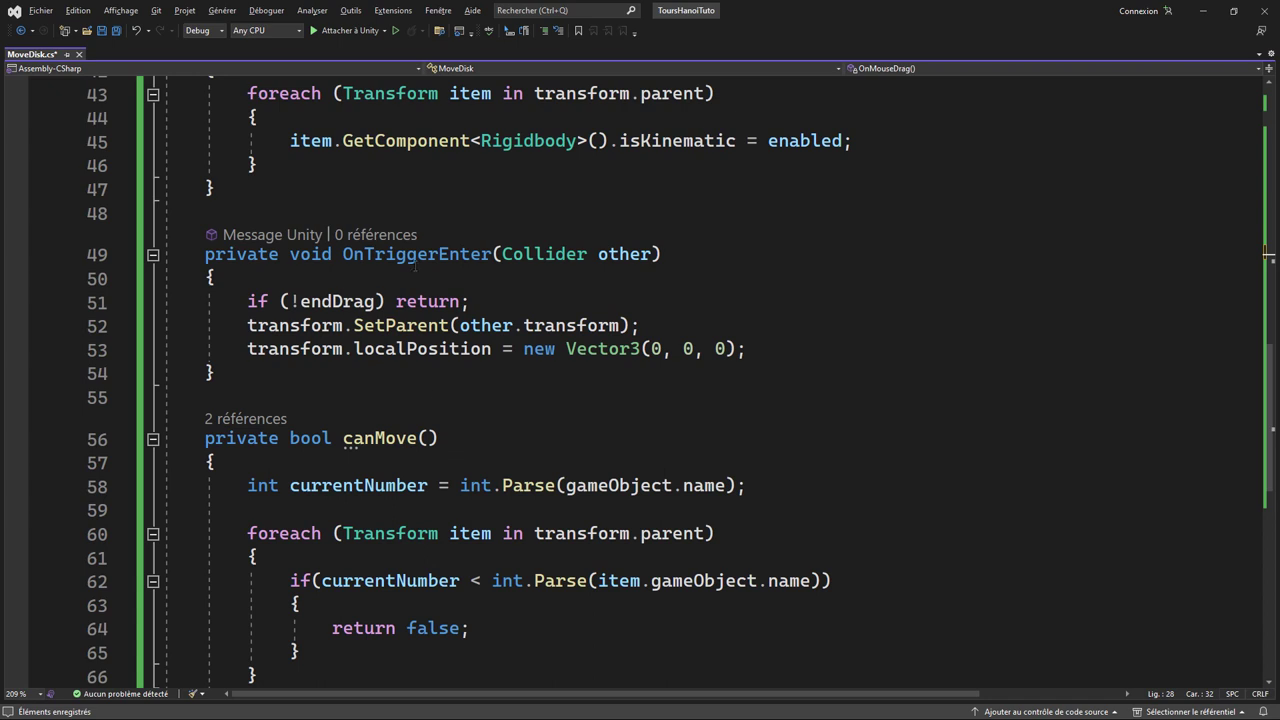
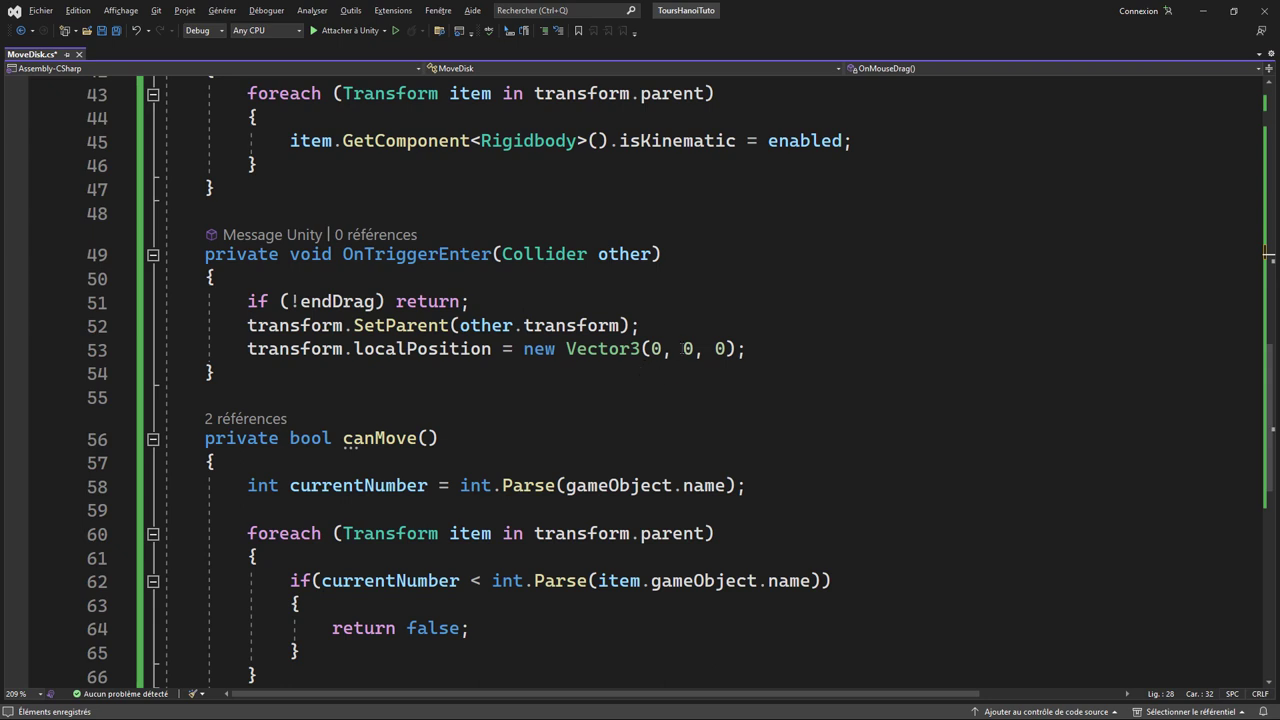
# - Extend line 51's guard to `if (!endDrag || !canMove()) return;` and go back to Unity
pyautogui.click(374, 302)
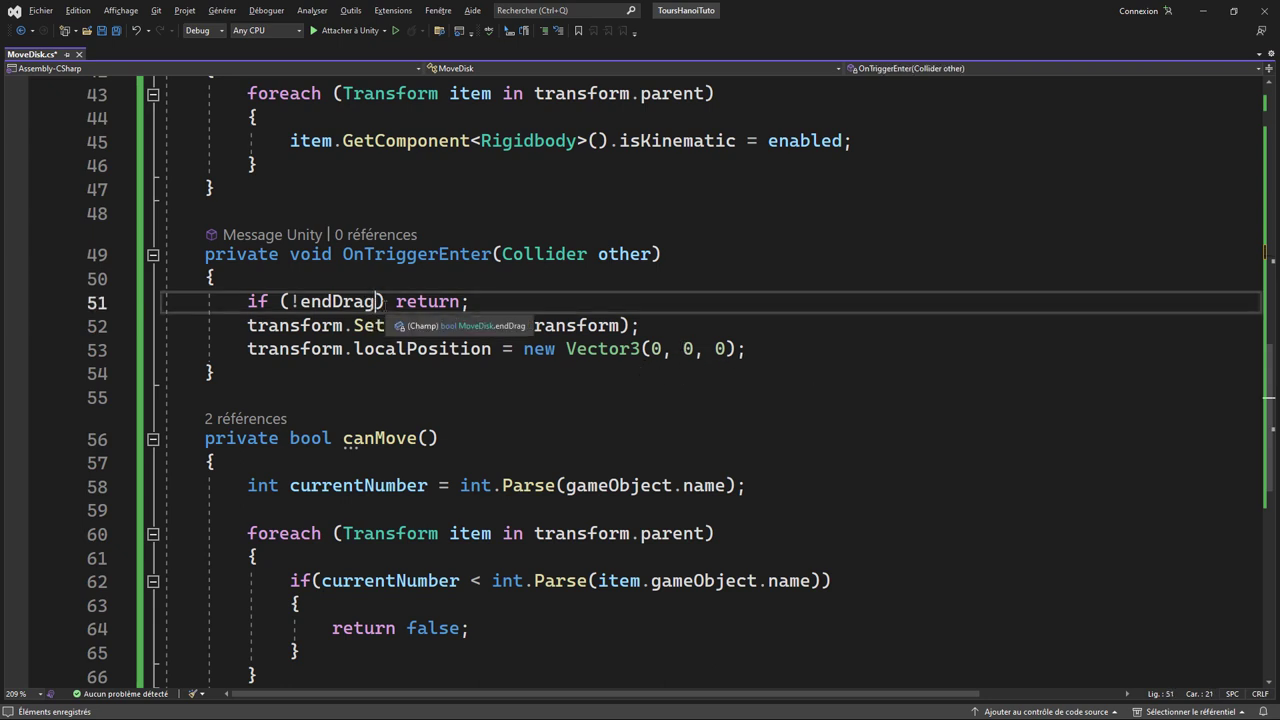
pyautogui.write('||')
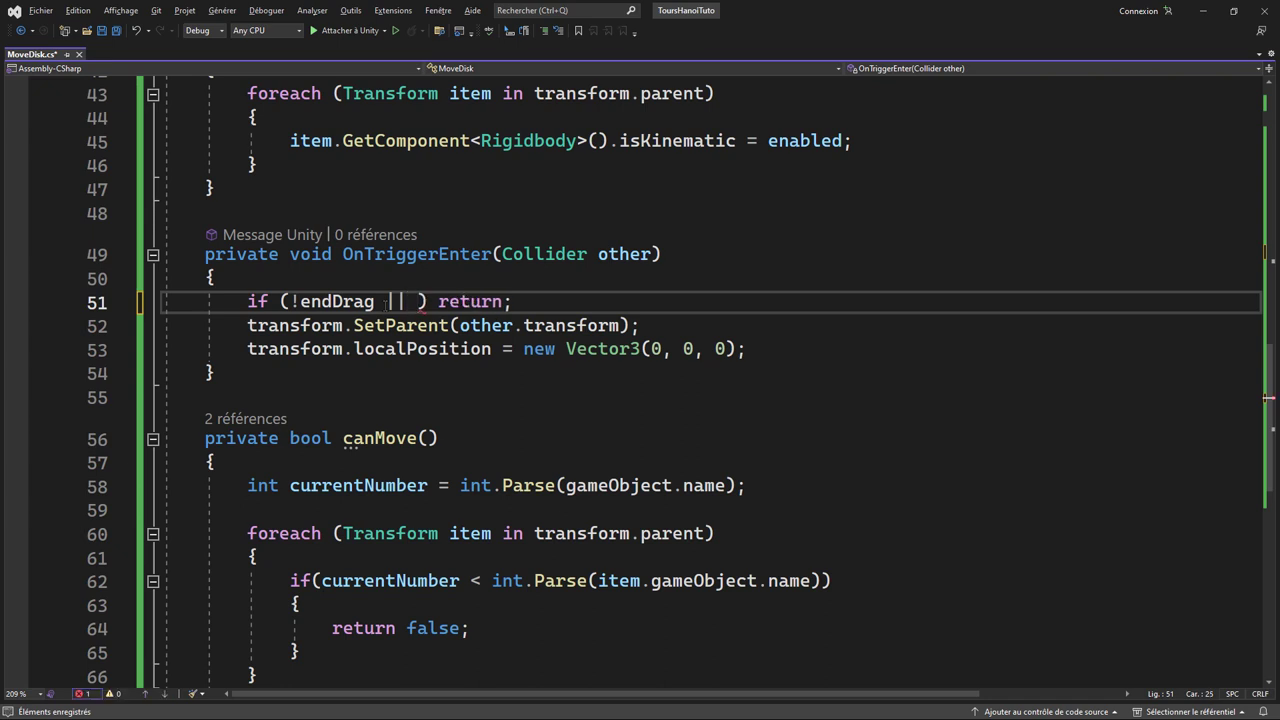
pyautogui.write(' !can')
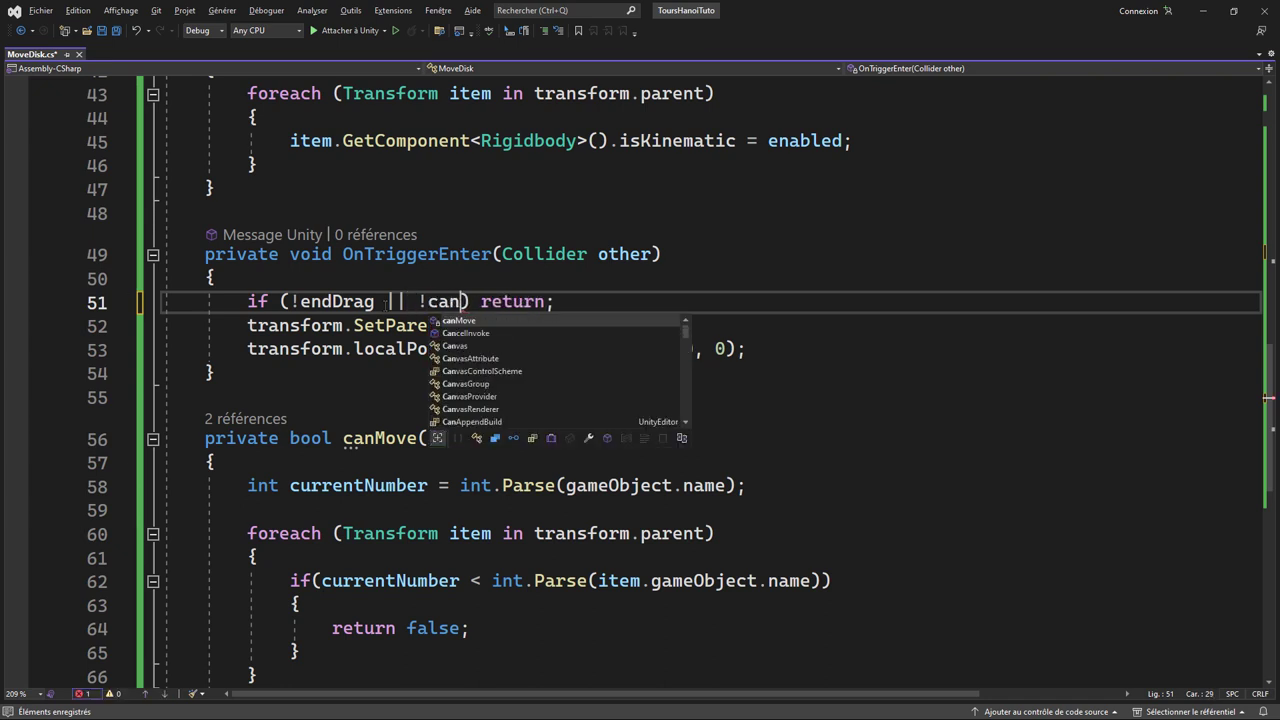
pyautogui.write('Move()')
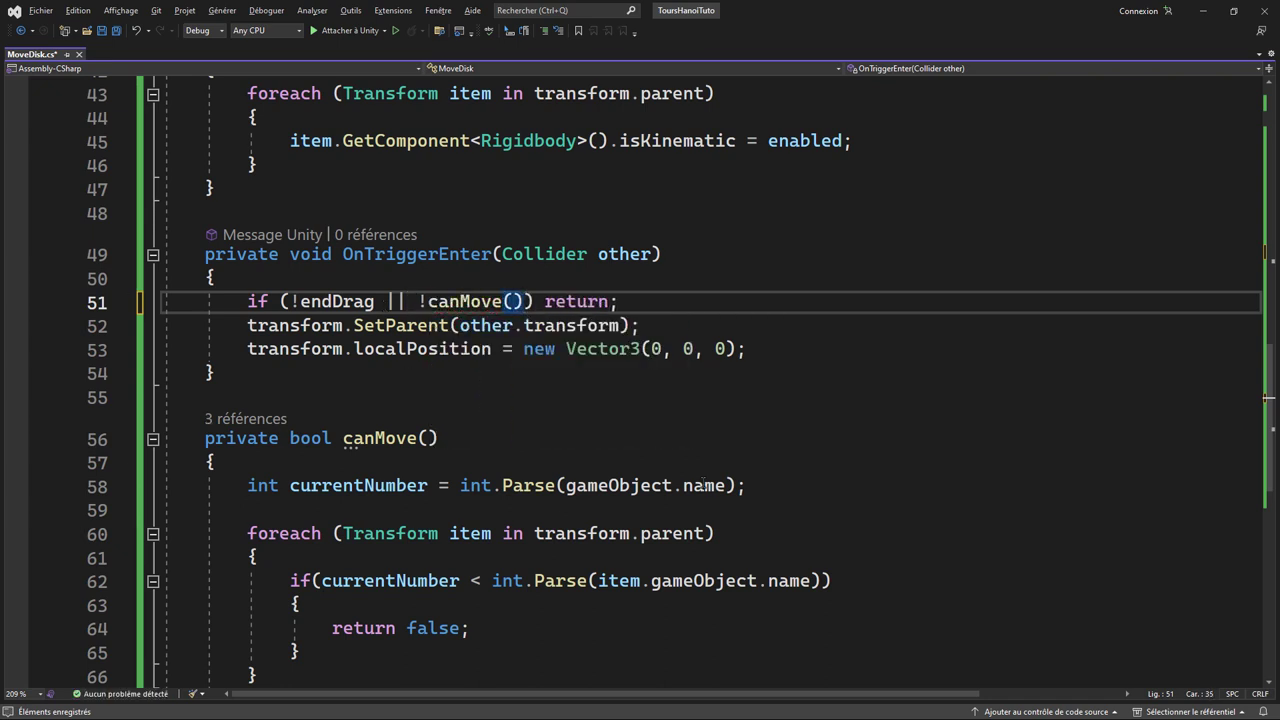
pyautogui.click(703, 485)
pyautogui.click(1203, 11)
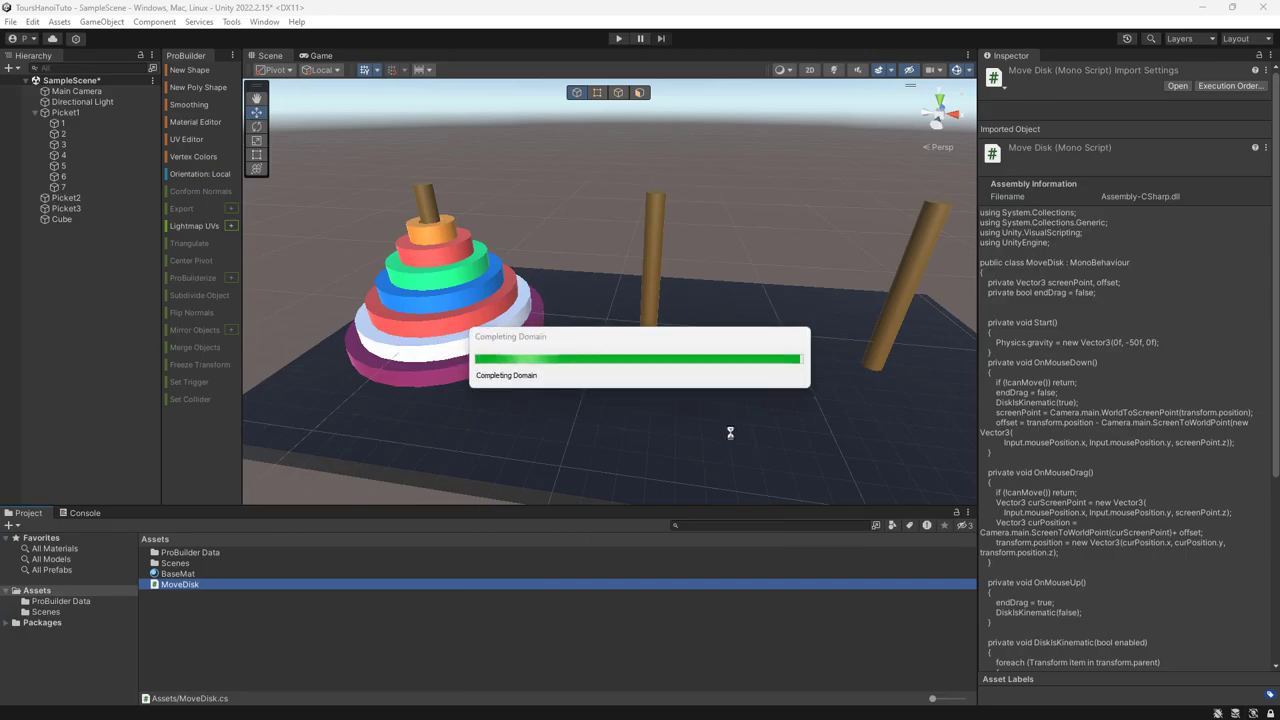
# - In Play mode, move the orange, red, green and blue disks across pegs, stacking orange onto green
pyautogui.click(620, 40)
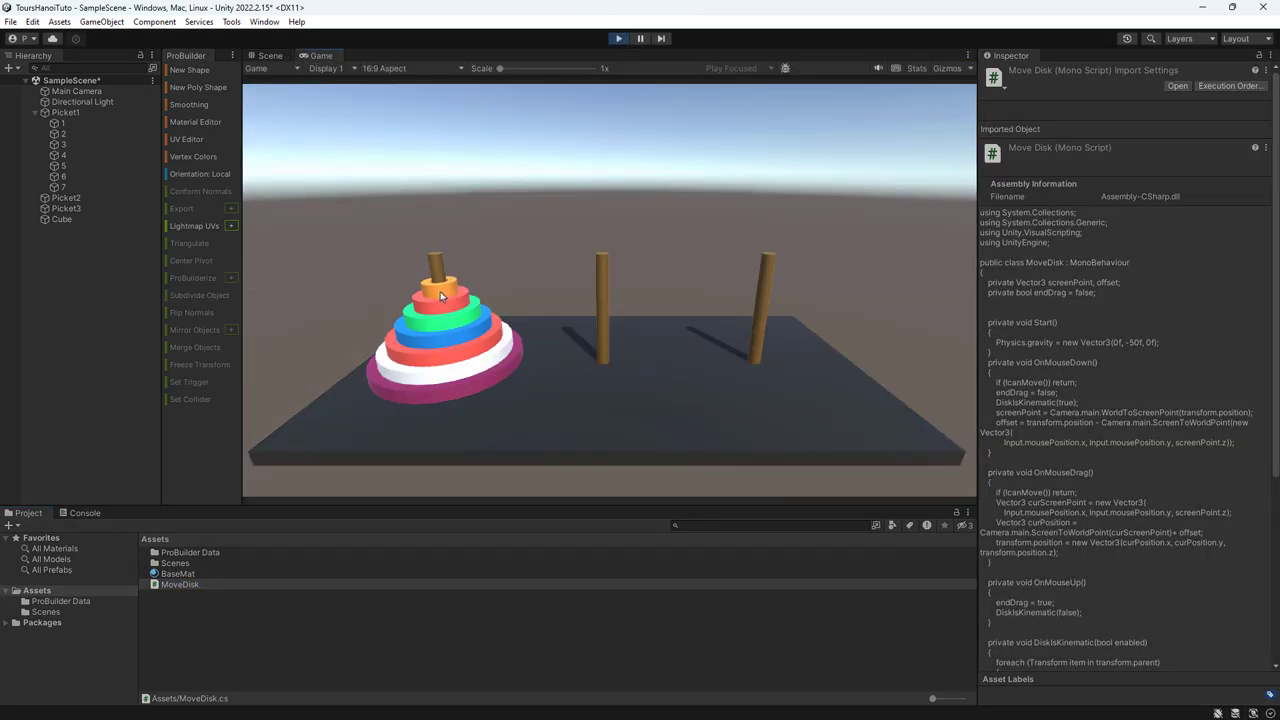
pyautogui.moveTo(438, 290); pyautogui.dragTo(772, 228)
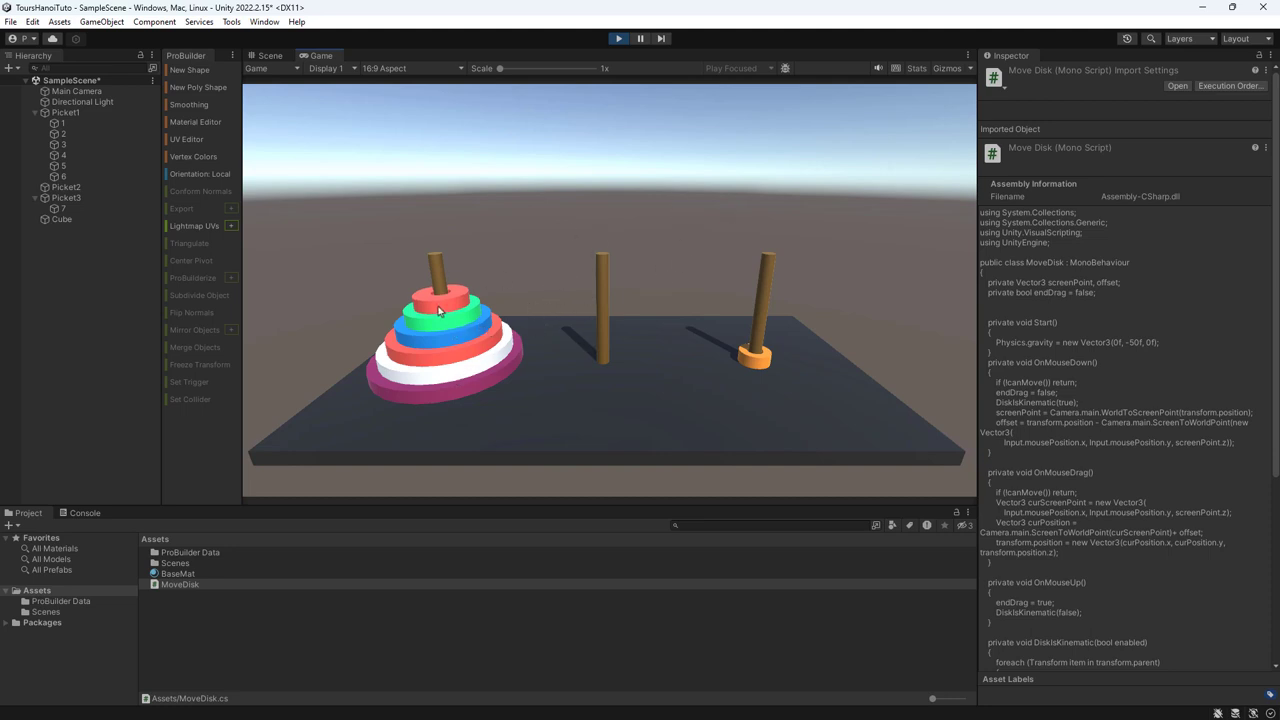
pyautogui.moveTo(438, 310); pyautogui.dragTo(618, 228)
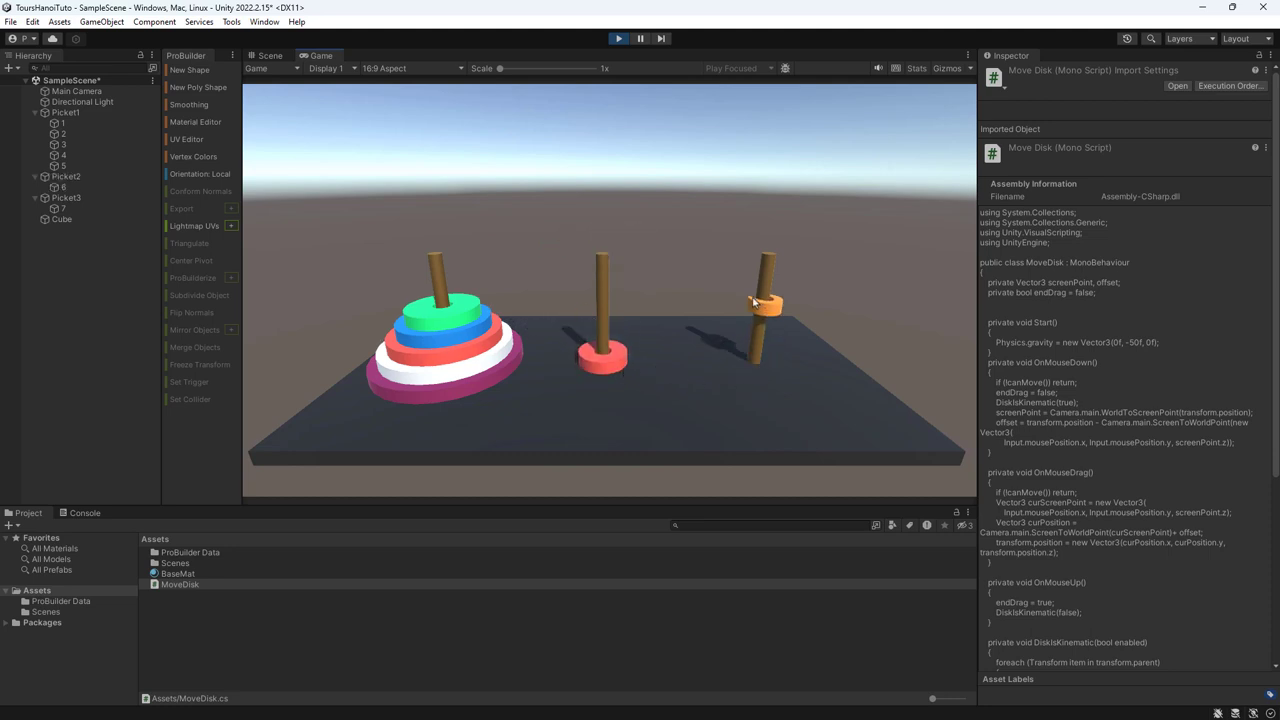
pyautogui.moveTo(751, 372); pyautogui.dragTo(605, 235)
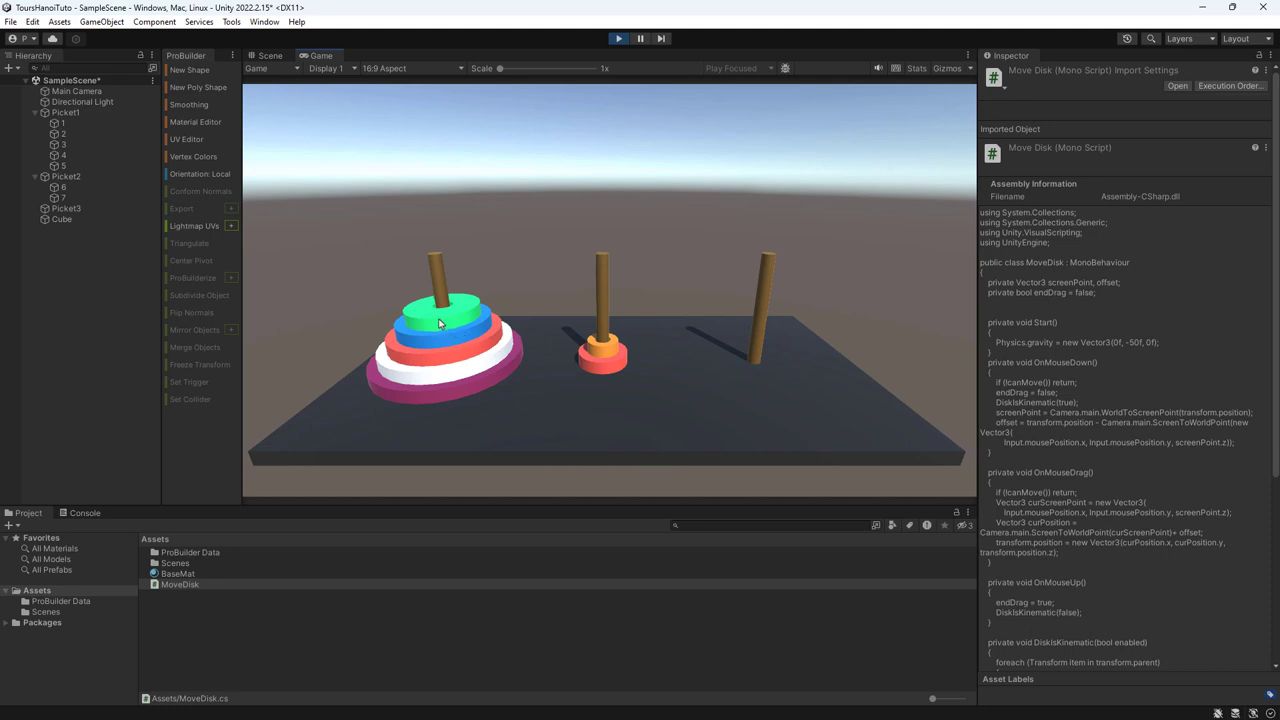
pyautogui.moveTo(438, 321); pyautogui.dragTo(742, 340)
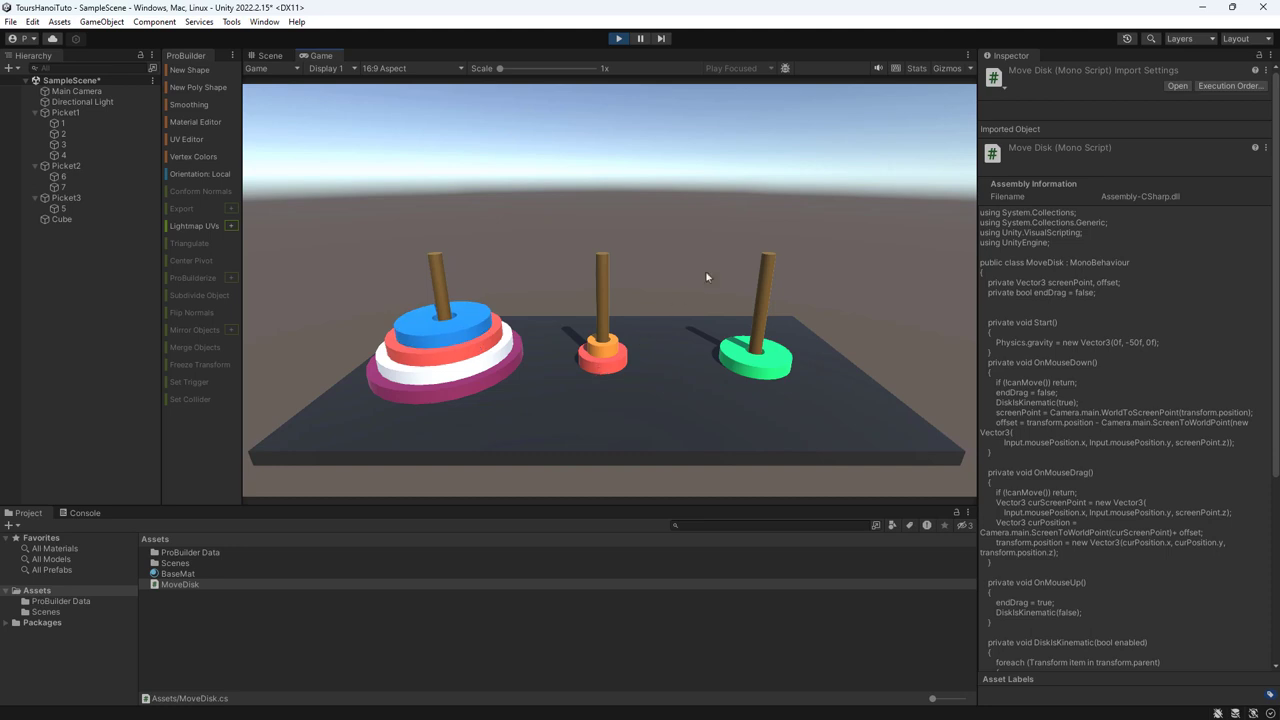
pyautogui.moveTo(590, 355); pyautogui.dragTo(598, 312)
pyautogui.moveTo(757, 358); pyautogui.dragTo(760, 300)
pyautogui.moveTo(602, 352); pyautogui.dragTo(757, 245)
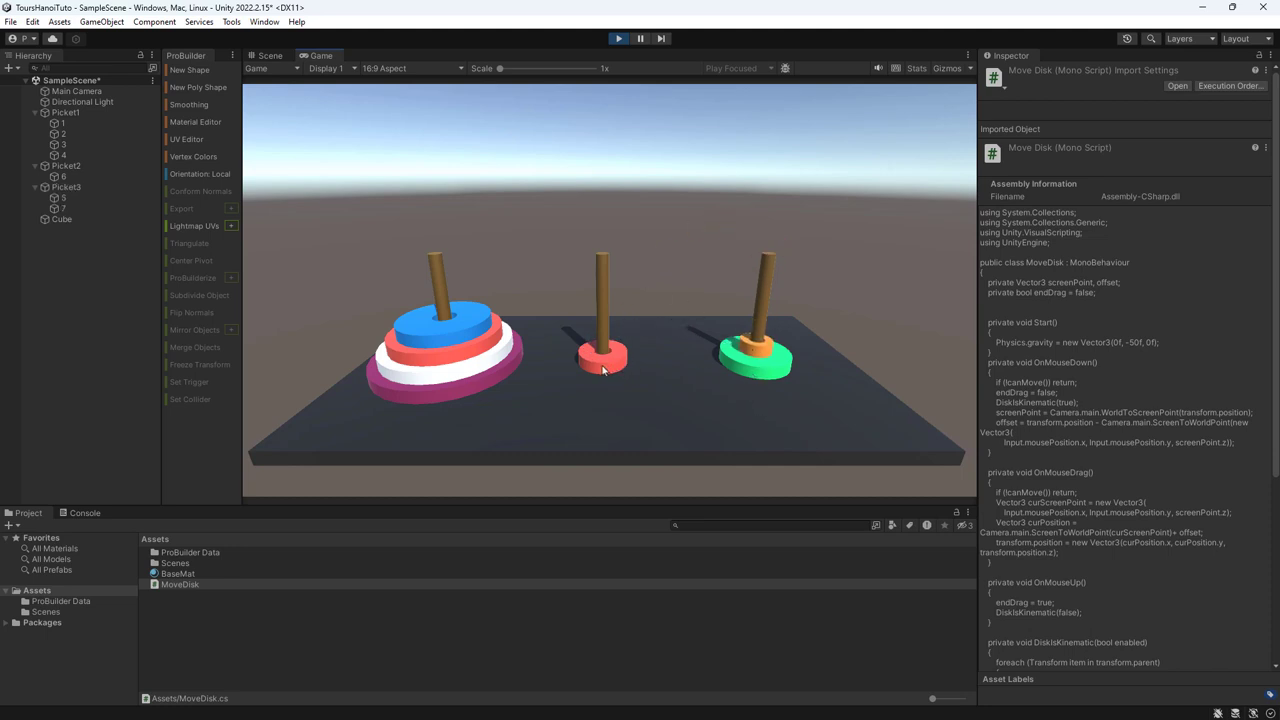
pyautogui.moveTo(467, 341); pyautogui.dragTo(482, 259)
pyautogui.moveTo(621, 277); pyautogui.dragTo(603, 280)
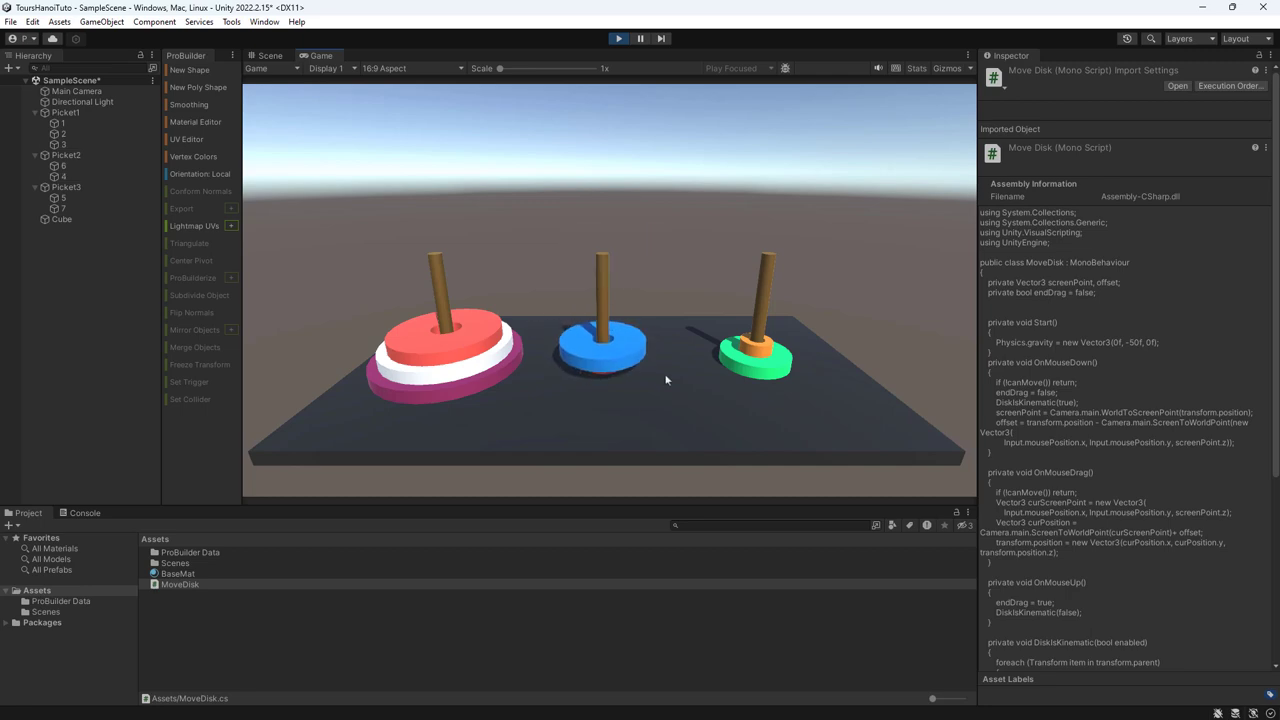
# - Stop Play mode and switch back to the code editor
pyautogui.click(618, 38)
pyautogui.hotkey('alt', 'Tab')
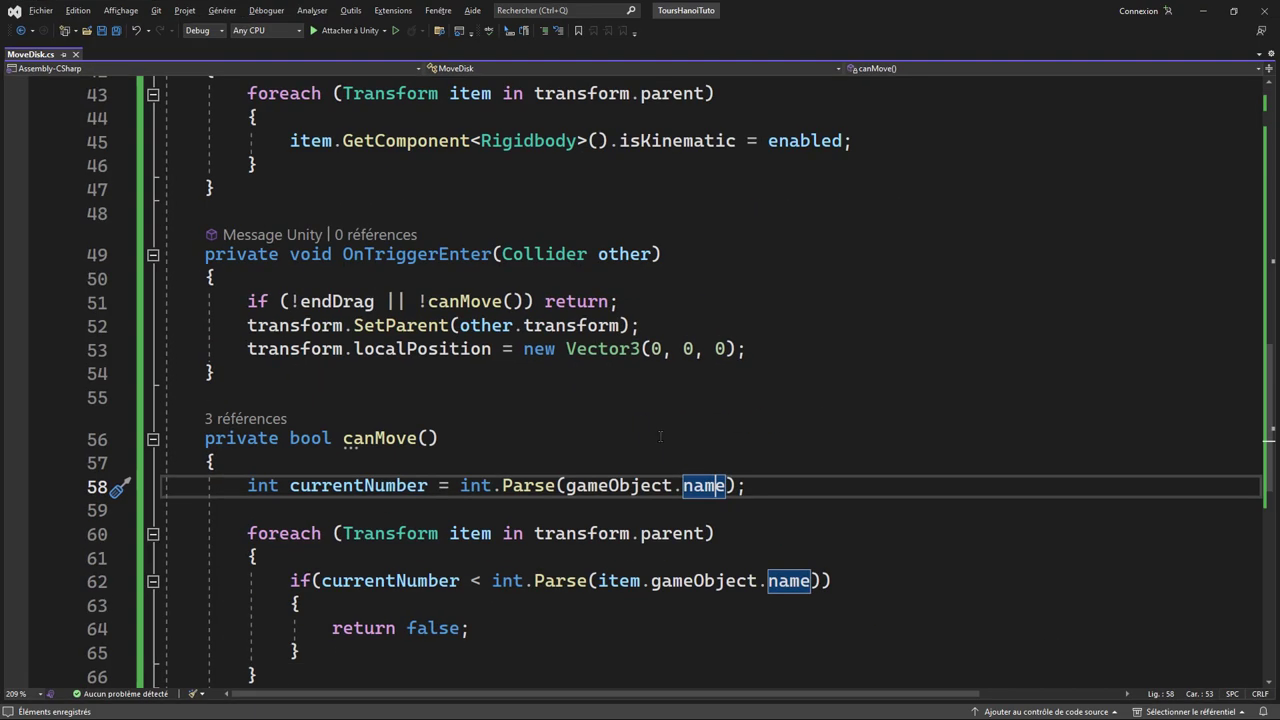
pyautogui.press('Up')
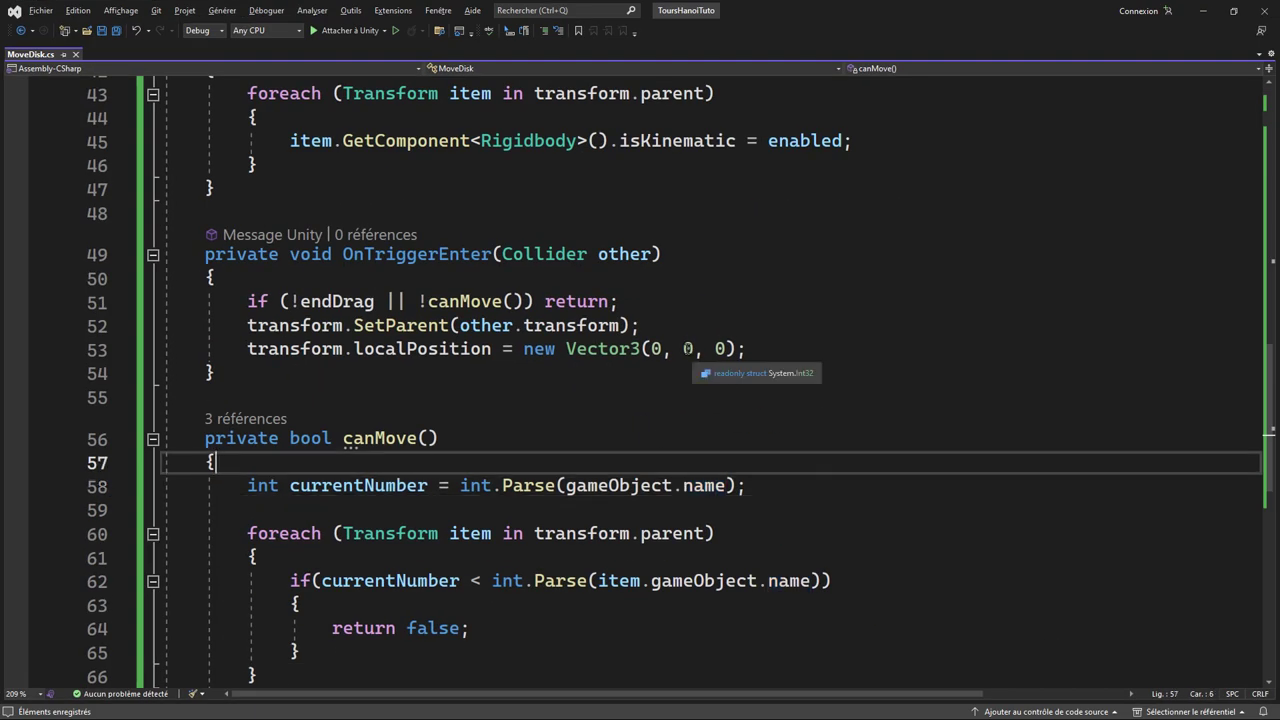
# - Replace the middle 0 in line 53's Vector3 with transform.localPosition.y, then return to Unity
pyautogui.click(688, 350)
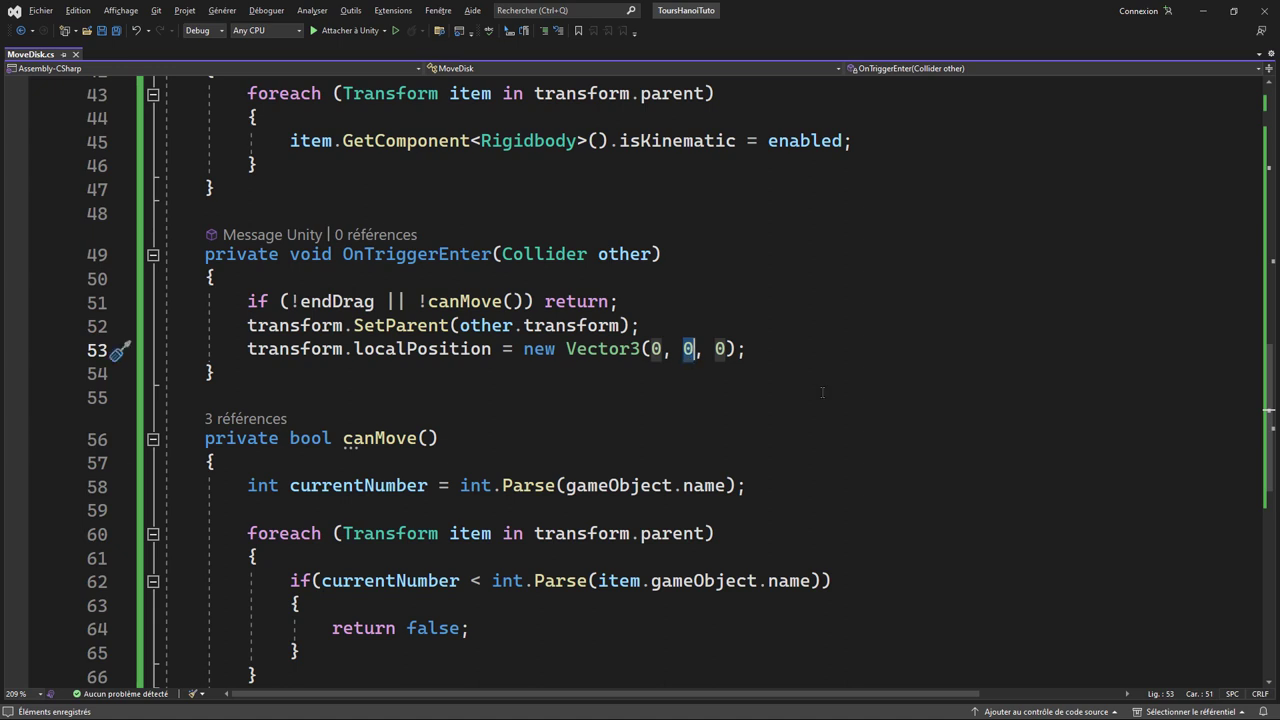
pyautogui.write('tra')
pyautogui.press('Tab')
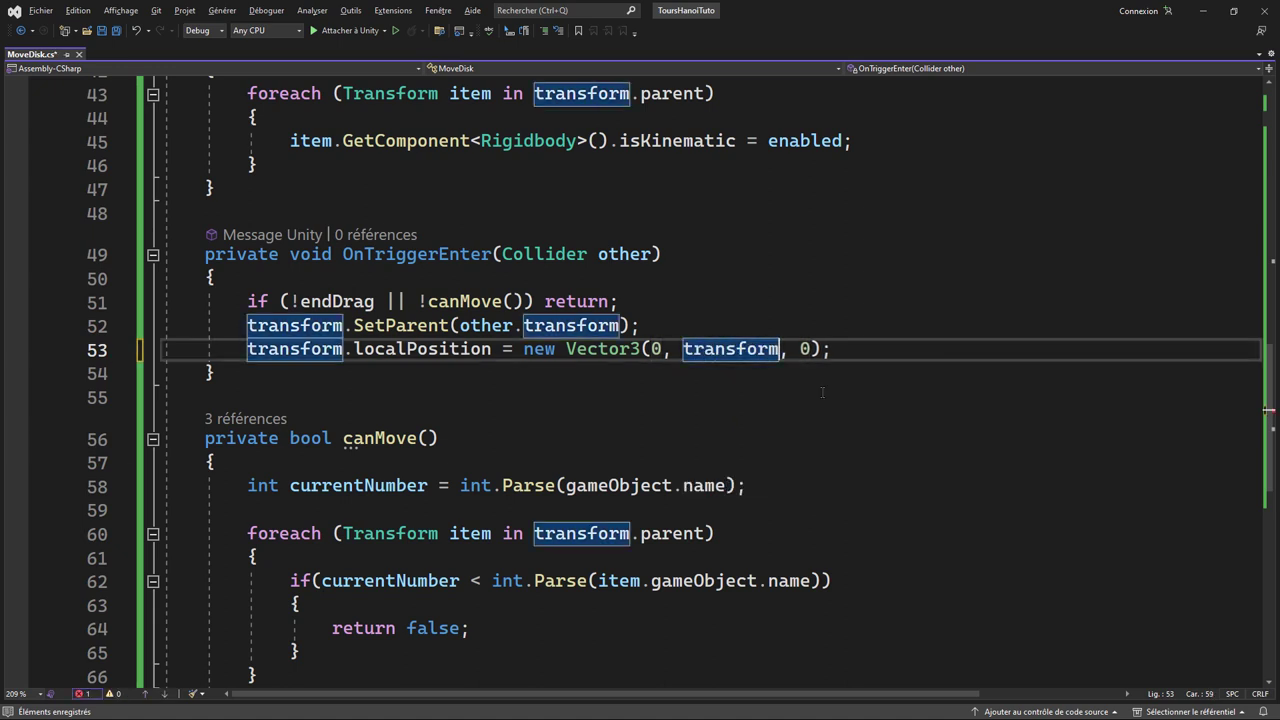
pyautogui.write('.lo')
pyautogui.press('Down')
pyautogui.press('Tab')
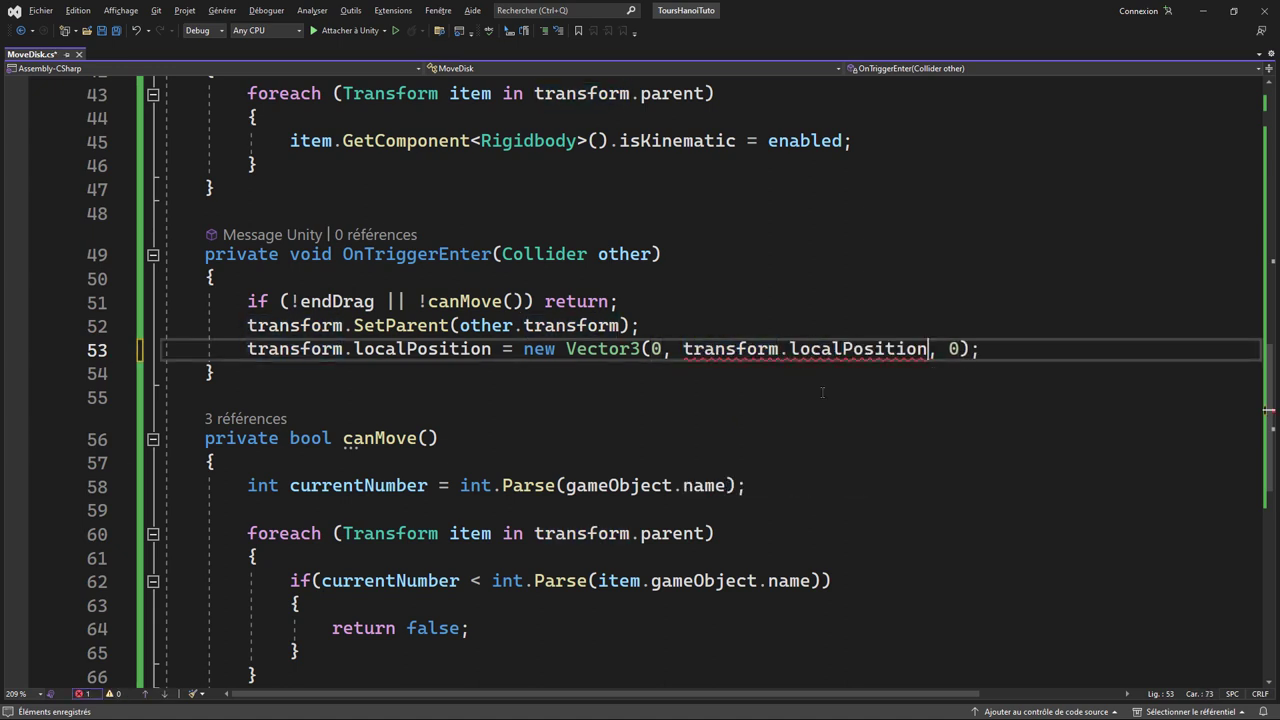
pyautogui.write('.y')
pyautogui.press('Tab')
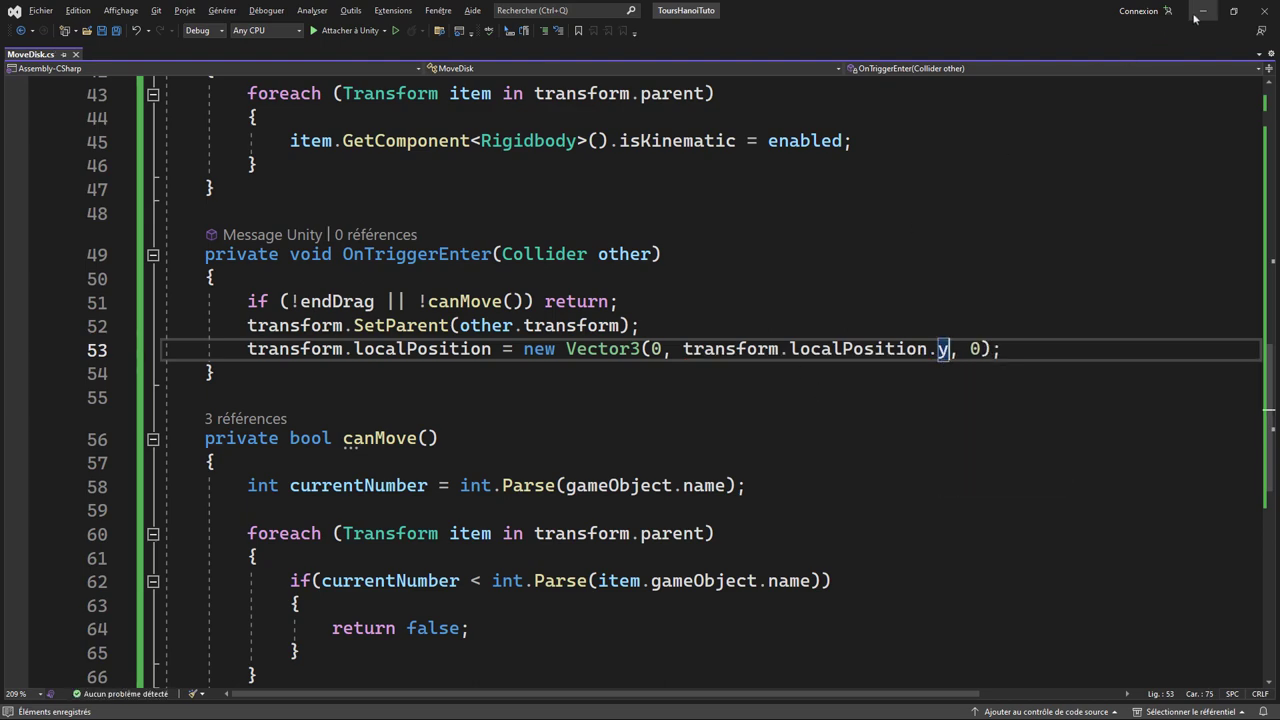
pyautogui.click(1200, 12)
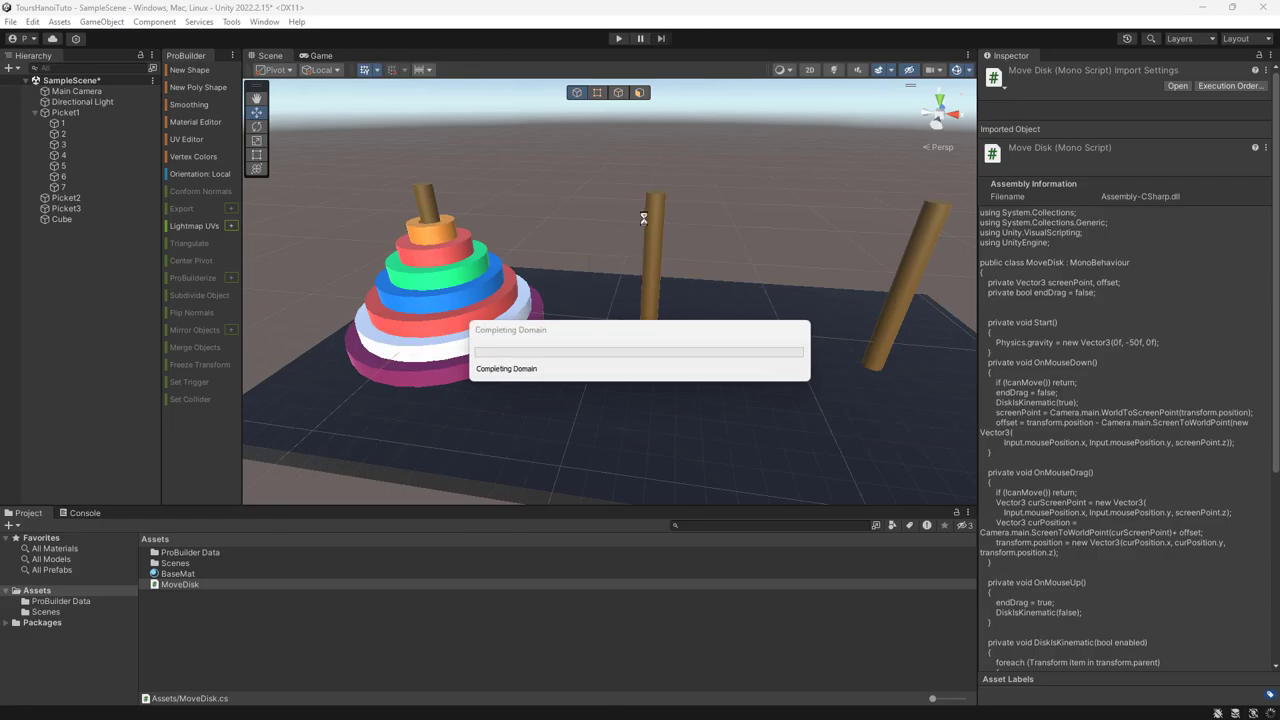
# - Play the game and drag the orange, red, green, blue and white disks toward the other pegs
pyautogui.click(618, 39)
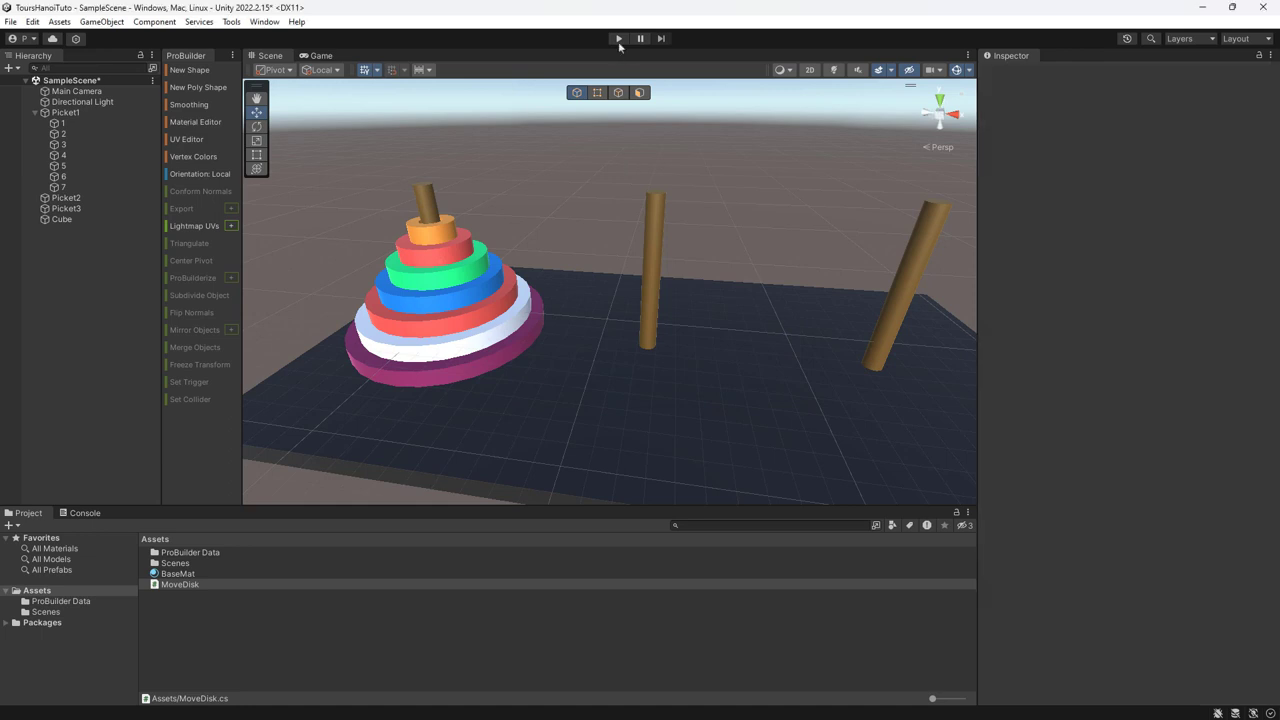
pyautogui.moveTo(456, 280); pyautogui.dragTo(624, 318)
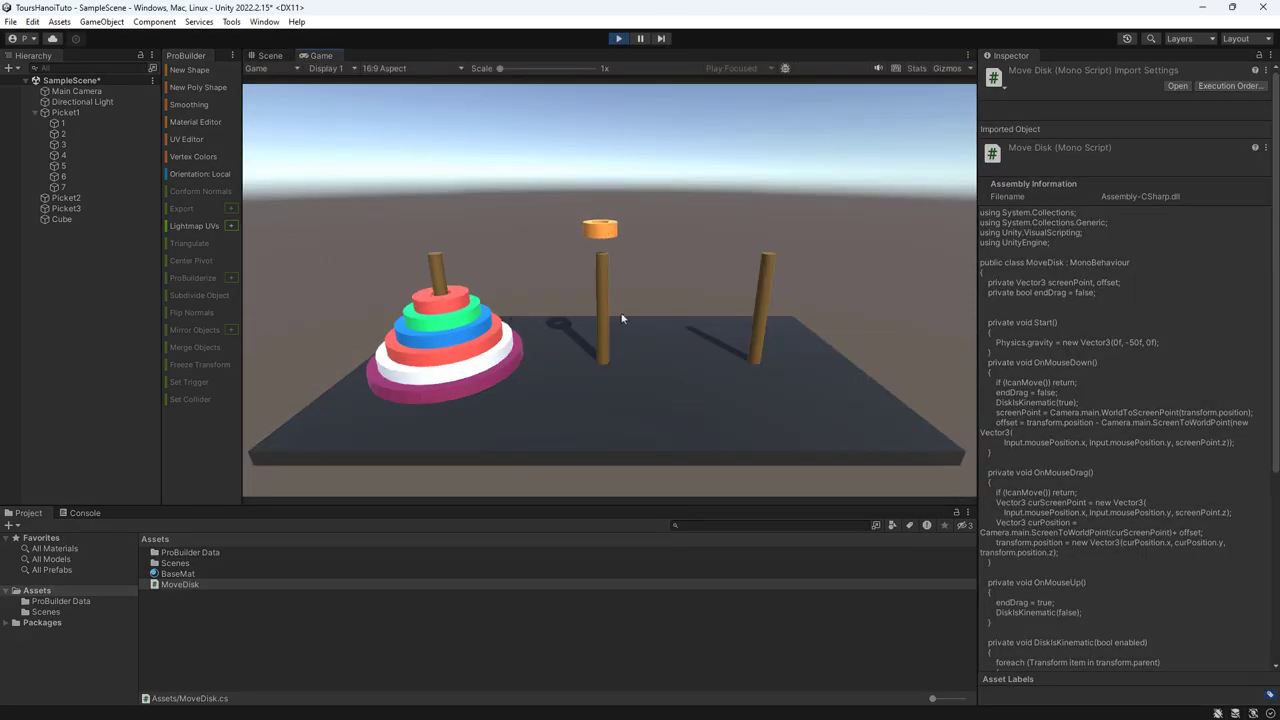
pyautogui.moveTo(469, 281); pyautogui.dragTo(790, 158)
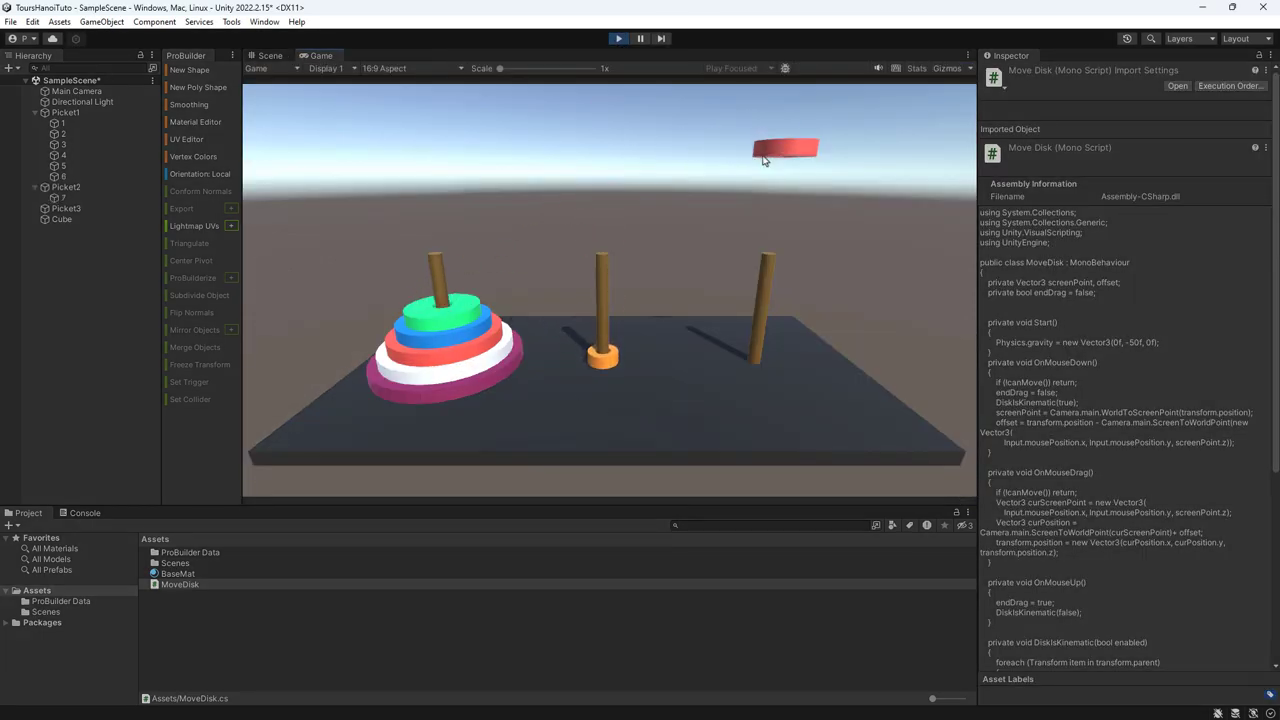
pyautogui.moveTo(447, 320); pyautogui.dragTo(755, 198)
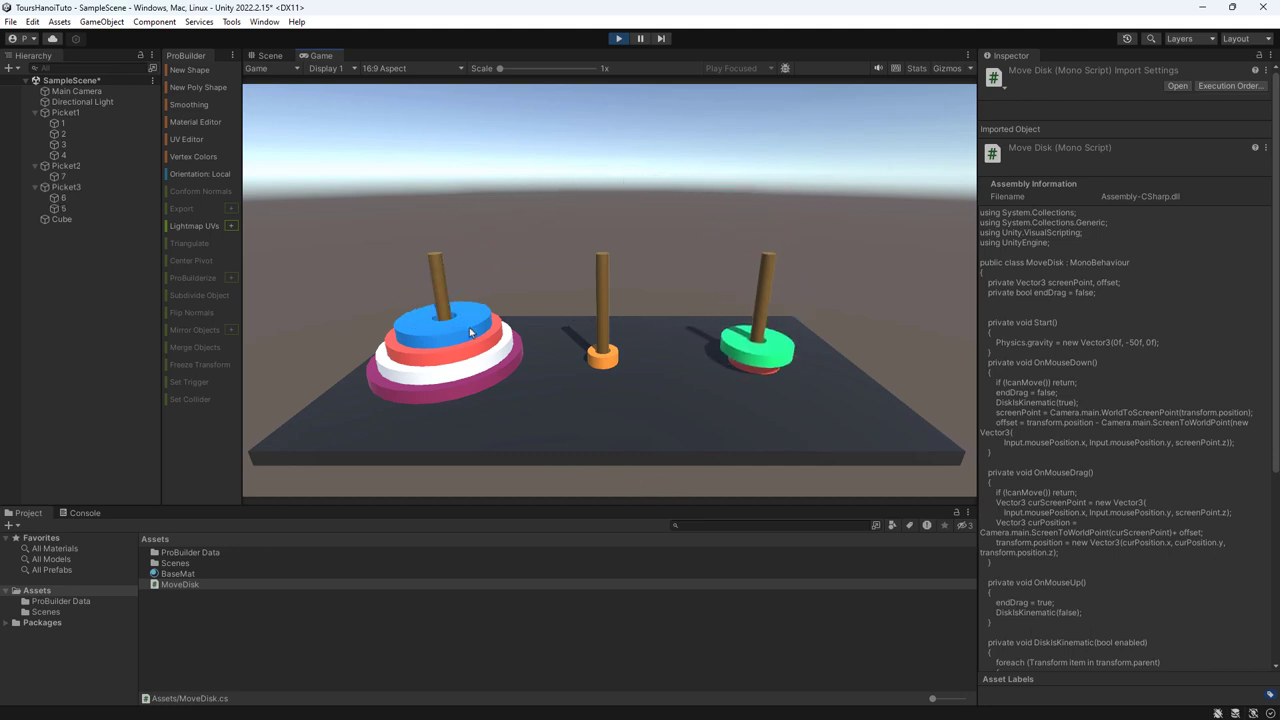
pyautogui.moveTo(469, 327)
pyautogui.mouseDown()
pyautogui.moveTo(678, 182)
pyautogui.moveTo(731, 188)
pyautogui.mouseUp()
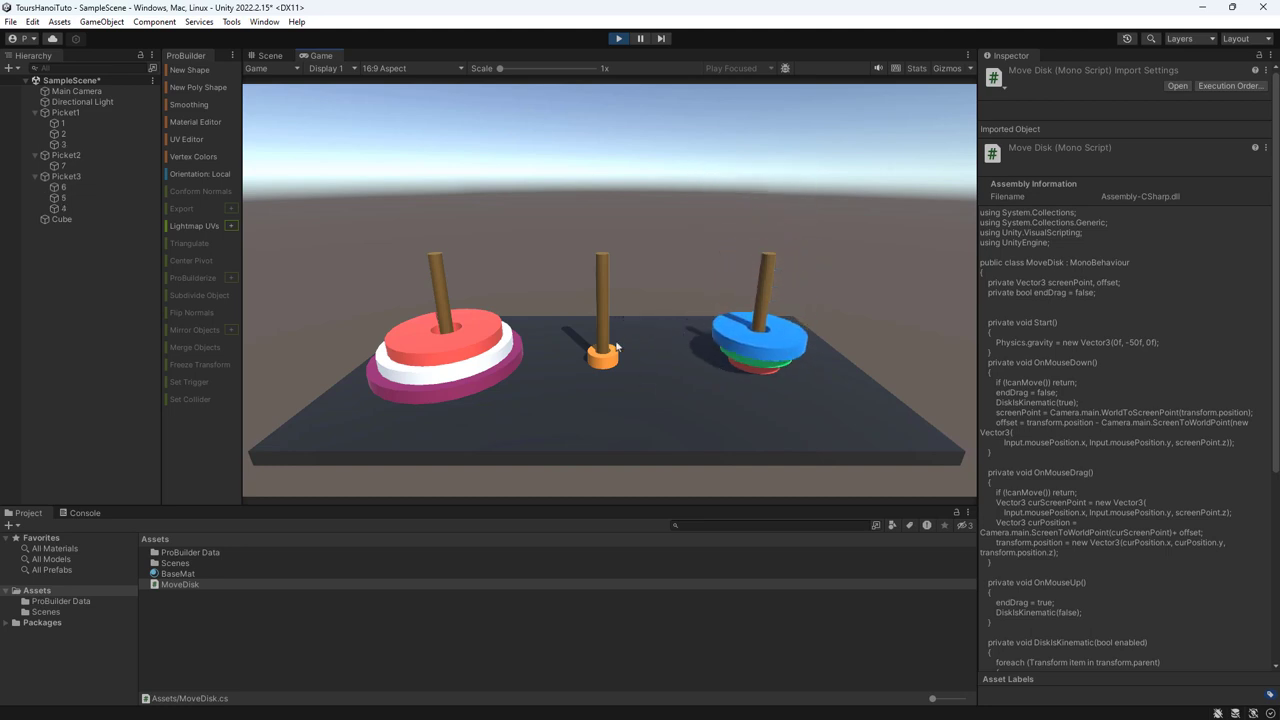
pyautogui.moveTo(447, 330); pyautogui.dragTo(779, 200)
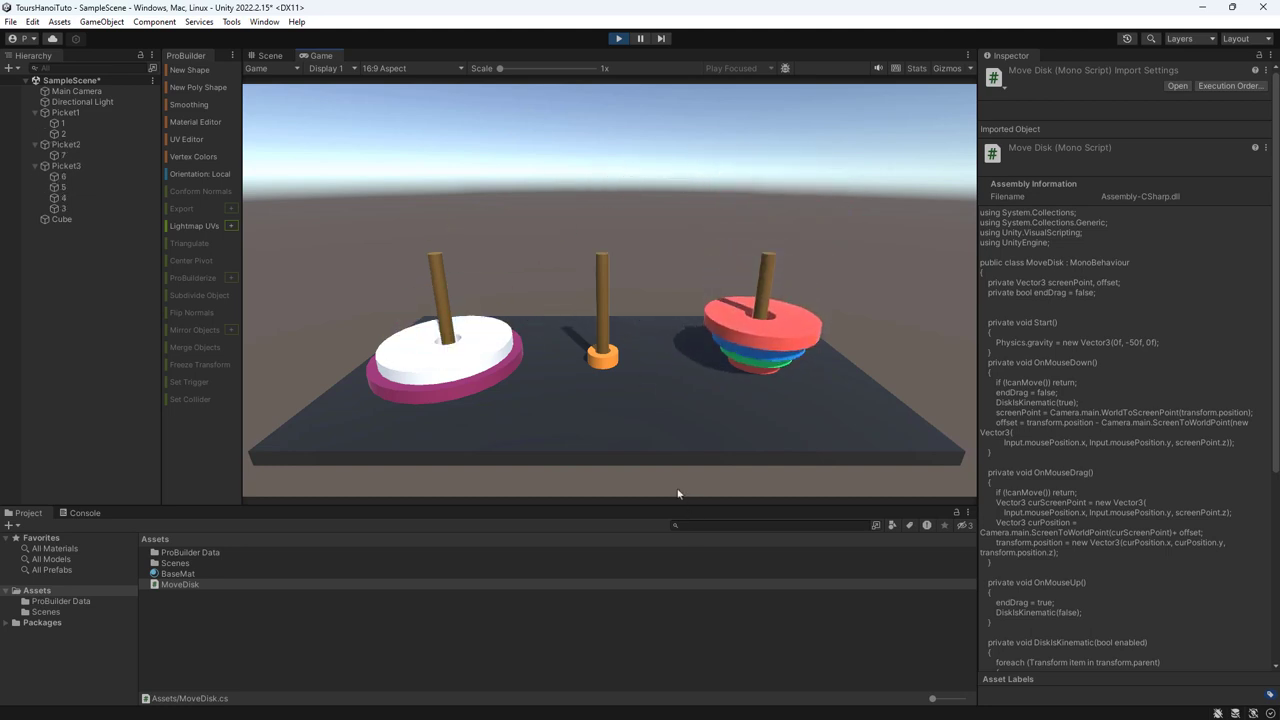
pyautogui.moveTo(458, 375)
pyautogui.mouseDown()
pyautogui.moveTo(587, 232)
pyautogui.moveTo(482, 390)
pyautogui.mouseUp()
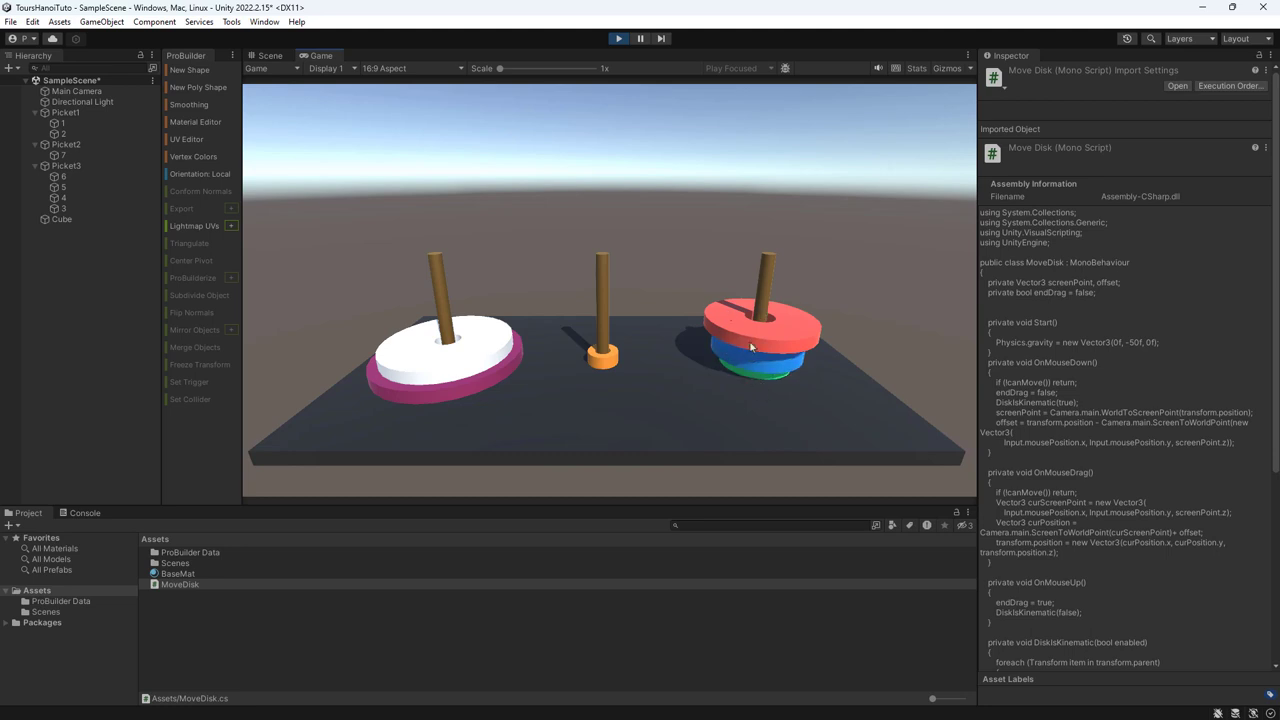
# - Restart the game, shuffle the orange and red disks between pegs, then stop Play mode
pyautogui.click(619, 39)
pyautogui.click(619, 39)
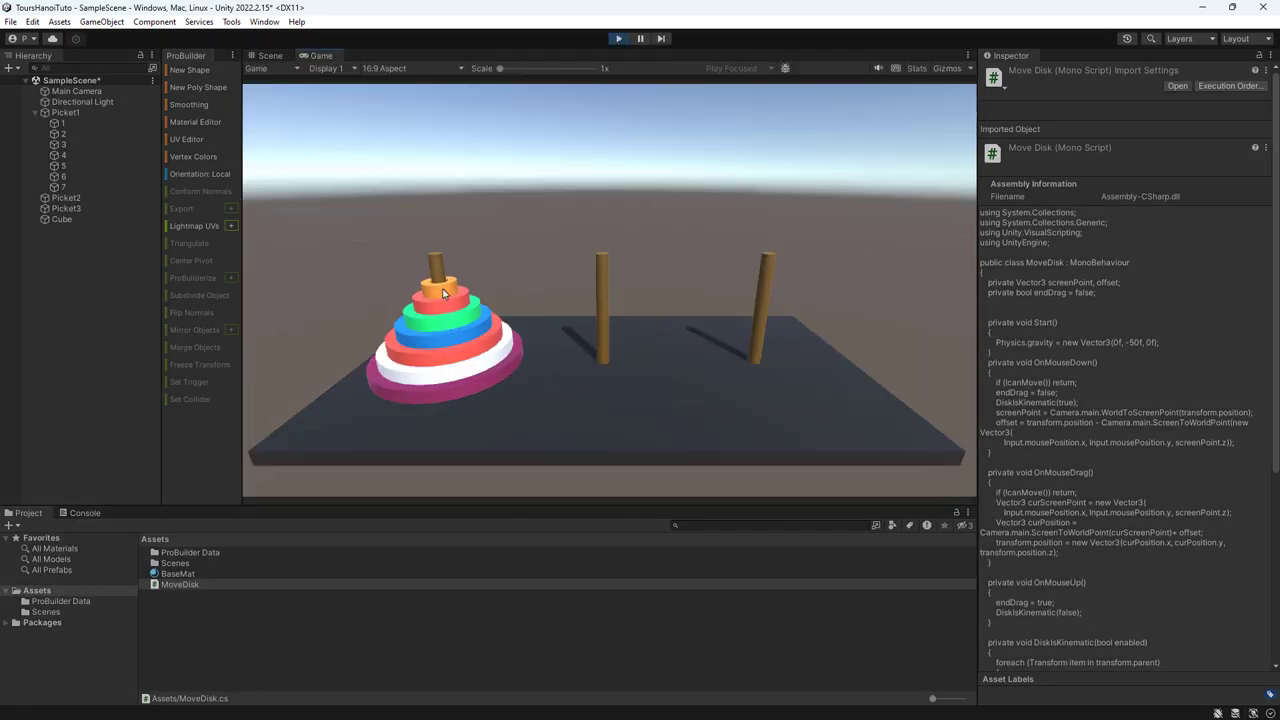
pyautogui.moveTo(442, 288); pyautogui.dragTo(600, 268)
pyautogui.moveTo(435, 309); pyautogui.dragTo(600, 258)
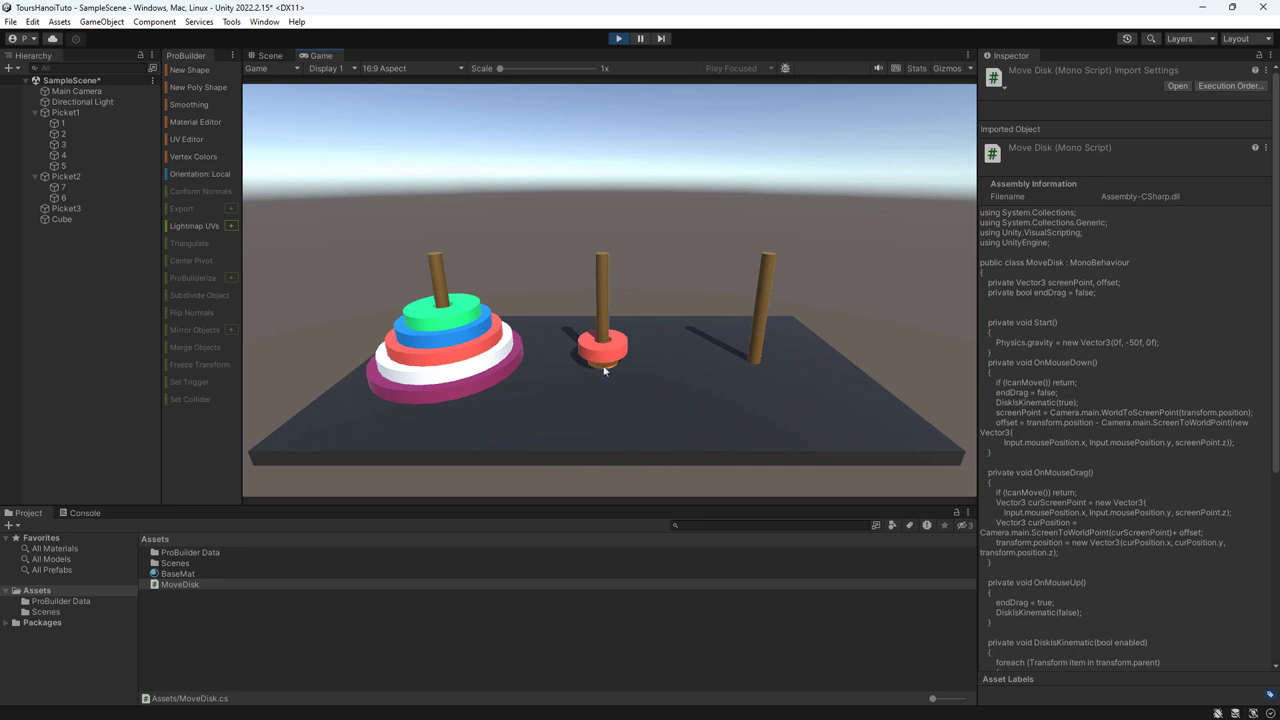
pyautogui.moveTo(604, 370); pyautogui.dragTo(664, 418)
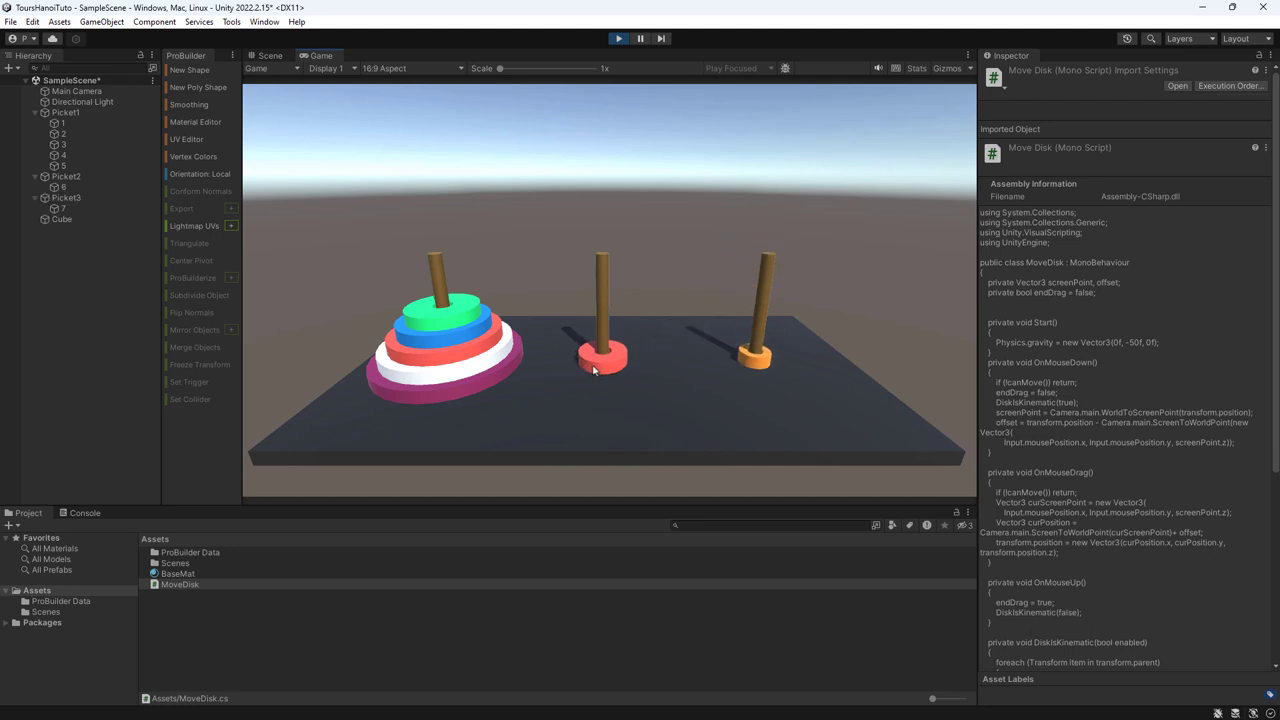
pyautogui.moveTo(593, 370); pyautogui.dragTo(430, 245)
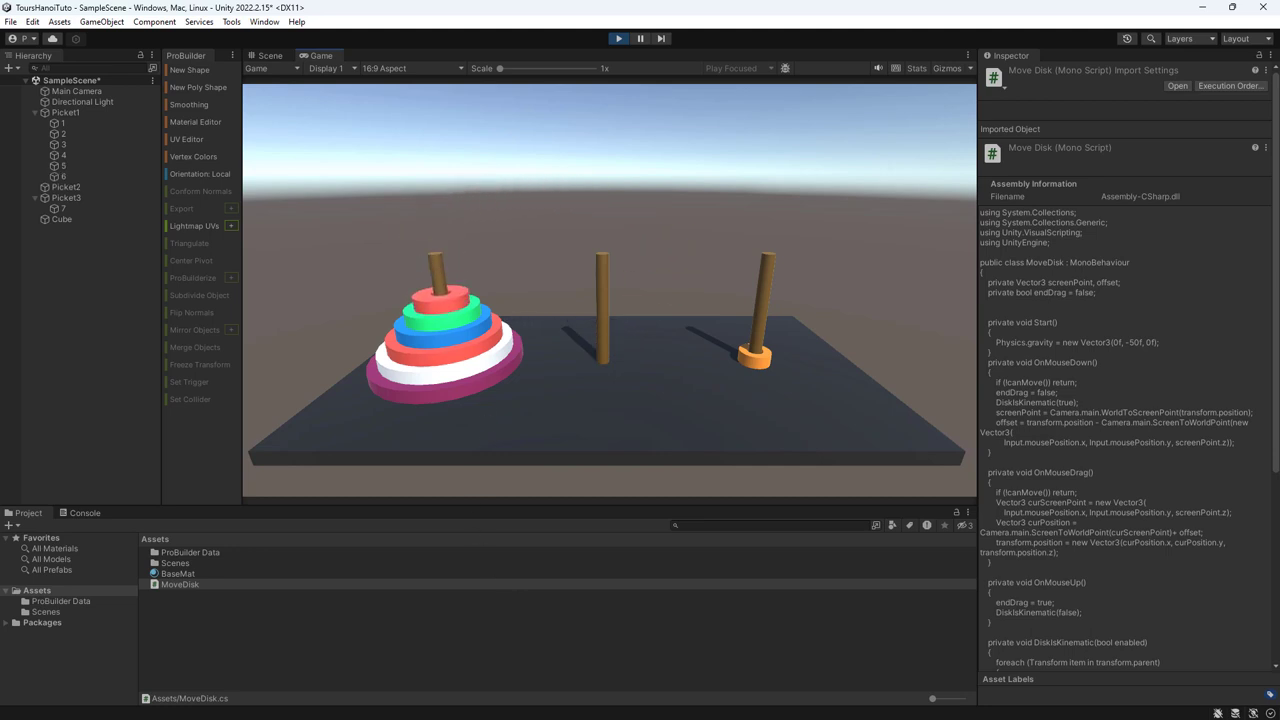
pyautogui.click(618, 38)
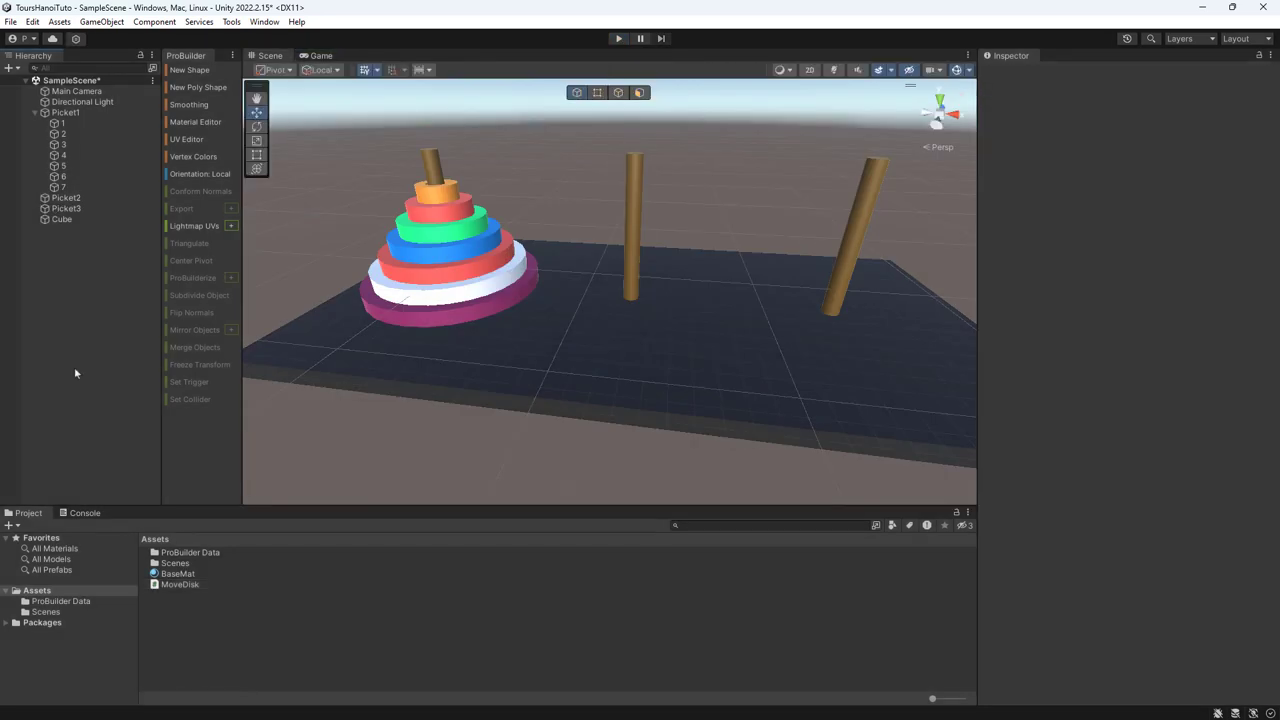
pyautogui.click(60, 166)
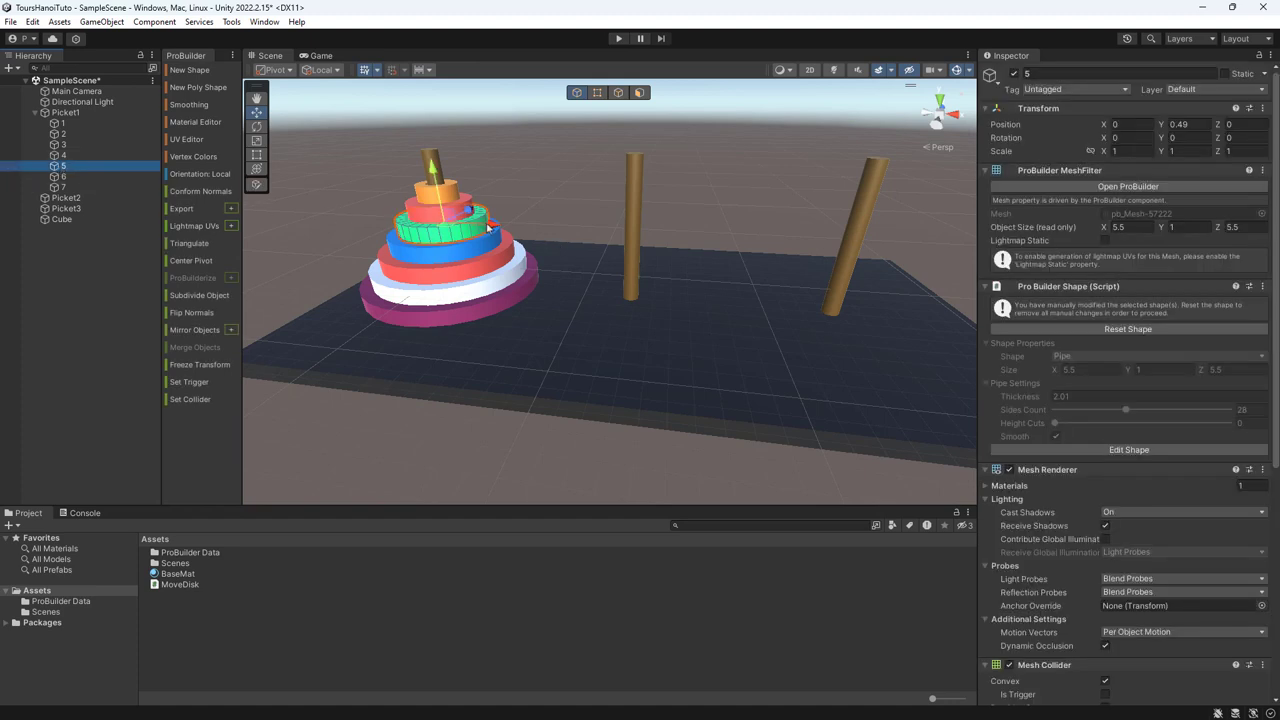
pyautogui.moveTo(488, 228); pyautogui.dragTo(683, 234)
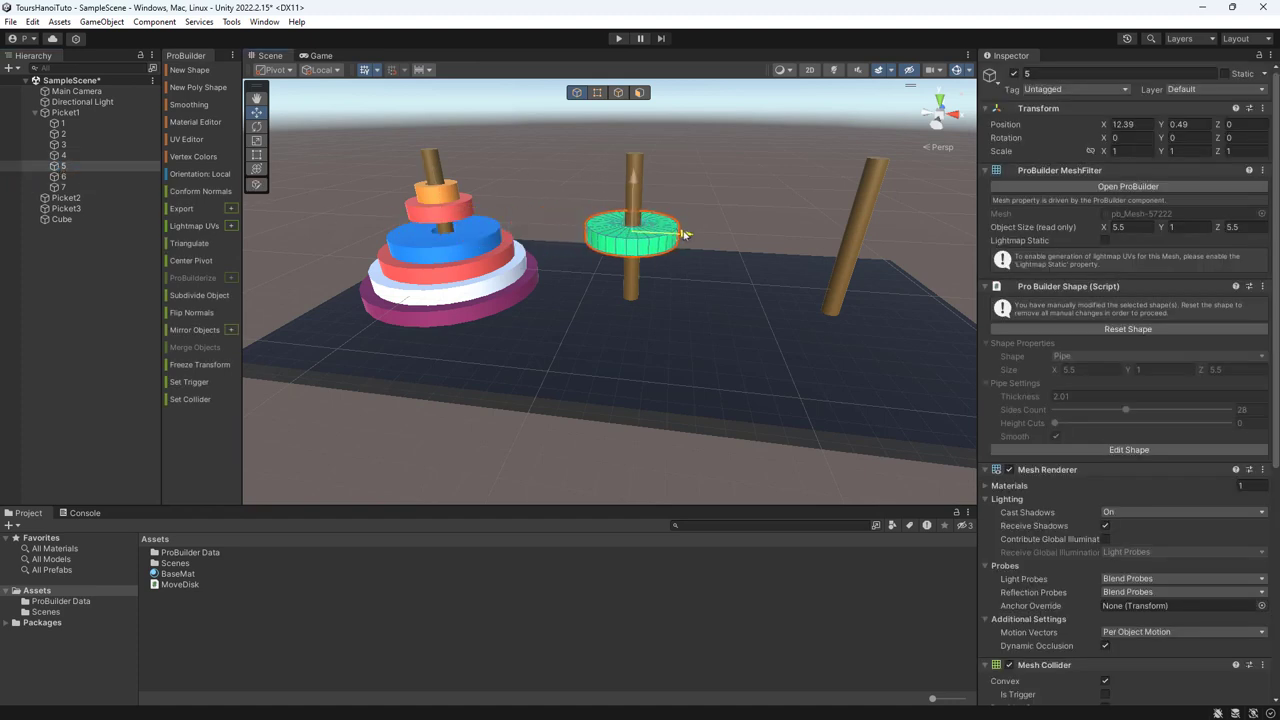
pyautogui.click(63, 155)
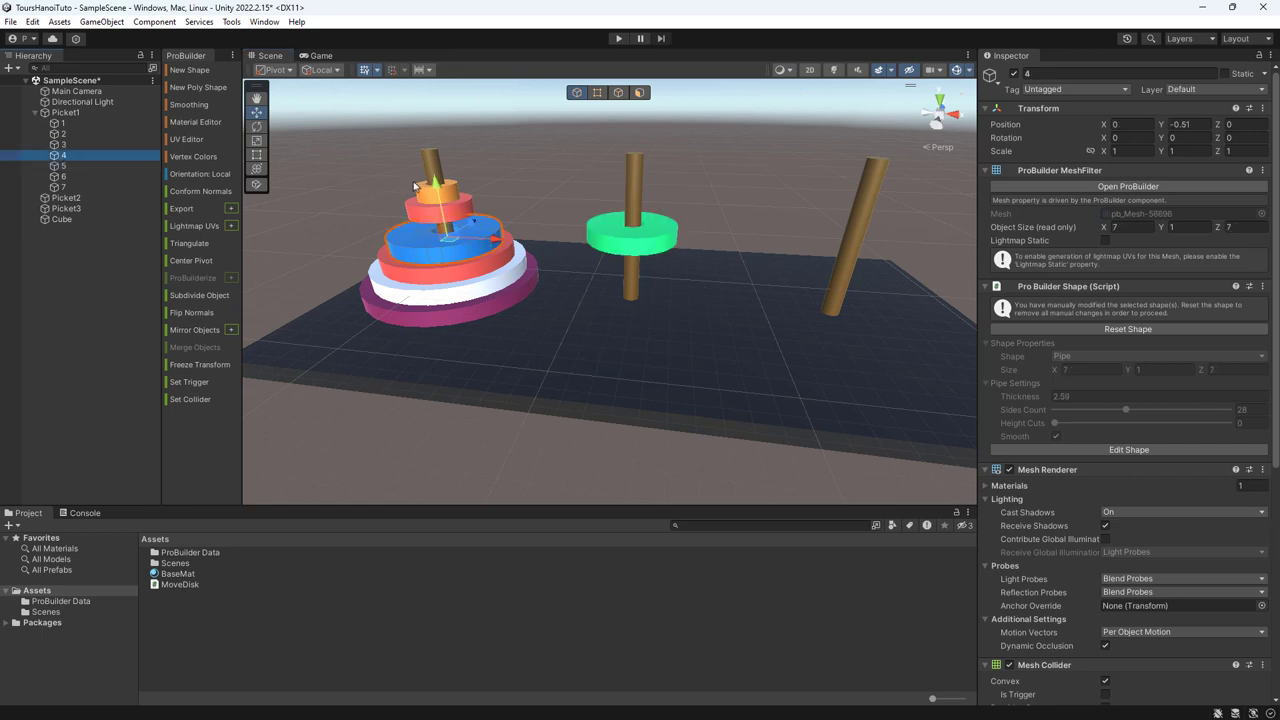
pyautogui.click(63, 133)
pyautogui.click(71, 126)
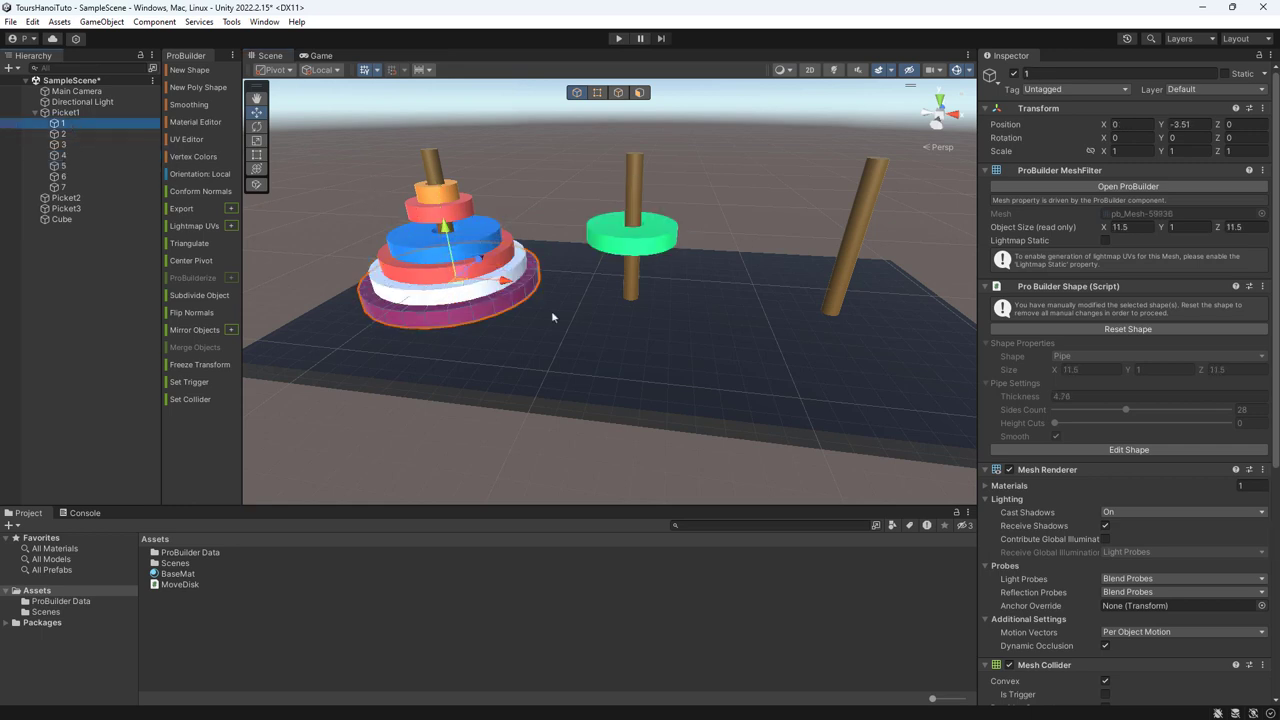
pyautogui.press('Down')
pyautogui.press('Down')
pyautogui.press('Down')
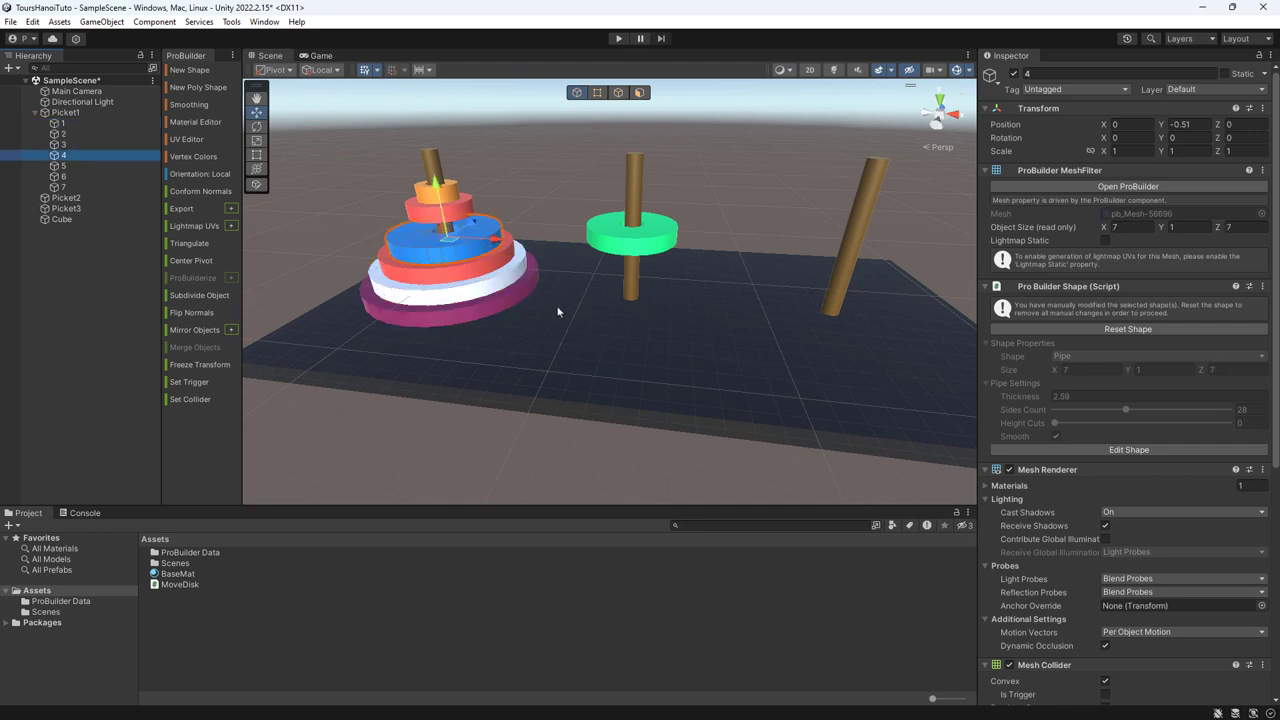
pyautogui.press('Down')
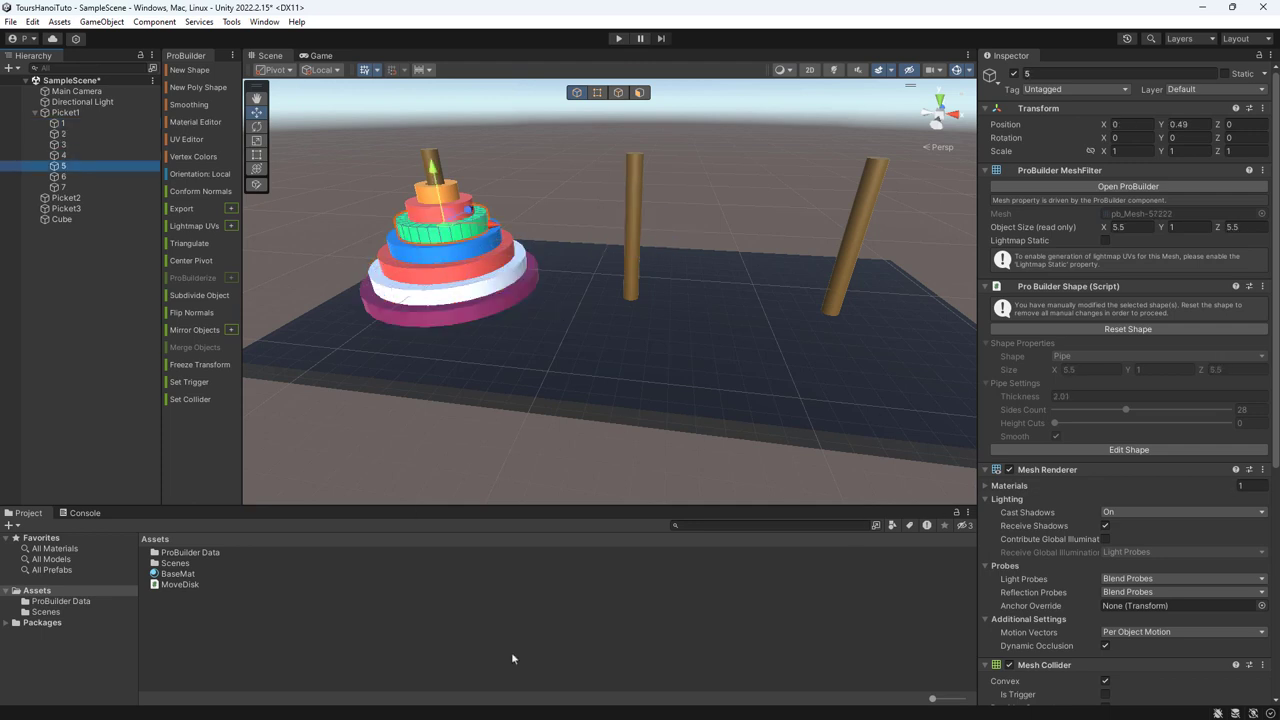
pyautogui.click(63, 316)
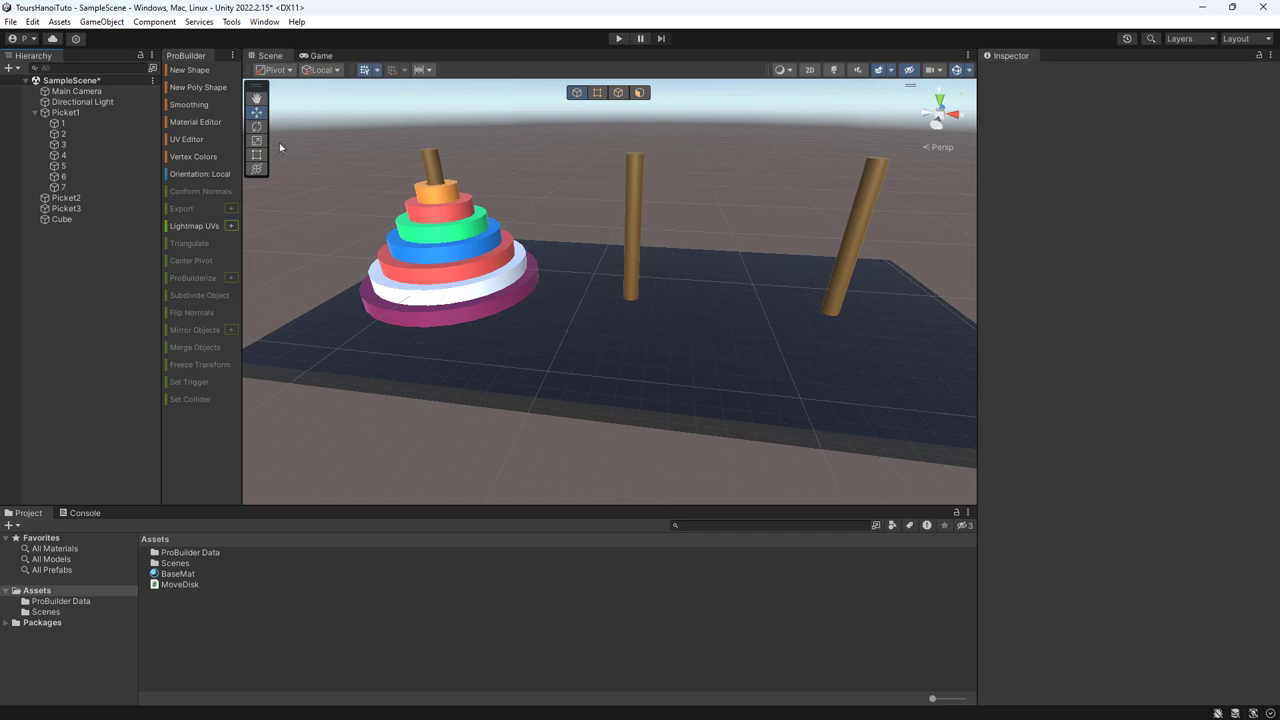
pyautogui.click(60, 123)
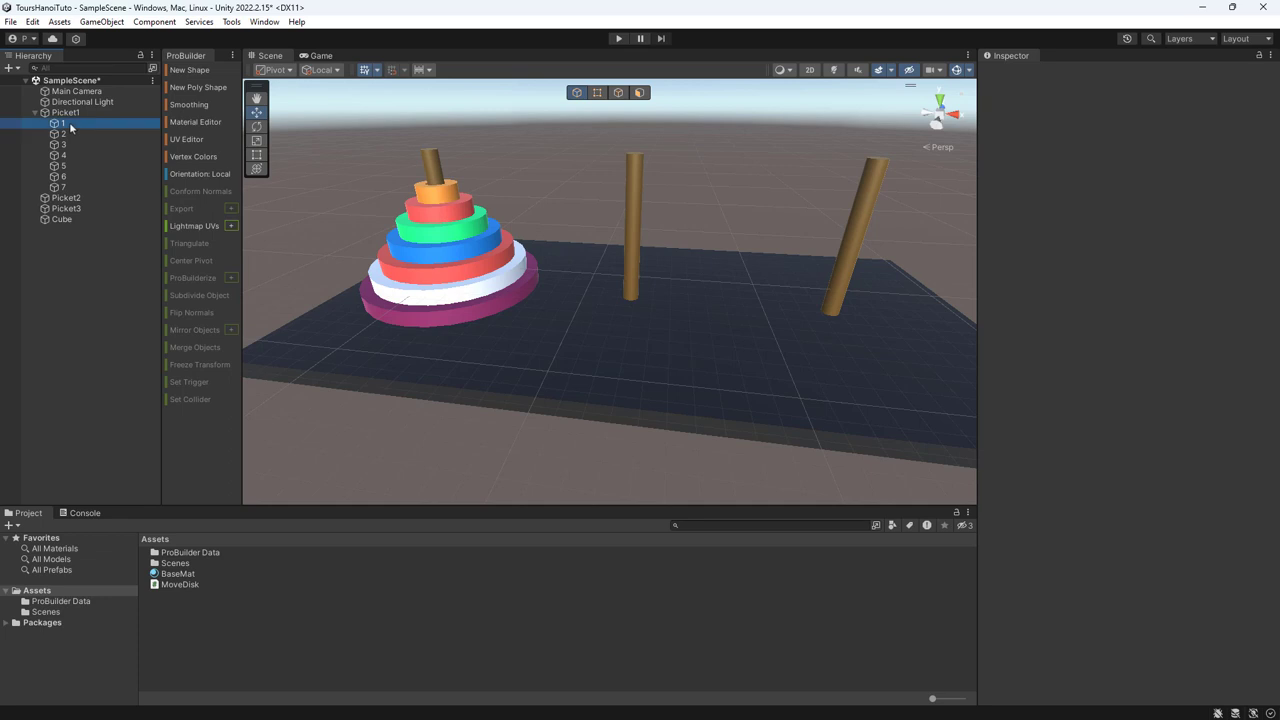
pyautogui.click(63, 187)
pyautogui.moveTo(490, 200); pyautogui.dragTo(690, 203)
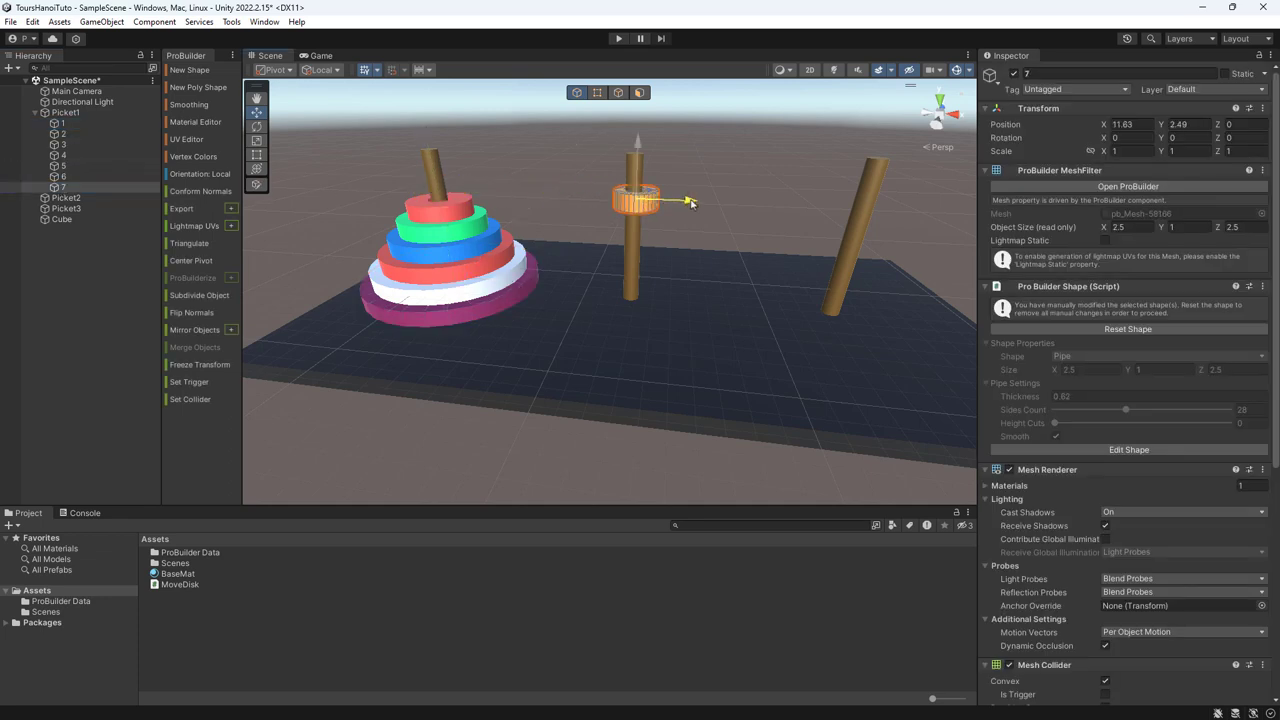
pyautogui.moveTo(634, 157); pyautogui.dragTo(634, 248)
pyautogui.click(440, 216)
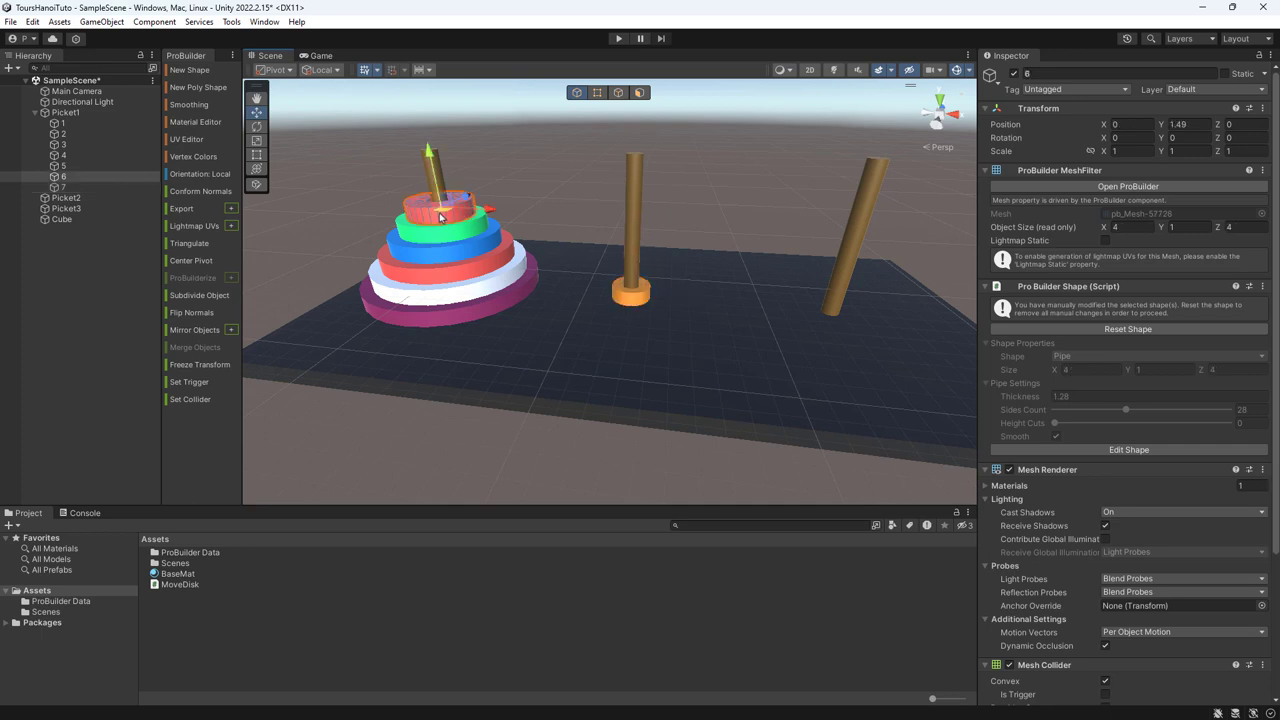
pyautogui.moveTo(490, 214); pyautogui.dragTo(680, 228)
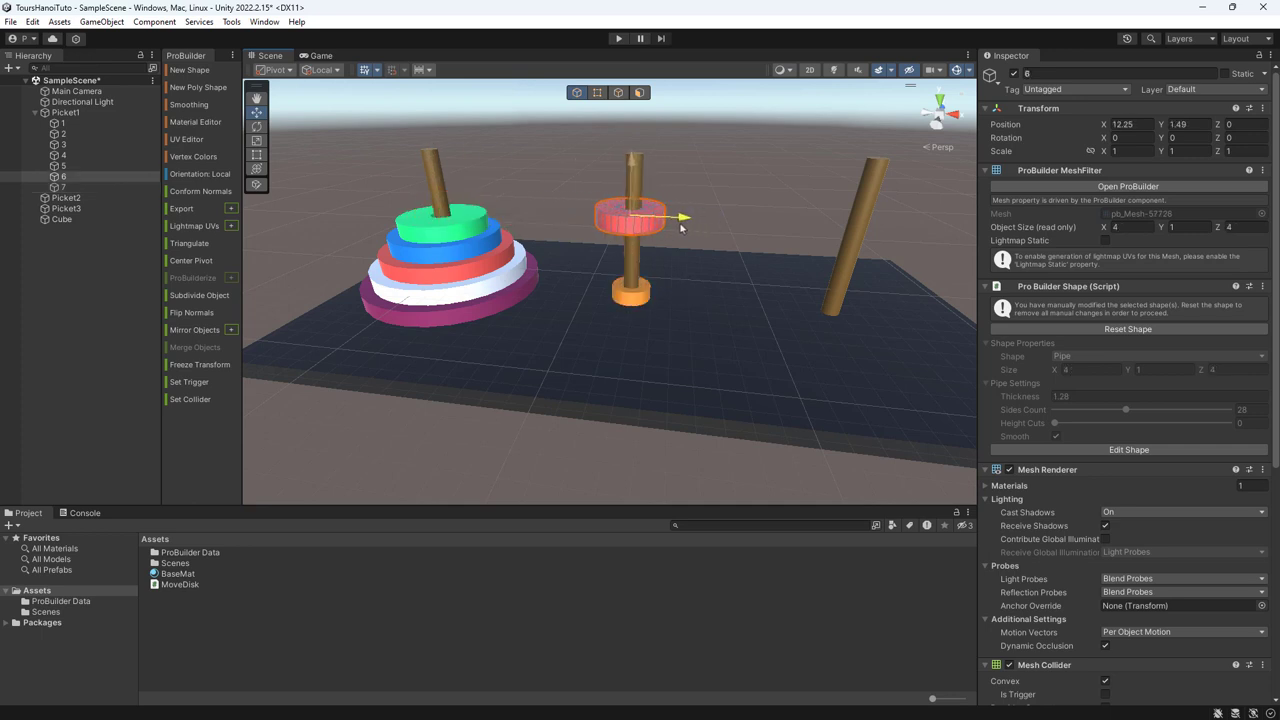
pyautogui.moveTo(630, 165); pyautogui.dragTo(655, 80)
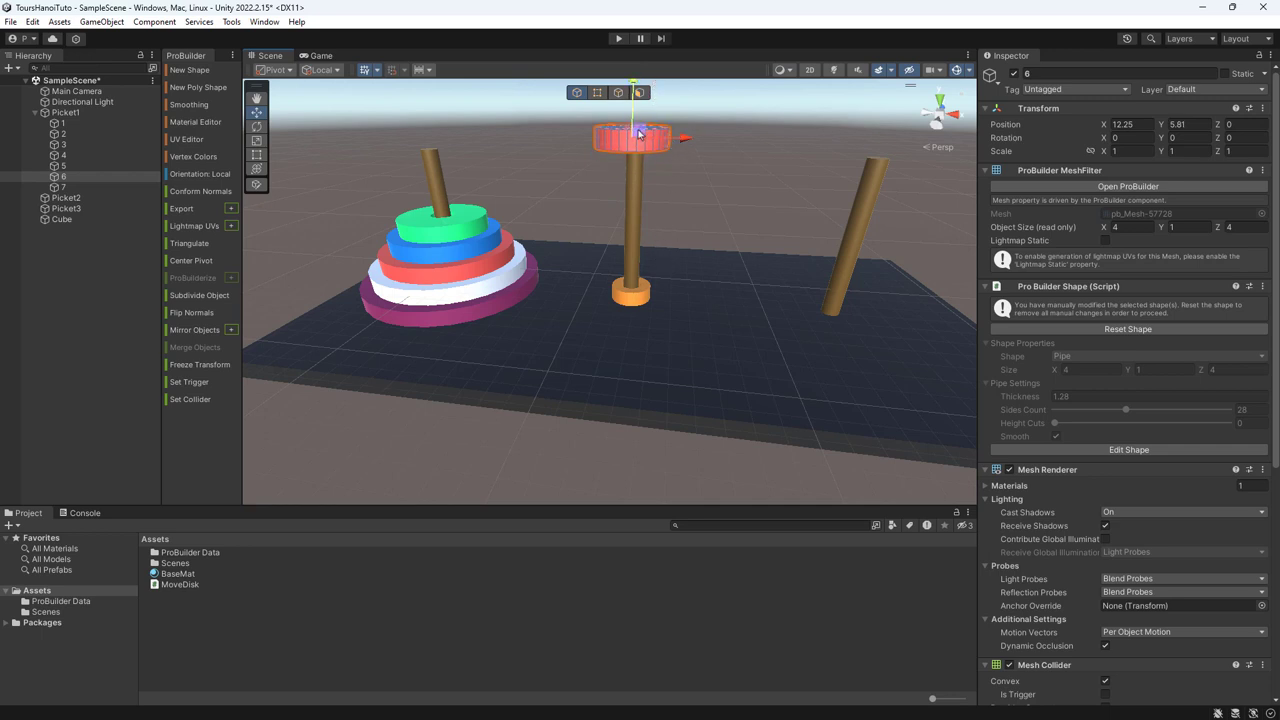
pyautogui.click(62, 178)
pyautogui.click(64, 177)
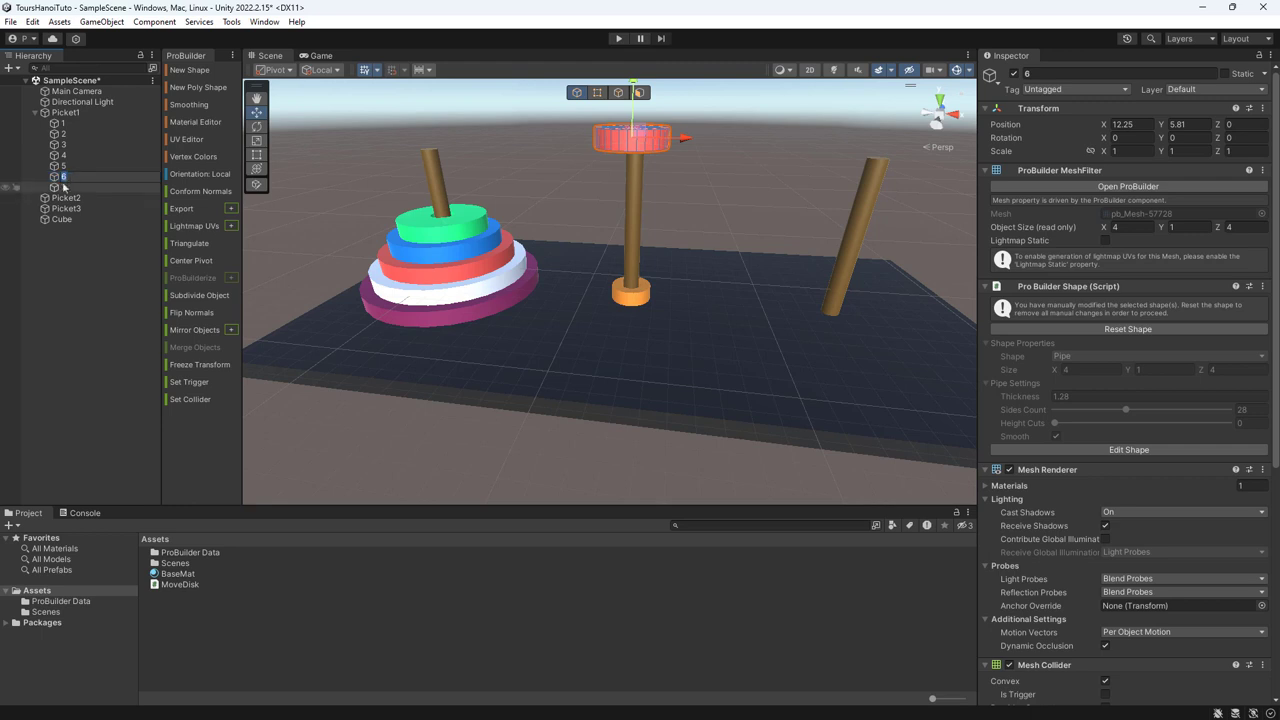
pyautogui.click(57, 178)
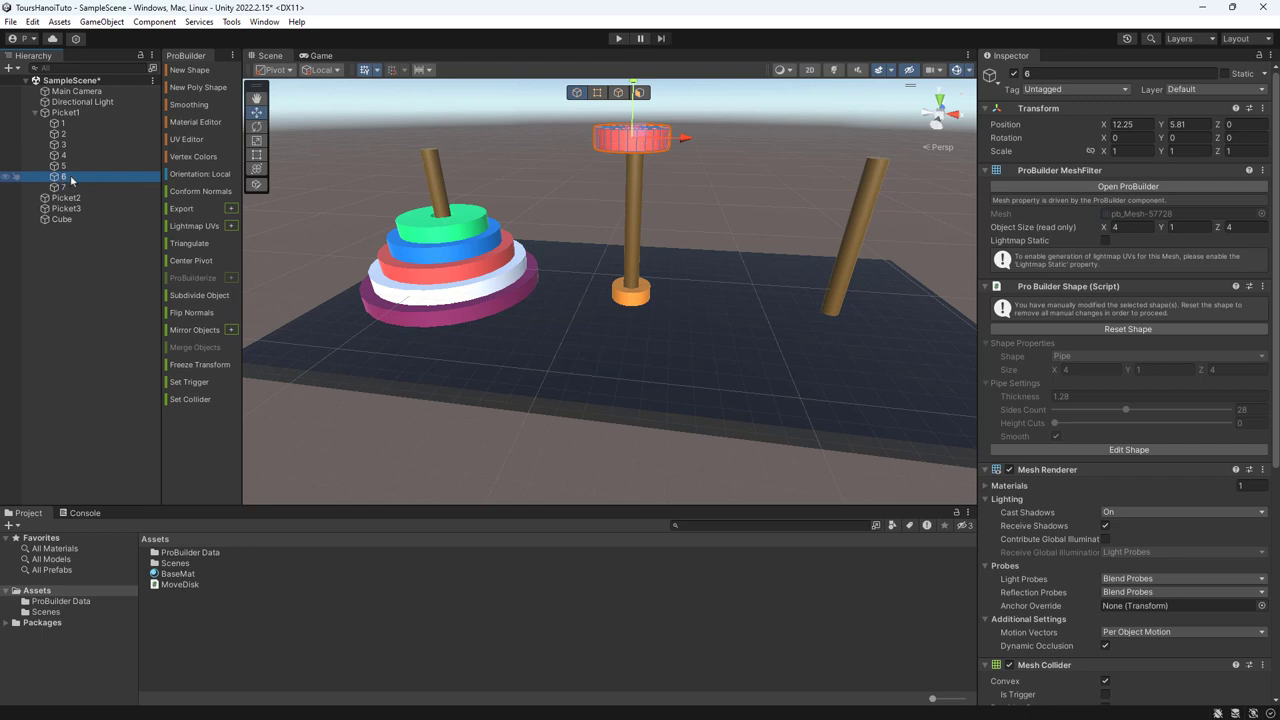
pyautogui.click(66, 188)
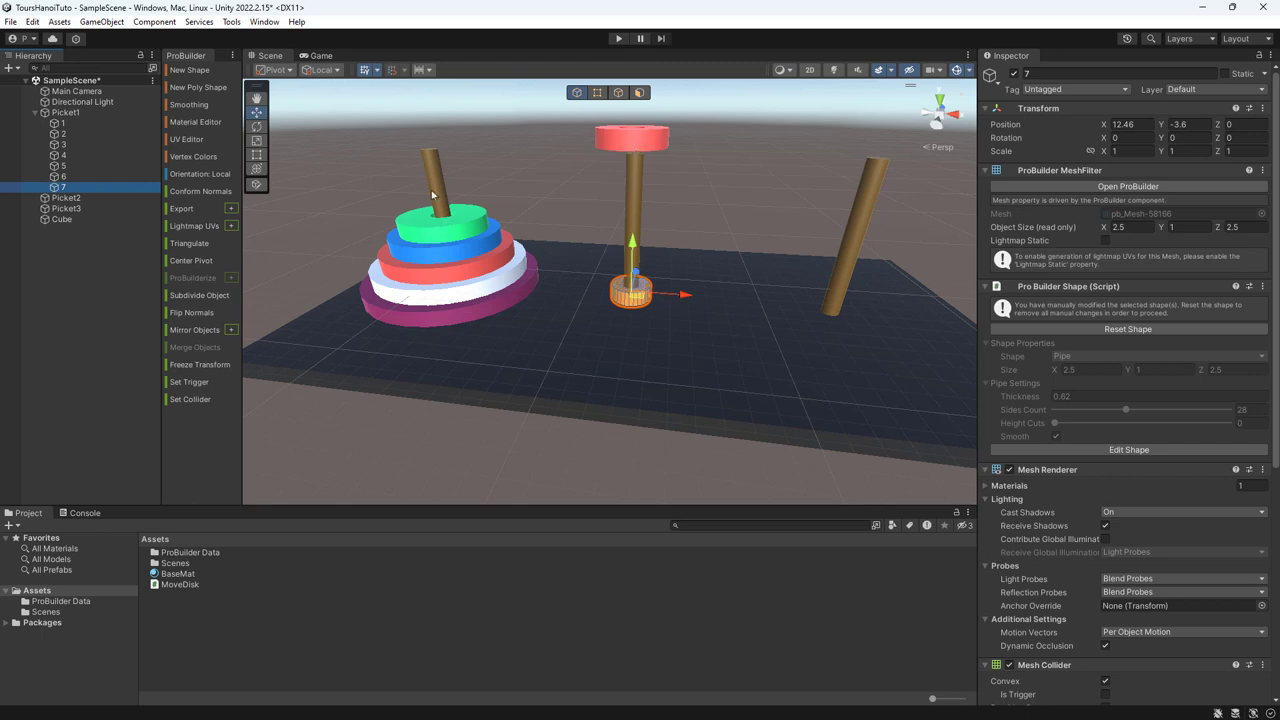
pyautogui.hotkey('ctrl', 'z')
pyautogui.hotkey('ctrl', 'z')
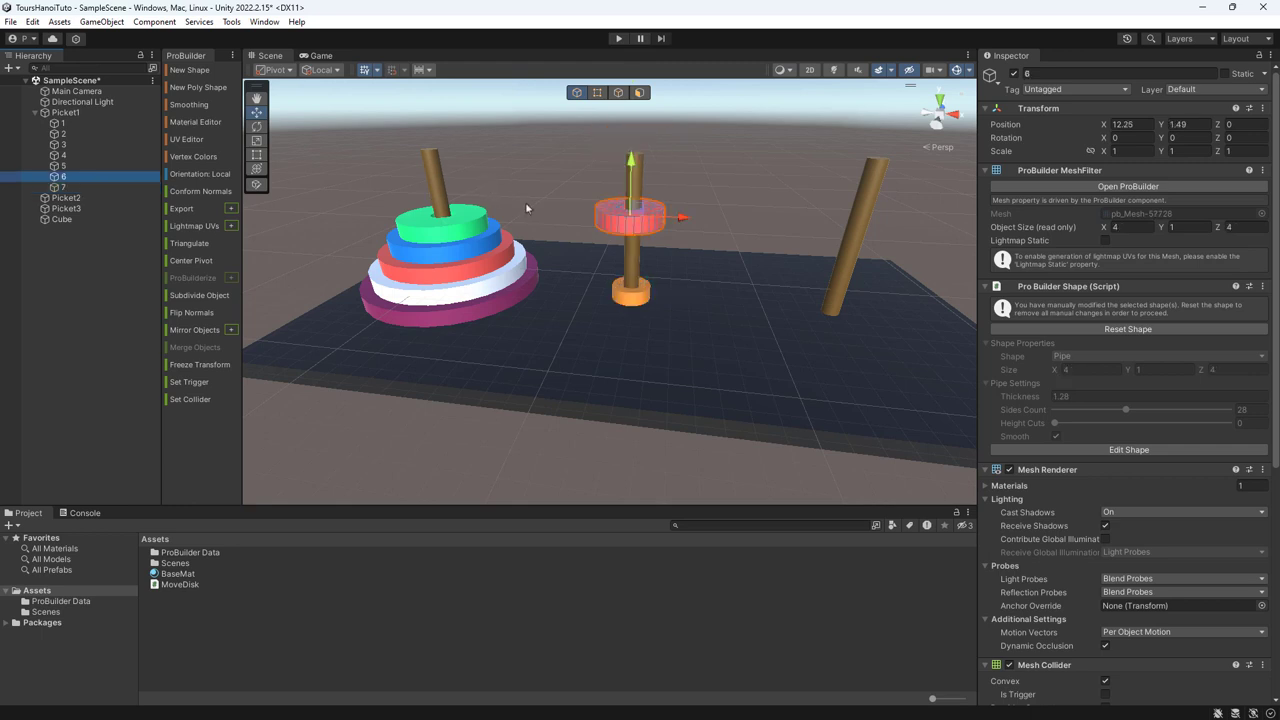
pyautogui.hotkey('ctrl', 'z')
pyautogui.hotkey('ctrl', 'z')
pyautogui.hotkey('ctrl', 'z')
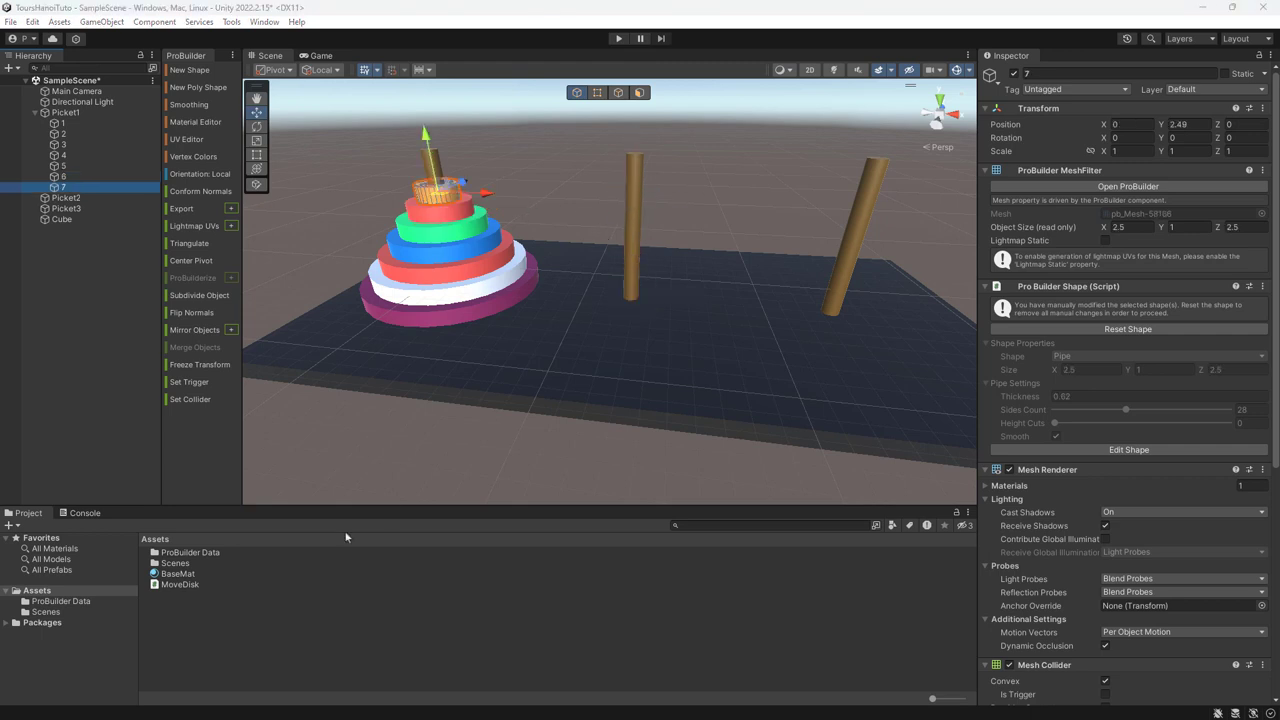
# - Open MoveDisk.cs and add blank lines below OnTriggerEnter's early-return check
pyautogui.doubleClick(180, 585)
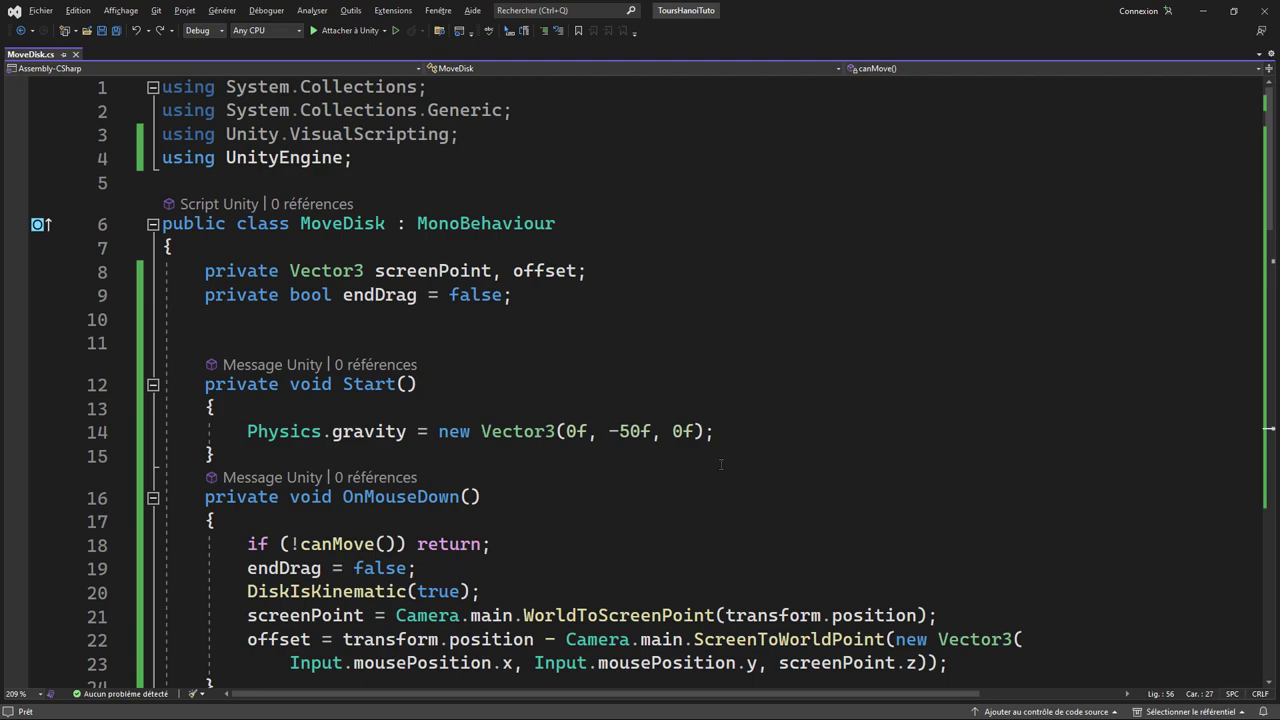
pyautogui.scroll(-7, 650, 416)
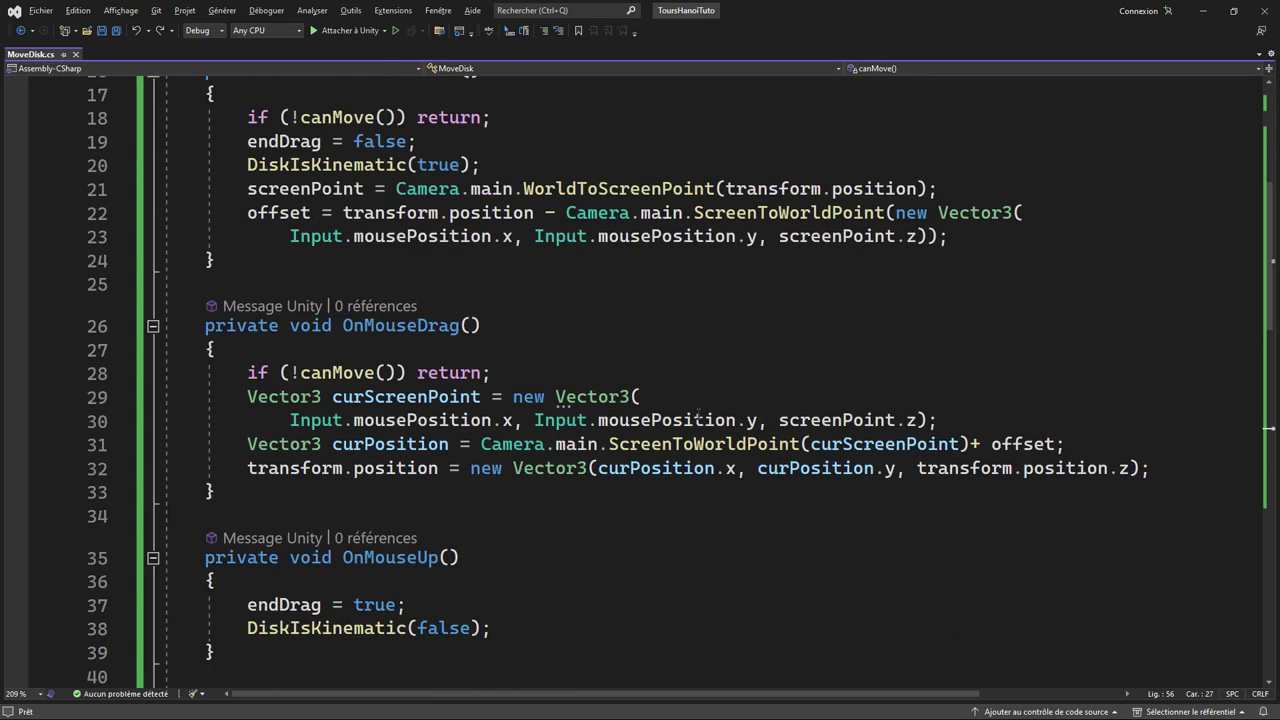
pyautogui.scroll(-4, 650, 416)
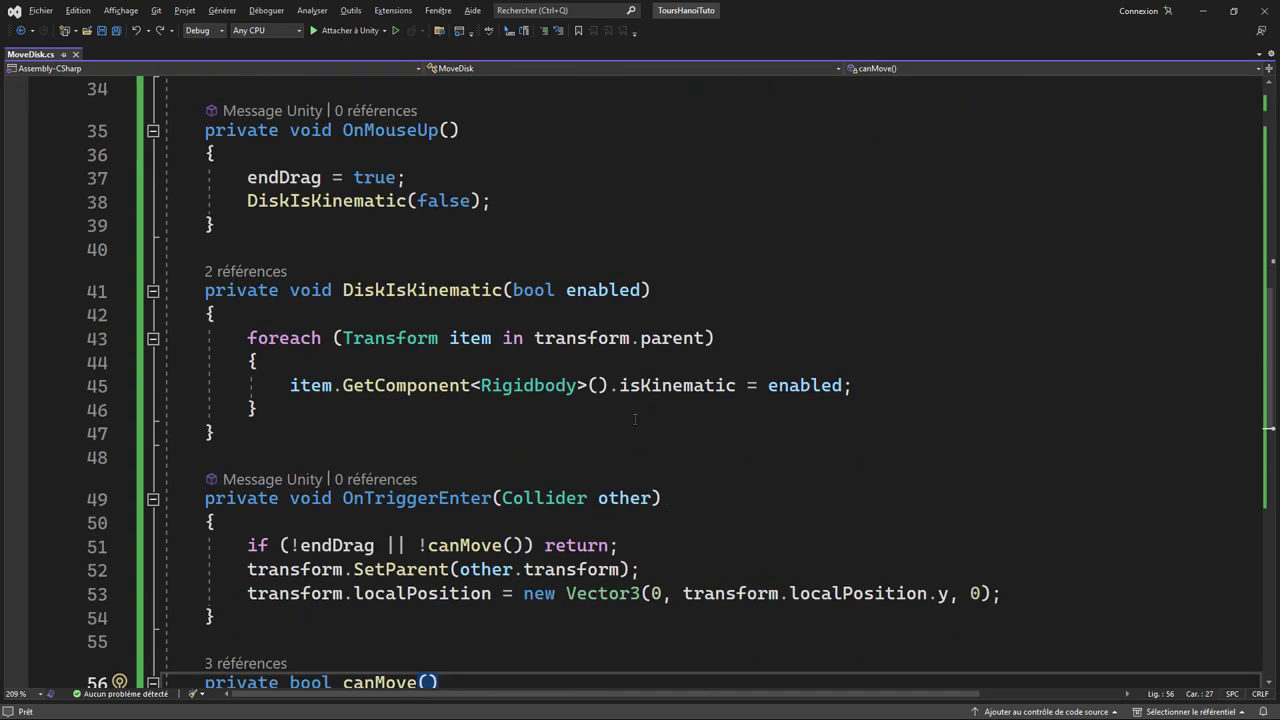
pyautogui.scroll(-3, 634, 419)
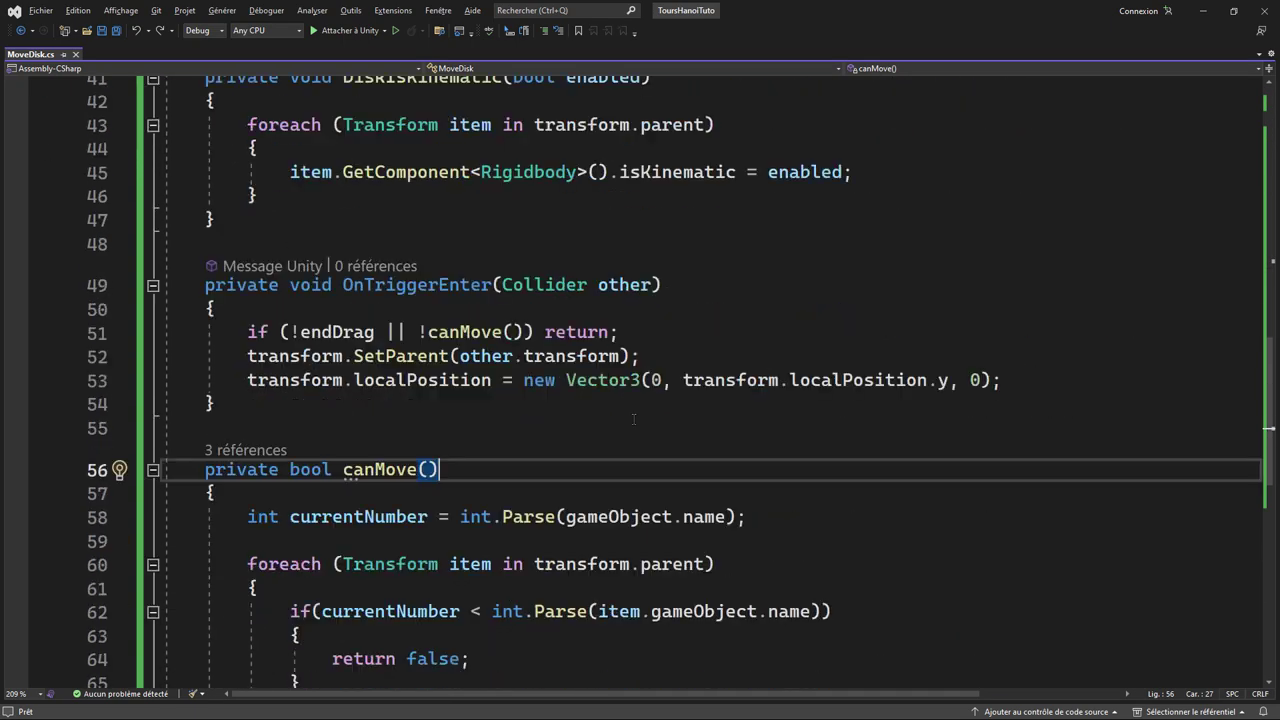
pyautogui.click(634, 332)
pyautogui.press('Return')
pyautogui.press('Return')
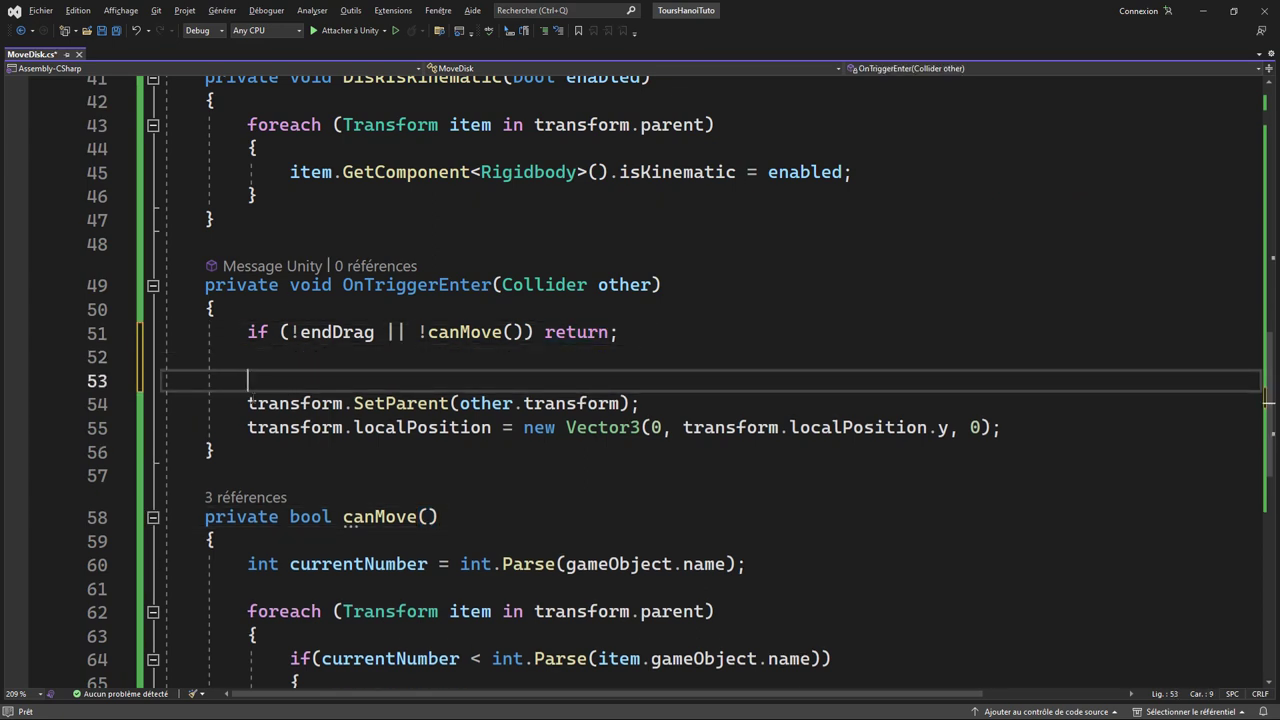
pyautogui.moveTo(249, 403); pyautogui.dragTo(1001, 427)
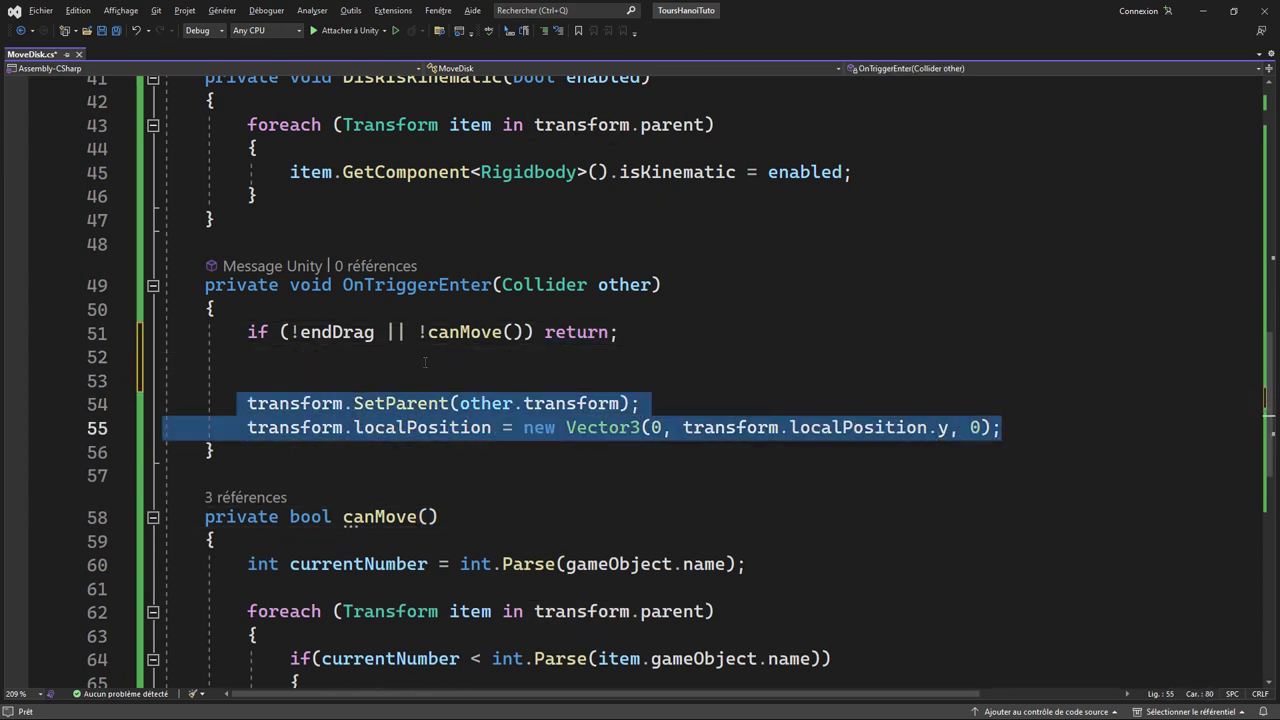
pyautogui.click(516, 368)
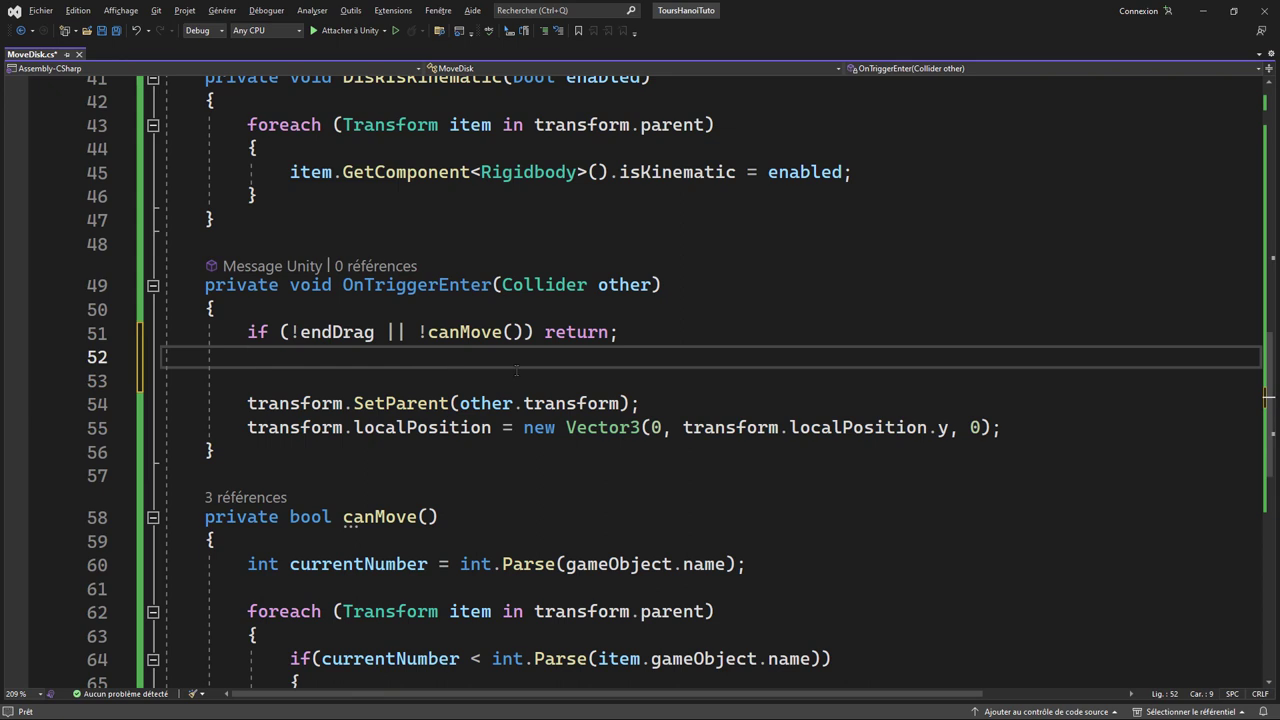
pyautogui.press('Return')
# - Declare `Transform trPicket = other.transform;`
pyautogui.write('Tra')
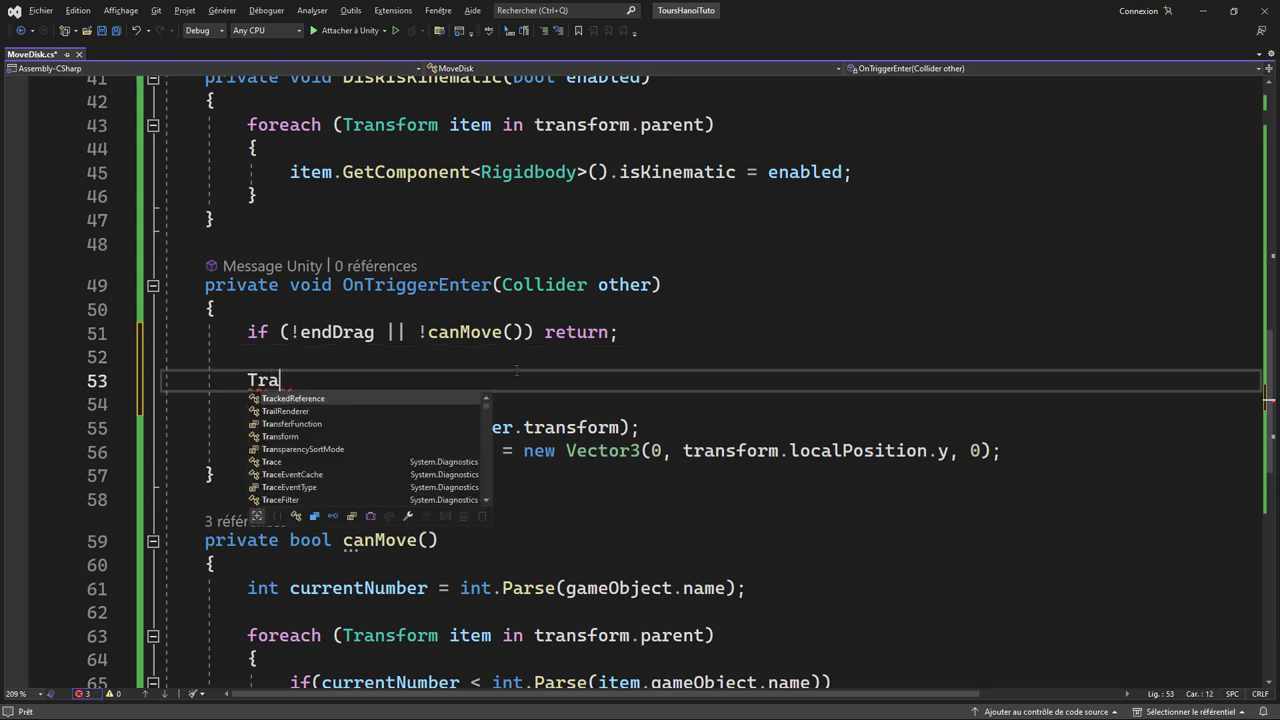
pyautogui.press('Tab')
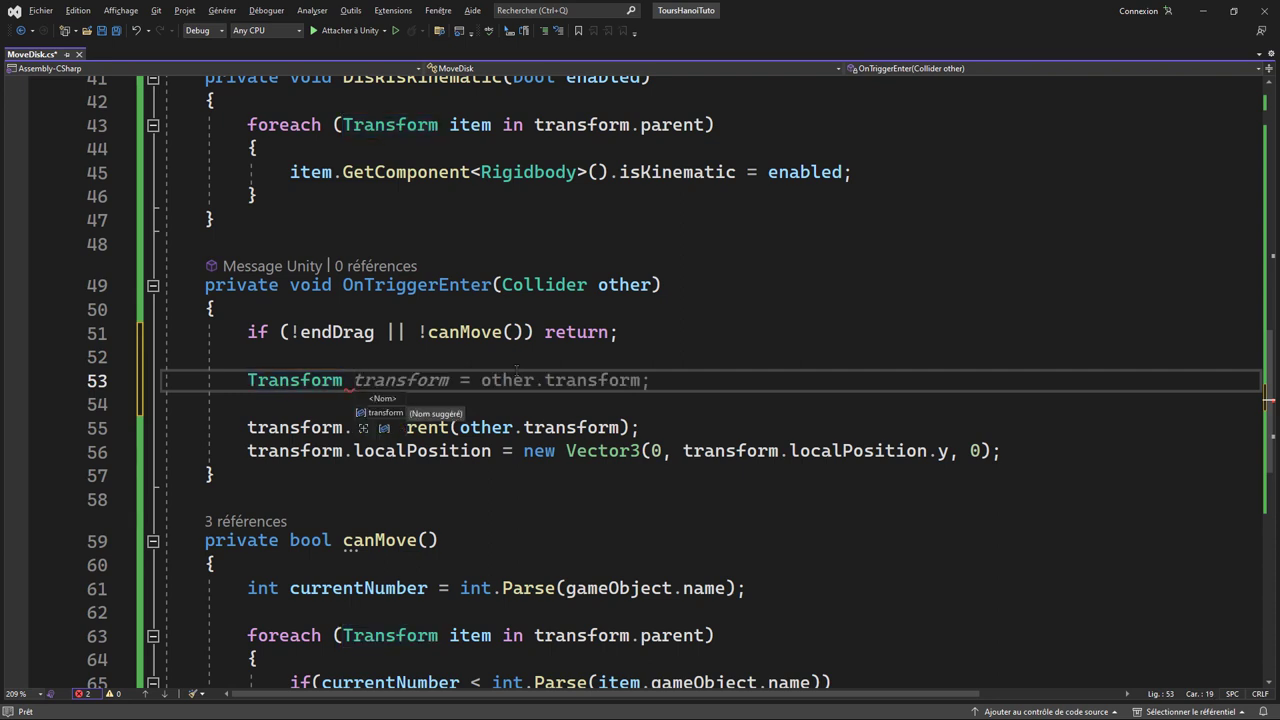
pyautogui.write('tr')
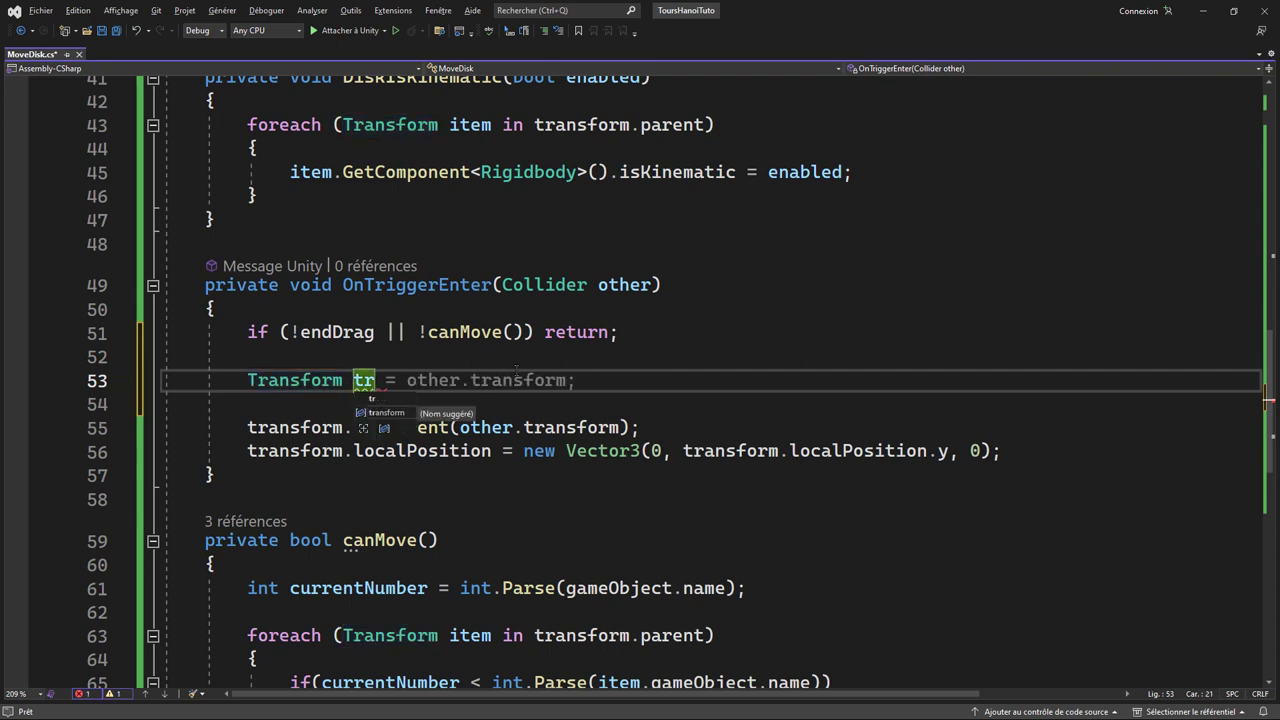
pyautogui.write('Picket')
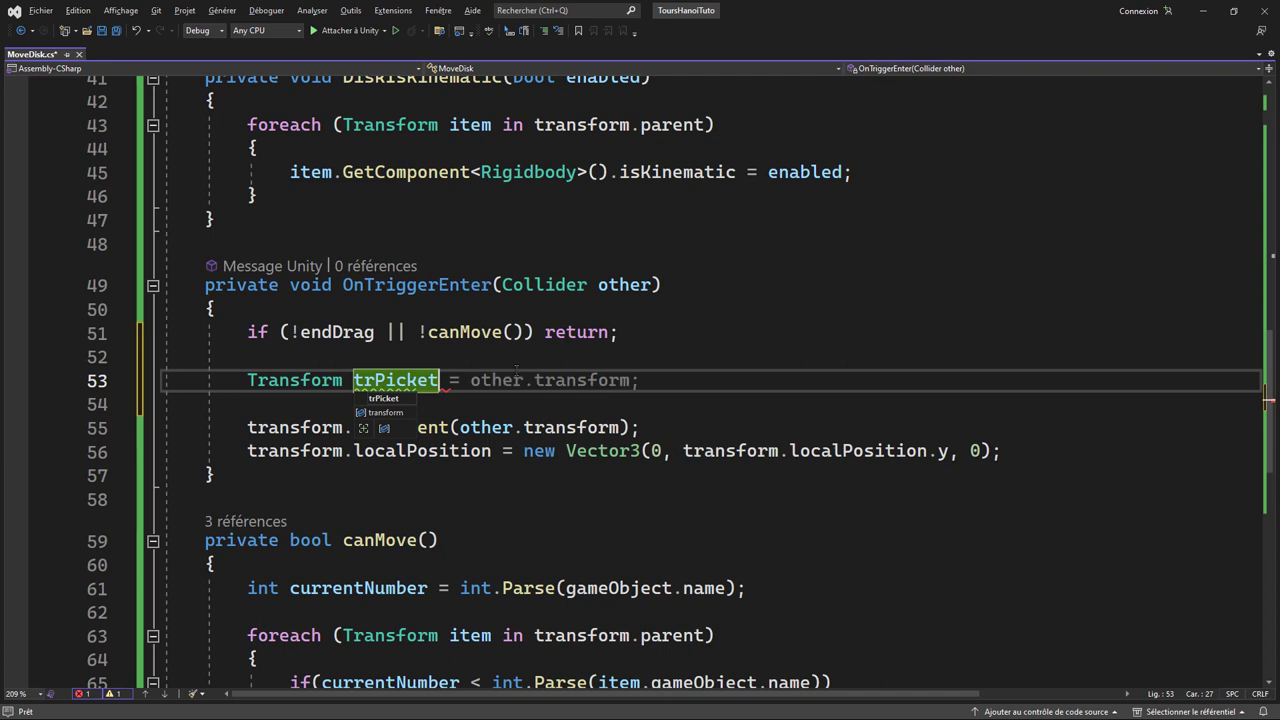
pyautogui.write(' = other')
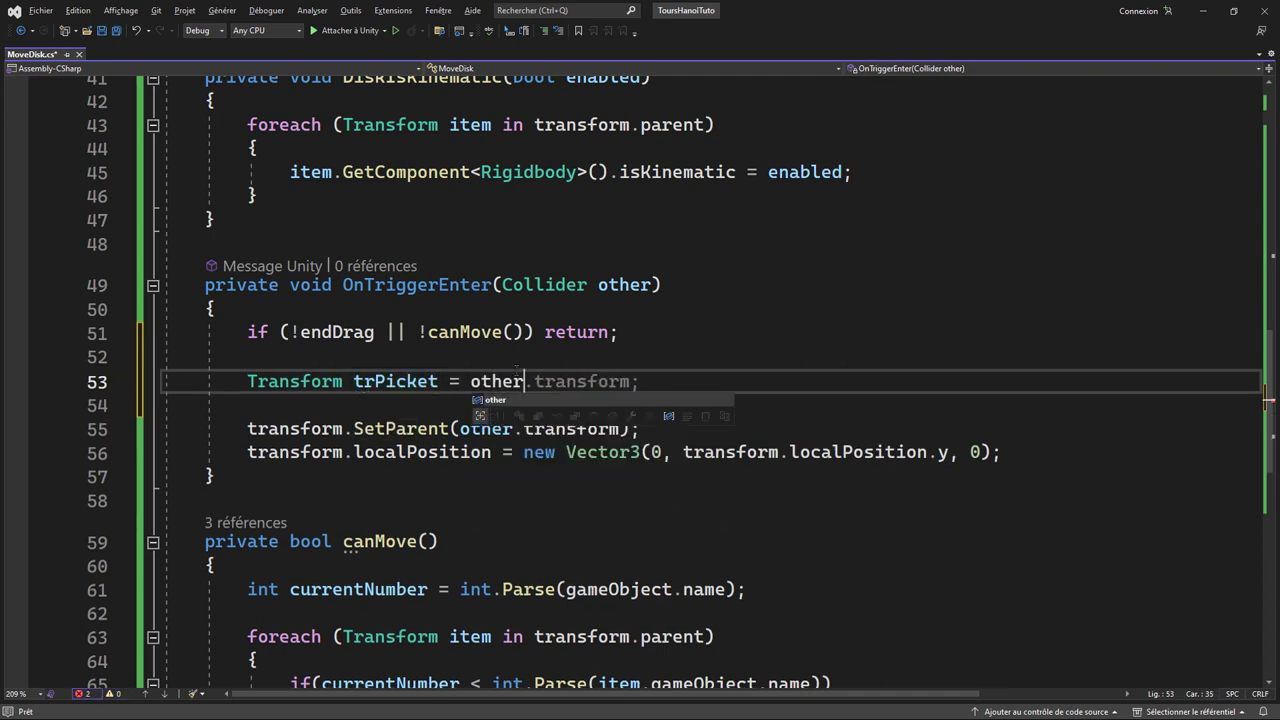
pyautogui.press('Tab')
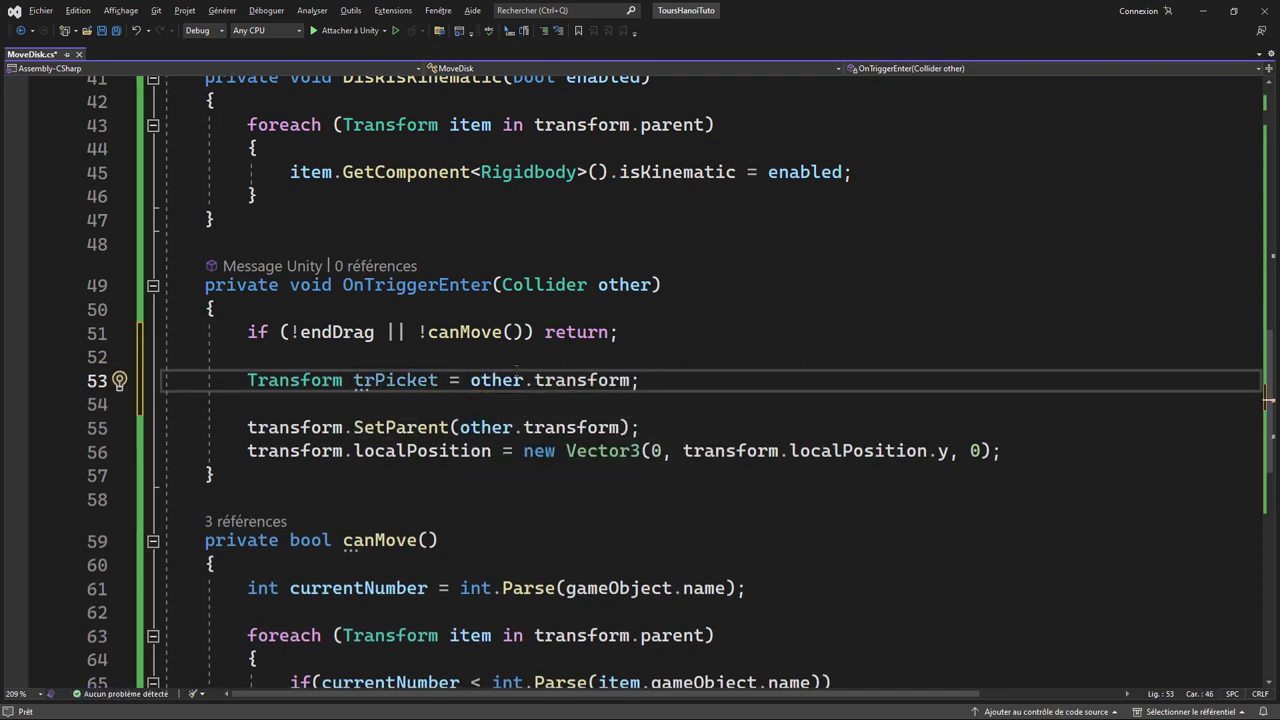
# - Declare `int currentNumber = int.Parse(gameObject.name);` followed by a blank line
pyautogui.press('Return')
pyautogui.write('int curre')
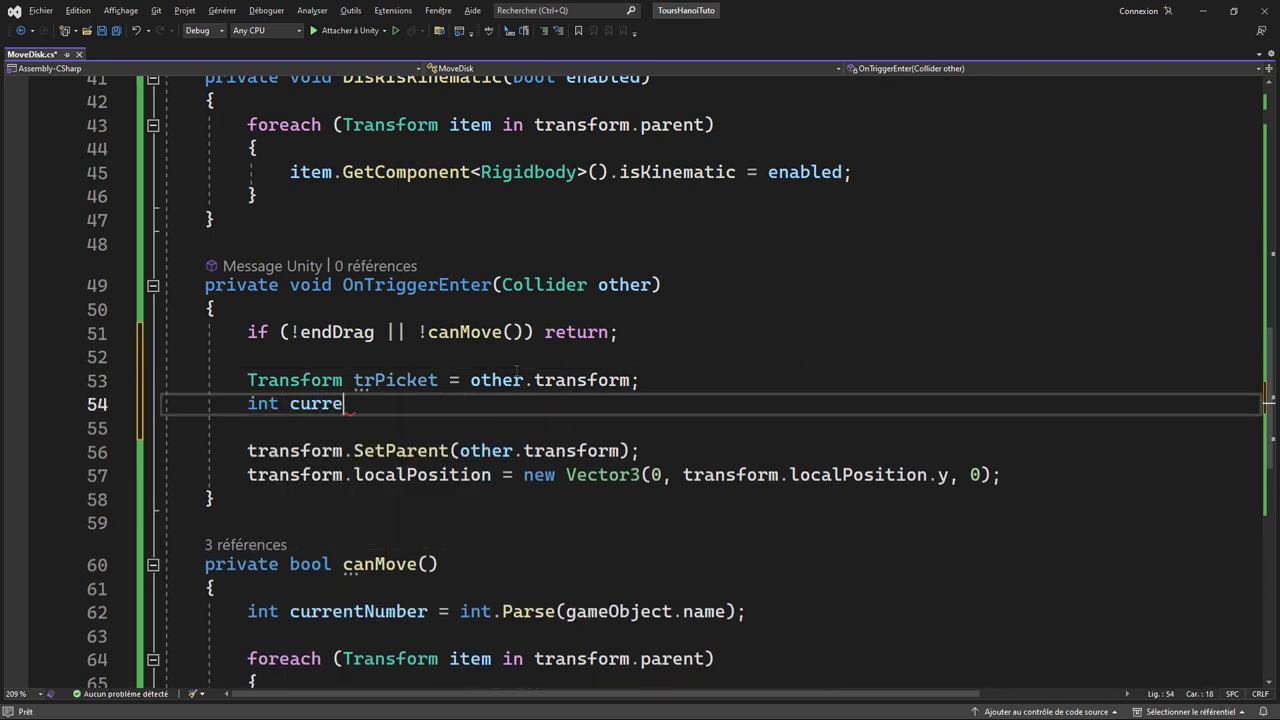
pyautogui.write('nt')
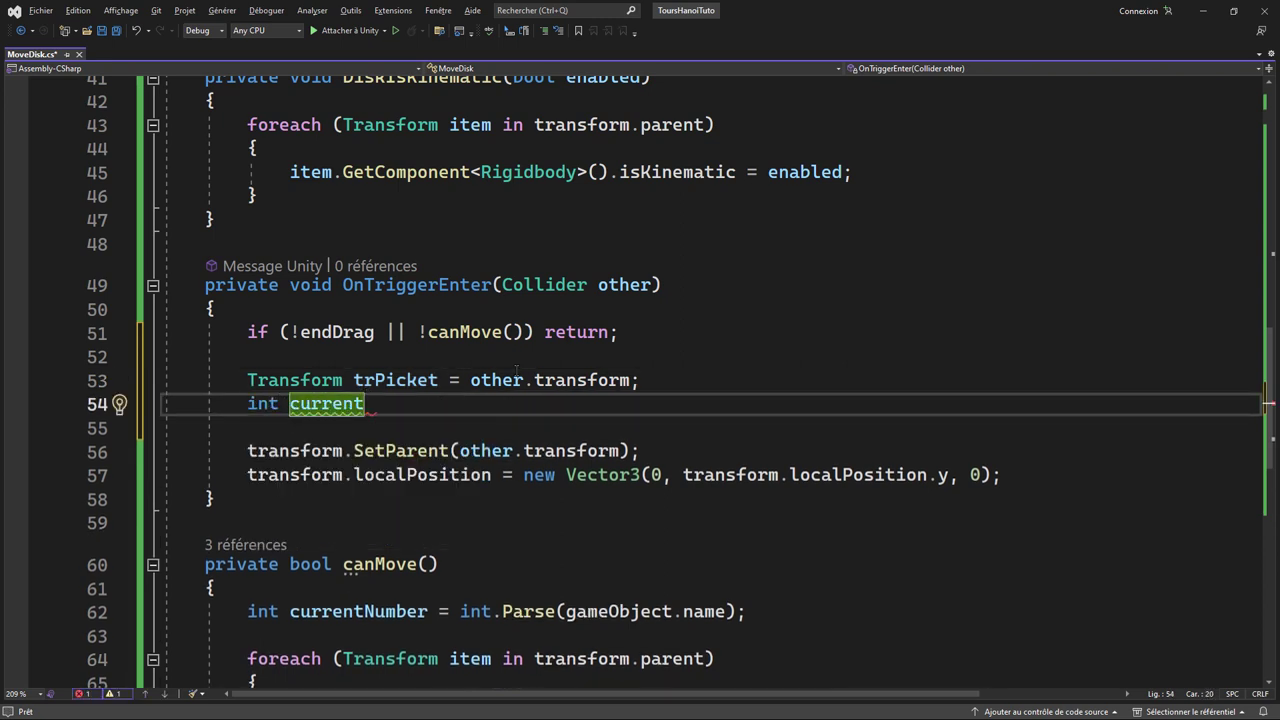
pyautogui.write('Number')
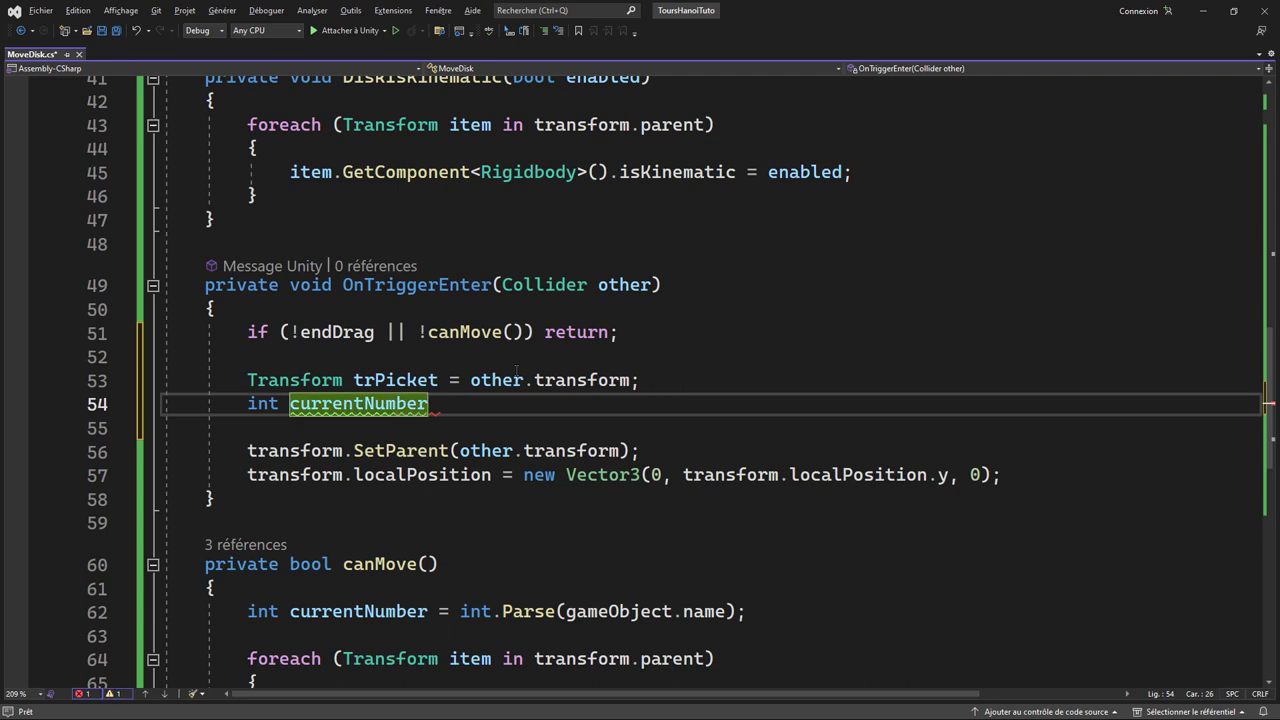
pyautogui.write(' = in')
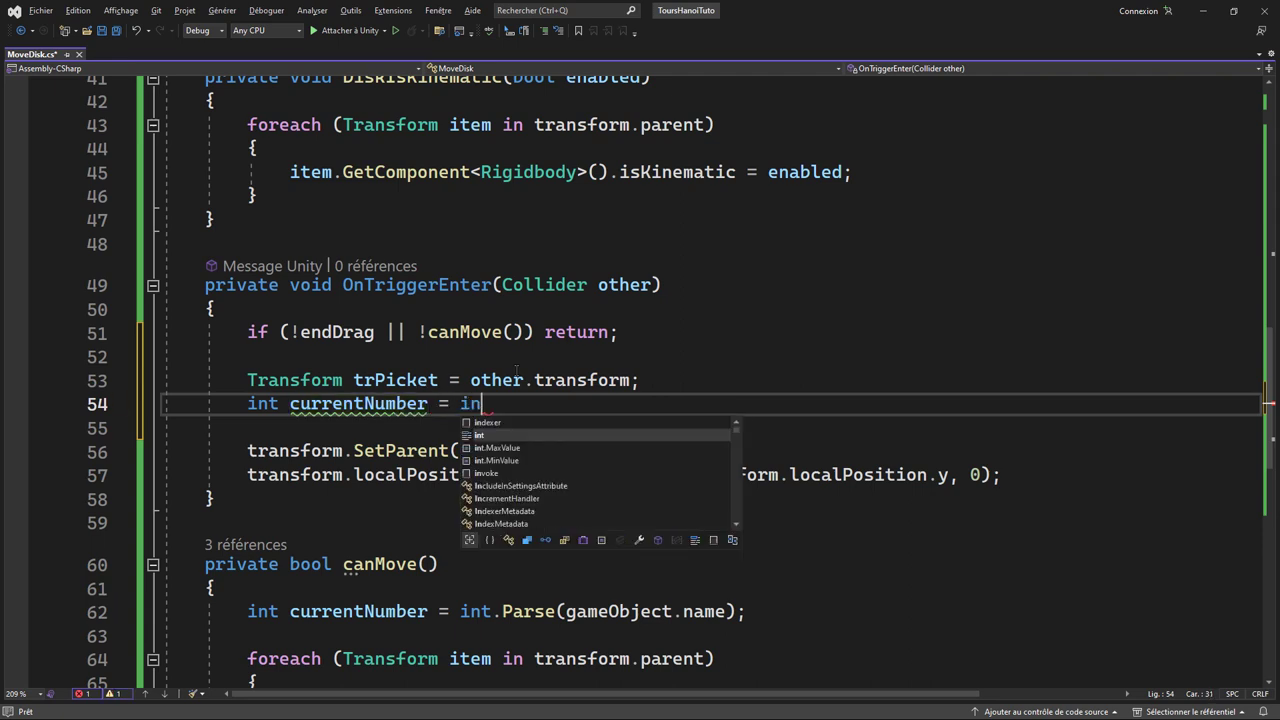
pyautogui.write('t.pa')
pyautogui.press('Tab')
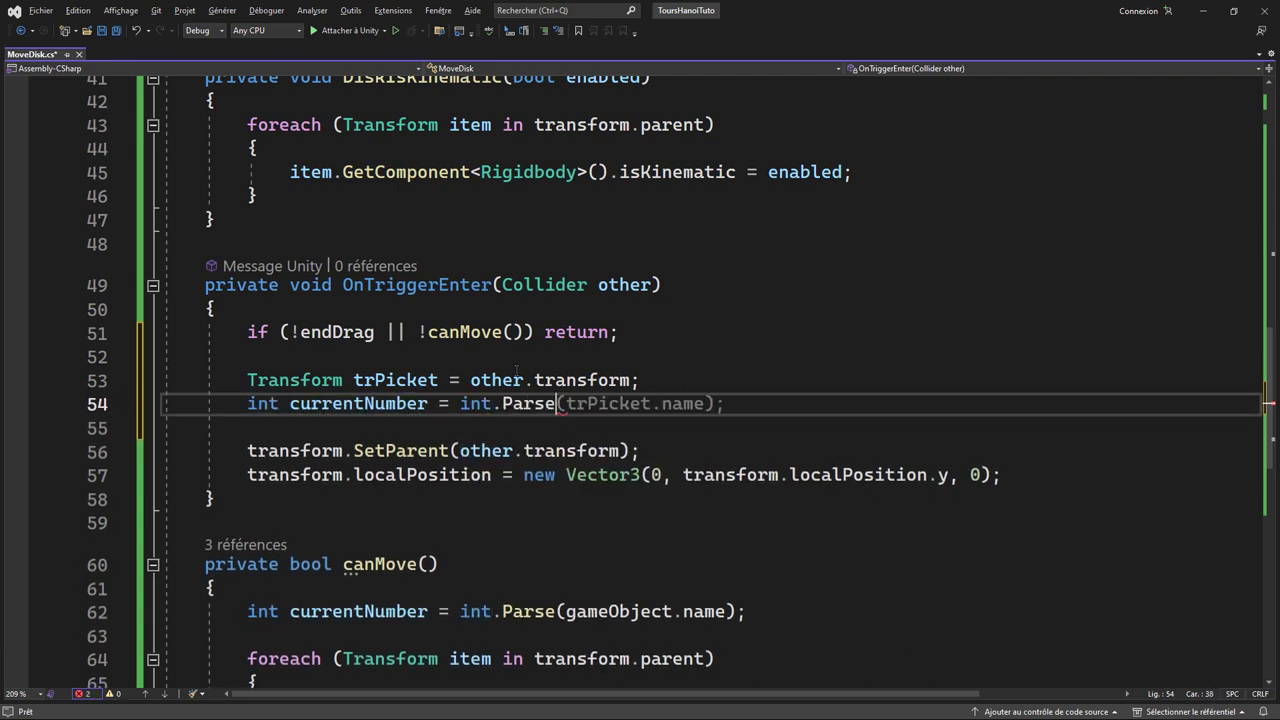
pyautogui.write('(')
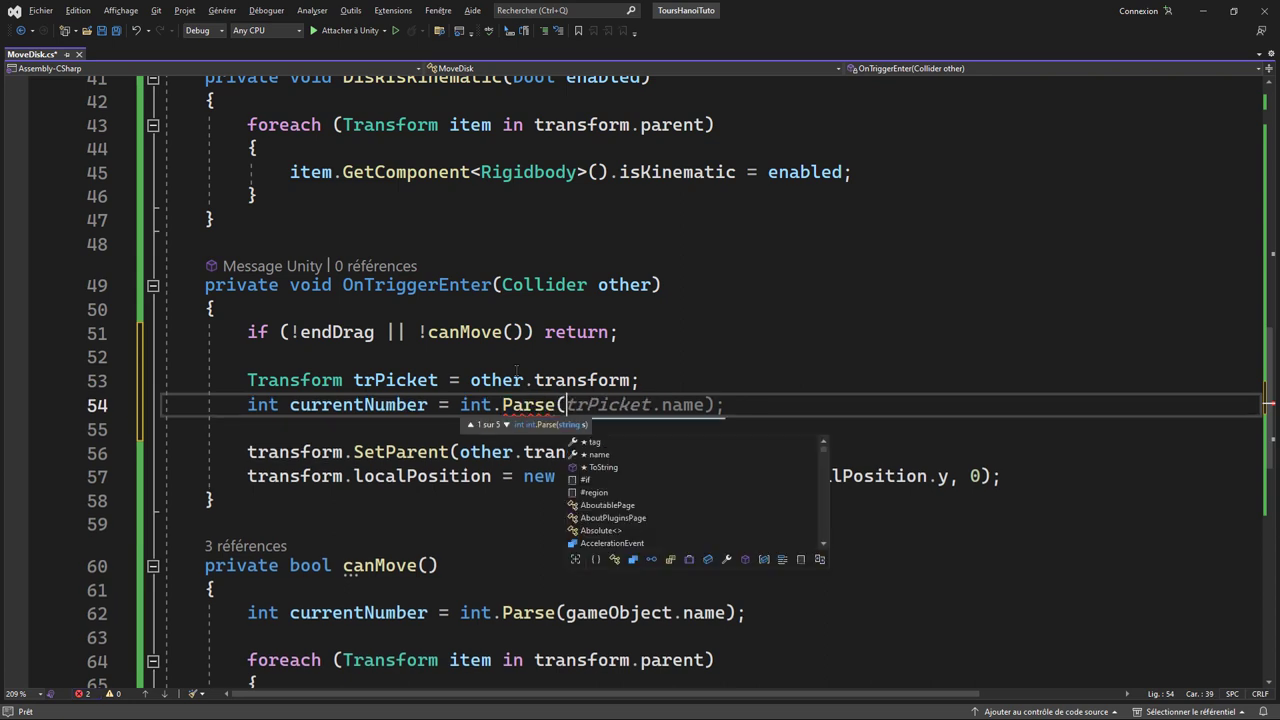
pyautogui.write('ga')
pyautogui.press('Tab')
pyautogui.press('Tab')
pyautogui.press('Return')
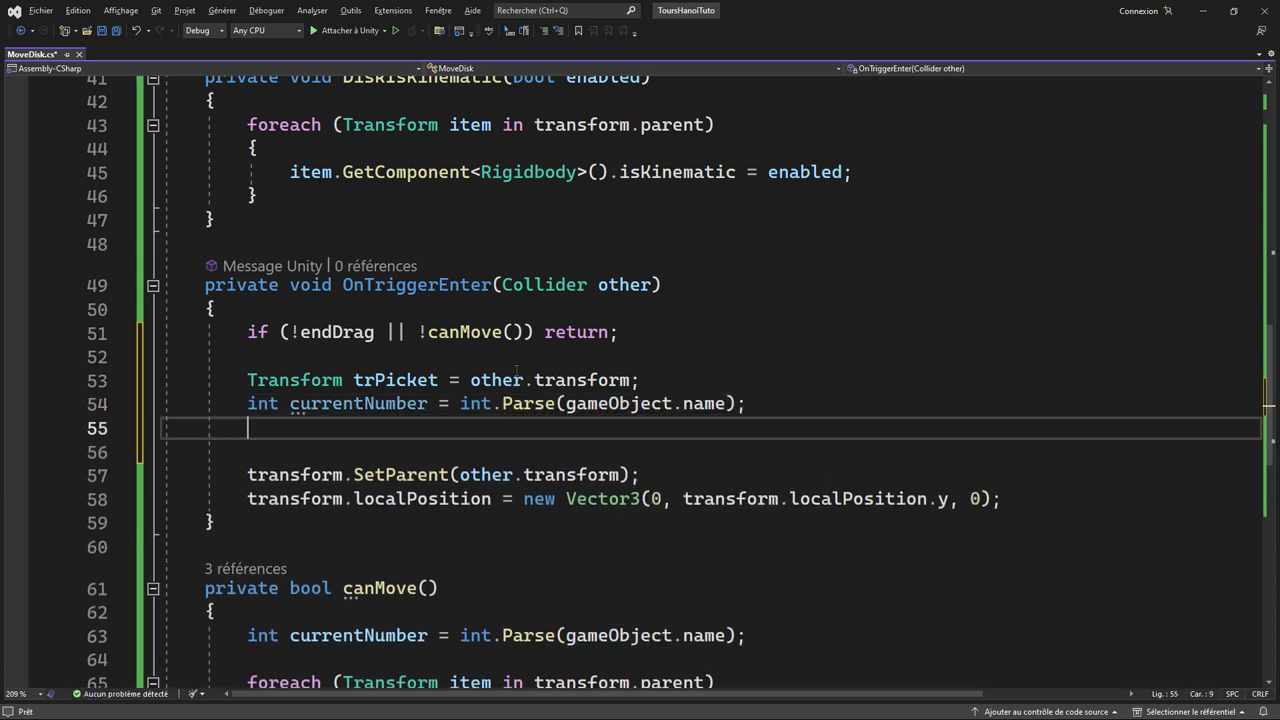
pyautogui.press('Return')
# - Insert a foreach loop over trPicket with `Transform item` as the loop variable
pyautogui.write('for')
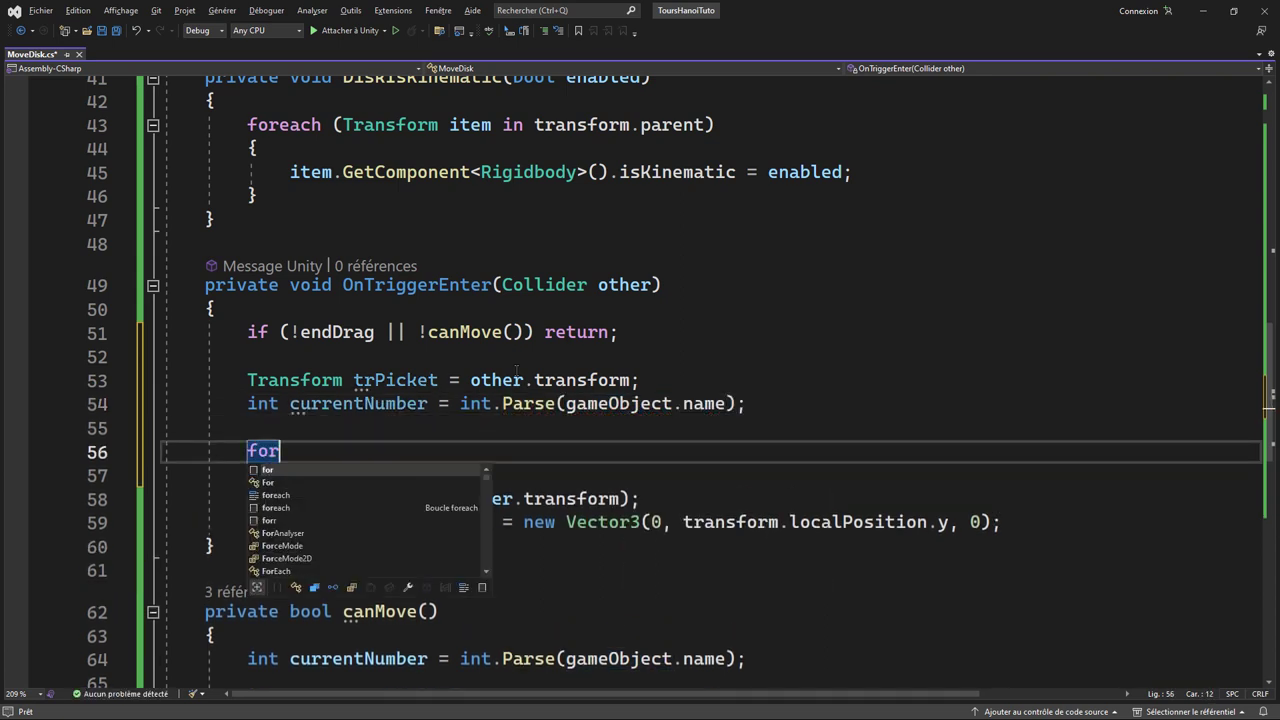
pyautogui.press('Tab')
pyautogui.press('Tab')
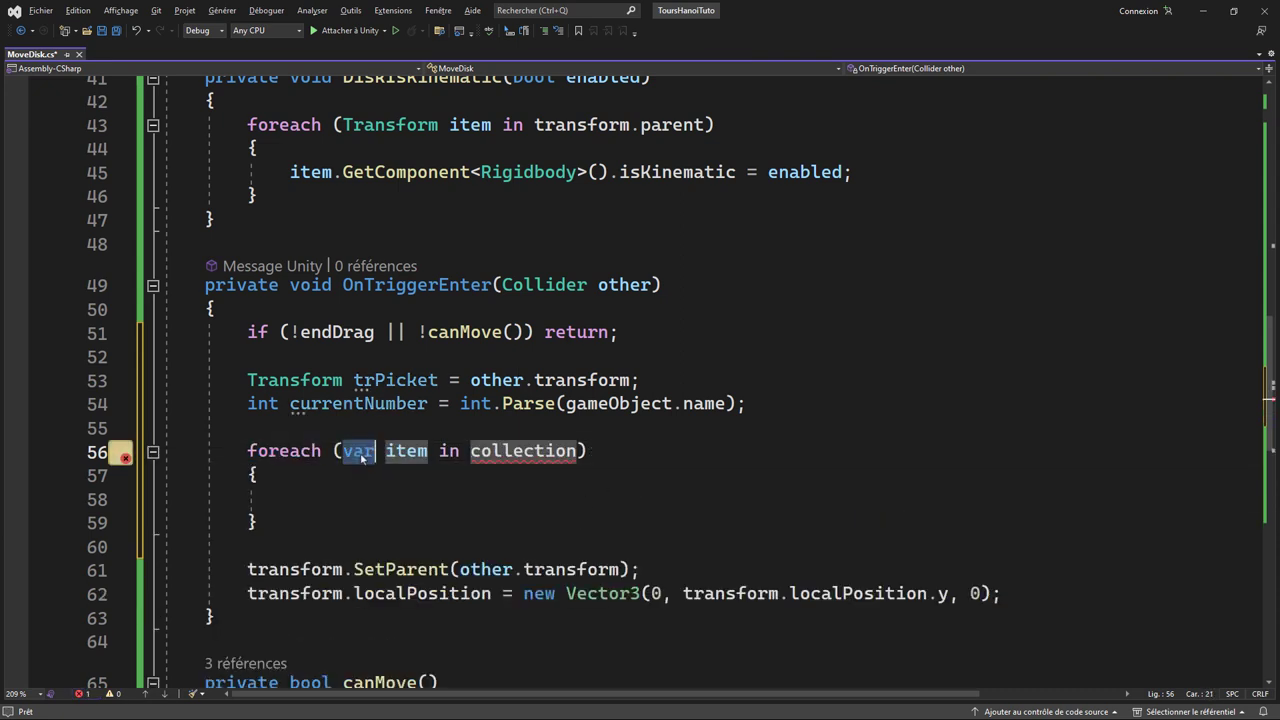
pyautogui.write('Tran')
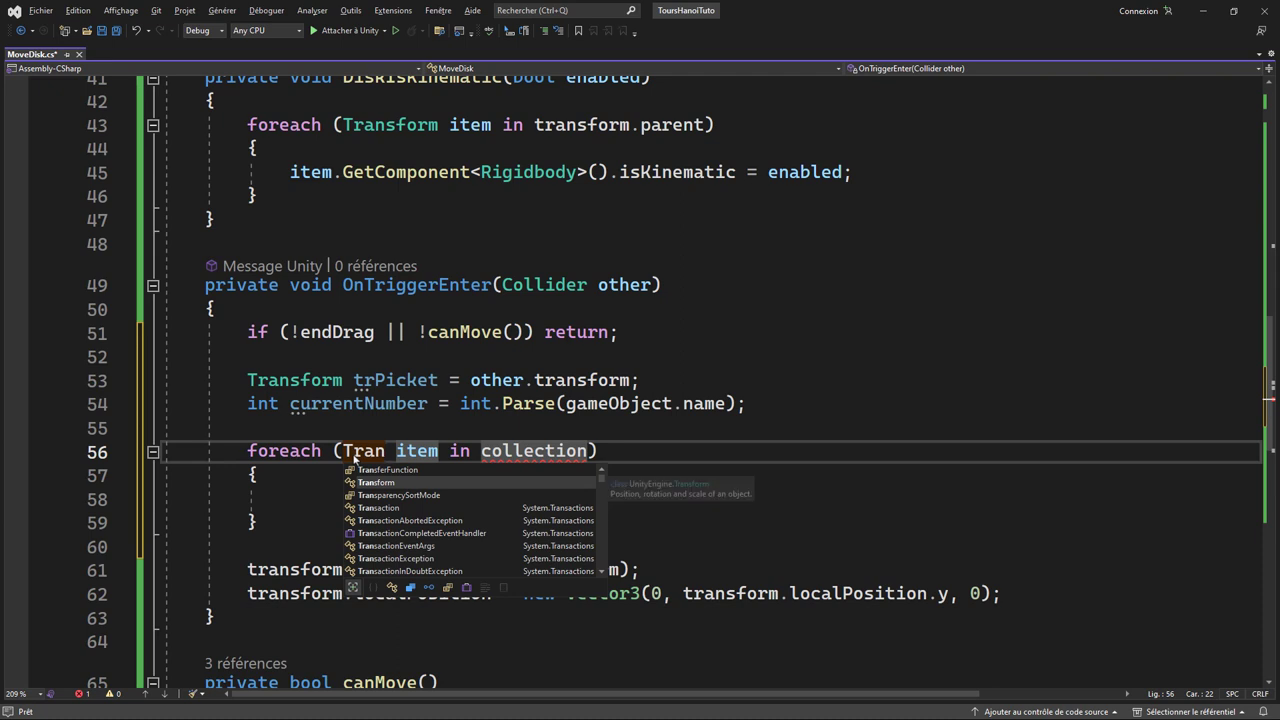
pyautogui.press('Tab')
pyautogui.doubleClick(565, 452)
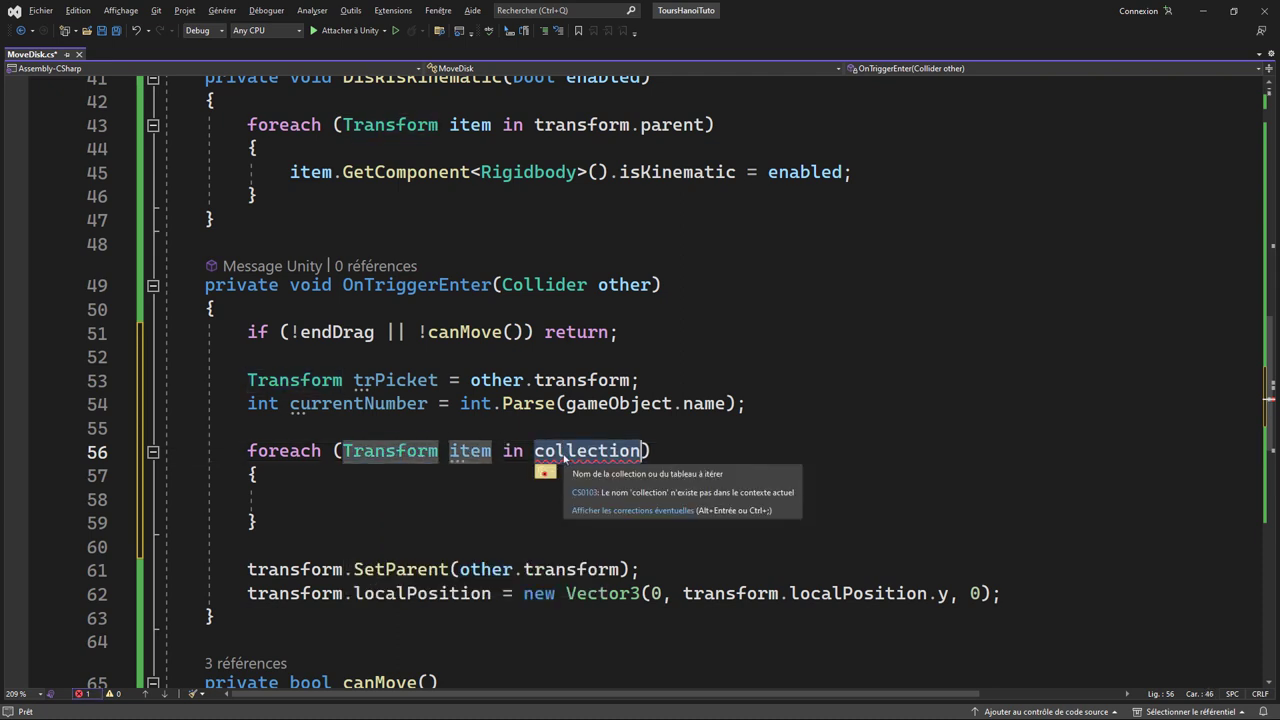
pyautogui.write('trp')
pyautogui.press('Tab')
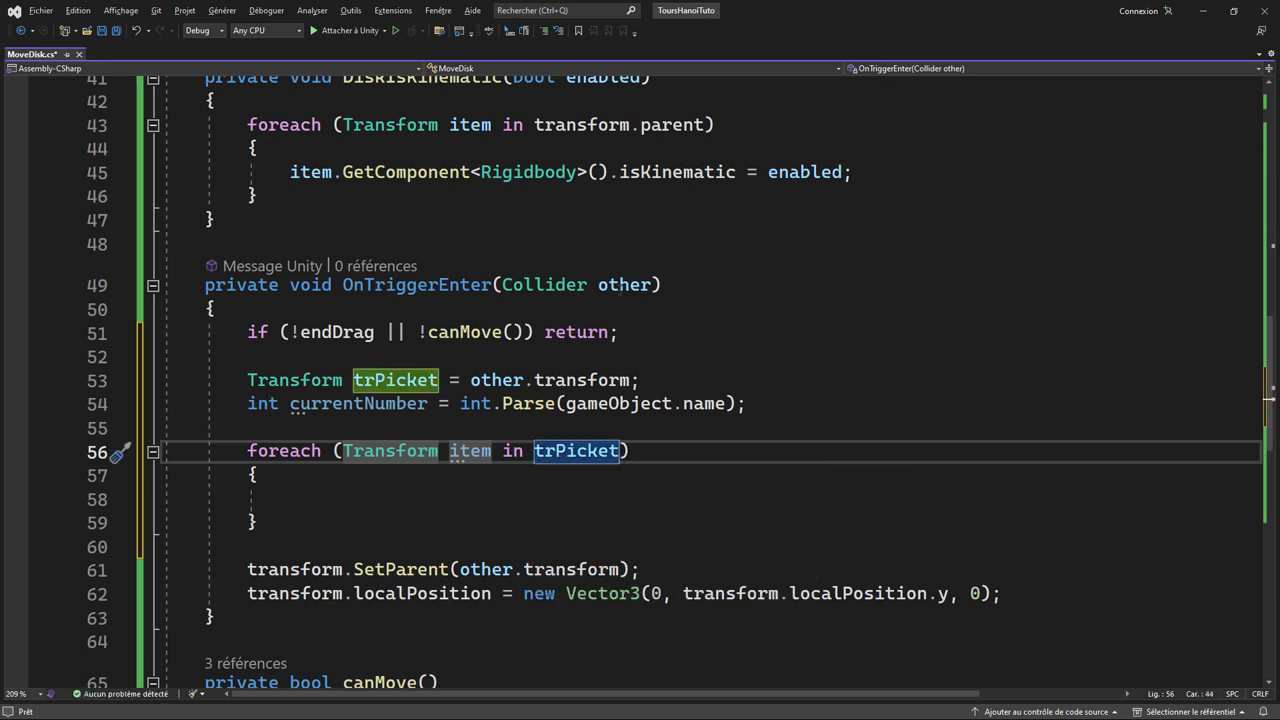
pyautogui.click(371, 490)
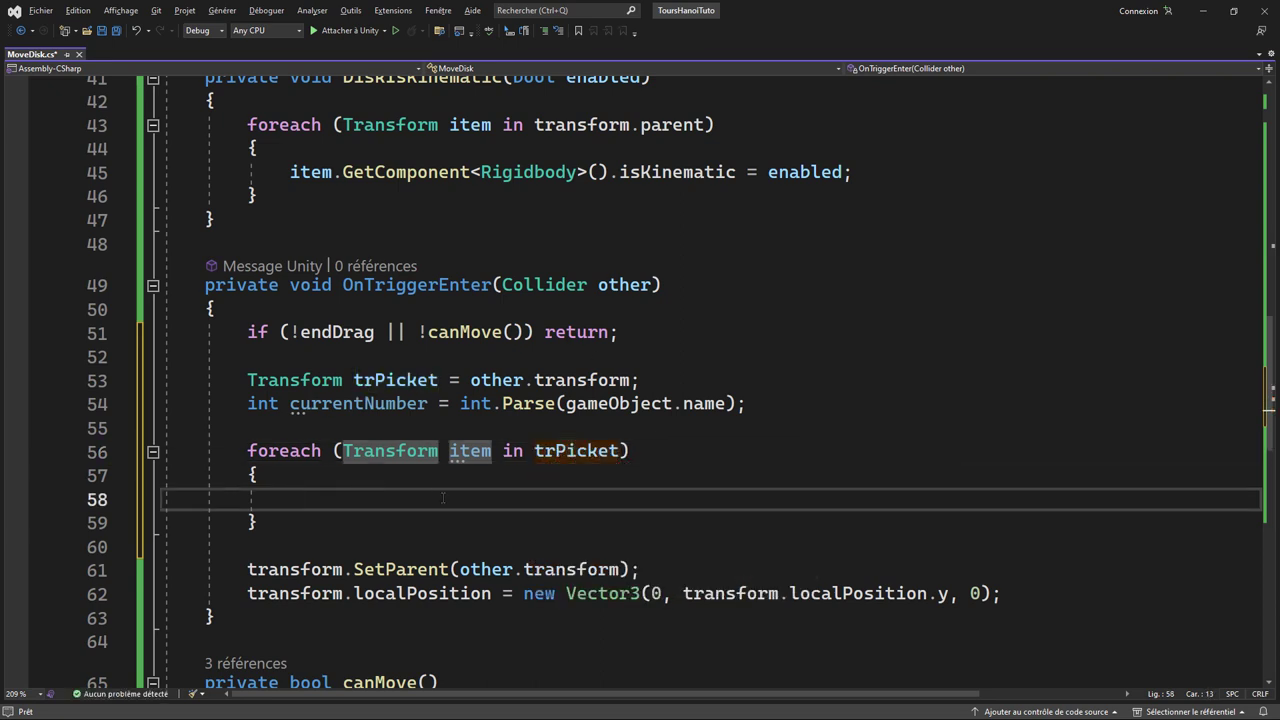
# - Inside the loop, add `if(currentNumber < int.Parse(item.gameObject.name))` with an opening brace
pyautogui.write('if')
pyautogui.write('(curr')
pyautogui.press('Tab')
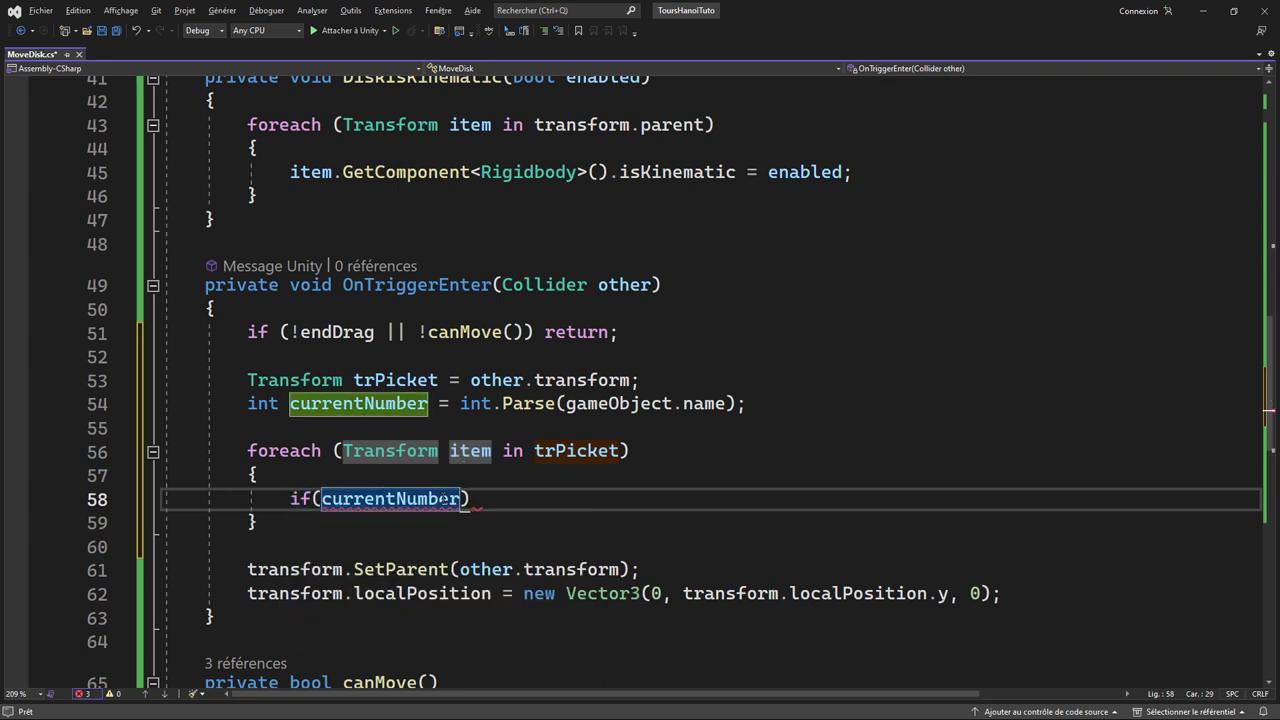
pyautogui.write('< in.')
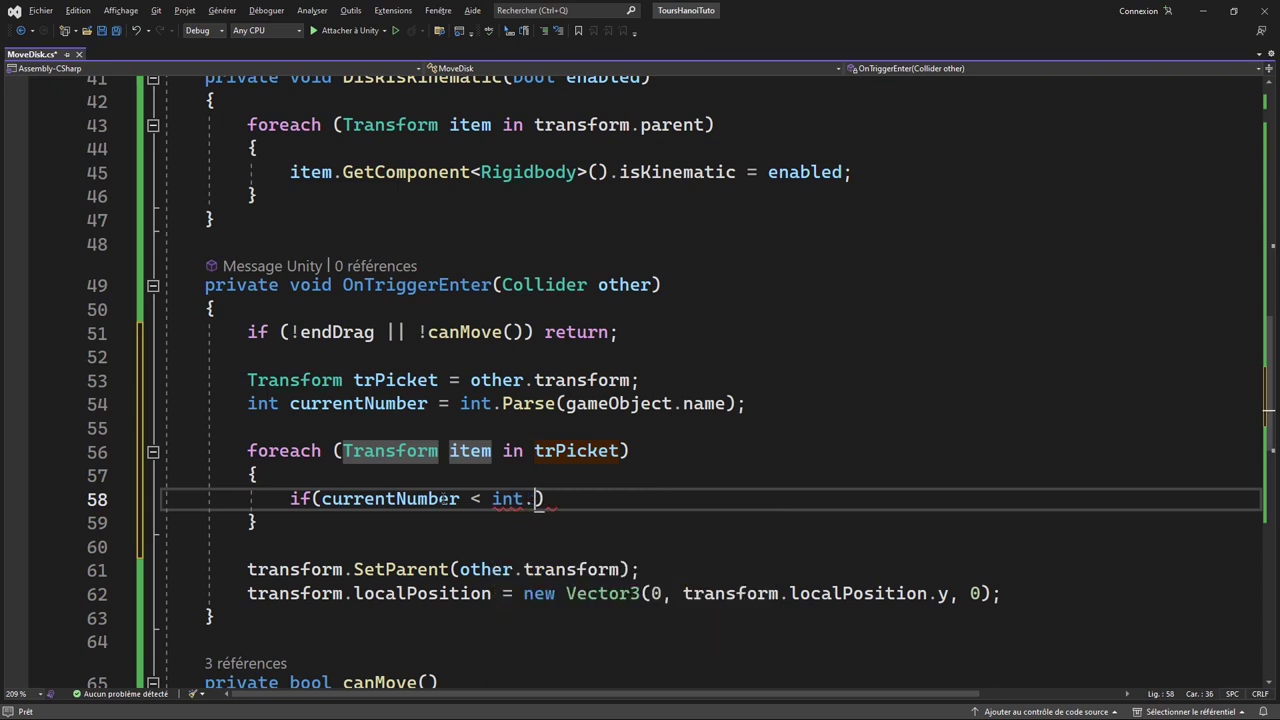
pyautogui.write('pa')
pyautogui.press('Tab')
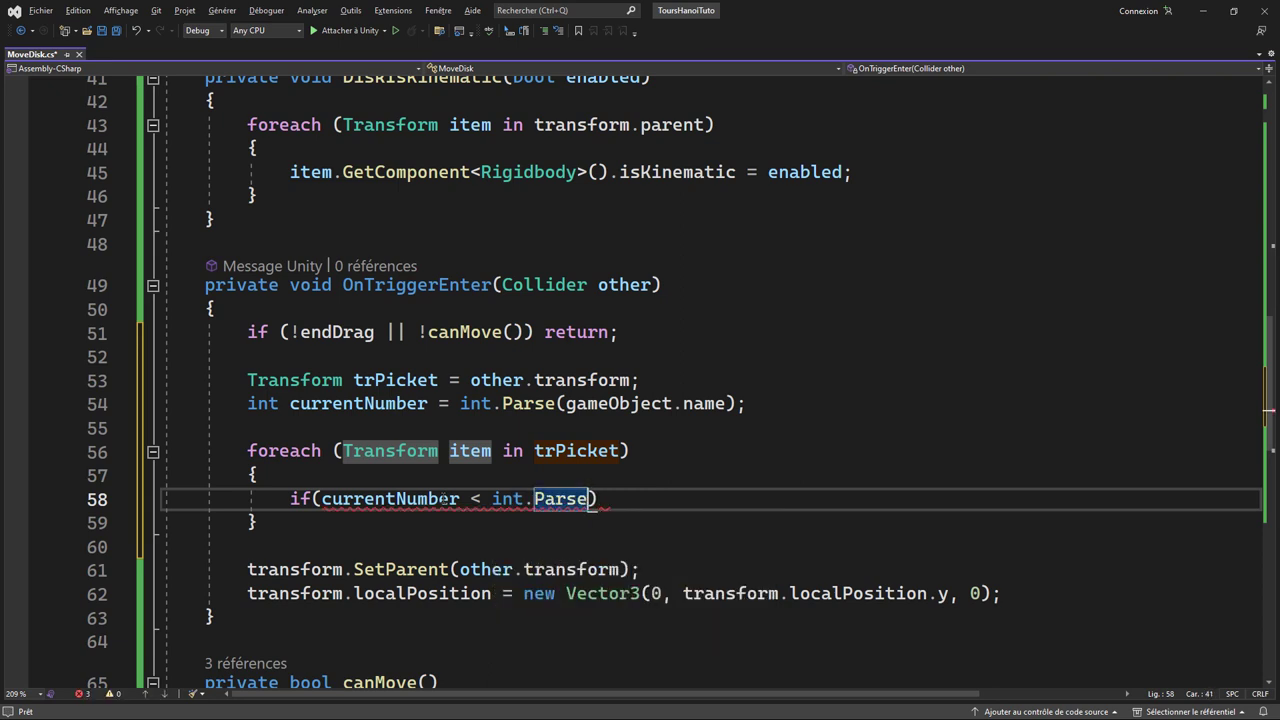
pyautogui.write('(ite')
pyautogui.press('Tab')
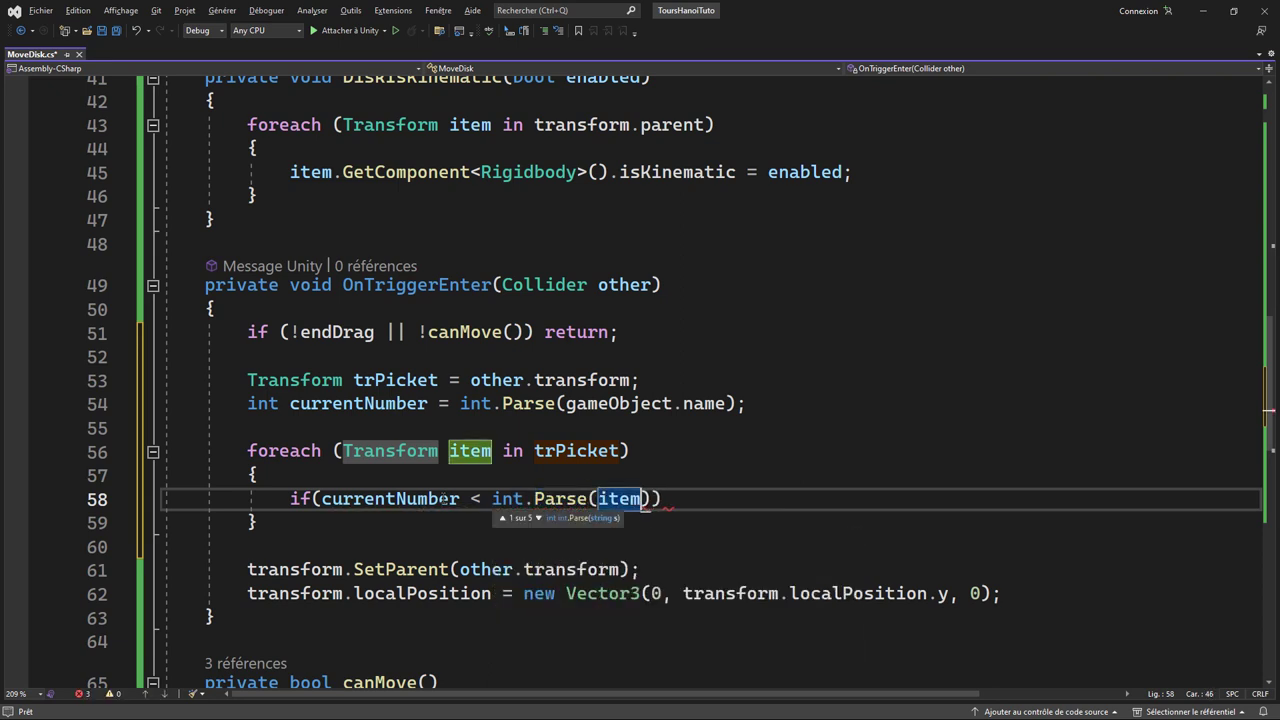
pyautogui.write('.g')
pyautogui.press('Tab')
pyautogui.write('.n')
pyautogui.press('Tab')
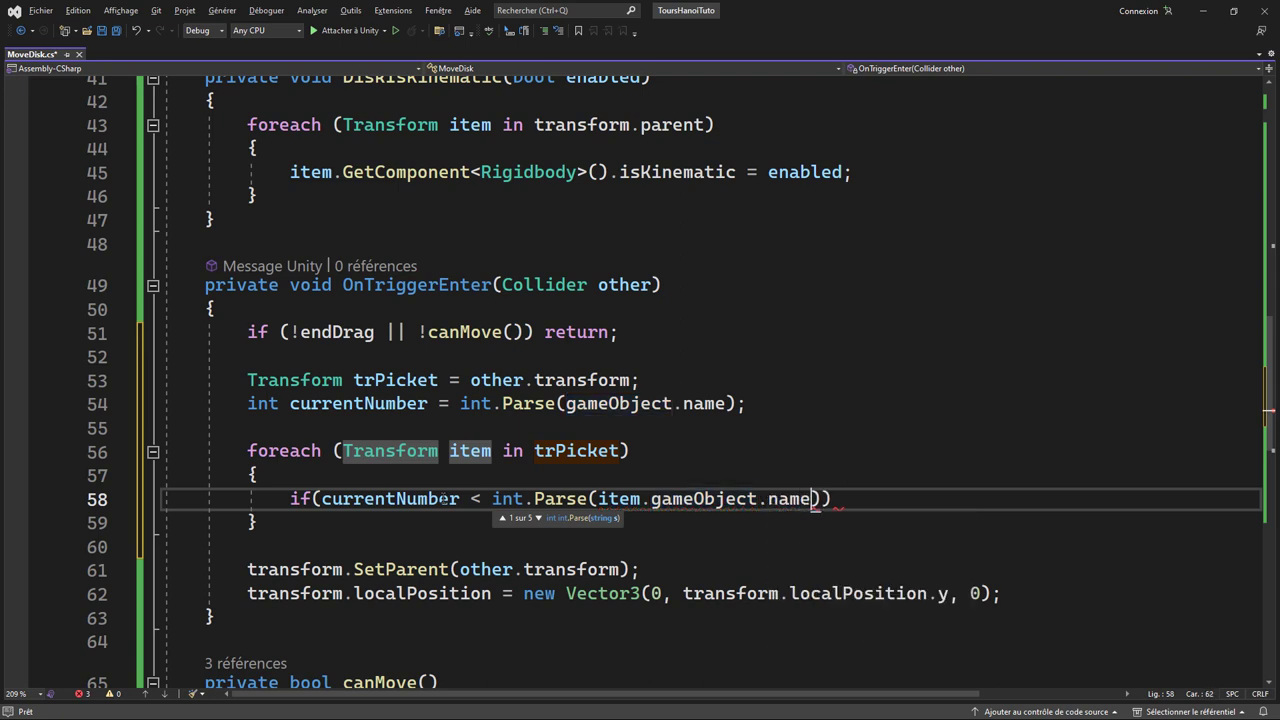
pyautogui.write('))')
pyautogui.write('{')
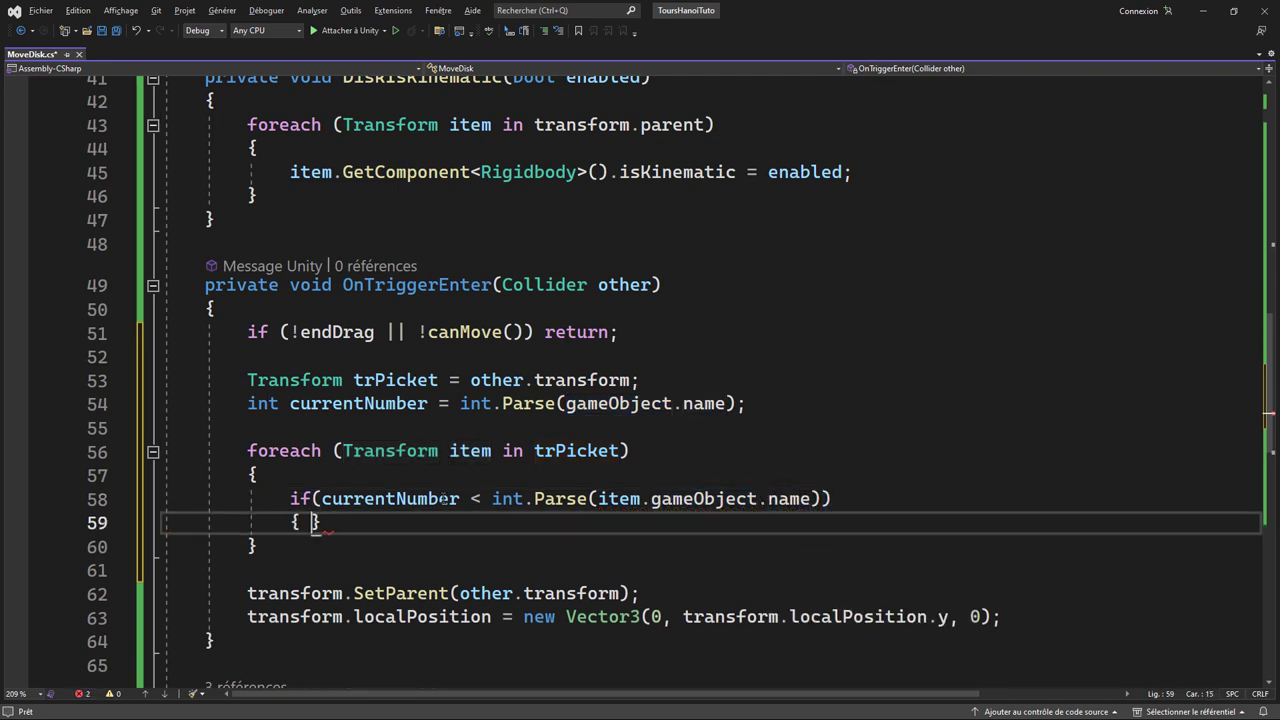
# - Put `return;` inside the if block and scroll back to the top of the file
pyautogui.press('Return')
pyautogui.write('r')
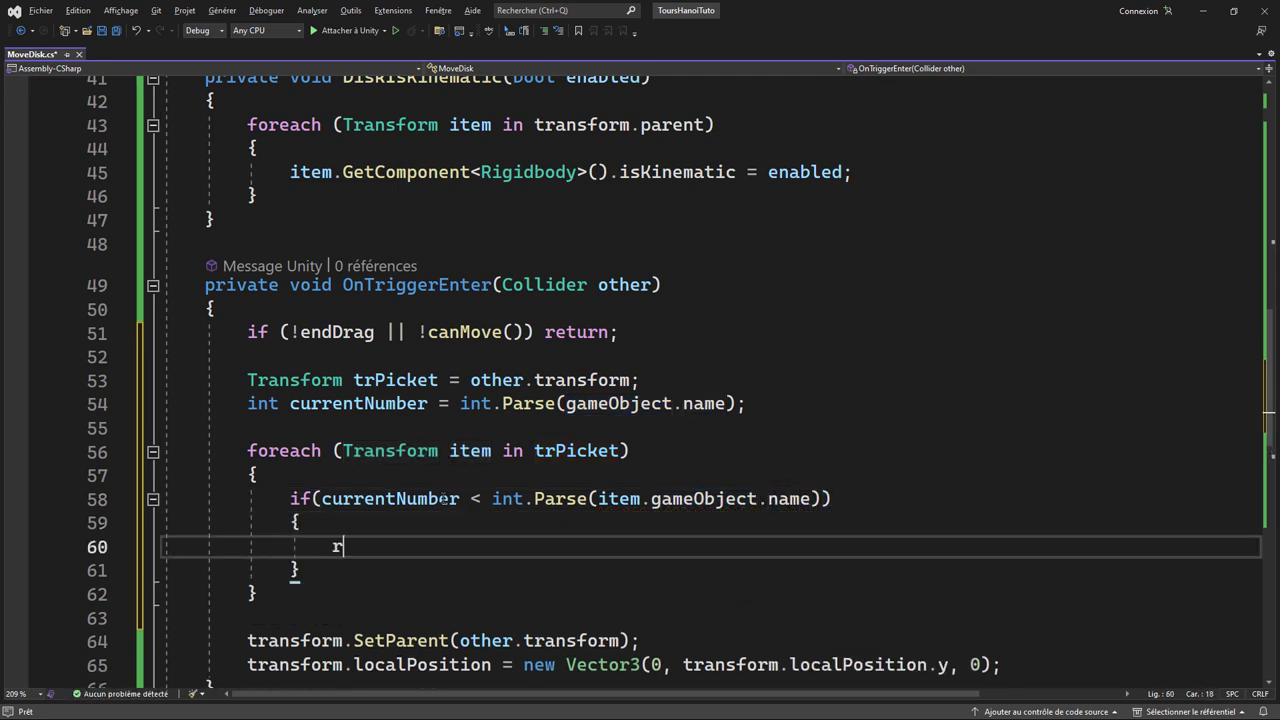
pyautogui.write('eturn;')
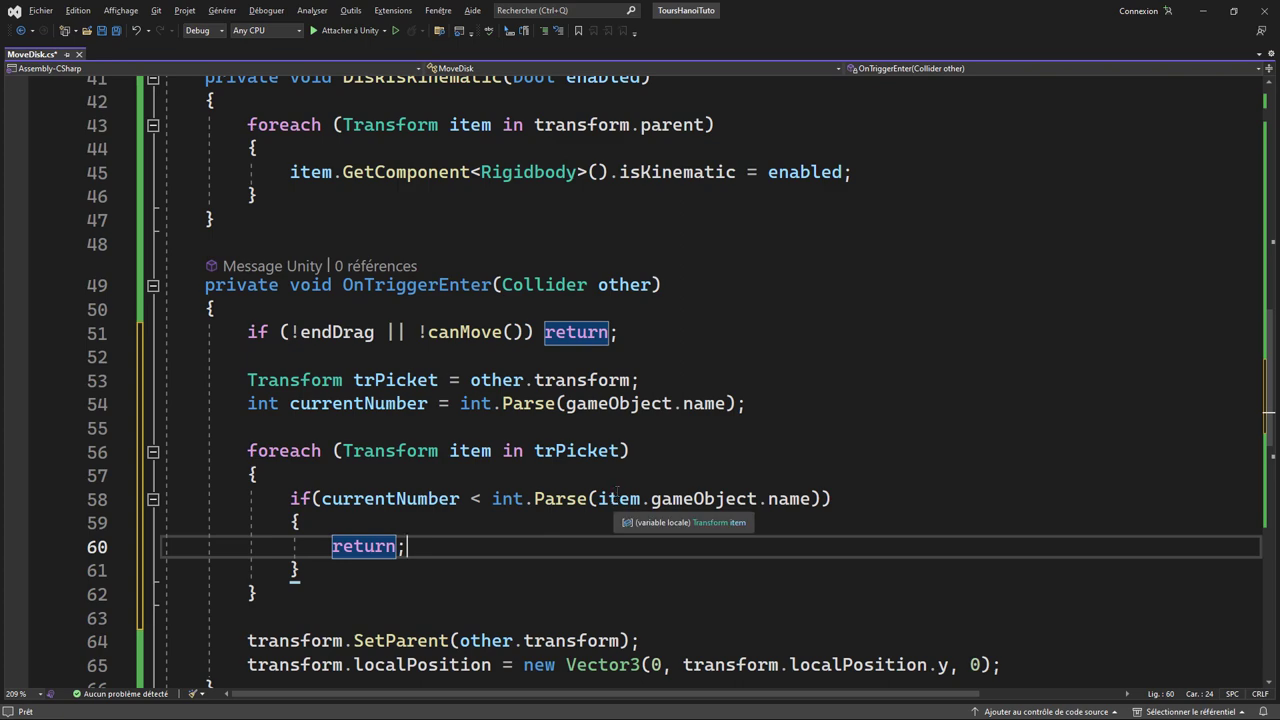
pyautogui.scroll(12, 614, 480)
pyautogui.scroll(1, 614, 463)
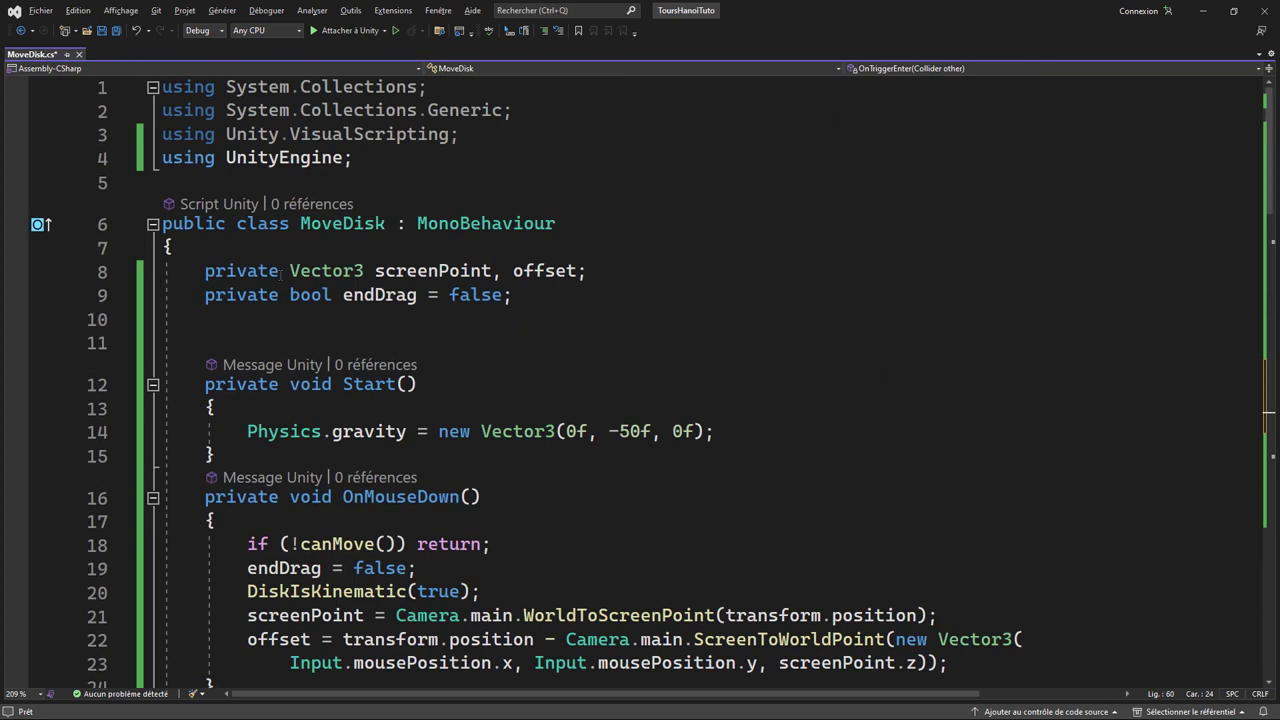
# - Declare a `private Vector3 startPosition;` field under endDrag
pyautogui.click(245, 315)
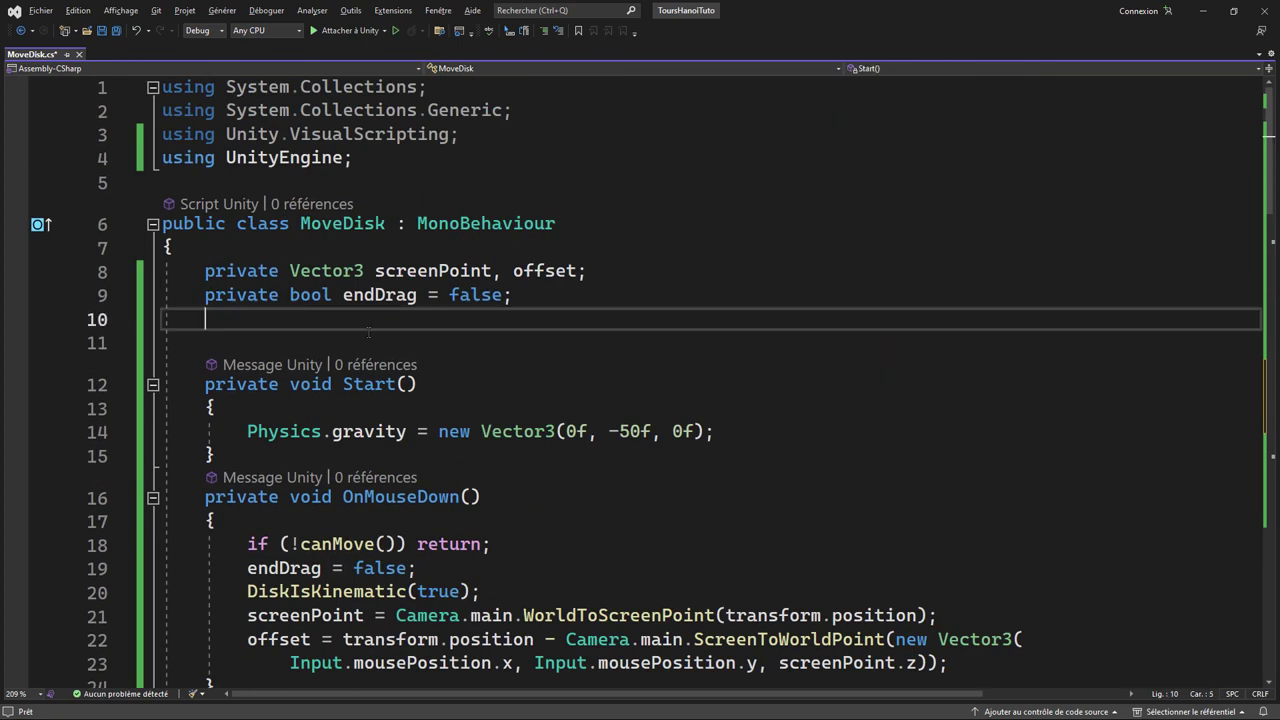
pyautogui.write('private ')
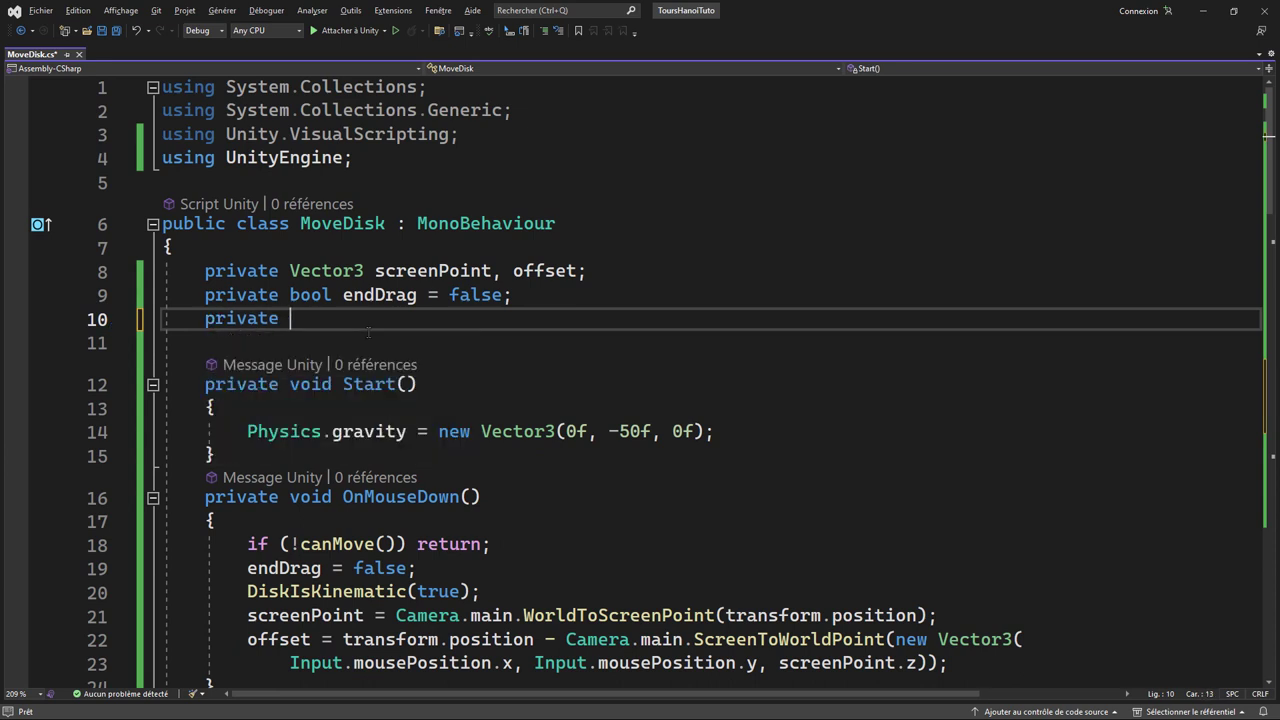
pyautogui.write('vec')
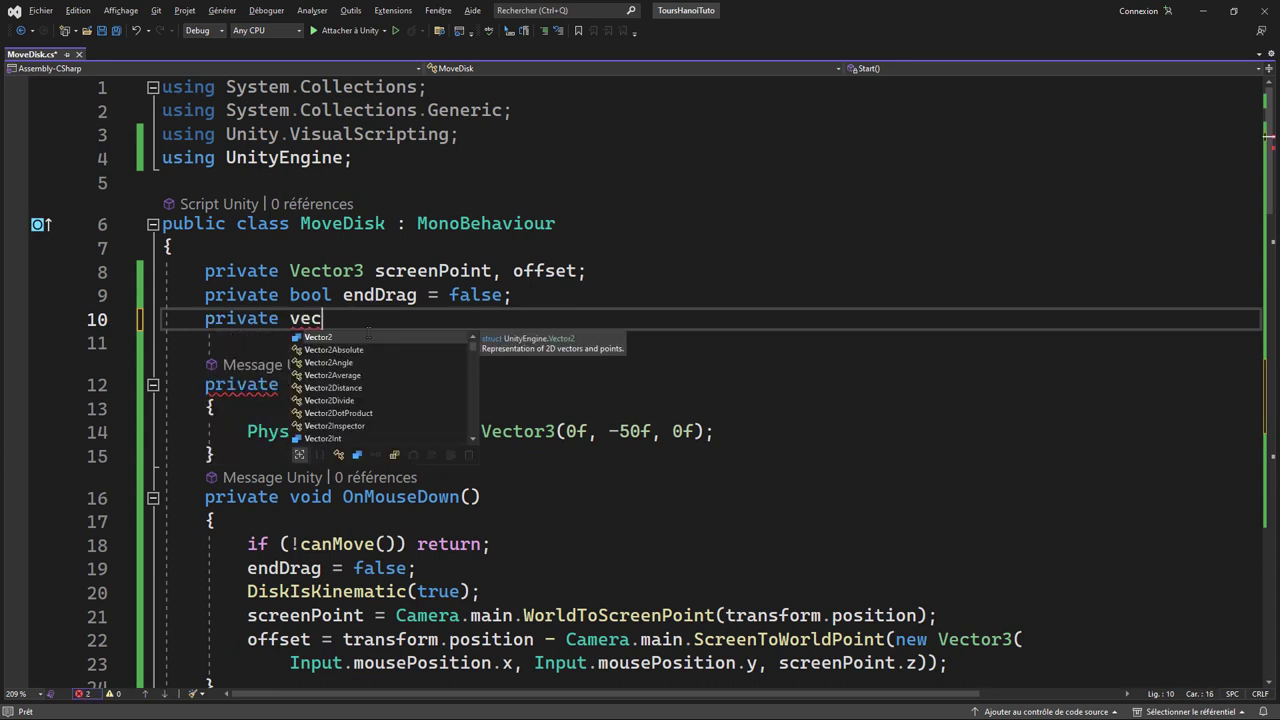
pyautogui.write('tor')
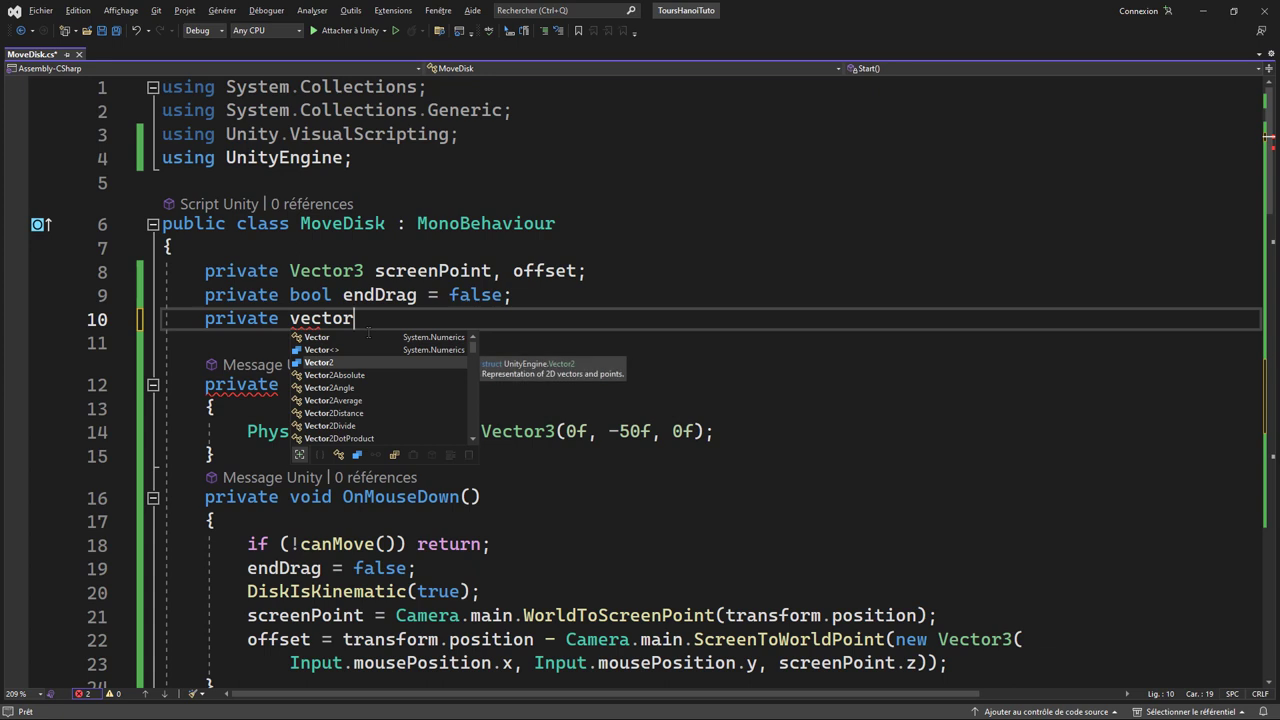
pyautogui.write('3')
pyautogui.press('Tab')
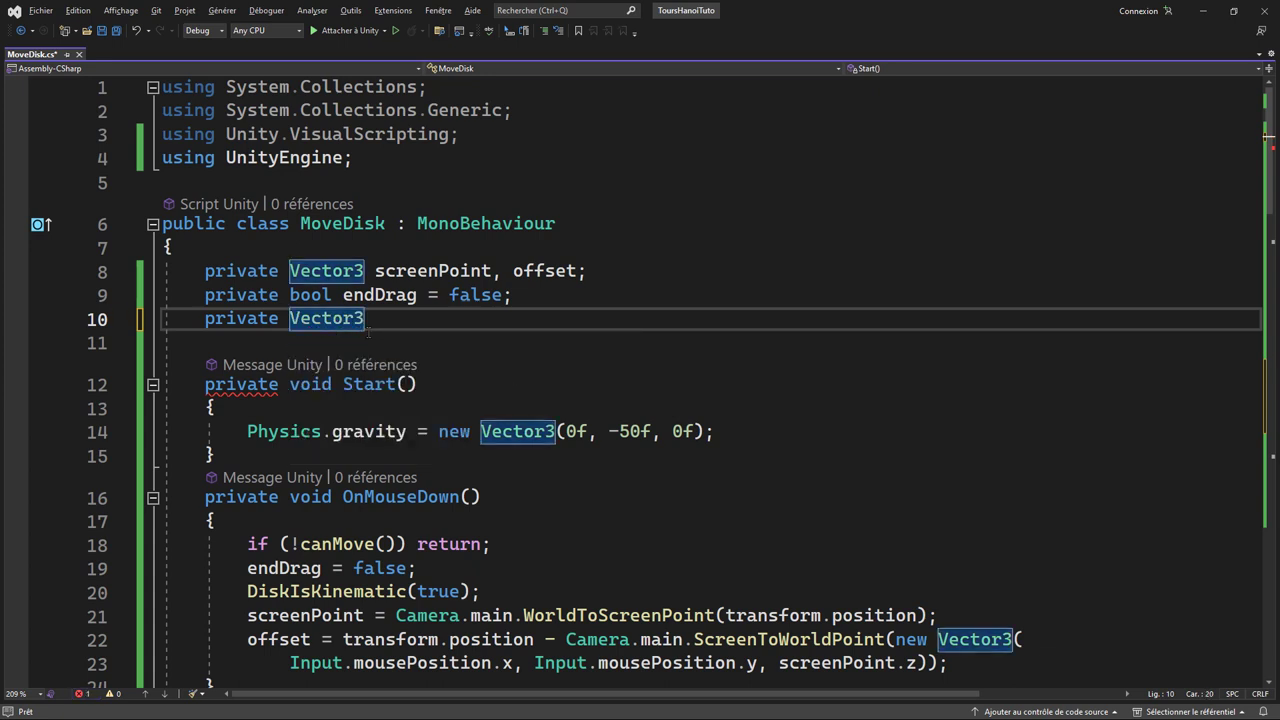
pyautogui.write('startPos')
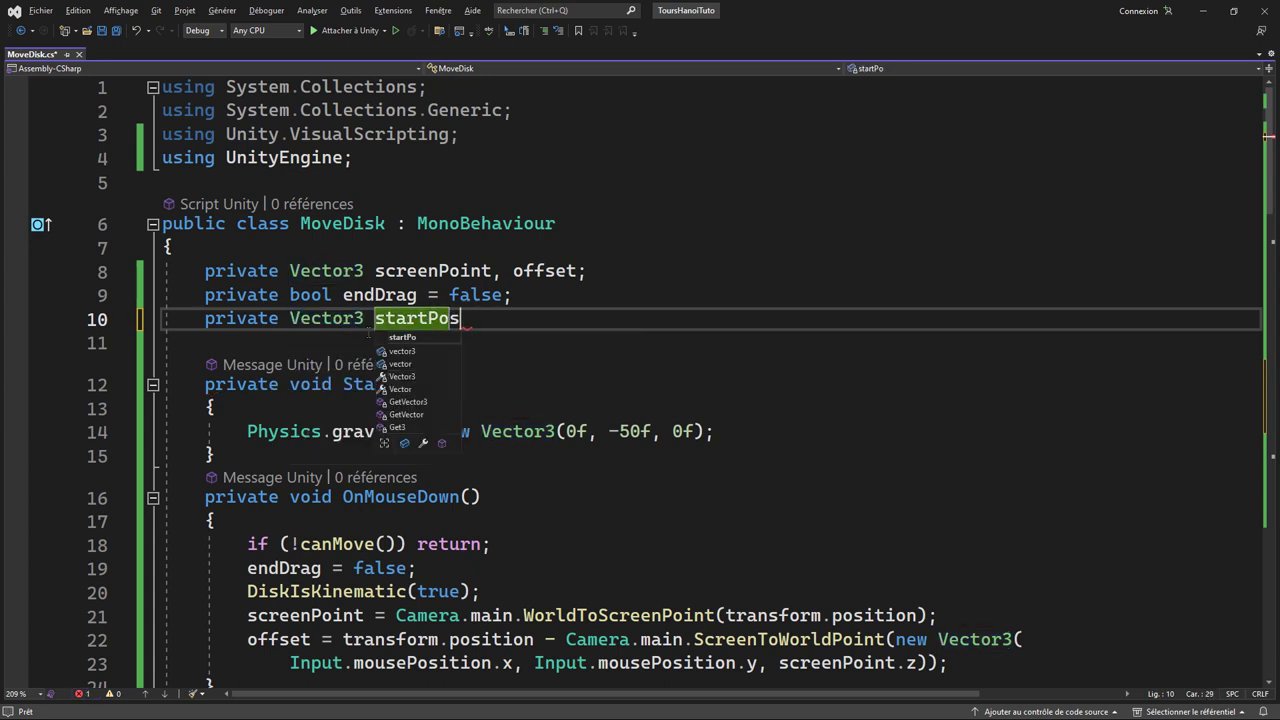
pyautogui.write('ition;')
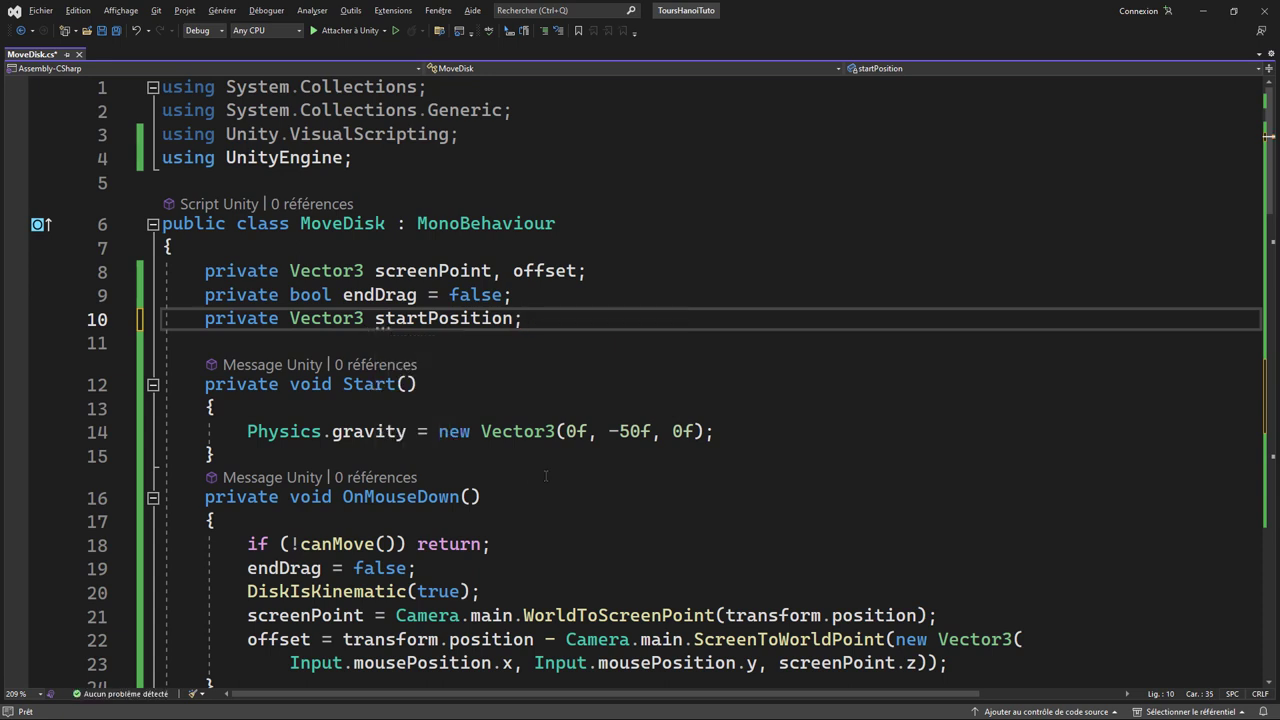
# - Store `startPosition = transform.position` below the canMove check and save
pyautogui.scroll(-1, 545, 477)
pyautogui.click(515, 478)
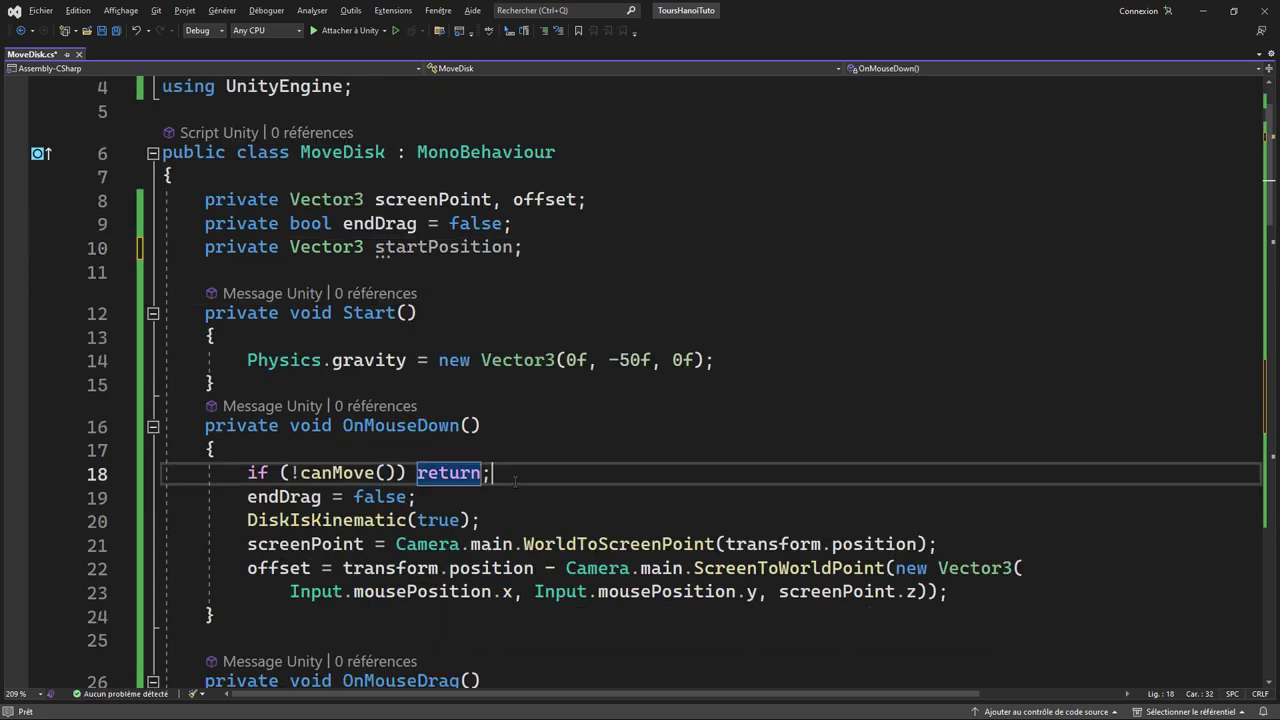
pyautogui.press('Return')
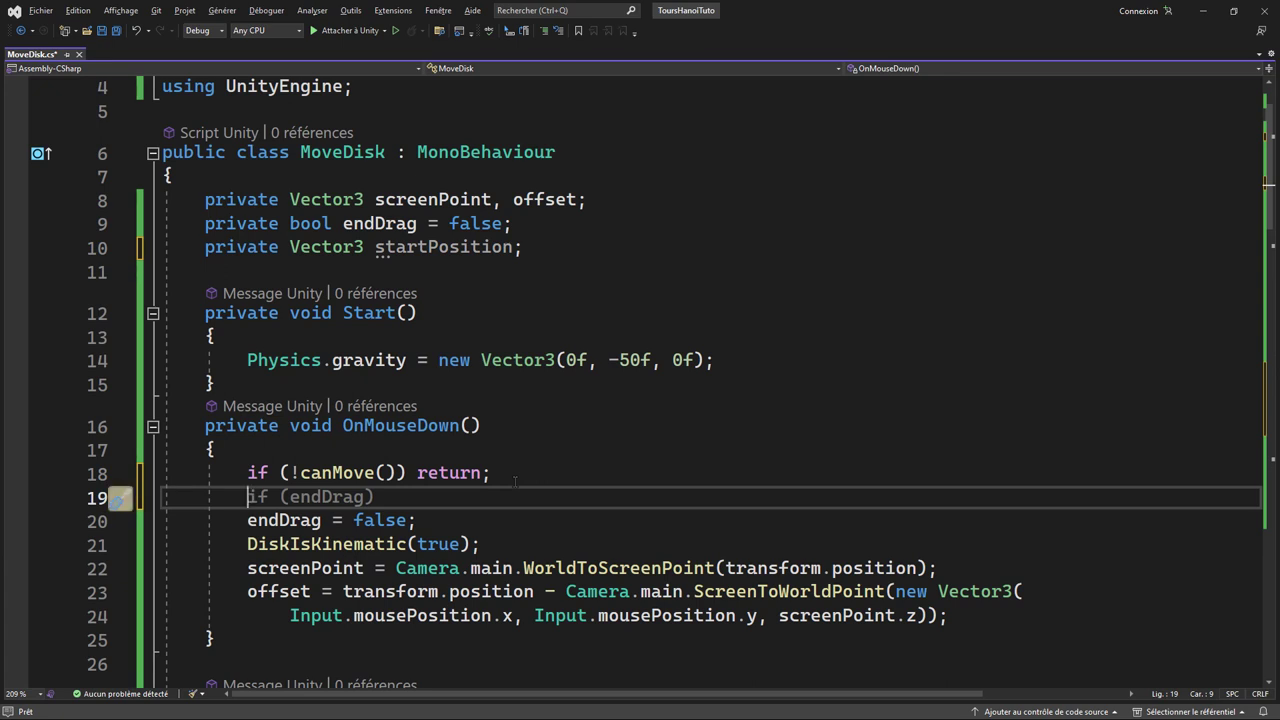
pyautogui.write('star')
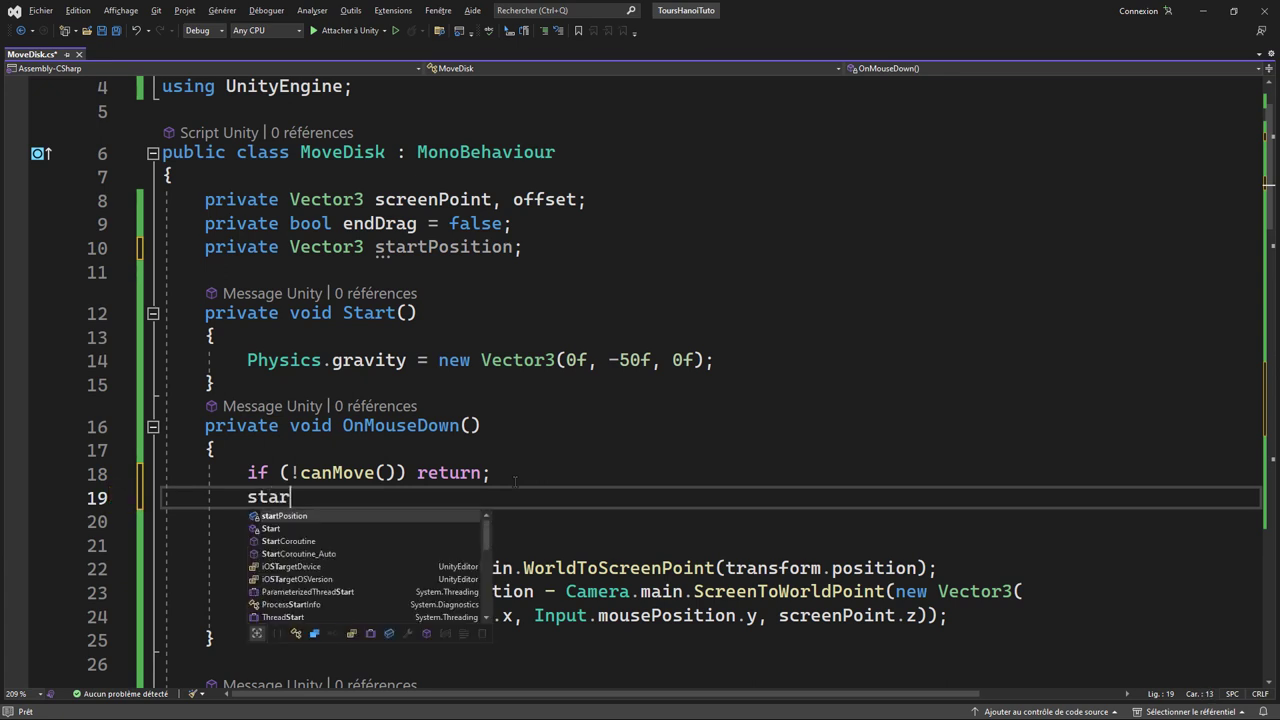
pyautogui.press('Tab')
pyautogui.press('Tab')
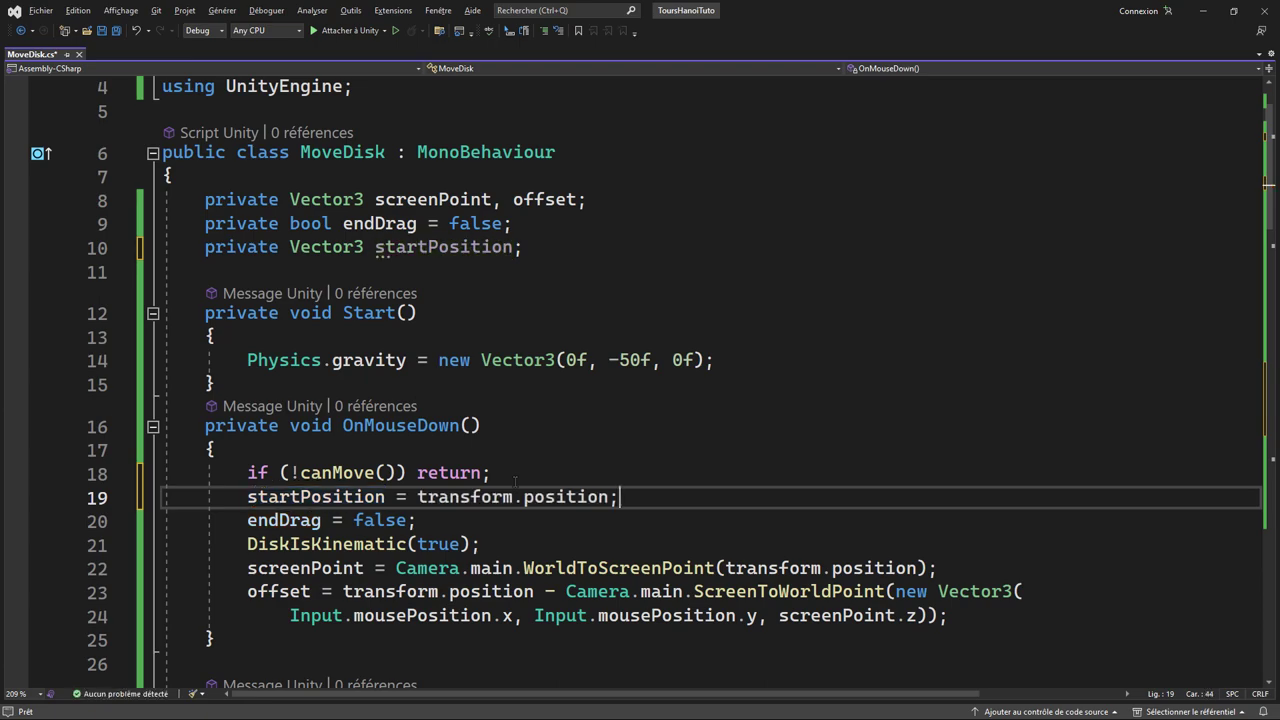
pyautogui.hotkey('ctrl', 's')
# - Add `transform.position = startPosition;` before the return in the smaller-disk check, save, and go to Unity
pyautogui.scroll(-6, 477, 440)
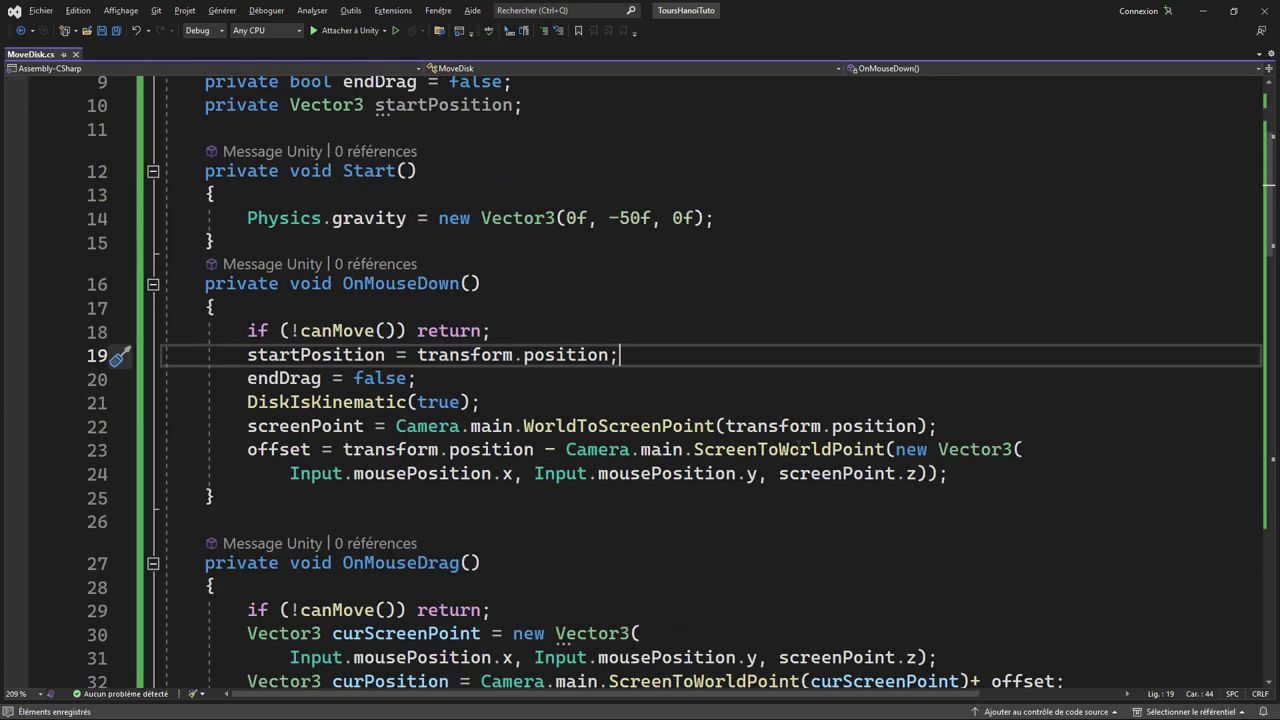
pyautogui.scroll(-8, 477, 440)
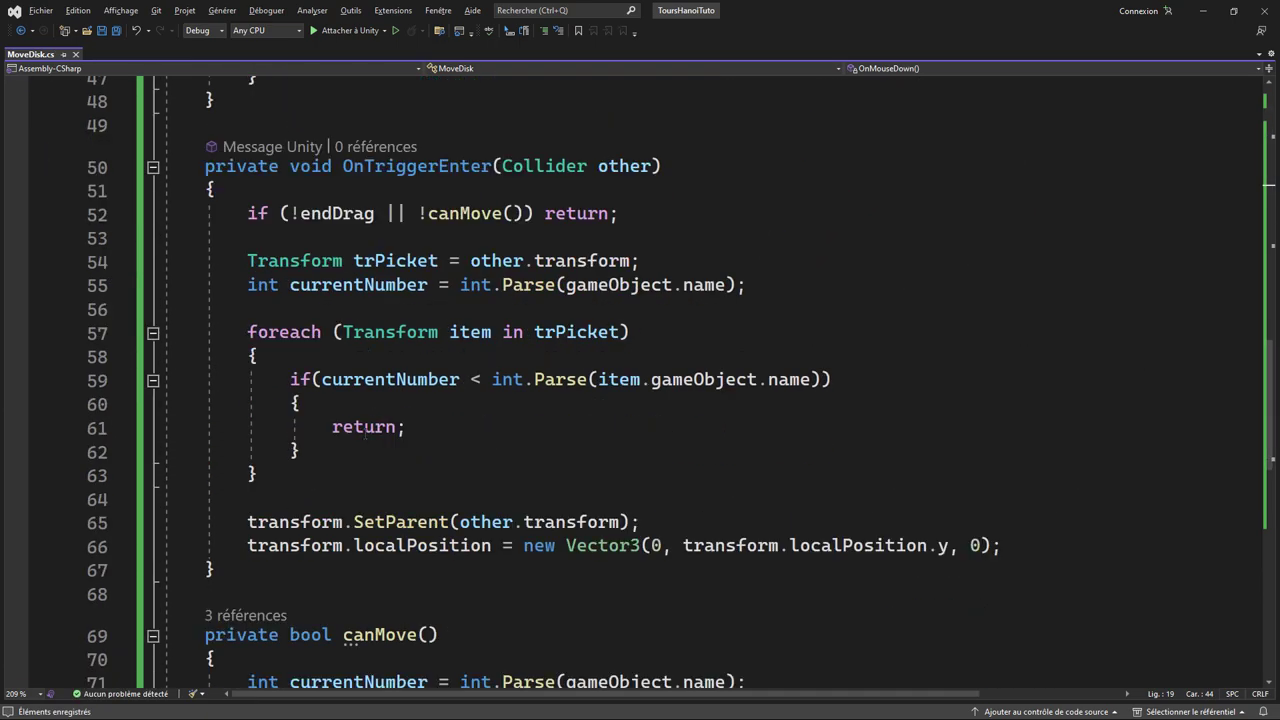
pyautogui.click(352, 405)
pyautogui.press('Return')
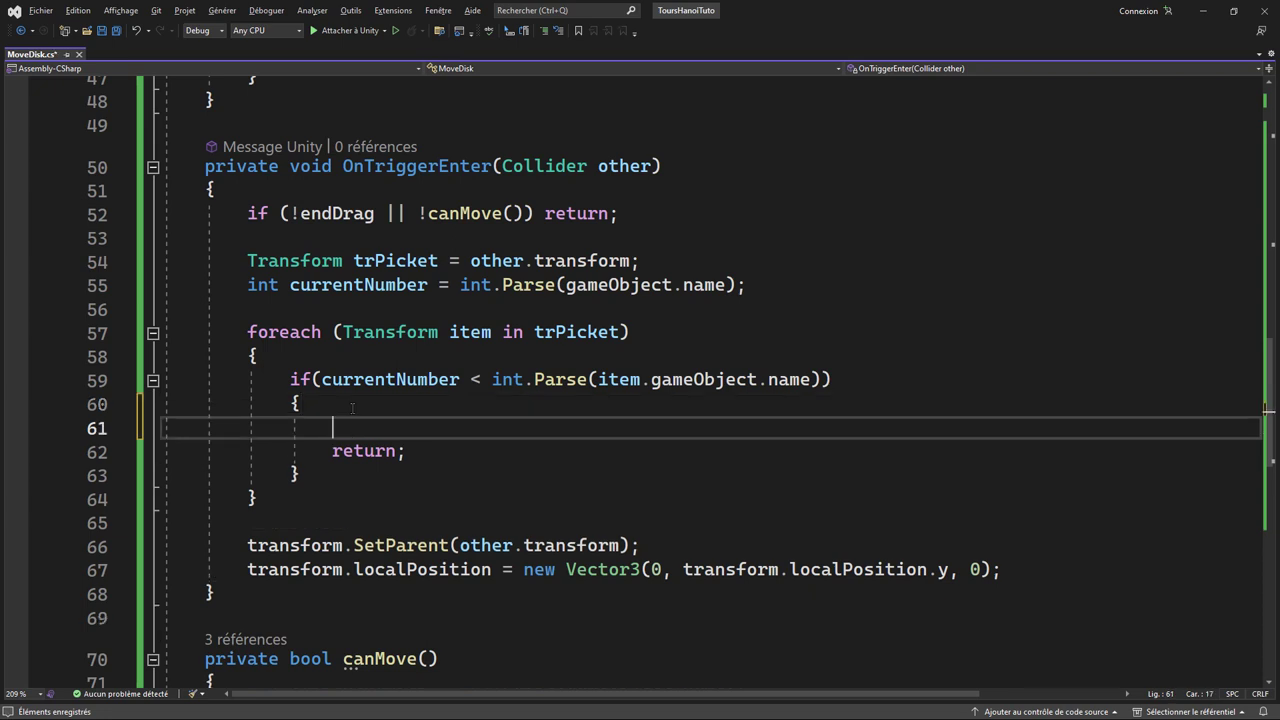
pyautogui.write('transform.p')
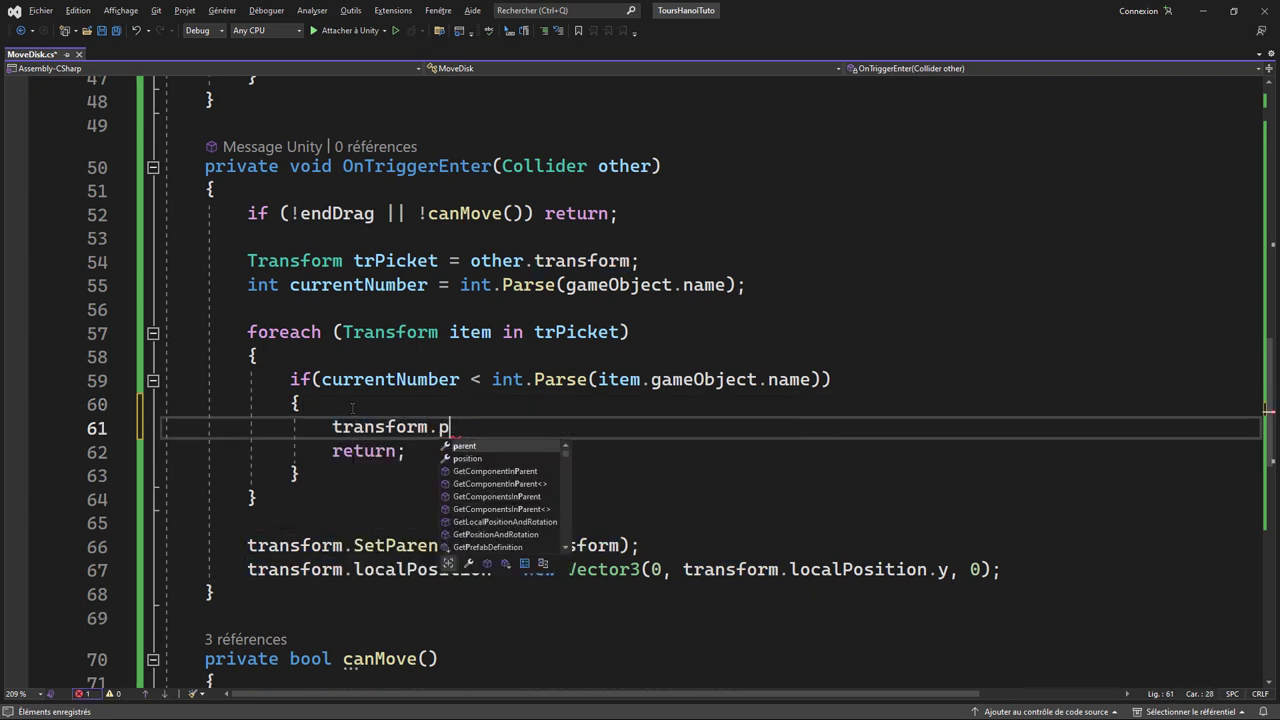
pyautogui.press('Tab')
pyautogui.write('= s')
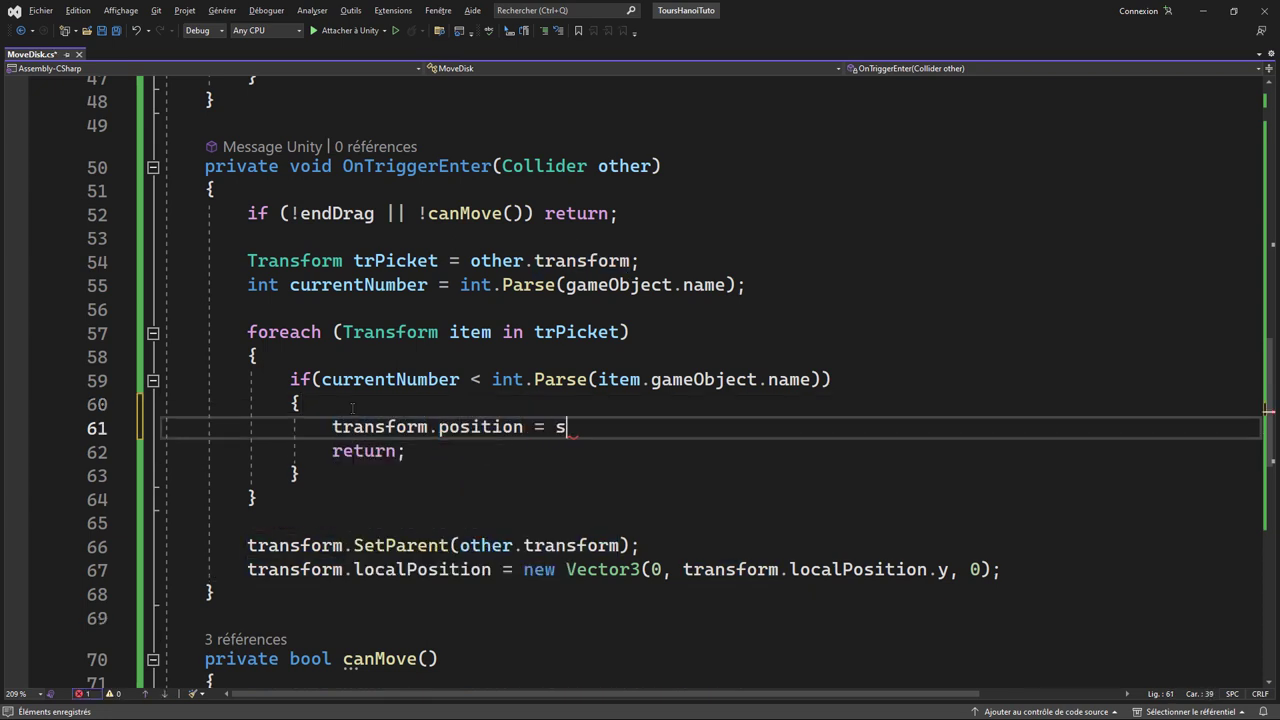
pyautogui.write('t')
pyautogui.press('Tab')
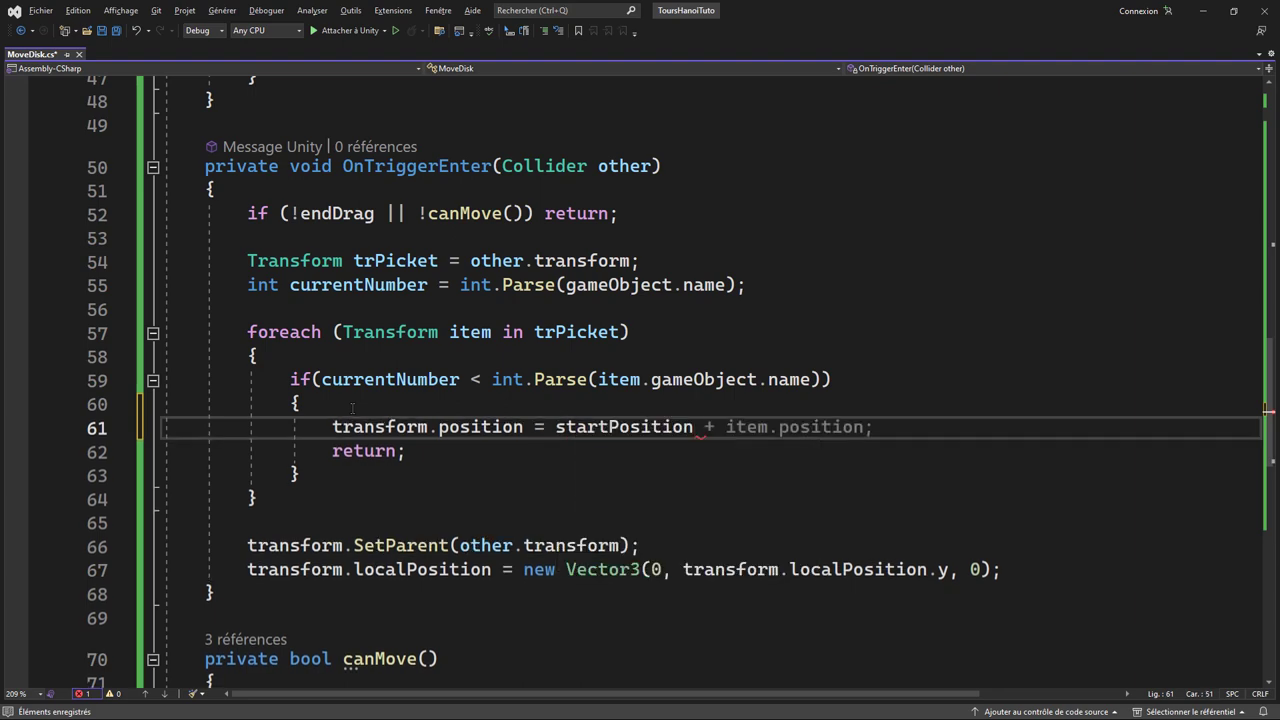
pyautogui.write(';')
pyautogui.hotkey('ctrl', 's')
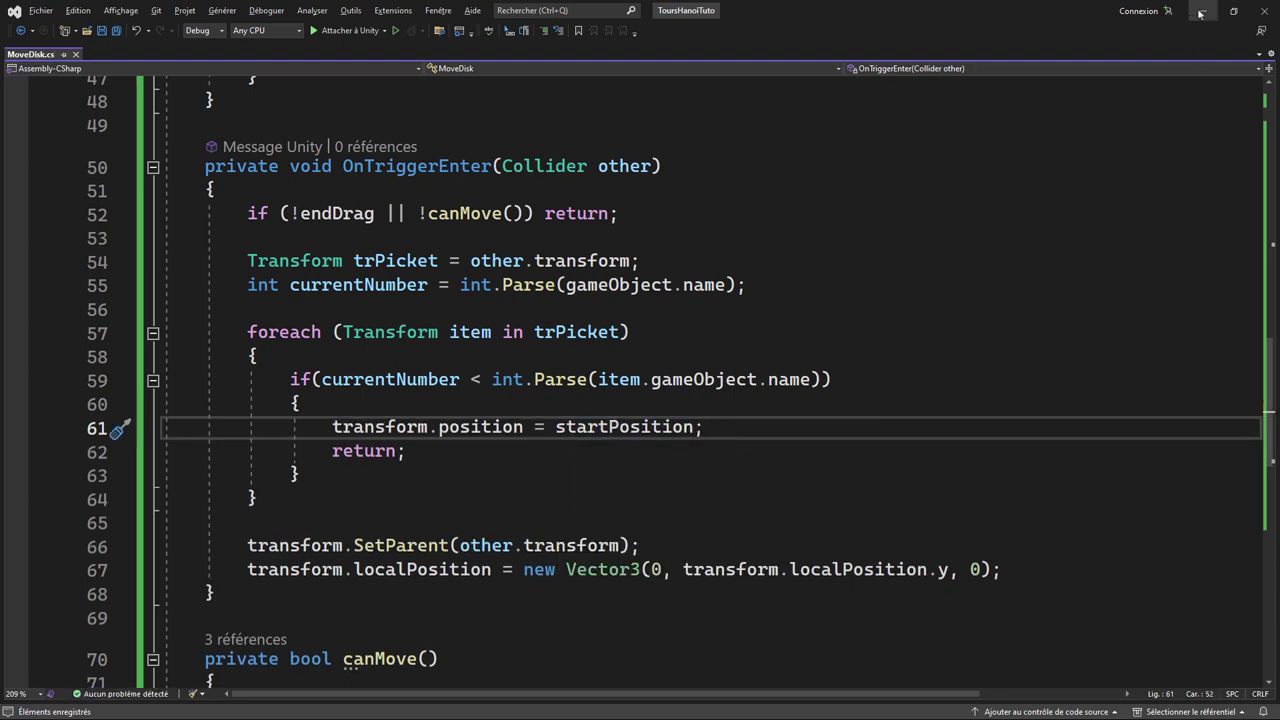
pyautogui.click(1203, 10)
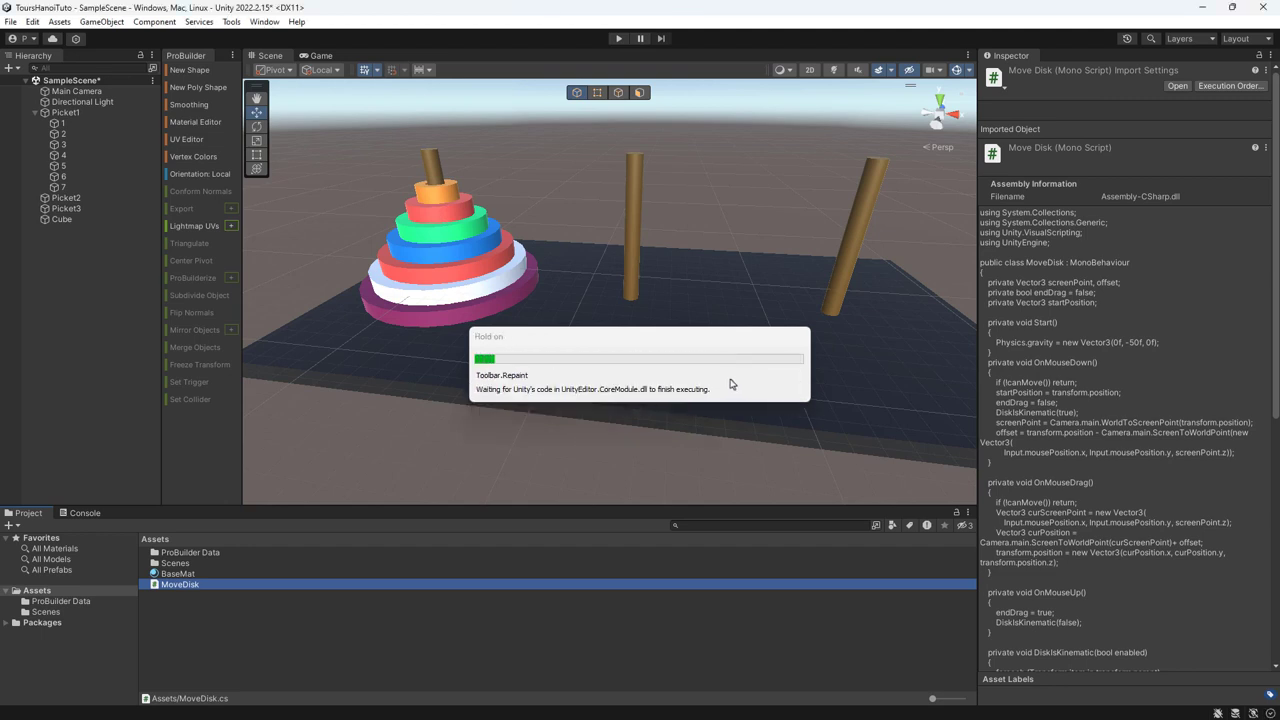
pyautogui.click(619, 40)
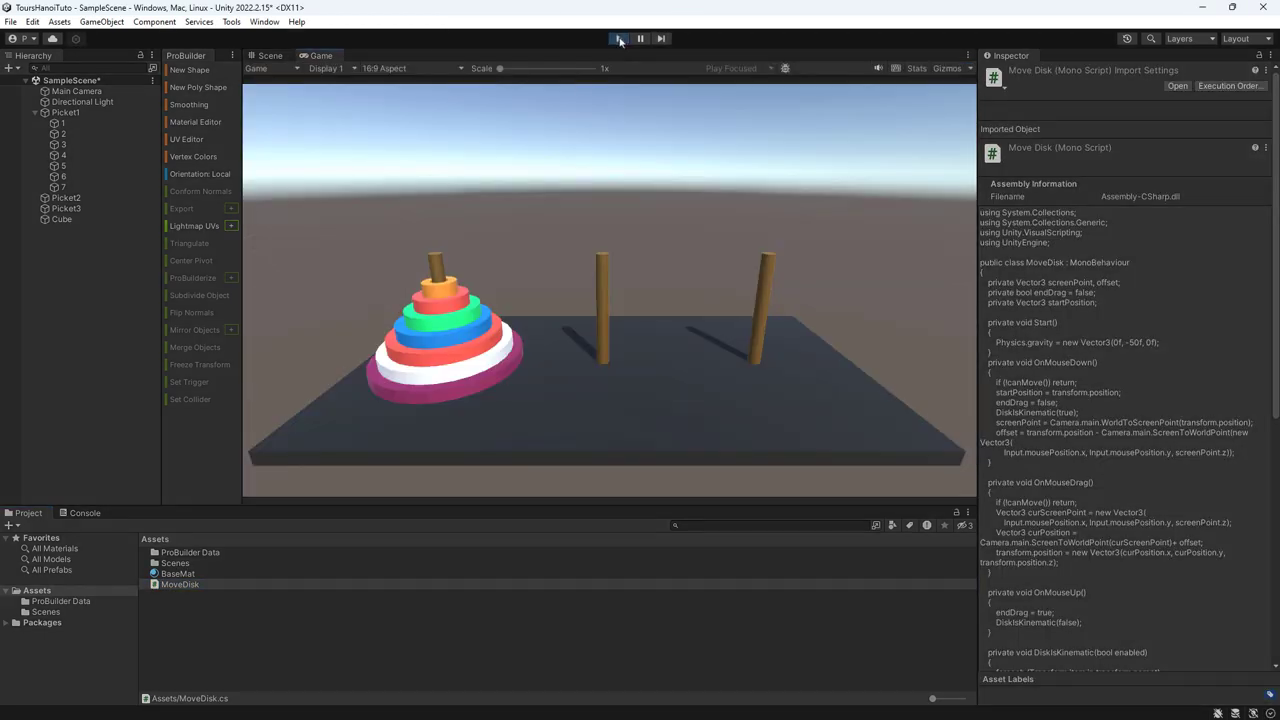
pyautogui.moveTo(440, 287); pyautogui.dragTo(601, 256)
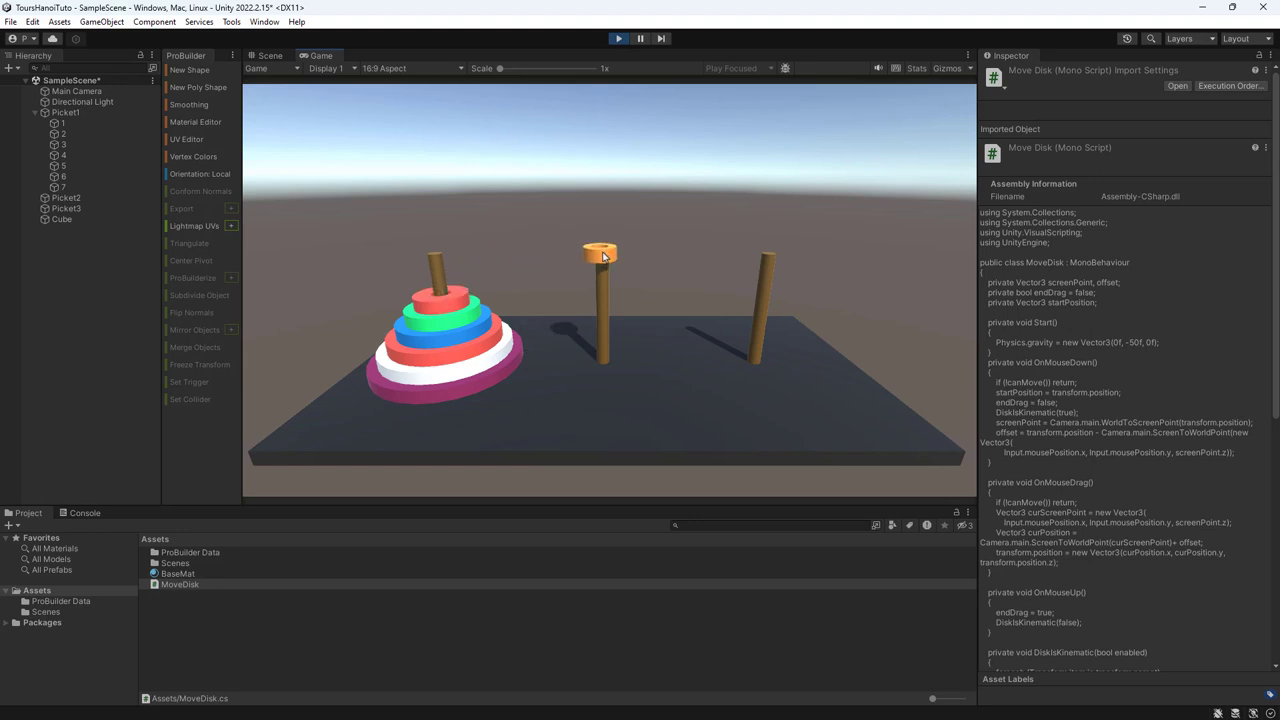
pyautogui.moveTo(442, 313); pyautogui.dragTo(600, 220)
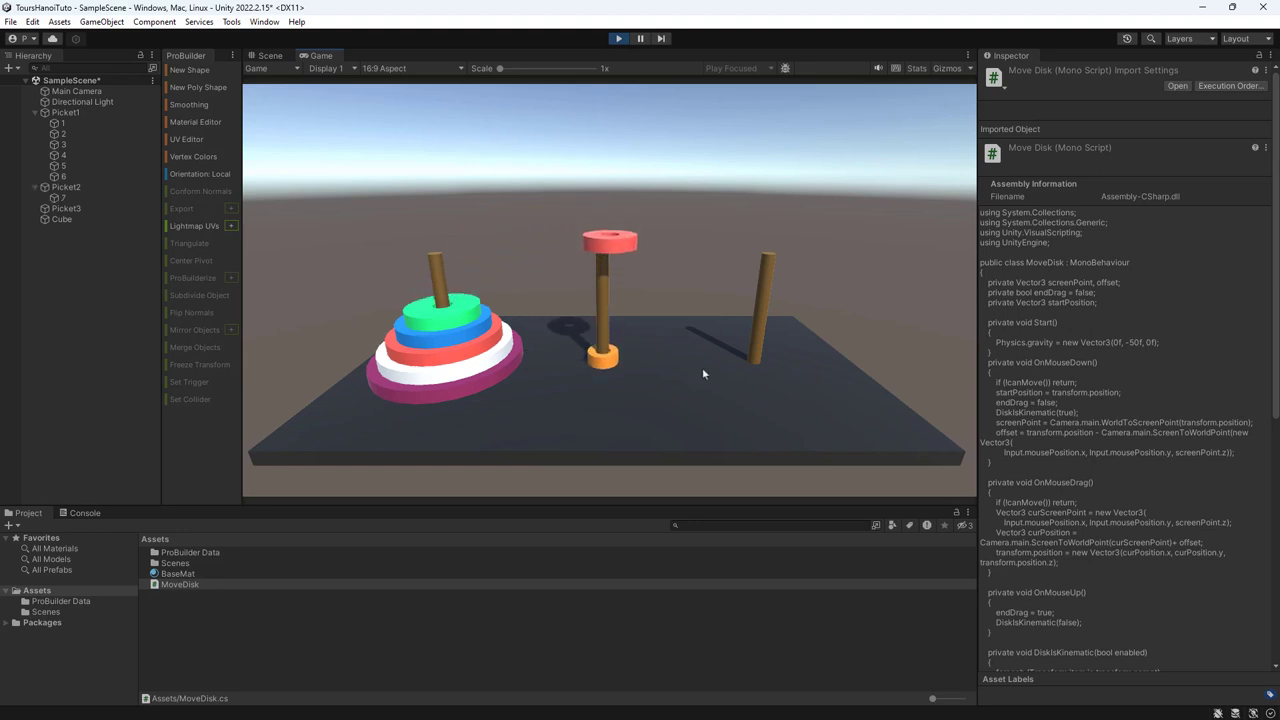
pyautogui.moveTo(440, 307); pyautogui.dragTo(772, 185)
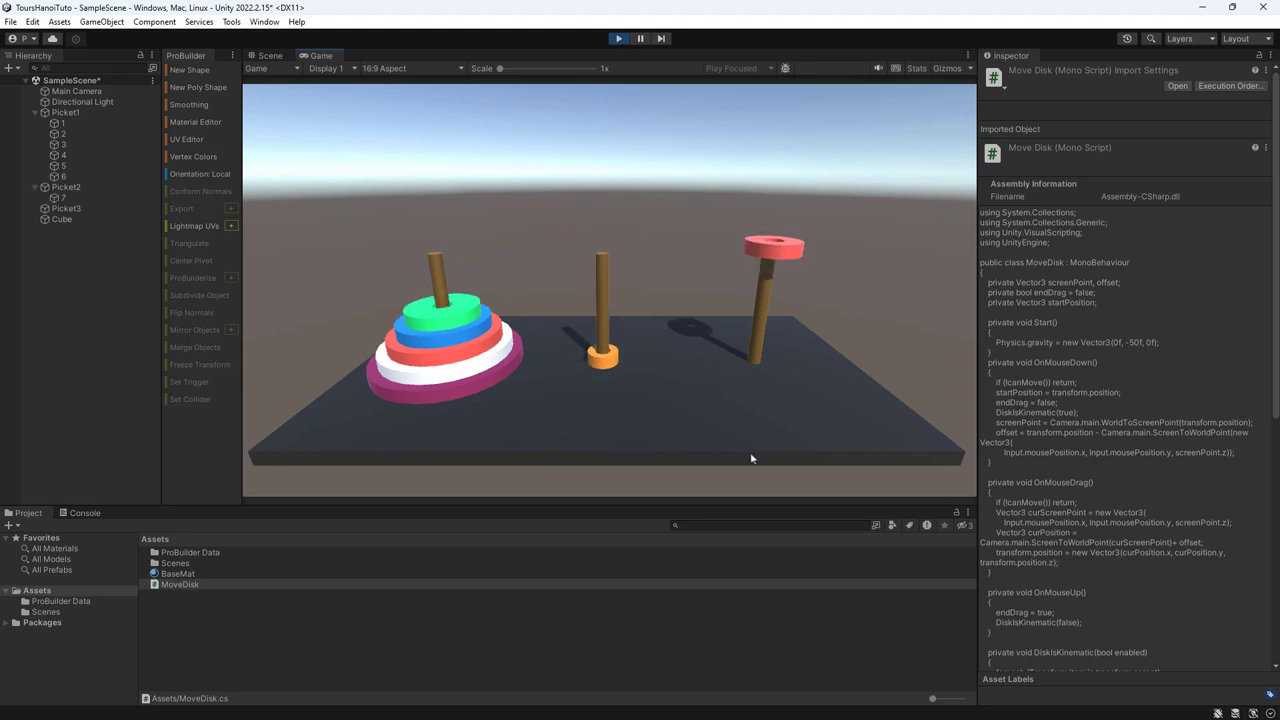
pyautogui.moveTo(443, 300); pyautogui.dragTo(775, 198)
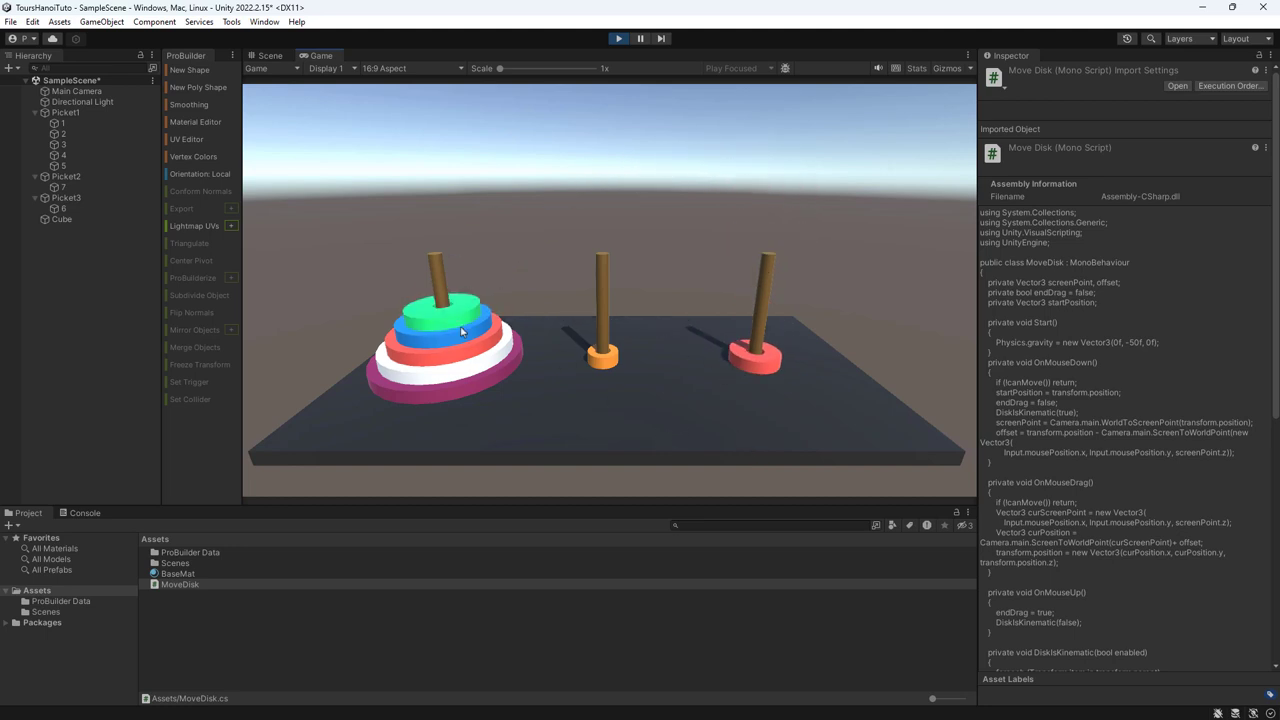
pyautogui.moveTo(462, 330); pyautogui.dragTo(626, 418)
pyautogui.moveTo(603, 358); pyautogui.dragTo(751, 237)
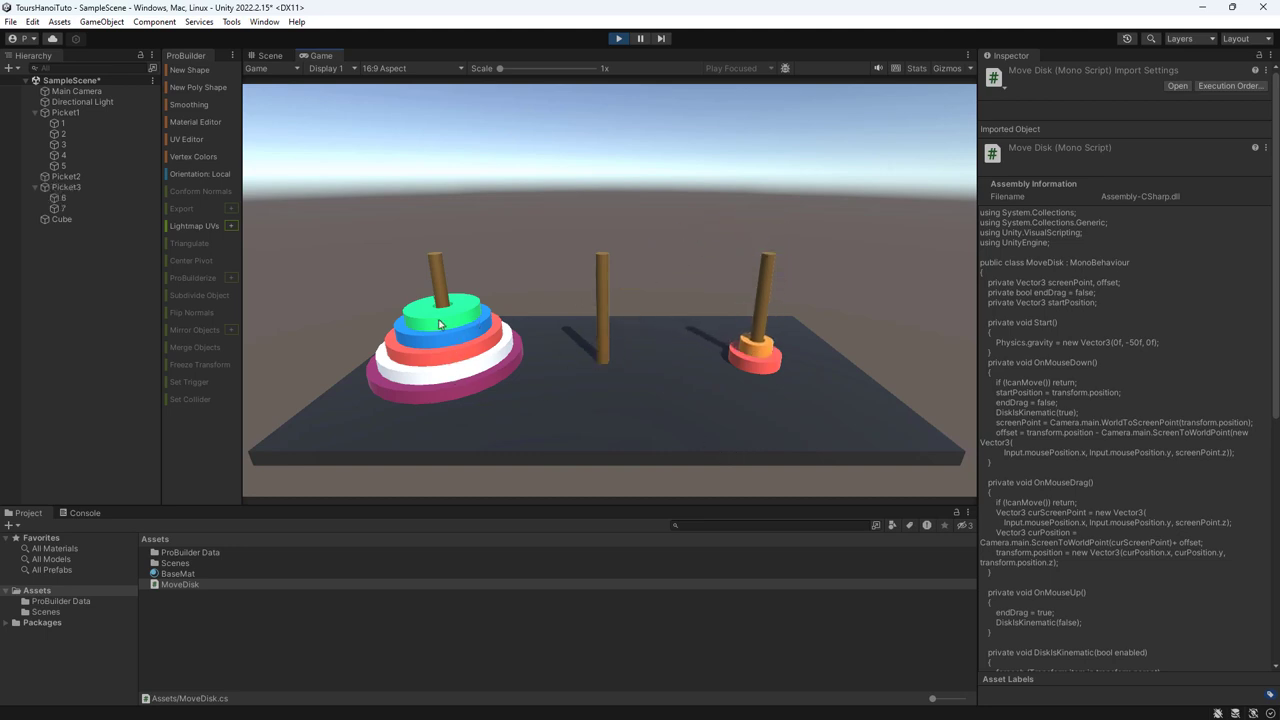
pyautogui.moveTo(445, 302); pyautogui.dragTo(592, 243)
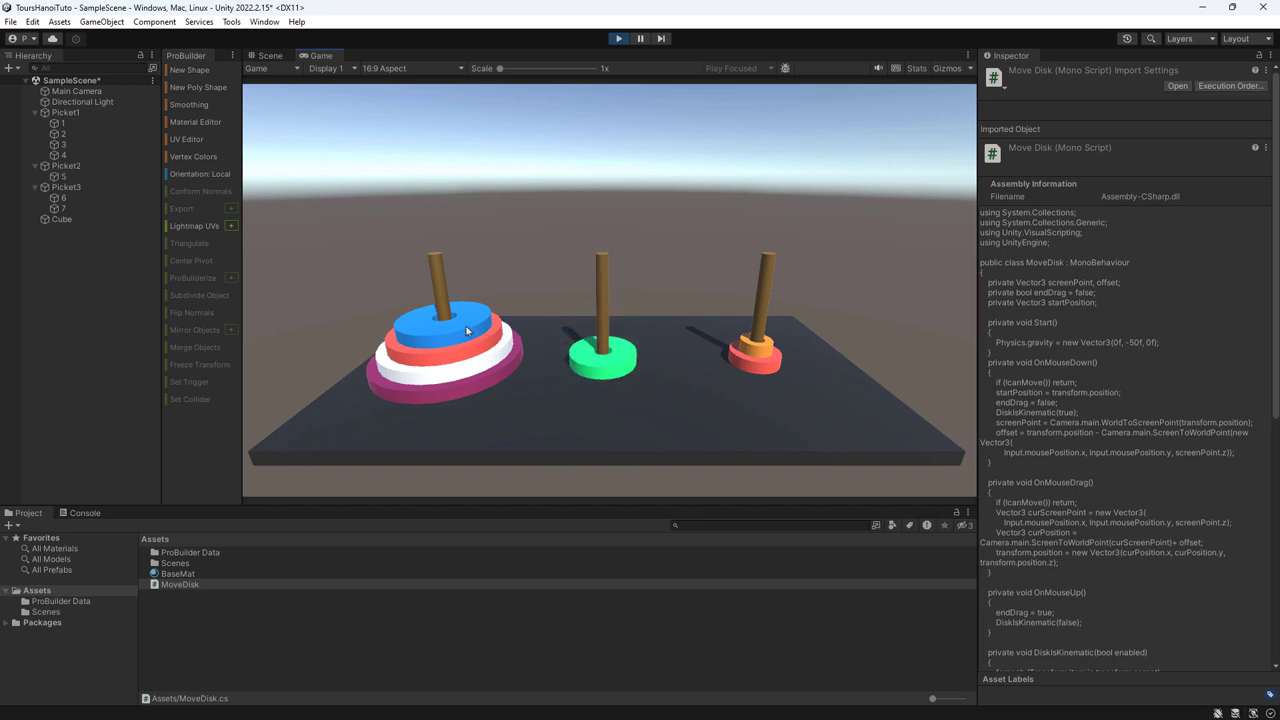
pyautogui.moveTo(466, 330)
pyautogui.mouseDown()
pyautogui.moveTo(762, 227)
pyautogui.moveTo(752, 238)
pyautogui.mouseUp()
pyautogui.moveTo(457, 336); pyautogui.dragTo(568, 240)
pyautogui.moveTo(755, 348); pyautogui.dragTo(435, 243)
pyautogui.moveTo(755, 355); pyautogui.dragTo(606, 237)
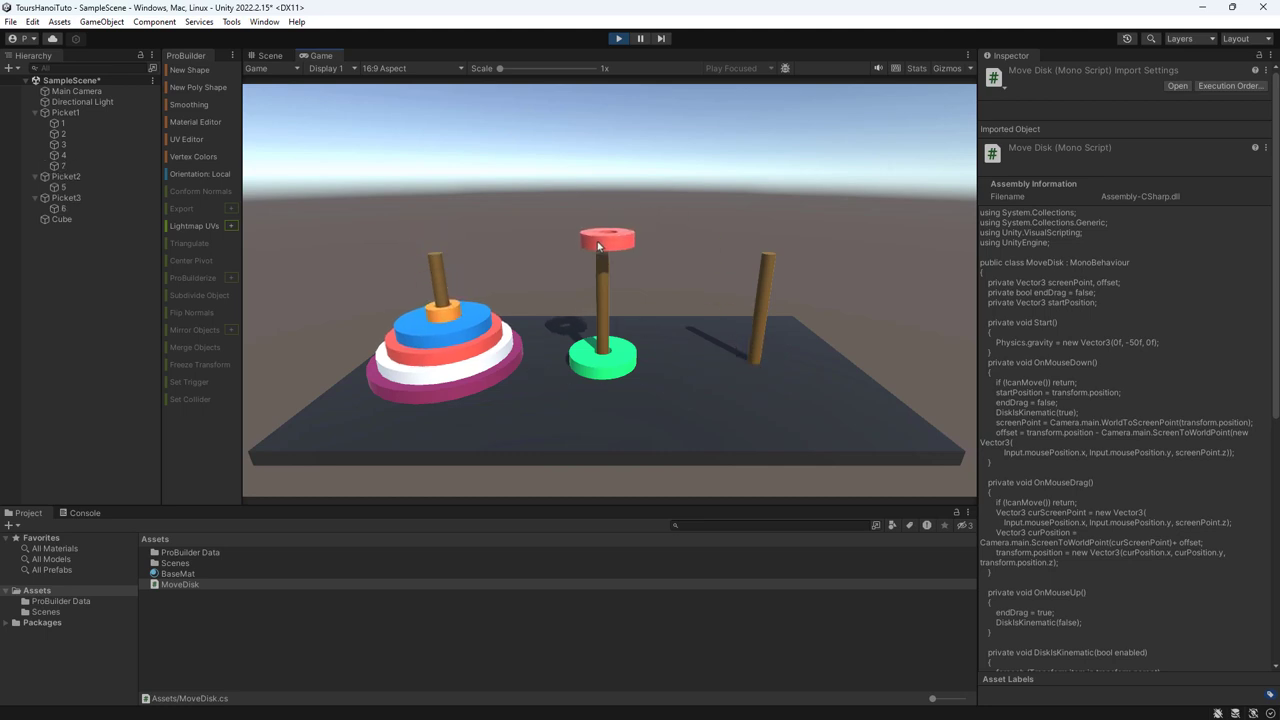
pyautogui.moveTo(715, 184); pyautogui.dragTo(760, 240)
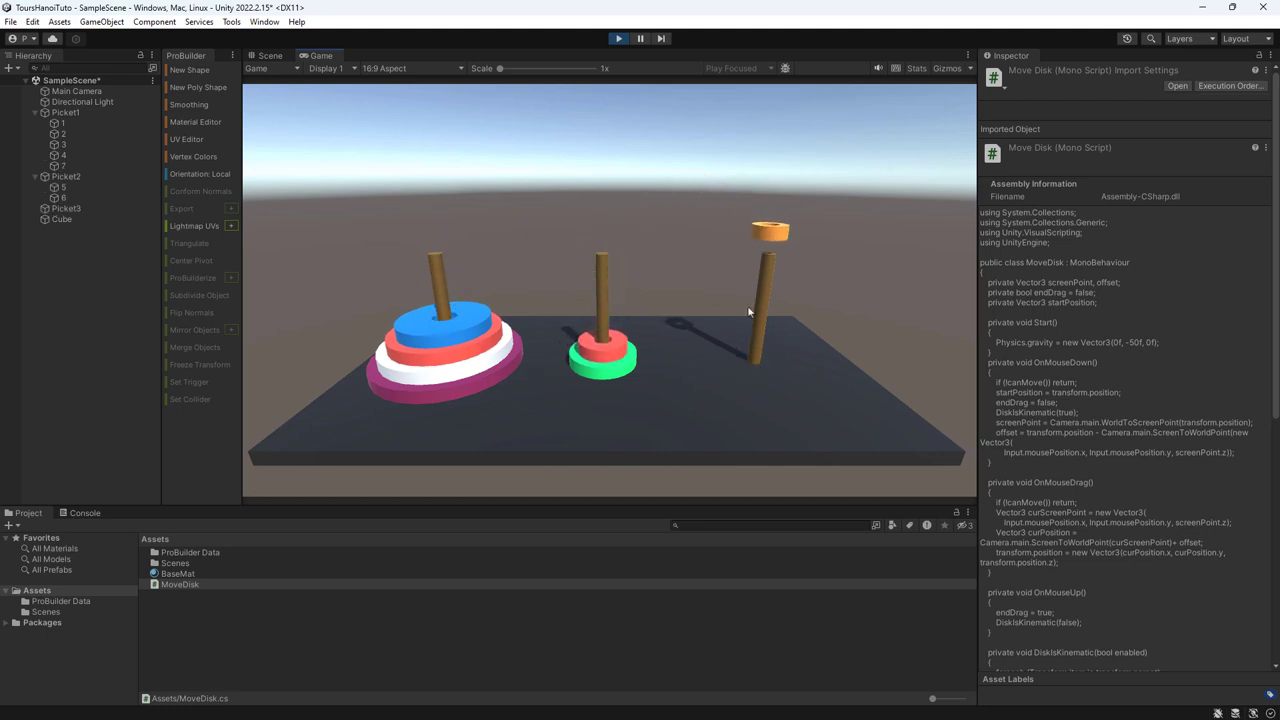
pyautogui.moveTo(470, 328)
pyautogui.mouseDown()
pyautogui.moveTo(613, 211)
pyautogui.moveTo(620, 408)
pyautogui.mouseUp()
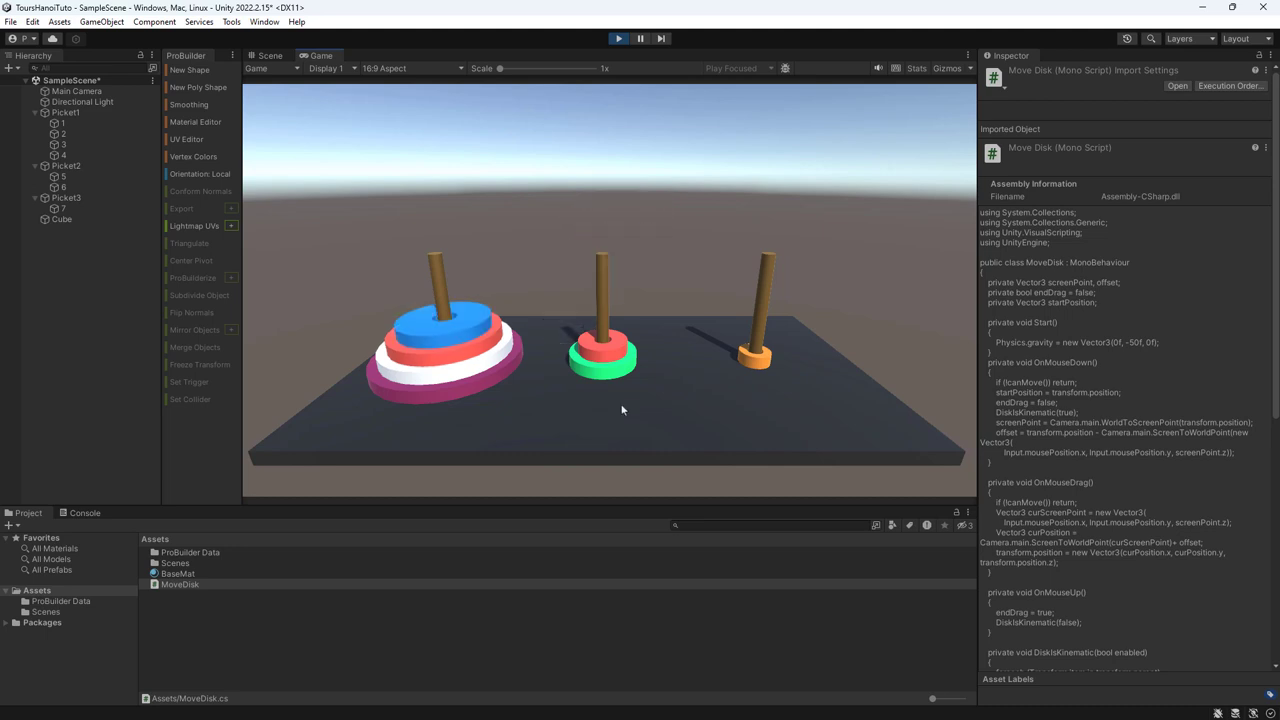
pyautogui.moveTo(475, 320); pyautogui.dragTo(765, 245)
pyautogui.moveTo(432, 345); pyautogui.dragTo(766, 223)
pyautogui.hotkey('ctrl', 'p')
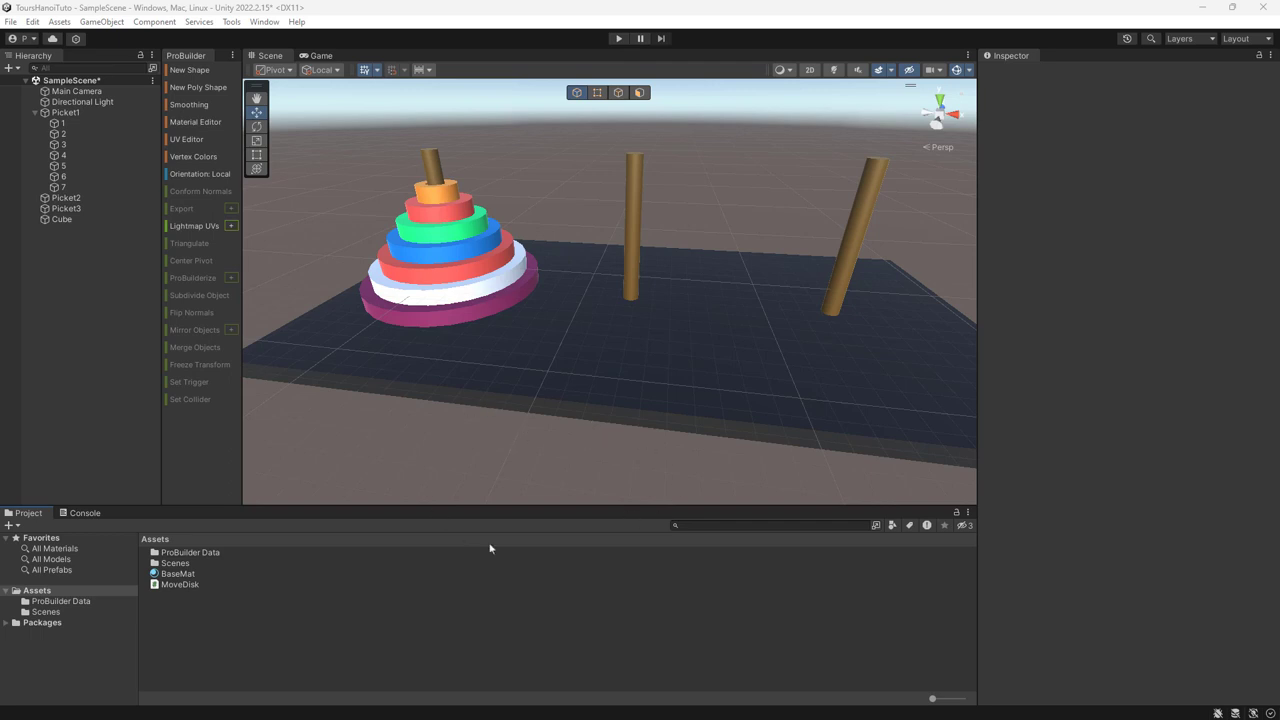
# - Create a new C# script named GameManager in the Project assets
pyautogui.rightClick(413, 593)
pyautogui.moveTo(480, 228)
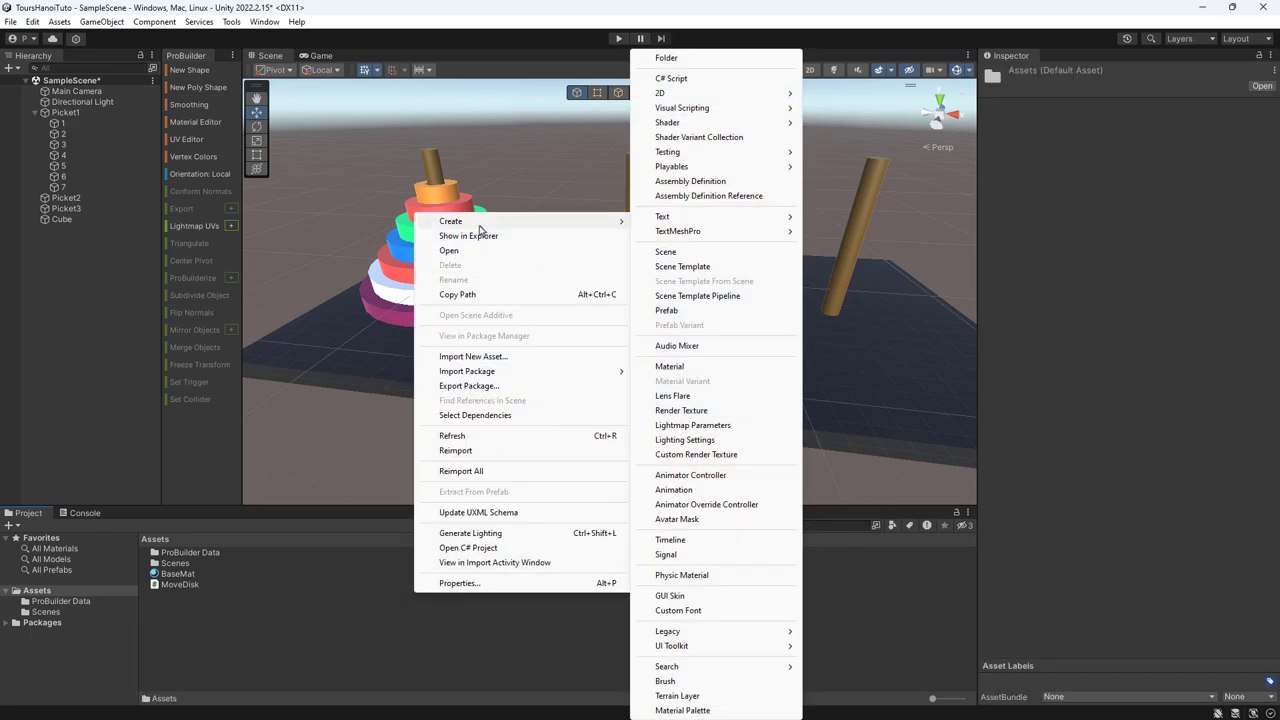
pyautogui.click(671, 78)
pyautogui.write('G')
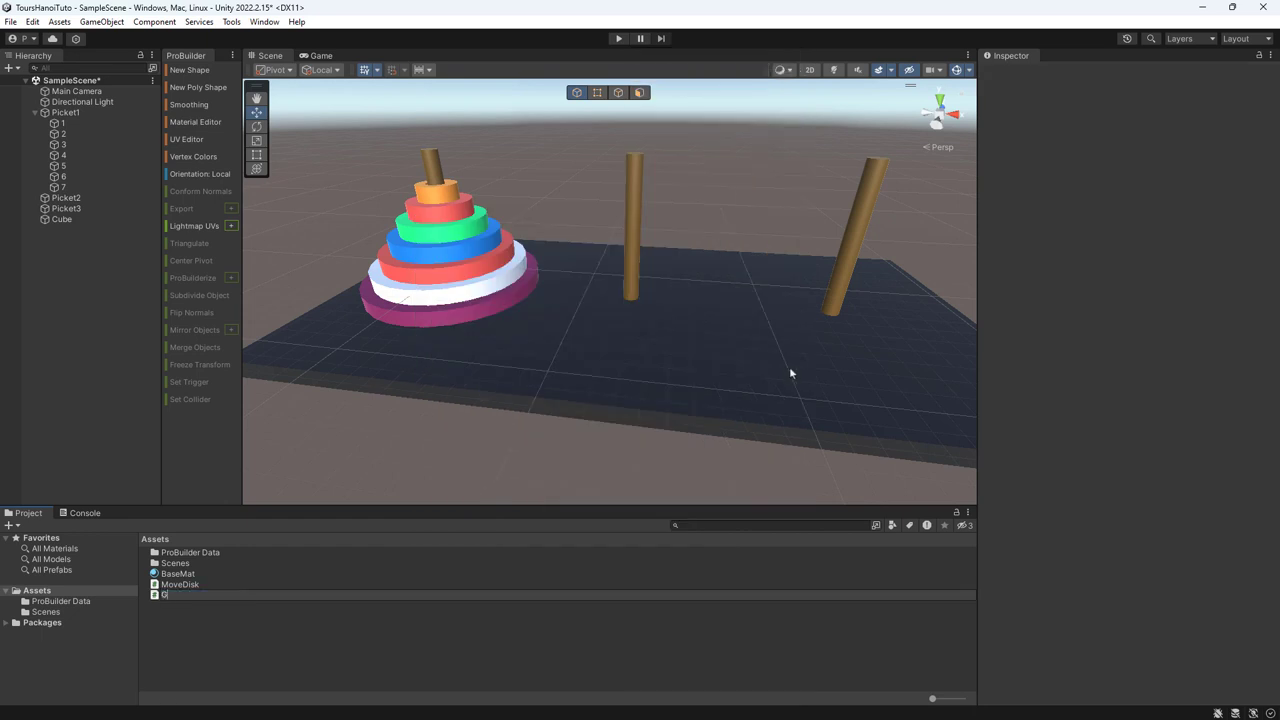
pyautogui.write('ameMa')
pyautogui.write('nager')
pyautogui.press('Return')
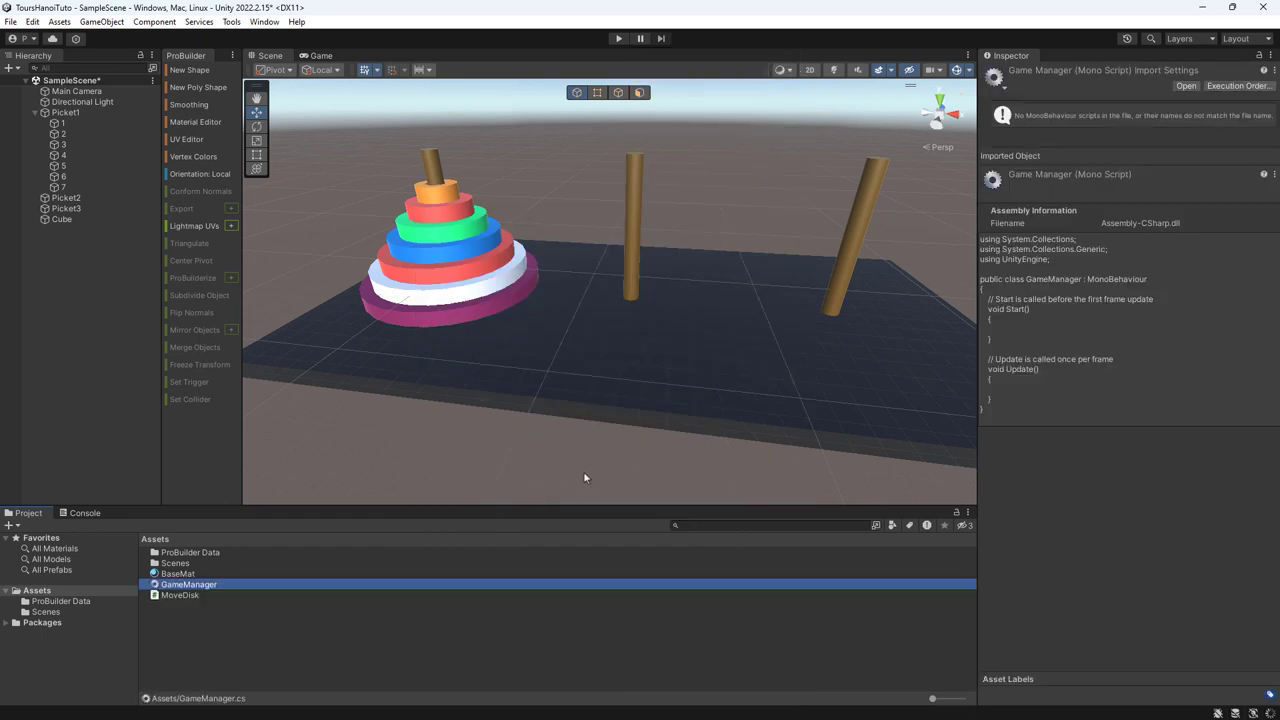
pyautogui.hotkey('alt', 'Tab')
pyautogui.click(1206, 12)
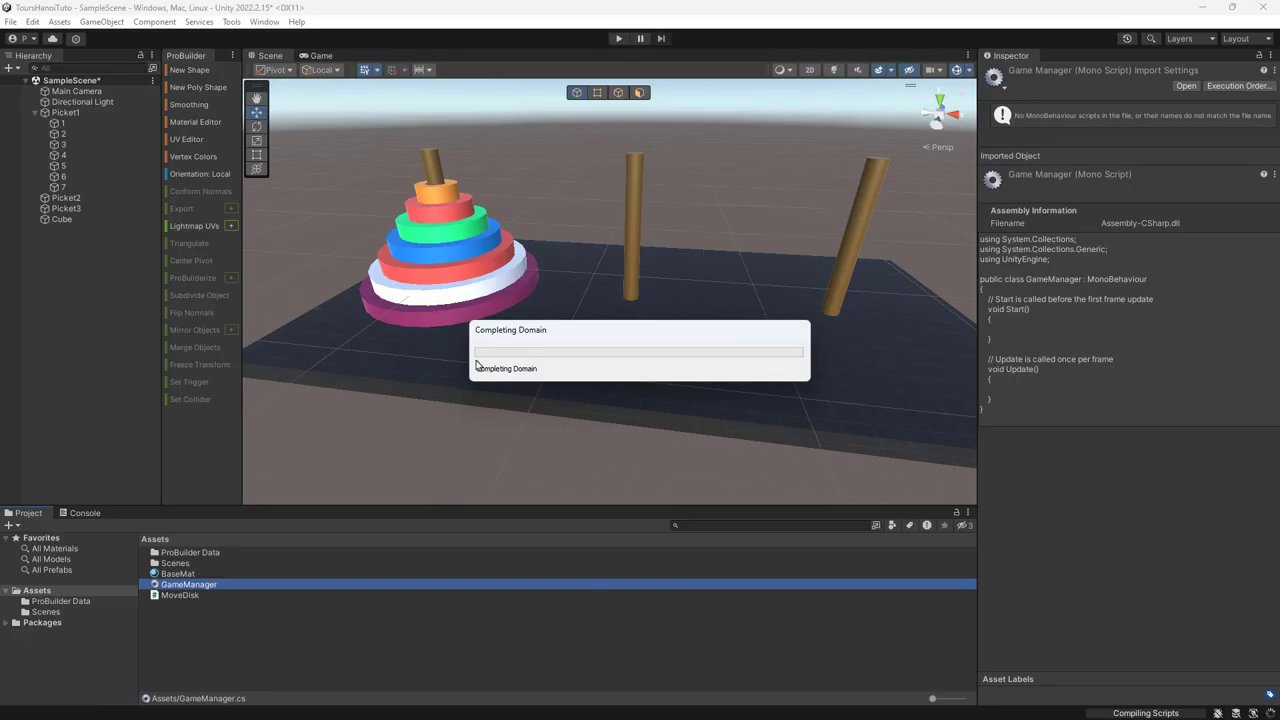
# - Attach GameManager to Picket1 in the Inspector and open it in Visual Studio
pyautogui.click(70, 113)
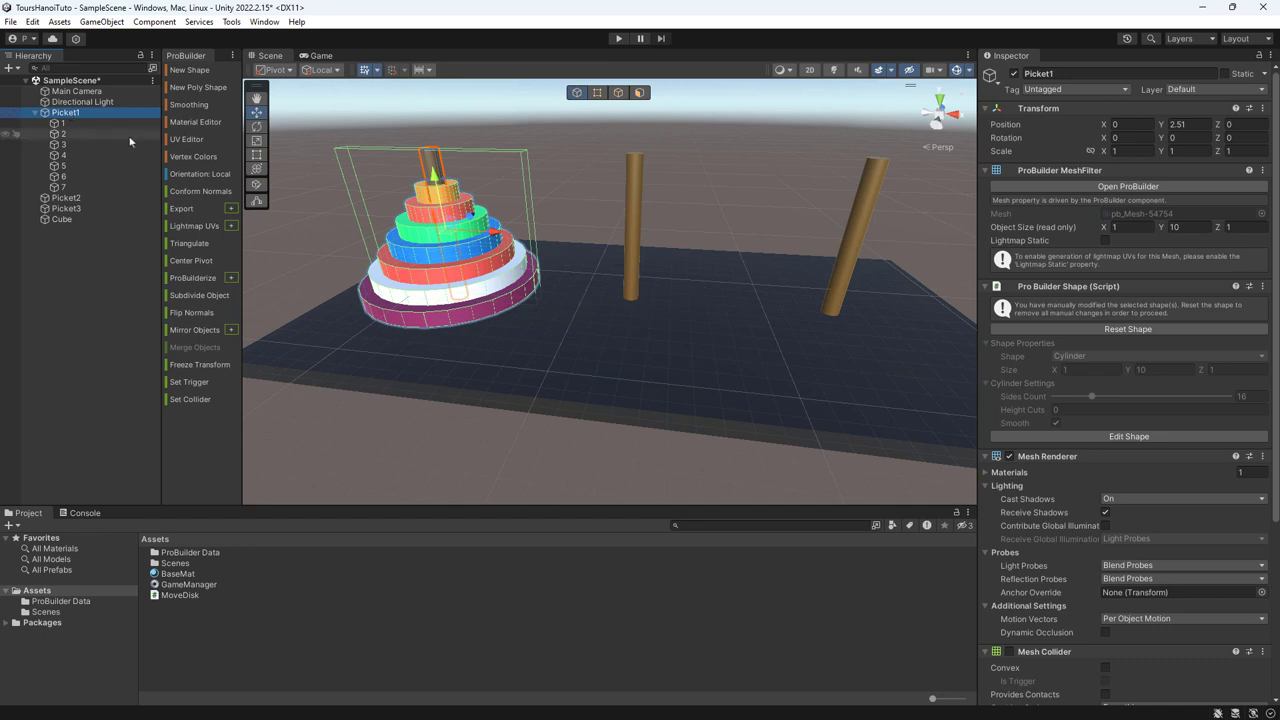
pyautogui.scroll(-5, 1040, 520)
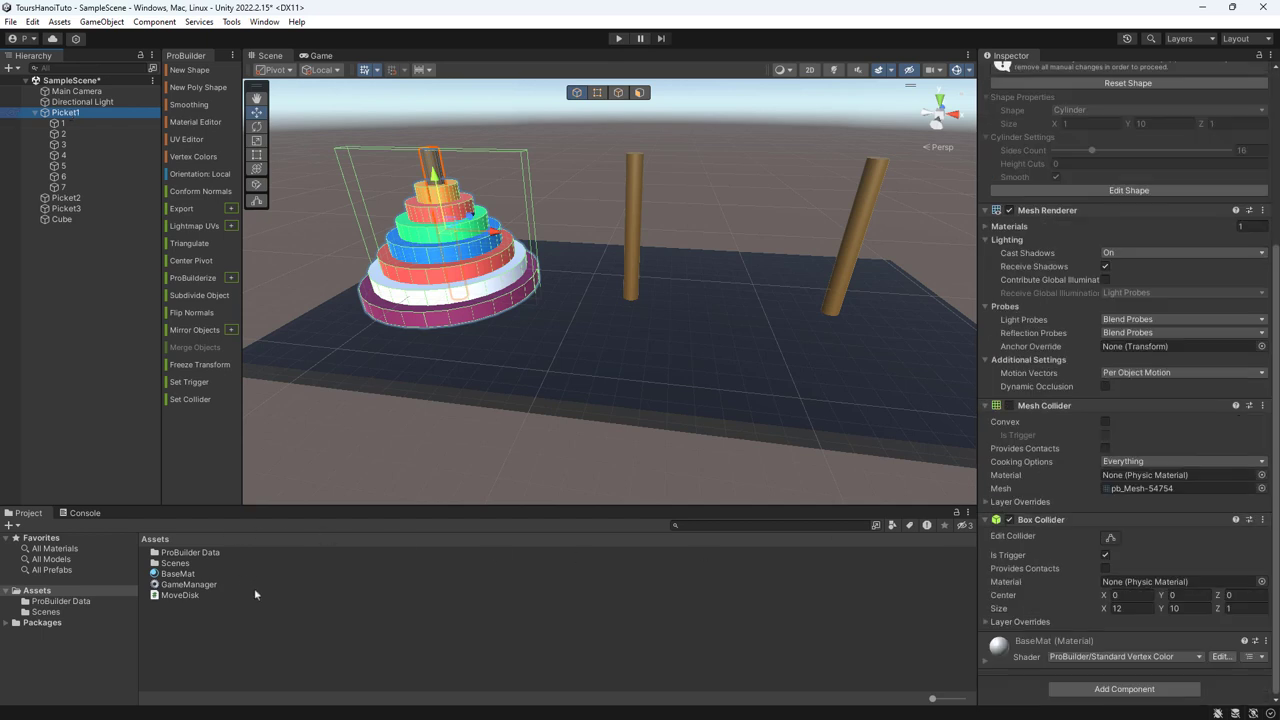
pyautogui.moveTo(192, 595); pyautogui.dragTo(1044, 637)
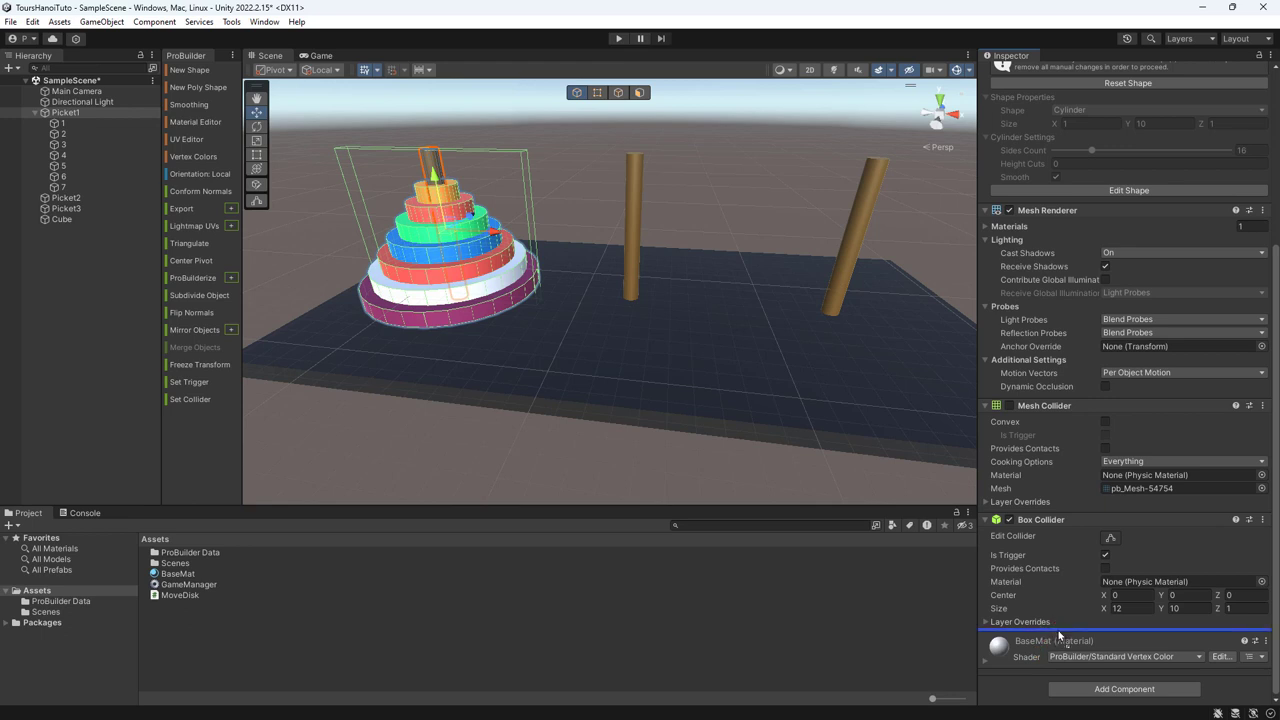
pyautogui.moveTo(1044, 637); pyautogui.dragTo(1045, 623)
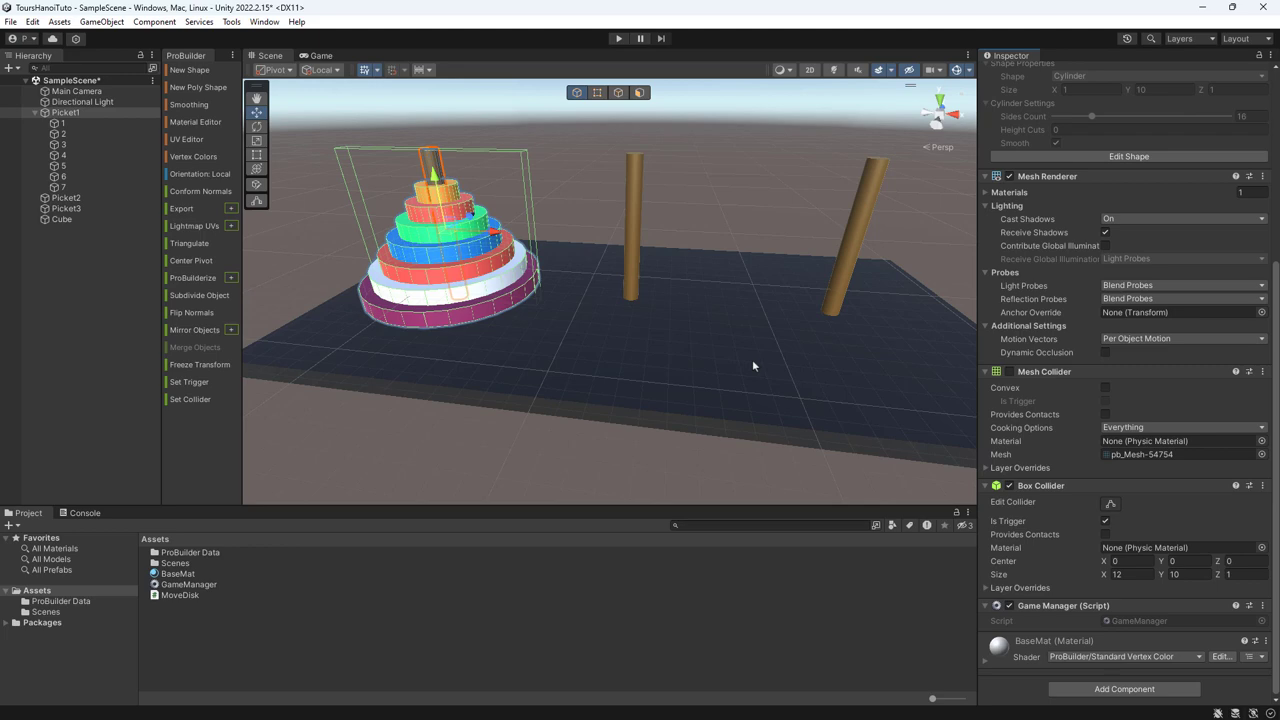
pyautogui.doubleClick(1140, 620)
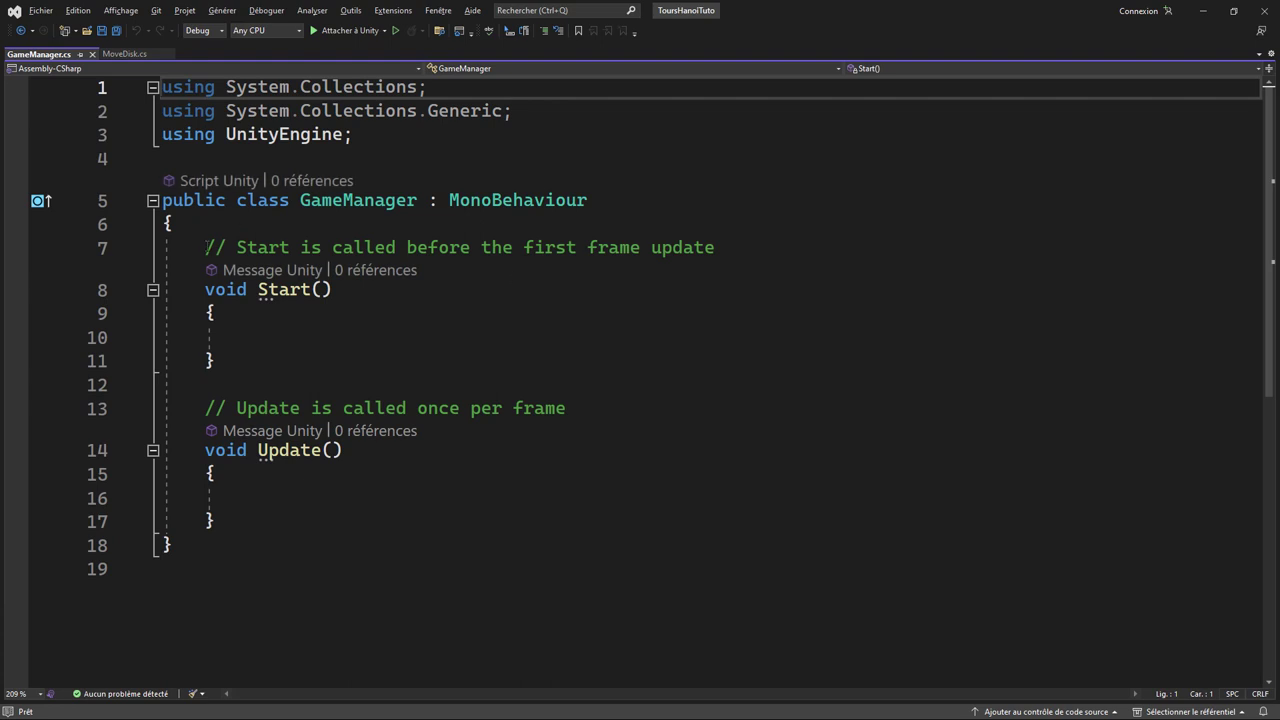
# - Replace the default Start and Update methods with public int DiskLevel = 3;
pyautogui.moveTo(205, 247); pyautogui.dragTo(349, 516)
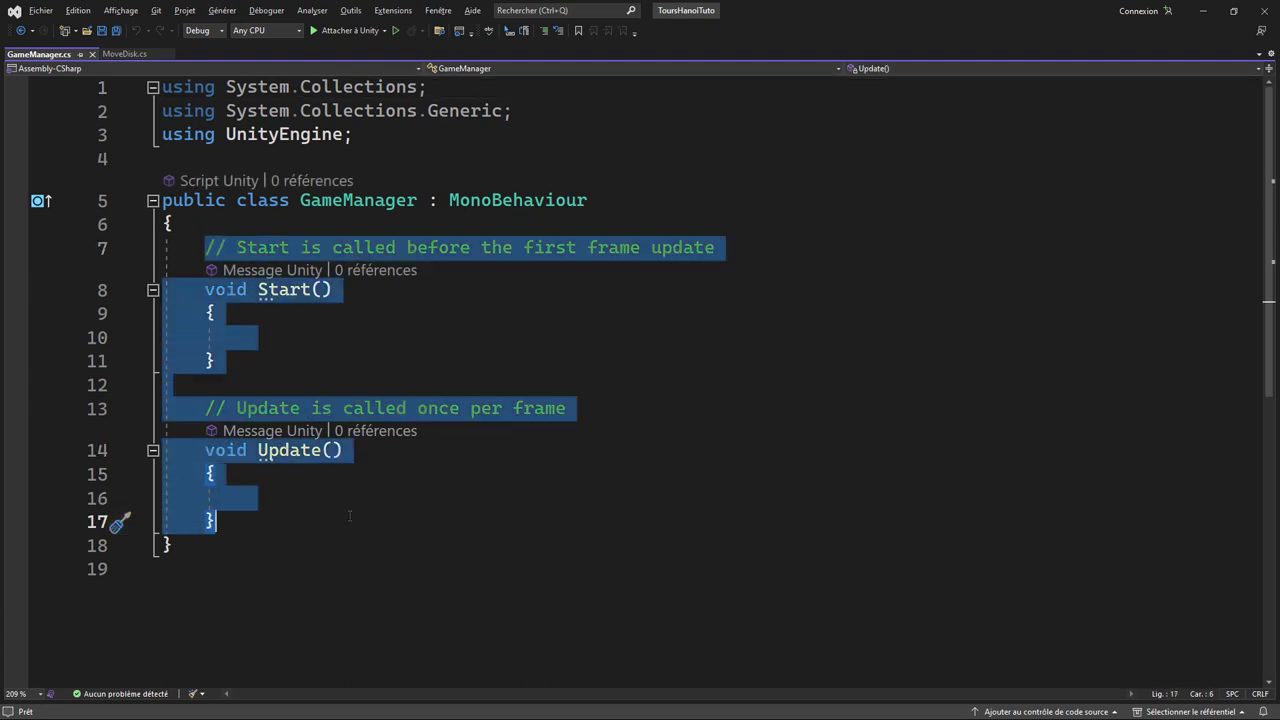
pyautogui.write('public ')
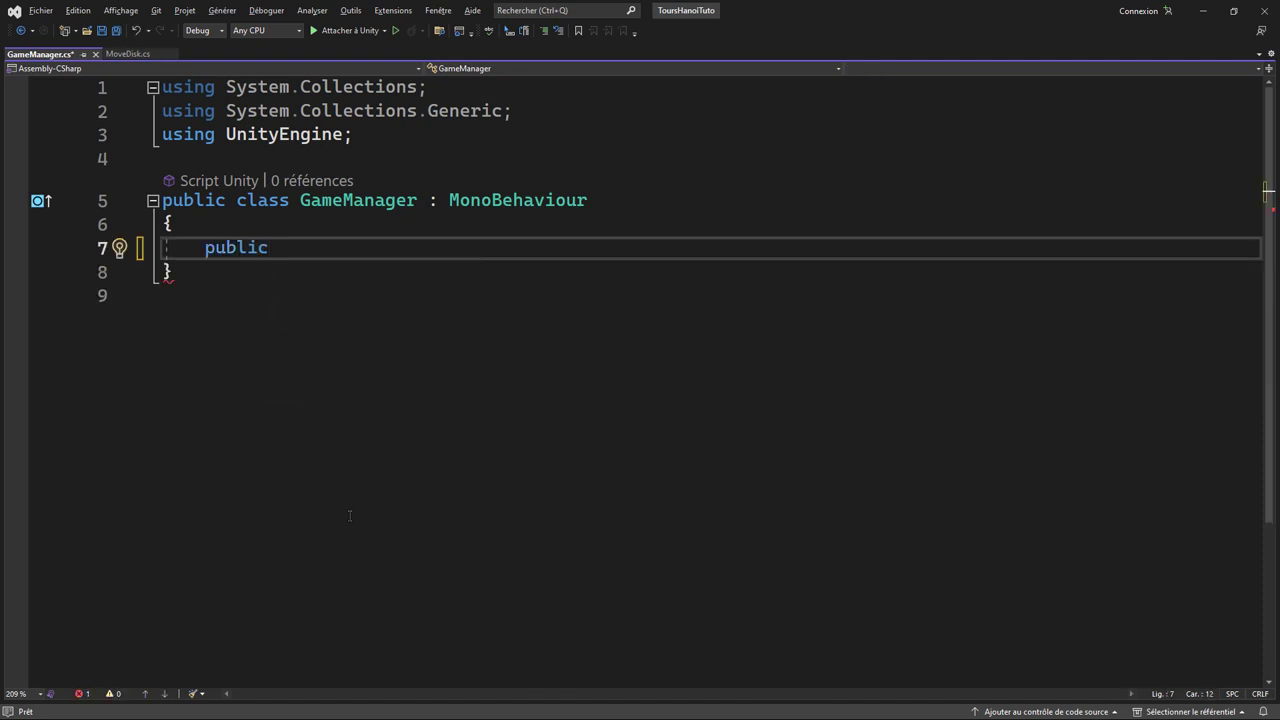
pyautogui.write('int')
pyautogui.write('DIsk')
pyautogui.press('BackSpace')
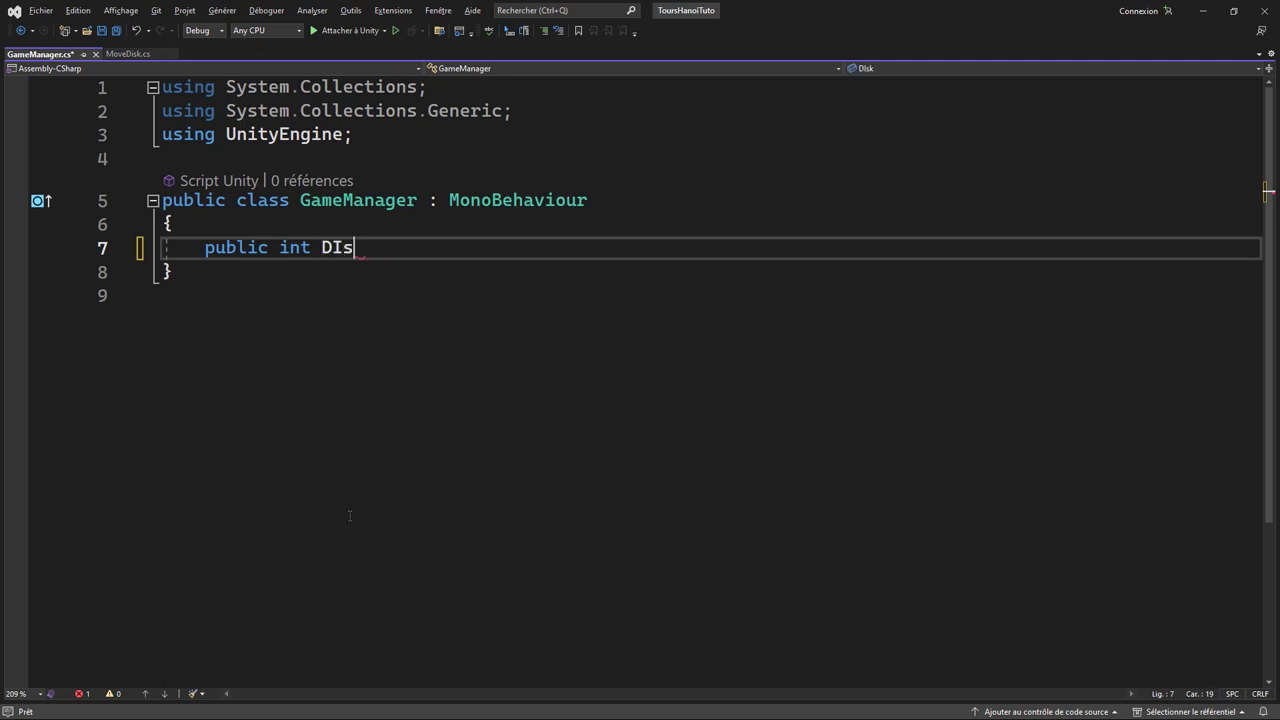
pyautogui.press('BackSpace')
pyautogui.press('BackSpace')
pyautogui.write('iskLevel')
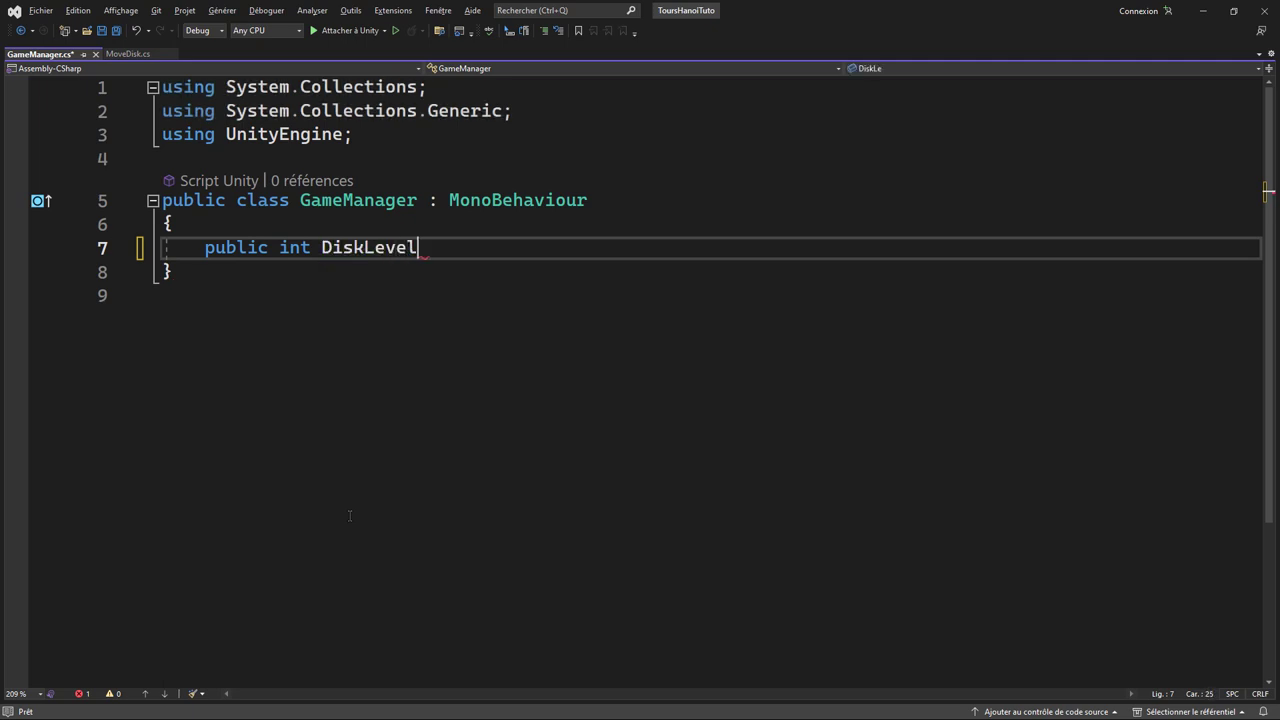
pyautogui.write(' = 3;')
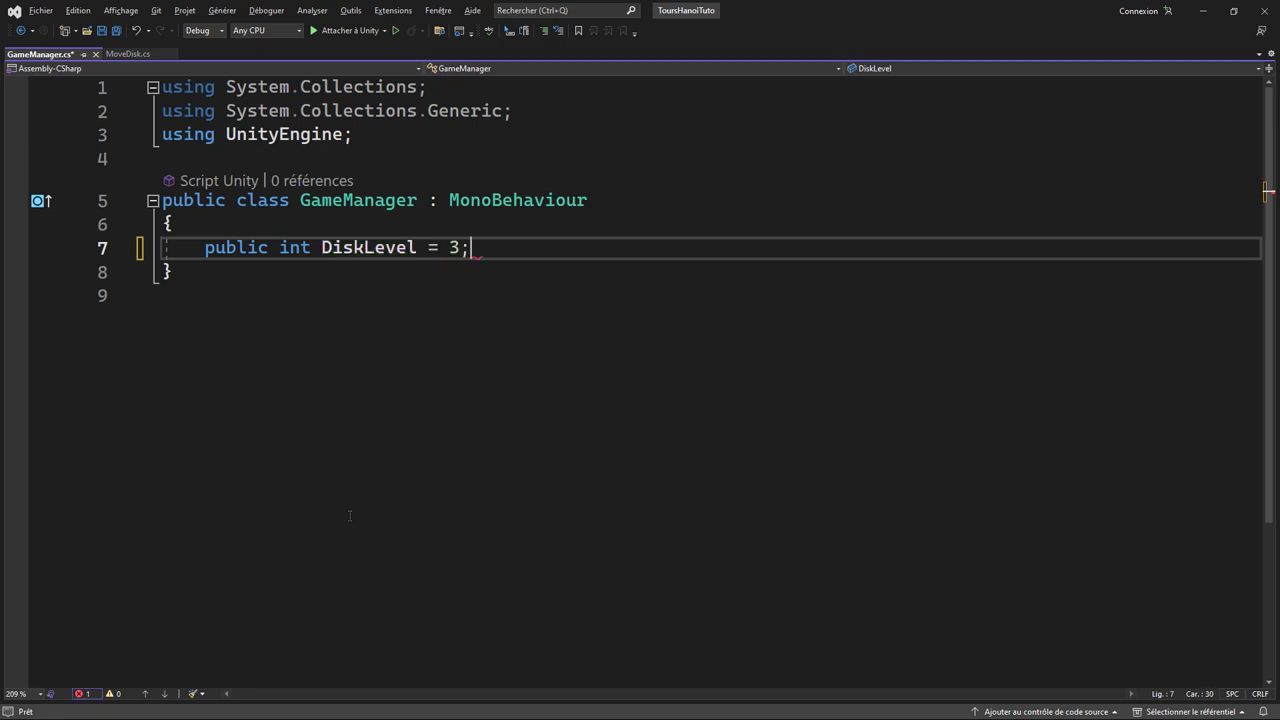
pyautogui.press('Return')
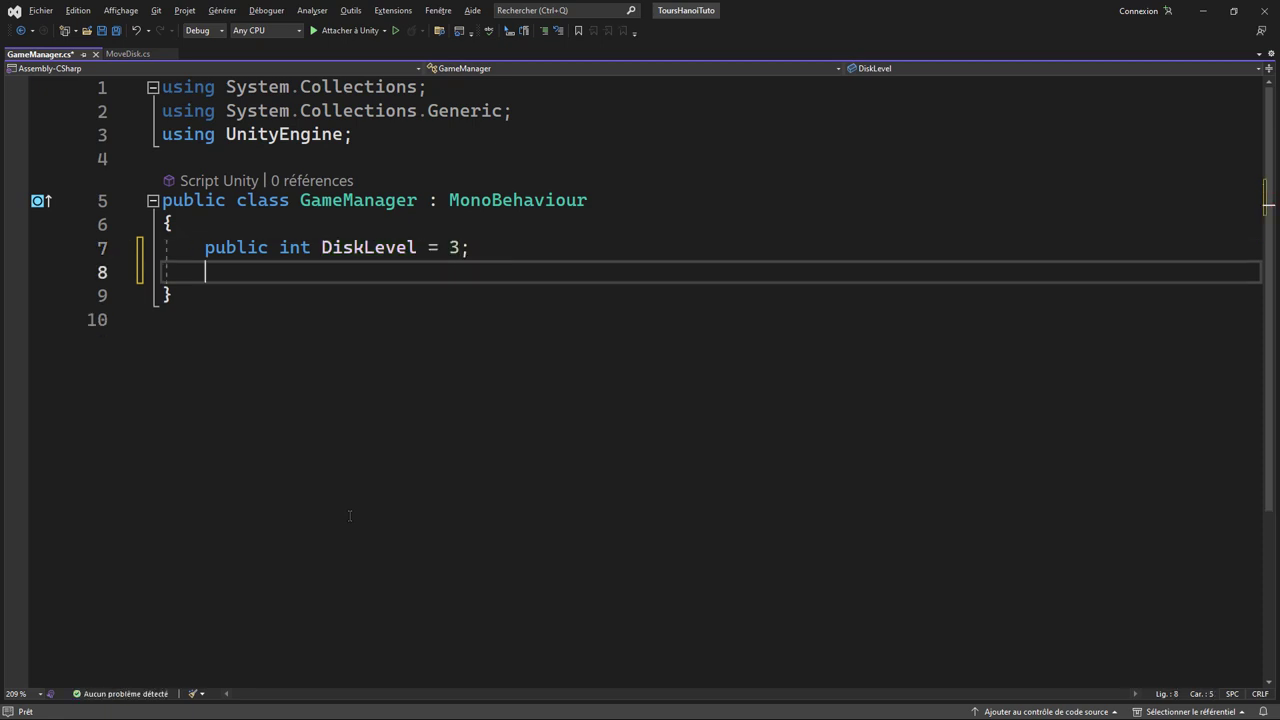
# - Declare a [SerializeField] List<GameObject> Disks; field
pyautogui.write('[s')
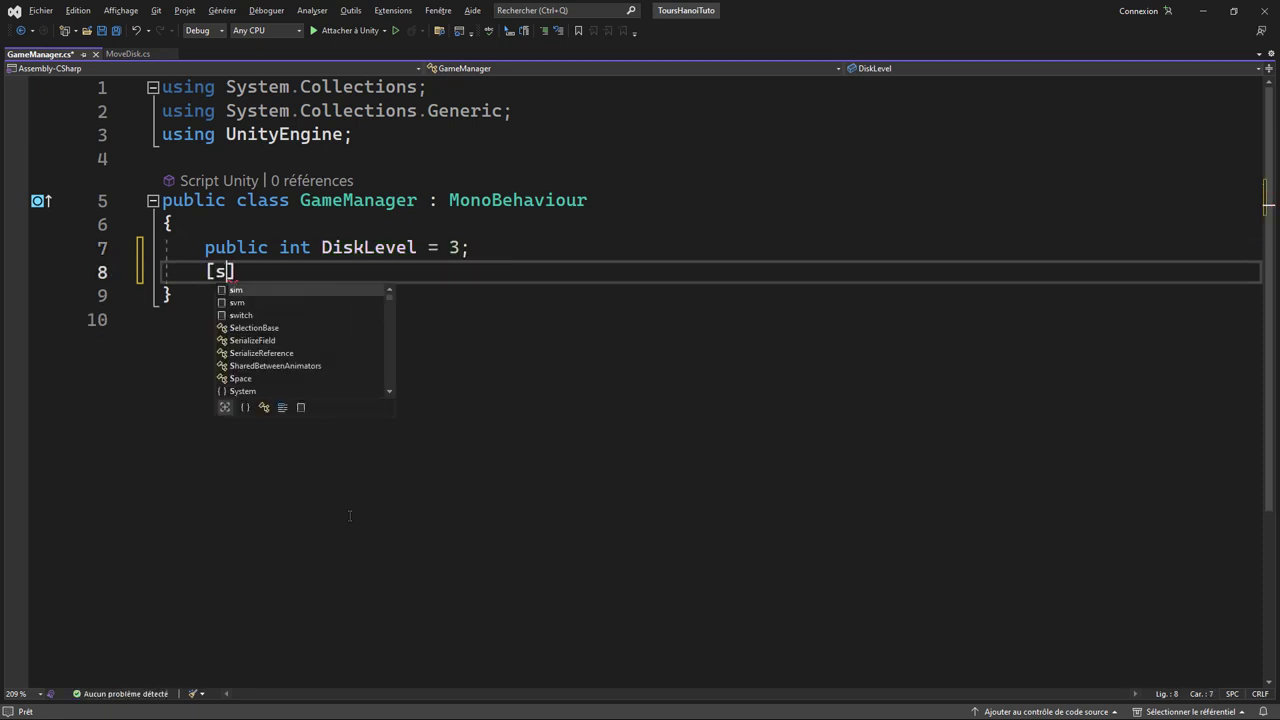
pyautogui.write('err')
pyautogui.press('BackSpace')
pyautogui.press('BackSpace')
pyautogui.write('z')
pyautogui.press('BackSpace')
pyautogui.write('ri')
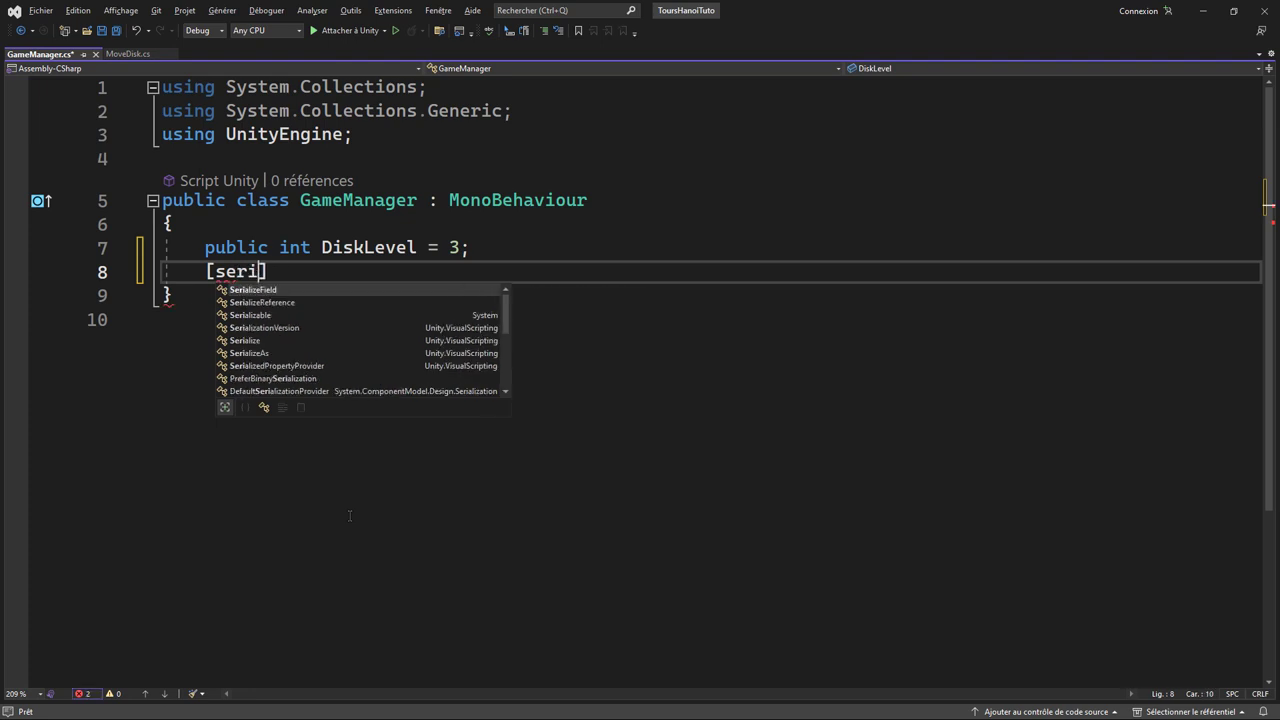
pyautogui.press('Tab')
pyautogui.write('] ')
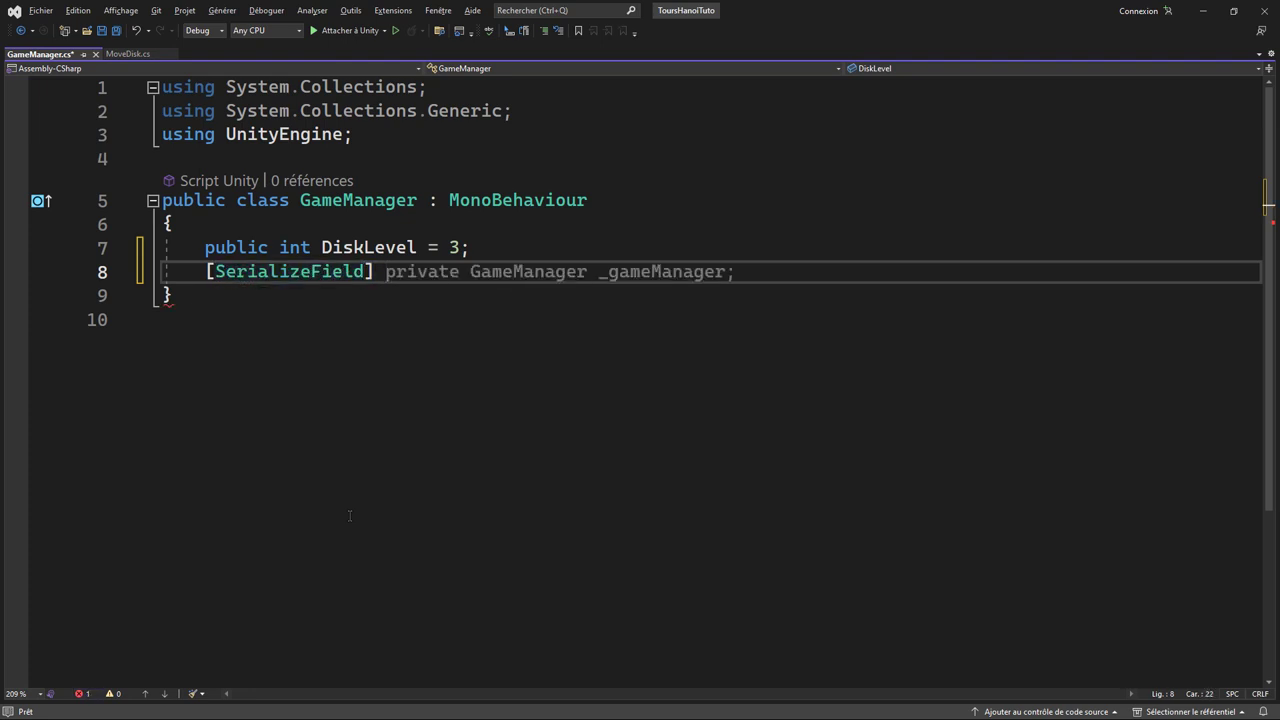
pyautogui.write('Lis')
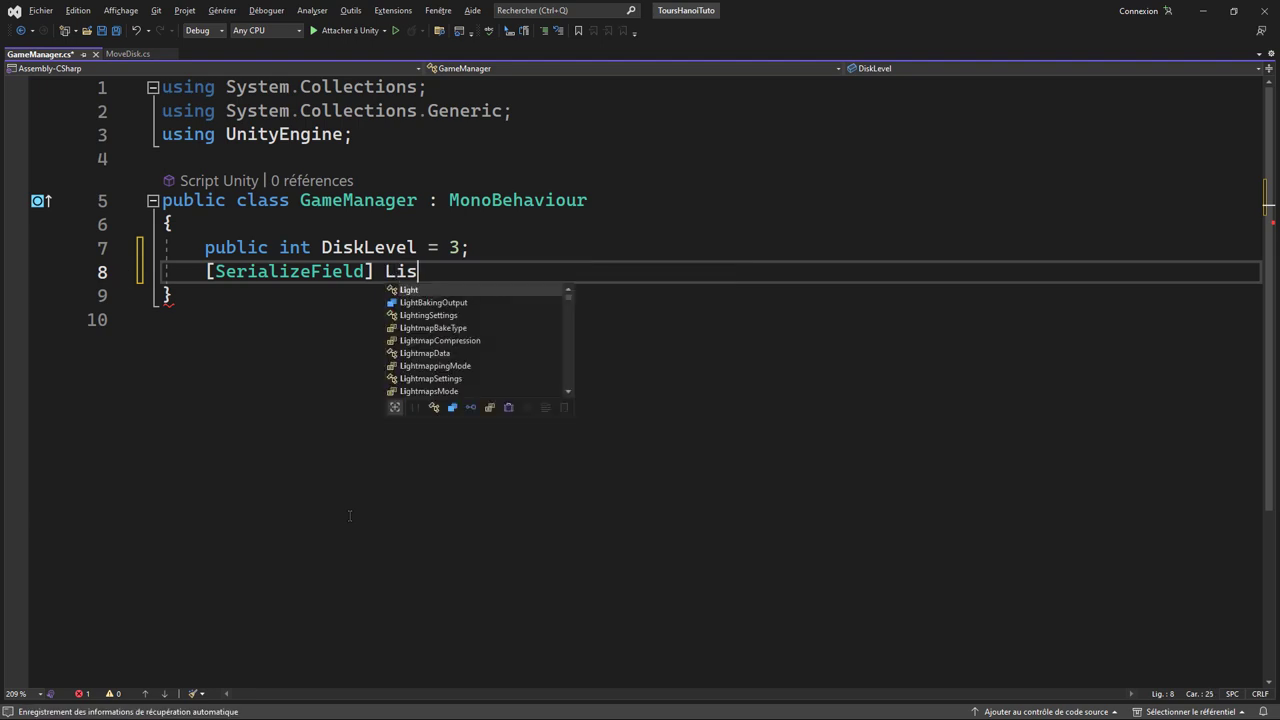
pyautogui.write('t<')
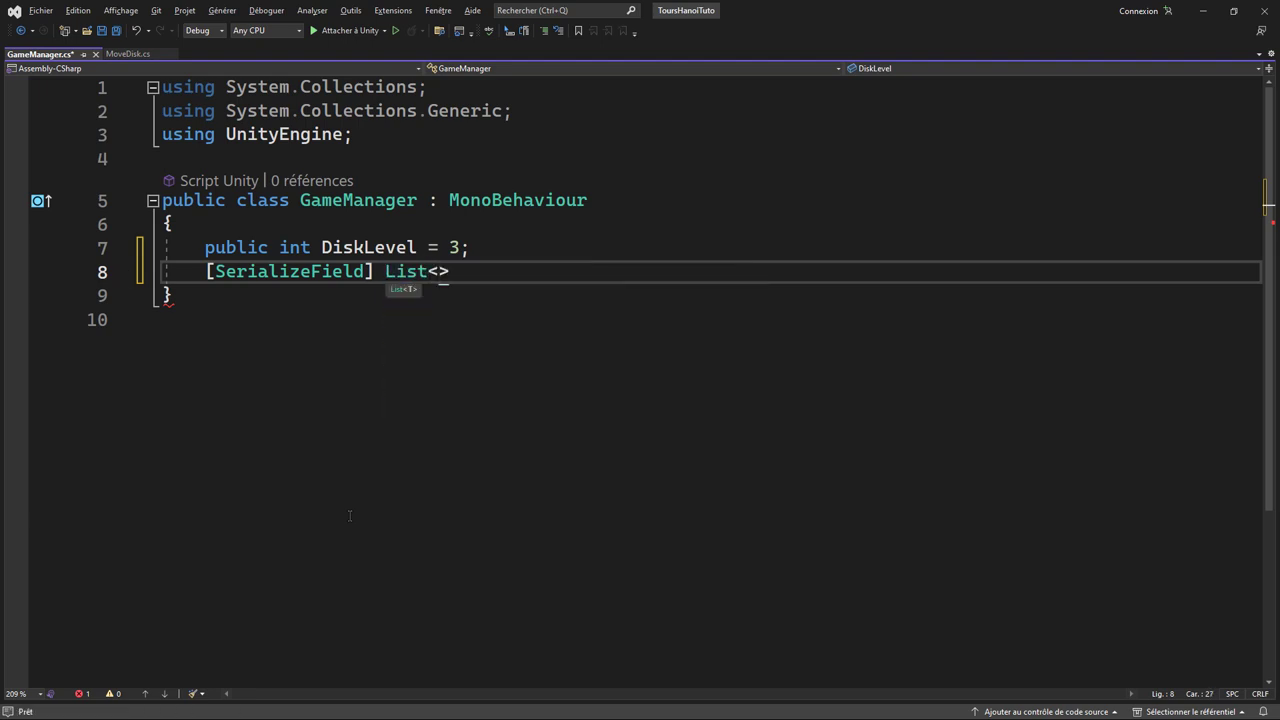
pyautogui.write('Ga')
pyautogui.press('Tab')
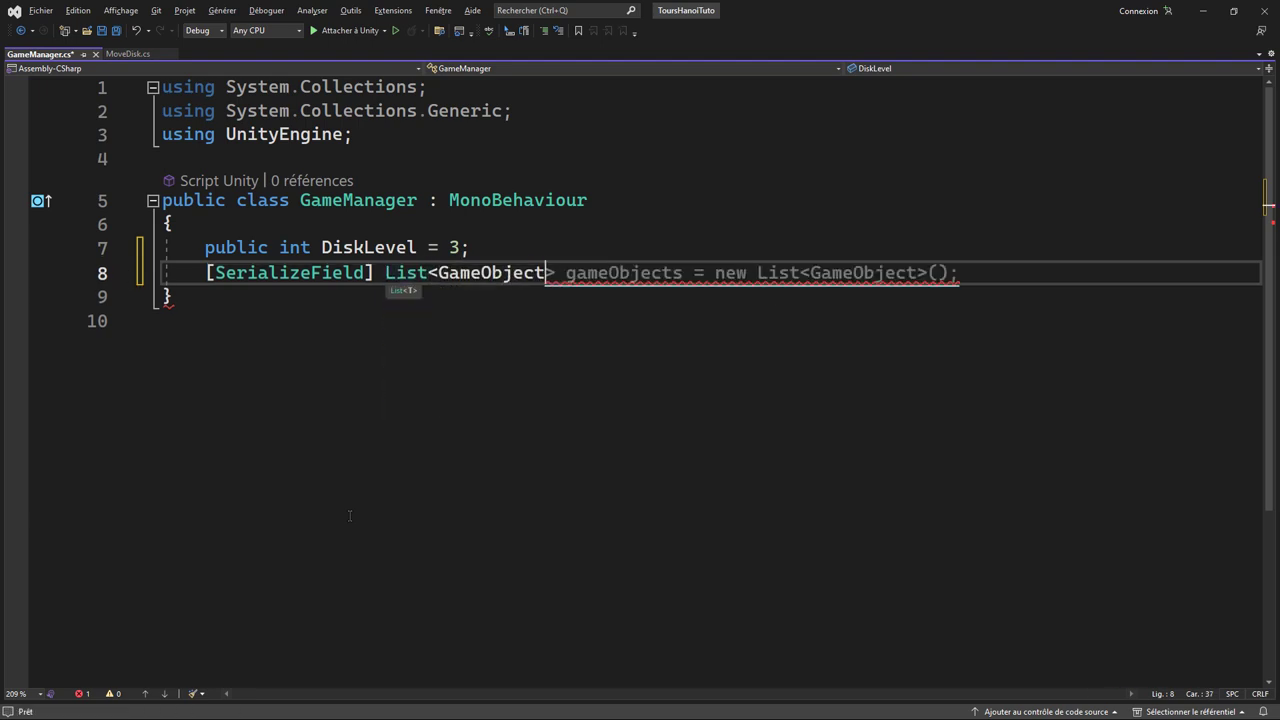
pyautogui.write('>')
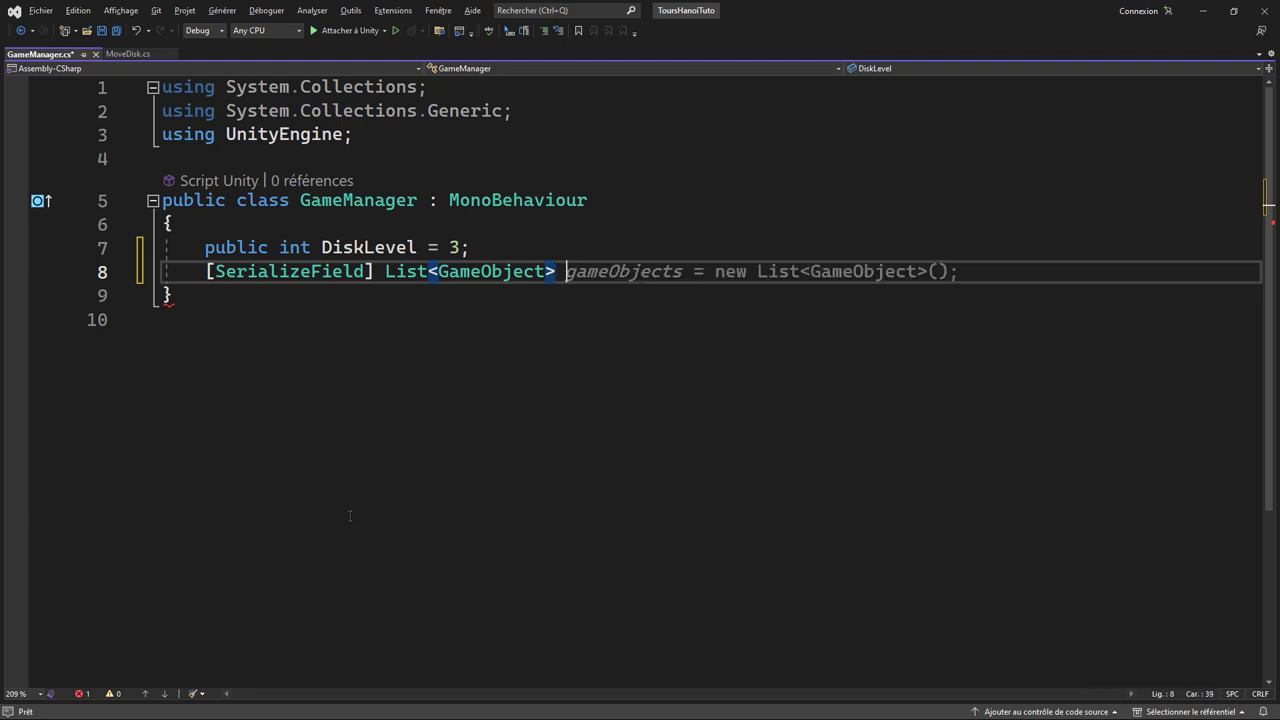
pyautogui.write(' Disks')
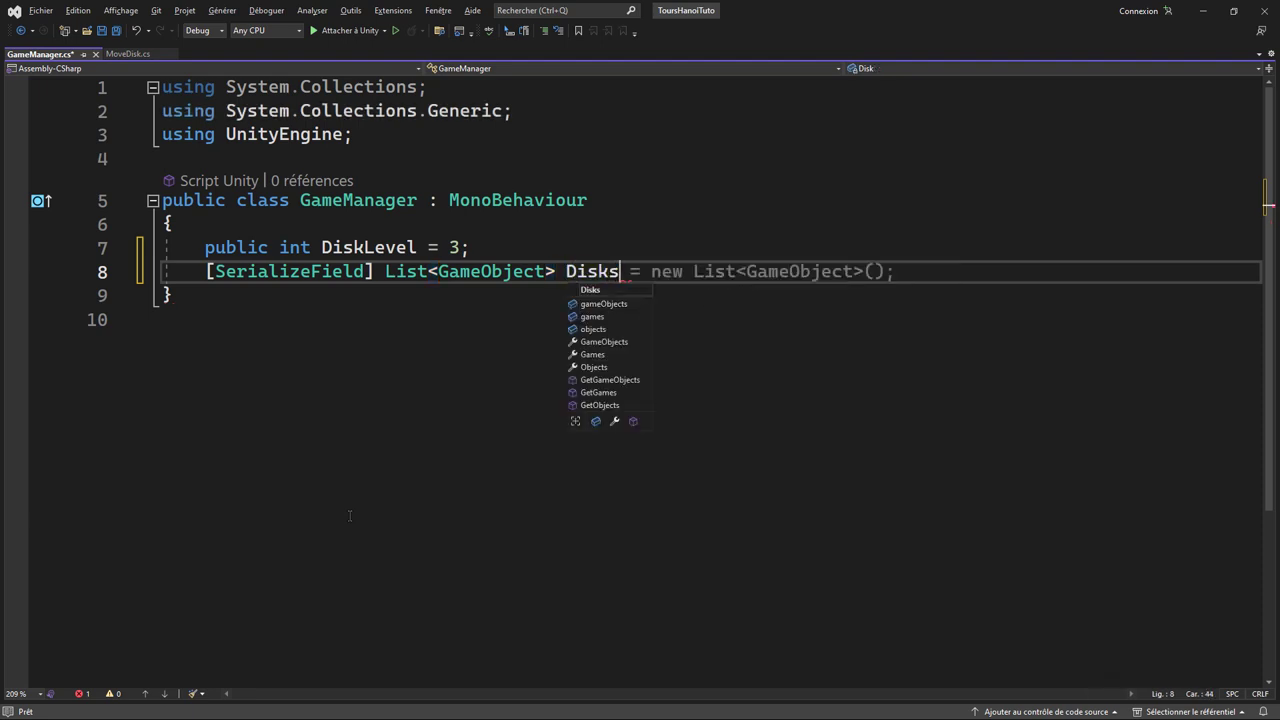
pyautogui.write(';')
pyautogui.press('Return')
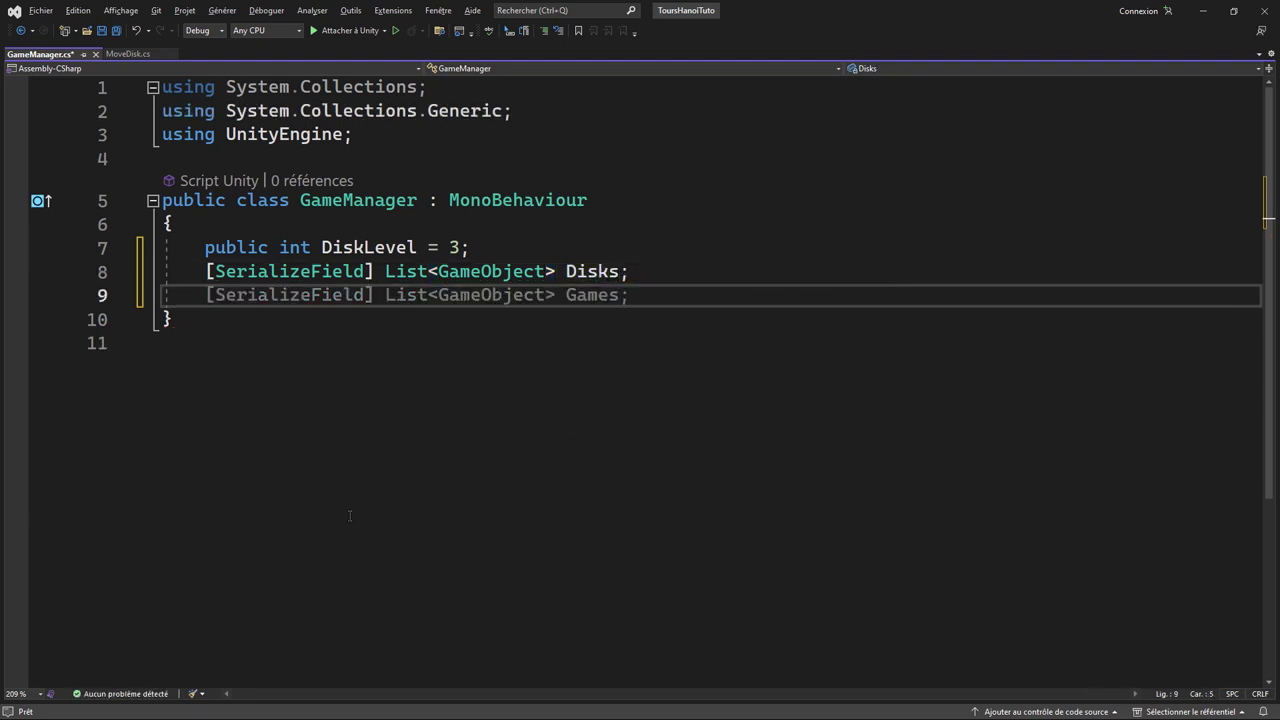
# - Add a serialized List<Vector3> DiskPositions; field below Disks
pyautogui.press('Tab')
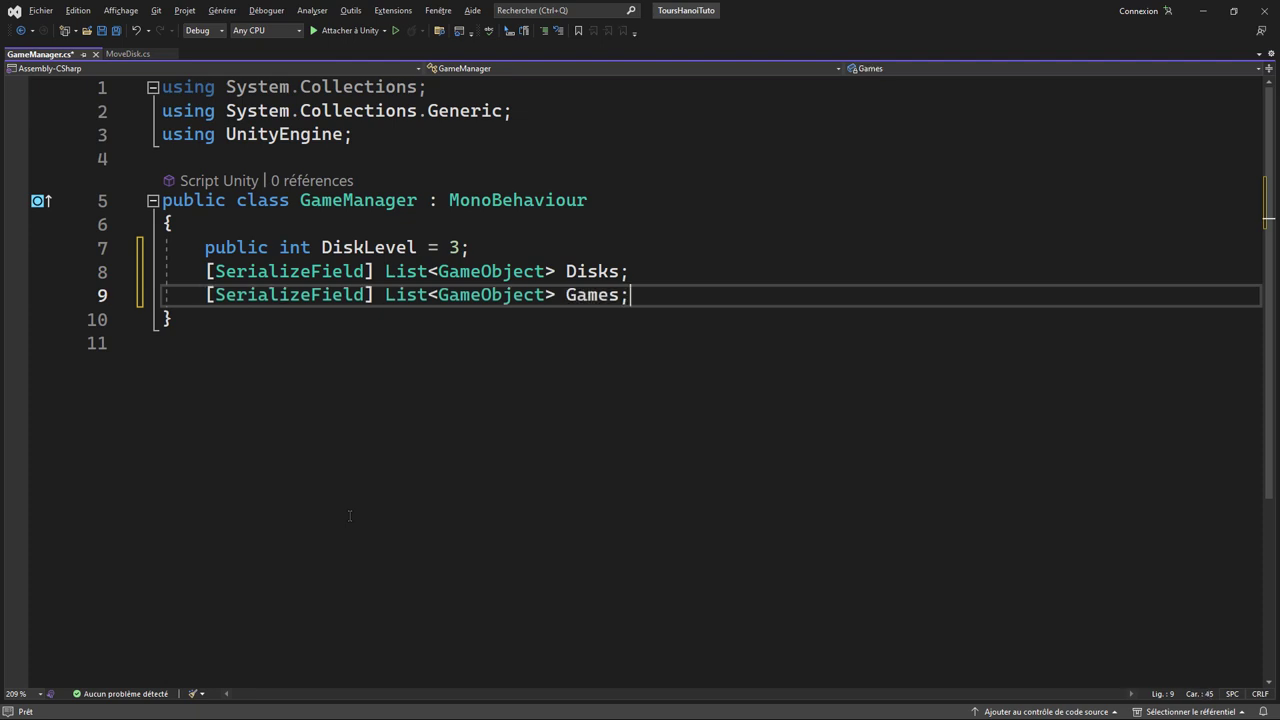
pyautogui.doubleClick(486, 295)
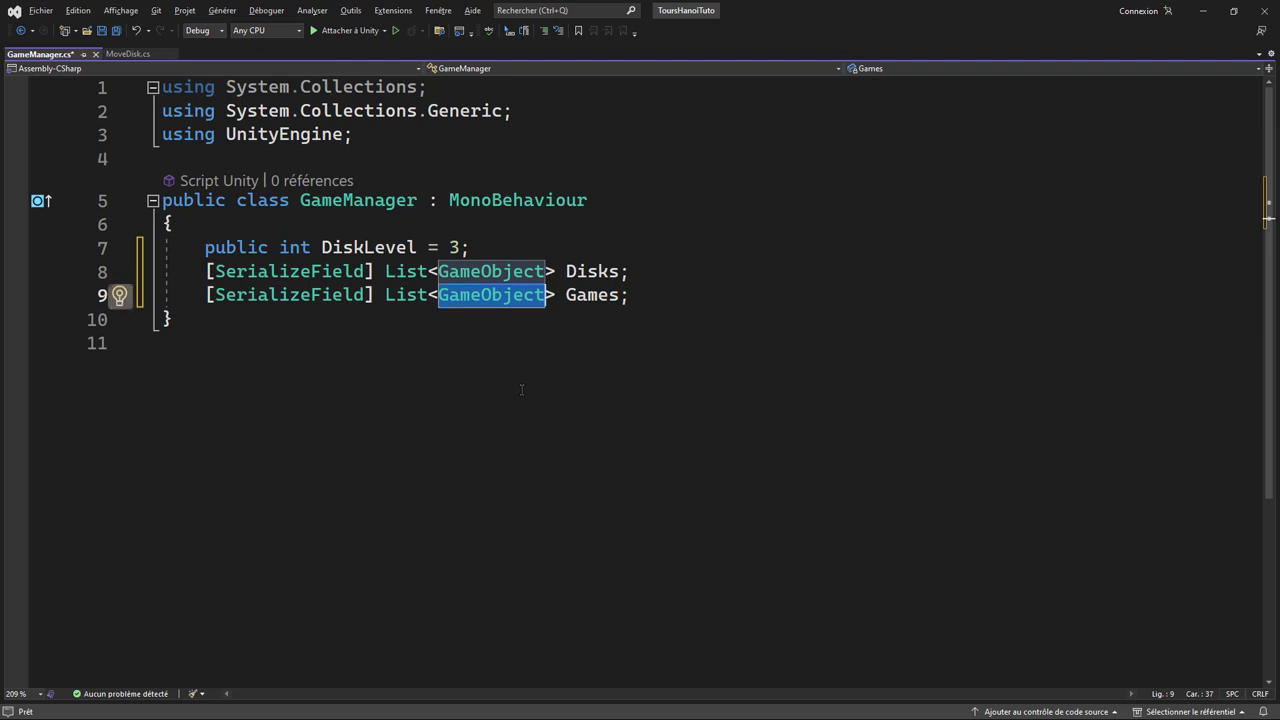
pyautogui.write('Vector3')
pyautogui.press('Tab')
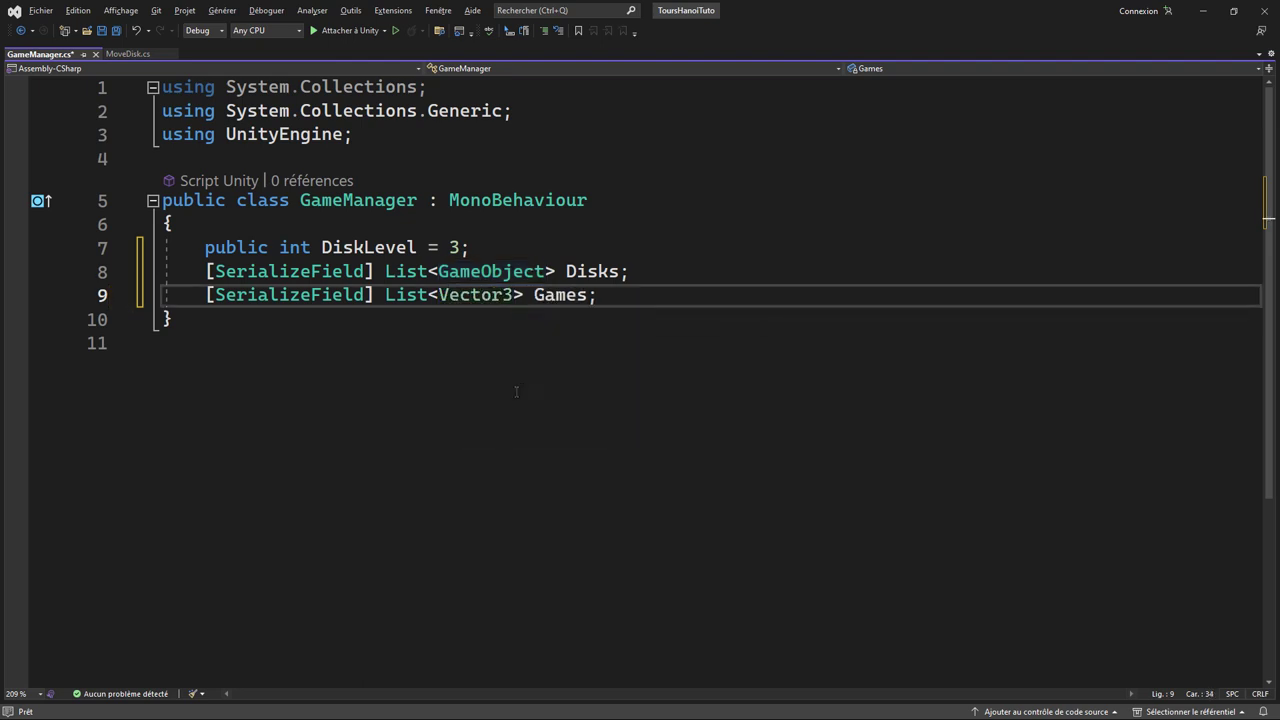
pyautogui.doubleClick(551, 296)
pyautogui.write('Dis')
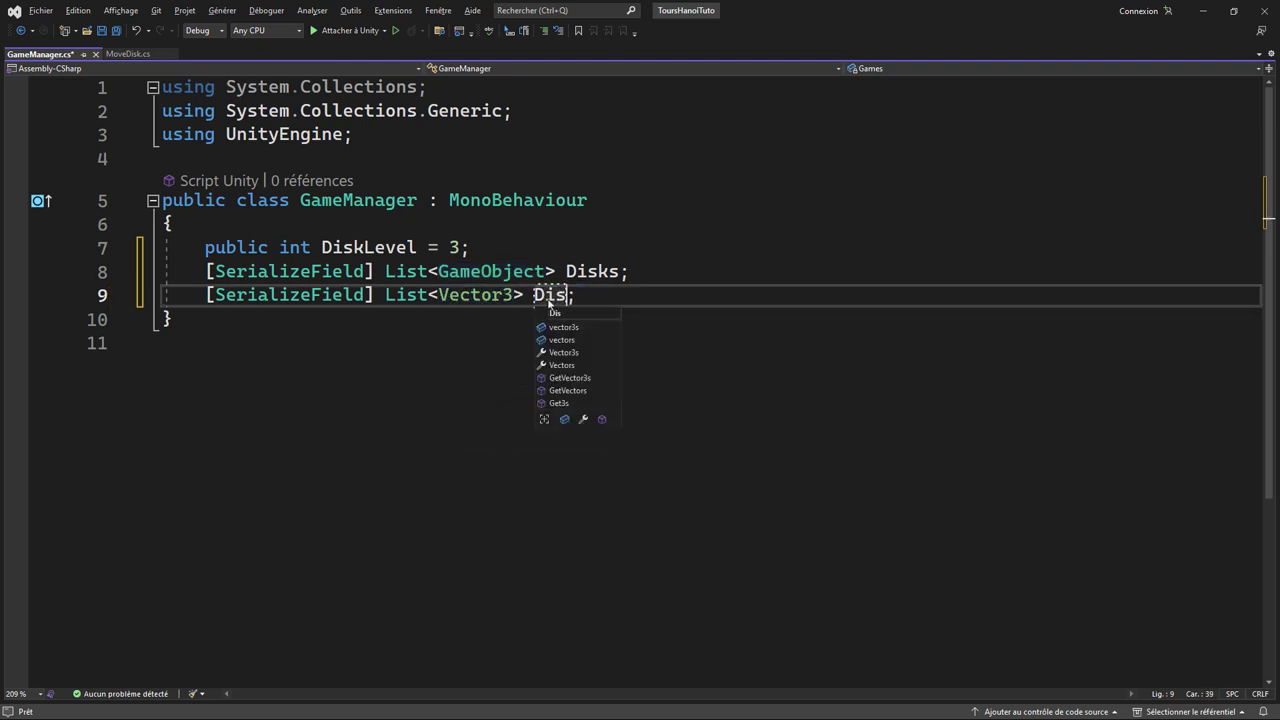
pyautogui.write('kPositions')
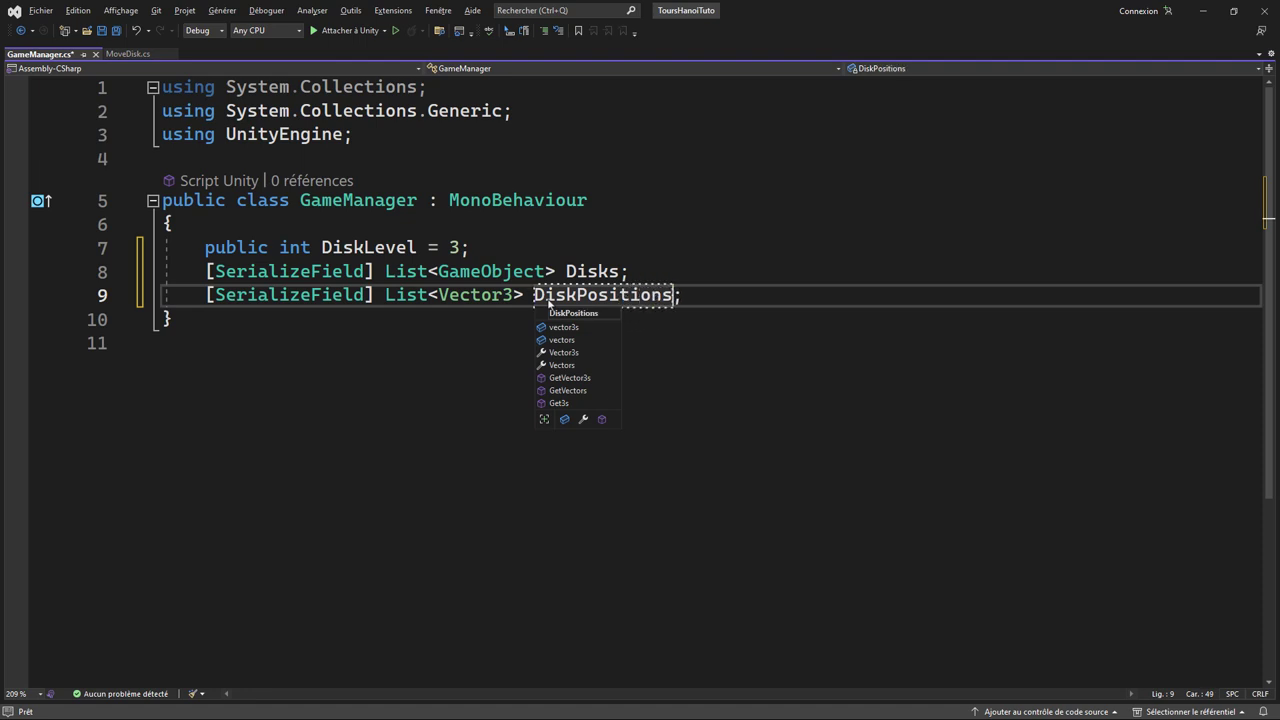
pyautogui.click(795, 370)
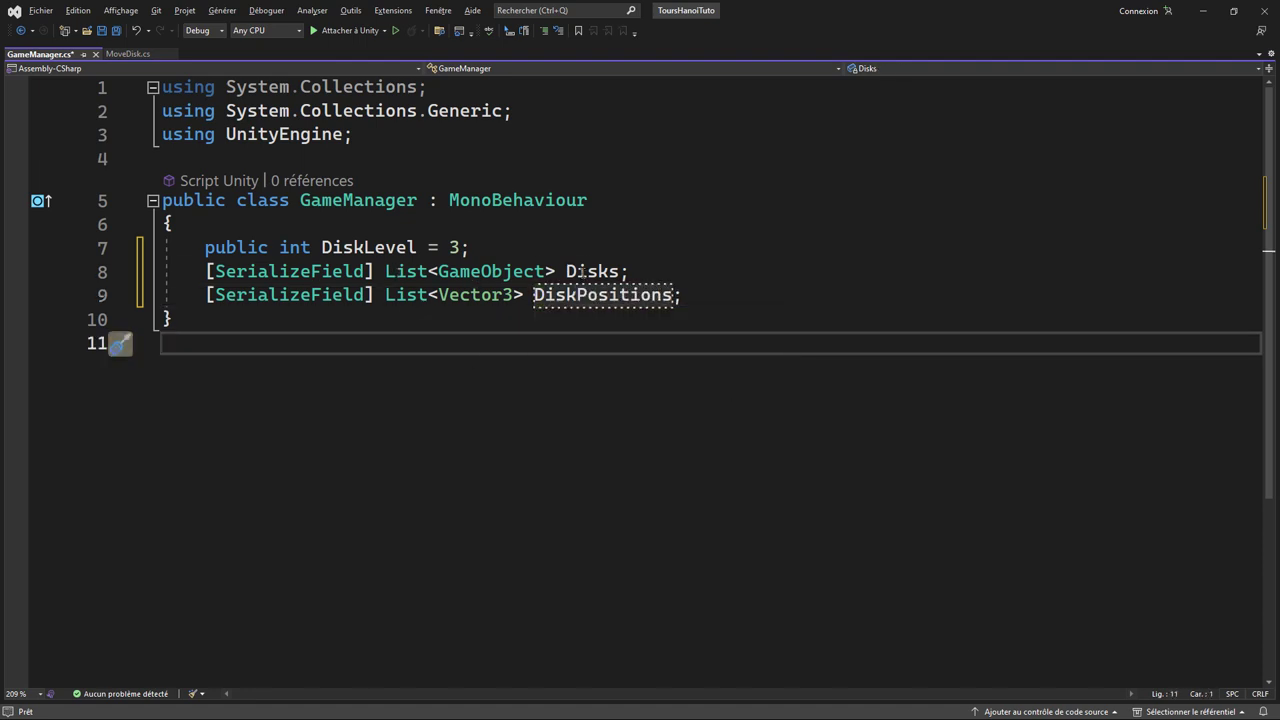
pyautogui.doubleClick(588, 272)
pyautogui.doubleClick(600, 295)
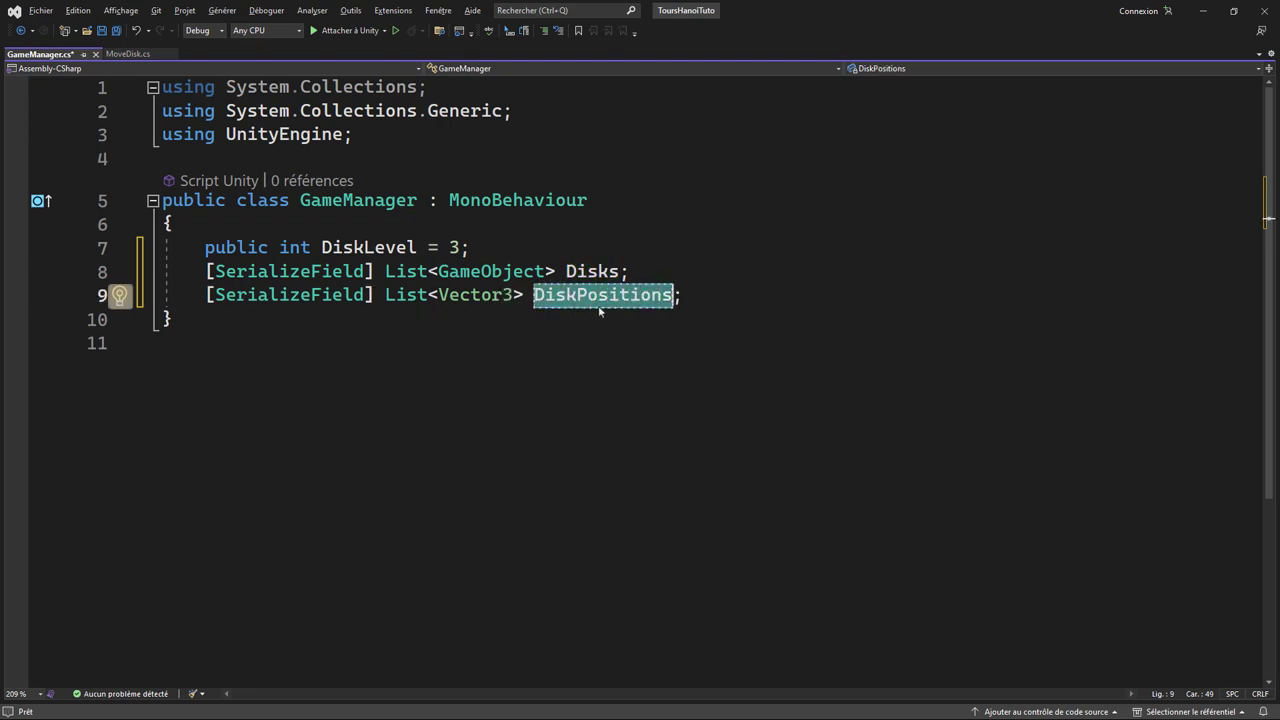
pyautogui.click(707, 300)
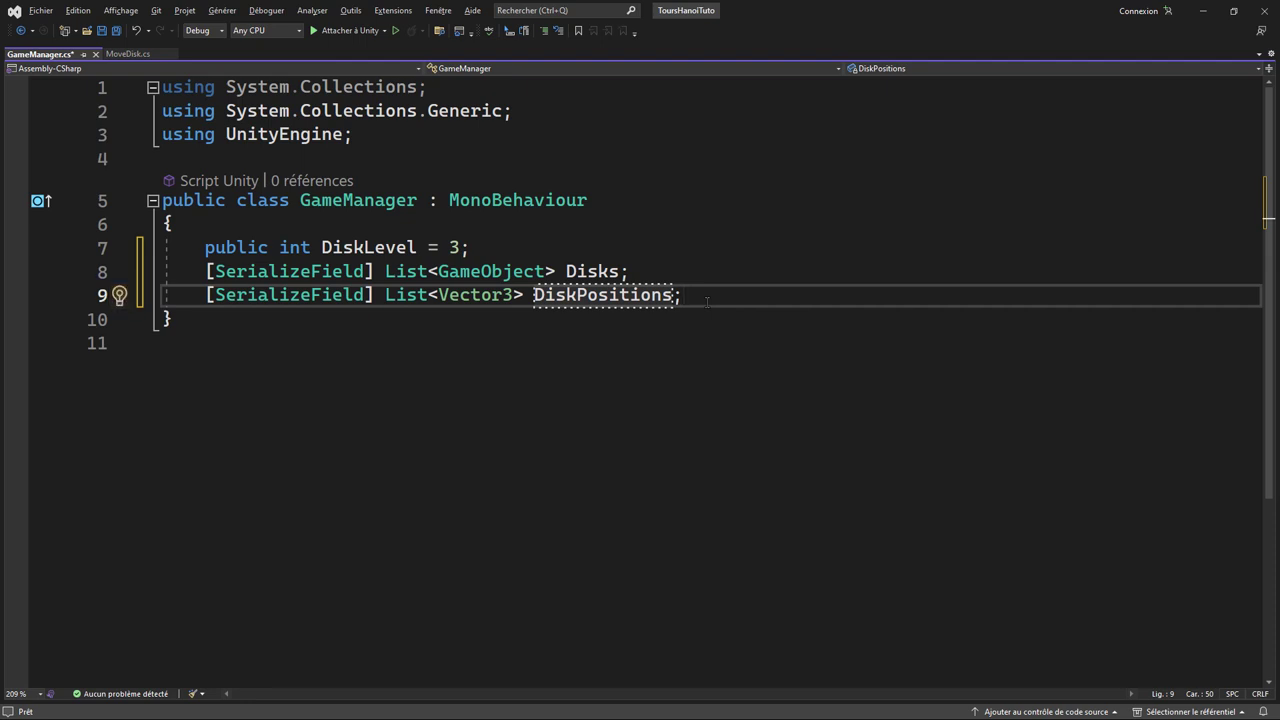
# - Create an Awake method with a foreach (Transform item in transform) loop
pyautogui.press('Return')
pyautogui.press('Return')
pyautogui.write('void ')
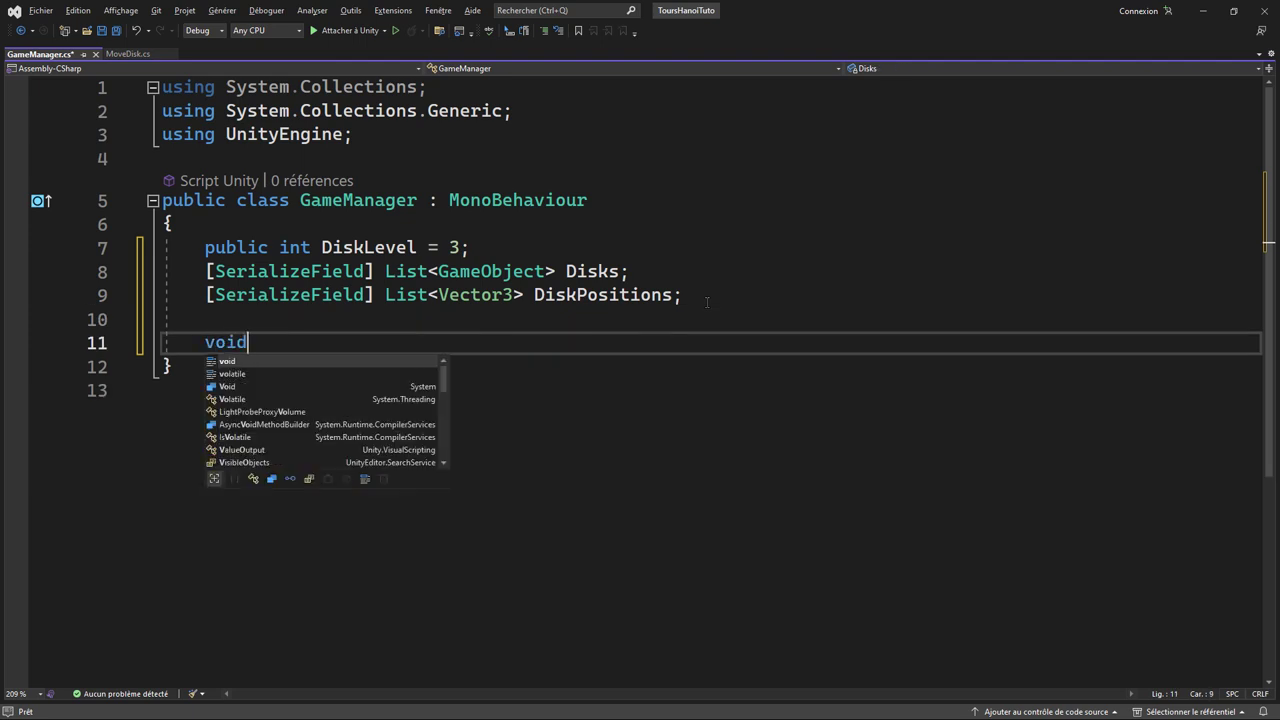
pyautogui.write('Awak')
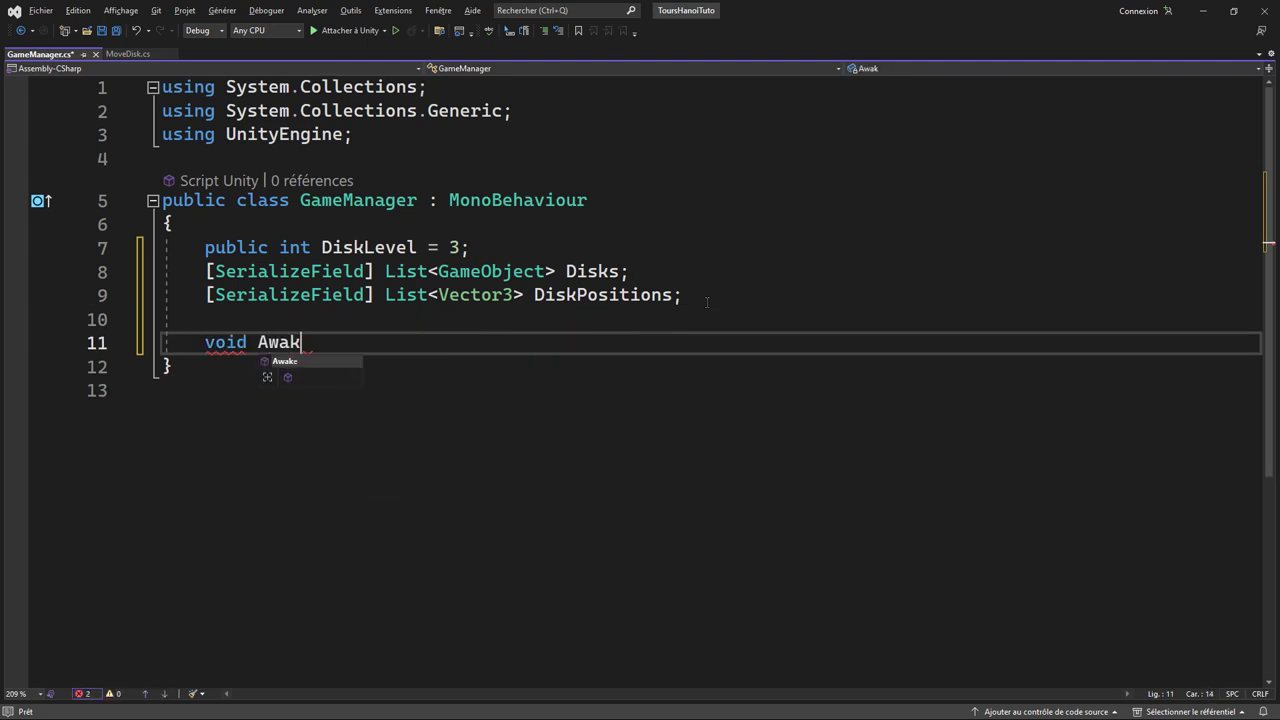
pyautogui.press('Tab')
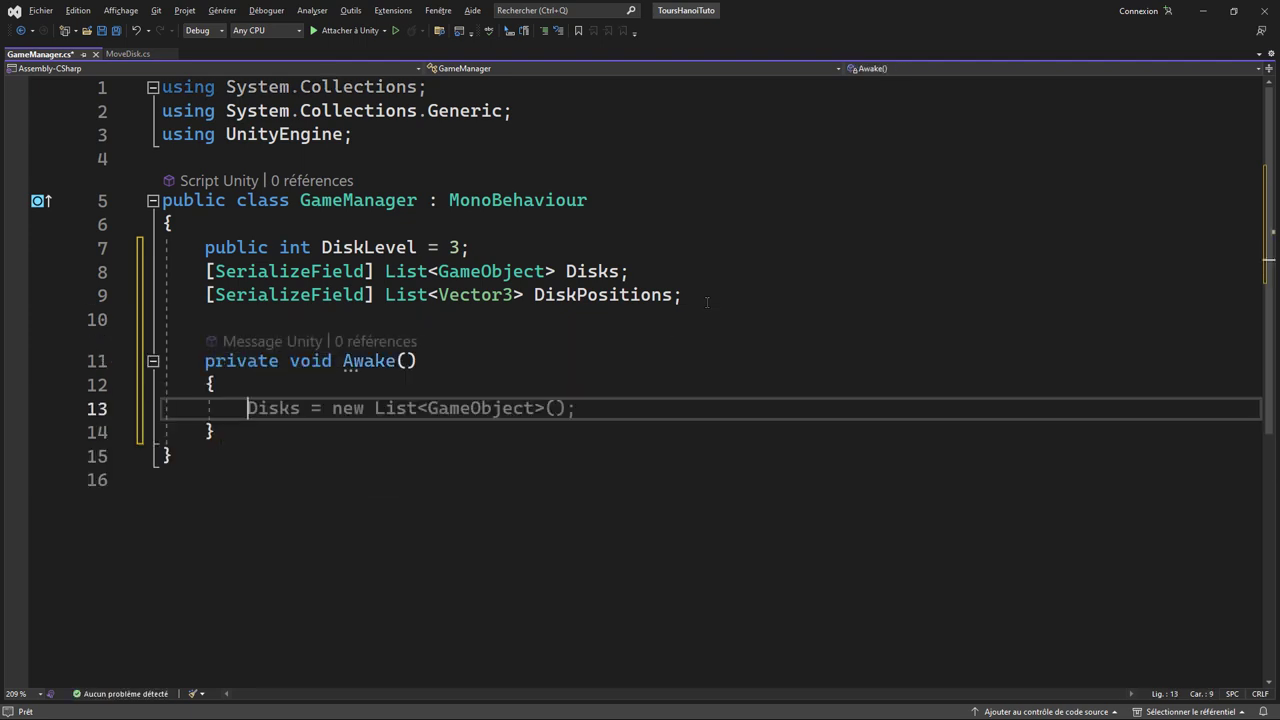
pyautogui.write('f')
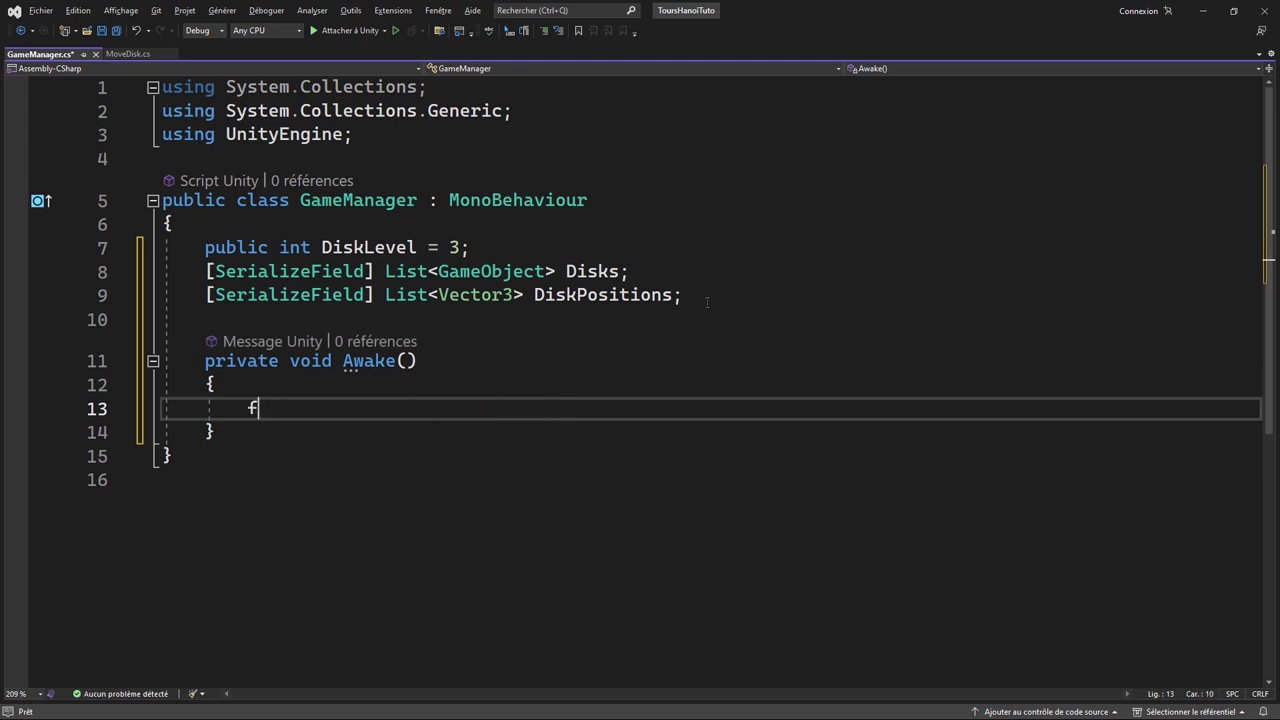
pyautogui.write('or')
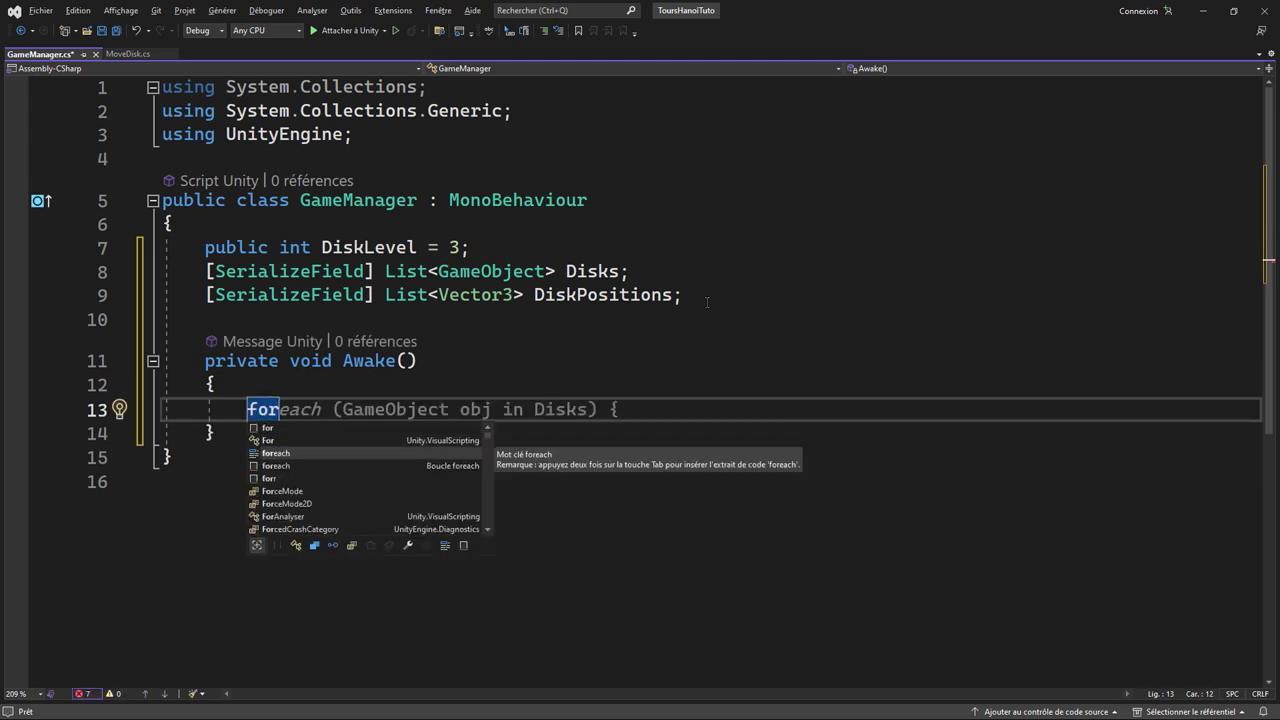
pyautogui.press('Tab')
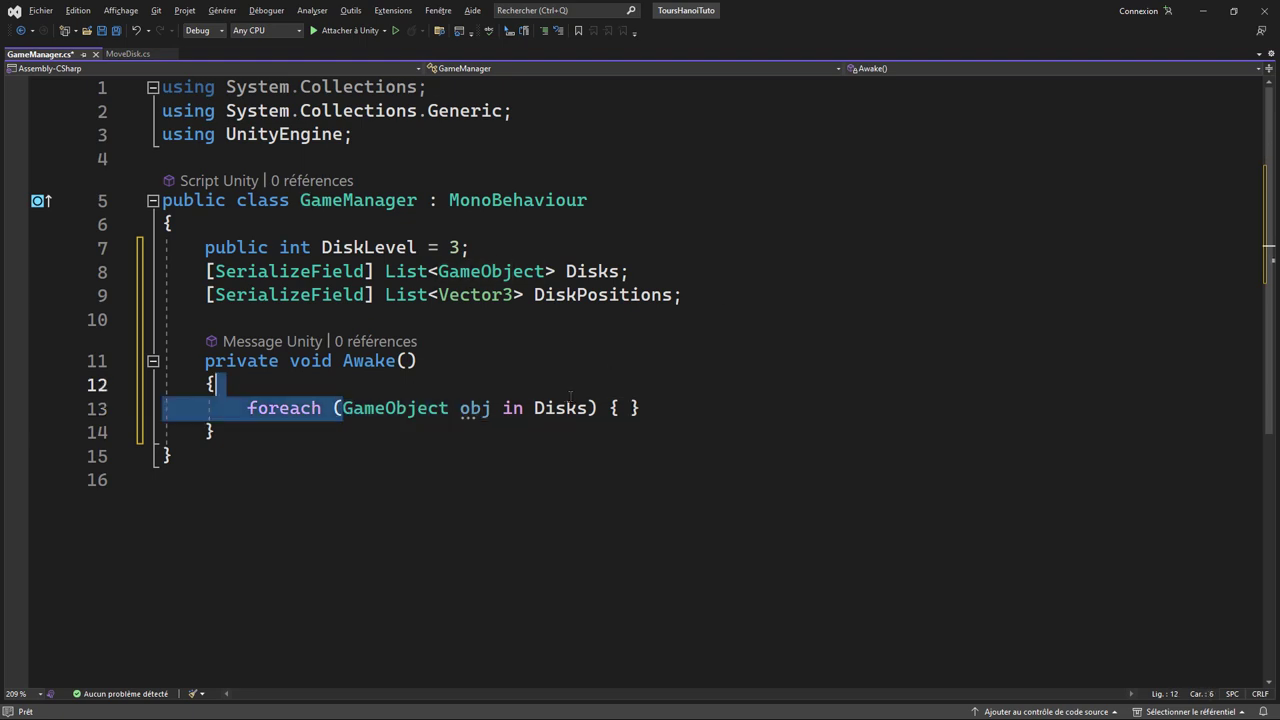
pyautogui.moveTo(343, 408); pyautogui.dragTo(586, 408)
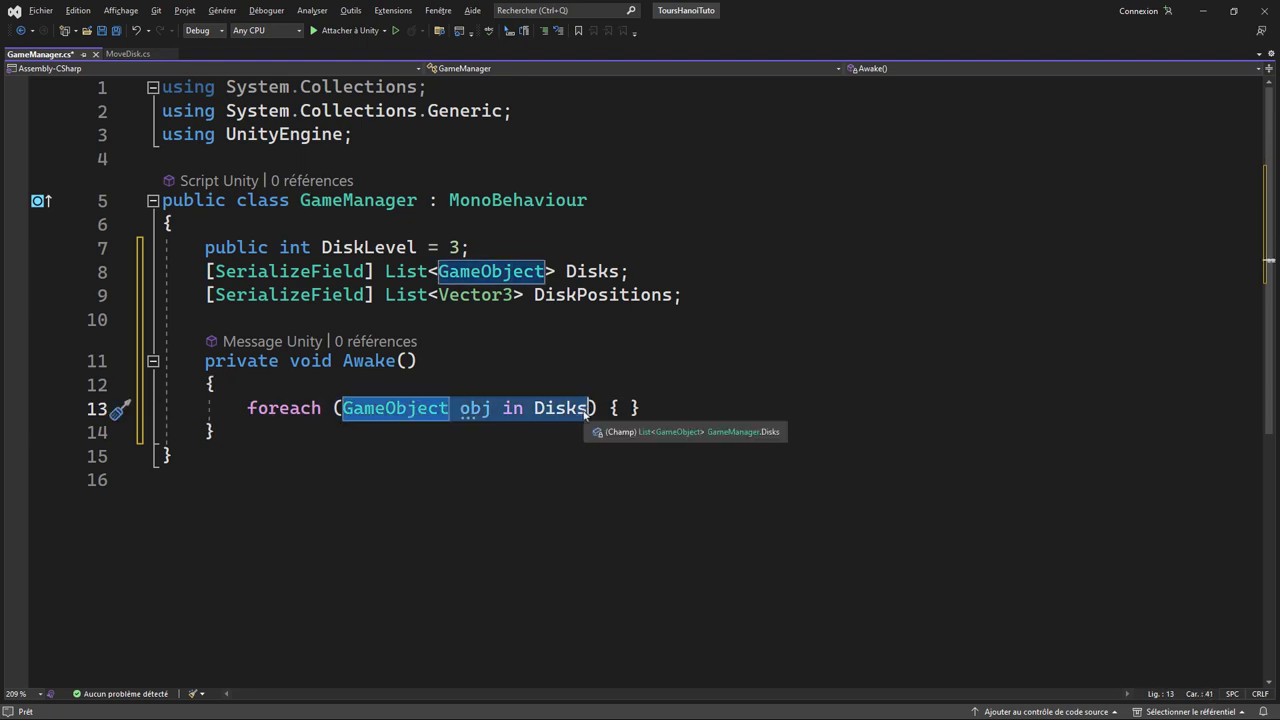
pyautogui.write('Tr')
pyautogui.write('ansform ')
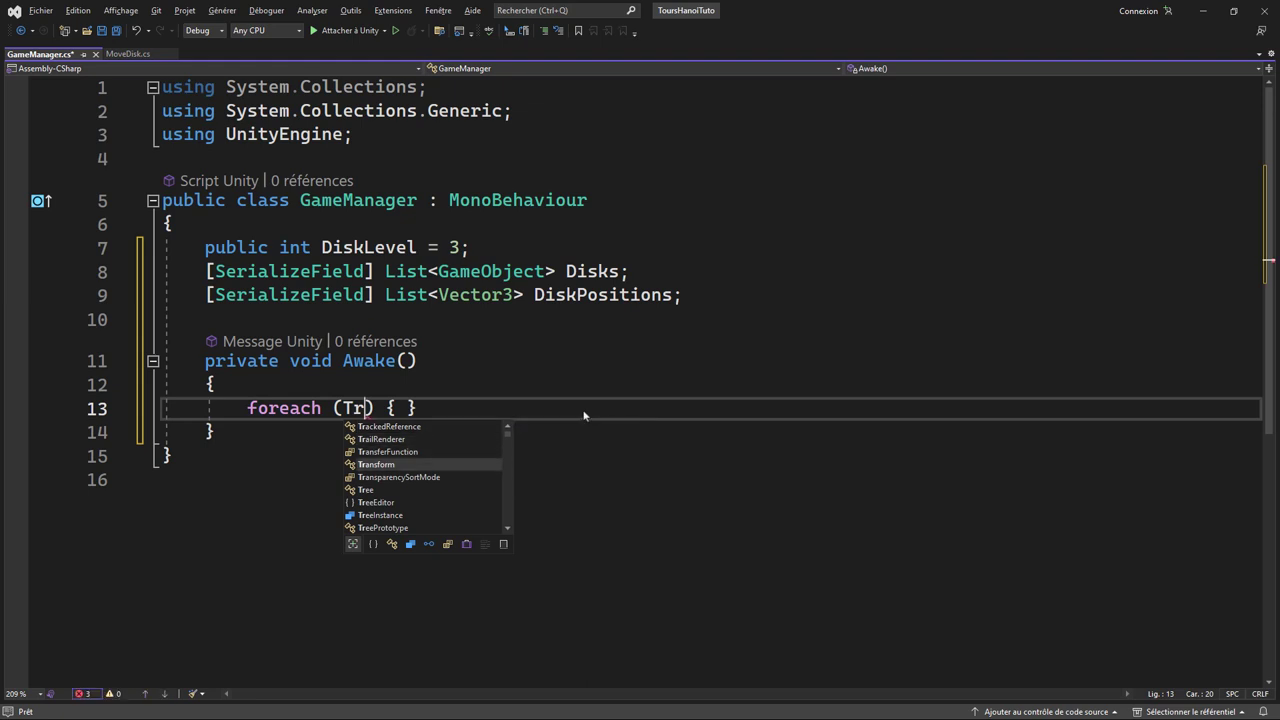
pyautogui.write('item i')
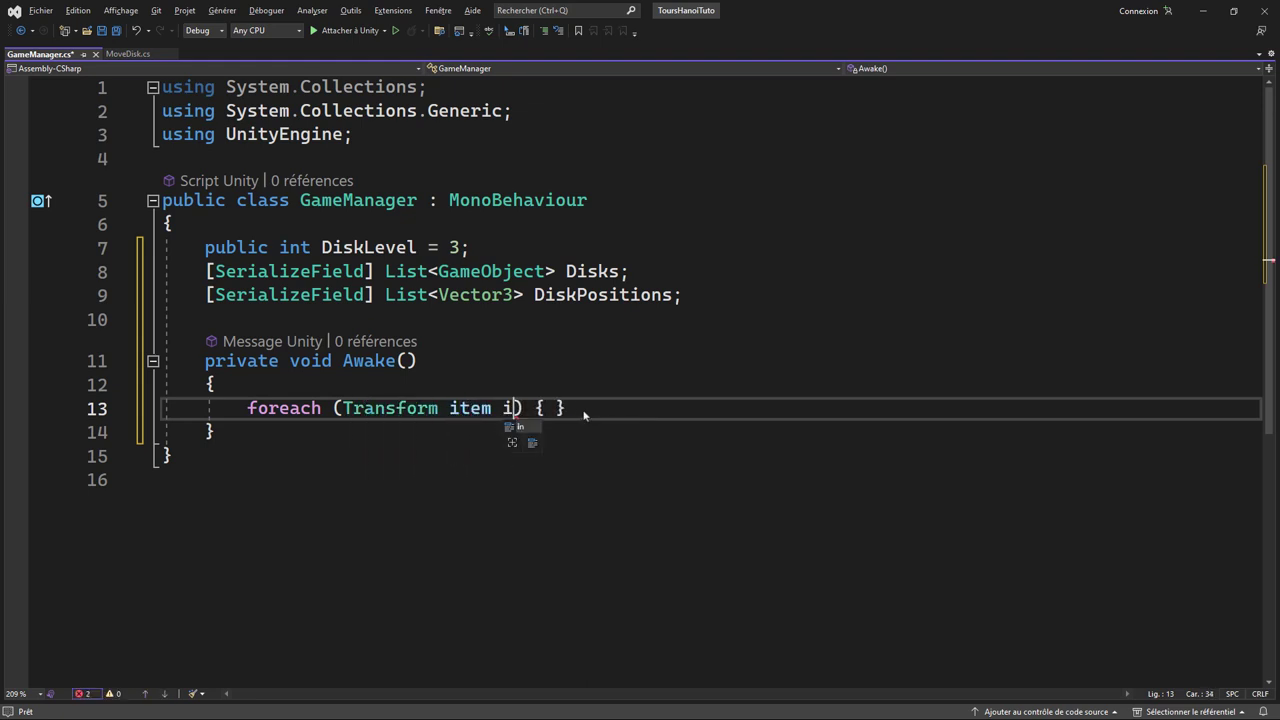
pyautogui.write('n tra')
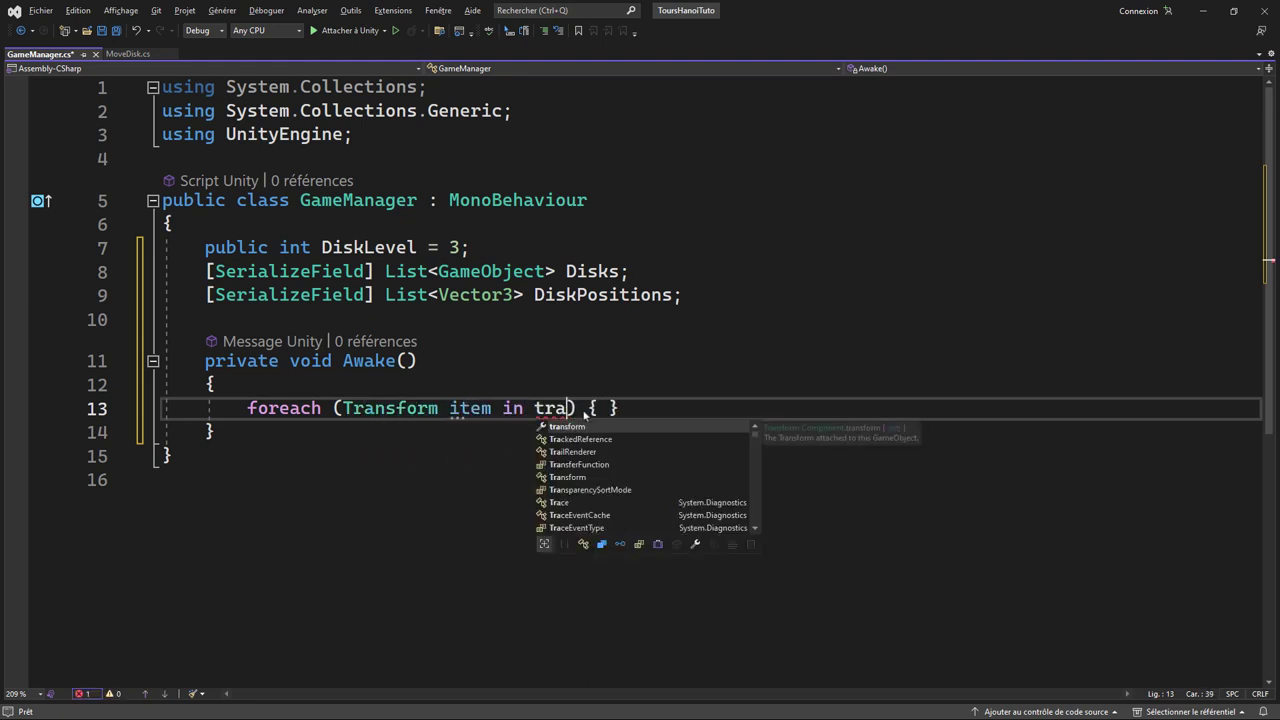
pyautogui.press('Tab')
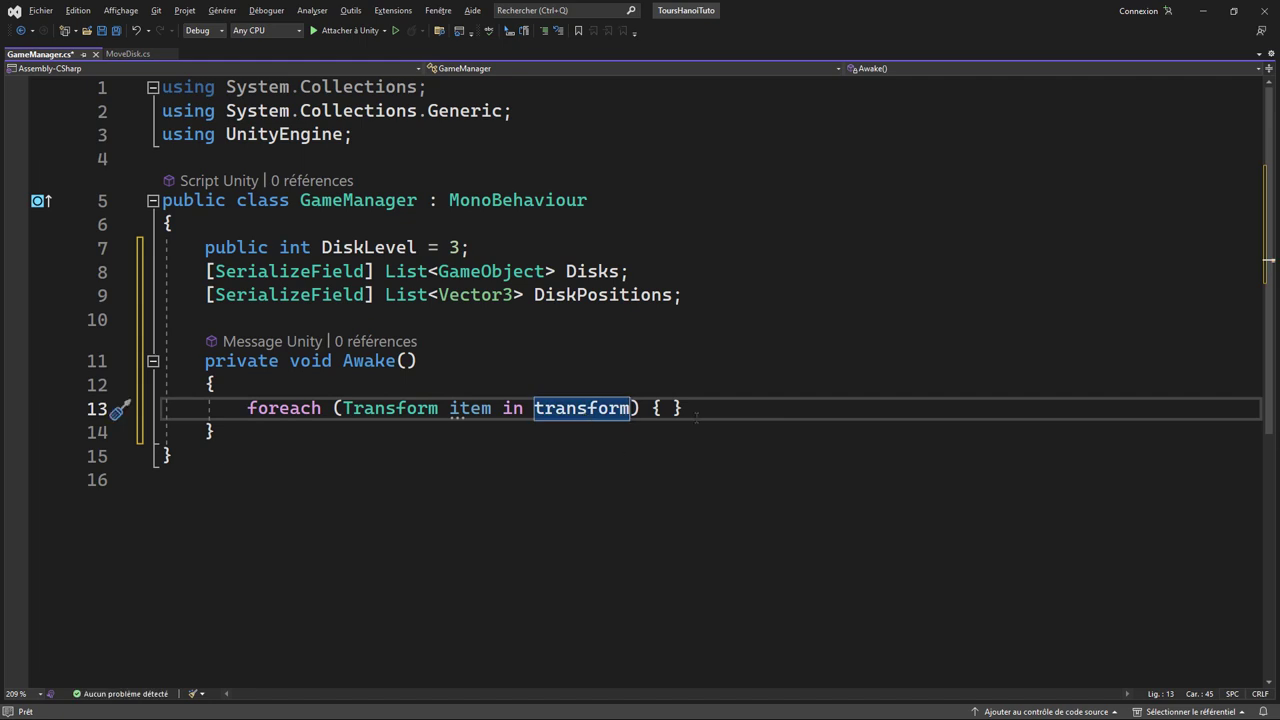
pyautogui.press('Return')
pyautogui.press('Right')
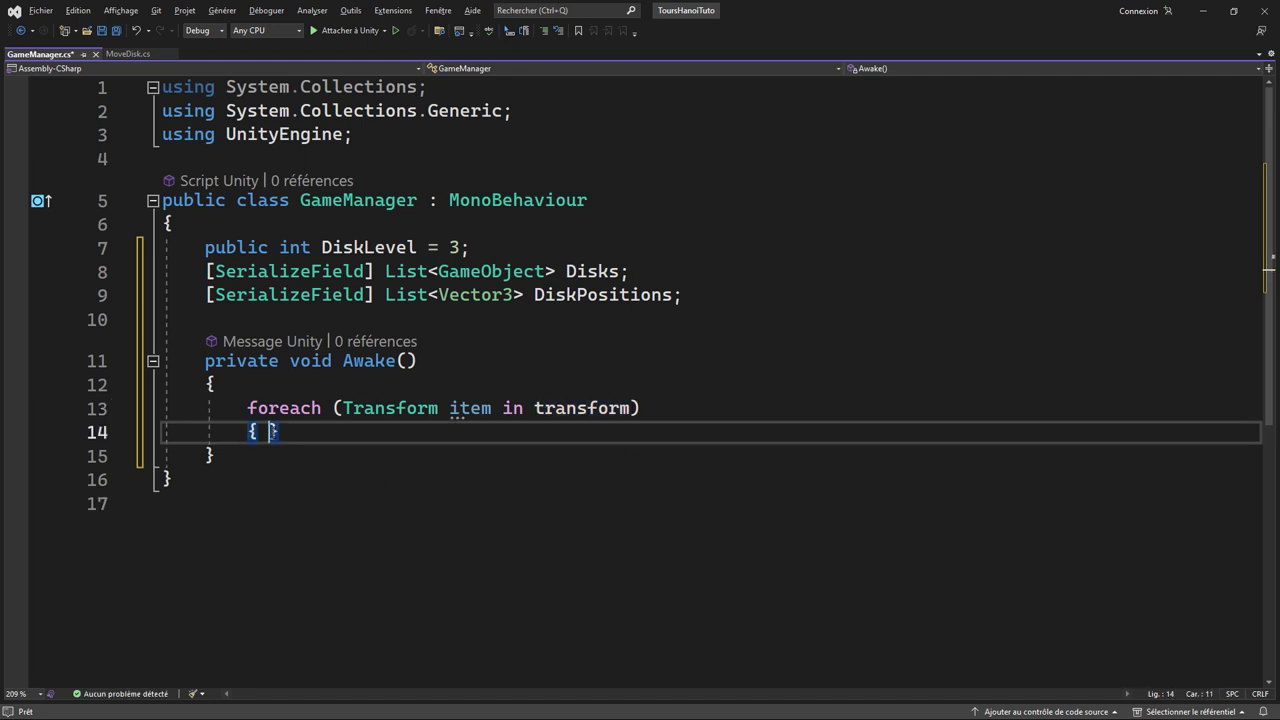
pyautogui.press('Return')
pyautogui.press('Up')
pyautogui.press('Return')
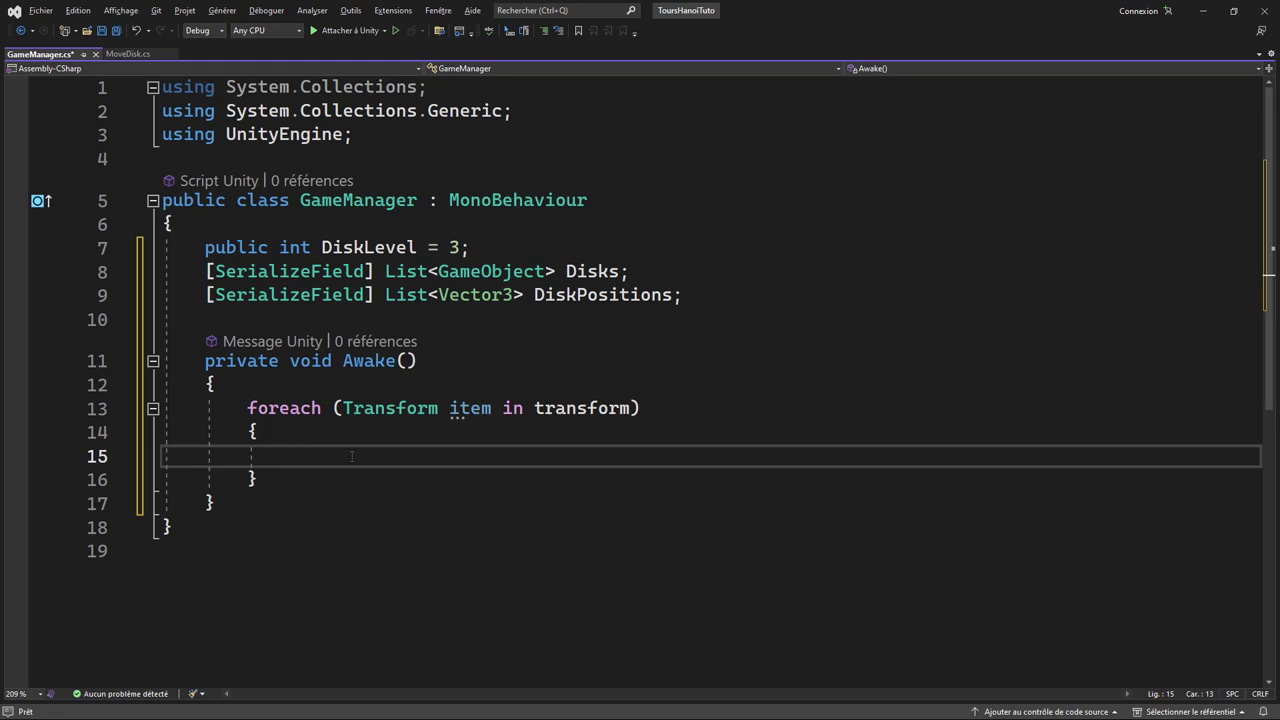
# - Add Disks.Add(item.gameObject); inside the loop
pyautogui.write('Dis')
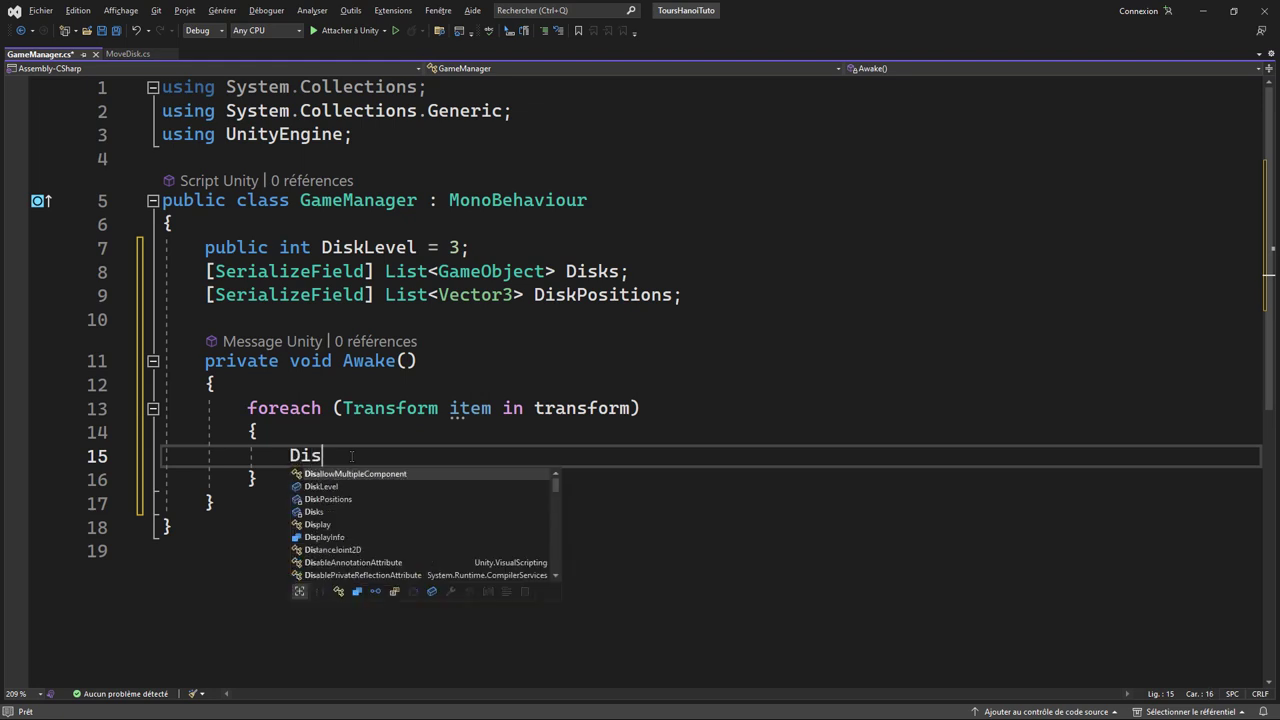
pyautogui.press('Tab')
pyautogui.write('.A')
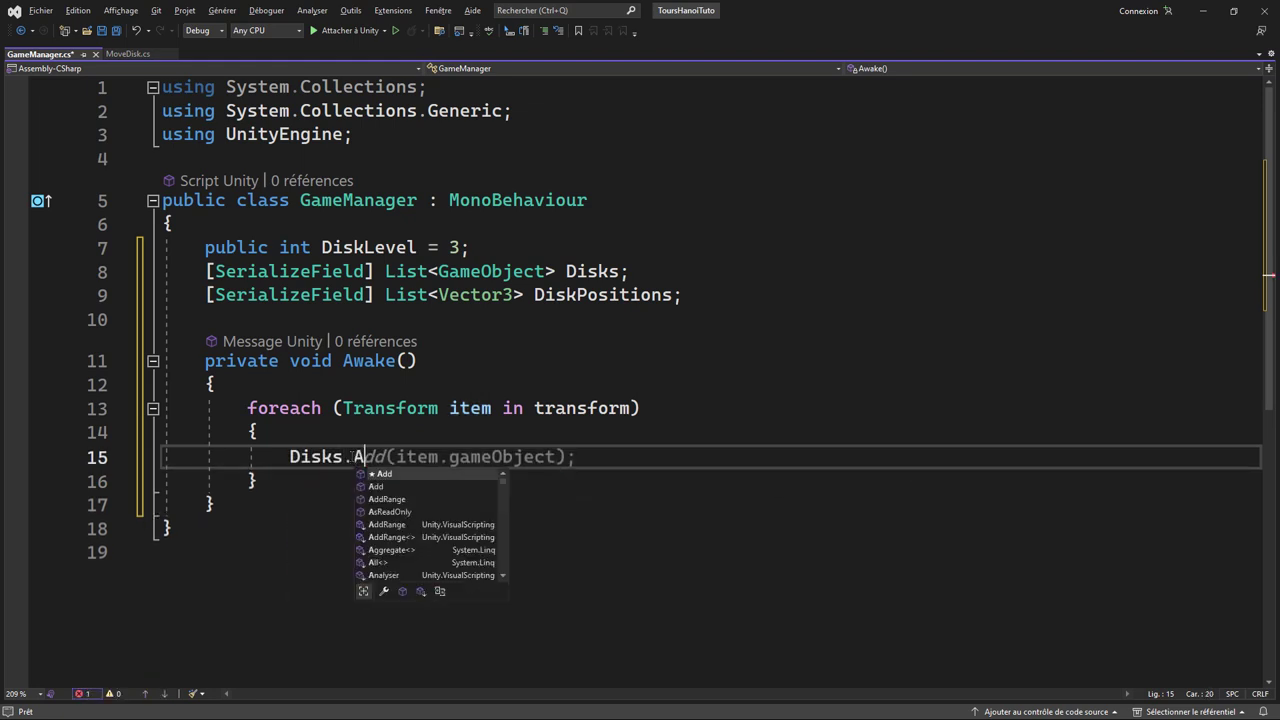
pyautogui.press('Tab')
pyautogui.press('Tab')
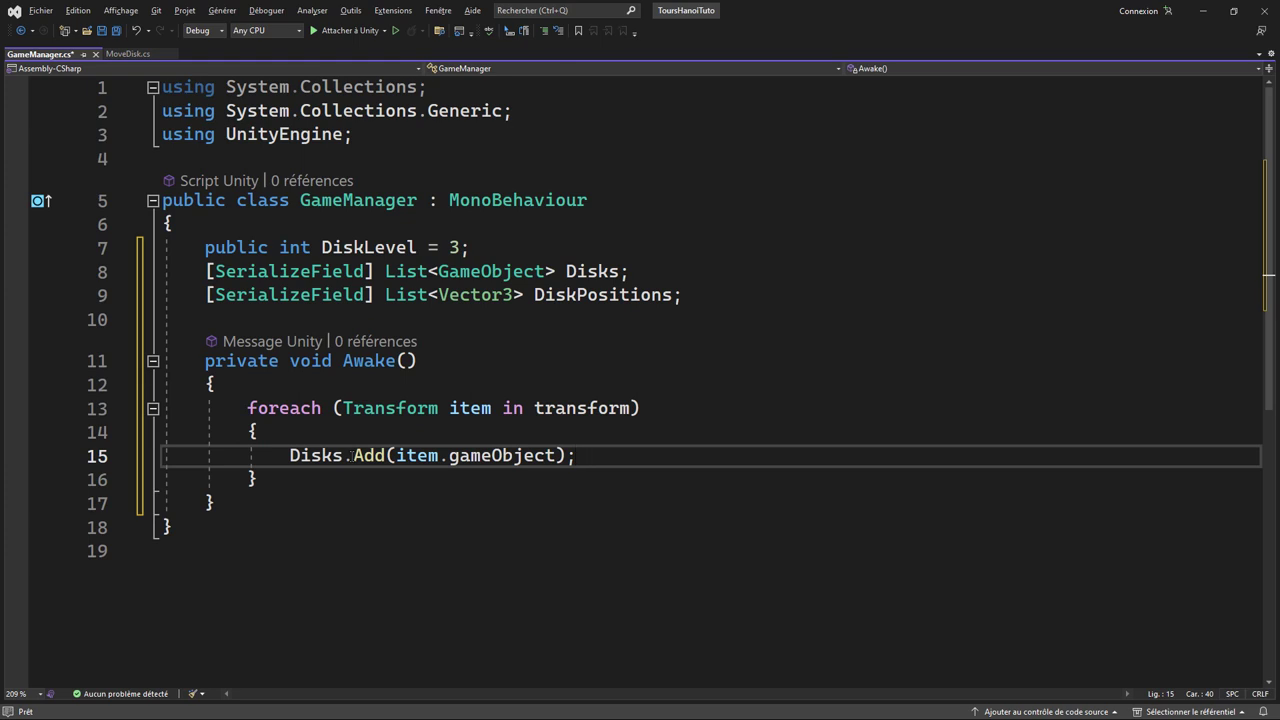
pyautogui.press('Return')
# - Add DiskPositions.Add(item.transform.position); below the Disks line
pyautogui.write('disk')
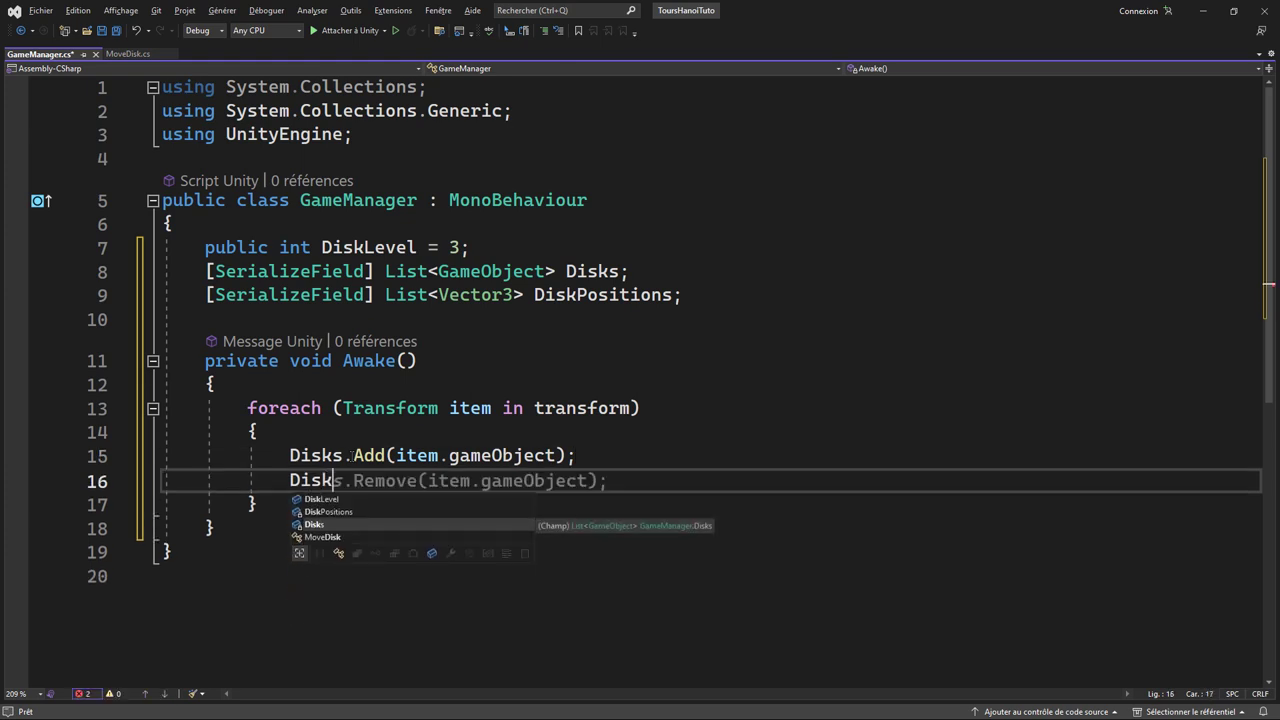
pyautogui.press('Tab')
pyautogui.write('.ad')
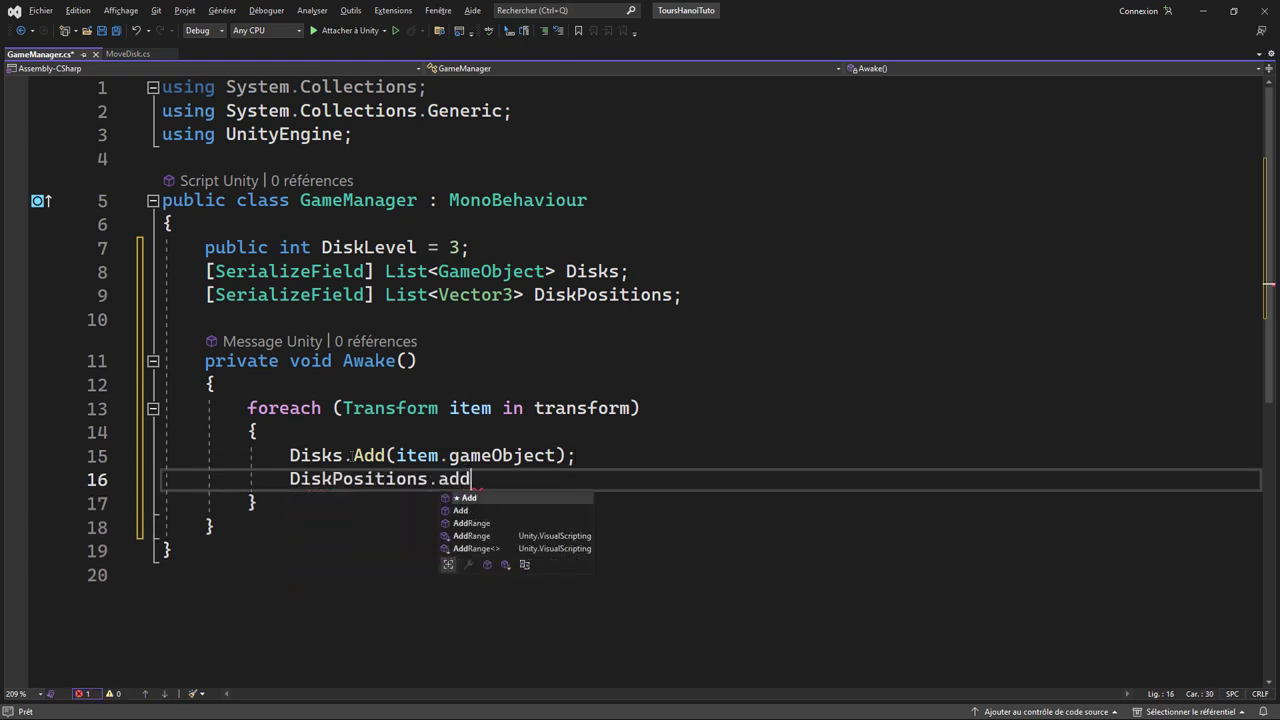
pyautogui.press('Tab')
pyautogui.write('(')
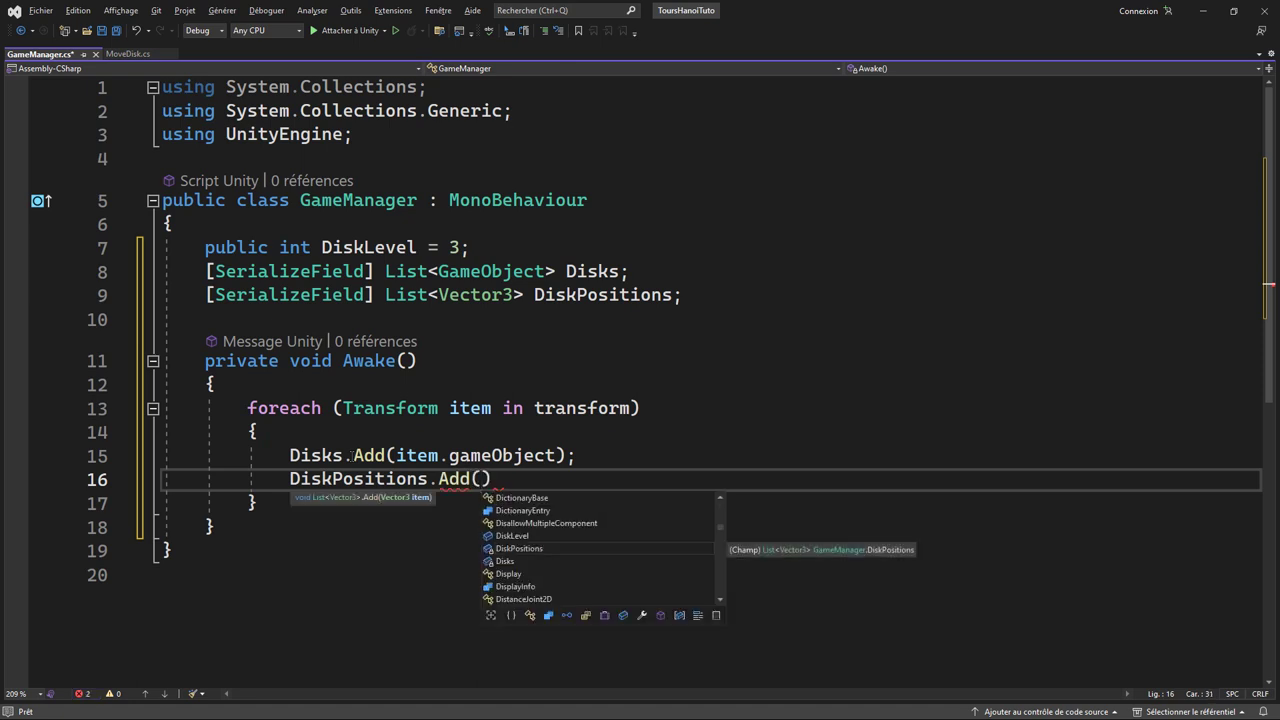
pyautogui.write('i')
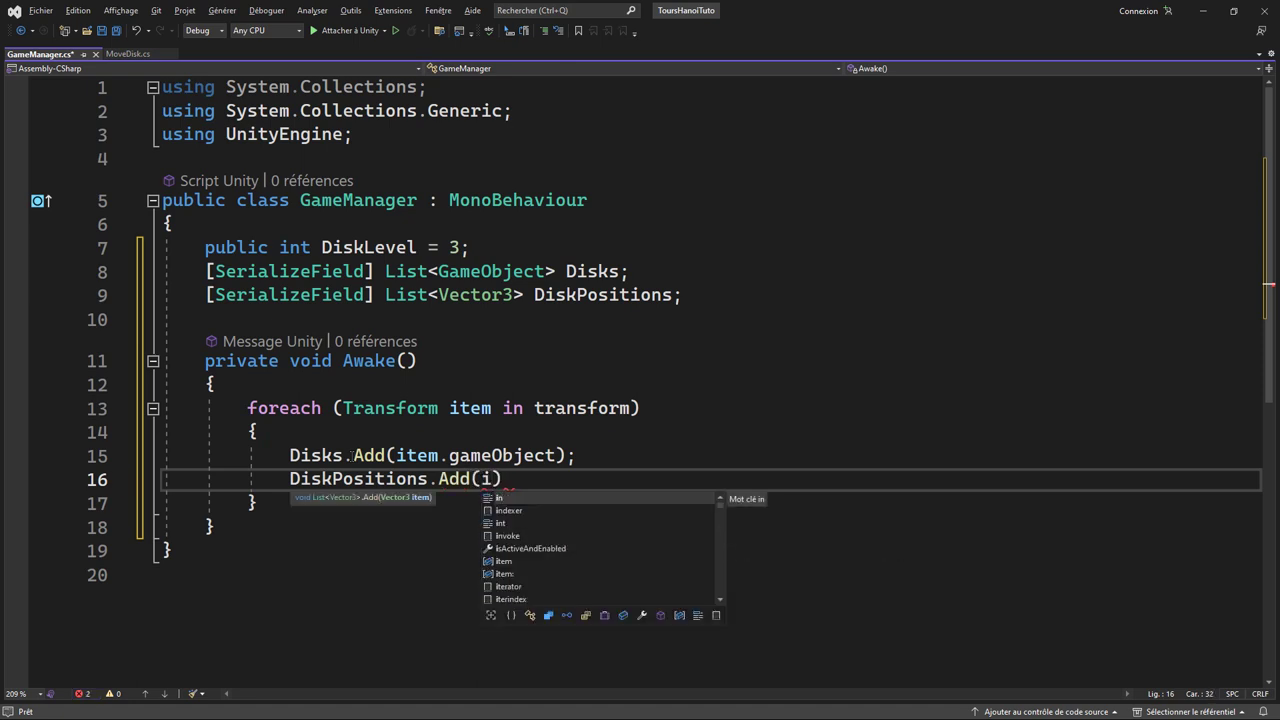
pyautogui.write('tem.t')
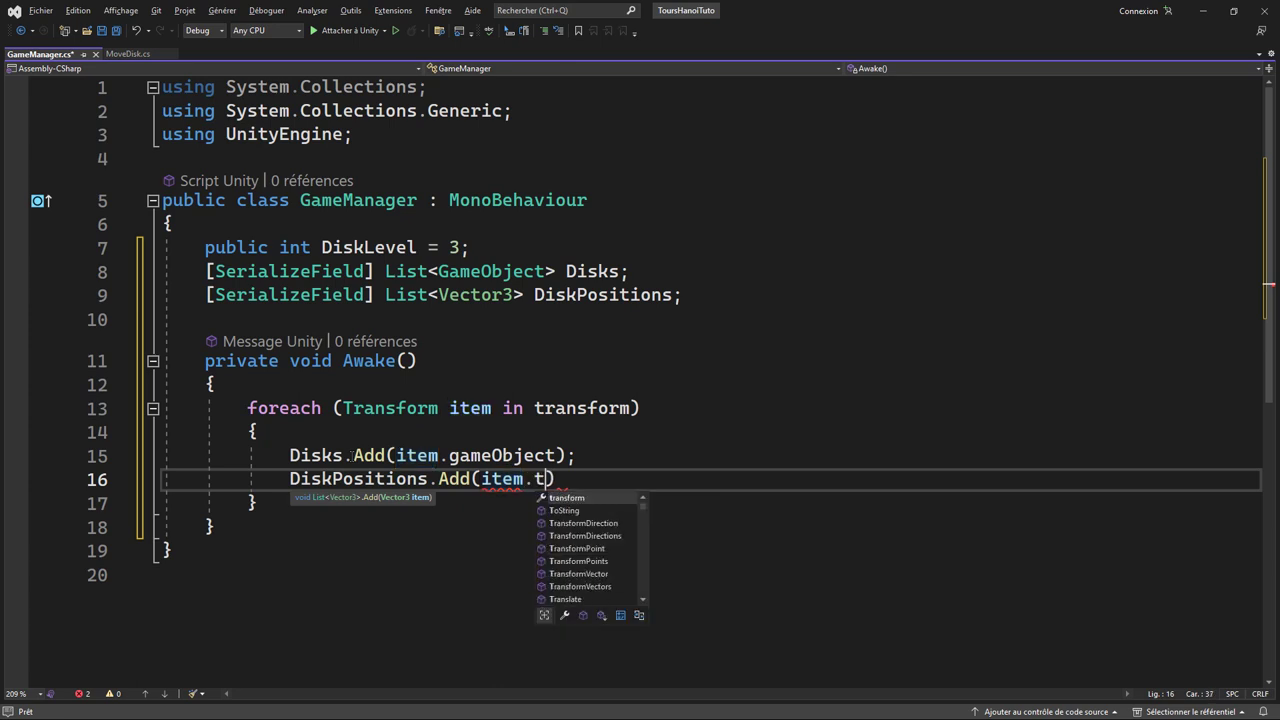
pyautogui.press('Tab')
pyautogui.write('.')
pyautogui.press('Tab')
pyautogui.write(')')
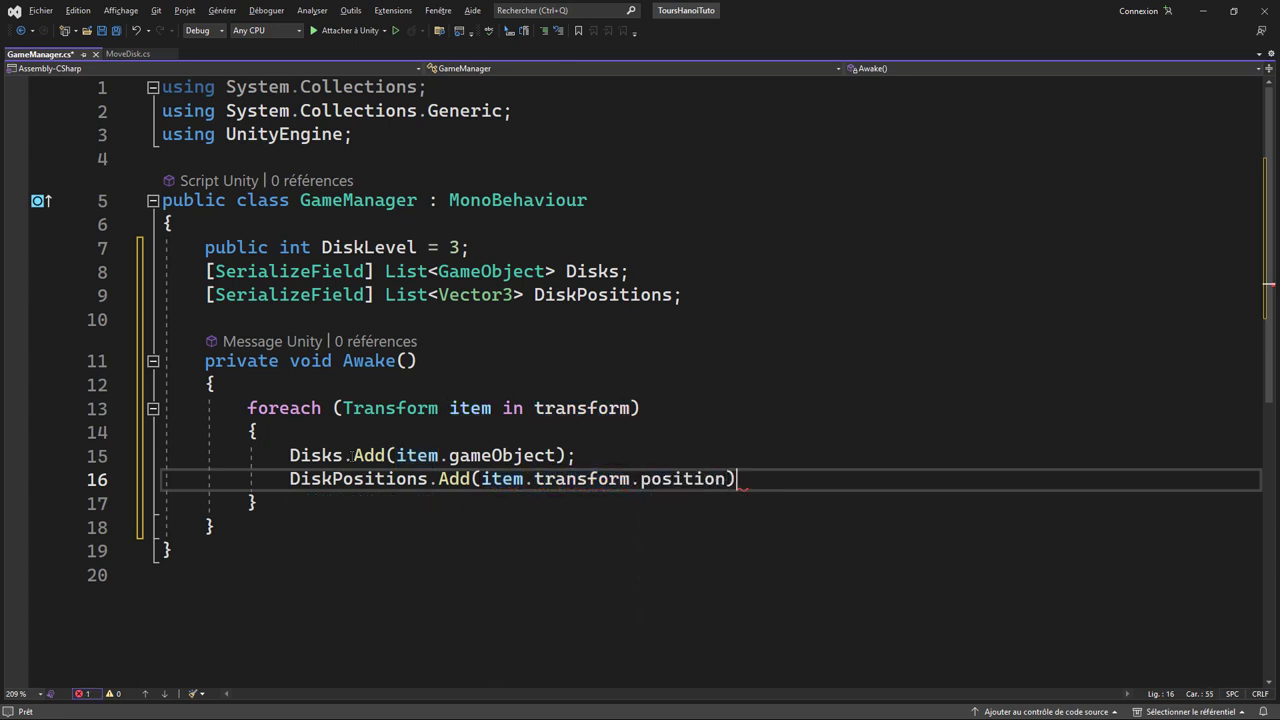
pyautogui.write(';')
pyautogui.doubleClick(416, 458)
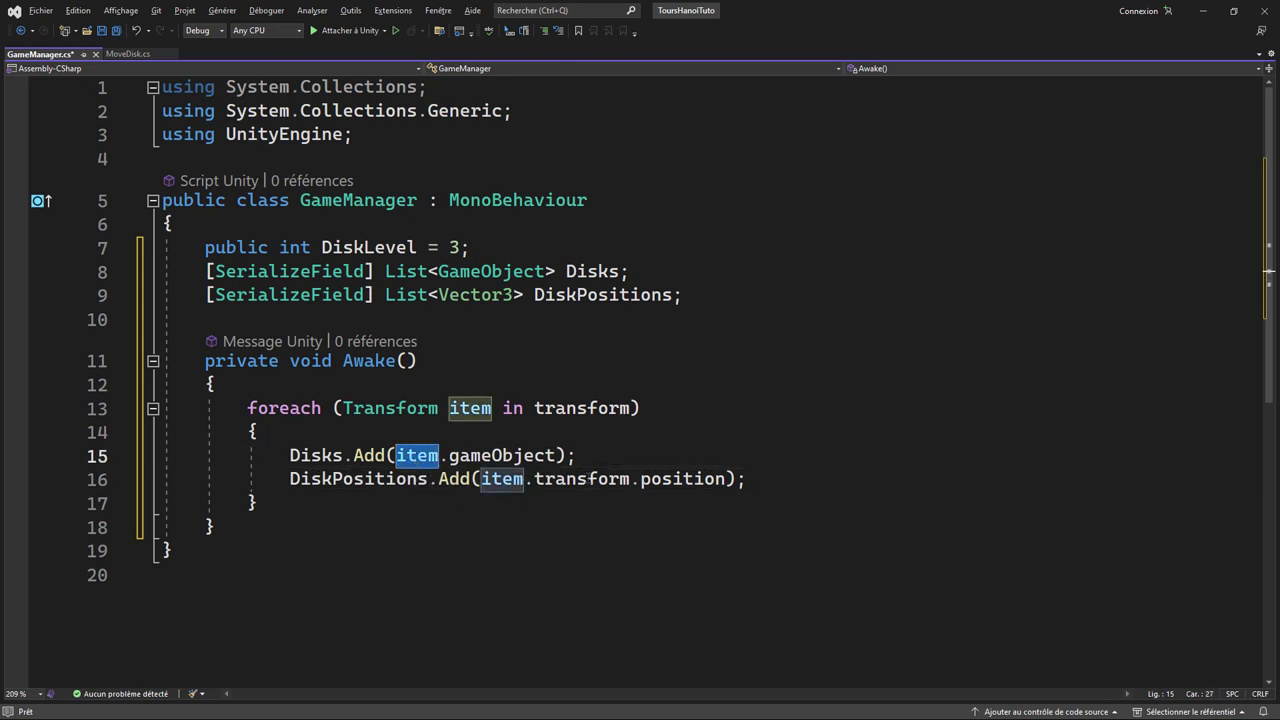
pyautogui.doubleClick(582, 479)
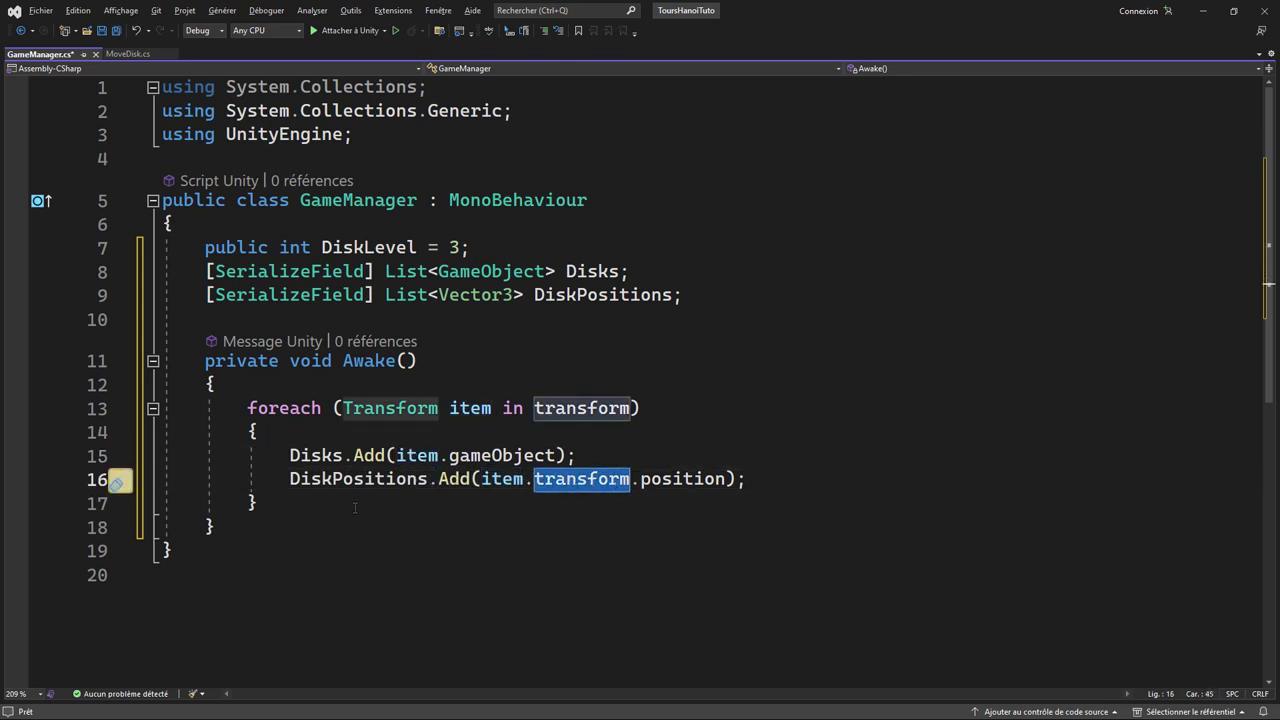
pyautogui.click(300, 507)
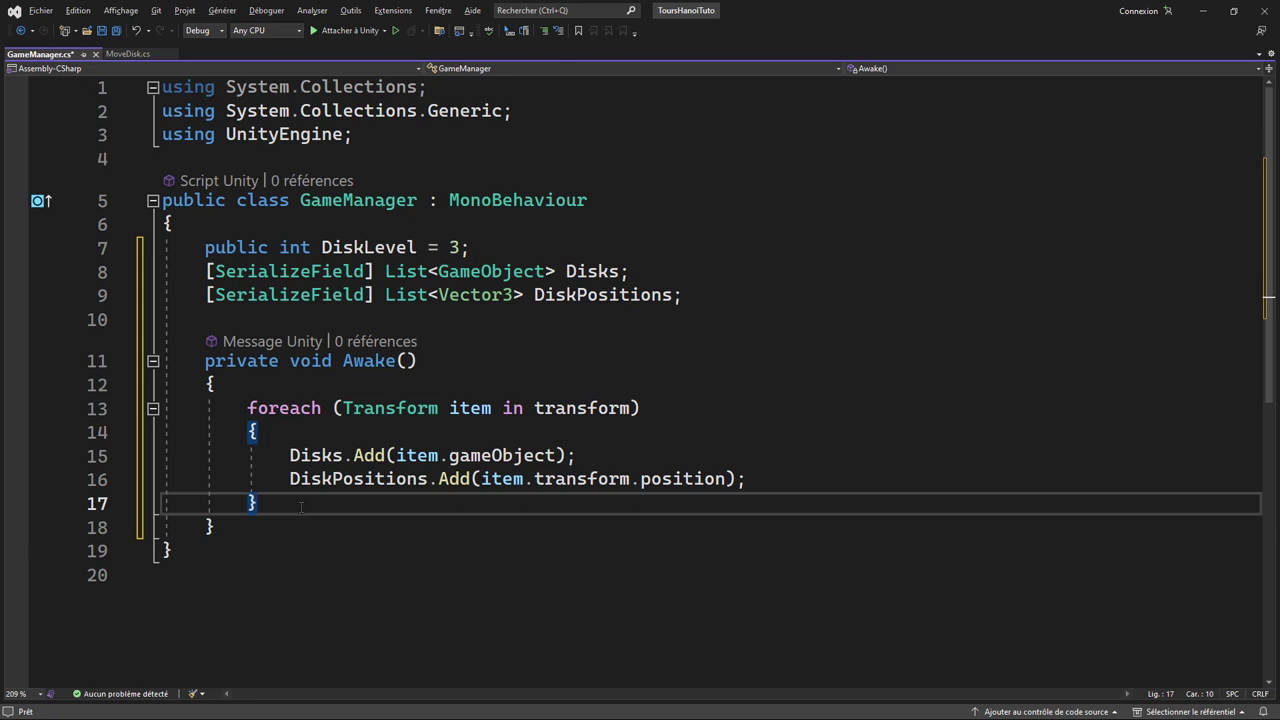
# - Call StartGame(); in Awake after the foreach loop
pyautogui.press('Return')
pyautogui.press('Return')
pyautogui.write('S')
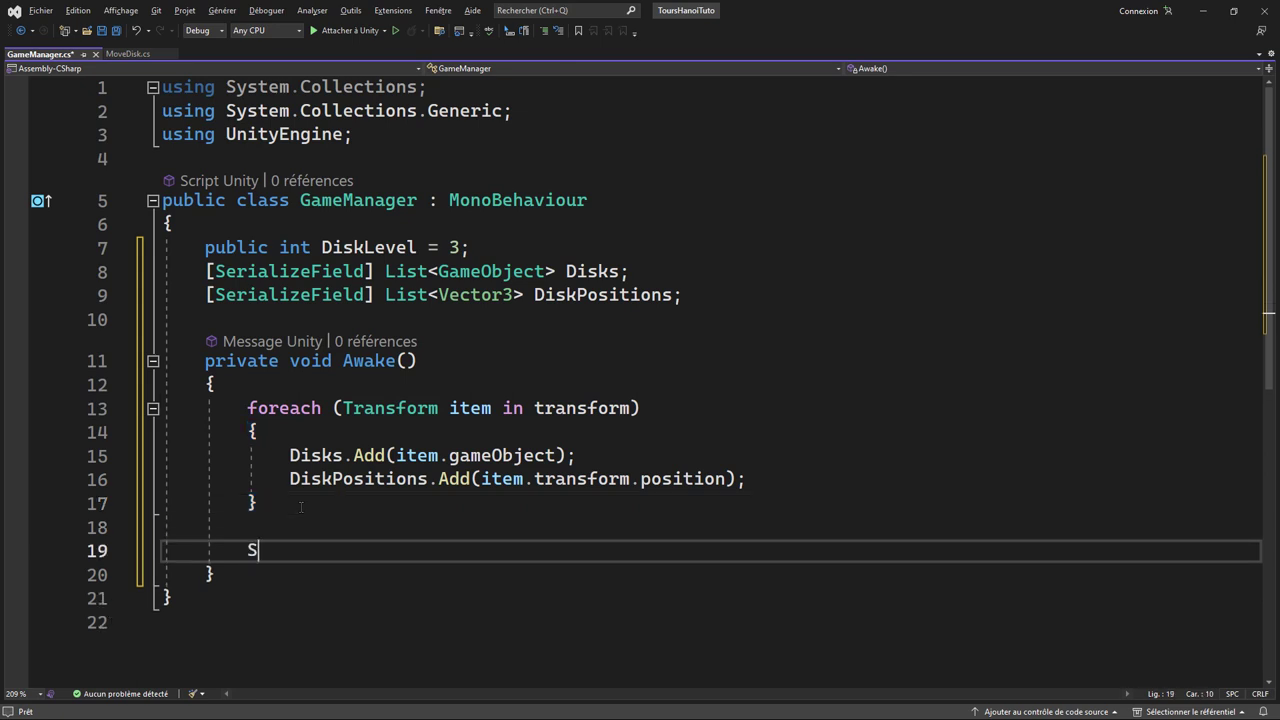
pyautogui.write('tart')
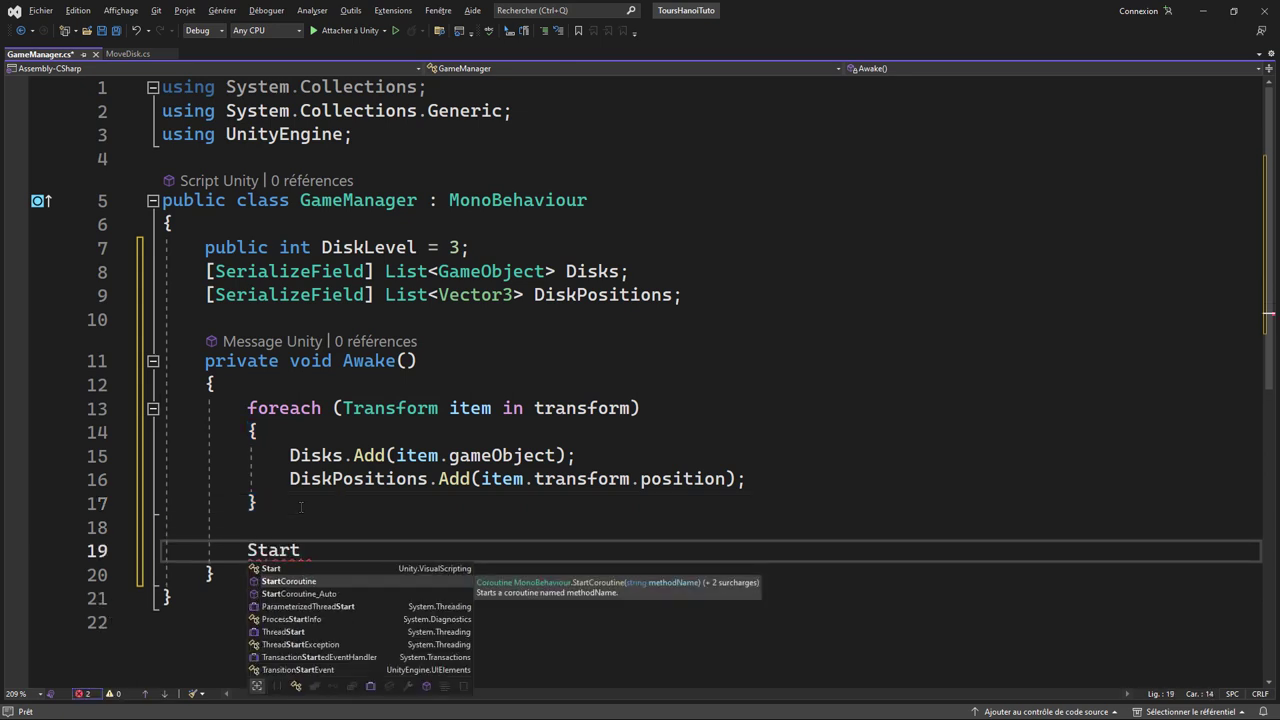
pyautogui.write('Game()')
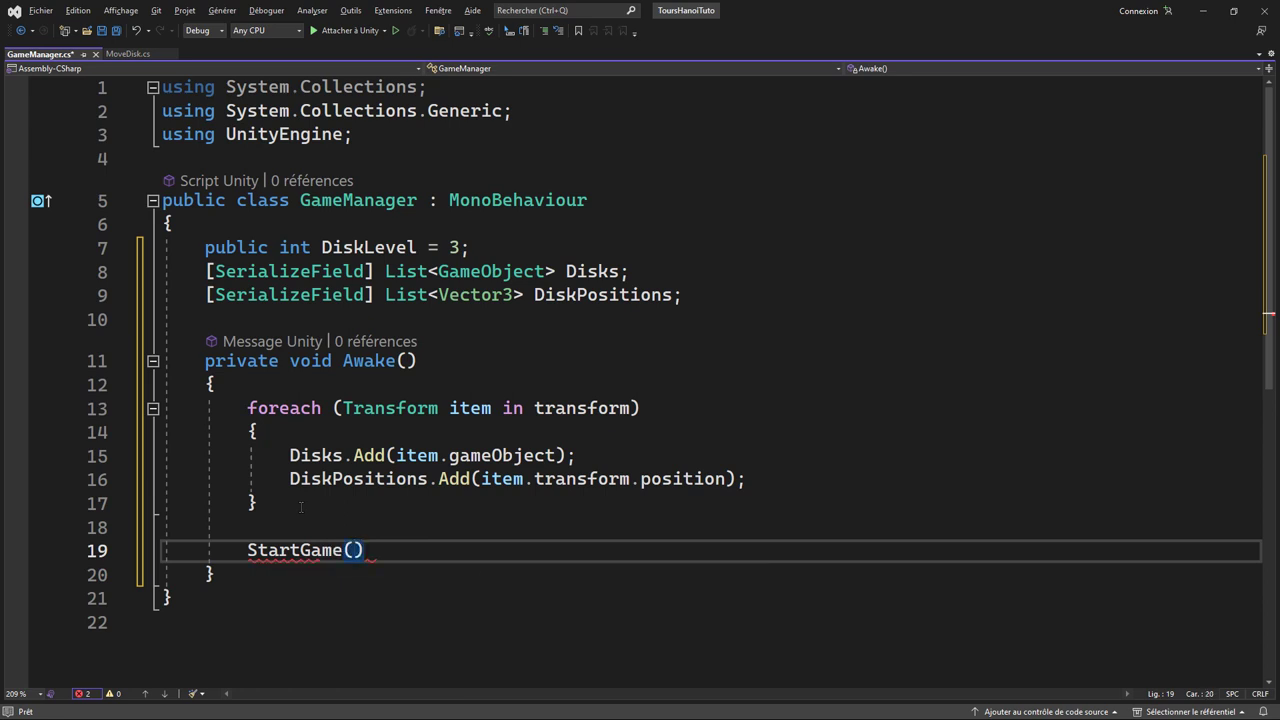
pyautogui.write(';')
pyautogui.moveTo(243, 550); pyautogui.dragTo(376, 550)
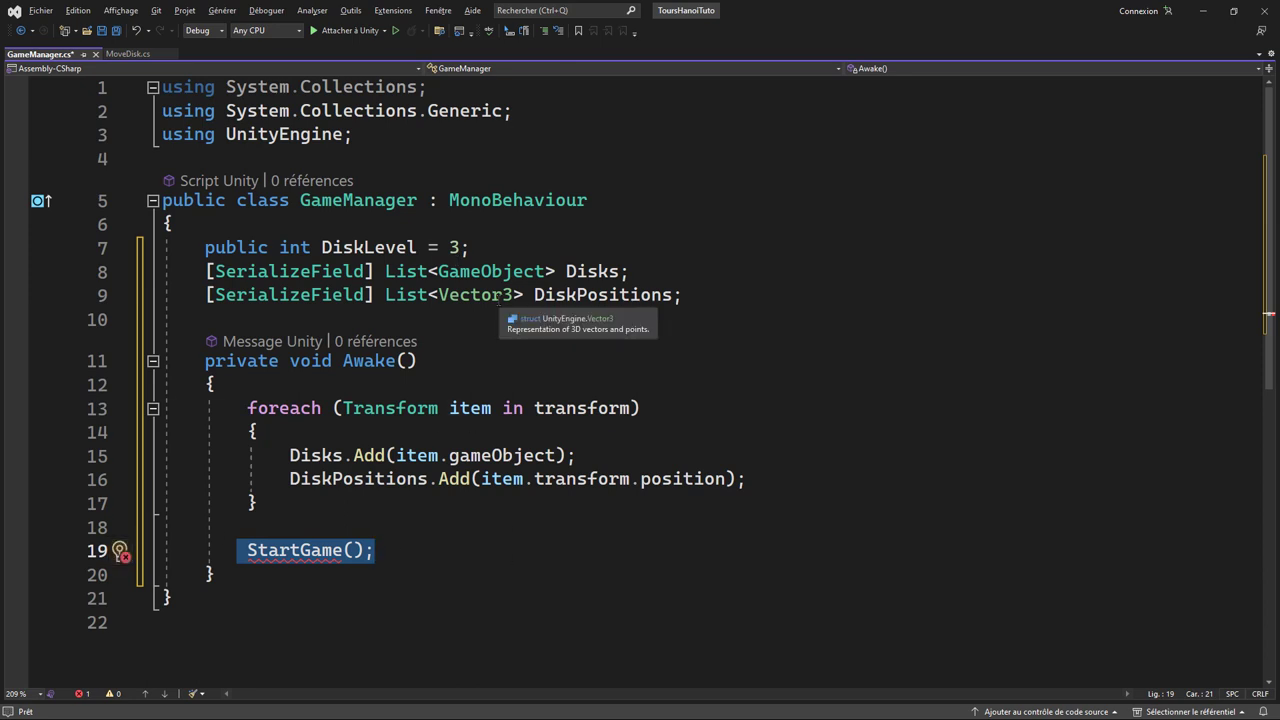
pyautogui.click(273, 580)
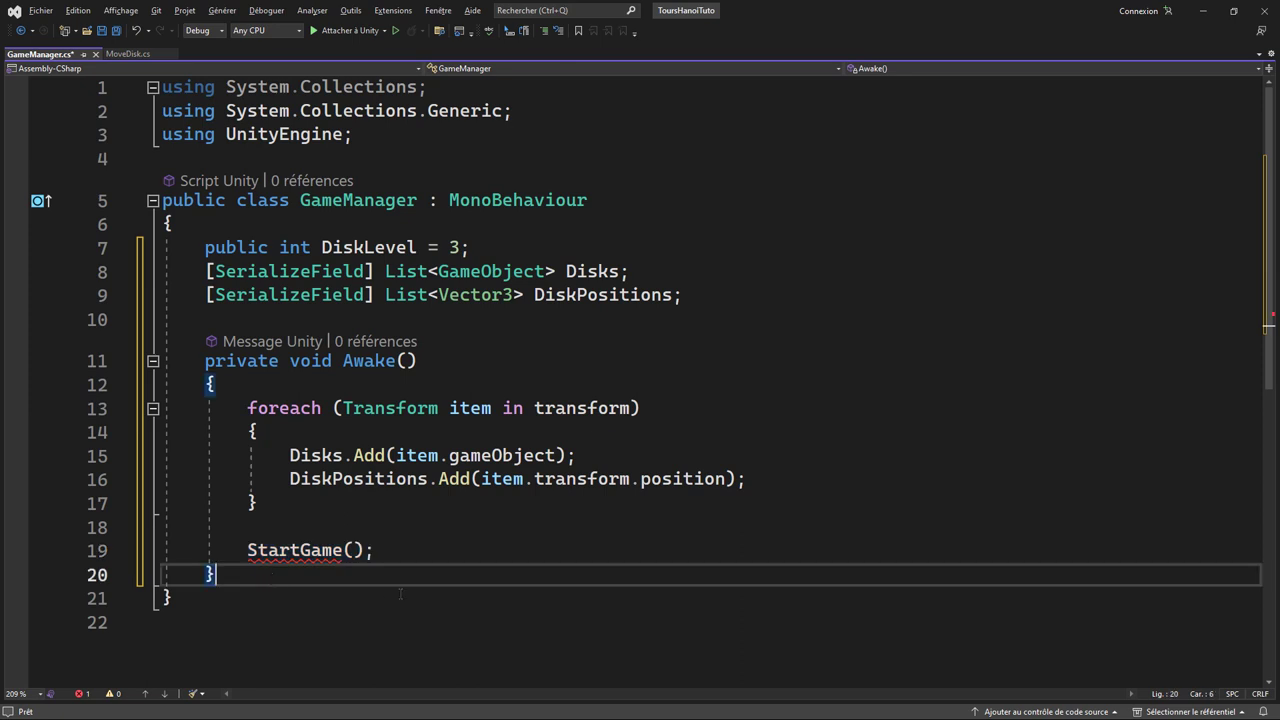
# - Define void StartGame() with an empty brace body below Awake, then go to Unity
pyautogui.press('Return')
pyautogui.press('Return')
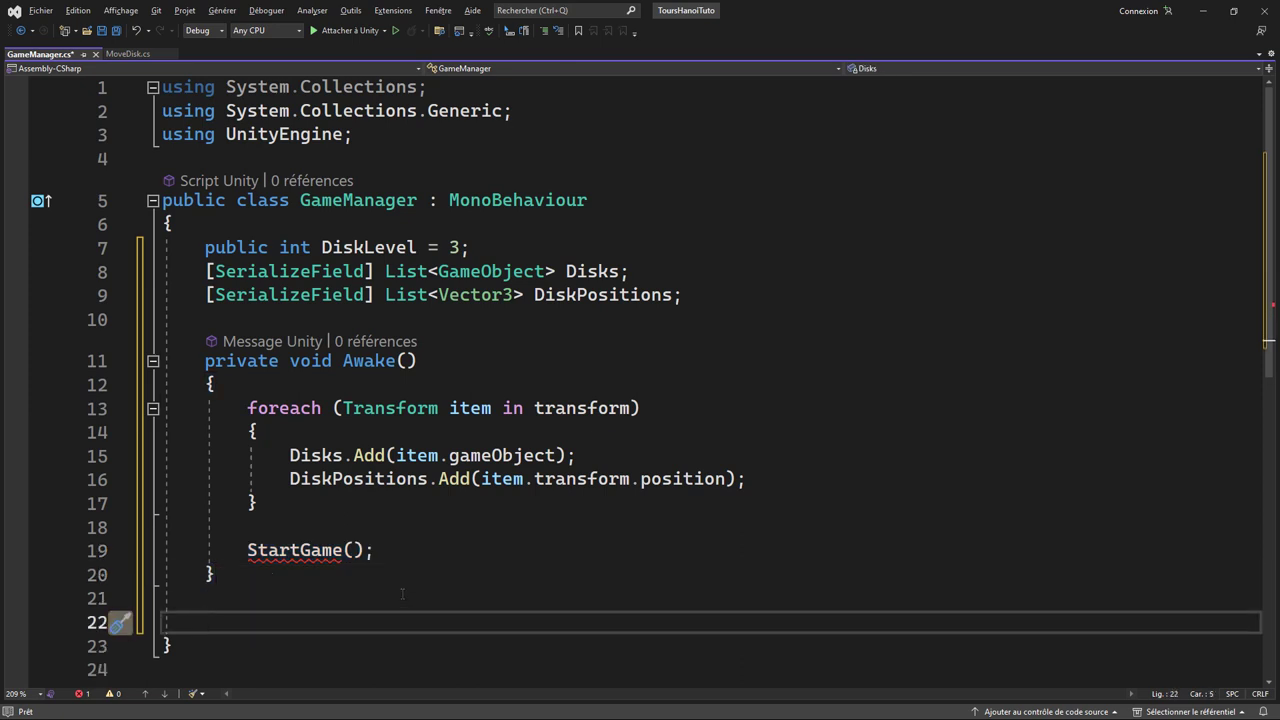
pyautogui.write('void Star')
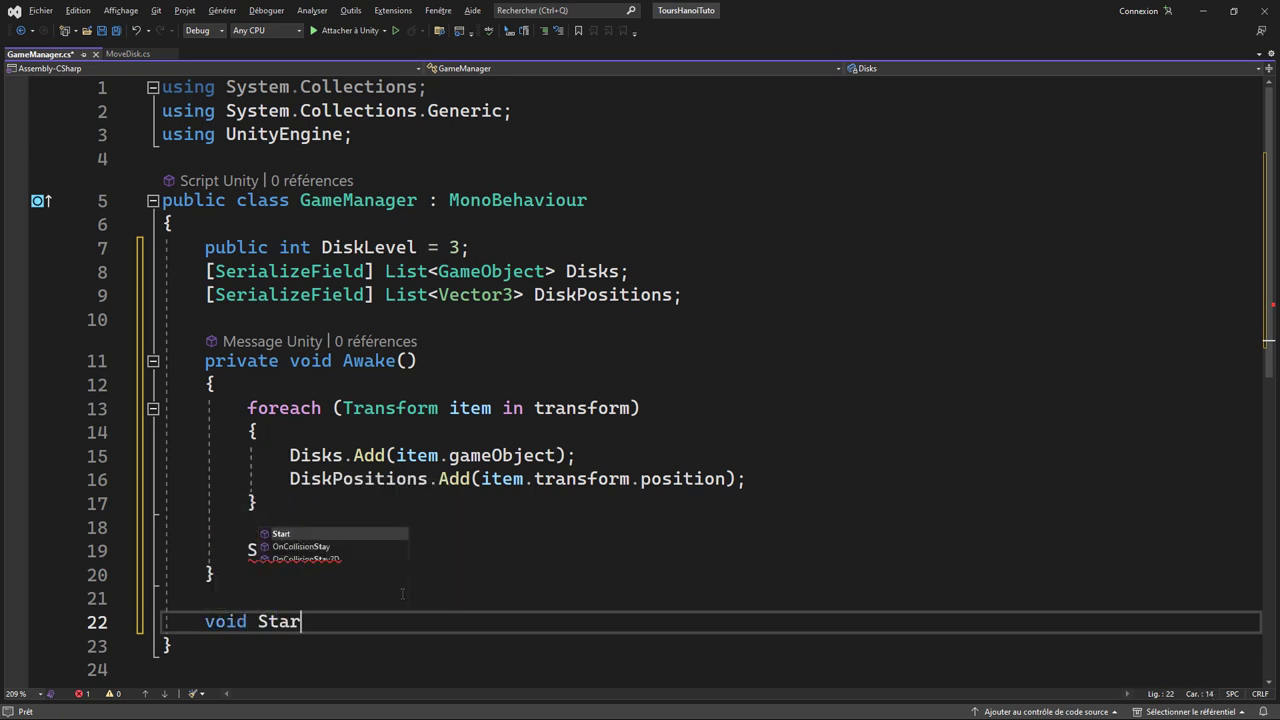
pyautogui.write('tGame')
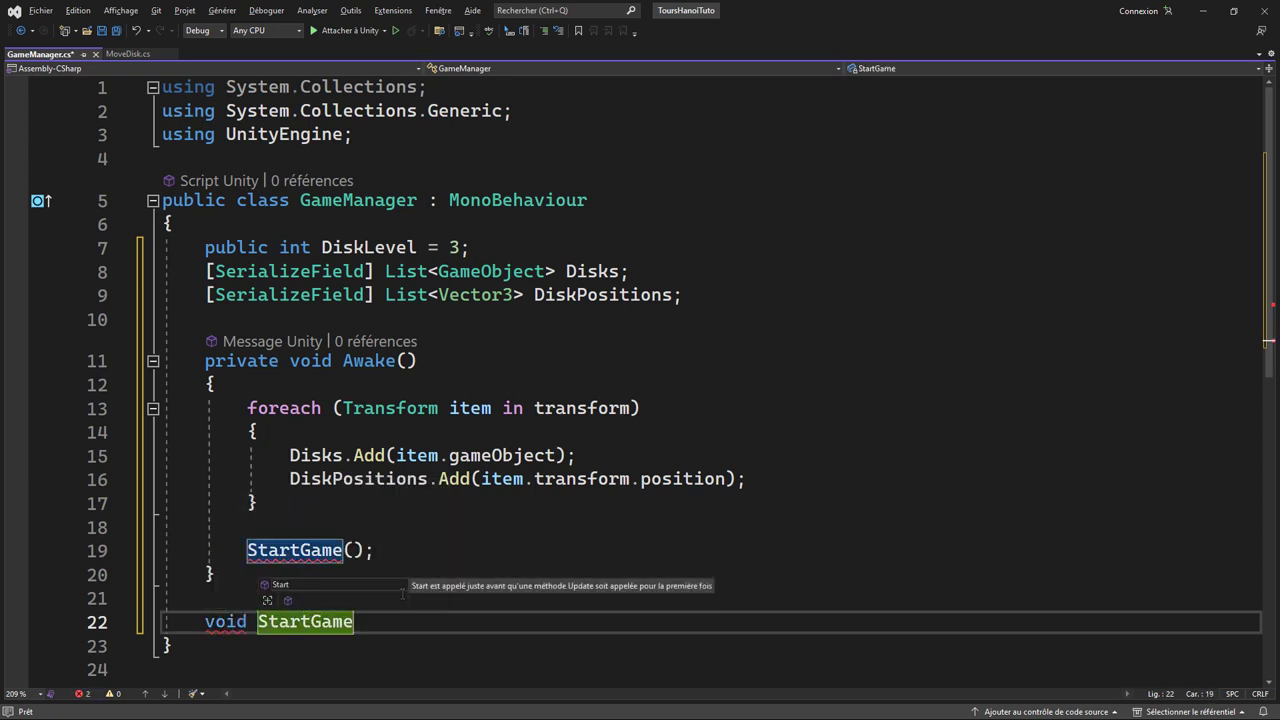
pyautogui.write('();')
pyautogui.press('BackSpace')
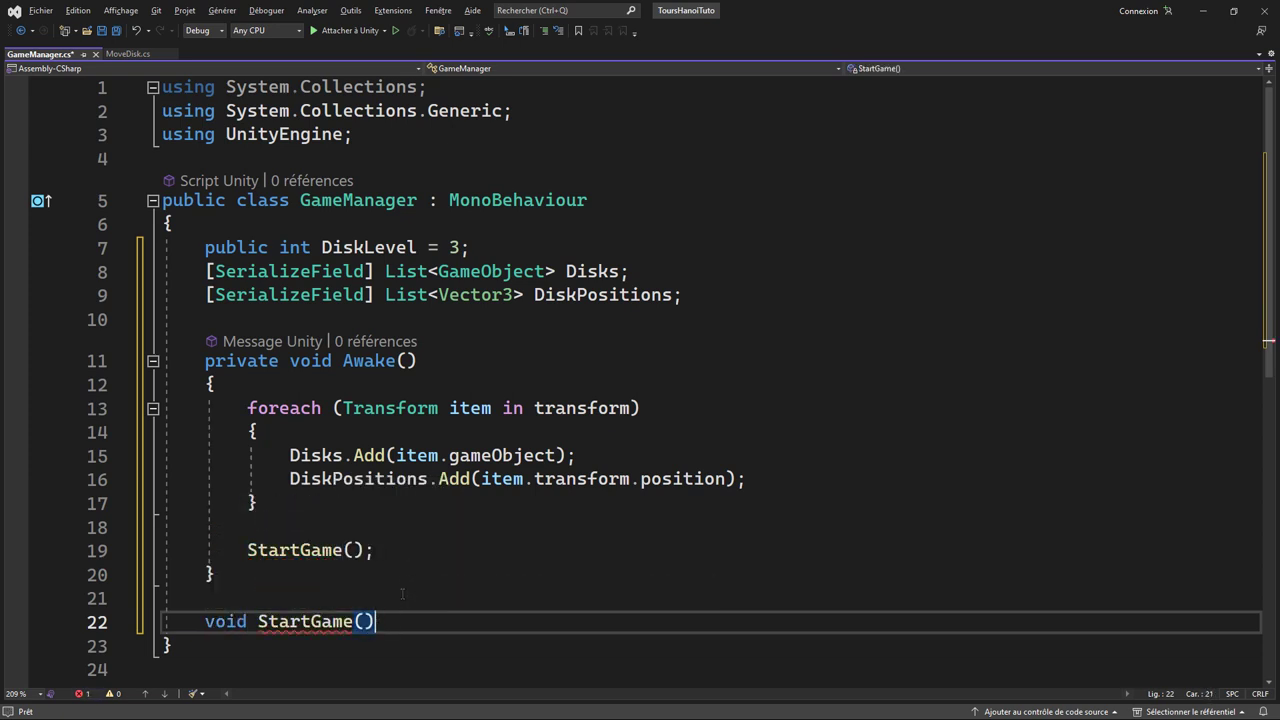
pyautogui.write('{')
pyautogui.press('Return')
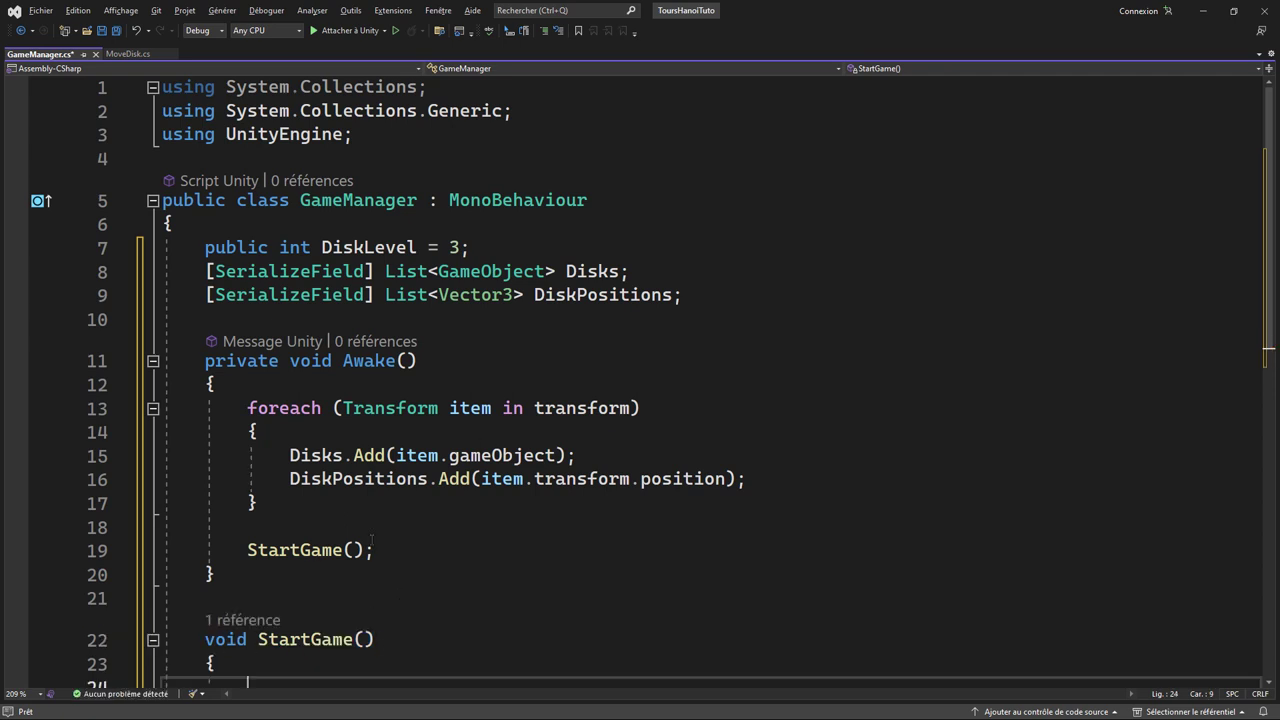
pyautogui.scroll(-3, 420, 520)
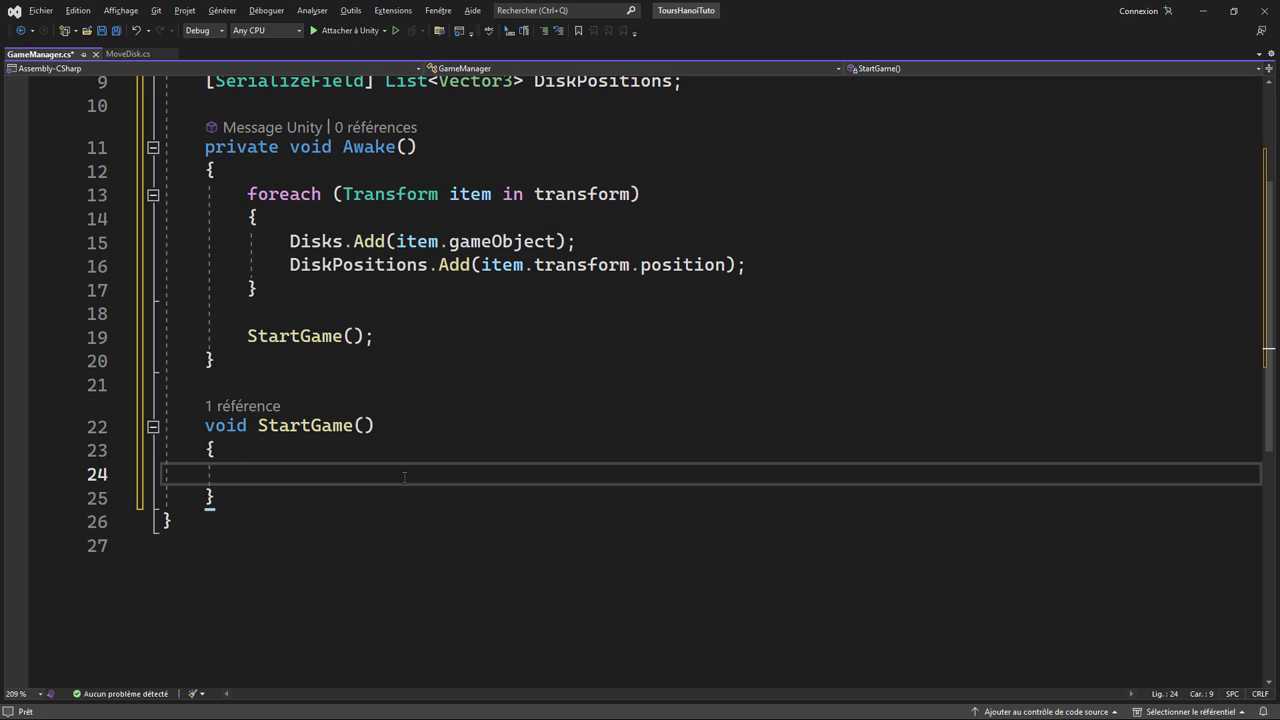
pyautogui.hotkey('alt', 'Tab')
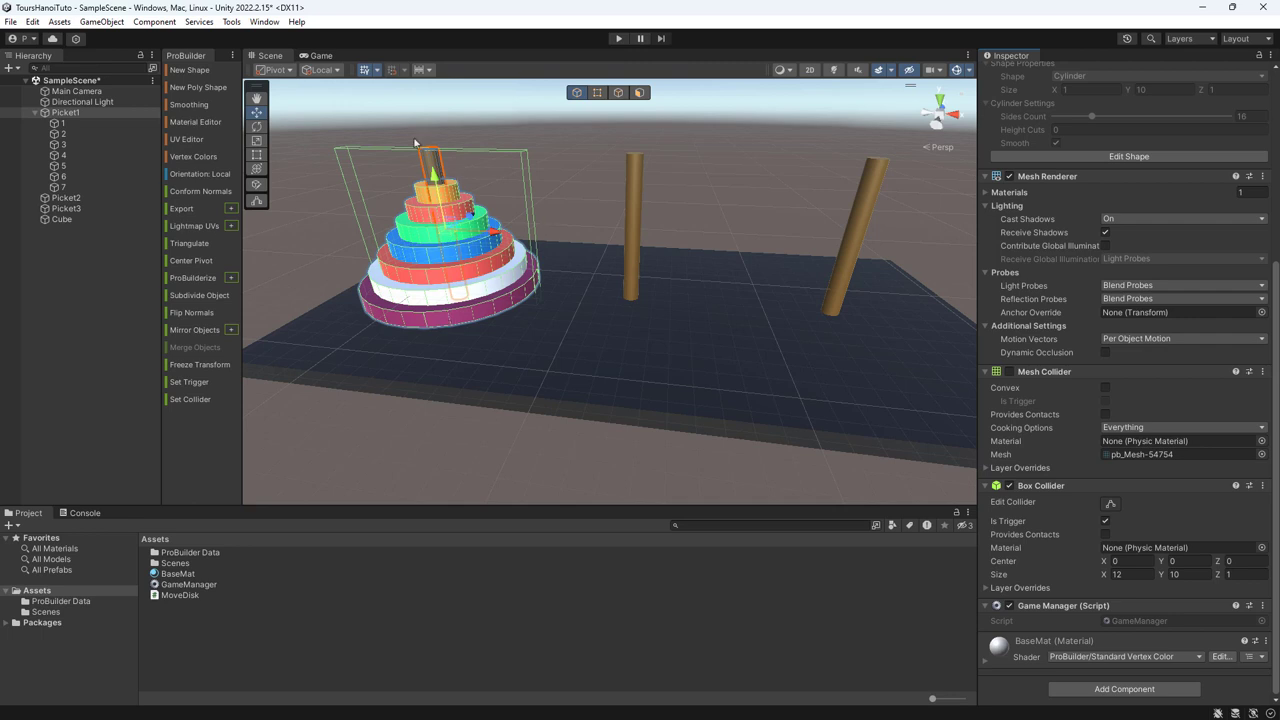
# - Switch from Unity back to GameManager.cs in Visual Studio
pyautogui.hotkey('alt', 'Tab')
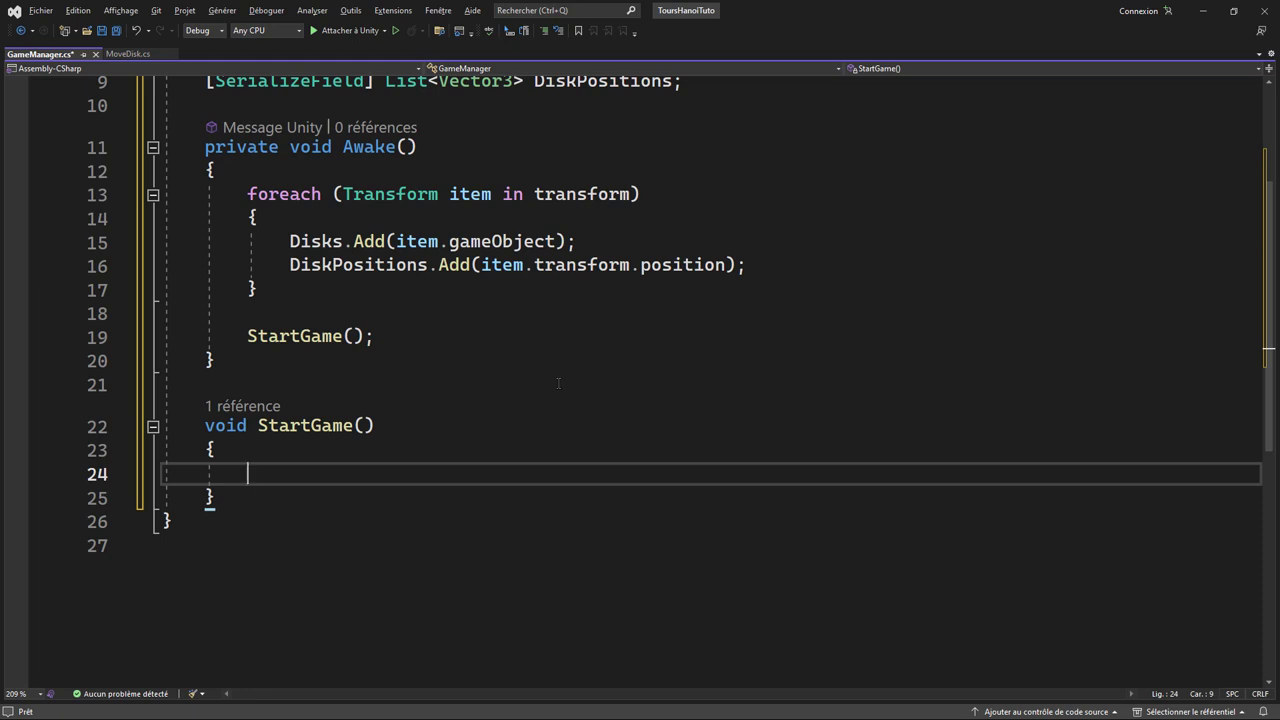
# - Add int x = 0 and an empty for-loop template to StartGame
pyautogui.write('in')
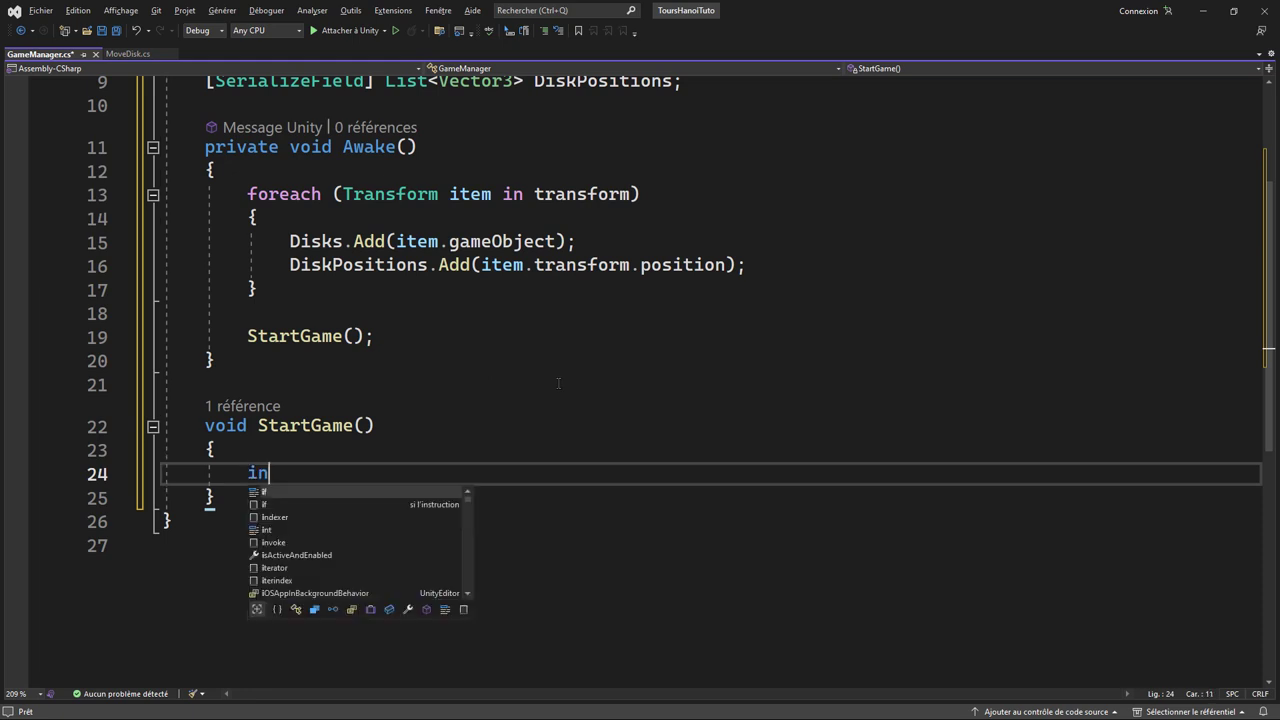
pyautogui.write('t')
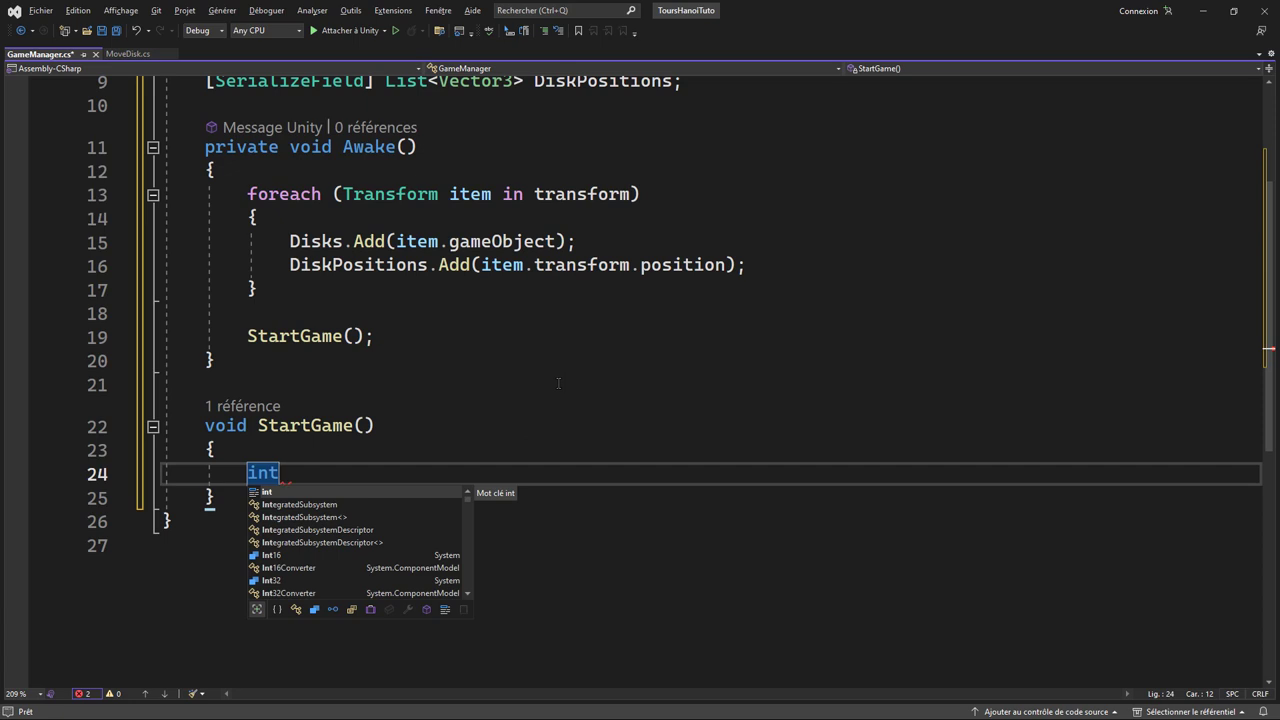
pyautogui.write(' x = ')
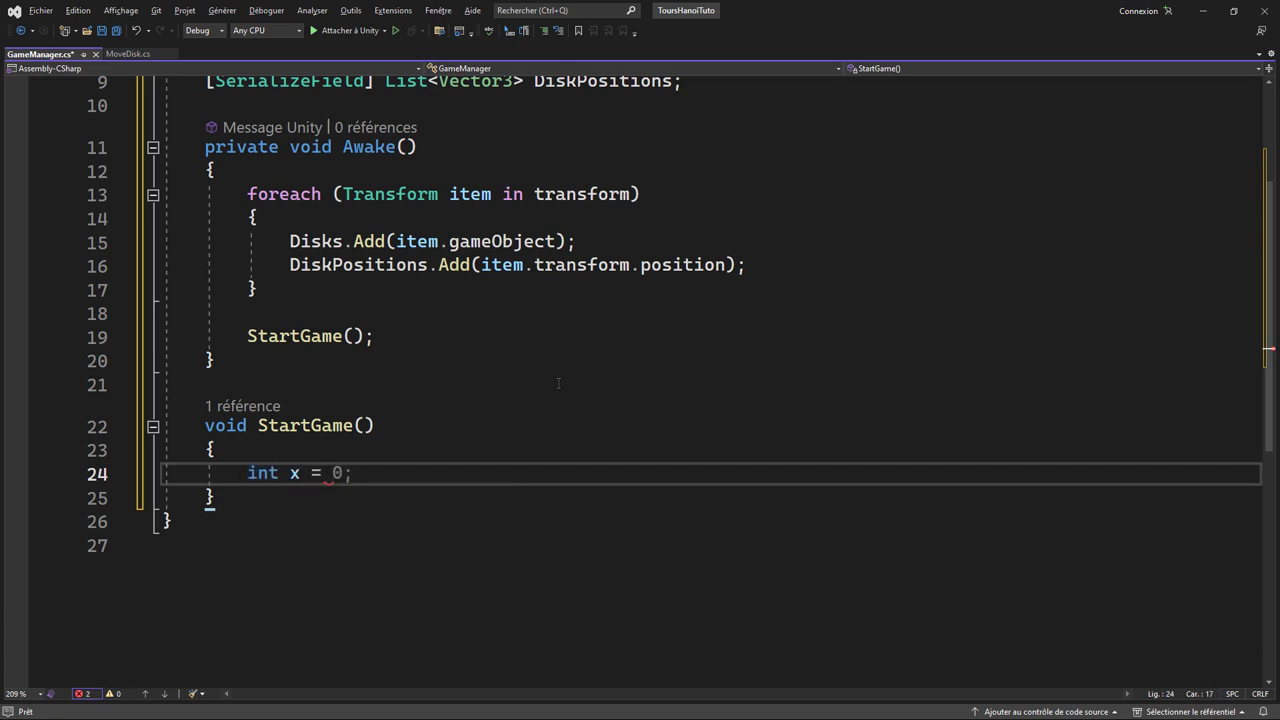
pyautogui.write('0;')
pyautogui.press('Return')
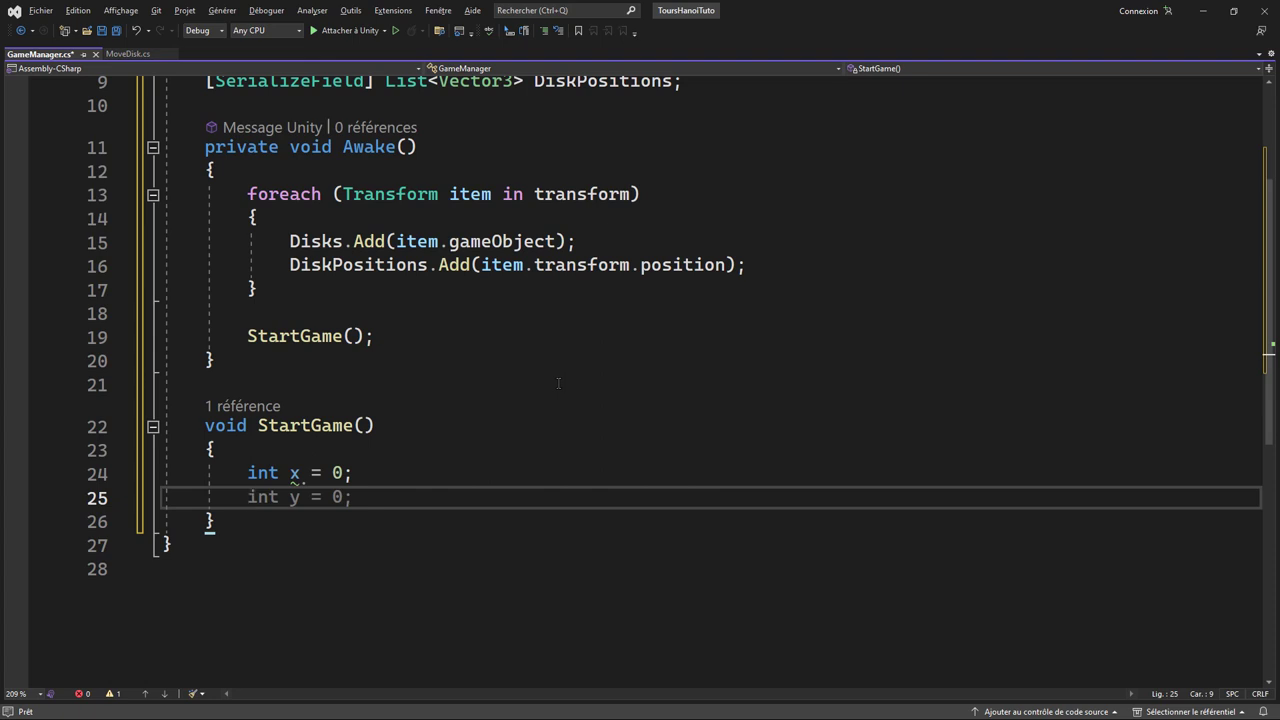
pyautogui.write('for')
pyautogui.press('Tab')
pyautogui.press('Tab')
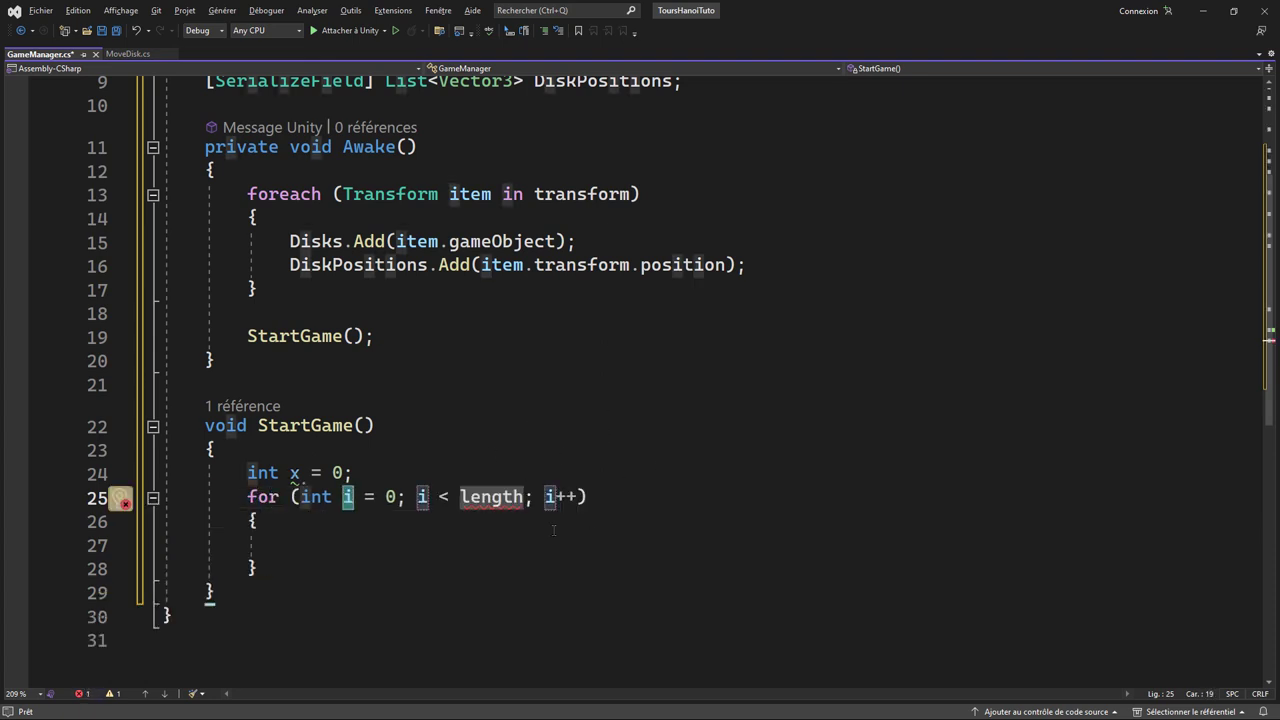
pyautogui.hotkey('alt', 'Tab')
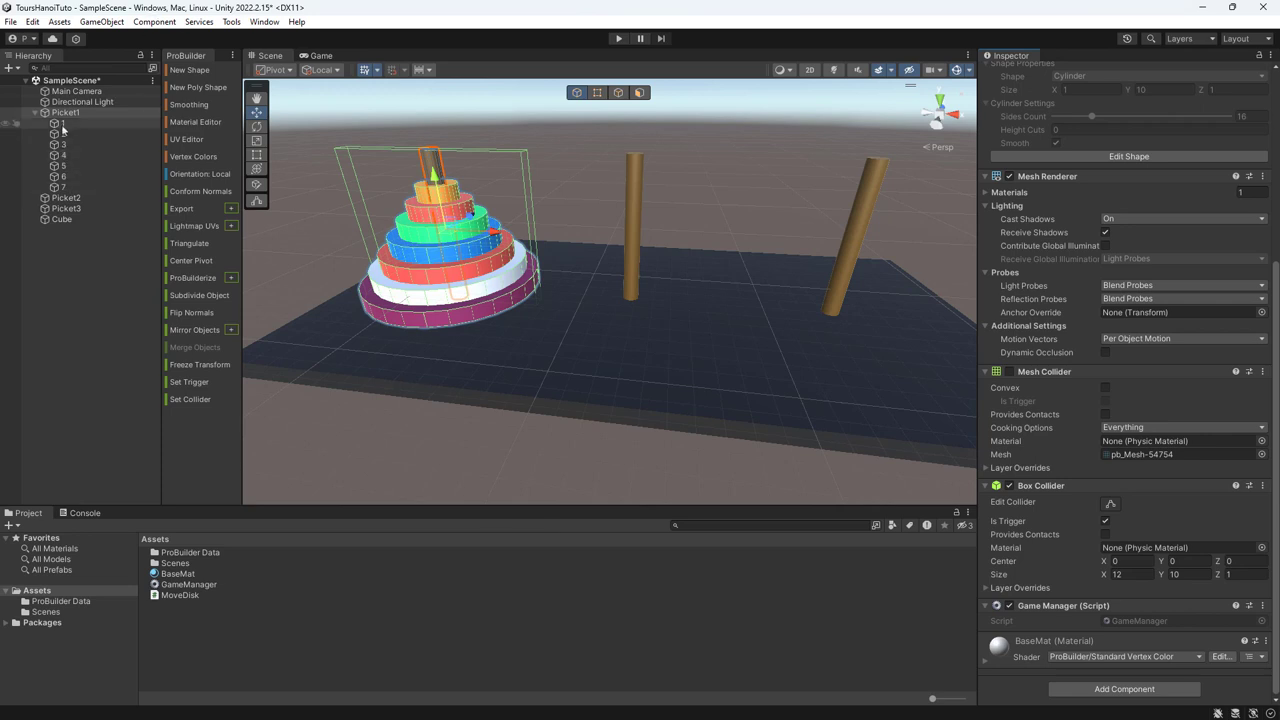
# - Compare disks 1, 7, 6 and 5 under Picket1 in the Inspector to confirm their order
pyautogui.click(60, 124)
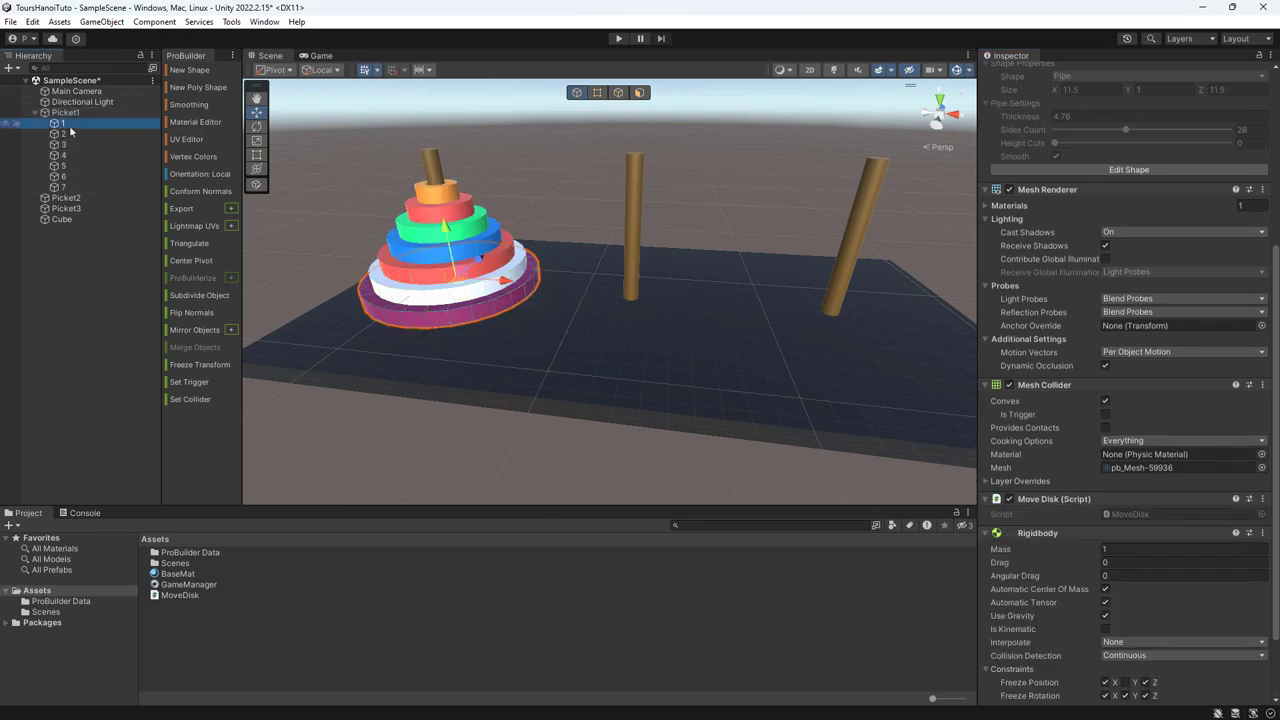
pyautogui.click(64, 187)
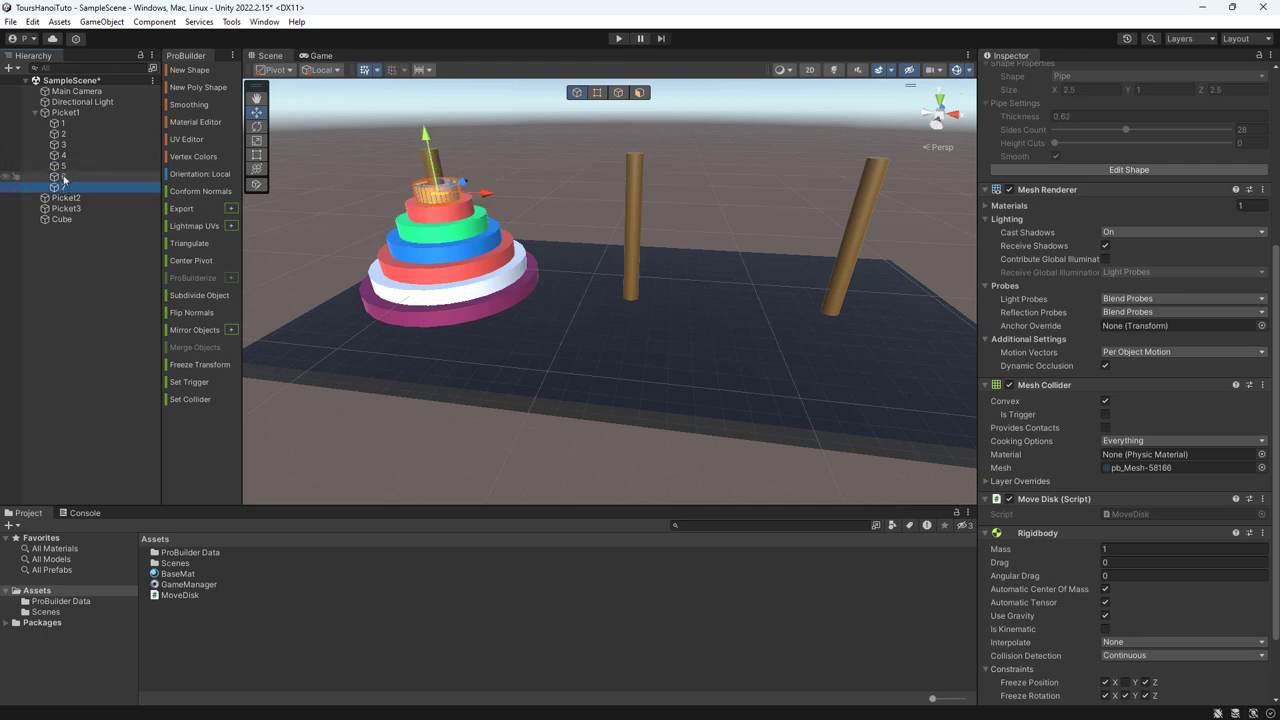
pyautogui.click(63, 177)
pyautogui.click(64, 167)
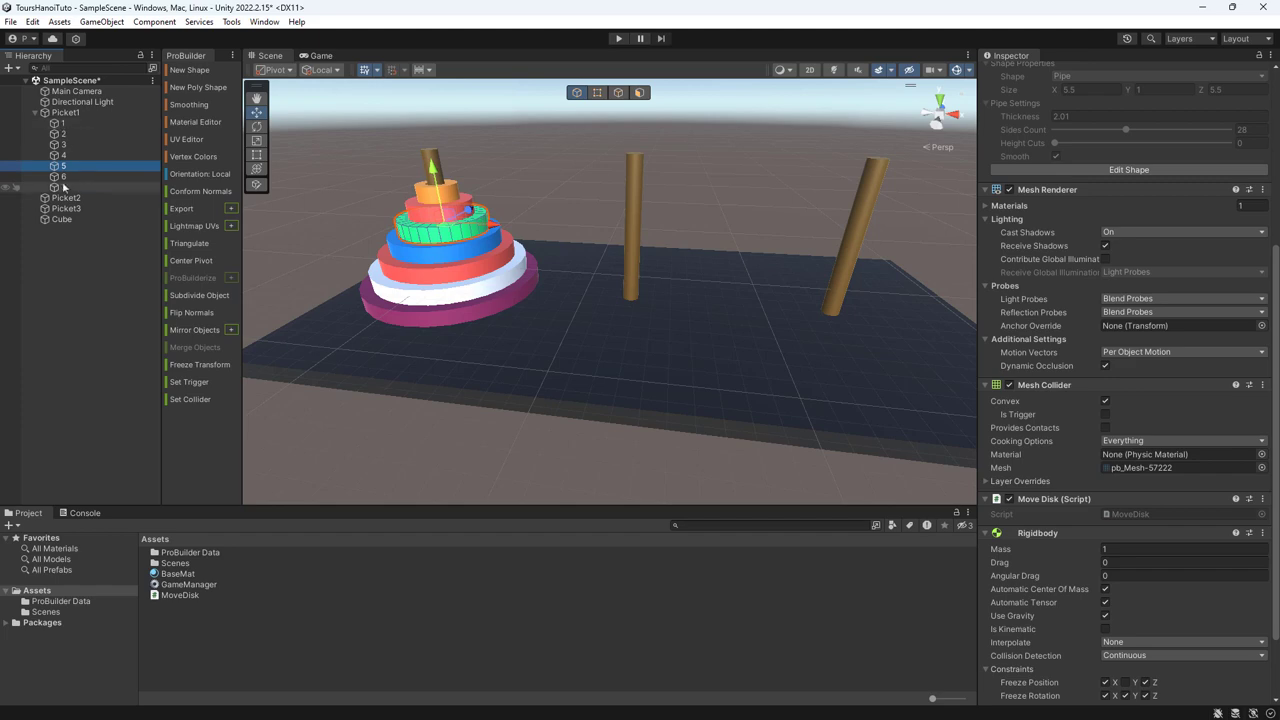
pyautogui.click(63, 187)
pyautogui.click(64, 167)
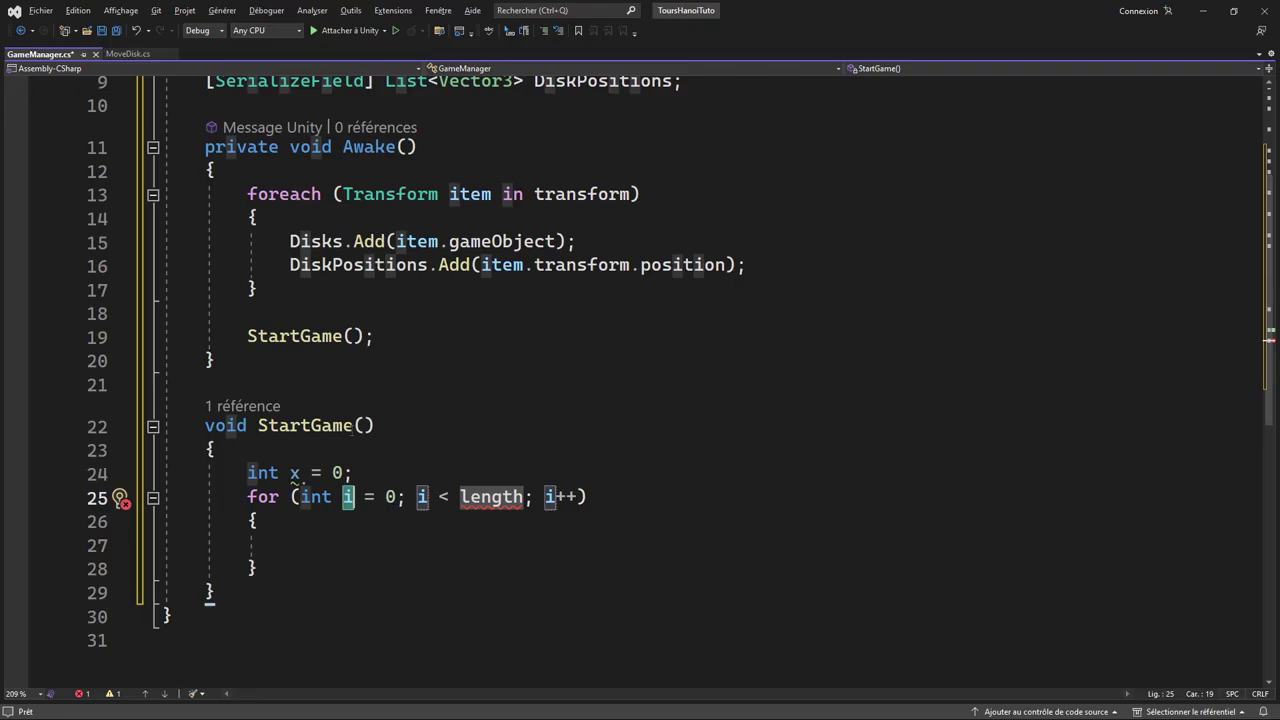
# - Change the for loop's start value from 0 to Disks.Count-1
pyautogui.click(366, 520)
pyautogui.doubleClick(390, 497)
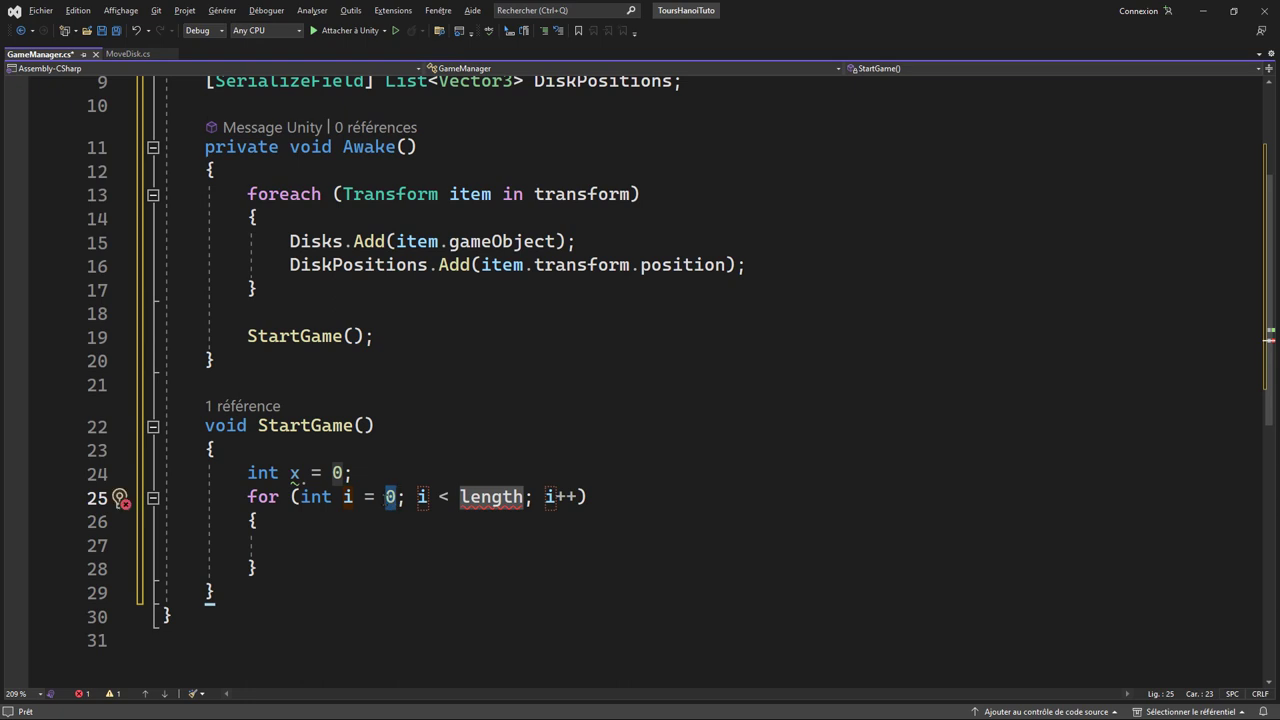
pyautogui.write('Dis')
pyautogui.press('Tab')
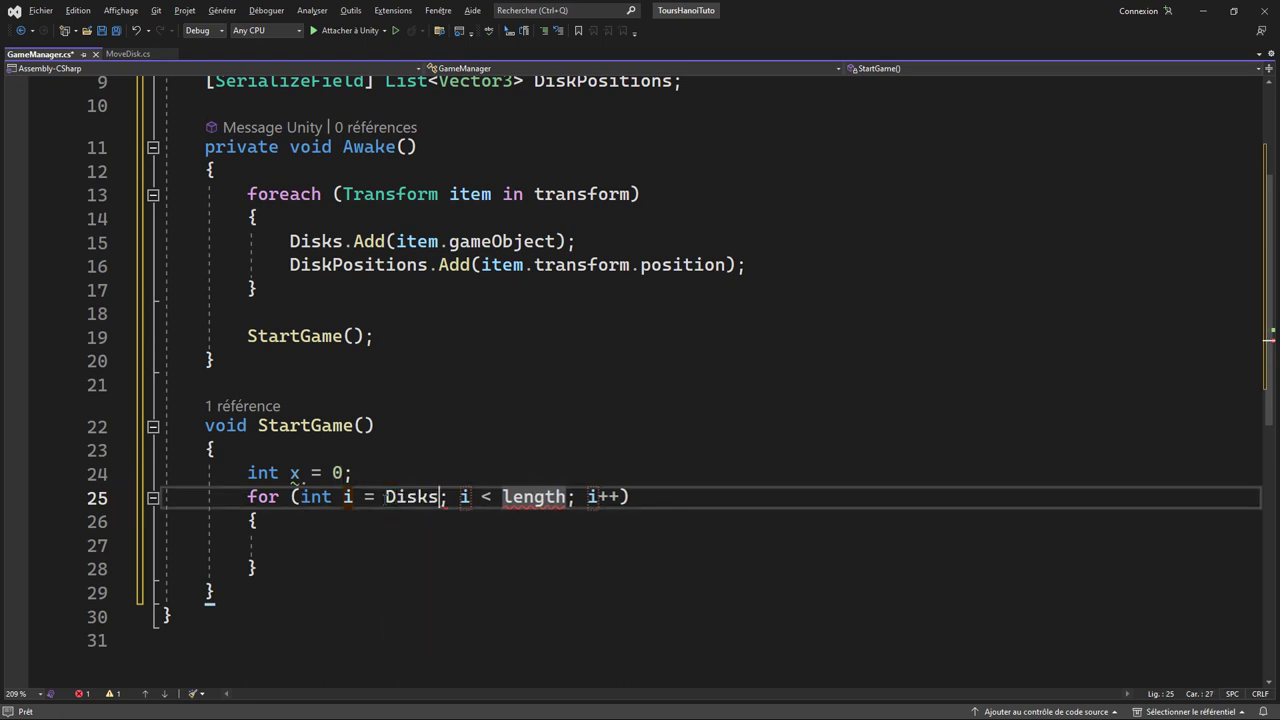
pyautogui.write('.co')
pyautogui.press('Tab')
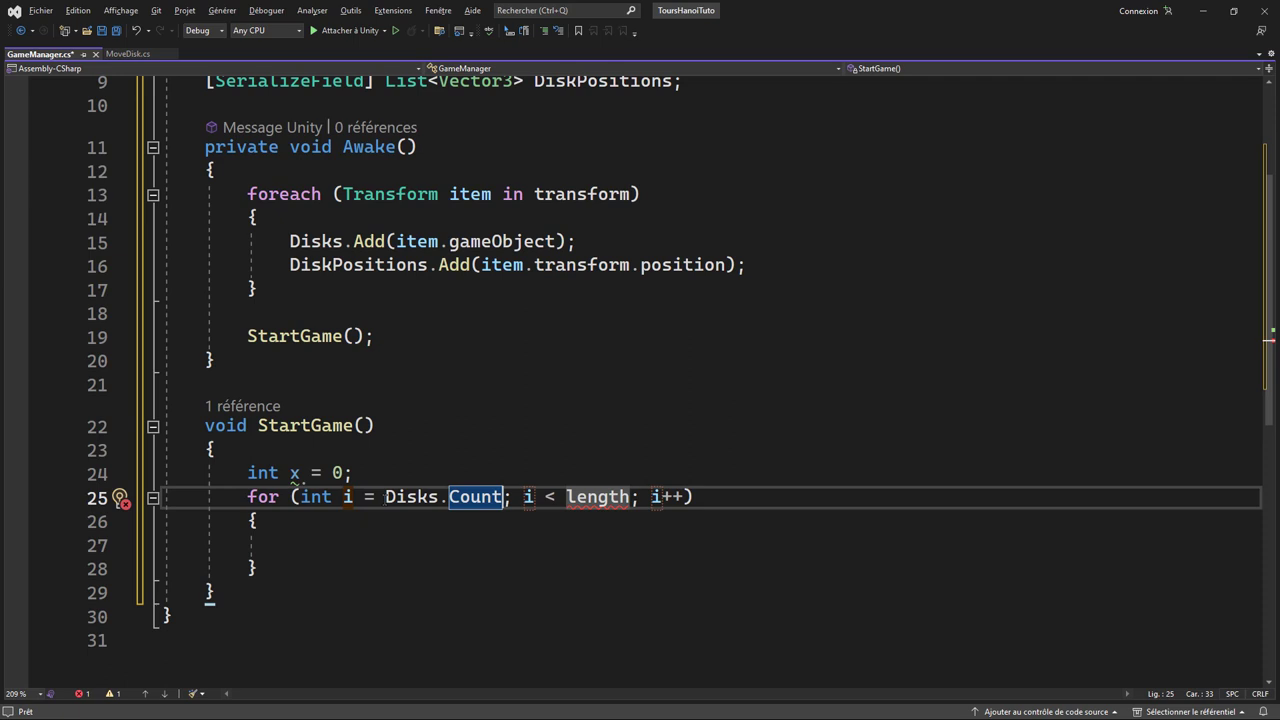
pyautogui.write('-')
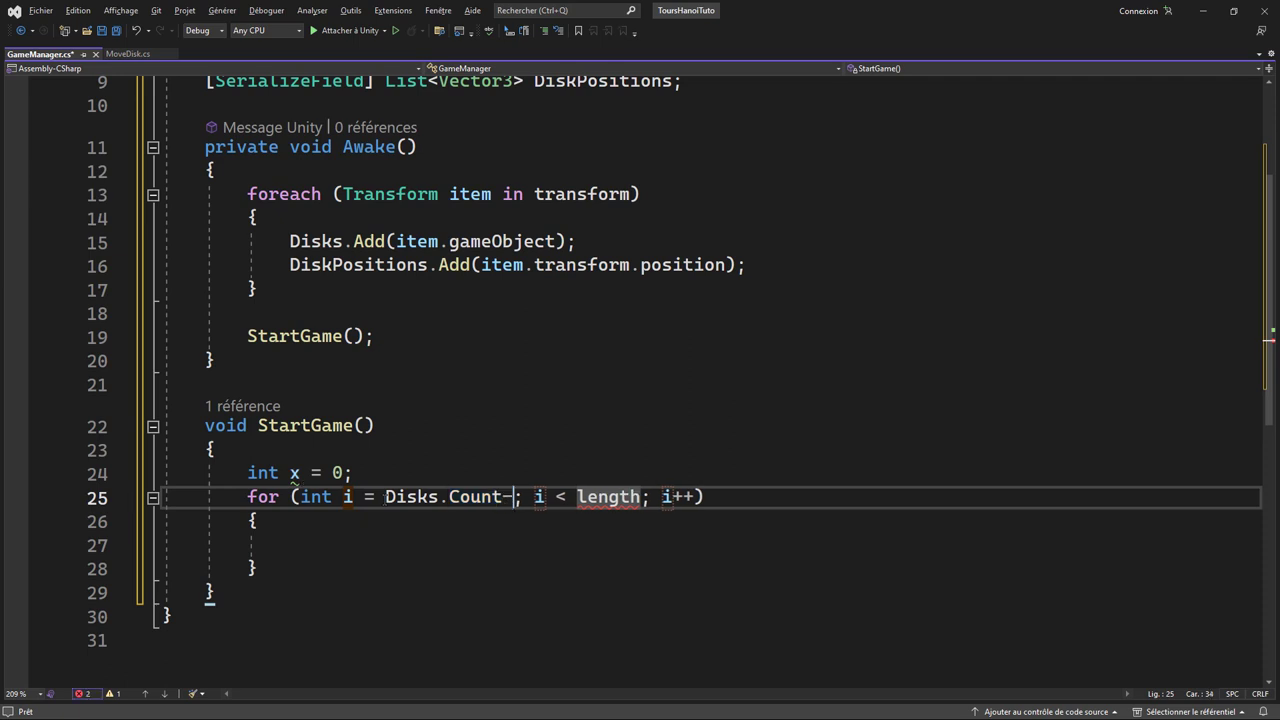
pyautogui.write('1')
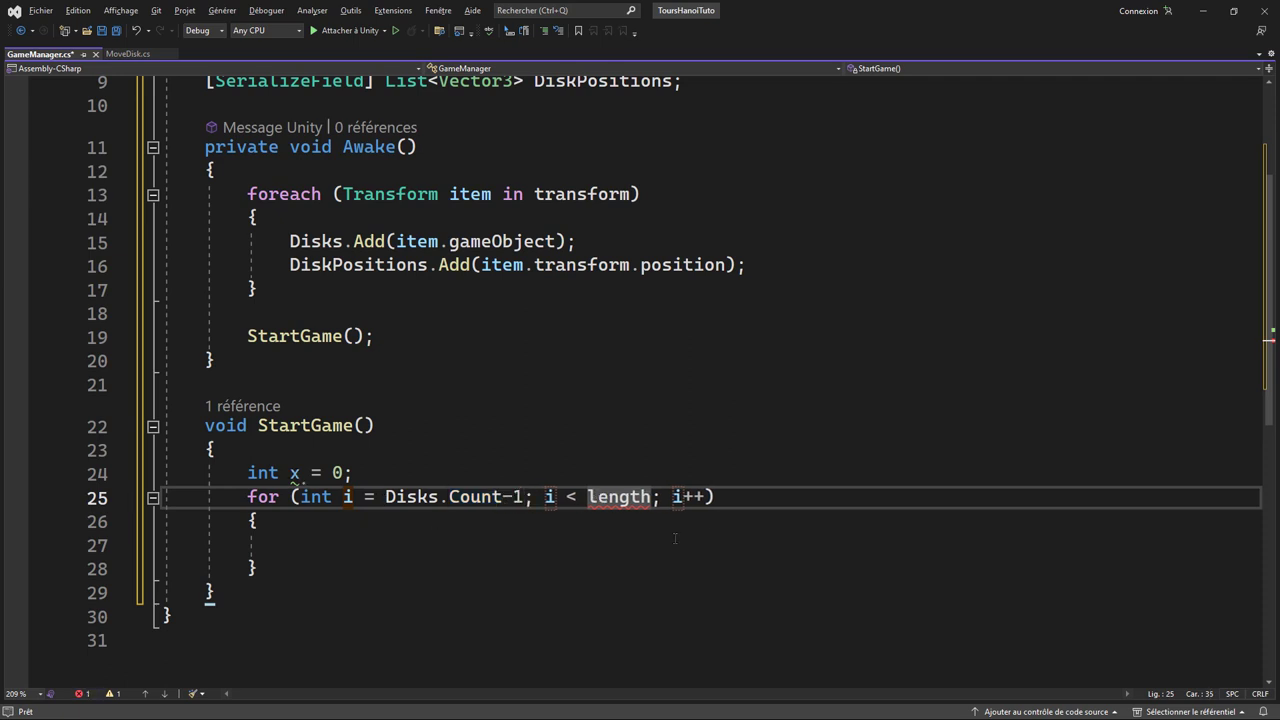
# - Make the loop condition i >=0 and the increment i--
pyautogui.doubleClick(617, 500)
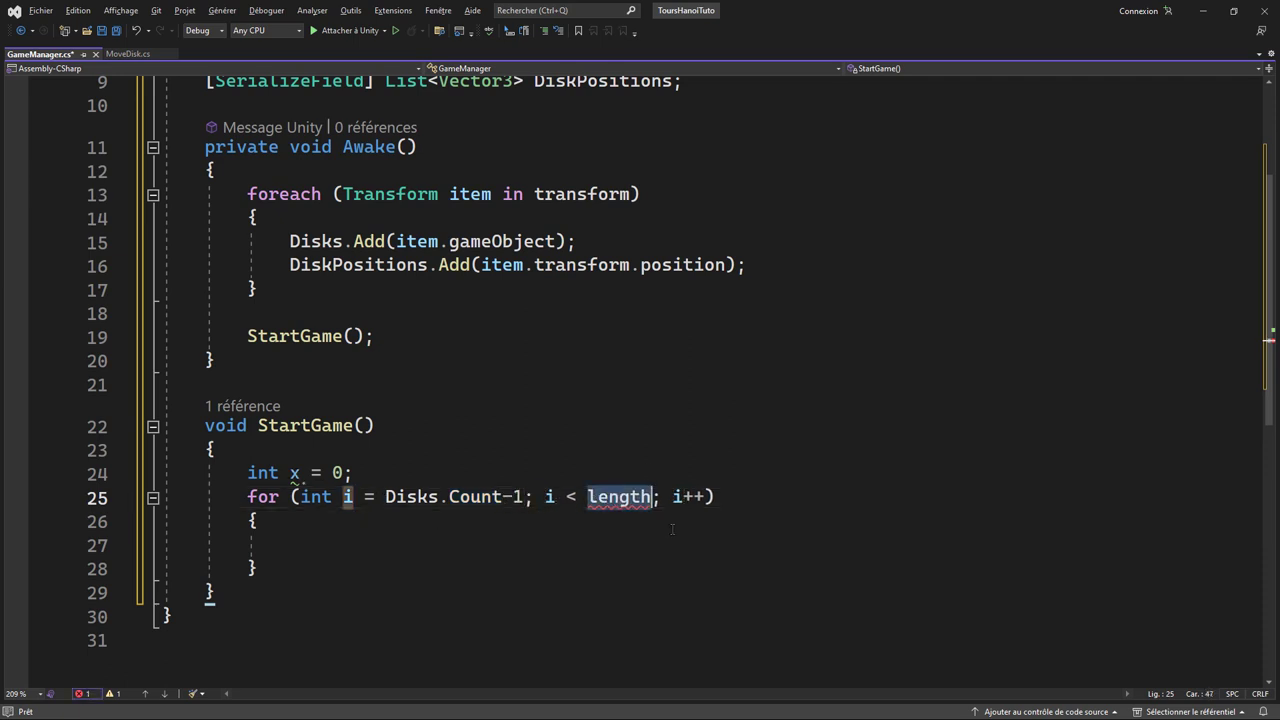
pyautogui.press('BackSpace')
pyautogui.press('BackSpace')
pyautogui.press('BackSpace')
pyautogui.press('BackSpace')
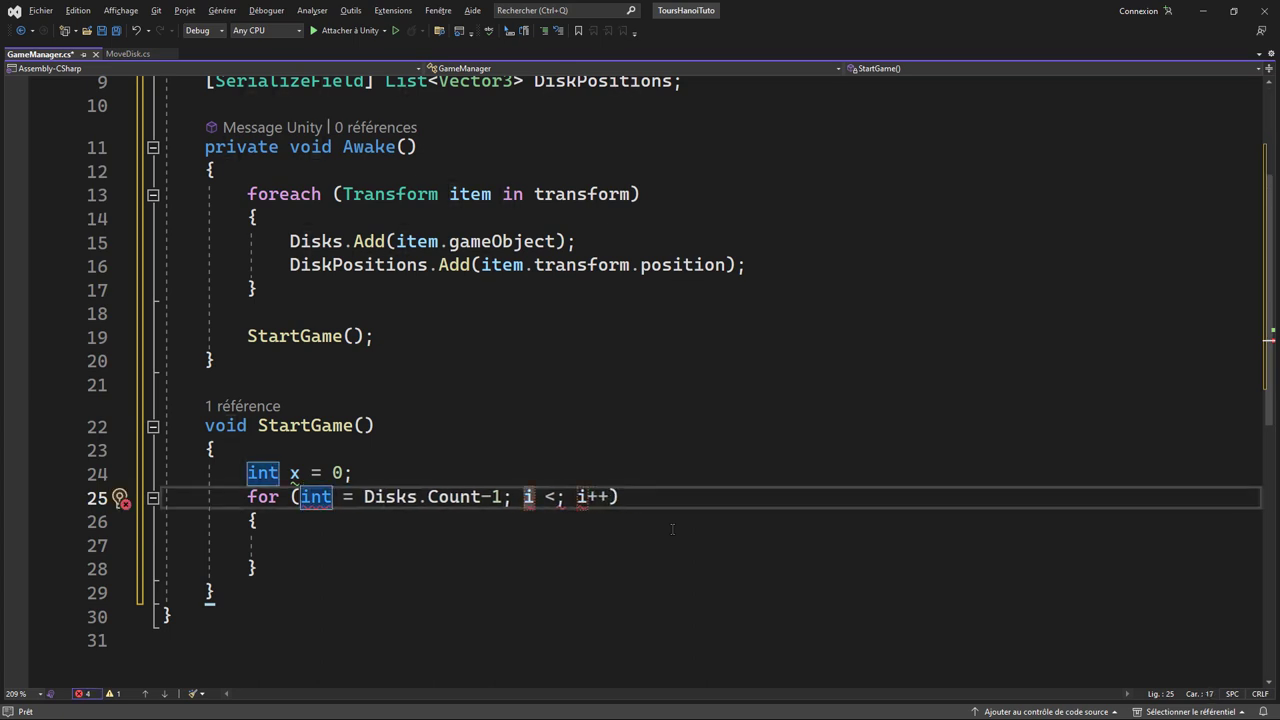
pyautogui.write('i')
pyautogui.press('End')
pyautogui.press('Left')
pyautogui.press('Left')
pyautogui.press('Left')
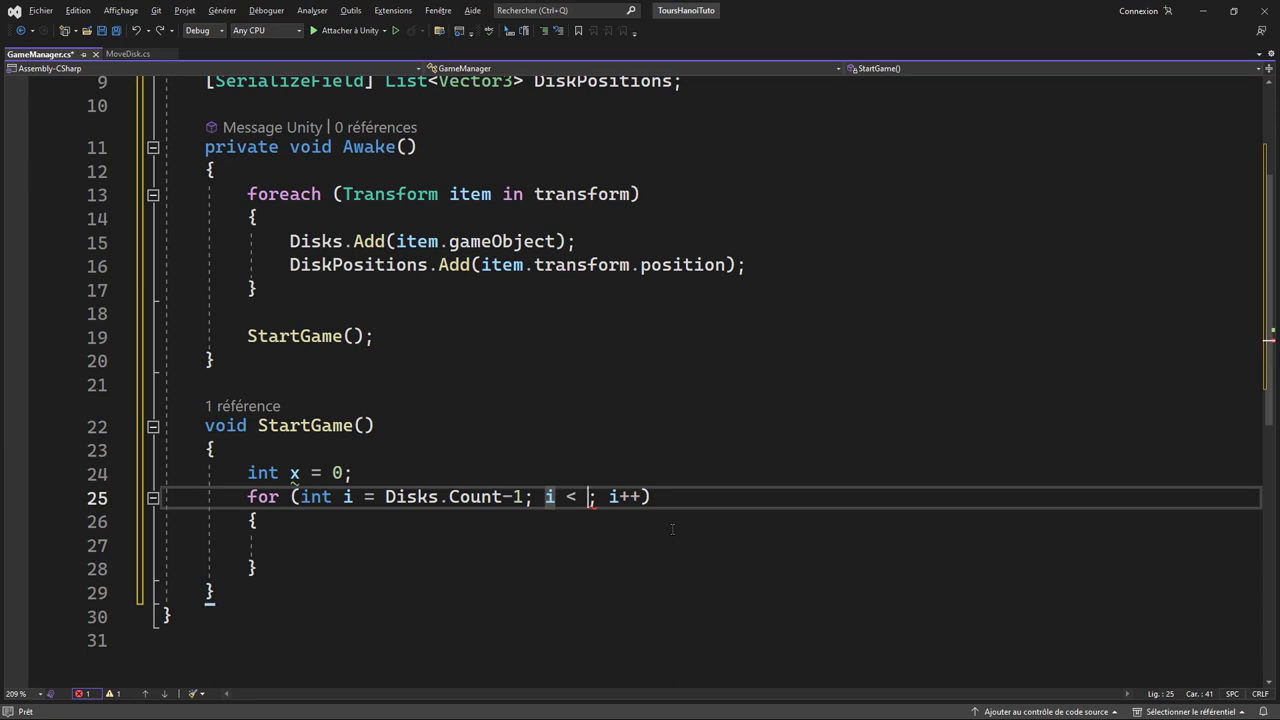
pyautogui.press('Left')
pyautogui.press('Left')
pyautogui.write('>')
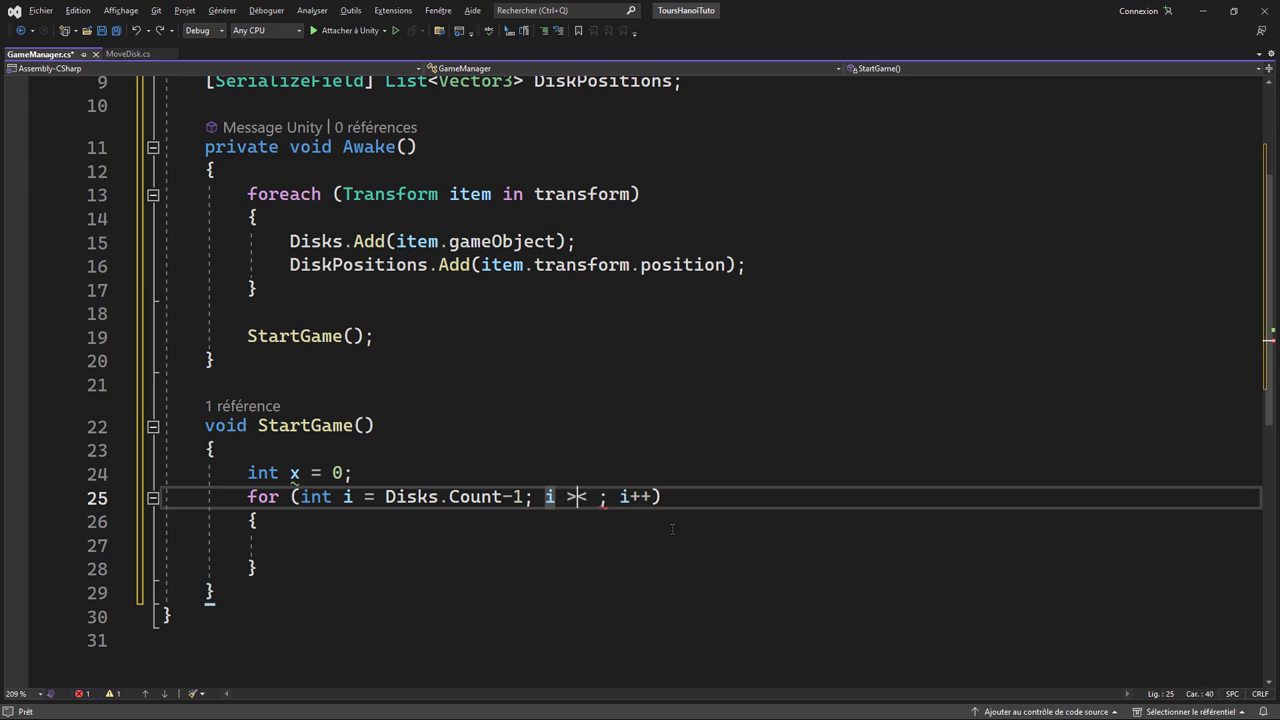
pyautogui.write('=0')
pyautogui.press('End')
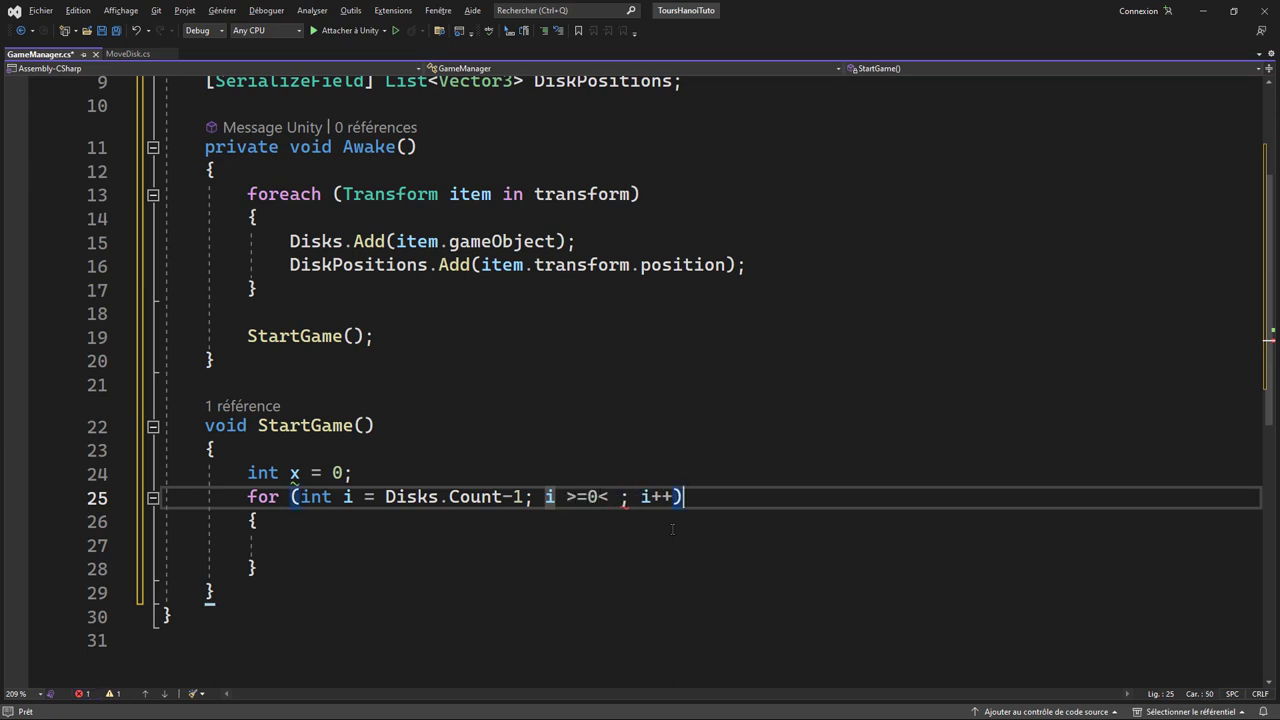
pyautogui.press('Left')
pyautogui.press('Left')
pyautogui.press('Left')
pyautogui.press('BackSpace')
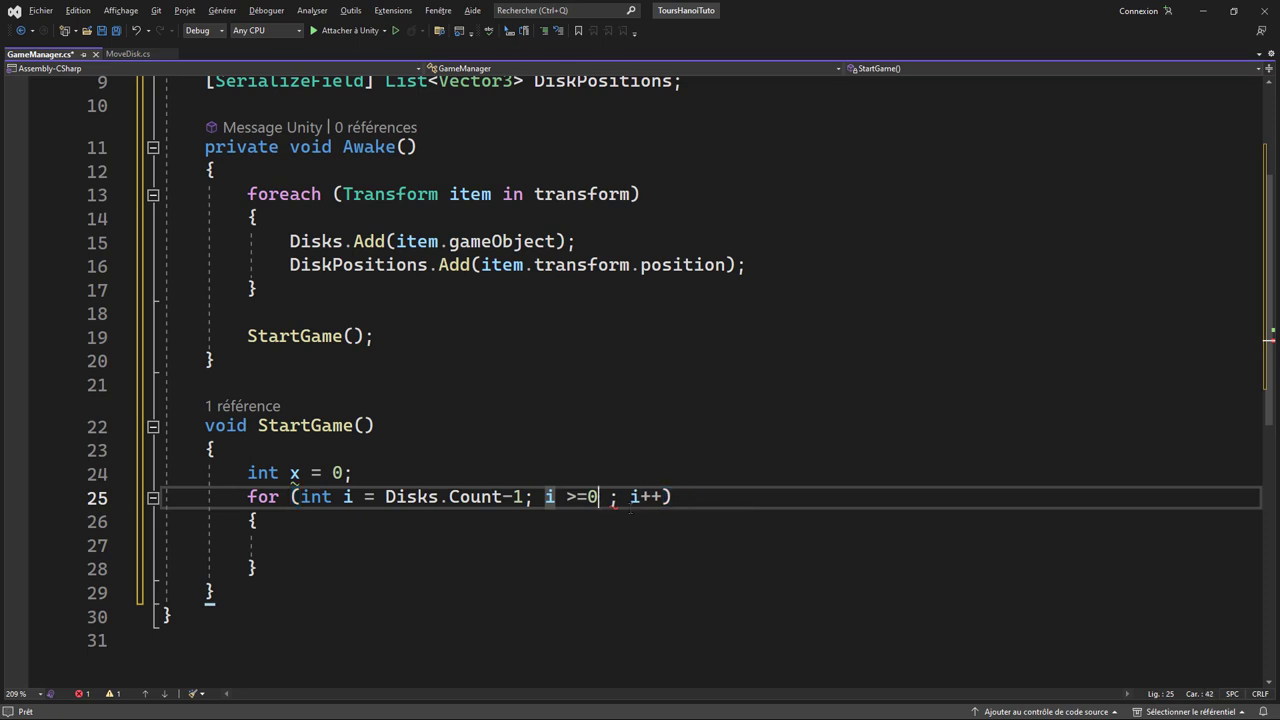
pyautogui.doubleClick(646, 500)
pyautogui.write('-')
pyautogui.write('-')
pyautogui.moveTo(418, 545); pyautogui.dragTo(418, 521)
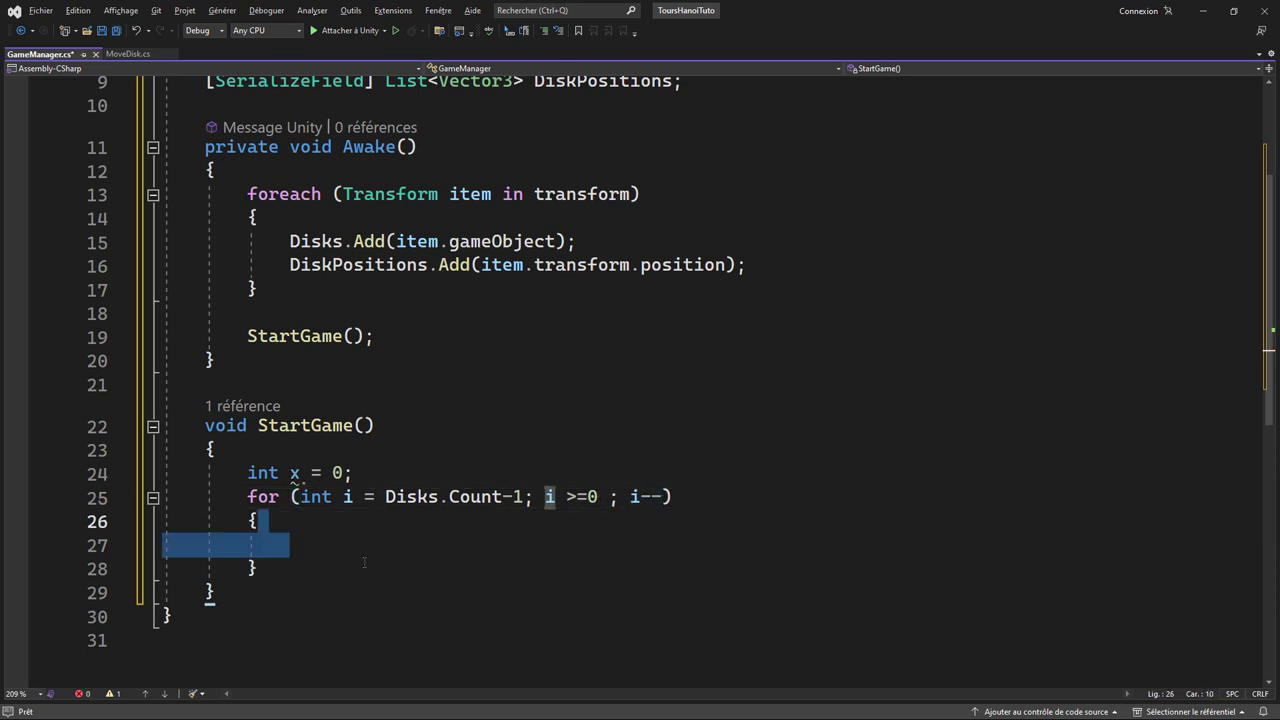
# - Add an if (x < DiskLevel) block that calls Disks[i].SetActive(true)
pyautogui.click(393, 553)
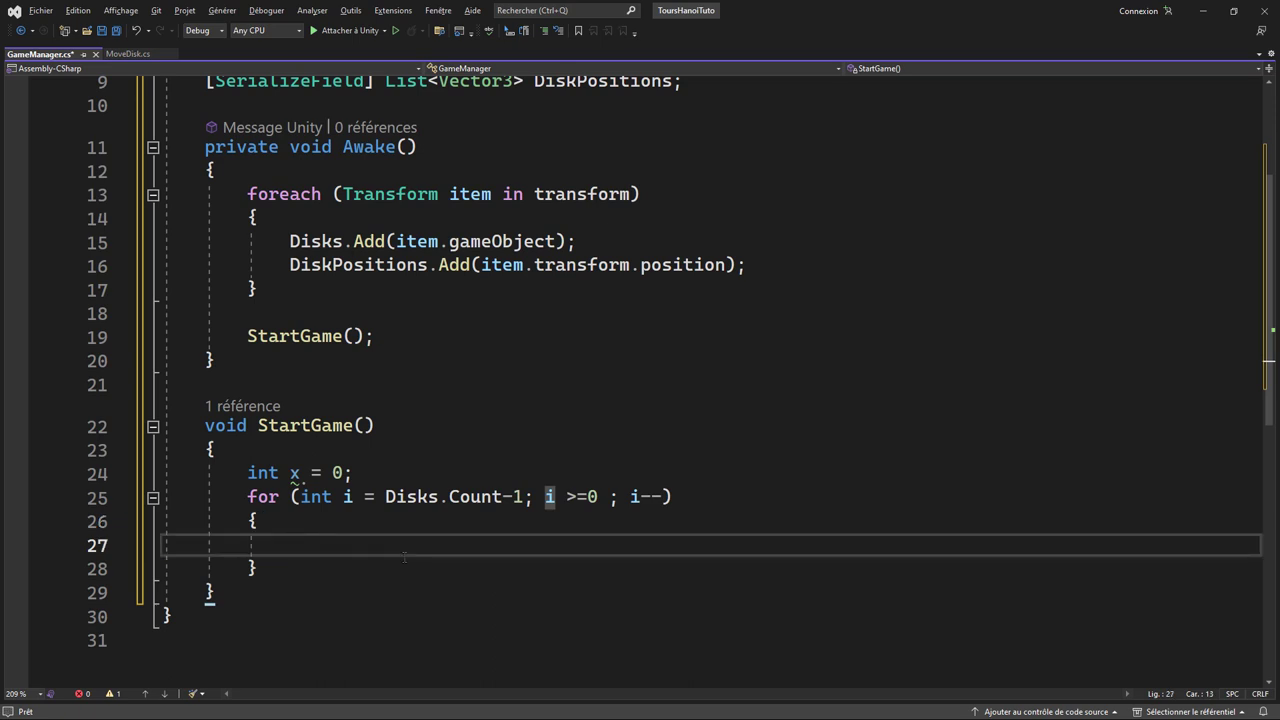
pyautogui.write('if(x ')
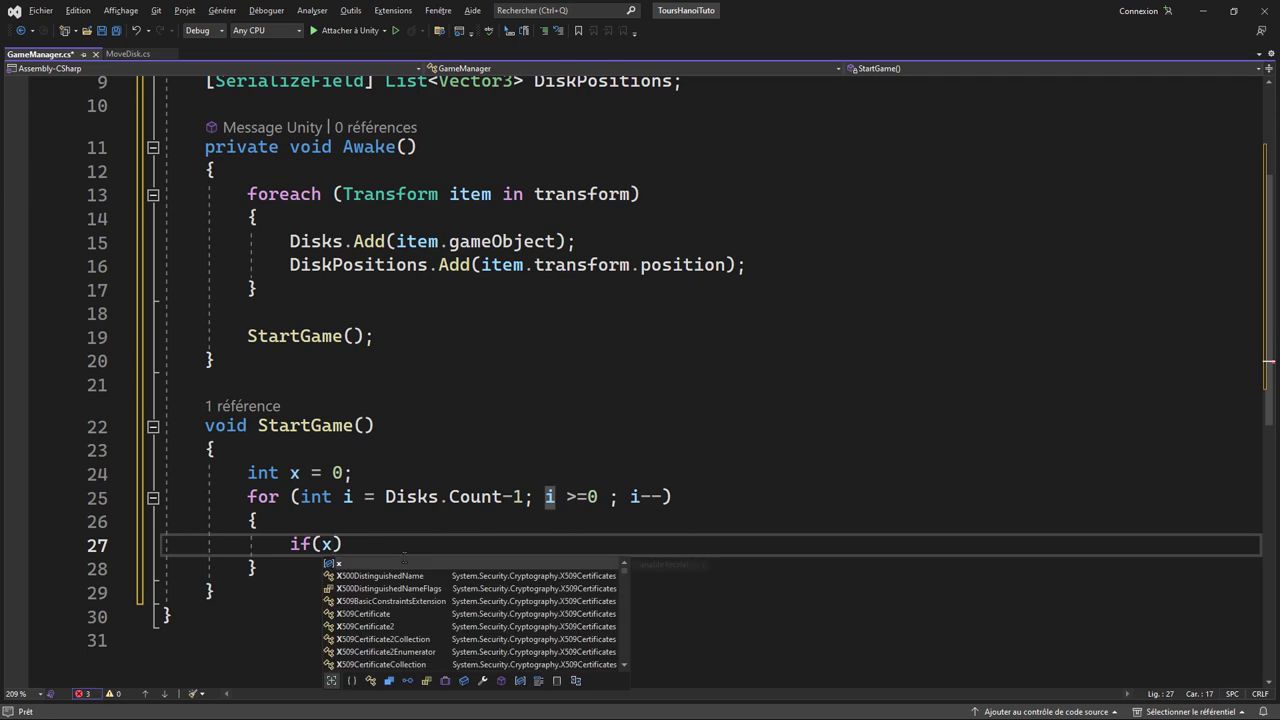
pyautogui.write('< d')
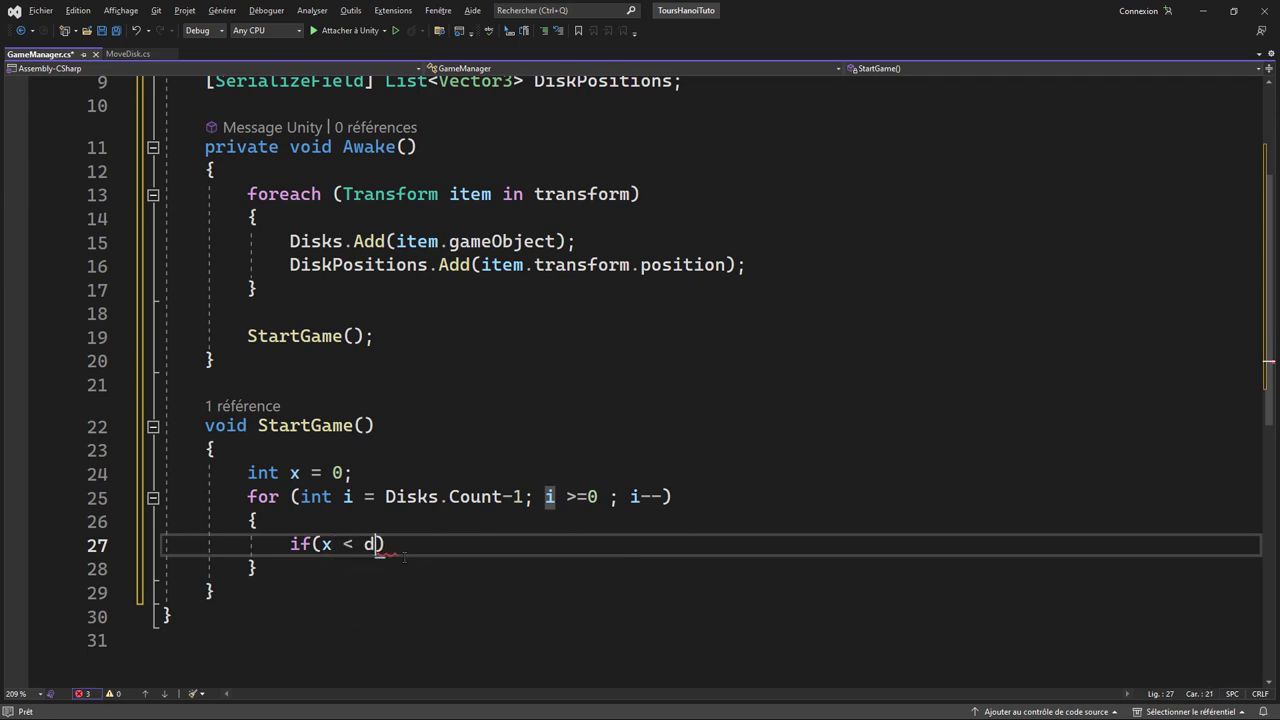
pyautogui.write('is')
pyautogui.press('Up')
pyautogui.press('Up')
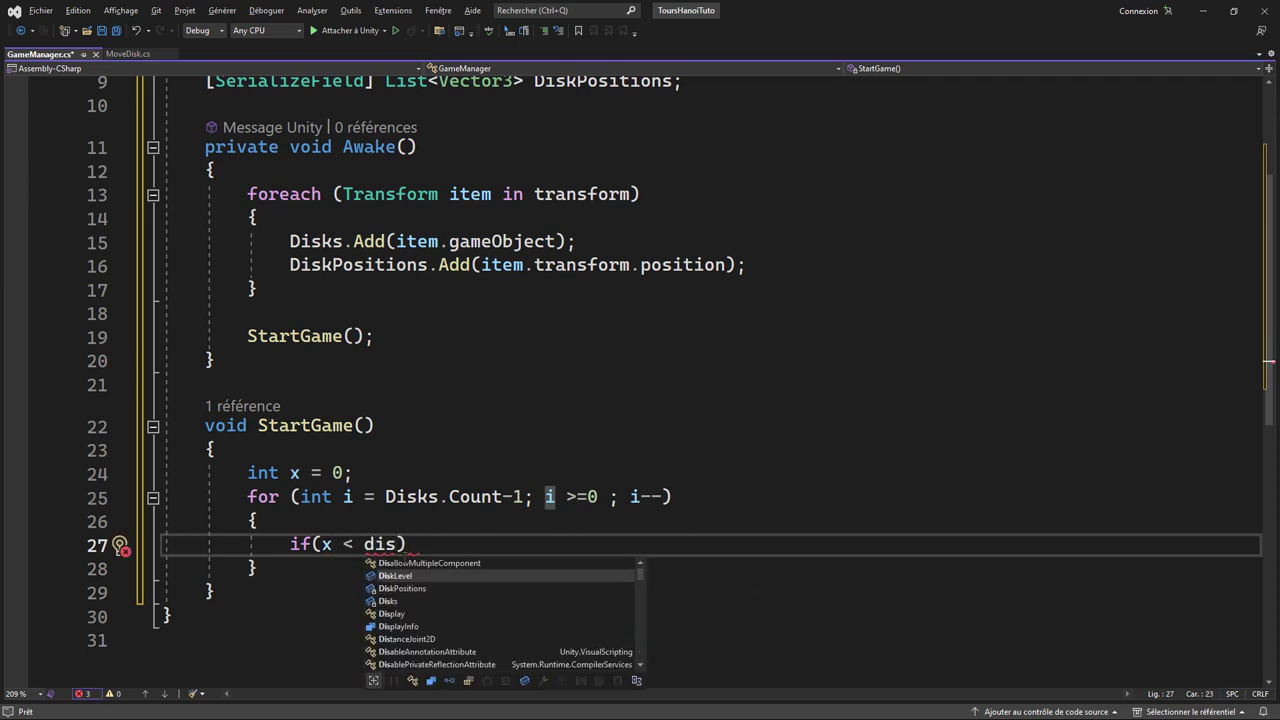
pyautogui.press('Tab')
pyautogui.write(')')
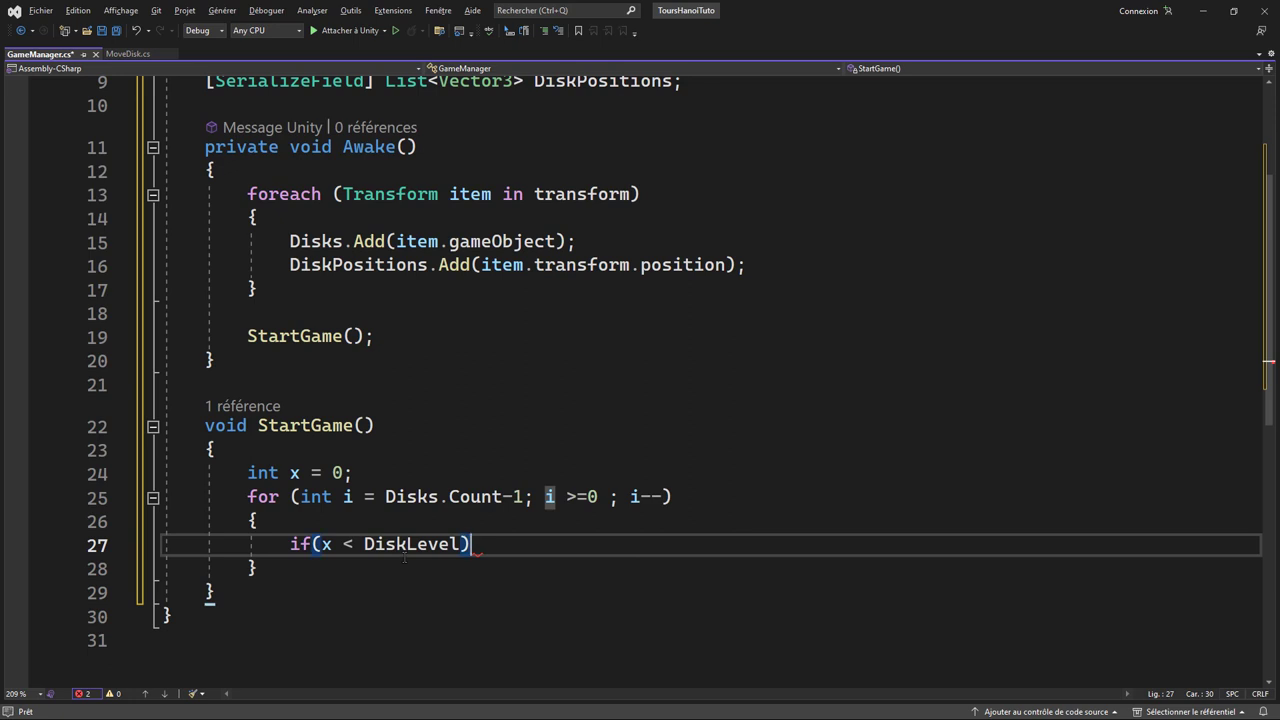
pyautogui.press('Return')
pyautogui.write('{')
pyautogui.press('Return')
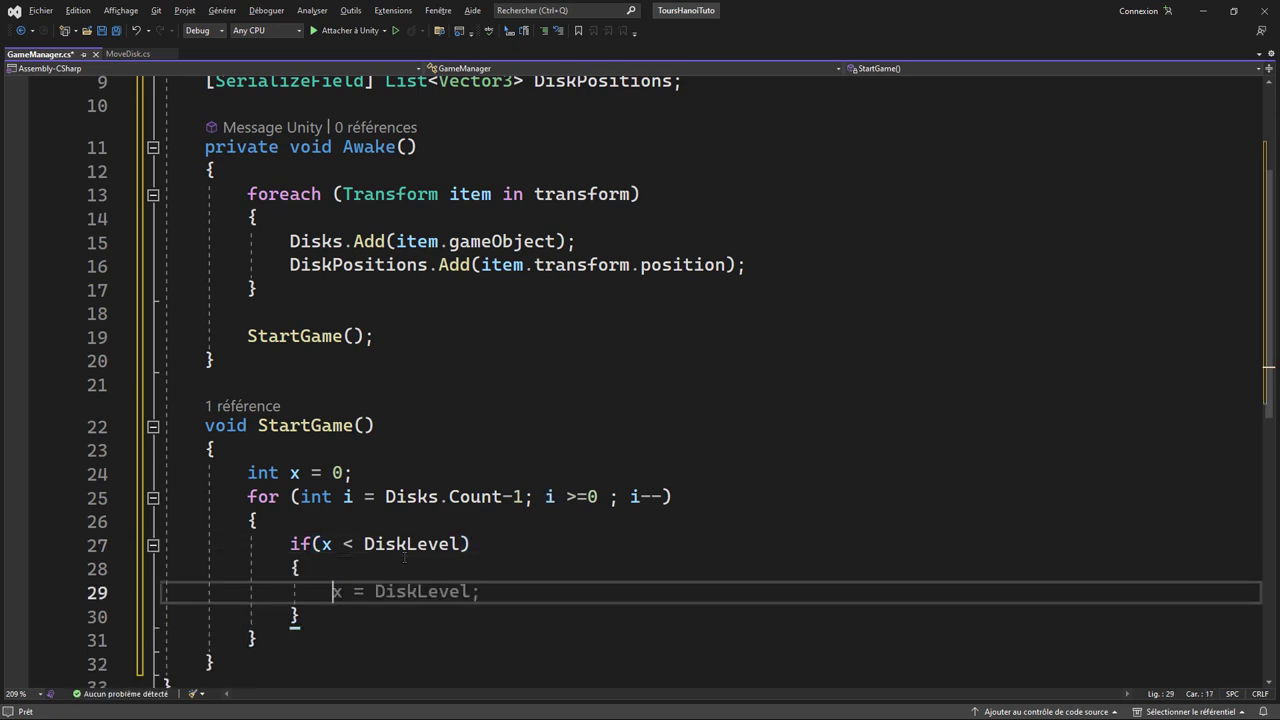
pyautogui.write('Disk')
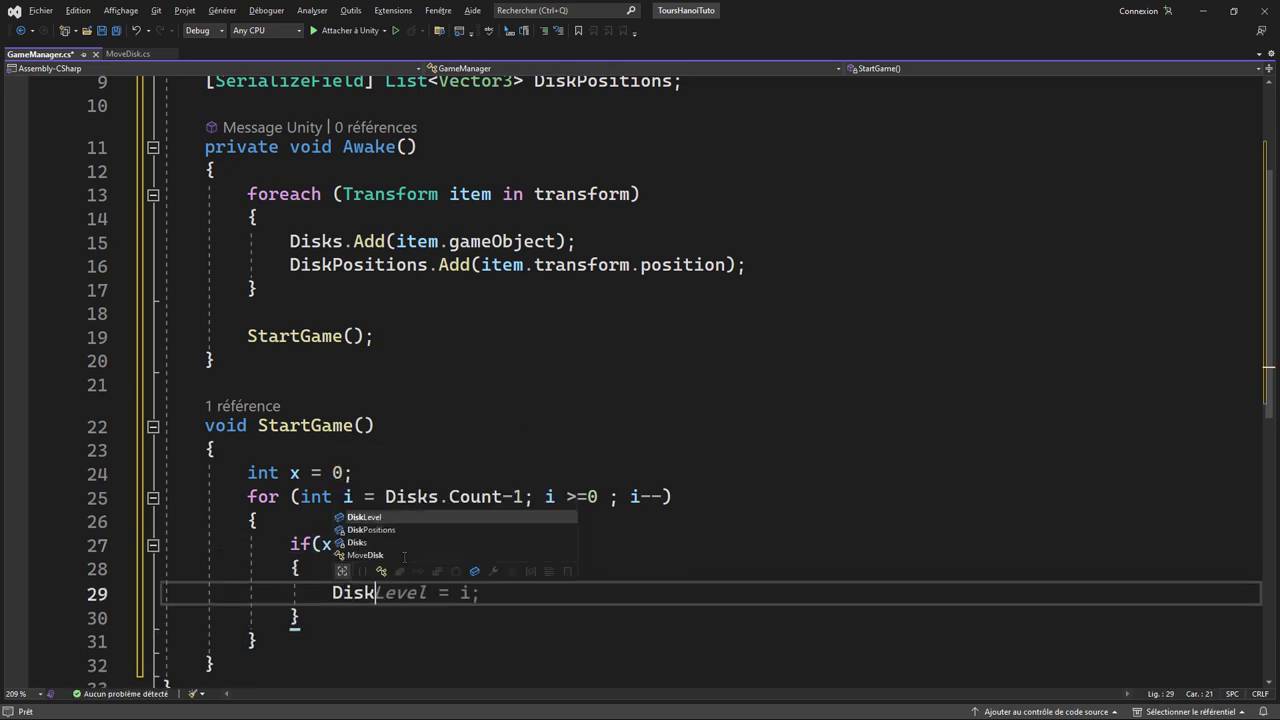
pyautogui.write('s[')
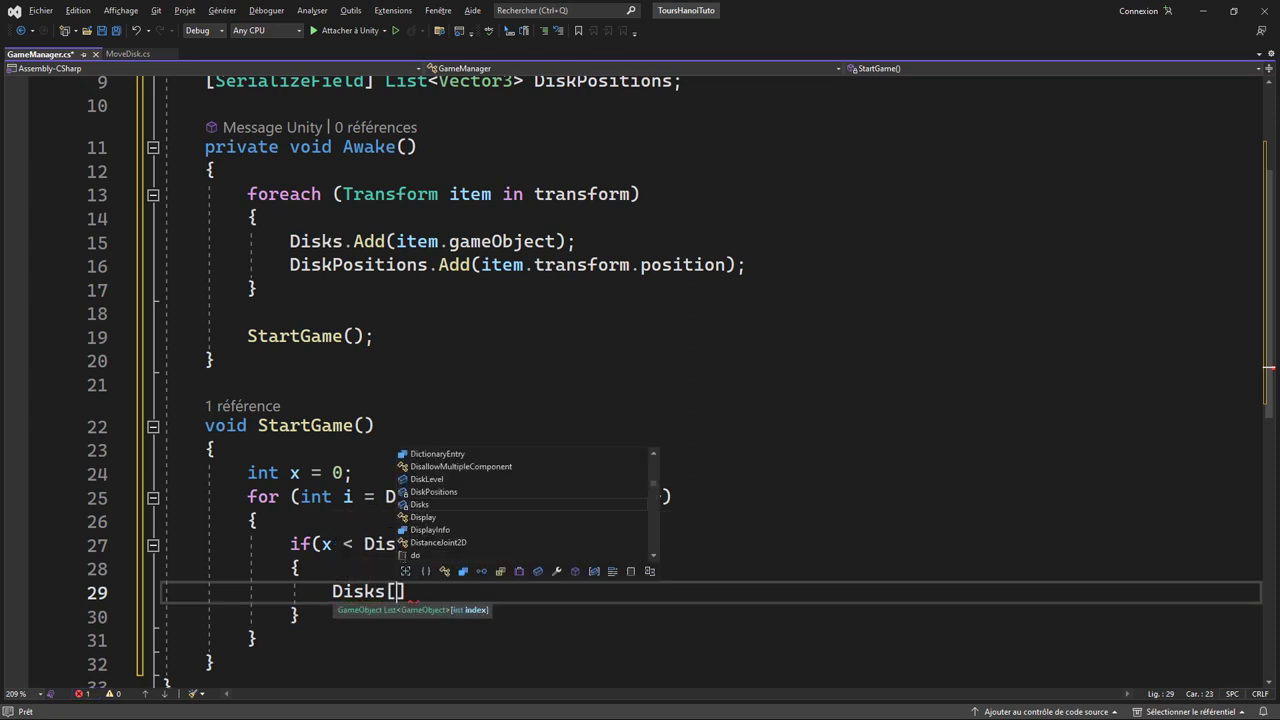
pyautogui.write('i].s')
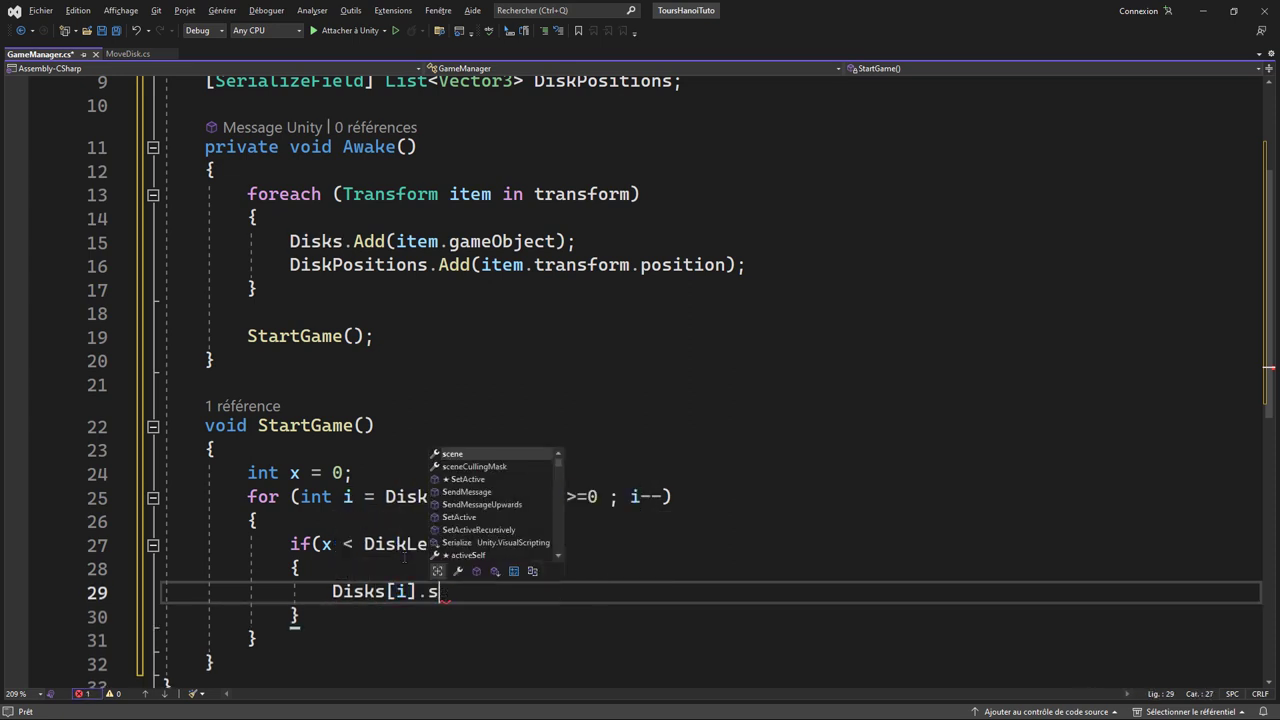
pyautogui.write('et')
pyautogui.press('Tab')
pyautogui.press('Return')
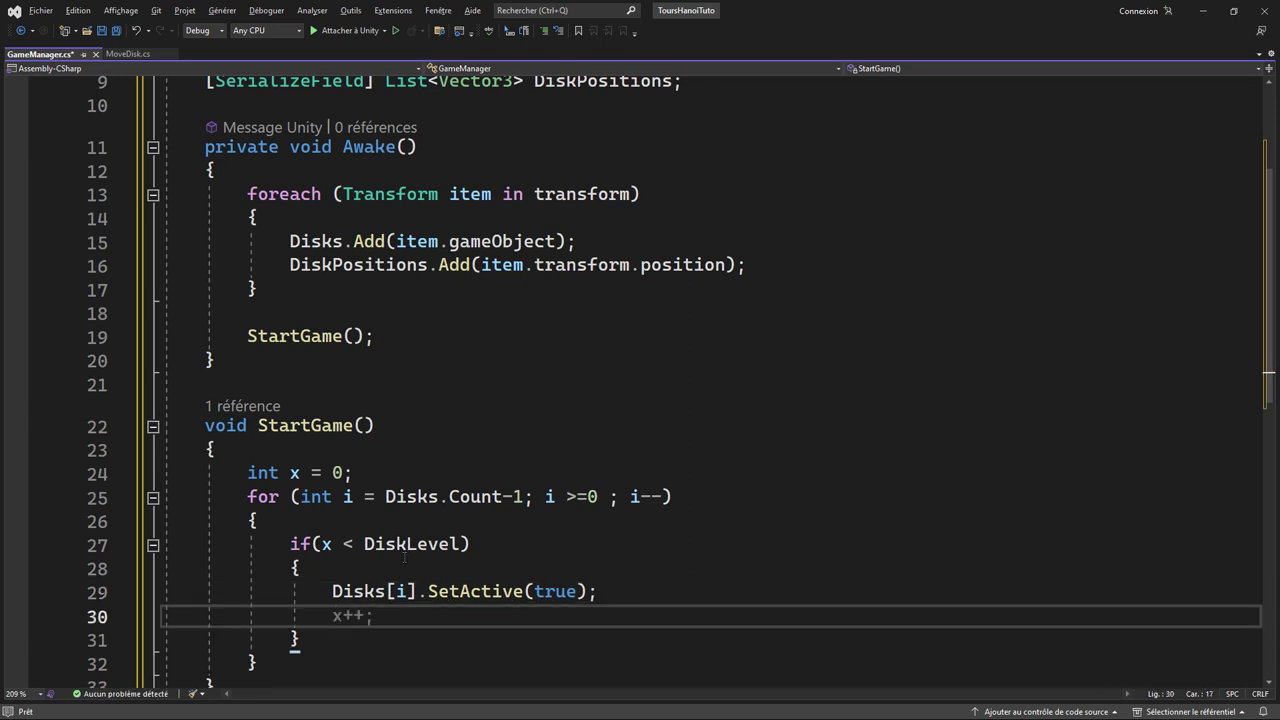
# - Parent the disk with Disks[i].transform.SetParent(transform, false)
pyautogui.write('disk')
pyautogui.press('Tab')
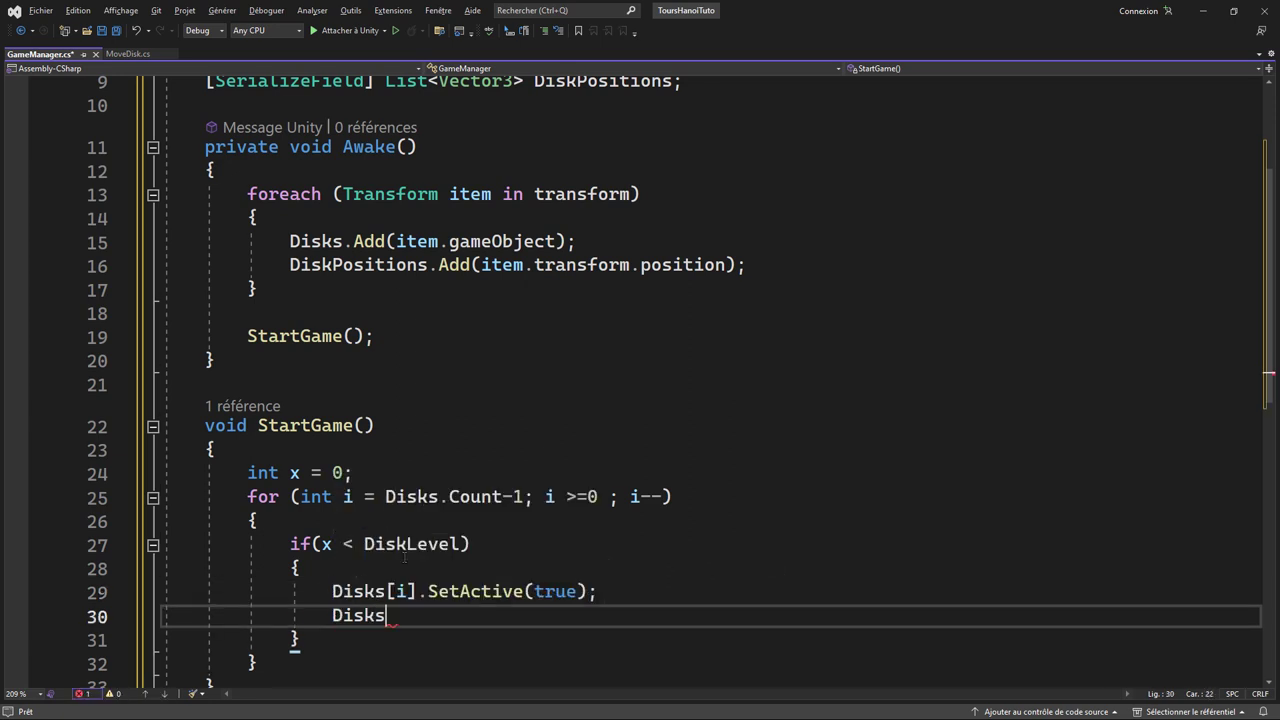
pyautogui.write('[i]')
pyautogui.press('Down')
pyautogui.press('Up')
pyautogui.write('.transform')
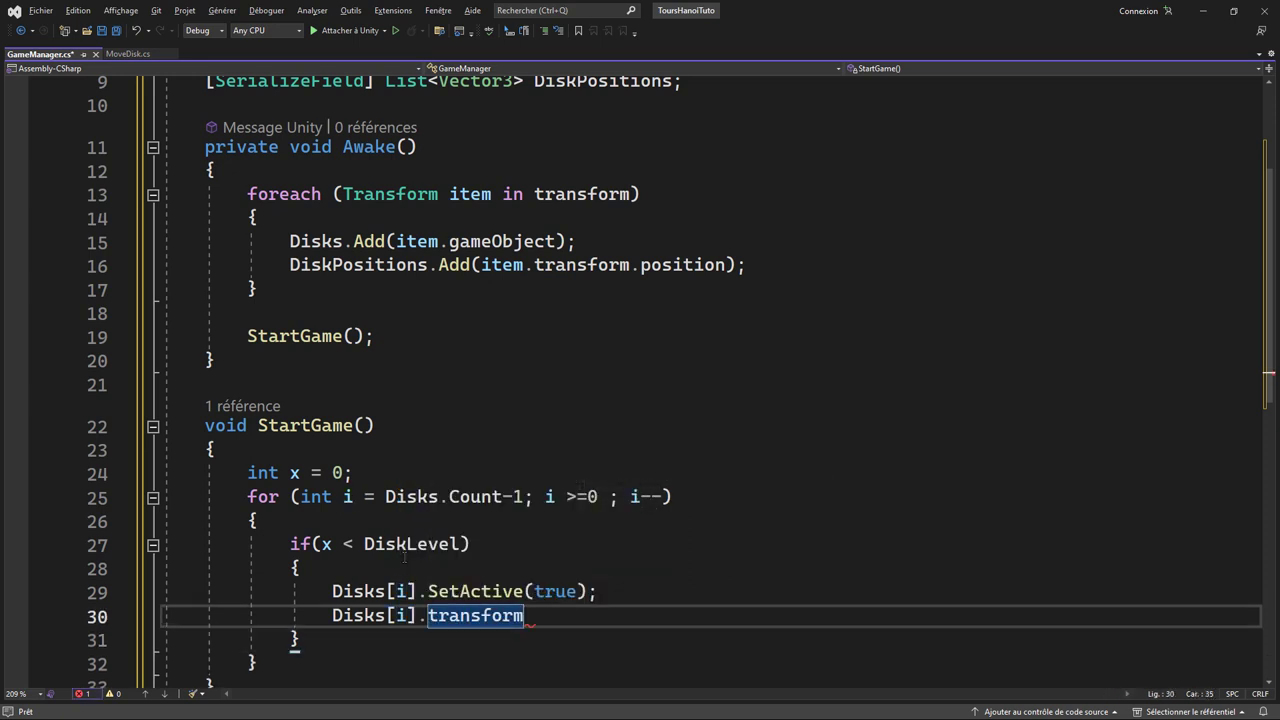
pyautogui.write('.se')
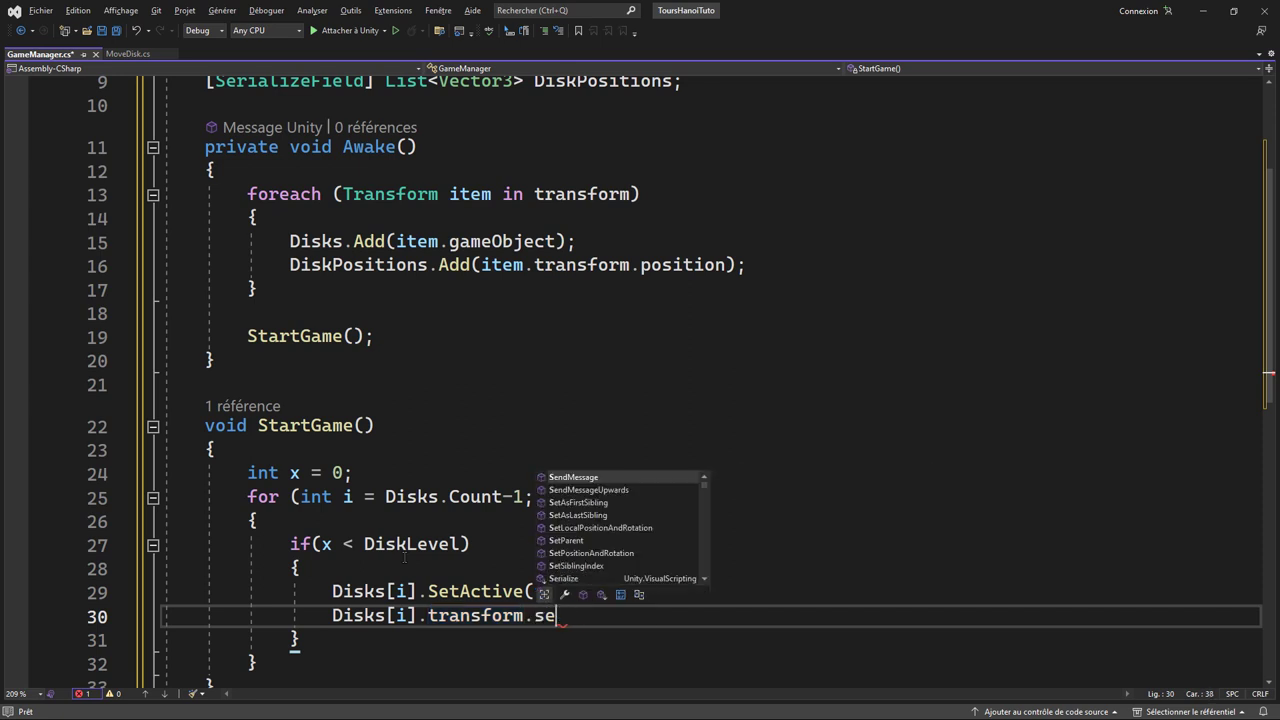
pyautogui.write('t')
pyautogui.press('Down')
pyautogui.press('Tab')
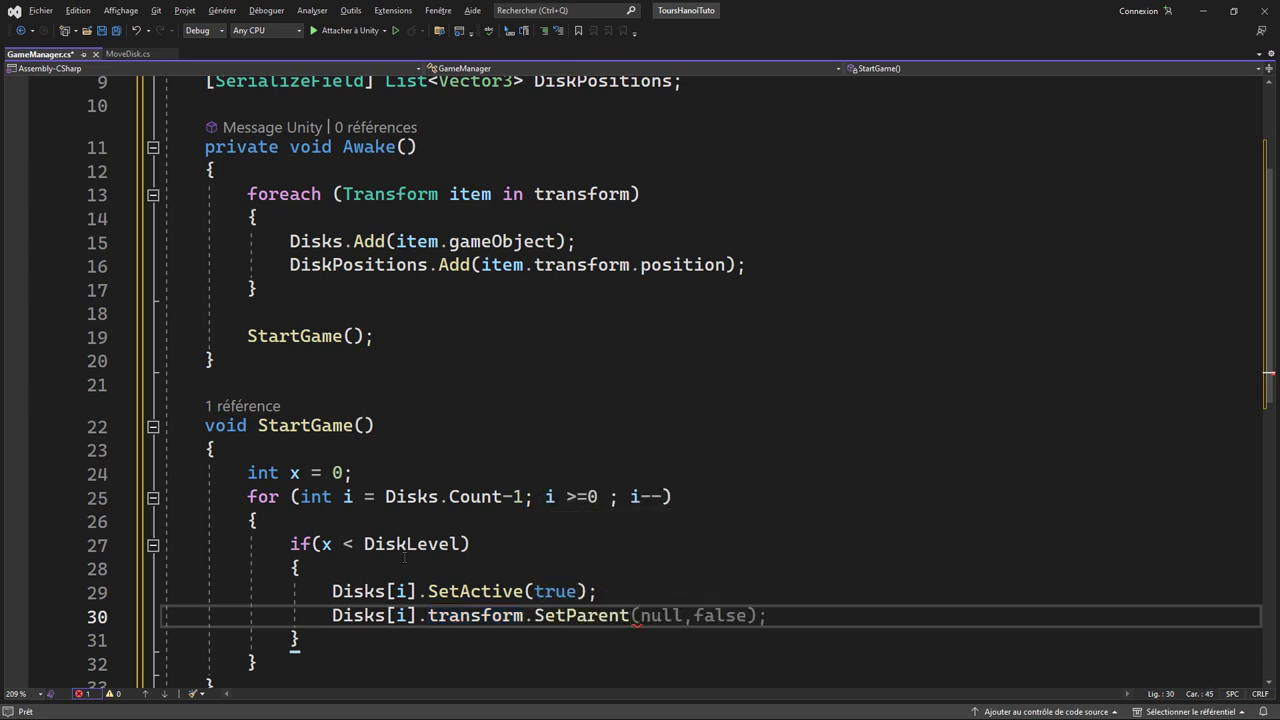
pyautogui.write('(tra')
pyautogui.press('Tab')
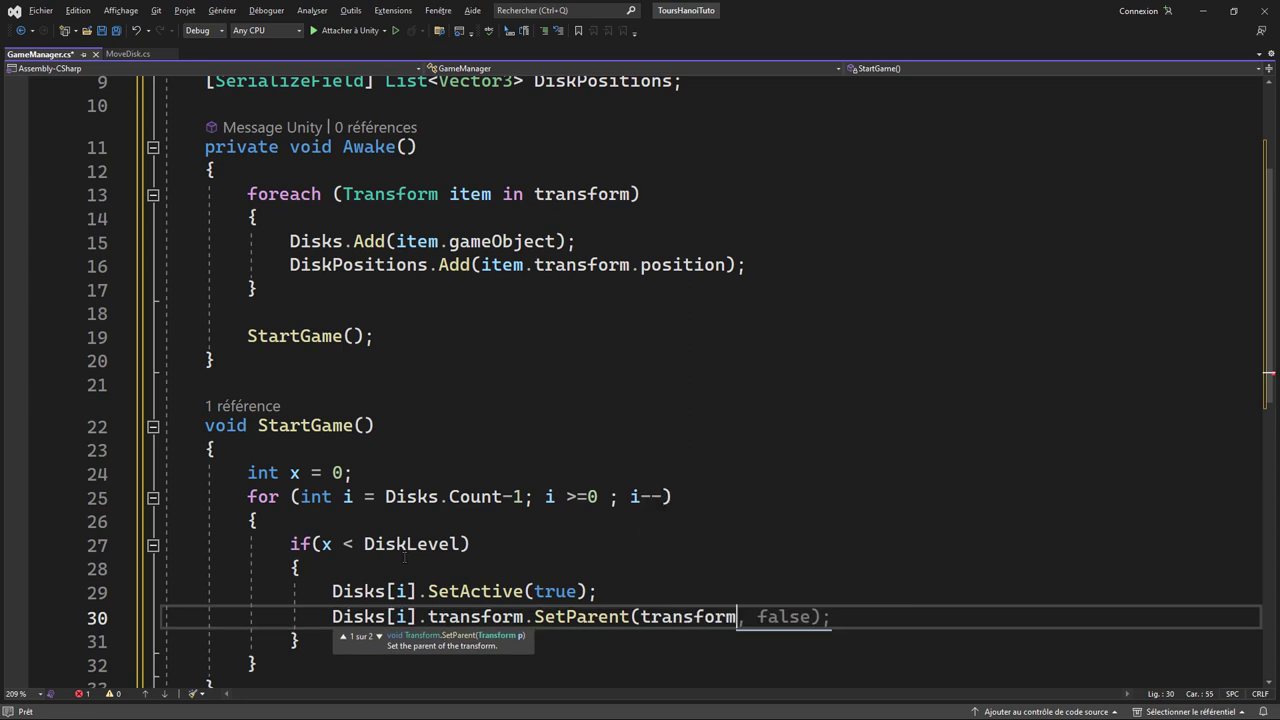
pyautogui.press('Tab')
pyautogui.press('Return')
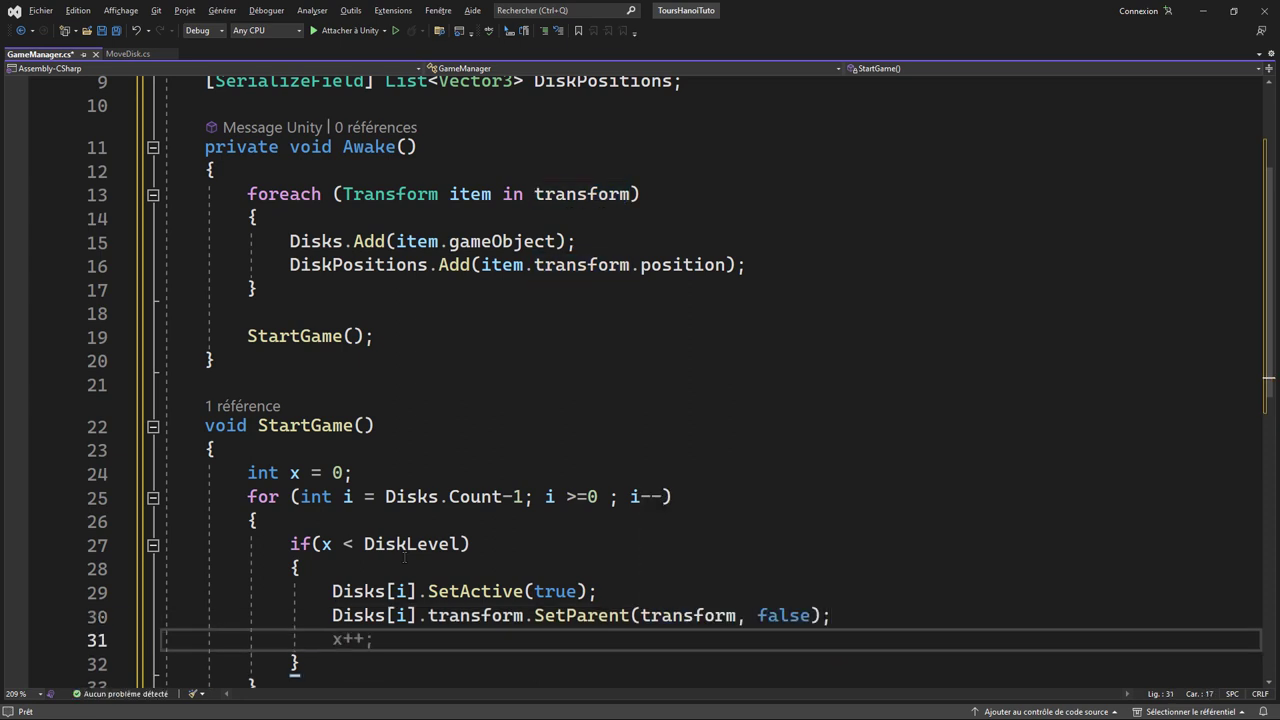
# - Set Disks[i].transform.position = DiskPositions[i]; inside the if block
pyautogui.write('Dis')
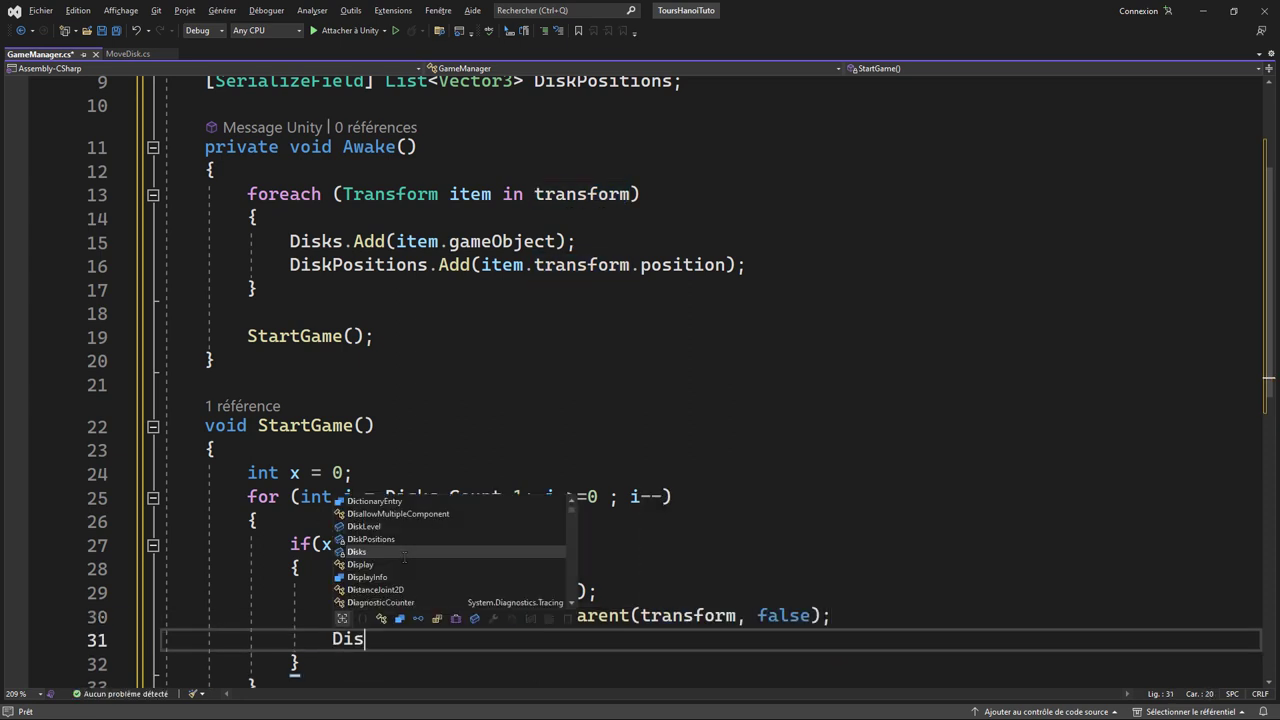
pyautogui.press('Tab')
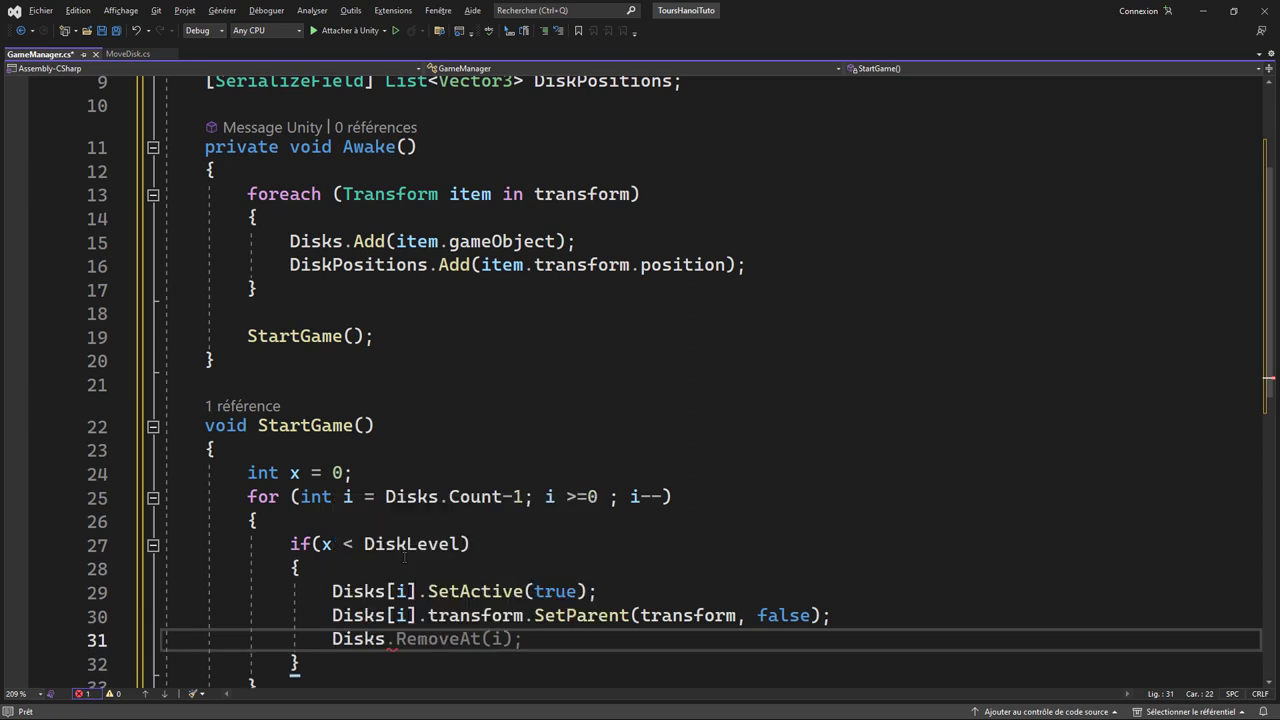
pyautogui.write('[i')
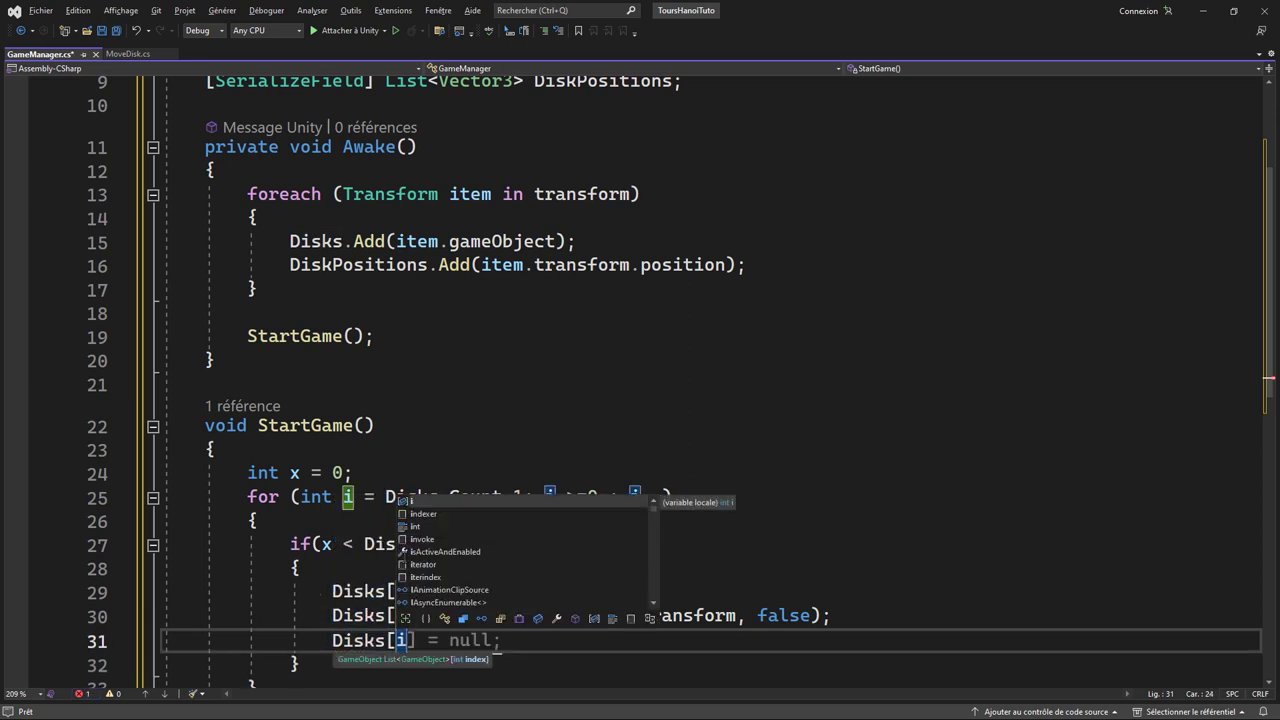
pyautogui.write('].t')
pyautogui.press('Tab')
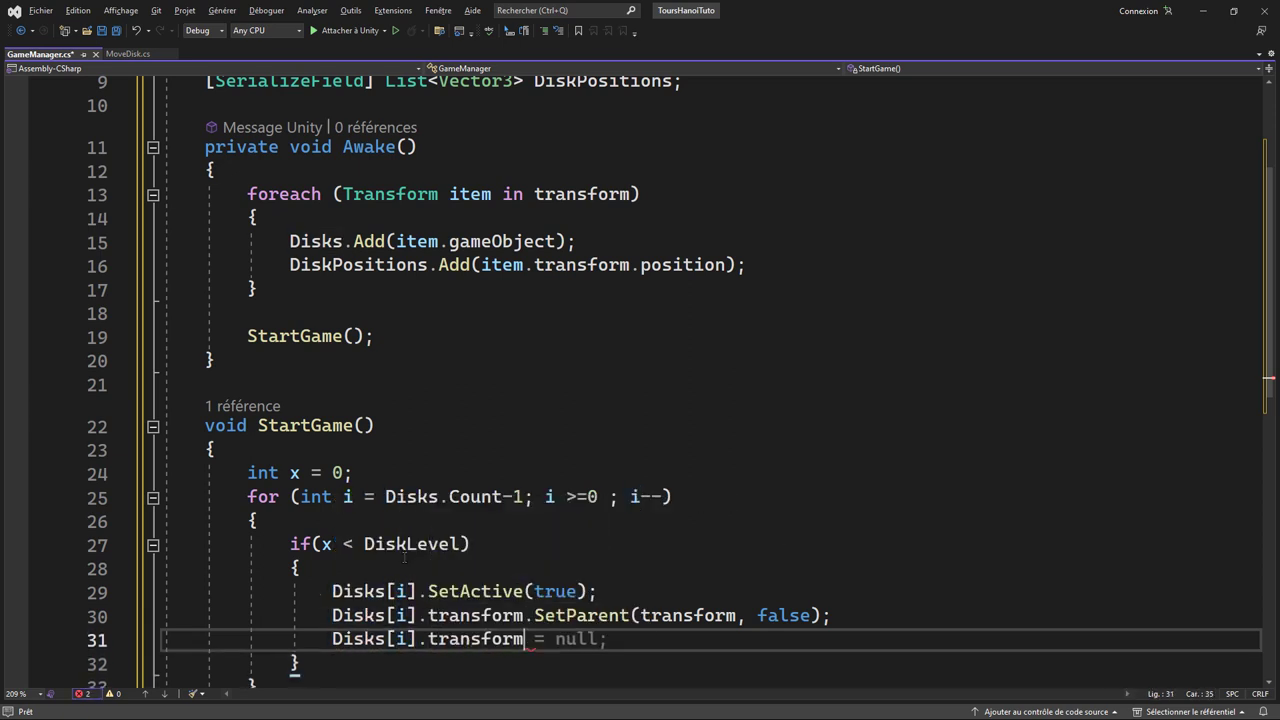
pyautogui.write('.po')
pyautogui.press('Tab')
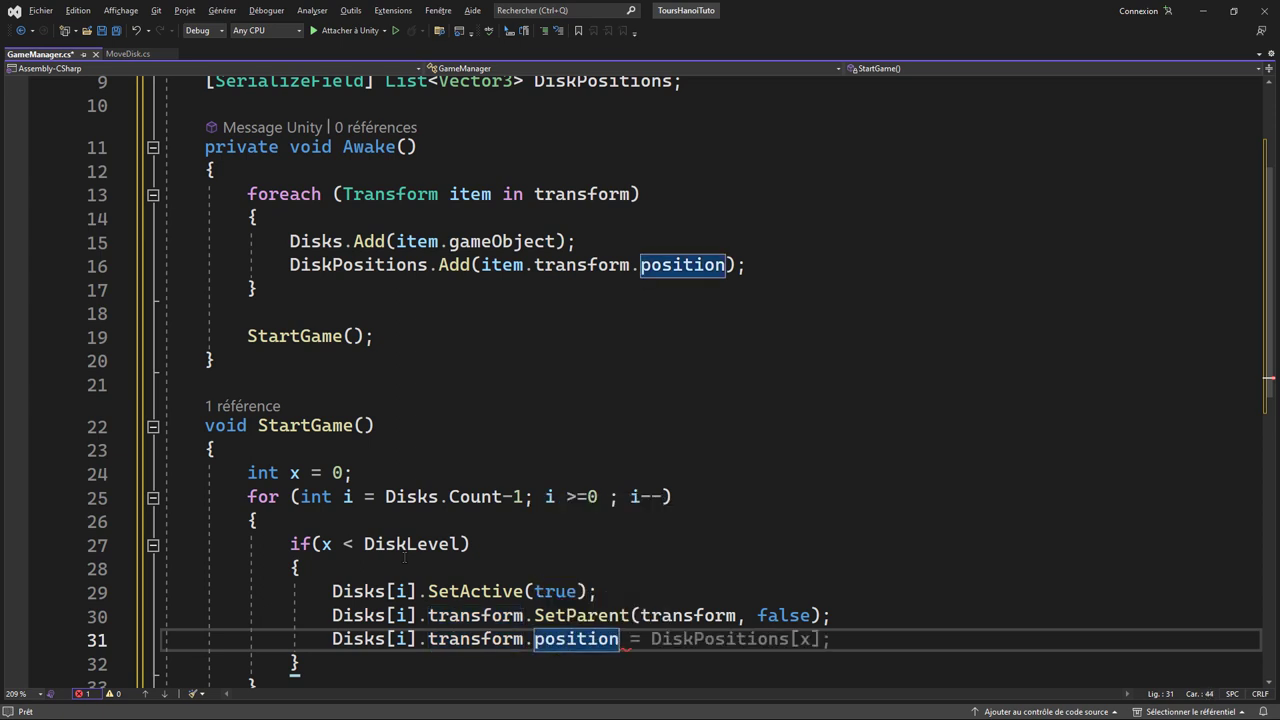
pyautogui.write(' = Disk')
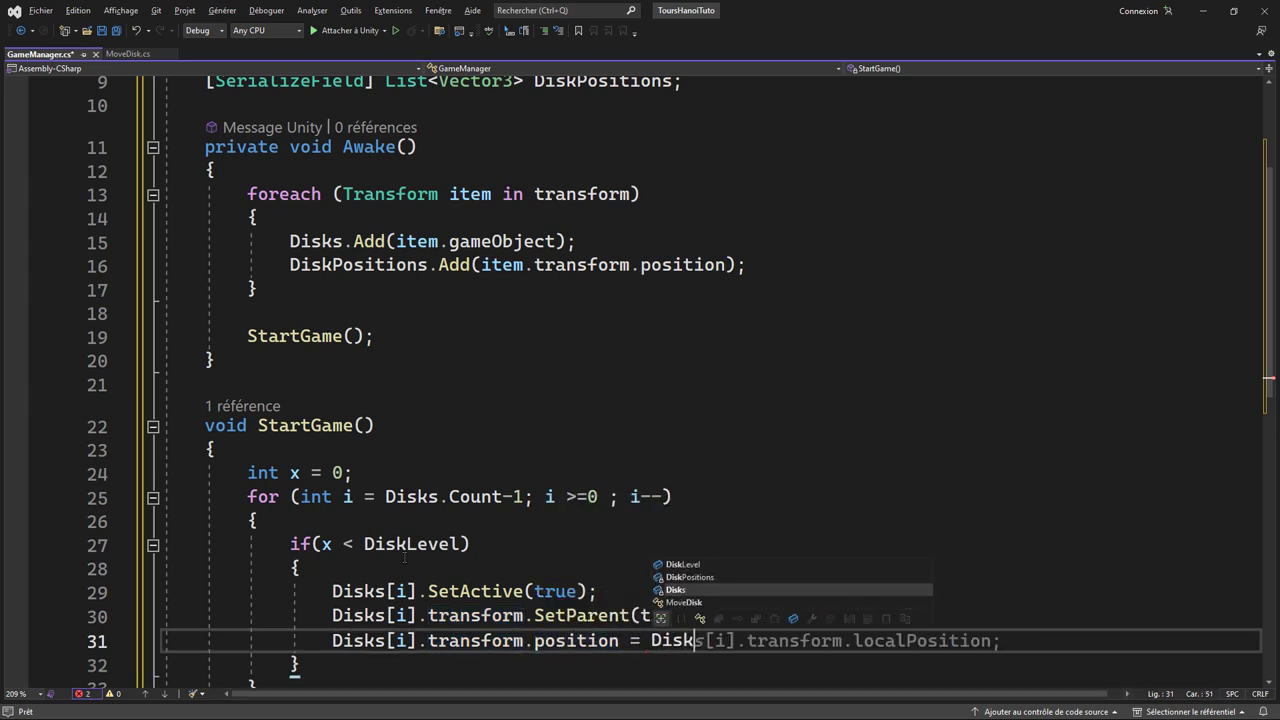
pyautogui.press('Up')
pyautogui.press('Tab')
pyautogui.write('[')
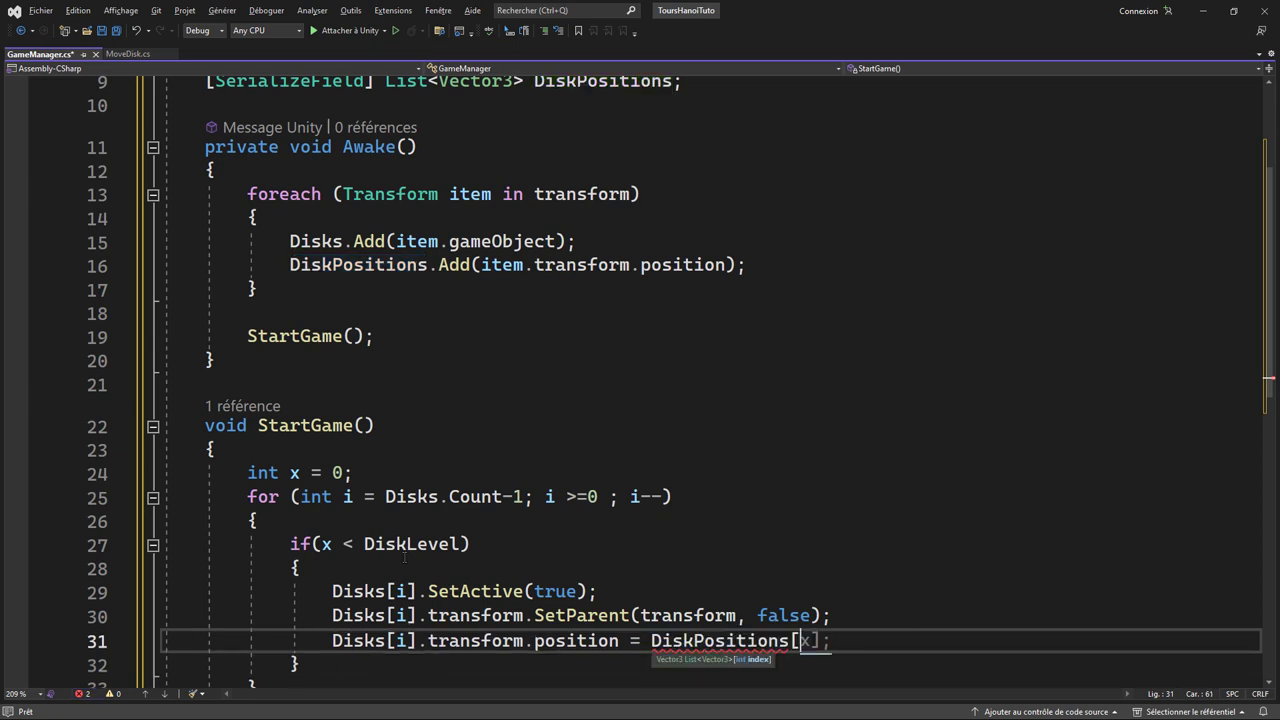
pyautogui.write('i]')
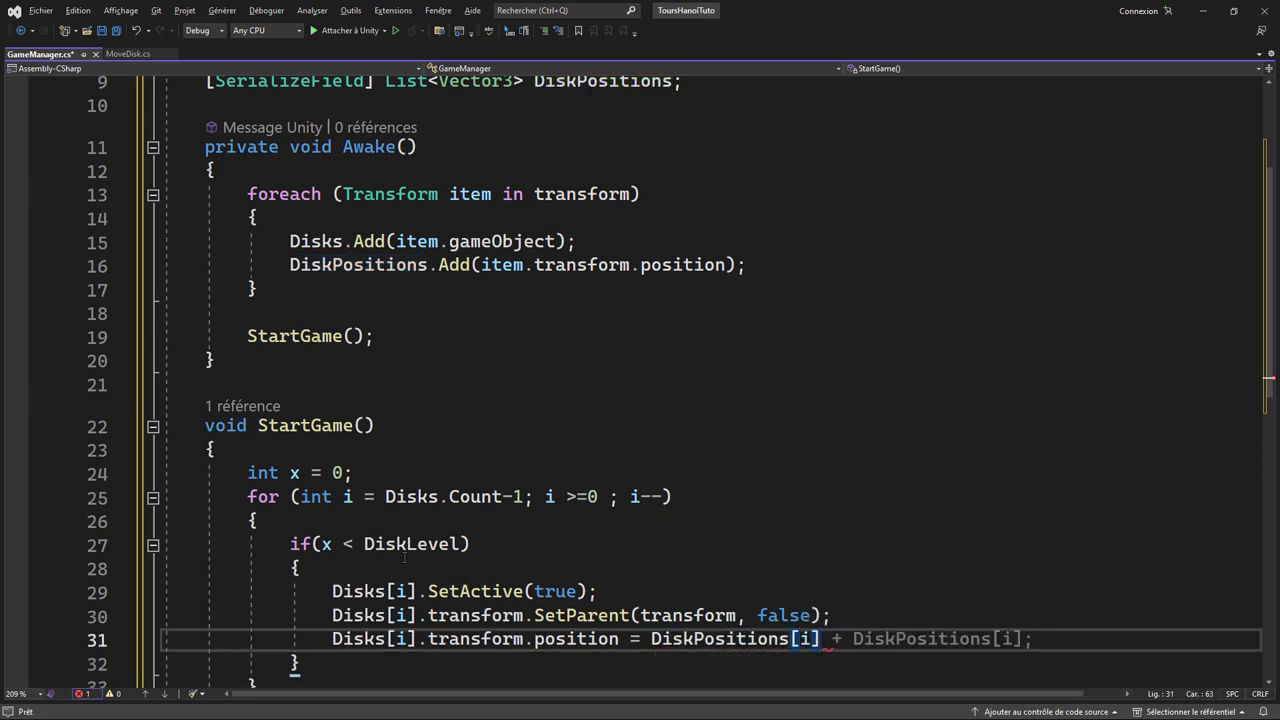
pyautogui.write(';')
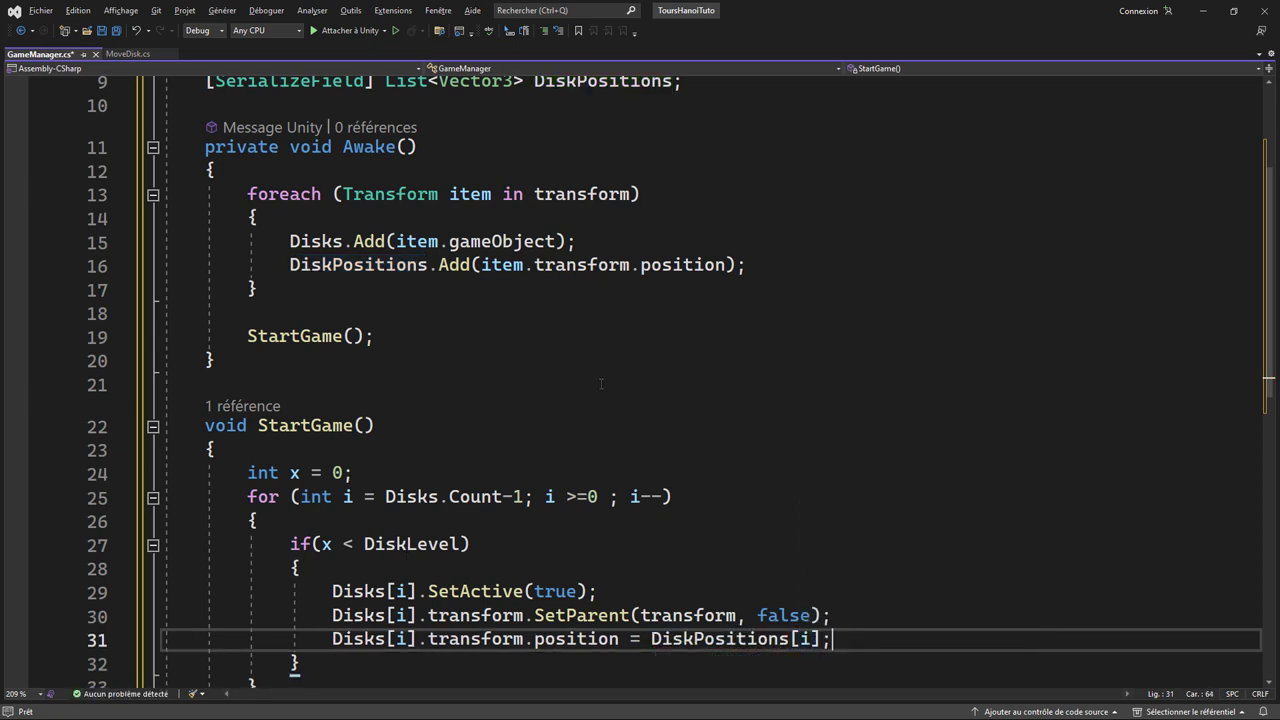
# - Add x++; on a new line after the if block's closing brace
pyautogui.scroll(-2, 601, 383)
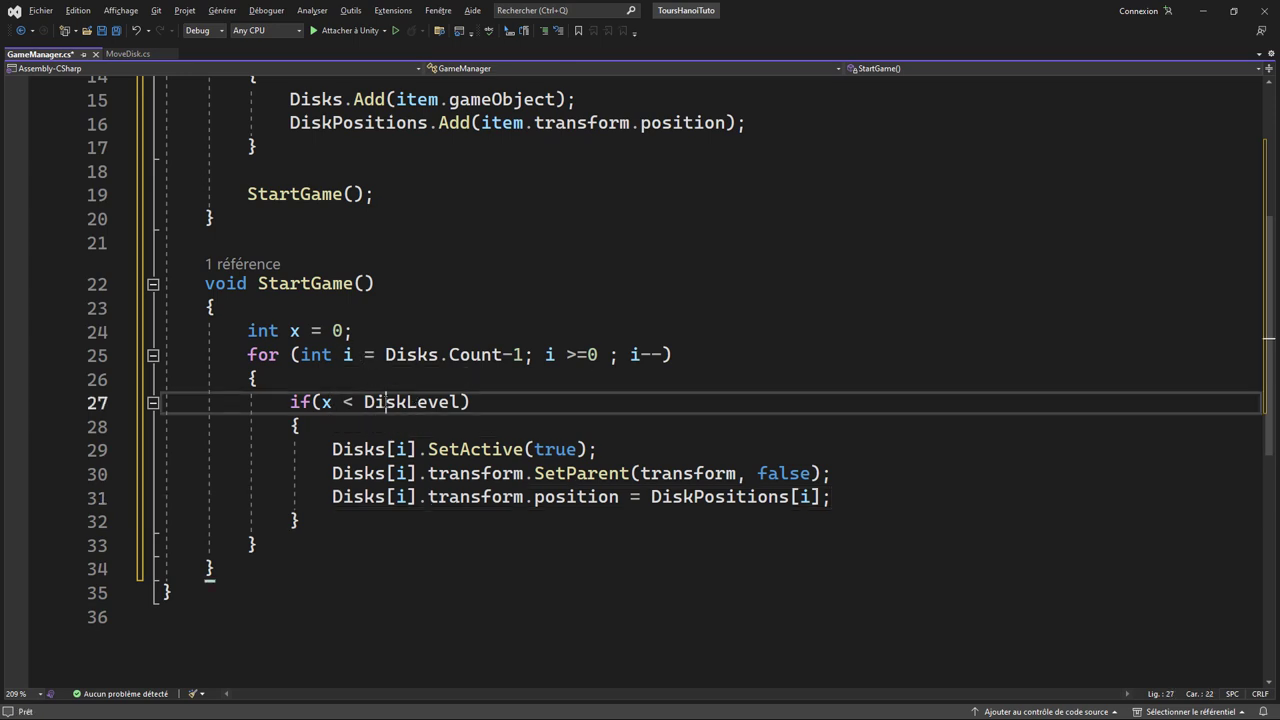
pyautogui.doubleClick(410, 401)
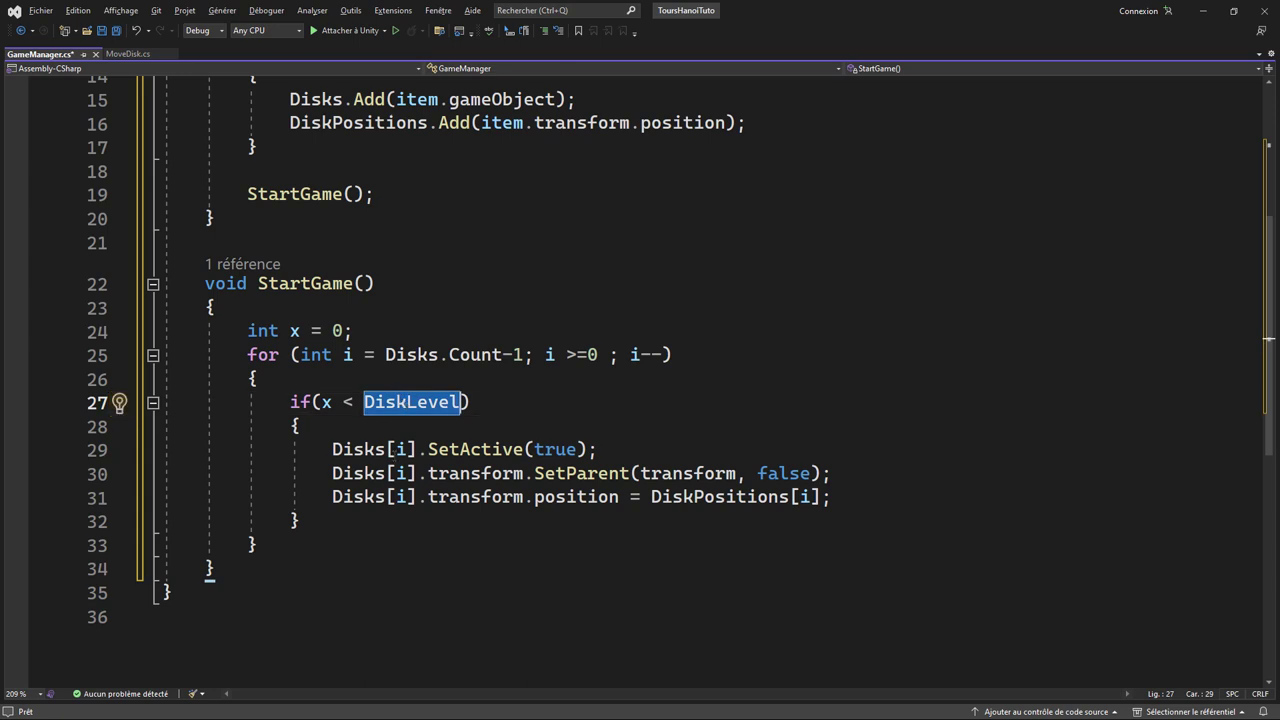
pyautogui.click(403, 452)
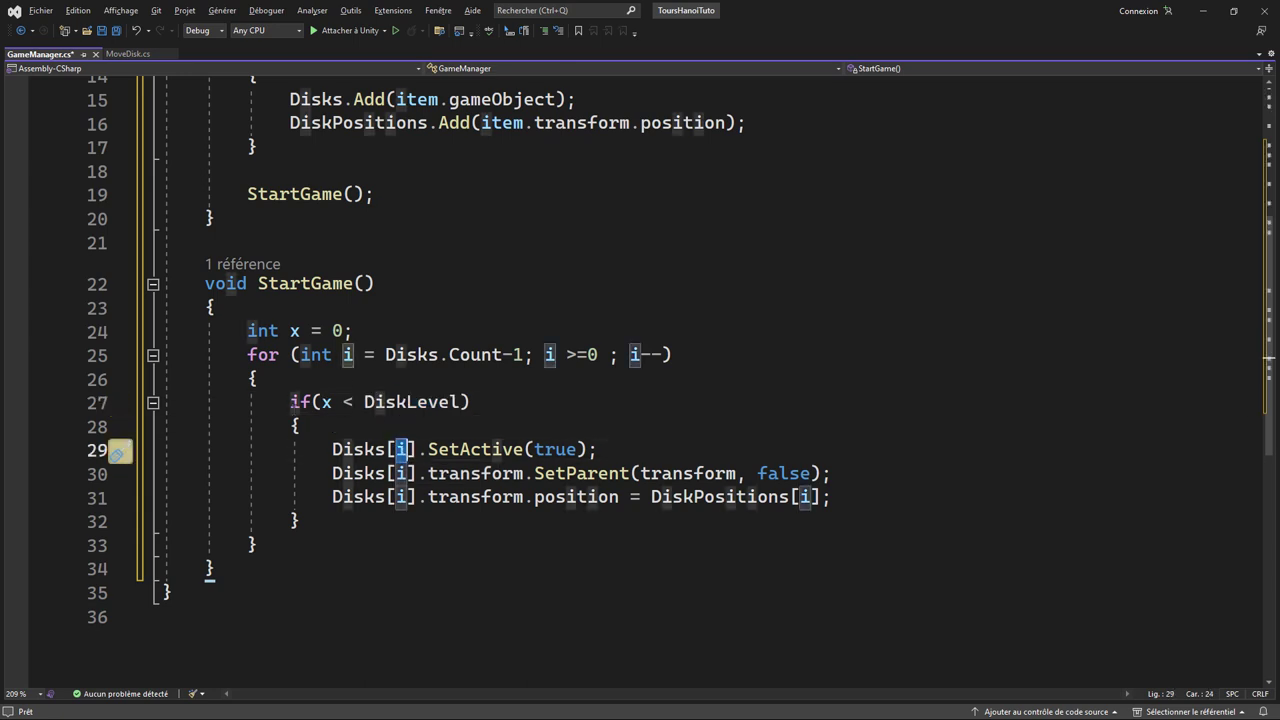
pyautogui.click(337, 532)
pyautogui.press('Return')
pyautogui.write('x')
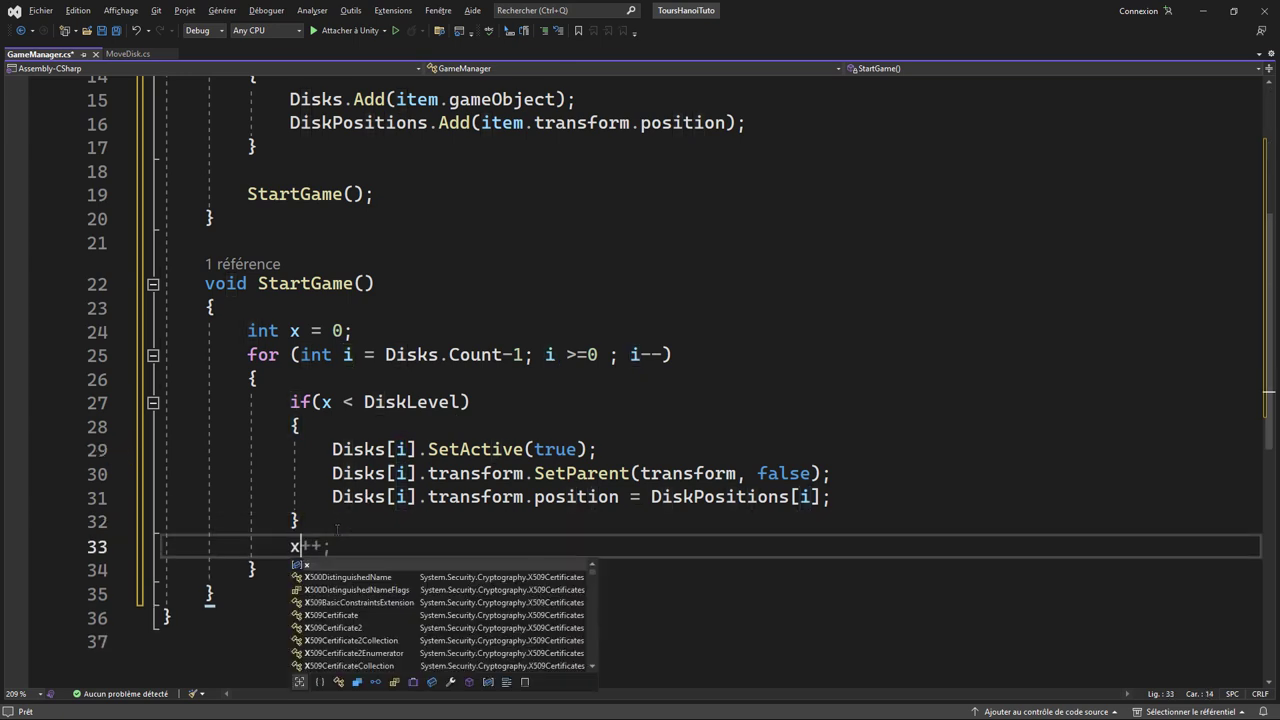
pyautogui.write('++;')
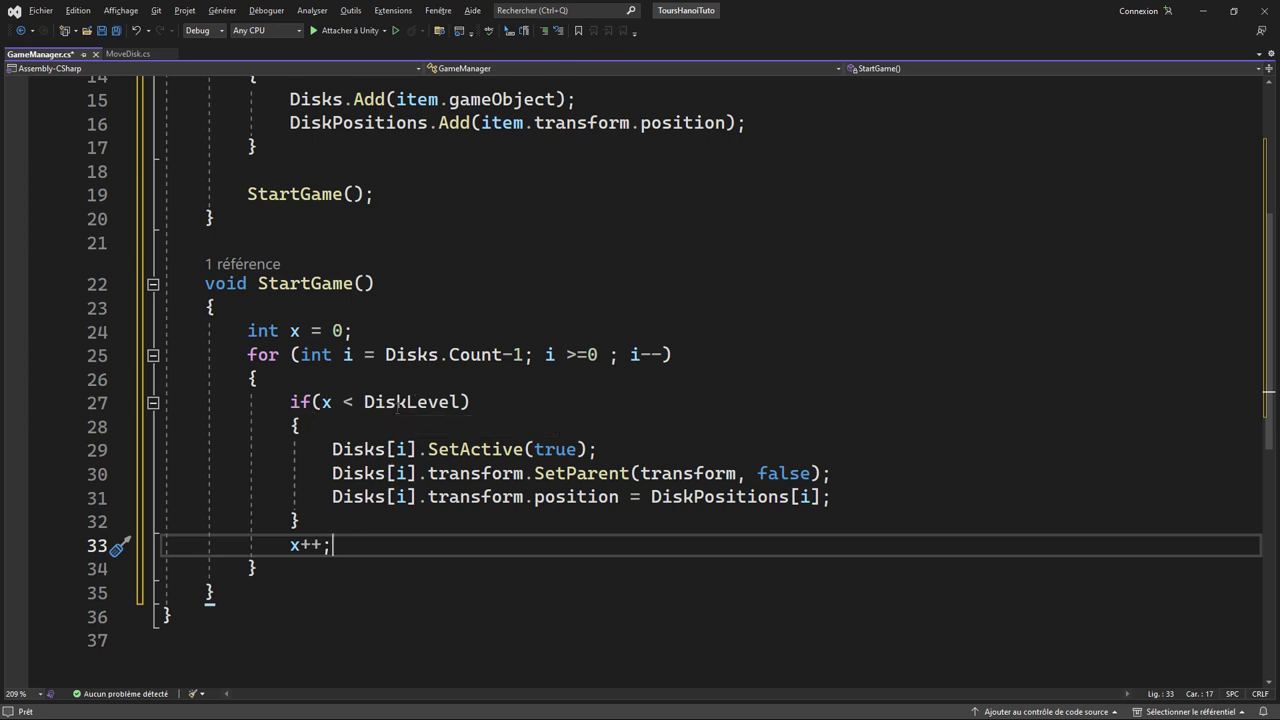
# - Add an else branch after StartGame's if block that calls Disks[i].SetActive(false)
pyautogui.click(319, 523)
pyautogui.press('Return')
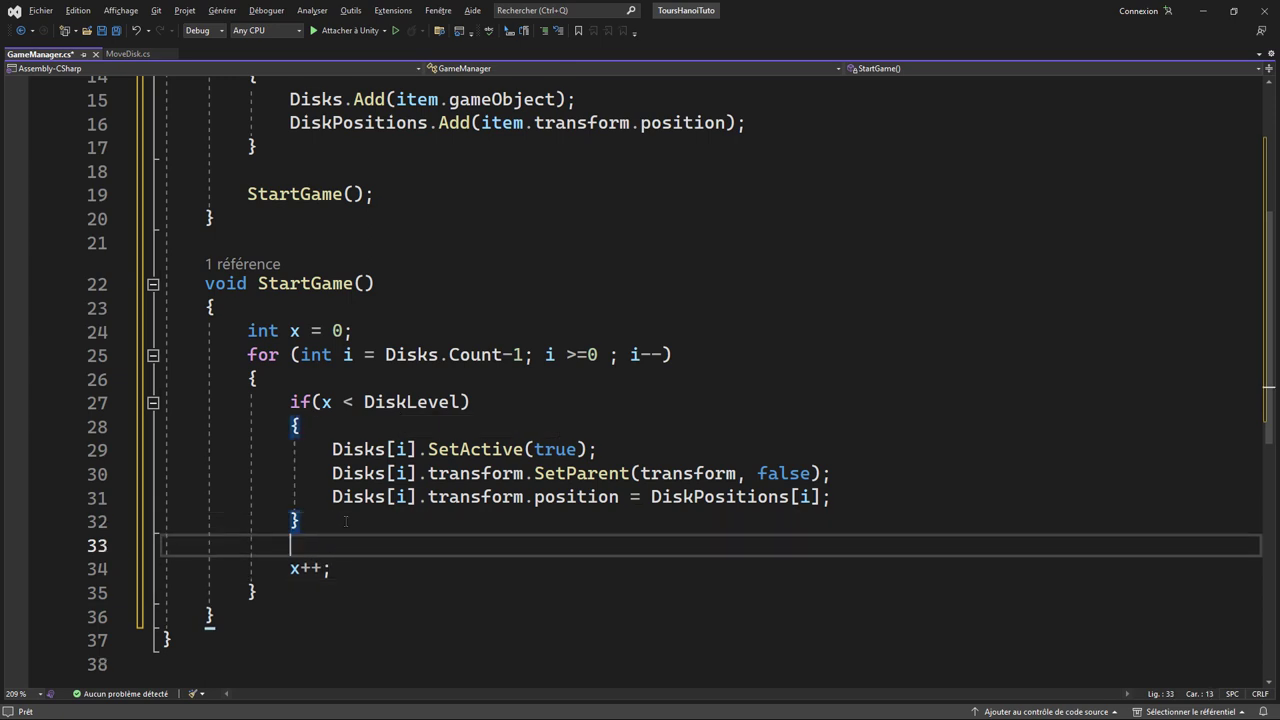
pyautogui.write('els')
pyautogui.press('Tab')
pyautogui.write('{')
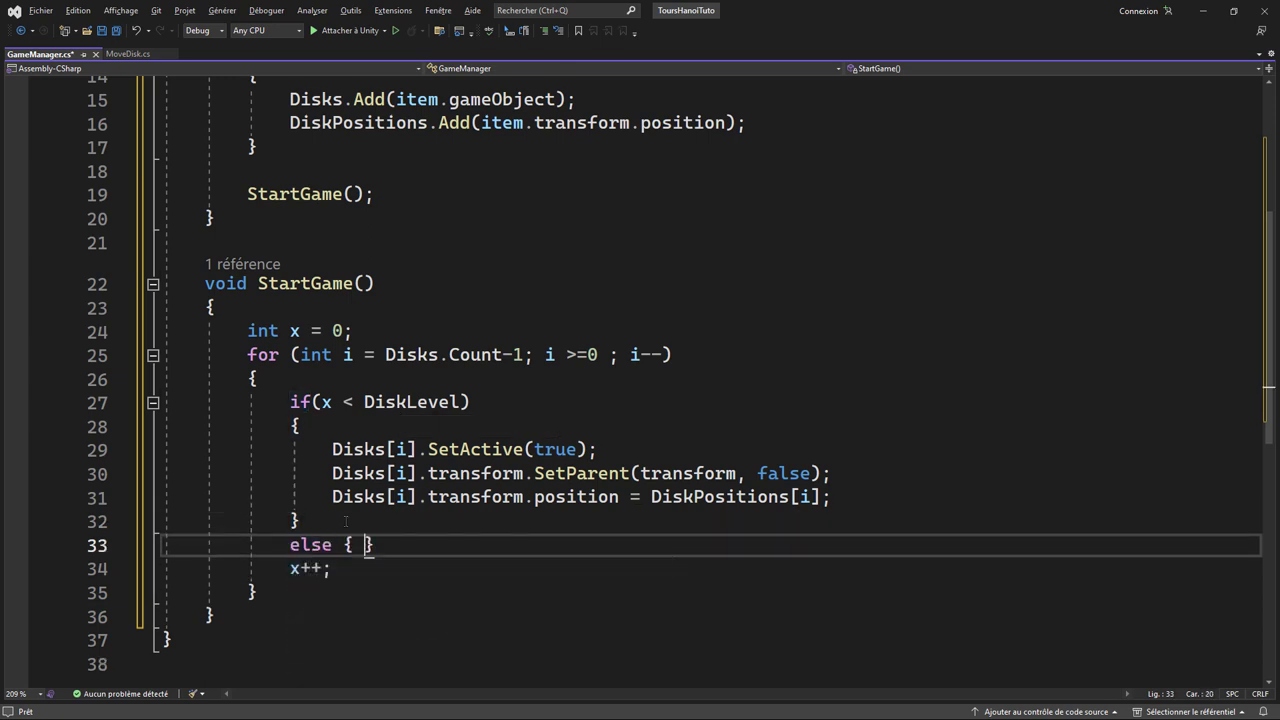
pyautogui.press('Return')
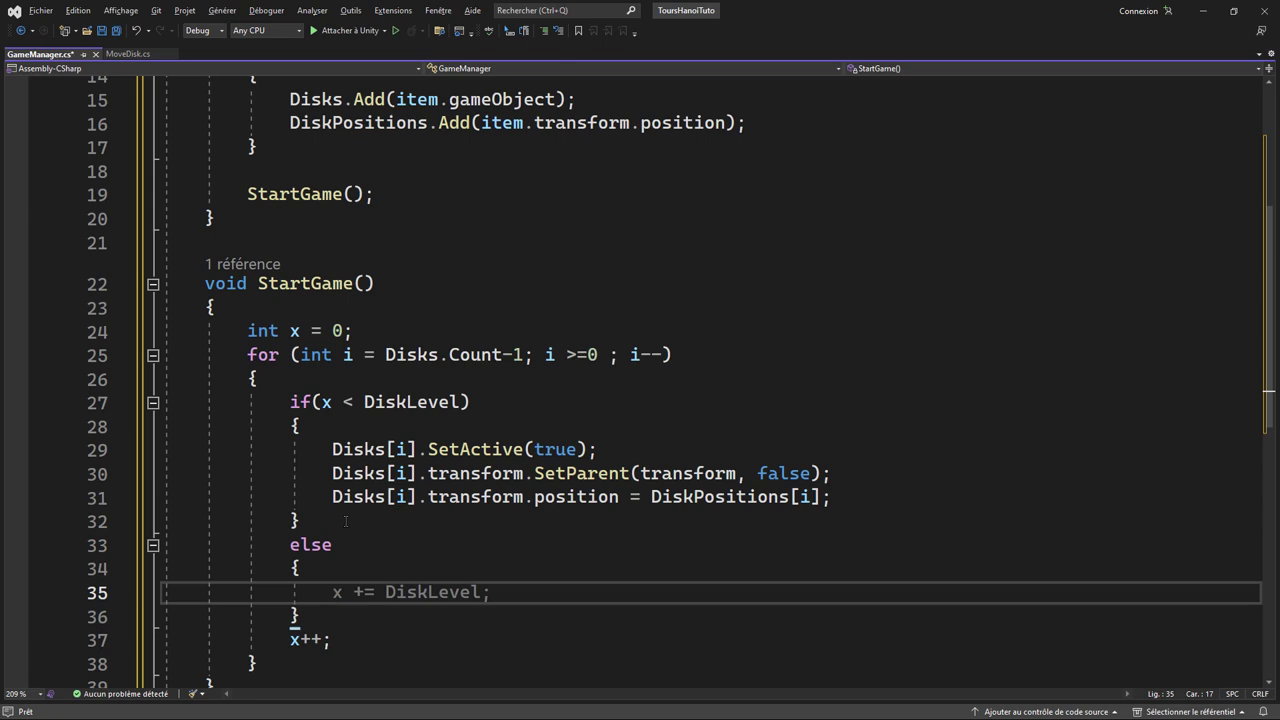
pyautogui.write('Disk')
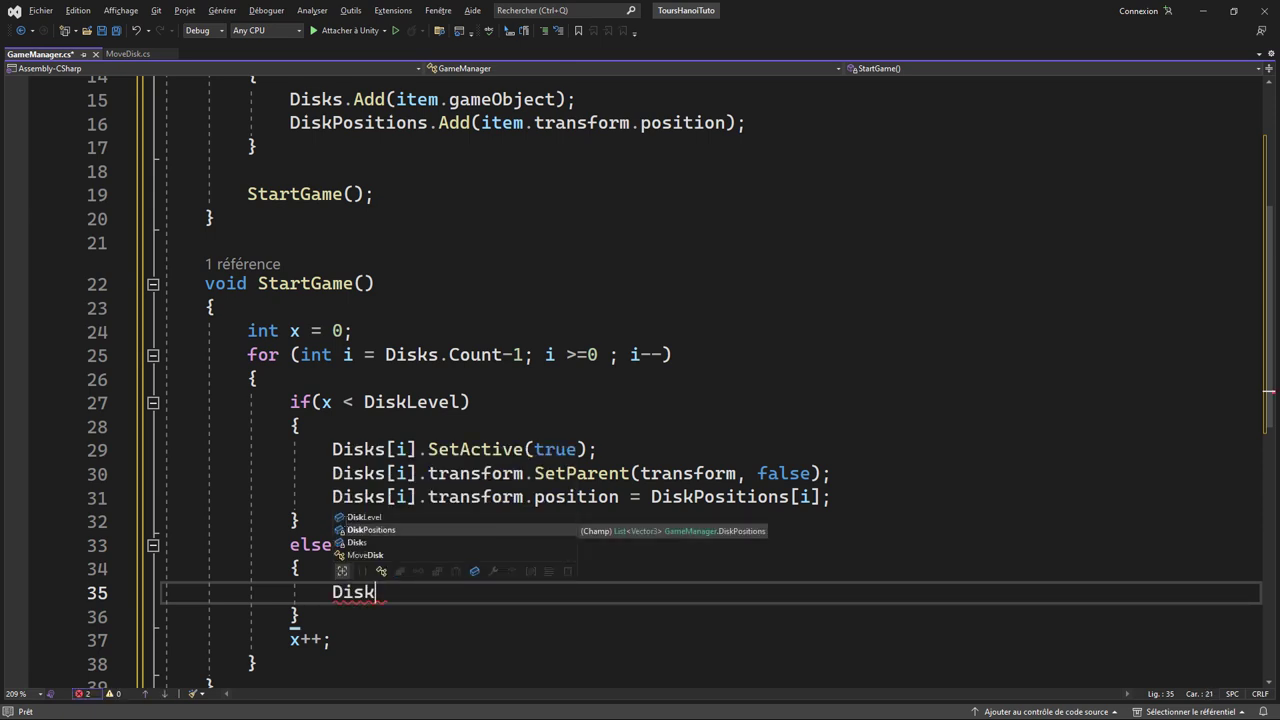
pyautogui.write('s[i')
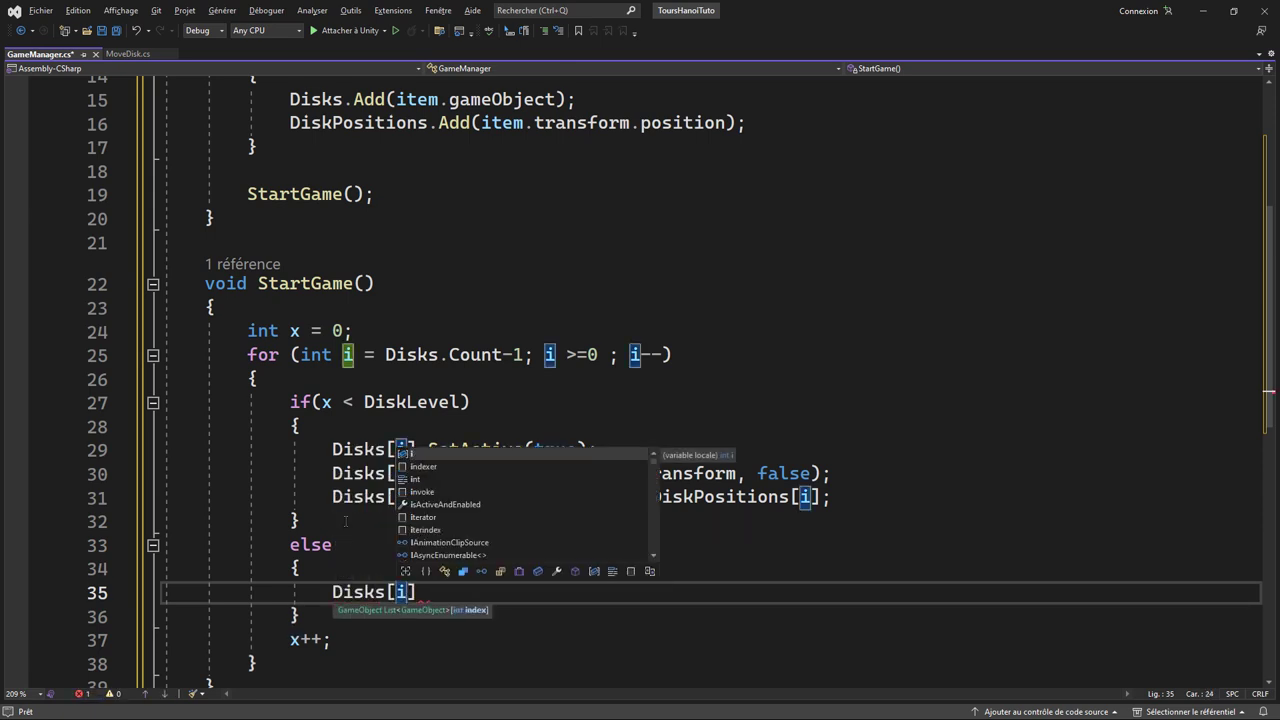
pyautogui.write('].set')
pyautogui.press('Tab')
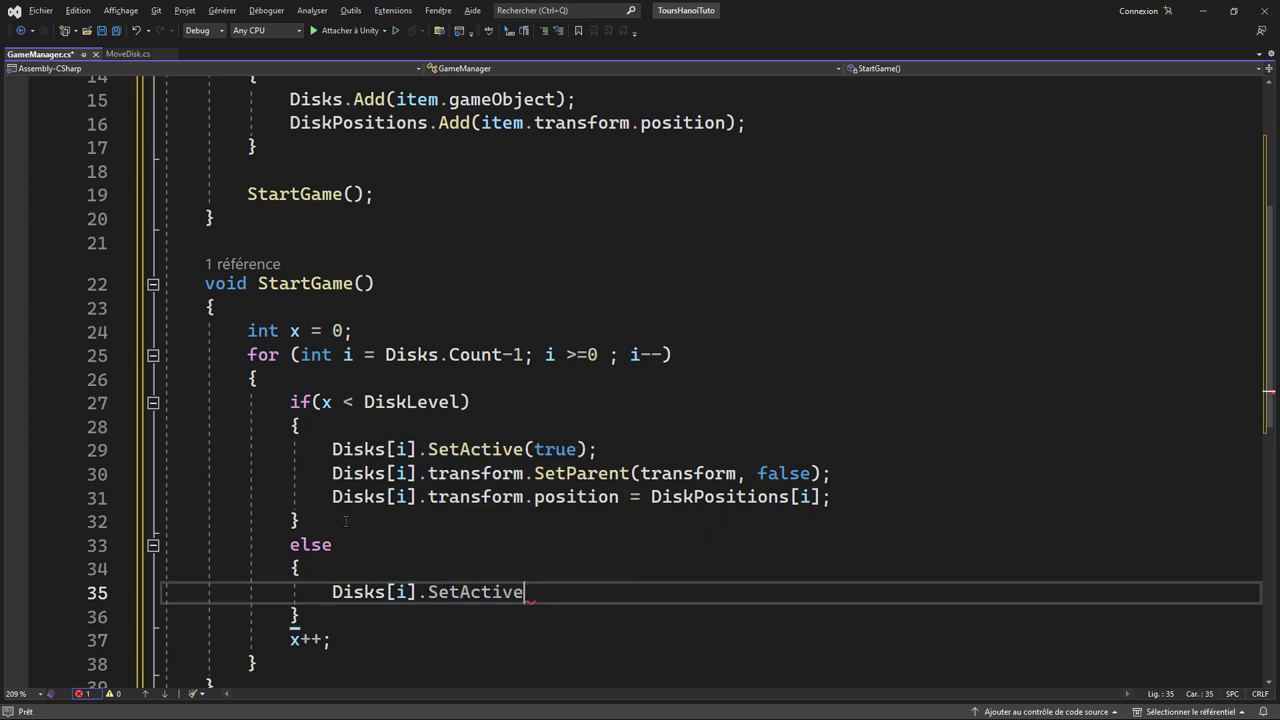
pyautogui.write('(fz')
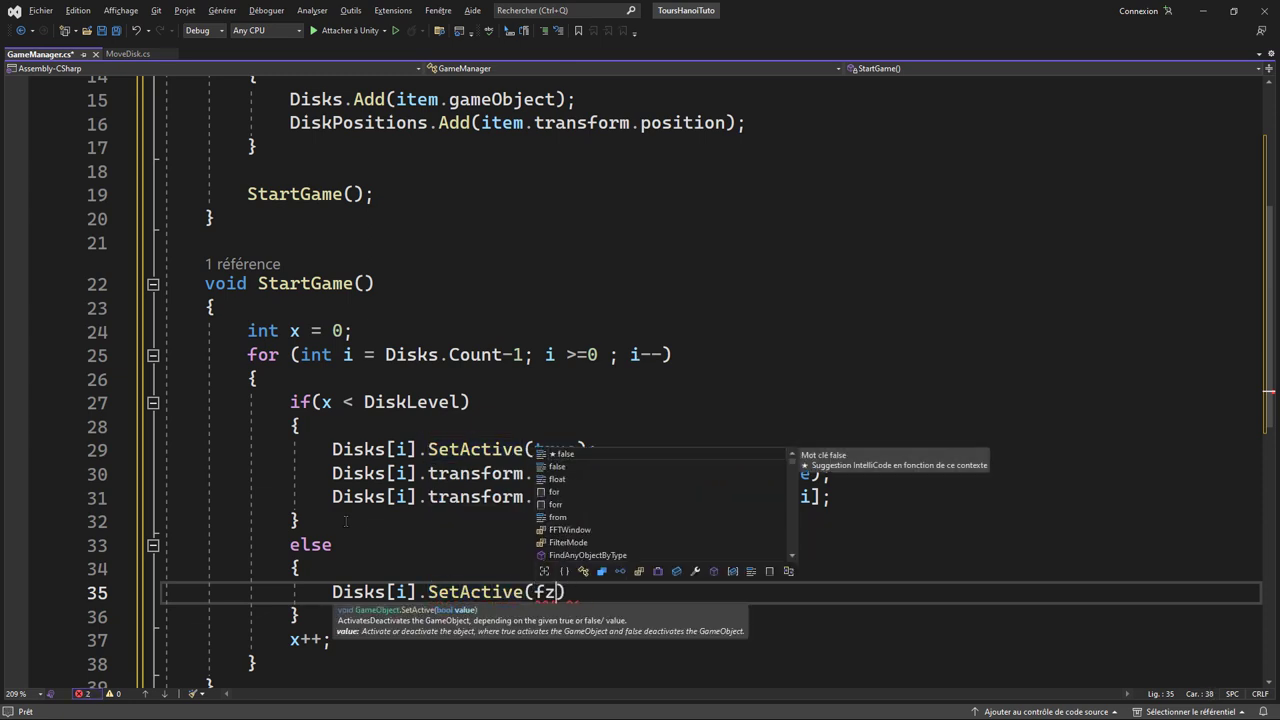
pyautogui.press('BackSpace')
pyautogui.write('a')
pyautogui.press('Tab')
pyautogui.write(')')
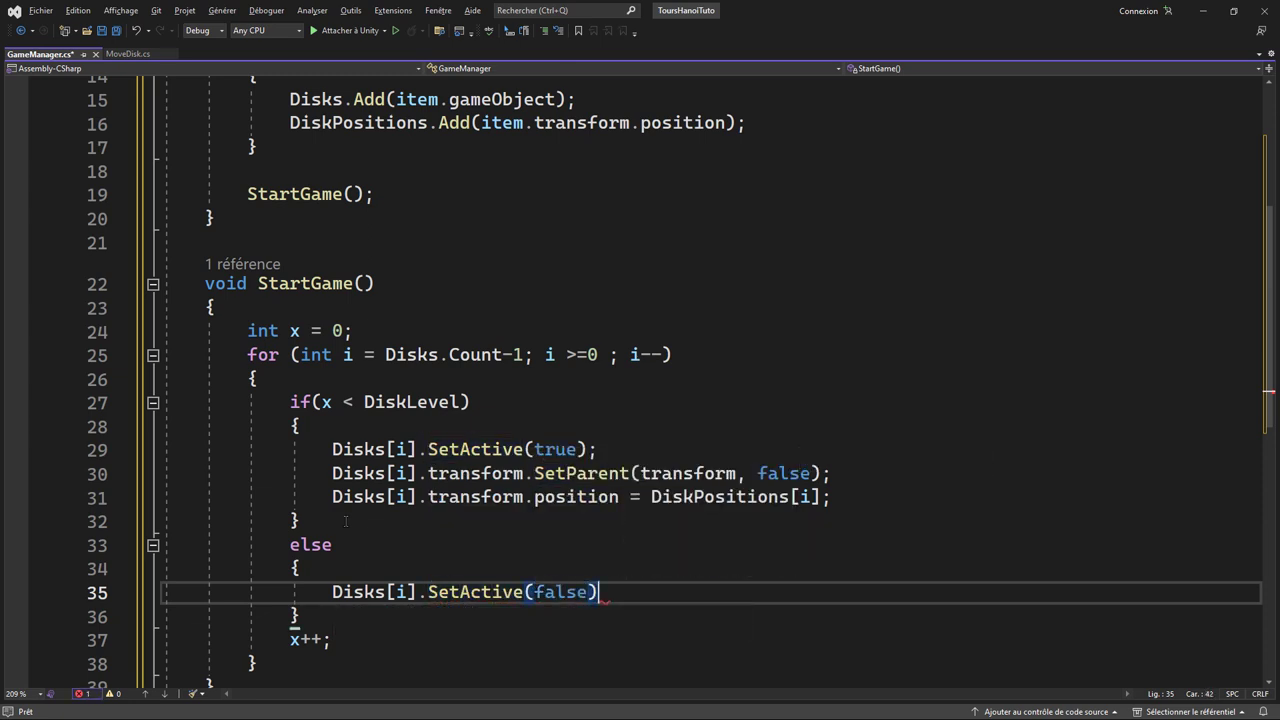
pyautogui.write(';')
# - Save GameManager.cs
pyautogui.hotkey('ctrl', 's')
pyautogui.click(683, 449)
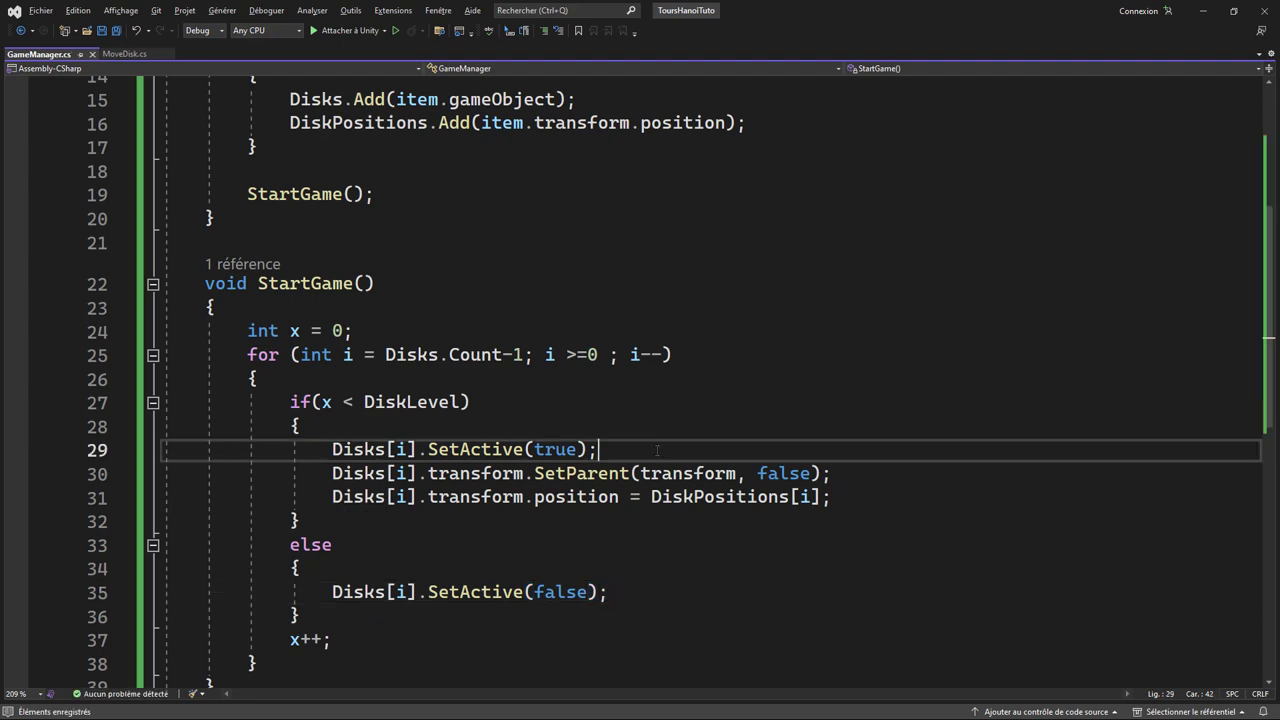
pyautogui.scroll(-1, 683, 450)
pyautogui.scroll(4, 717, 457)
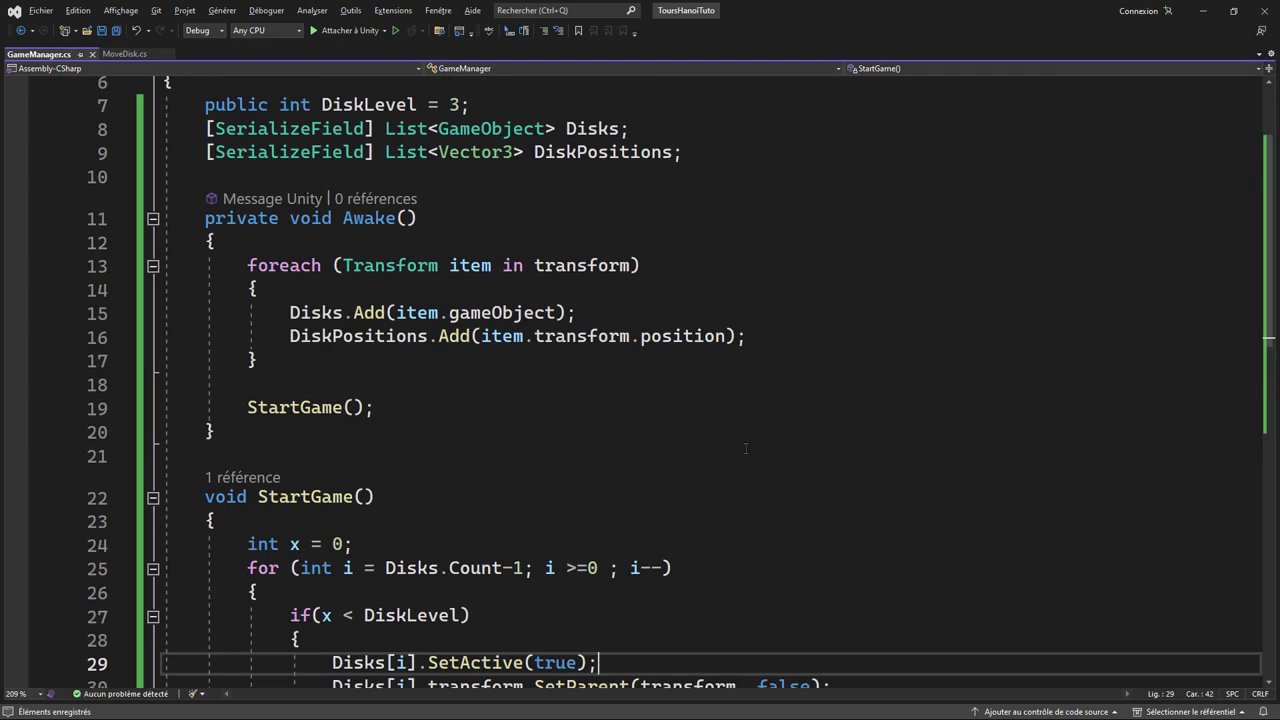
# - Play the game with Picket1's Game Manager shown, confirming only three disks start on the first peg
pyautogui.click(1203, 12)
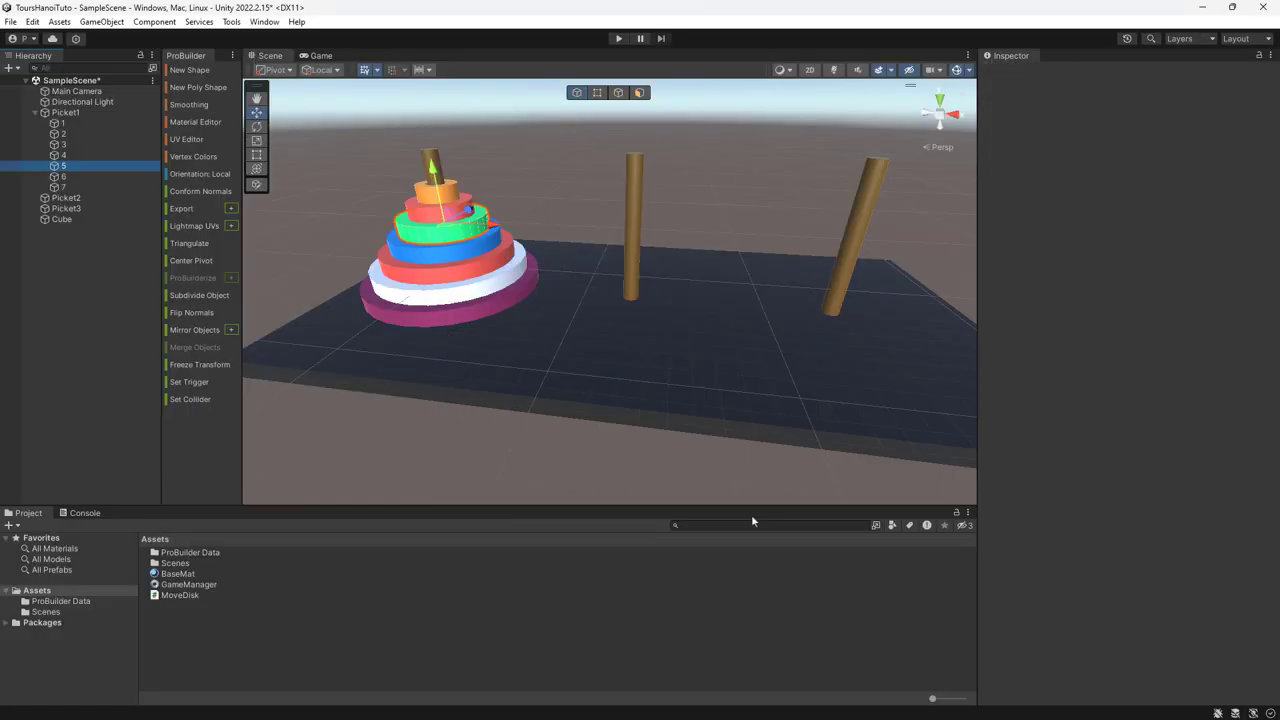
pyautogui.scroll(-10, 1040, 520)
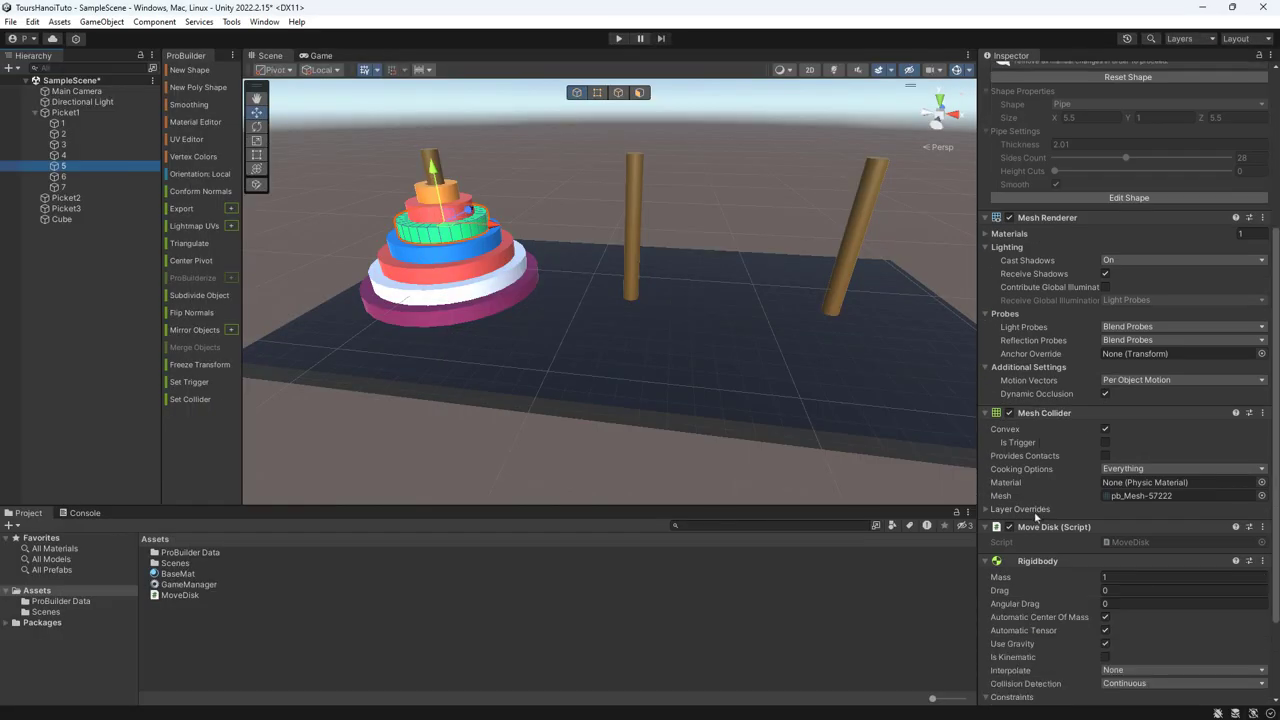
pyautogui.click(65, 112)
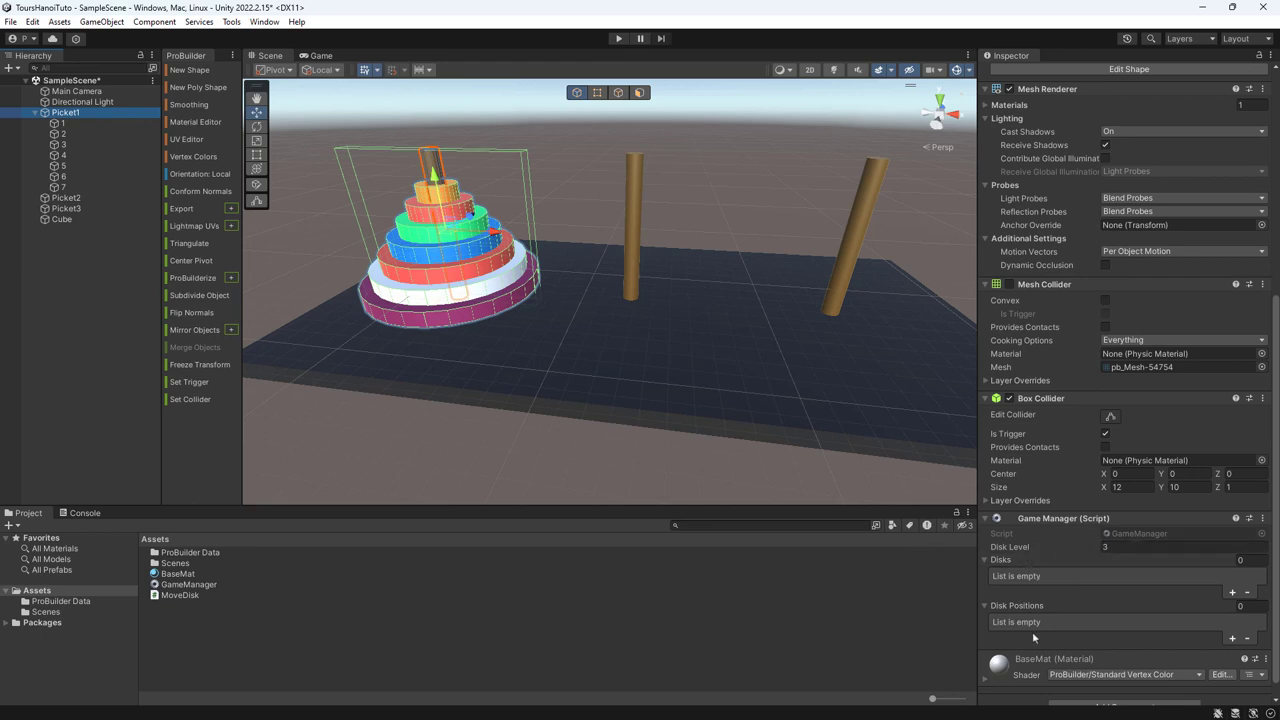
pyautogui.click(618, 40)
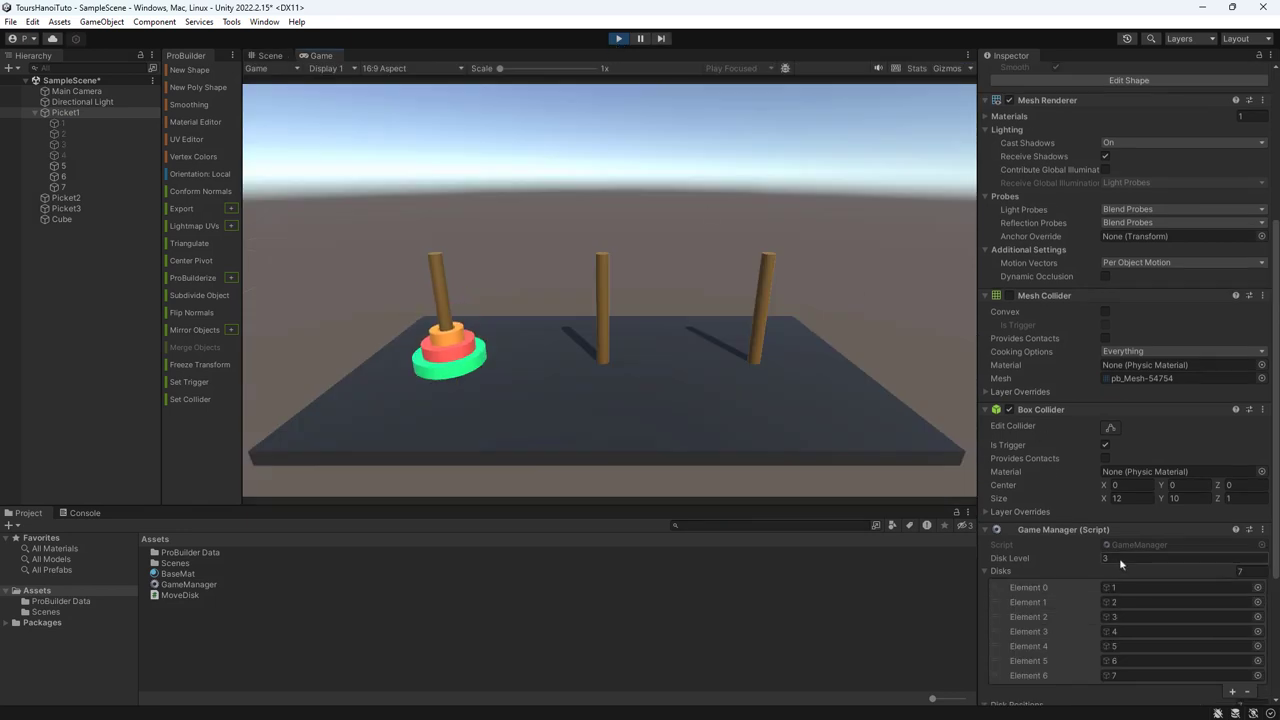
pyautogui.scroll(-4, 1080, 566)
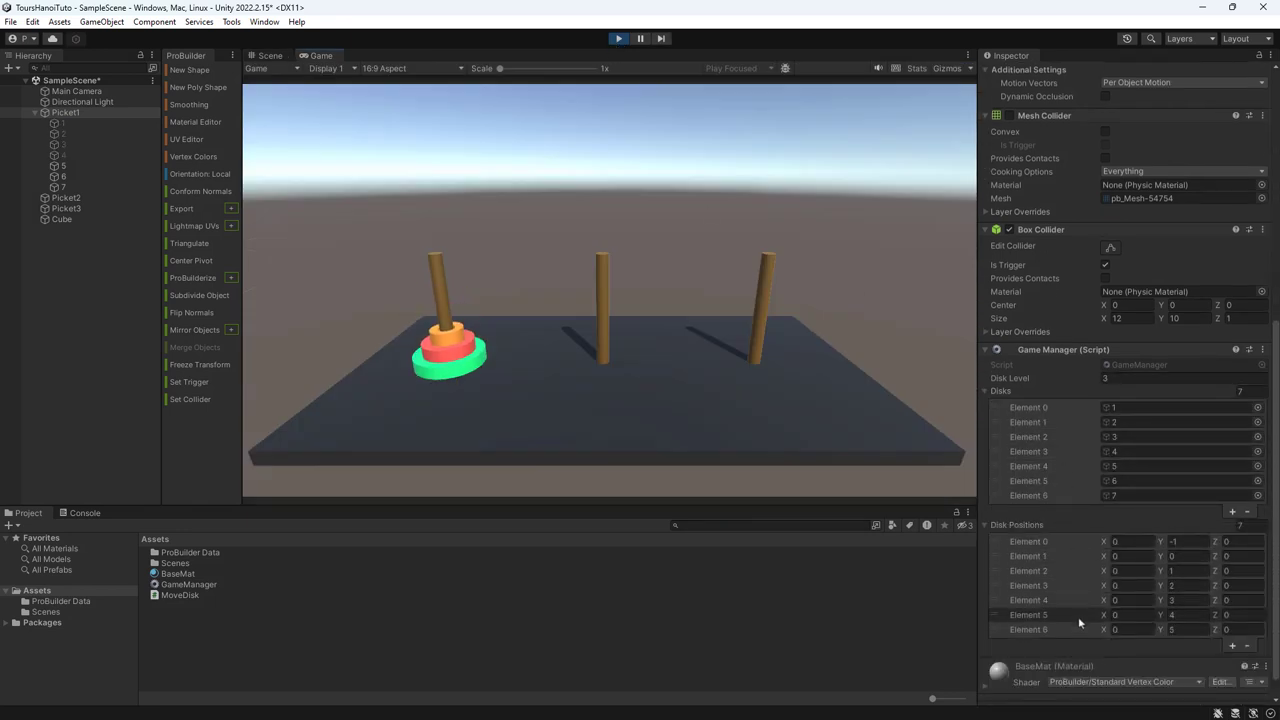
pyautogui.click(984, 390)
pyautogui.click(984, 500)
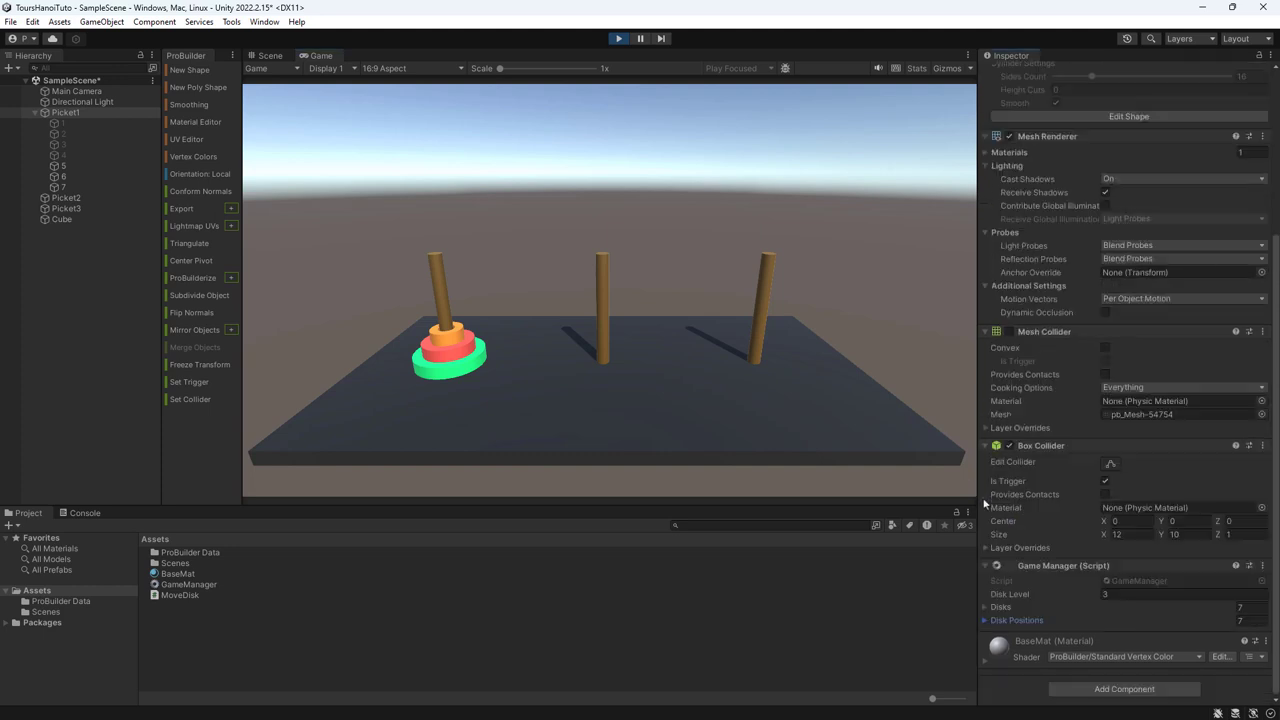
pyautogui.click(618, 38)
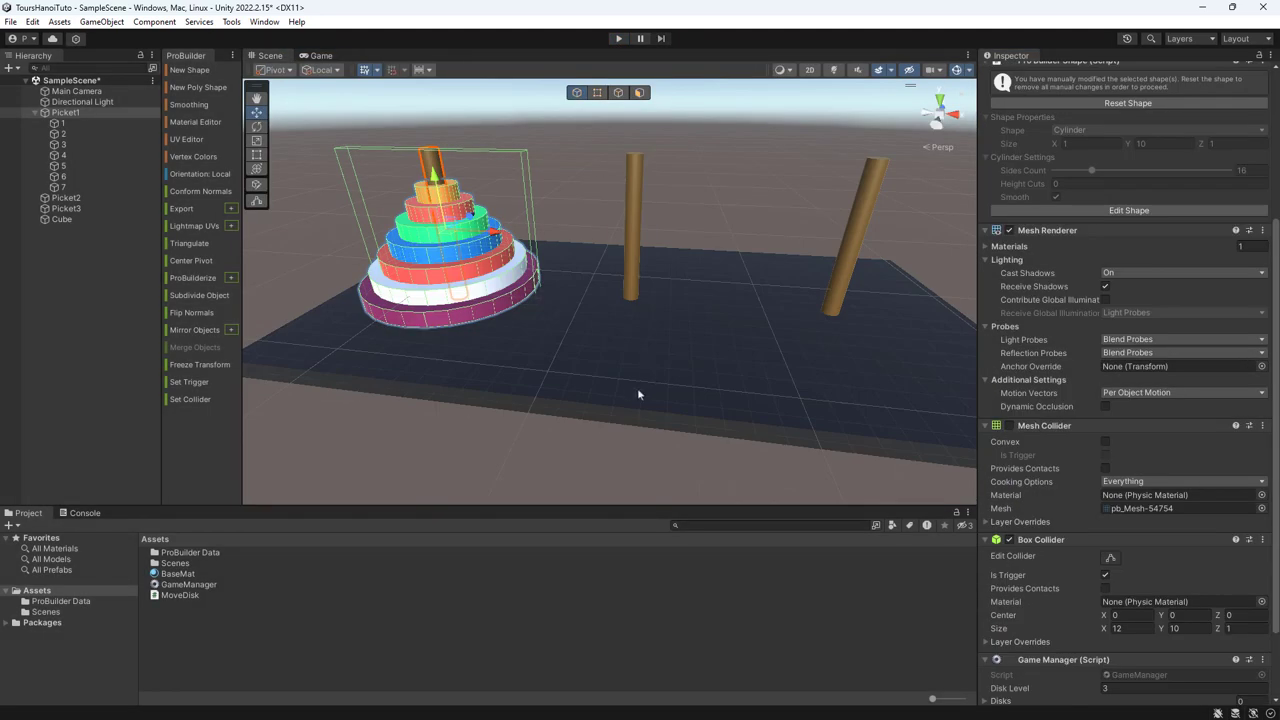
pyautogui.scroll(-3, 1142, 527)
# - Play-test the game with Disk Level set to 4, then 5
pyautogui.click(1113, 593)
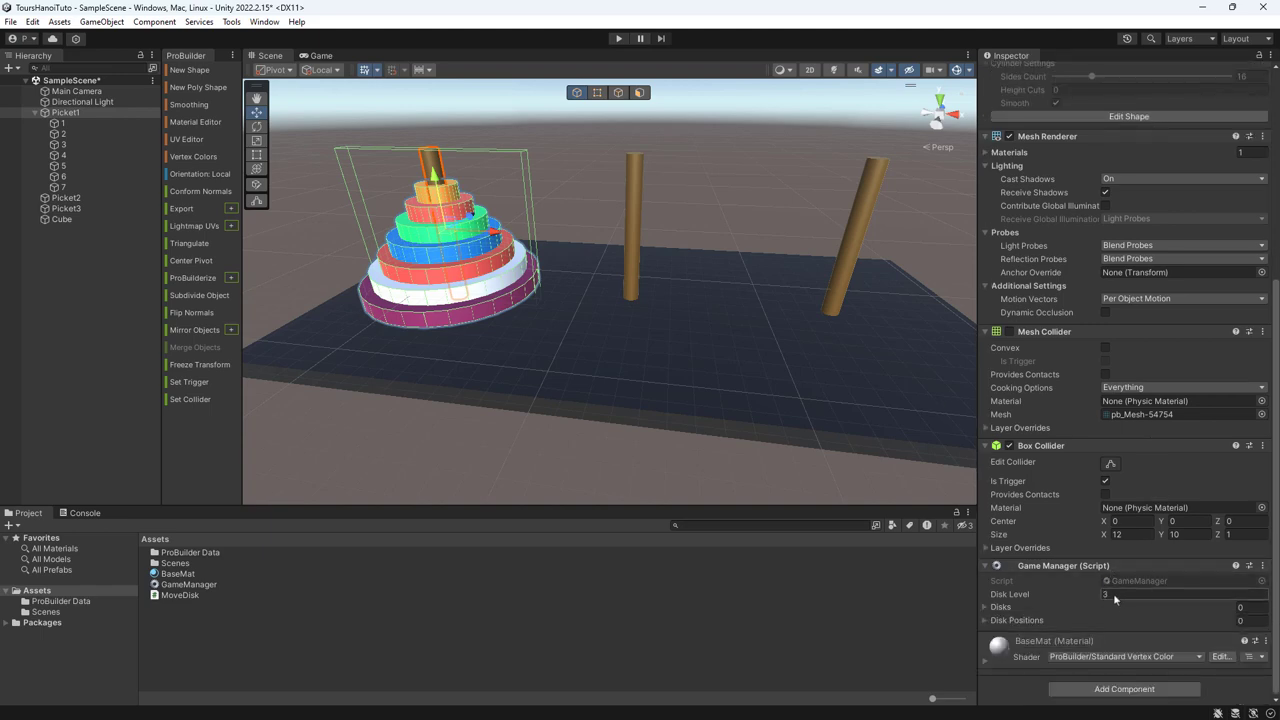
pyautogui.write('4')
pyautogui.click(618, 38)
pyautogui.click(618, 38)
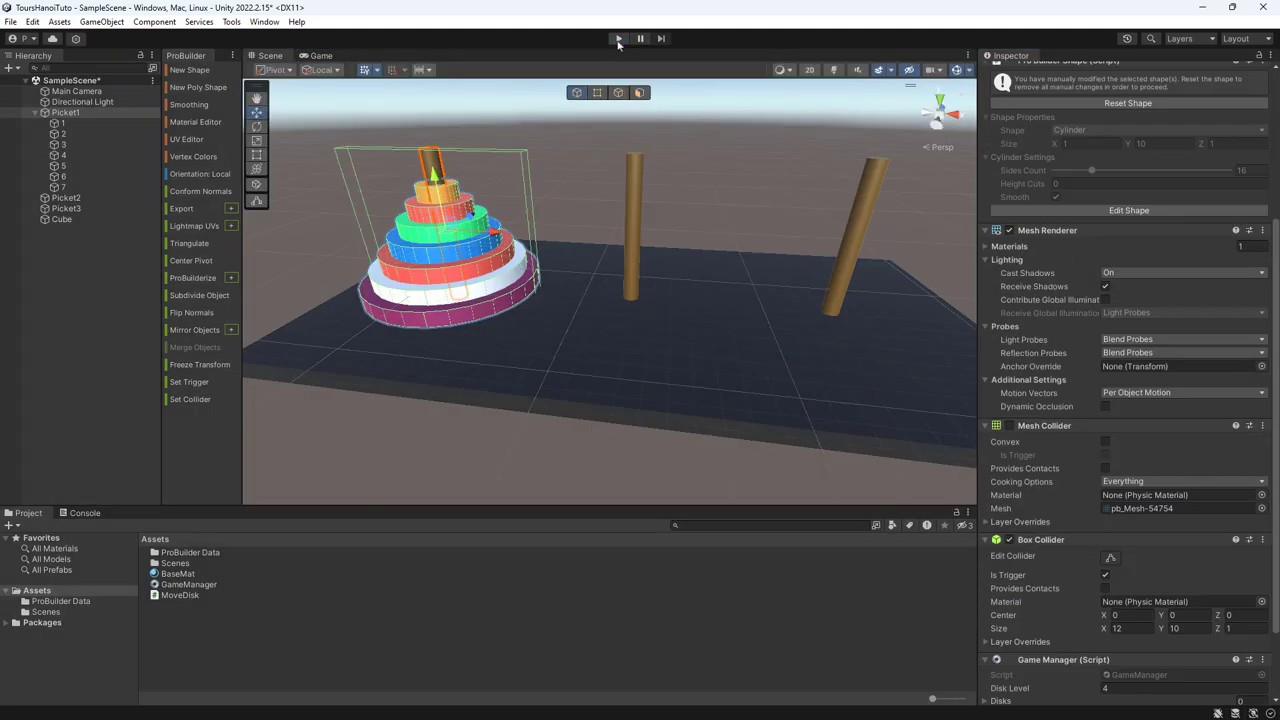
pyautogui.click(1115, 688)
pyautogui.click(618, 38)
pyautogui.click(618, 38)
# - Set Disk Level to 2, play-test it, and open the GameManager script in Visual Studio
pyautogui.click(1115, 688)
pyautogui.write('1')
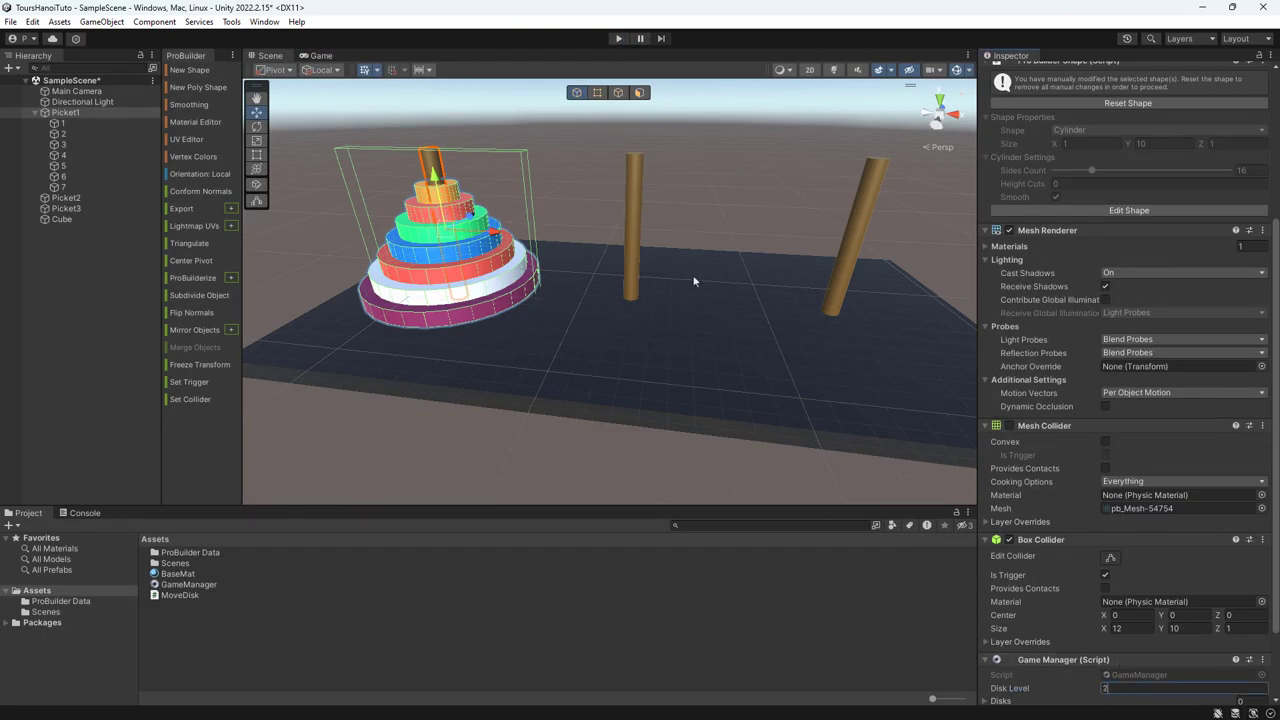
pyautogui.click(618, 38)
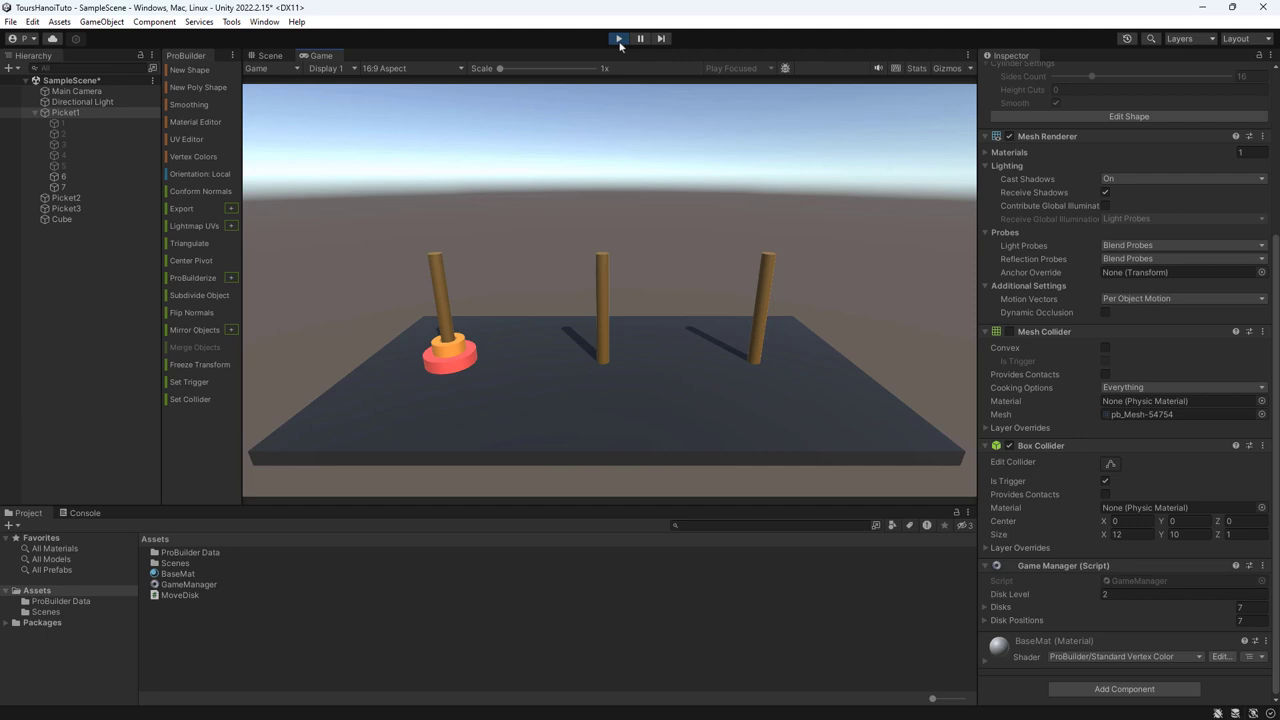
pyautogui.hotkey('ctrl', 'p')
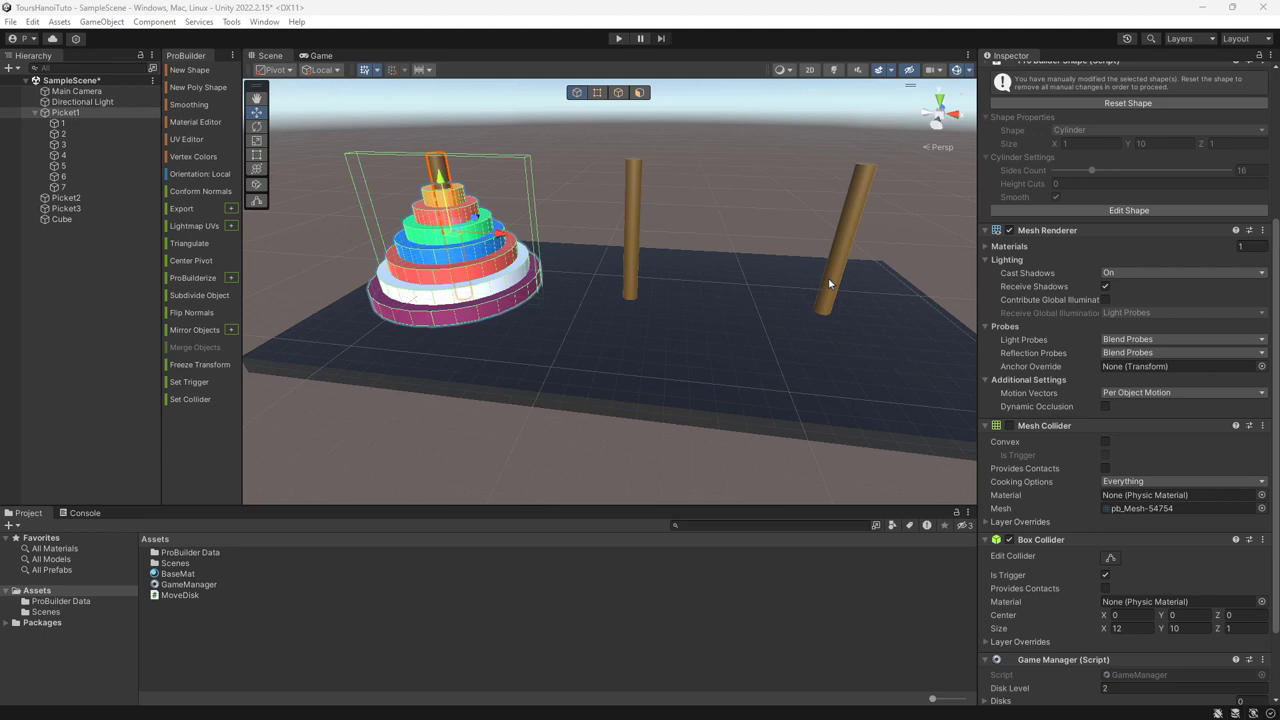
pyautogui.scroll(-3, 1094, 613)
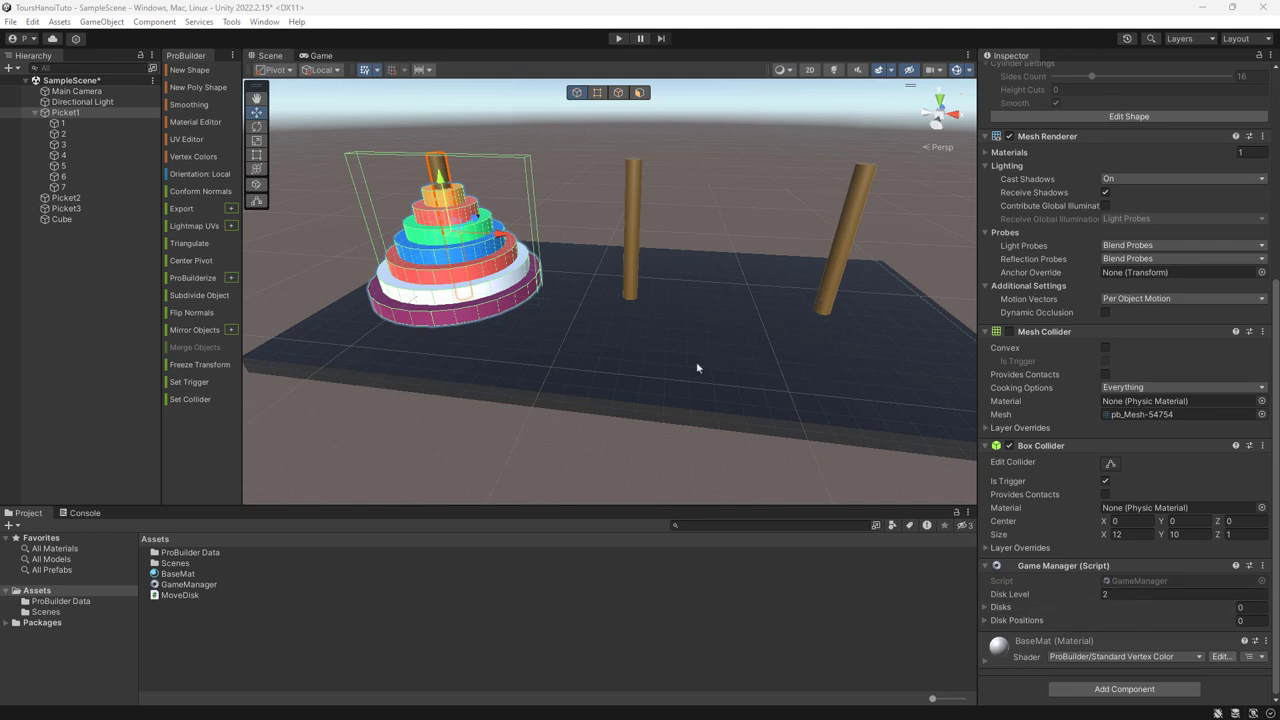
pyautogui.doubleClick(221, 586)
# - Add an empty public void IsWinner() method after StartGame in GameManager.cs
pyautogui.scroll(-3, 398, 397)
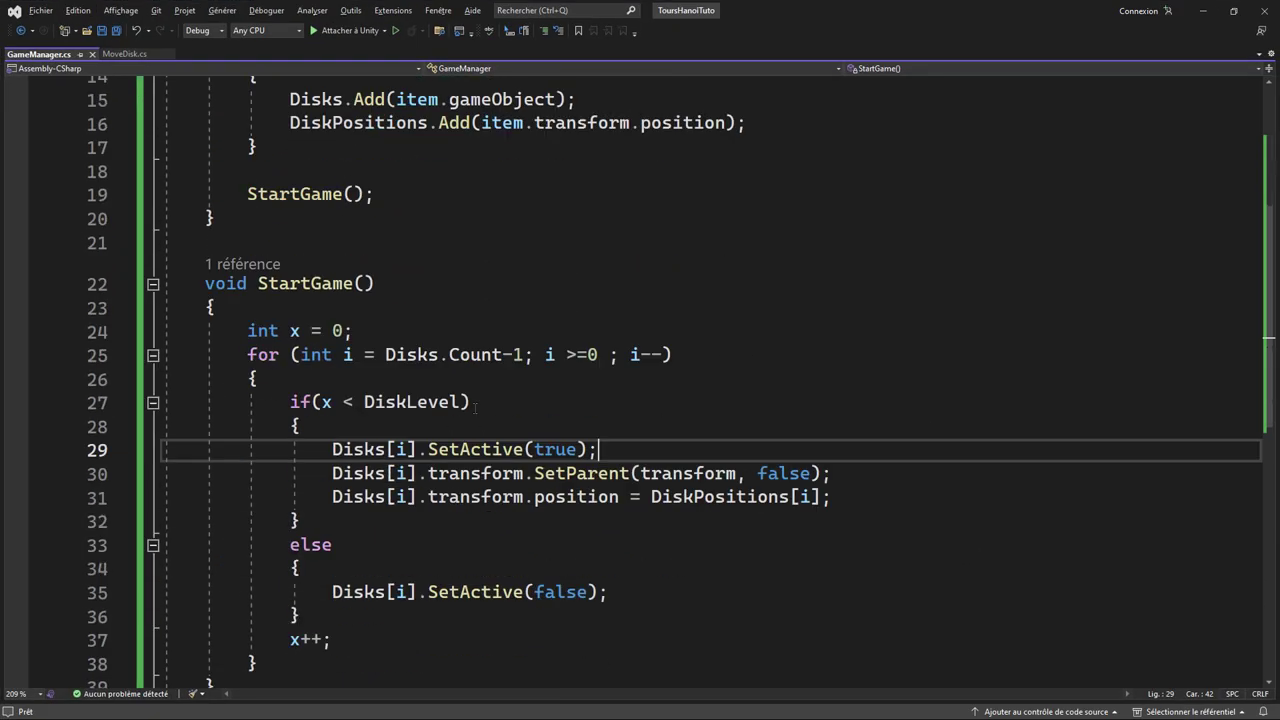
pyautogui.scroll(-2, 398, 397)
pyautogui.scroll(-5, 398, 397)
pyautogui.scroll(4, 398, 397)
pyautogui.scroll(-1, 398, 397)
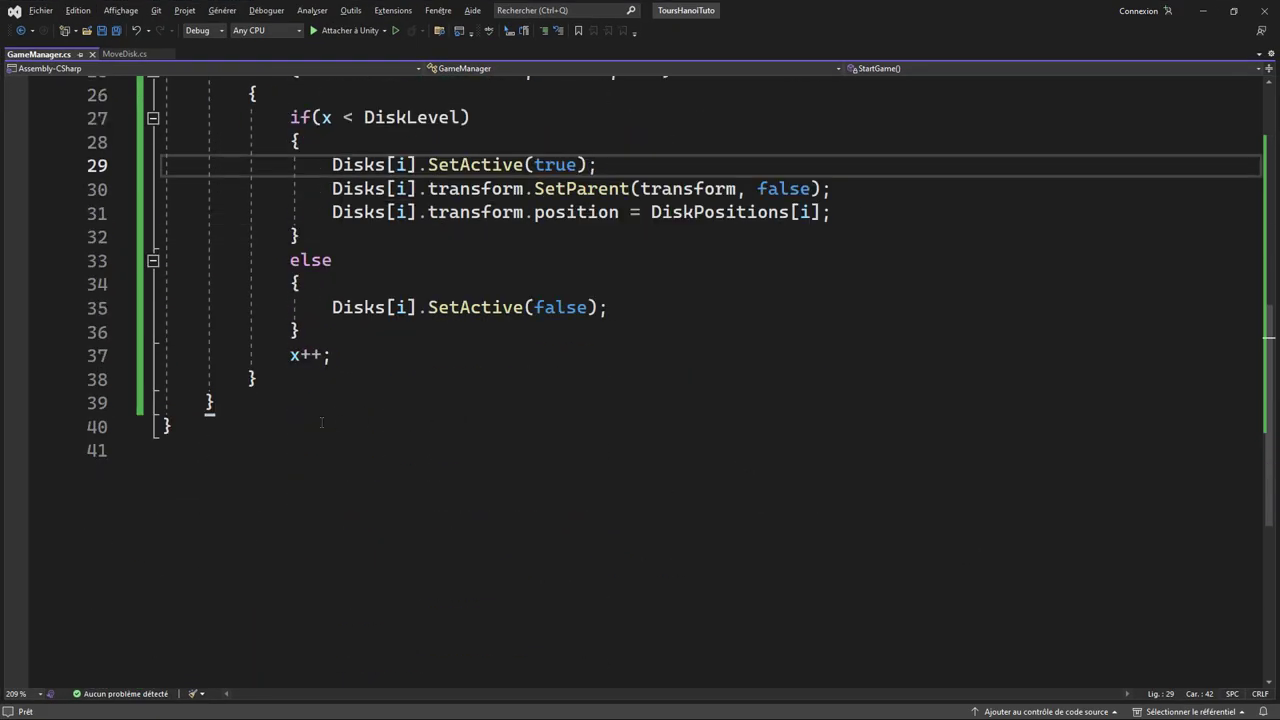
pyautogui.click(266, 404)
pyautogui.press('Return')
pyautogui.press('Return')
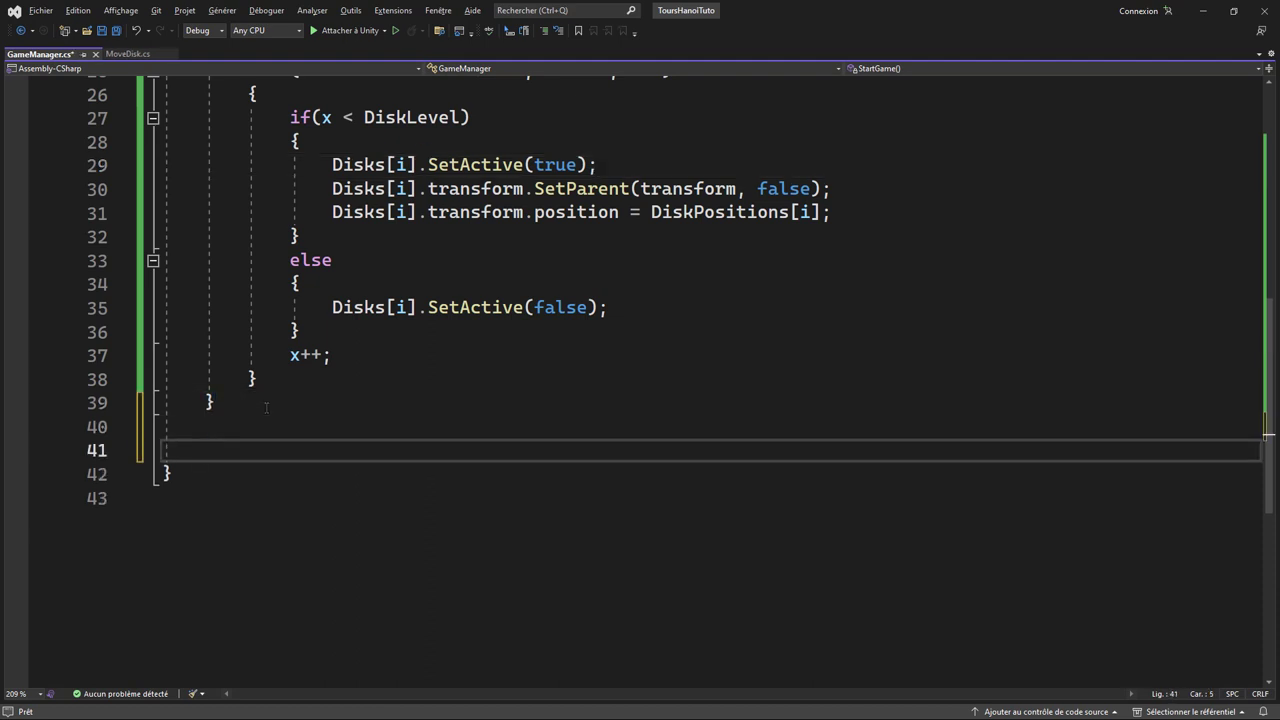
pyautogui.write('pub')
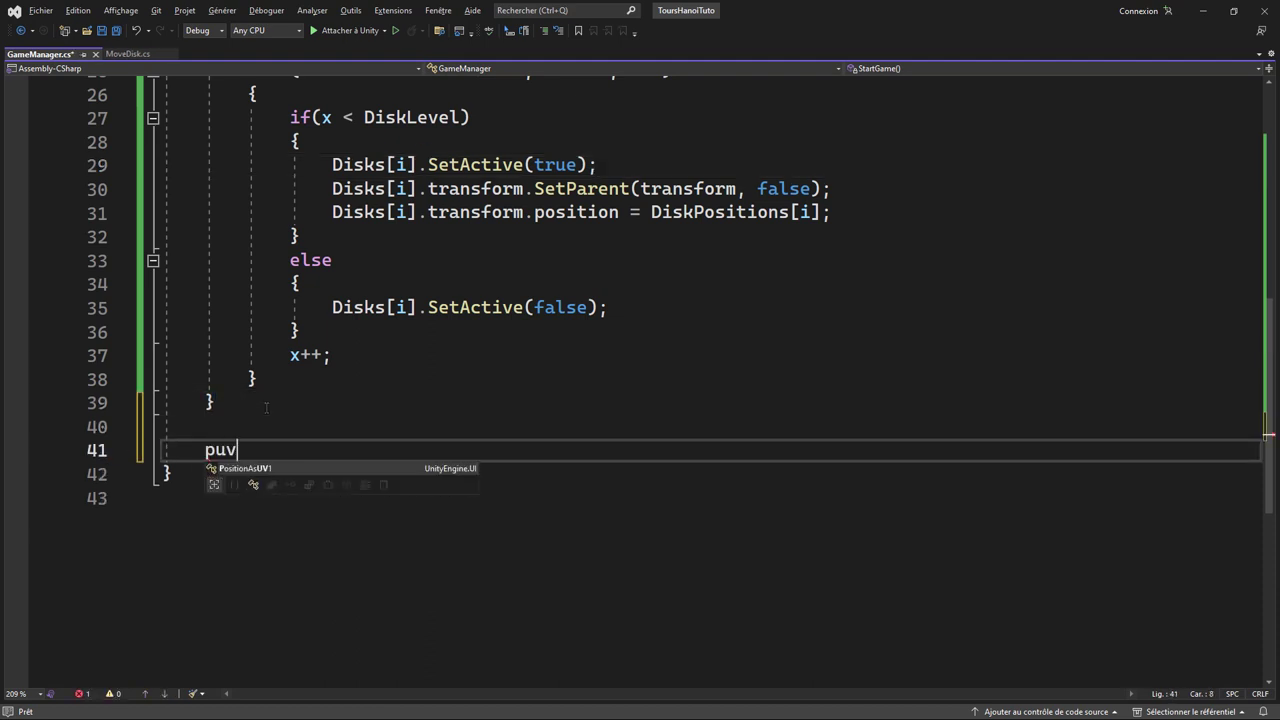
pyautogui.write('lic void ')
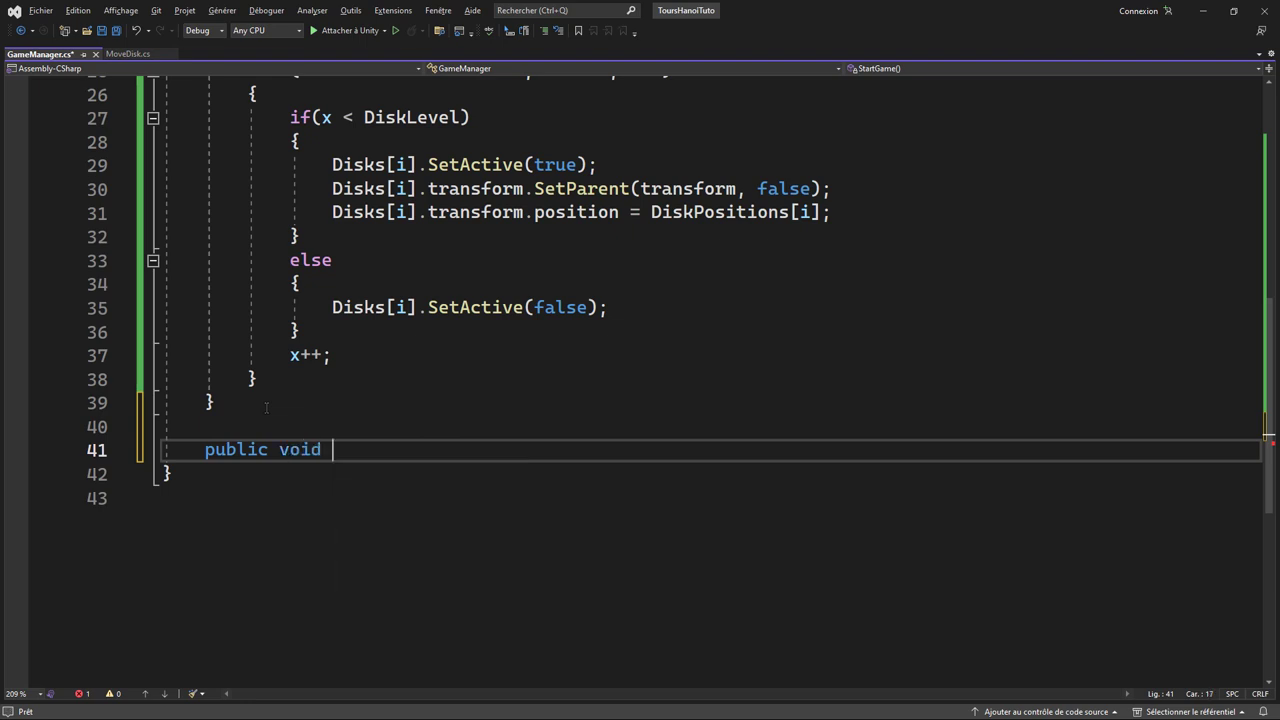
pyautogui.write('IsWin')
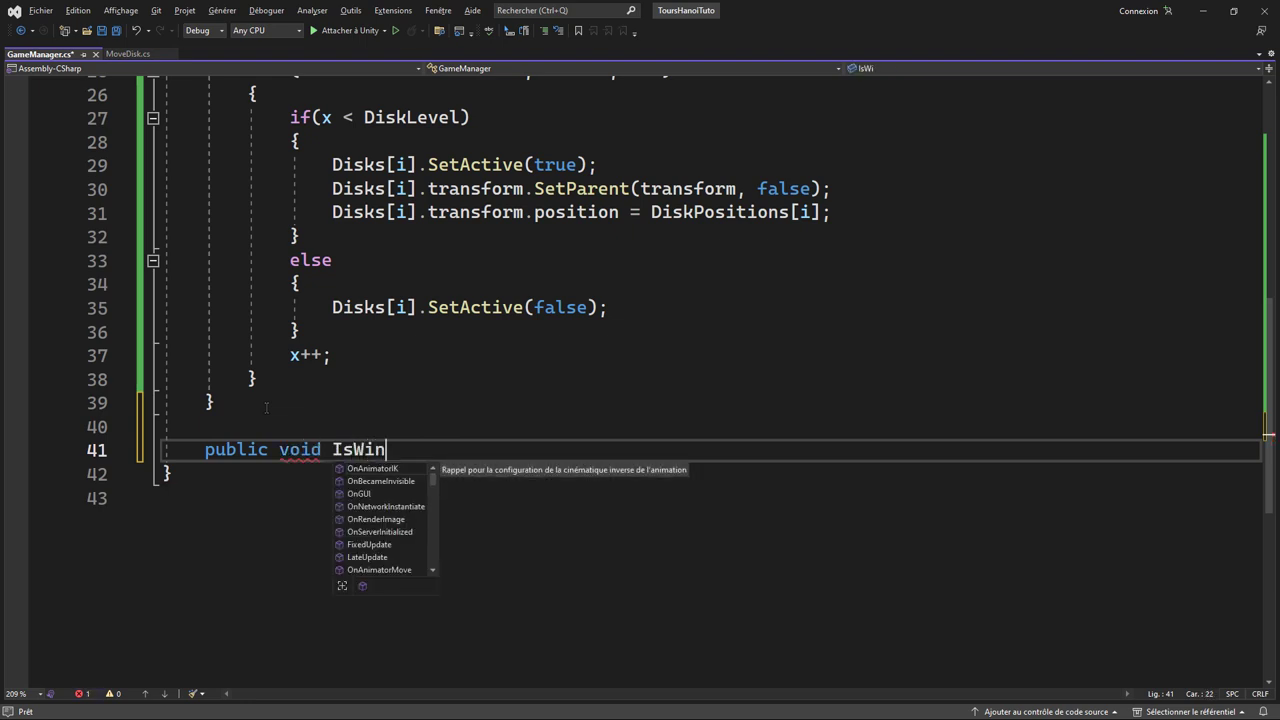
pyautogui.write('ner')
pyautogui.press('Escape')
pyautogui.write('(){')
pyautogui.press('Return')
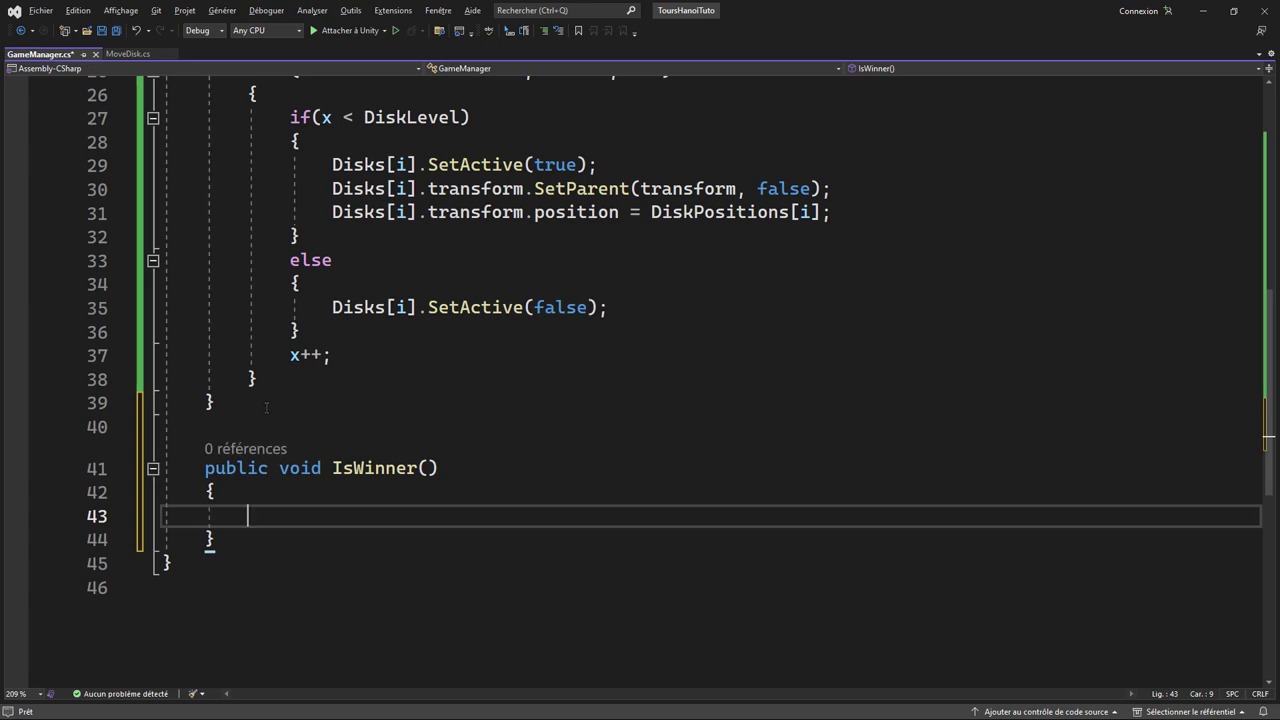
pyautogui.scroll(8, 488, 396)
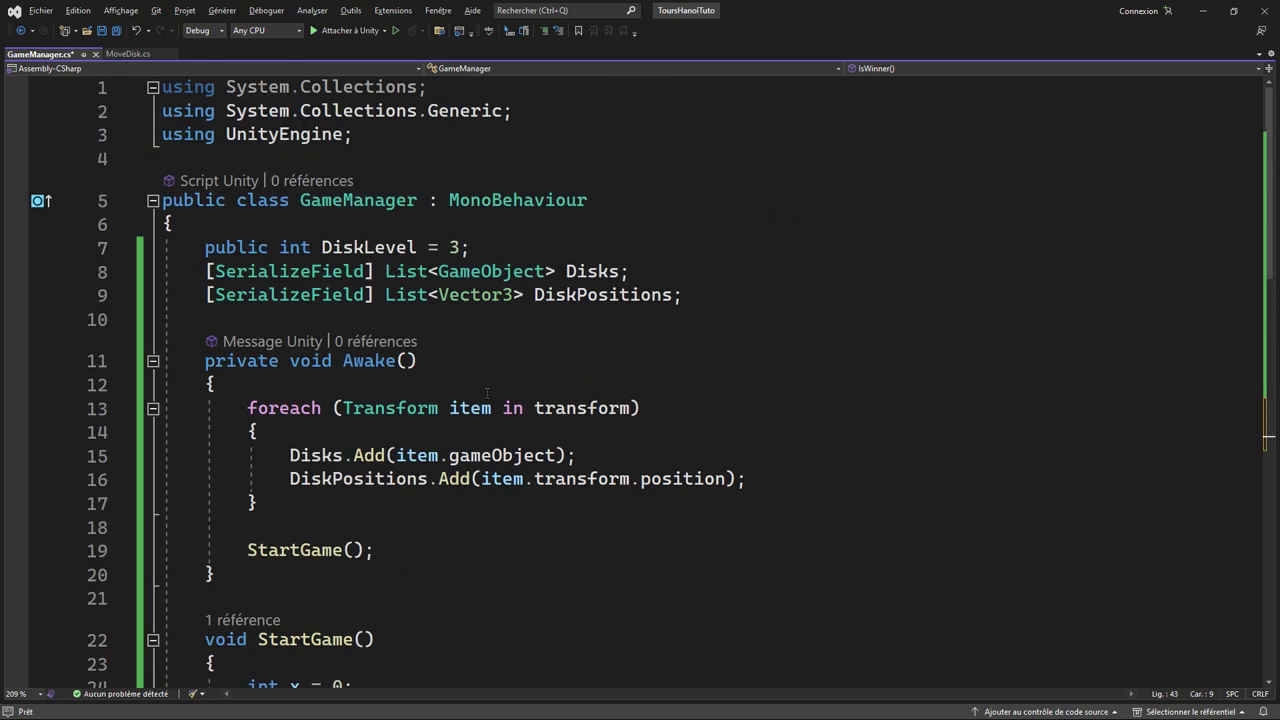
# - Add a [SerializeField] GameObject Picket3 field on line 10
pyautogui.click(323, 321)
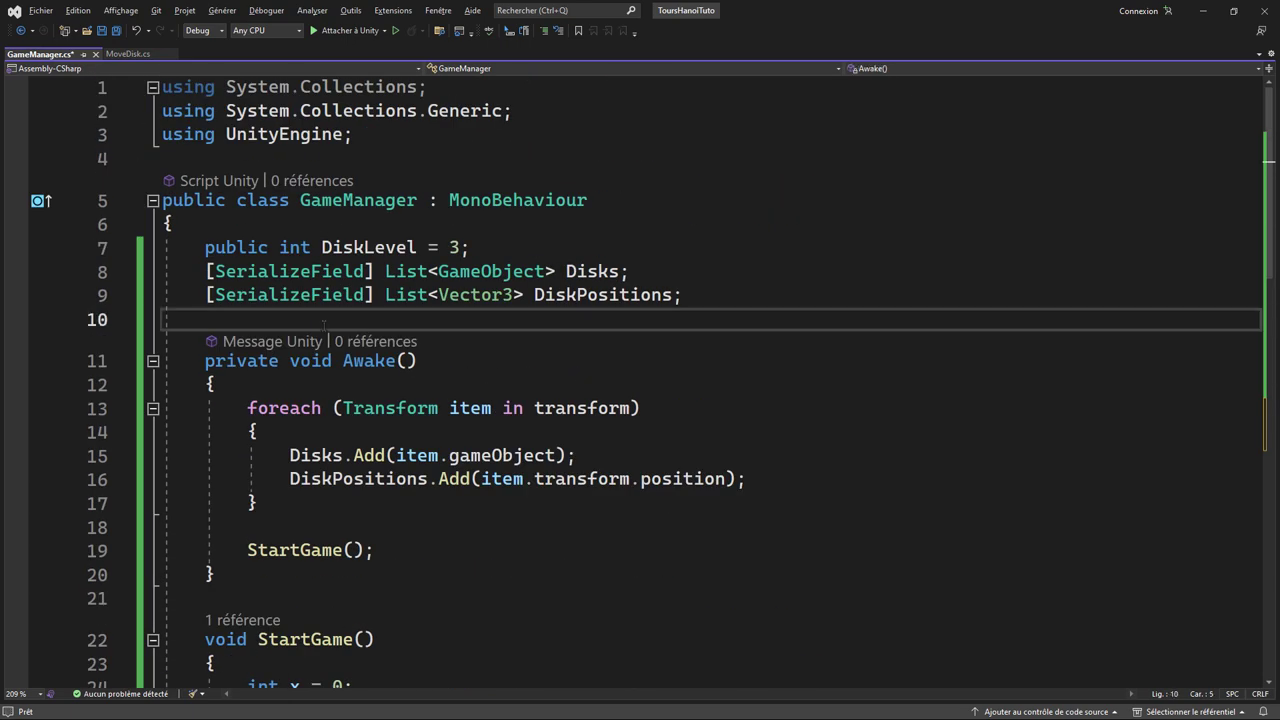
pyautogui.write('[seri] ')
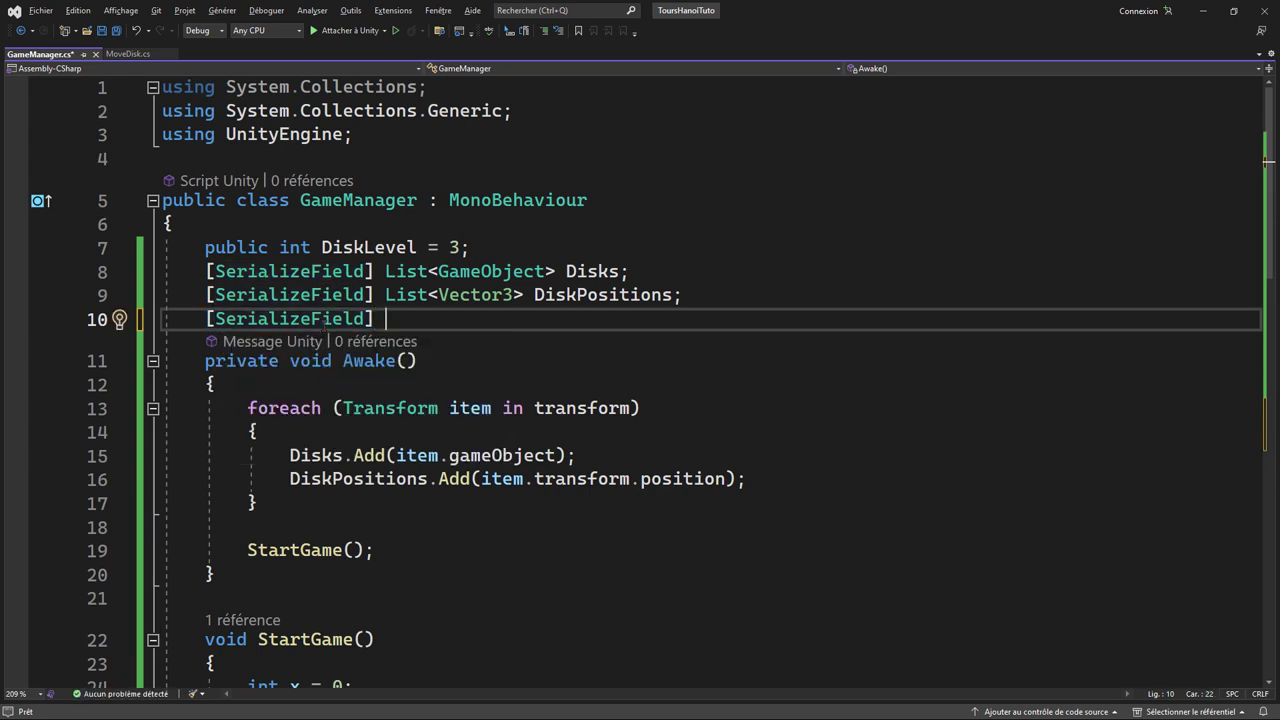
pyautogui.write('ga')
pyautogui.press('Tab')
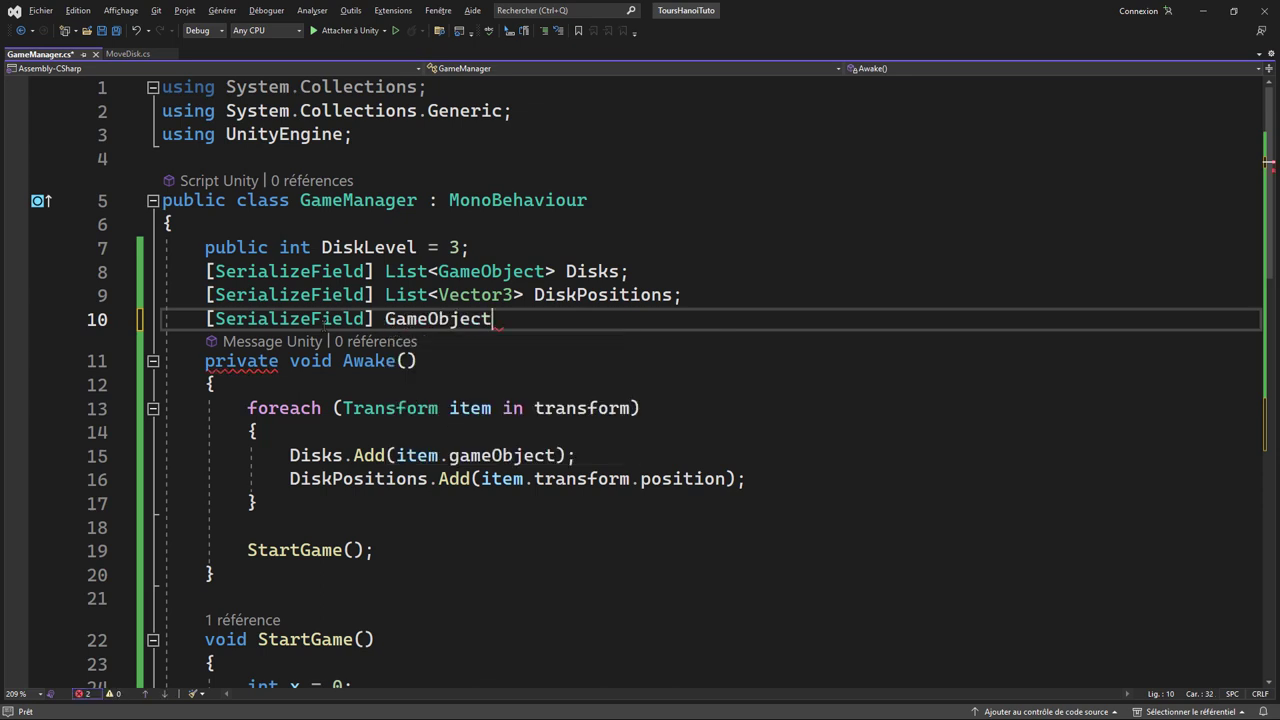
pyautogui.write('Pic')
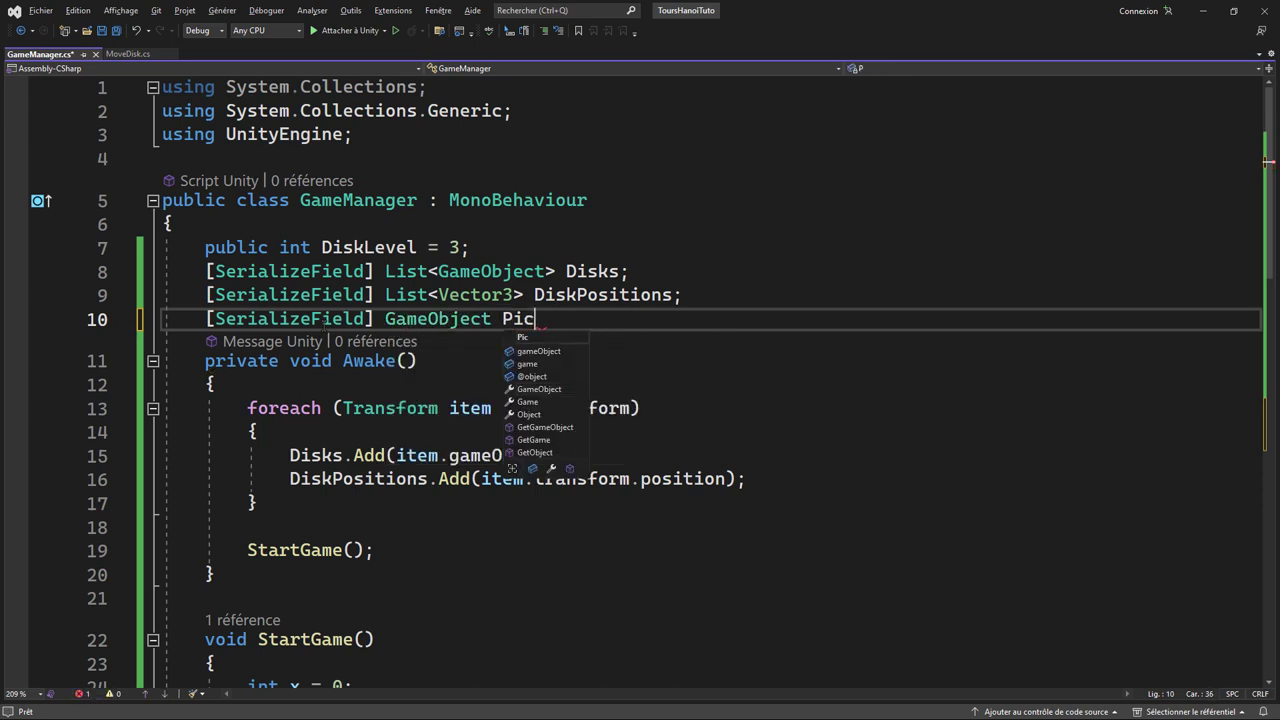
pyautogui.write('ket3')
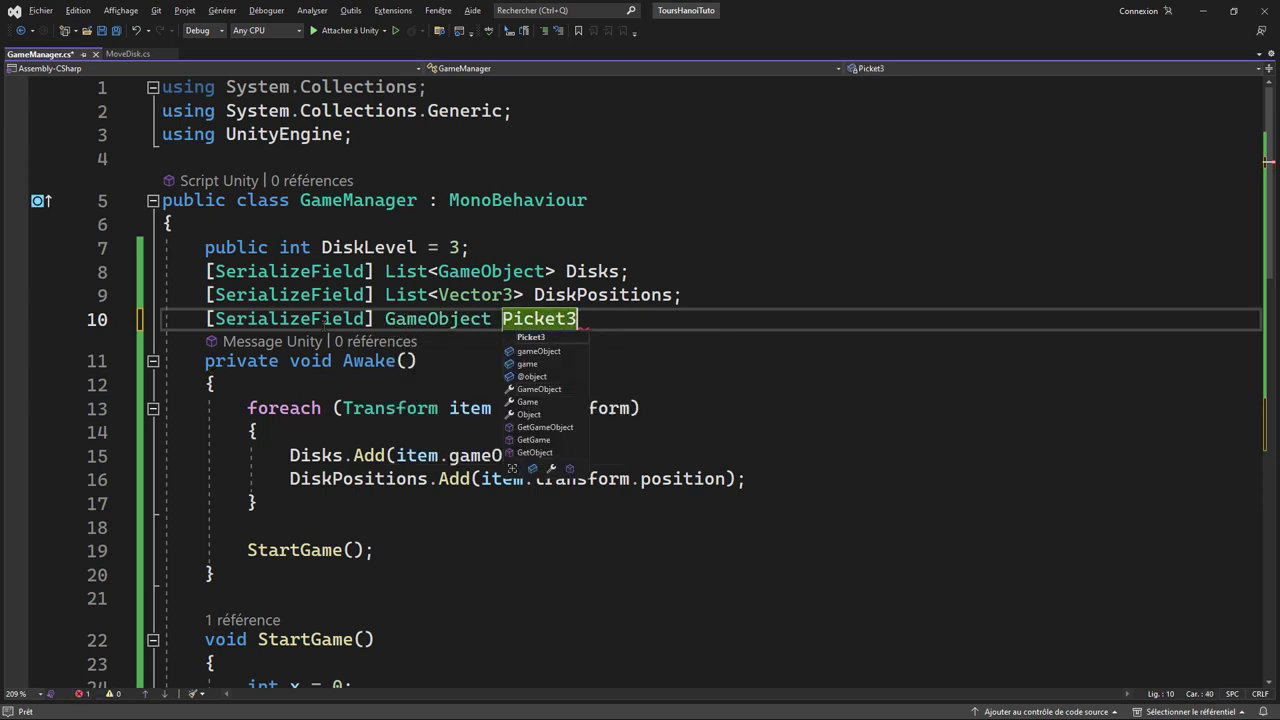
pyautogui.write(';')
pyautogui.scroll(-7, 465, 498)
pyautogui.scroll(-1, 465, 498)
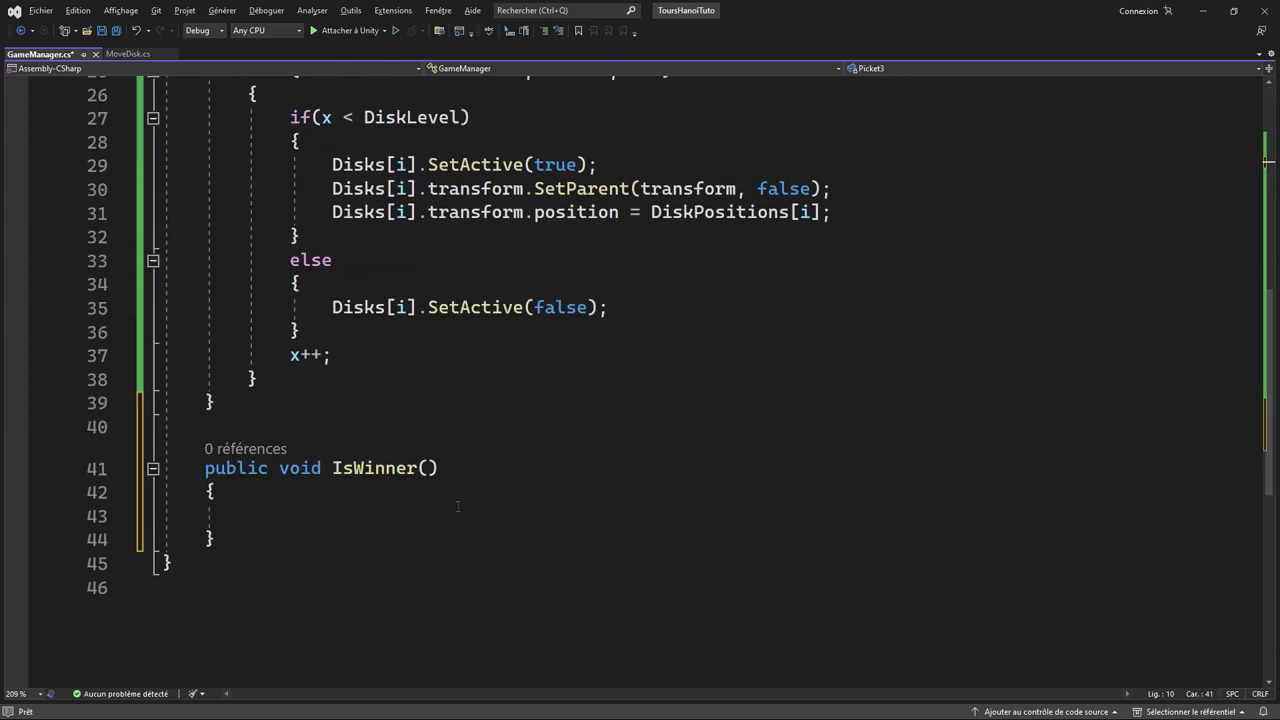
# - Make IsWinner log "Win the game" when Picket3.transform.childCount equals DiskLevel
pyautogui.click(355, 513)
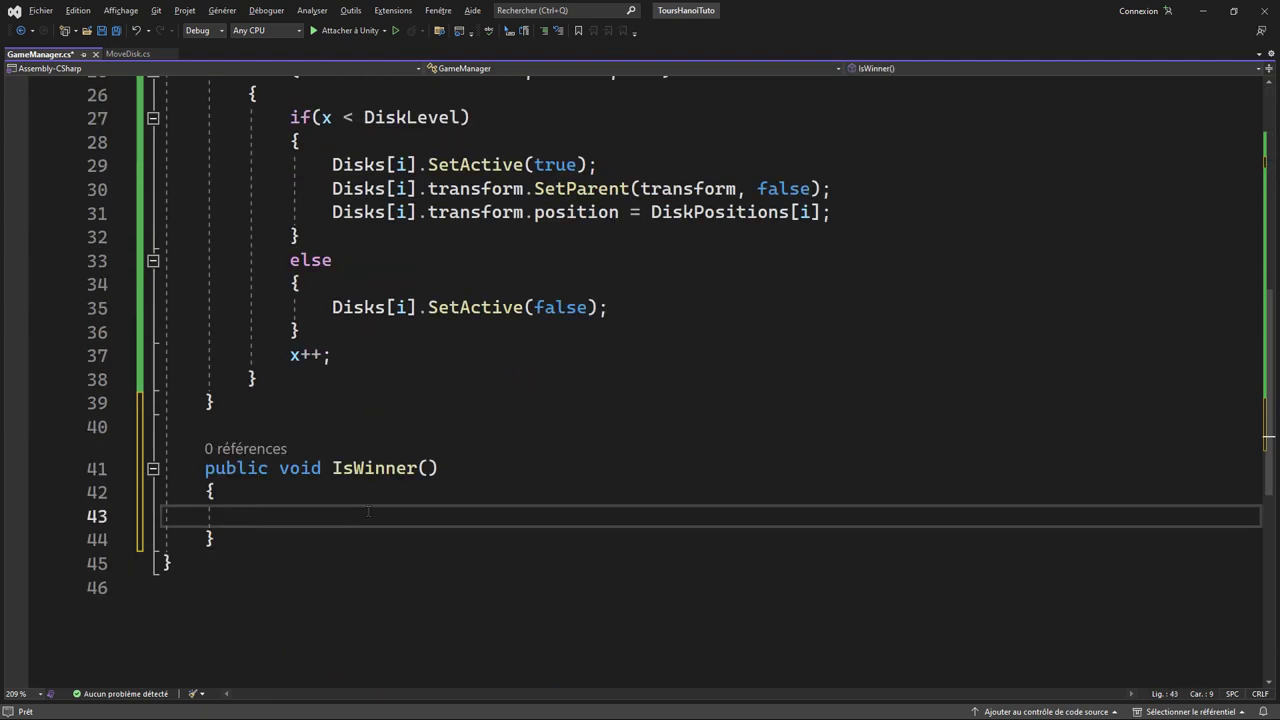
pyautogui.write('if(pick')
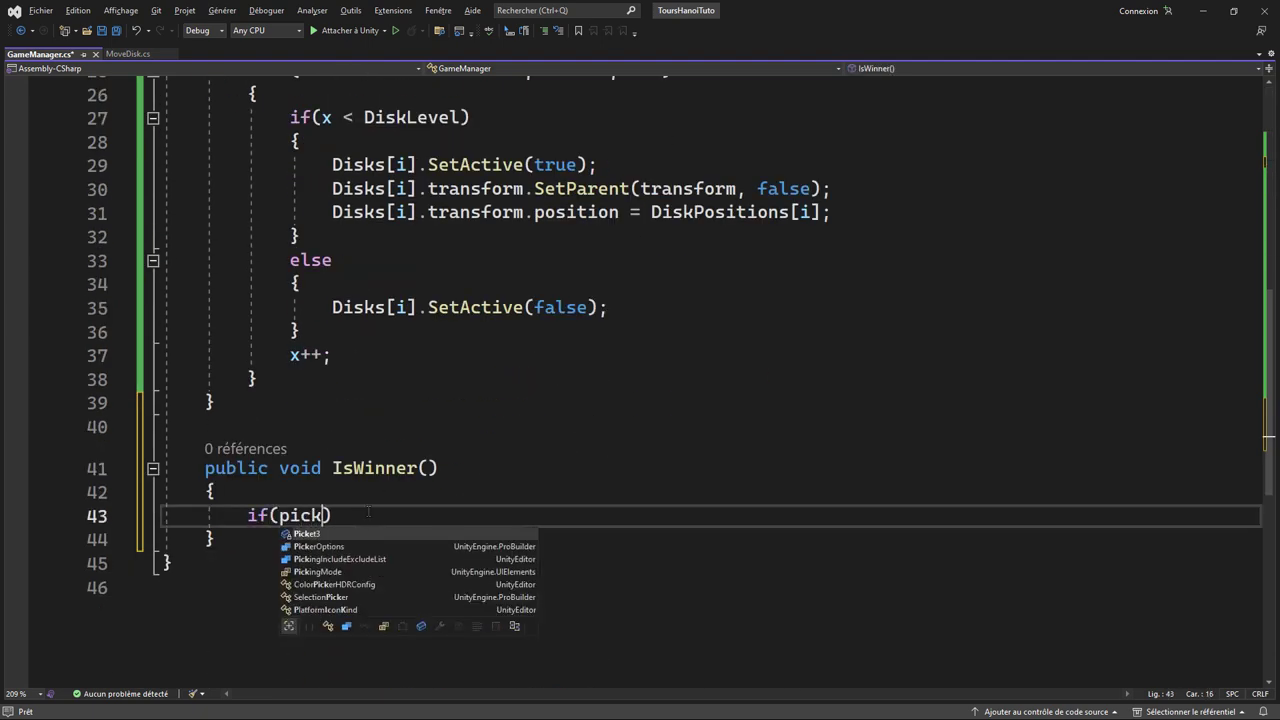
pyautogui.press('Tab')
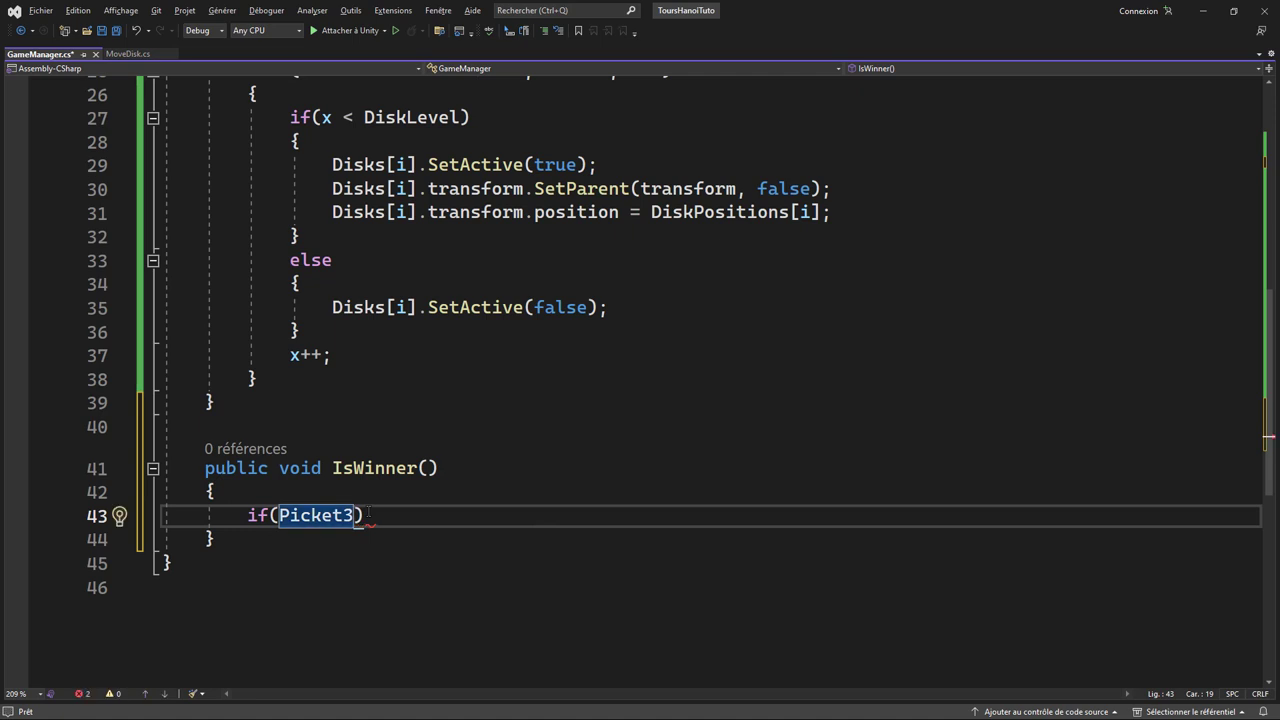
pyautogui.write('.tra')
pyautogui.press('Tab')
pyautogui.write('.ch')
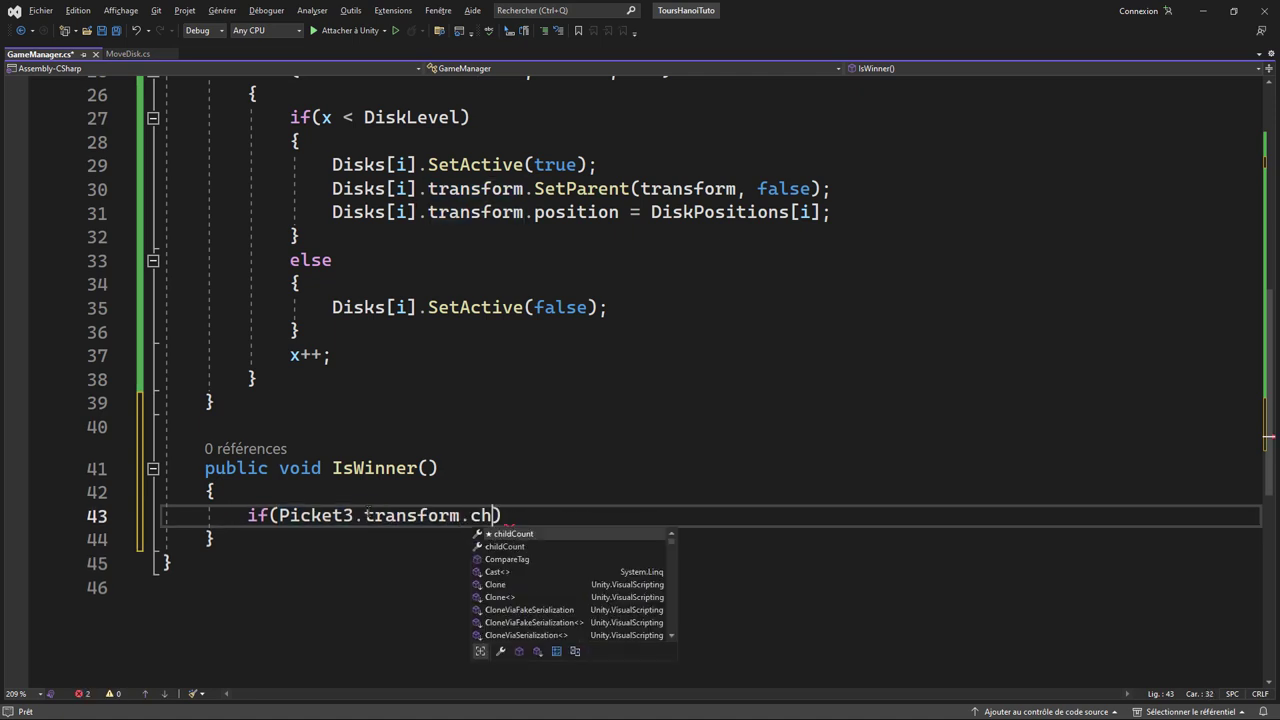
pyautogui.write('i')
pyautogui.press('Tab')
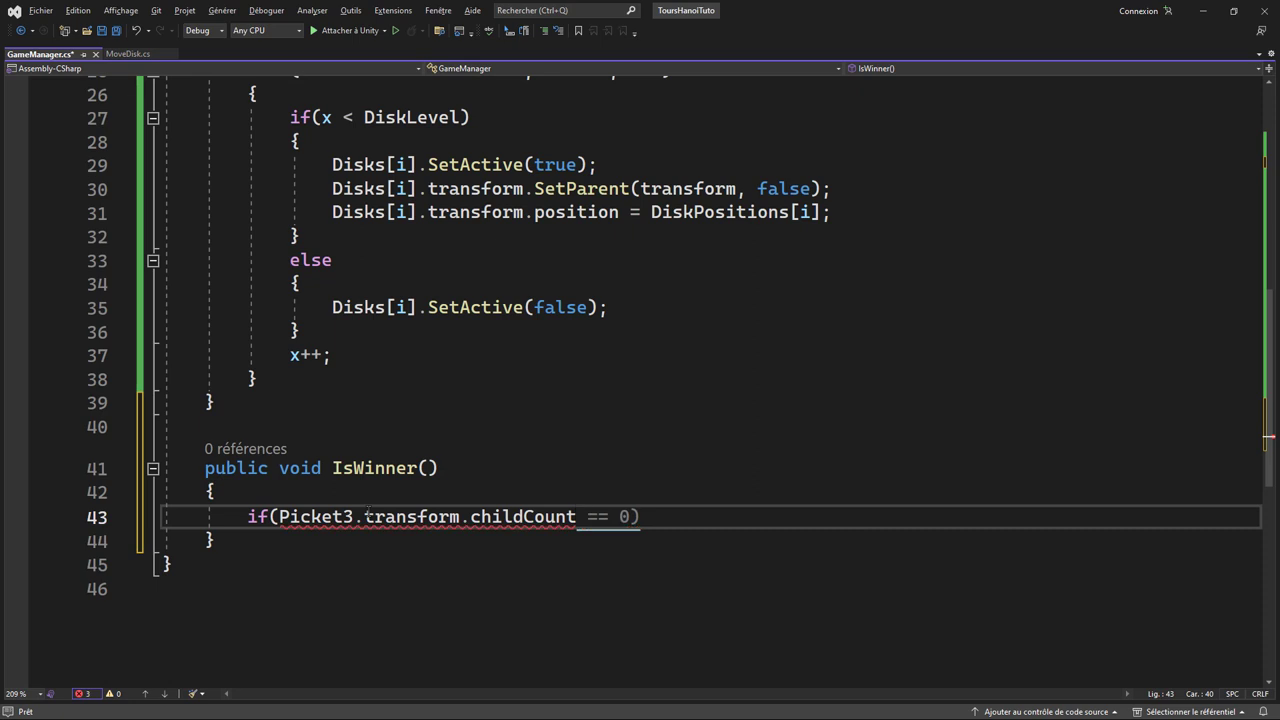
pyautogui.write('== d')
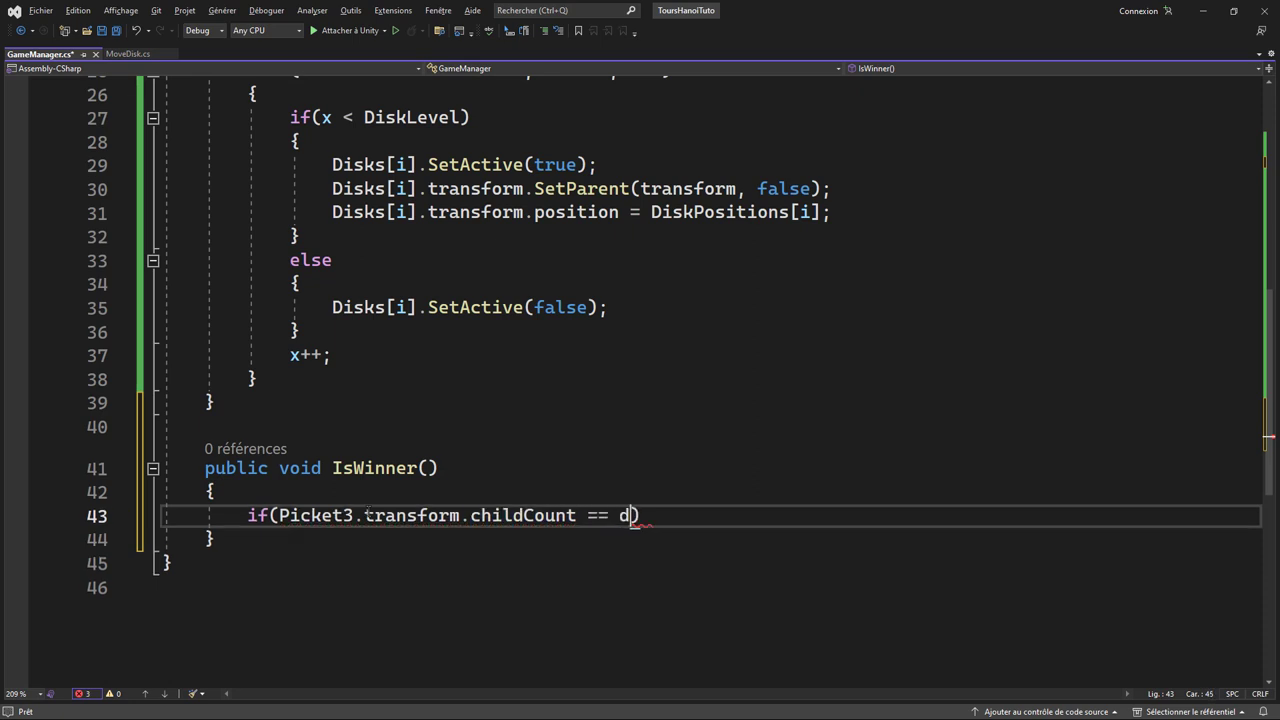
pyautogui.write('isk')
pyautogui.press('Tab')
pyautogui.press('Tab')
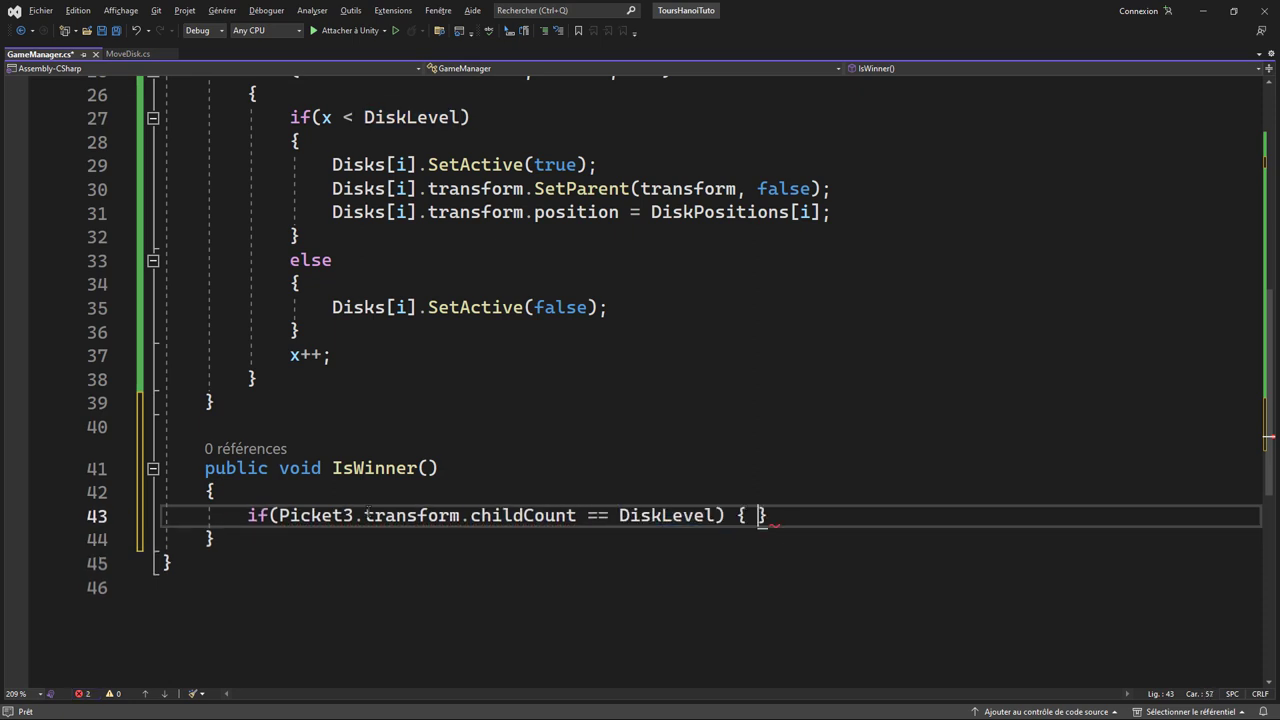
pyautogui.press('Return')
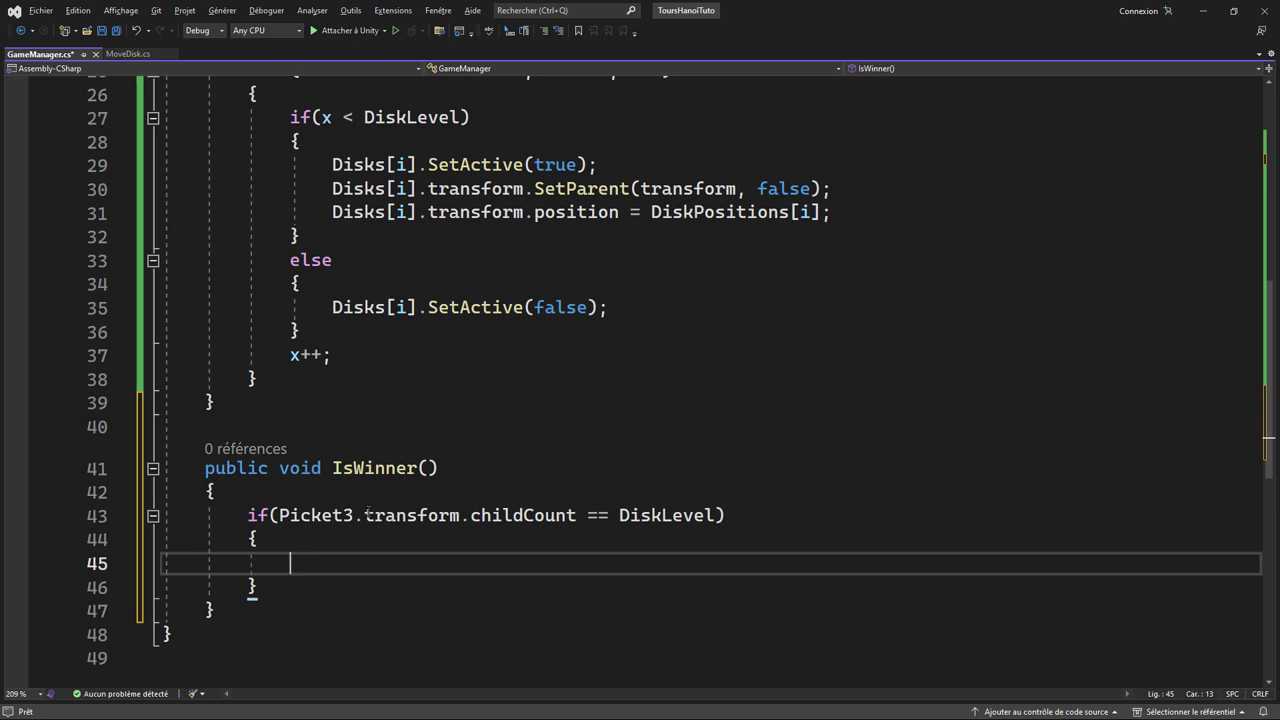
pyautogui.write('Debug.')
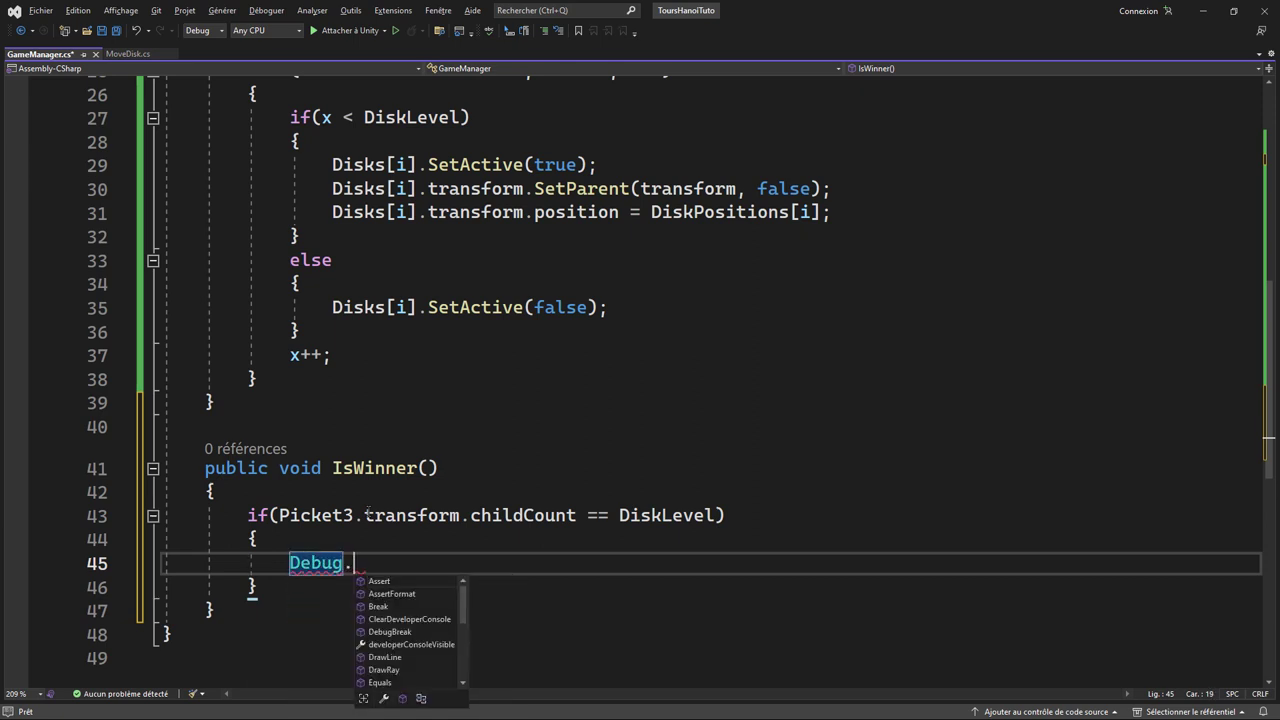
pyautogui.write('lo("')
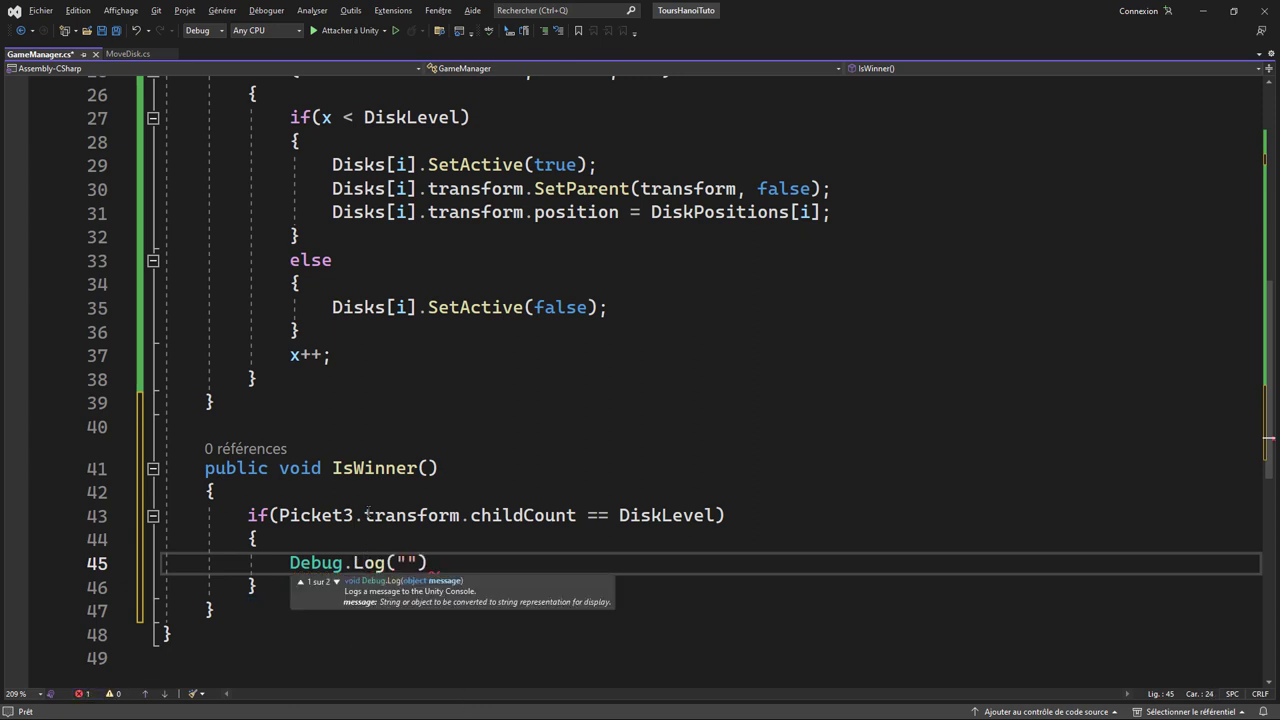
pyautogui.write('Win")')
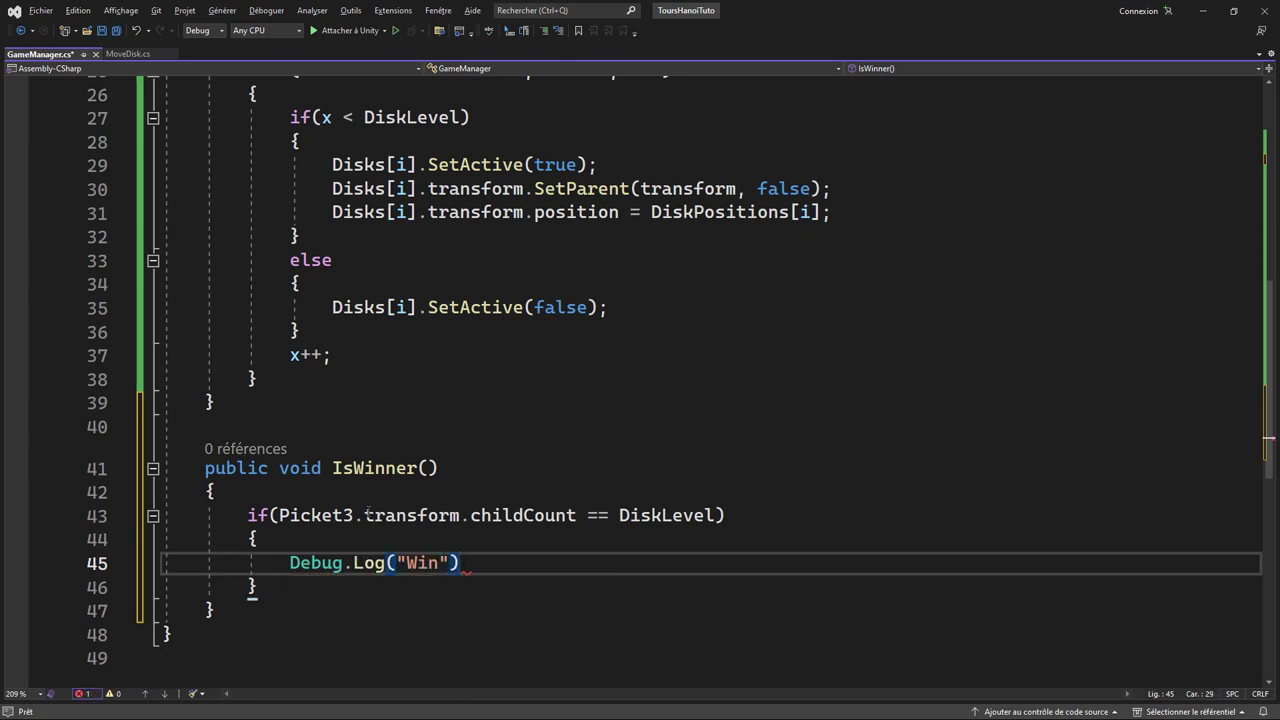
pyautogui.press('Left')
pyautogui.press('Left')
pyautogui.write('the game')
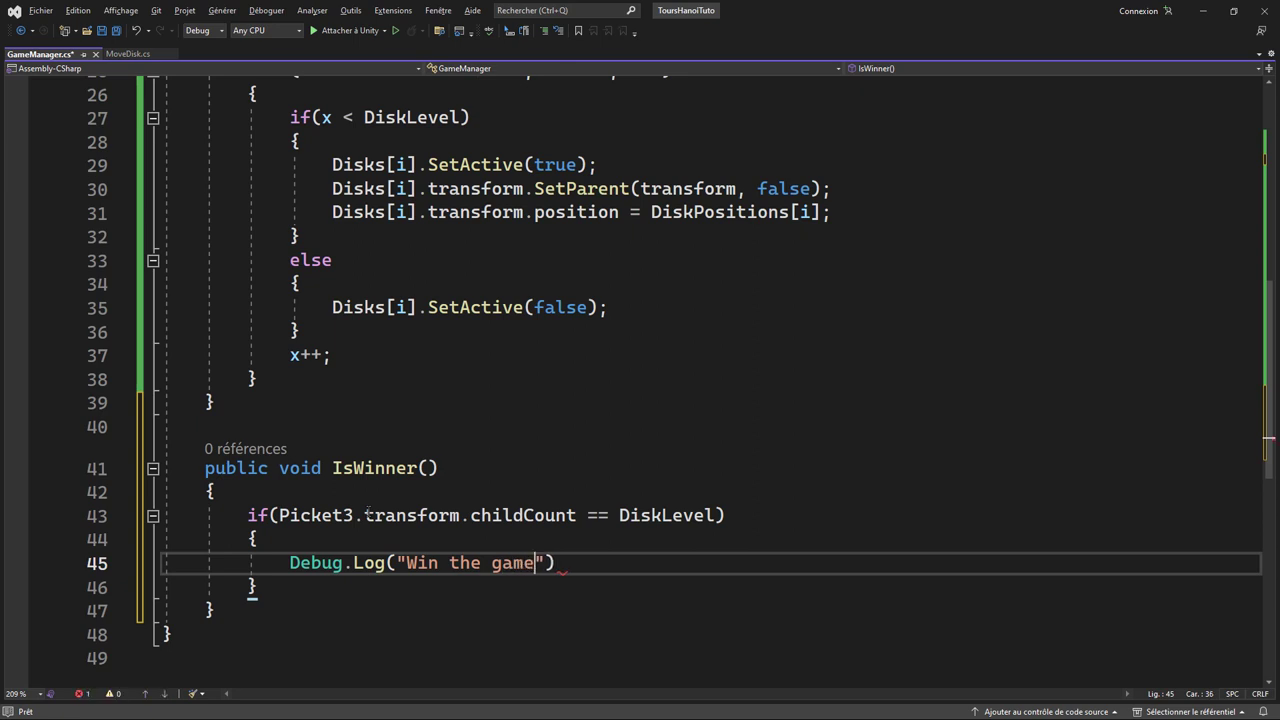
pyautogui.press('Right')
pyautogui.press('Right')
pyautogui.write(';')
# - Save GameManager.cs
pyautogui.hotkey('ctrl', 's')
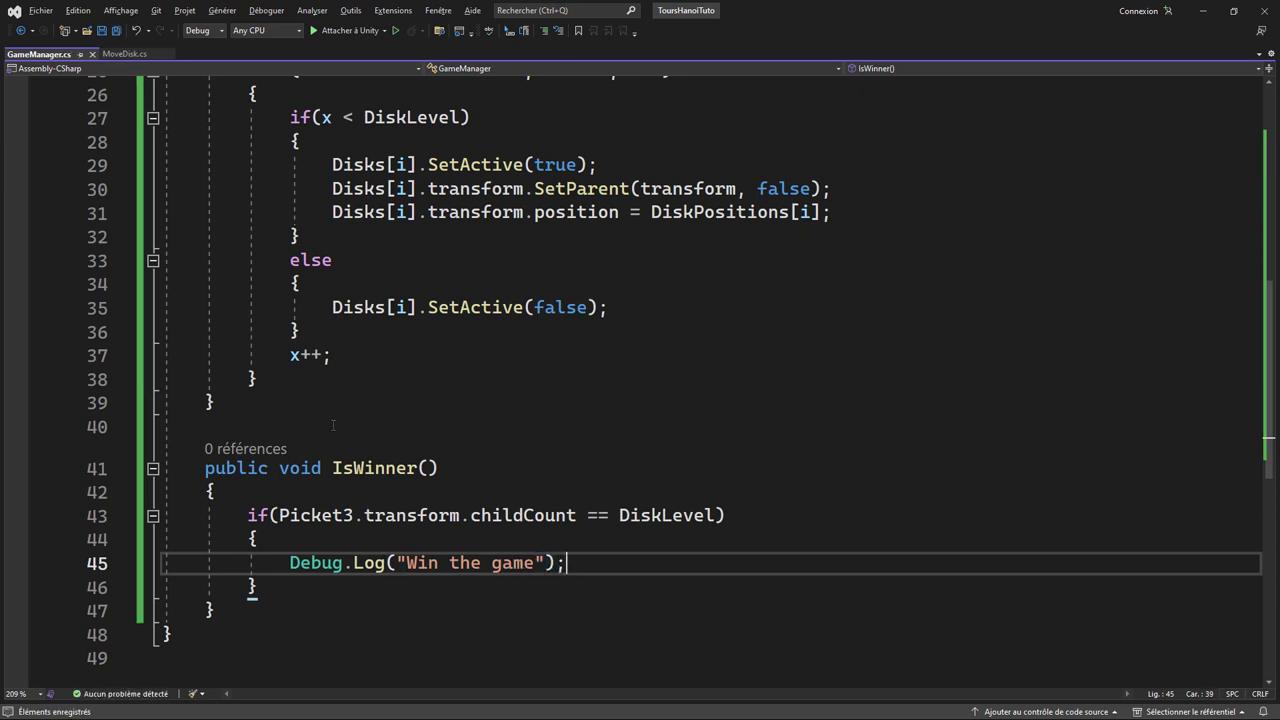
pyautogui.click(570, 424)
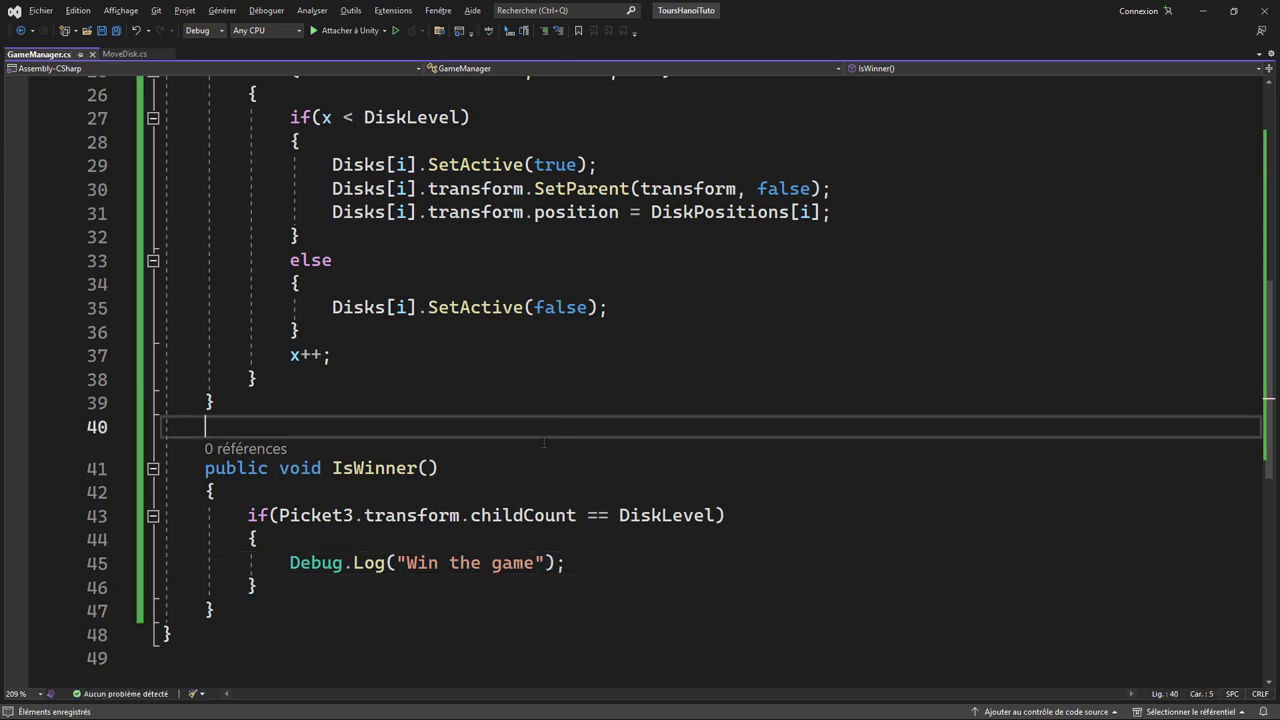
pyautogui.doubleClick(348, 467)
pyautogui.scroll(4, 623, 464)
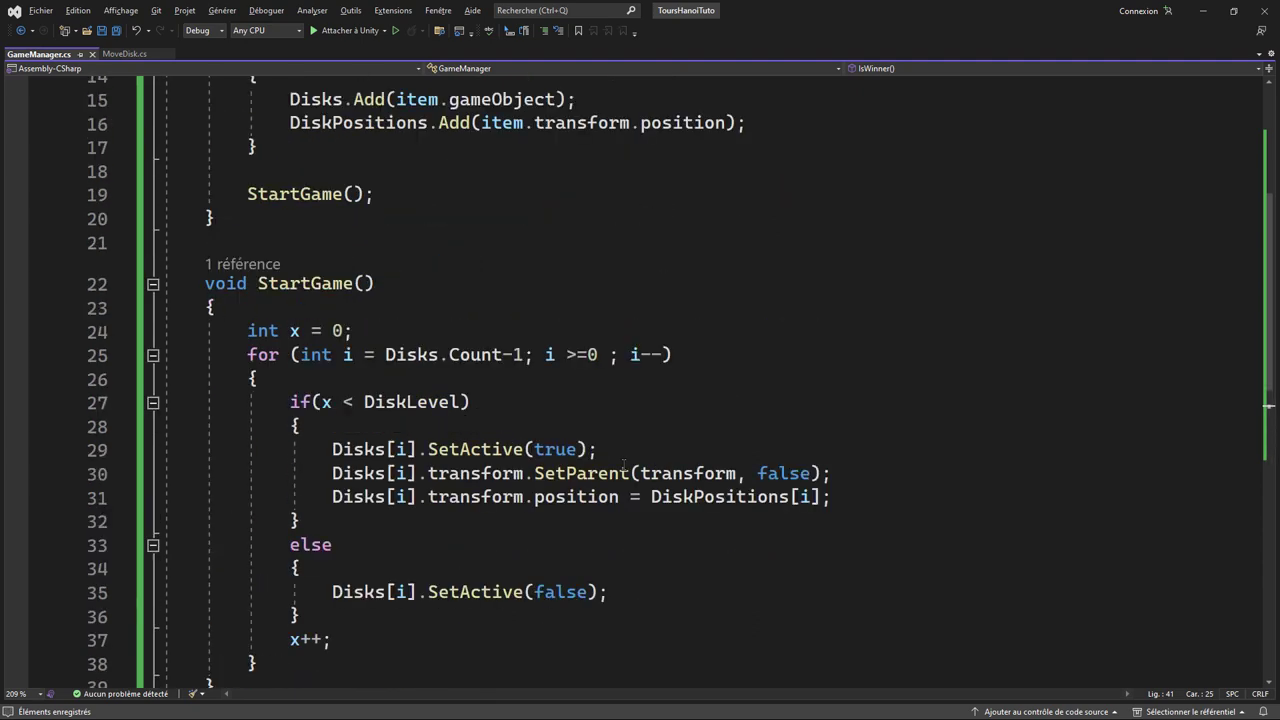
pyautogui.scroll(4, 560, 350)
# - In MoveDisk.cs, add a [SerializeField] GameManager field on line 11
pyautogui.click(120, 54)
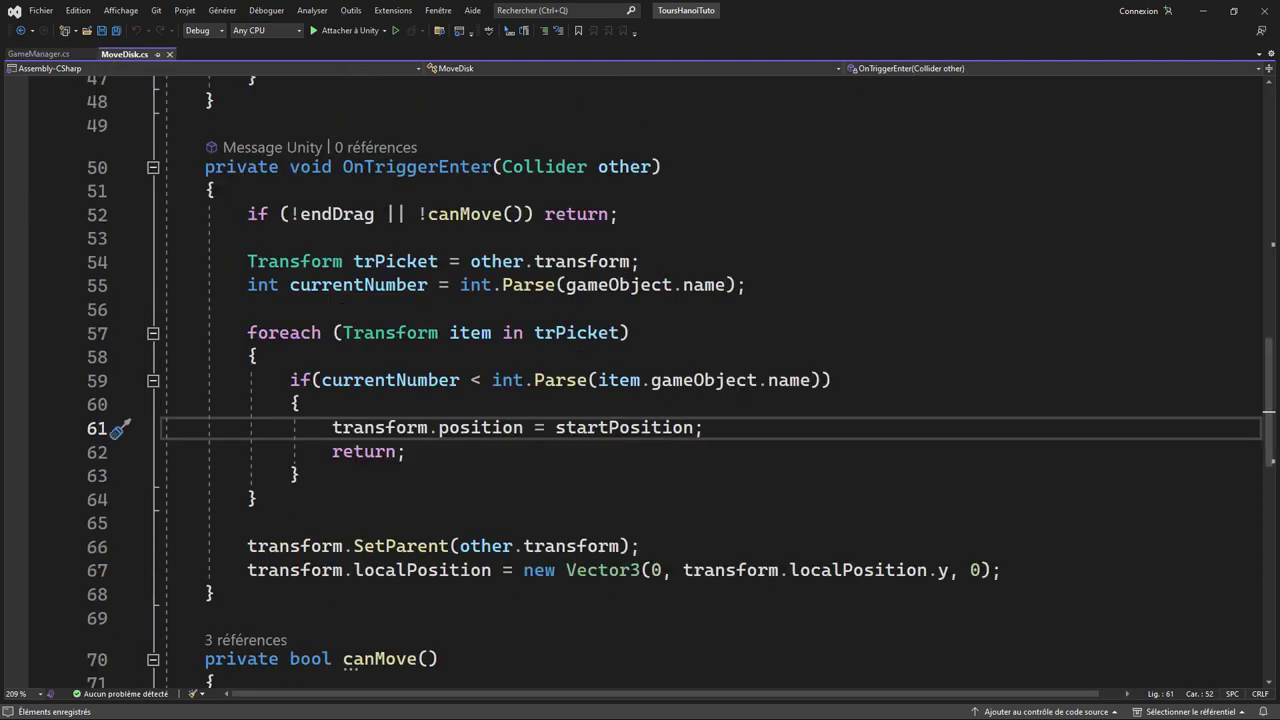
pyautogui.scroll(6, 357, 423)
pyautogui.scroll(5, 357, 423)
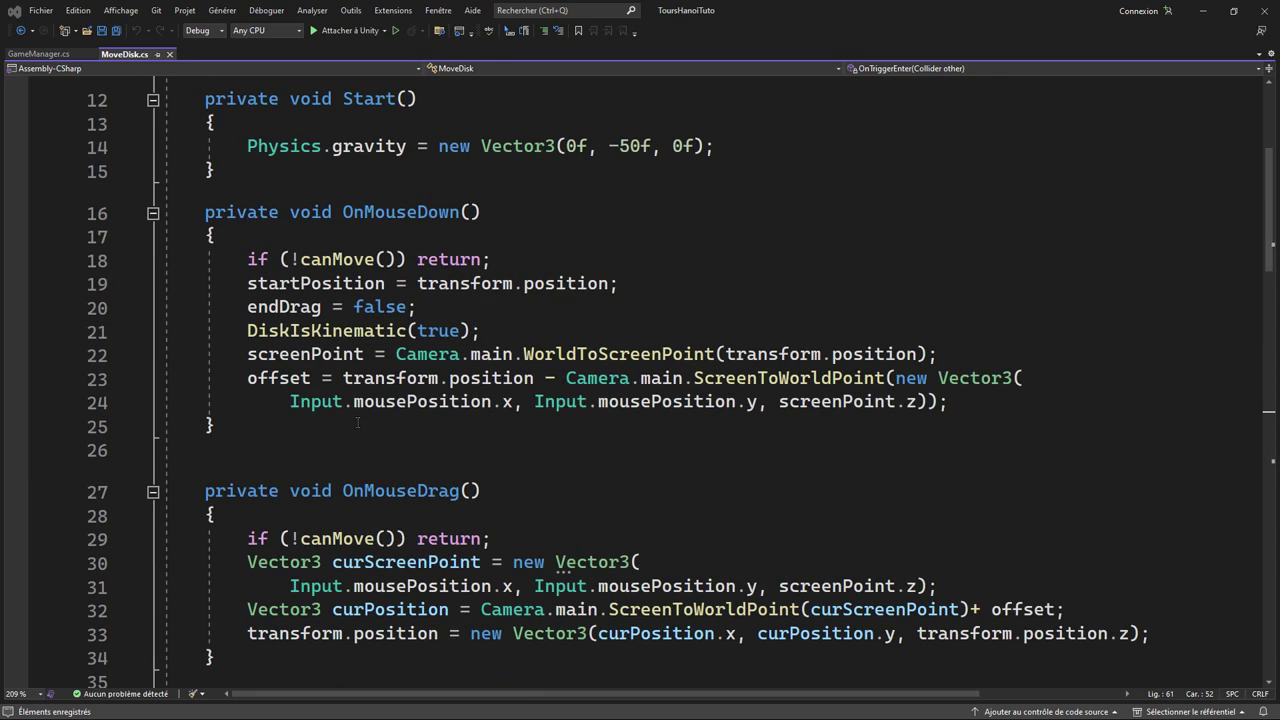
pyautogui.scroll(4, 345, 420)
pyautogui.click(487, 358)
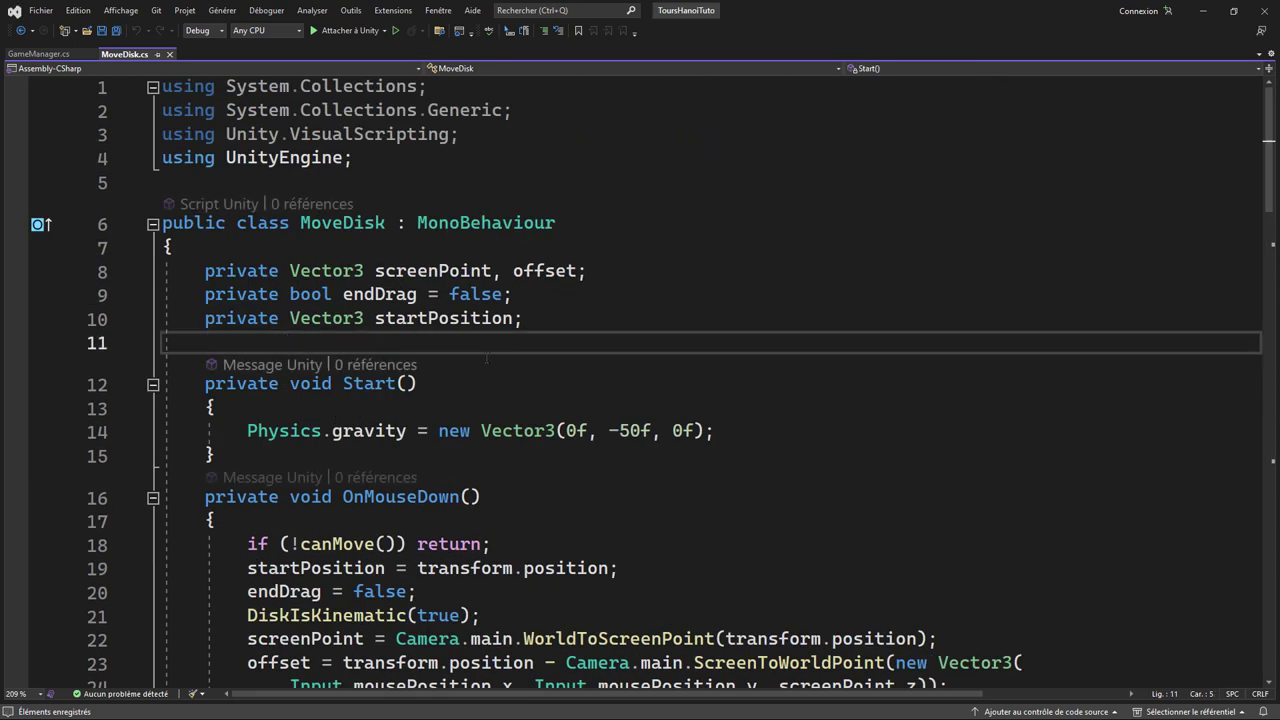
pyautogui.write('[s')
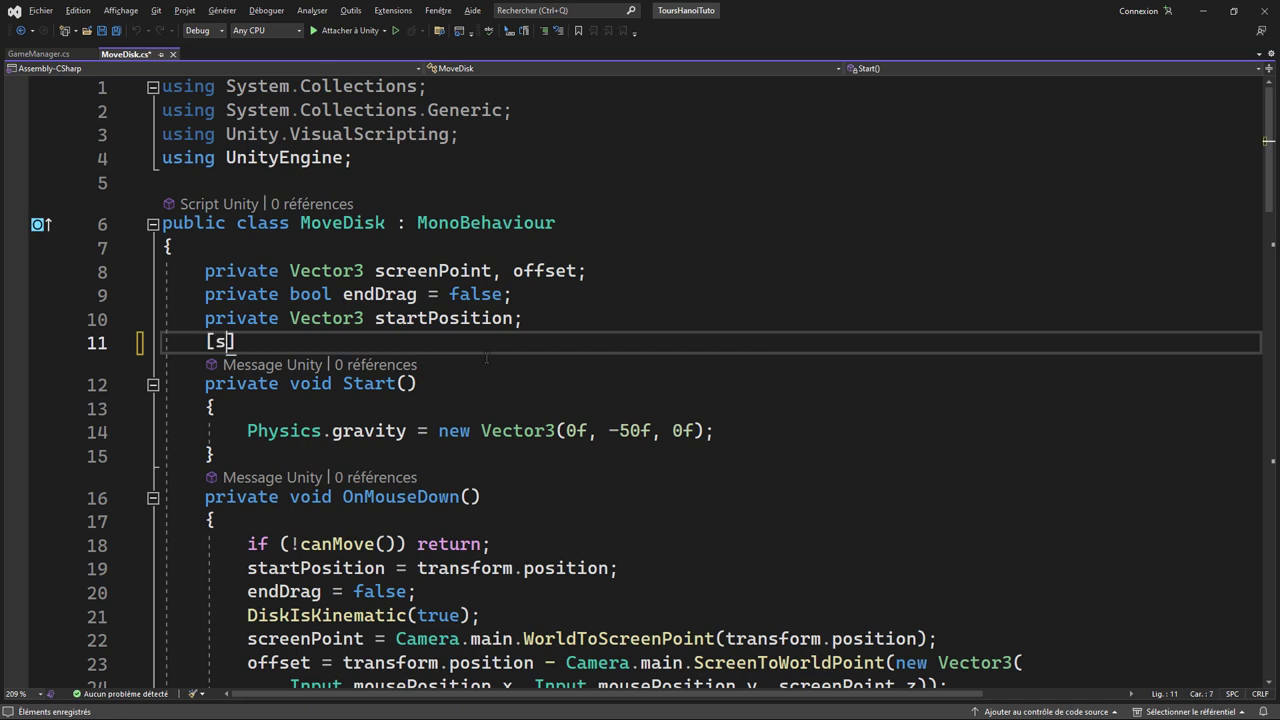
pyautogui.write('eri')
pyautogui.press('Tab')
pyautogui.write('] ')
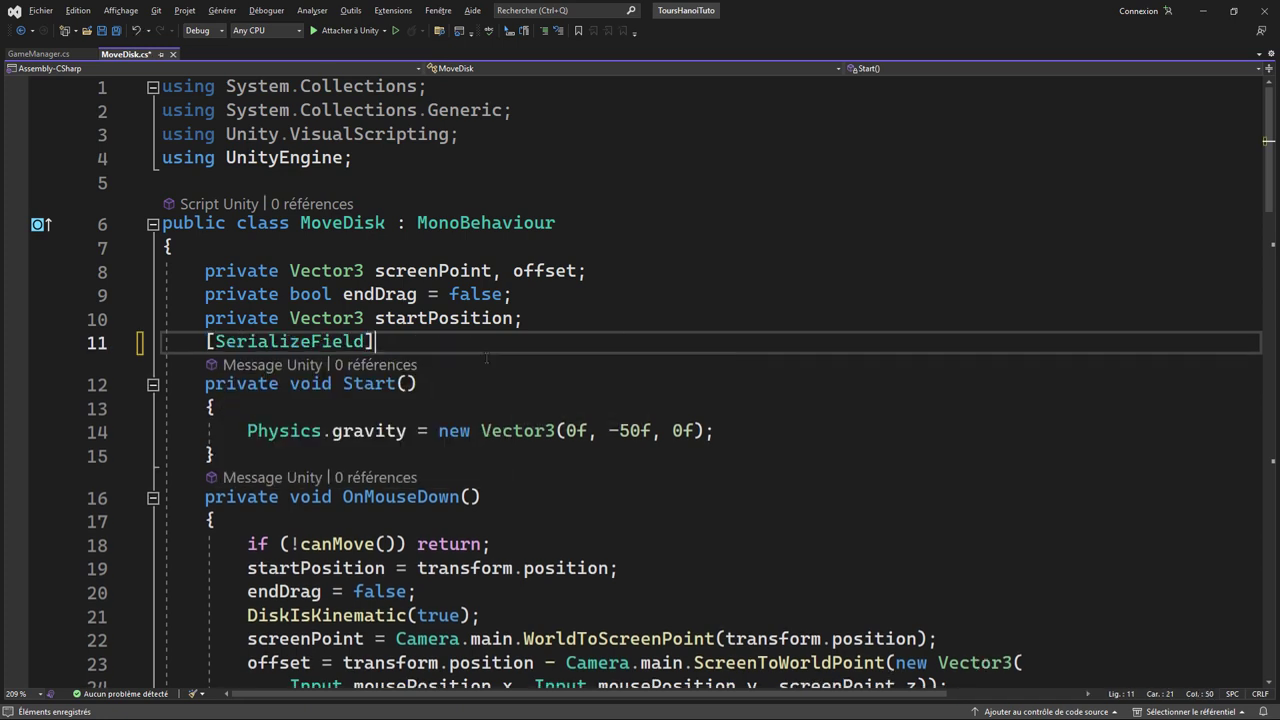
pyautogui.write('g')
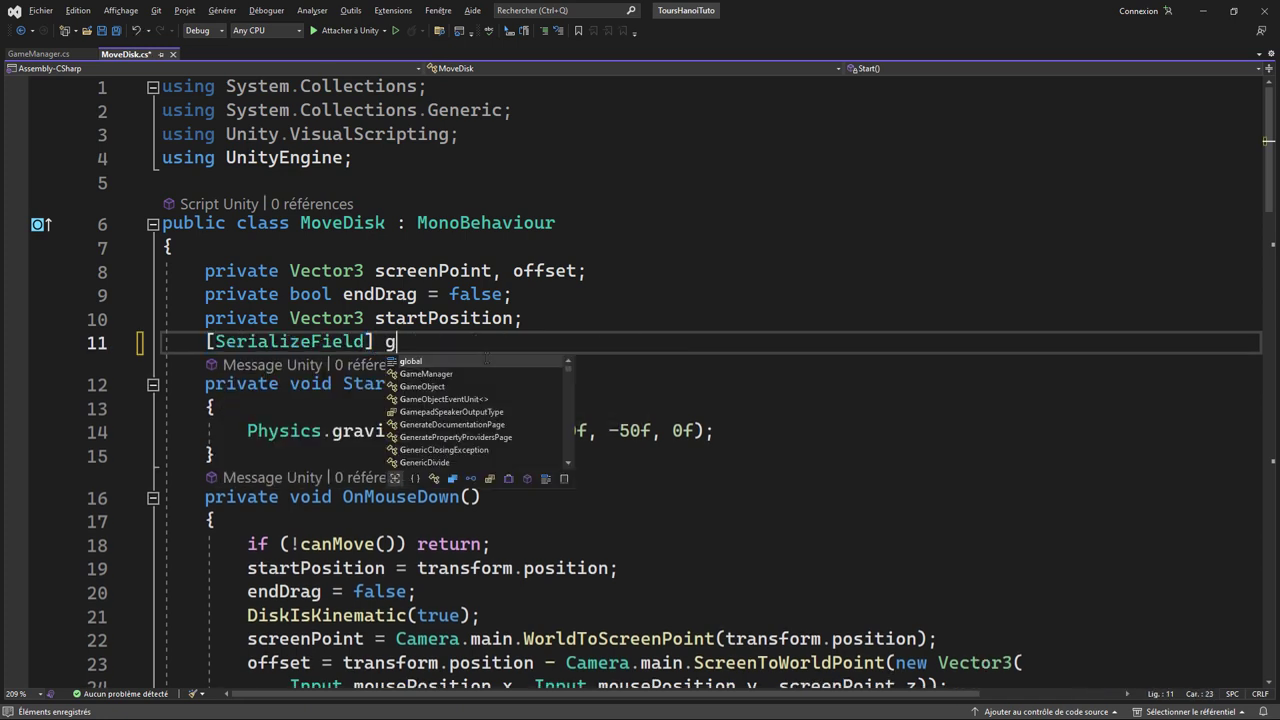
pyautogui.write('a')
pyautogui.press('Tab')
pyautogui.press('Tab')
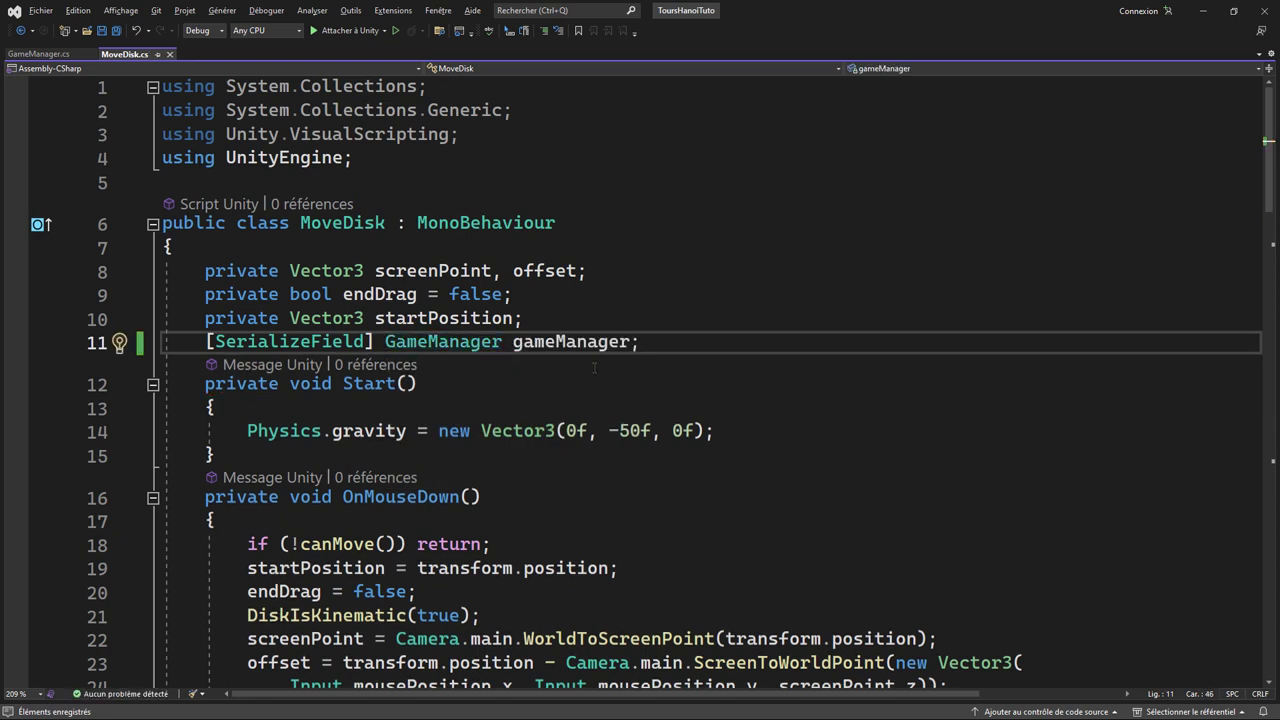
pyautogui.press('Return')
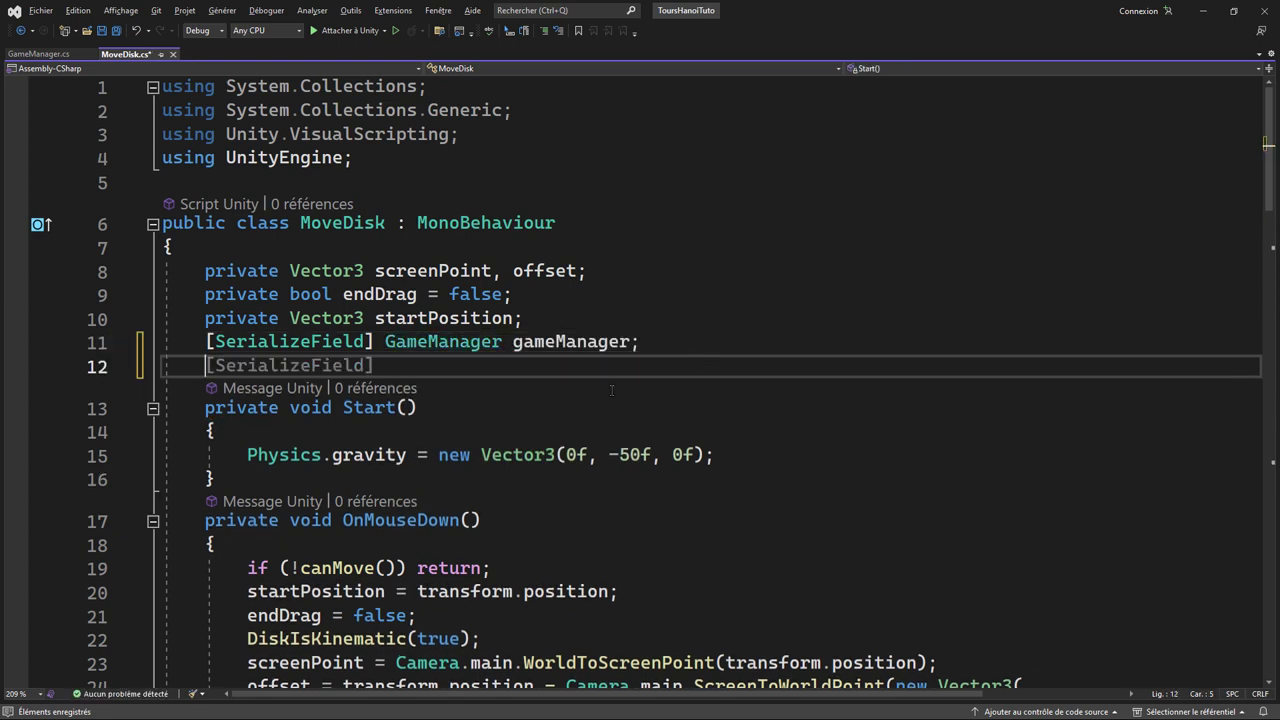
# - Call gameManager.IsWinner() at the end of OnTriggerEnter, after the localPosition line
pyautogui.scroll(-5, 611, 390)
pyautogui.scroll(-4, 600, 395)
pyautogui.scroll(-2, 580, 400)
pyautogui.scroll(-3, 549, 412)
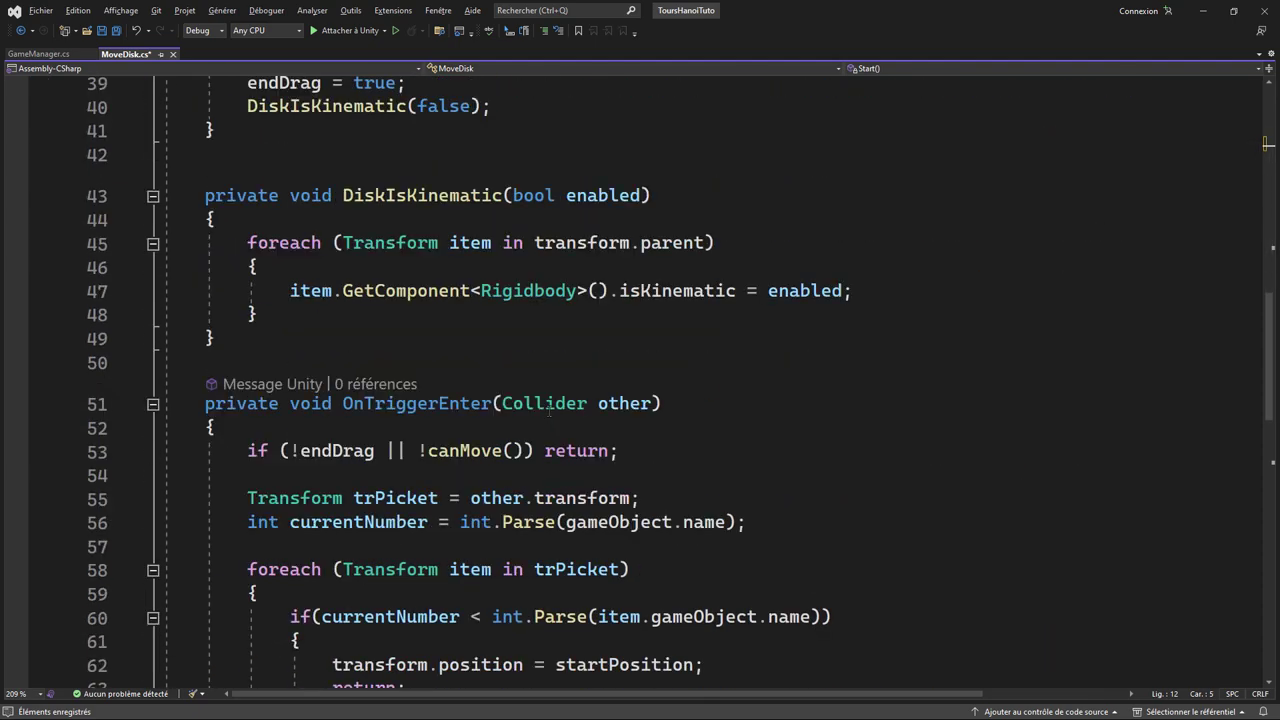
pyautogui.scroll(-2, 549, 412)
pyautogui.scroll(-1, 500, 430)
pyautogui.scroll(-2, 415, 470)
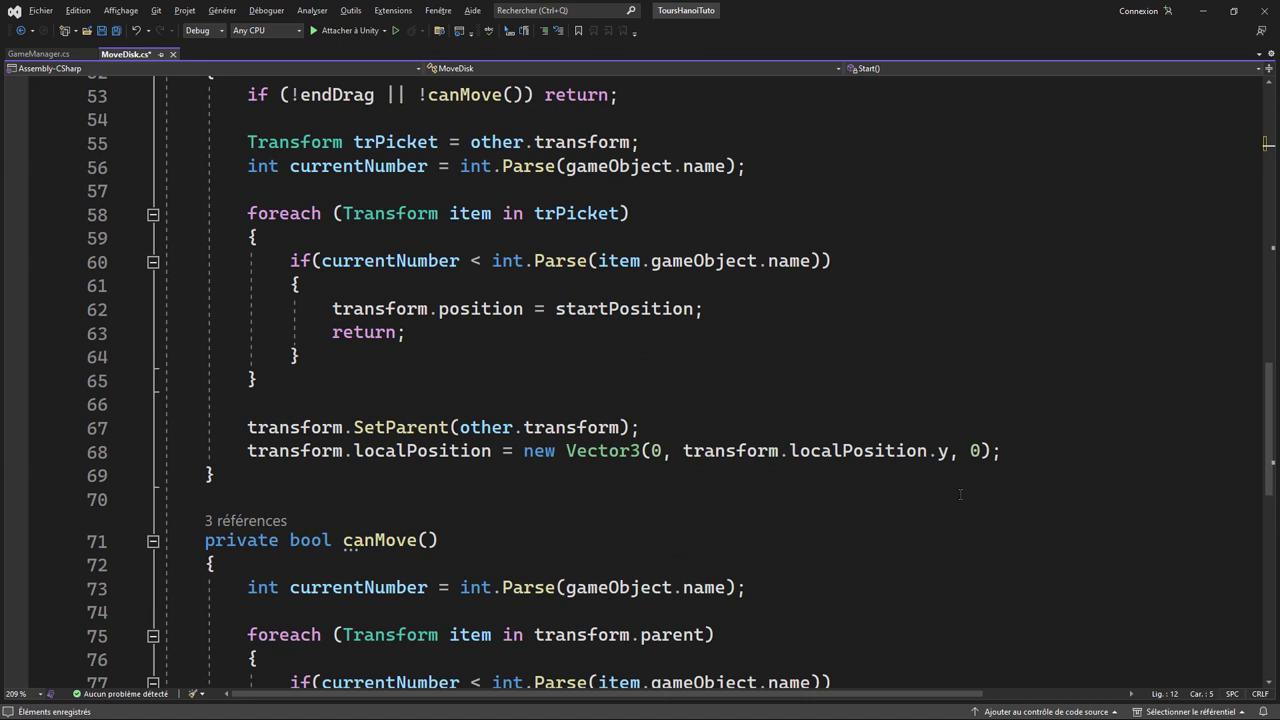
pyautogui.click(1015, 455)
pyautogui.press('Return')
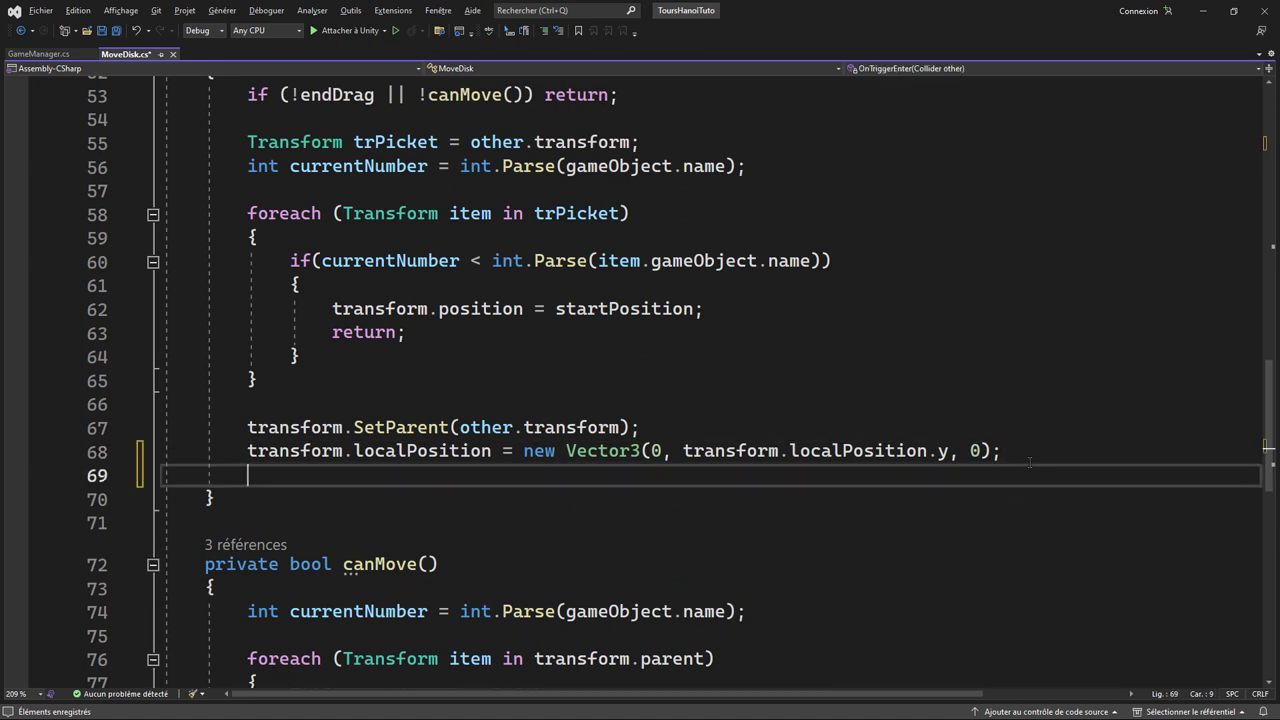
pyautogui.write('ga')
pyautogui.press('Tab')
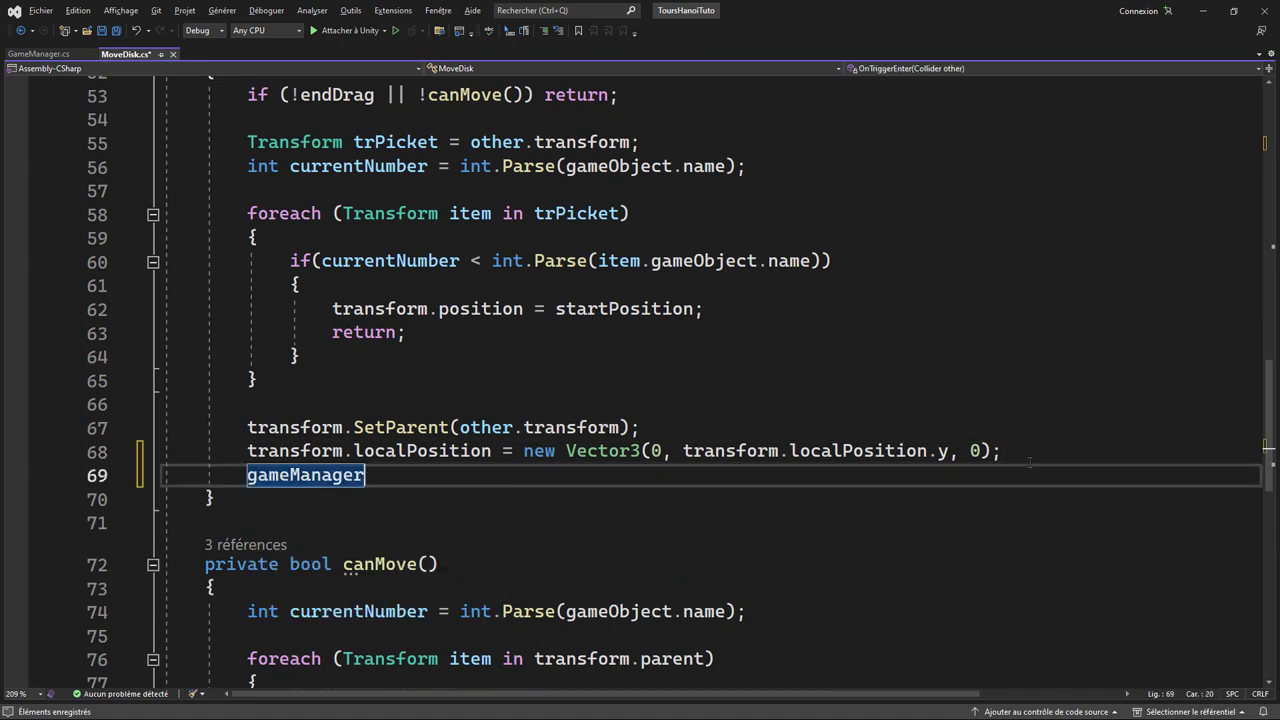
pyautogui.write('.is')
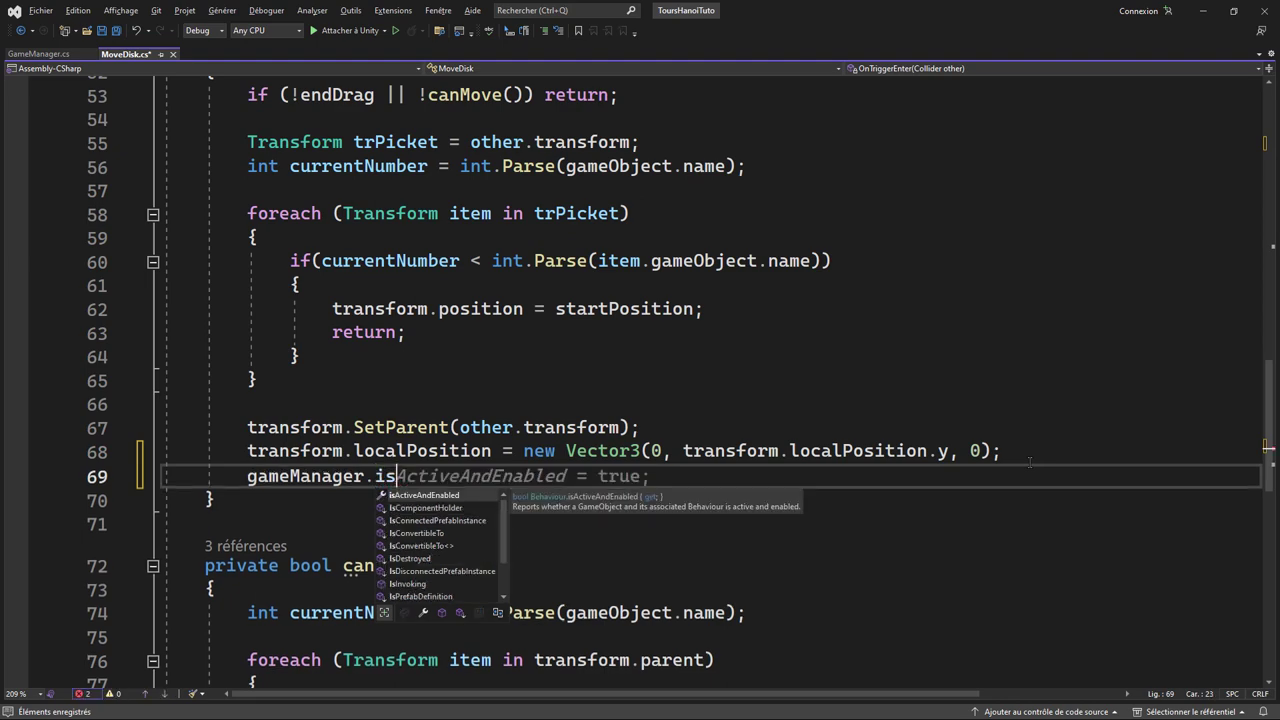
pyautogui.write('win')
pyautogui.press('Tab')
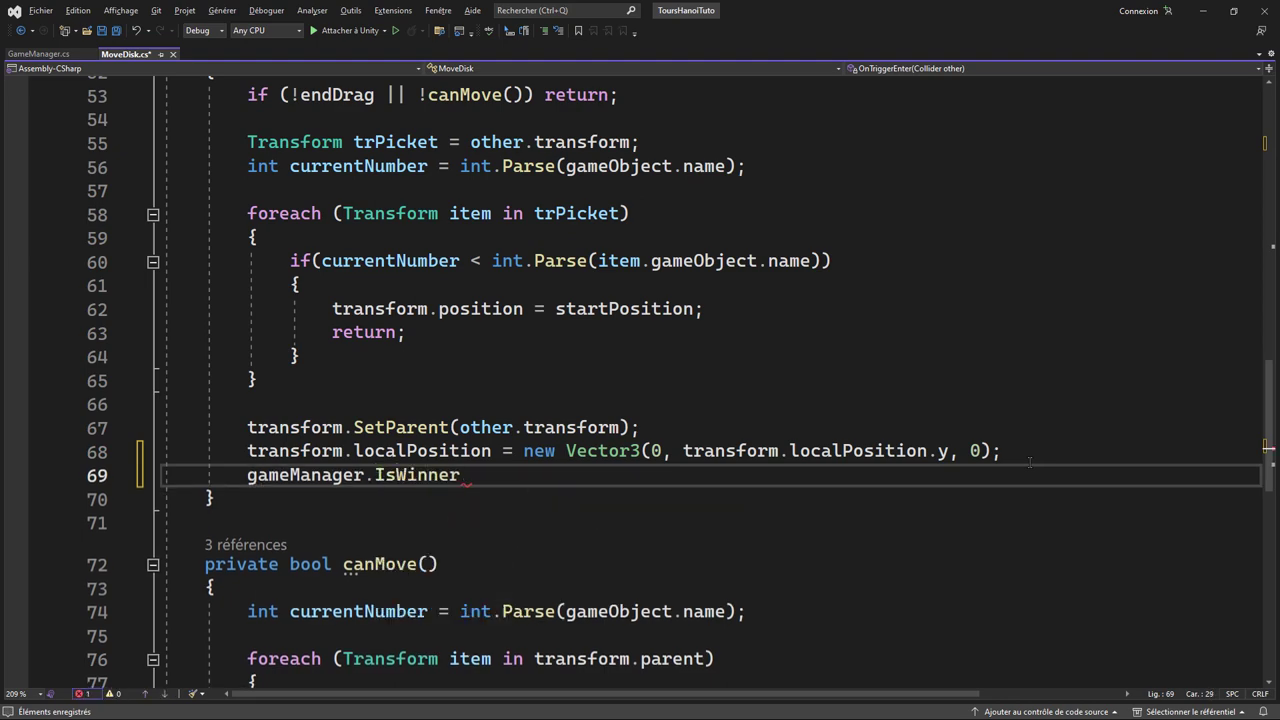
pyautogui.write('();')
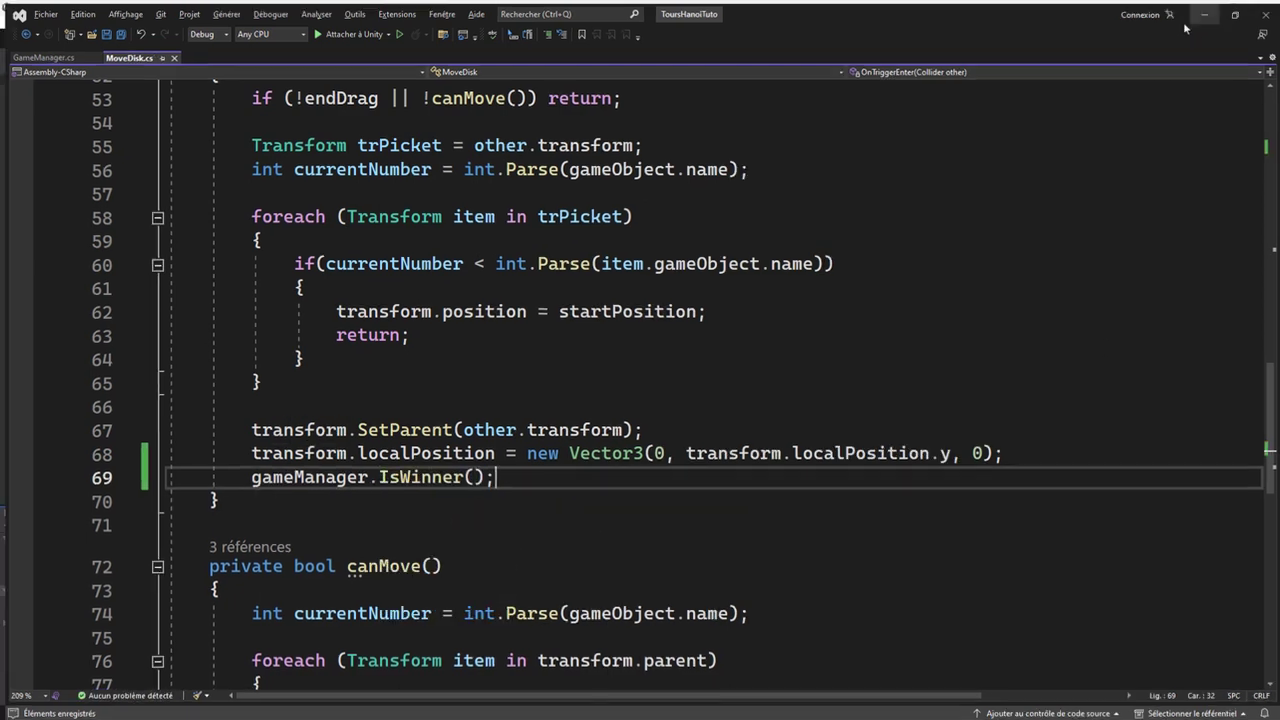
pyautogui.click(1205, 14)
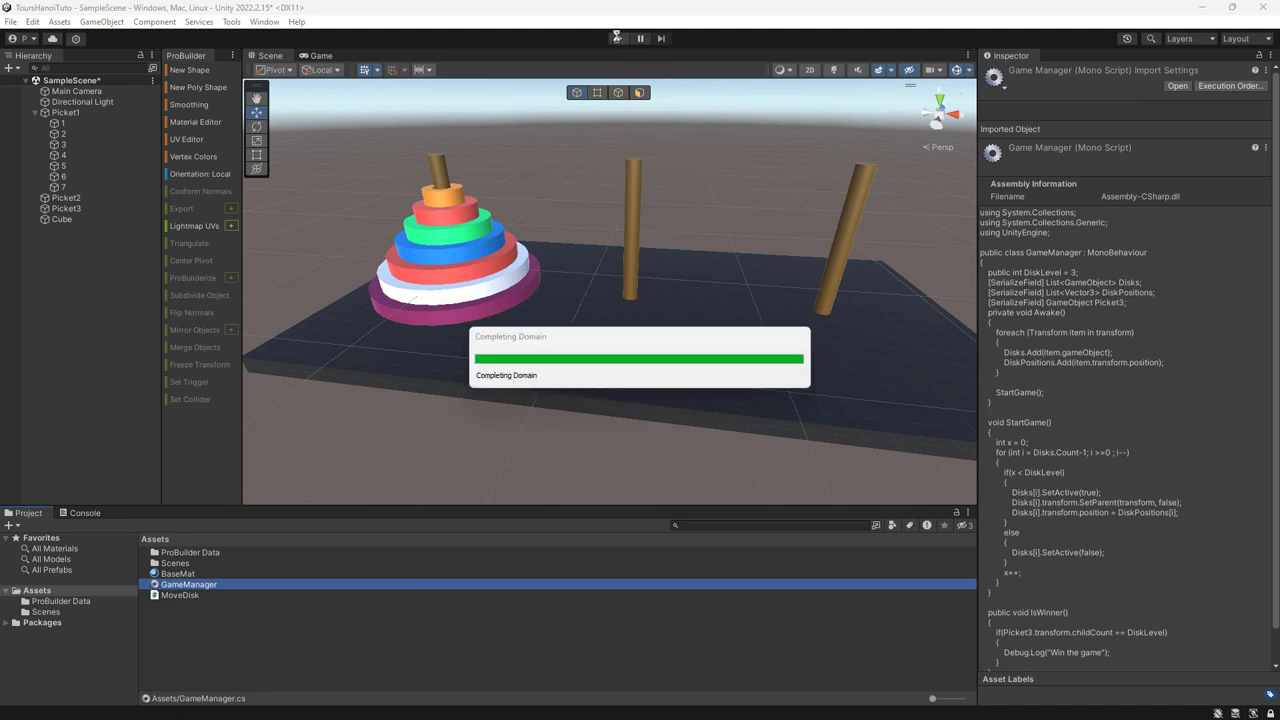
# - Play-test moving both disks onto the right peg and read the NullReferenceException in the Console
pyautogui.click(617, 38)
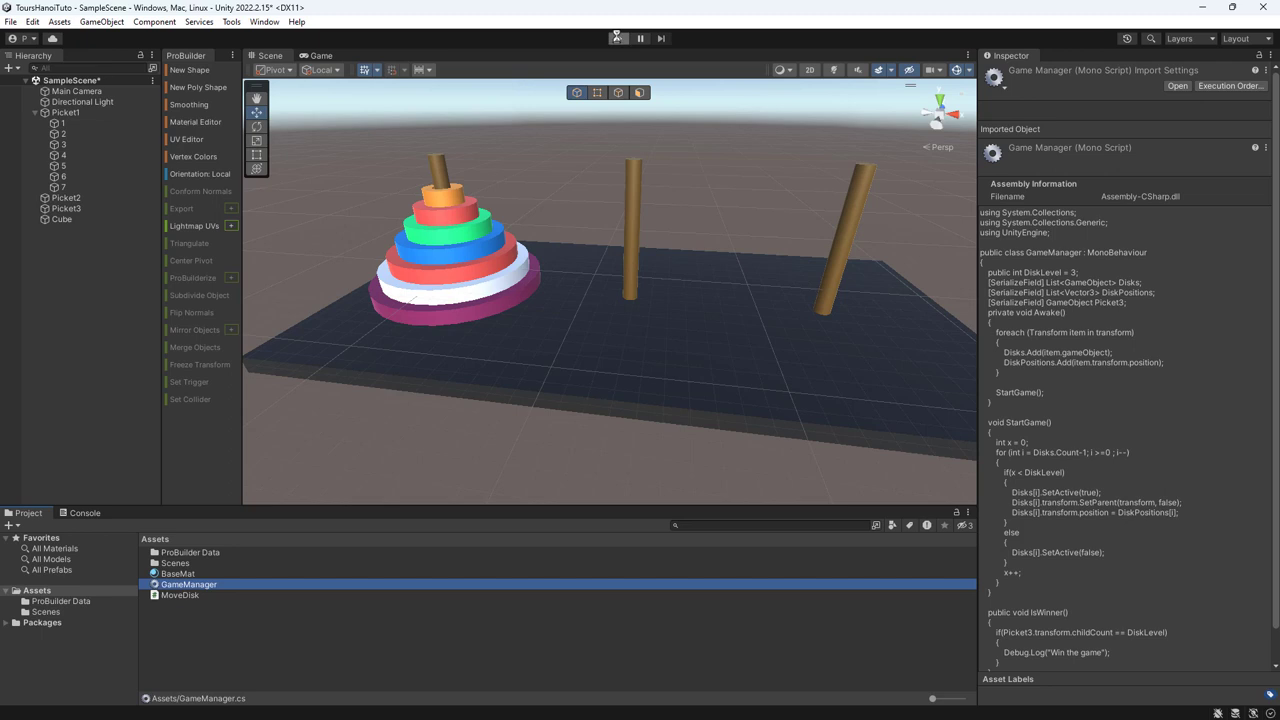
pyautogui.moveTo(452, 347); pyautogui.dragTo(601, 251)
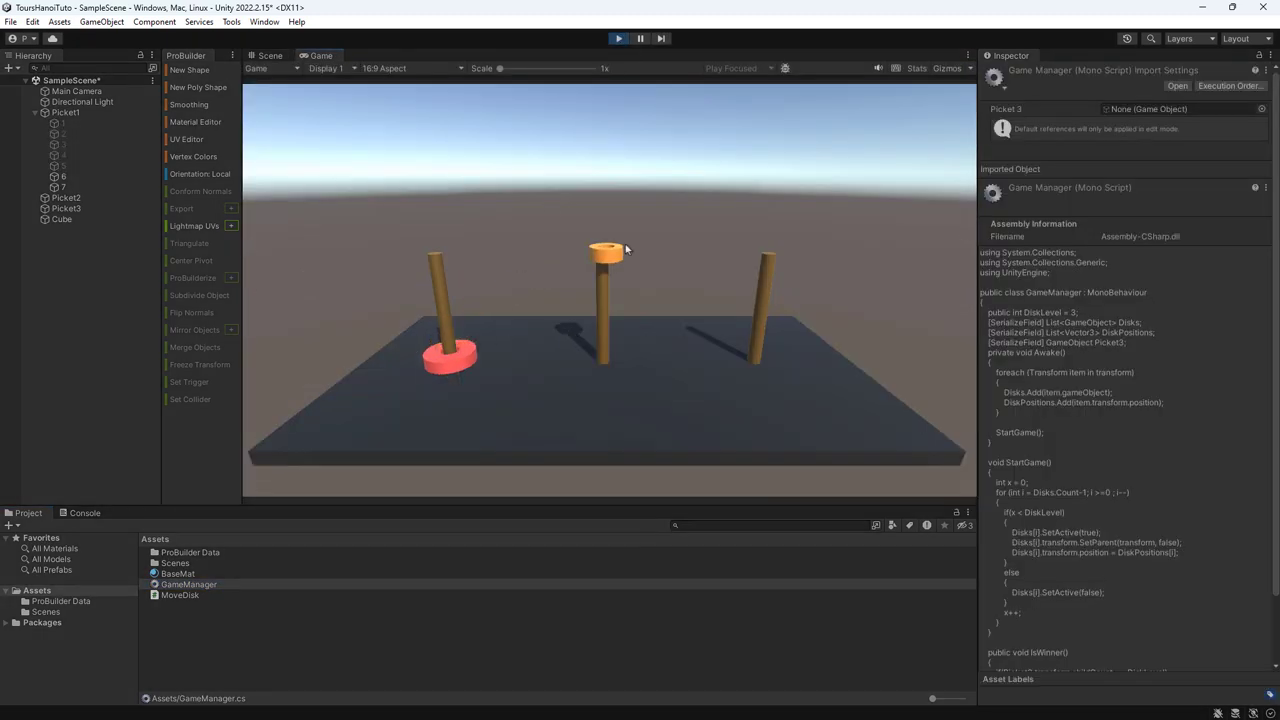
pyautogui.moveTo(450, 350); pyautogui.dragTo(766, 250)
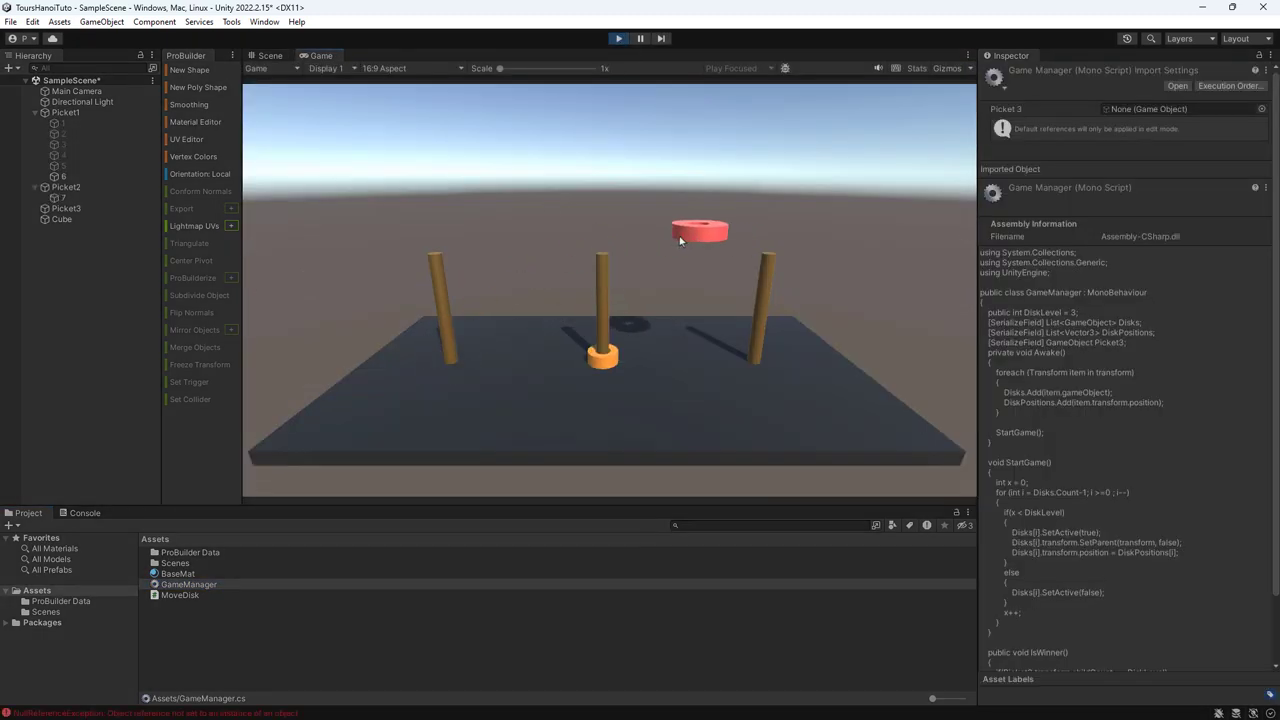
pyautogui.moveTo(600, 365); pyautogui.dragTo(766, 255)
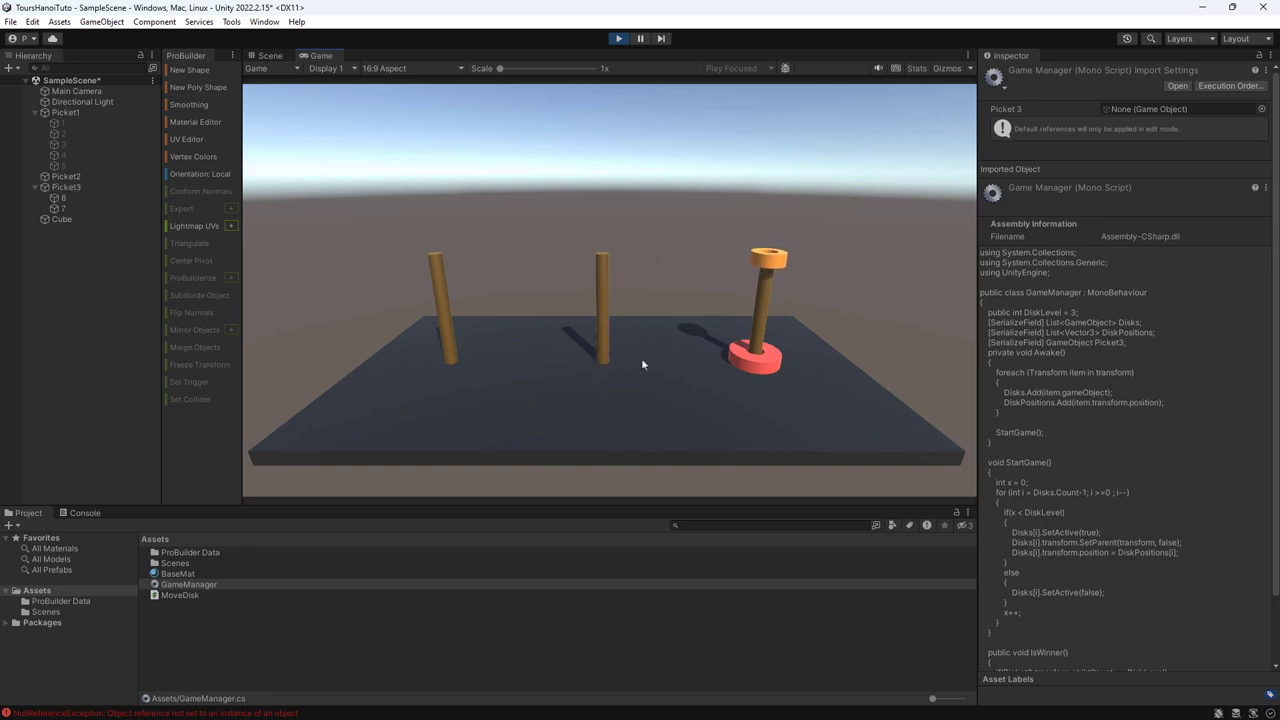
pyautogui.click(84, 514)
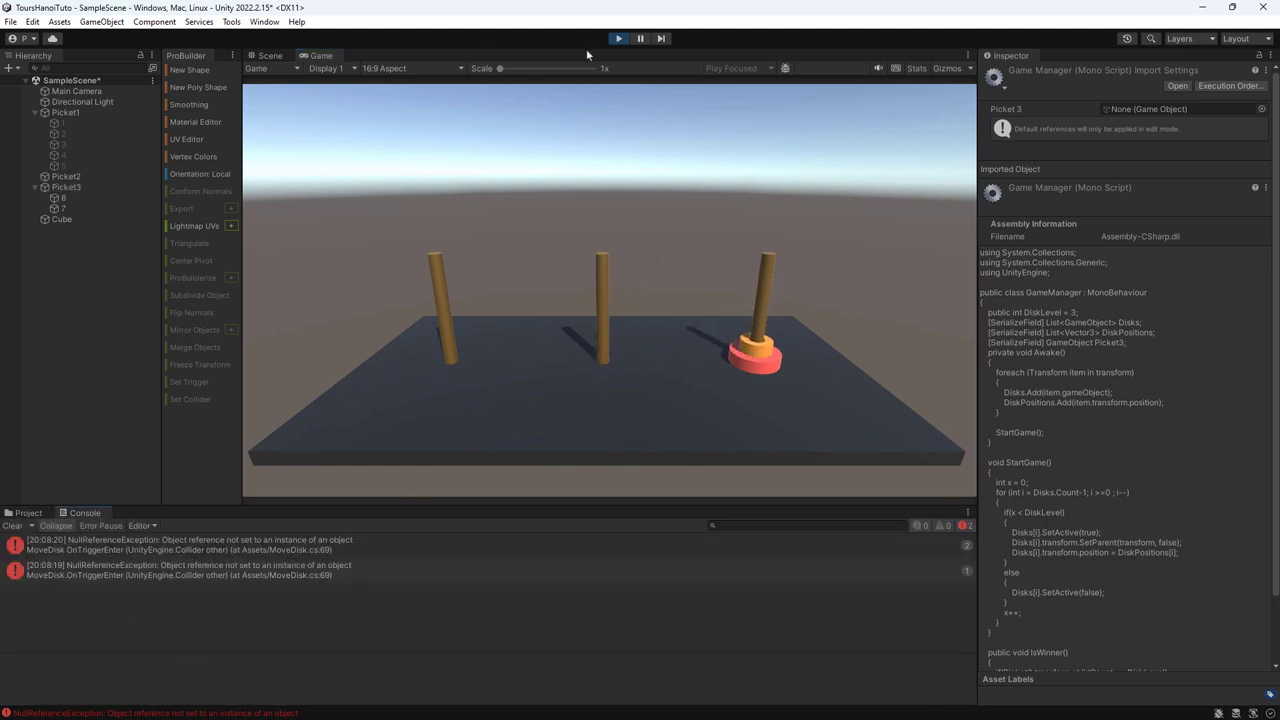
pyautogui.click(618, 38)
pyautogui.click(77, 116)
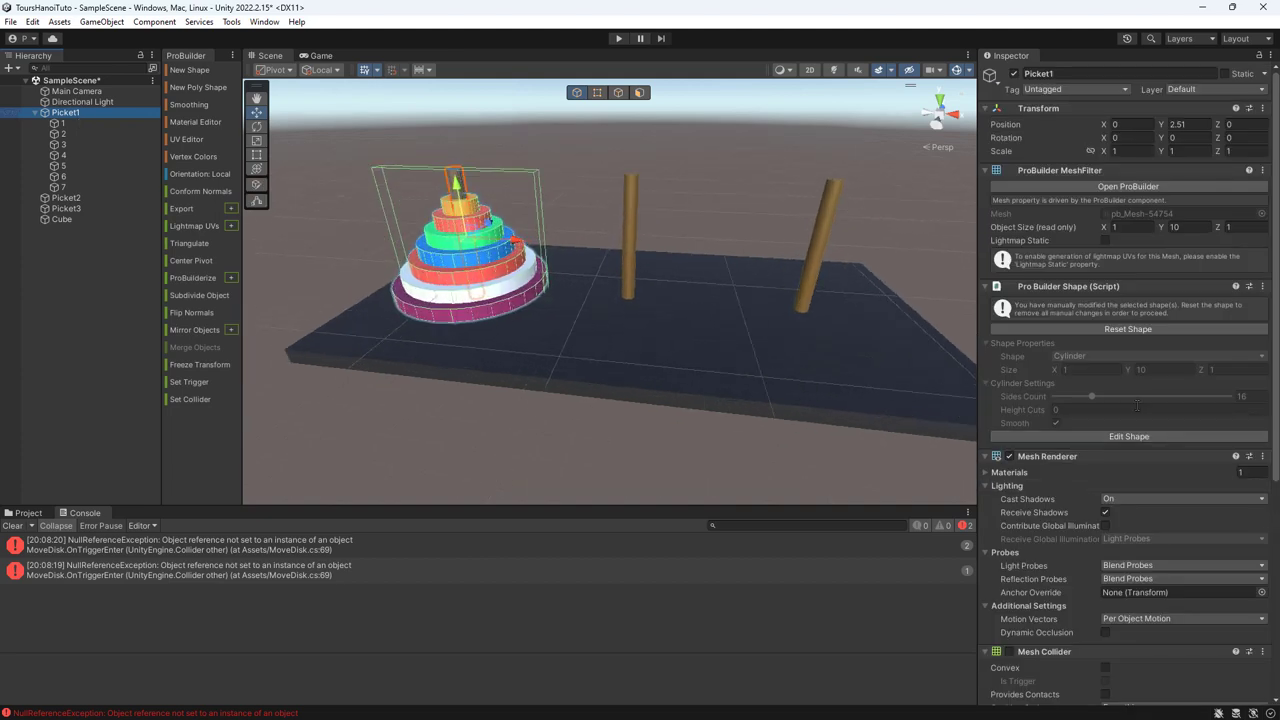
# - Assign Picket3 to Game Manager's Picket 3 field and Picket1 as disks 1–7's Game Manager
pyautogui.scroll(-5, 1110, 413)
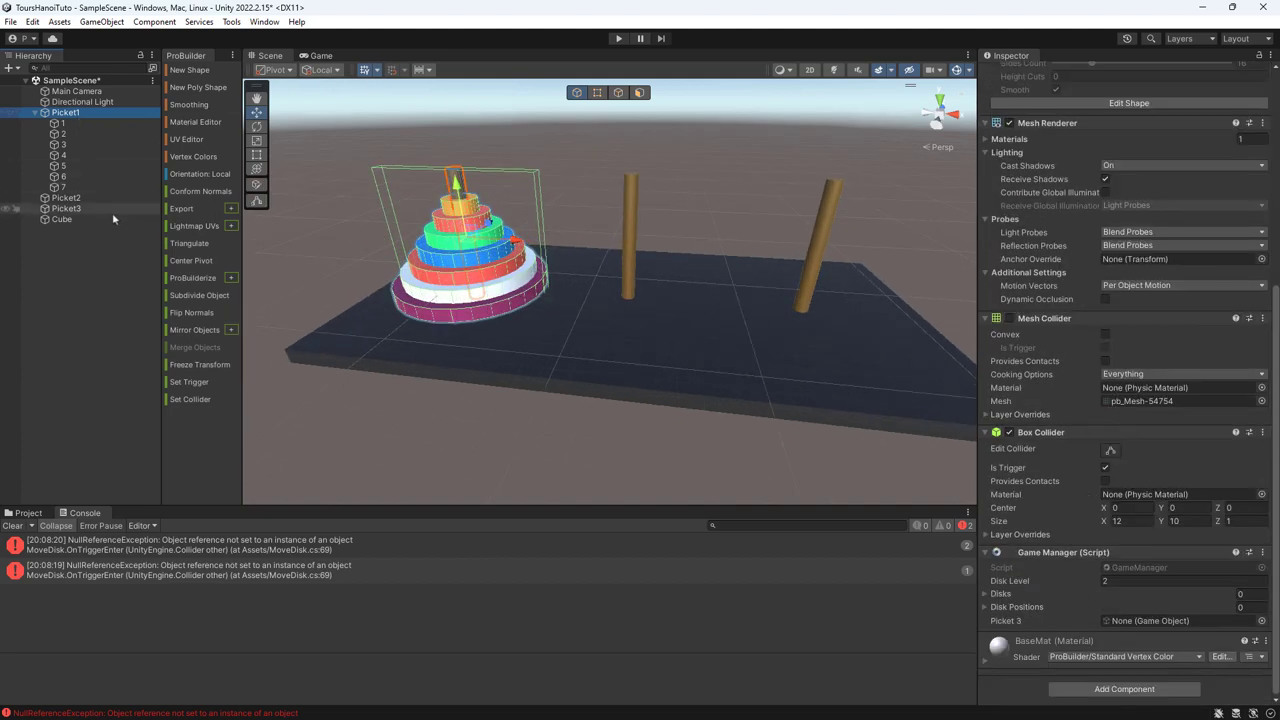
pyautogui.moveTo(66, 208); pyautogui.dragTo(1147, 627)
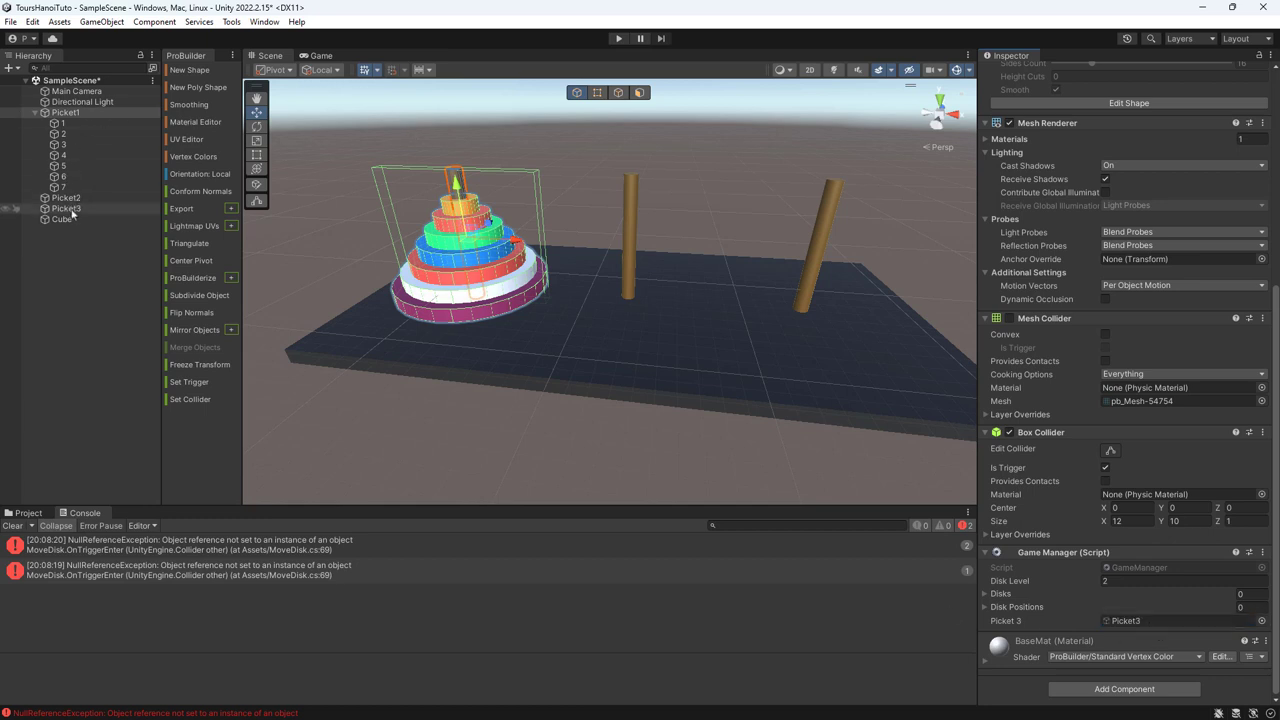
pyautogui.click(63, 125)
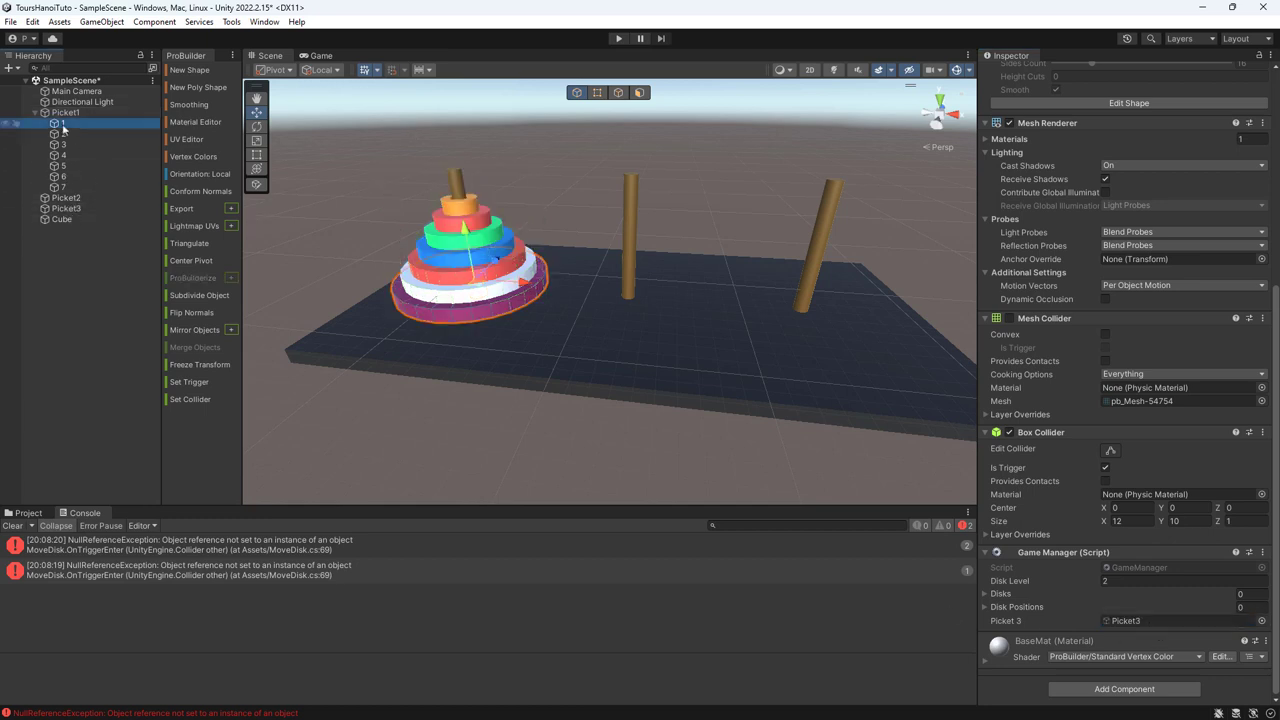
pyautogui.scroll(-1, 1020, 432)
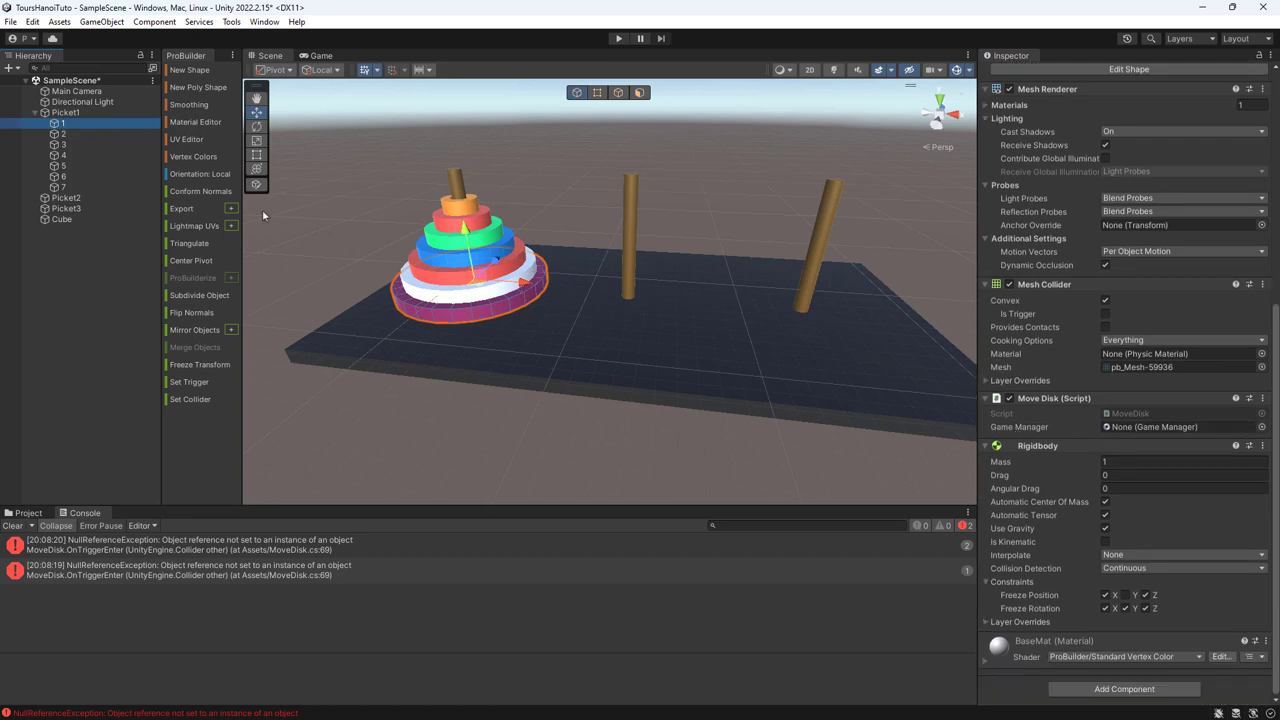
pyautogui.keyDown('shift'); pyautogui.click(90, 187); pyautogui.keyUp('shift')
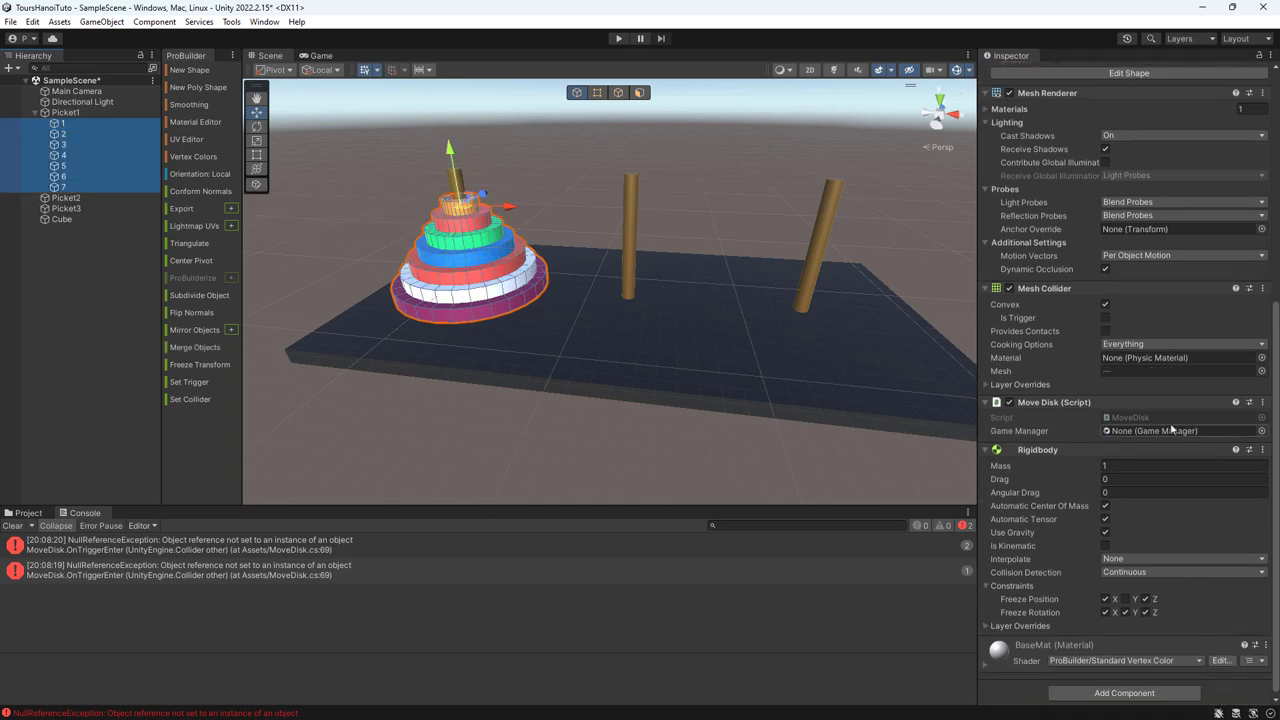
pyautogui.moveTo(65, 112); pyautogui.dragTo(1150, 431)
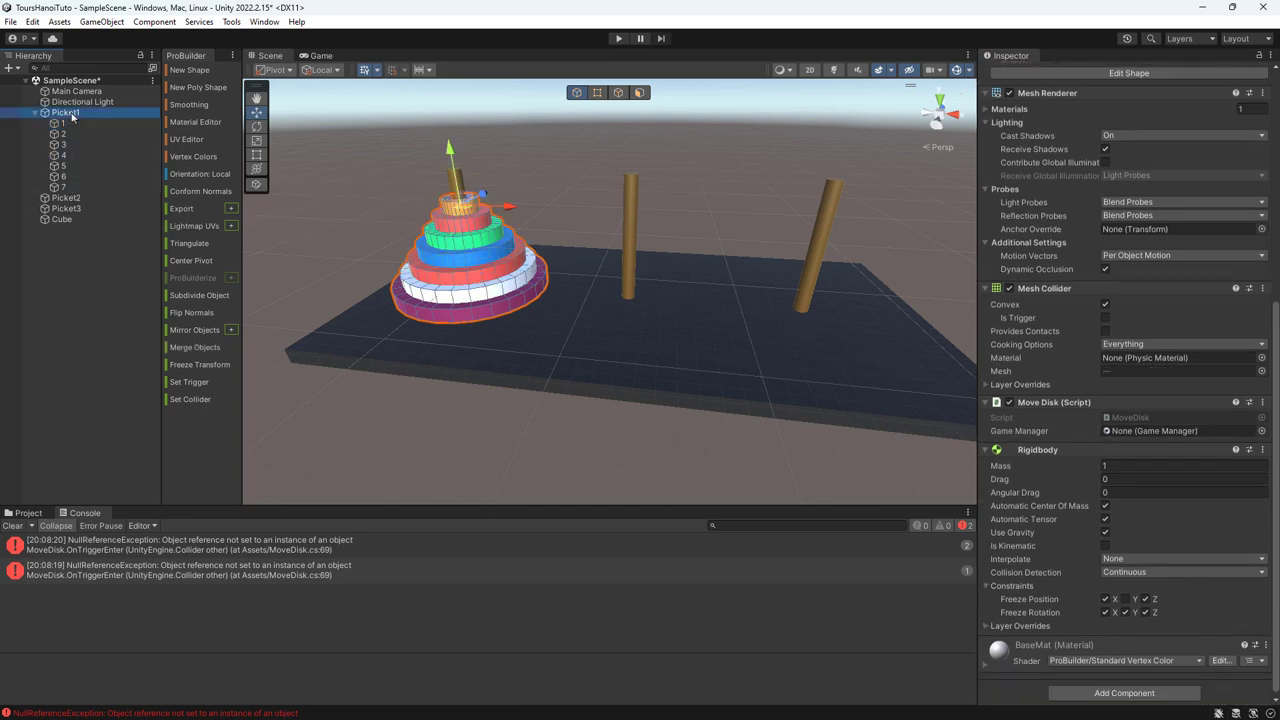
pyautogui.click(618, 39)
# - Solve the two-disk puzzle onto the right peg, getting 'Win the game' in the console, then stop
pyautogui.click(447, 346)
pyautogui.click(766, 290)
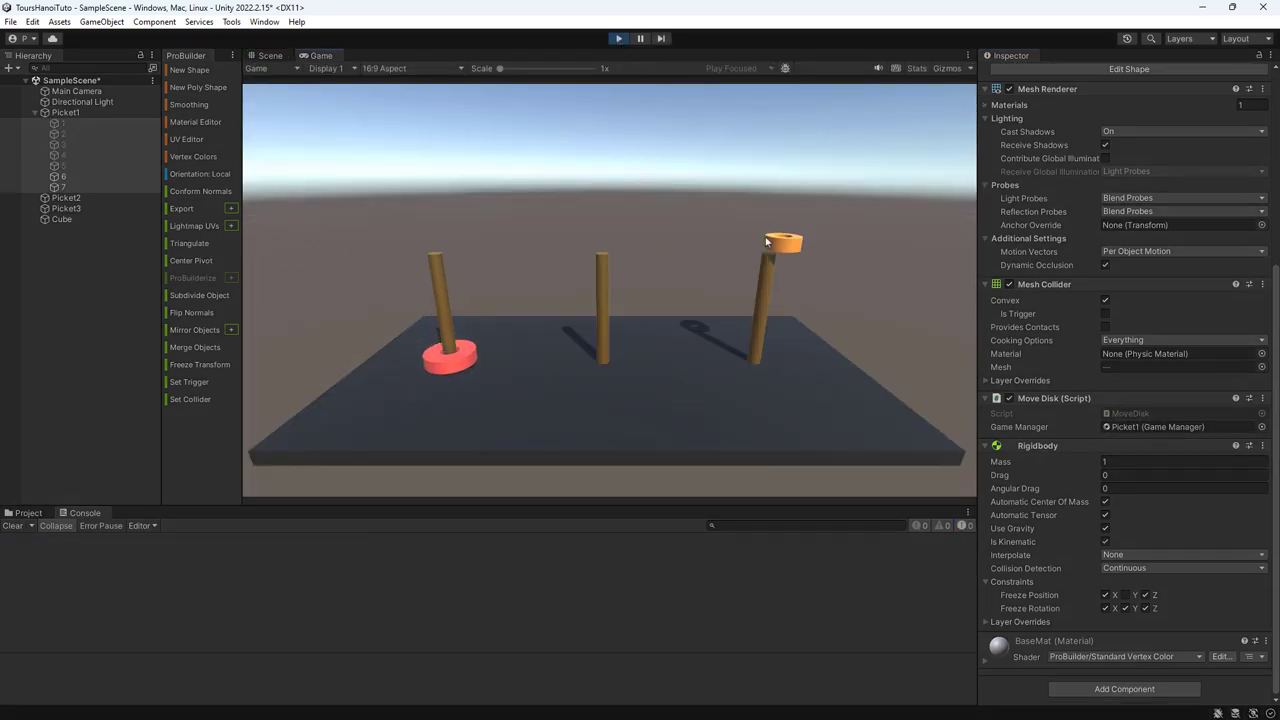
pyautogui.click(477, 351)
pyautogui.click(600, 300)
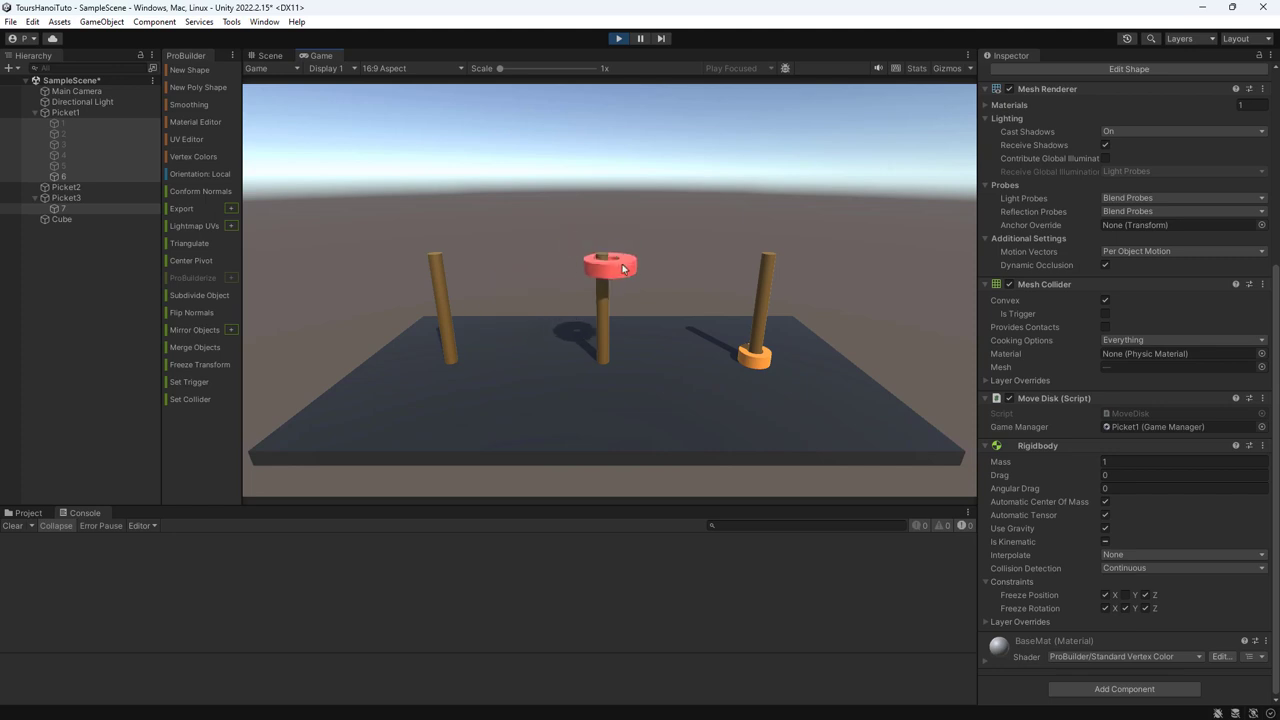
pyautogui.click(760, 340)
pyautogui.click(442, 300)
pyautogui.click(583, 352)
pyautogui.click(766, 290)
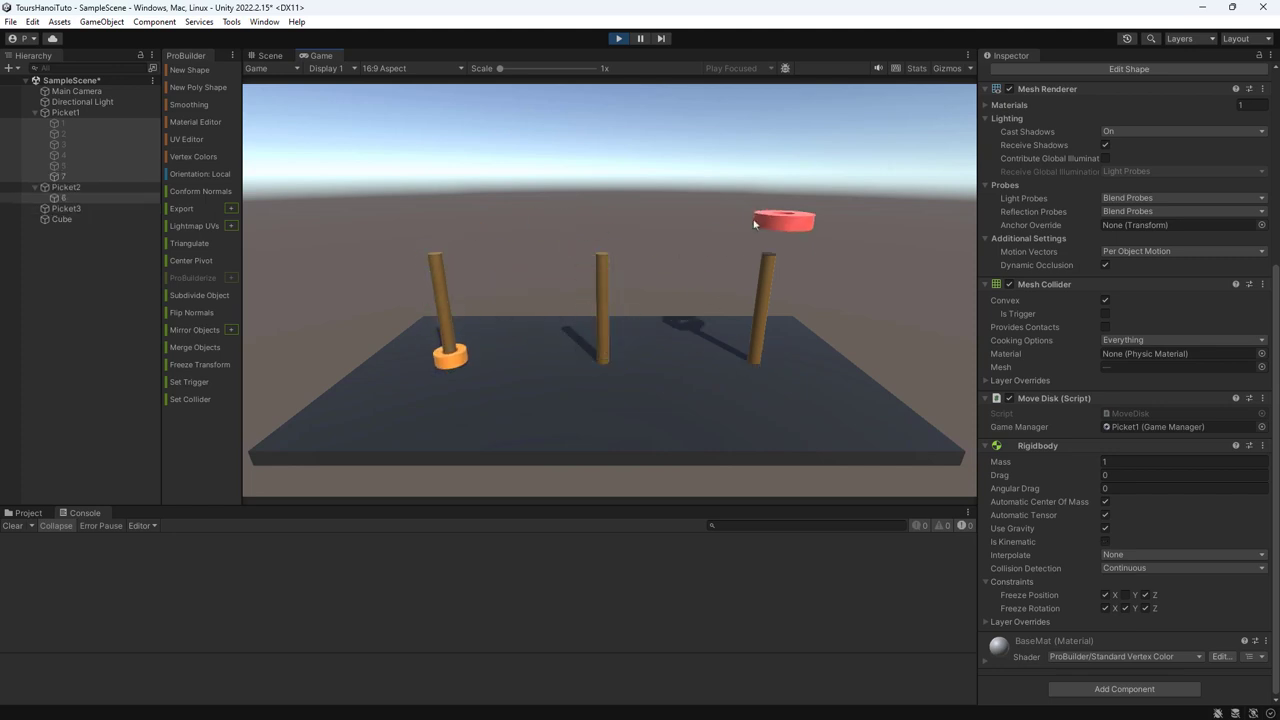
pyautogui.click(447, 348)
pyautogui.click(757, 244)
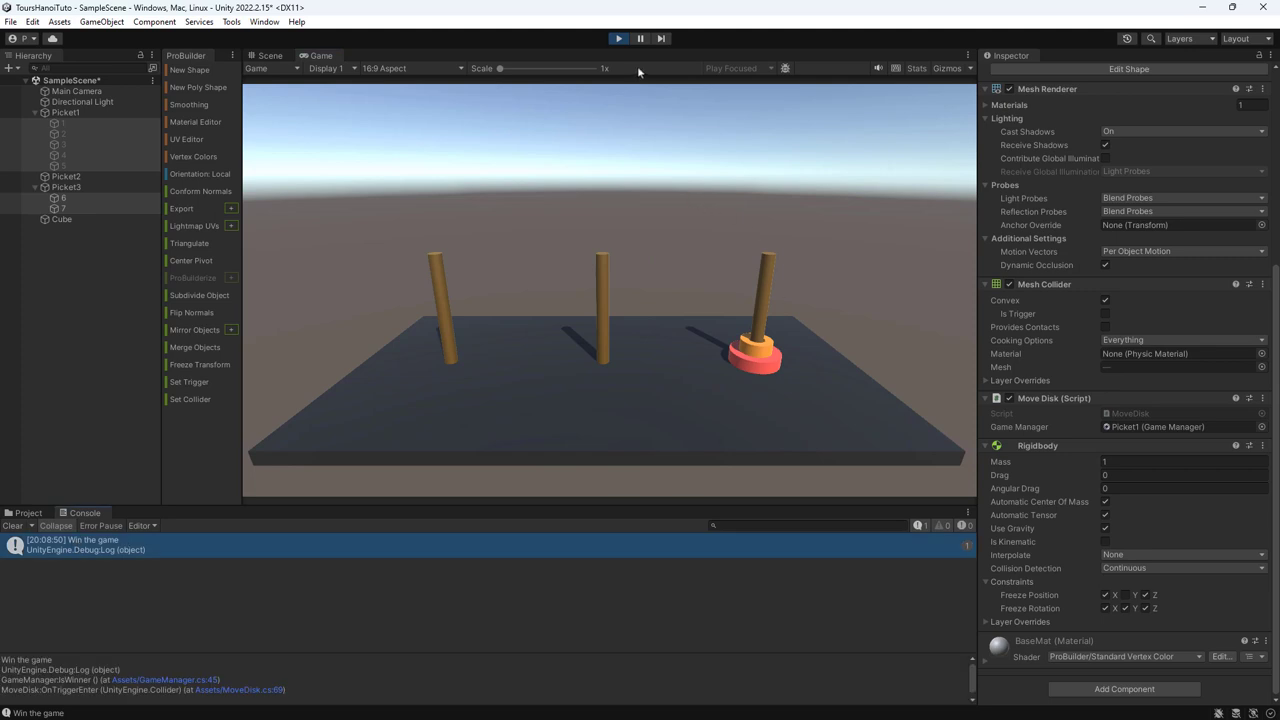
pyautogui.click(618, 39)
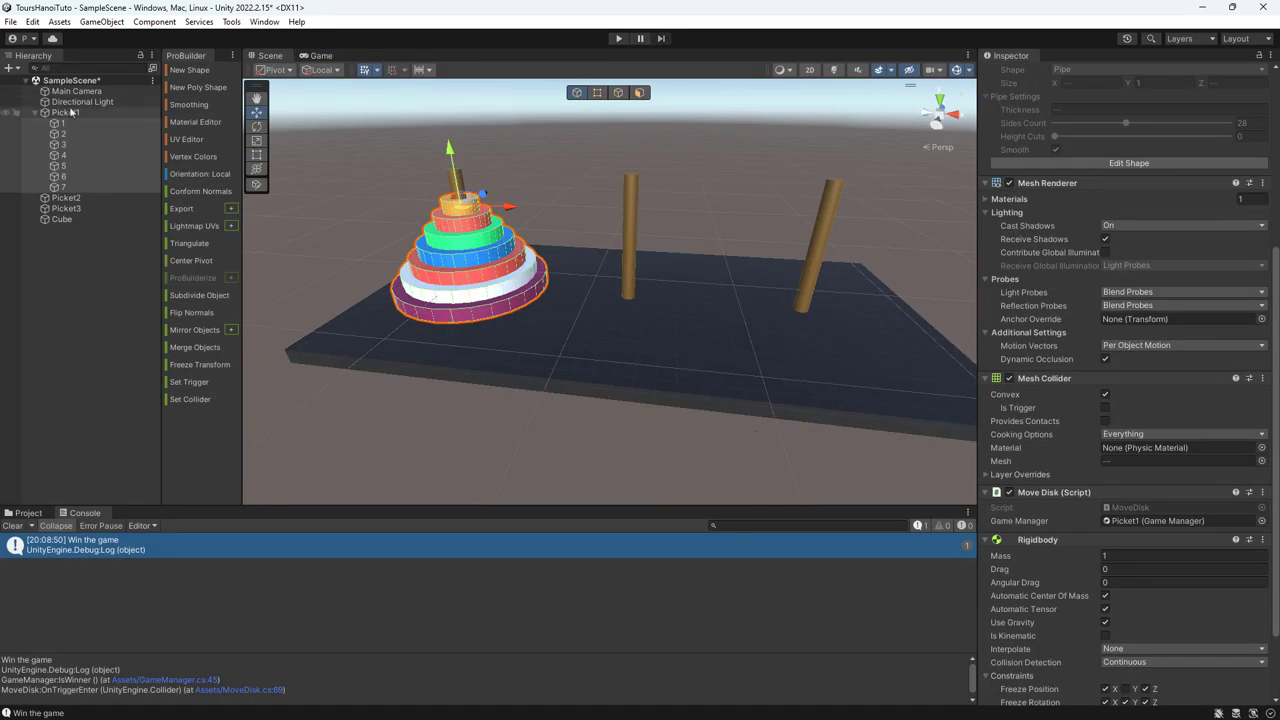
pyautogui.click(9, 68)
# - Add a UI Canvas set to Scale With Screen Size and view it in 2D
pyautogui.moveTo(150, 201)
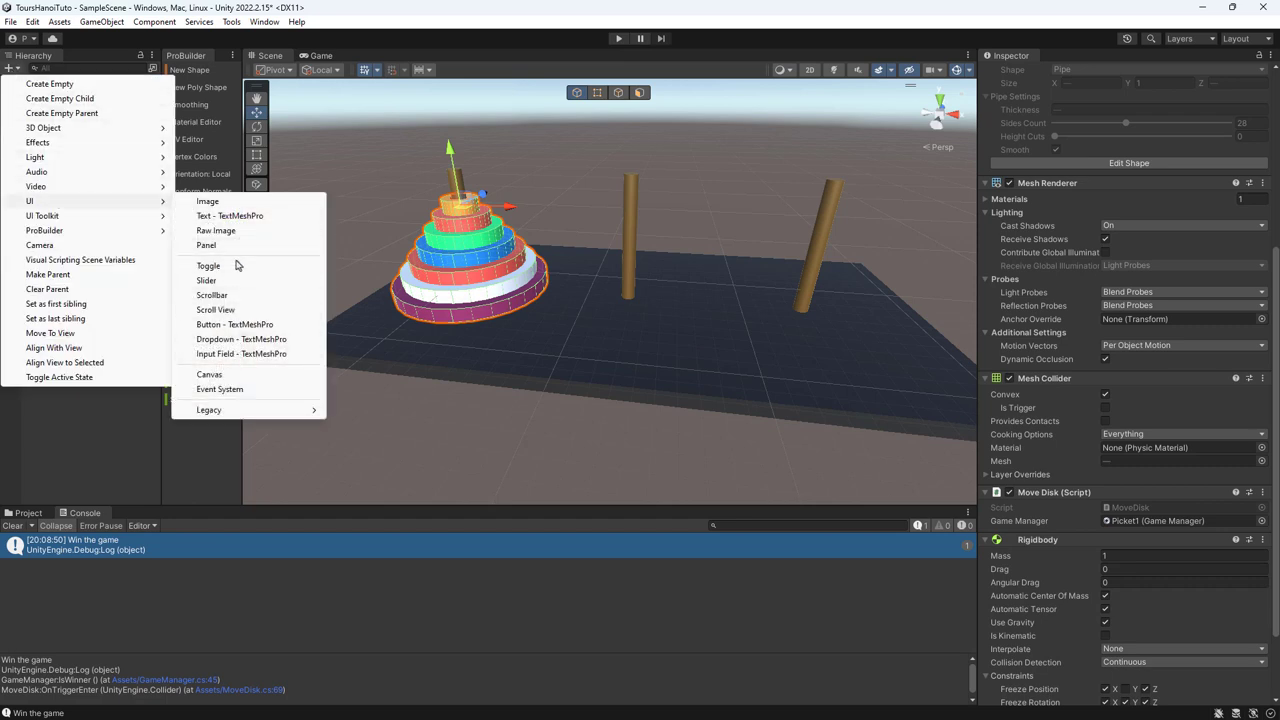
pyautogui.click(240, 376)
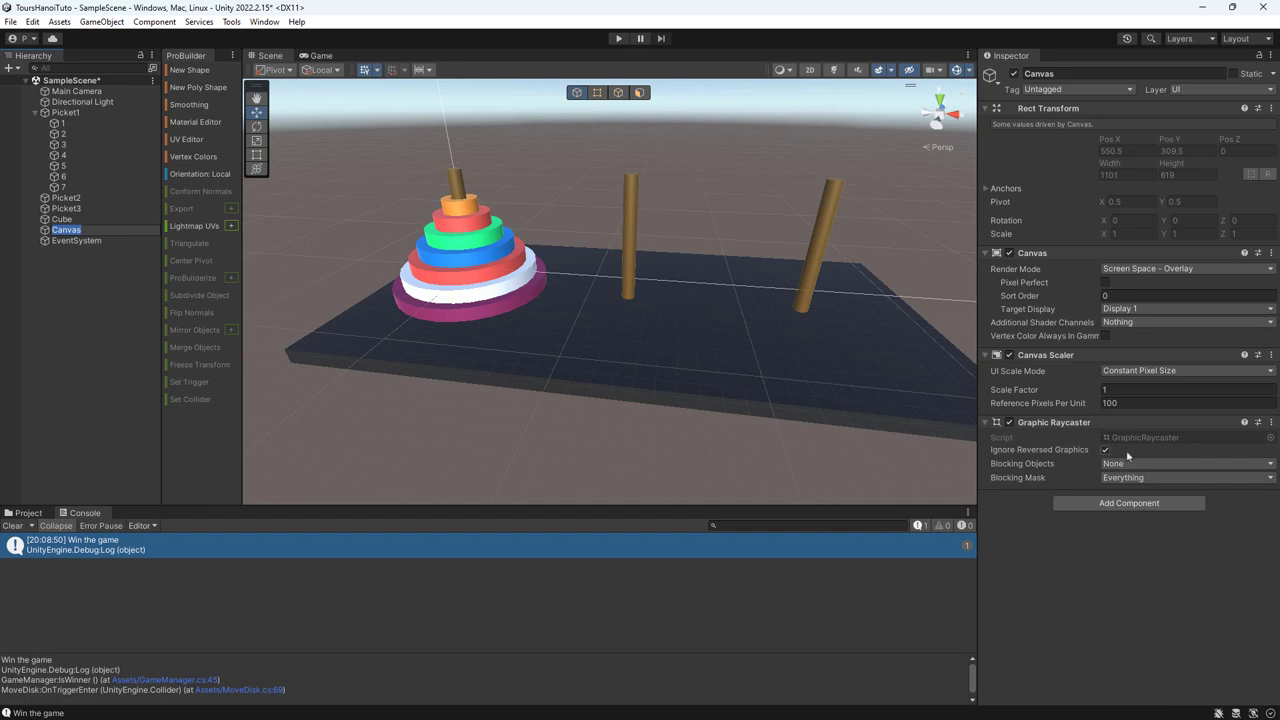
pyautogui.click(1155, 371)
pyautogui.click(1160, 398)
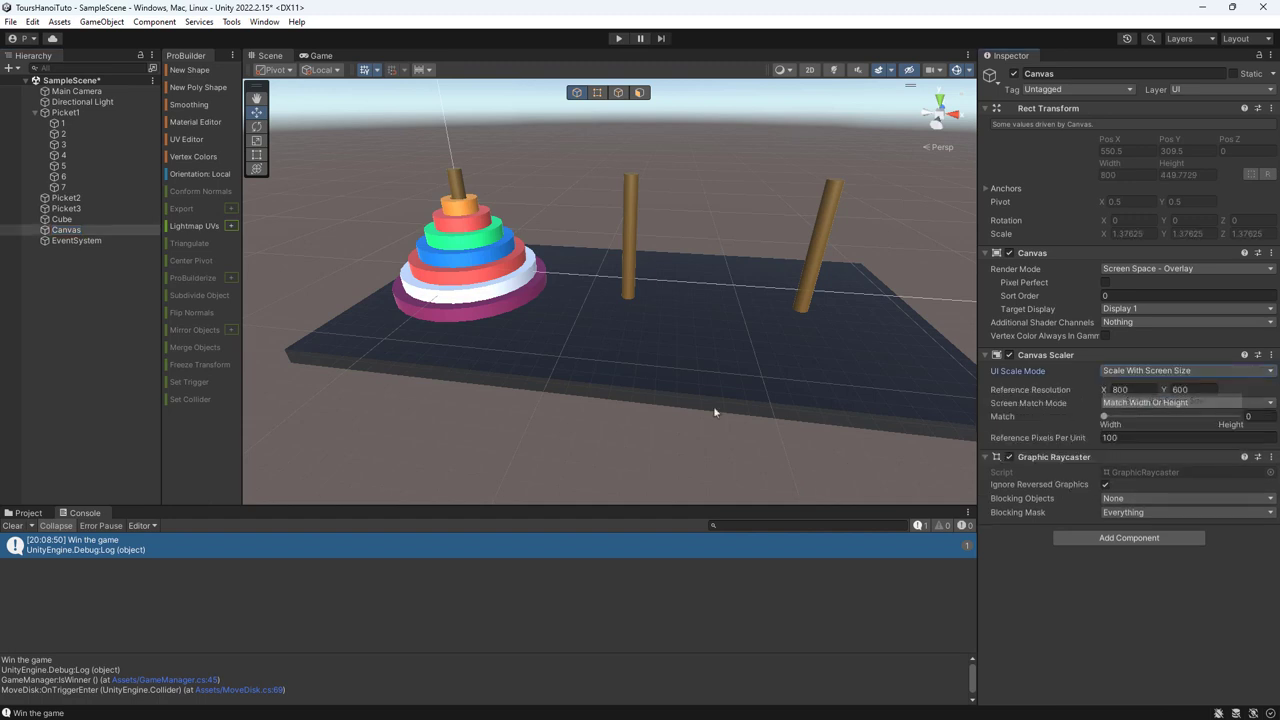
pyautogui.doubleClick(66, 230)
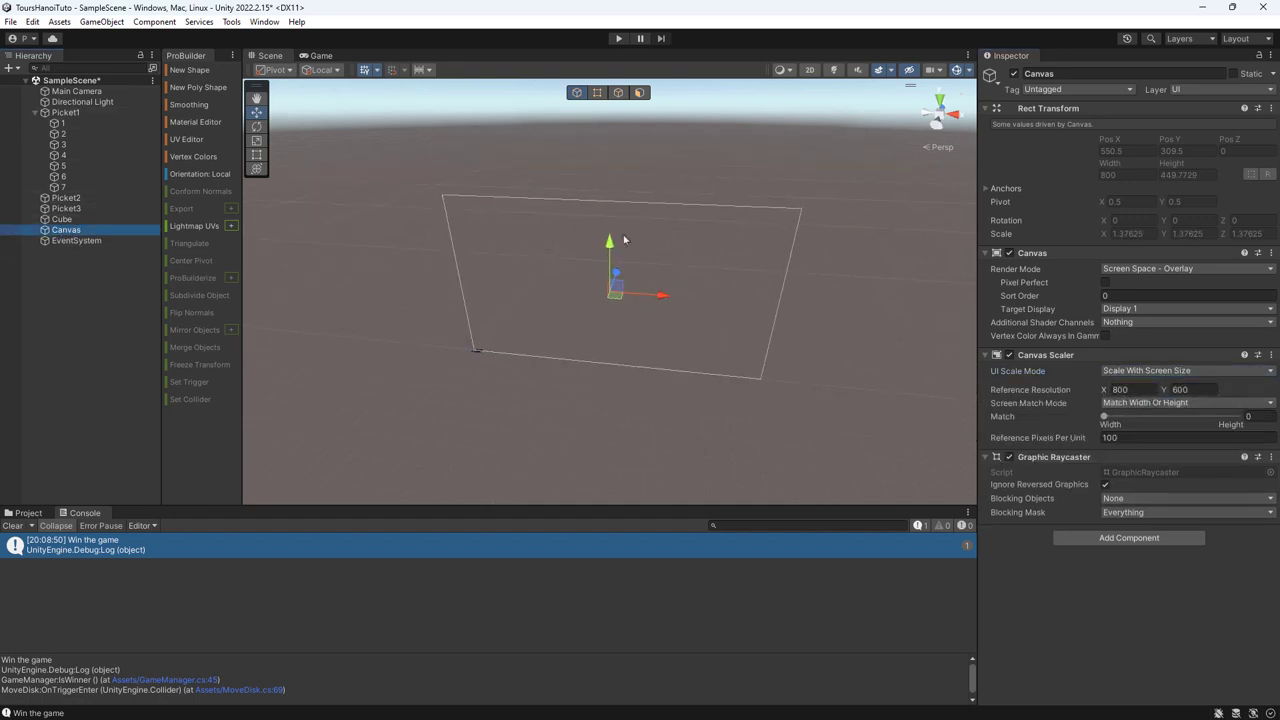
pyautogui.click(809, 69)
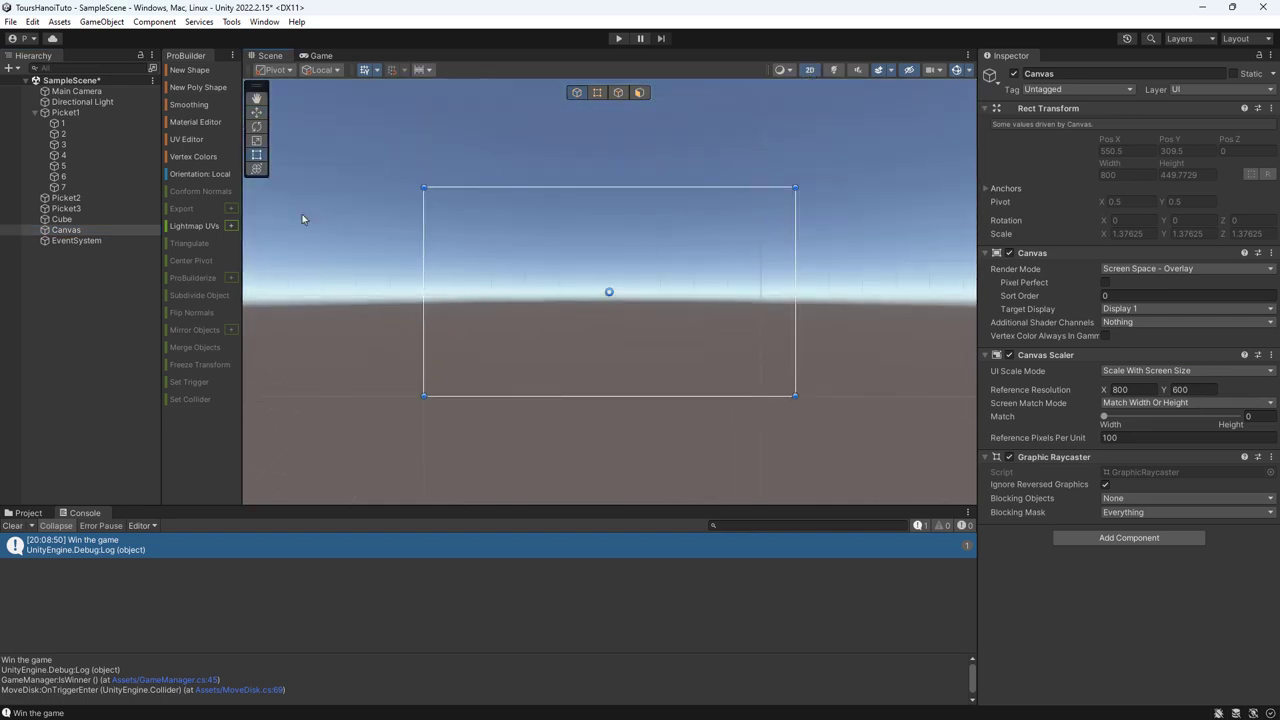
# - Add a Text - TextMeshPro object under the Canvas and import TMP Essentials
pyautogui.rightClick(64, 230)
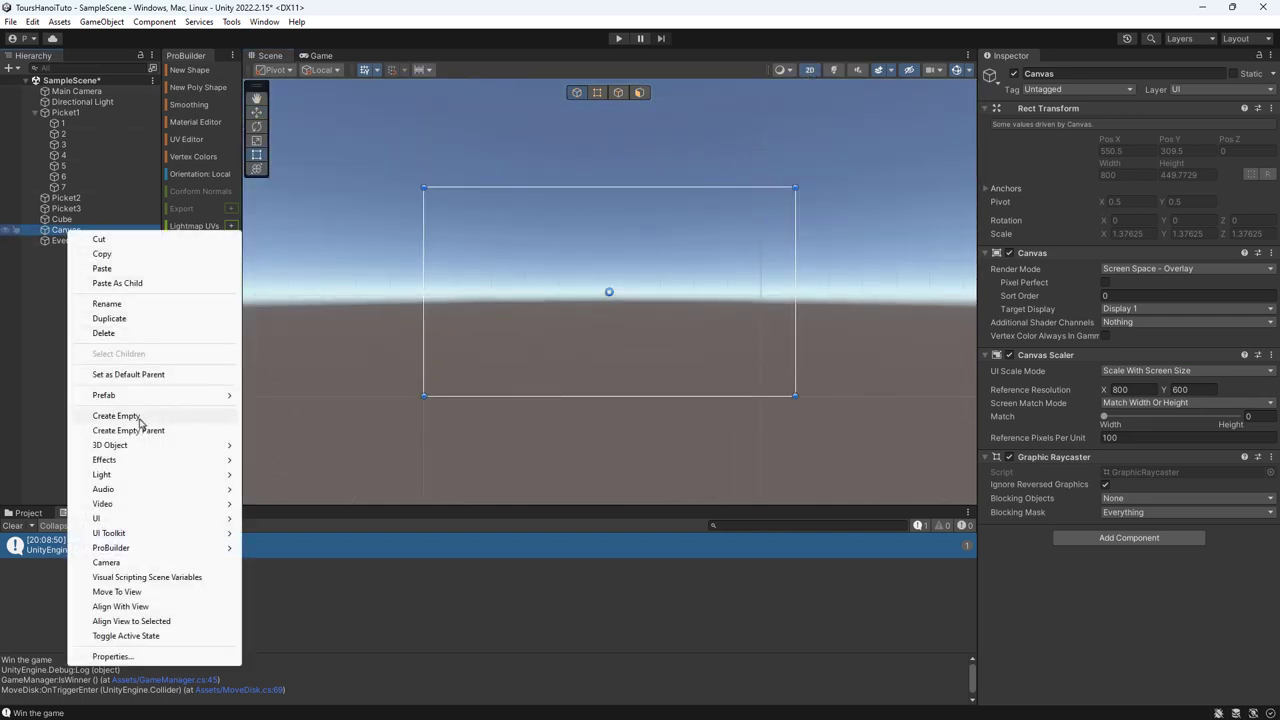
pyautogui.moveTo(106, 522)
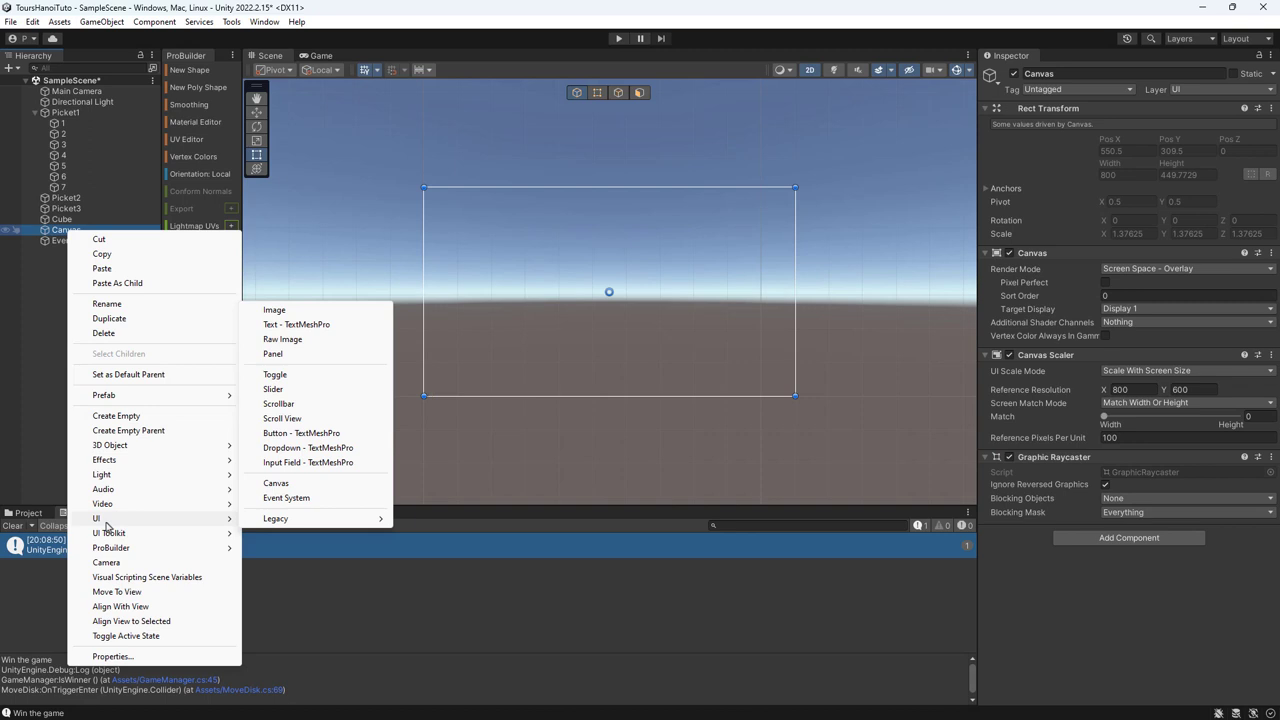
pyautogui.click(300, 324)
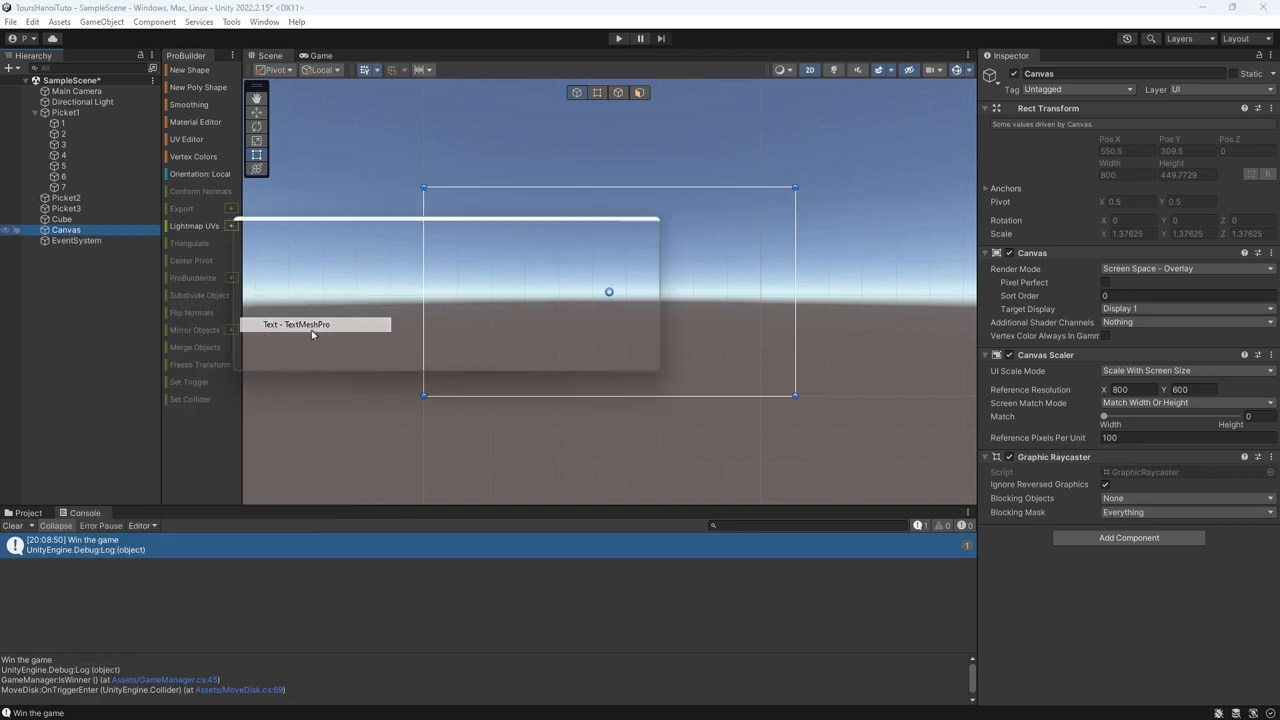
pyautogui.click(521, 288)
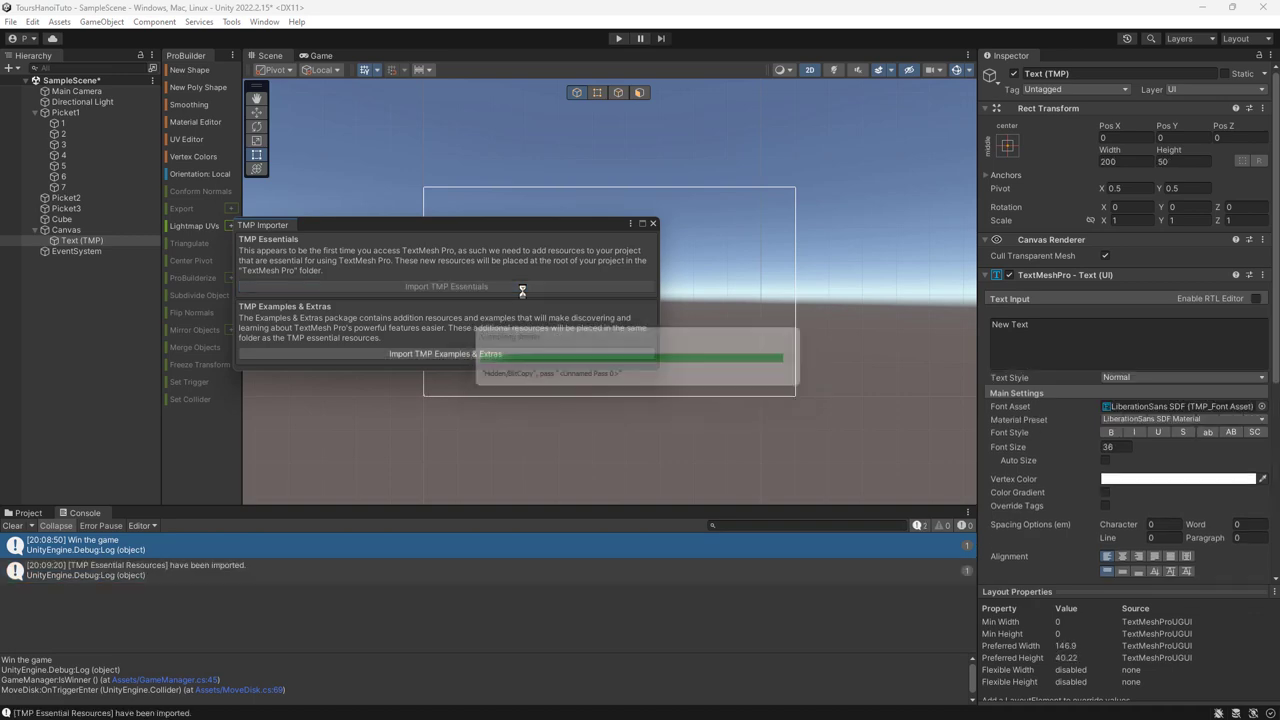
pyautogui.hotkey('alt', 'Tab')
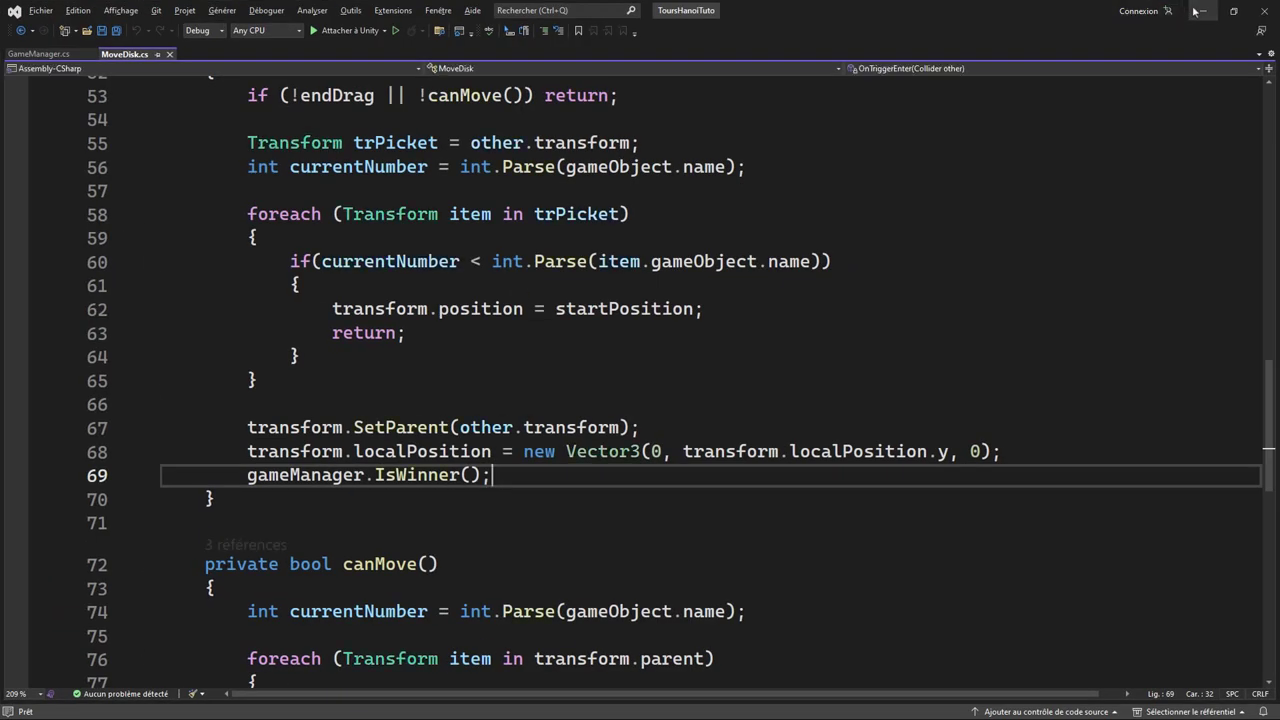
pyautogui.hotkey('alt', 'Tab')
# - Replace the placeholder text with 'Vous avez gagnez la partie. Prêt pour le niveau suivant'
pyautogui.click(653, 224)
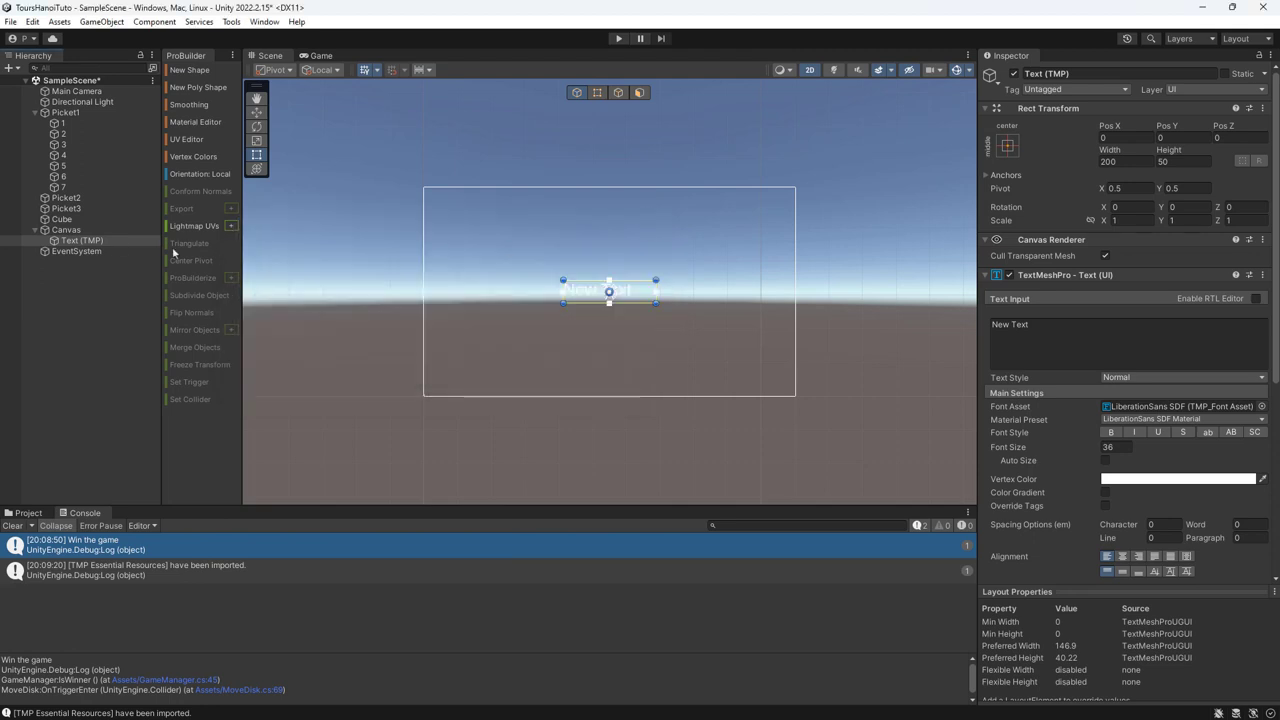
pyautogui.moveTo(1030, 325); pyautogui.dragTo(966, 328)
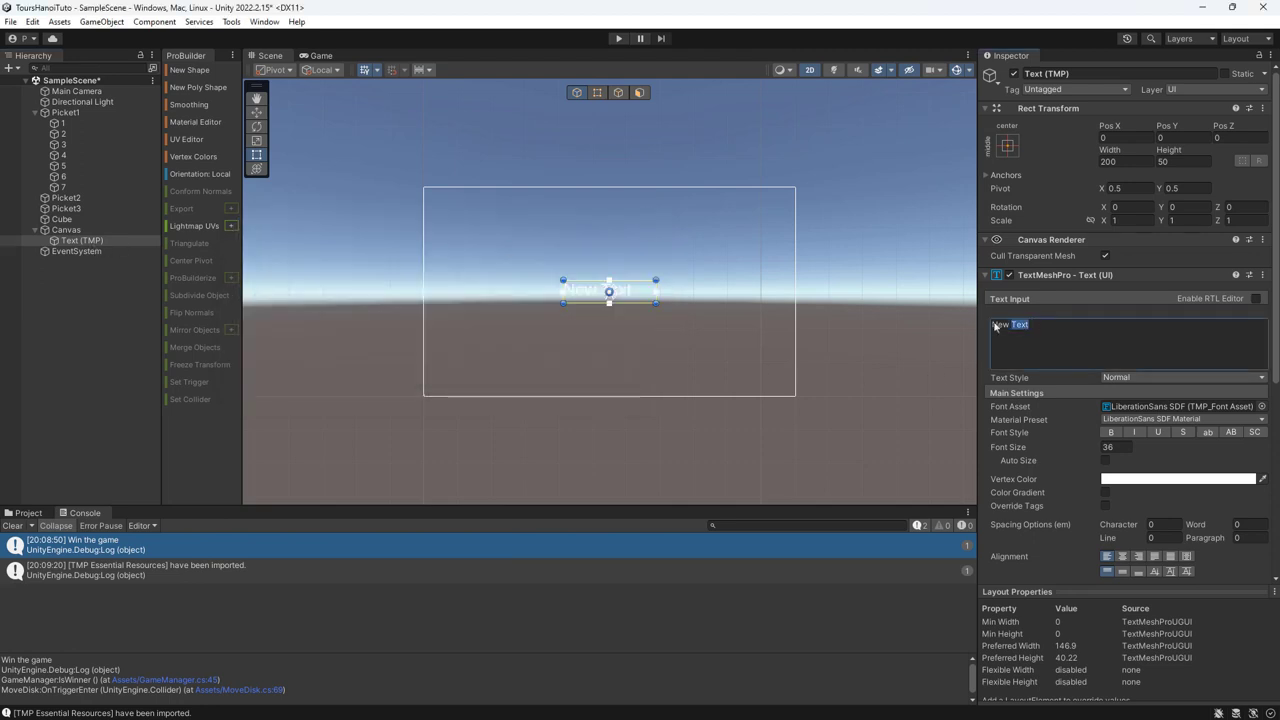
pyautogui.write('Vous')
pyautogui.write(' avez gagn')
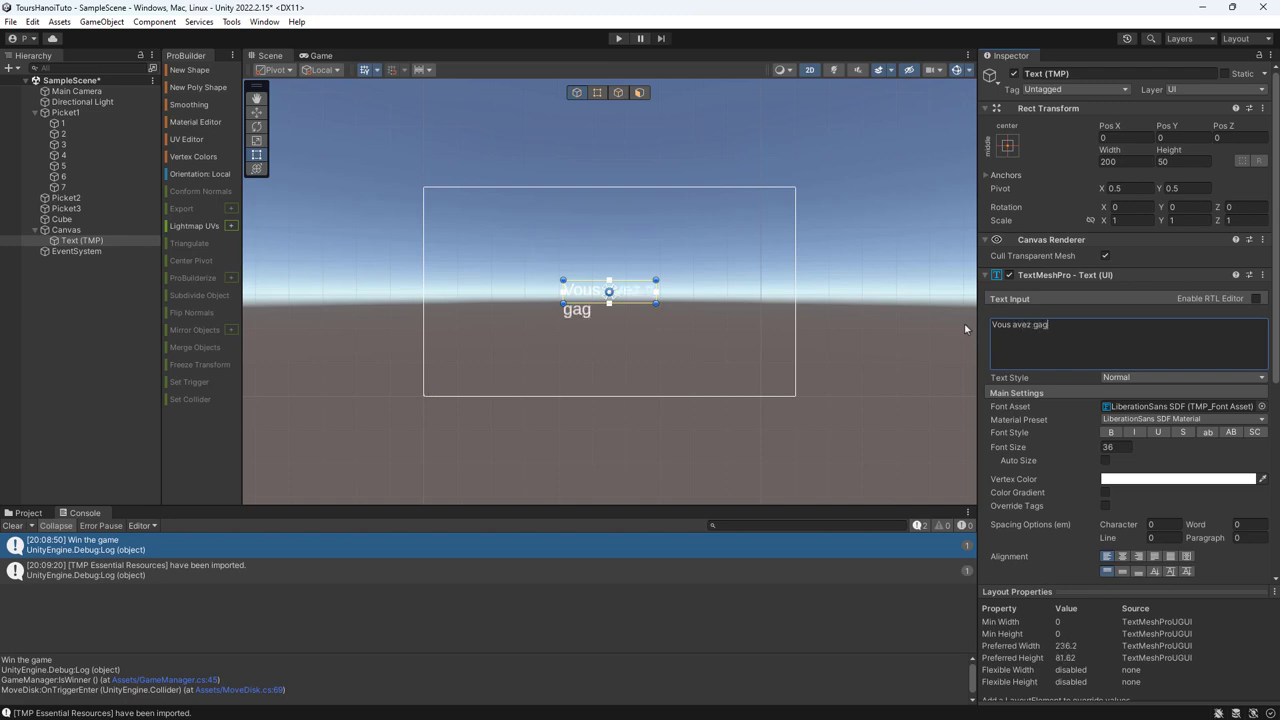
pyautogui.write('ez la partie.')
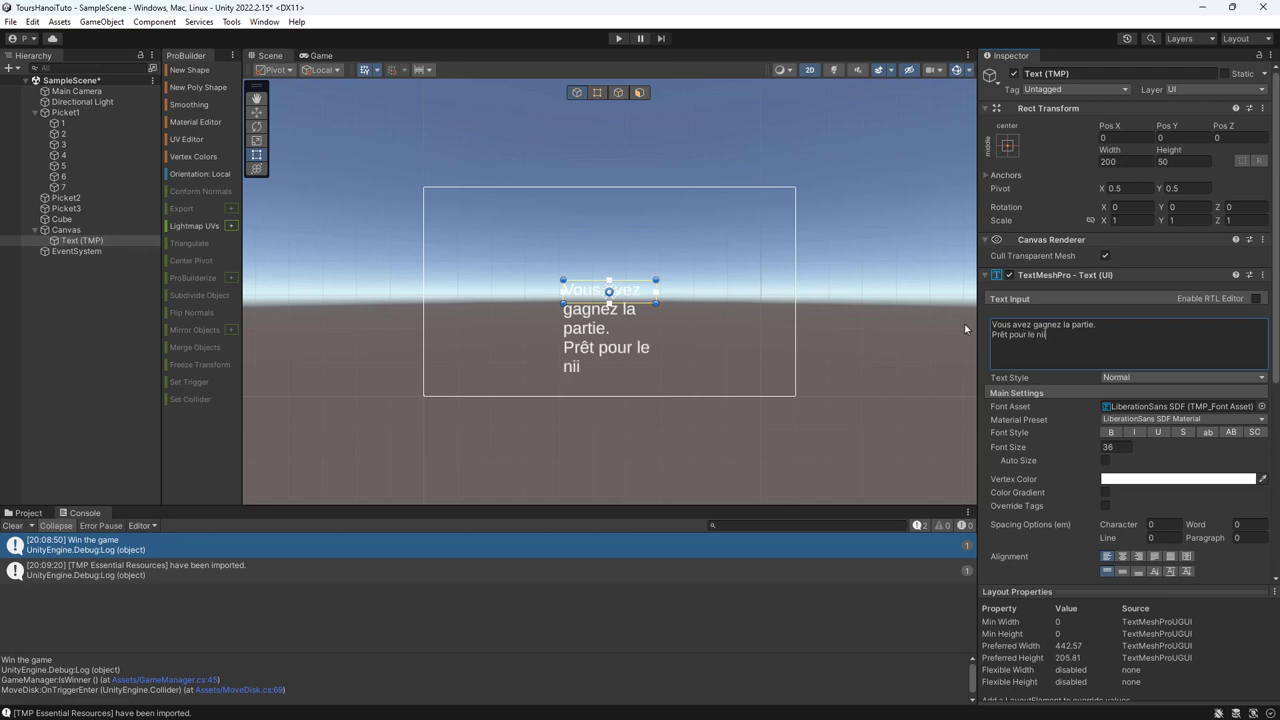
pyautogui.write('veau su')
pyautogui.write('ivant')
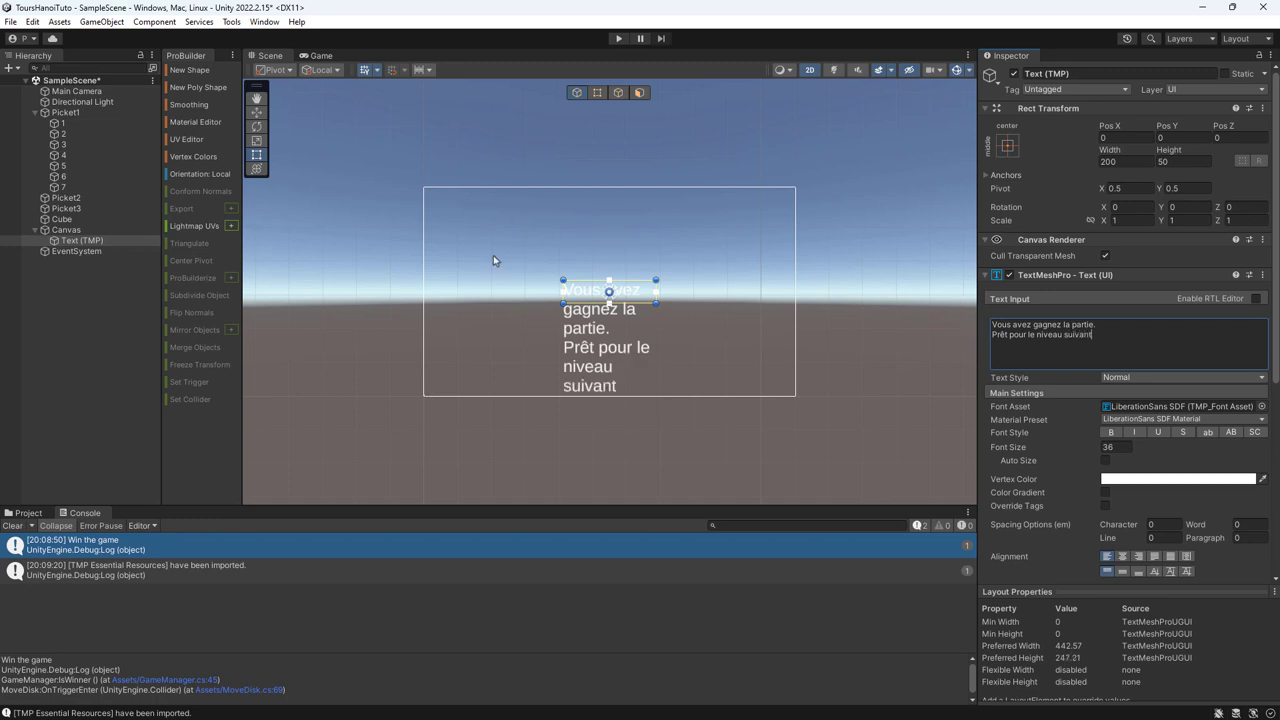
# - Widen the text box, anchor it middle-centre, centre-align the message and make it dark
pyautogui.moveTo(561, 279); pyautogui.dragTo(440, 247)
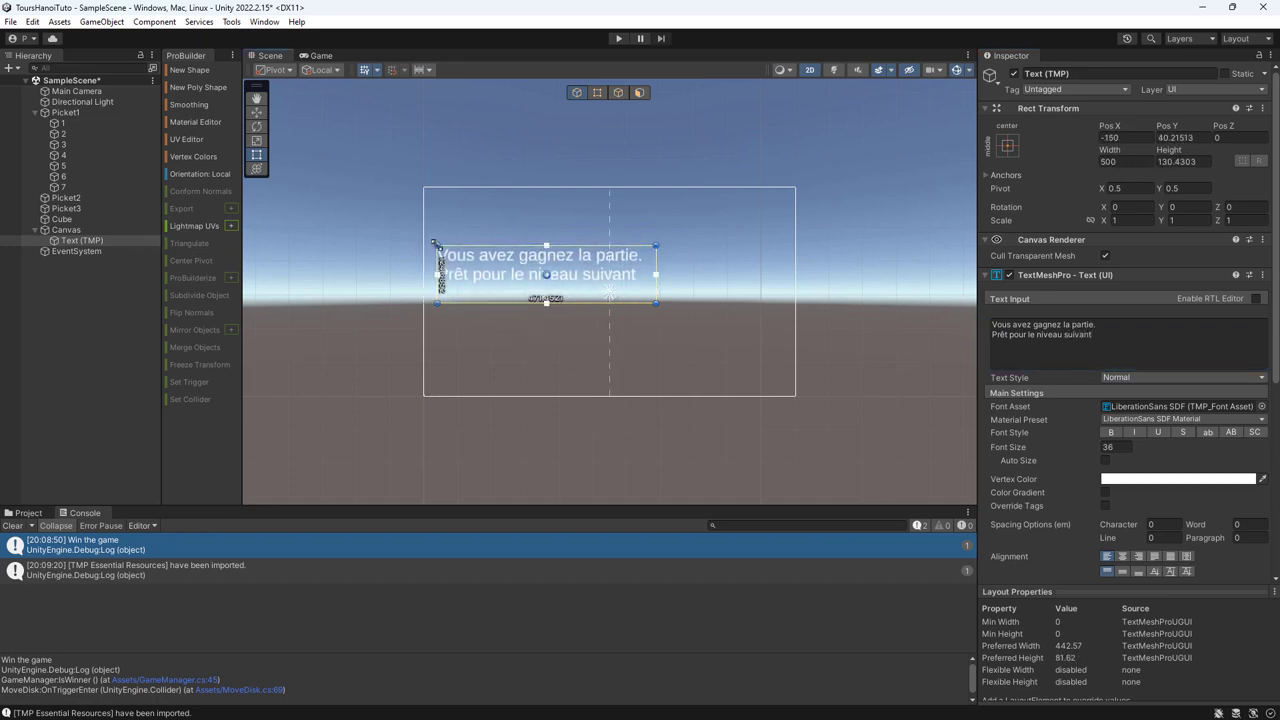
pyautogui.moveTo(655, 304); pyautogui.dragTo(785, 299)
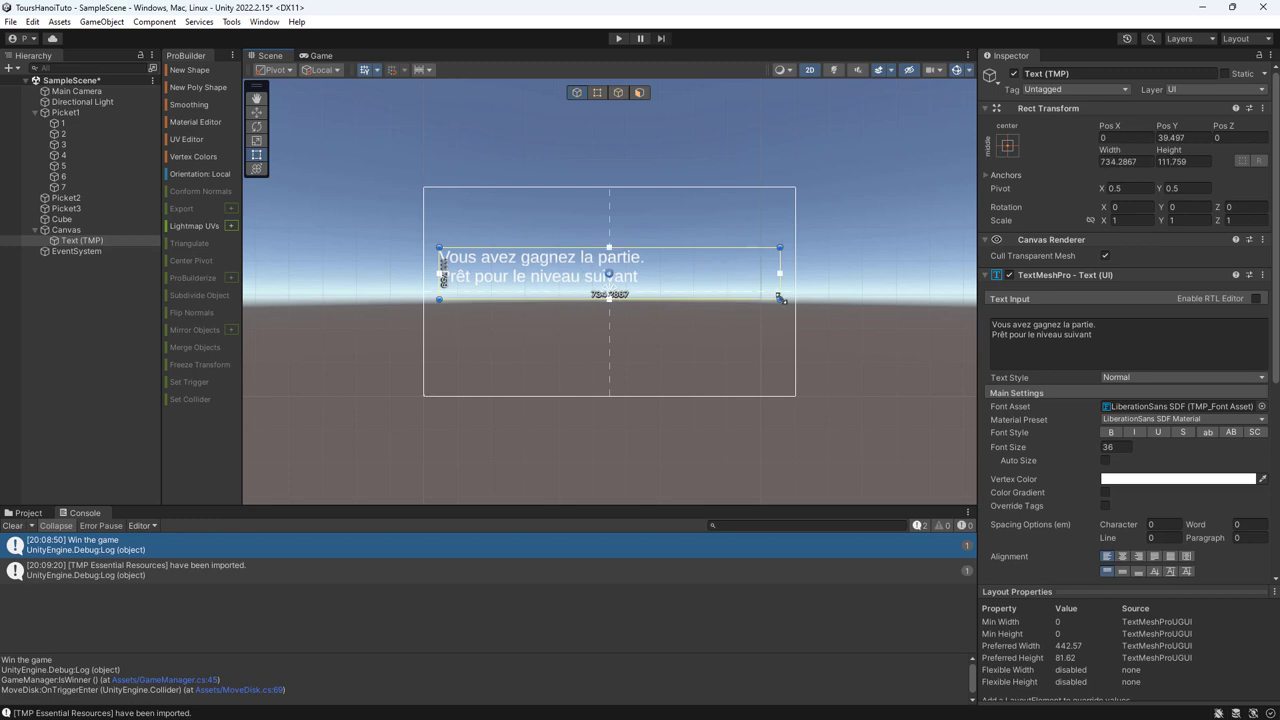
pyautogui.click(1000, 150)
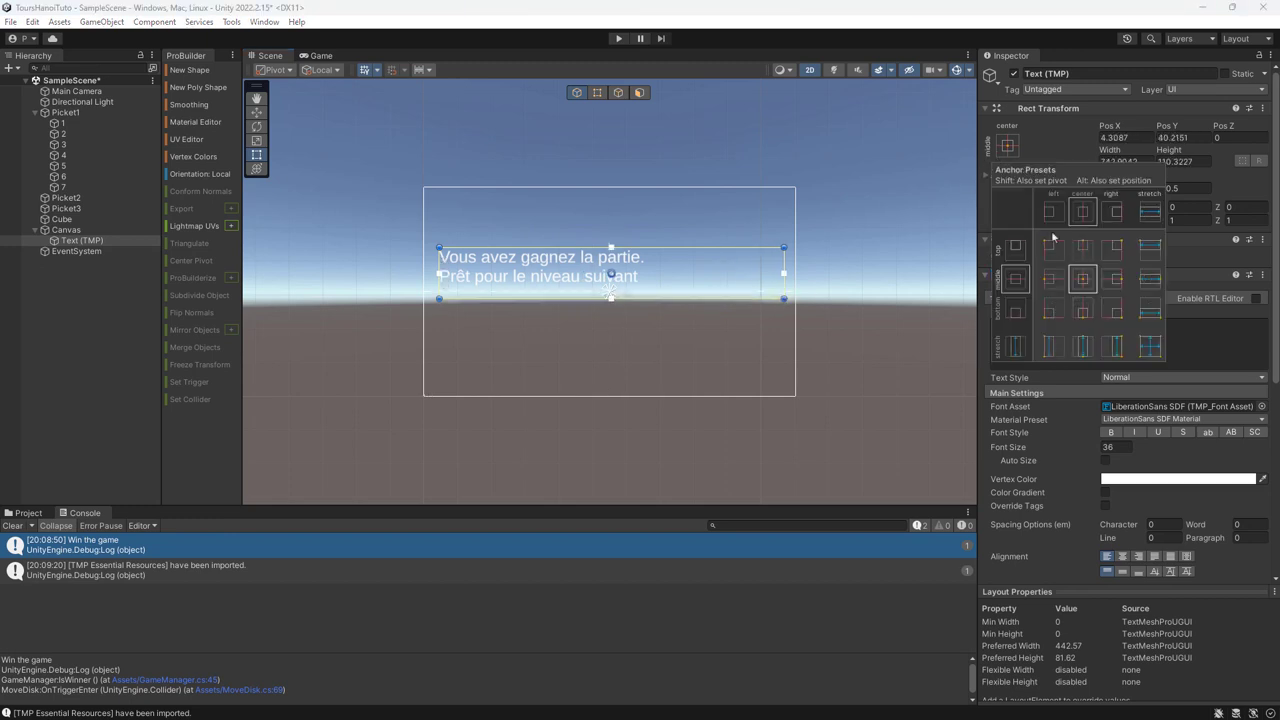
pyautogui.keyDown('alt'); pyautogui.click(1088, 280); pyautogui.keyUp('alt')
pyautogui.click(1122, 556)
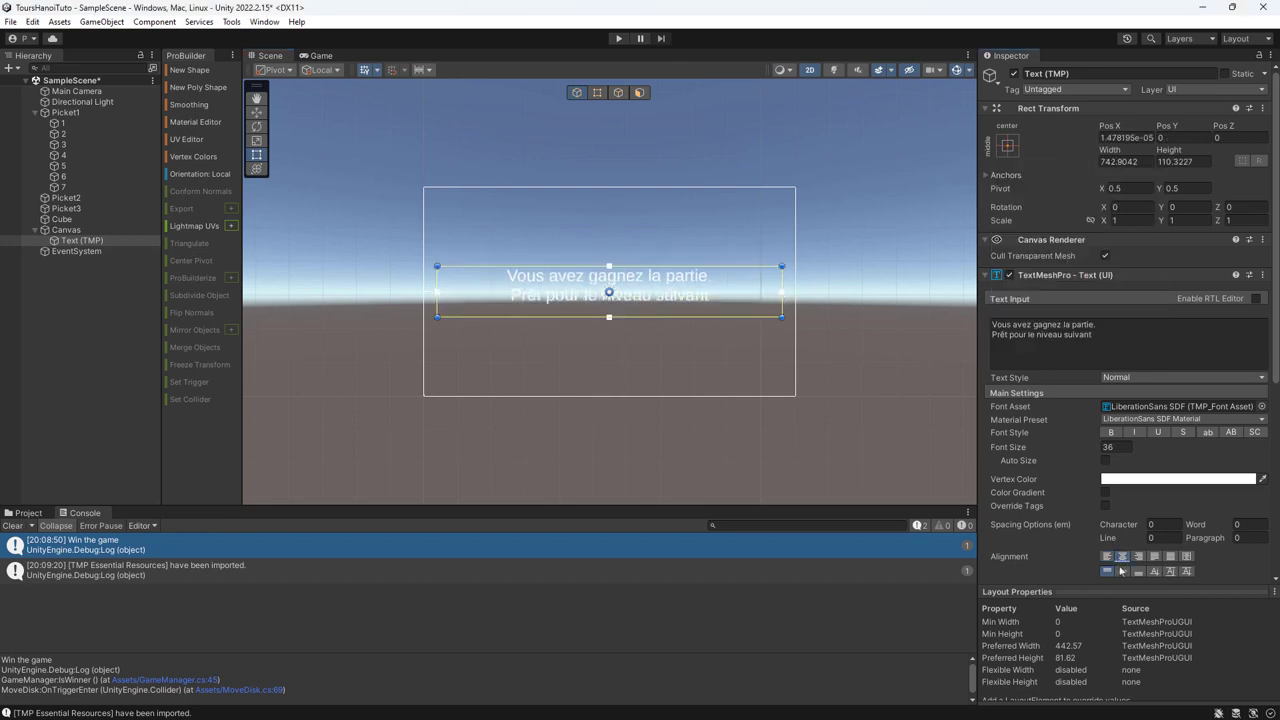
pyautogui.click(1122, 571)
pyautogui.click(1142, 482)
pyautogui.moveTo(1213, 528); pyautogui.dragTo(1158, 540)
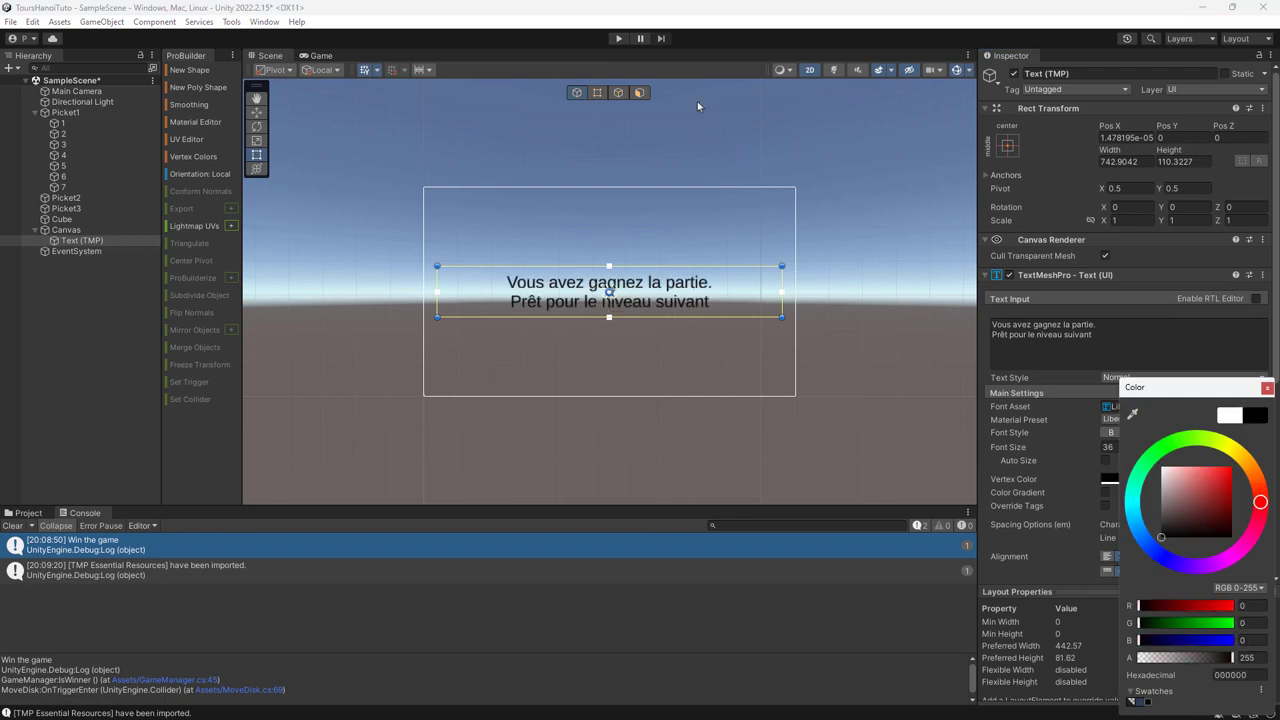
# - Raise the message to Pos Y 141 in the upper canvas and preview it in Play mode
pyautogui.click(620, 39)
pyautogui.click(620, 39)
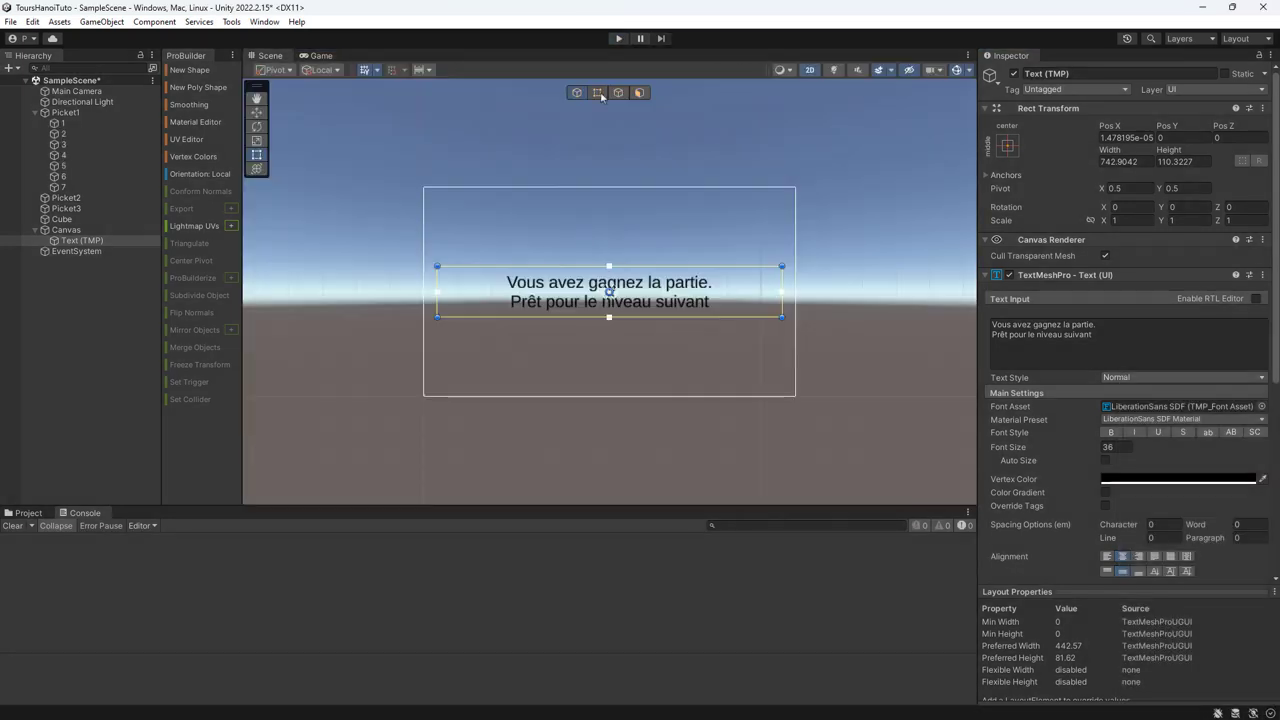
pyautogui.press('w')
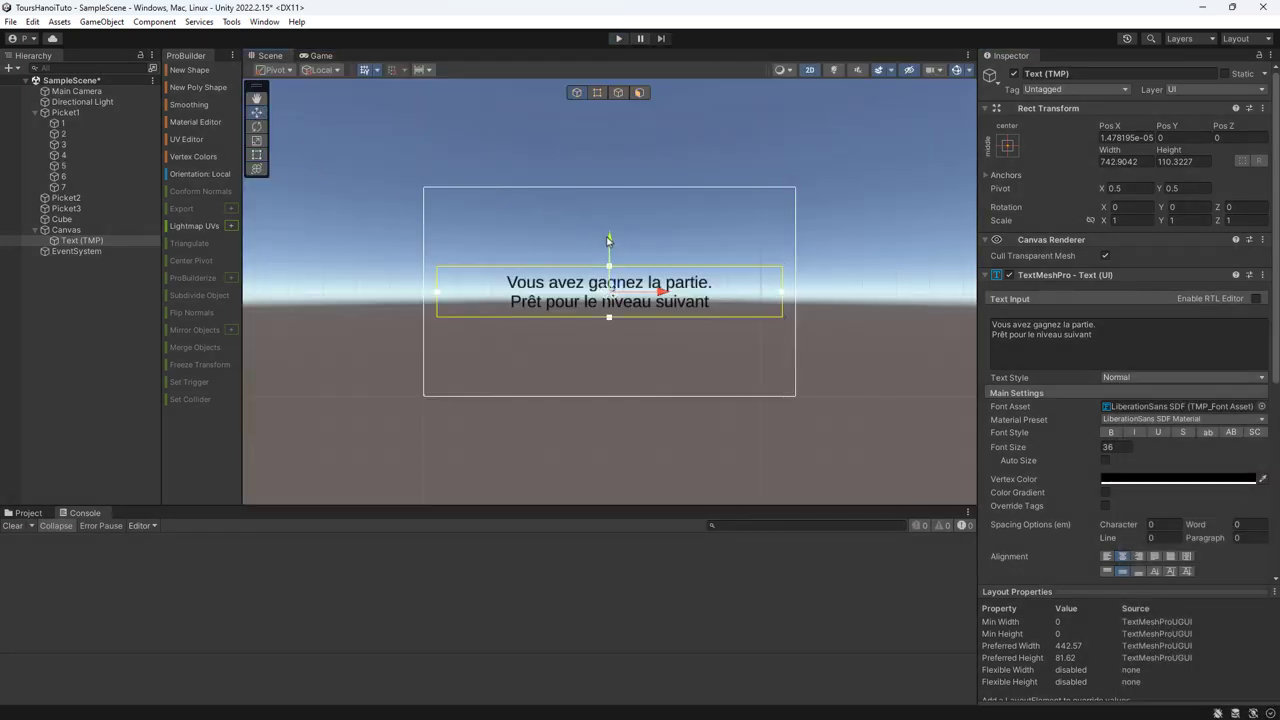
pyautogui.moveTo(609, 240); pyautogui.dragTo(609, 174)
pyautogui.click(620, 39)
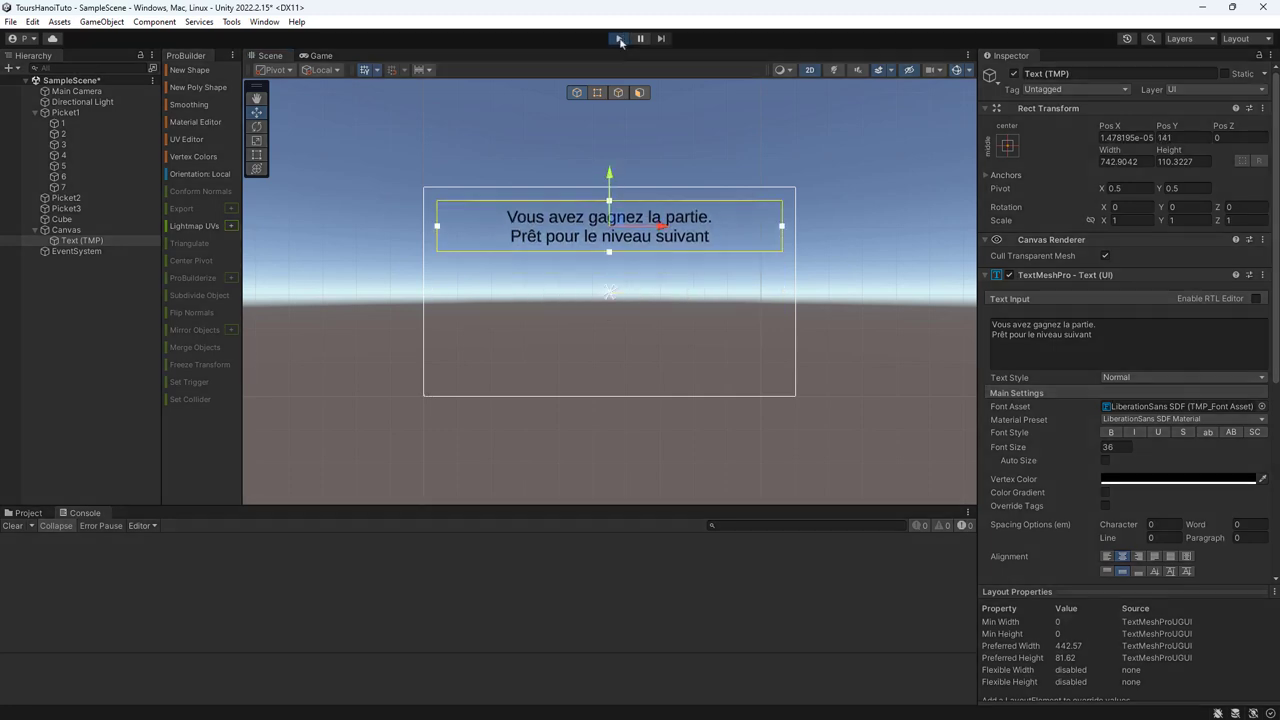
pyautogui.click(619, 39)
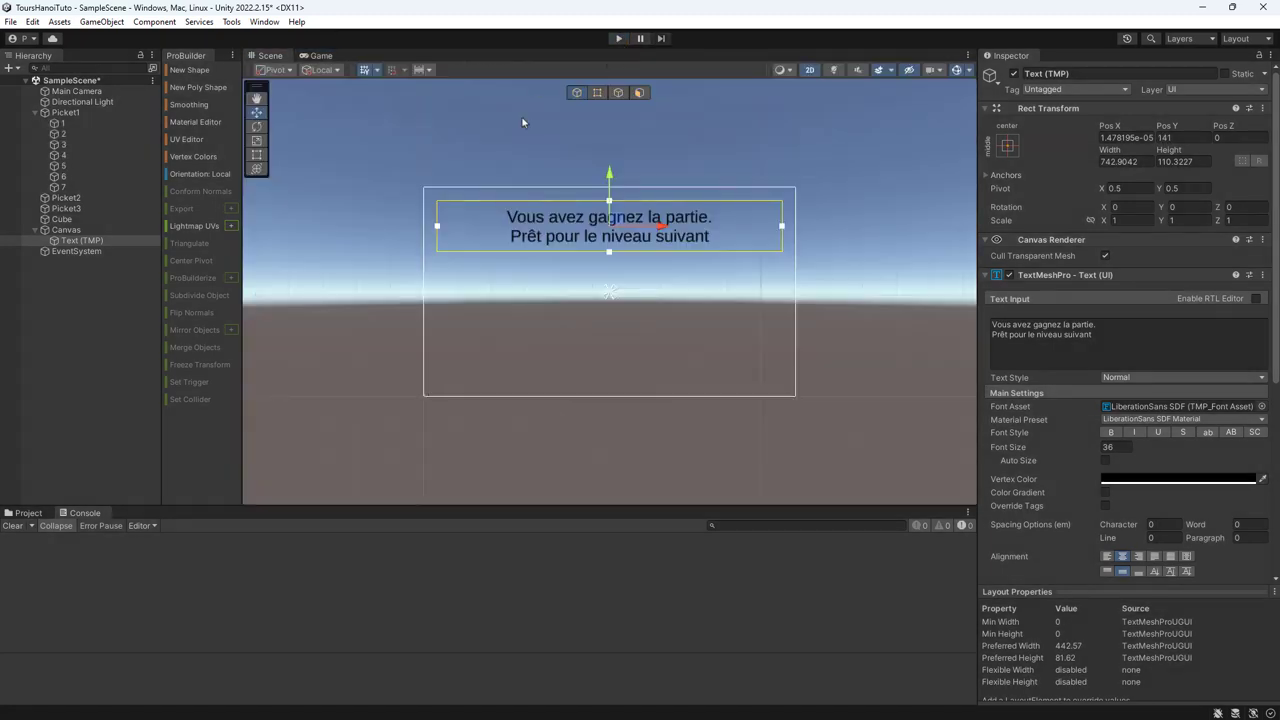
pyautogui.rightClick(76, 230)
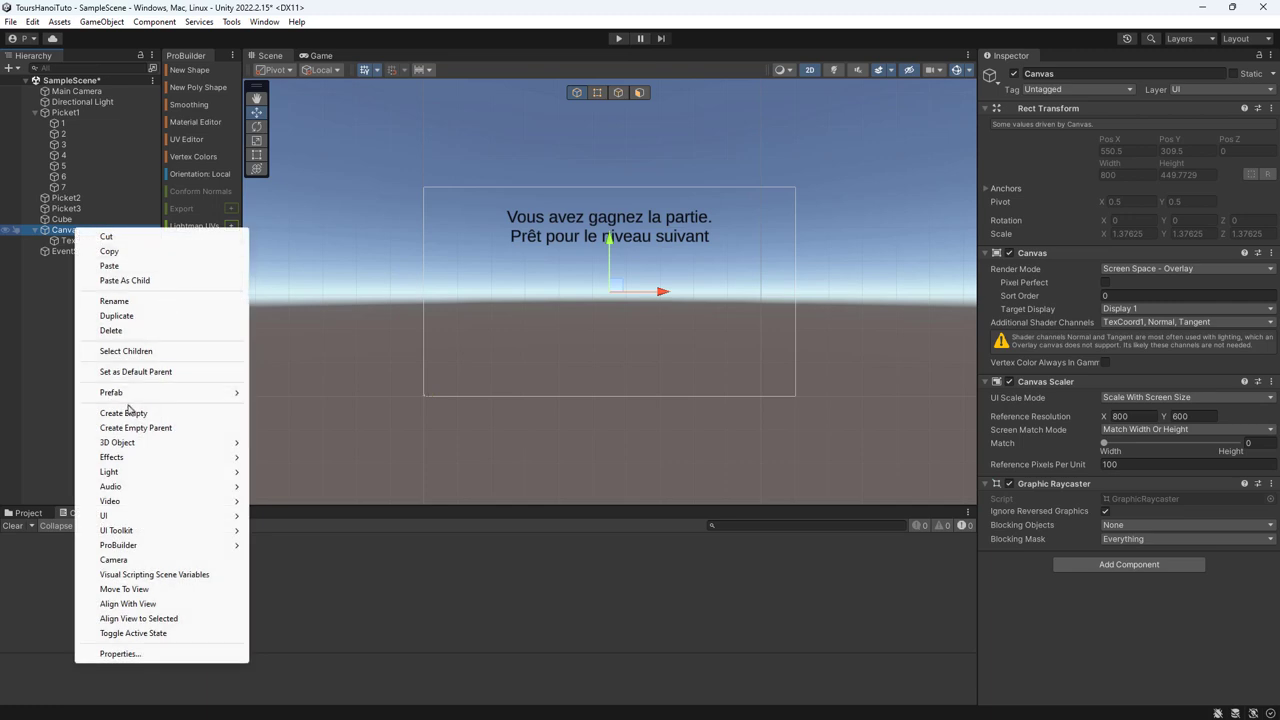
# - Add a TextMeshPro button to the Canvas and name it ButtonNext
pyautogui.moveTo(200, 515)
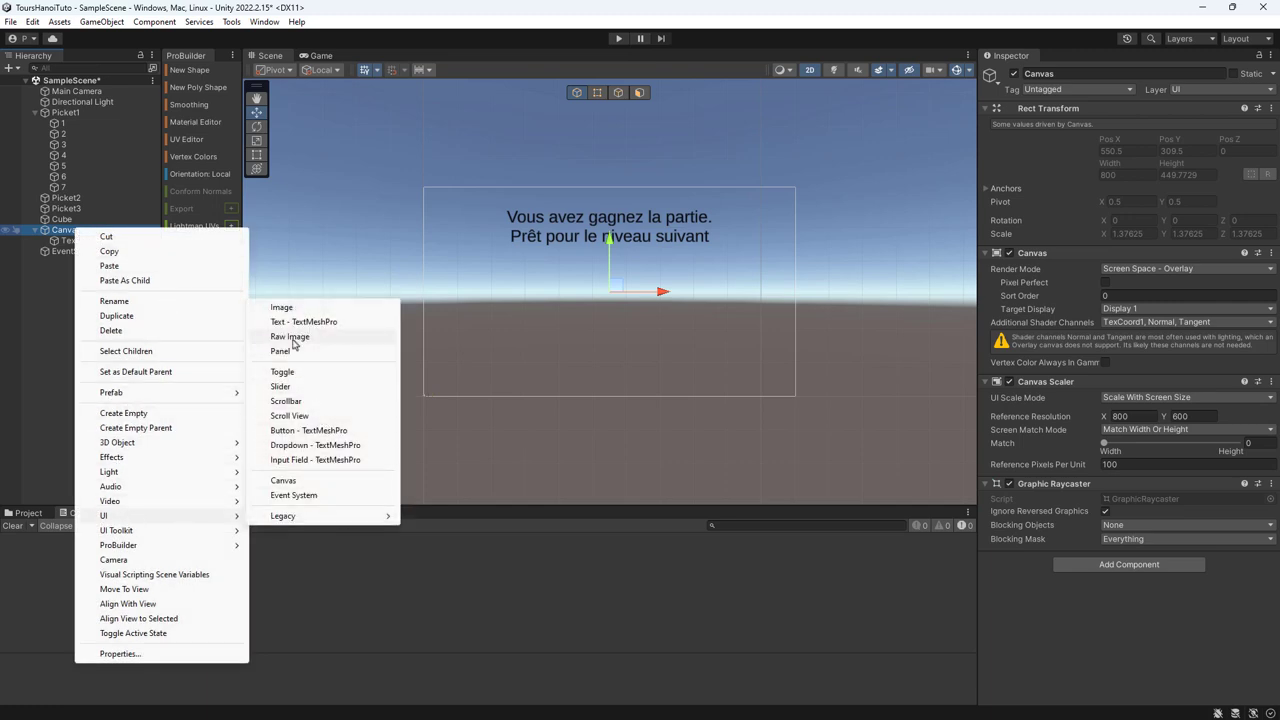
pyautogui.click(309, 430)
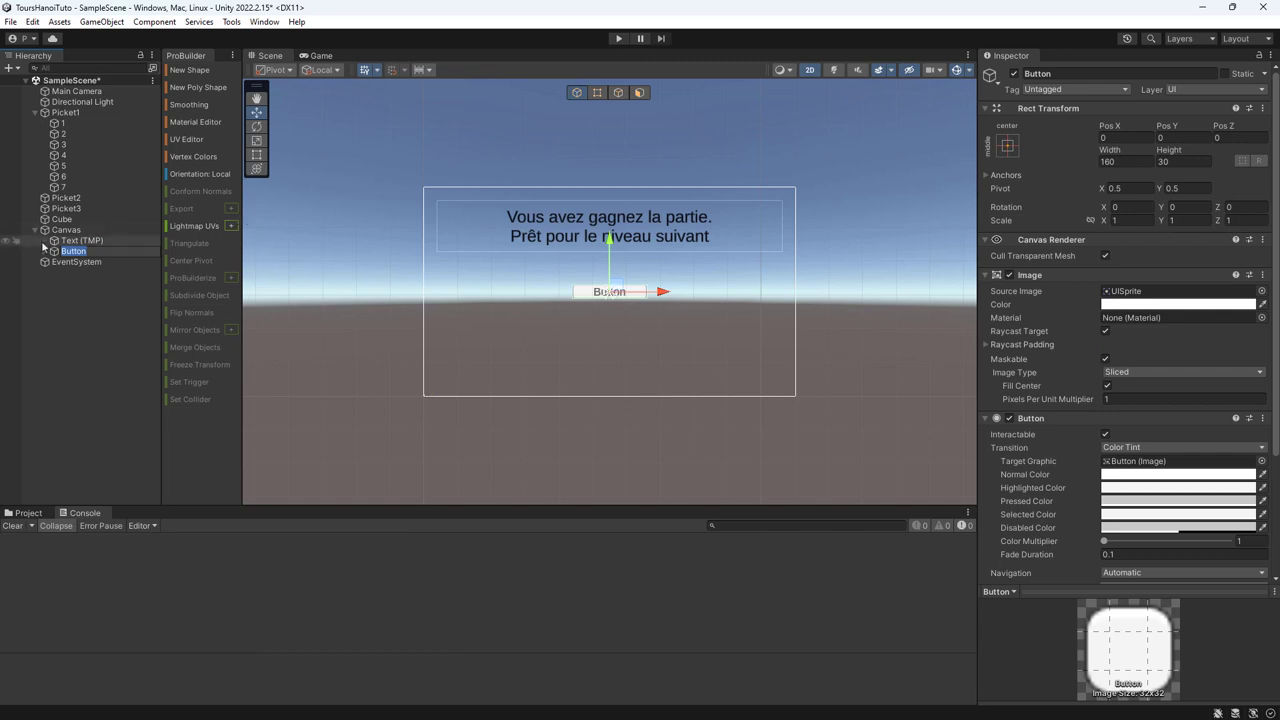
pyautogui.click(86, 251)
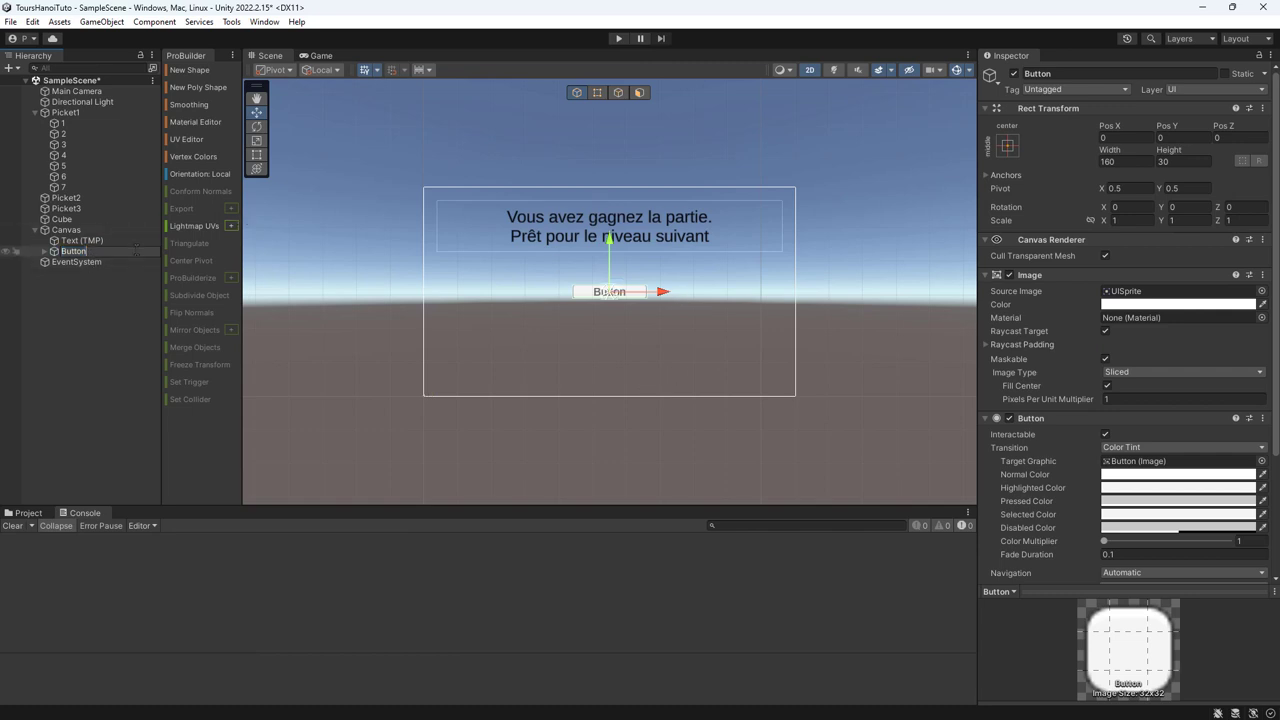
pyautogui.press('Return')
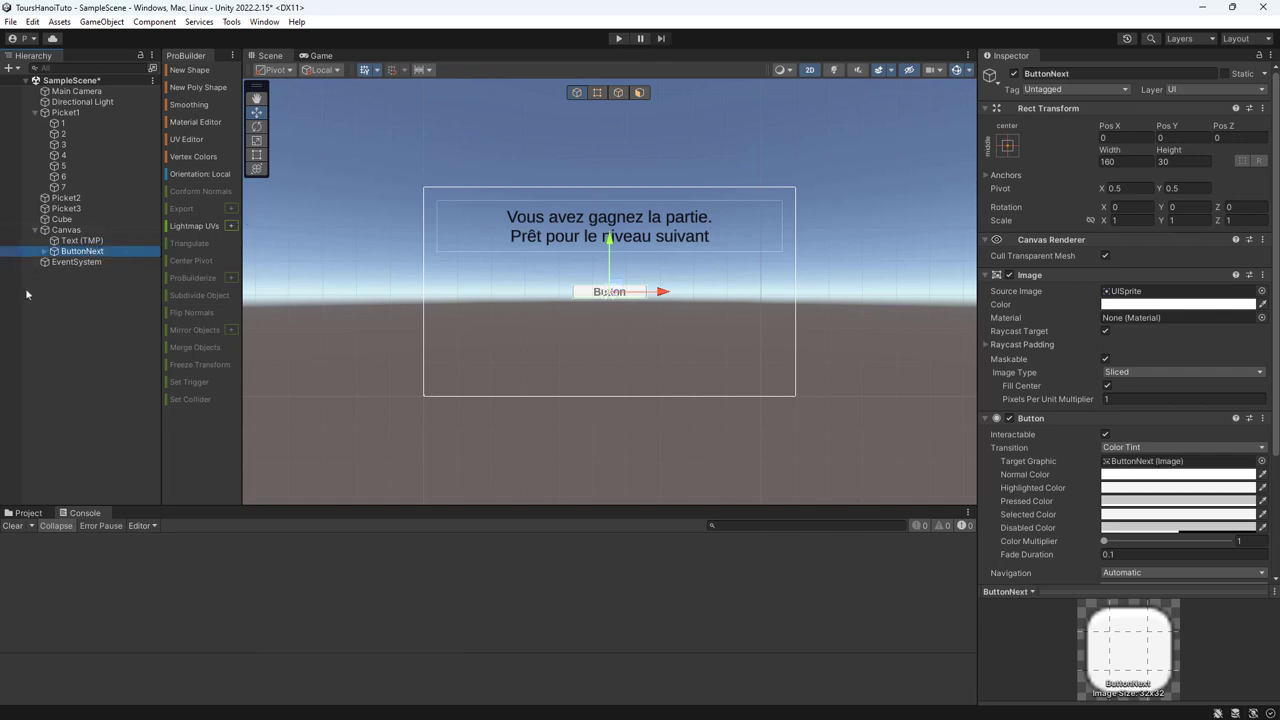
# - Change ButtonNext's label to 'Suivant' and duplicate the button
pyautogui.click(44, 251)
pyautogui.click(90, 261)
pyautogui.click(1102, 327)
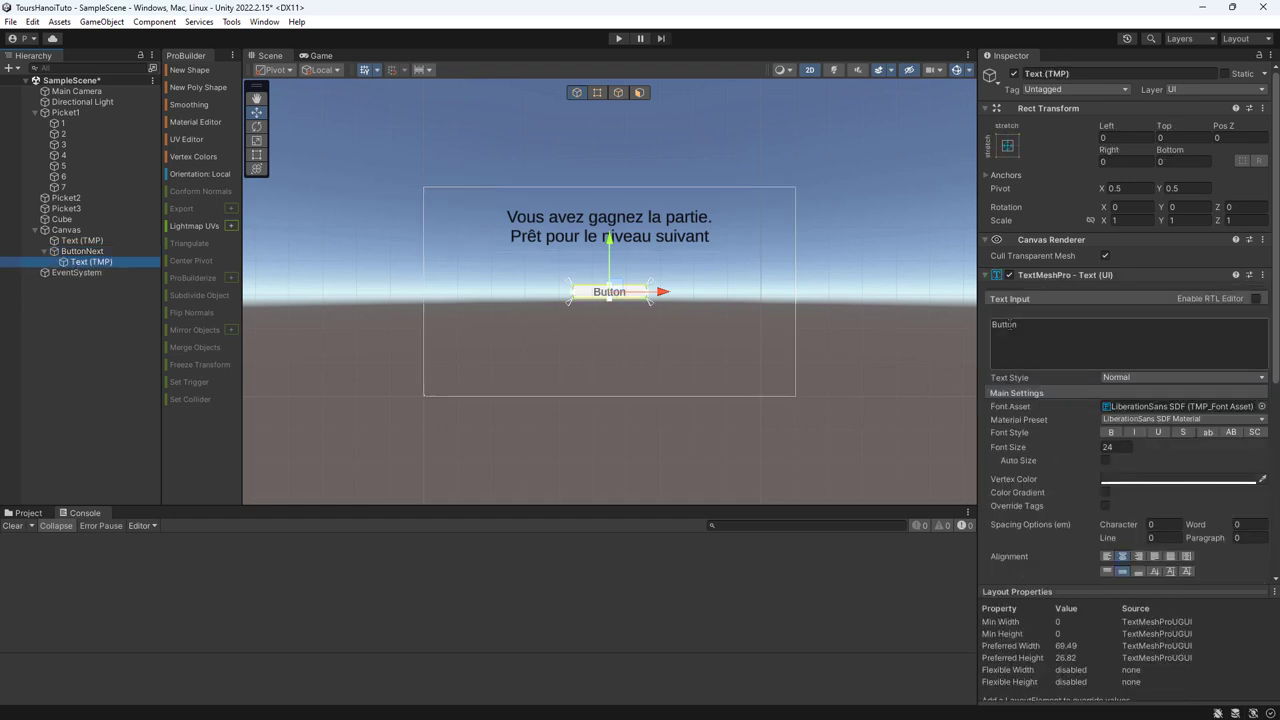
pyautogui.write('Sui')
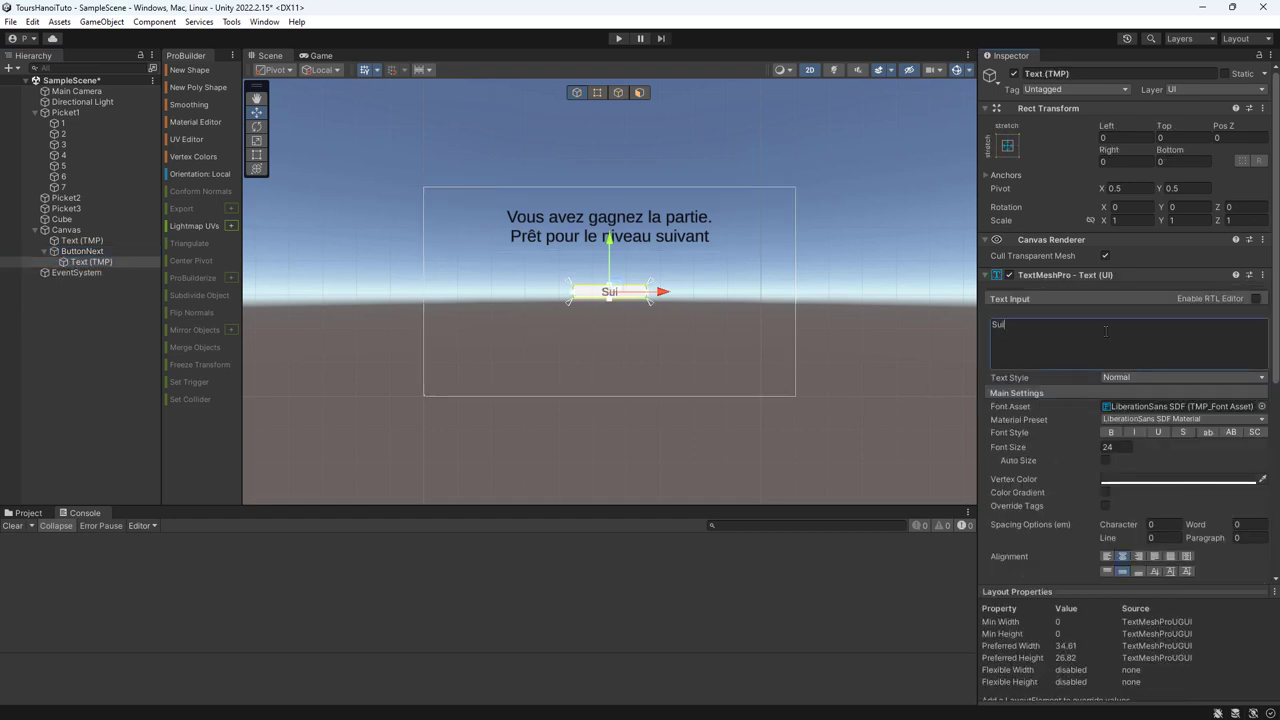
pyautogui.write('vant')
pyautogui.click(72, 251)
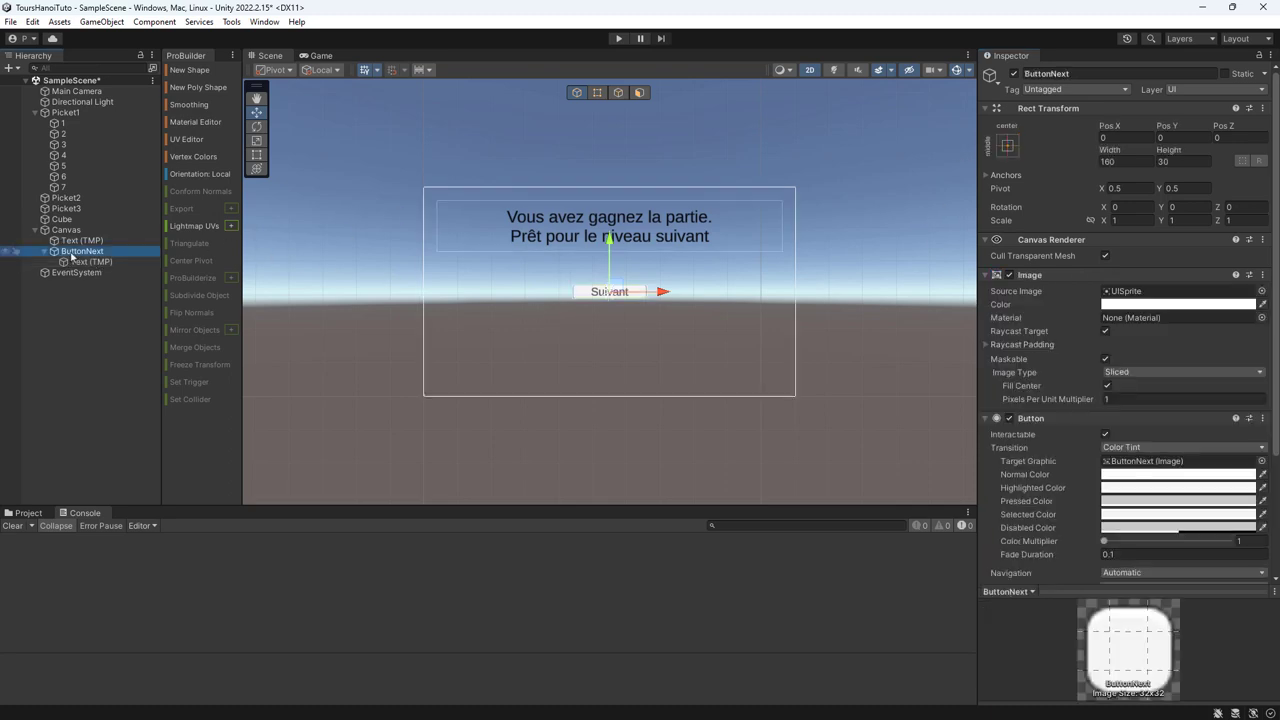
pyautogui.hotkey('ctrl', 'd')
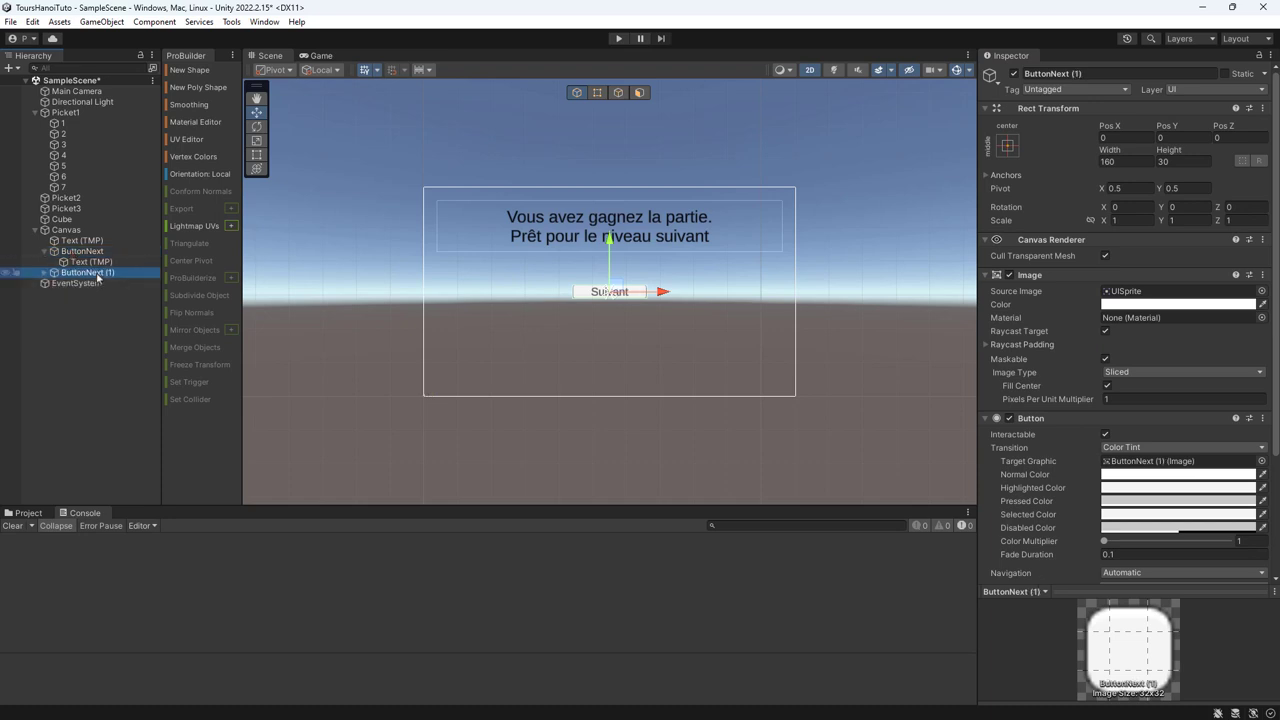
# - Rename the duplicate to ButtonExit and change its label to 'Quitter'
pyautogui.rightClick(98, 273)
pyautogui.click(136, 329)
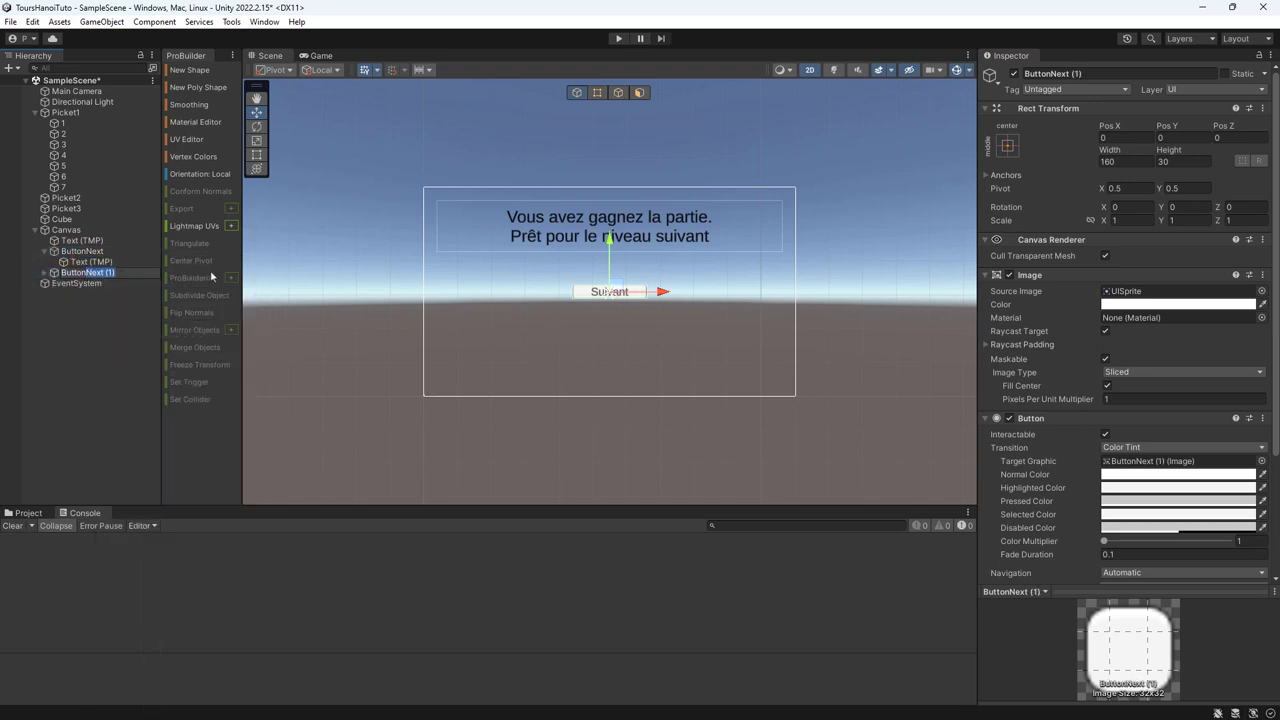
pyautogui.write('Exit')
pyautogui.press('Return')
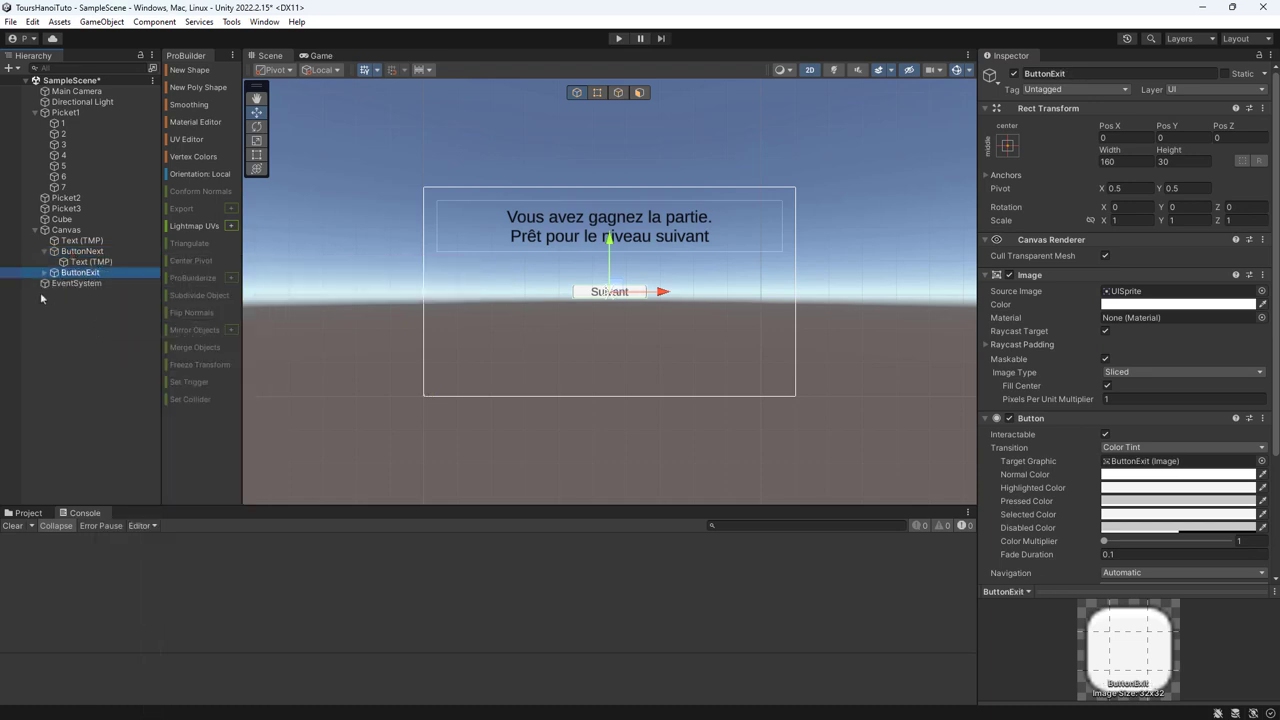
pyautogui.click(46, 273)
pyautogui.click(90, 283)
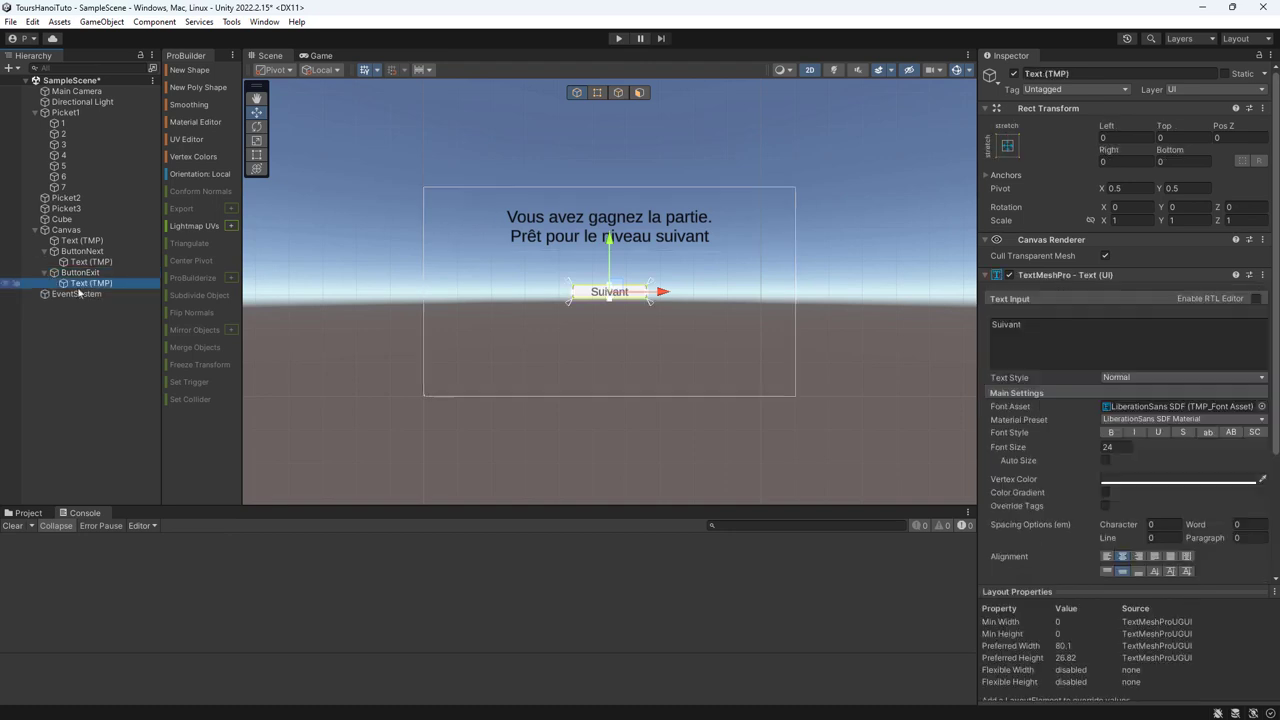
pyautogui.click(1018, 333)
pyautogui.write('Quitter')
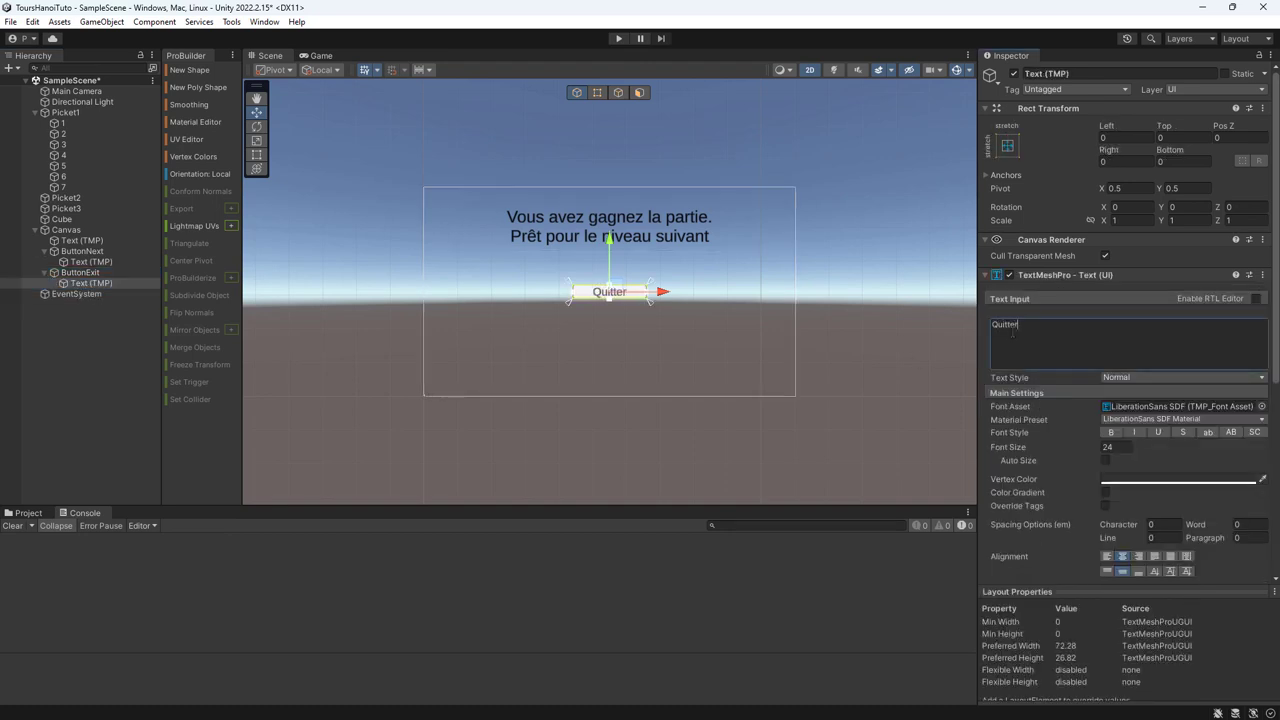
# - Place Suivant left and Quitter right at Pos X 145, Y 53 on one row, then test in Play mode
pyautogui.click(44, 251)
pyautogui.click(44, 262)
pyautogui.click(80, 251)
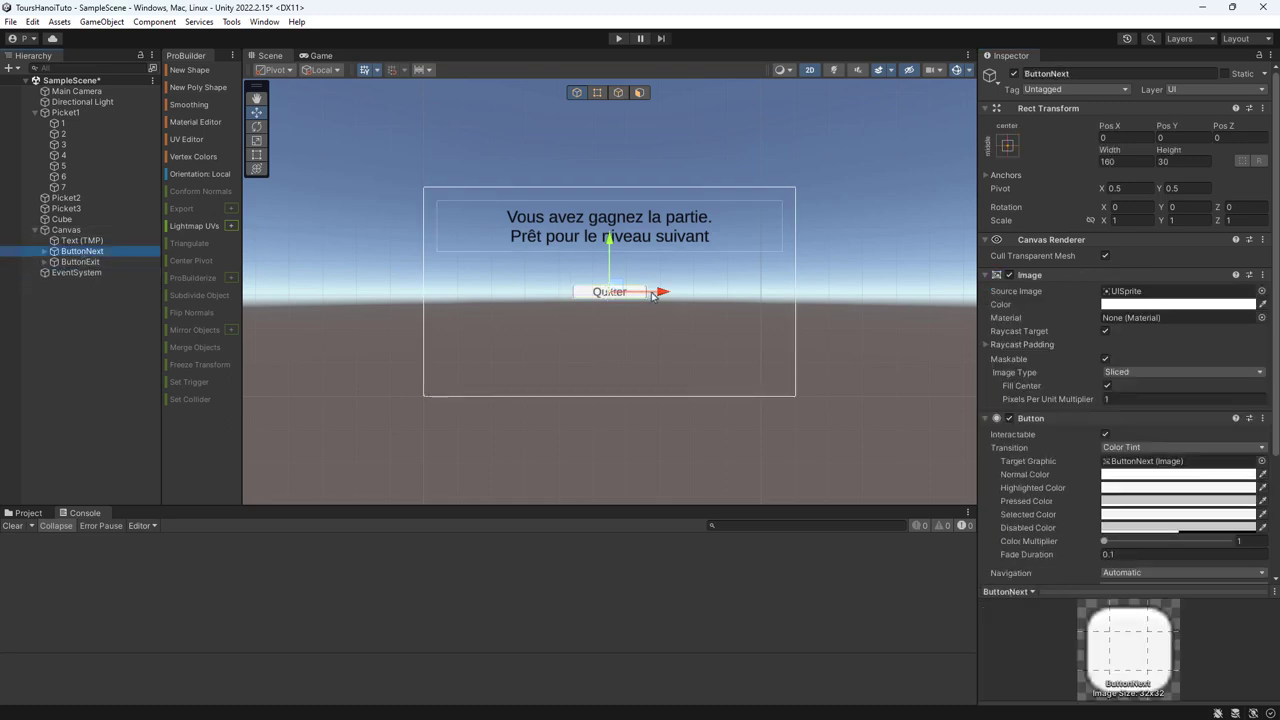
pyautogui.moveTo(662, 292)
pyautogui.mouseDown()
pyautogui.moveTo(577, 296)
pyautogui.moveTo(594, 271)
pyautogui.mouseUp()
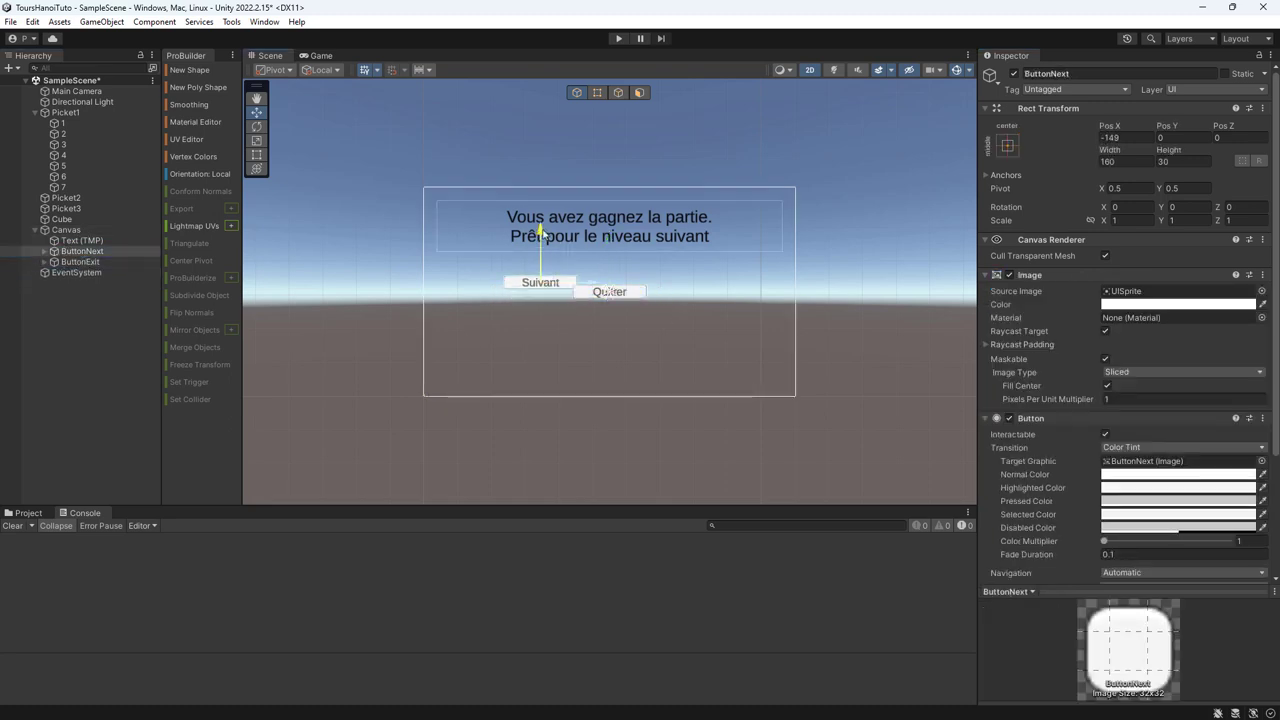
pyautogui.click(80, 262)
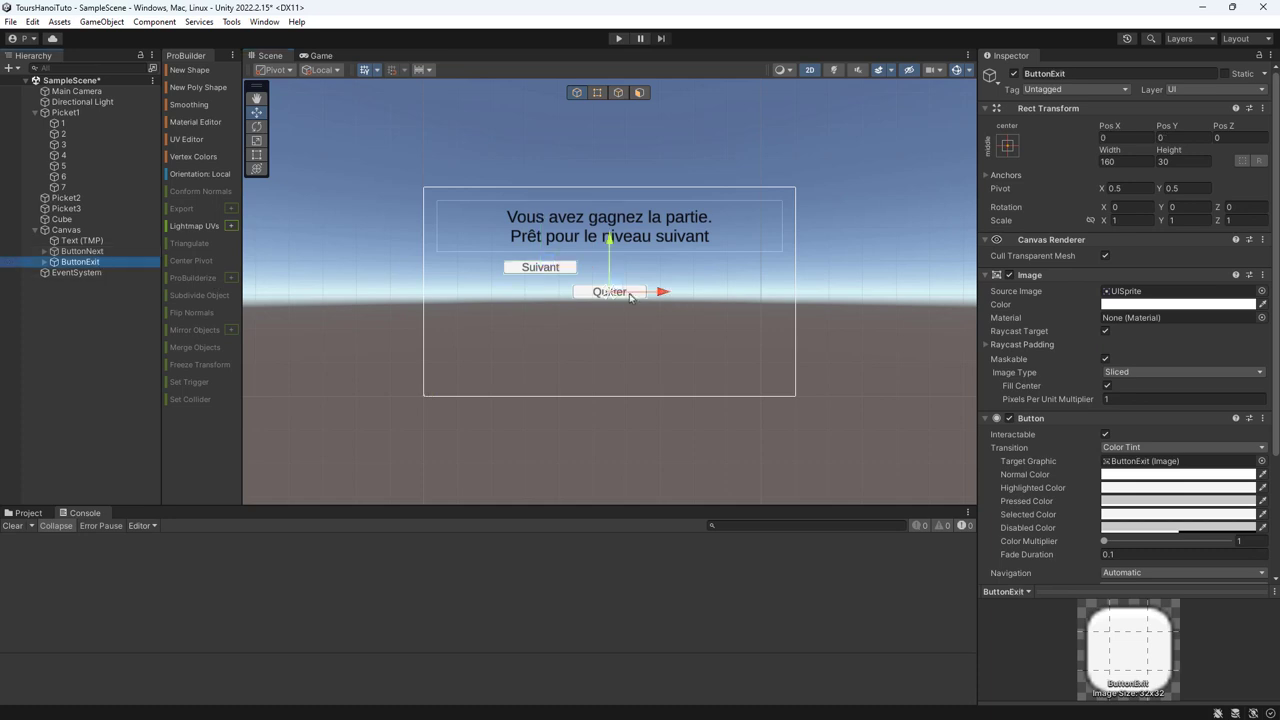
pyautogui.moveTo(664, 291); pyautogui.dragTo(729, 290)
pyautogui.moveTo(677, 240); pyautogui.dragTo(677, 222)
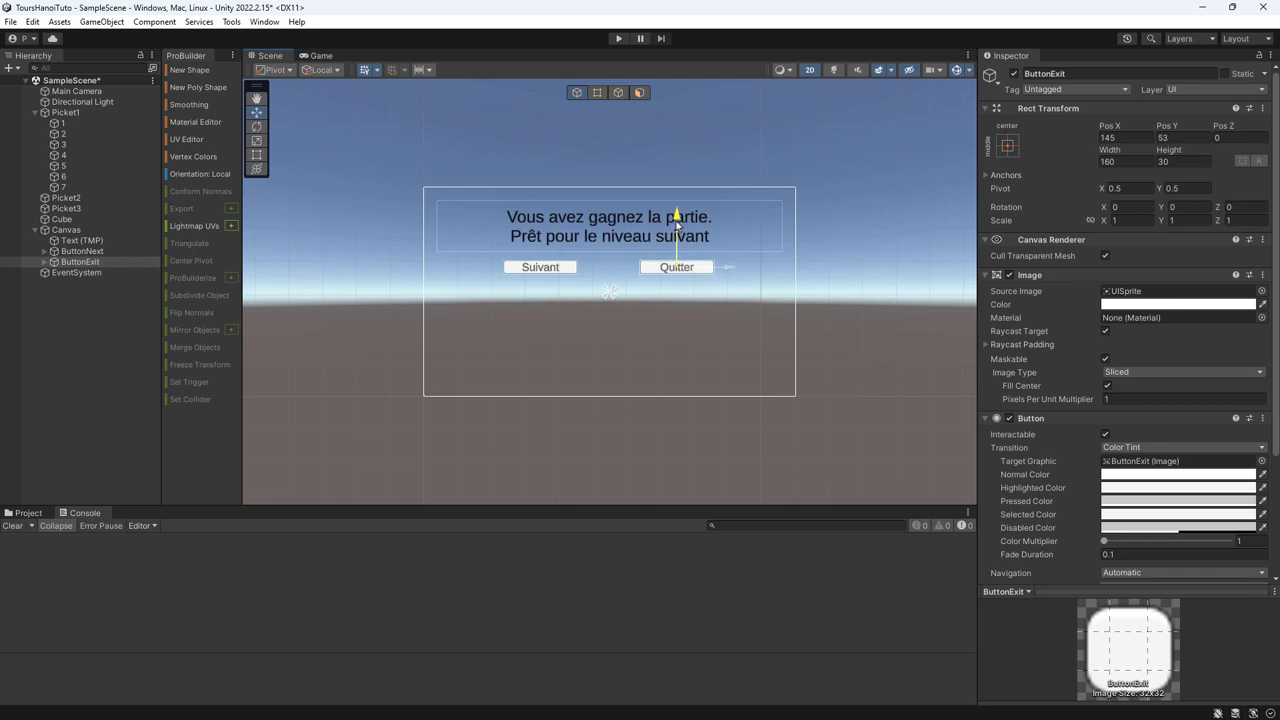
pyautogui.click(619, 40)
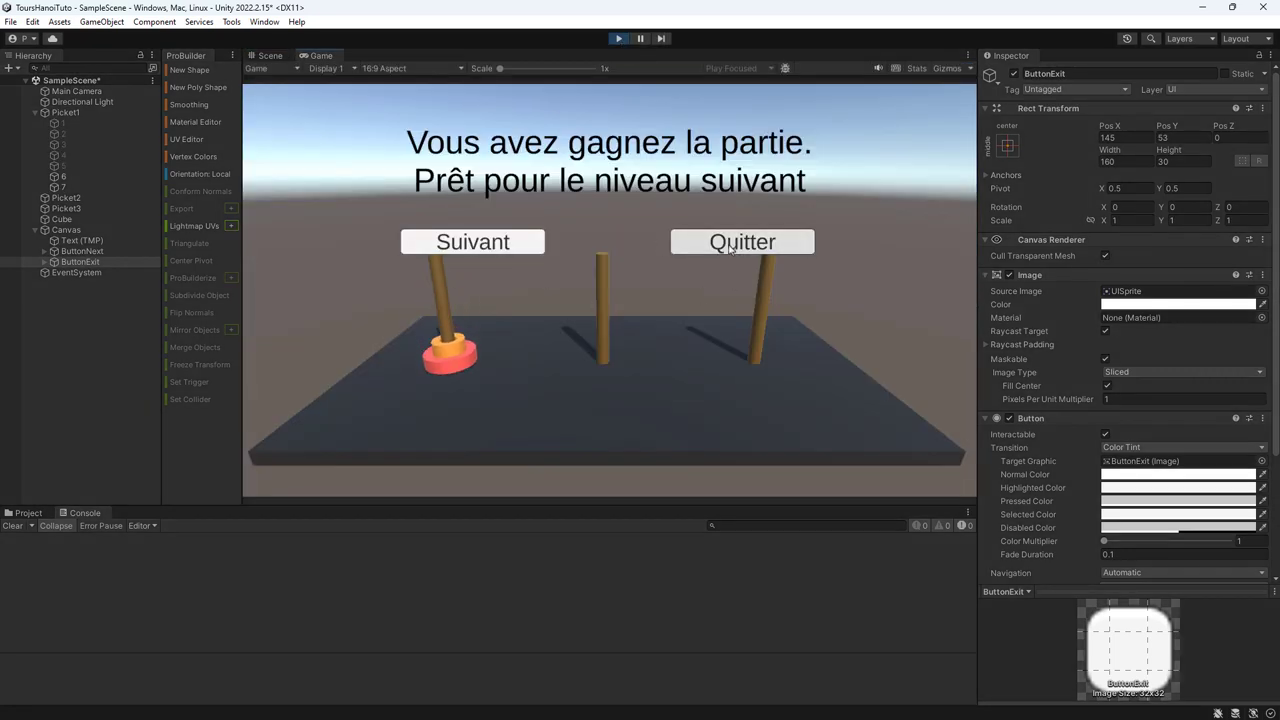
pyautogui.click(619, 40)
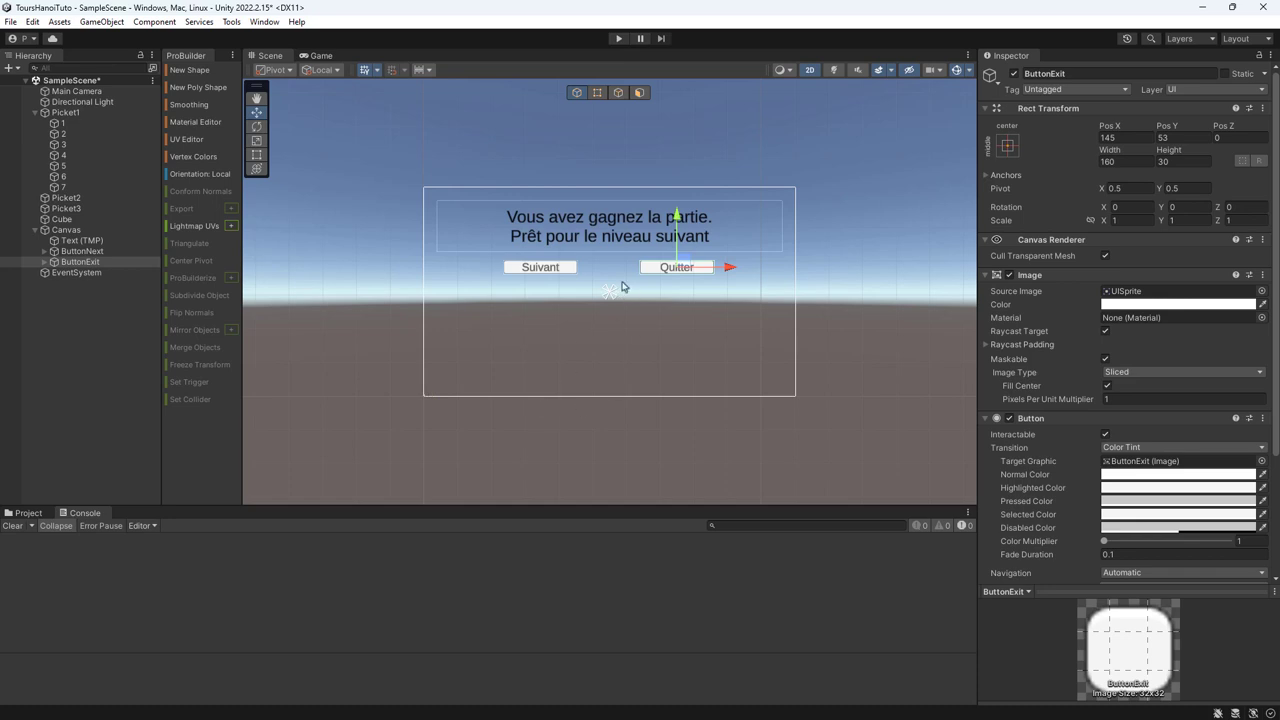
# - Move the win text and both buttons about 100 px down and preview in Play mode
pyautogui.keyDown('shift'); pyautogui.click(82, 254); pyautogui.keyUp('shift')
pyautogui.keyDown('shift'); pyautogui.click(82, 240); pyautogui.keyUp('shift')
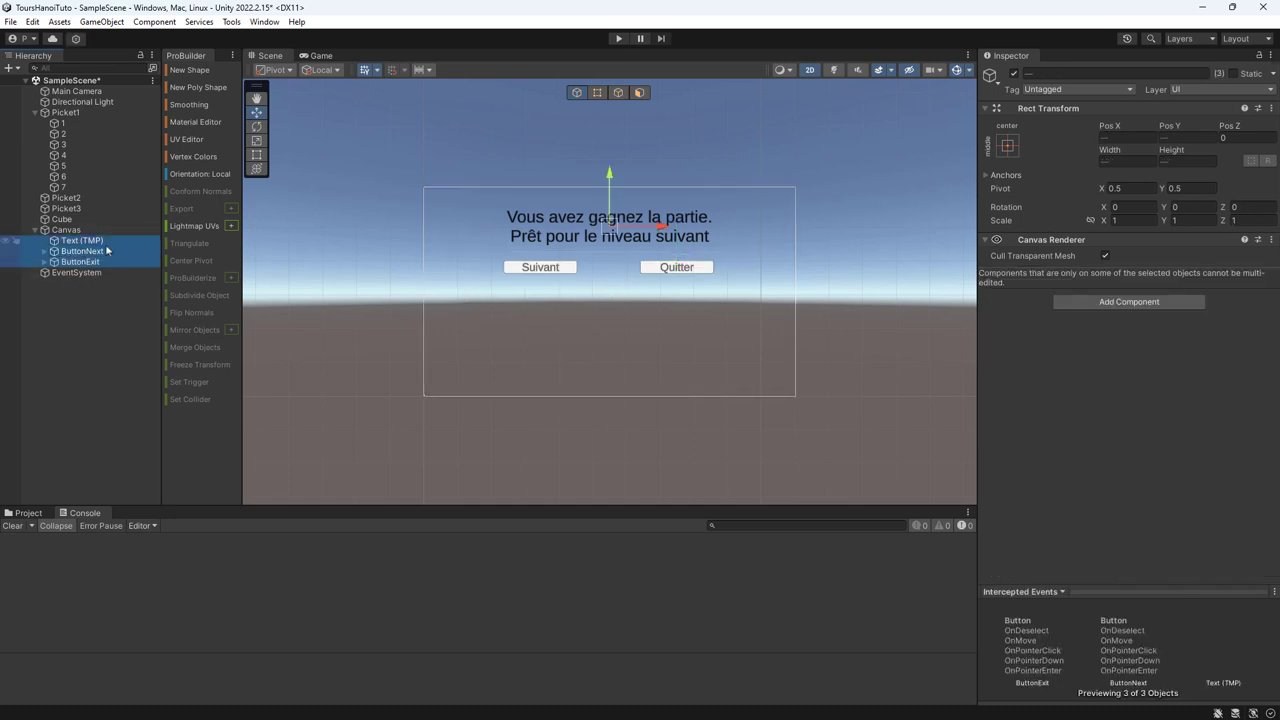
pyautogui.moveTo(609, 178); pyautogui.dragTo(609, 283)
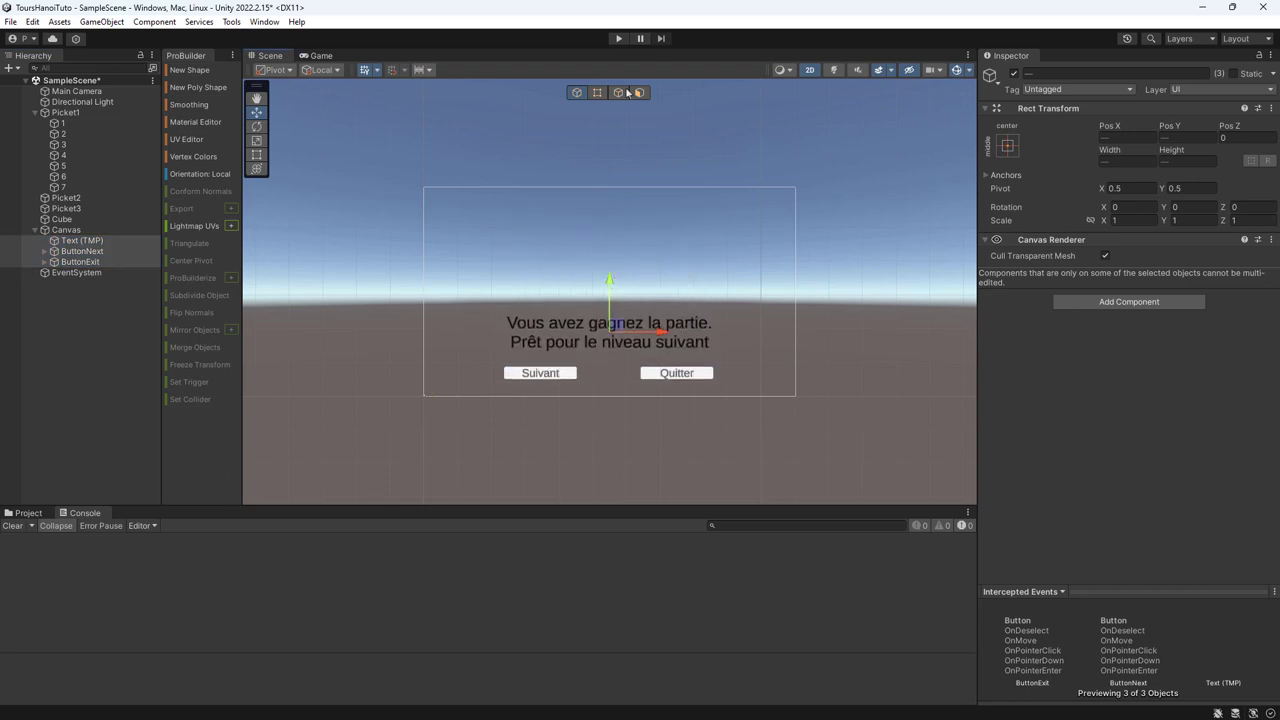
pyautogui.click(620, 38)
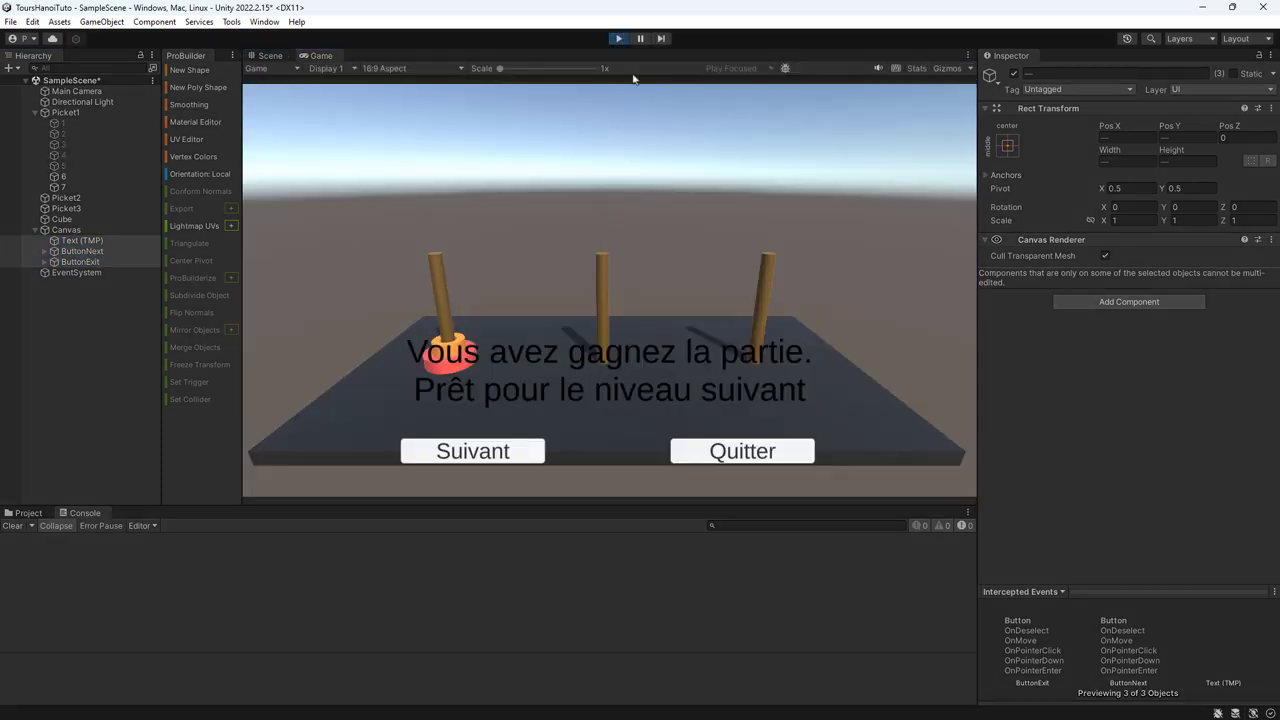
pyautogui.click(618, 38)
# - Raise the win text and buttons back up, then open the GameManager script
pyautogui.moveTo(609, 283); pyautogui.dragTo(627, 167)
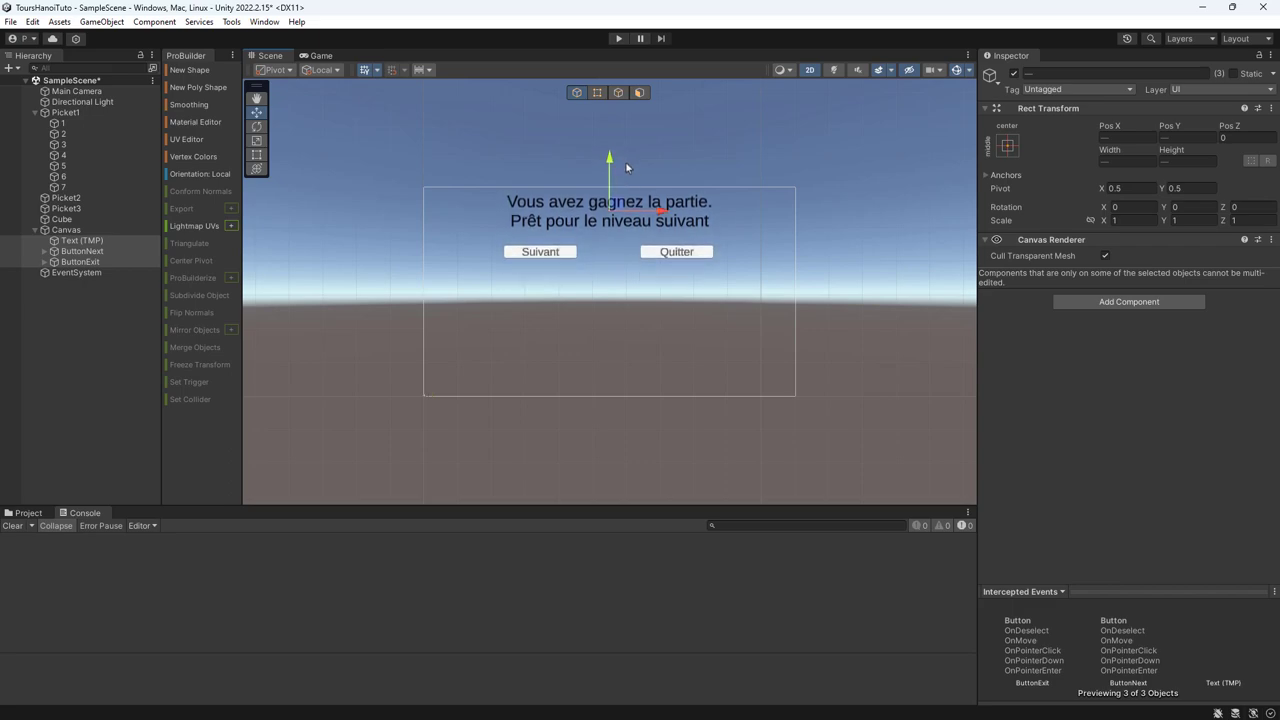
pyautogui.click(27, 513)
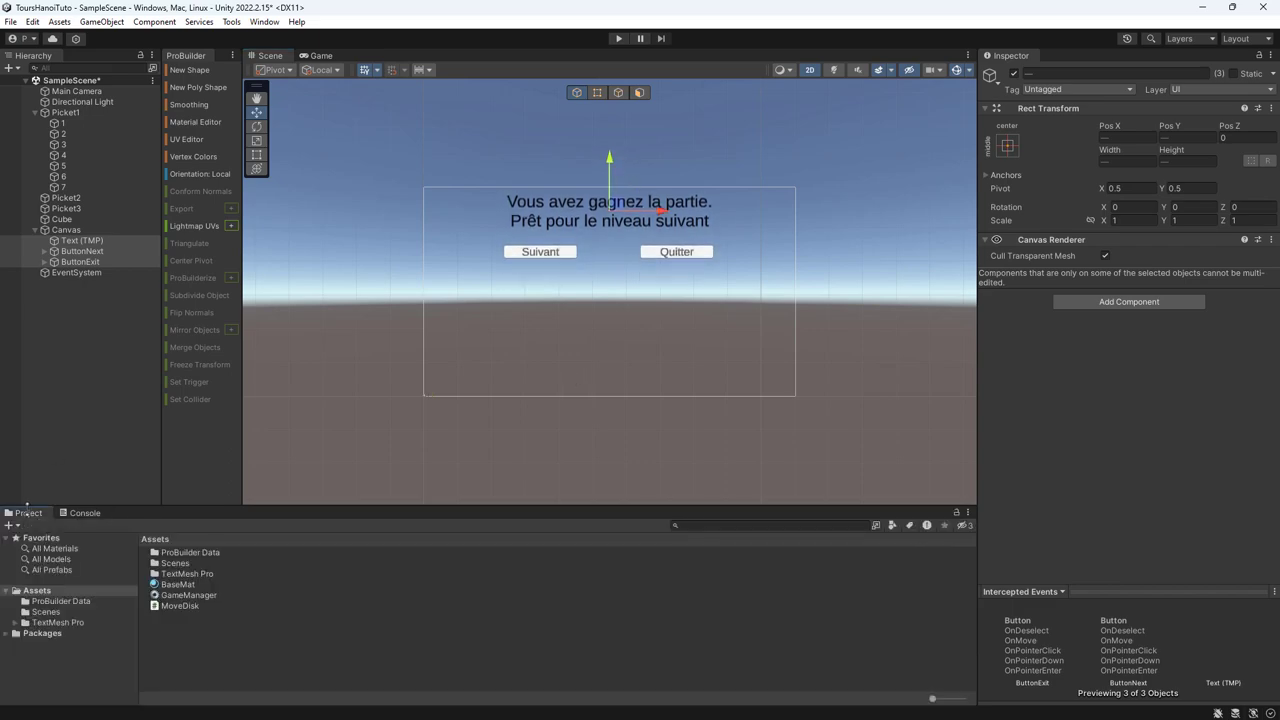
pyautogui.doubleClick(178, 595)
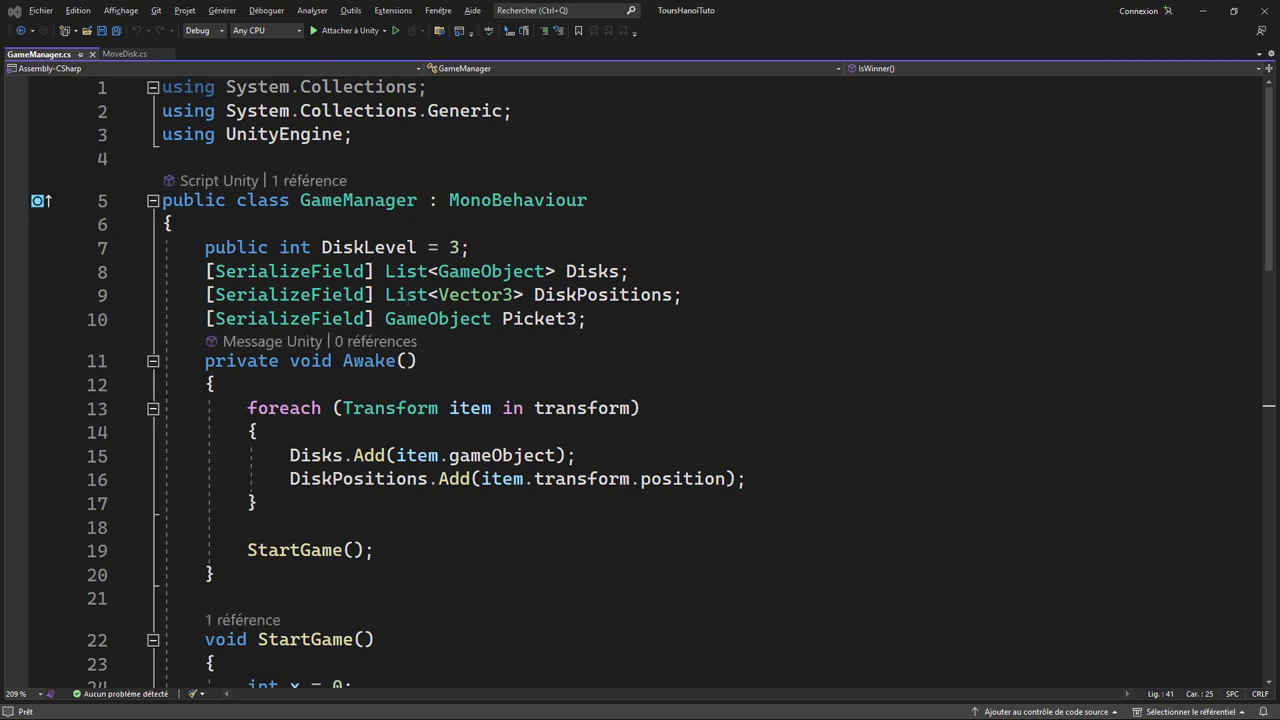
# - Declare a [SerializeField] GameObject PanelWin field below Picket3 and save the script
pyautogui.click(588, 337)
pyautogui.press('Return')
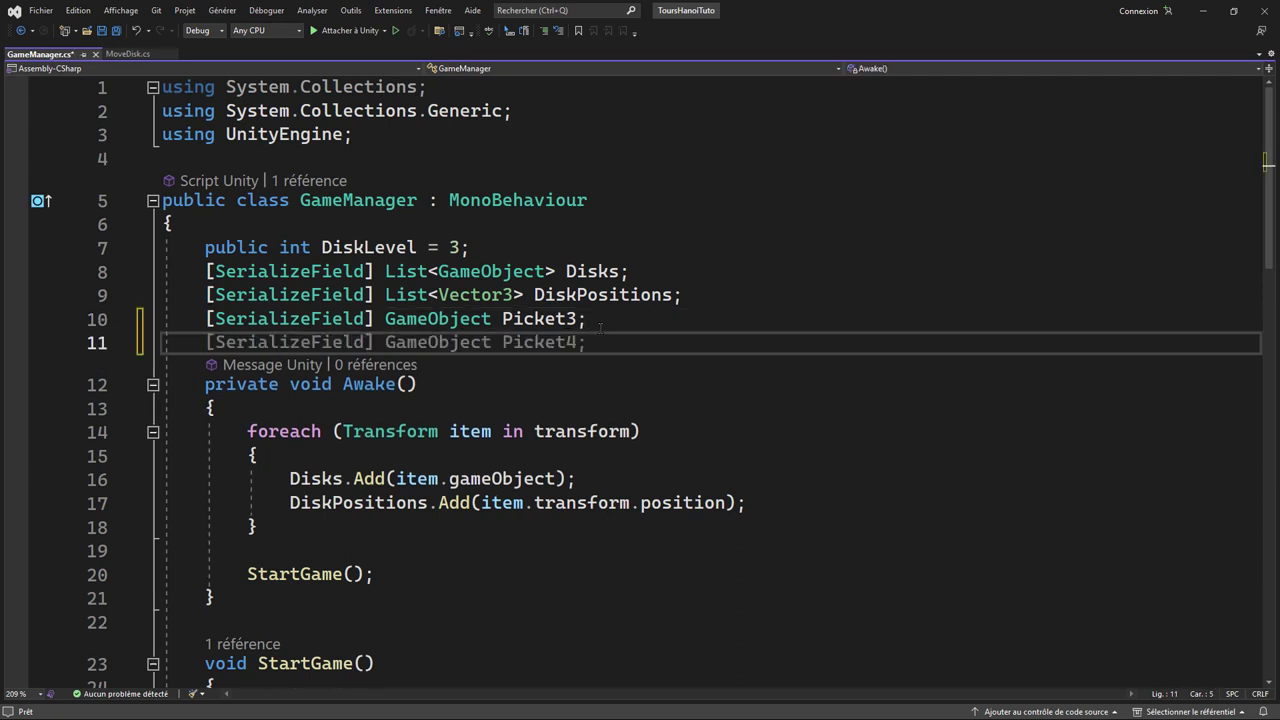
pyautogui.write('[Seri')
pyautogui.press('Tab')
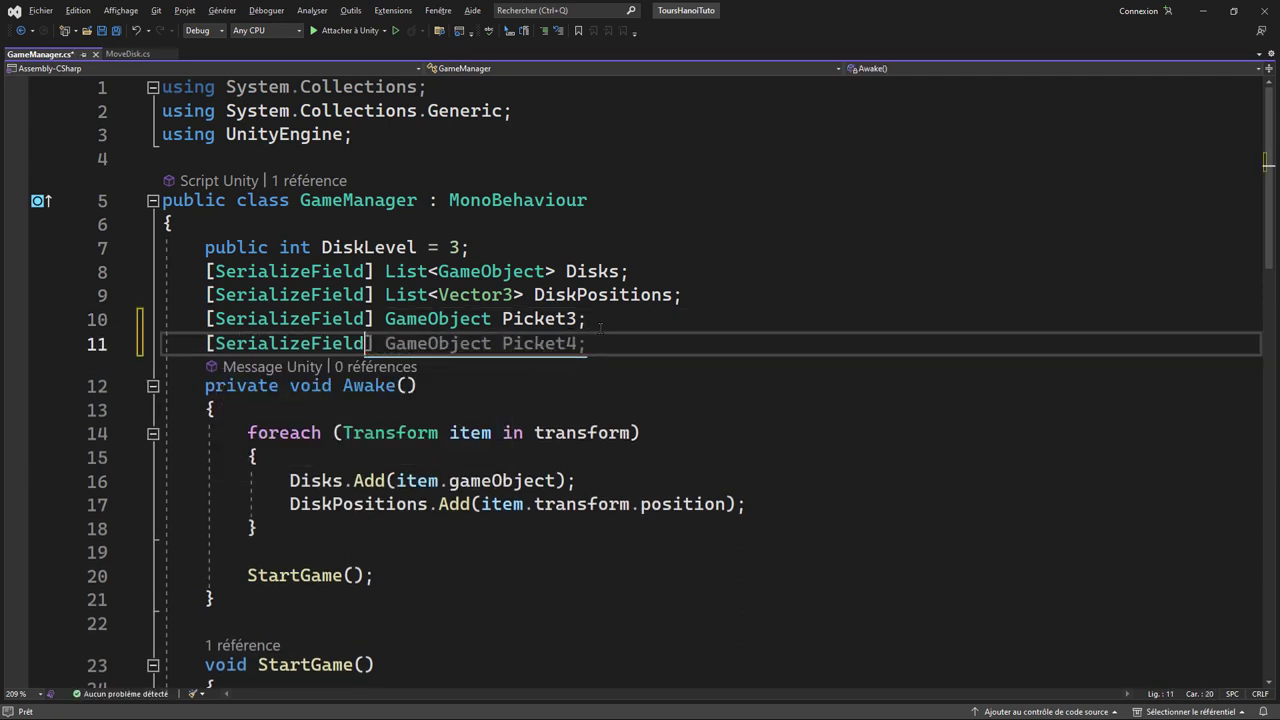
pyautogui.press('Tab')
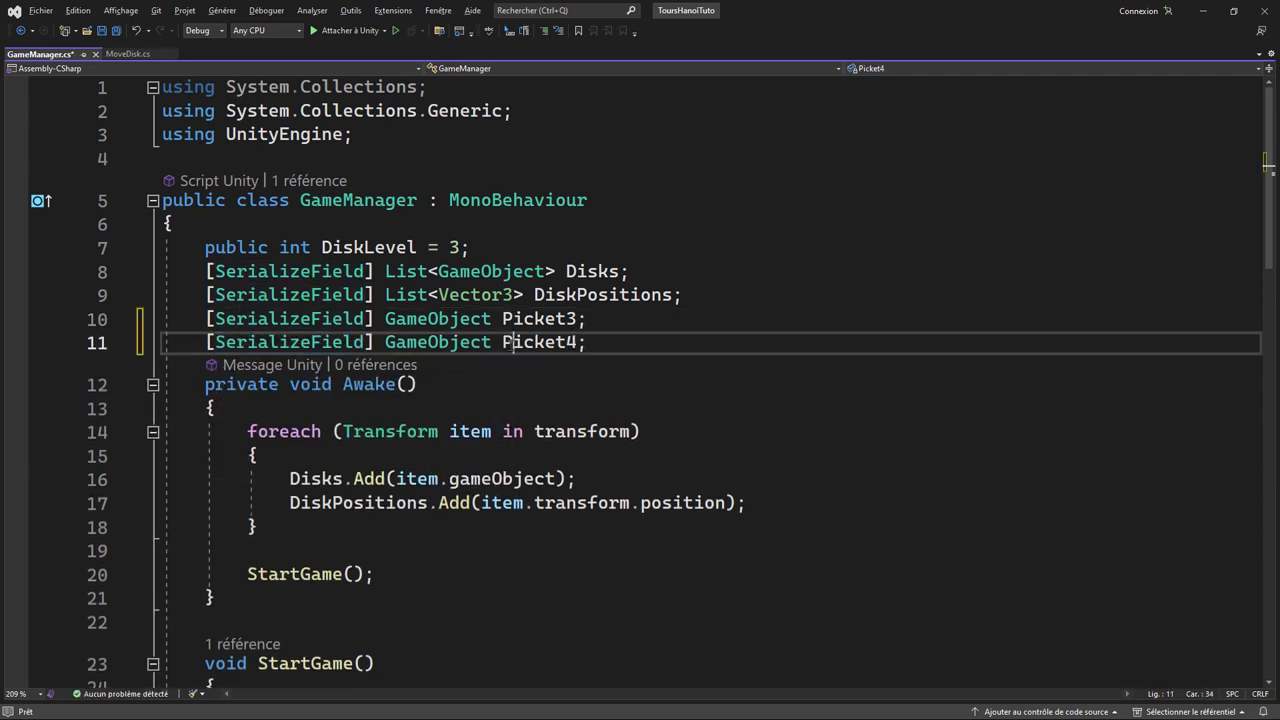
pyautogui.doubleClick(505, 342)
pyautogui.write('PanelW')
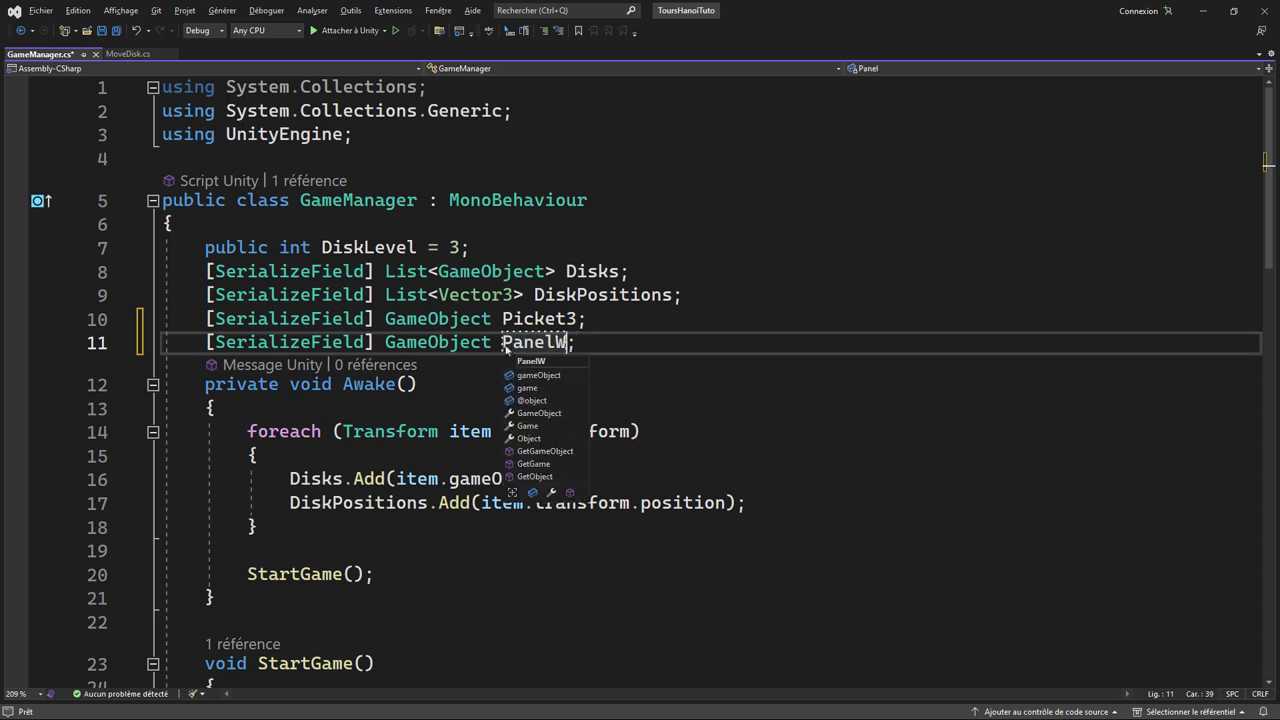
pyautogui.write('in')
pyautogui.click(709, 388)
pyautogui.hotkey('ctrl', 's')
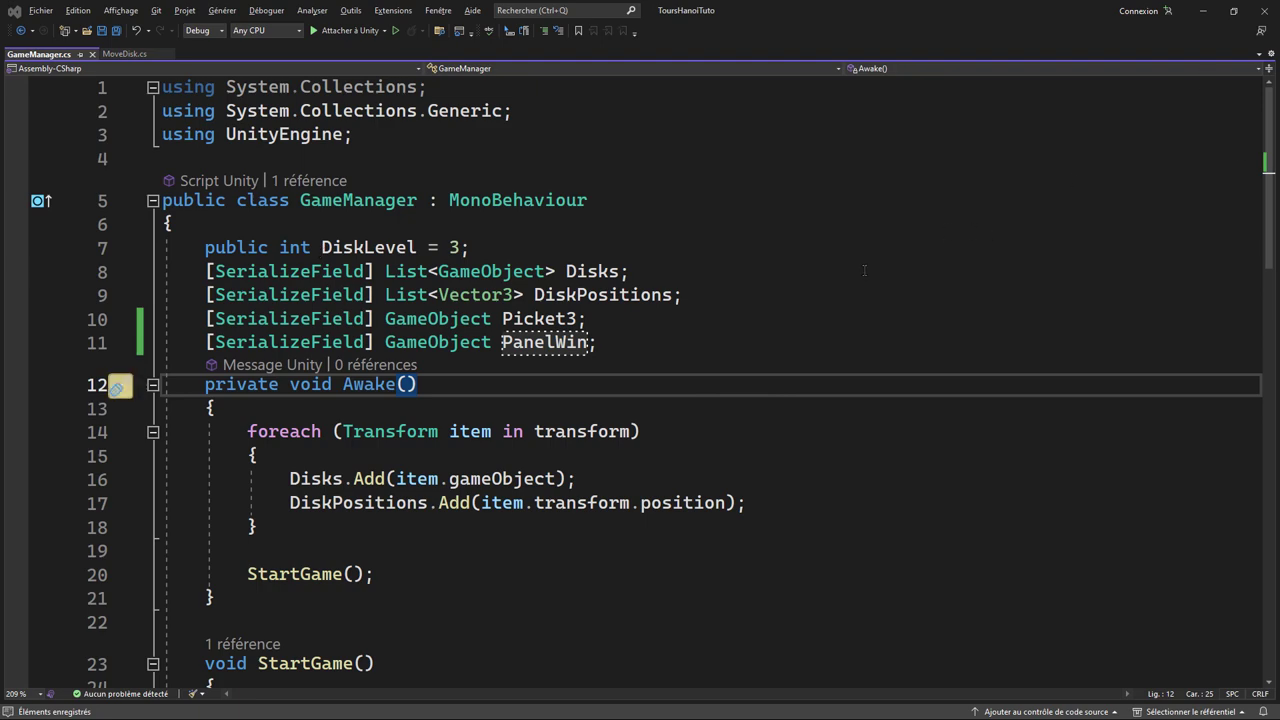
# - Add PanelWin.SetActive(false) at the end of StartGame, after the disk loop
pyautogui.scroll(-6, 491, 406)
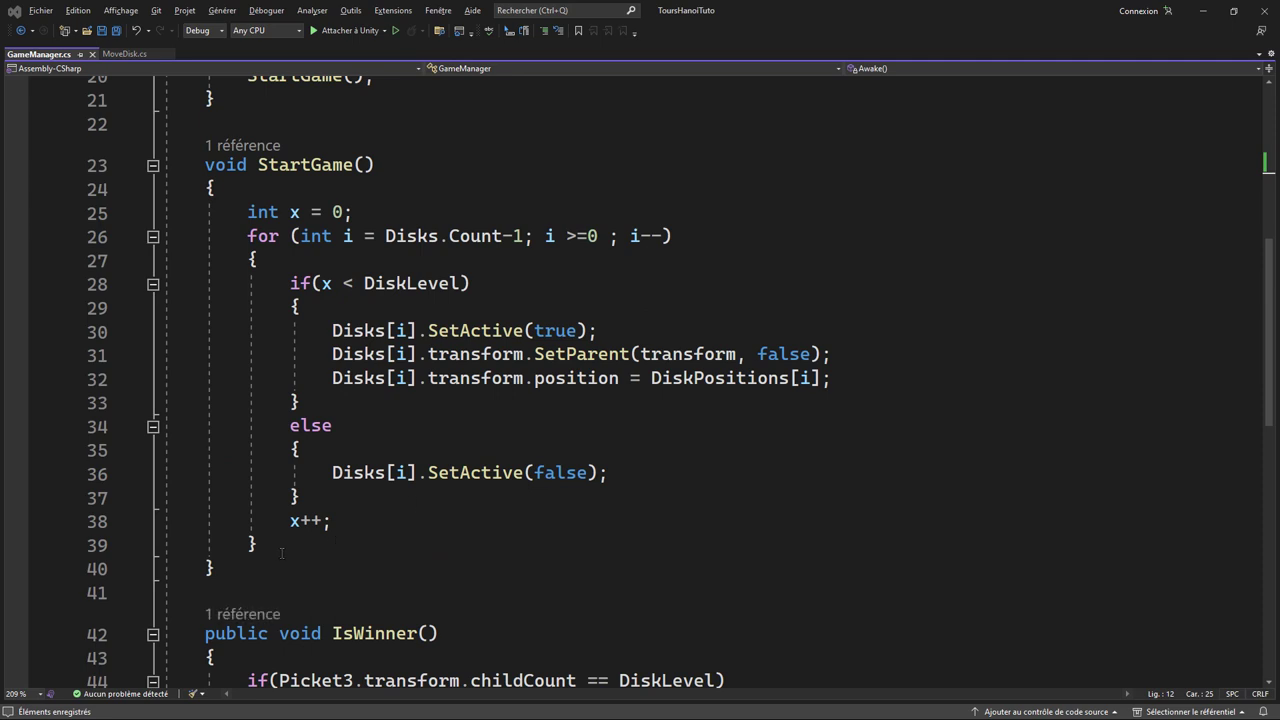
pyautogui.click(283, 549)
pyautogui.press('Return')
pyautogui.write('pan')
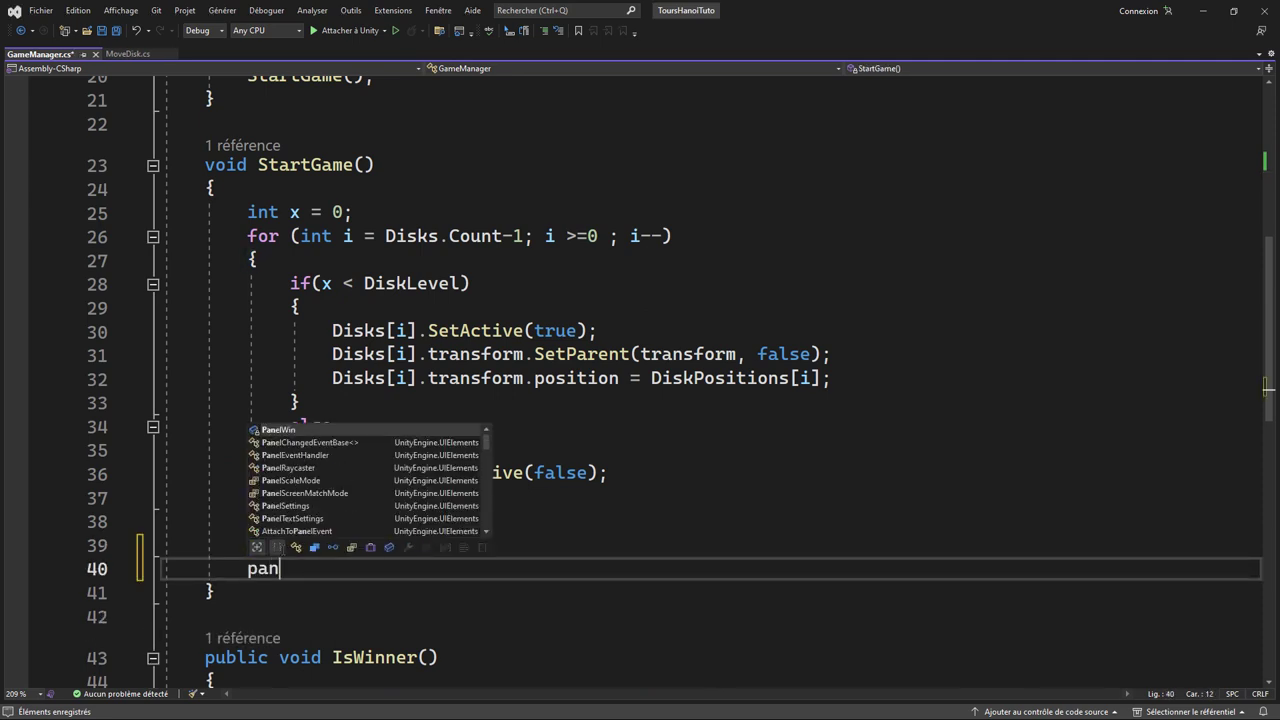
pyautogui.press('Tab')
pyautogui.press('Tab')
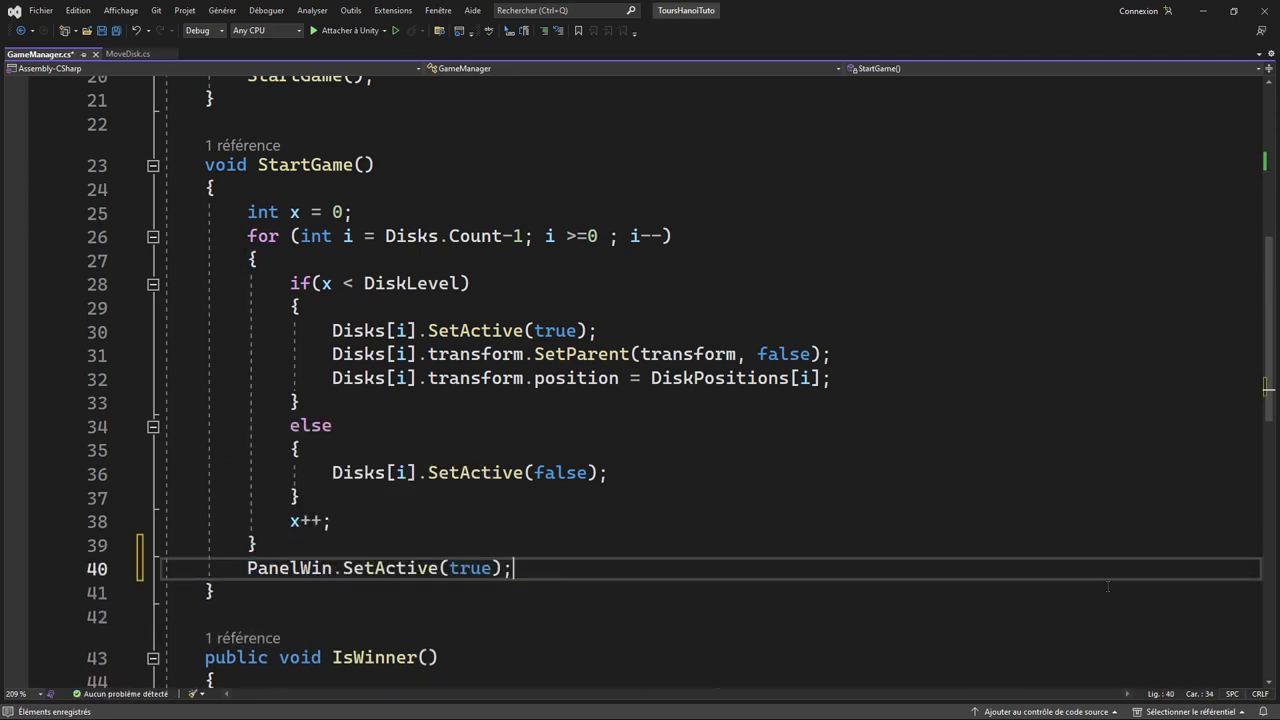
pyautogui.doubleClick(466, 568)
pyautogui.write('fa')
pyautogui.press('Tab')
pyautogui.click(720, 549)
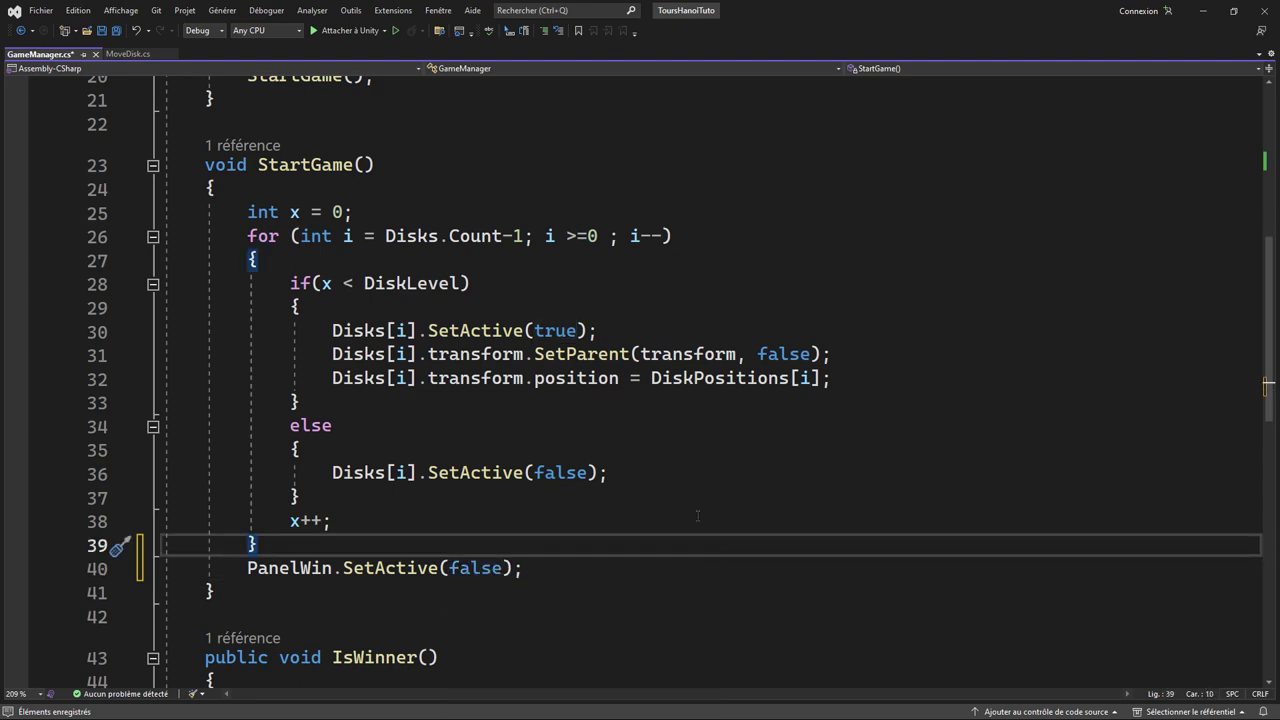
# - Replace the Debug.Log win message in IsWinner with PanelWin.SetActive(true)
pyautogui.scroll(-4, 697, 517)
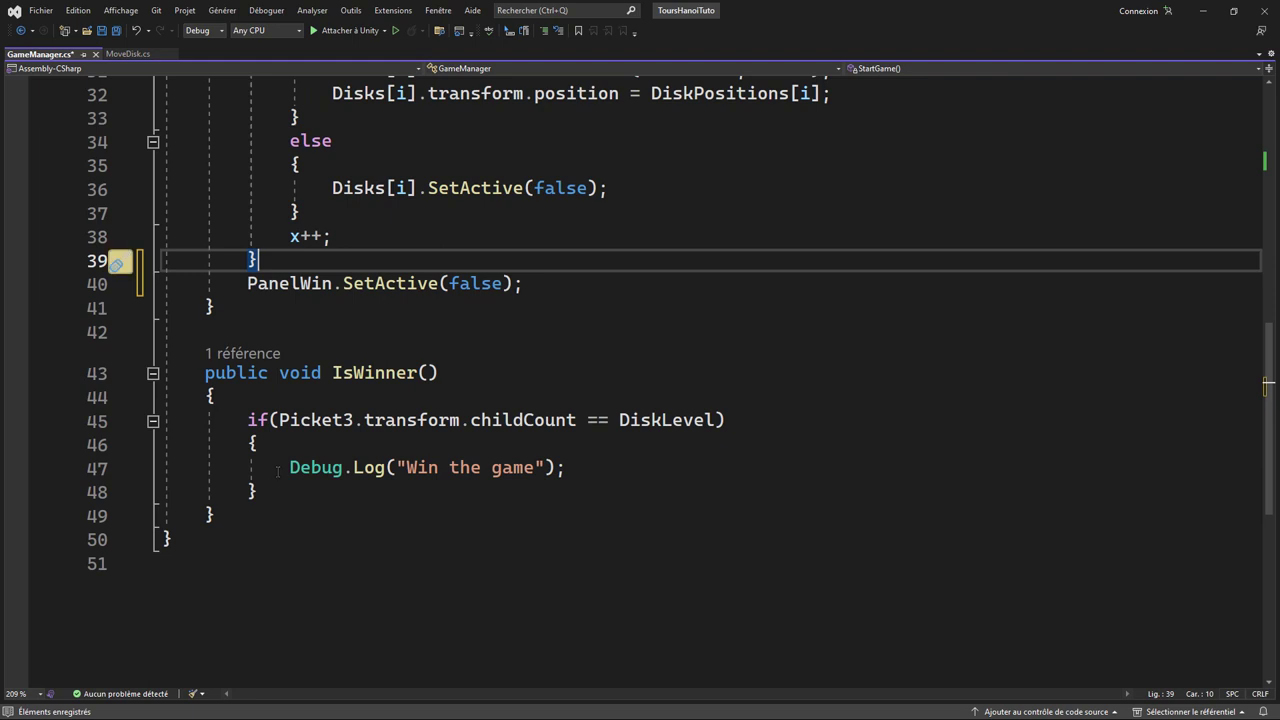
pyautogui.moveTo(289, 467); pyautogui.dragTo(566, 467)
pyautogui.write('pane')
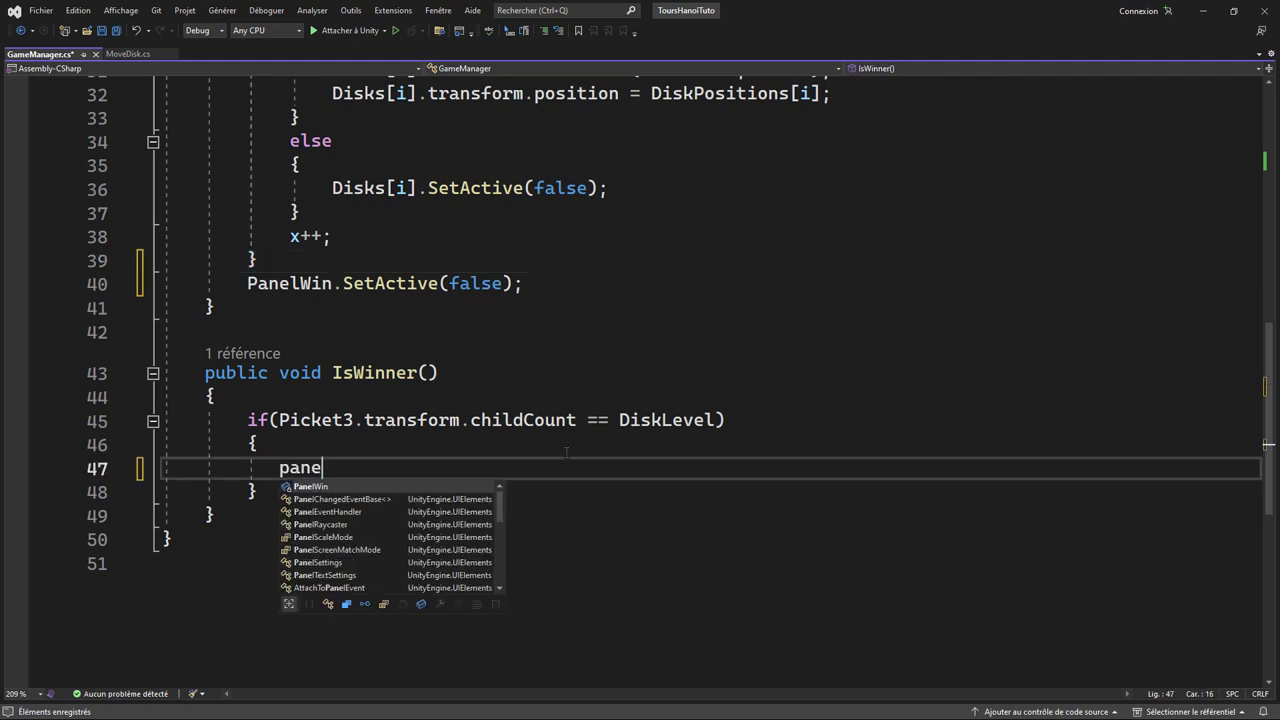
pyautogui.press('Tab')
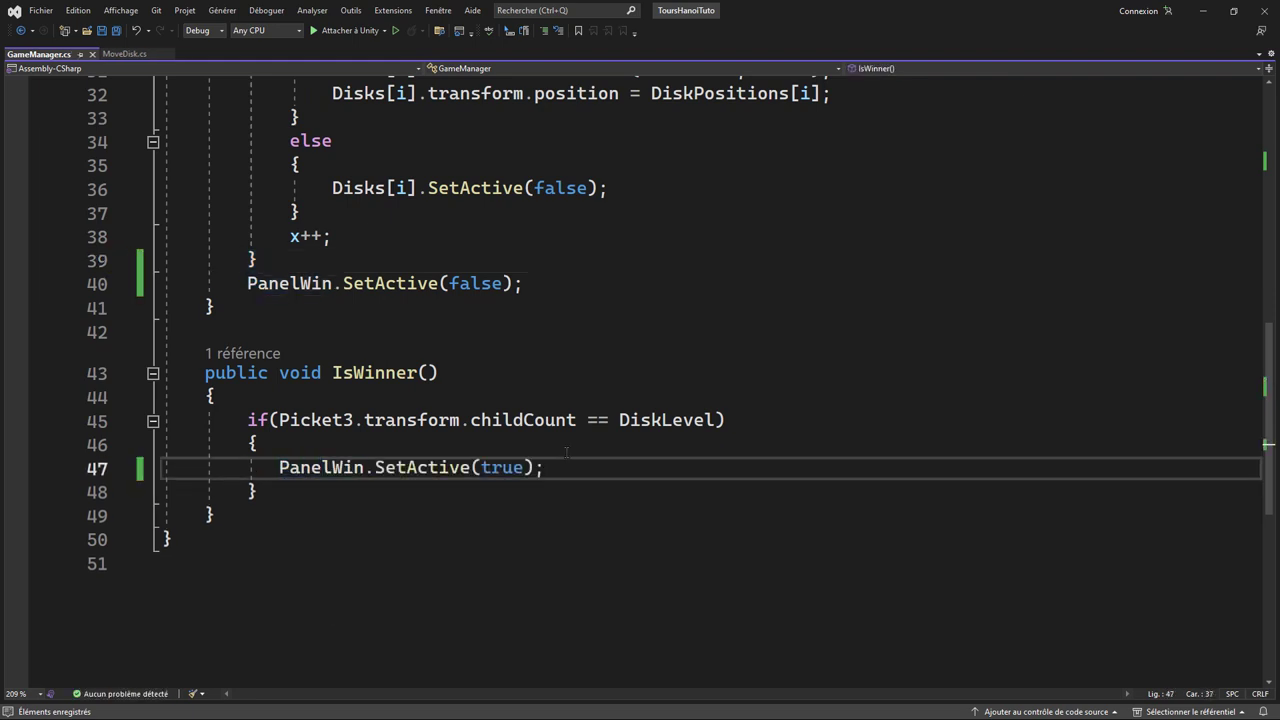
pyautogui.click(265, 520)
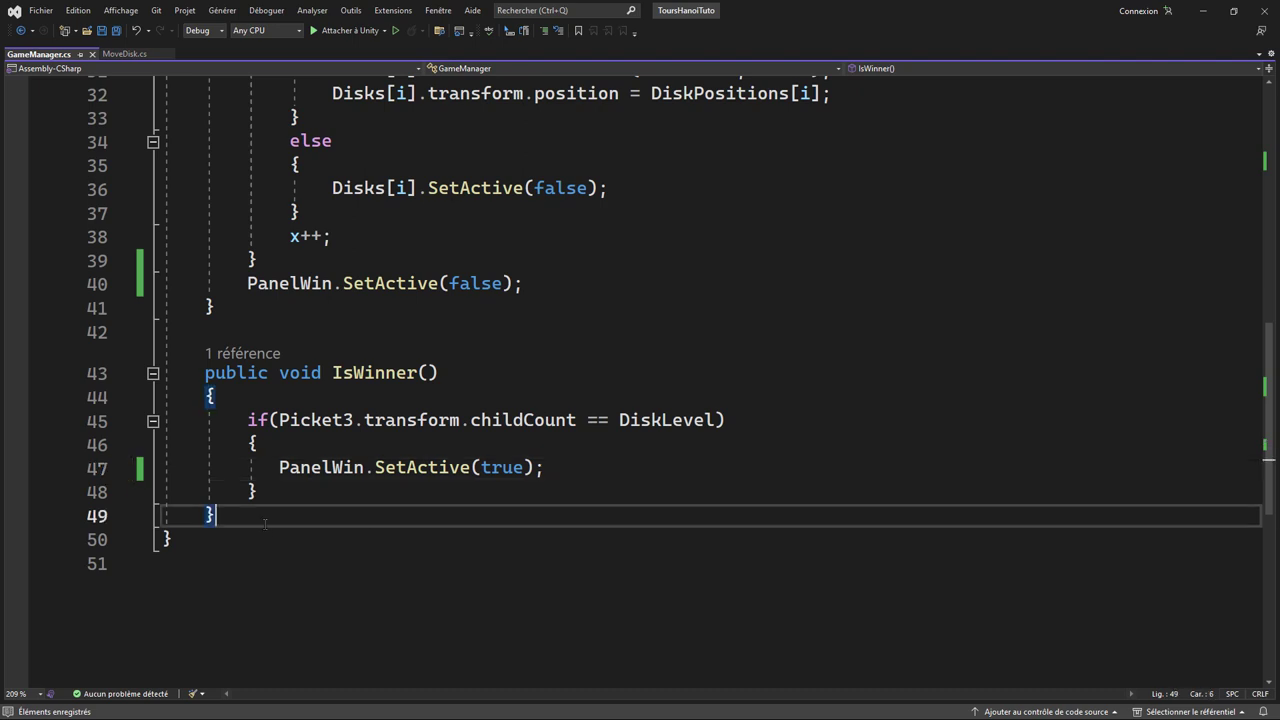
pyautogui.press('Return')
pyautogui.press('Return')
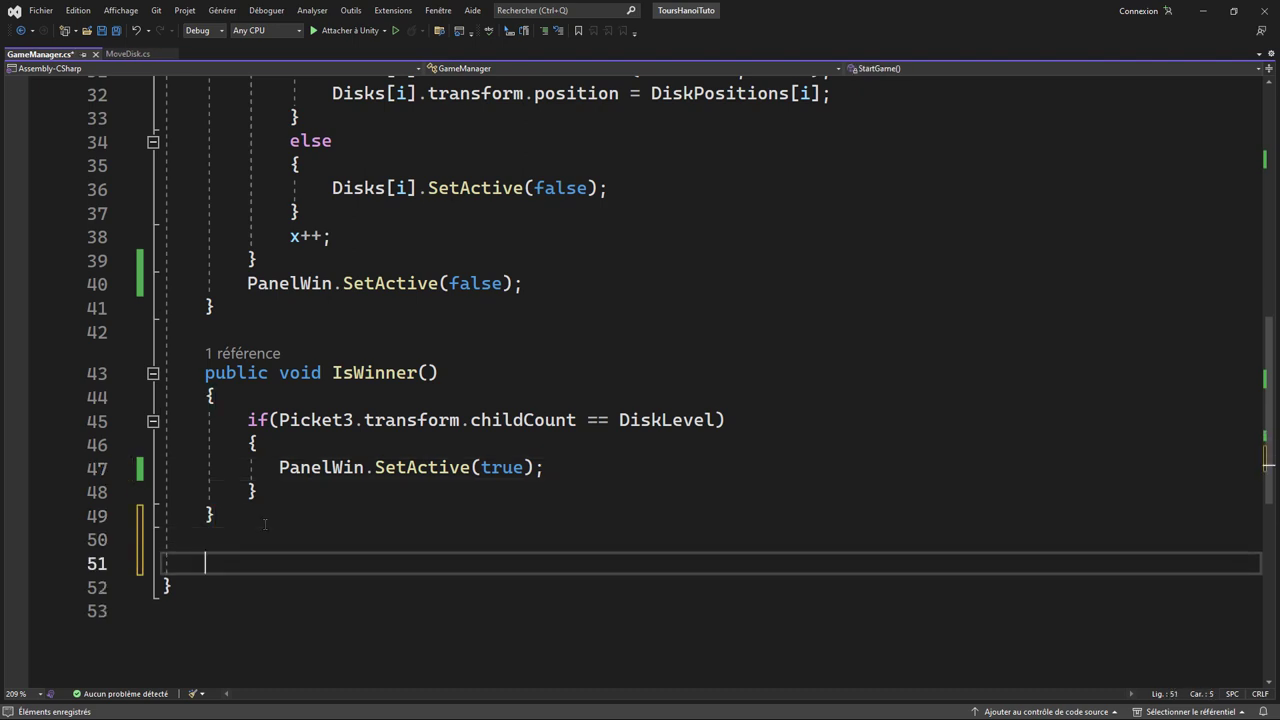
# - Write a public NextLevel method that does DiskLevel++ and then calls StartGame()
pyautogui.write('public vo')
pyautogui.write('id NextL')
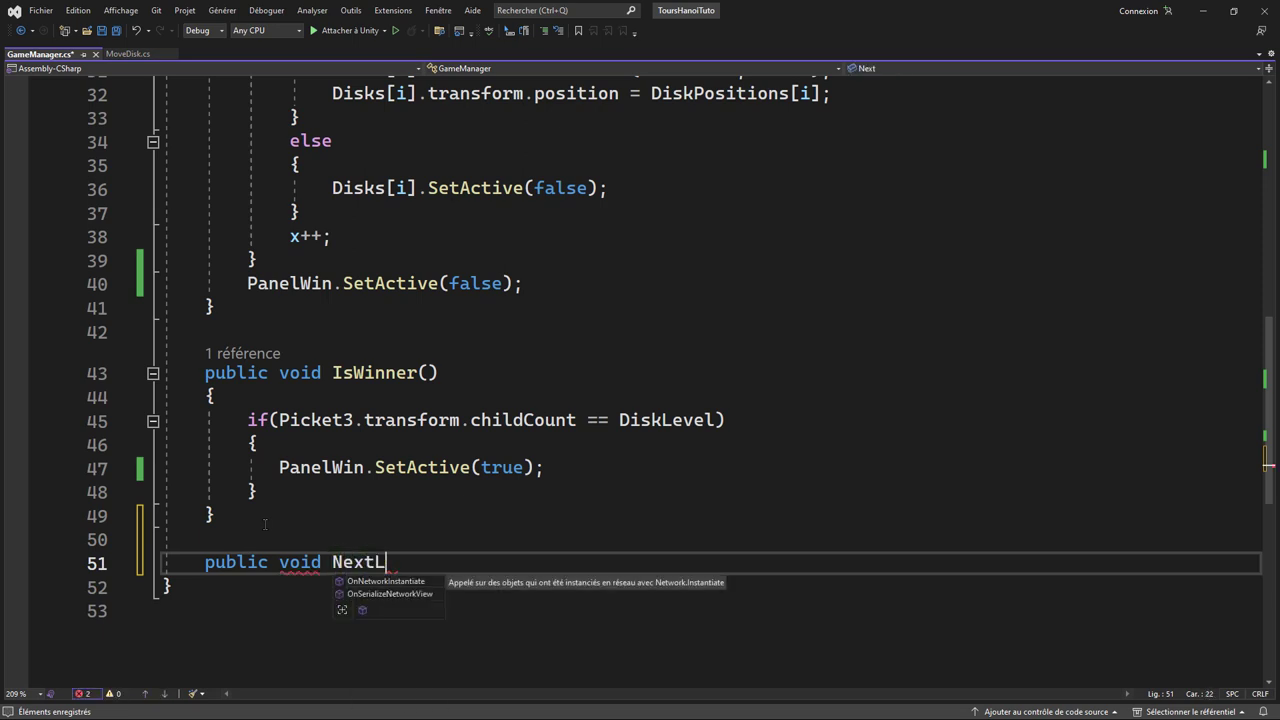
pyautogui.write('evel() {')
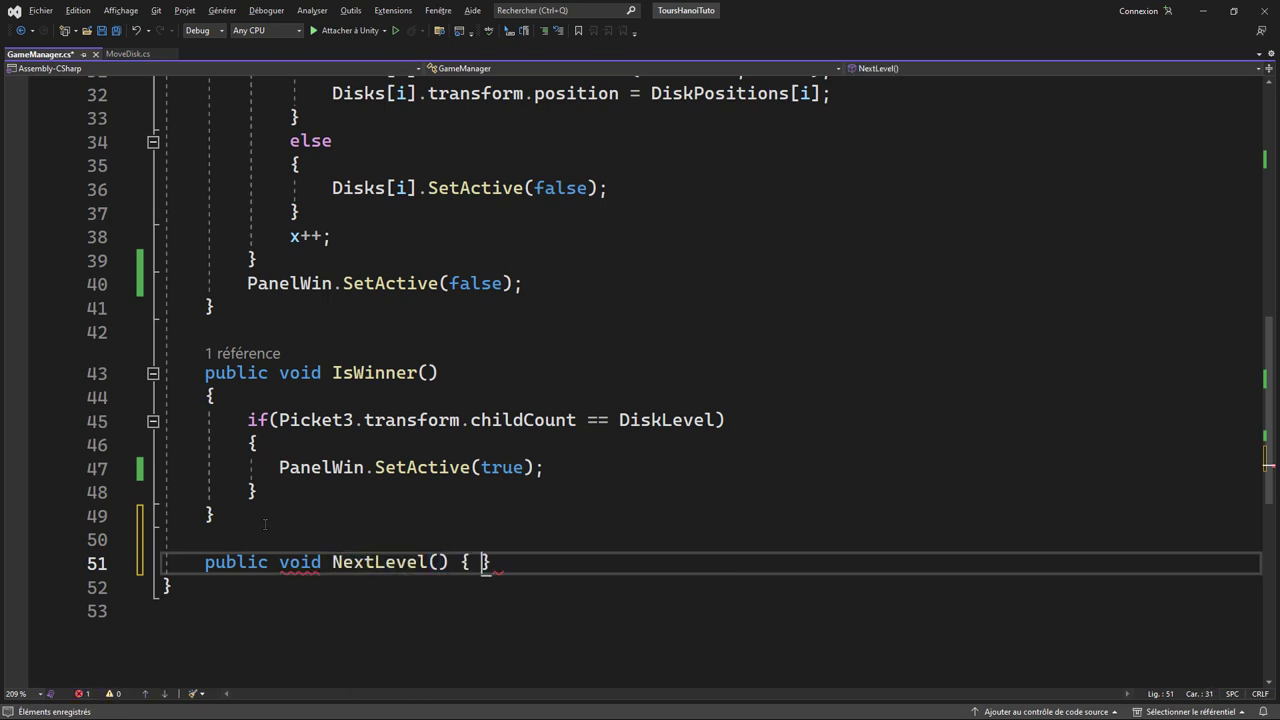
pyautogui.press('Return')
pyautogui.write('dis')
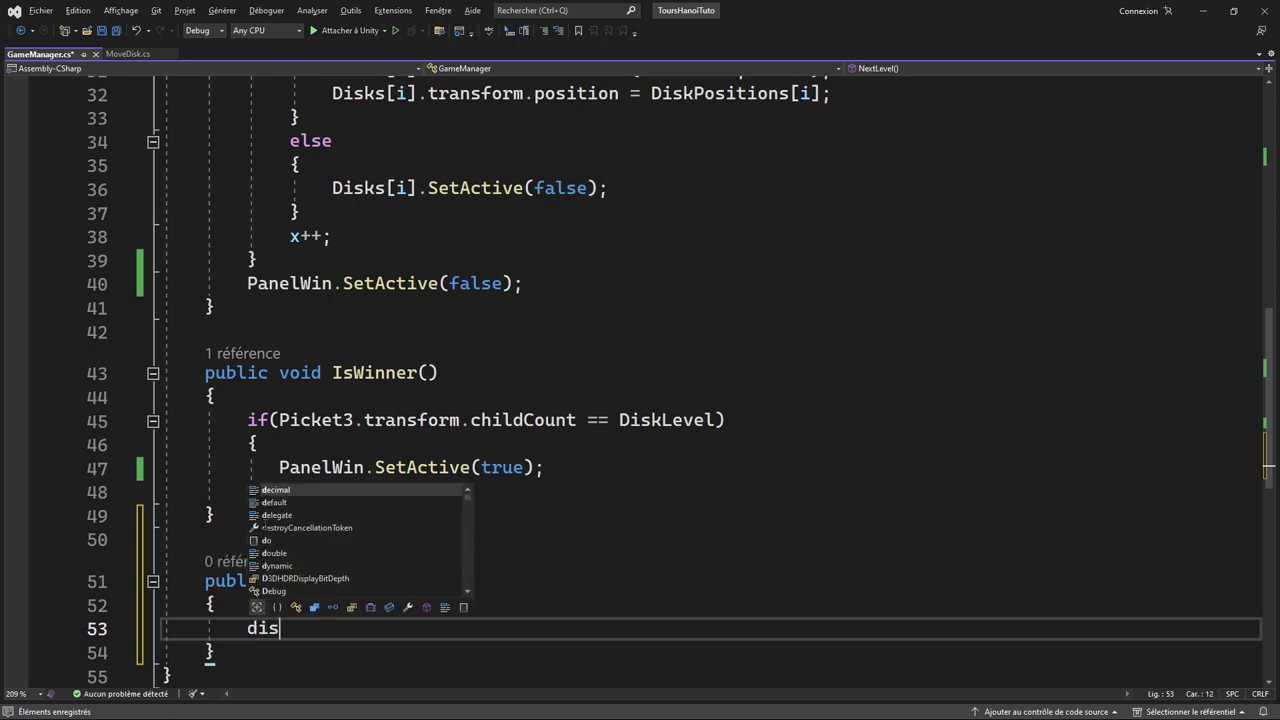
pyautogui.press('Down')
pyautogui.write('++')
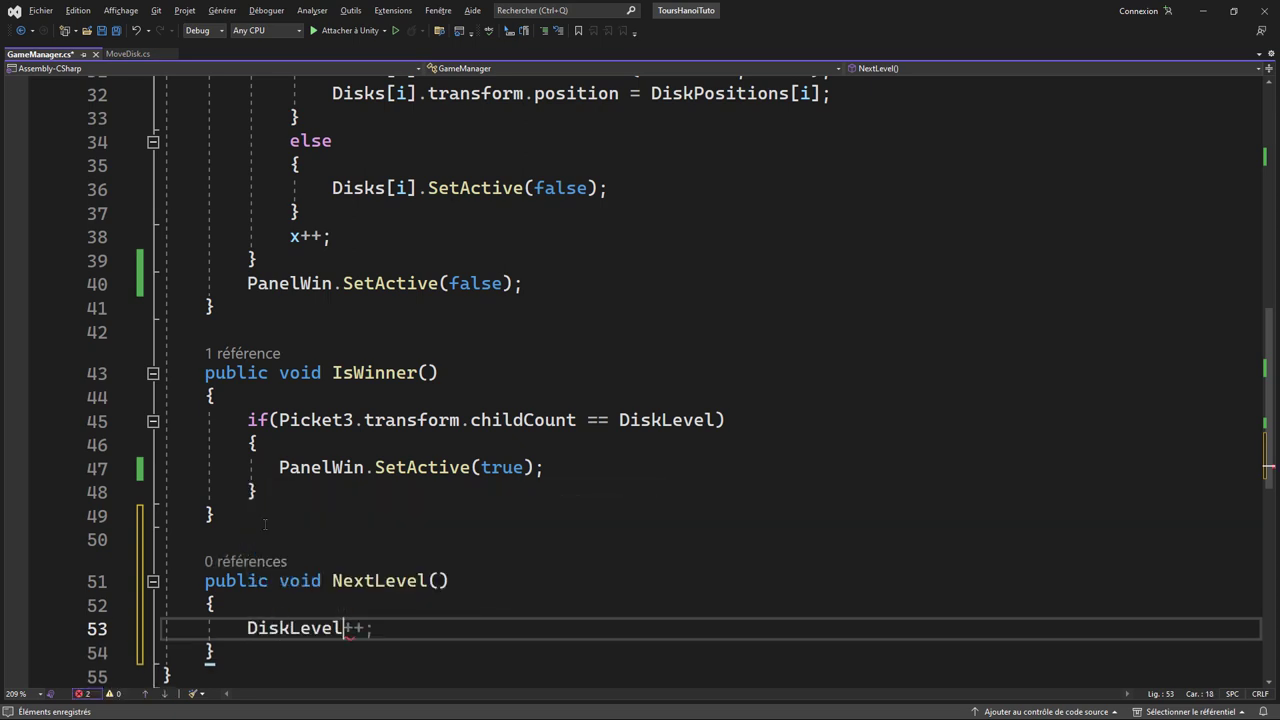
pyautogui.write(';')
pyautogui.press('Return')
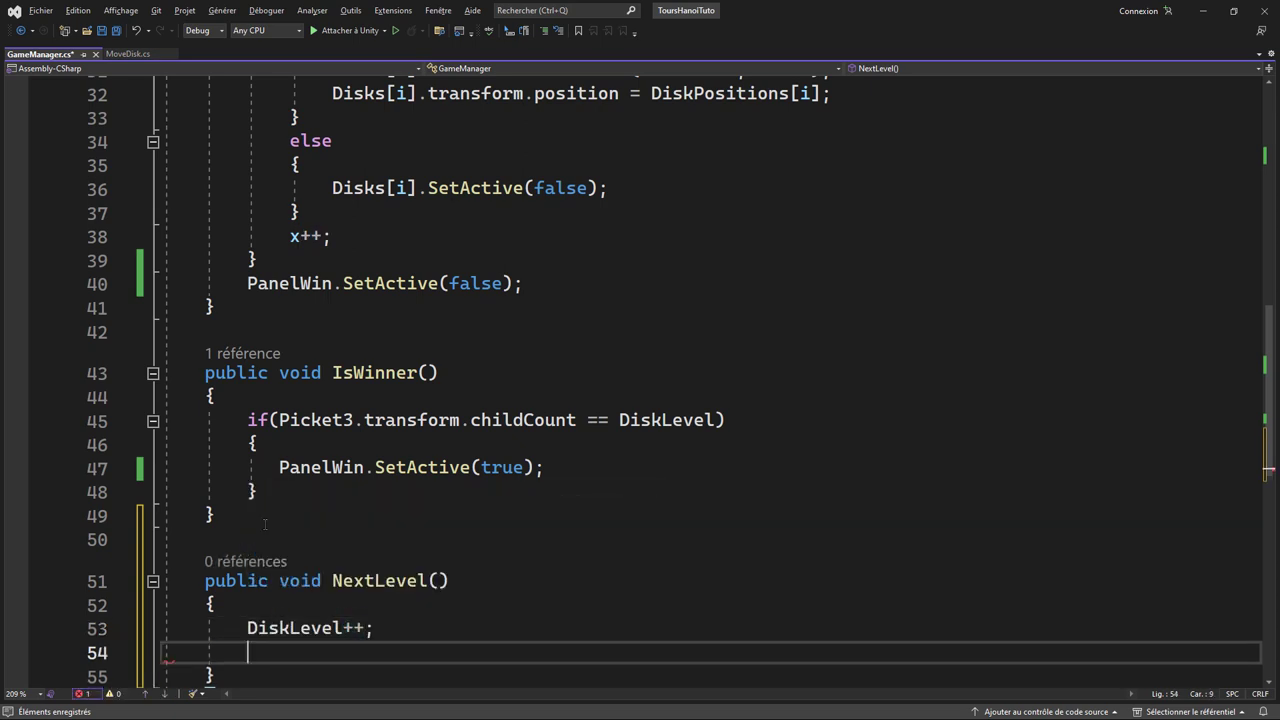
pyautogui.scroll(-1, 294, 439)
pyautogui.write('S')
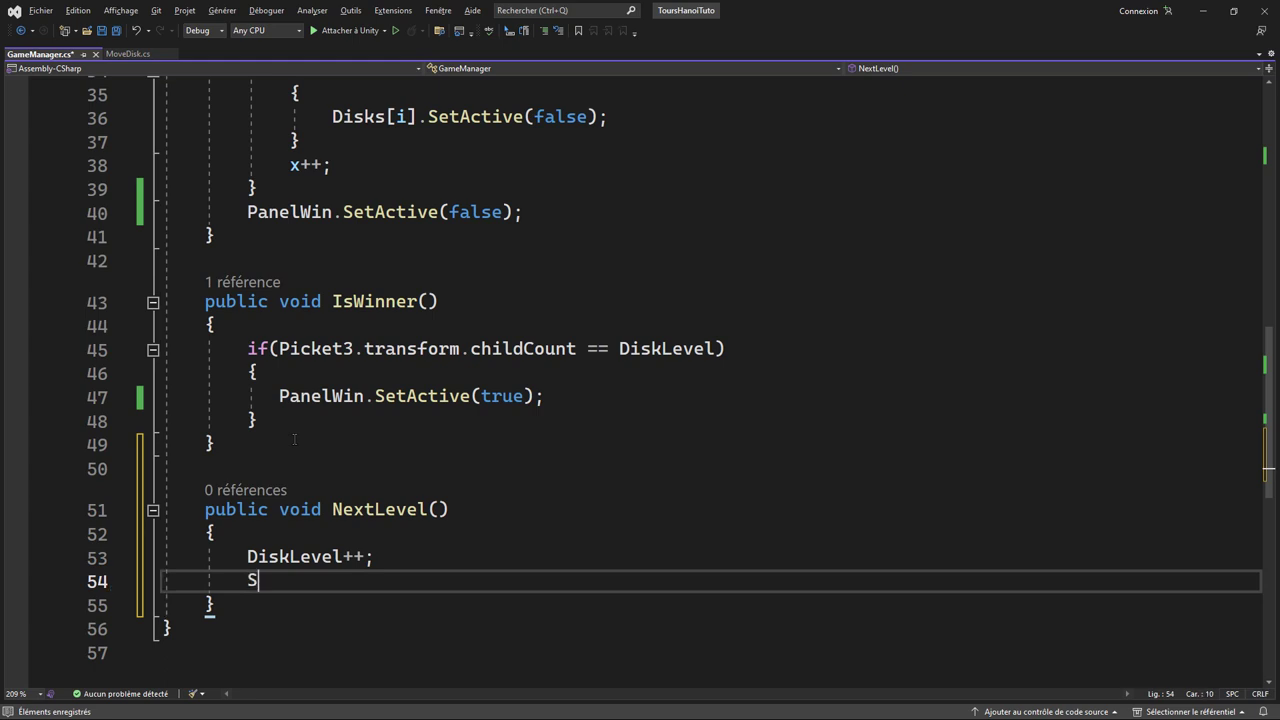
pyautogui.write('tart')
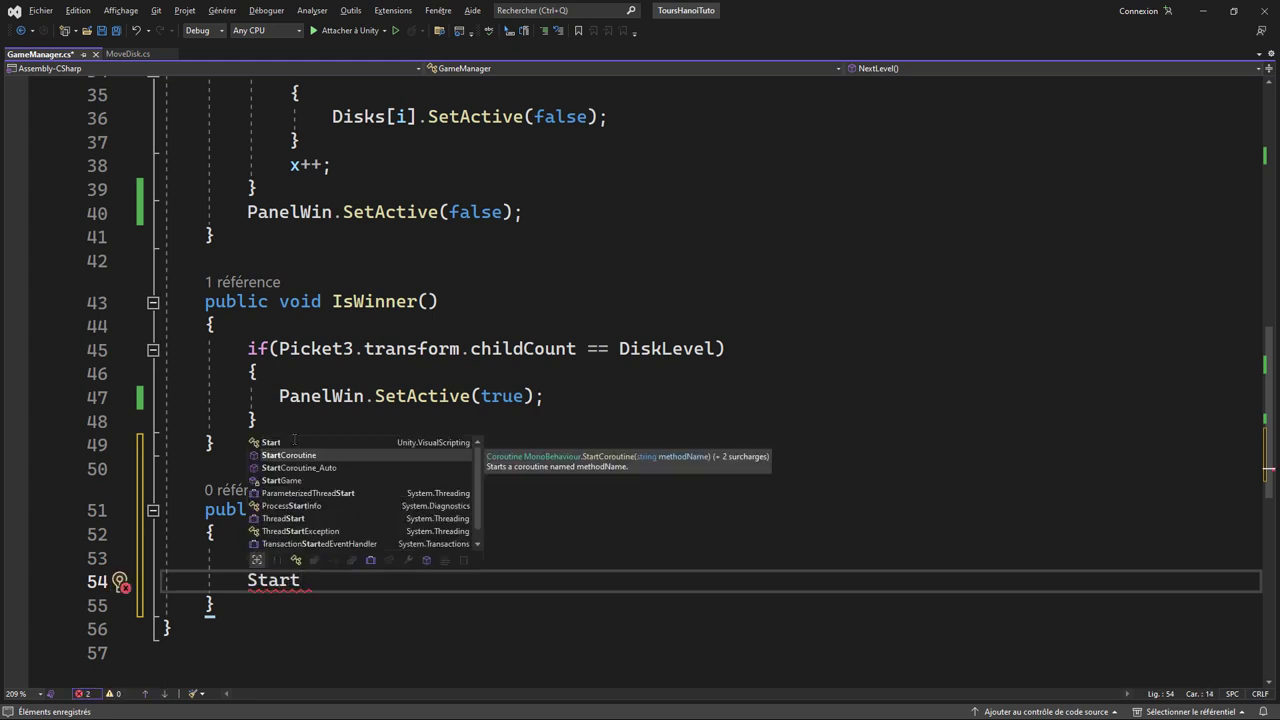
pyautogui.press('Down')
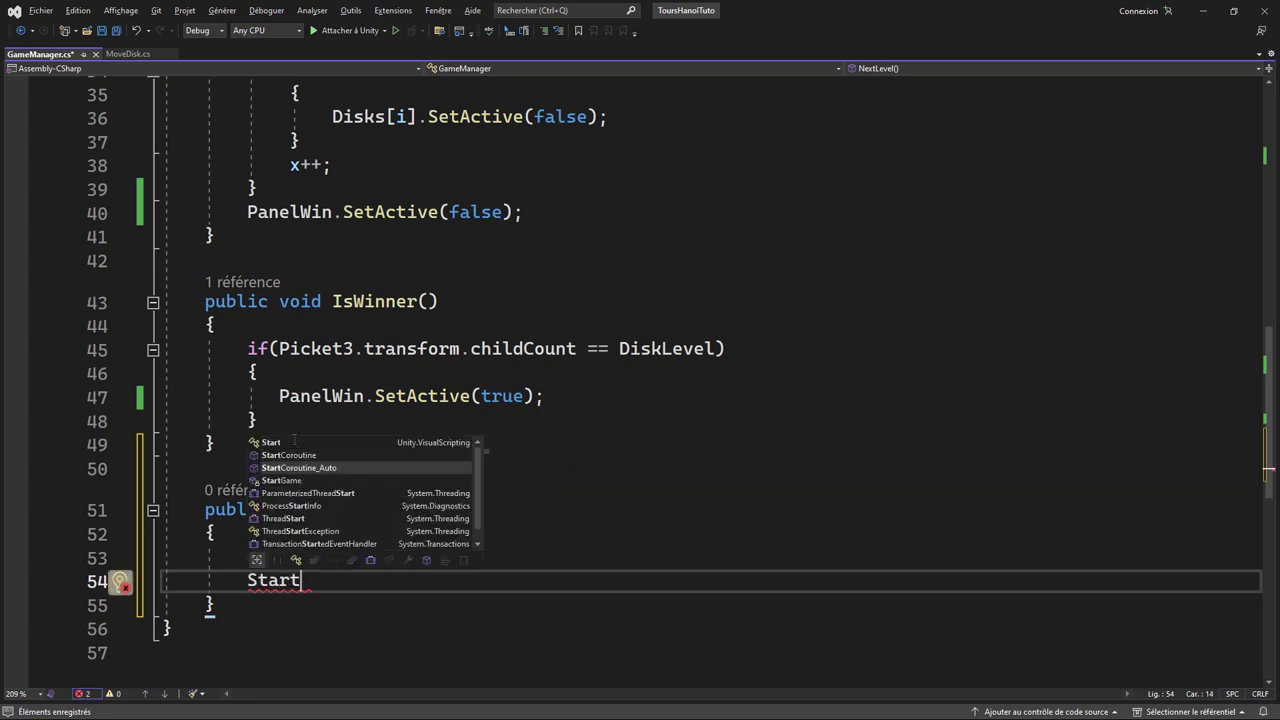
pyautogui.press('Down')
pyautogui.press('Tab')
pyautogui.write(';')
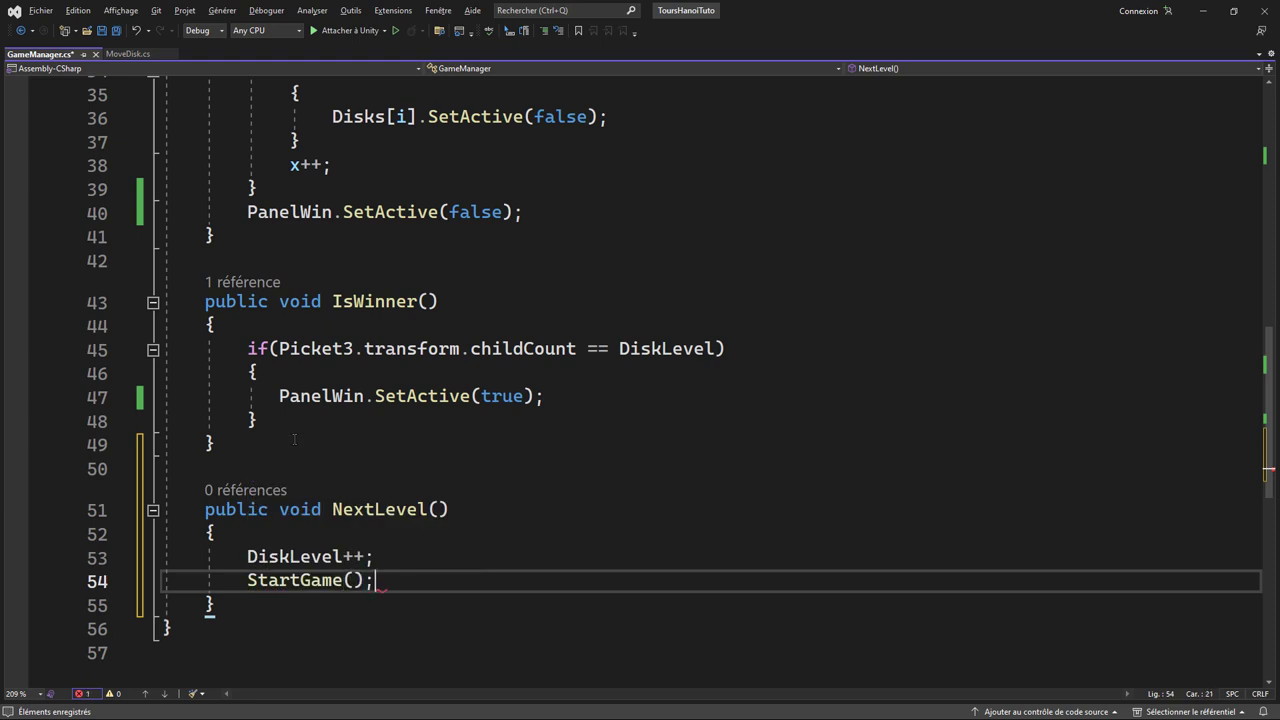
# - Add a public ExitGame method calling Application.Quit() below NextLevel, then return to Unity
pyautogui.click(244, 605)
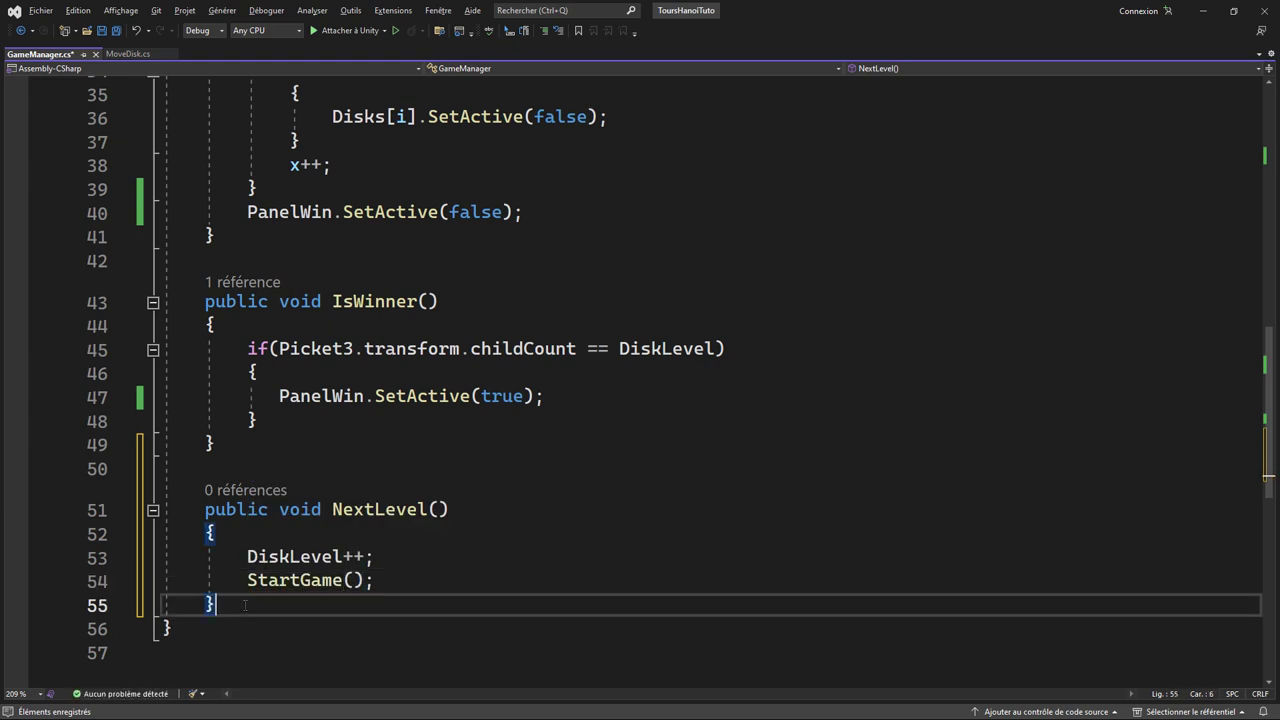
pyautogui.press('Return')
pyautogui.press('Return')
pyautogui.write('public ')
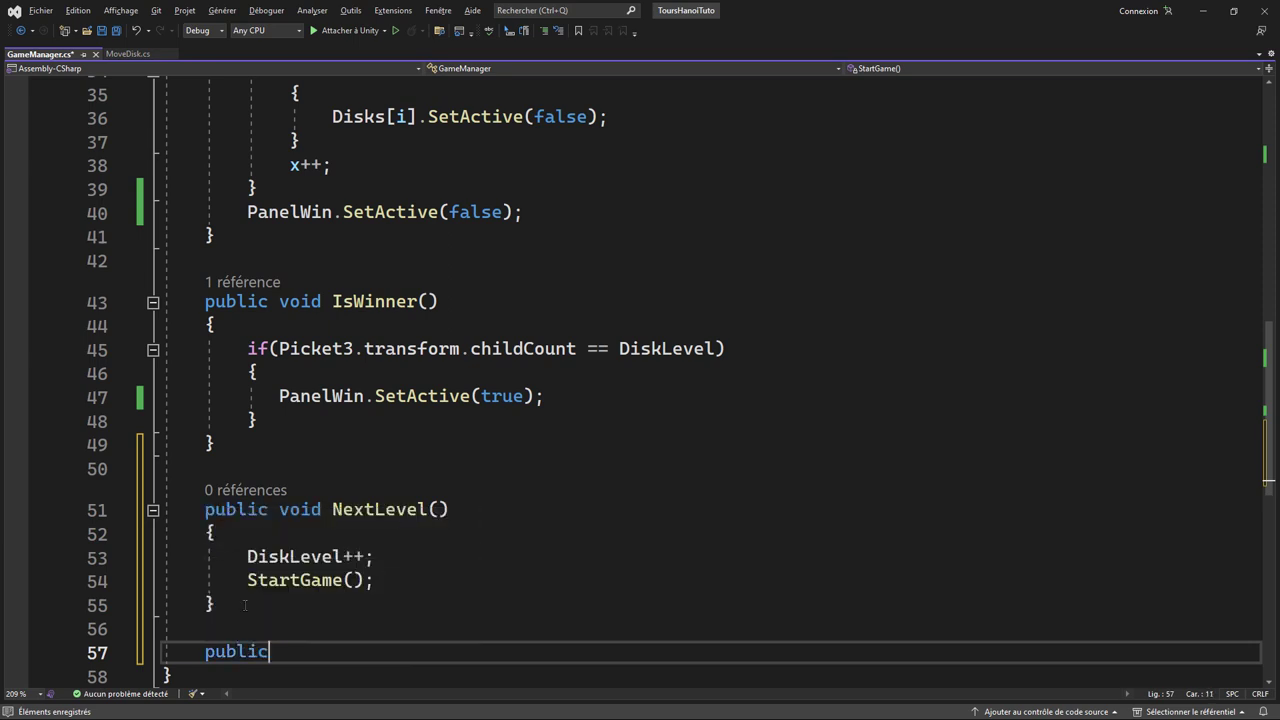
pyautogui.write('void E')
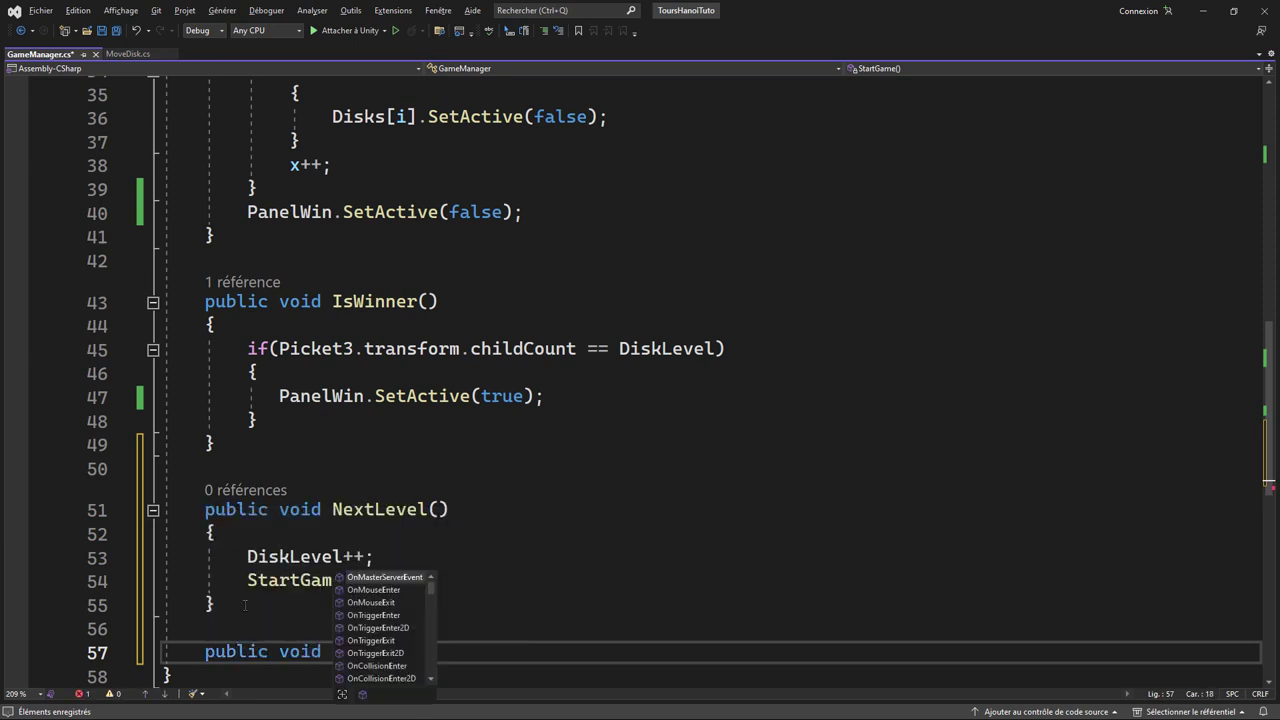
pyautogui.write('xitGame()')
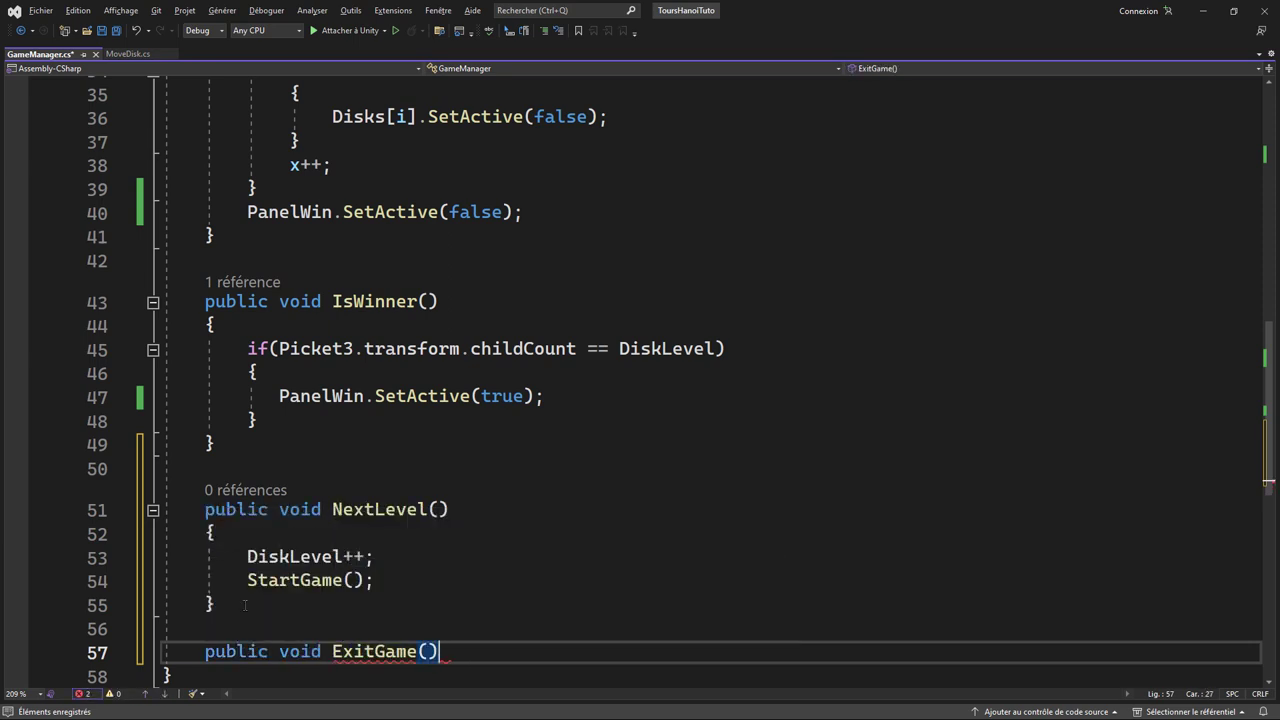
pyautogui.press('Return')
pyautogui.write('{')
pyautogui.press('Return')
pyautogui.write('apll')
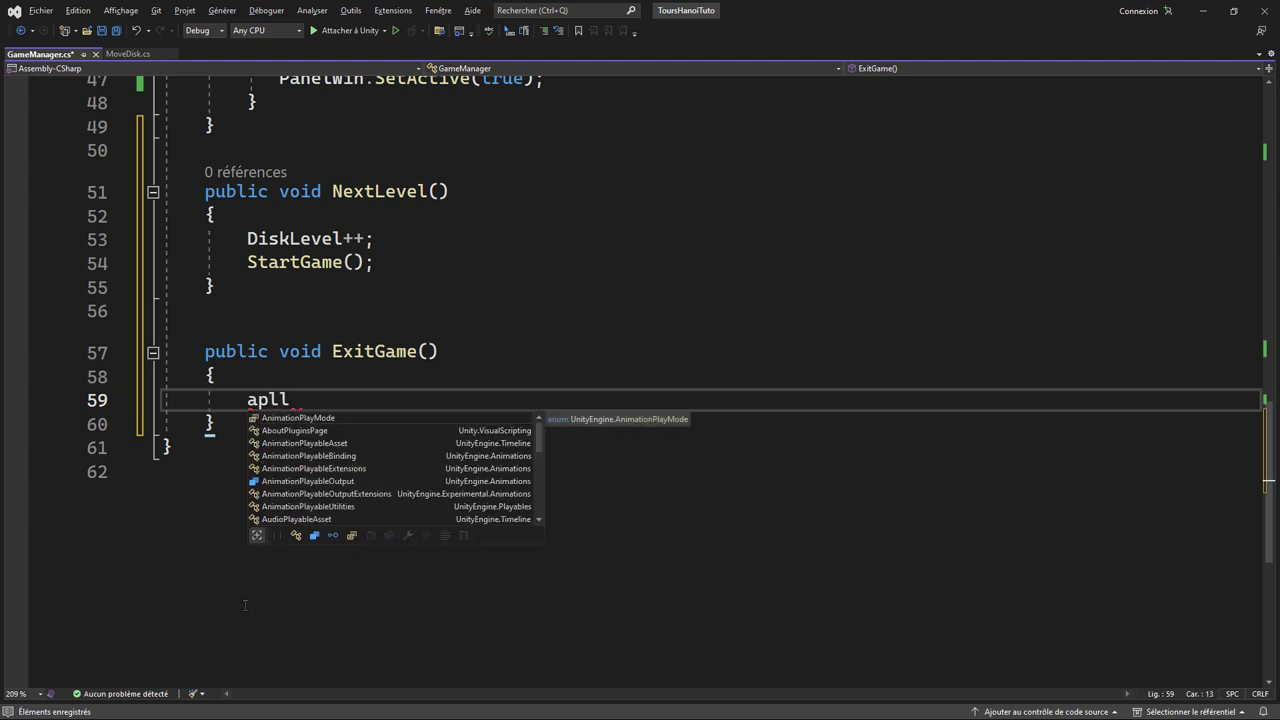
pyautogui.press('BackSpace')
pyautogui.press('BackSpace')
pyautogui.write('pli')
pyautogui.press('Tab')
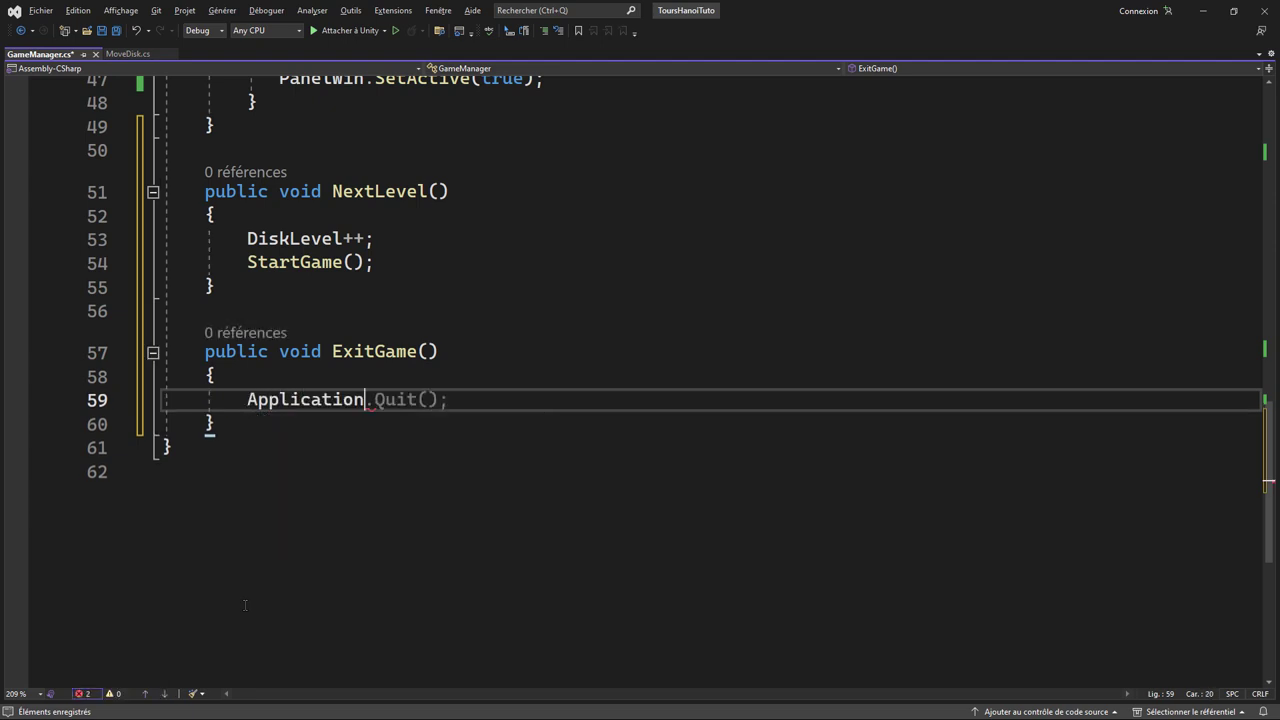
pyautogui.press('Tab')
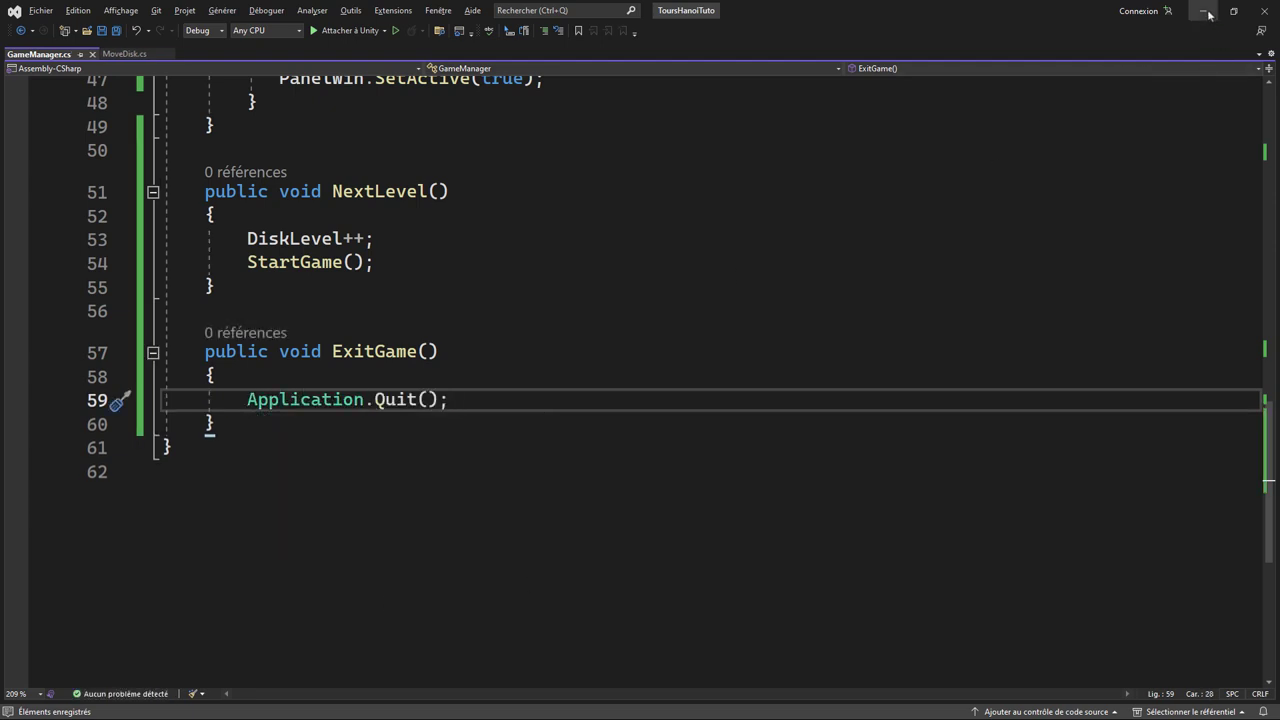
pyautogui.click(1203, 10)
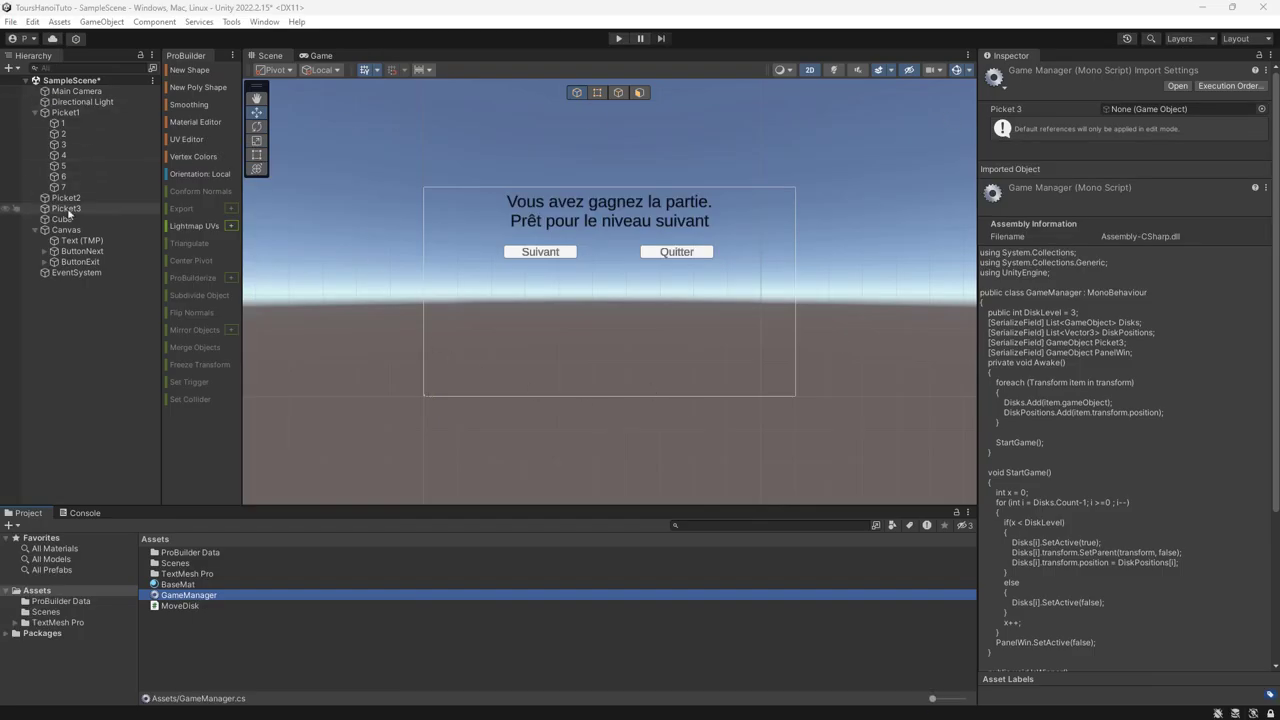
# - Drag the Canvas into Picket1's Game Manager Panel Win field
pyautogui.click(77, 112)
pyautogui.scroll(-5, 1036, 495)
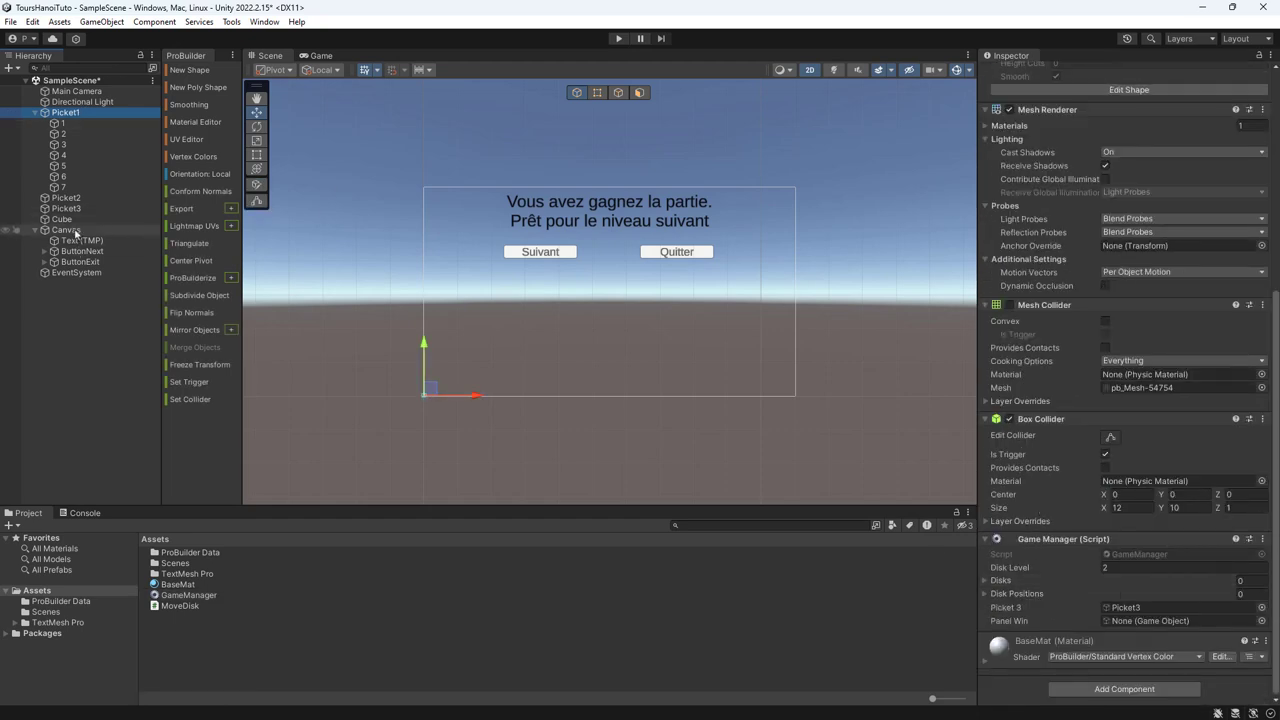
pyautogui.moveTo(75, 231); pyautogui.dragTo(830, 386)
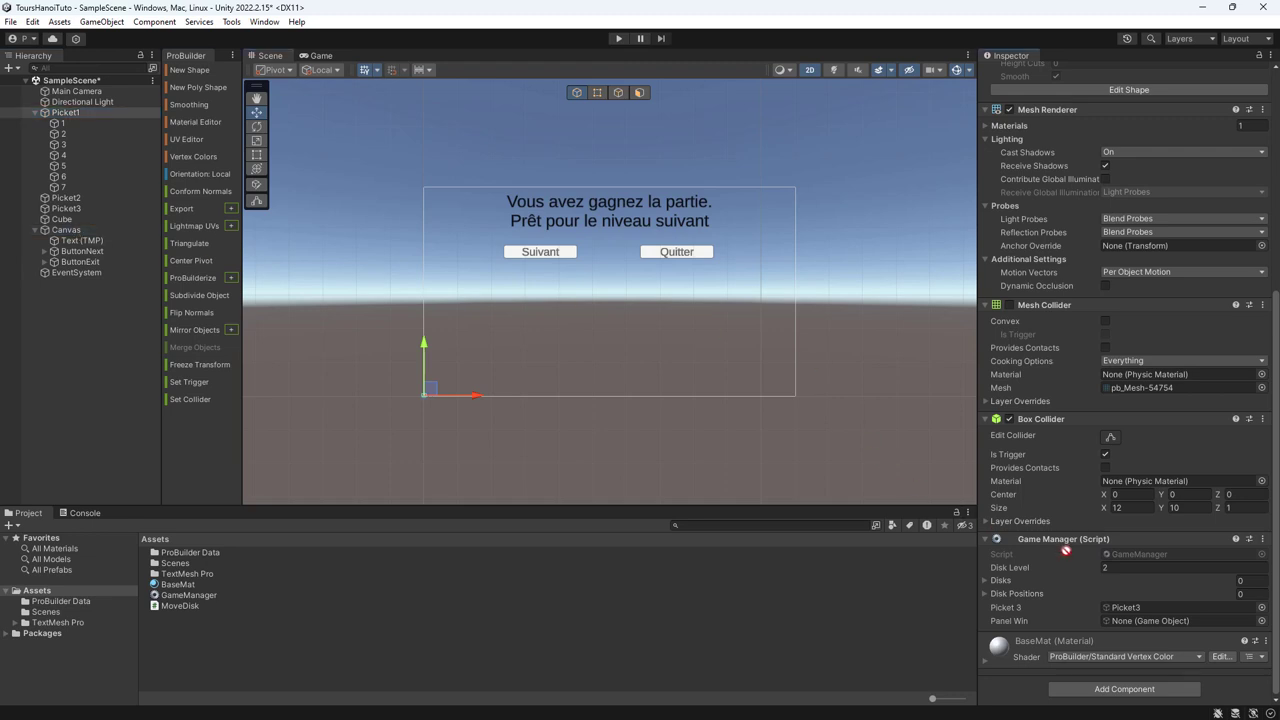
pyautogui.moveTo(1066, 550); pyautogui.dragTo(1180, 620)
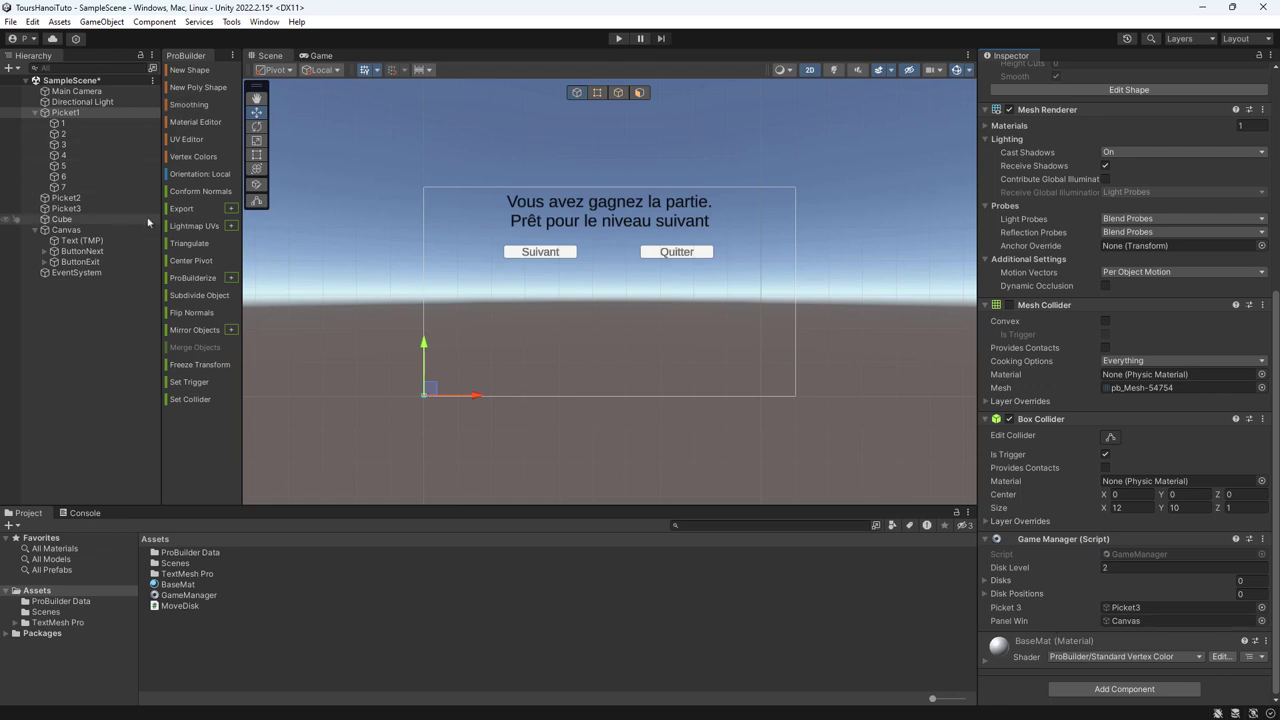
# - Add an On Click action to ButtonNext that calls GameManager.NextLevel on Picket1
pyautogui.click(96, 252)
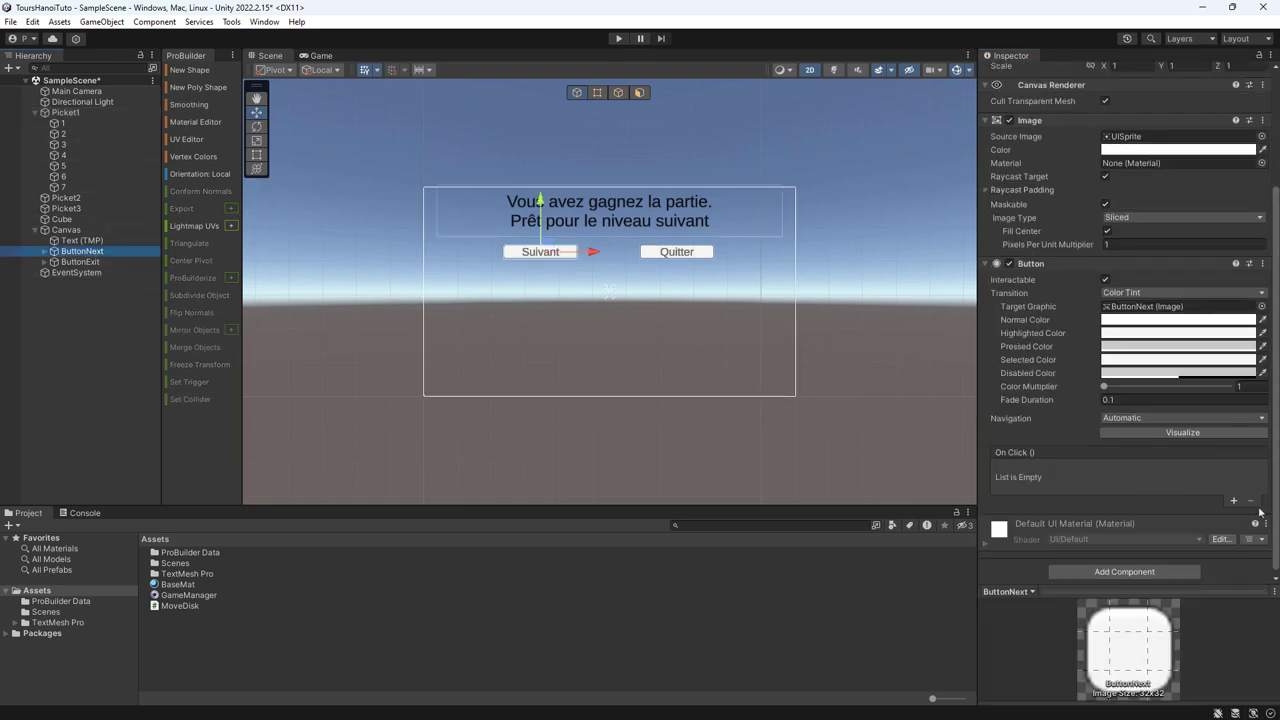
pyautogui.click(1234, 501)
pyautogui.moveTo(66, 112); pyautogui.dragTo(971, 397)
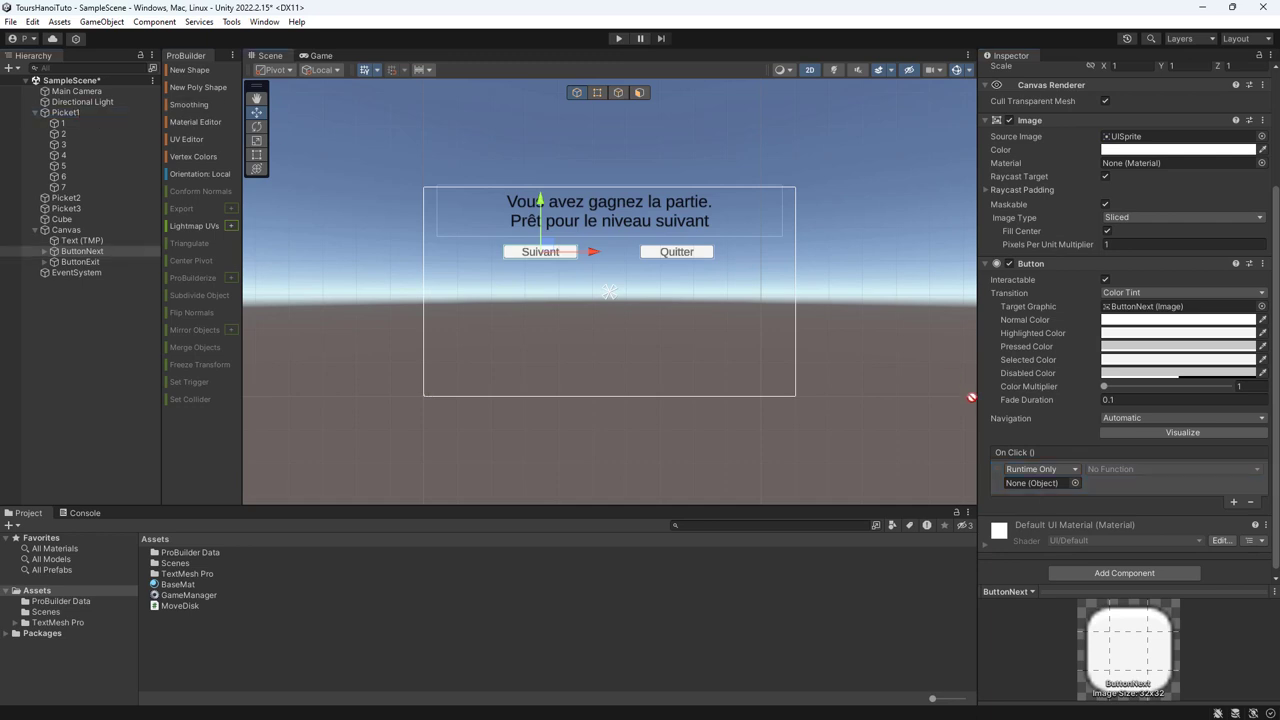
pyautogui.click(1130, 469)
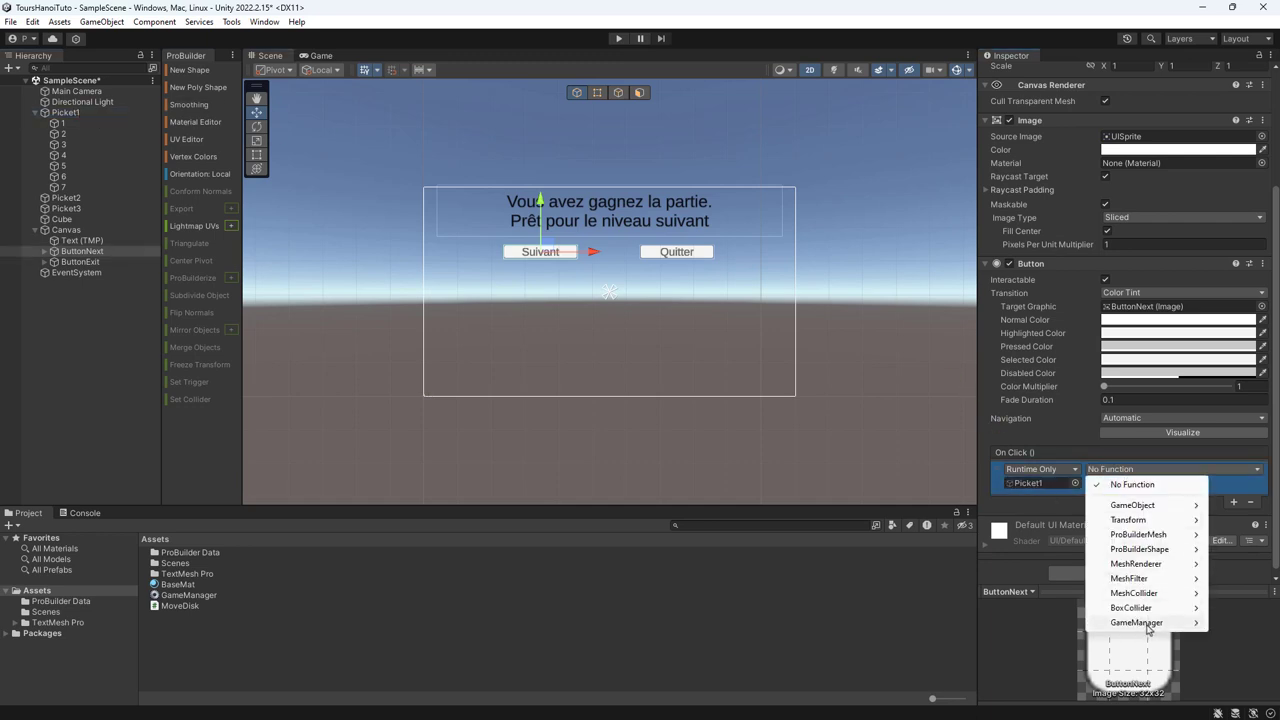
pyautogui.moveTo(1150, 622)
pyautogui.click(962, 564)
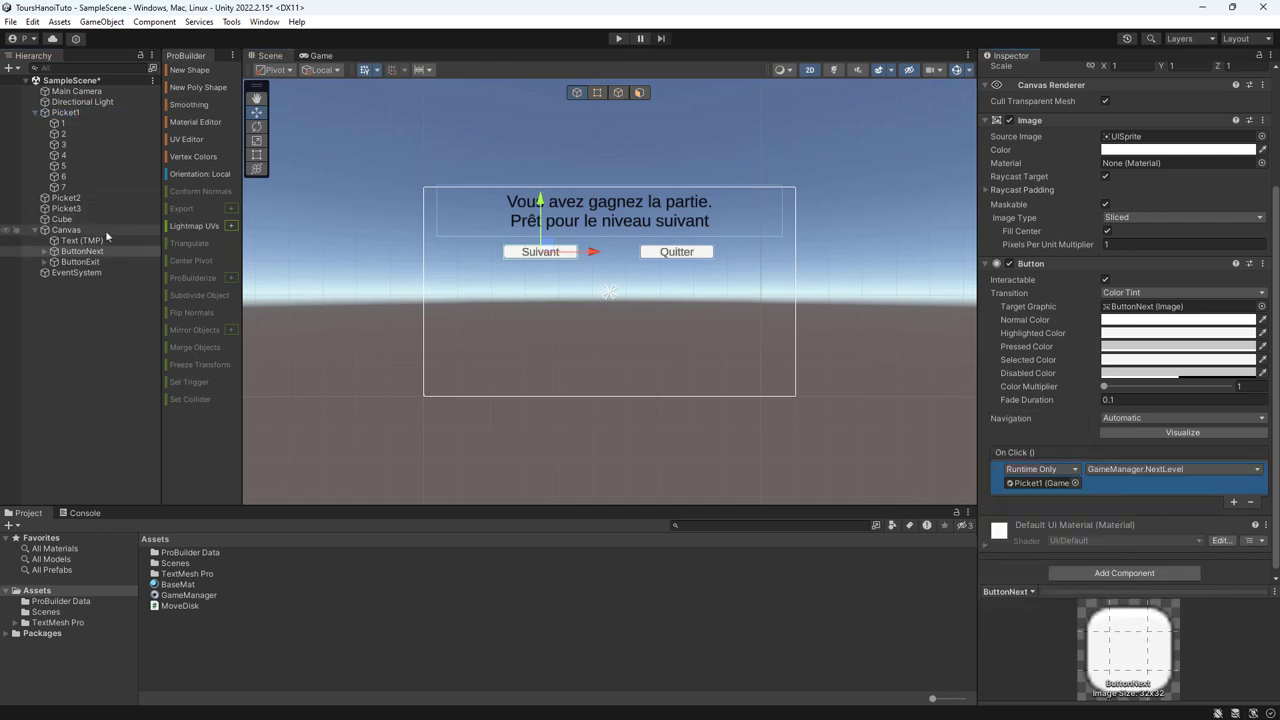
# - Add an On Click action to ButtonExit that calls GameManager.ExitGame on Picket1
pyautogui.click(100, 261)
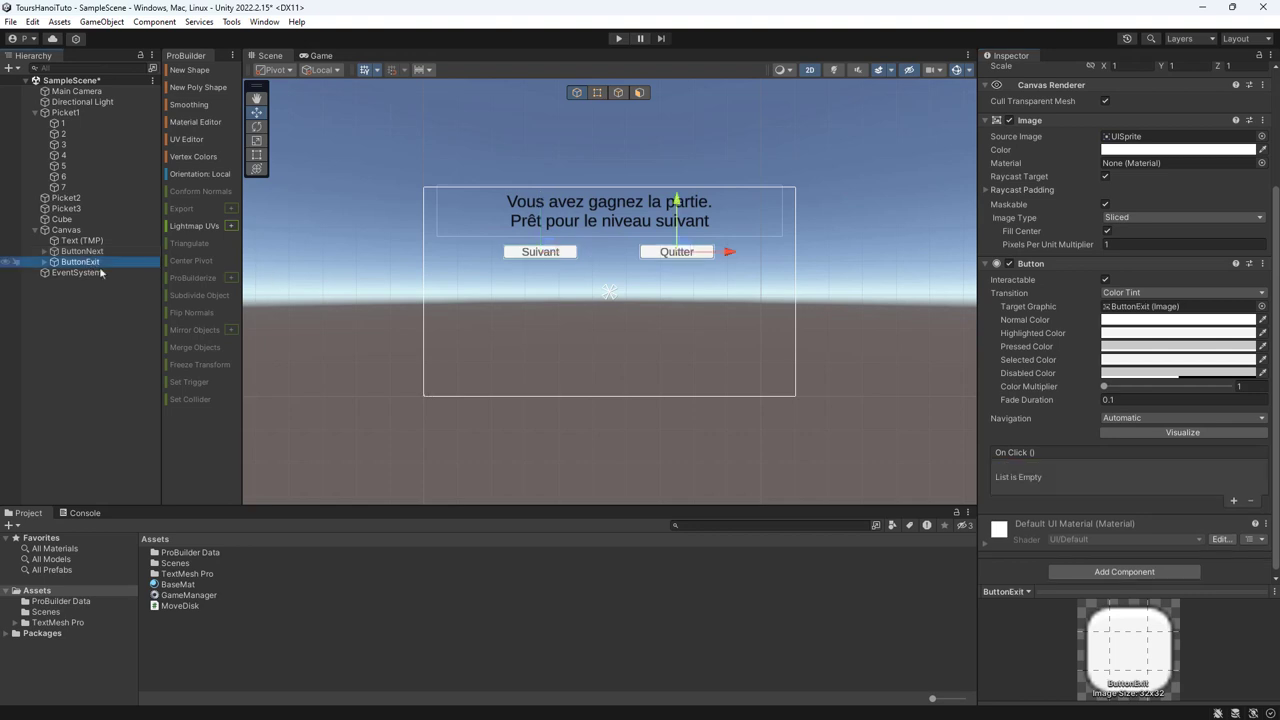
pyautogui.click(1234, 501)
pyautogui.moveTo(66, 112); pyautogui.dragTo(863, 360)
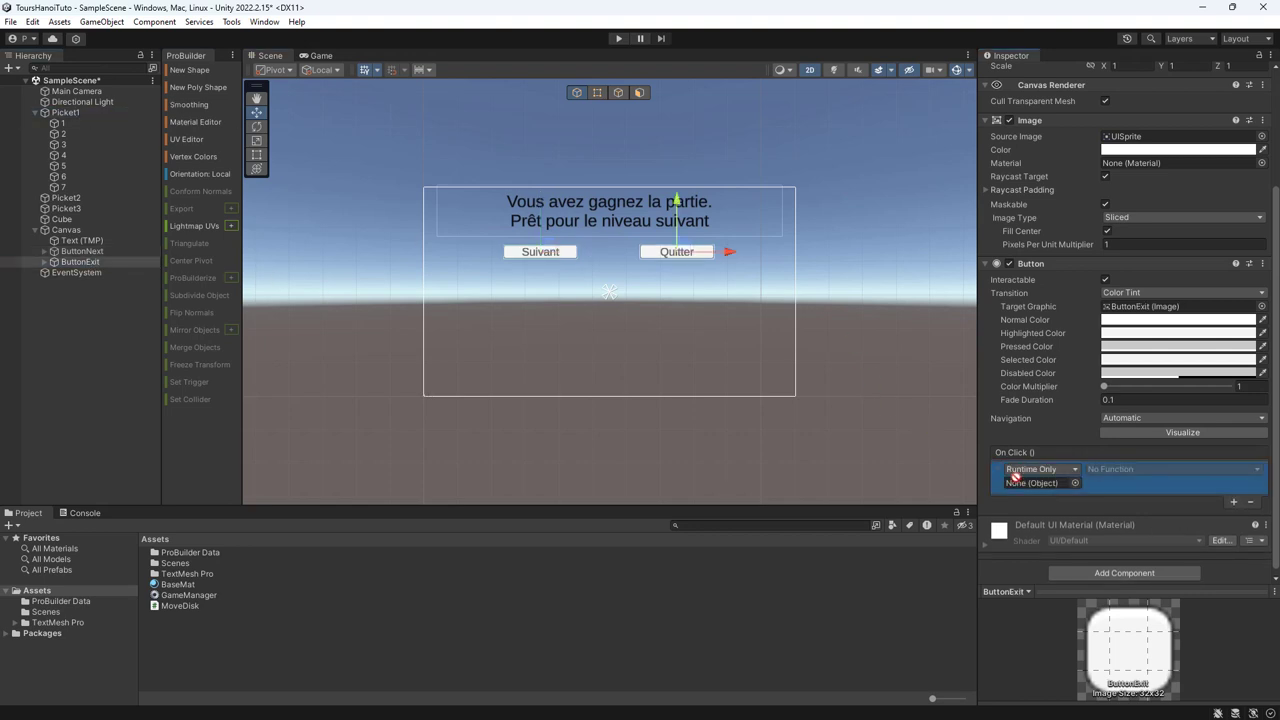
pyautogui.moveTo(1015, 478); pyautogui.dragTo(1020, 482)
pyautogui.click(1127, 469)
pyautogui.moveTo(1154, 626)
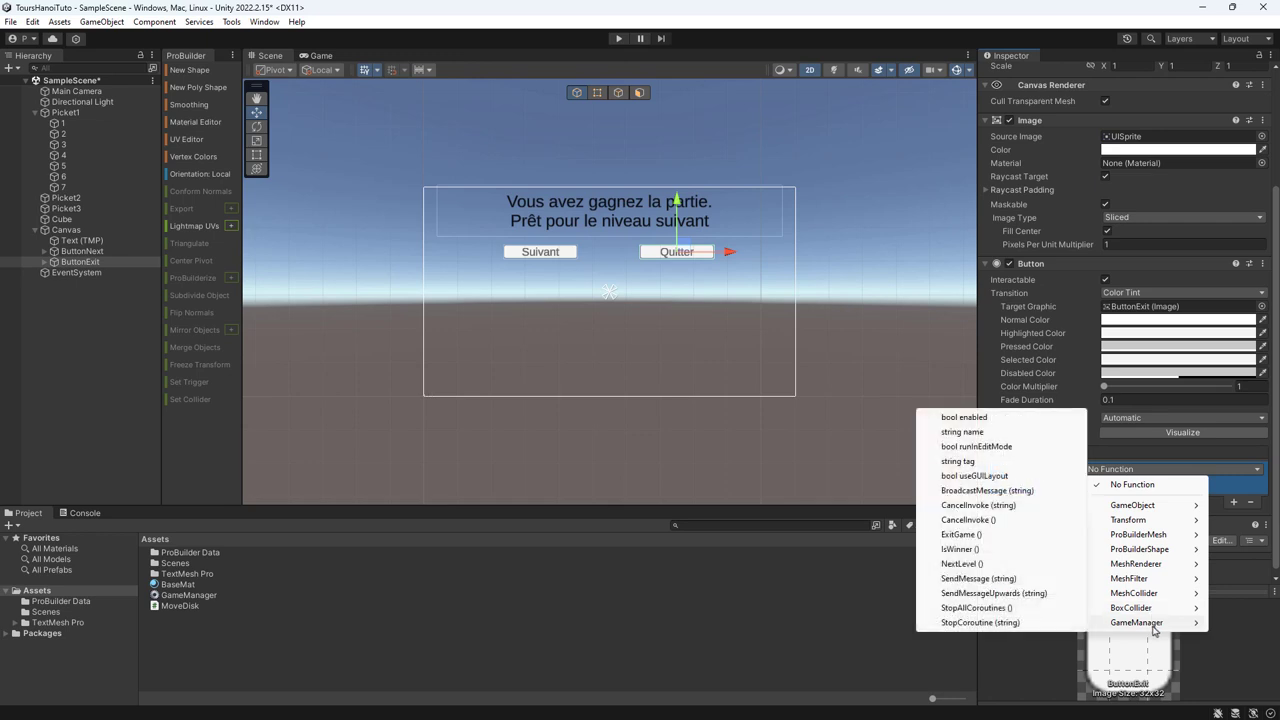
pyautogui.click(966, 536)
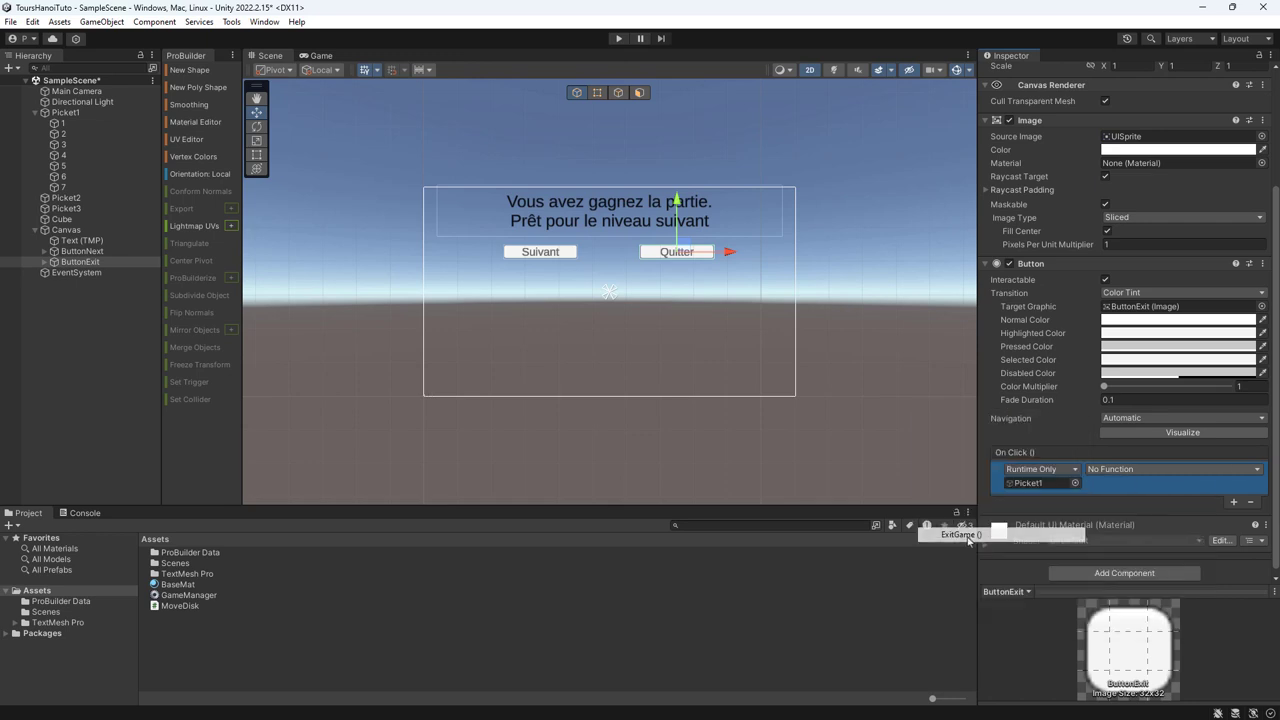
pyautogui.click(66, 113)
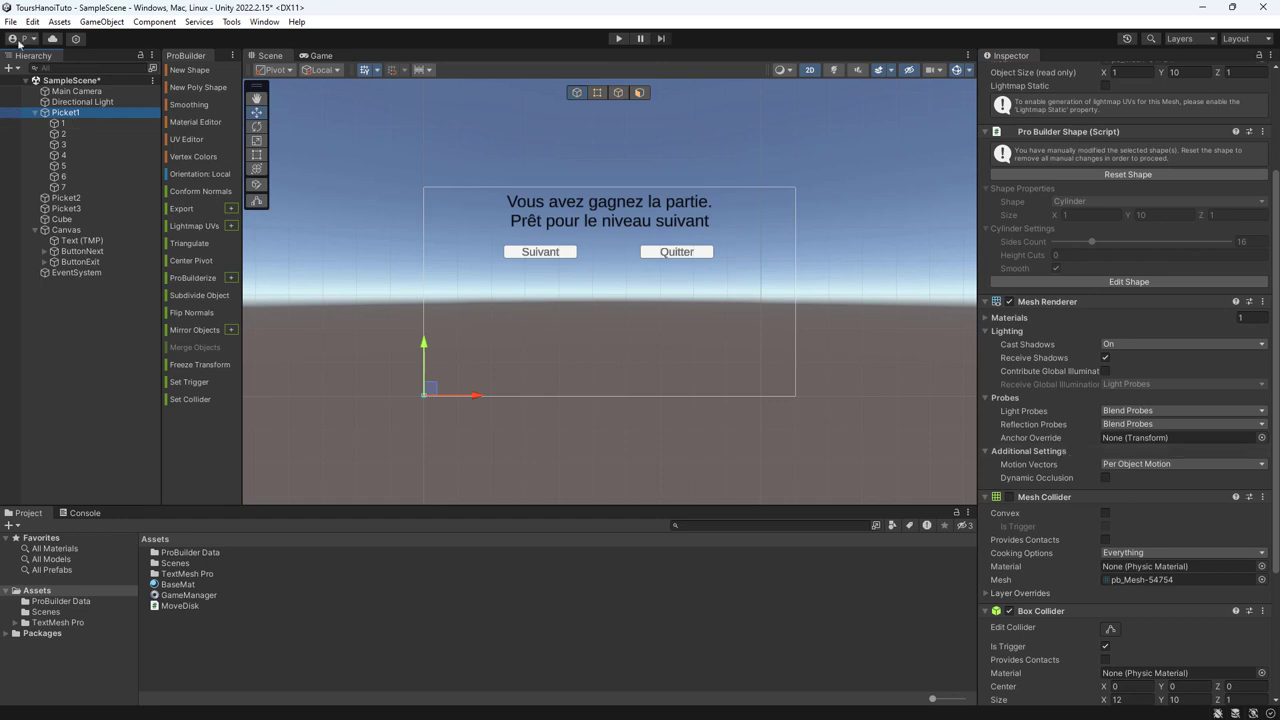
# - Set the Game Manager's Disk Level to 3 and test-run the game
pyautogui.scroll(-5, 1090, 481)
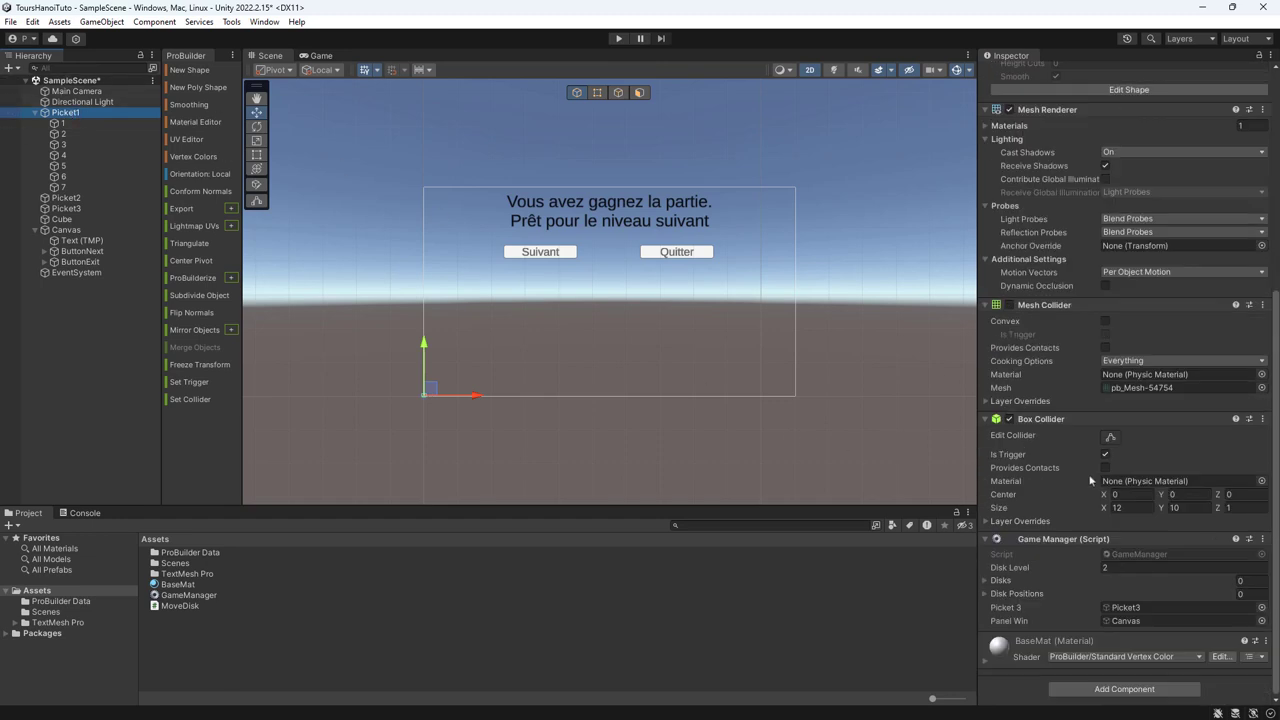
pyautogui.click(1119, 568)
pyautogui.write('3')
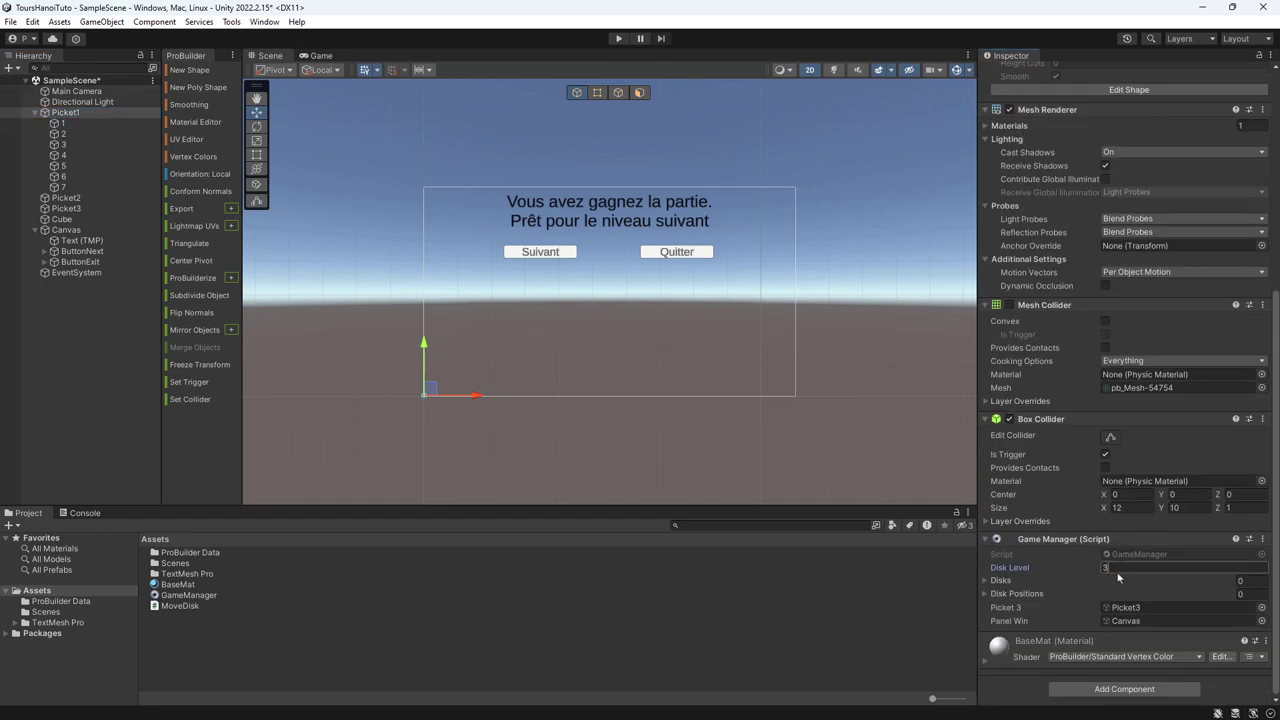
pyautogui.click(619, 40)
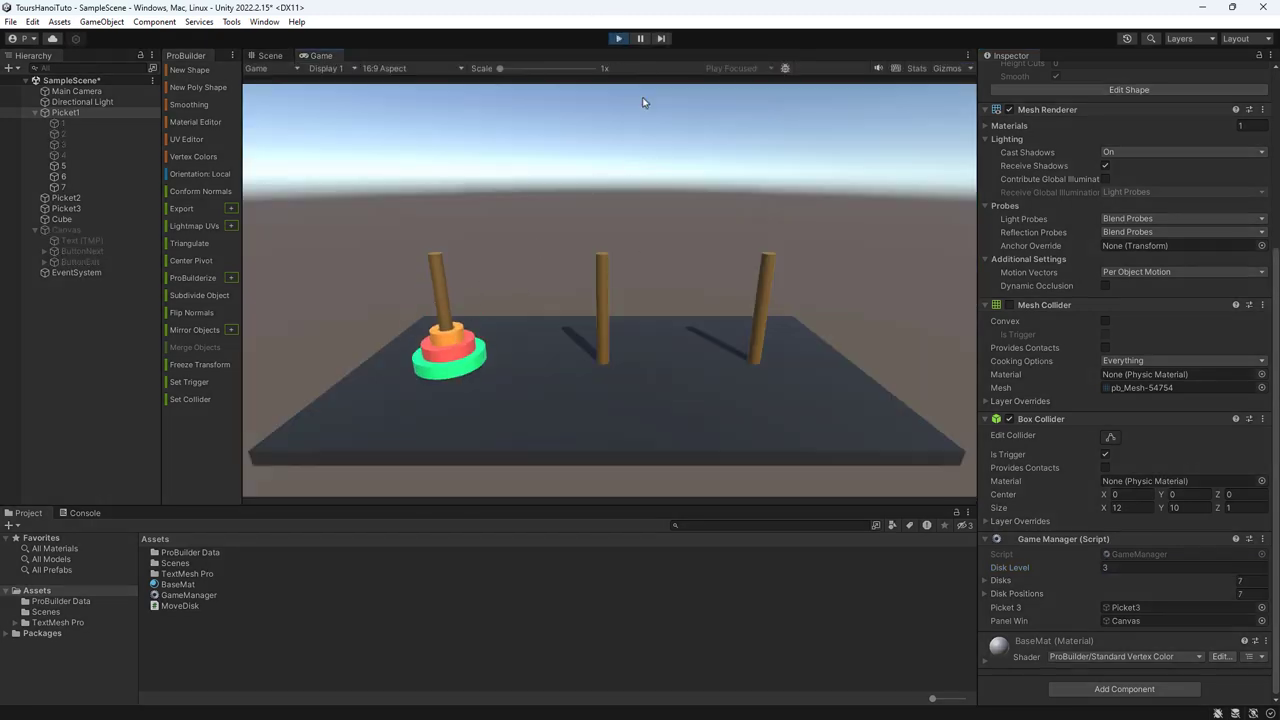
pyautogui.click(619, 38)
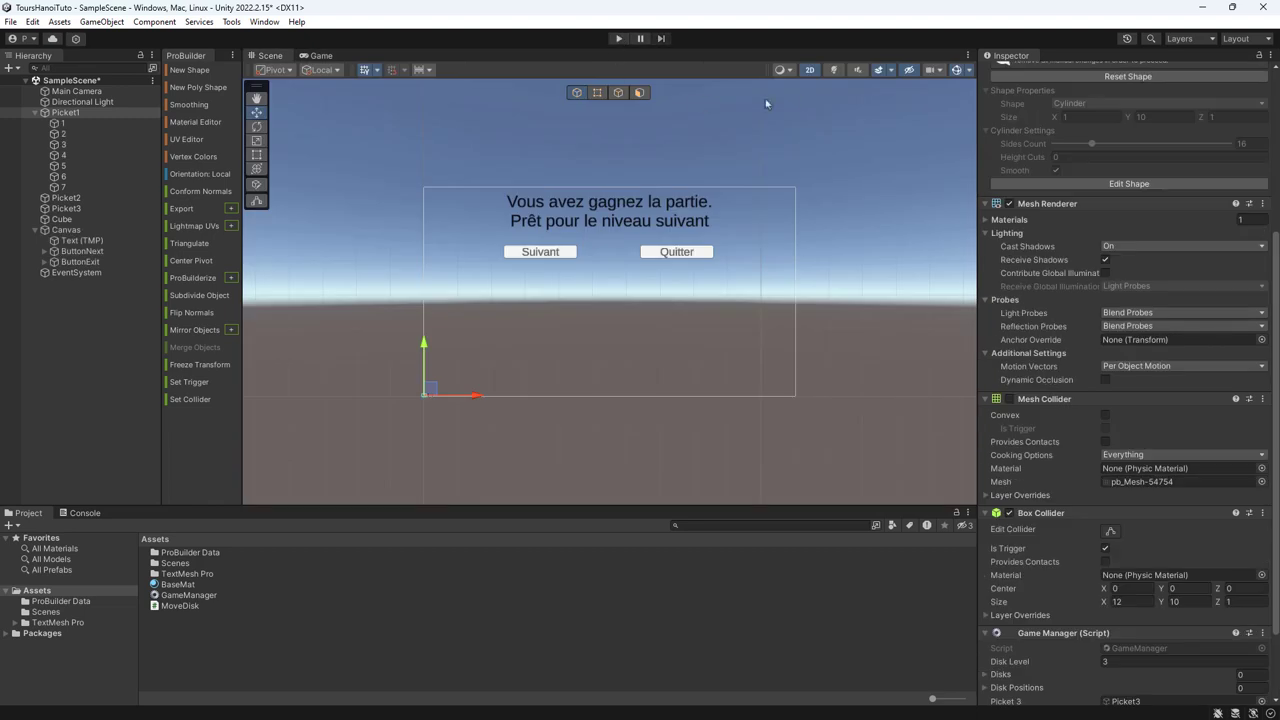
# - Switch to the Game view with gizmos and Play Maximized, then relaunch the game
pyautogui.click(318, 57)
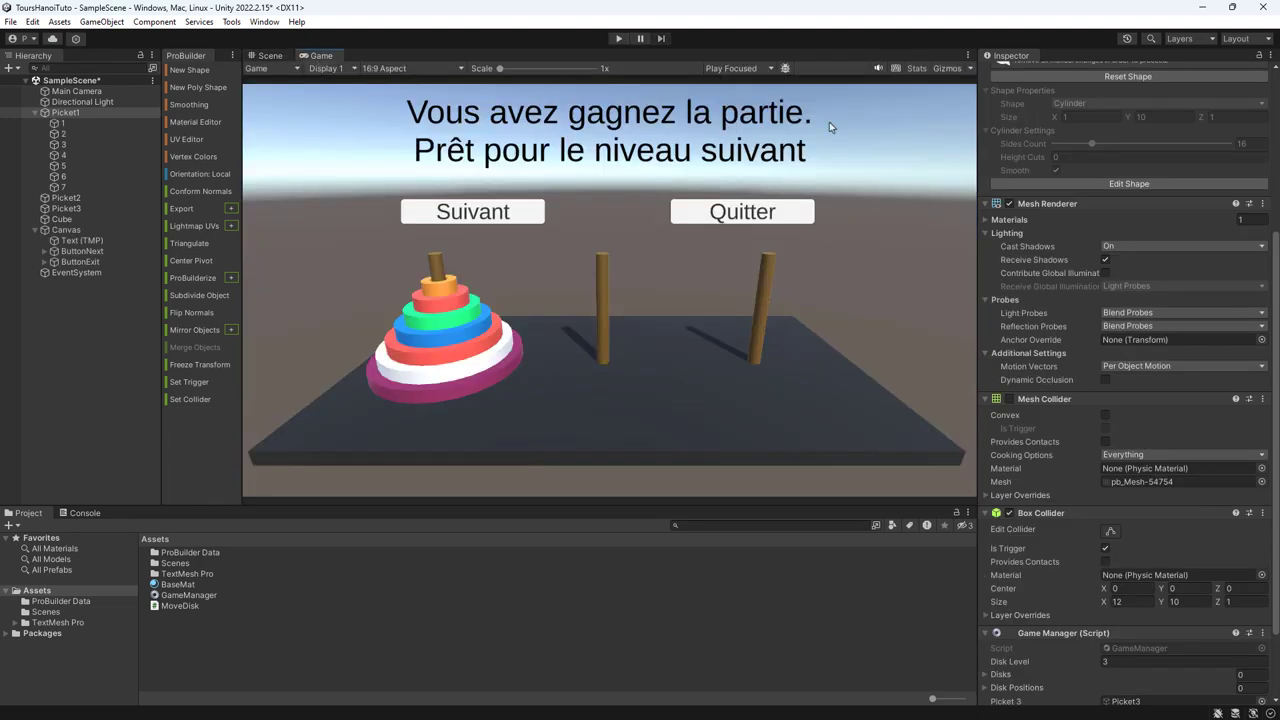
pyautogui.click(947, 70)
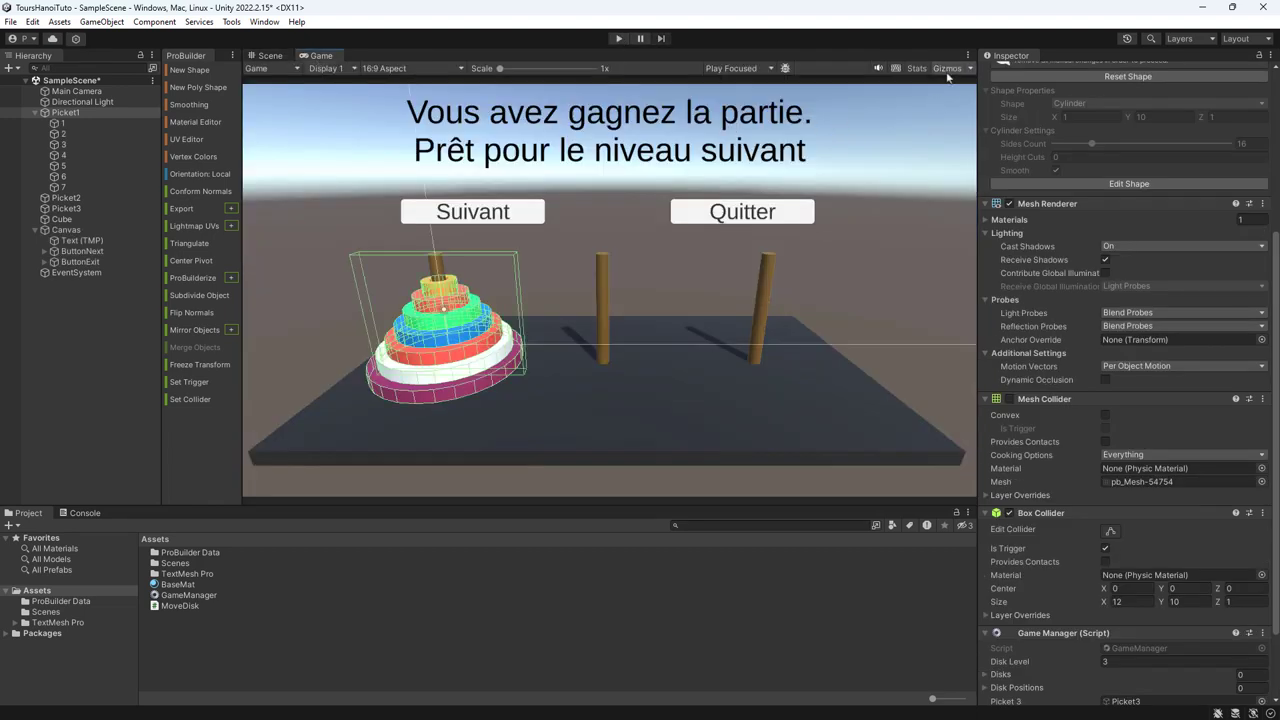
pyautogui.click(740, 68)
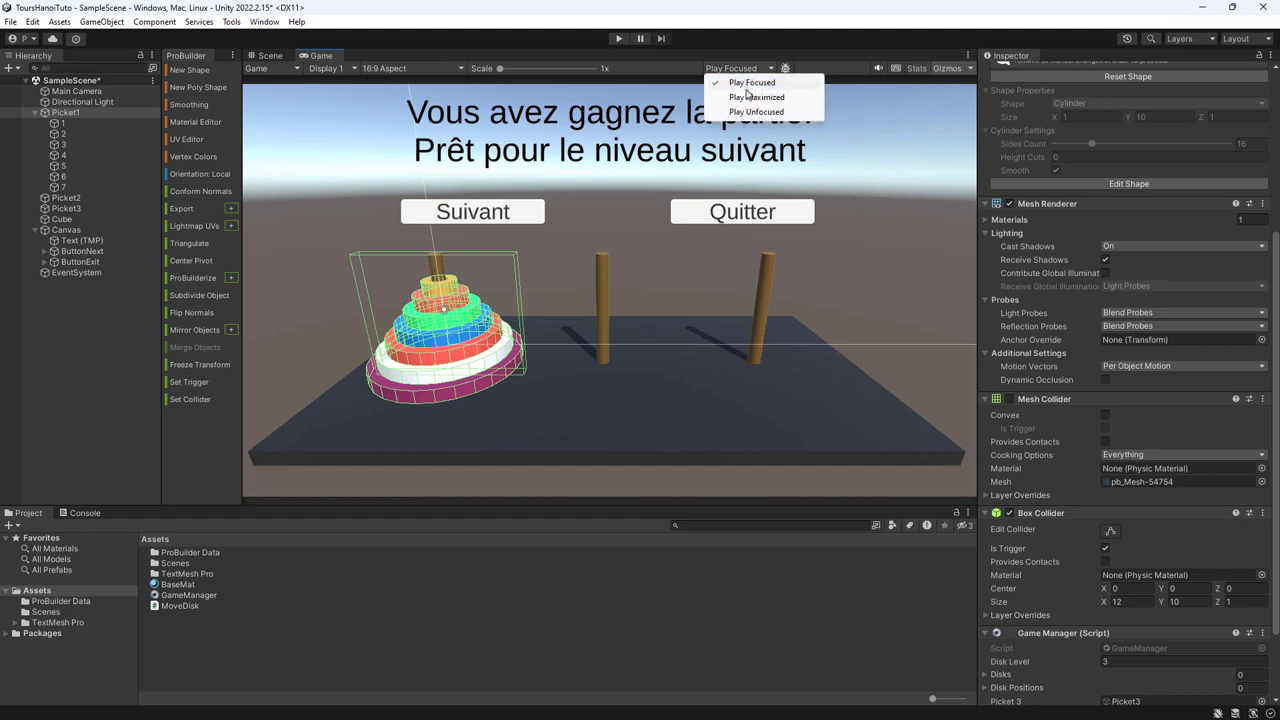
pyautogui.click(760, 93)
pyautogui.click(617, 39)
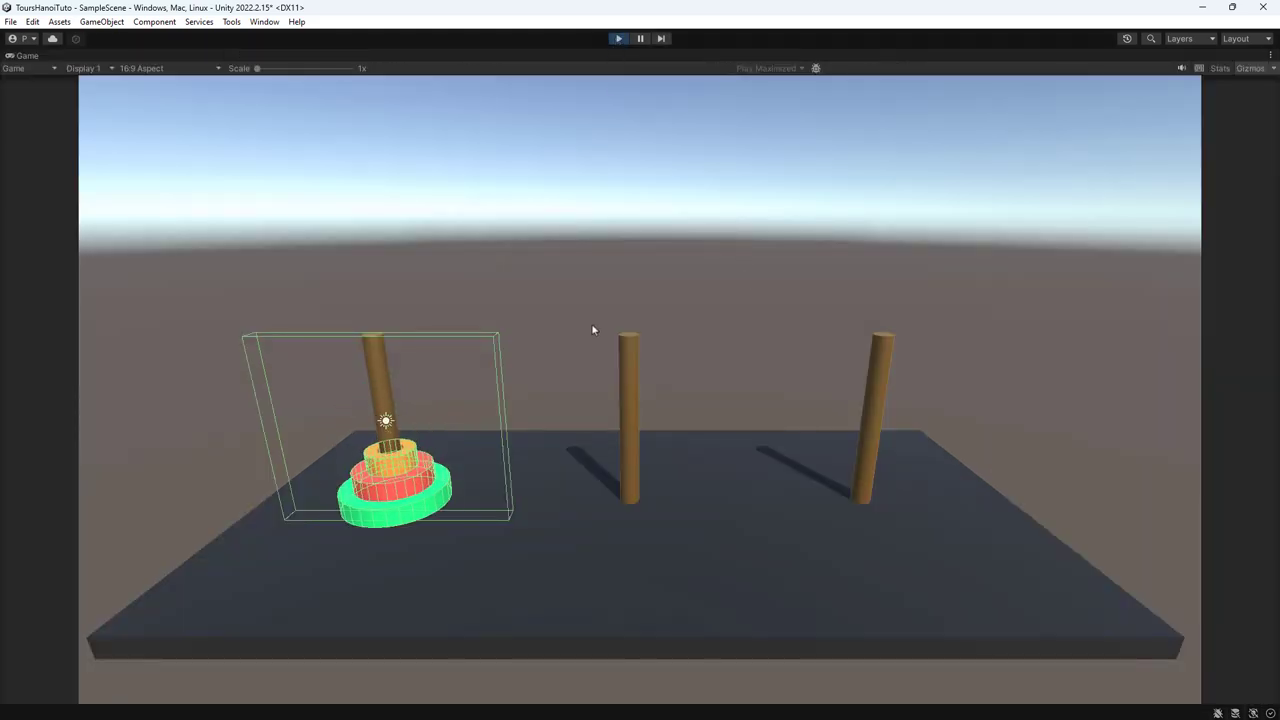
pyautogui.click(617, 39)
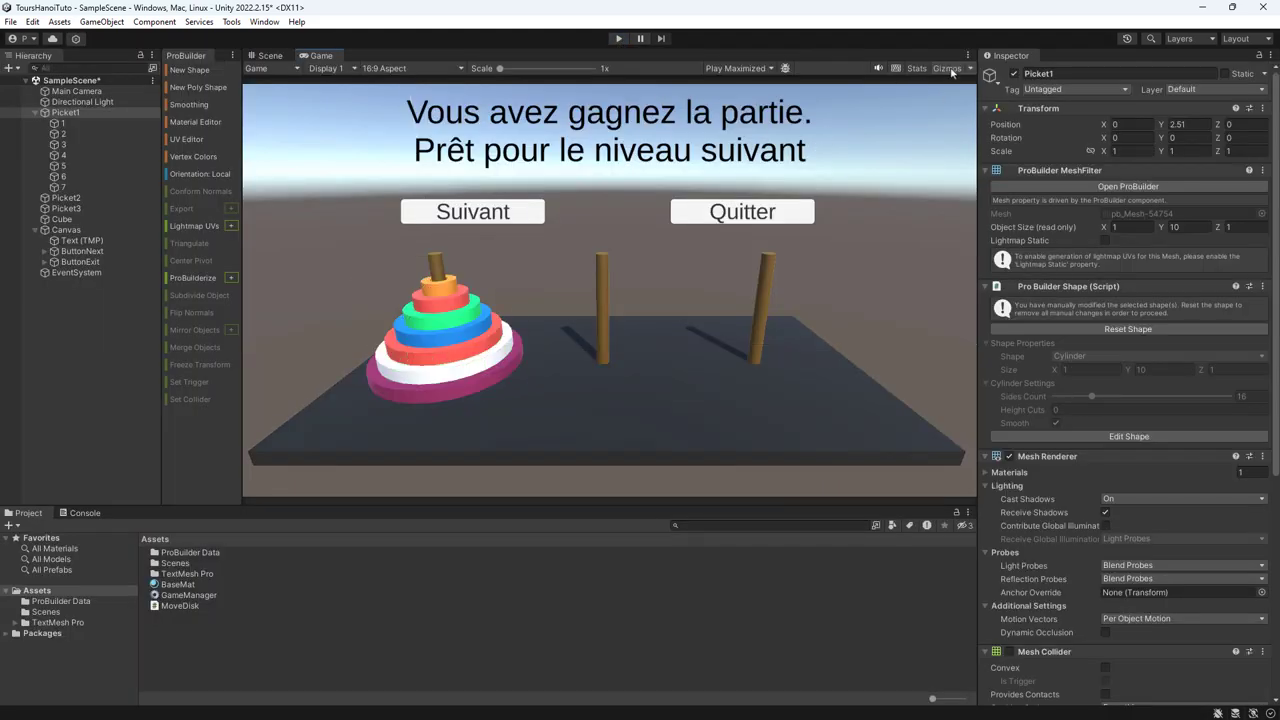
pyautogui.click(615, 39)
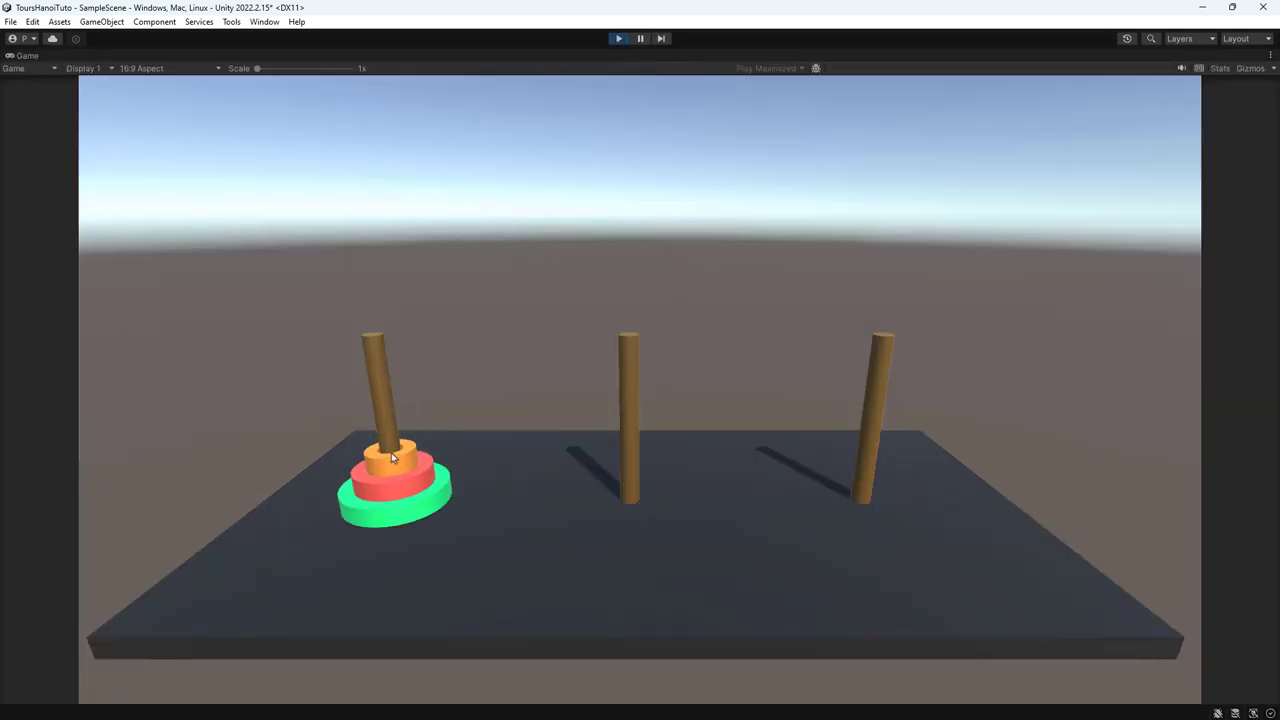
# - Move the three discs off the left peg, ending with red stacked on green on the middle peg
pyautogui.moveTo(391, 452); pyautogui.dragTo(632, 328)
pyautogui.moveTo(393, 463); pyautogui.dragTo(880, 343)
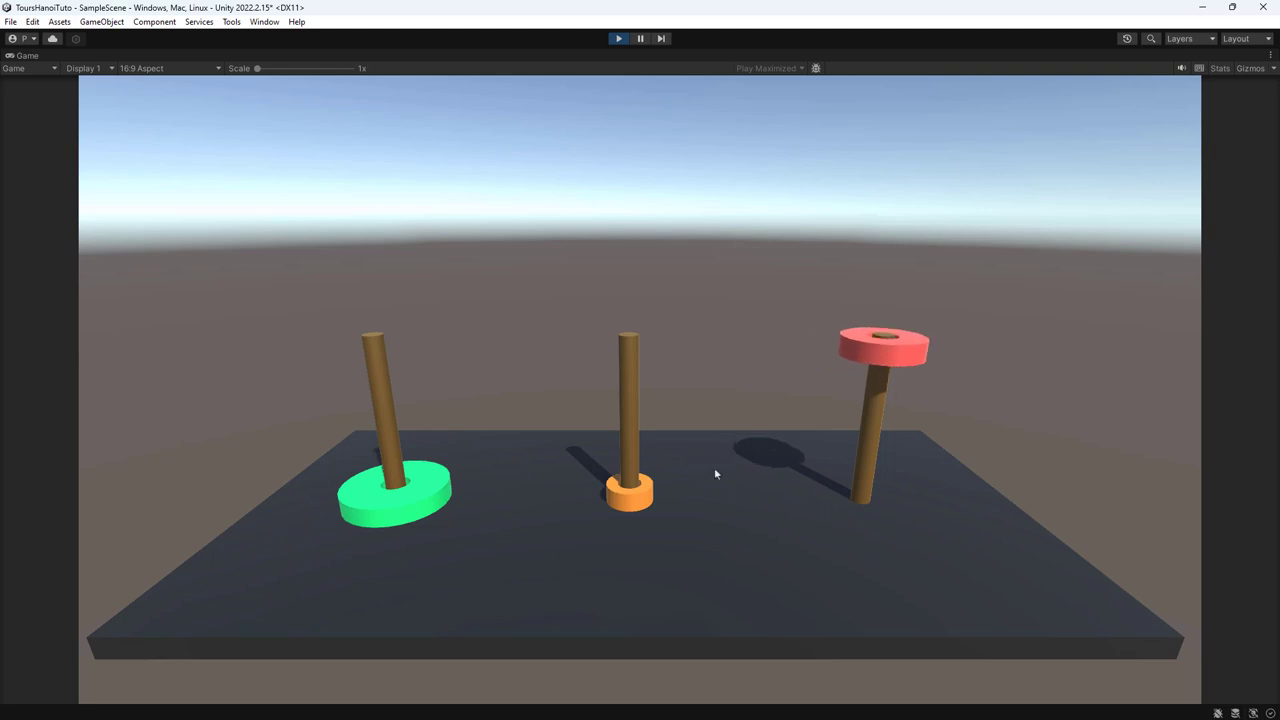
pyautogui.moveTo(379, 500); pyautogui.dragTo(380, 330)
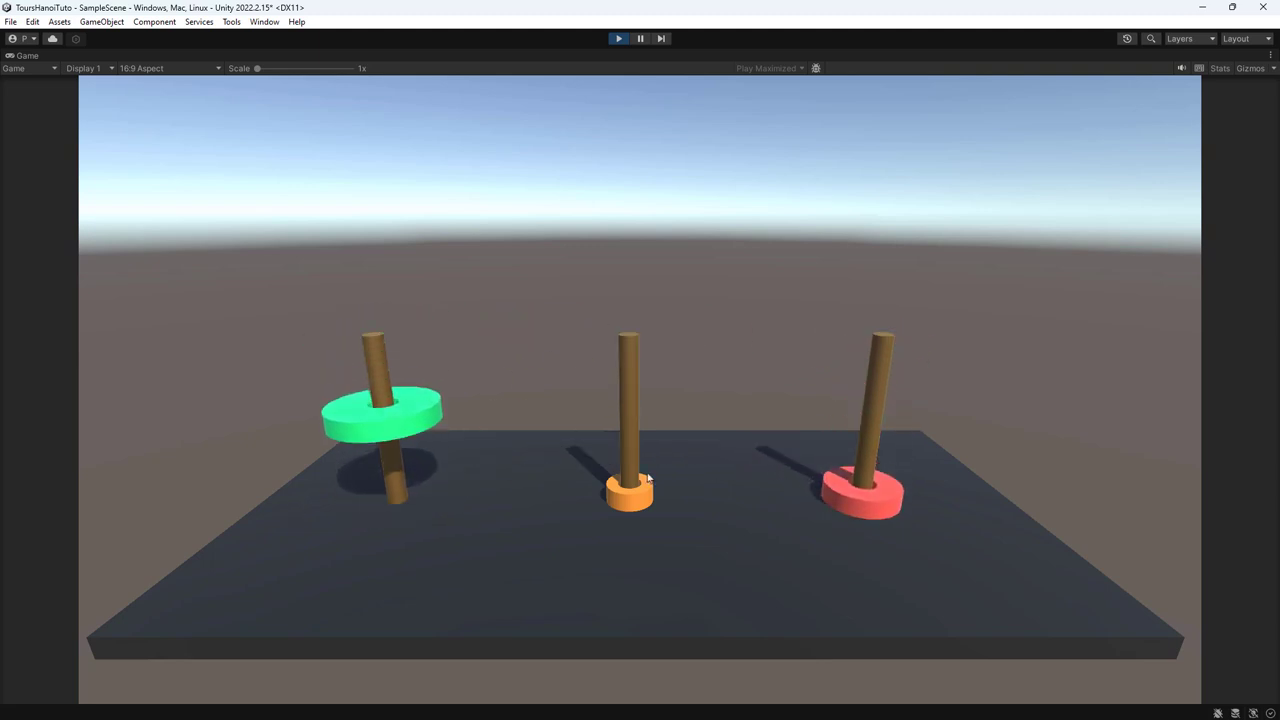
pyautogui.moveTo(647, 479); pyautogui.dragTo(880, 340)
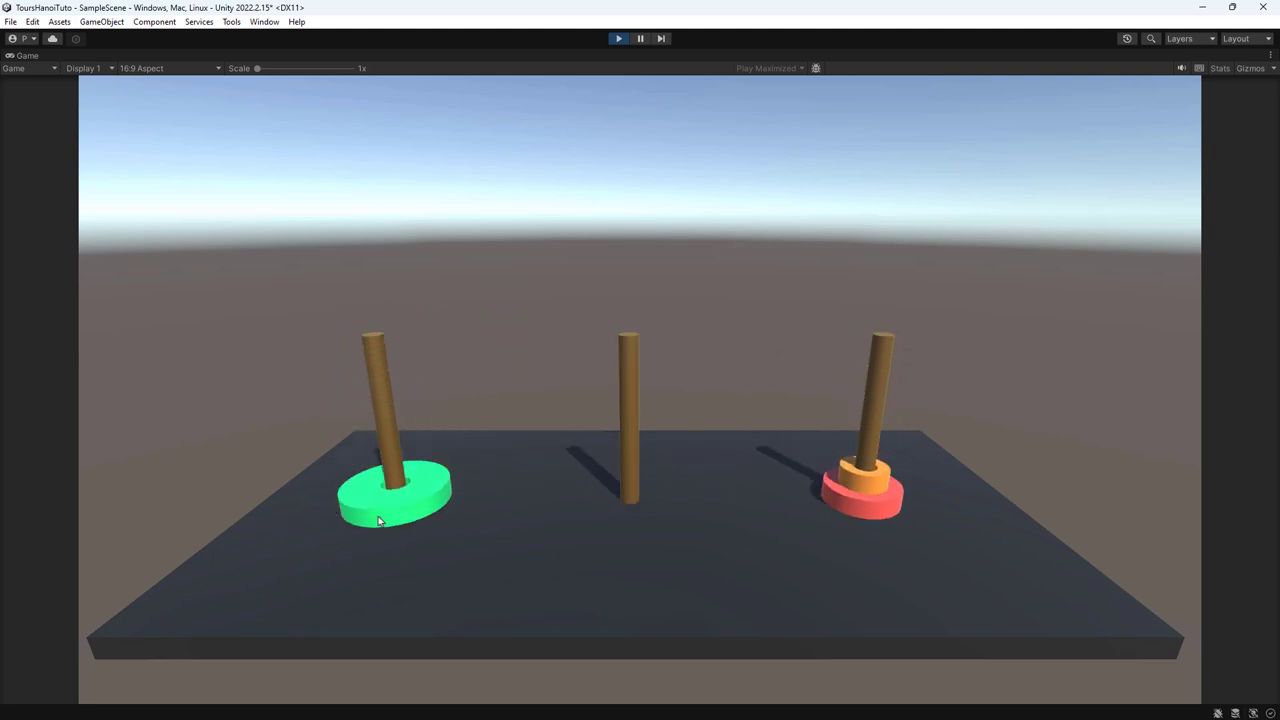
pyautogui.moveTo(379, 520); pyautogui.dragTo(600, 375)
pyautogui.moveTo(862, 475); pyautogui.dragTo(505, 300)
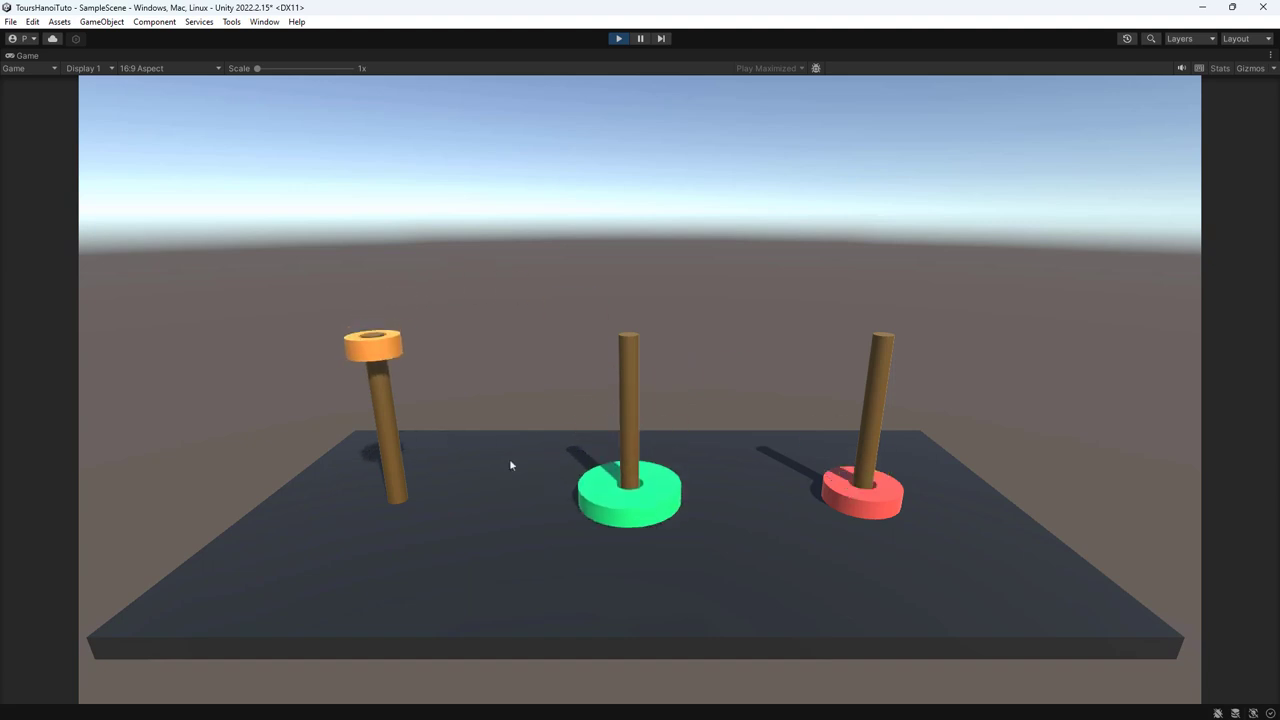
pyautogui.moveTo(857, 495); pyautogui.dragTo(646, 290)
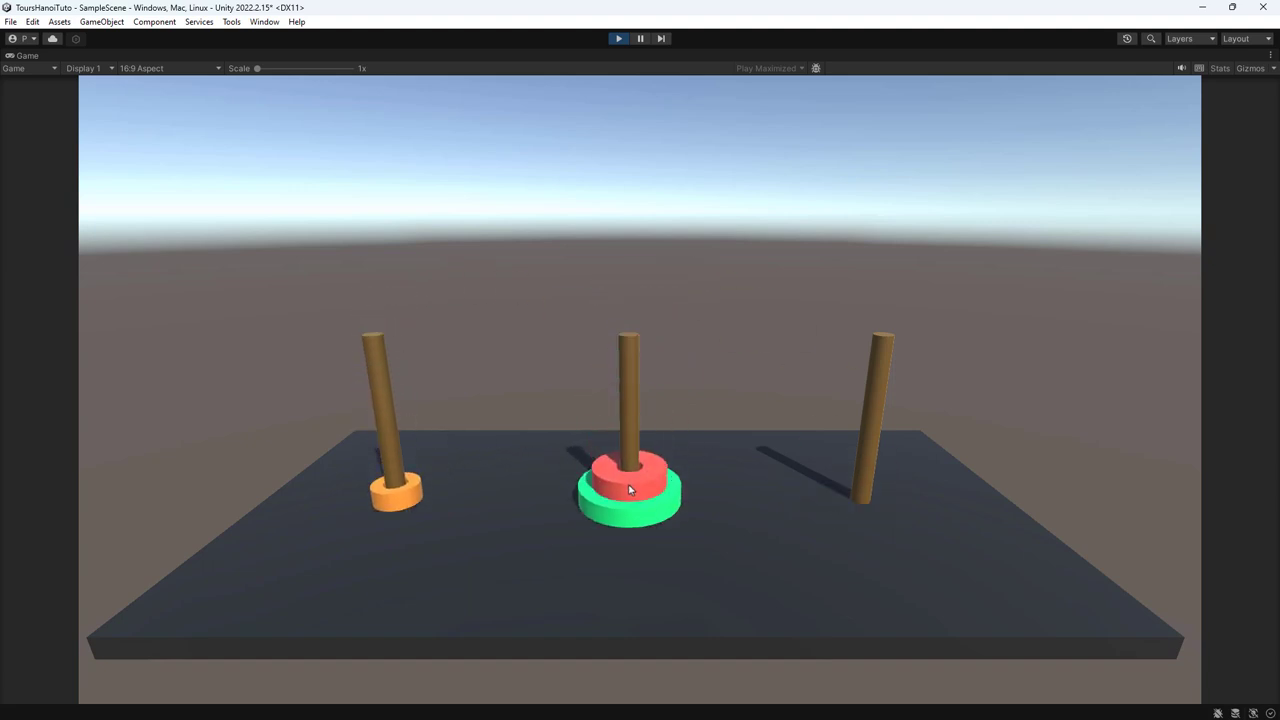
# - Rebuild the tower on the right peg (green, then red, then orange on top)
pyautogui.moveTo(628, 484)
pyautogui.mouseDown()
pyautogui.moveTo(766, 316)
pyautogui.moveTo(835, 330)
pyautogui.mouseUp()
pyautogui.moveTo(385, 498)
pyautogui.mouseDown()
pyautogui.moveTo(631, 310)
pyautogui.moveTo(867, 310)
pyautogui.moveTo(600, 332)
pyautogui.mouseUp()
pyautogui.moveTo(859, 498); pyautogui.dragTo(423, 321)
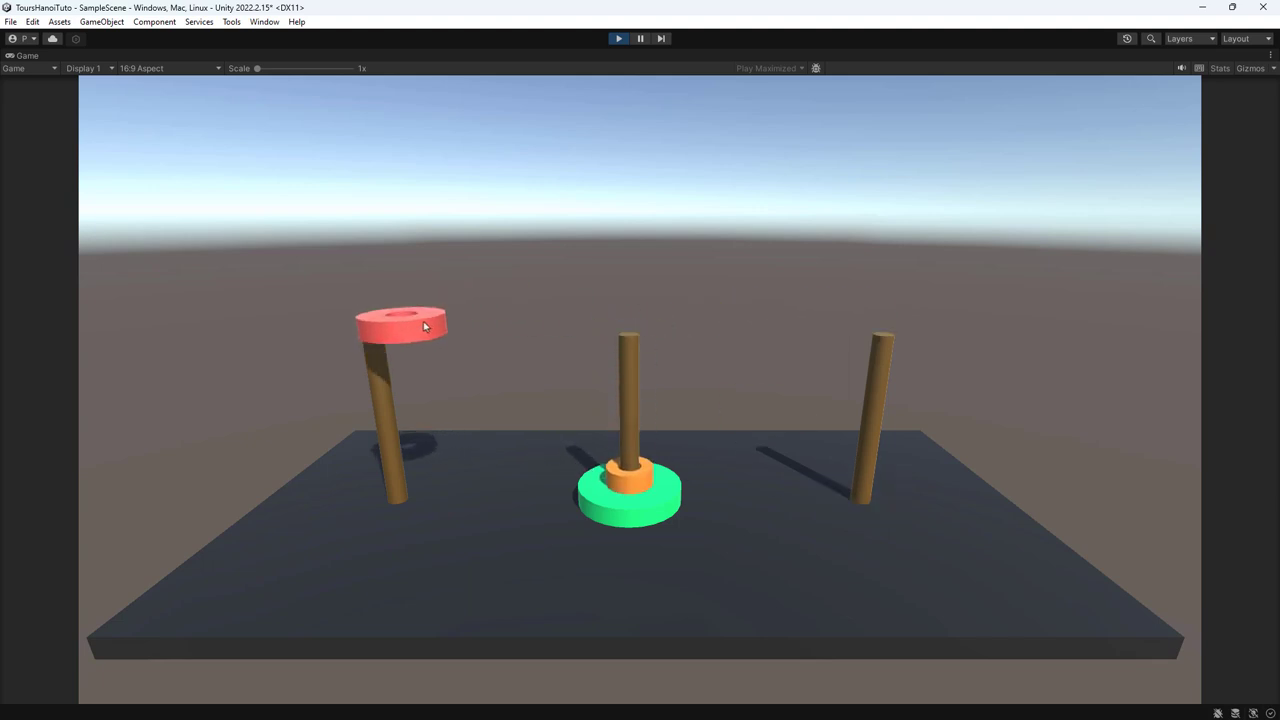
pyautogui.moveTo(629, 477); pyautogui.dragTo(395, 322)
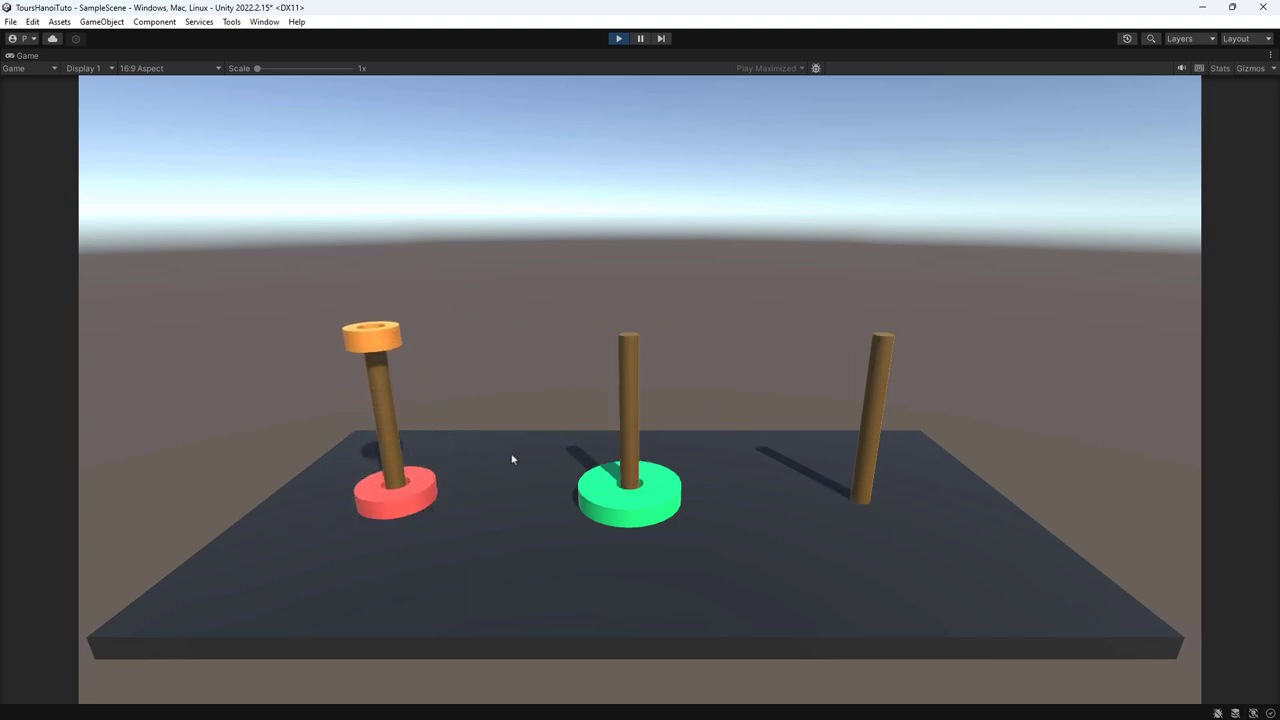
pyautogui.moveTo(629, 490); pyautogui.dragTo(882, 332)
pyautogui.moveTo(395, 470)
pyautogui.mouseDown()
pyautogui.moveTo(558, 327)
pyautogui.moveTo(552, 399)
pyautogui.mouseUp()
pyautogui.moveTo(395, 490); pyautogui.dragTo(861, 263)
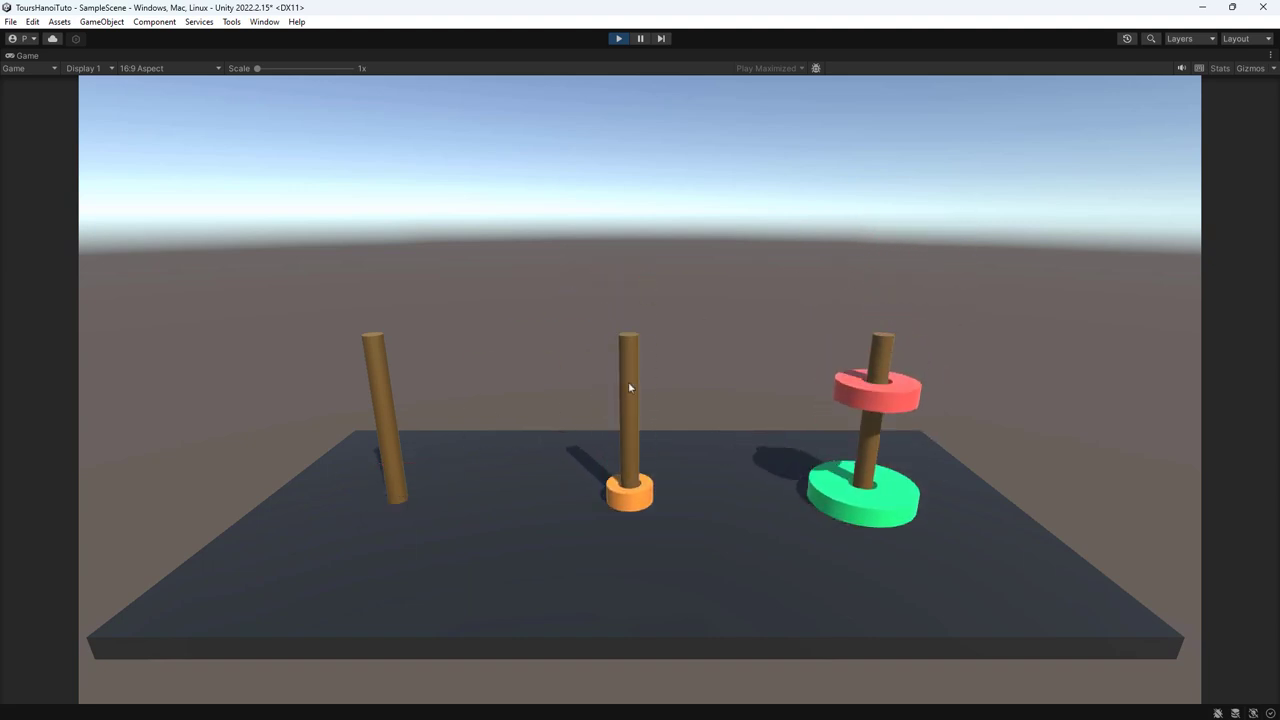
pyautogui.moveTo(629, 490); pyautogui.dragTo(860, 275)
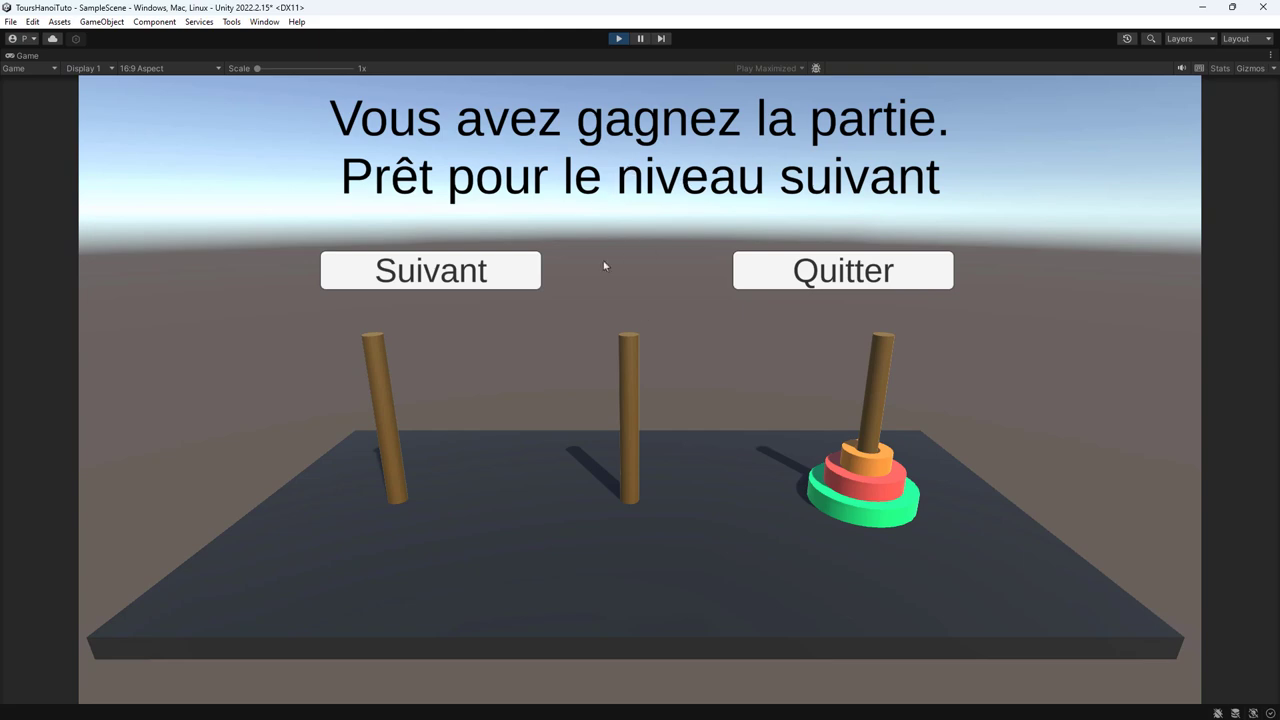
# - Load the four-disc level with Suivant and shift the top three discs to the middle peg
pyautogui.click(385, 268)
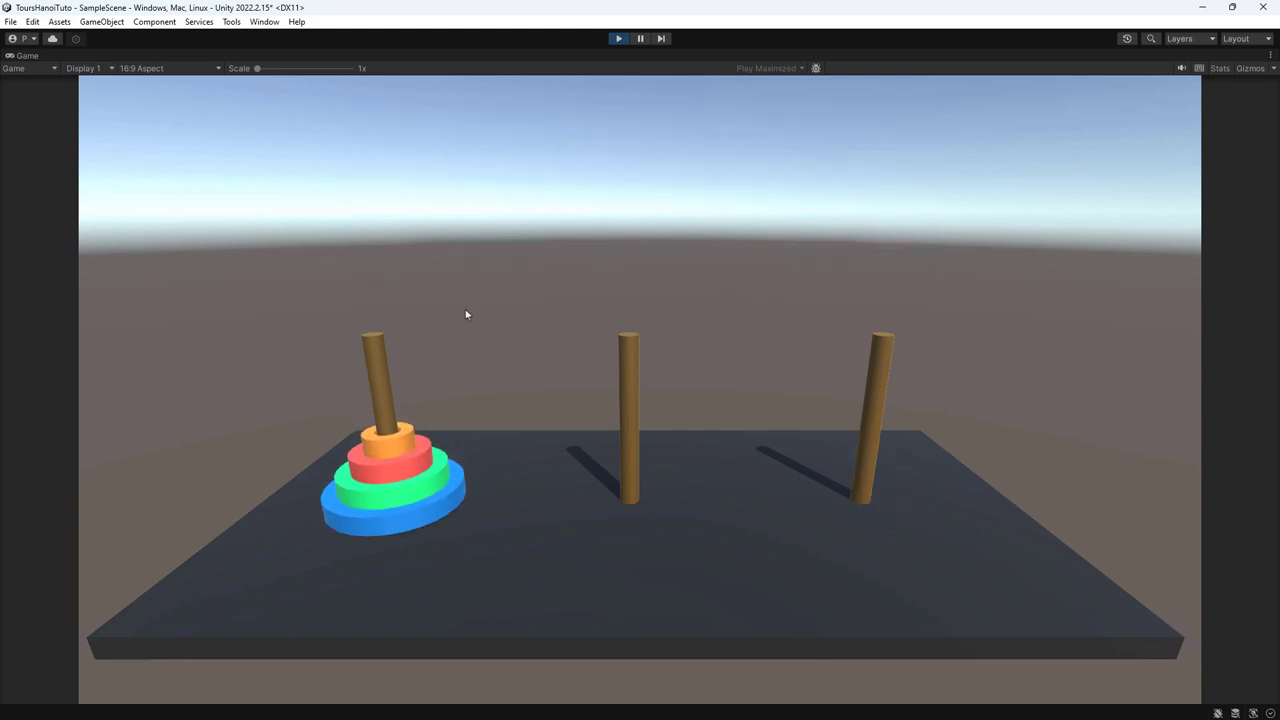
pyautogui.moveTo(393, 434); pyautogui.dragTo(629, 305)
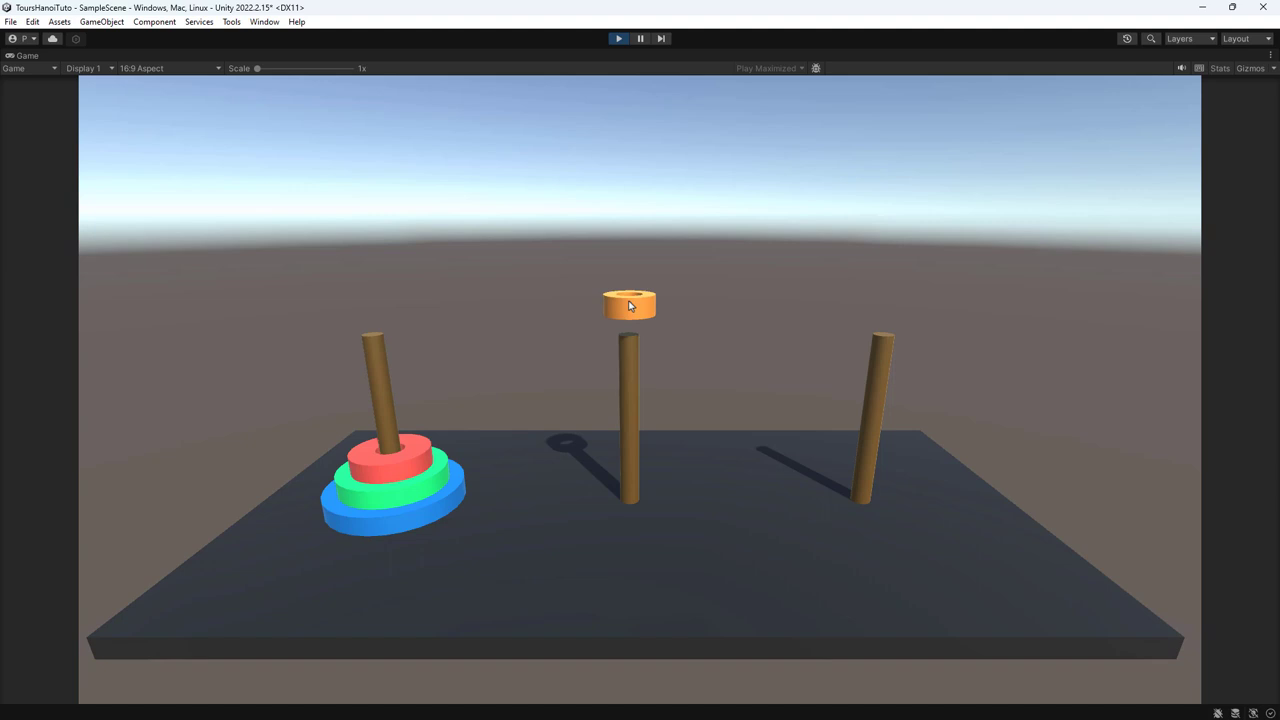
pyautogui.moveTo(410, 455); pyautogui.dragTo(845, 327)
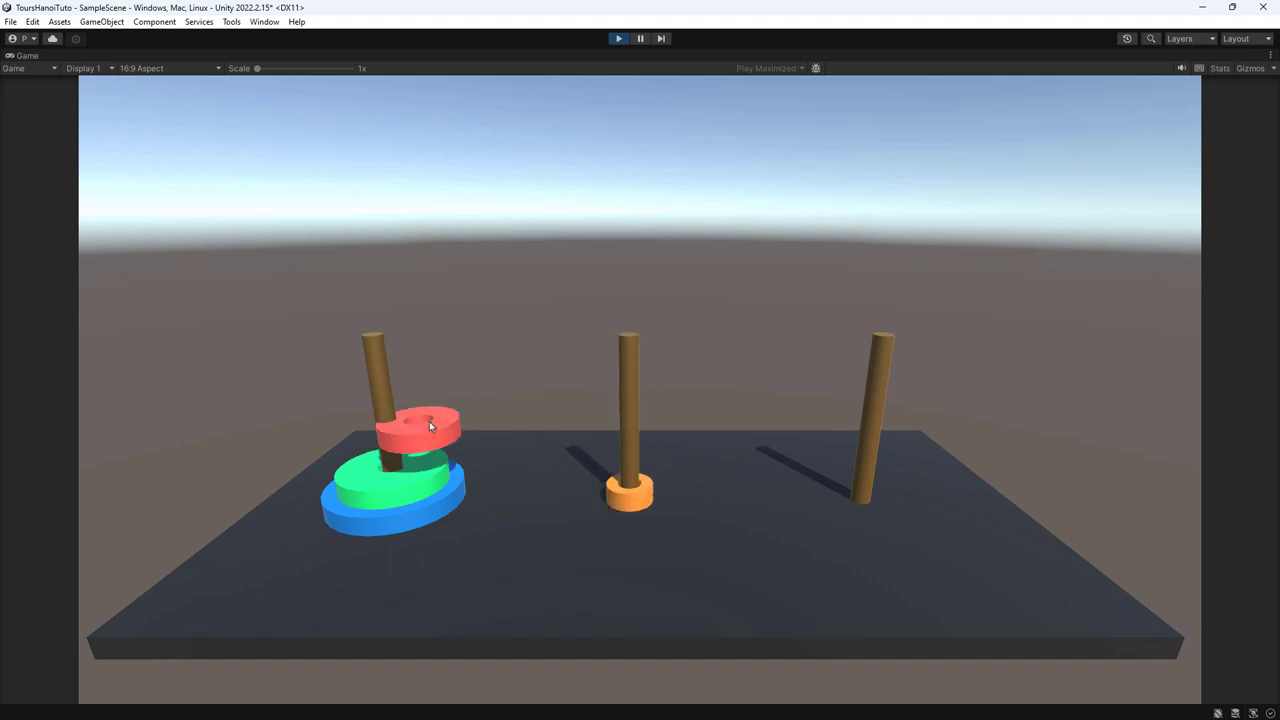
pyautogui.moveTo(629, 492); pyautogui.dragTo(866, 290)
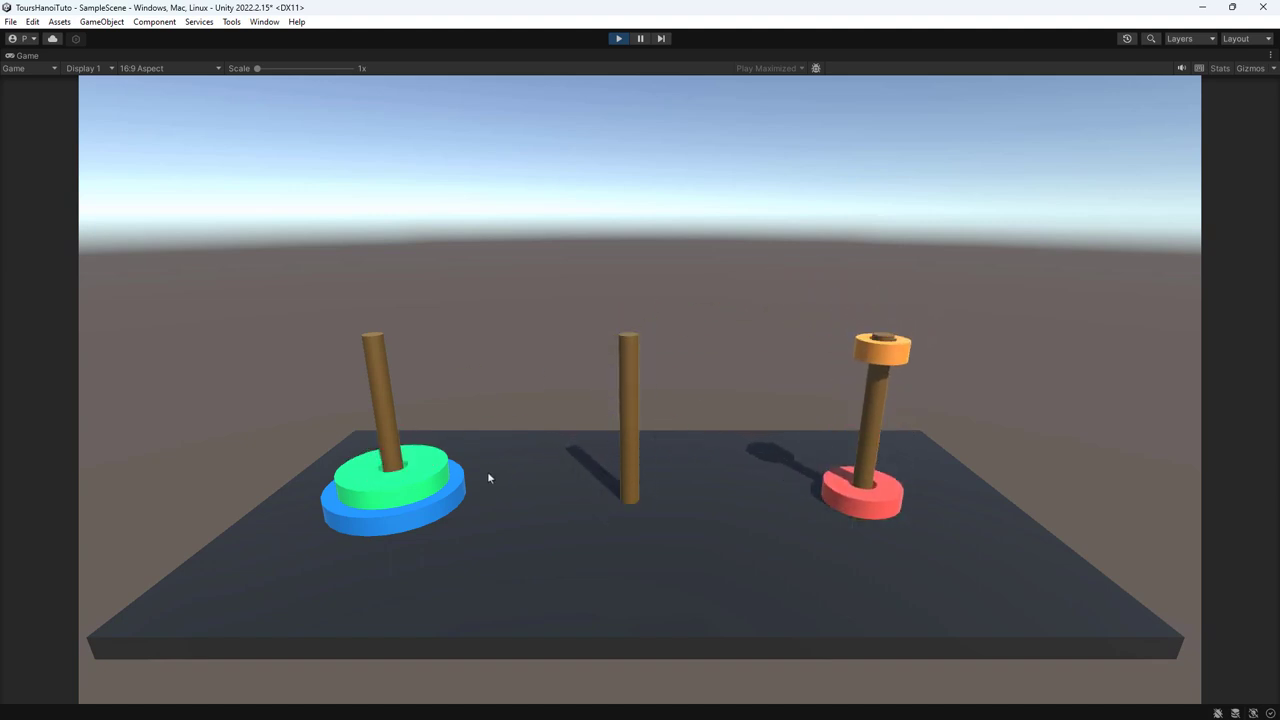
pyautogui.moveTo(375, 490); pyautogui.dragTo(629, 320)
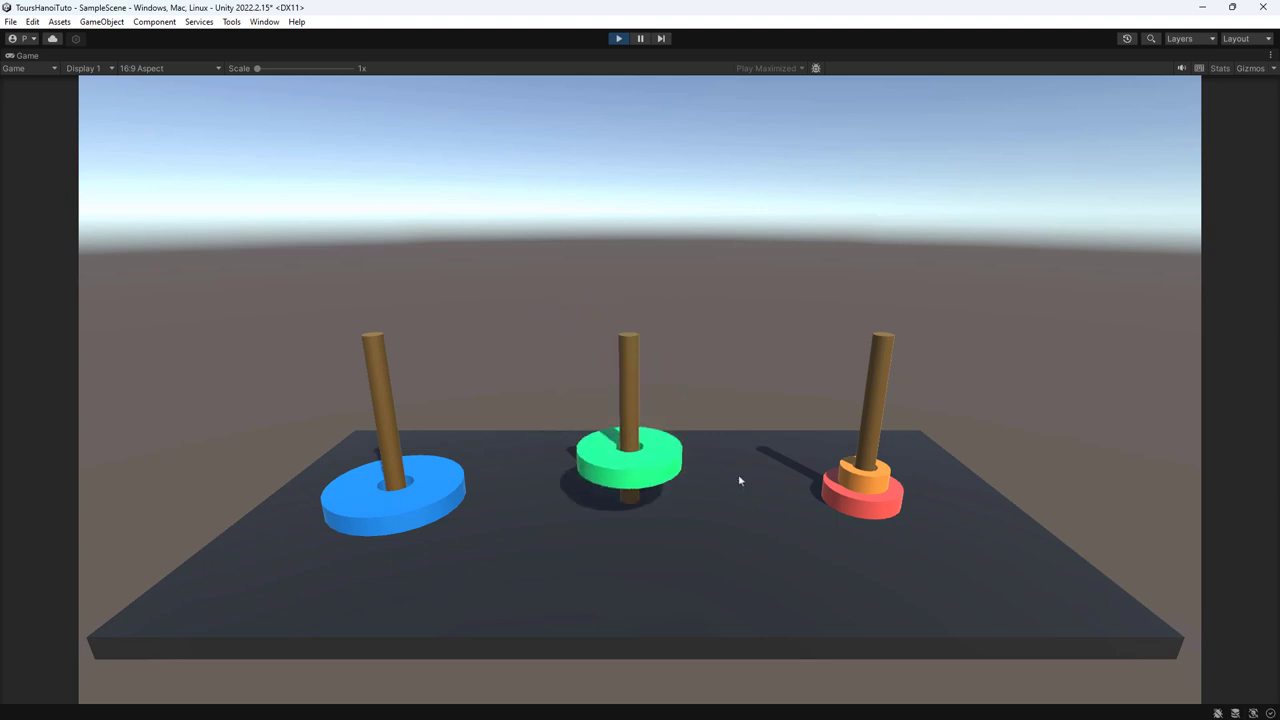
pyautogui.moveTo(863, 484); pyautogui.dragTo(373, 318)
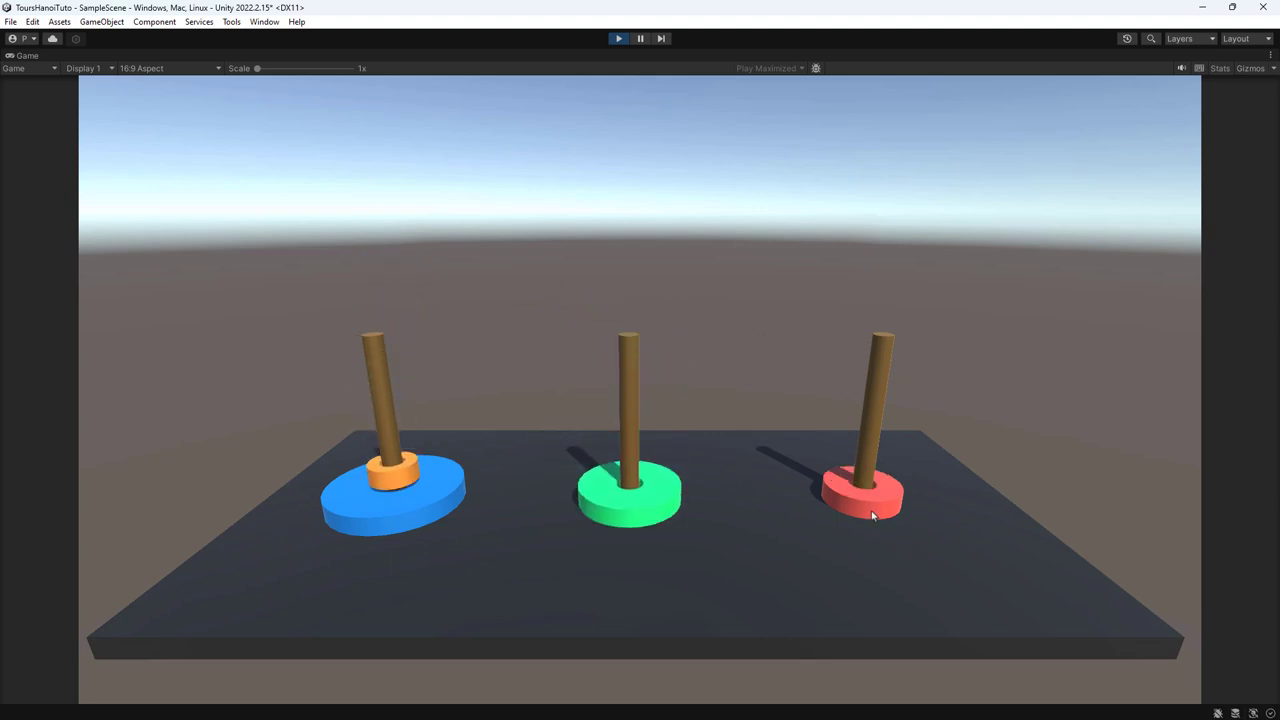
pyautogui.moveTo(862, 497); pyautogui.dragTo(659, 319)
pyautogui.moveTo(406, 505); pyautogui.dragTo(625, 320)
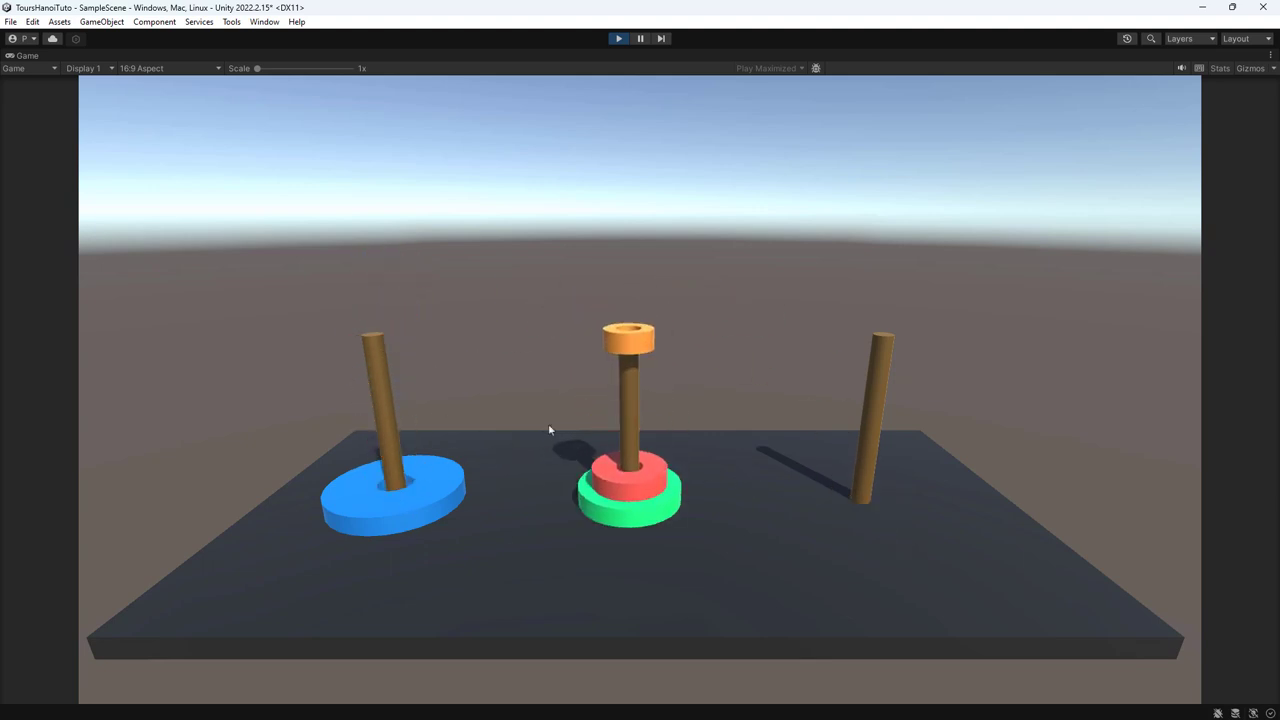
# - Move the blue disc to the right peg, restack the rest on it, then load the five-disc level
pyautogui.moveTo(430, 500)
pyautogui.mouseDown()
pyautogui.moveTo(440, 450)
pyautogui.moveTo(868, 318)
pyautogui.mouseUp()
pyautogui.moveTo(629, 458); pyautogui.dragTo(405, 346)
pyautogui.moveTo(615, 480)
pyautogui.mouseDown()
pyautogui.moveTo(716, 338)
pyautogui.moveTo(627, 358)
pyautogui.mouseUp()
pyautogui.moveTo(388, 495); pyautogui.dragTo(872, 316)
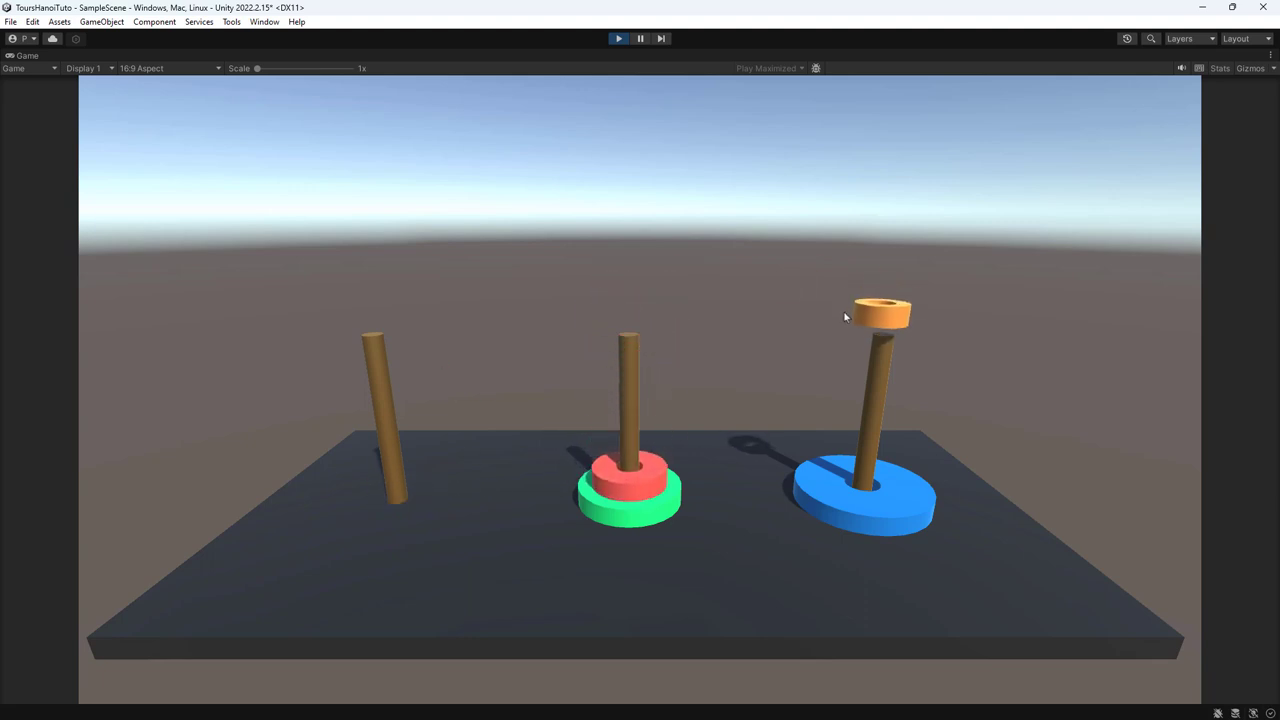
pyautogui.moveTo(627, 466); pyautogui.dragTo(385, 305)
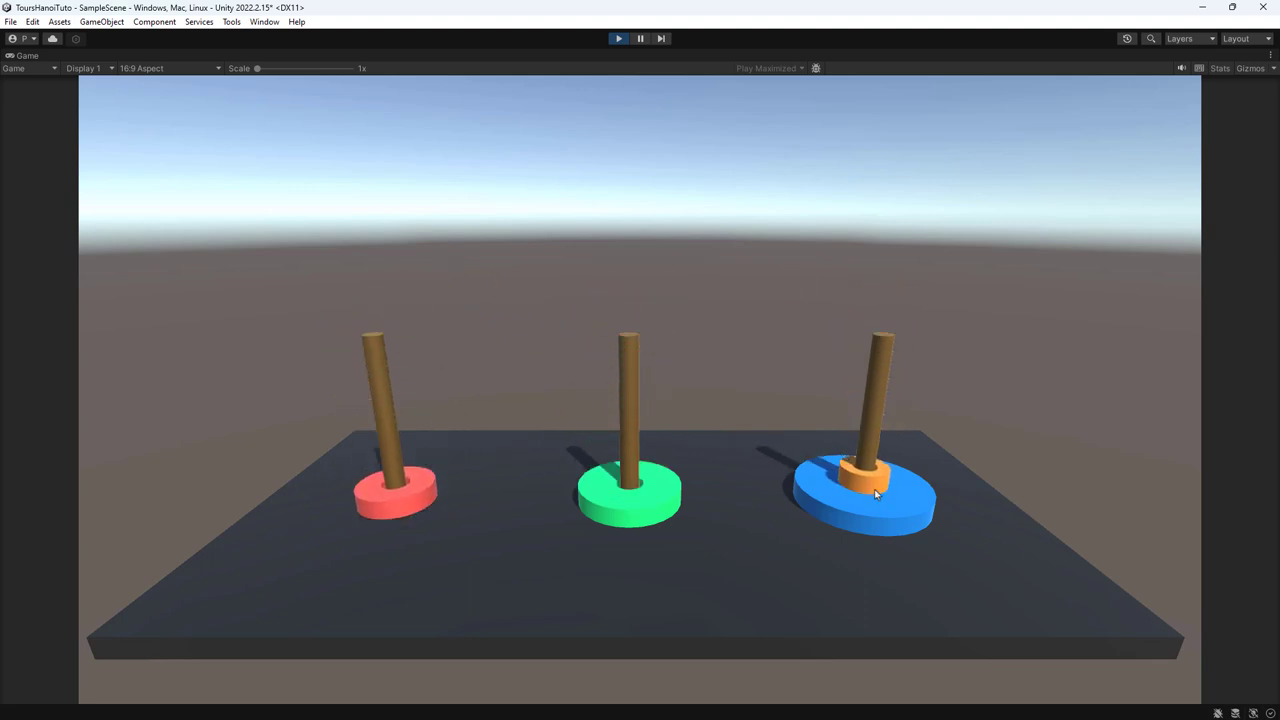
pyautogui.moveTo(874, 485)
pyautogui.mouseDown()
pyautogui.moveTo(412, 258)
pyautogui.moveTo(395, 280)
pyautogui.mouseUp()
pyautogui.moveTo(629, 490); pyautogui.dragTo(860, 340)
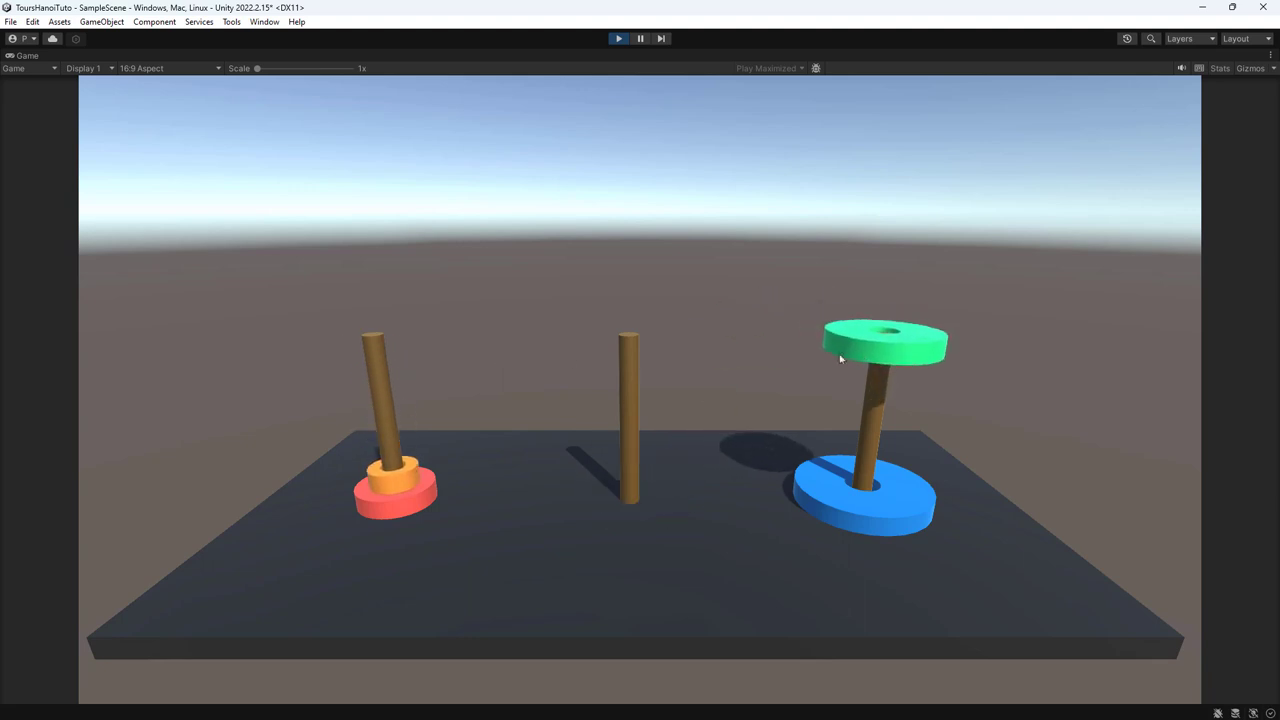
pyautogui.moveTo(398, 452); pyautogui.dragTo(629, 316)
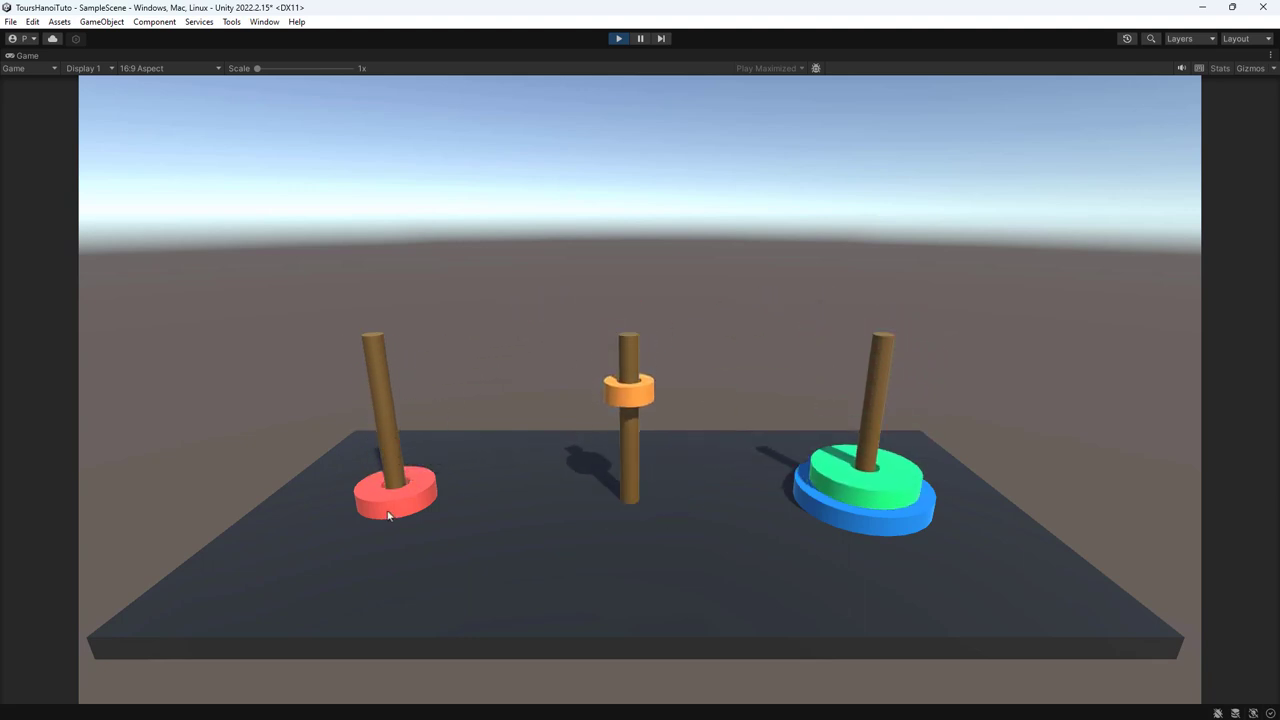
pyautogui.moveTo(395, 495)
pyautogui.mouseDown()
pyautogui.moveTo(766, 302)
pyautogui.moveTo(870, 310)
pyautogui.mouseUp()
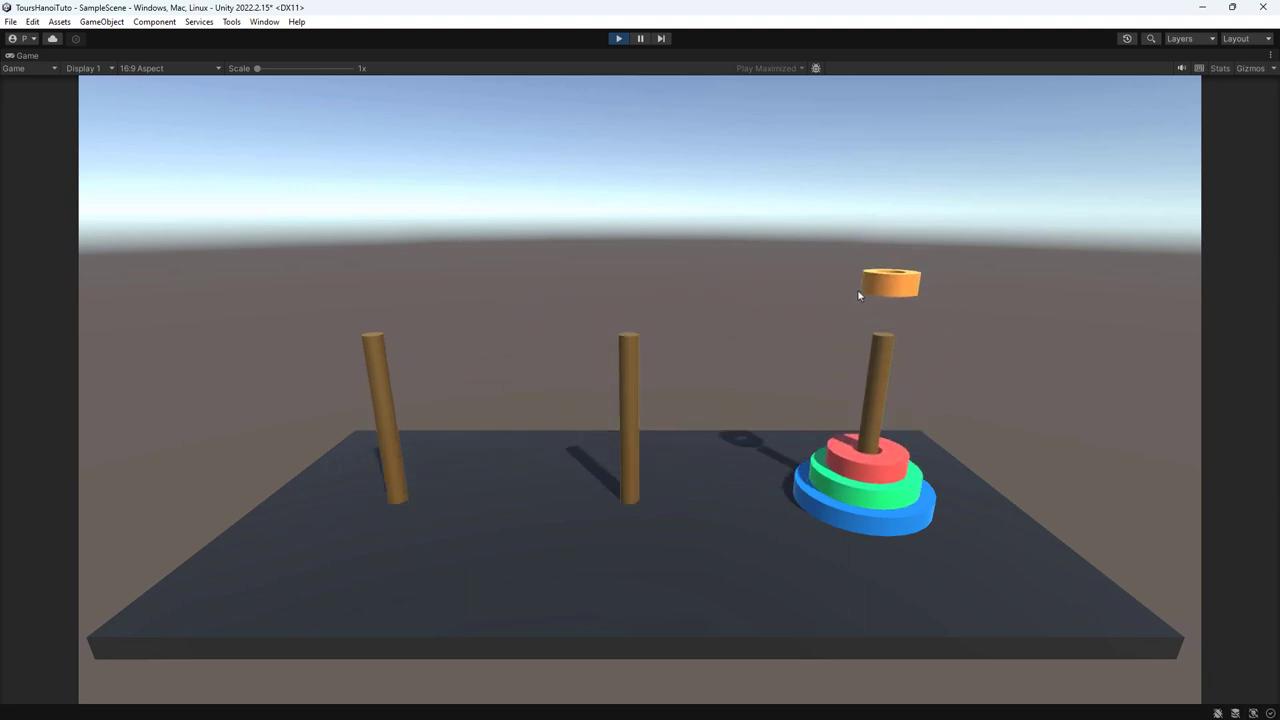
pyautogui.moveTo(629, 490); pyautogui.dragTo(857, 289)
pyautogui.click(469, 276)
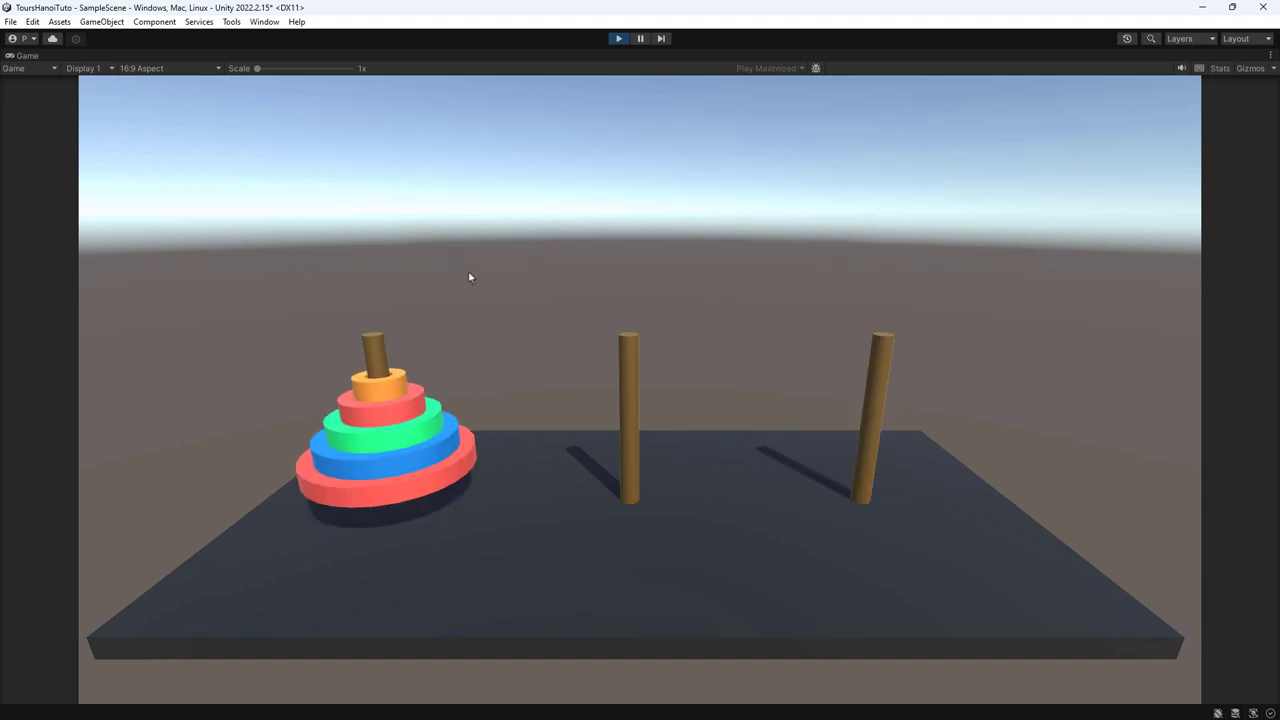